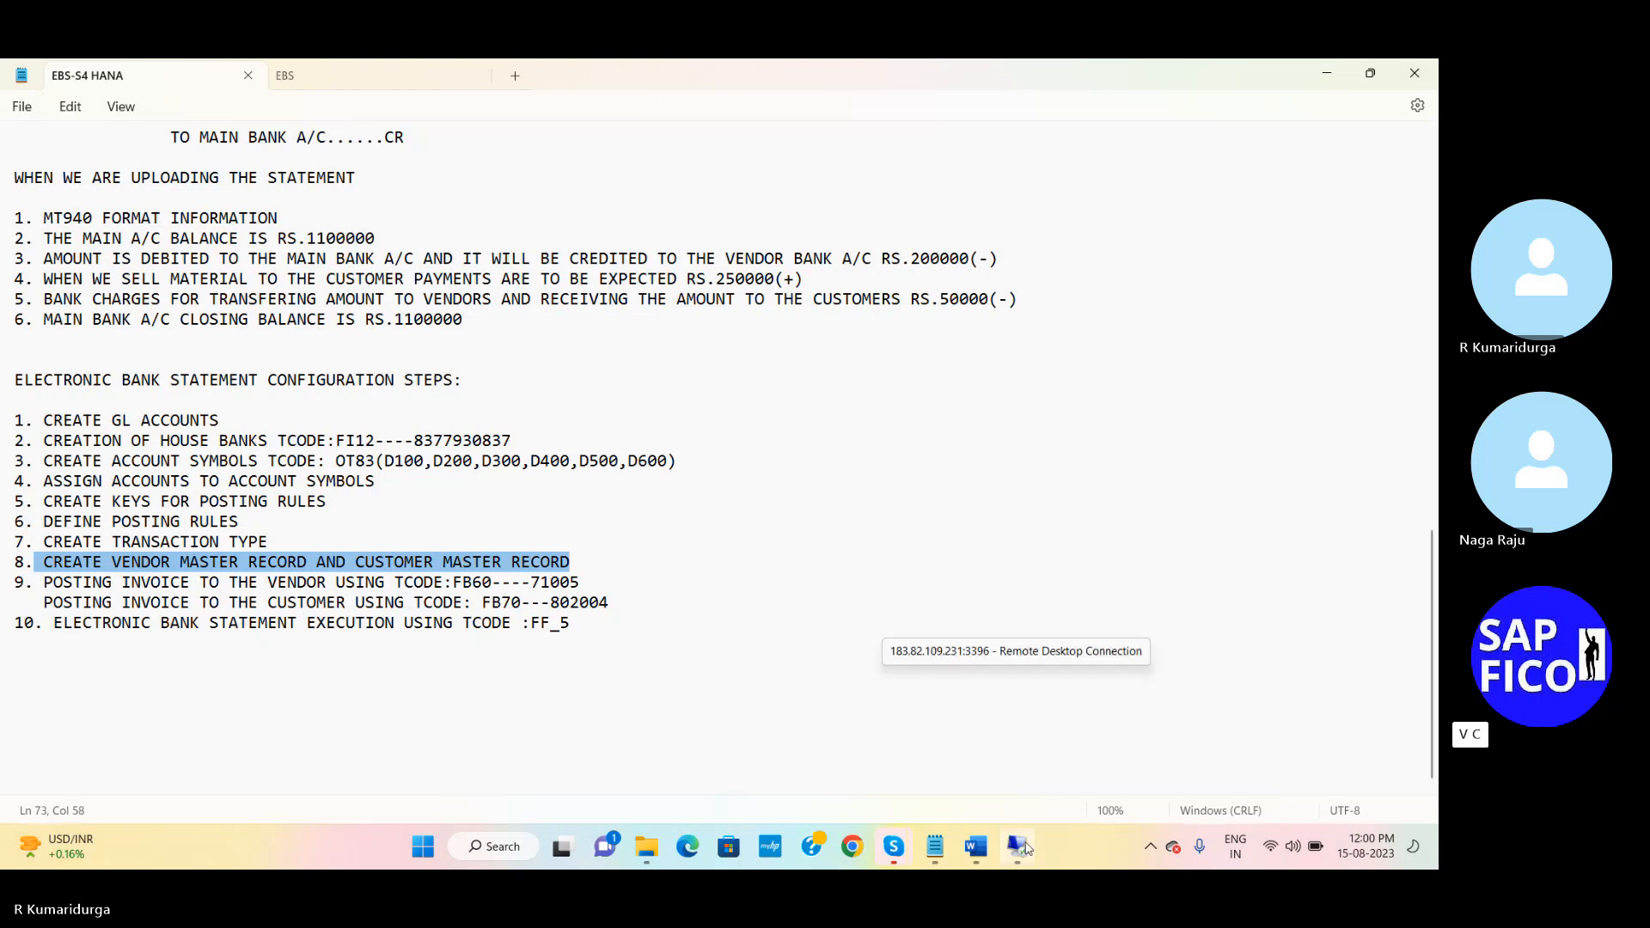
Switch from the Notepad configuration notes to the remote desktop's SAP session
click(1024, 846)
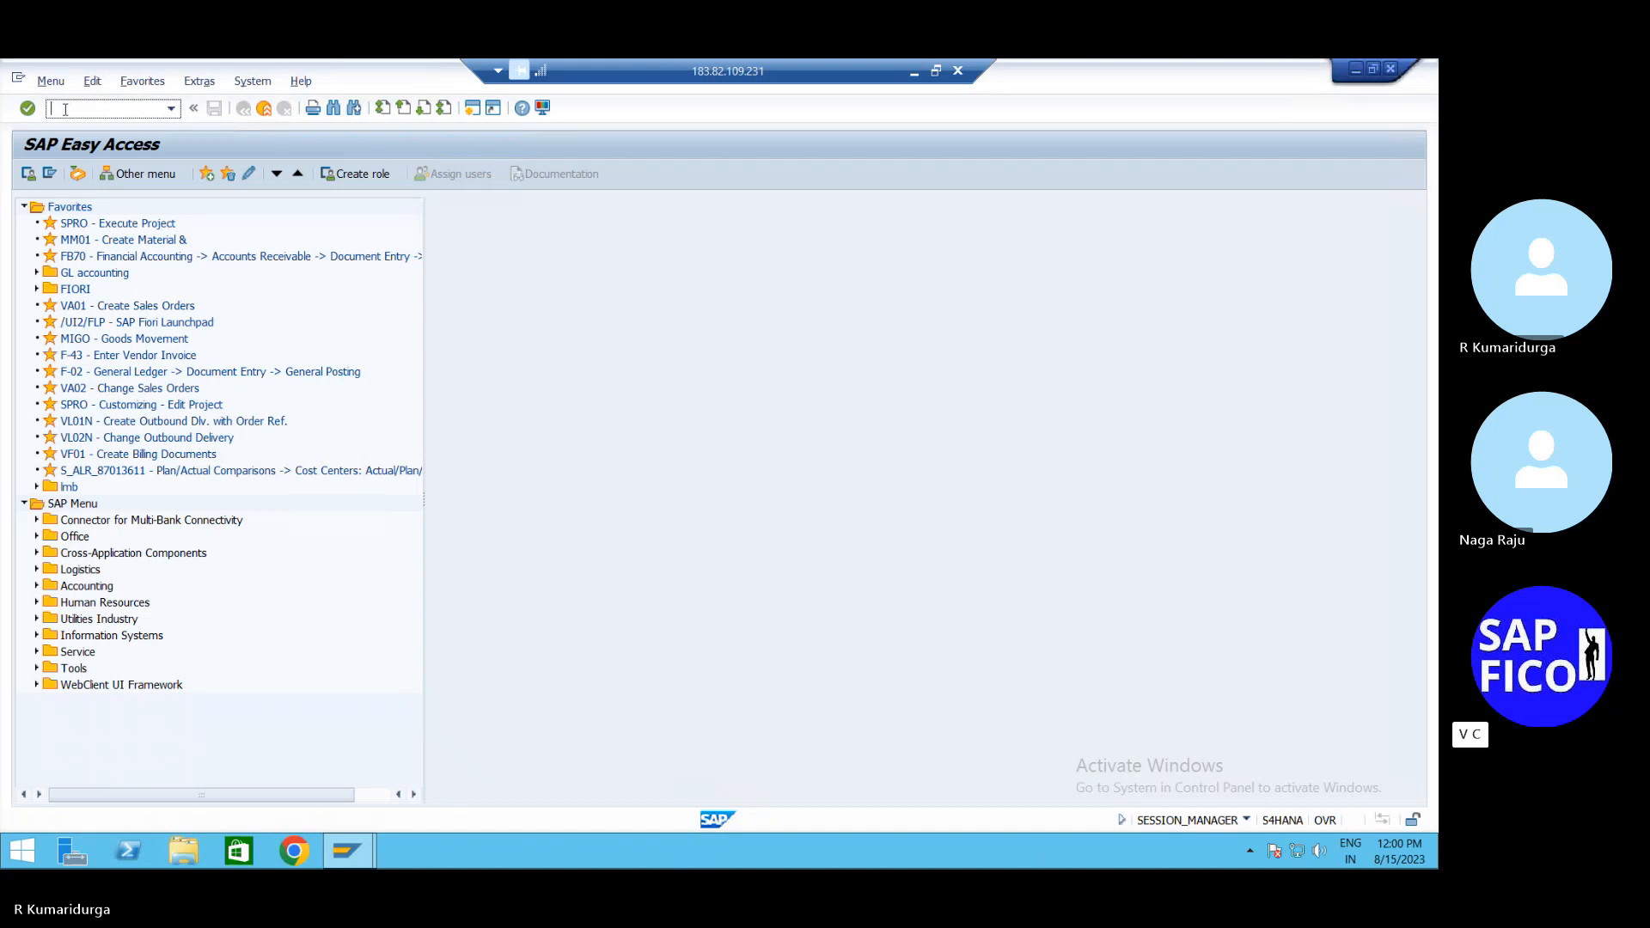
Briefly open FBL1N vendor line items, then return with /n and open the ABAP Editor (SE38)
text(fbl1n)
key(Return)
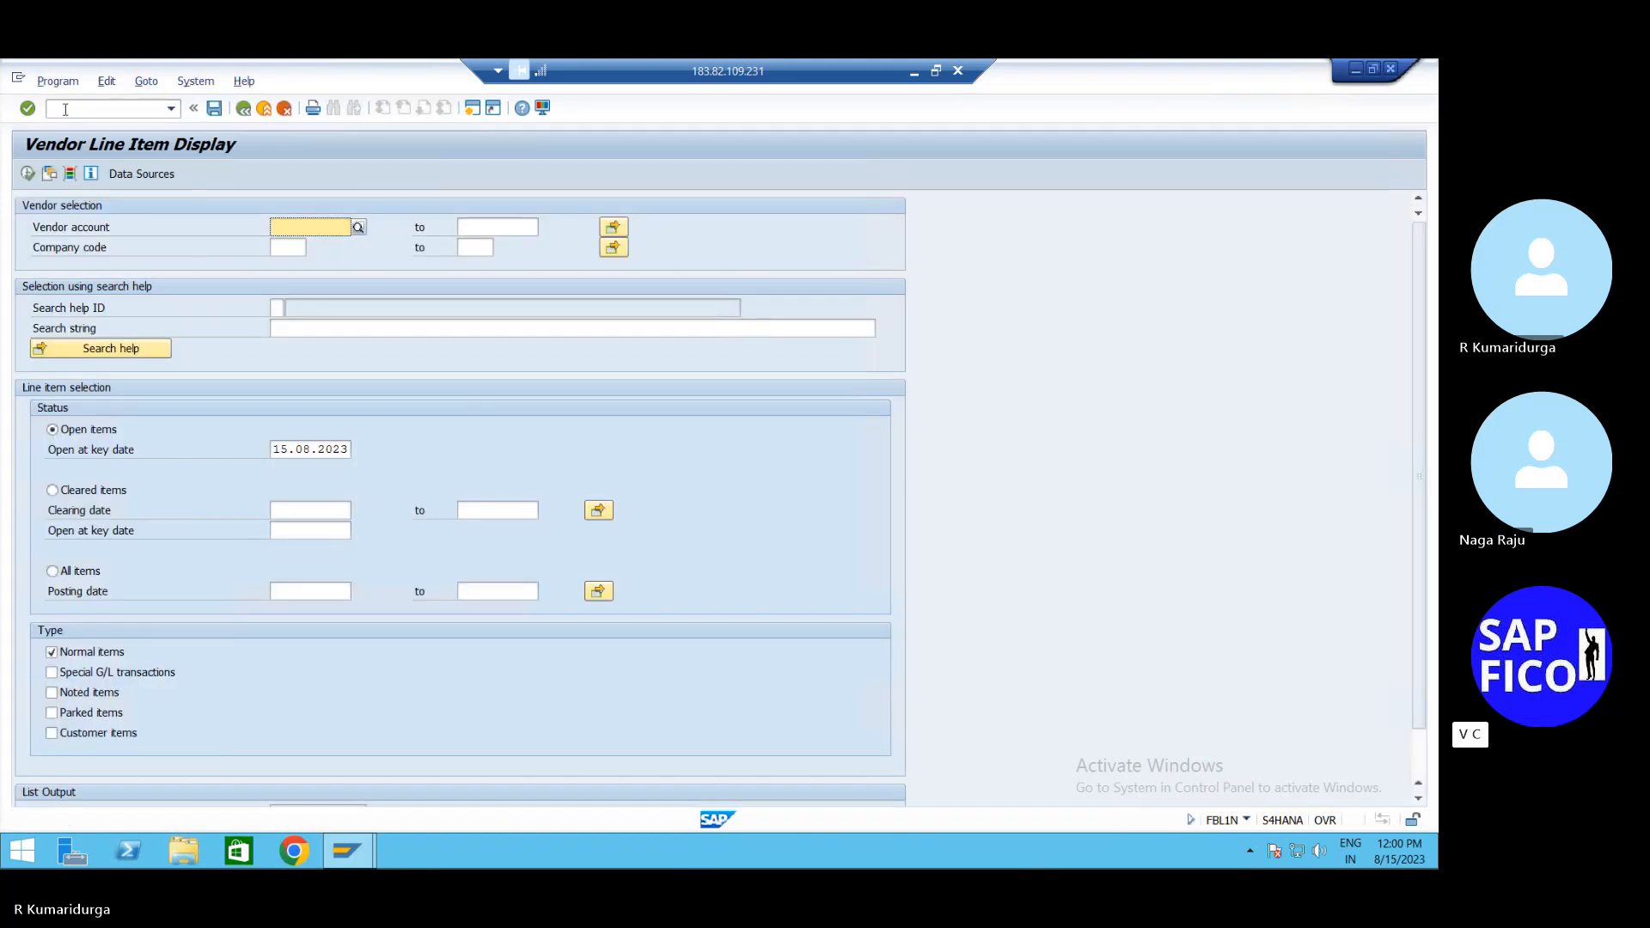
click(66, 110)
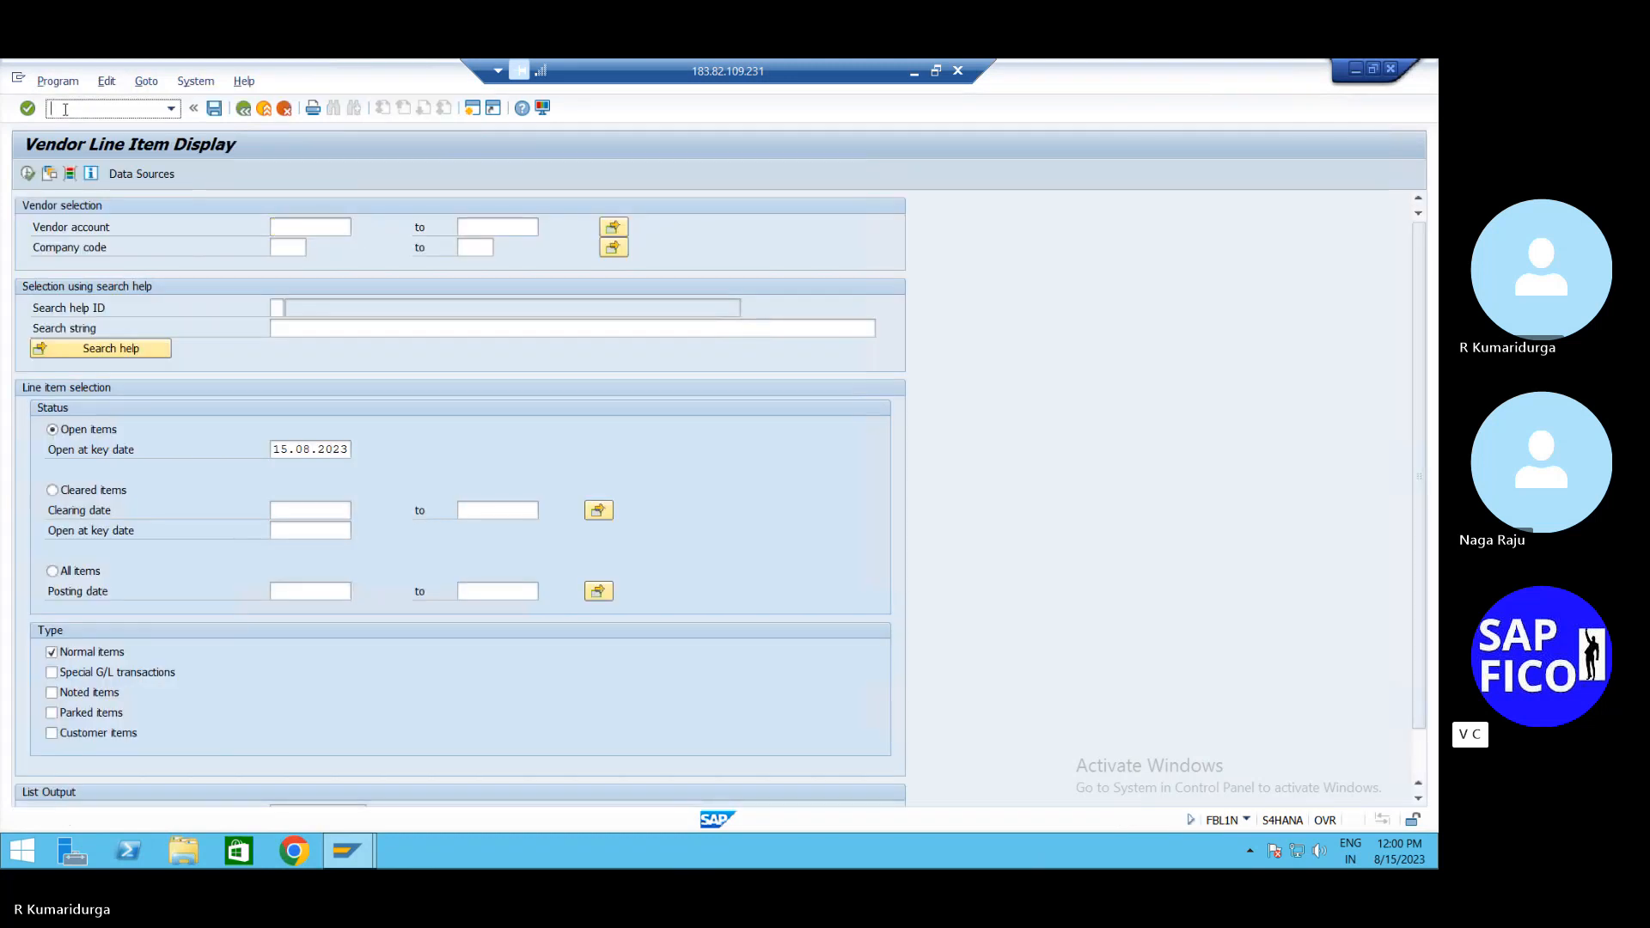
text(/n)
key(Return)
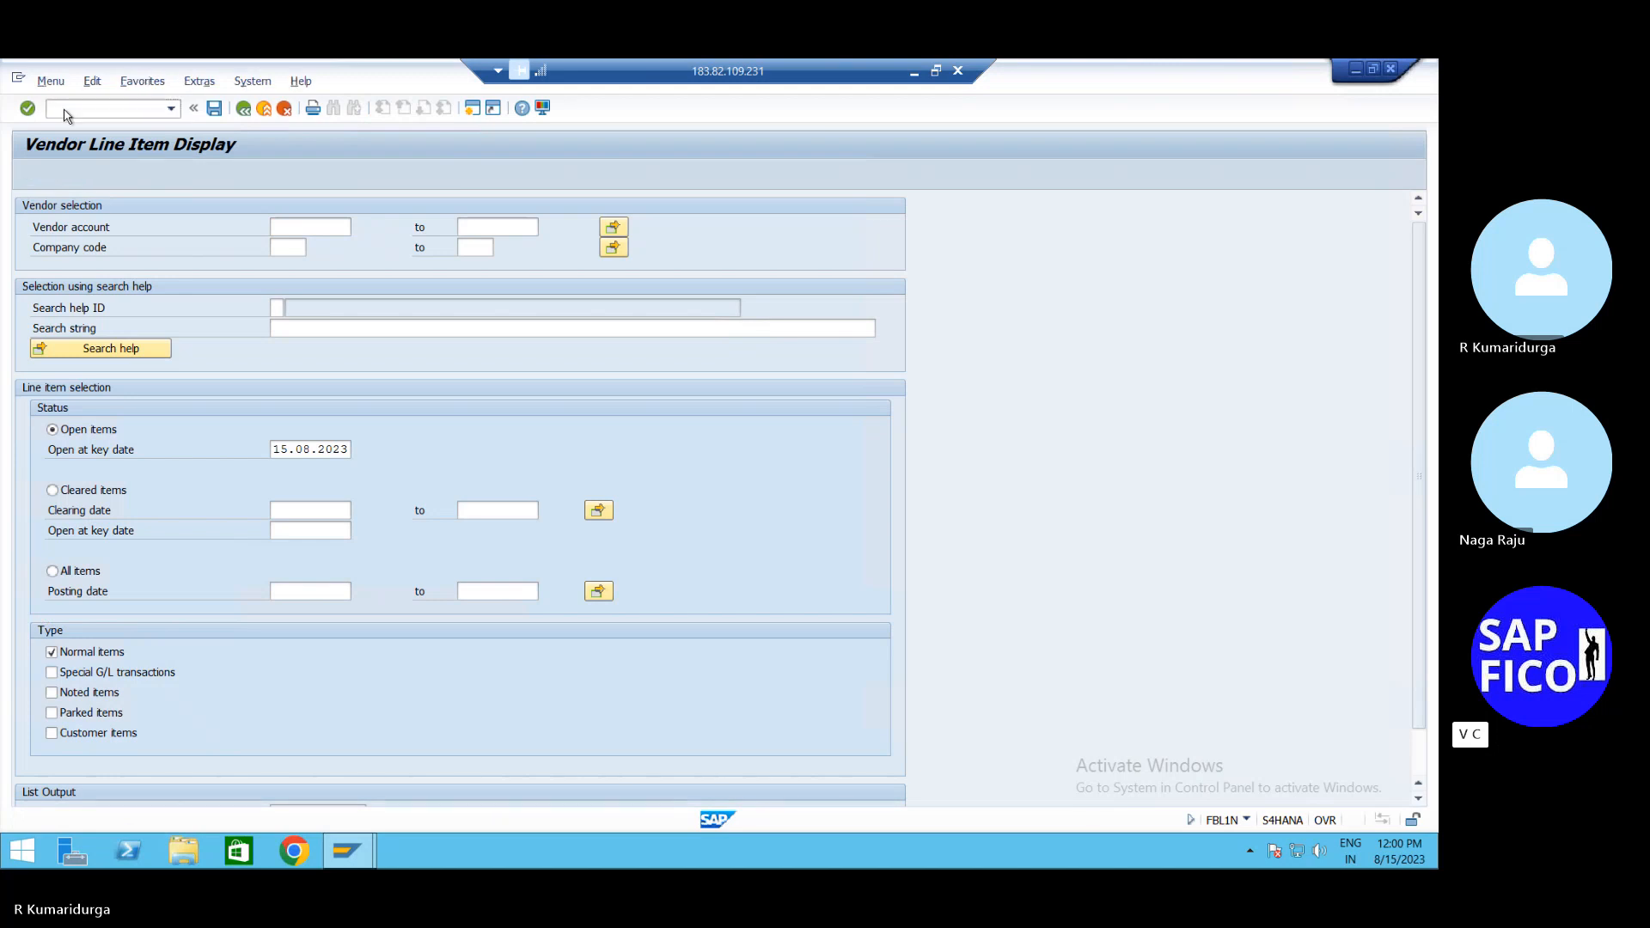
text(se38)
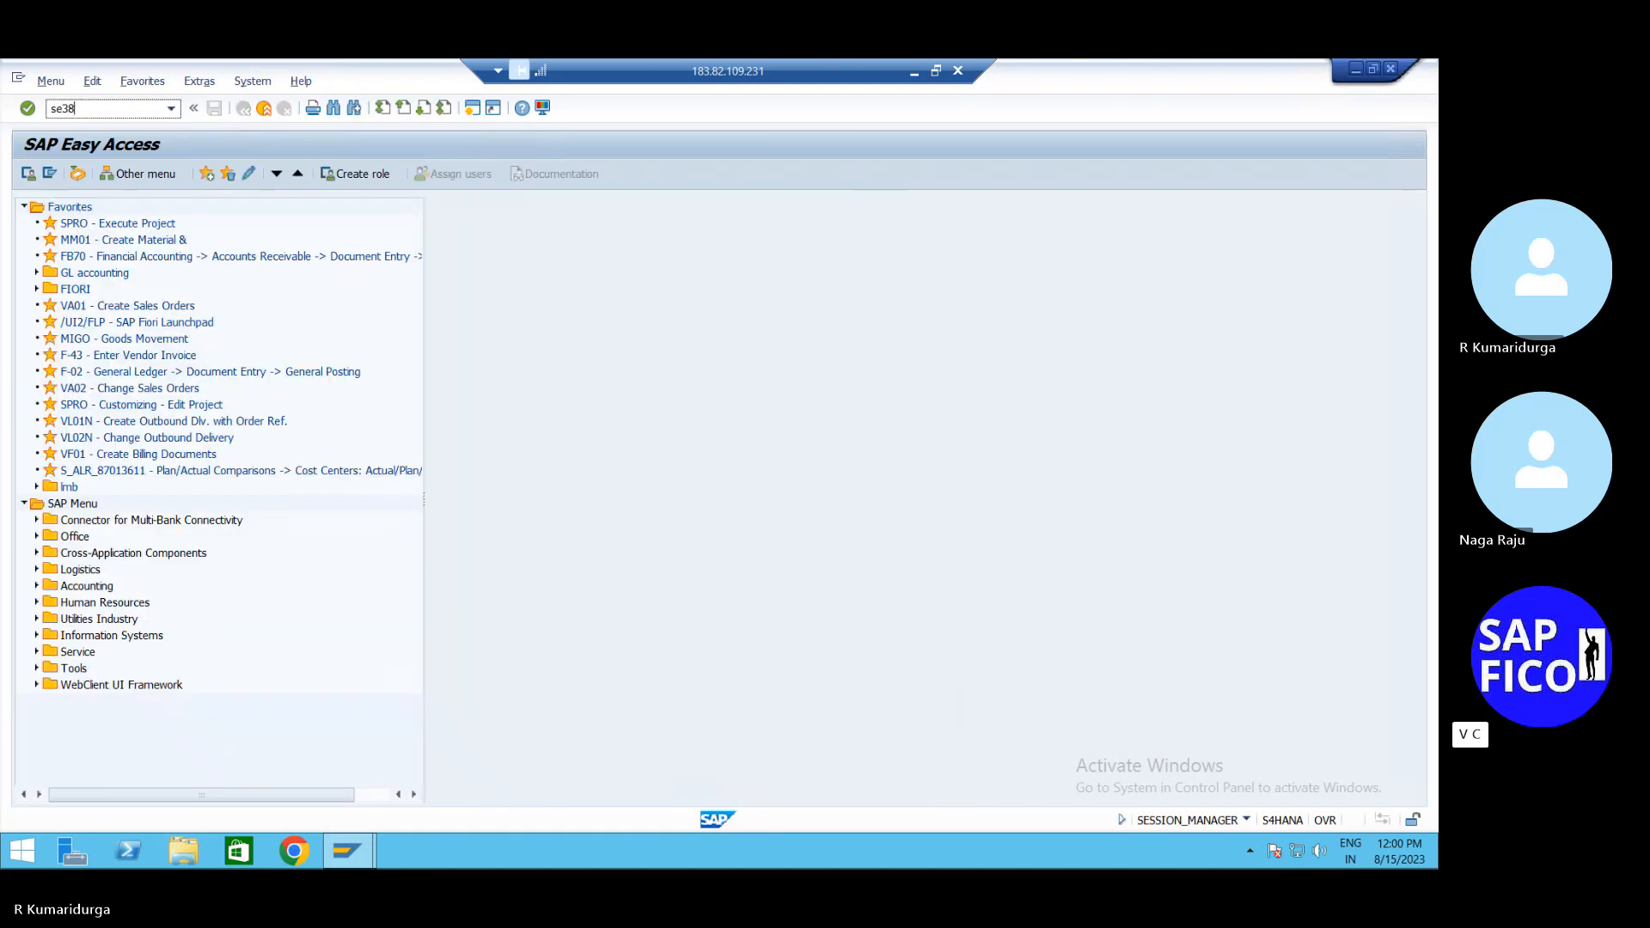
key(Return)
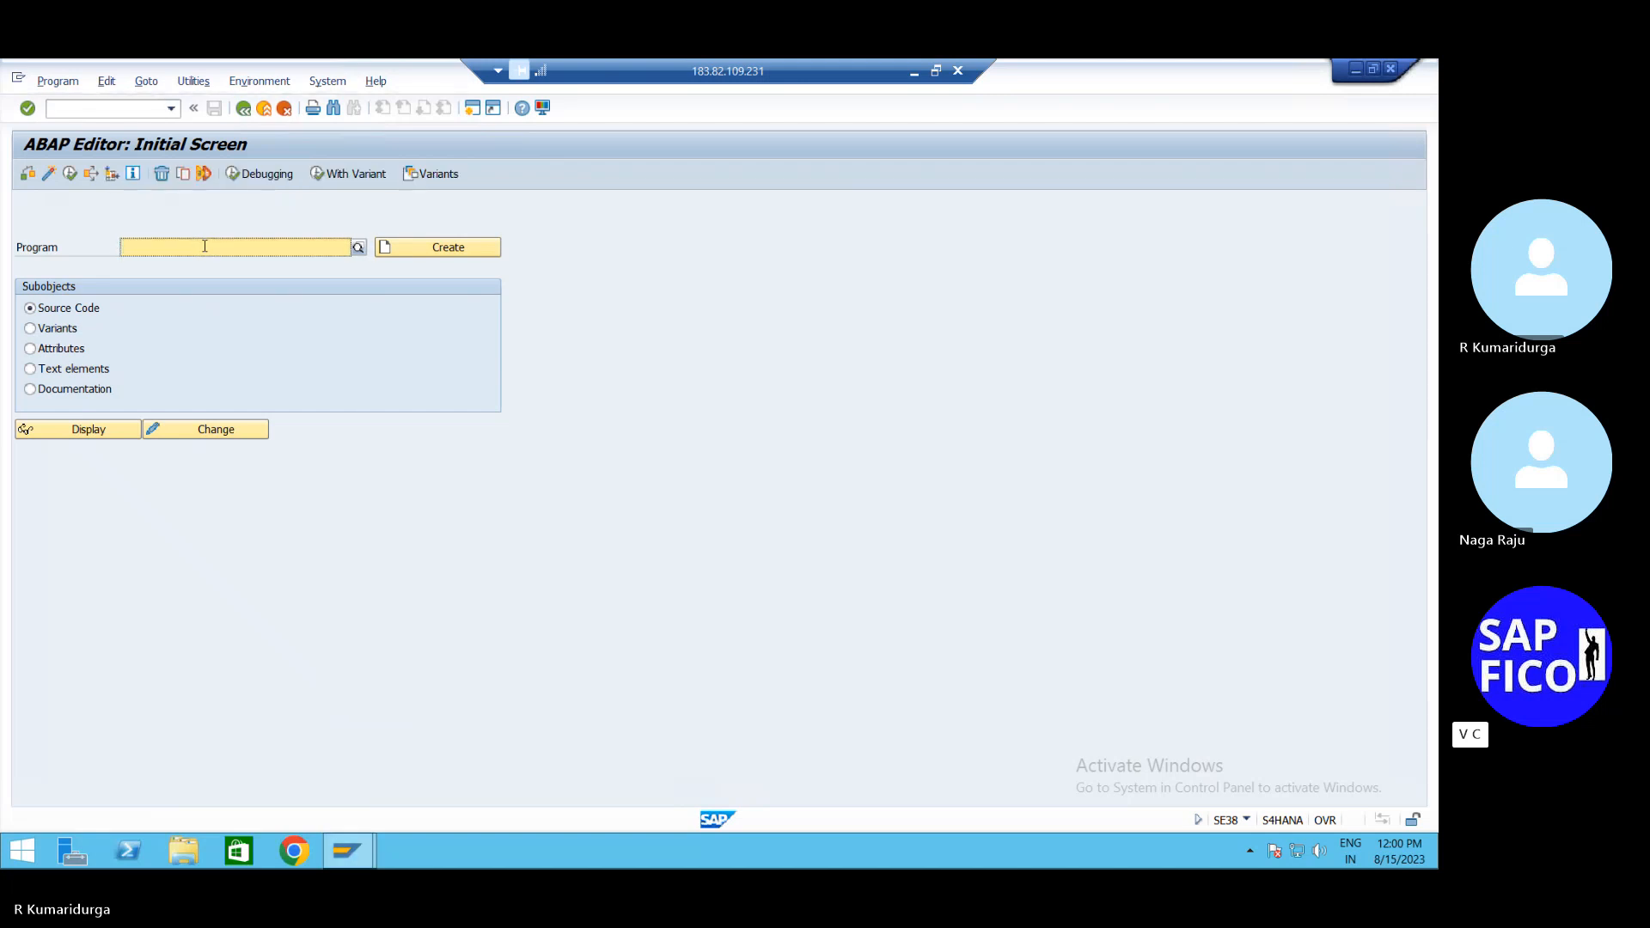
Enter program name RFEDKA96 in SE38 and check whether it exists
text(R)
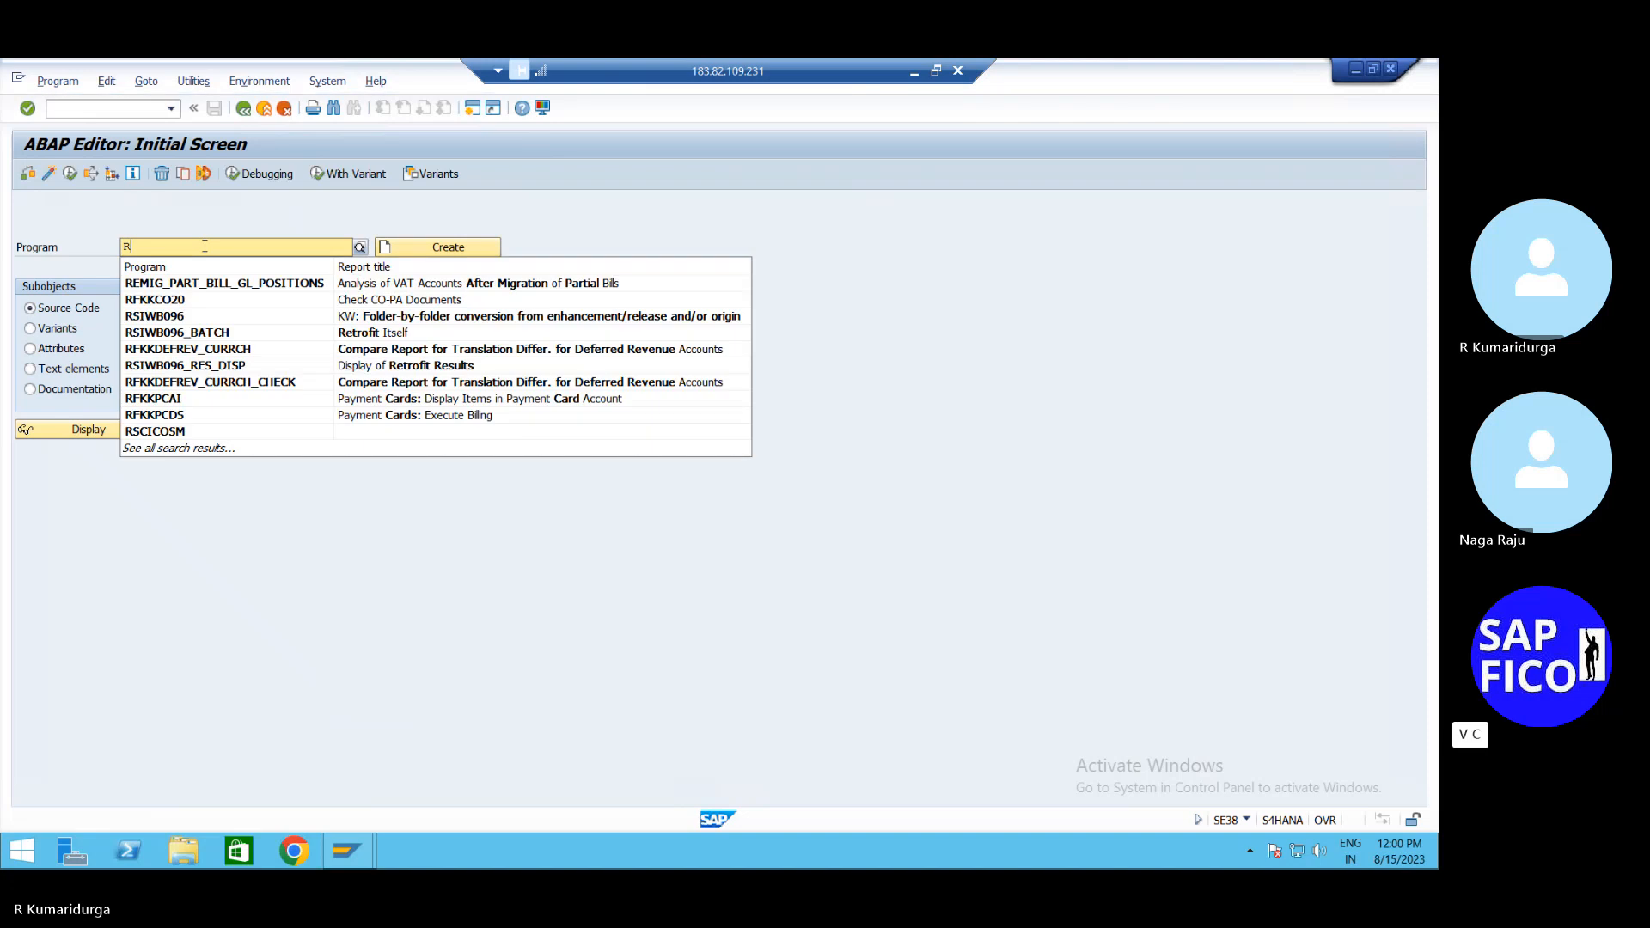
text(FED)
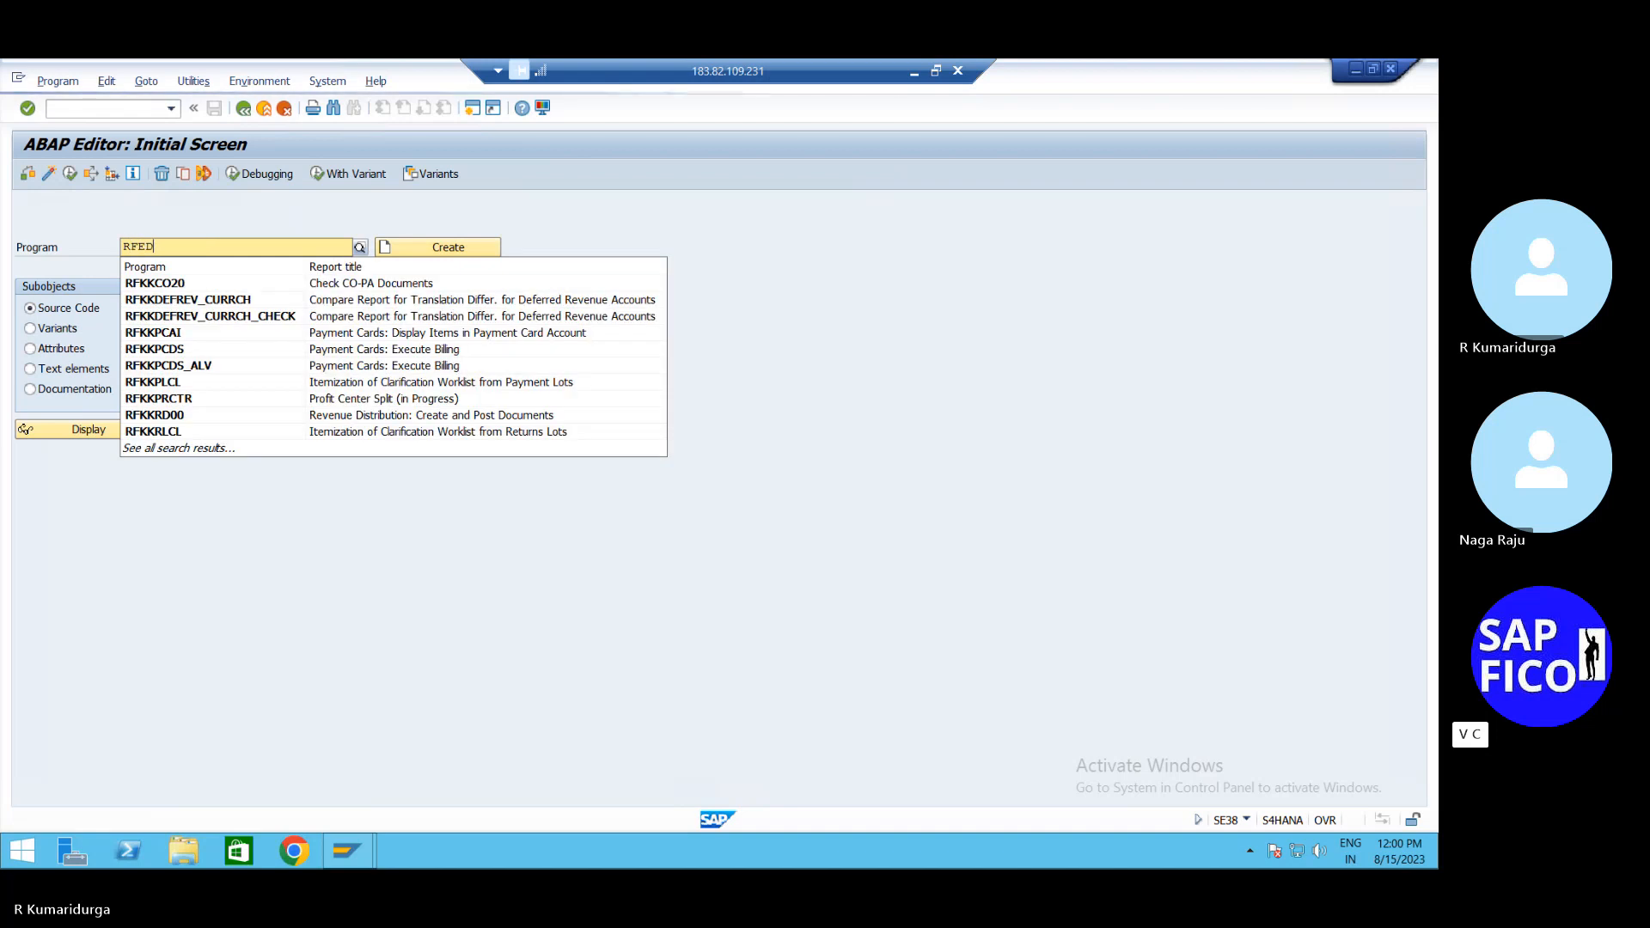
text(K)
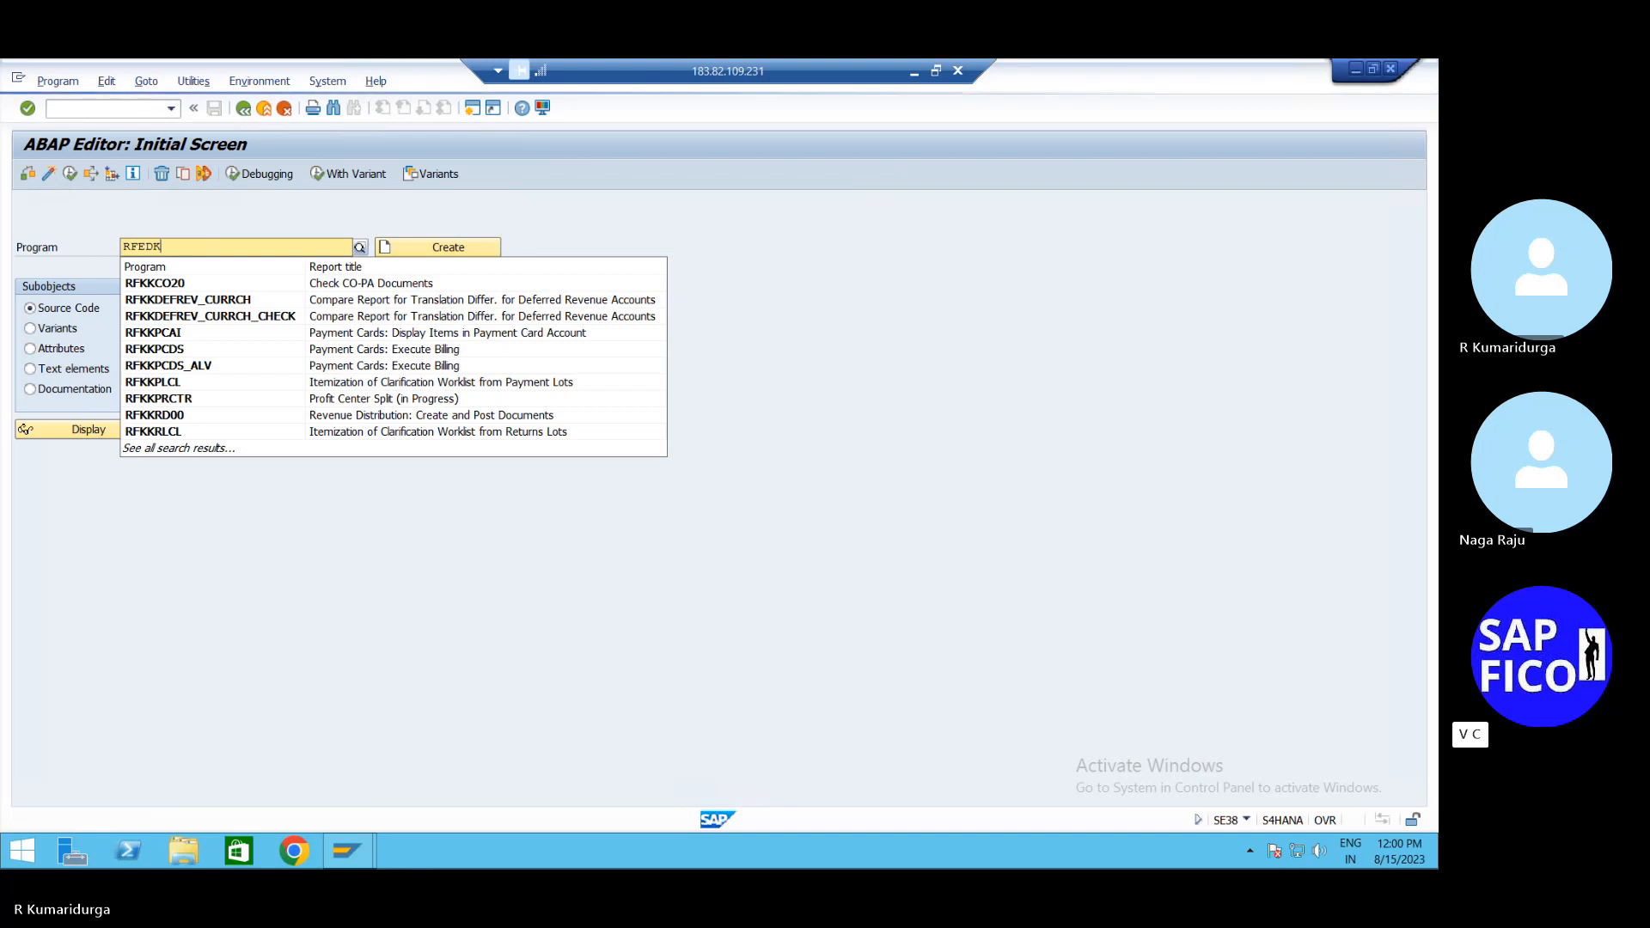
text(A96)
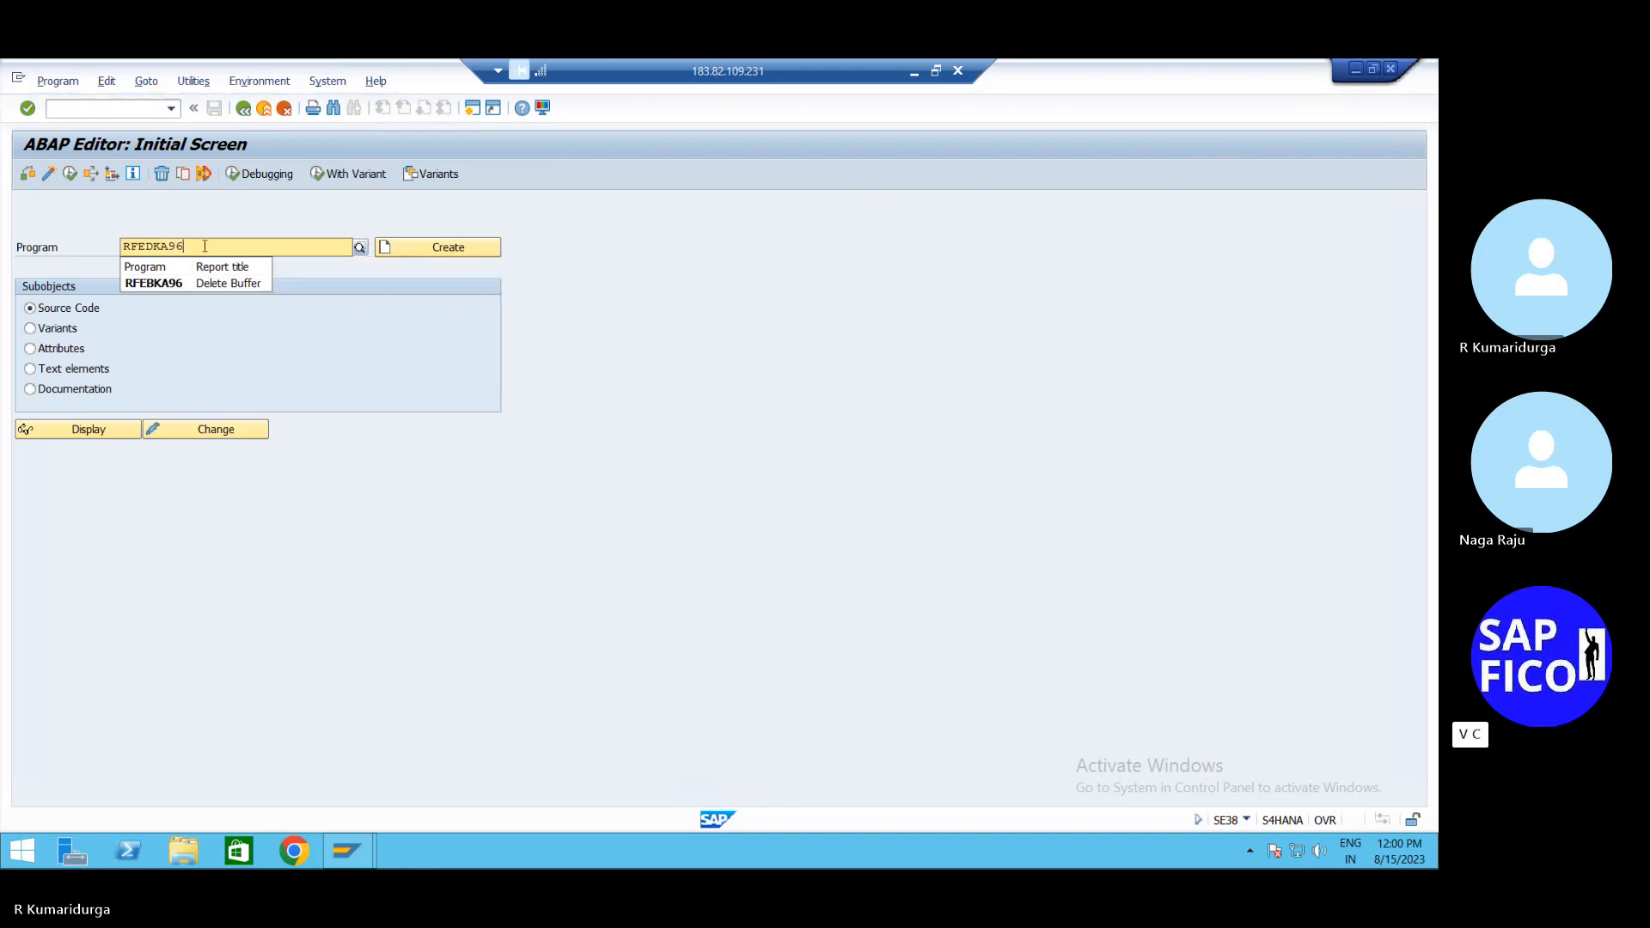
key(Return)
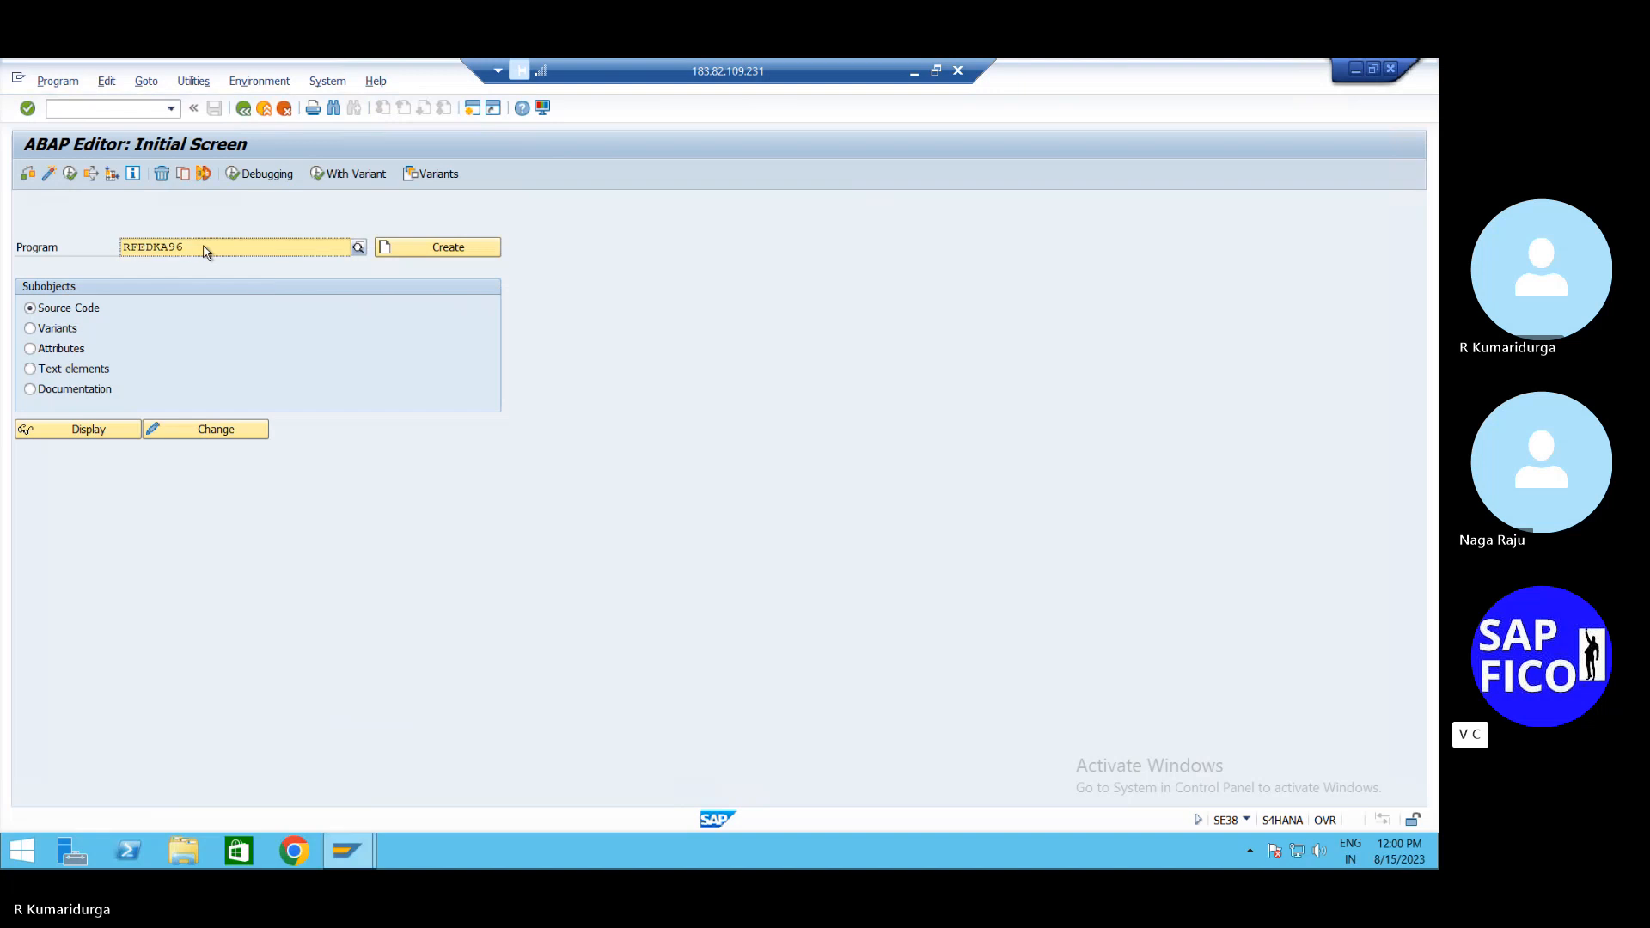
click(70, 176)
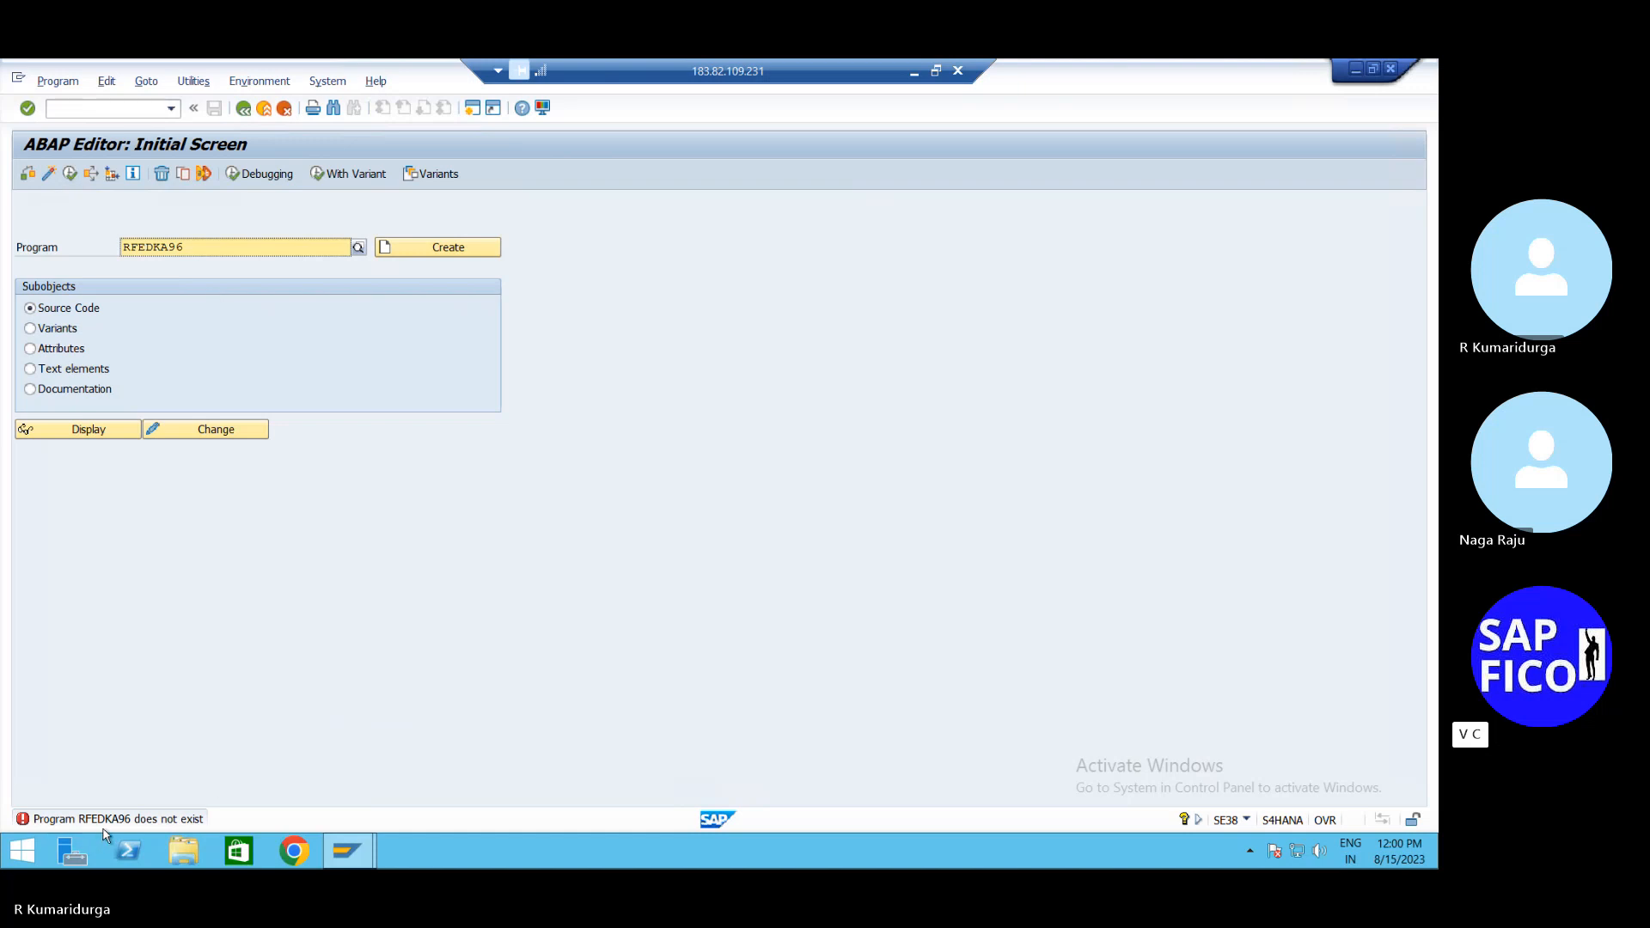
Correct the program name to RFEBKA96 and execute it
click(154, 250)
key(BackSpace)
key(BackSpace)
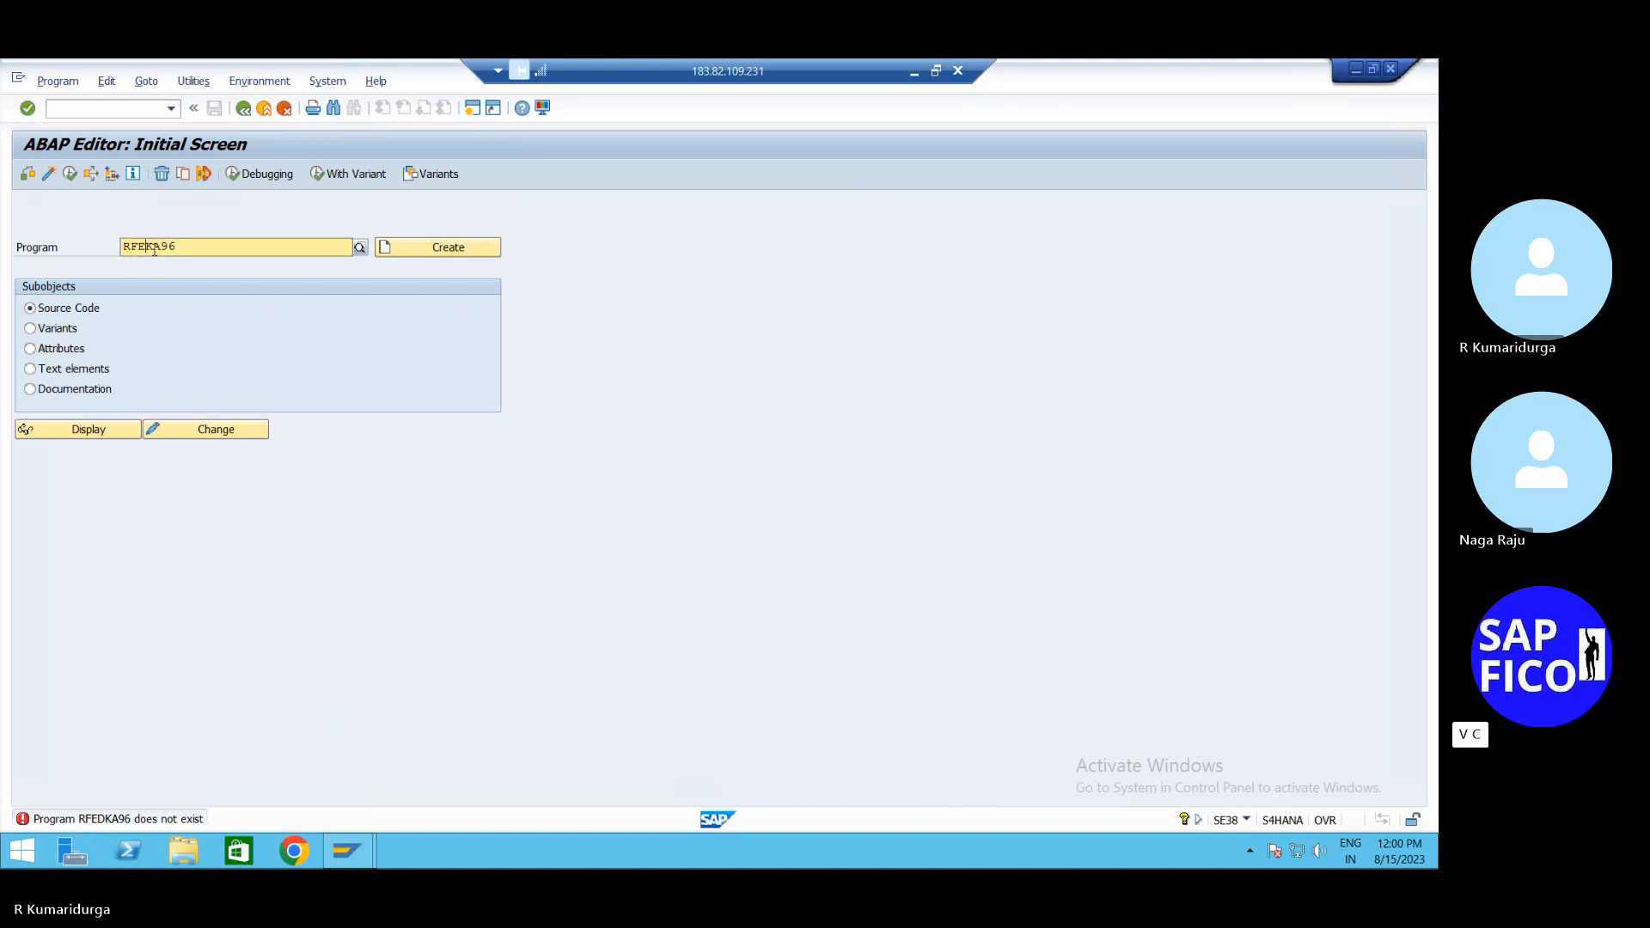
text(BK)
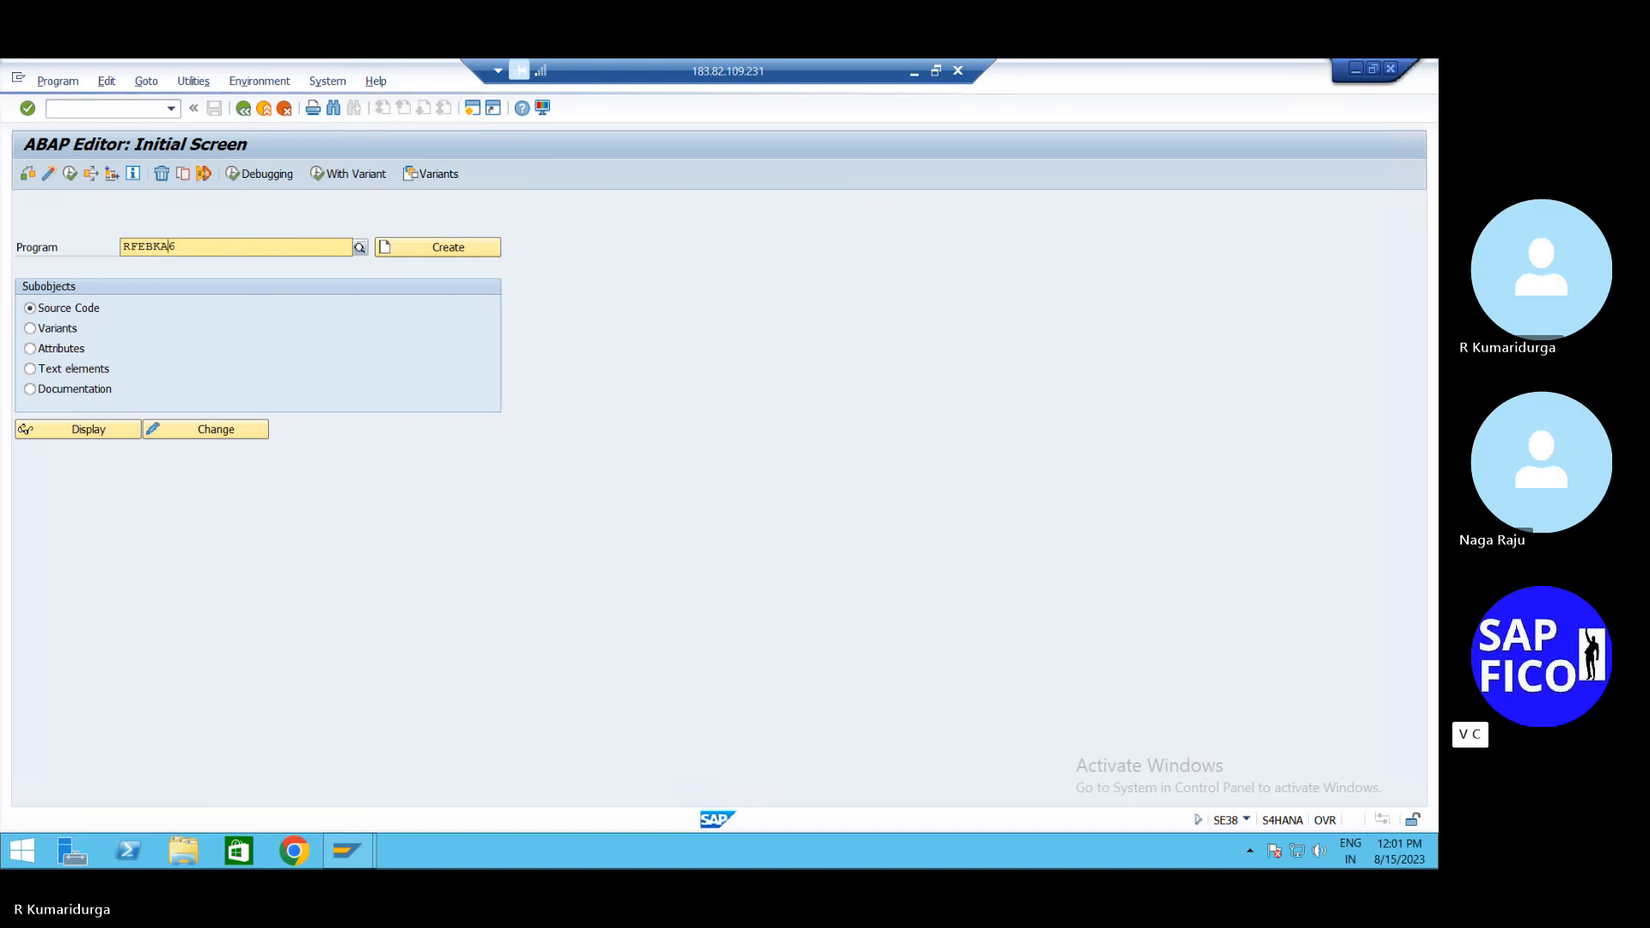
text(A)
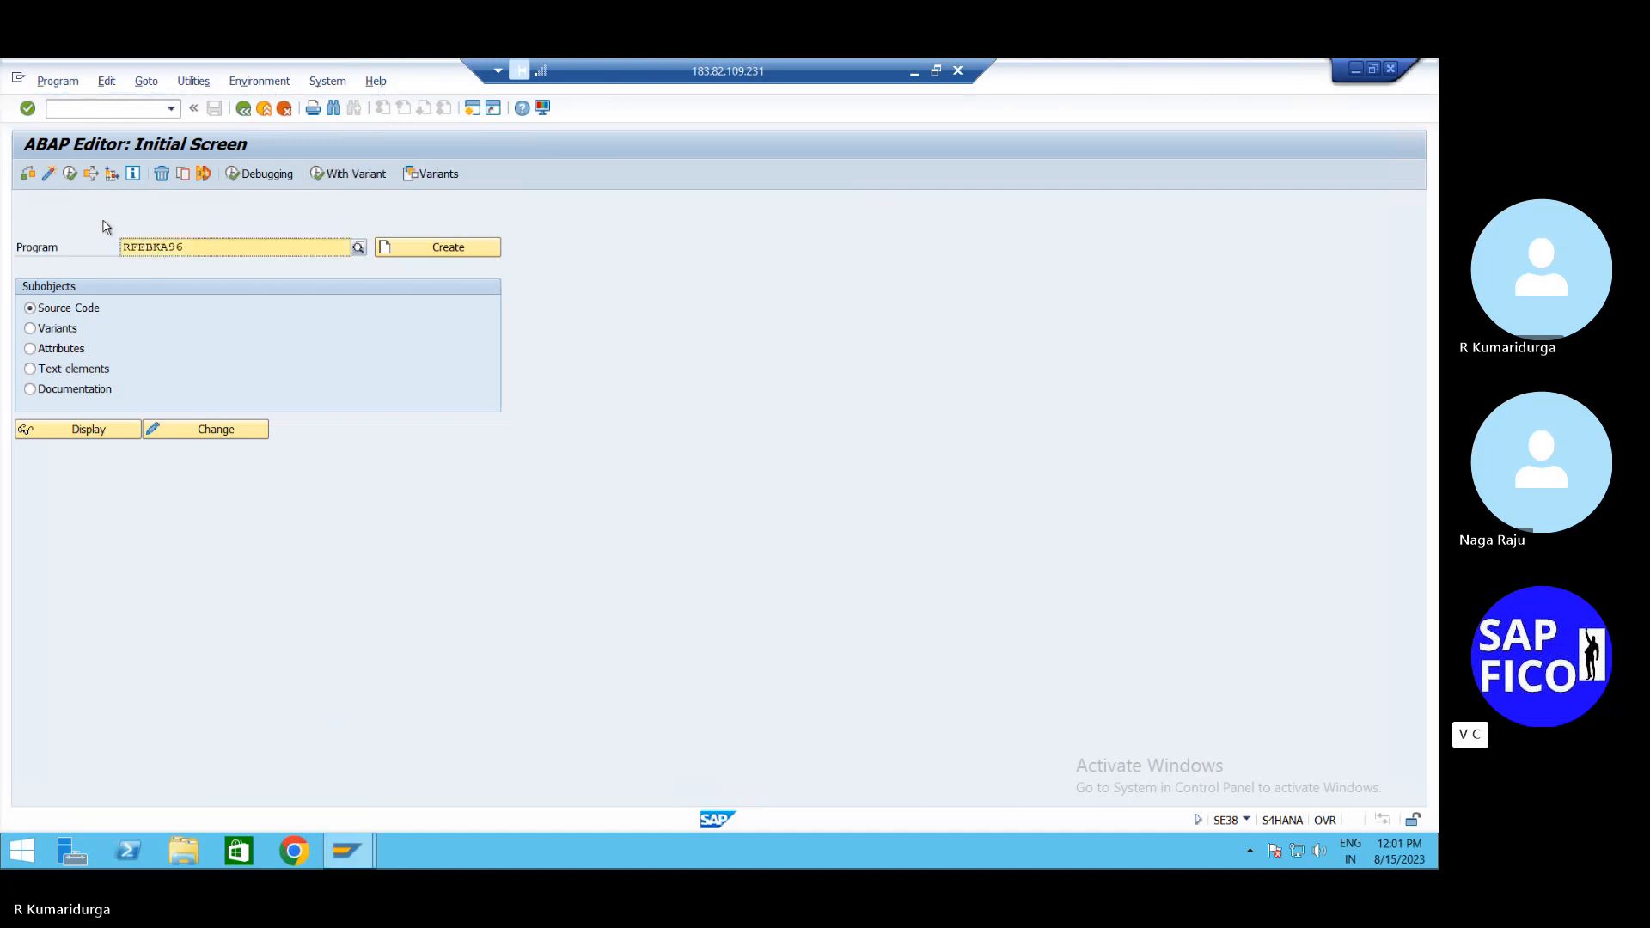
click(69, 173)
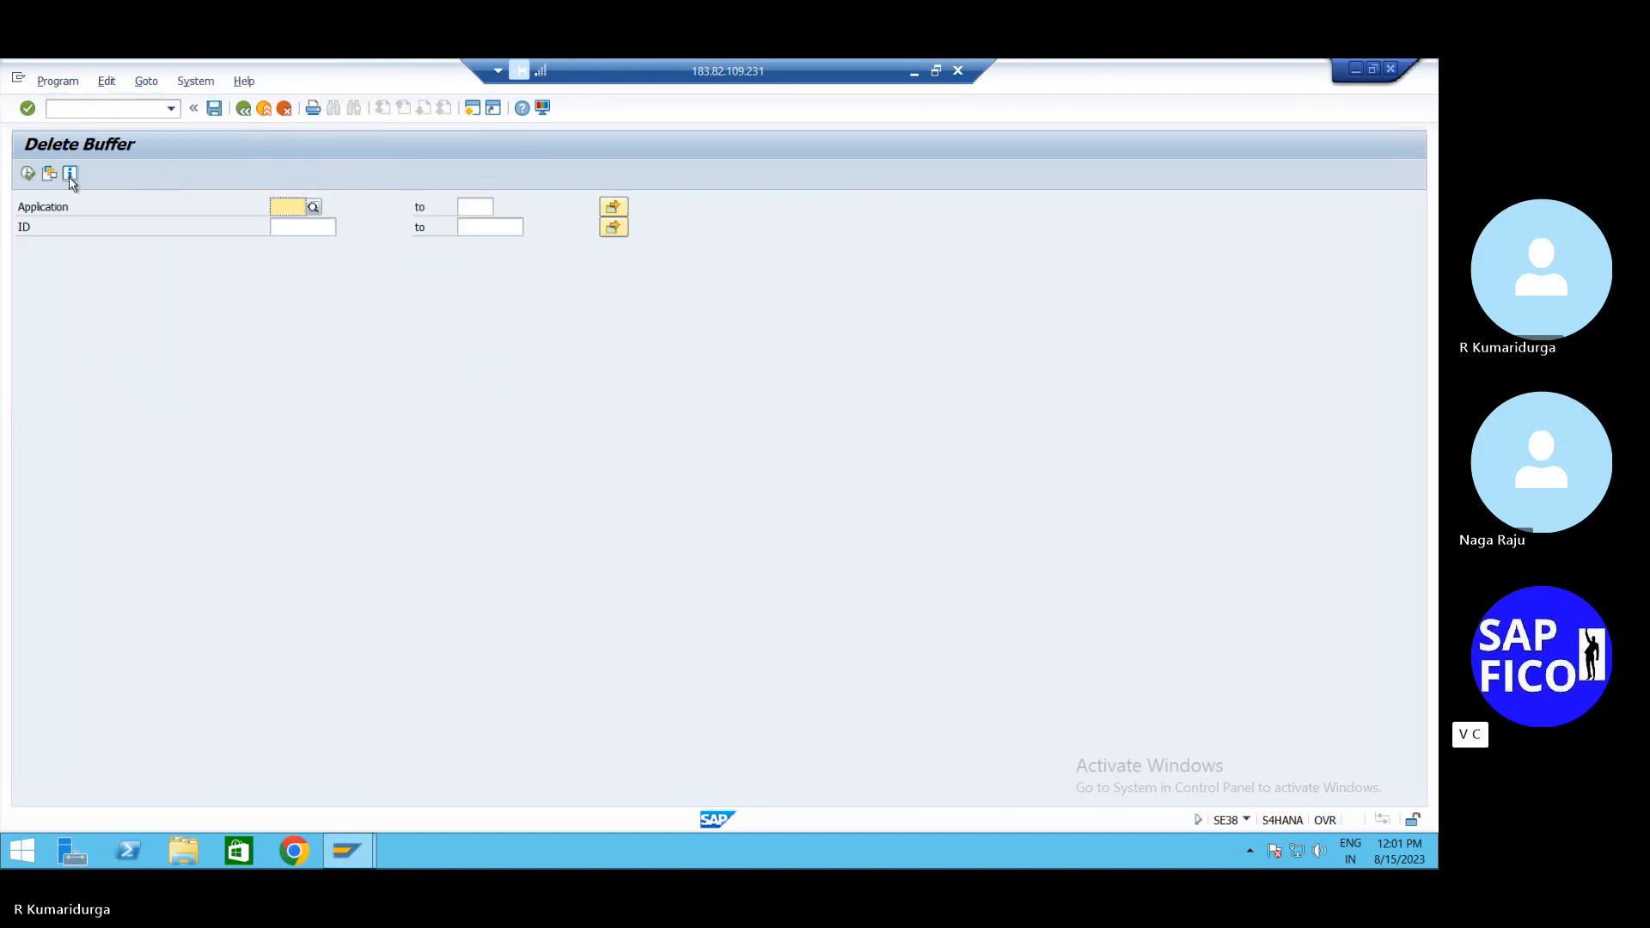
Pick application 0001, list its buffered bank statements and delete both (IDs 00000096, 00000097)
click(317, 210)
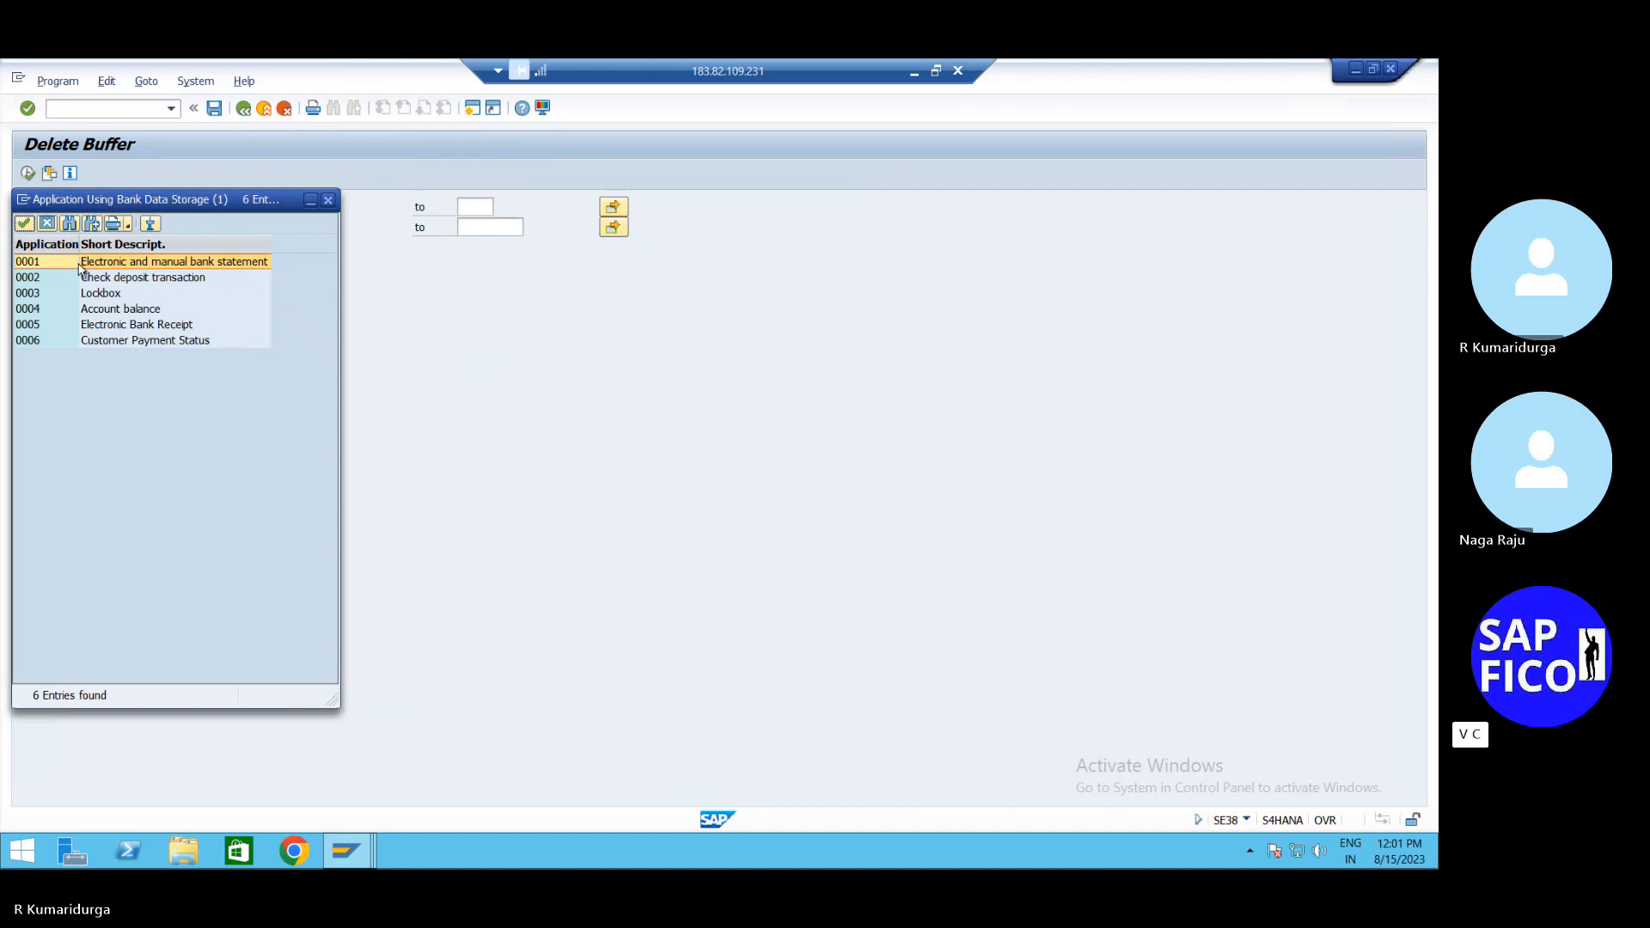
double_click(80, 265)
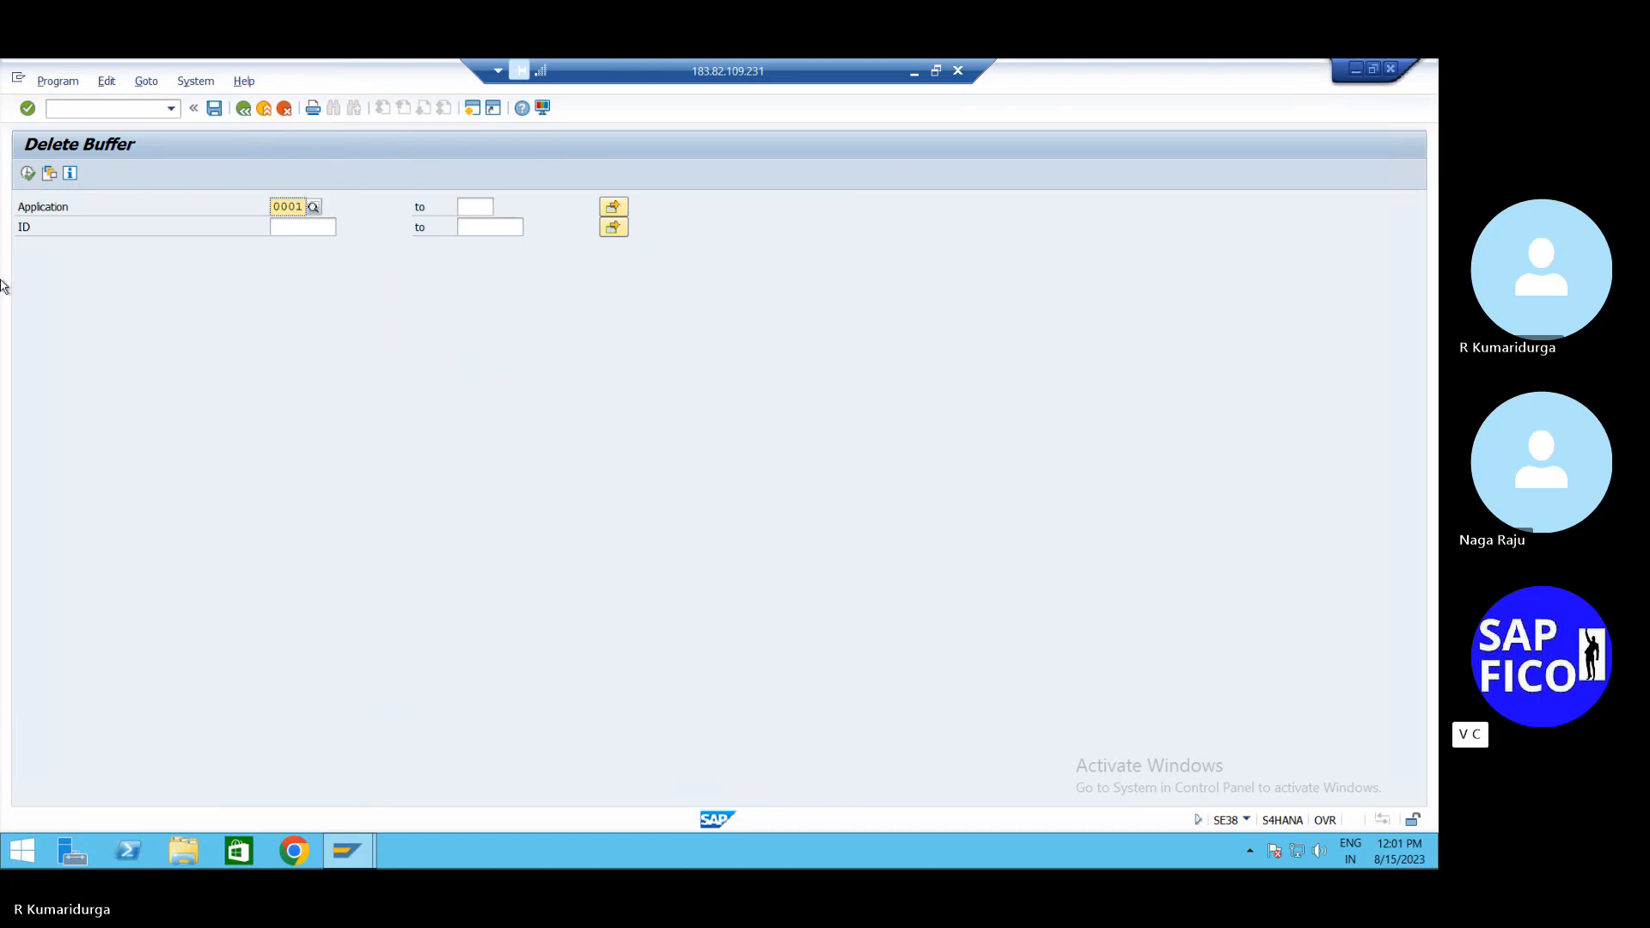
click(27, 174)
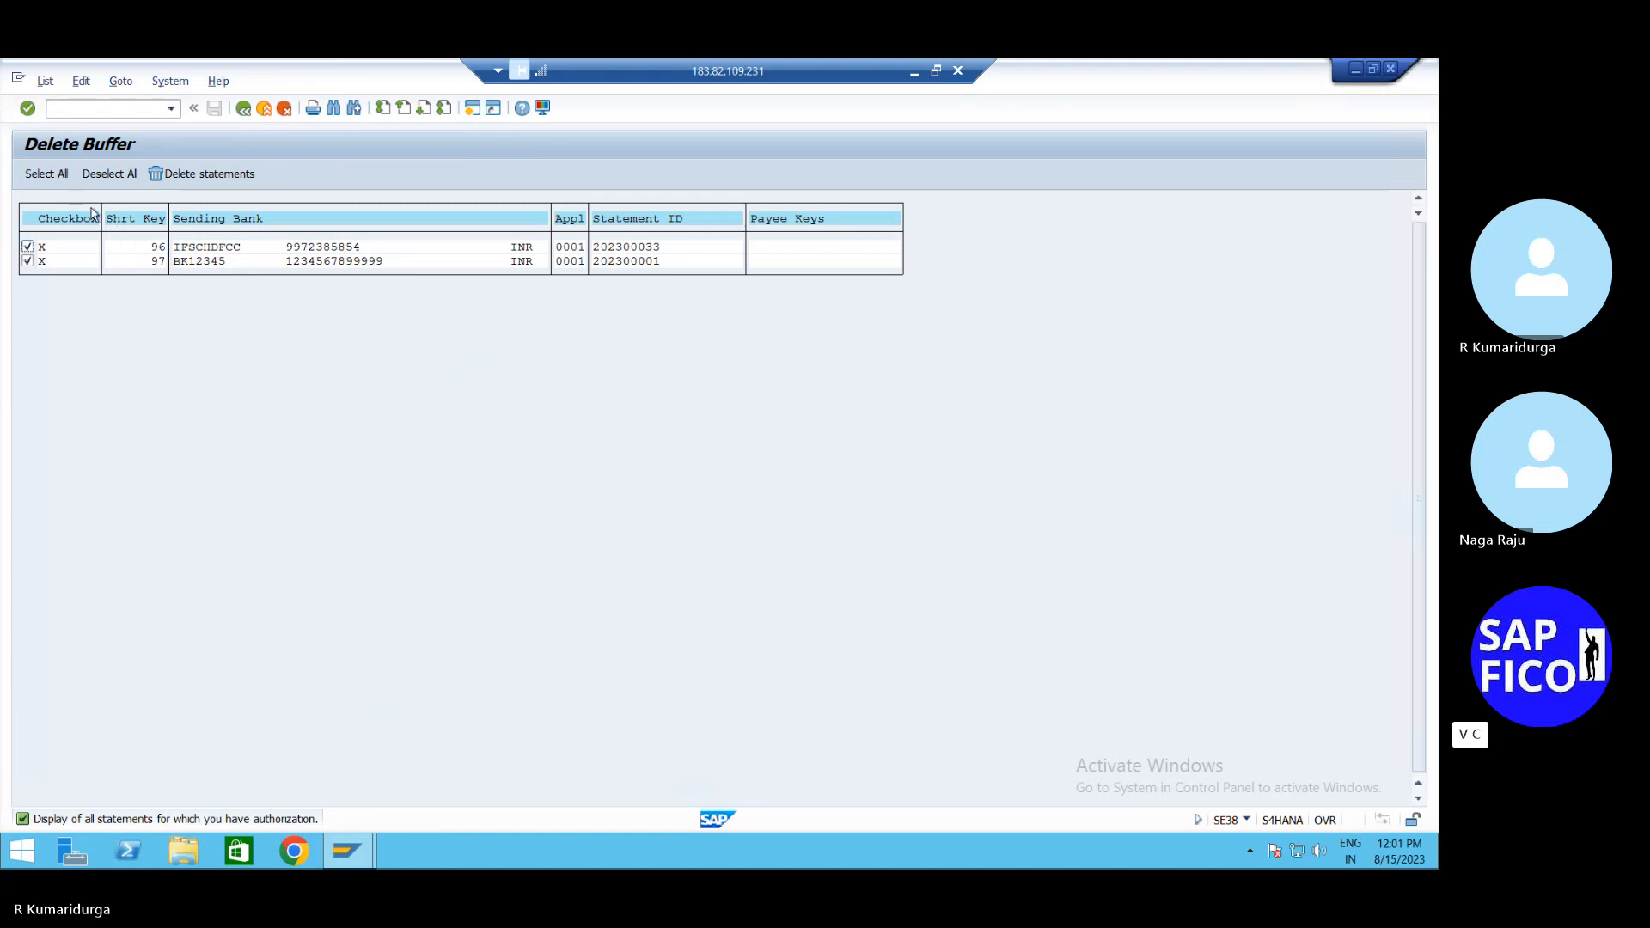
click(162, 177)
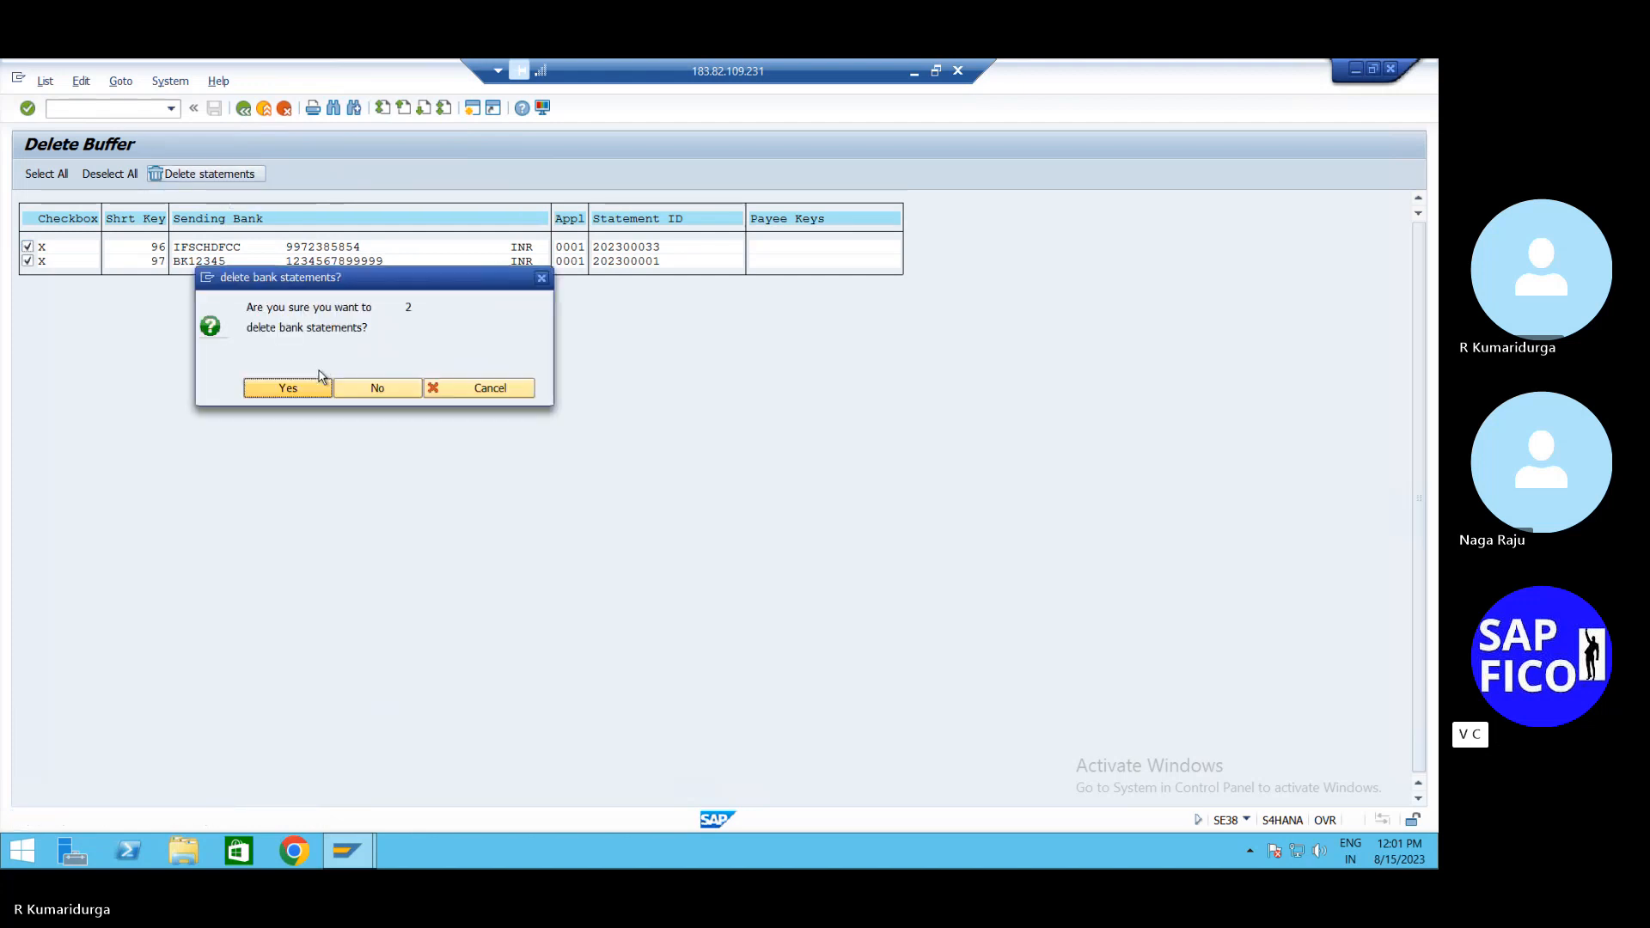
click(310, 391)
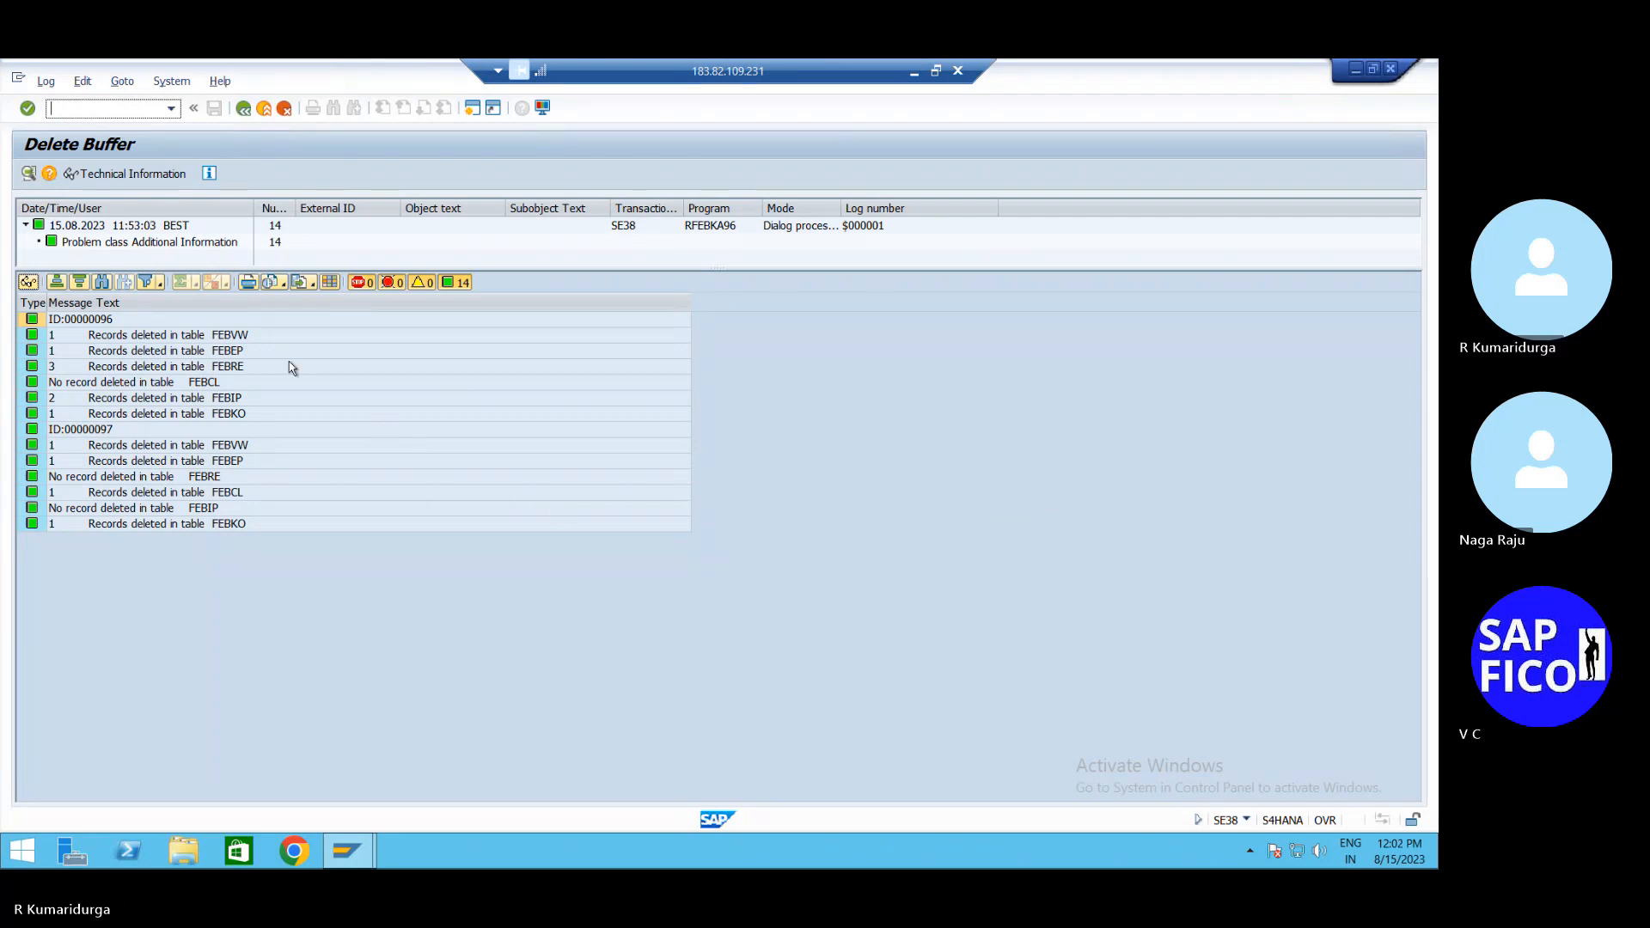
Revisit FBL1N vendor line items, then open business partner maintenance with /NBP
text(/n)
key(Return)
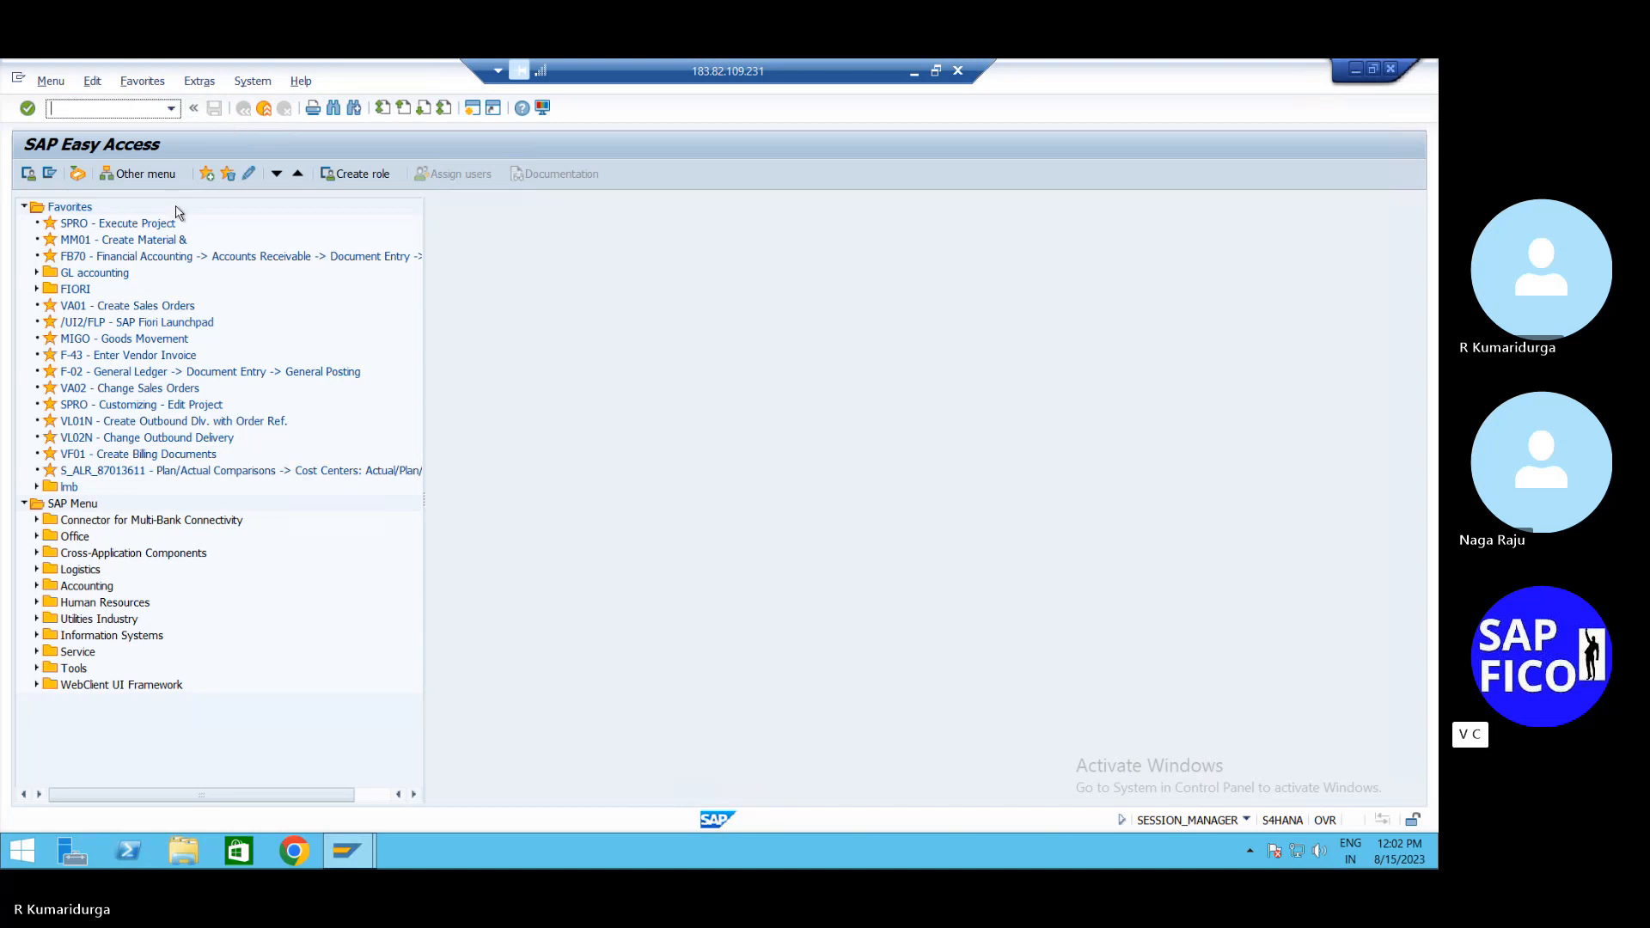
text(FBL1N)
key(Return)
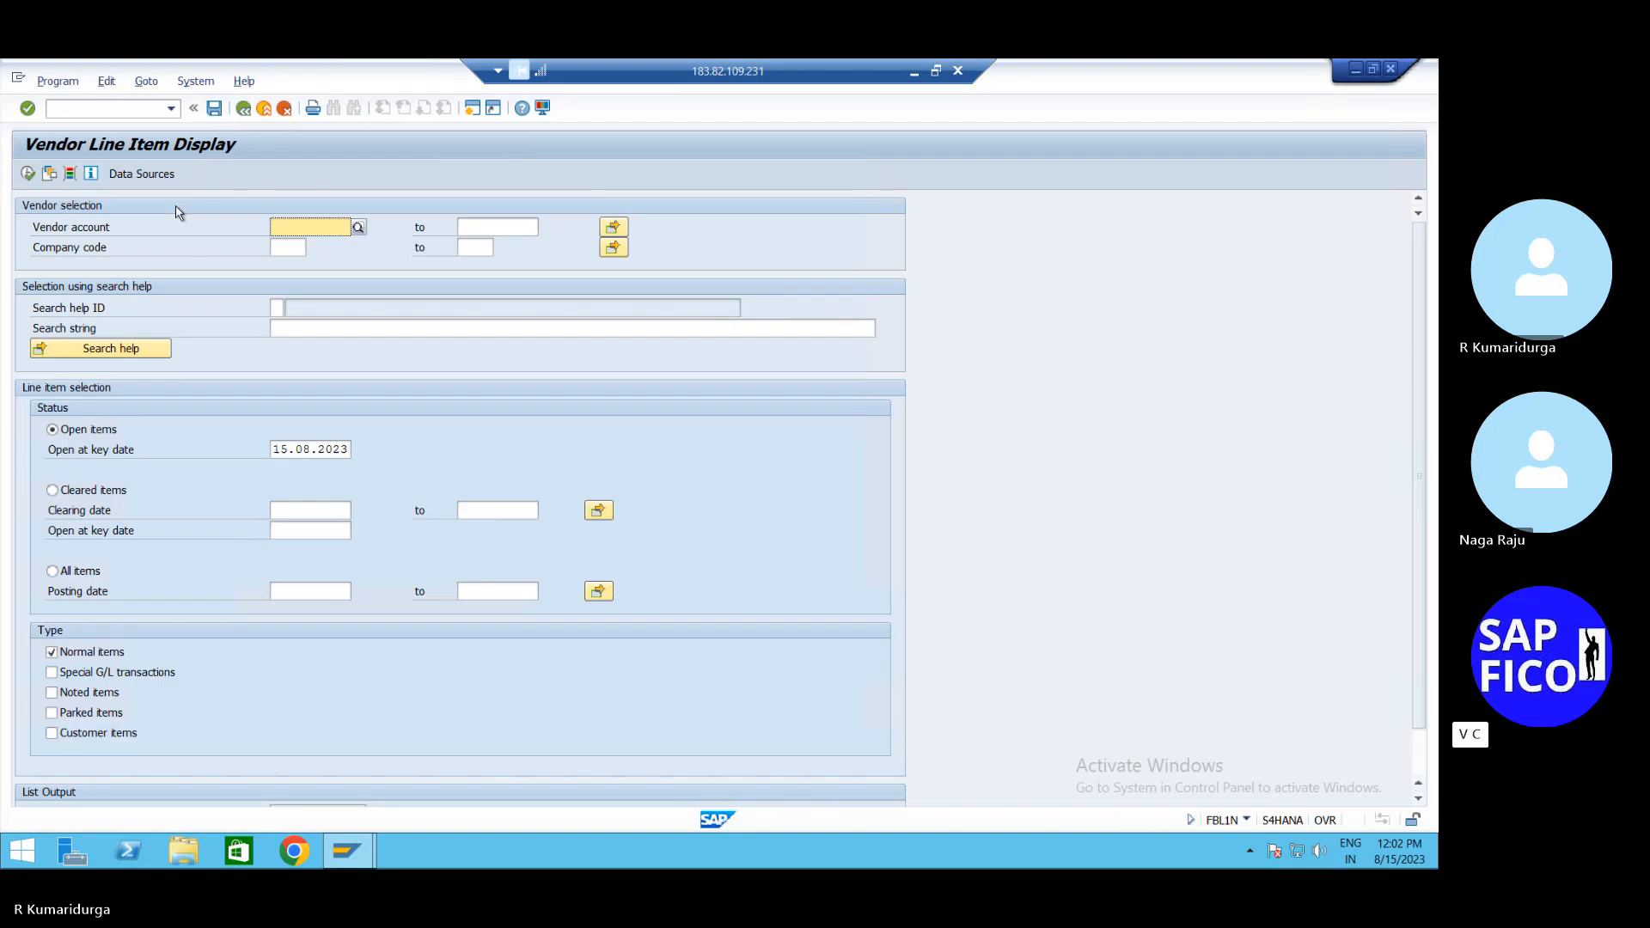
click(142, 112)
text(/NBP)
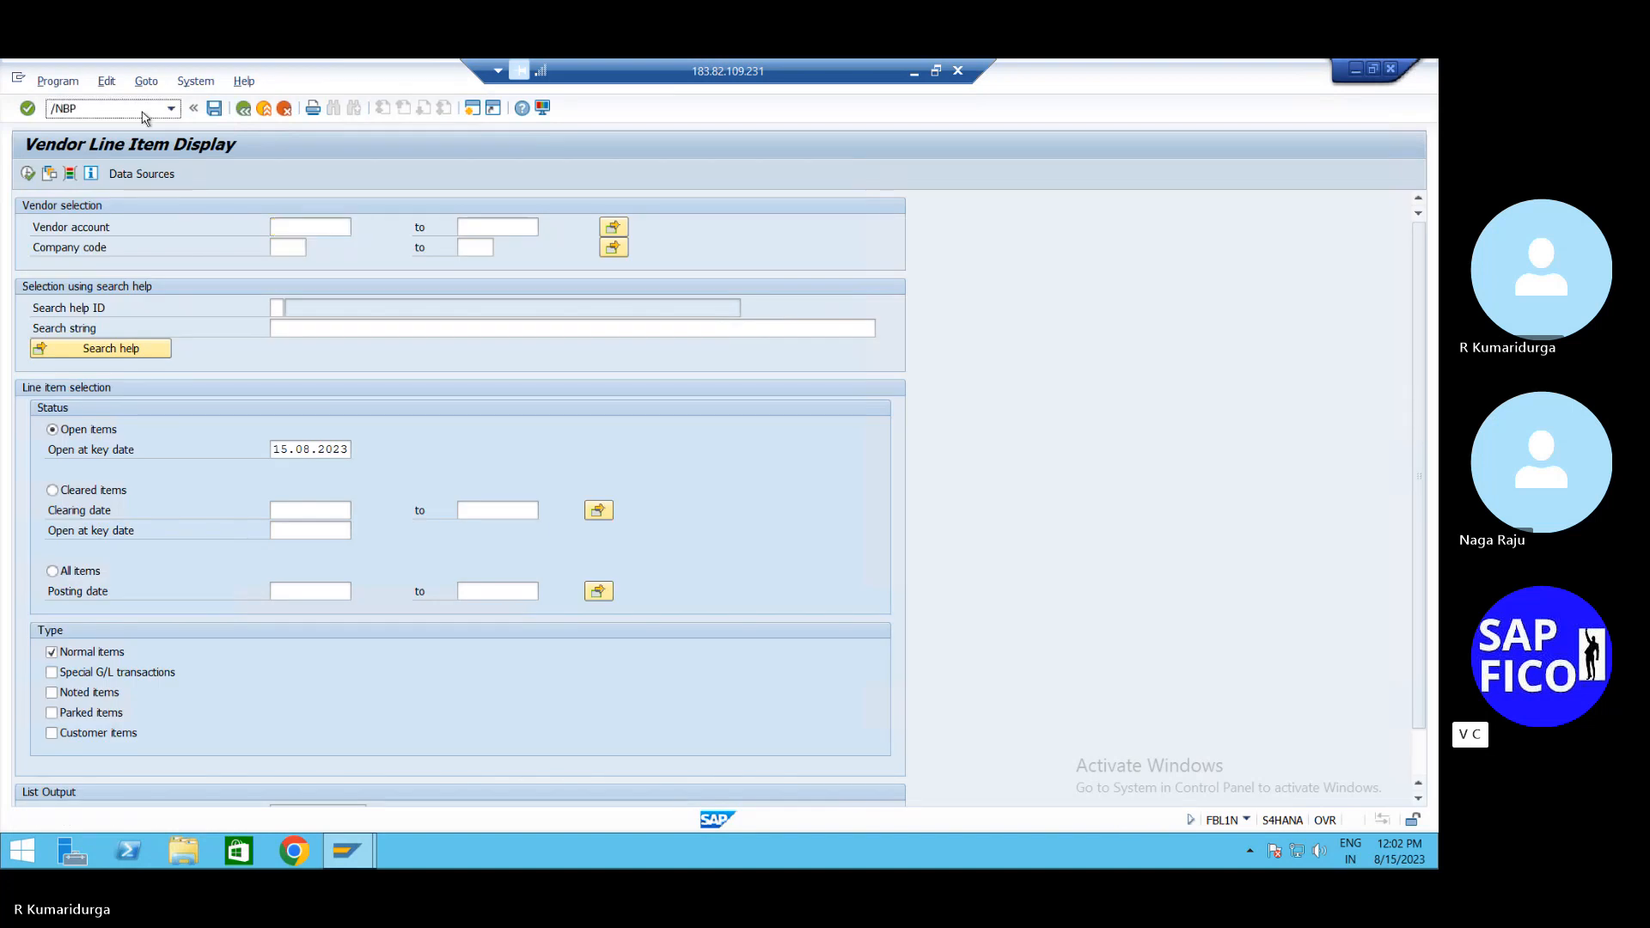
key(Return)
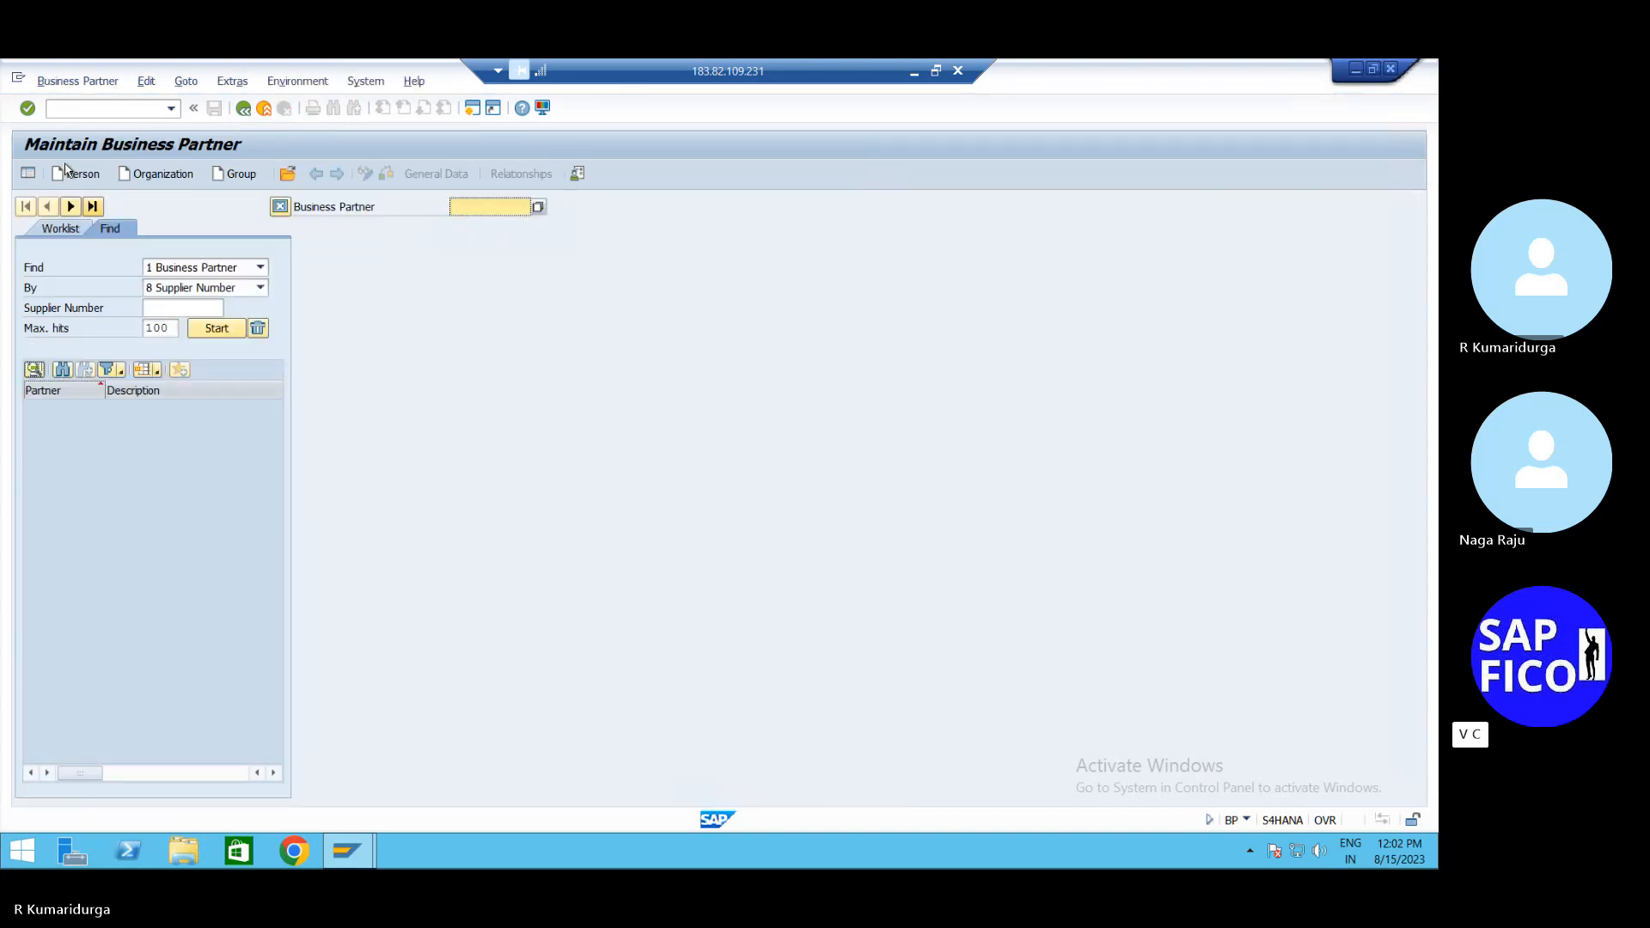
Create an organization with grouping DBPV BP DOMESTIC VENDOR in role FLVN00 Supplier (Fin.Accounting)
click(179, 177)
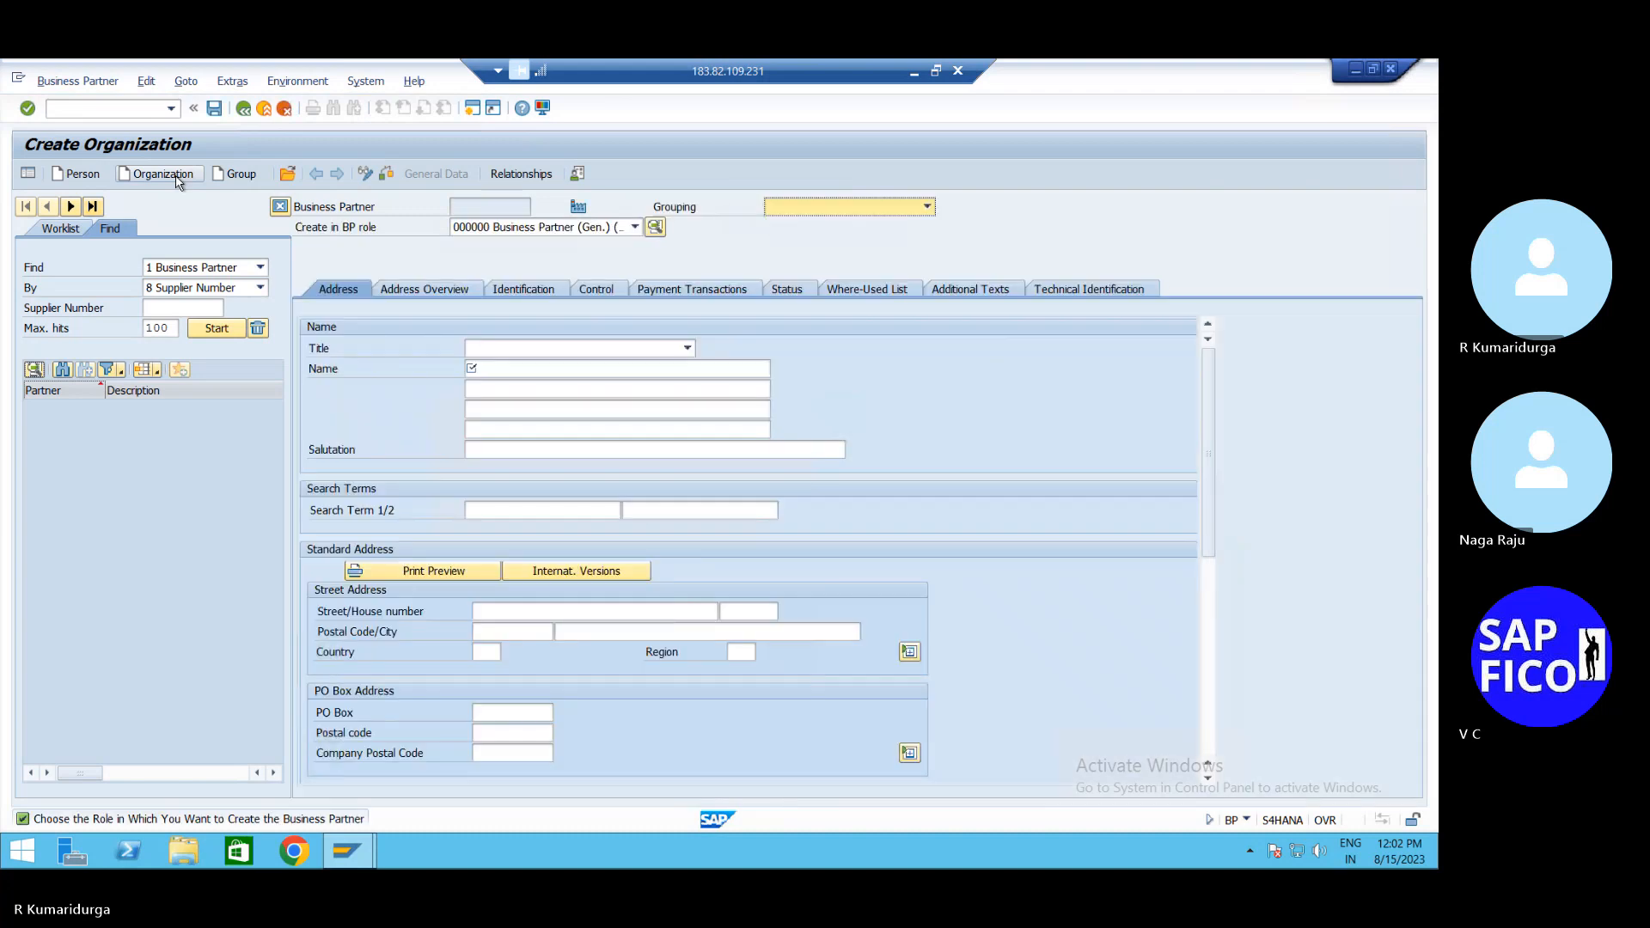
click(916, 212)
text(db)
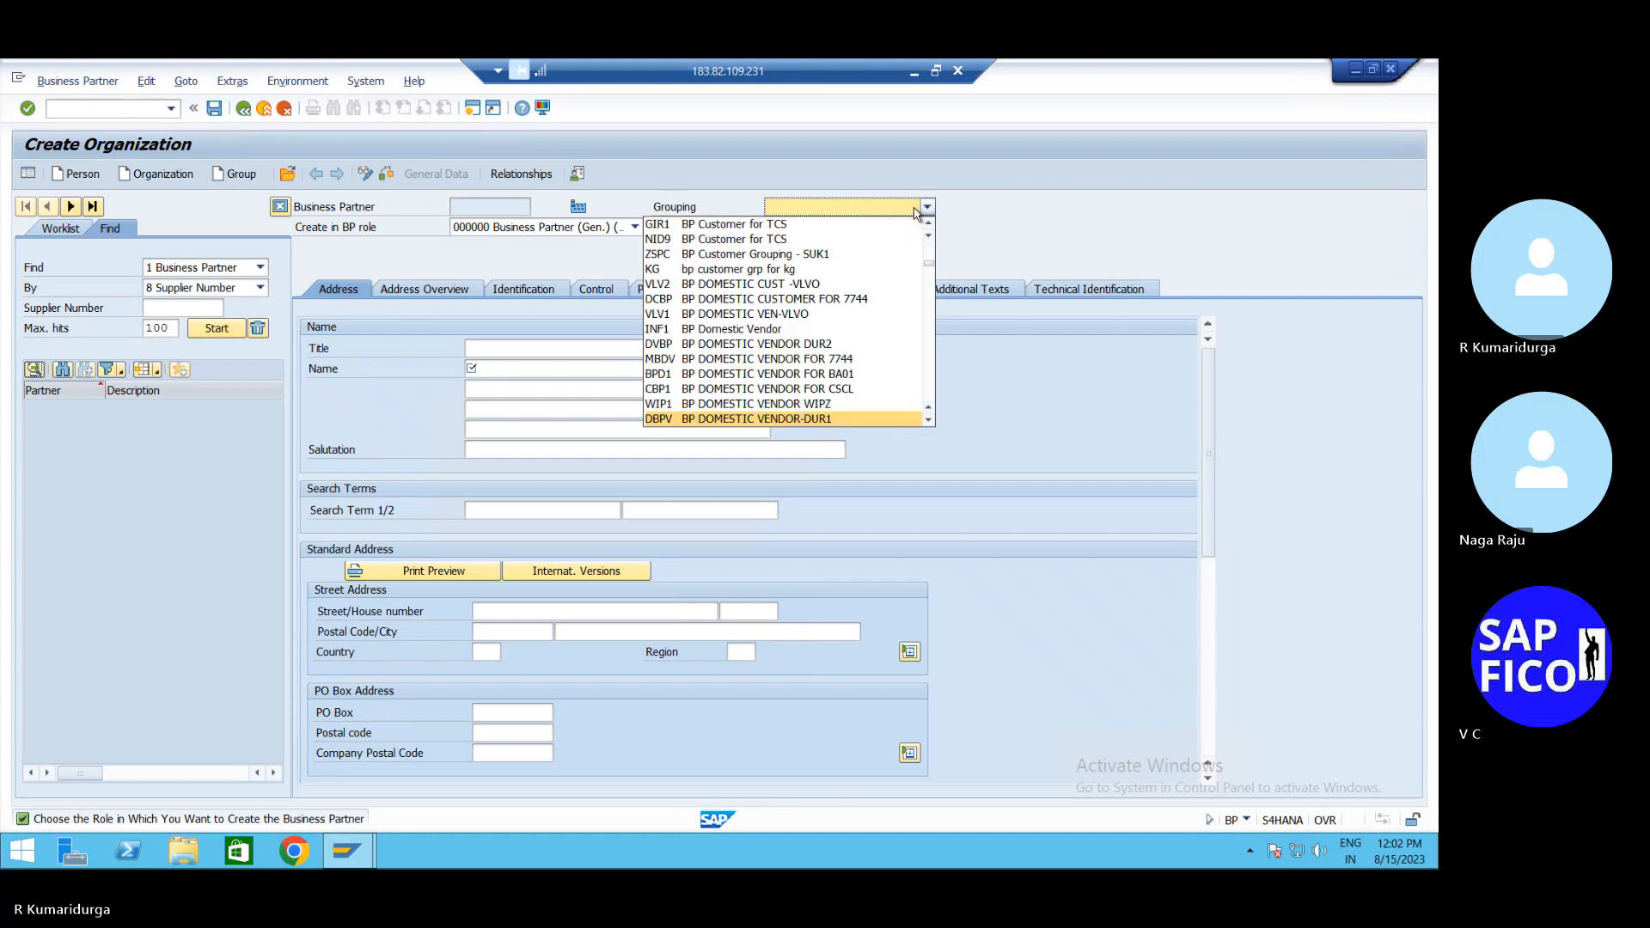
key(Return)
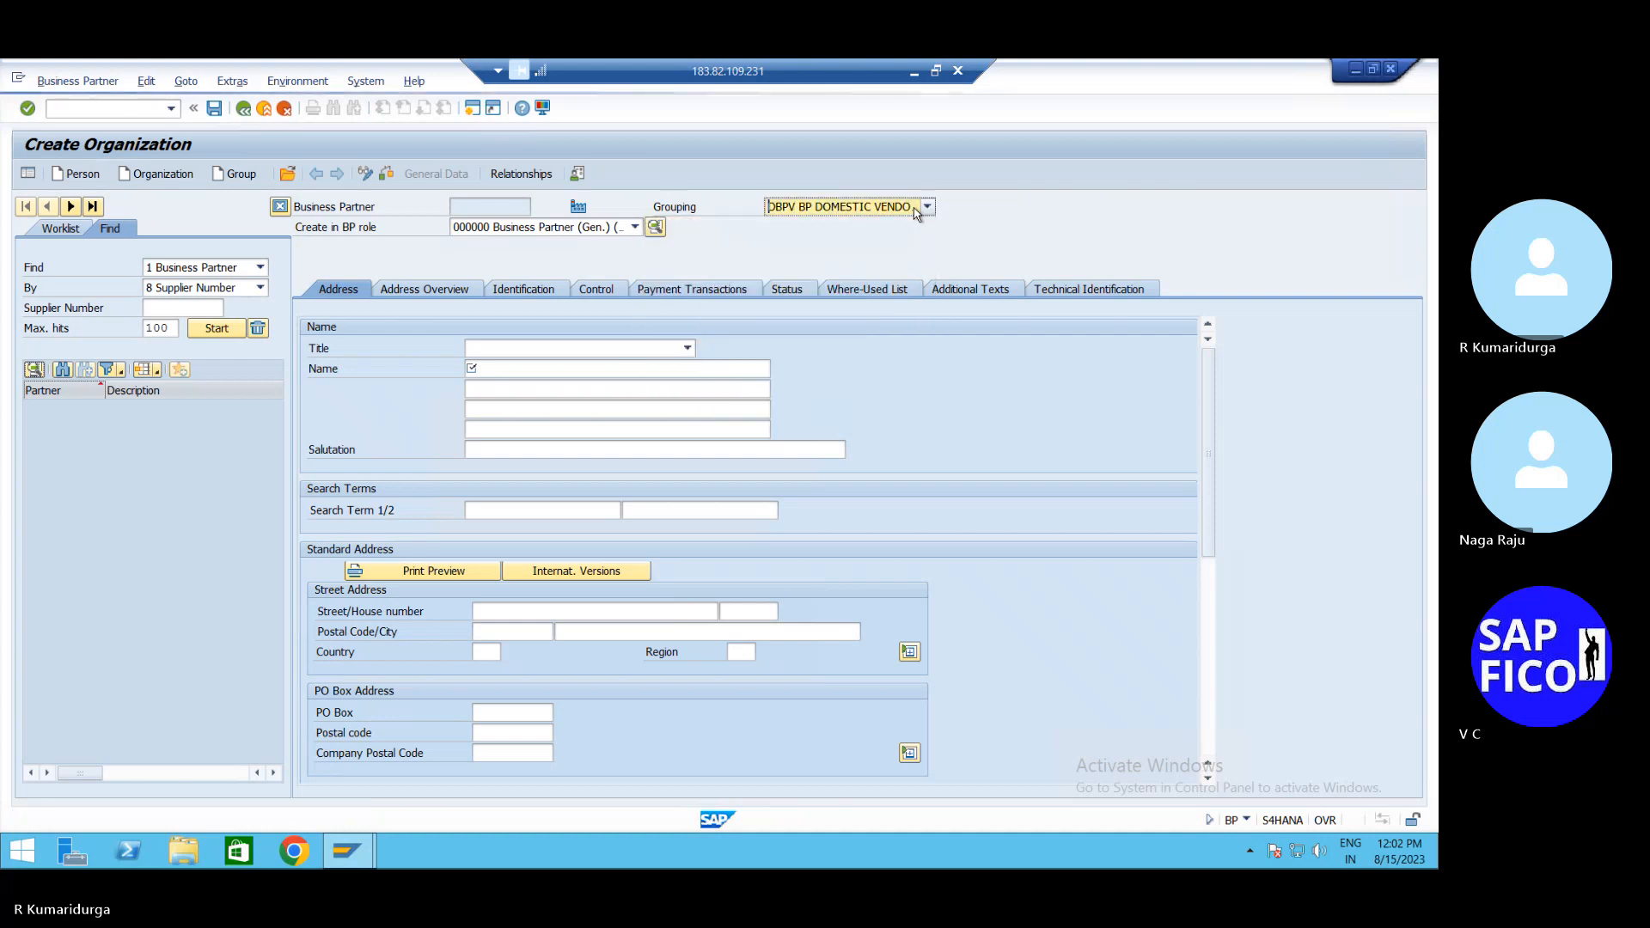
click(633, 229)
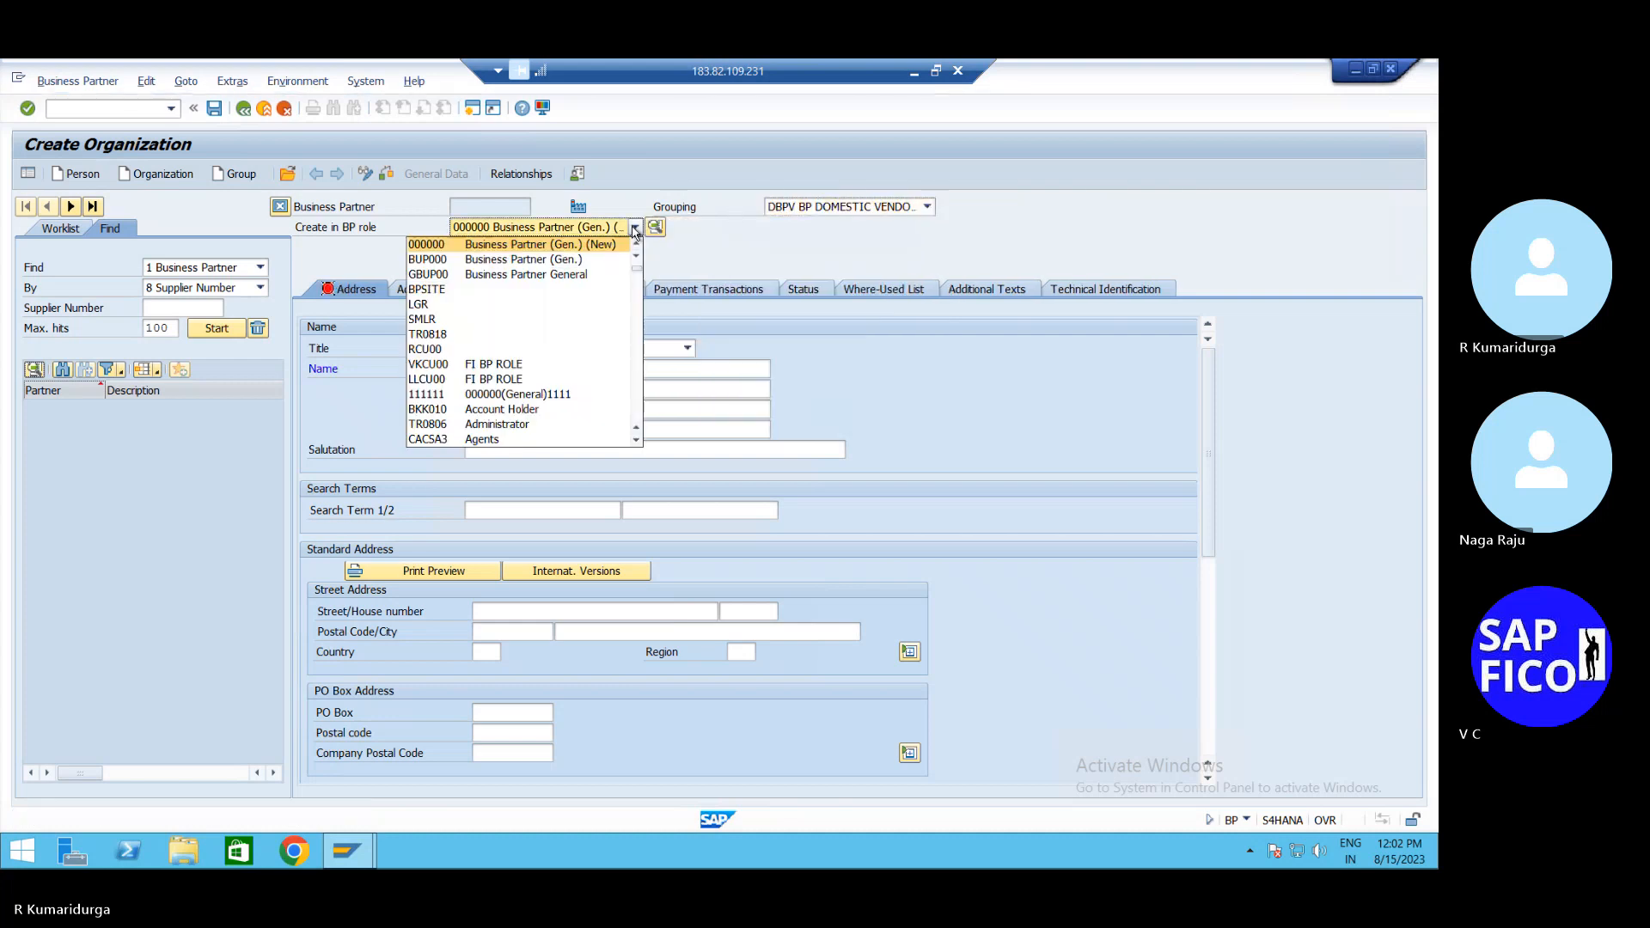
text(fl)
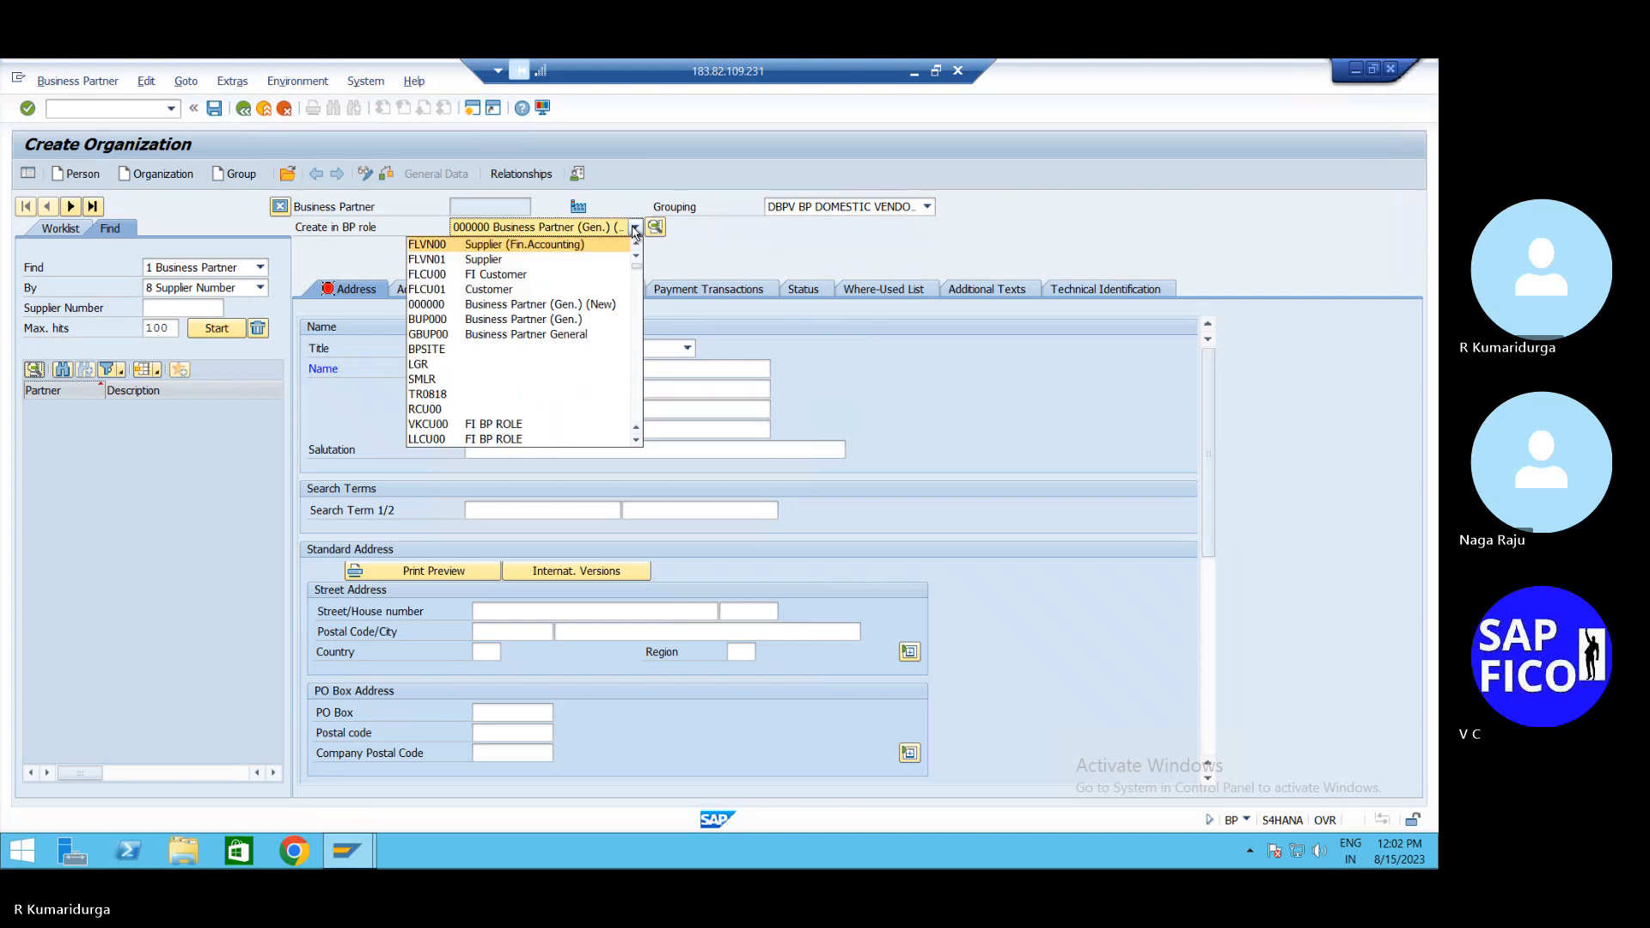
key(Return)
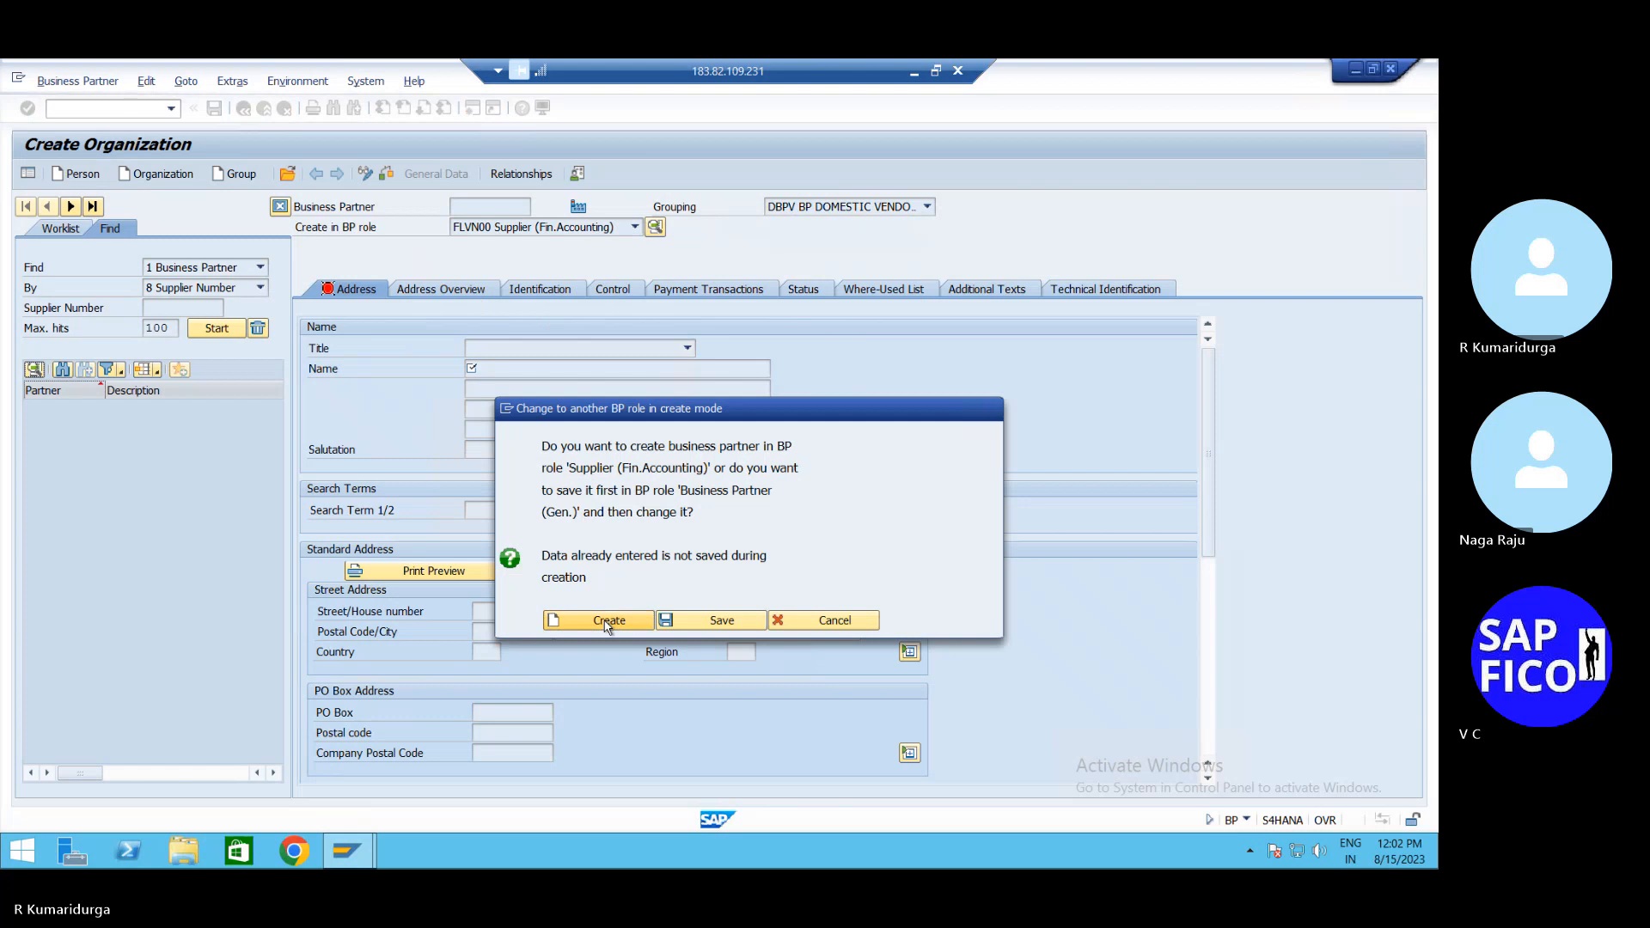
click(609, 620)
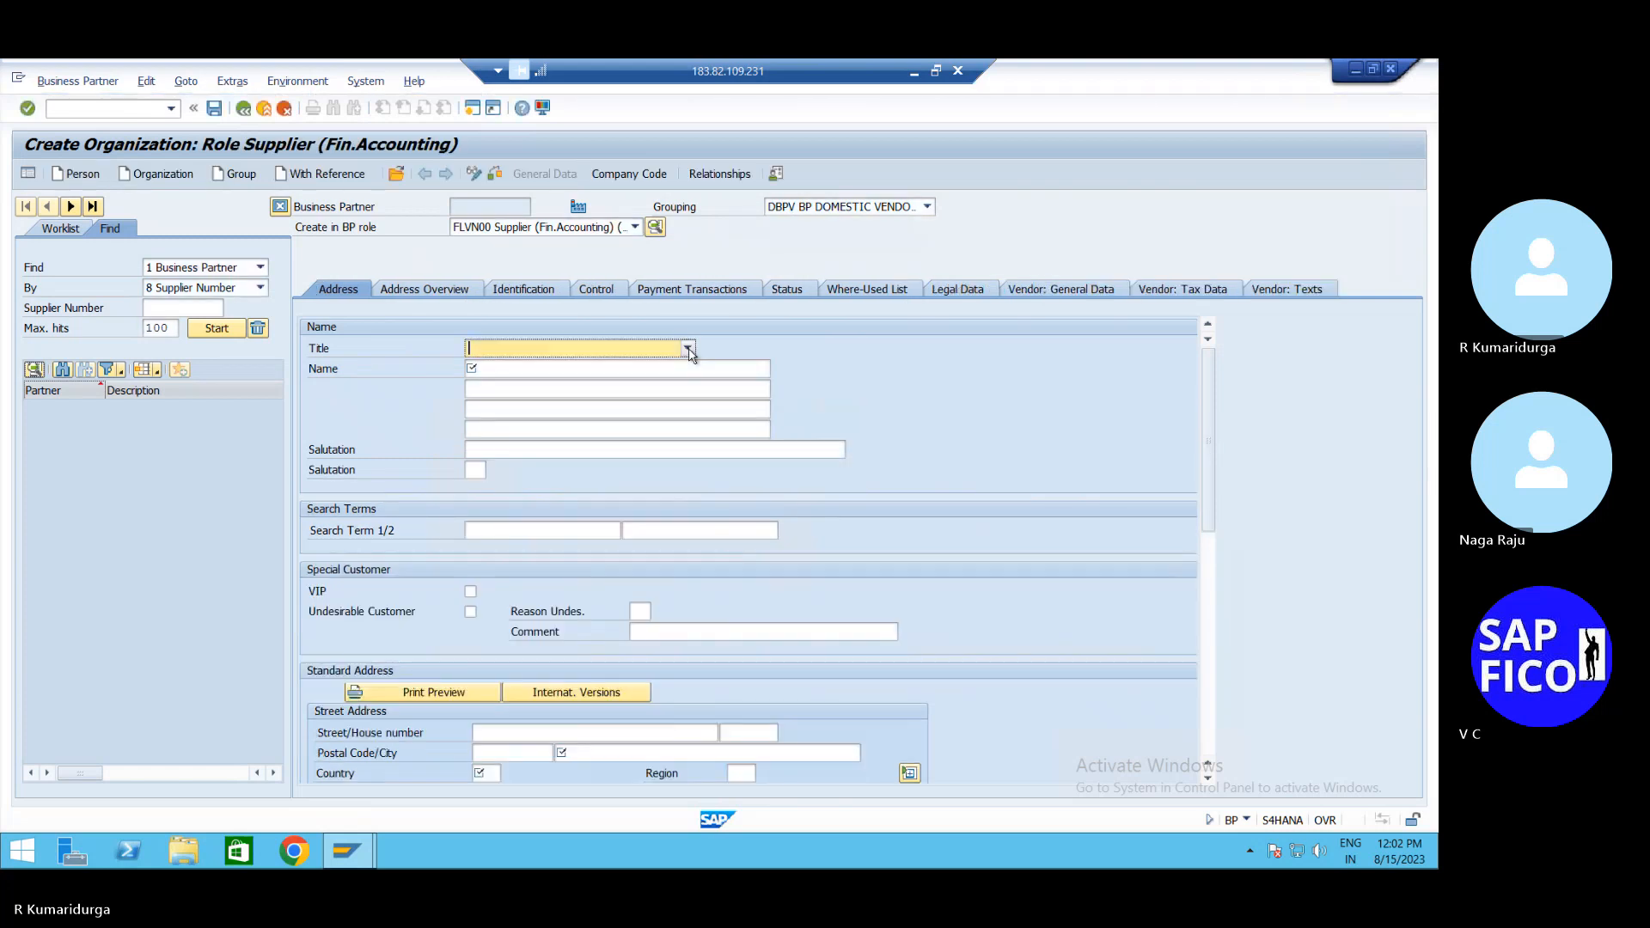
Enter title Company, name WIPRO LTD and search term WIPRO
click(689, 350)
key(Tab)
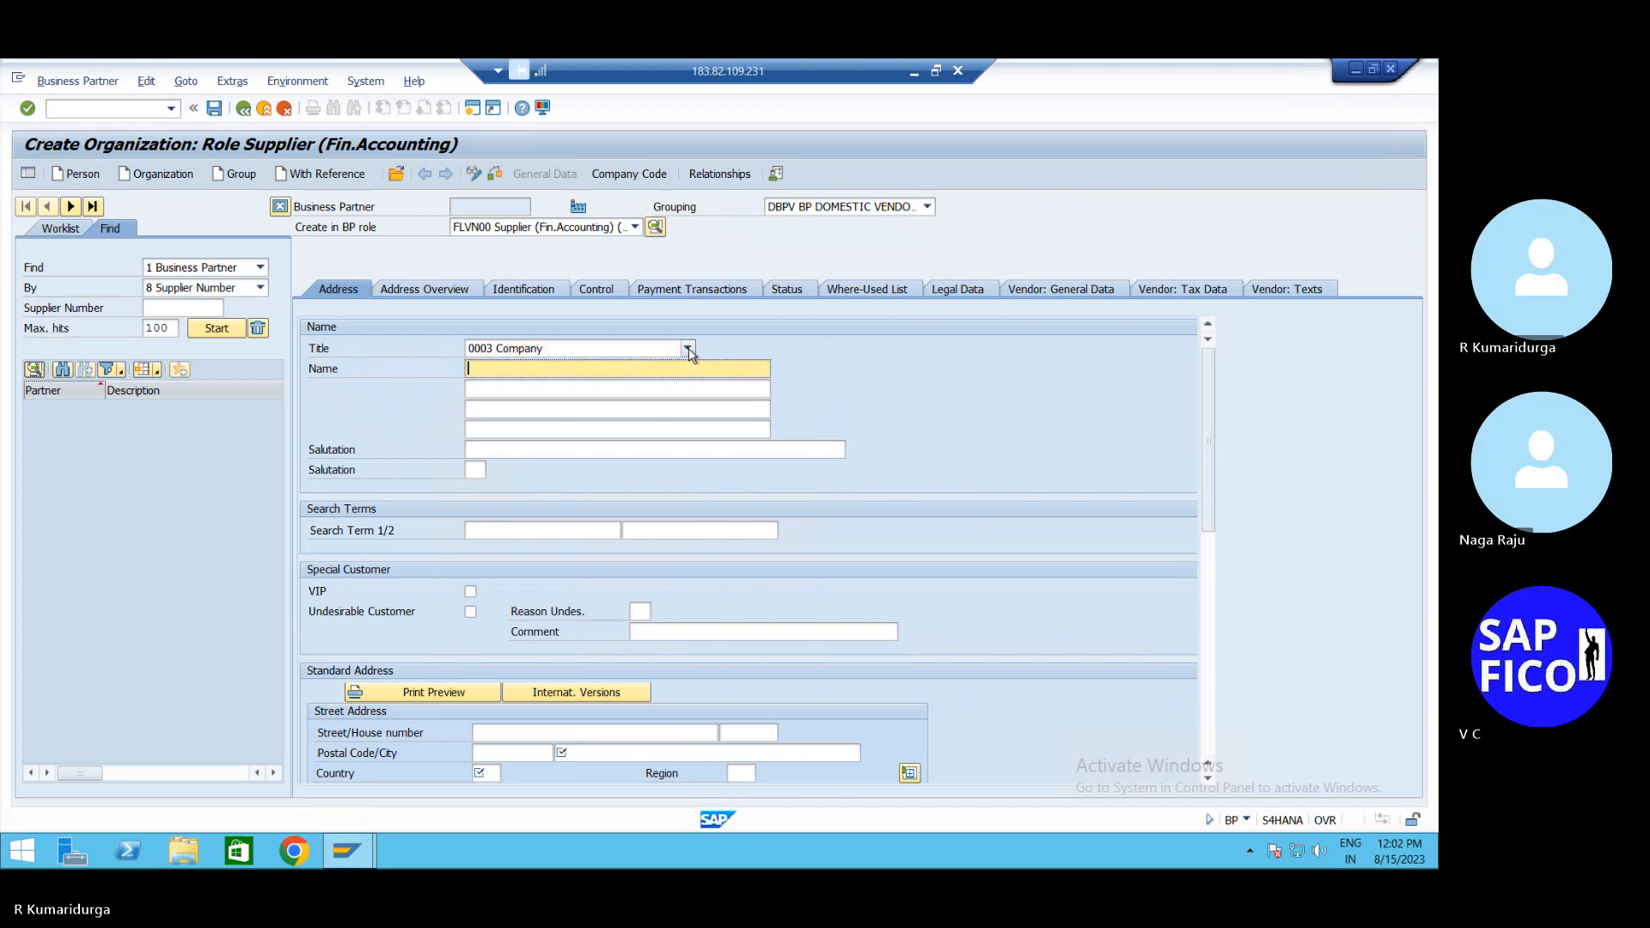
text(WIP)
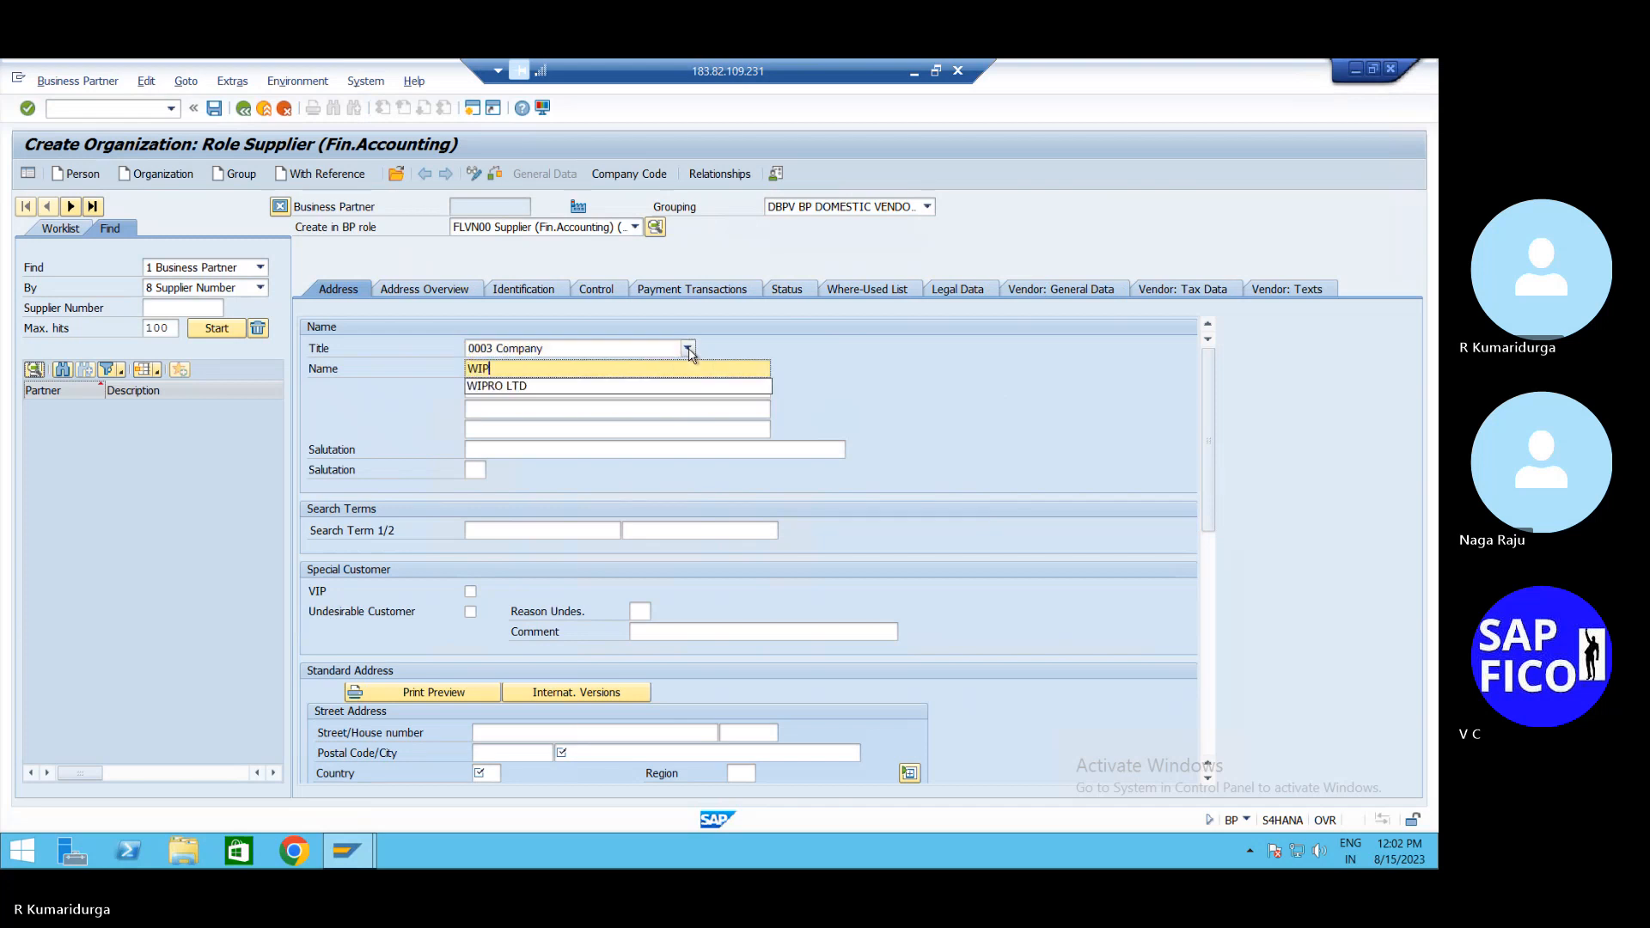
text(RO LTD)
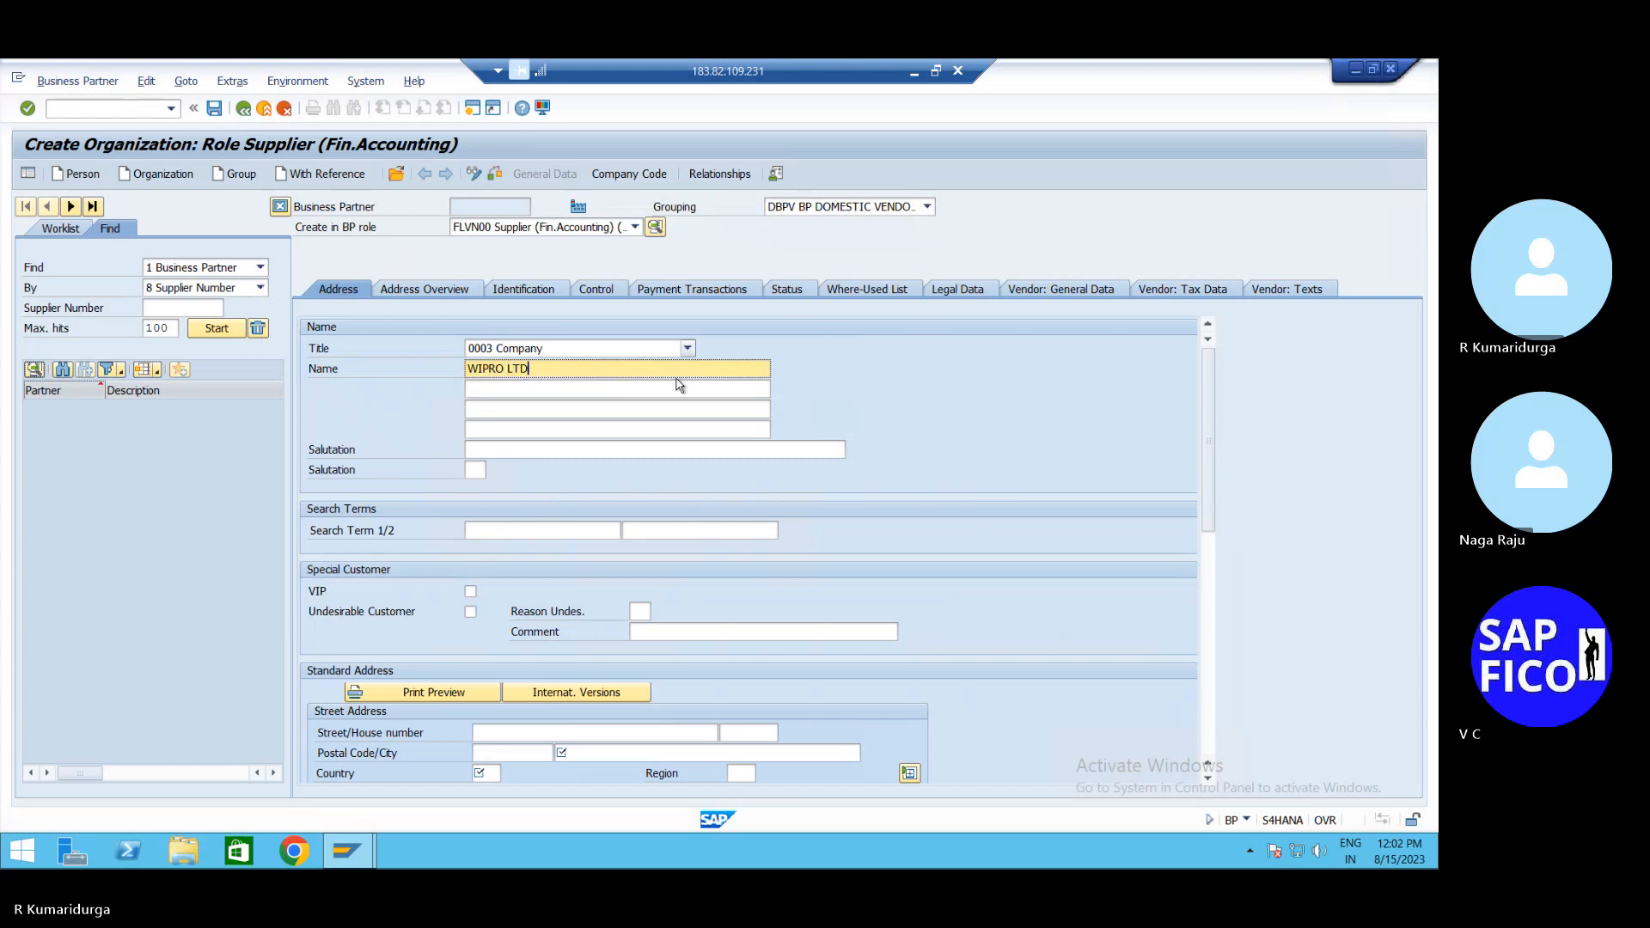
click(554, 522)
text(WIPRO)
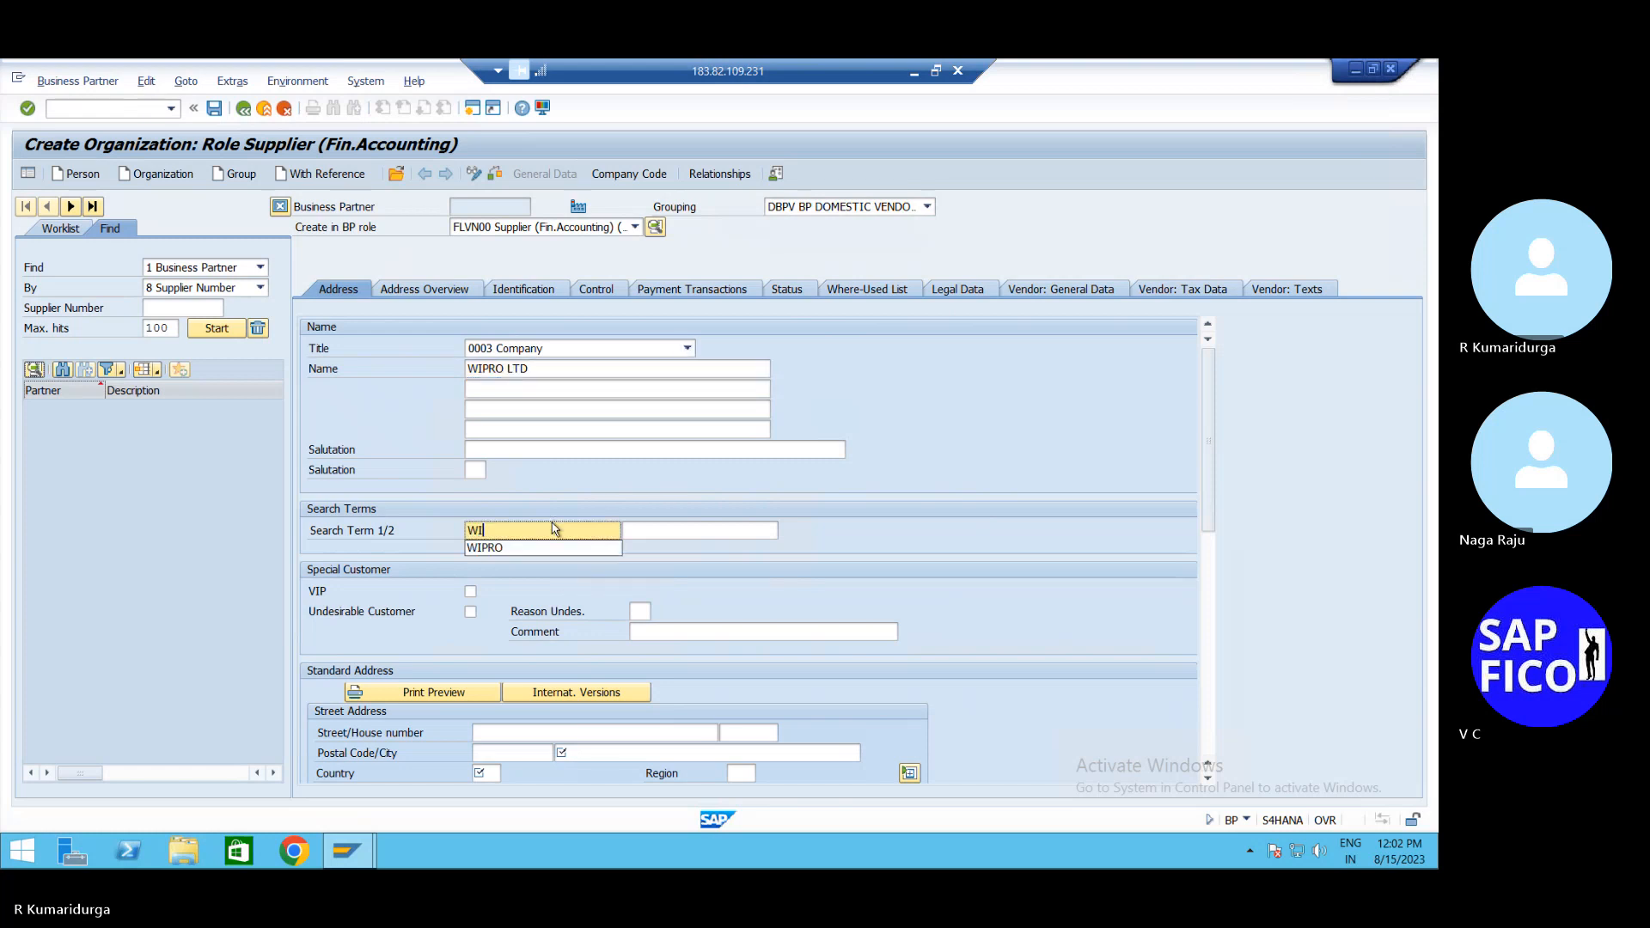
click(556, 730)
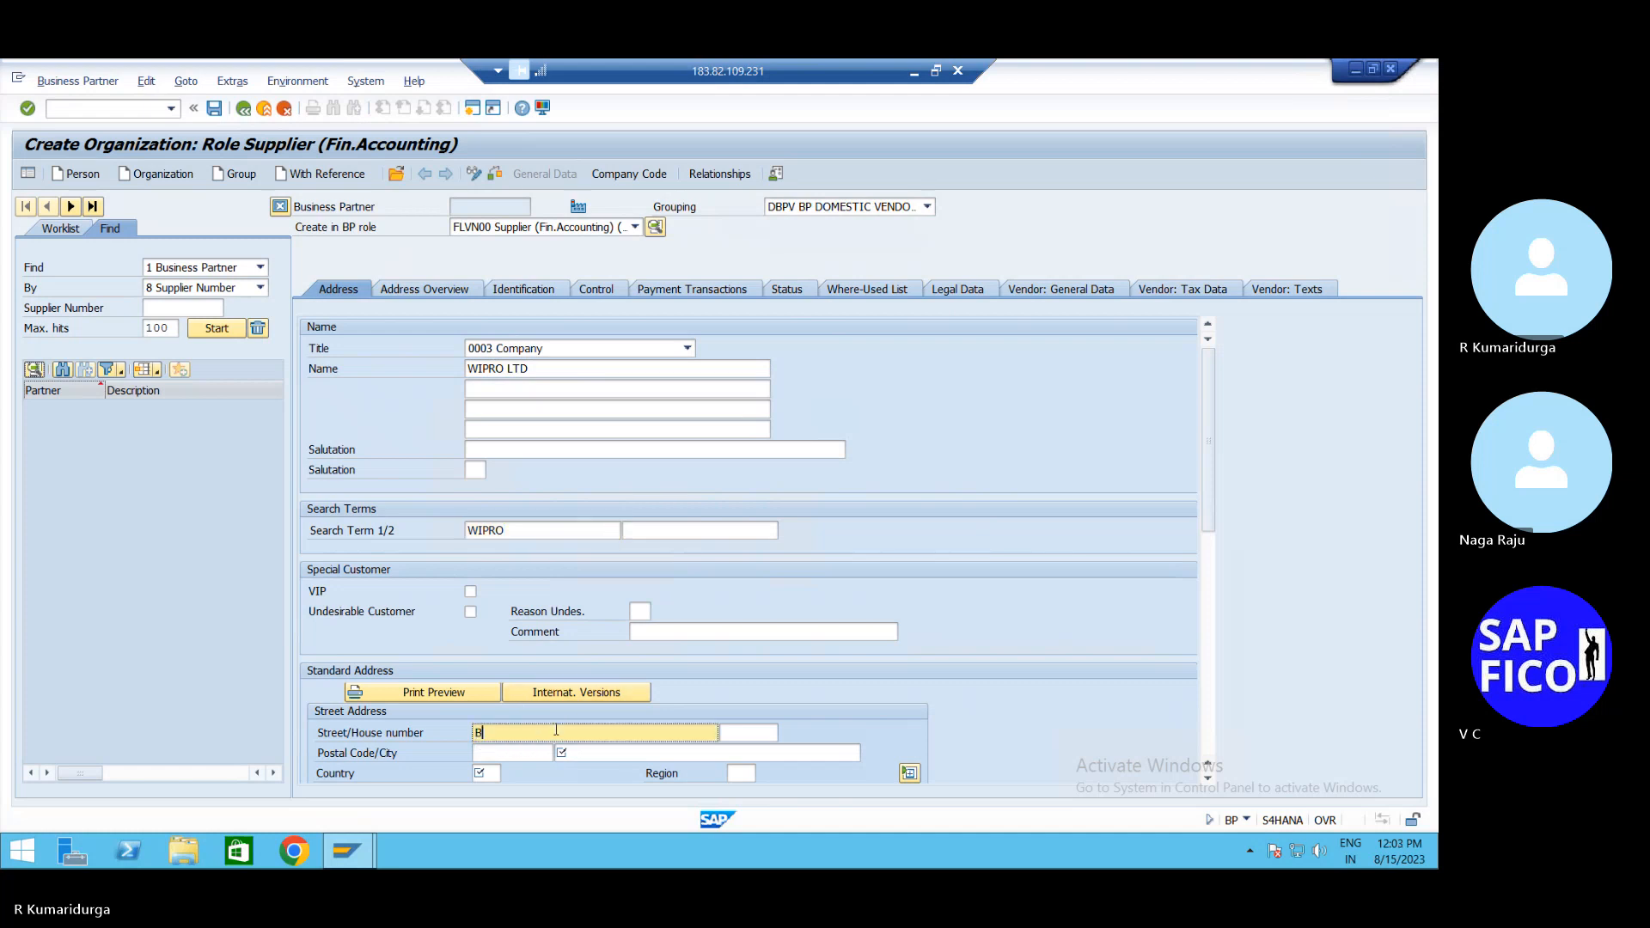
key(Tab)
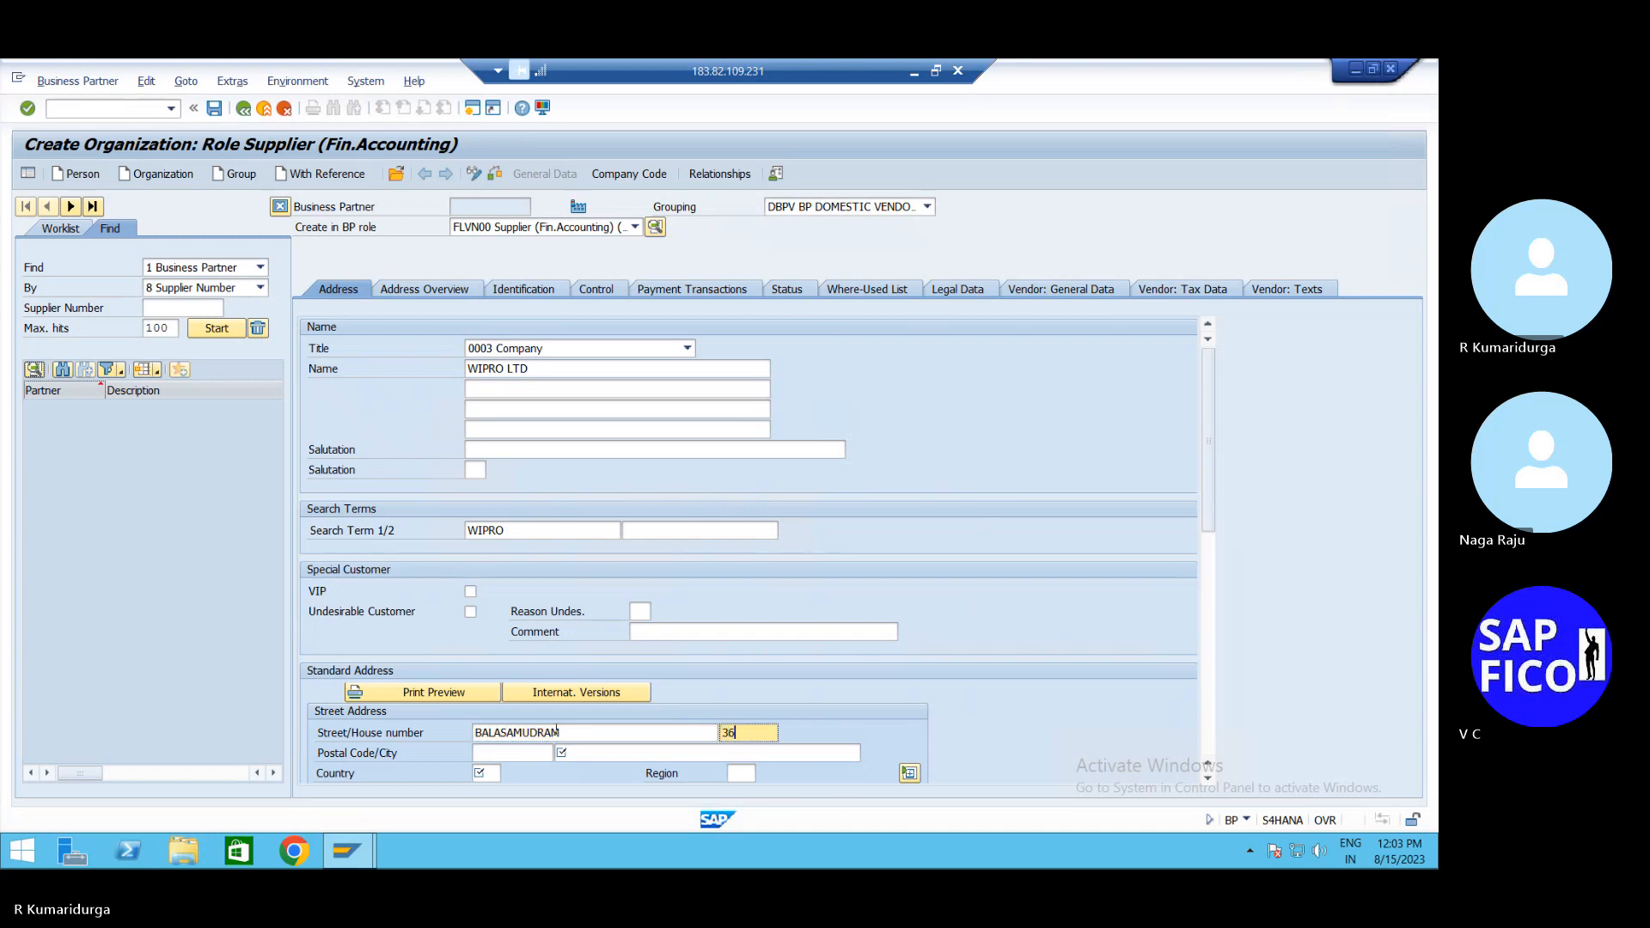
Set postal code 500003, city VENKATAGIRI, country IN and region 01
key(Tab)
text(5000)
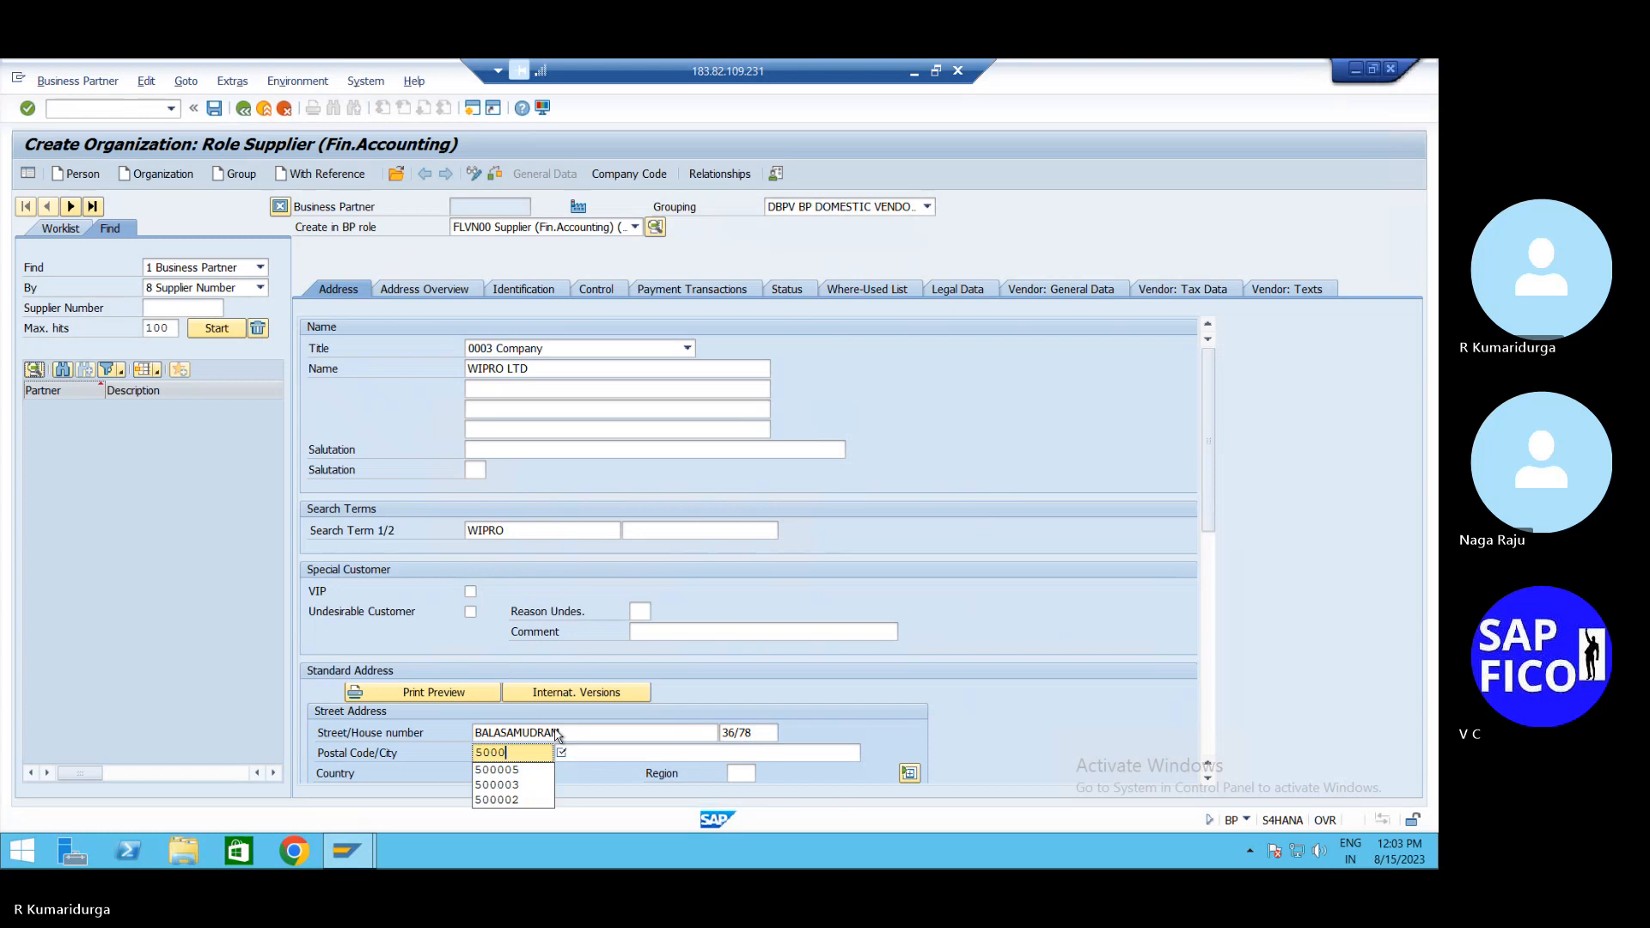
text(0)
text(3)
key(Tab)
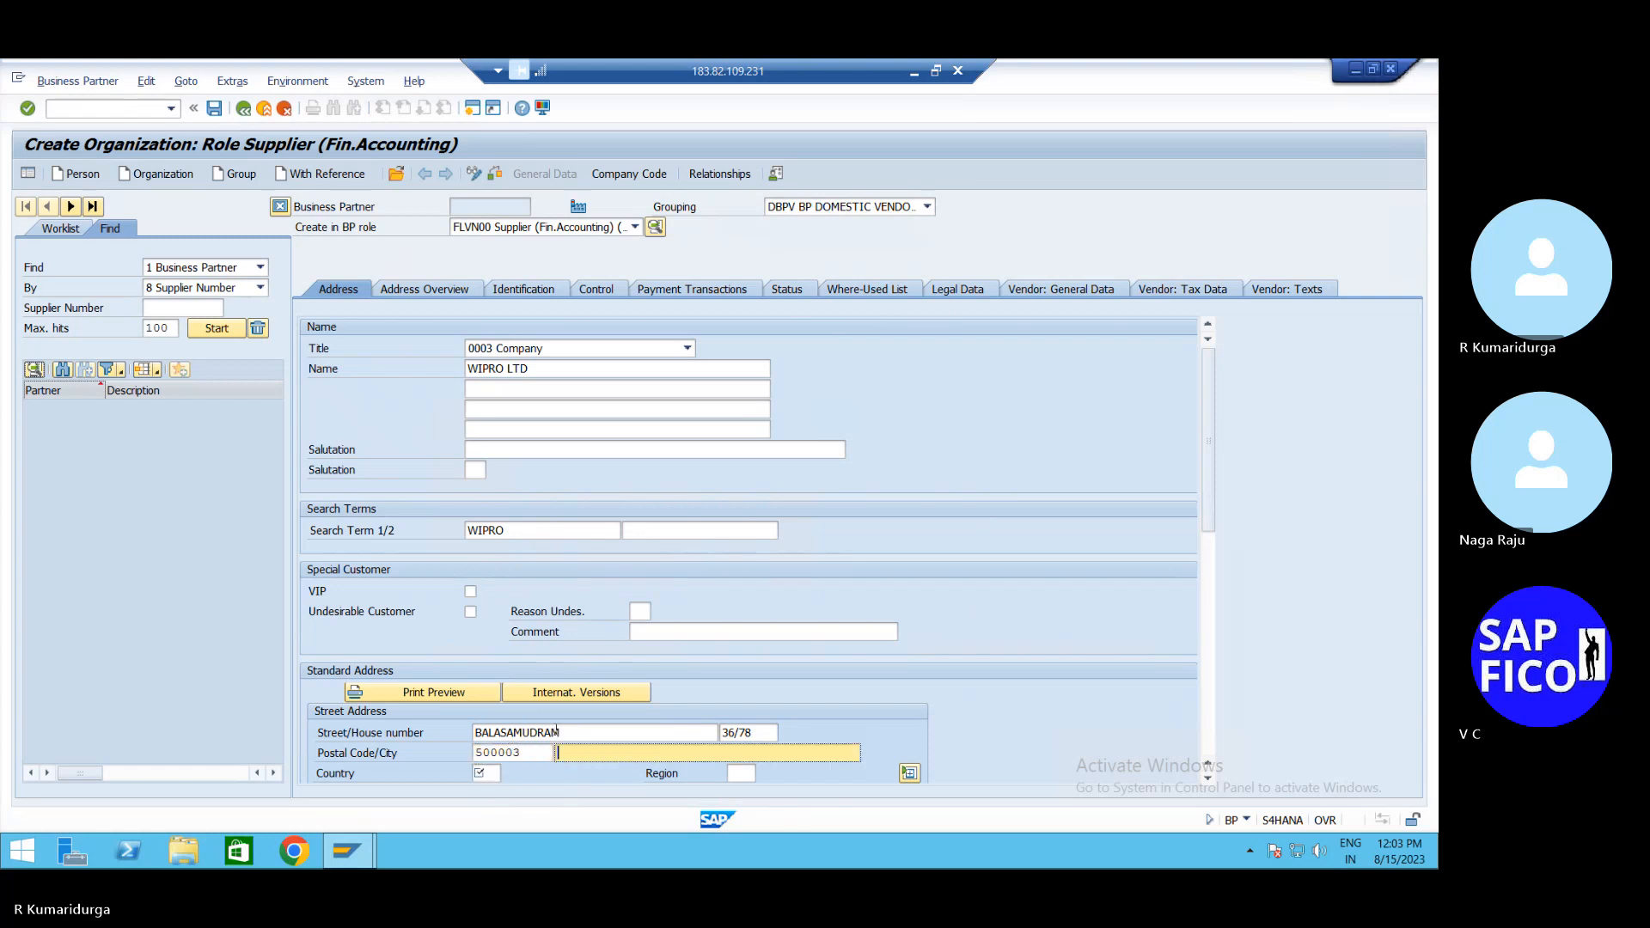
text(VEN)
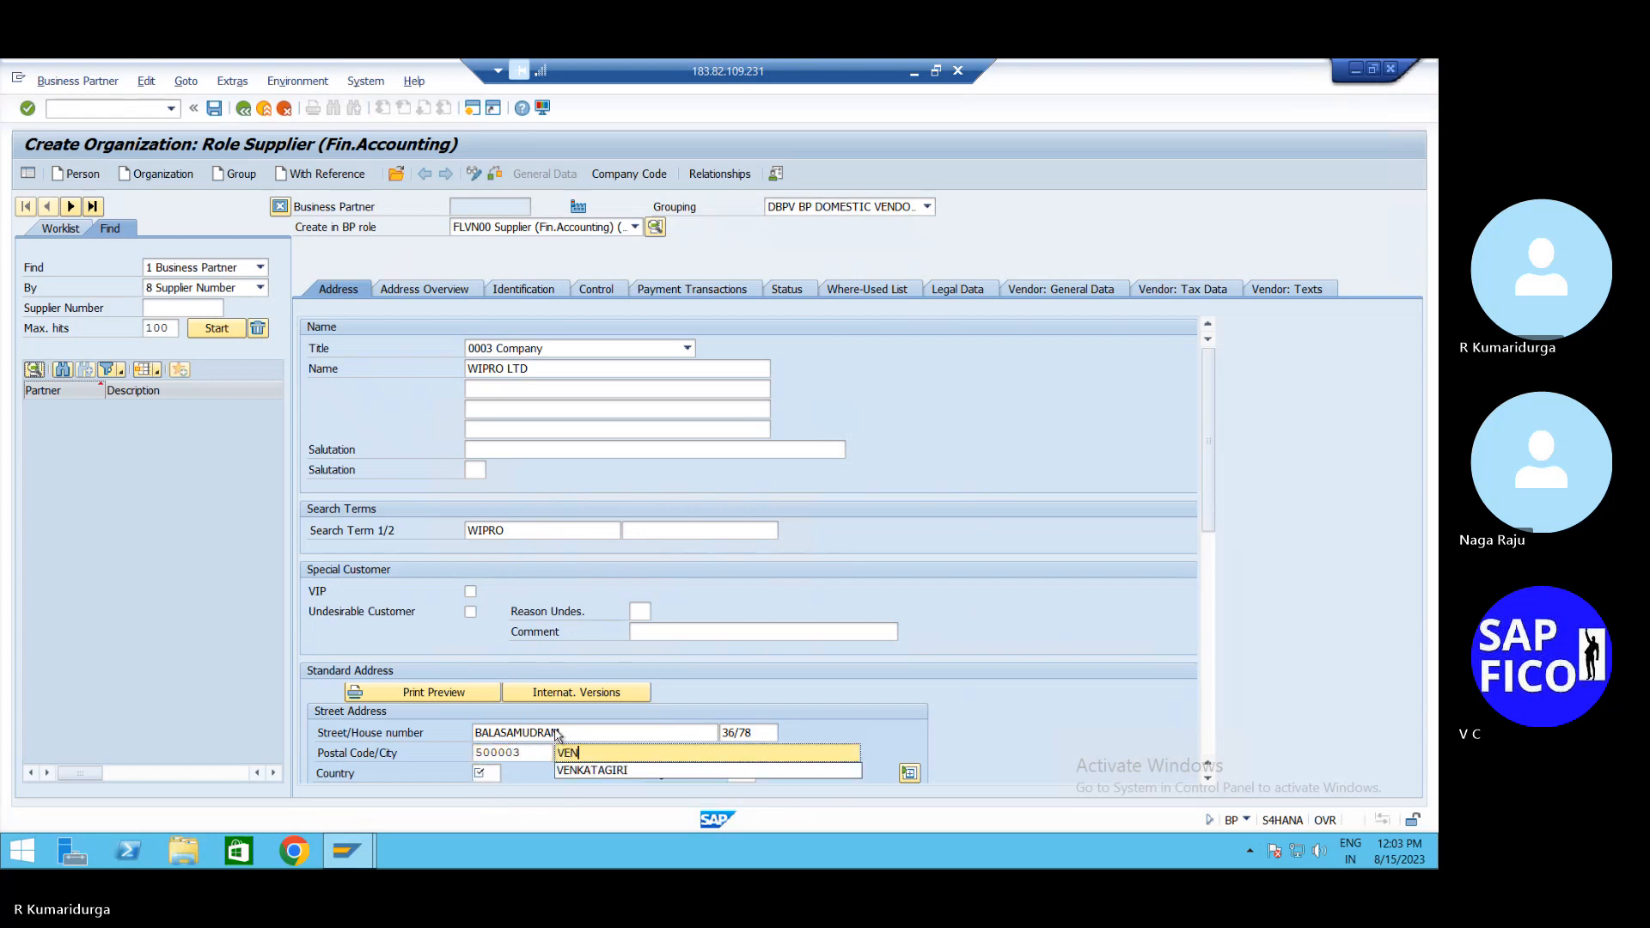
key(Down)
key(Tab)
text(01)
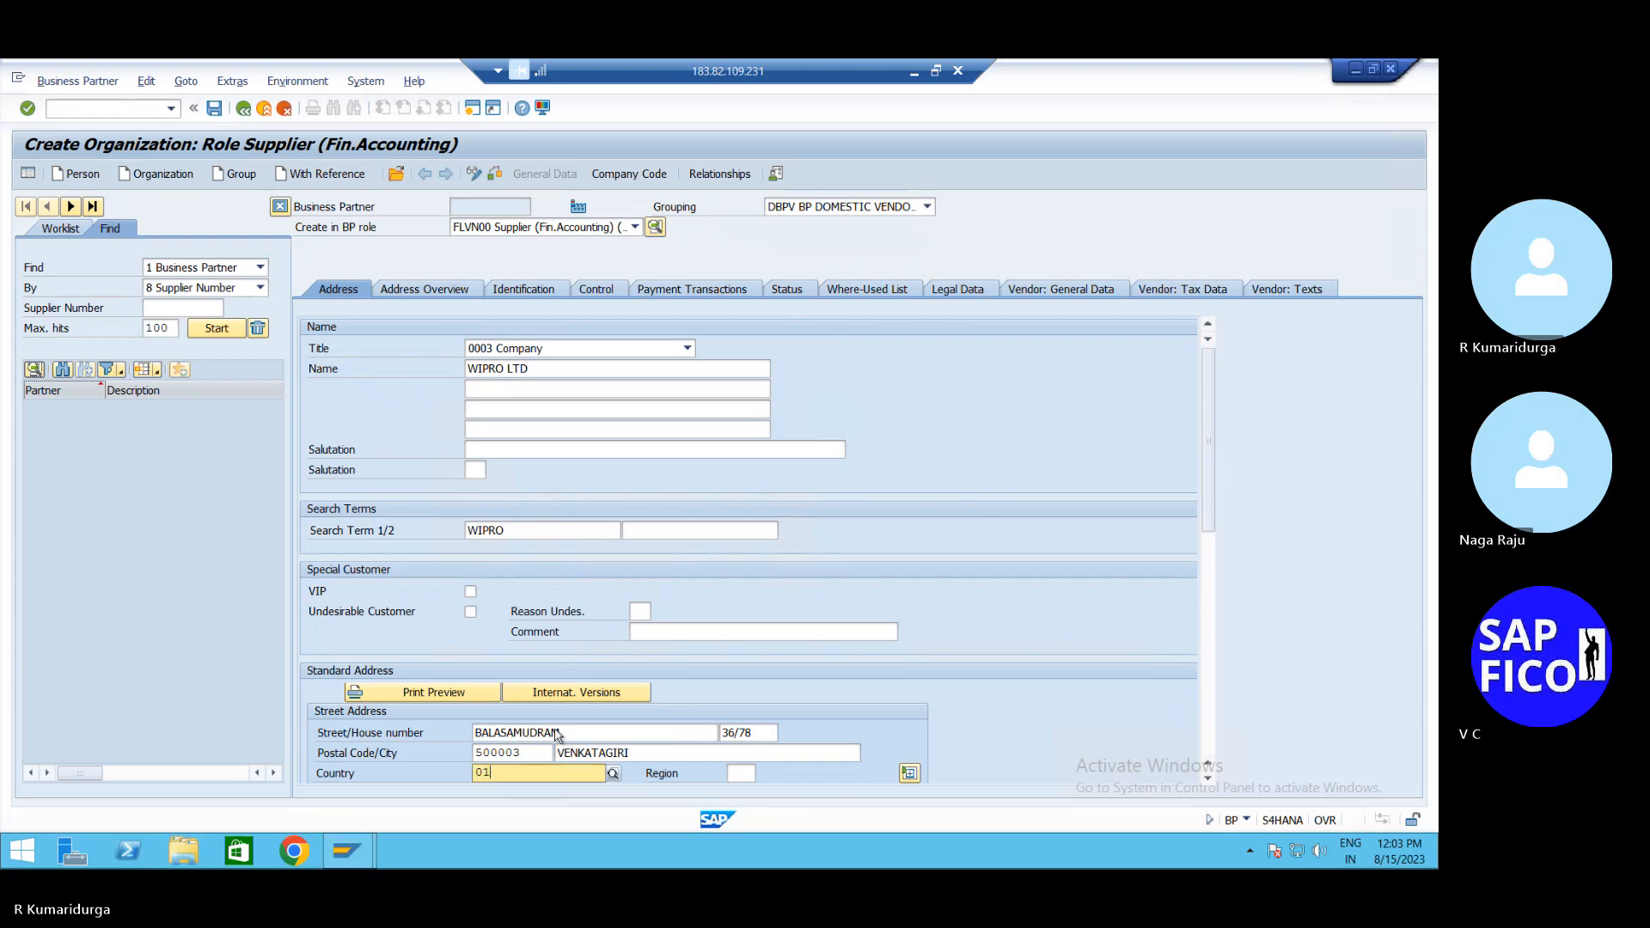
key(Tab)
text(01)
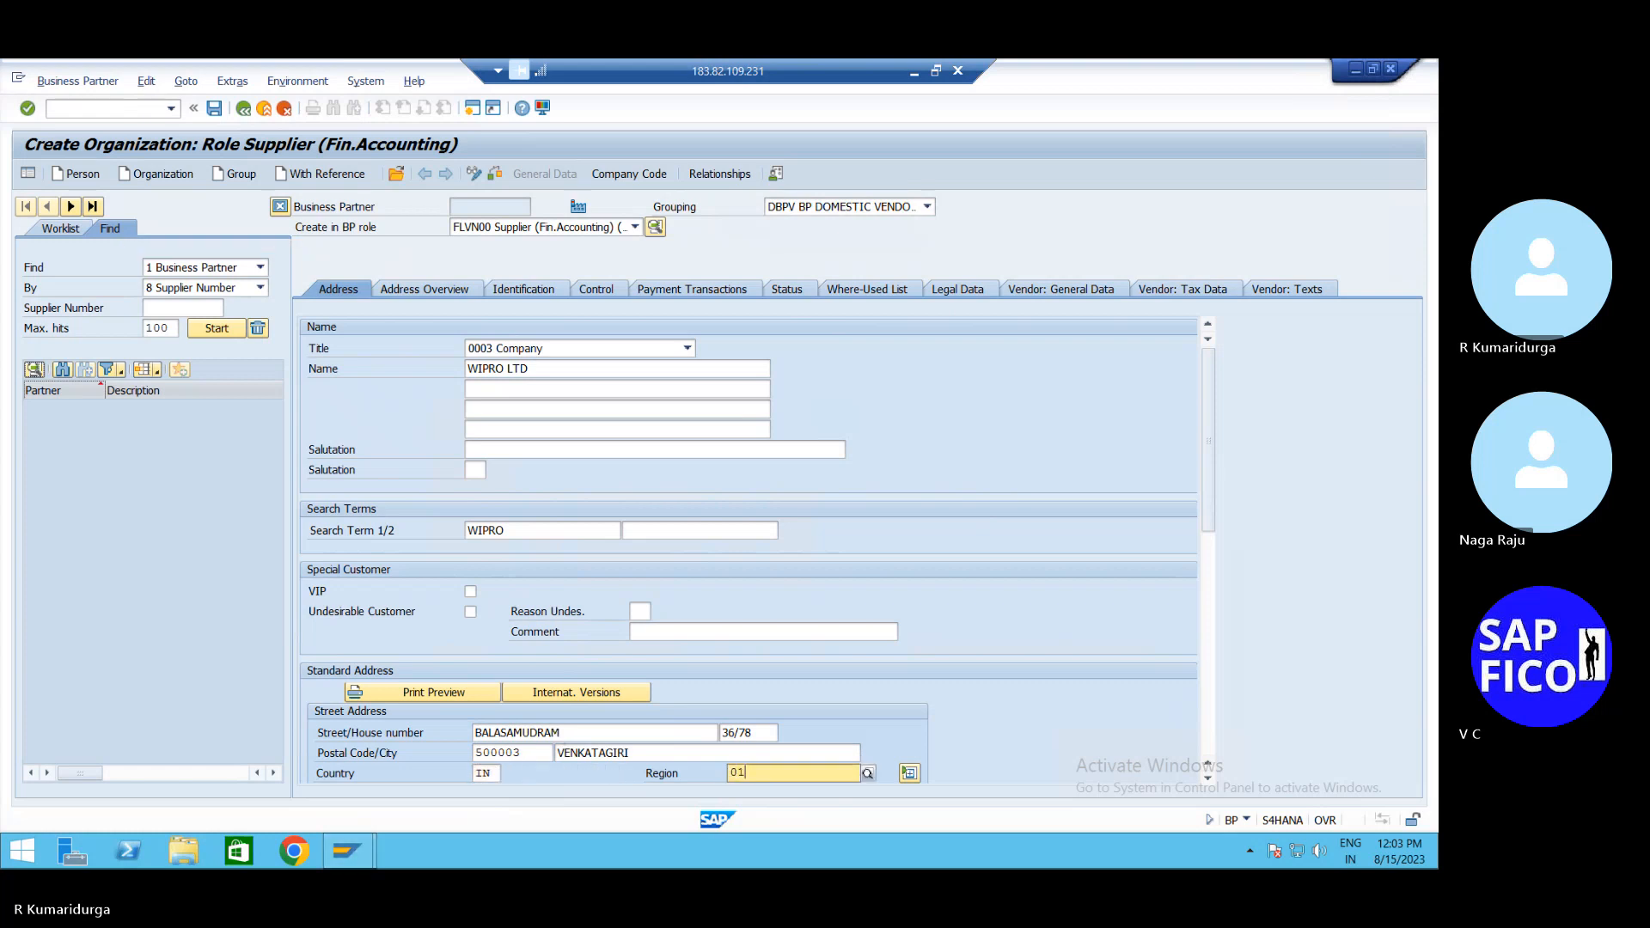
key(Tab)
key(Tab)
key(Tab)
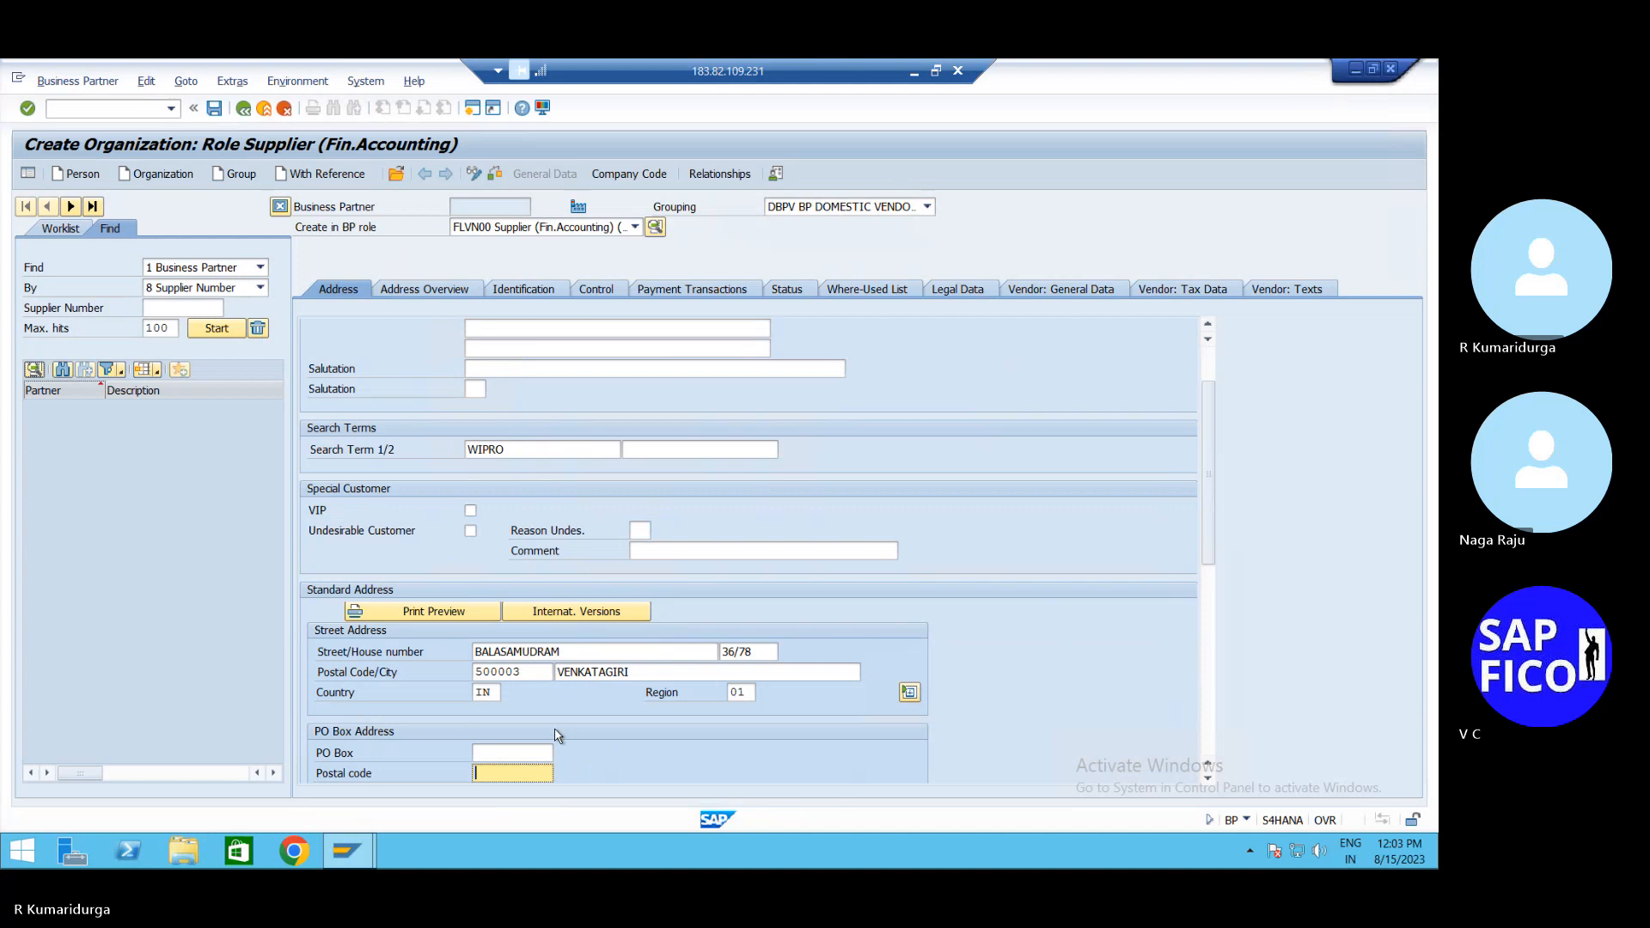
Add PO box VGR with postal code 500003 and language English, then confirm the address
click(537, 752)
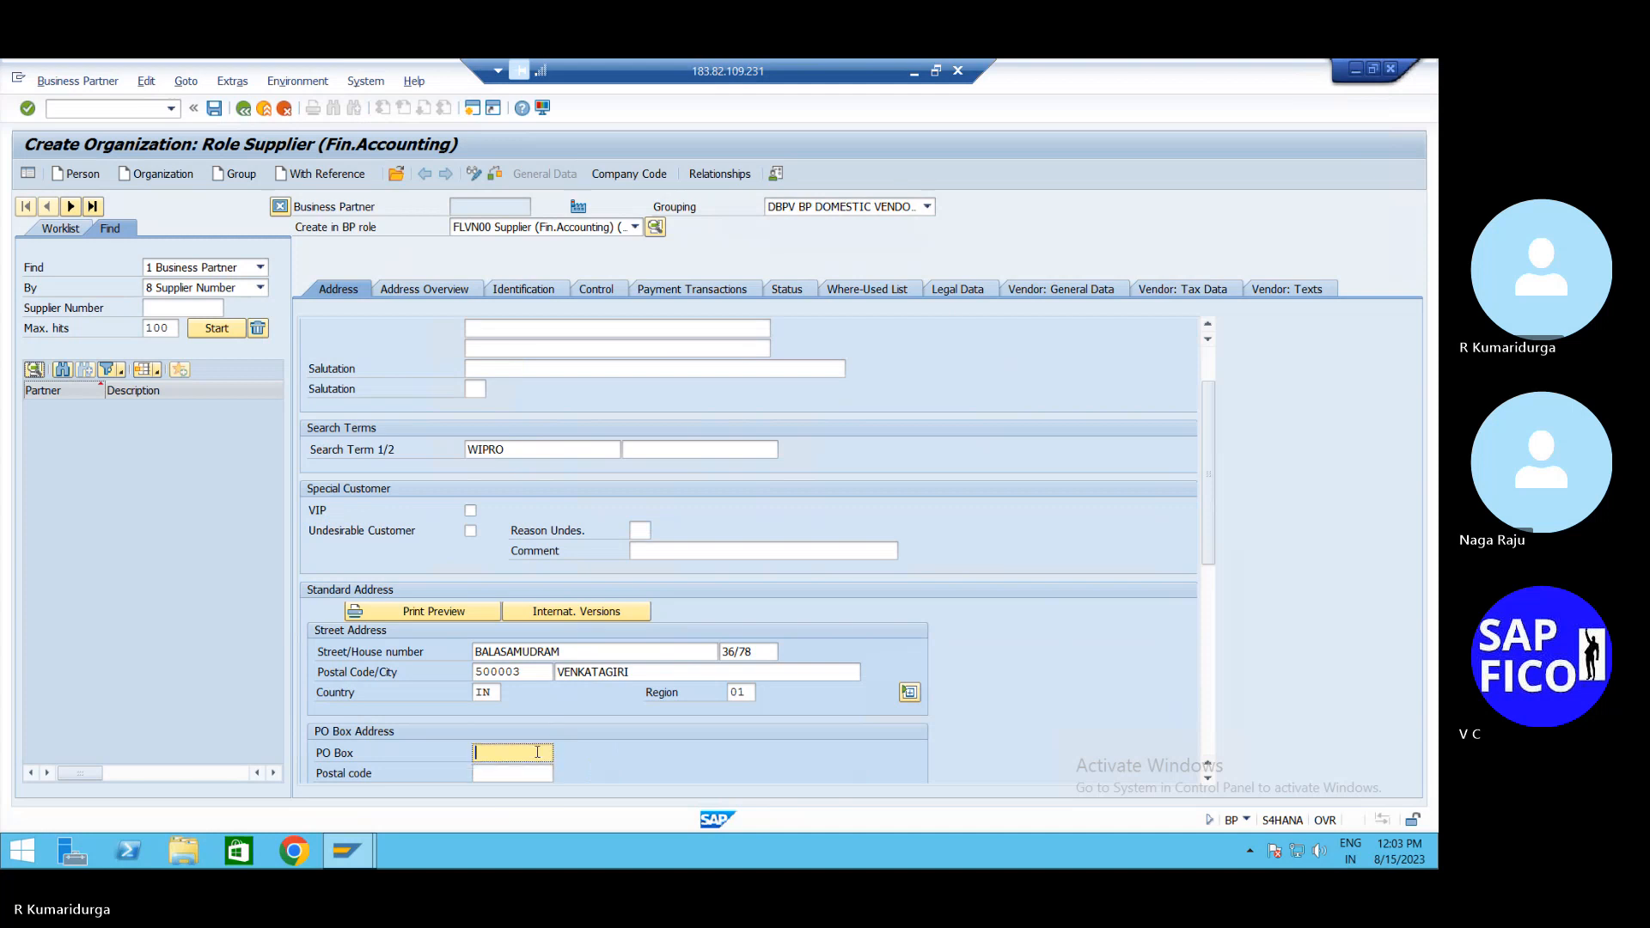
text(VGR)
key(Tab)
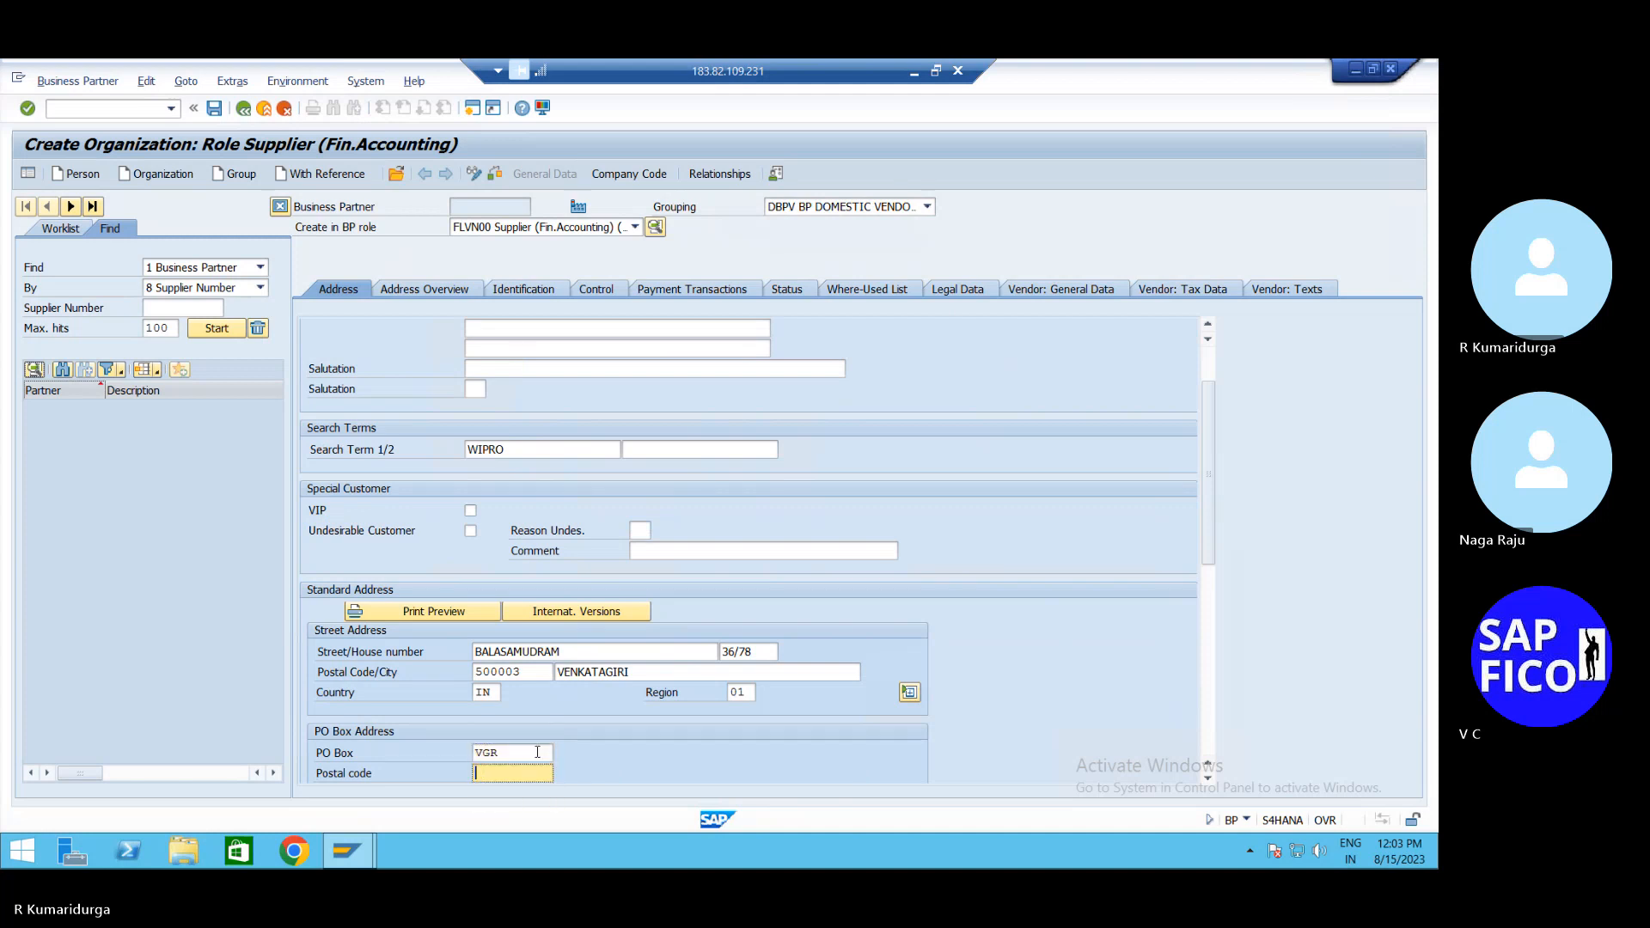
text(5000)
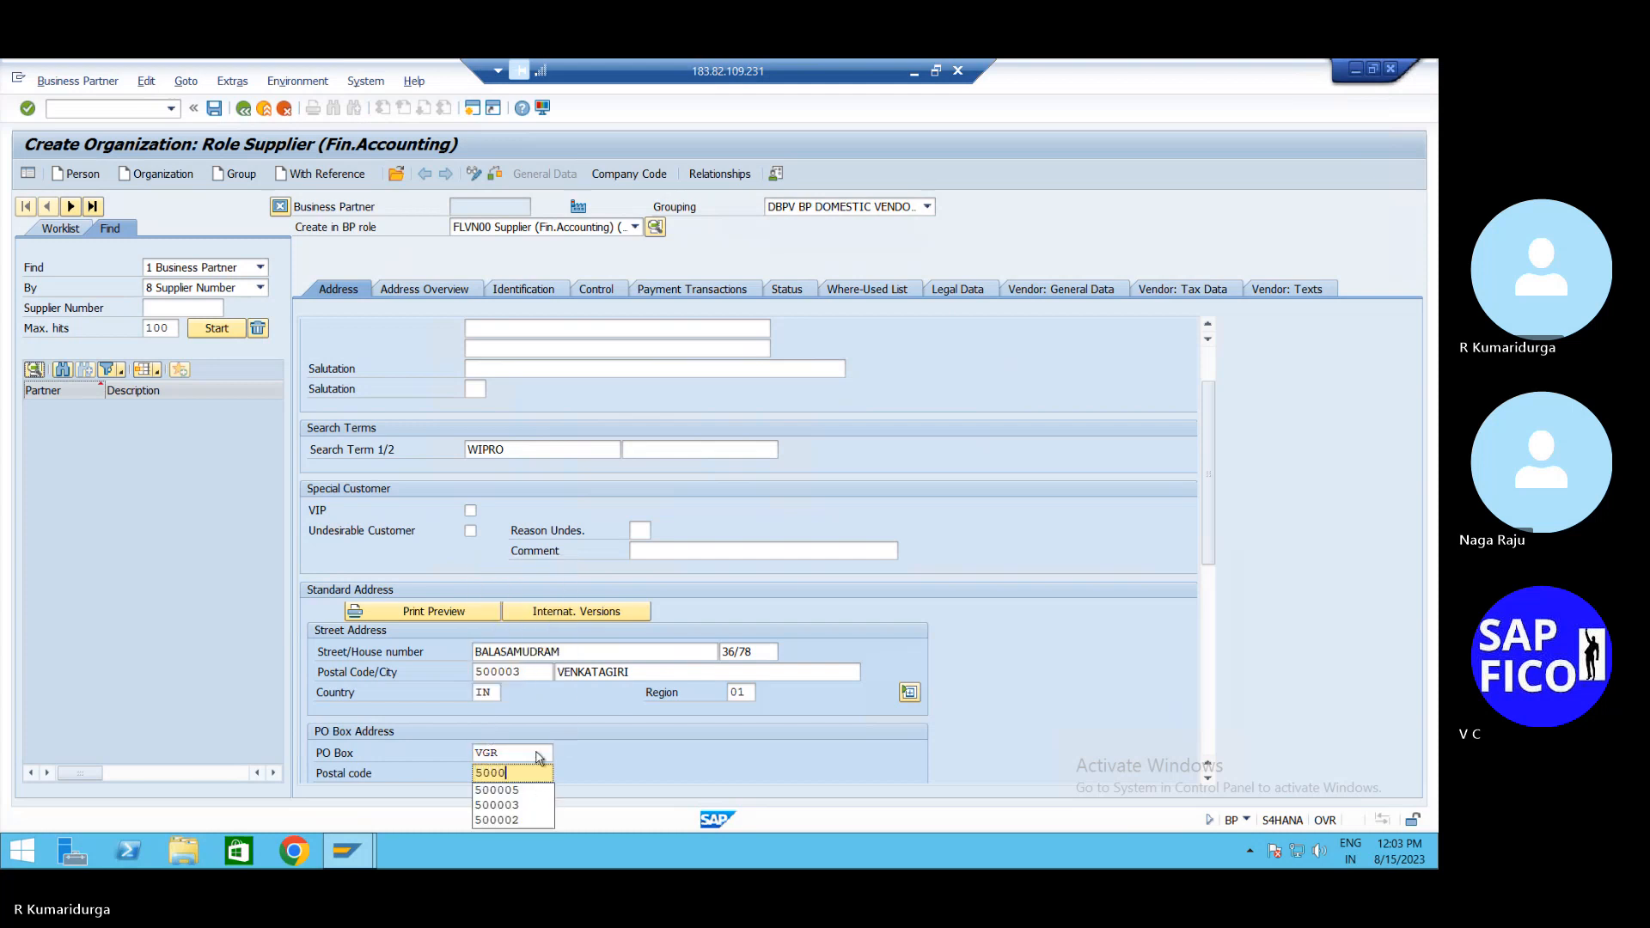
text(03)
key(Return)
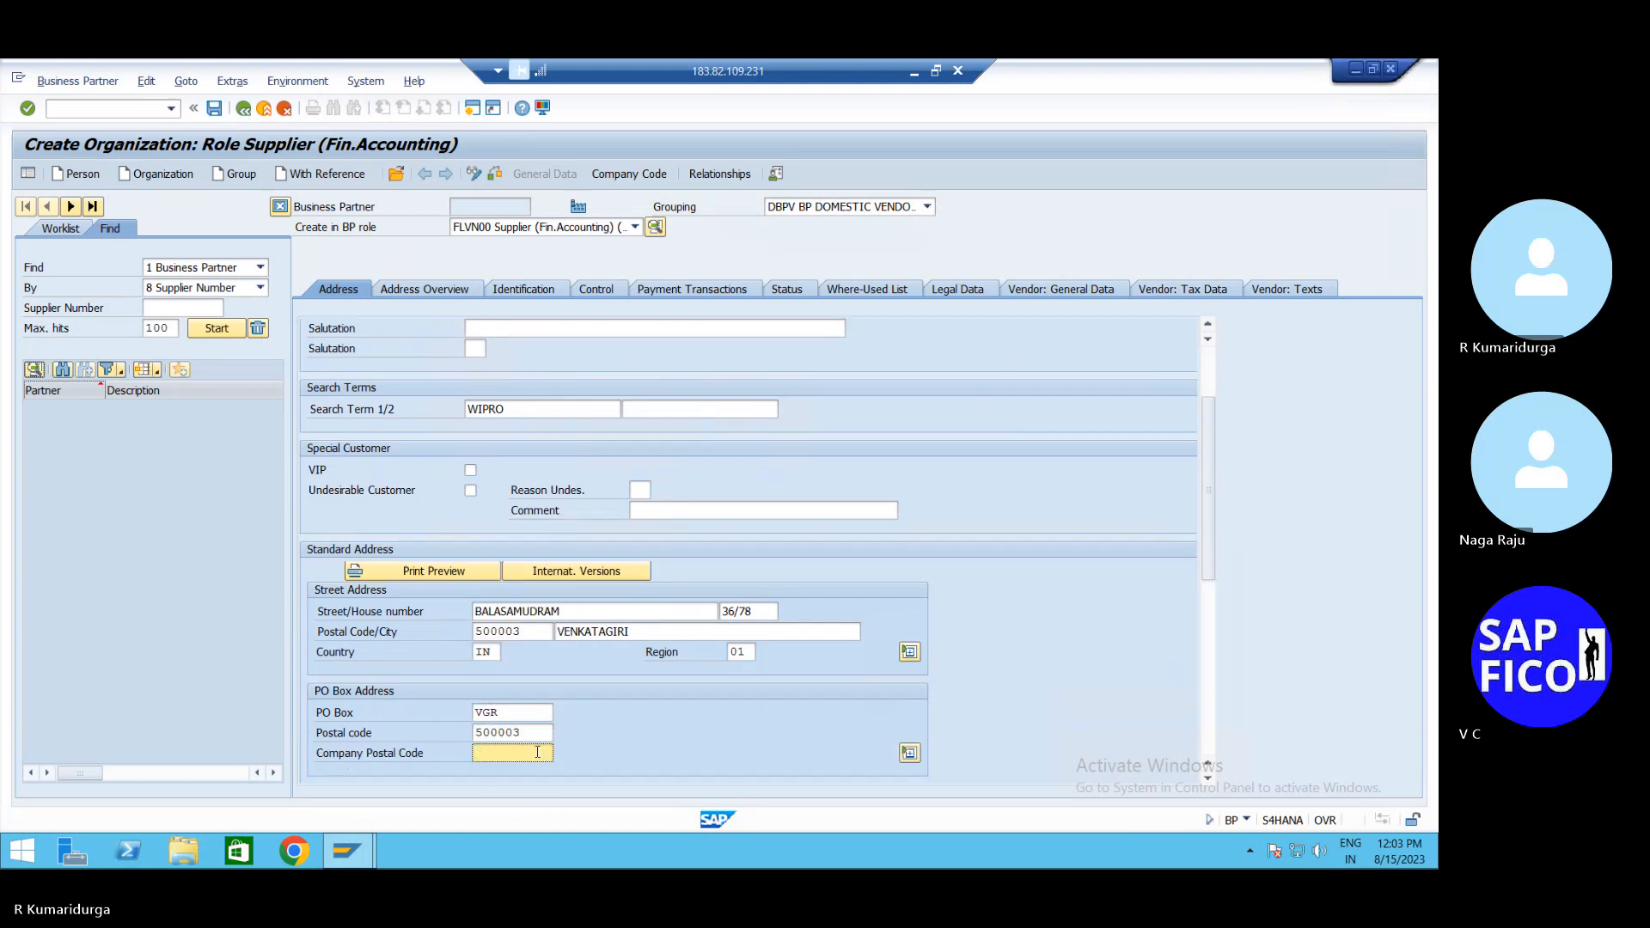
key(Tab)
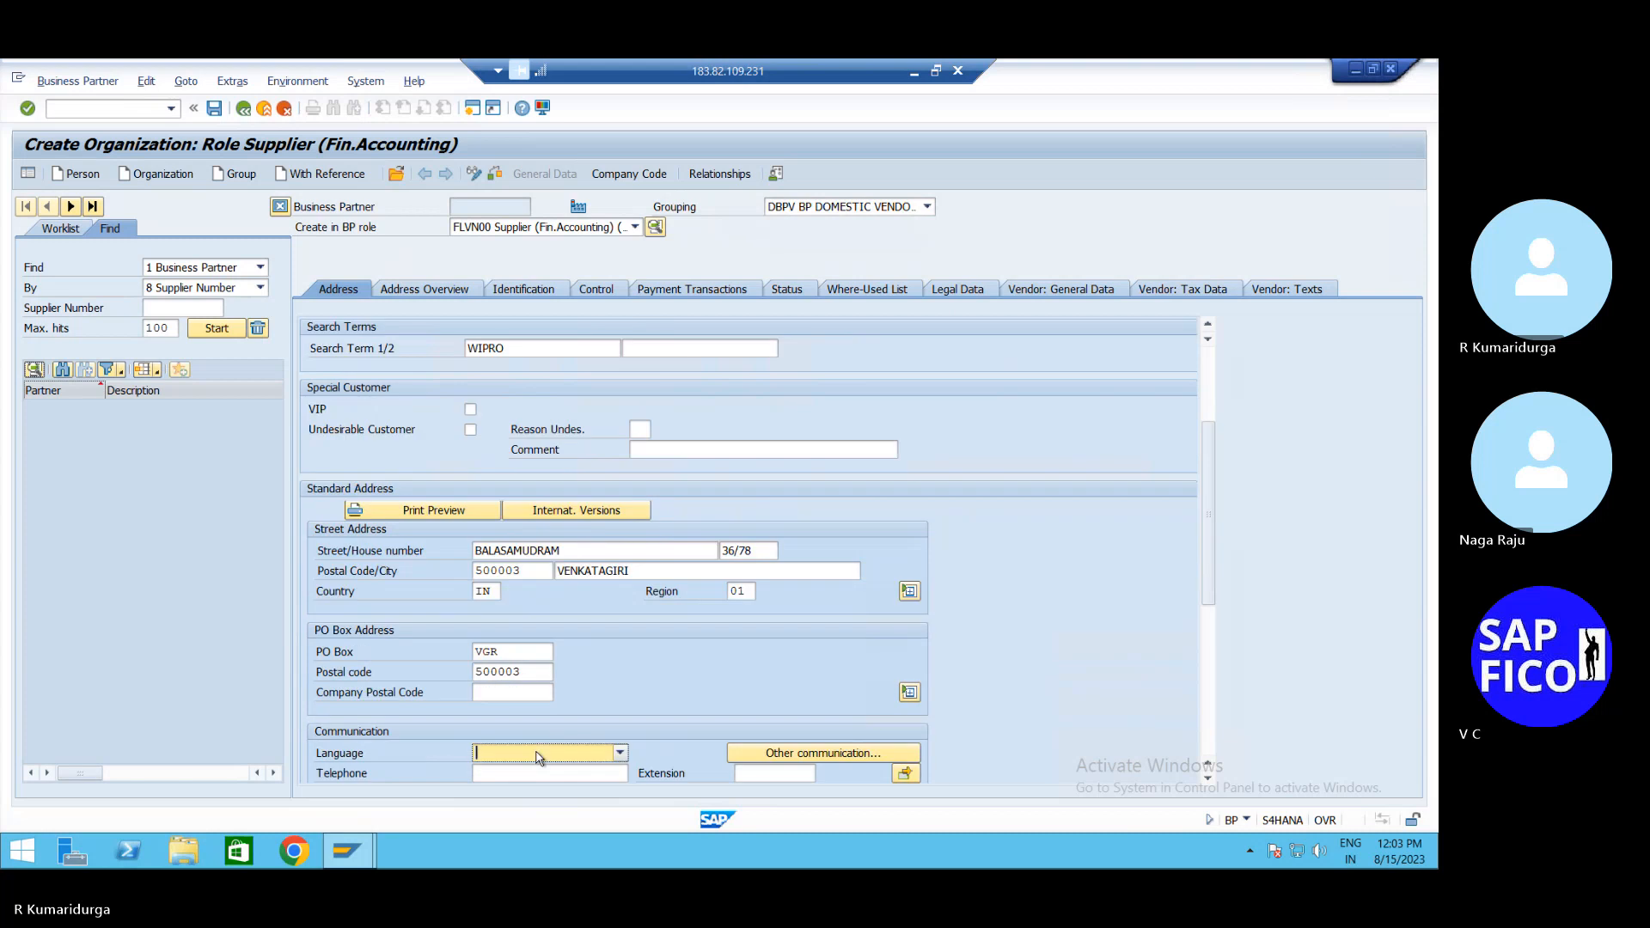
key(e)
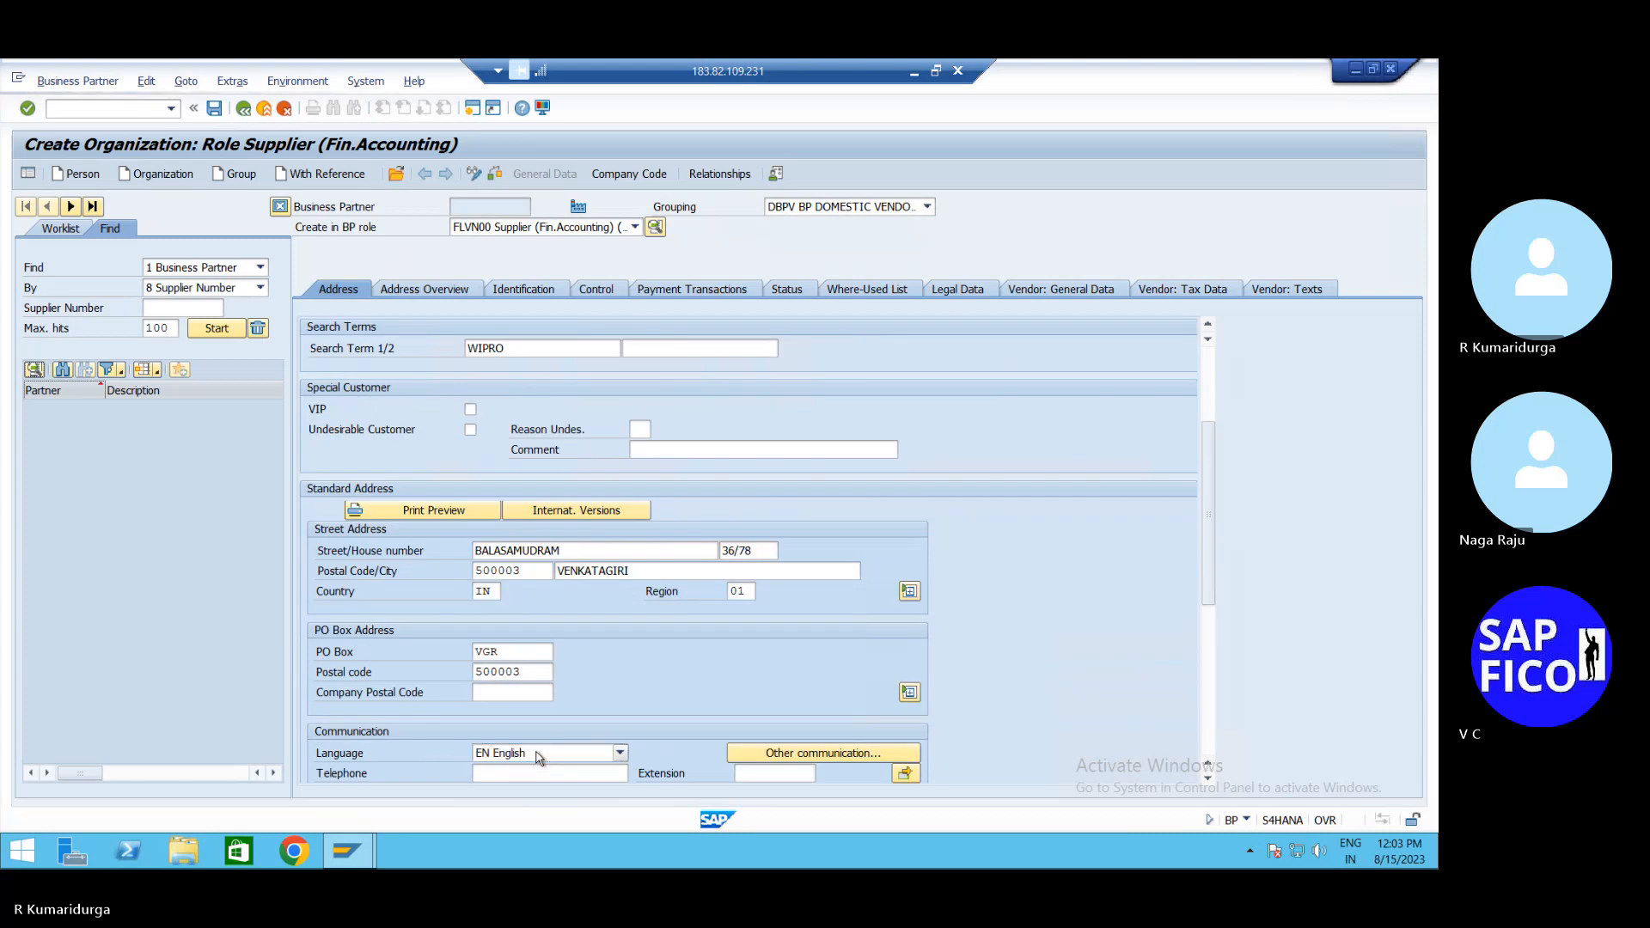
key(Return)
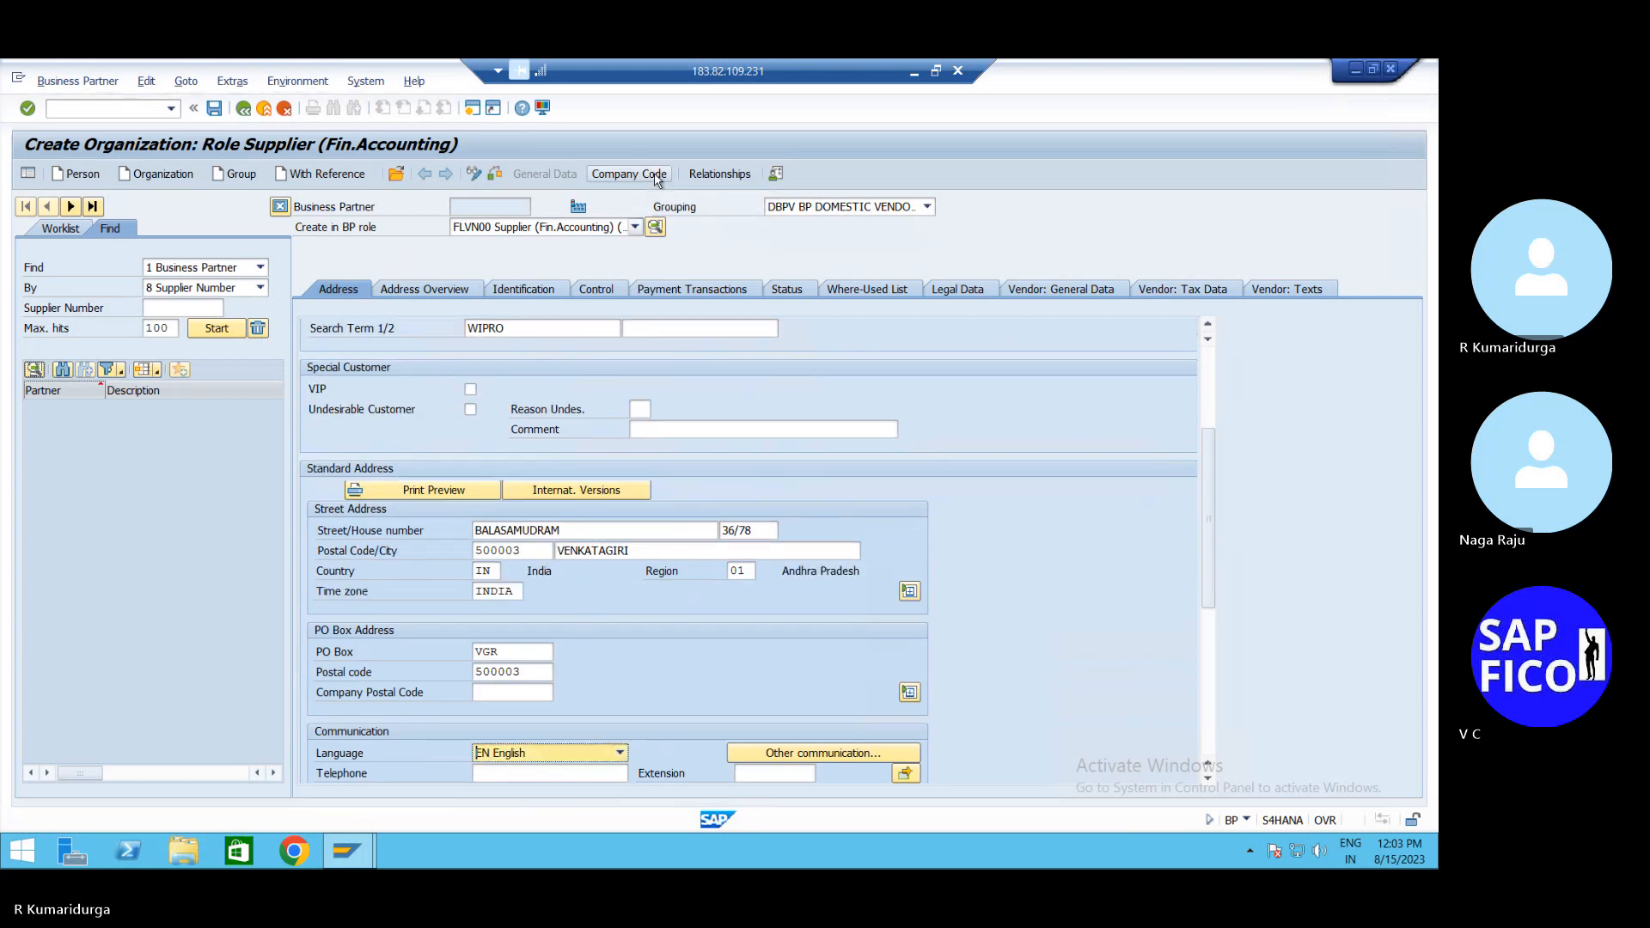
click(656, 179)
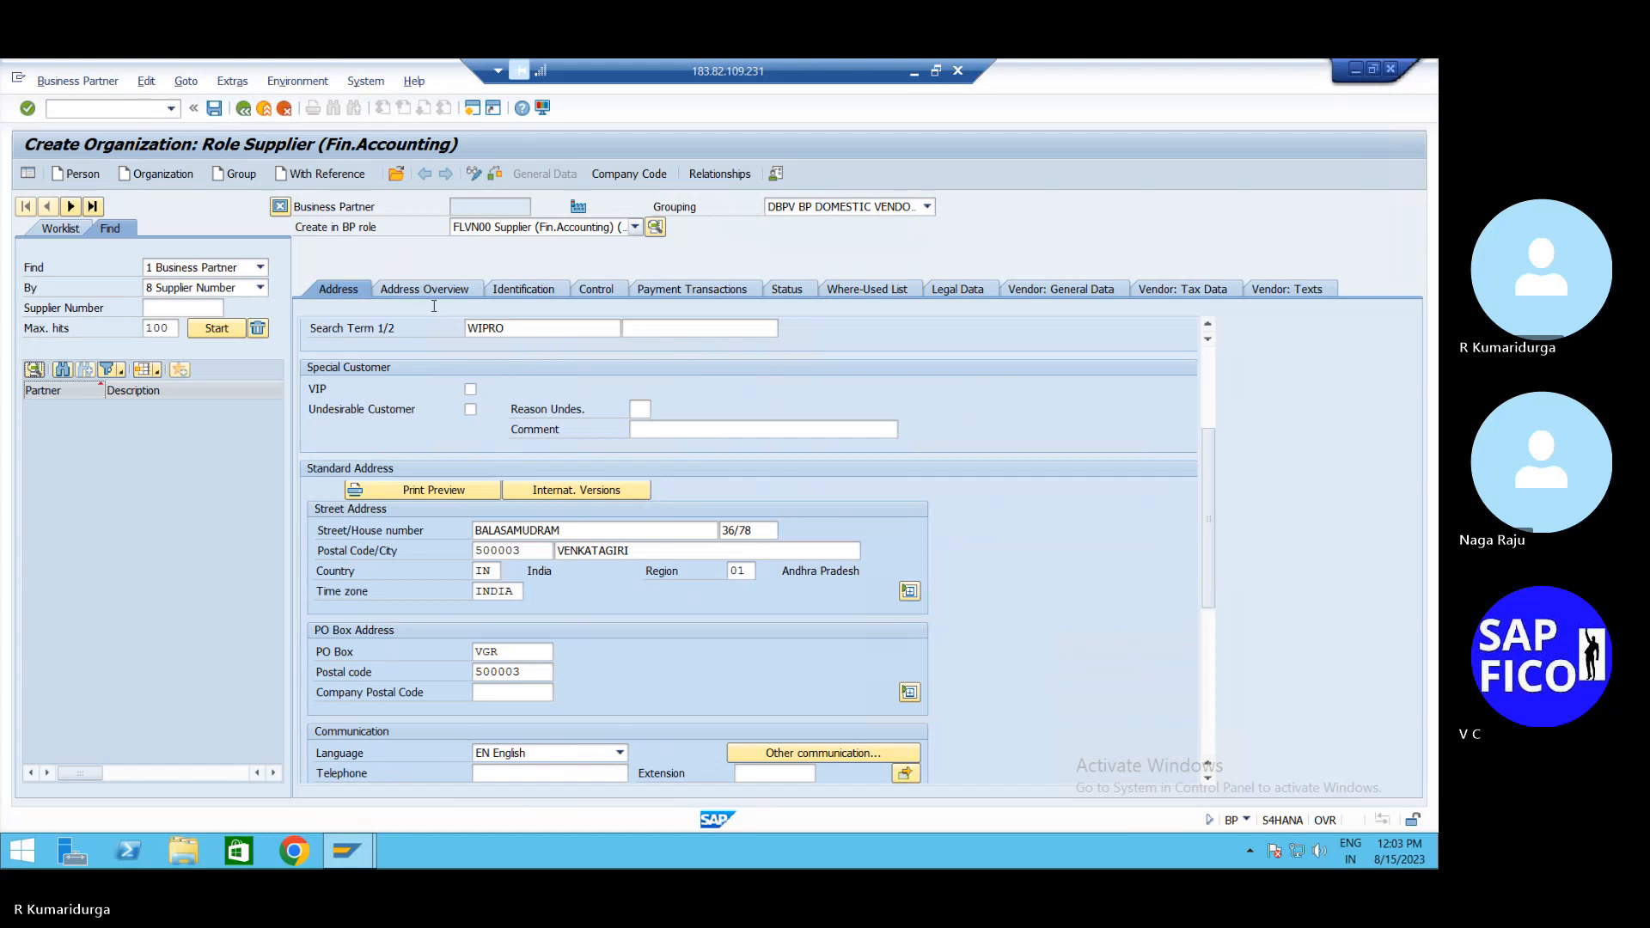
Add company code DUR1 with reconciliation account 100500 and sort key 001 (Posting date)
text(DUR)
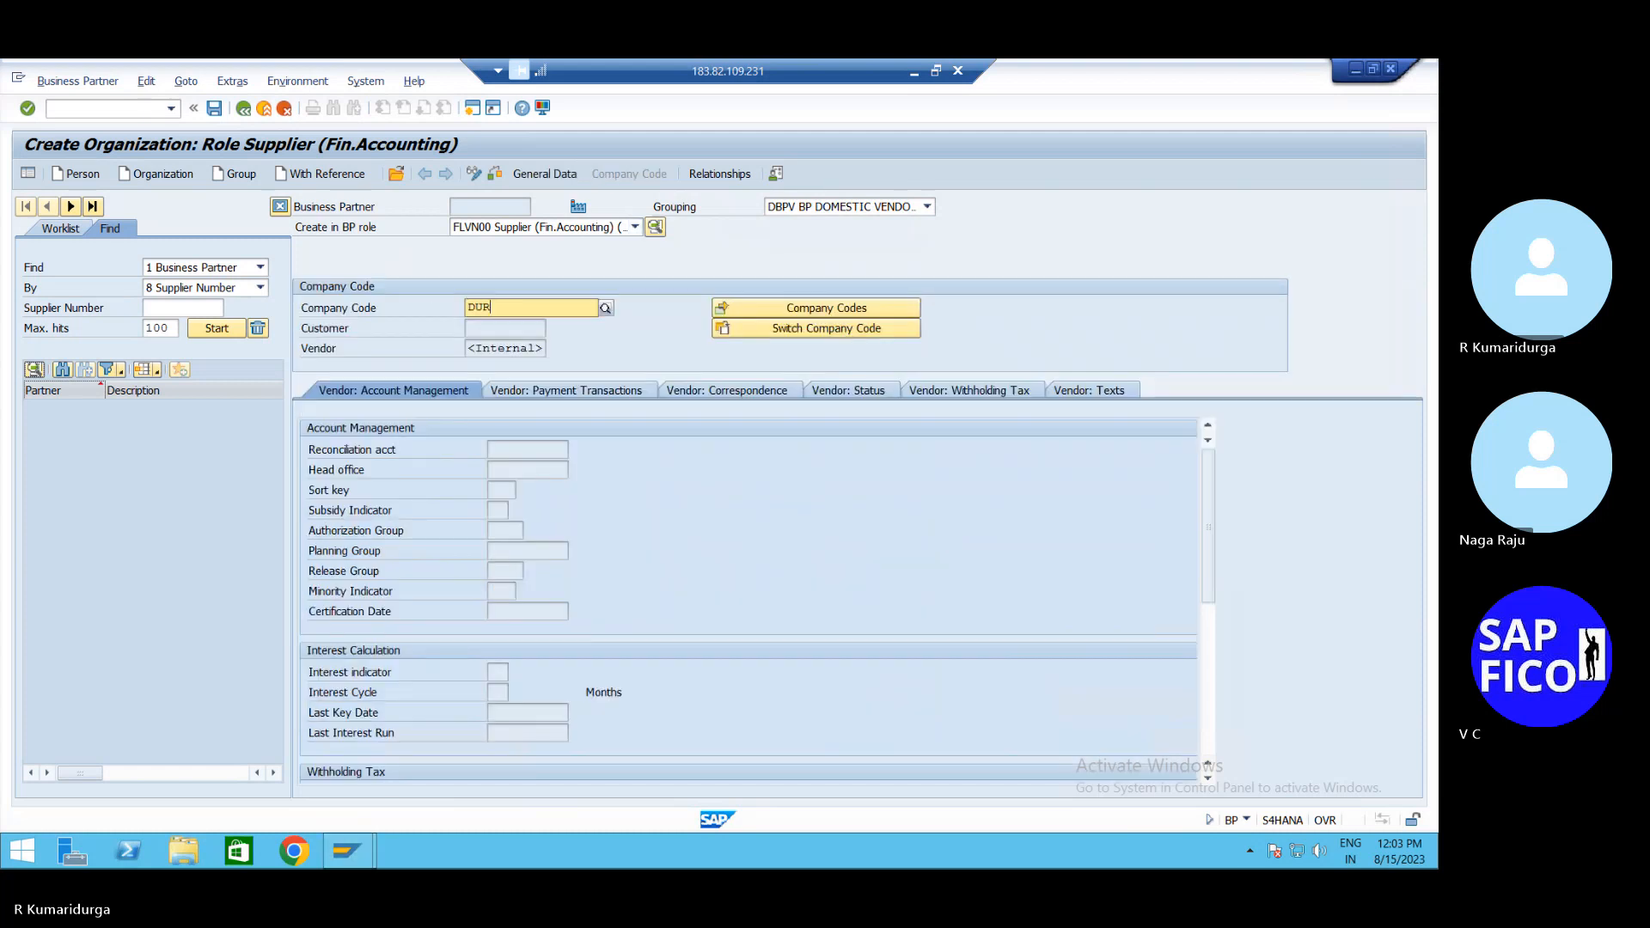
text(1)
key(Return)
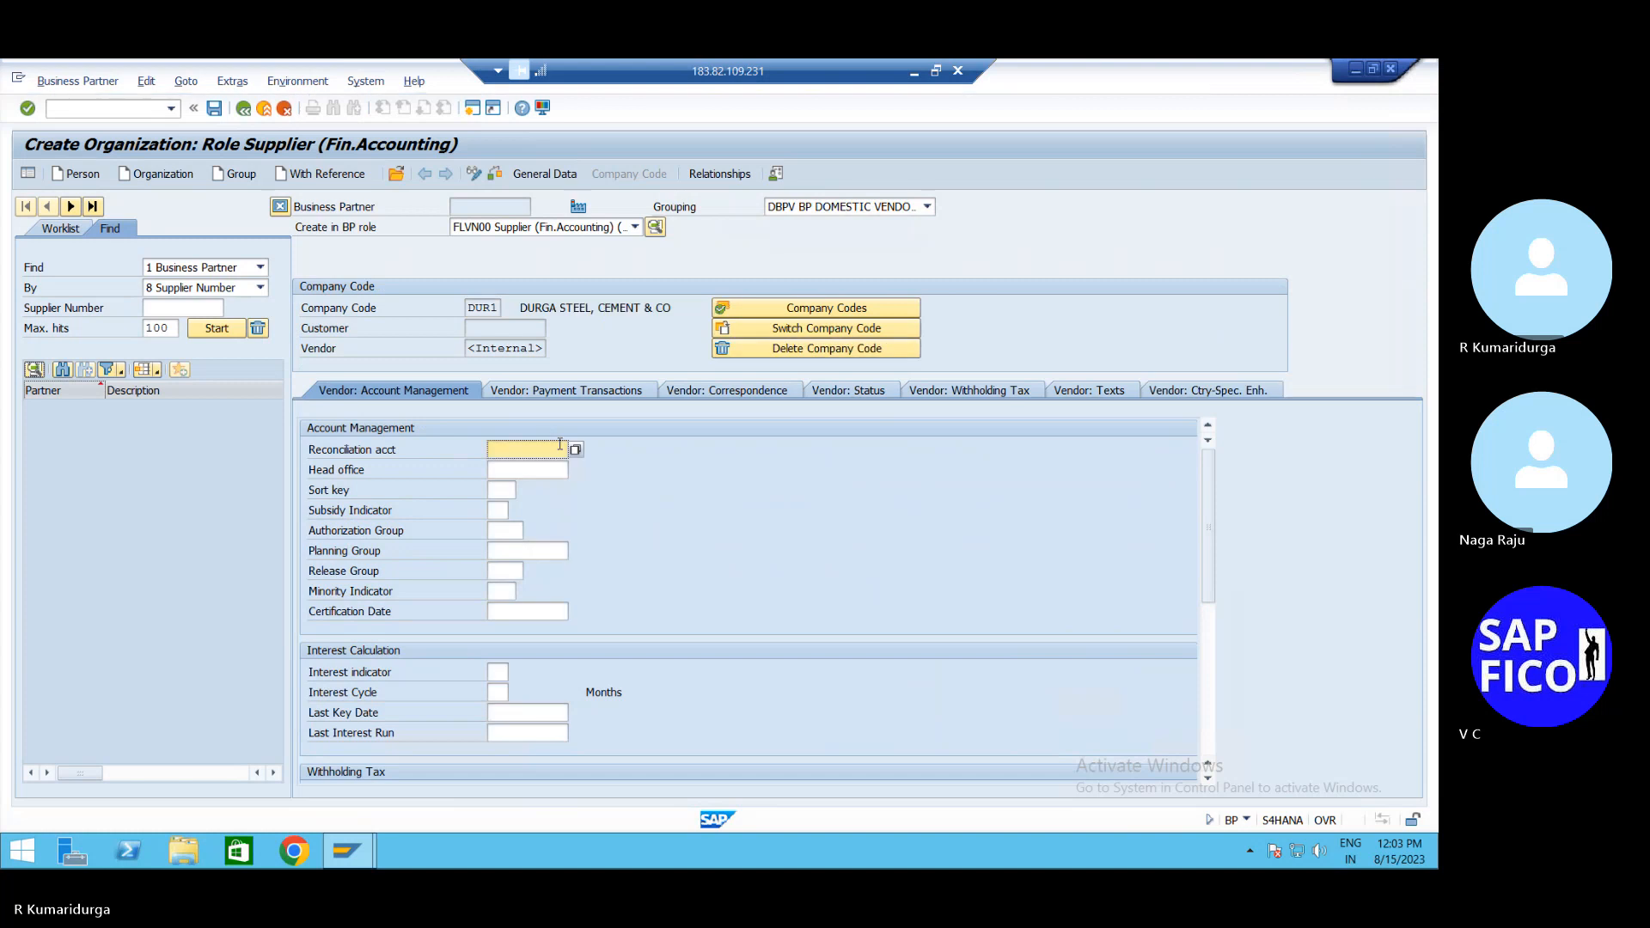
click(577, 450)
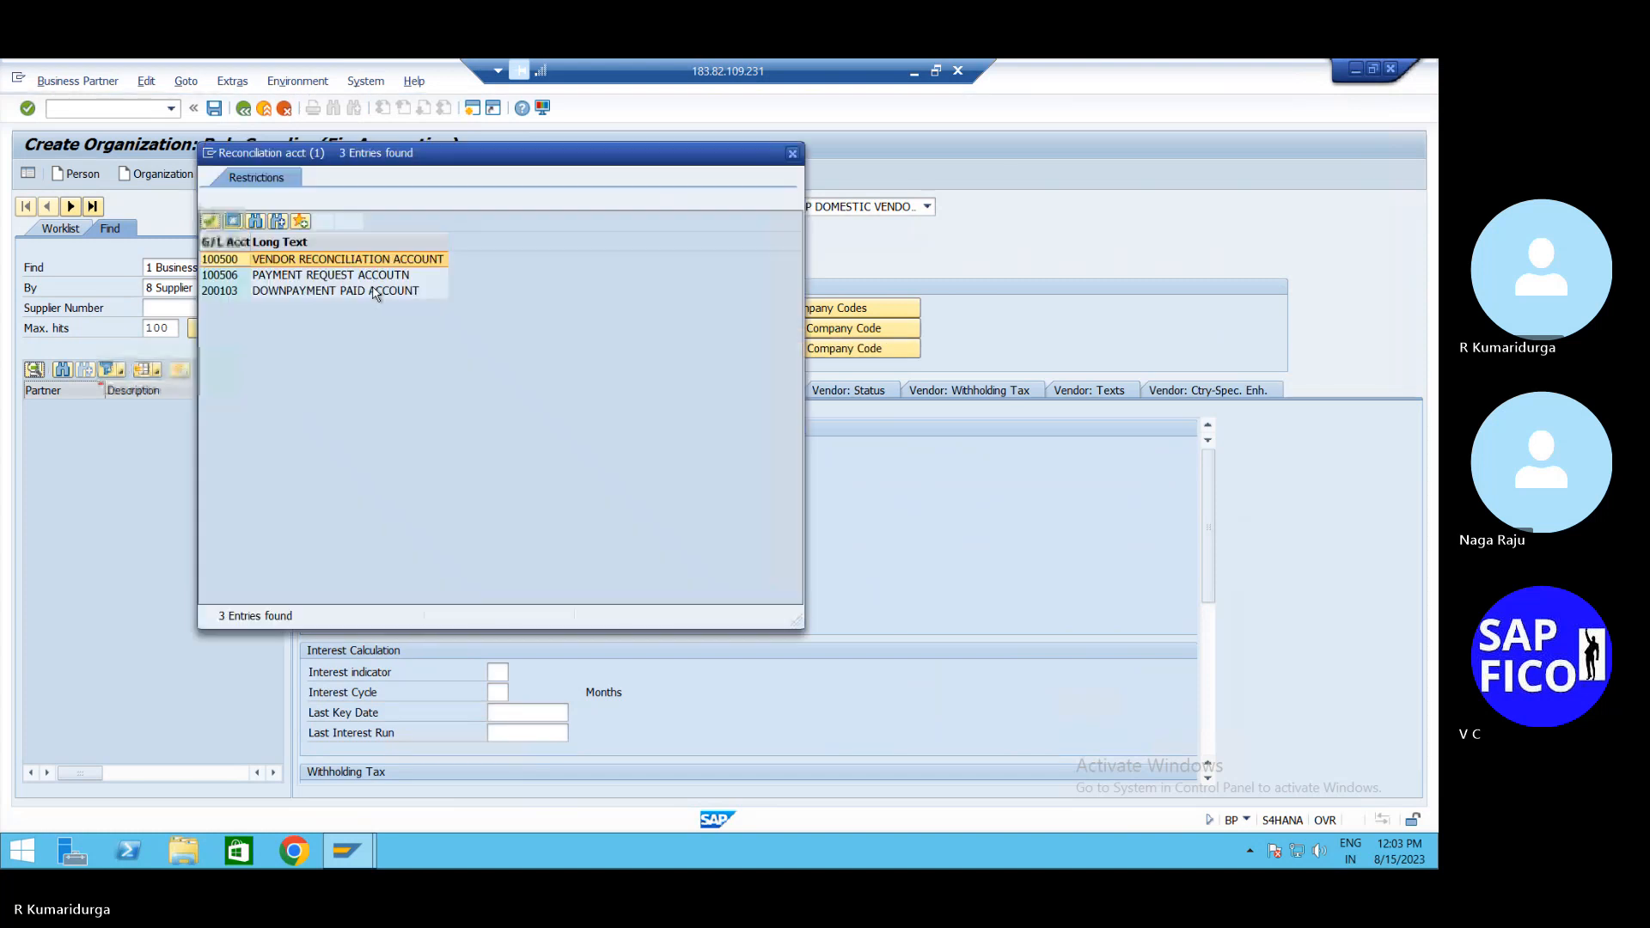
click(338, 263)
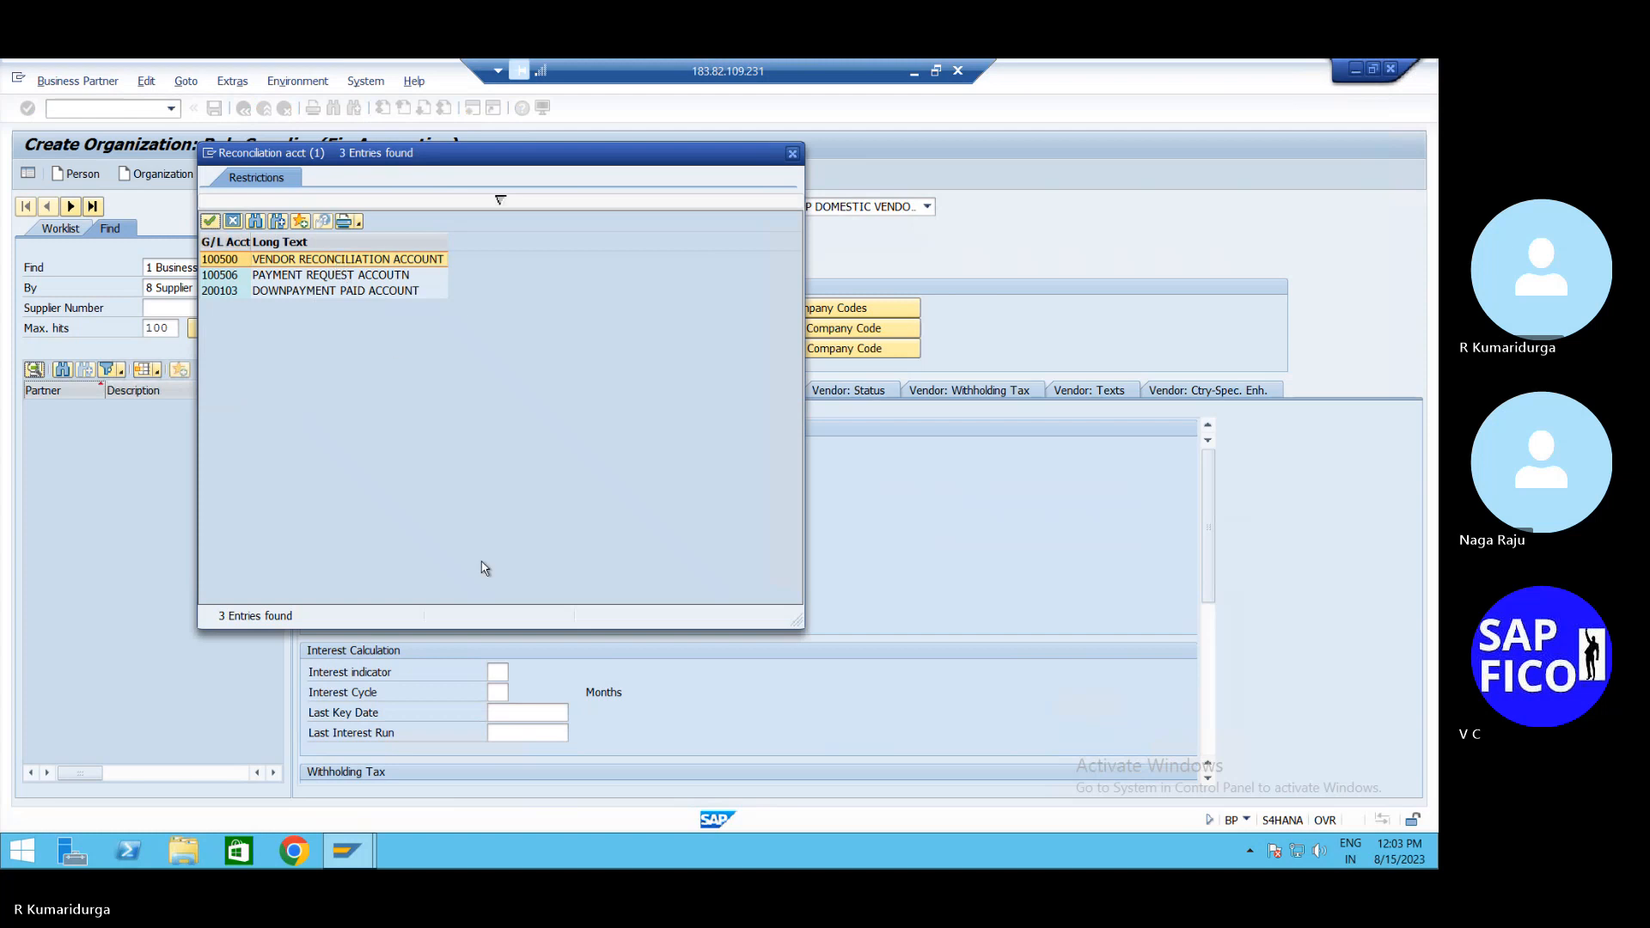
click(510, 491)
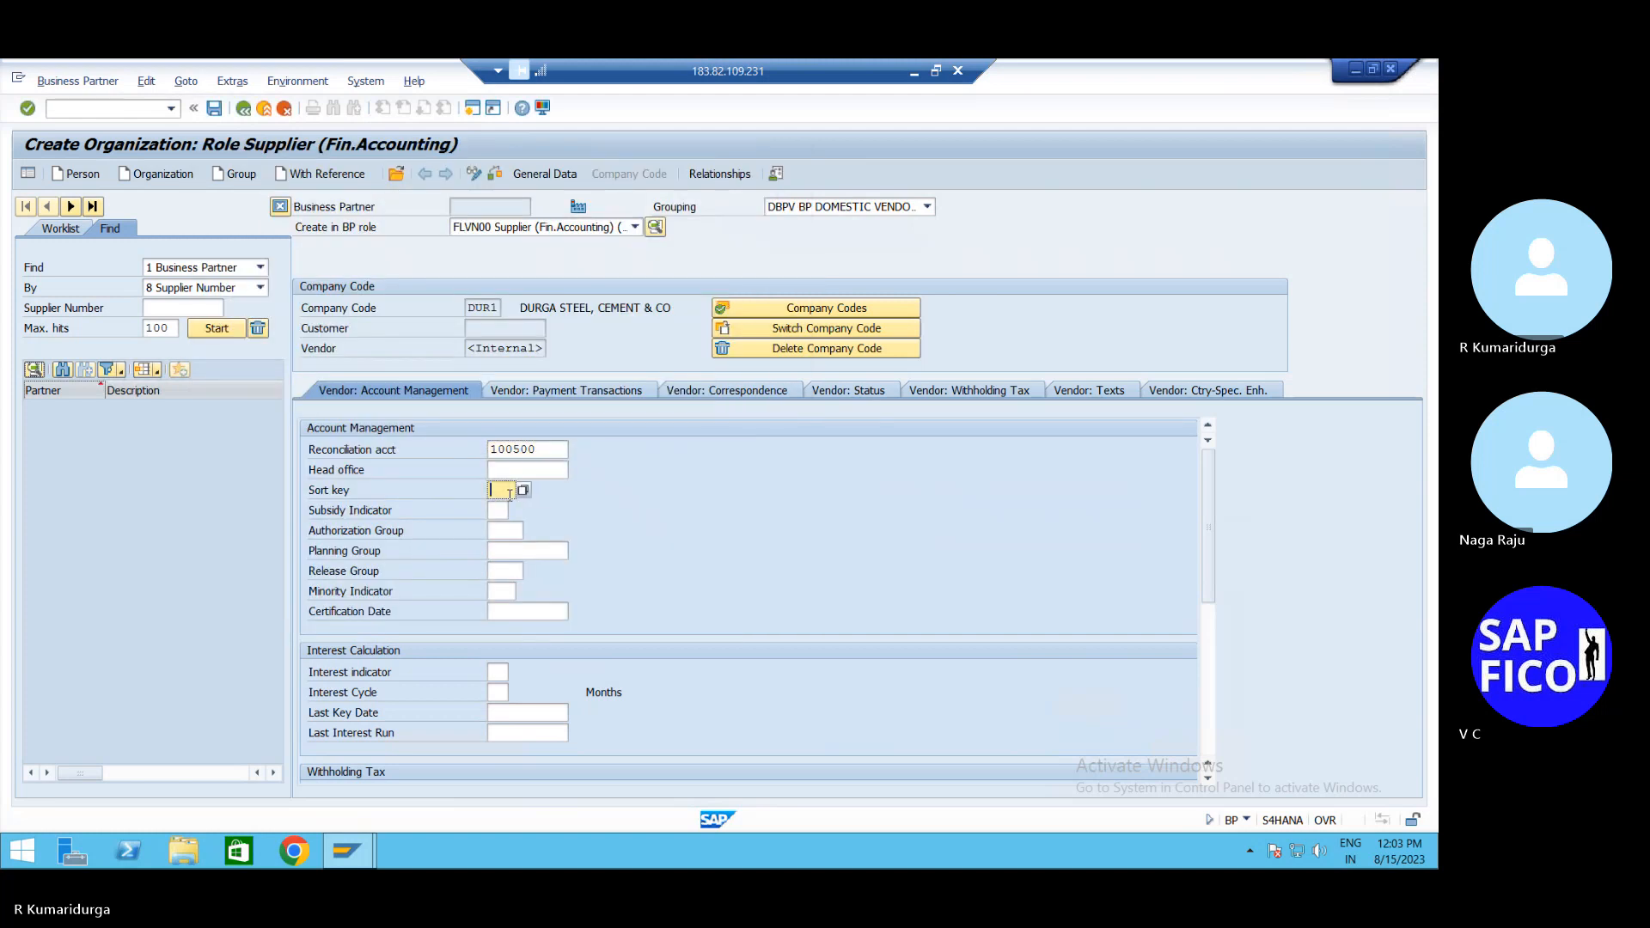
text(001)
key(Return)
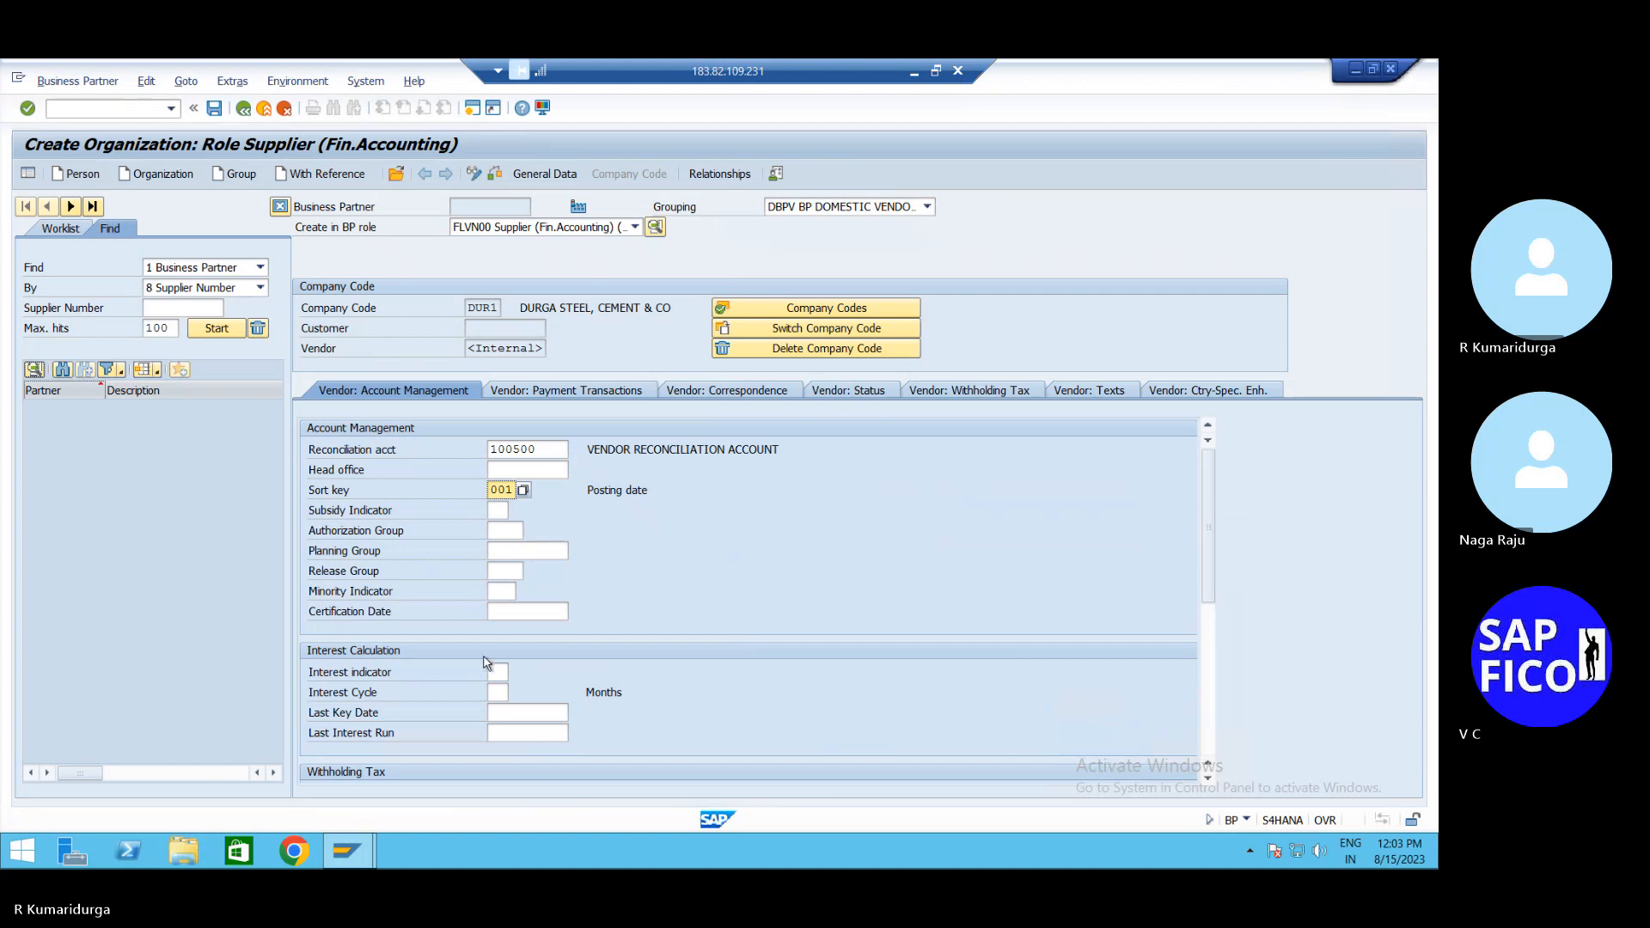
In DUR1 payment transactions, set payment terms 0001 and tolerance group TGVE
click(641, 394)
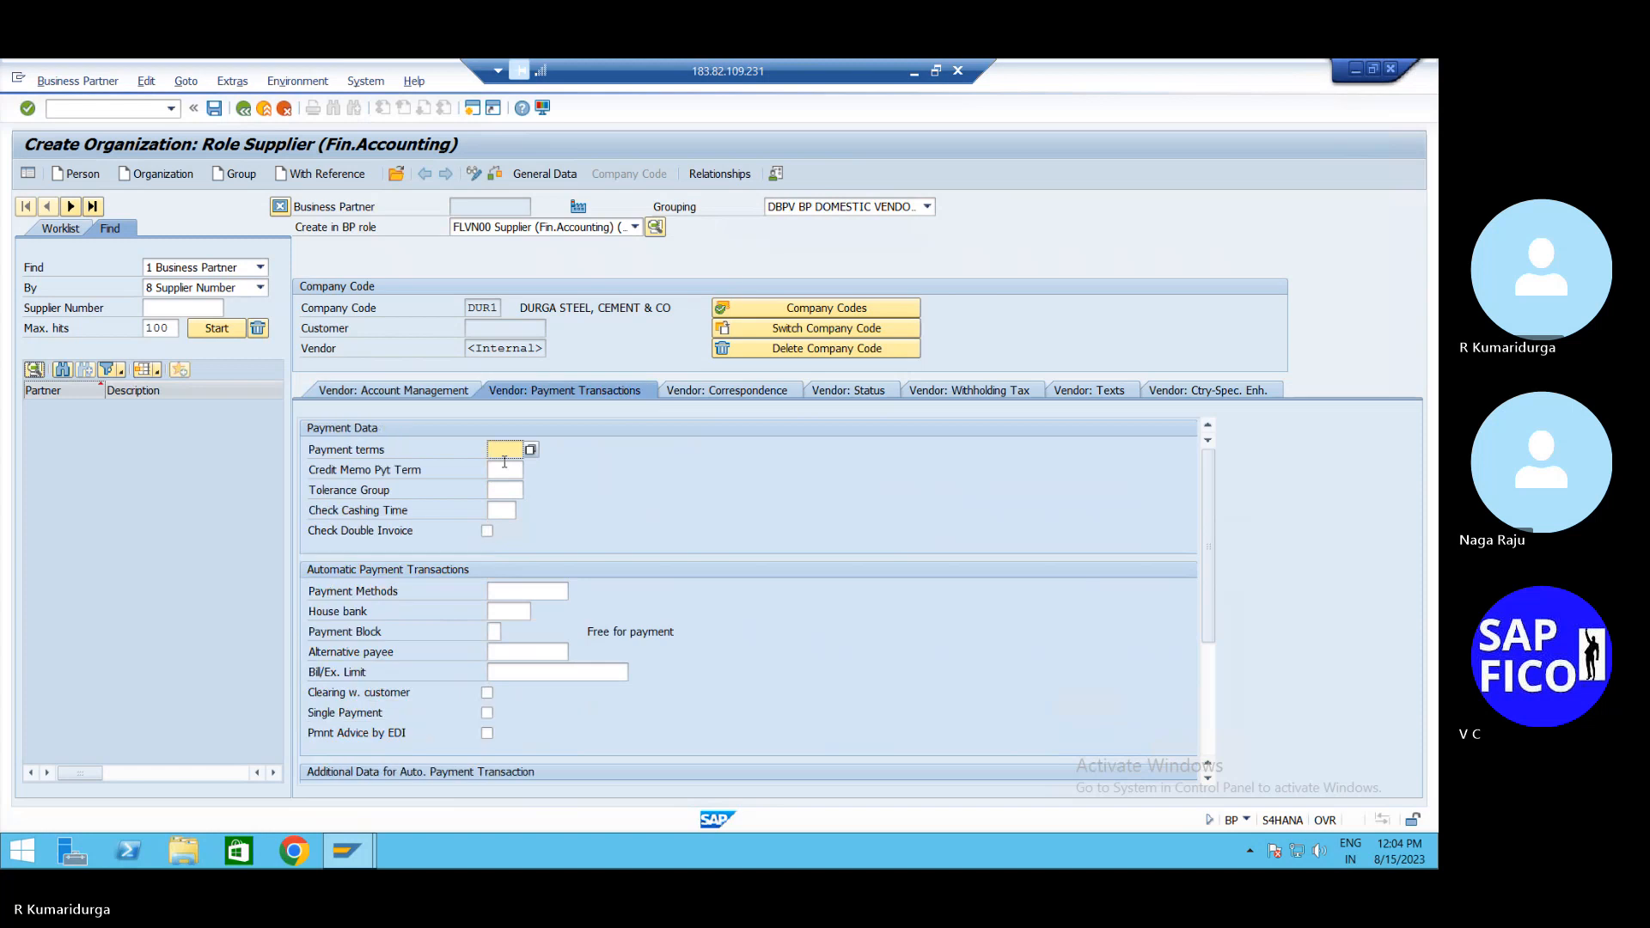
text(0001)
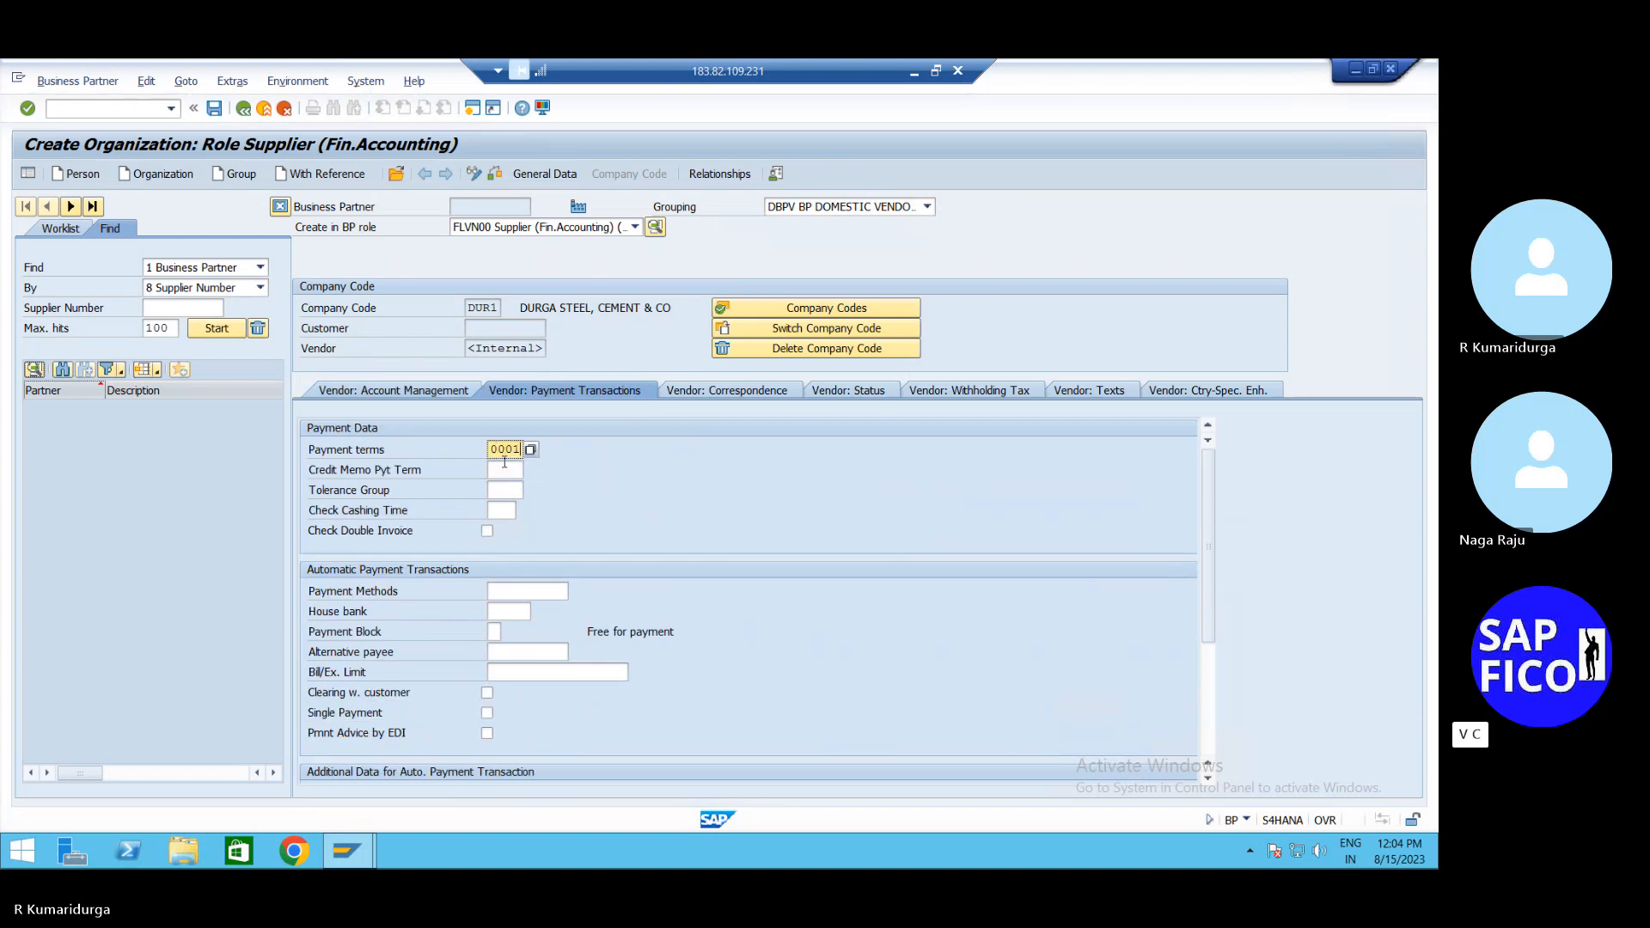
click(505, 467)
key(Return)
click(506, 490)
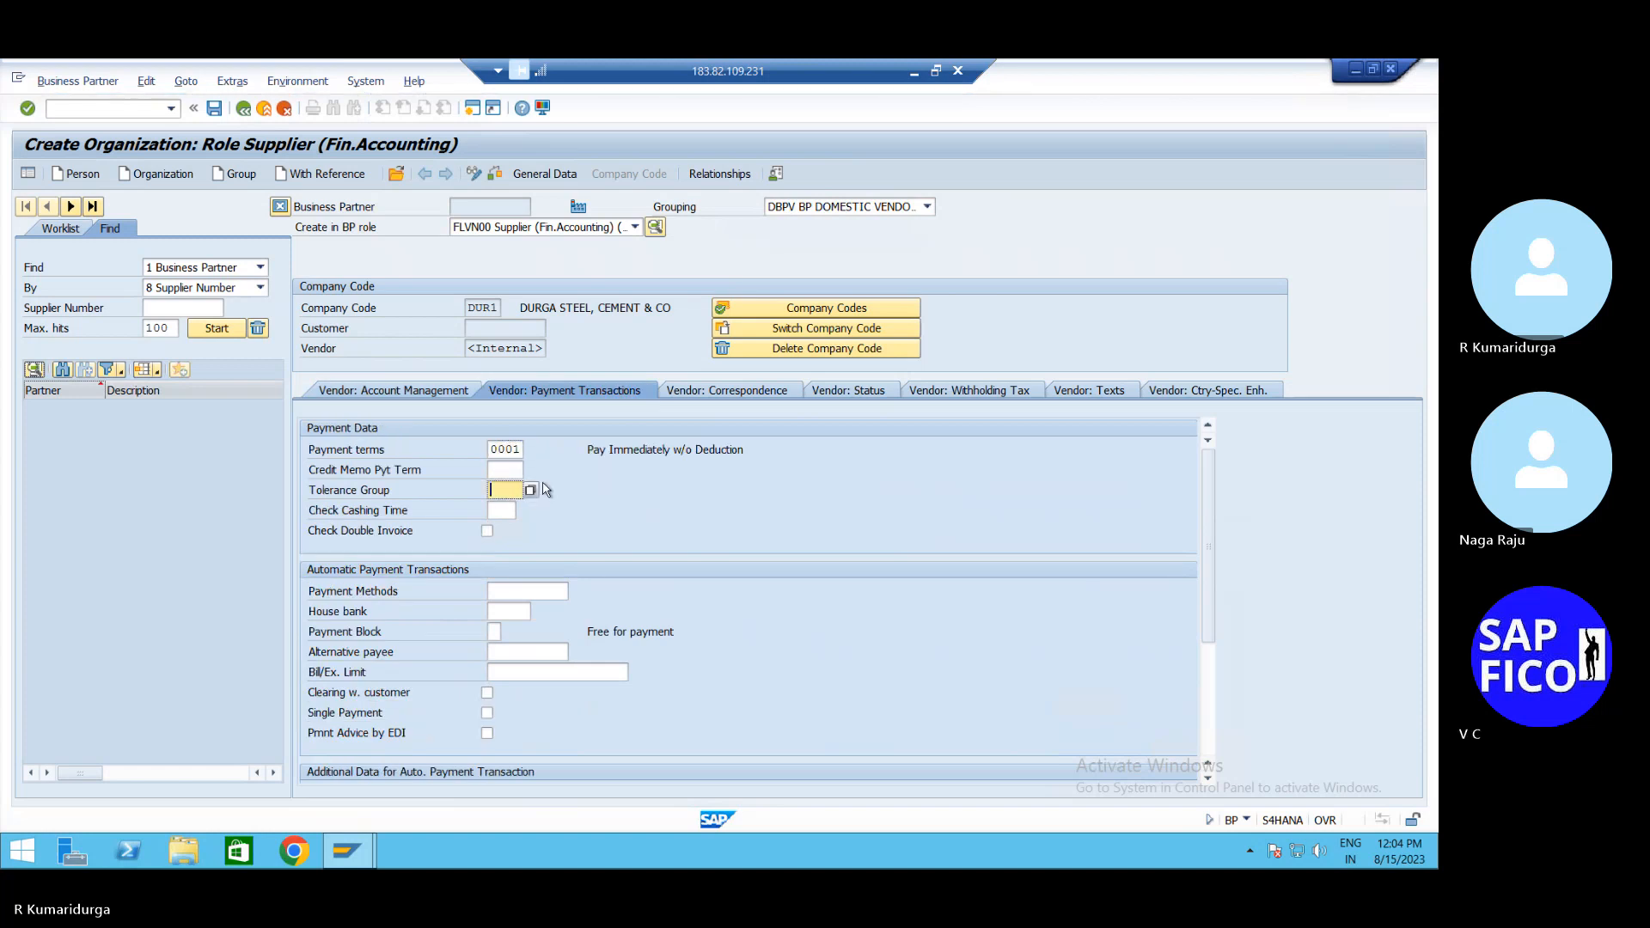
click(531, 493)
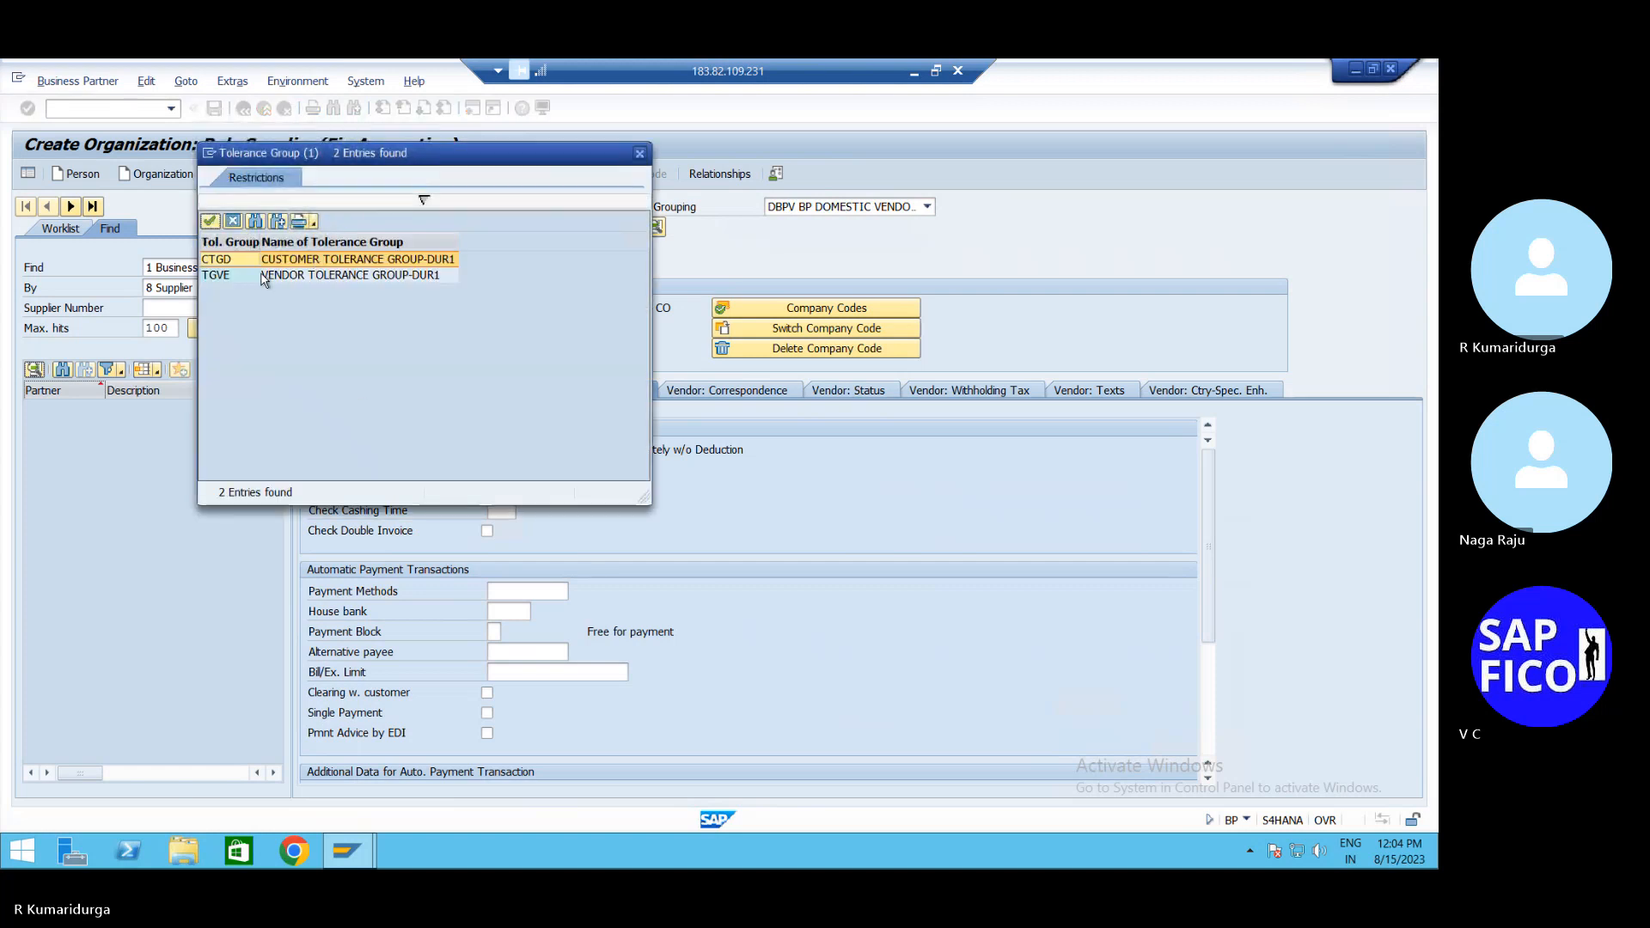
double_click(279, 275)
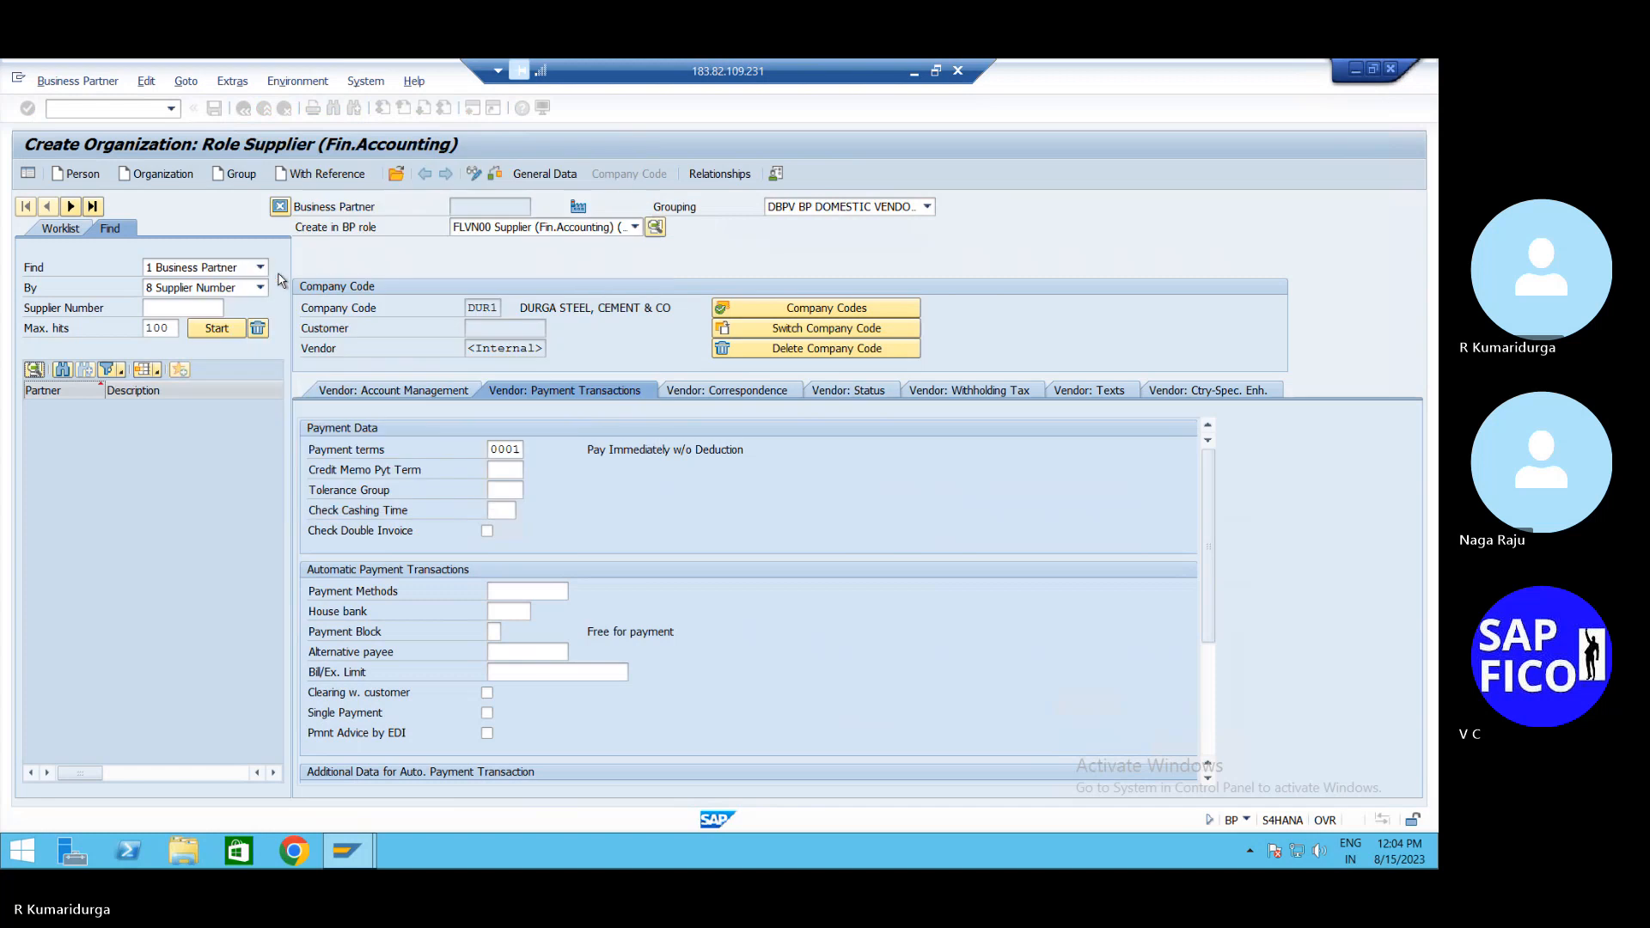
click(504, 589)
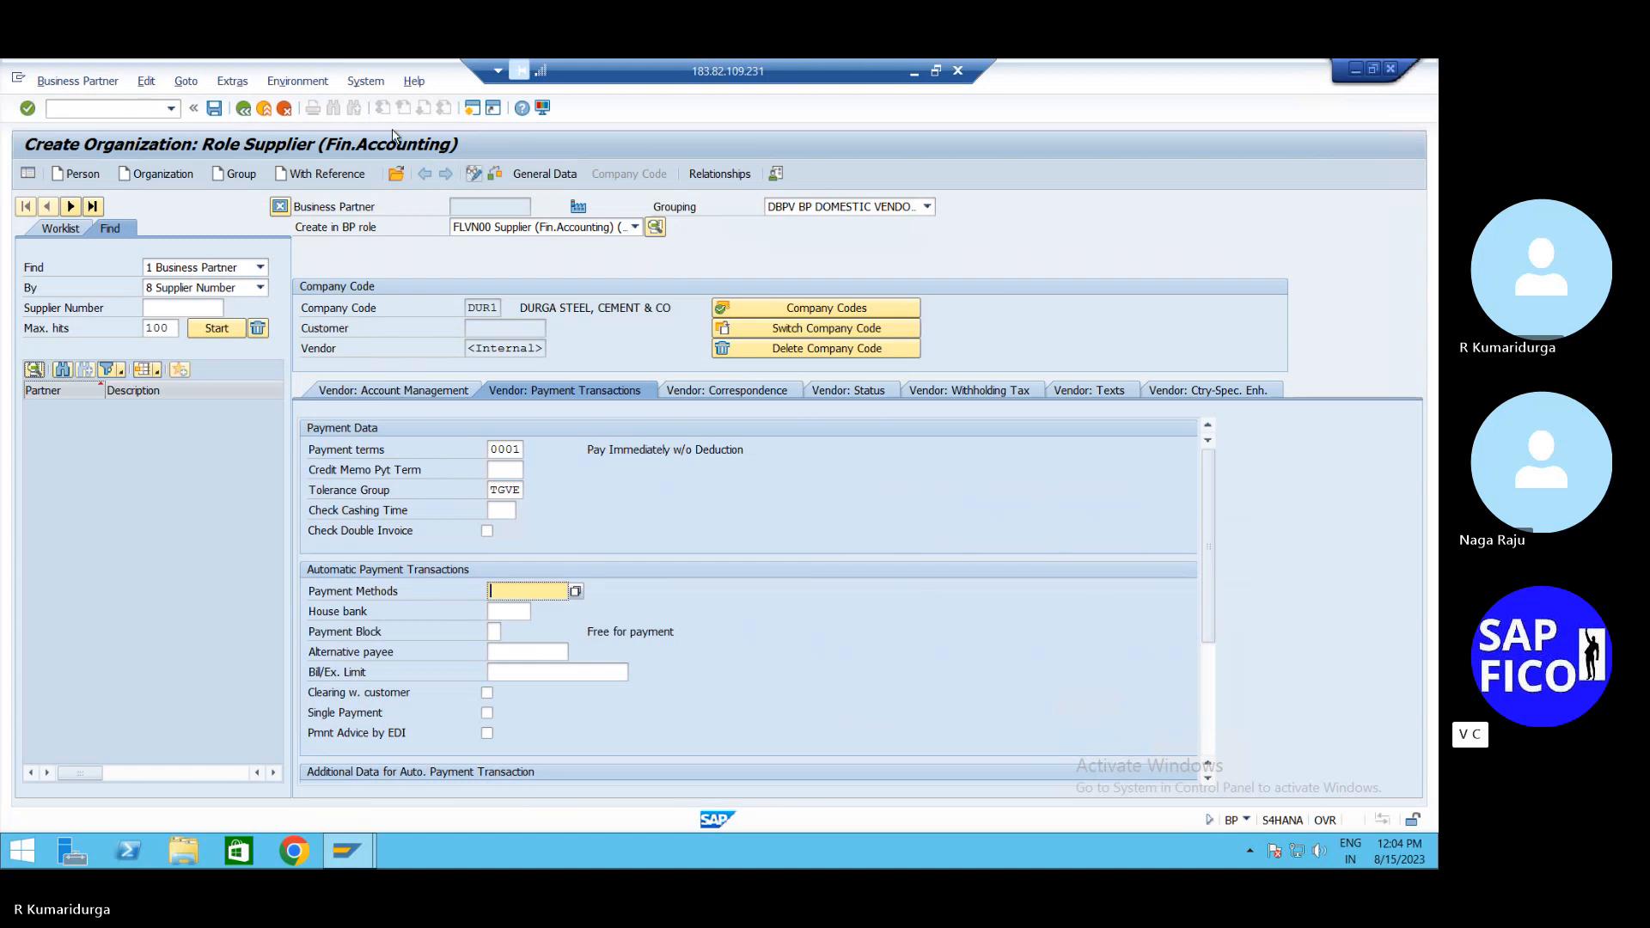
Save to create the WIPRO LTD supplier business partner
click(216, 109)
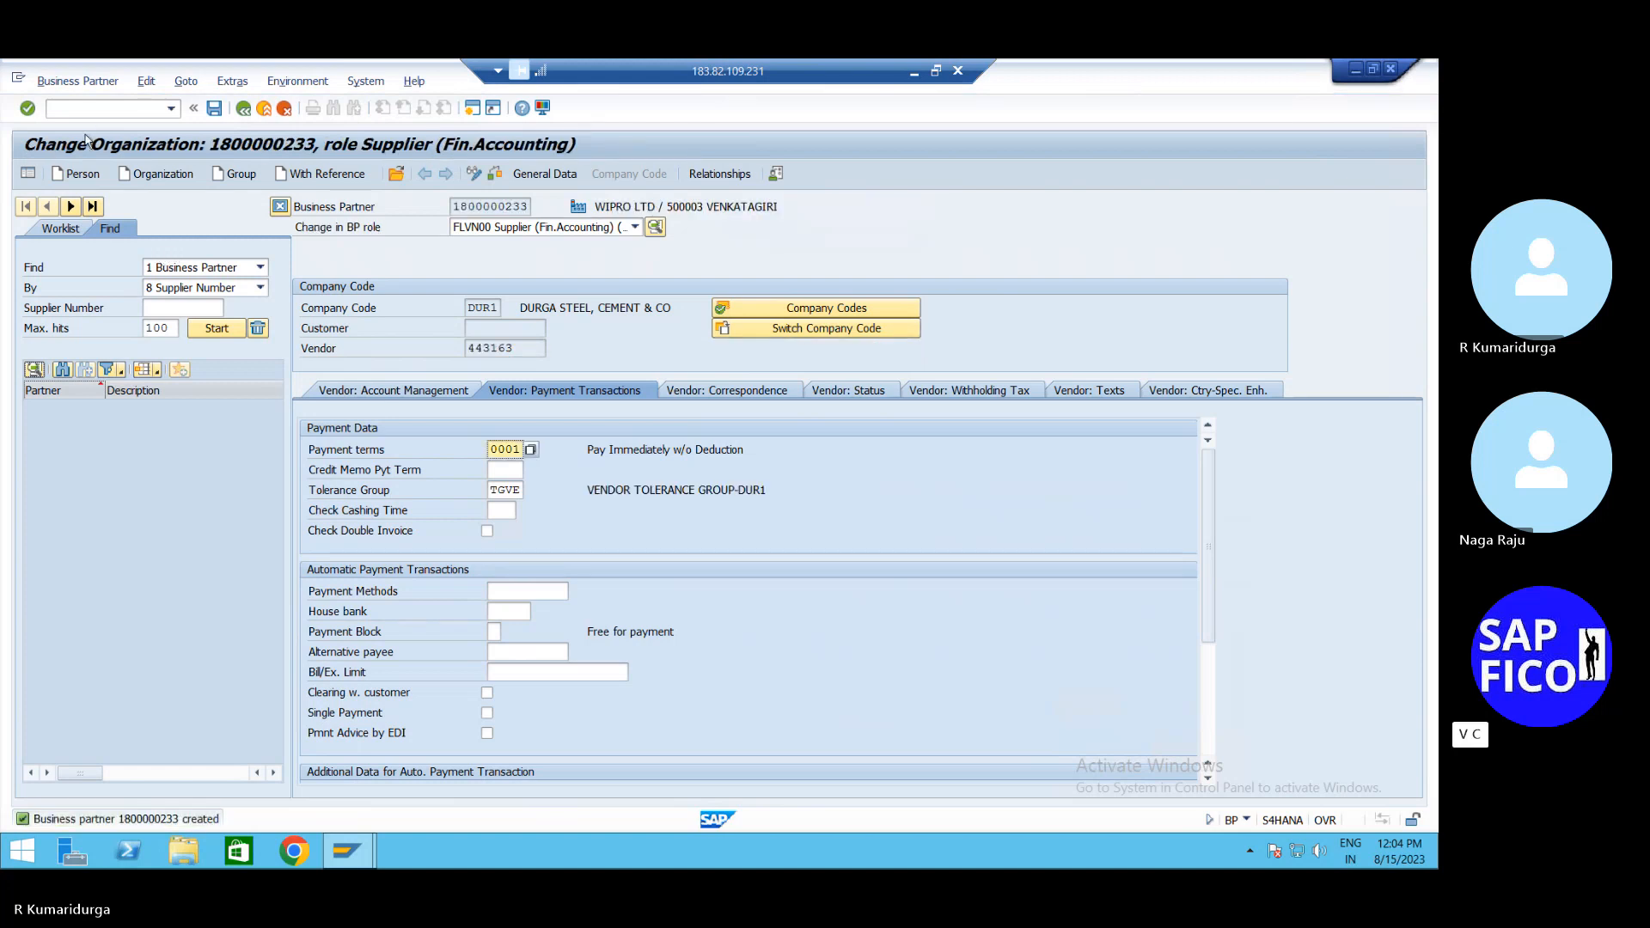
Start another organization and pick grouping DBPC DOMESTIC BP CUSTOMER-DUR1 from the grouping list
click(142, 183)
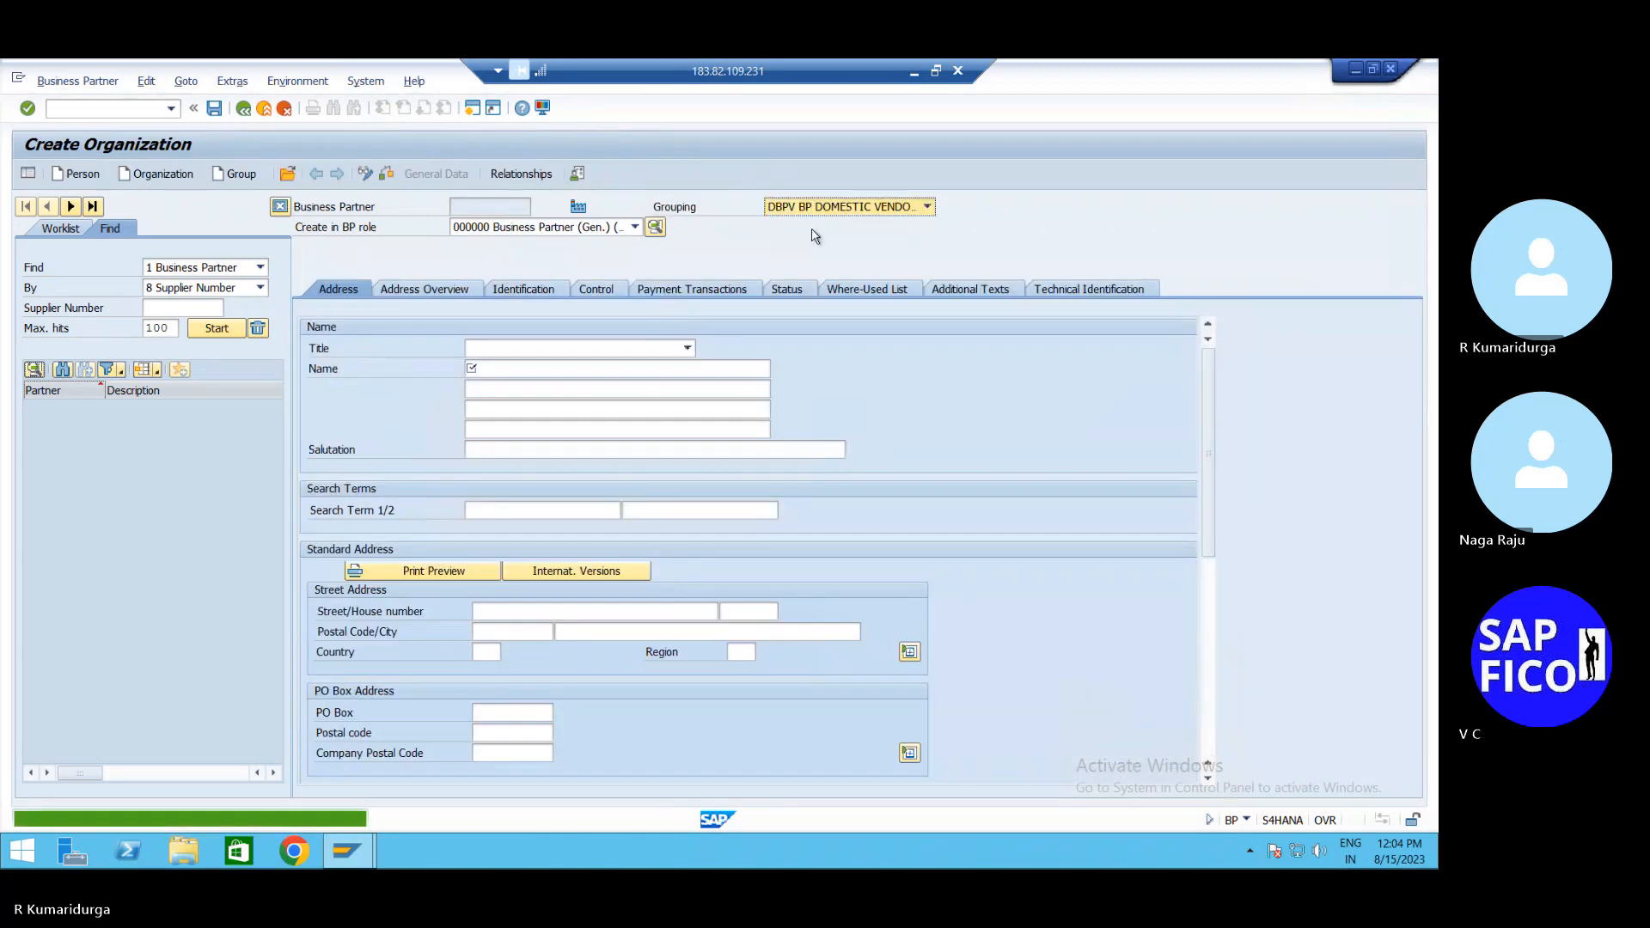
click(868, 213)
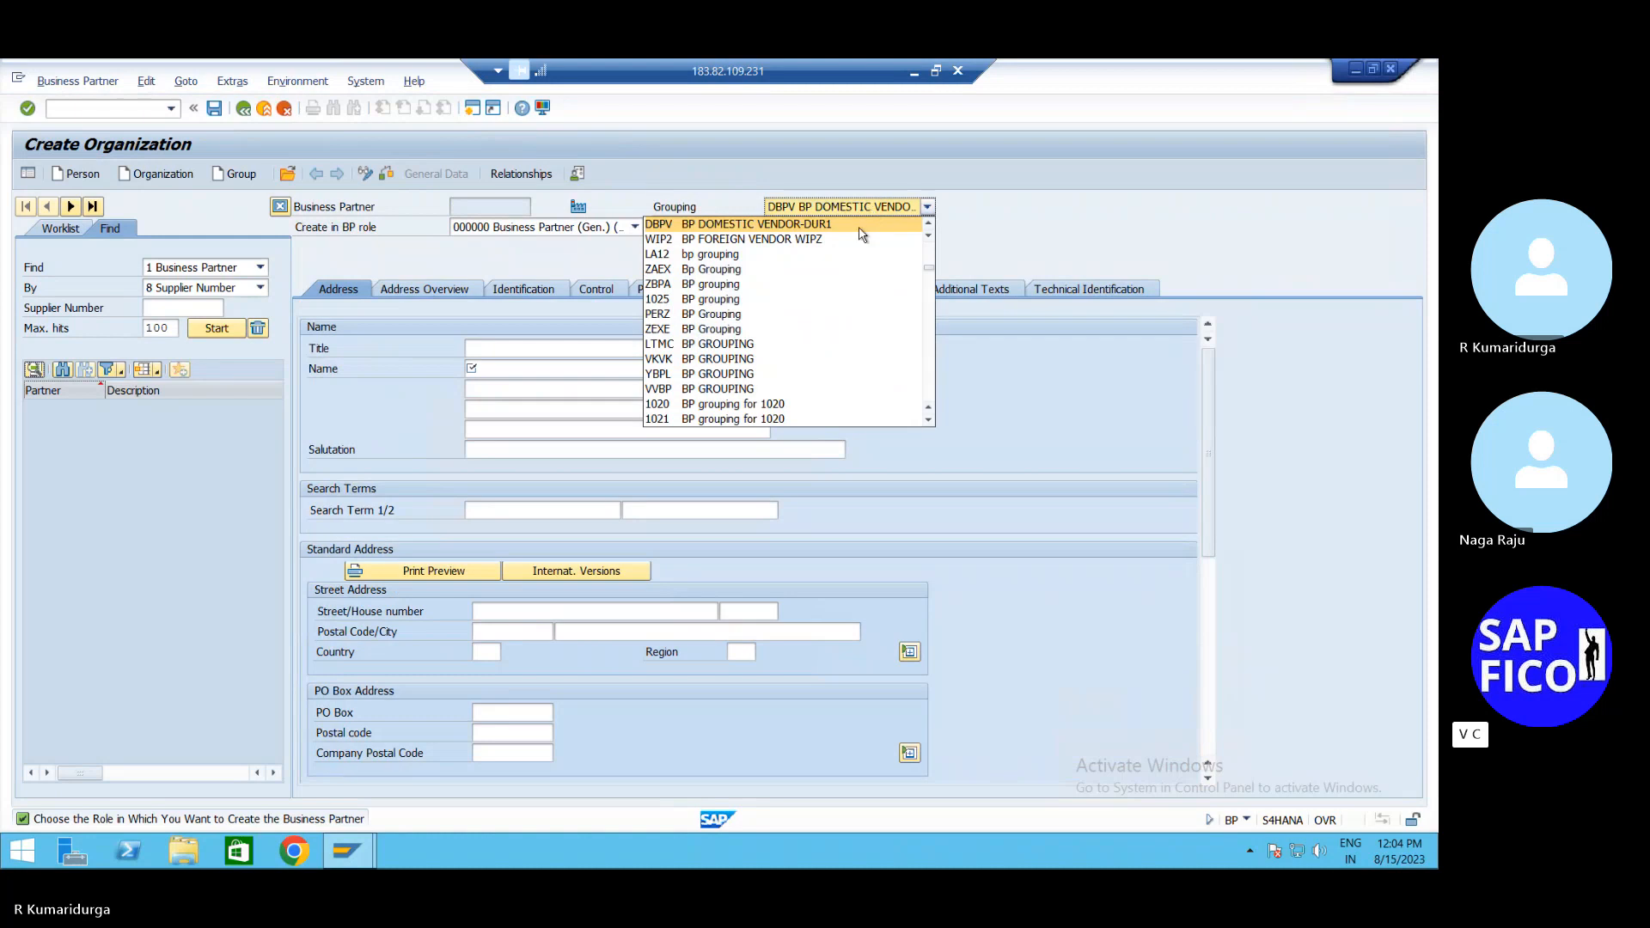
scroll(858, 241, down, 4)
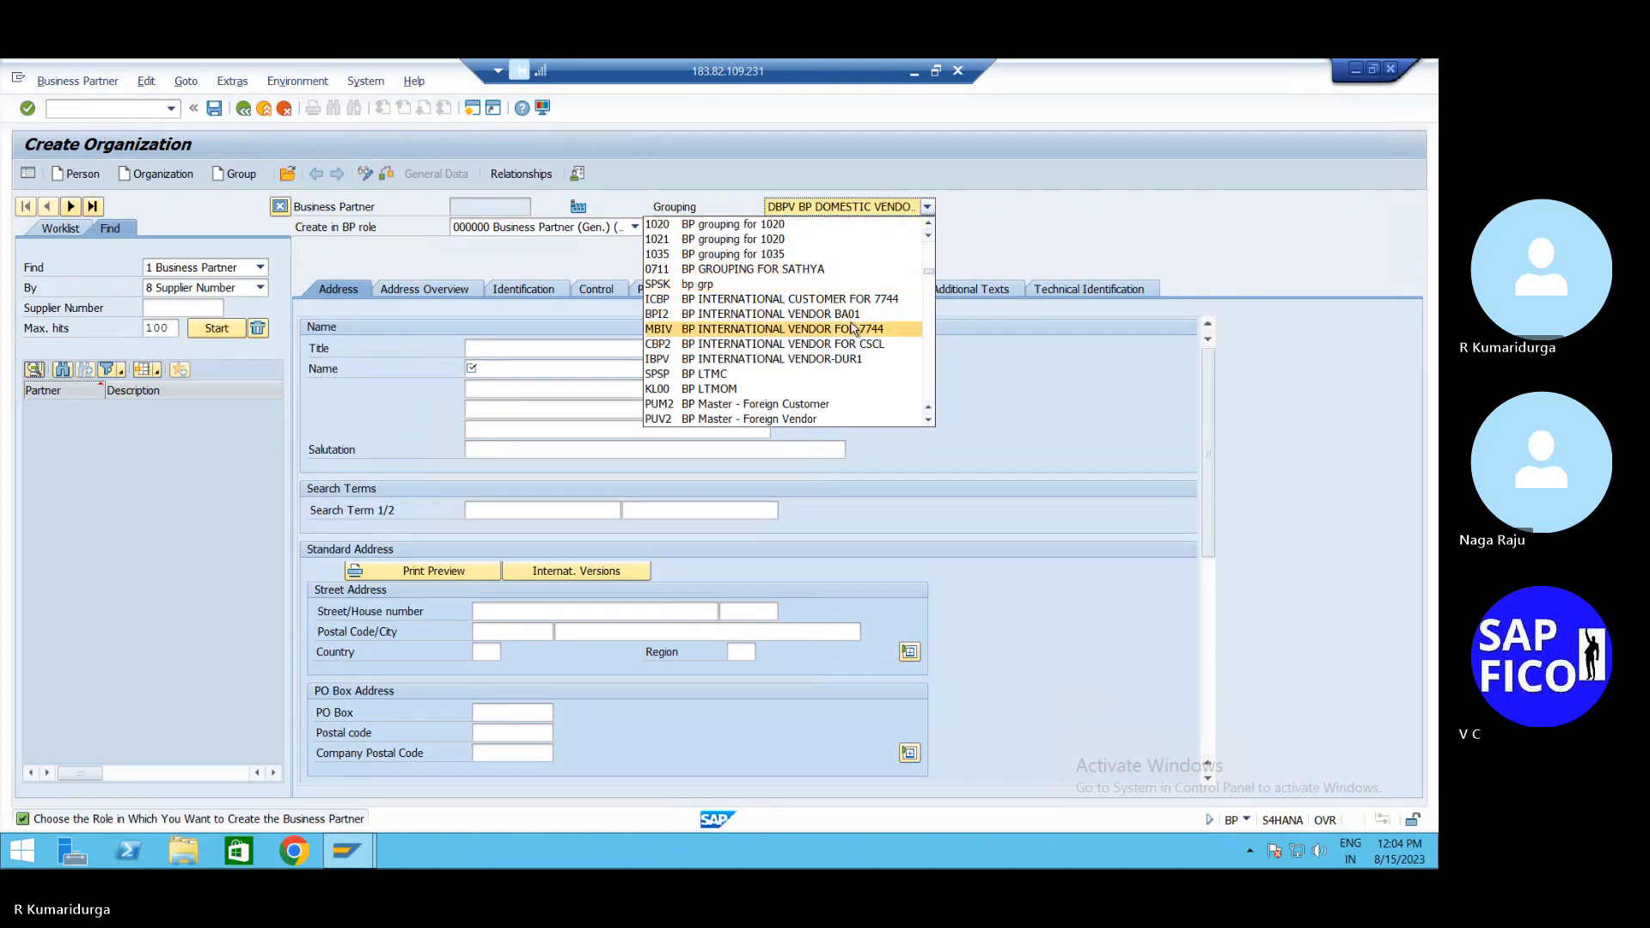
scroll(853, 329, down, 5)
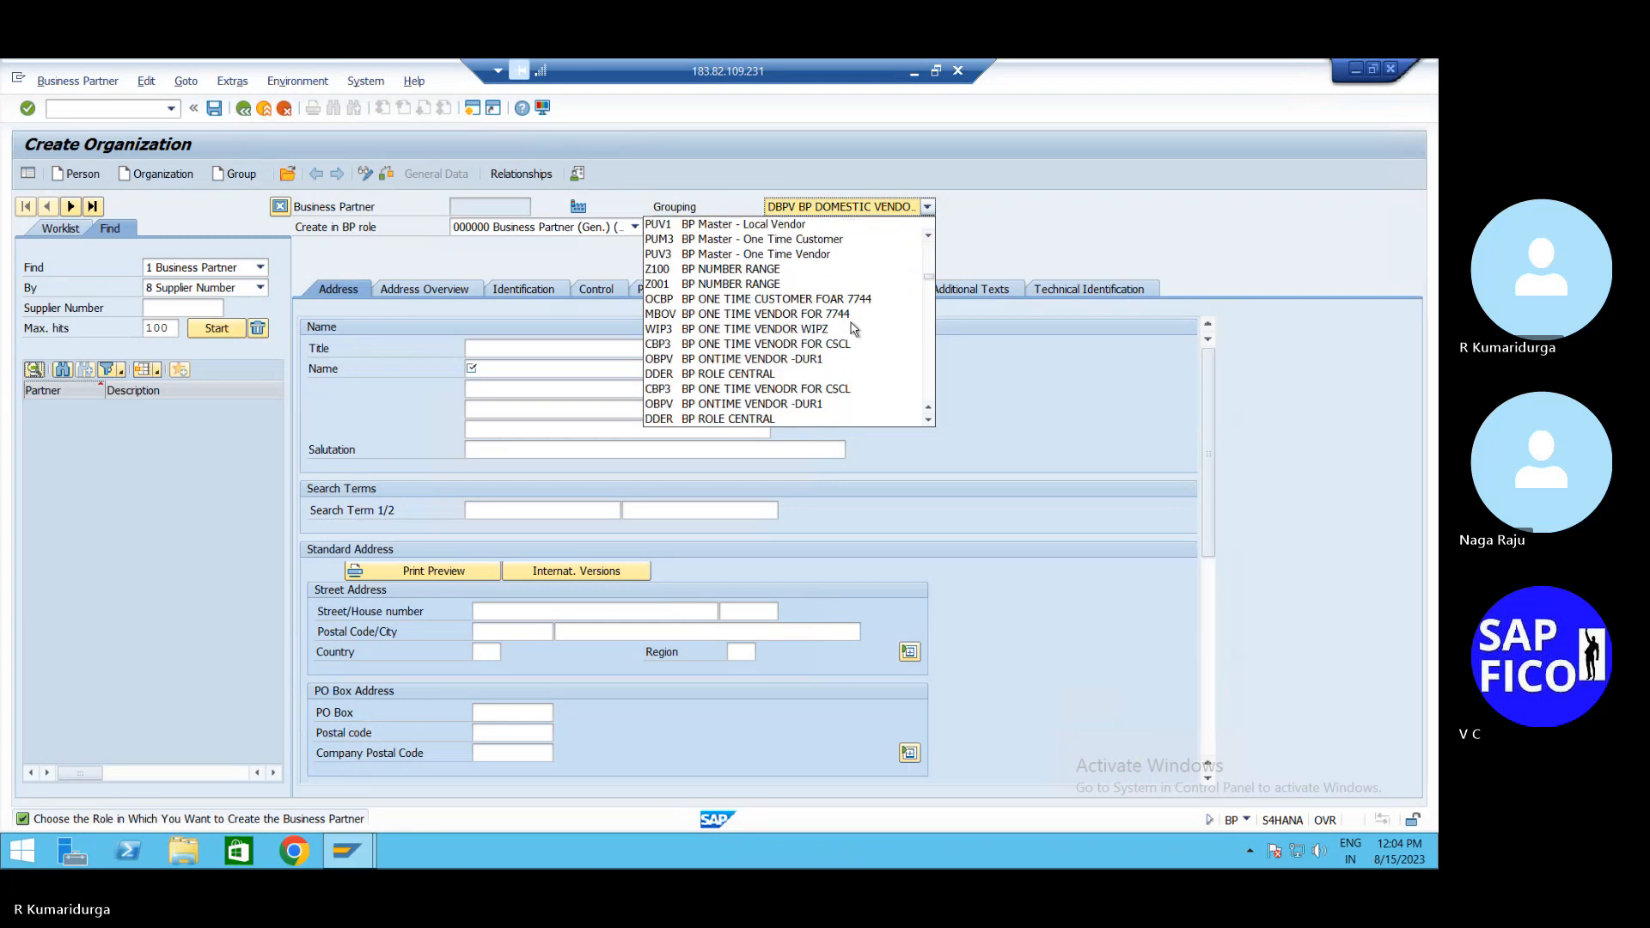
scroll(853, 329, down, 4)
scroll(888, 243, down, 2)
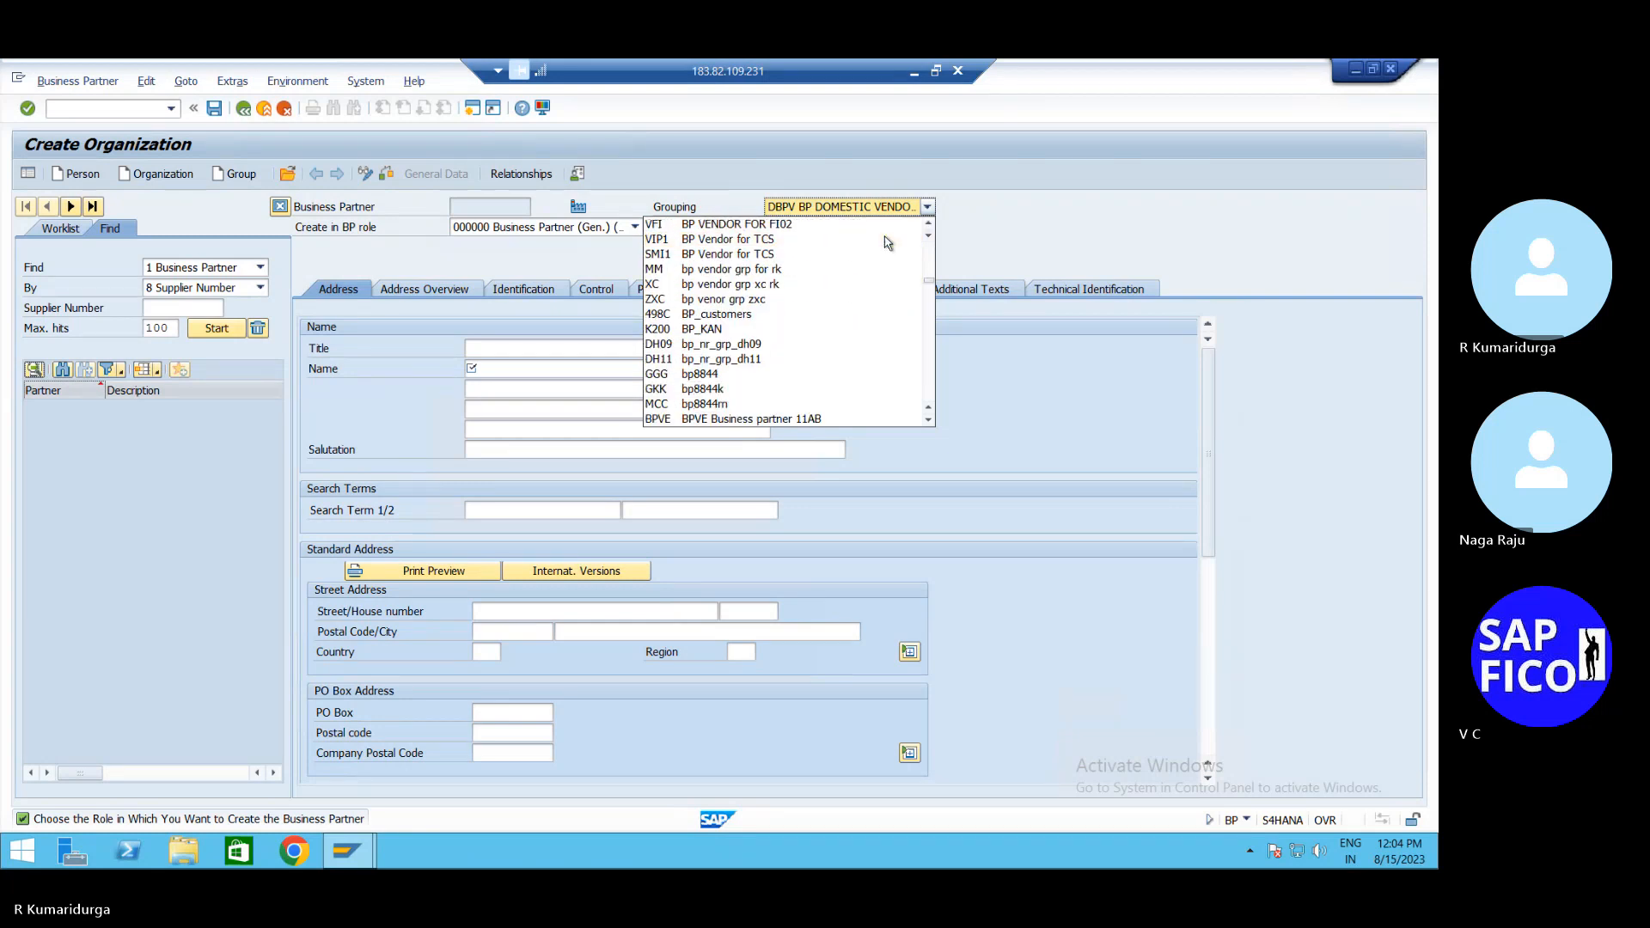
scroll(887, 243, down, 7)
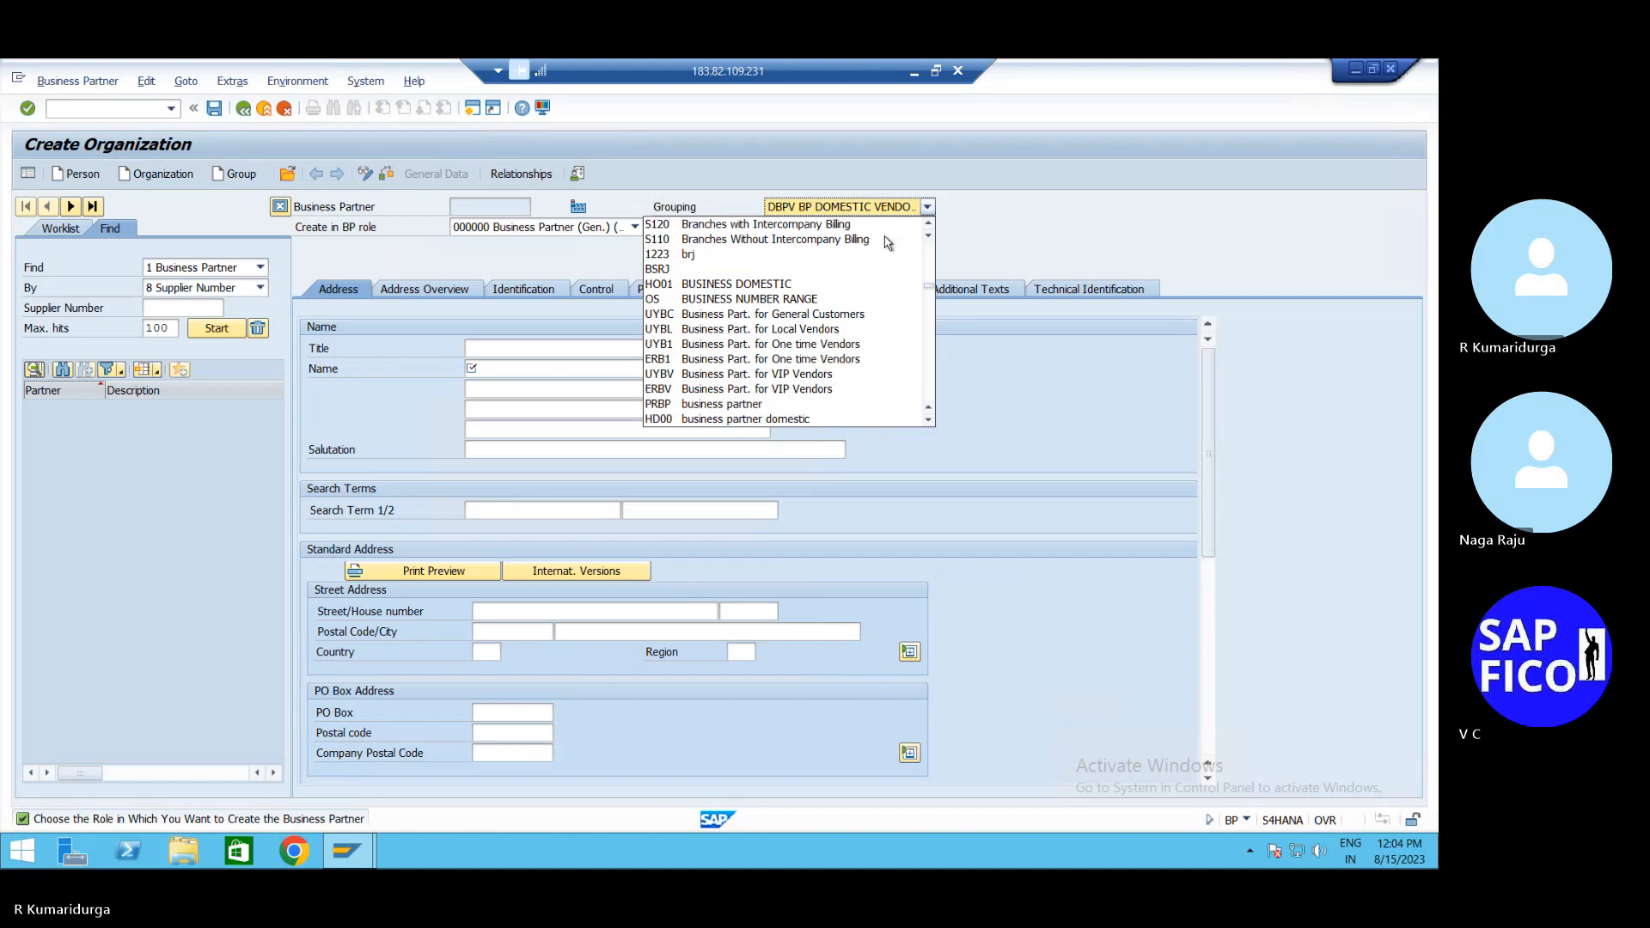
scroll(888, 244, down, 5)
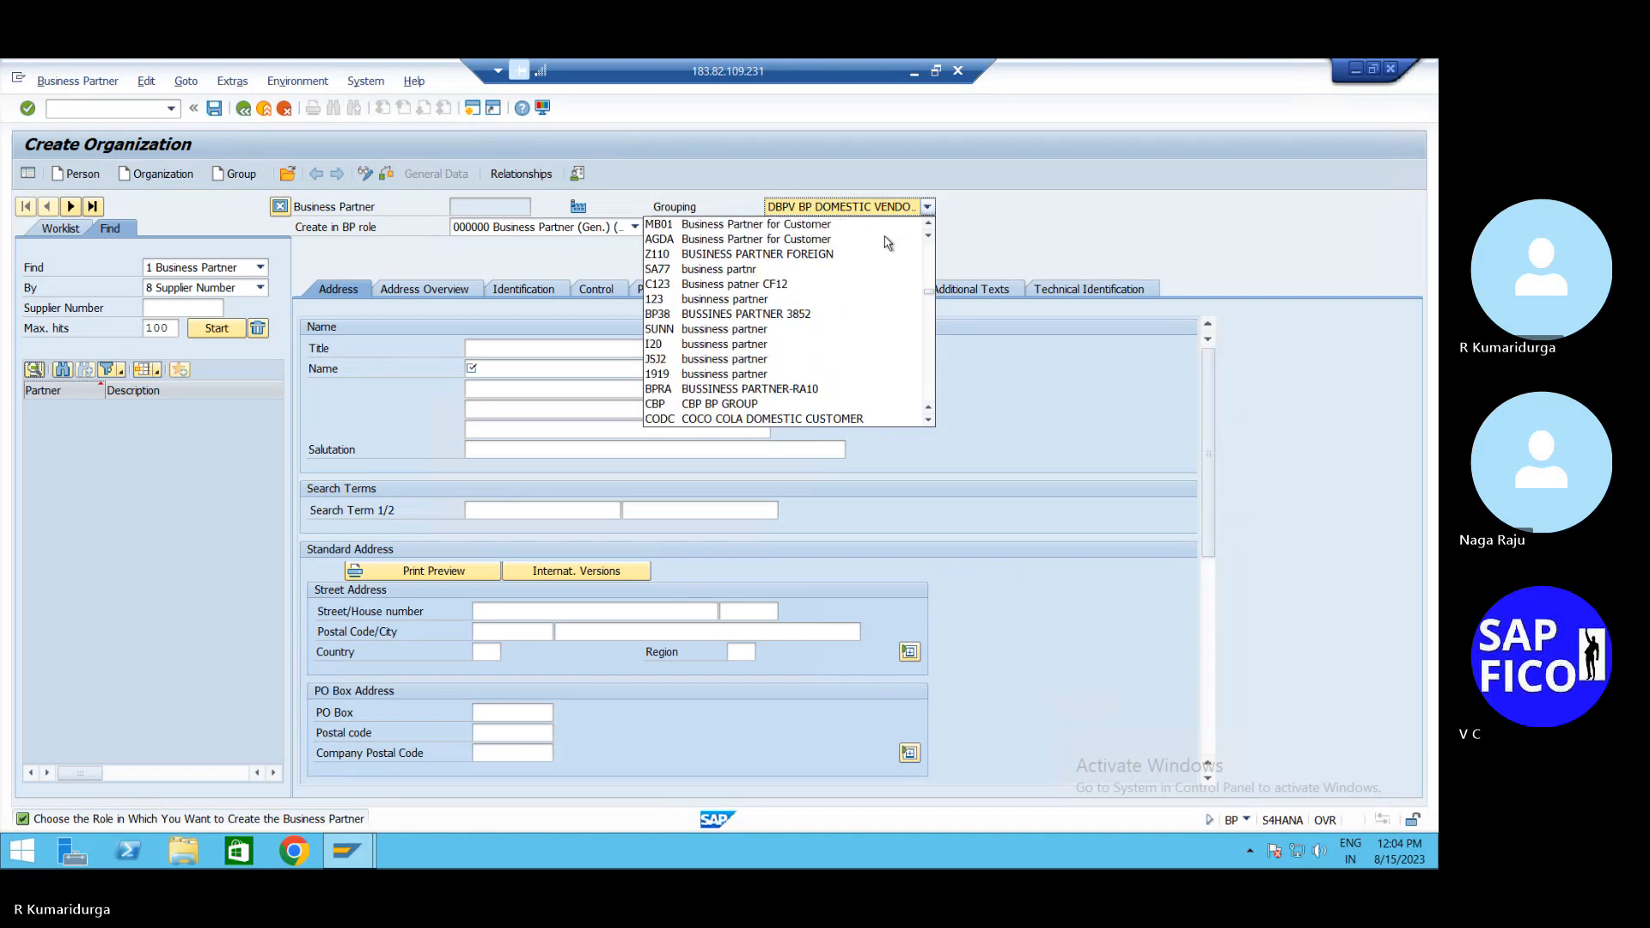
scroll(887, 243, down, 4)
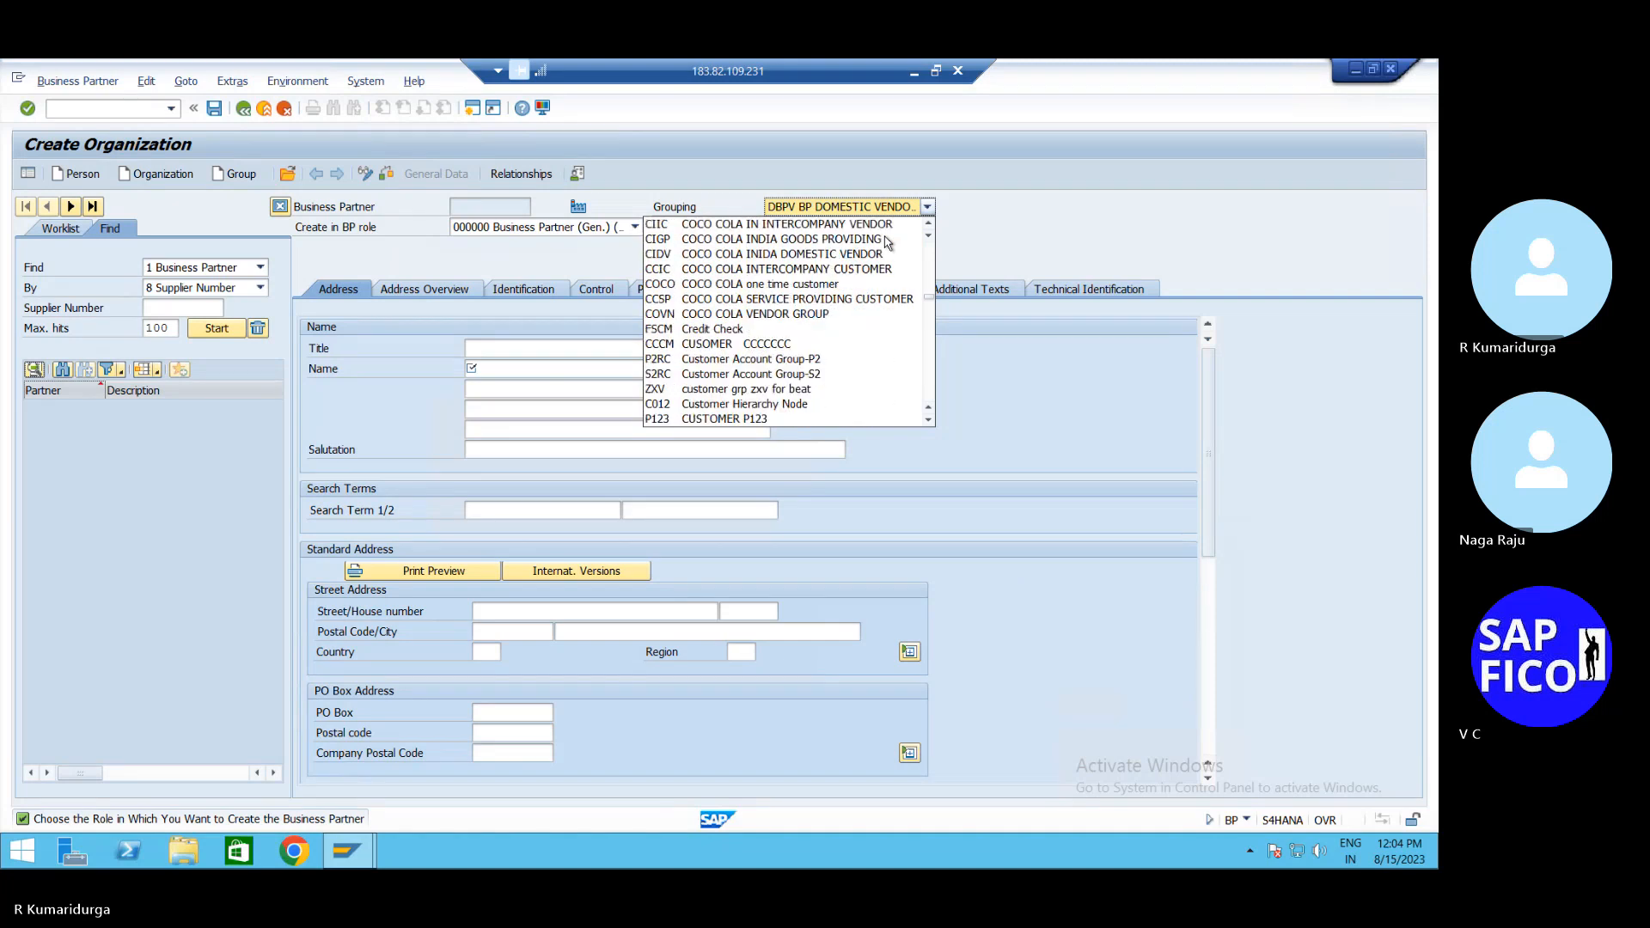
scroll(888, 243, down, 3)
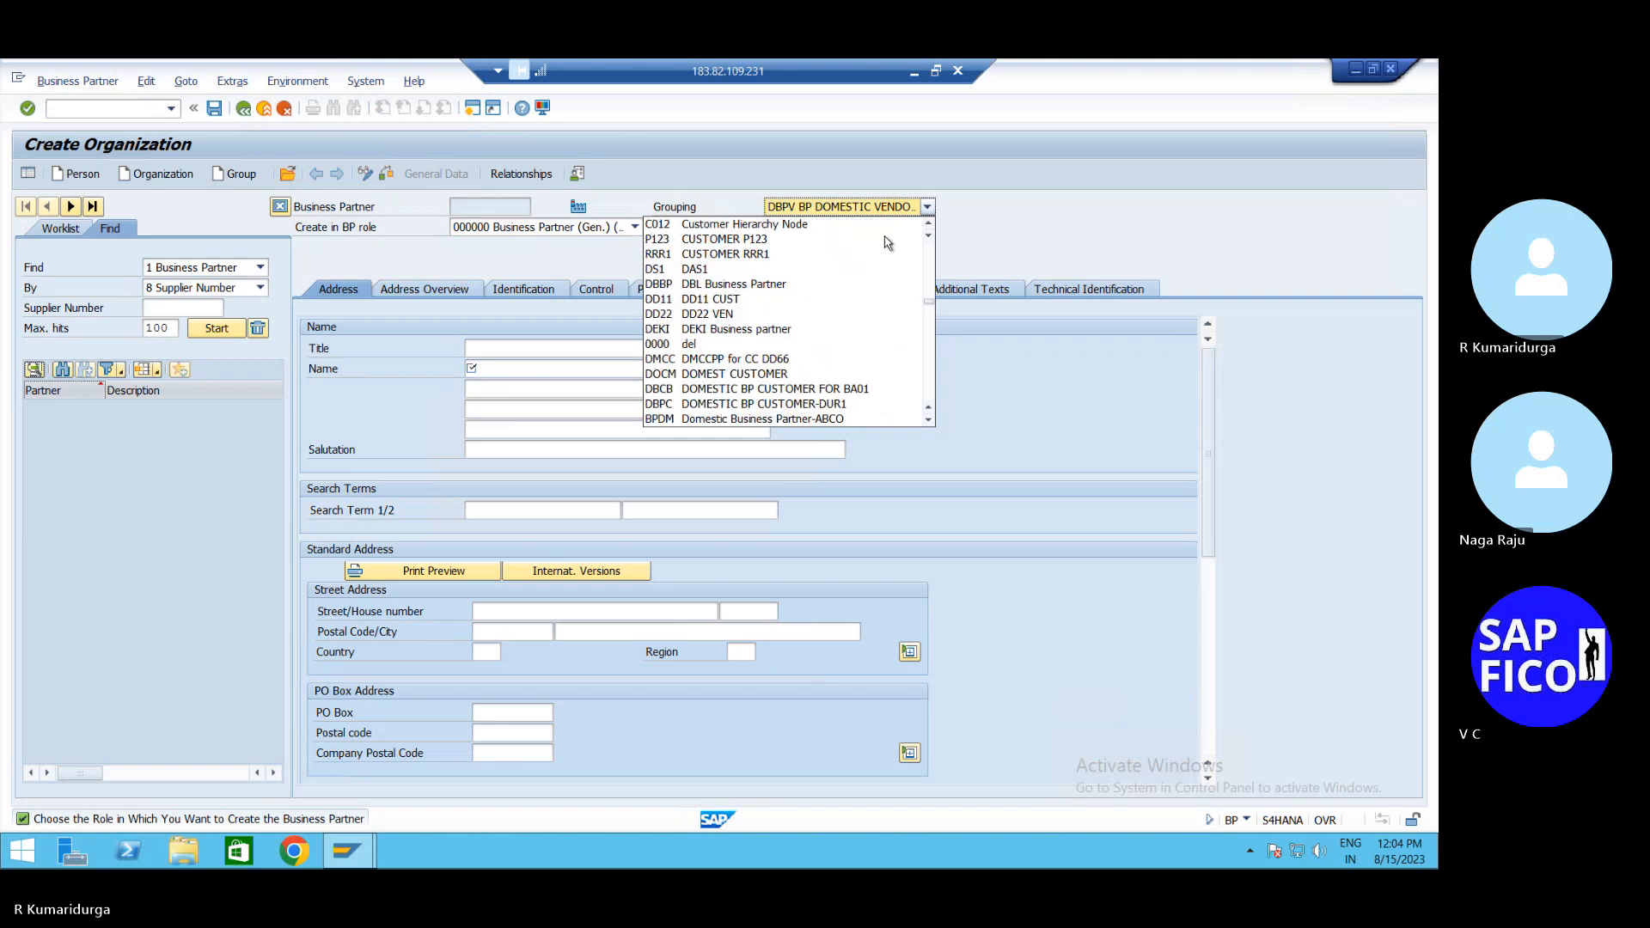
click(761, 405)
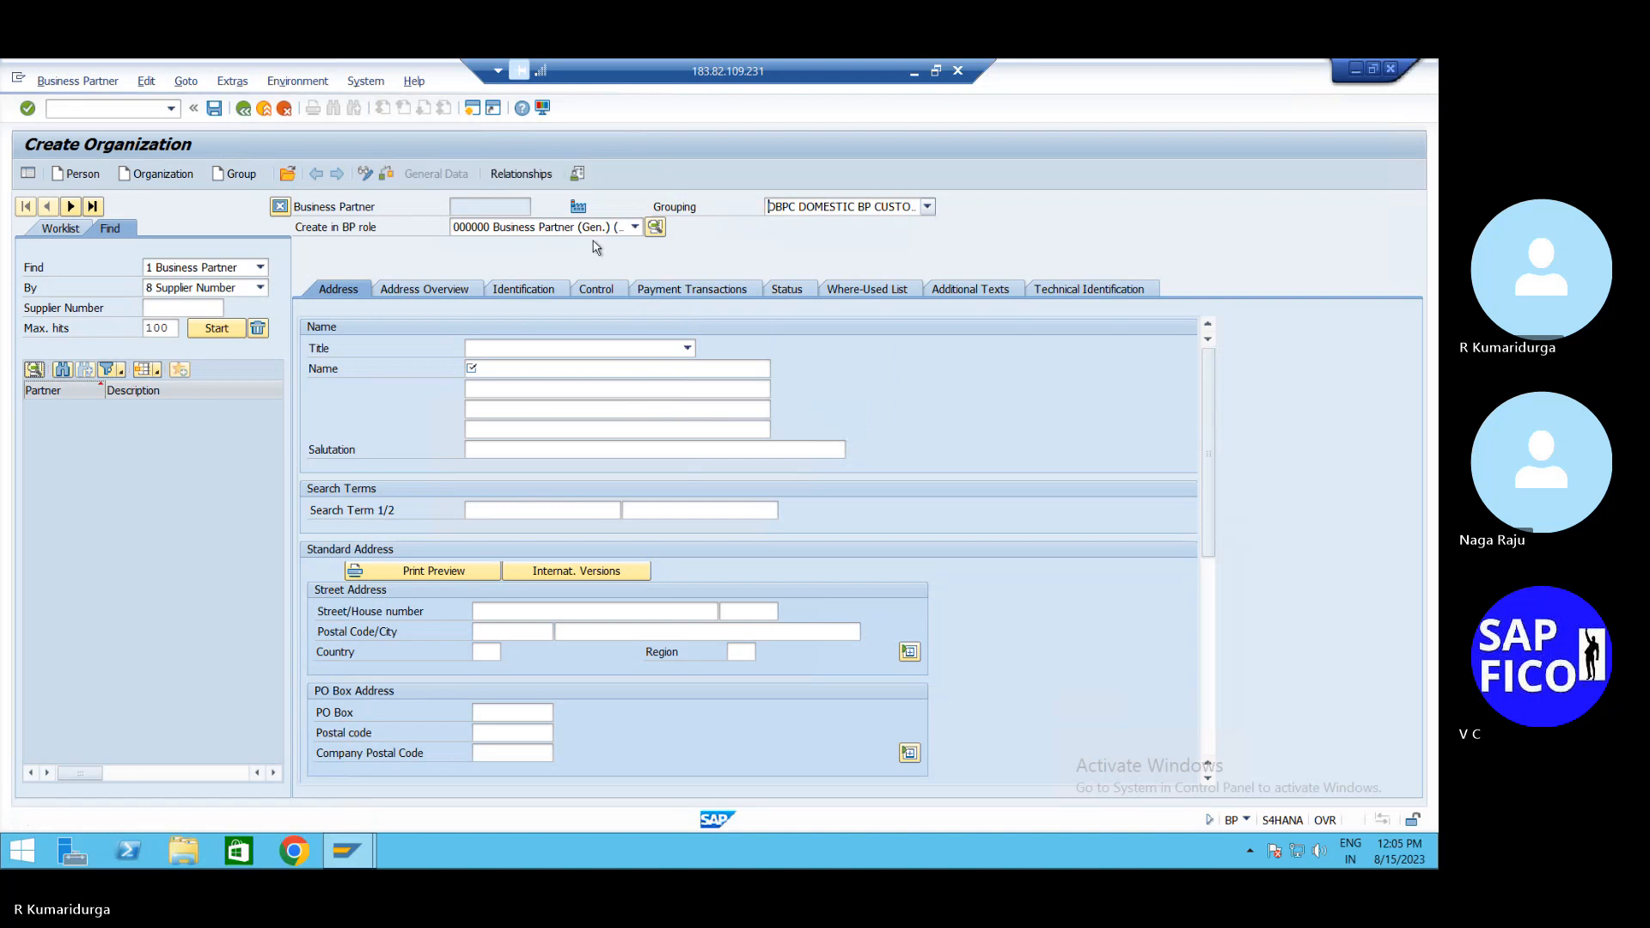
Switch the new organization's role to FLCU00 FI Customer and confirm creating it in that role
click(621, 231)
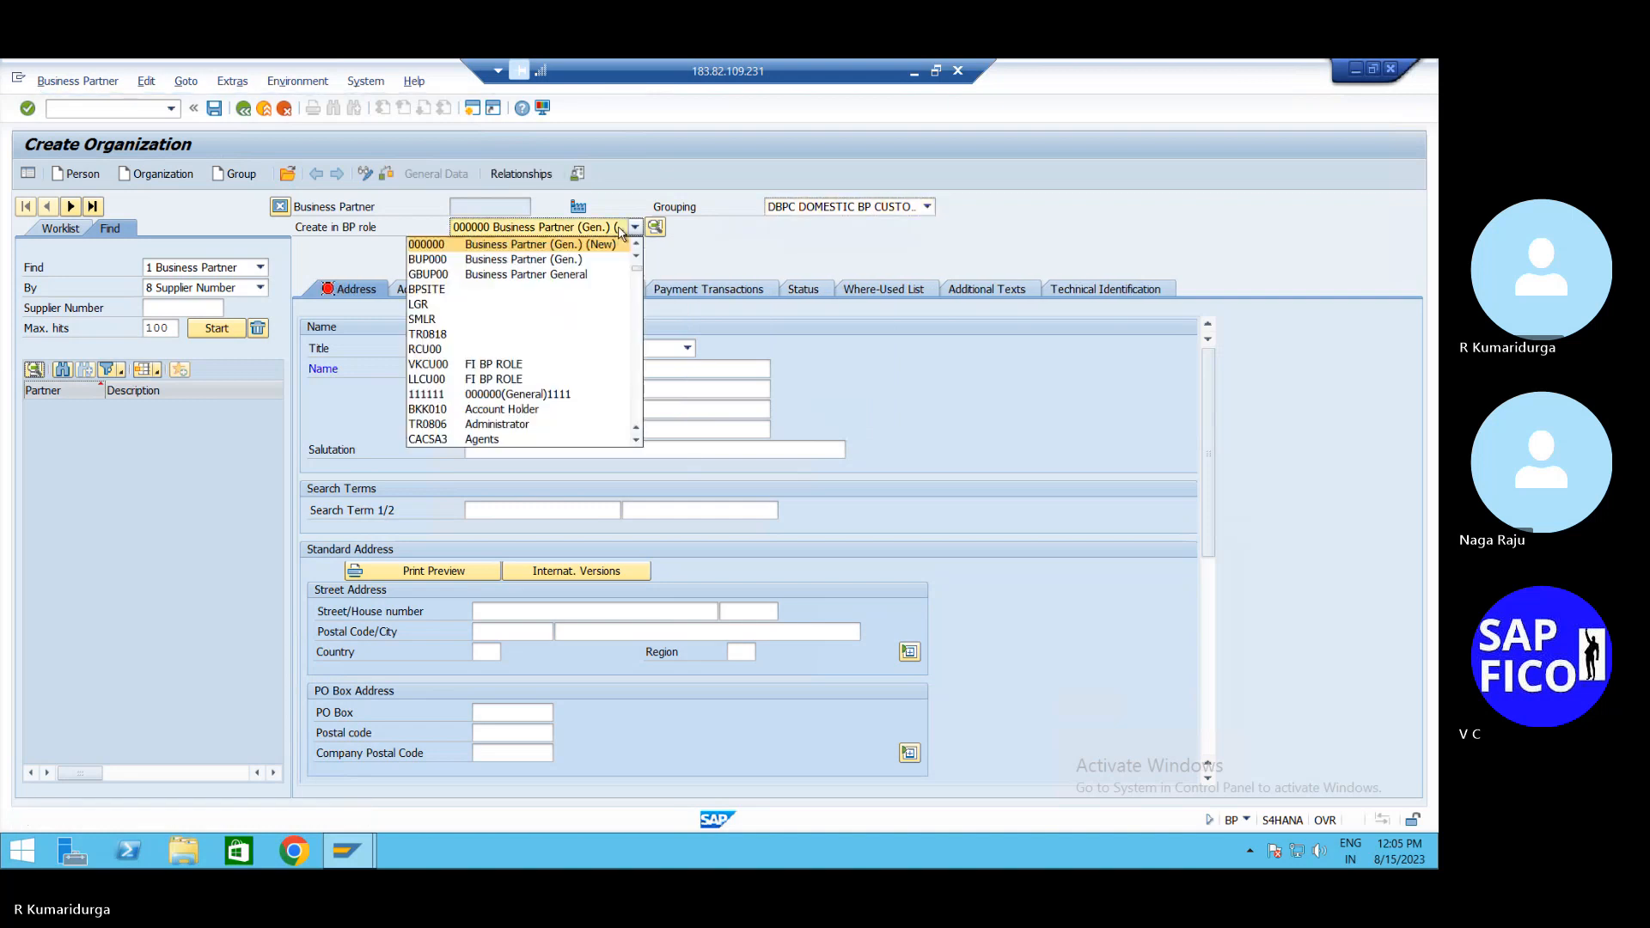
scroll(619, 232, up, 2)
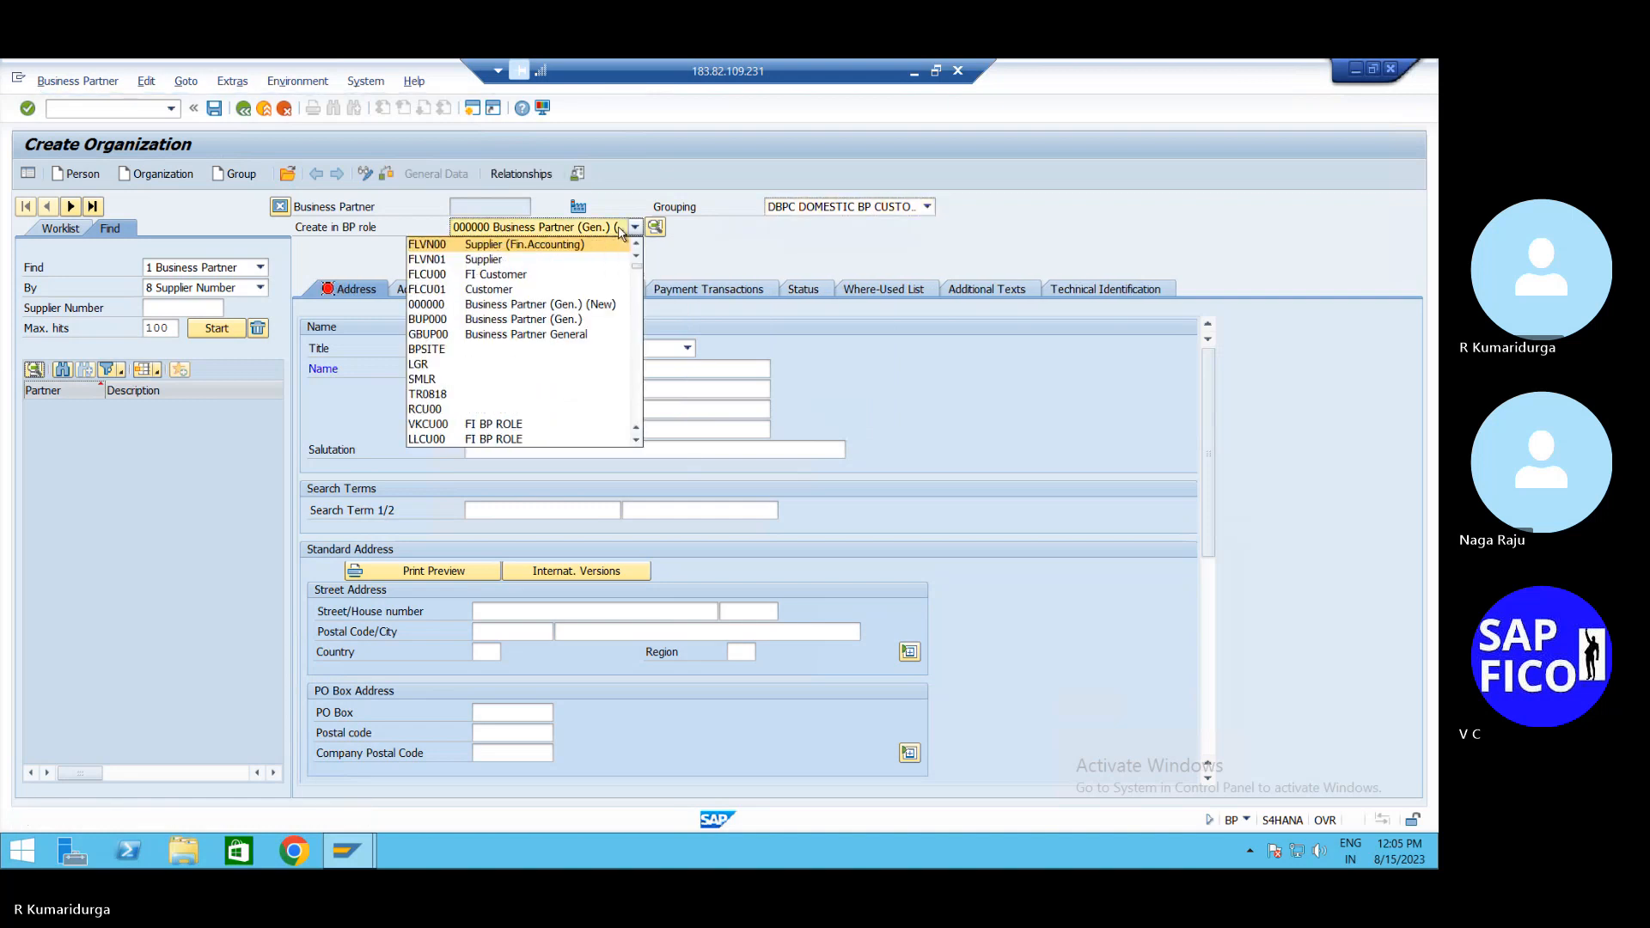
key(Down)
key(Down)
key(Return)
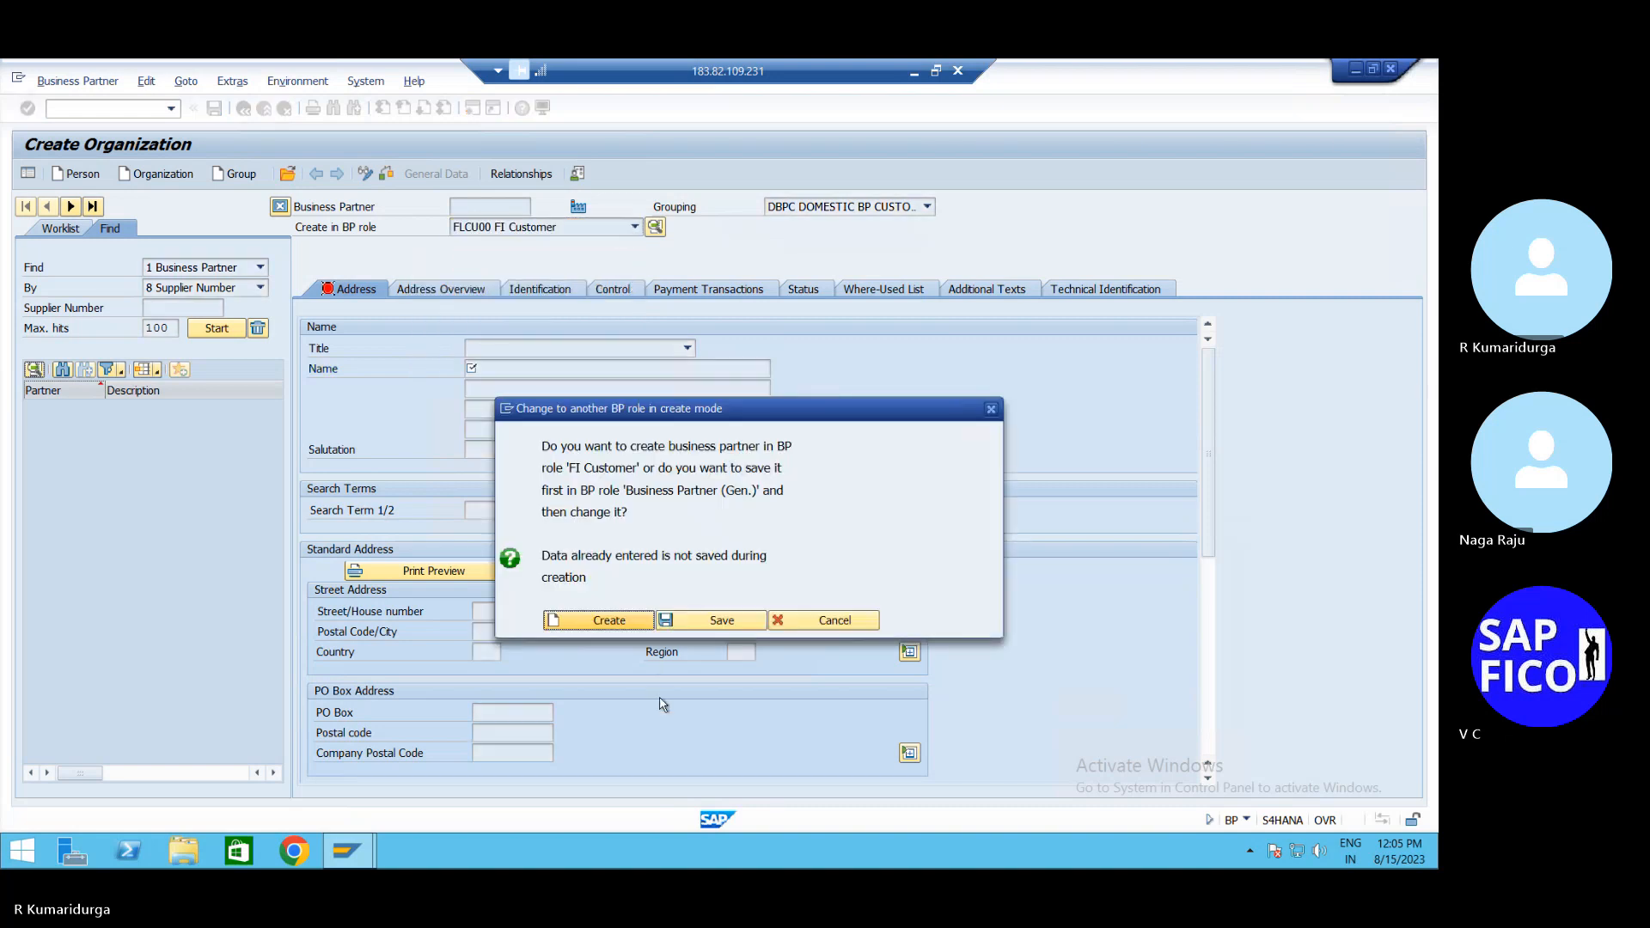
click(628, 628)
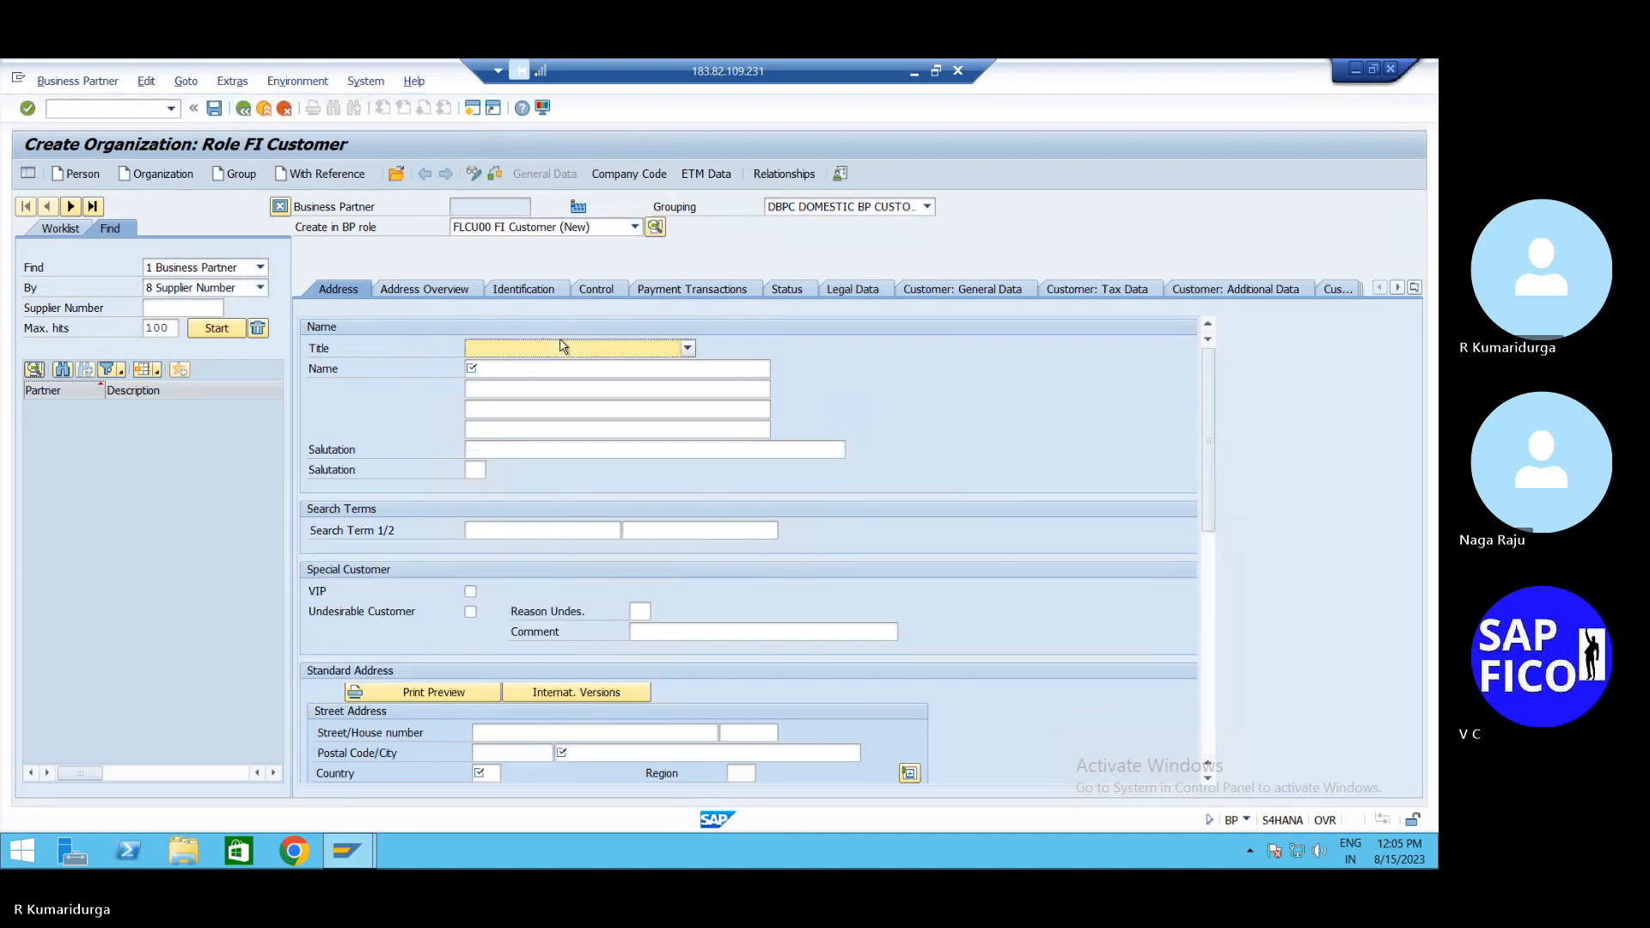
Set title Company, name SOFTEK PVT LTD and search term SOFTEK
key(Down)
key(Tab)
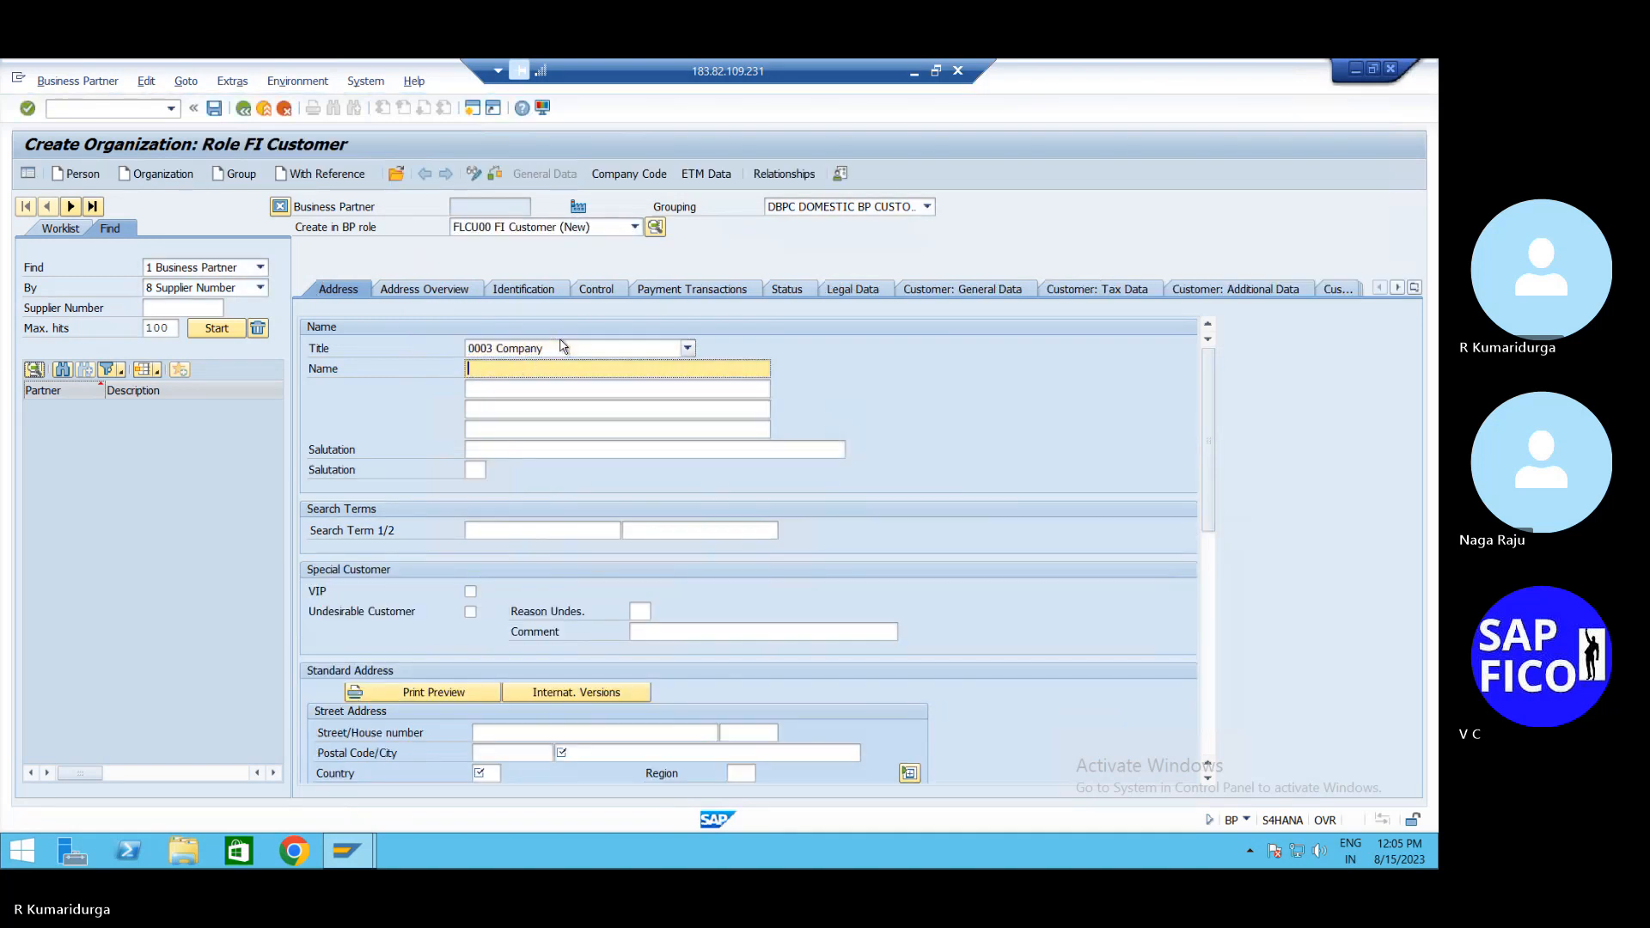
text(SO)
text(FTEK PVT LTD)
click(556, 529)
text(SOF)
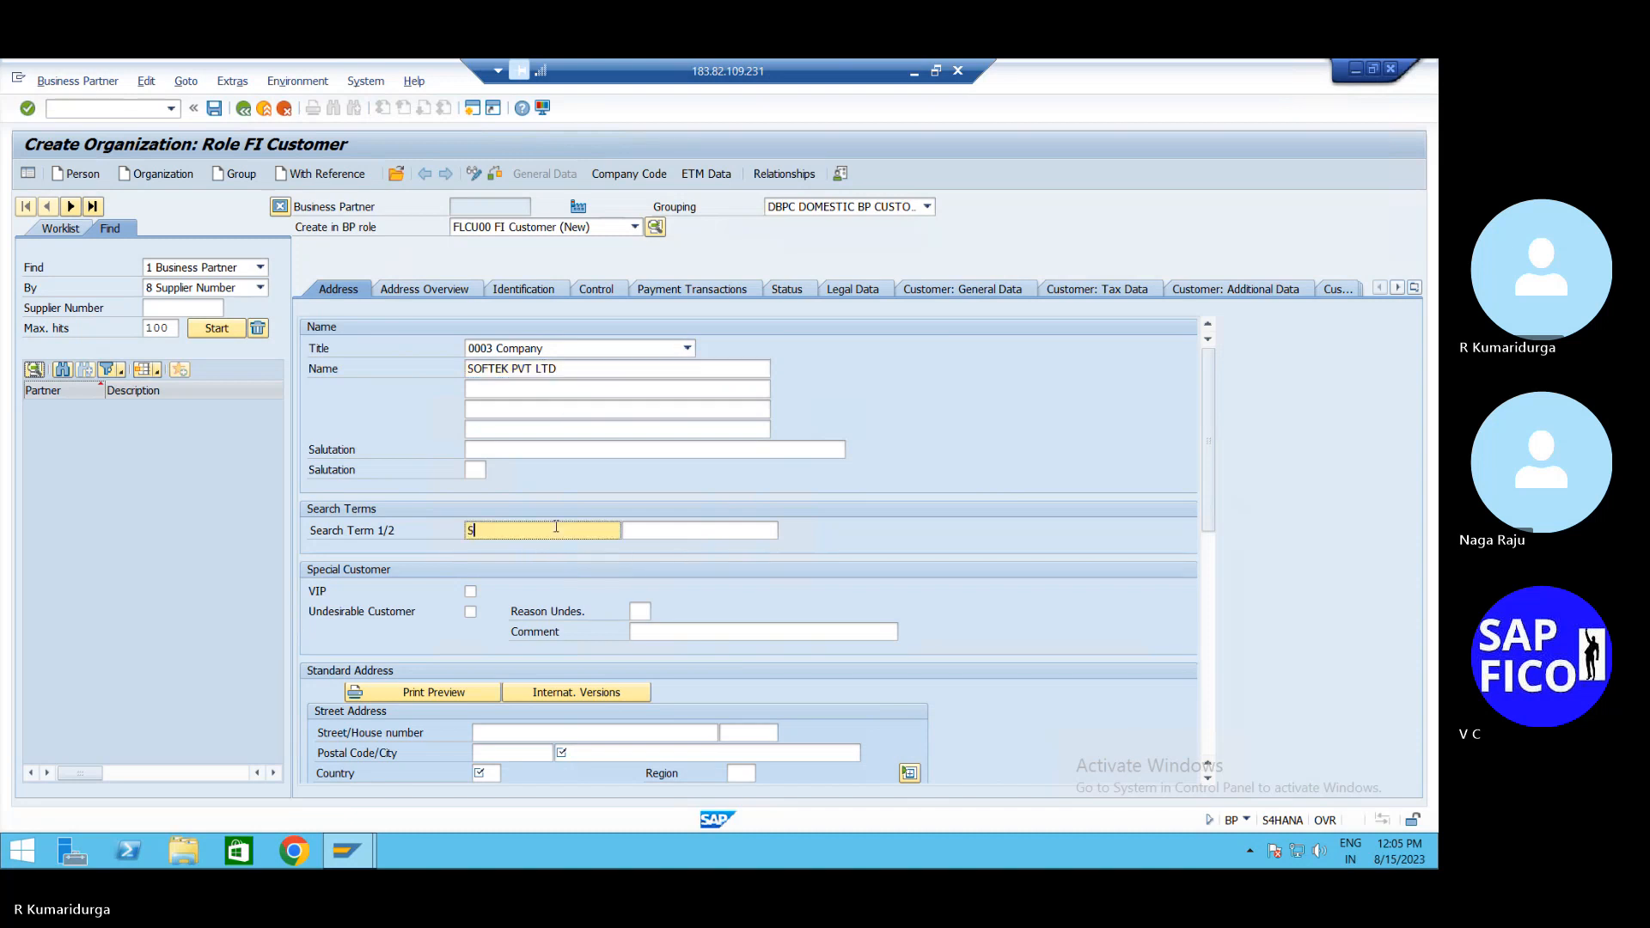
text(TEK)
click(514, 731)
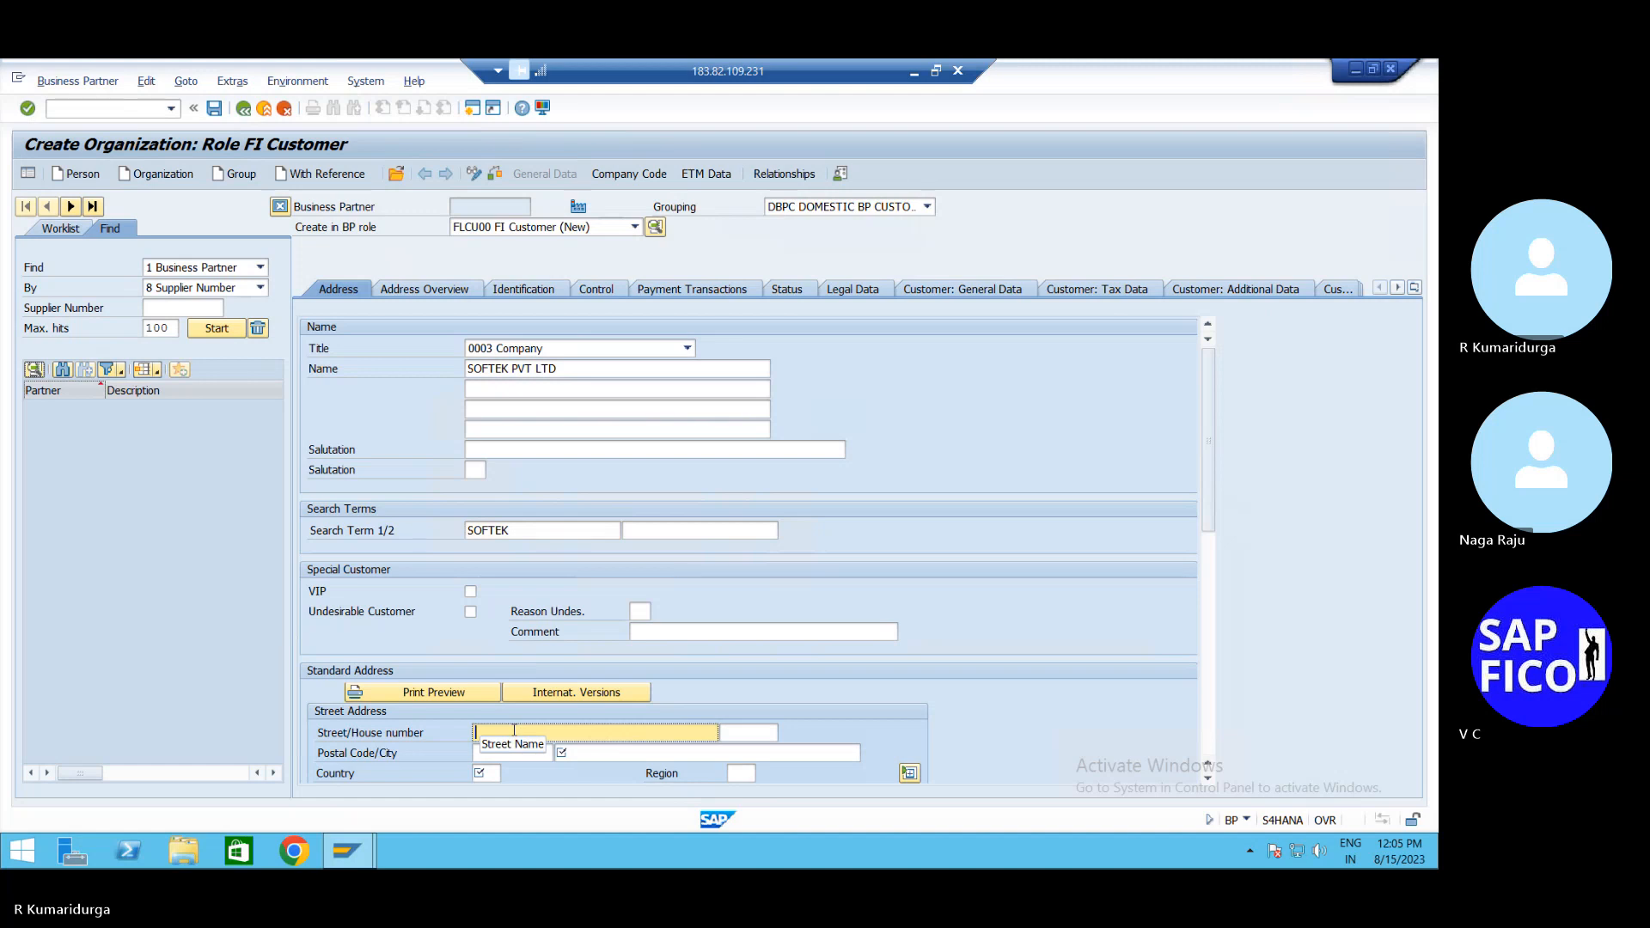
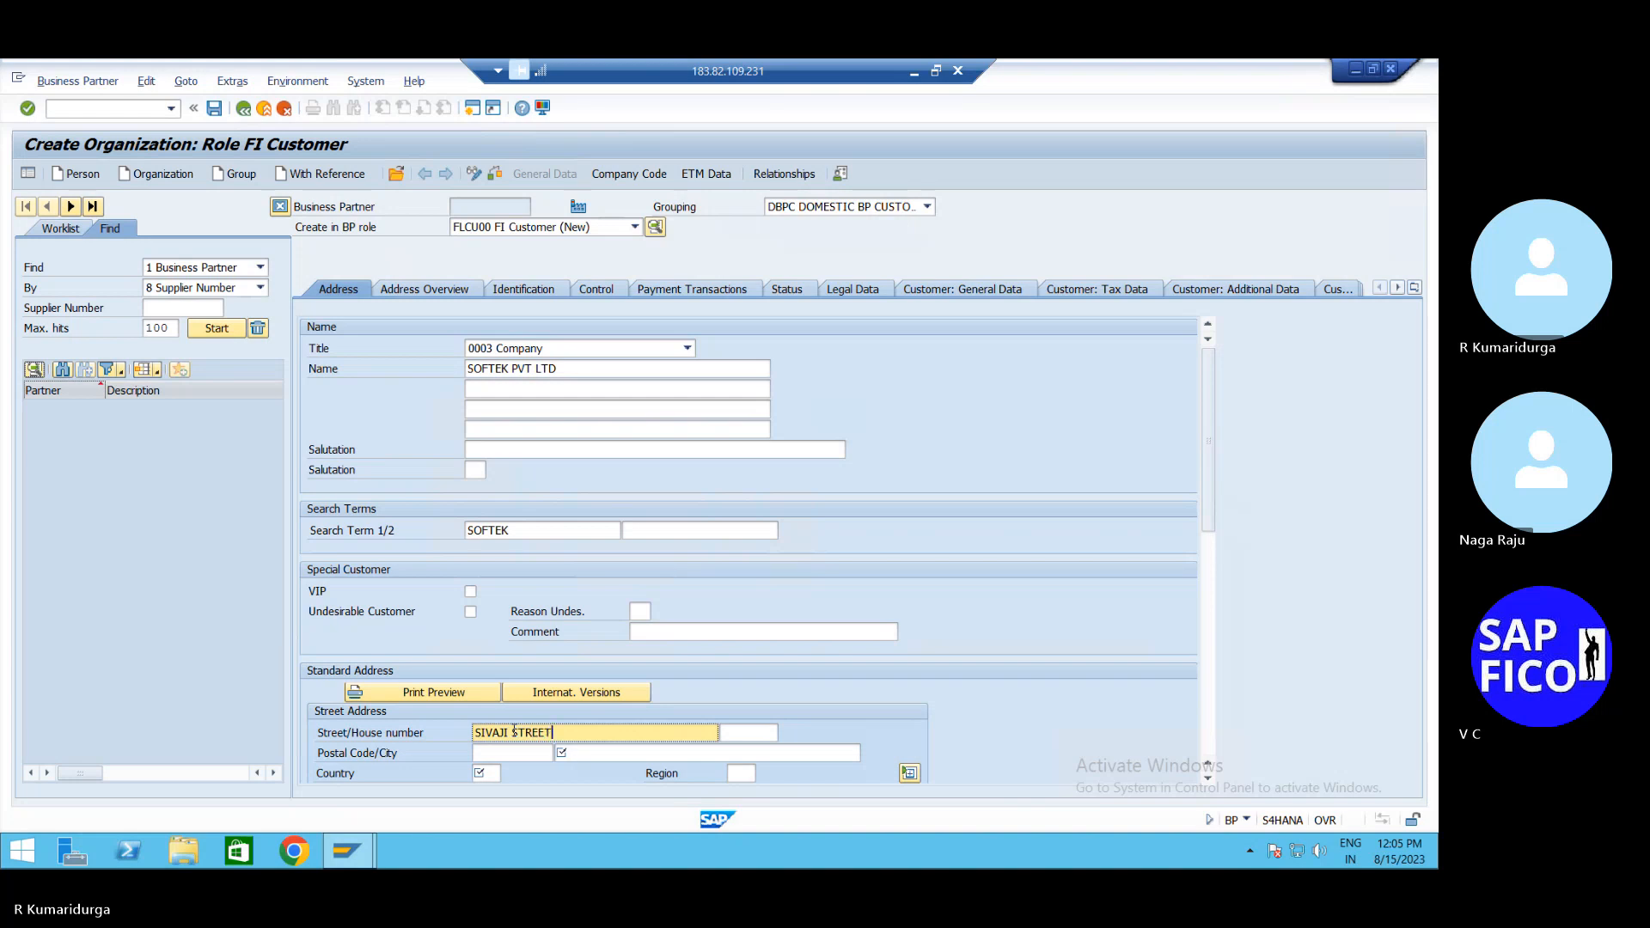
key(Tab)
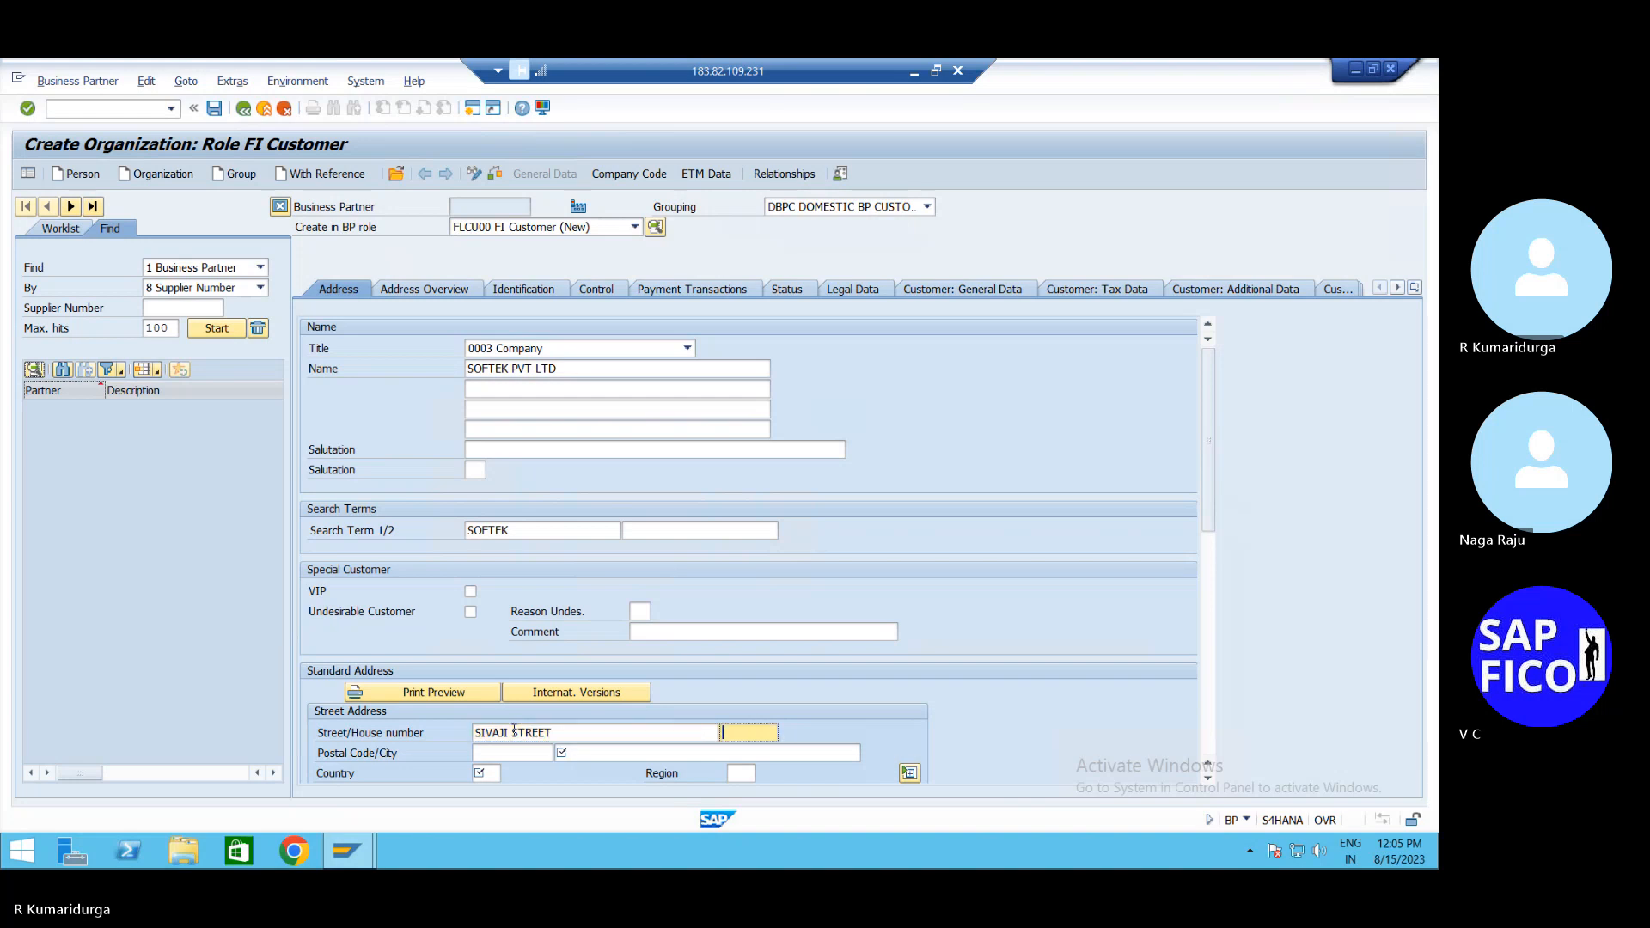
key(Tab)
text(5000)
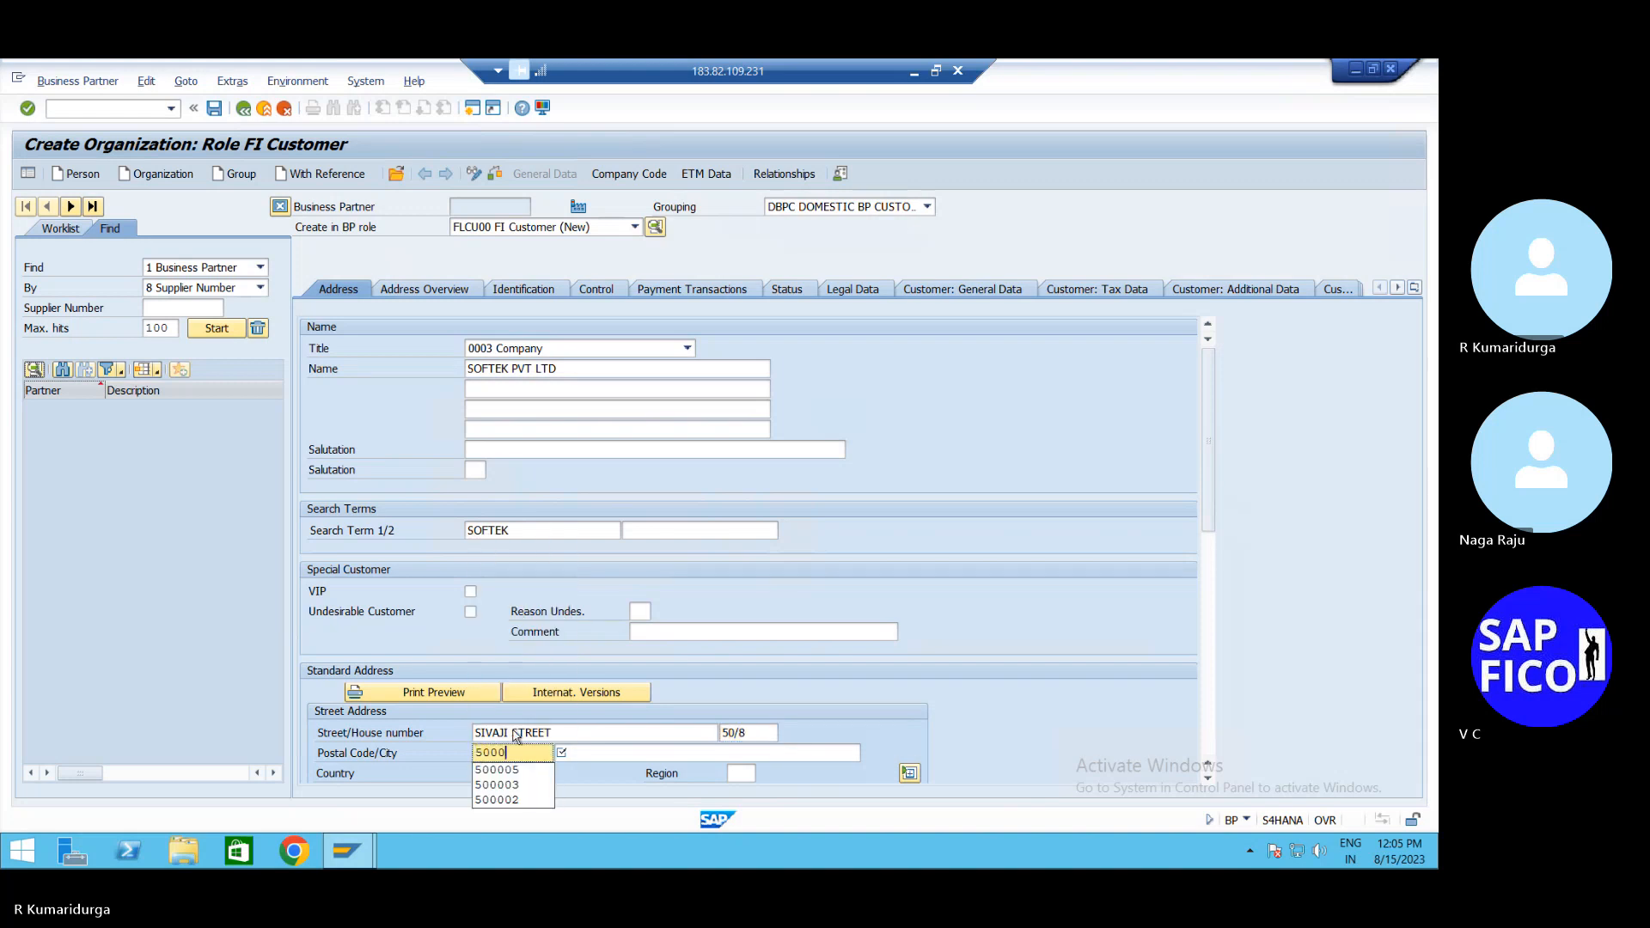
text(06)
key(Tab)
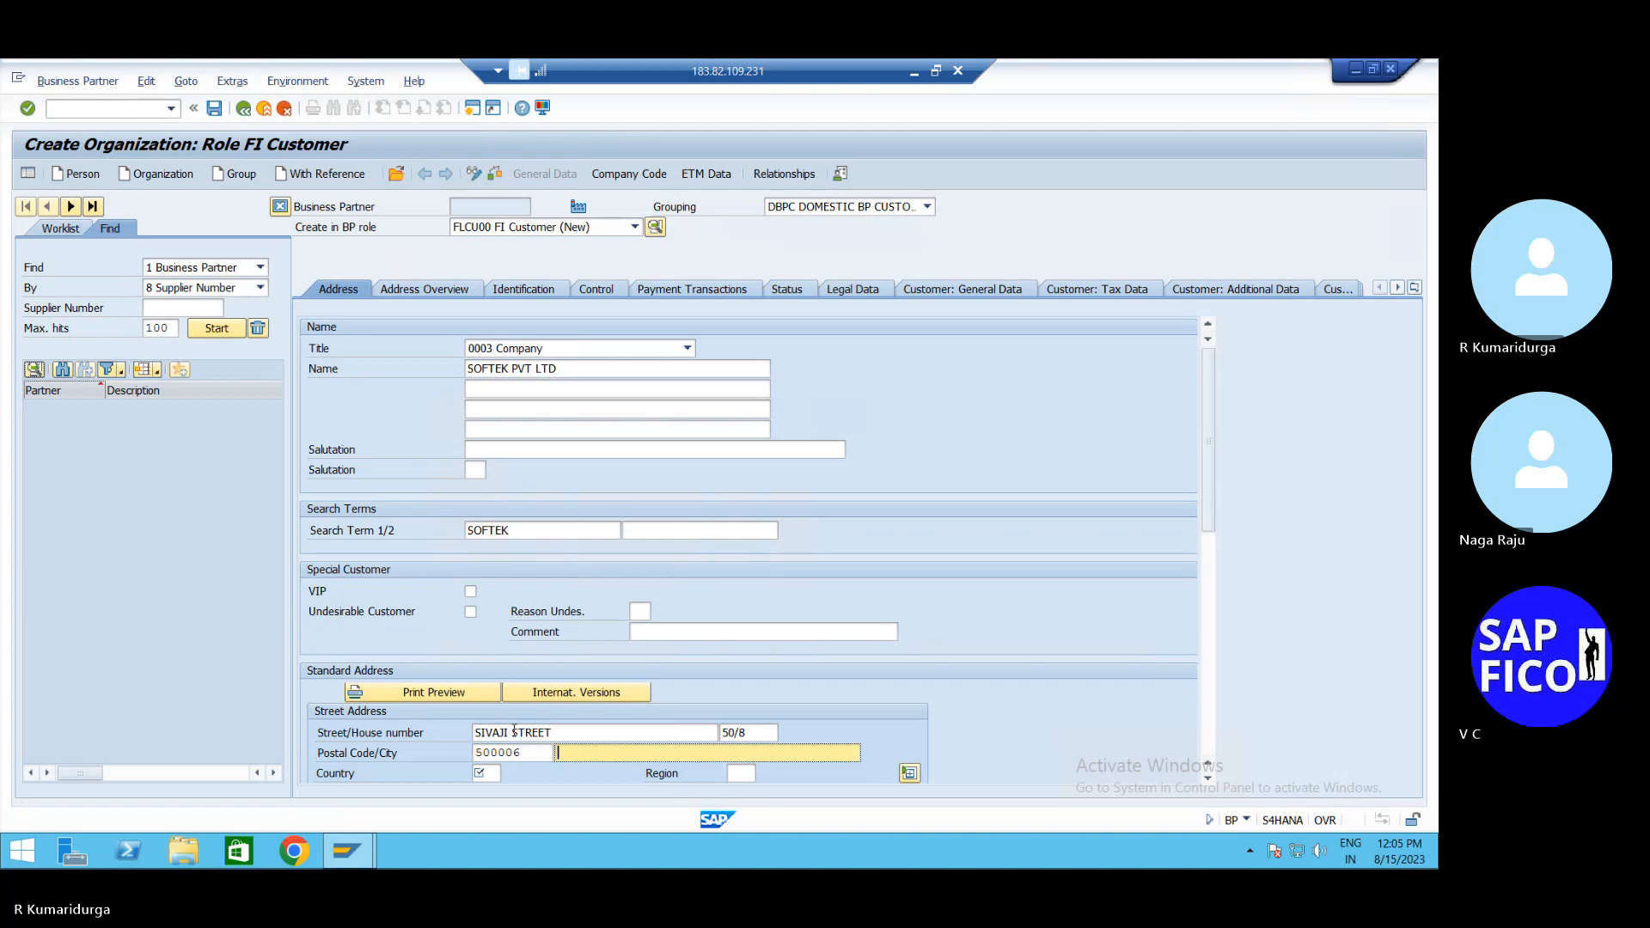
text(TIR)
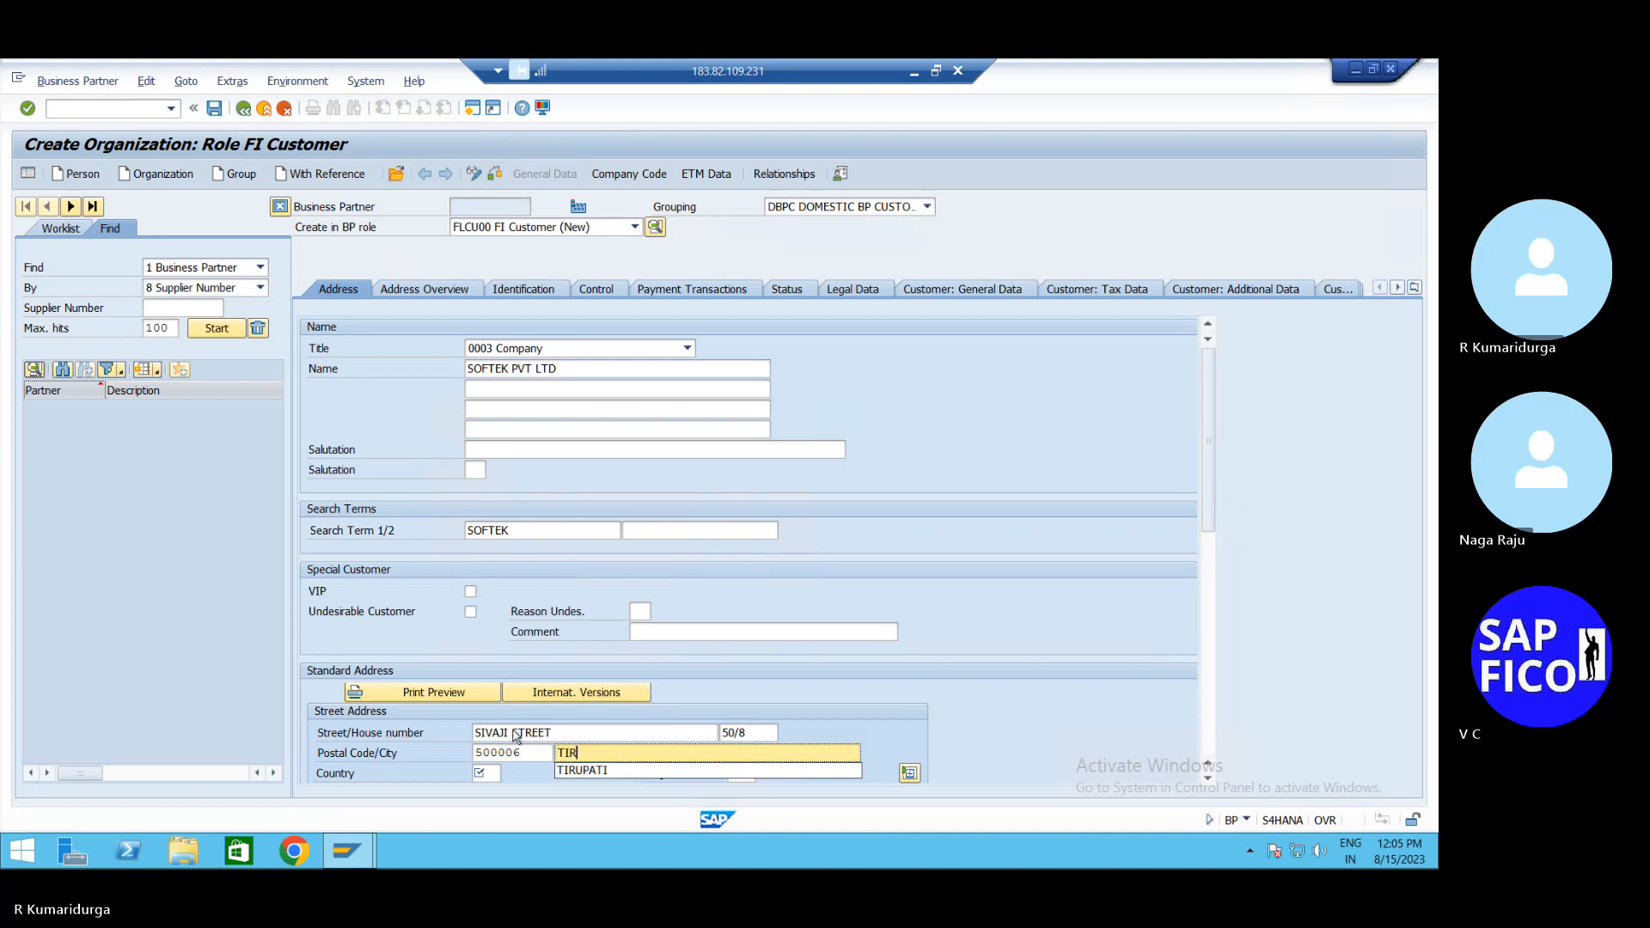
text(UPATI)
click(491, 773)
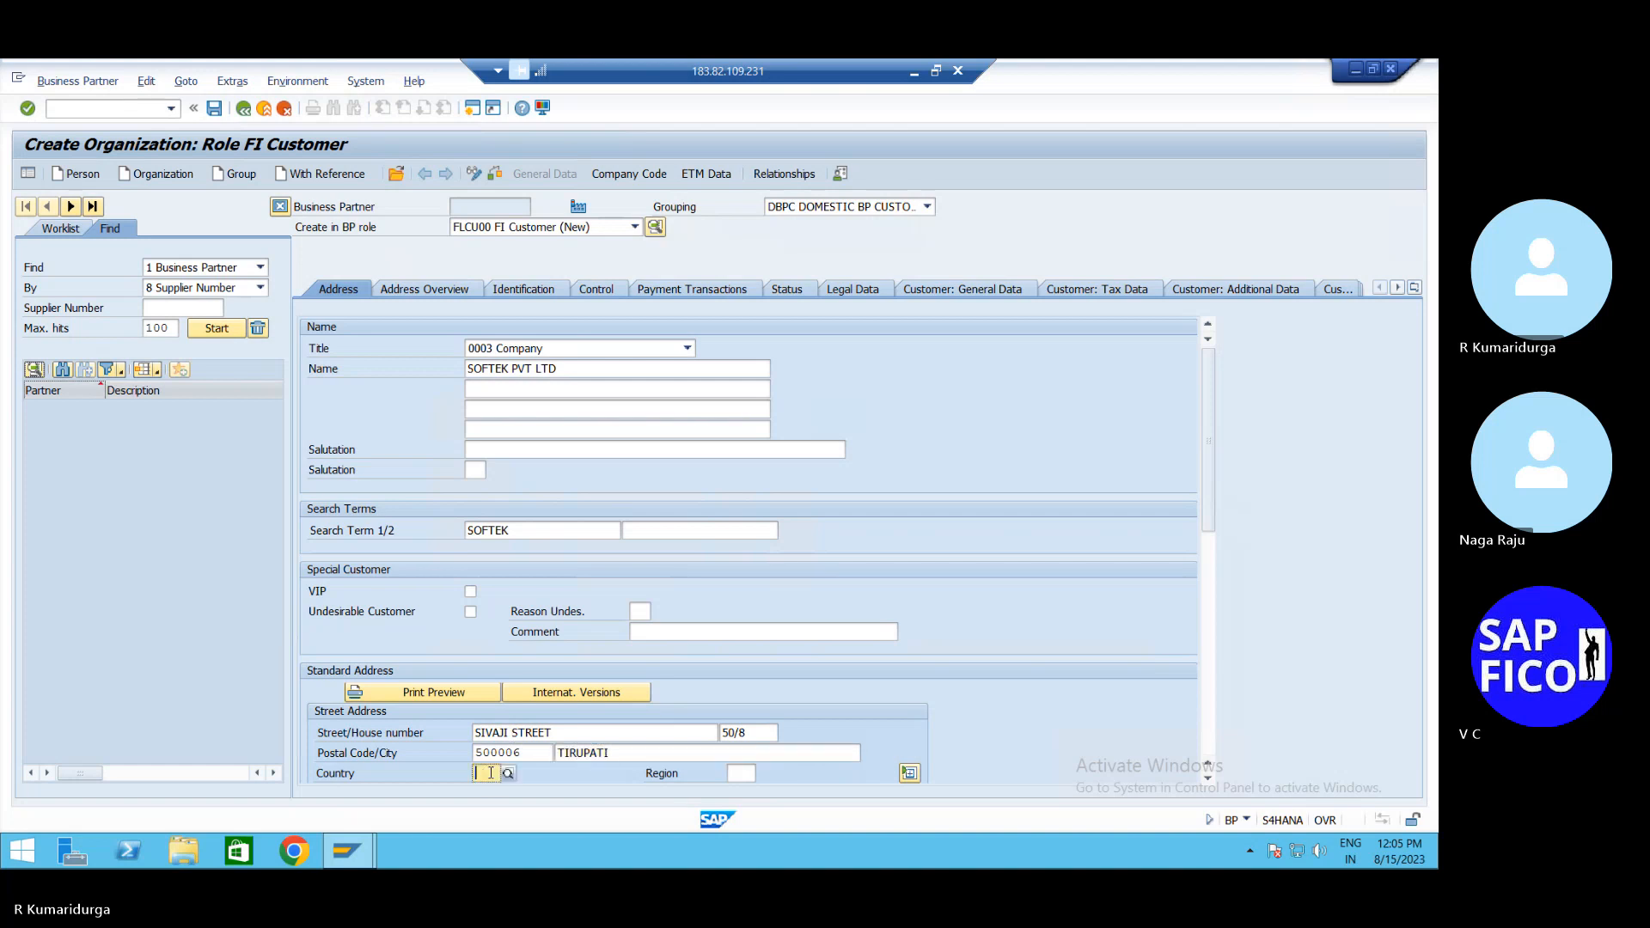
text(IN)
key(Tab)
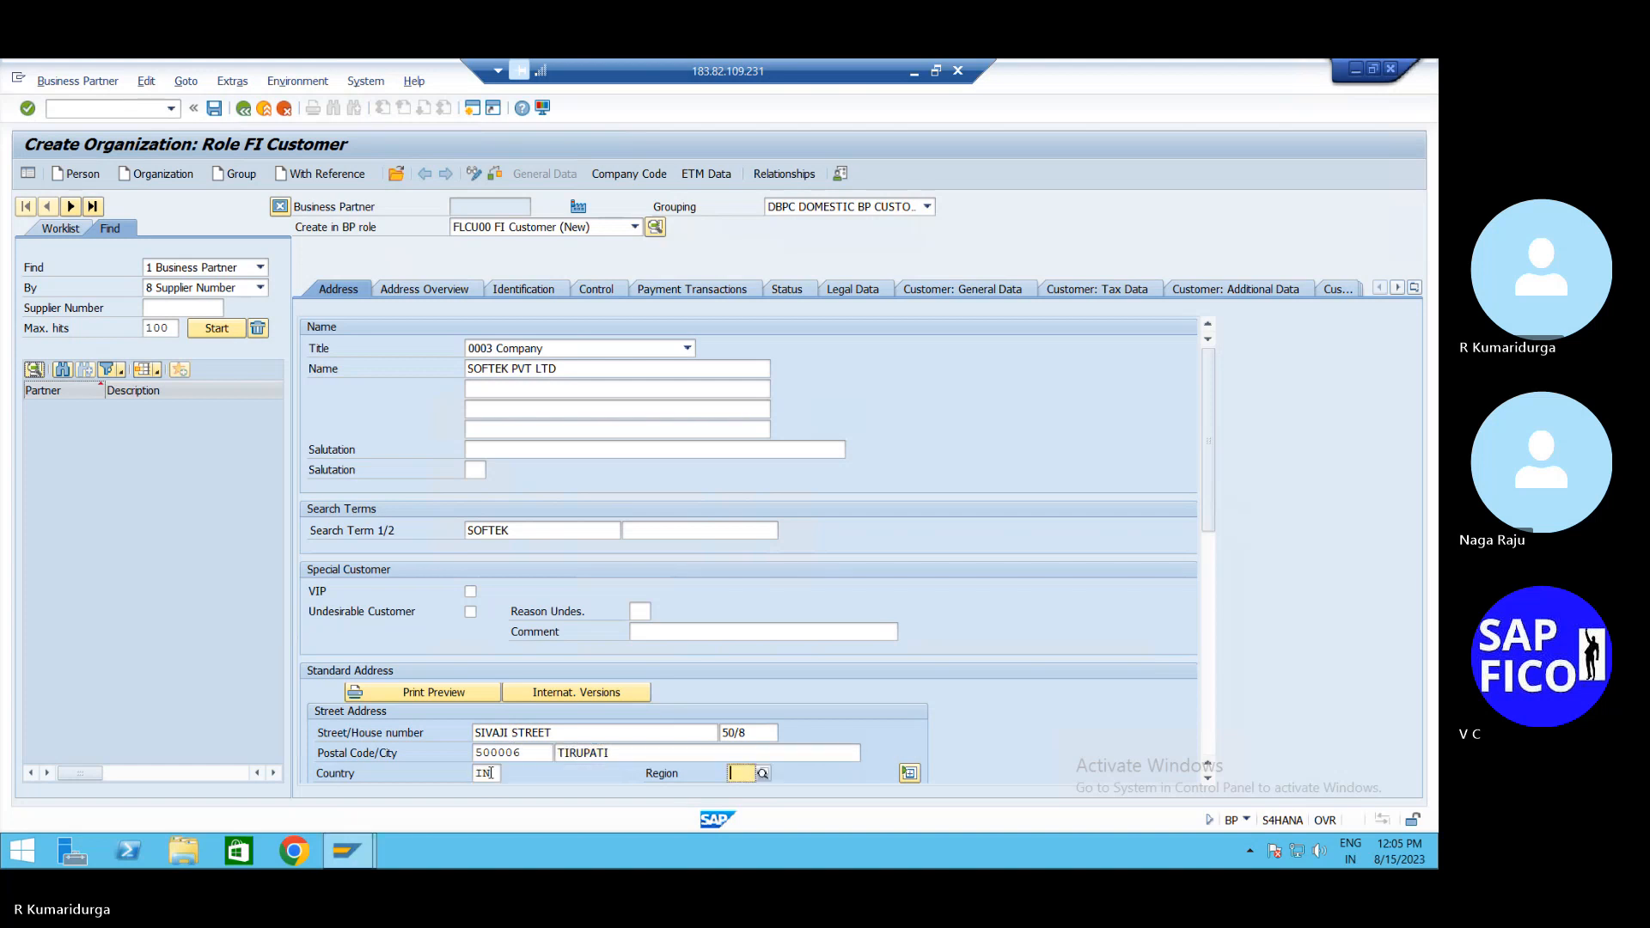
text(01)
key(Return)
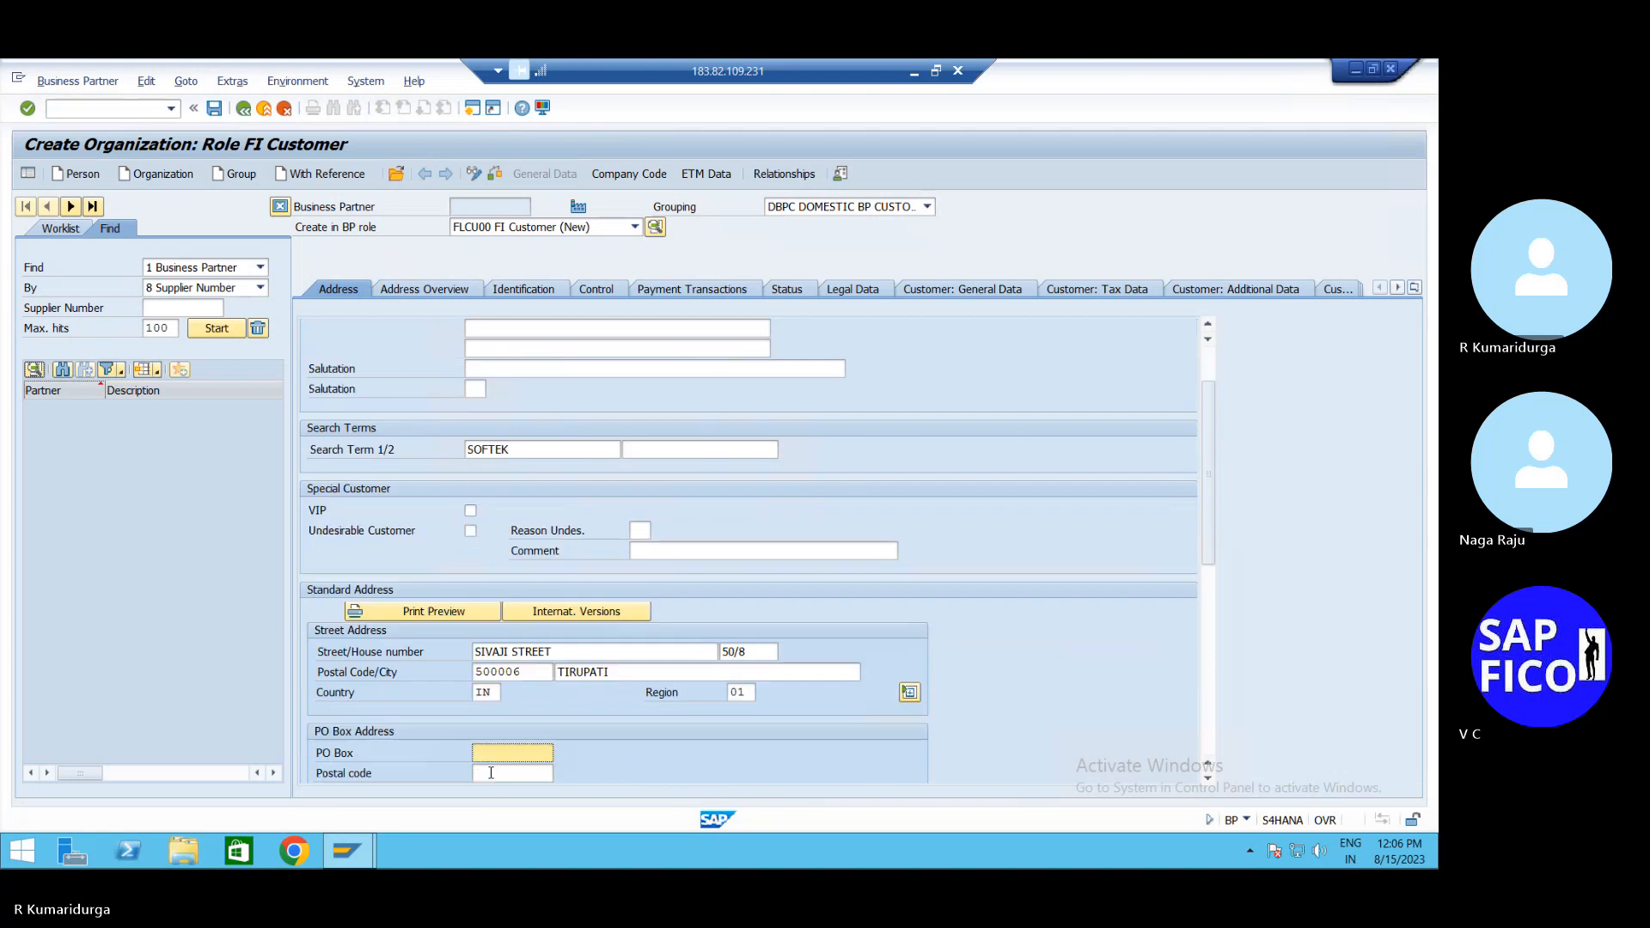
Add PO box TPT with postal code 500006 and set the language to EN
text(TPT)
key(Tab)
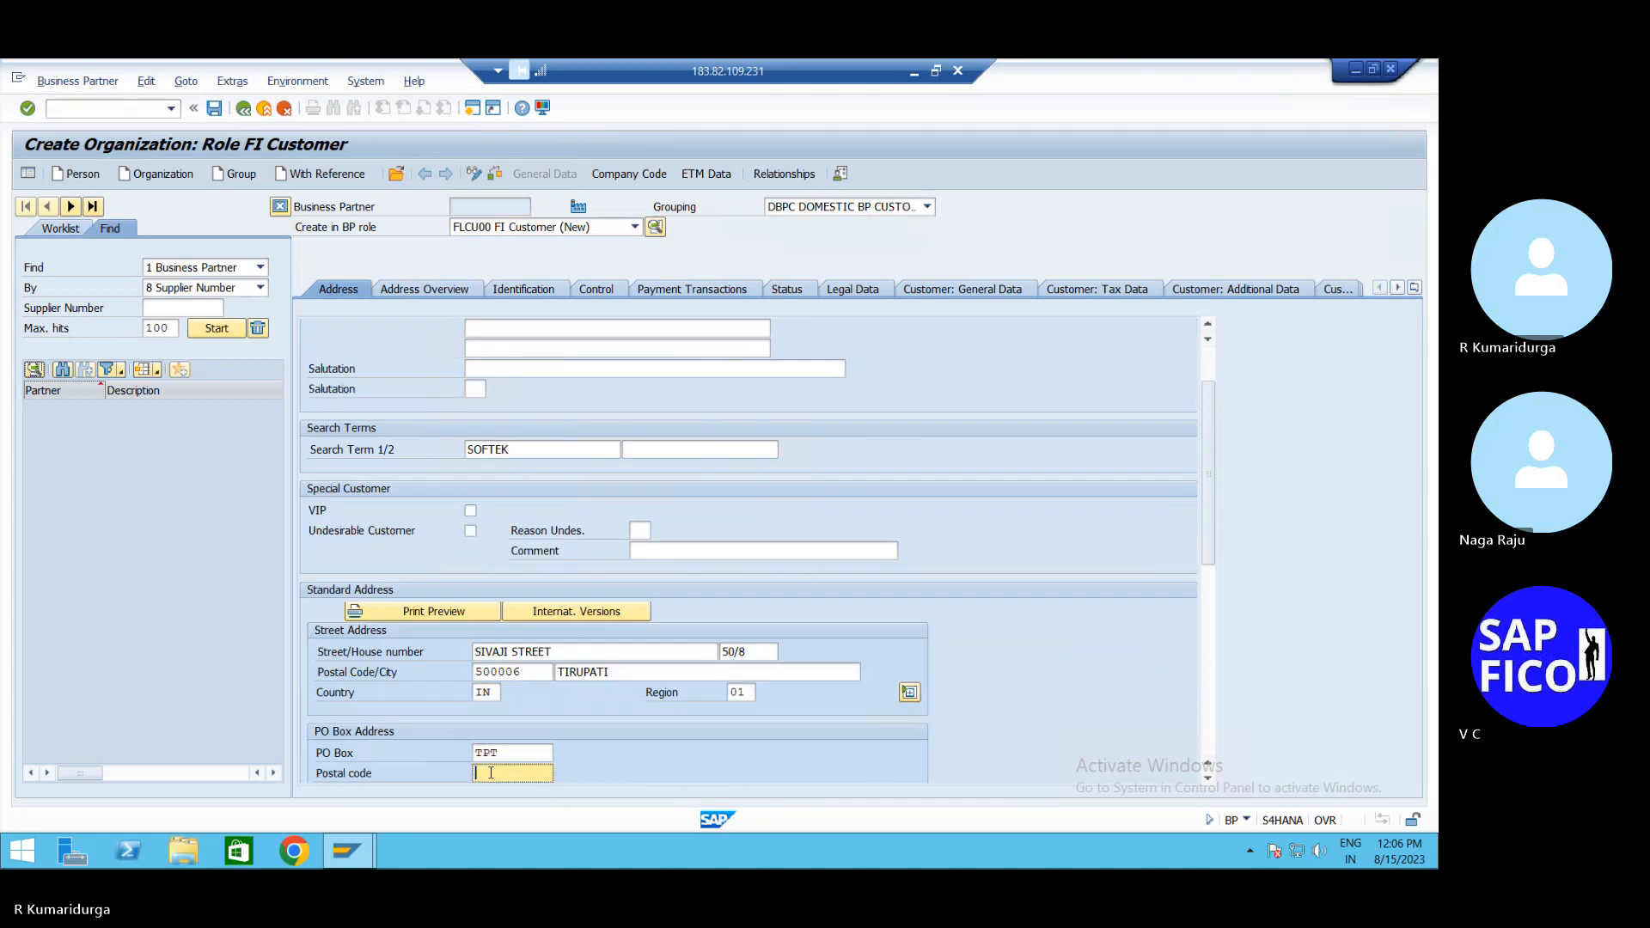
text(500006)
key(Return)
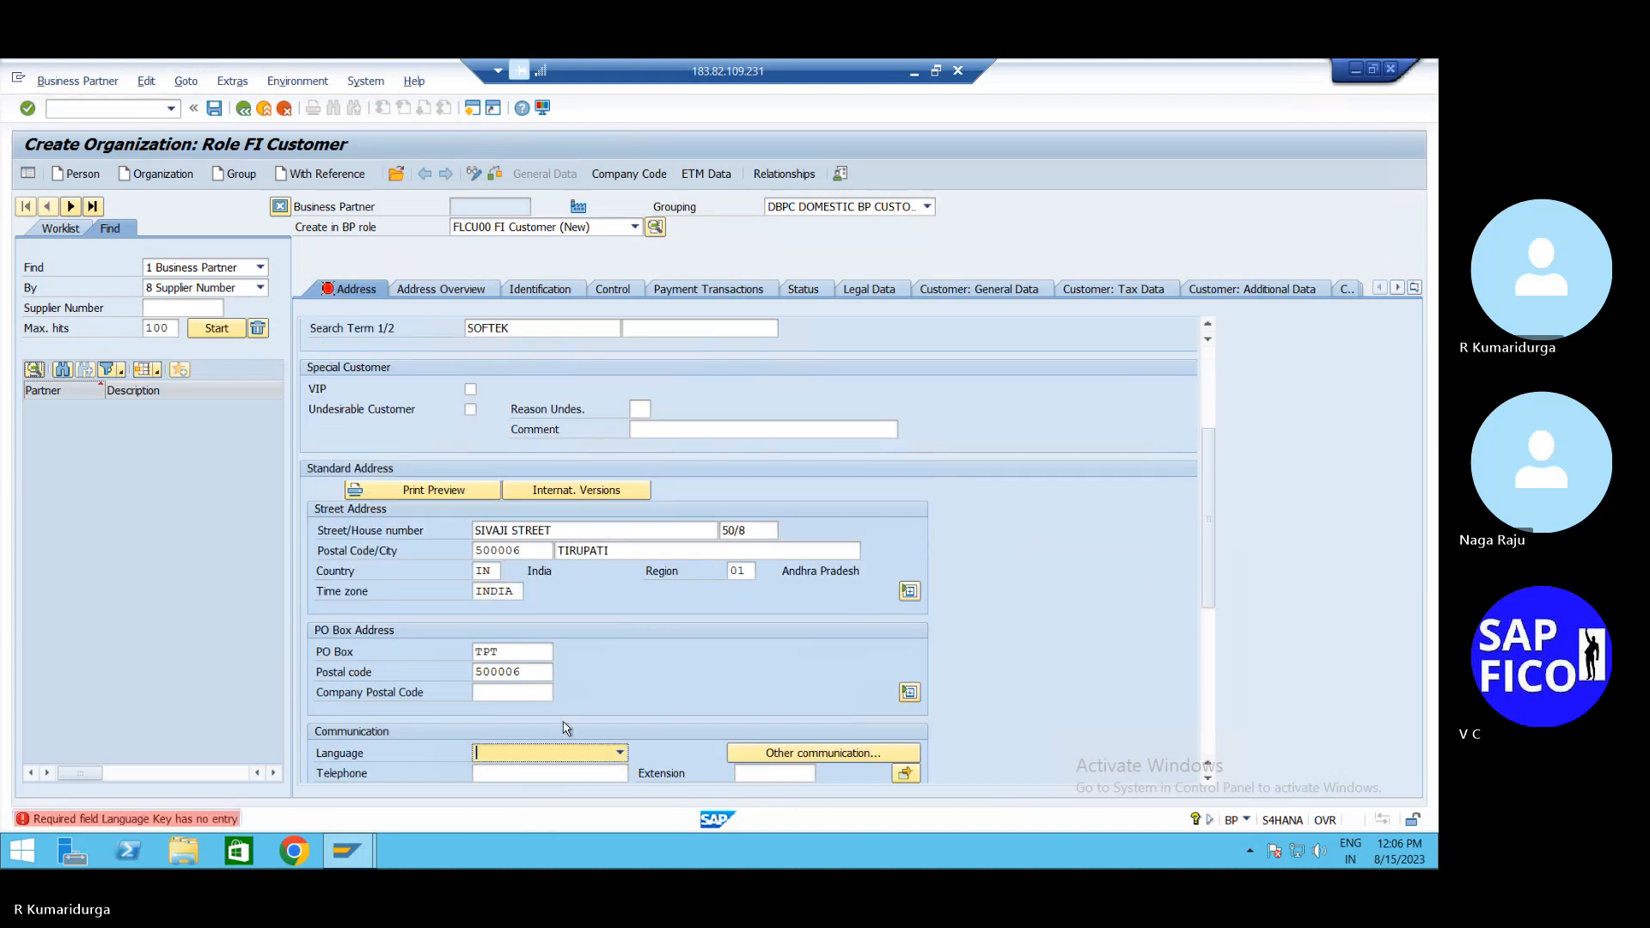
scroll(562, 728, down, 3)
text(EN English)
key(Return)
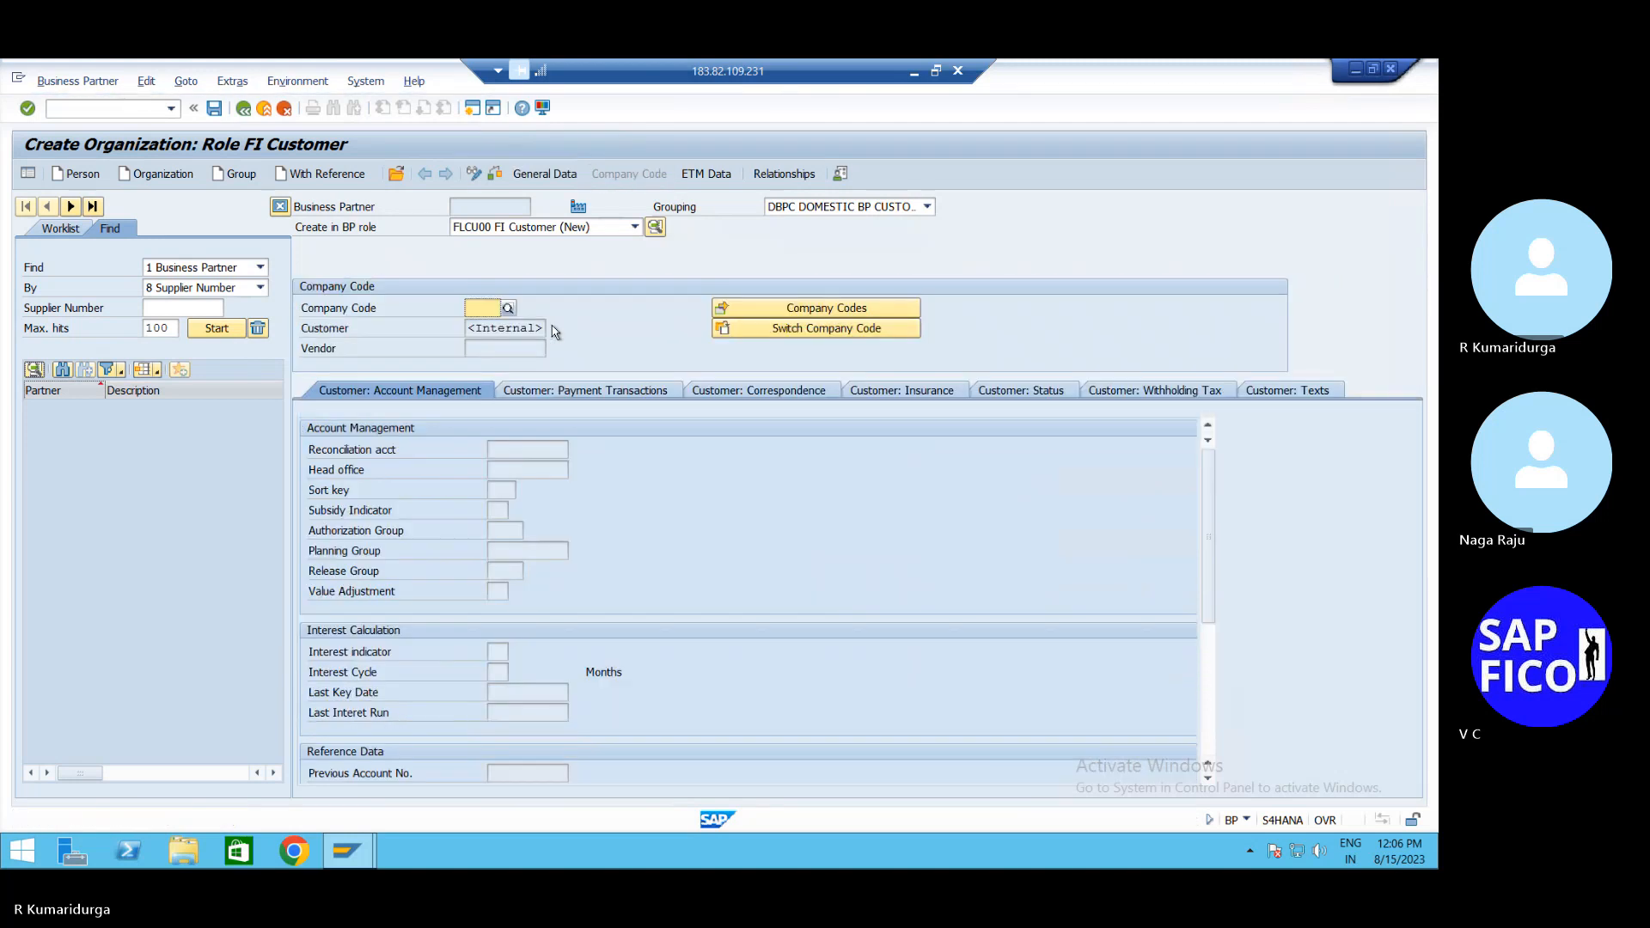
Enter company code DUR1 with reconciliation account 200102 and sort key 001
text(DUR1)
key(Return)
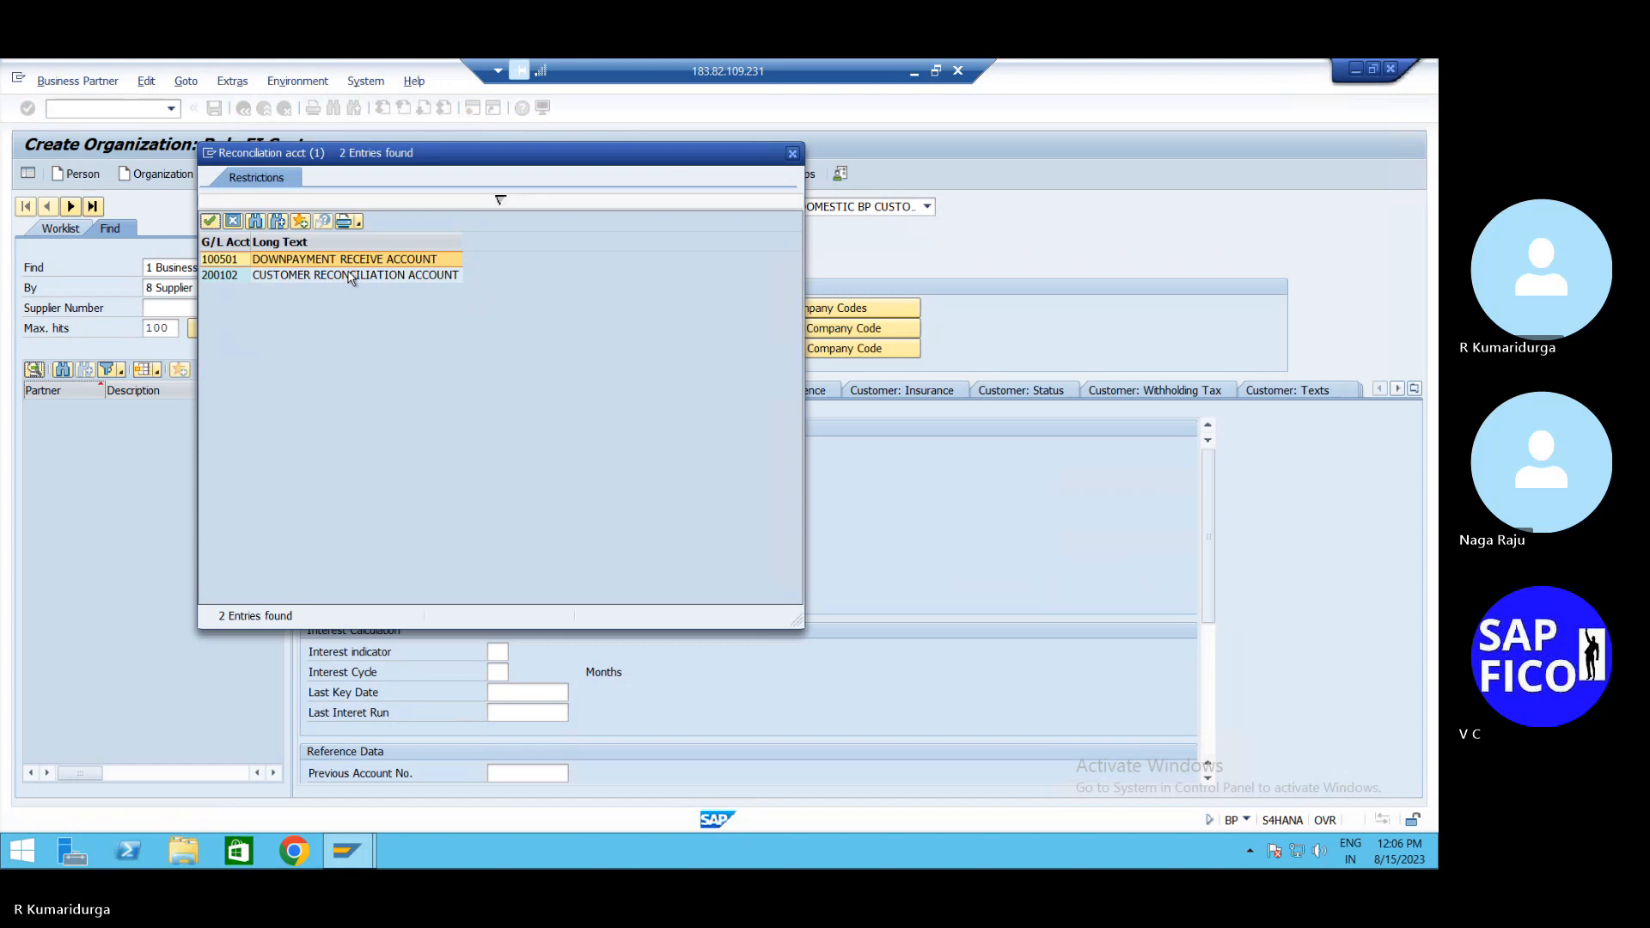
double_click(351, 277)
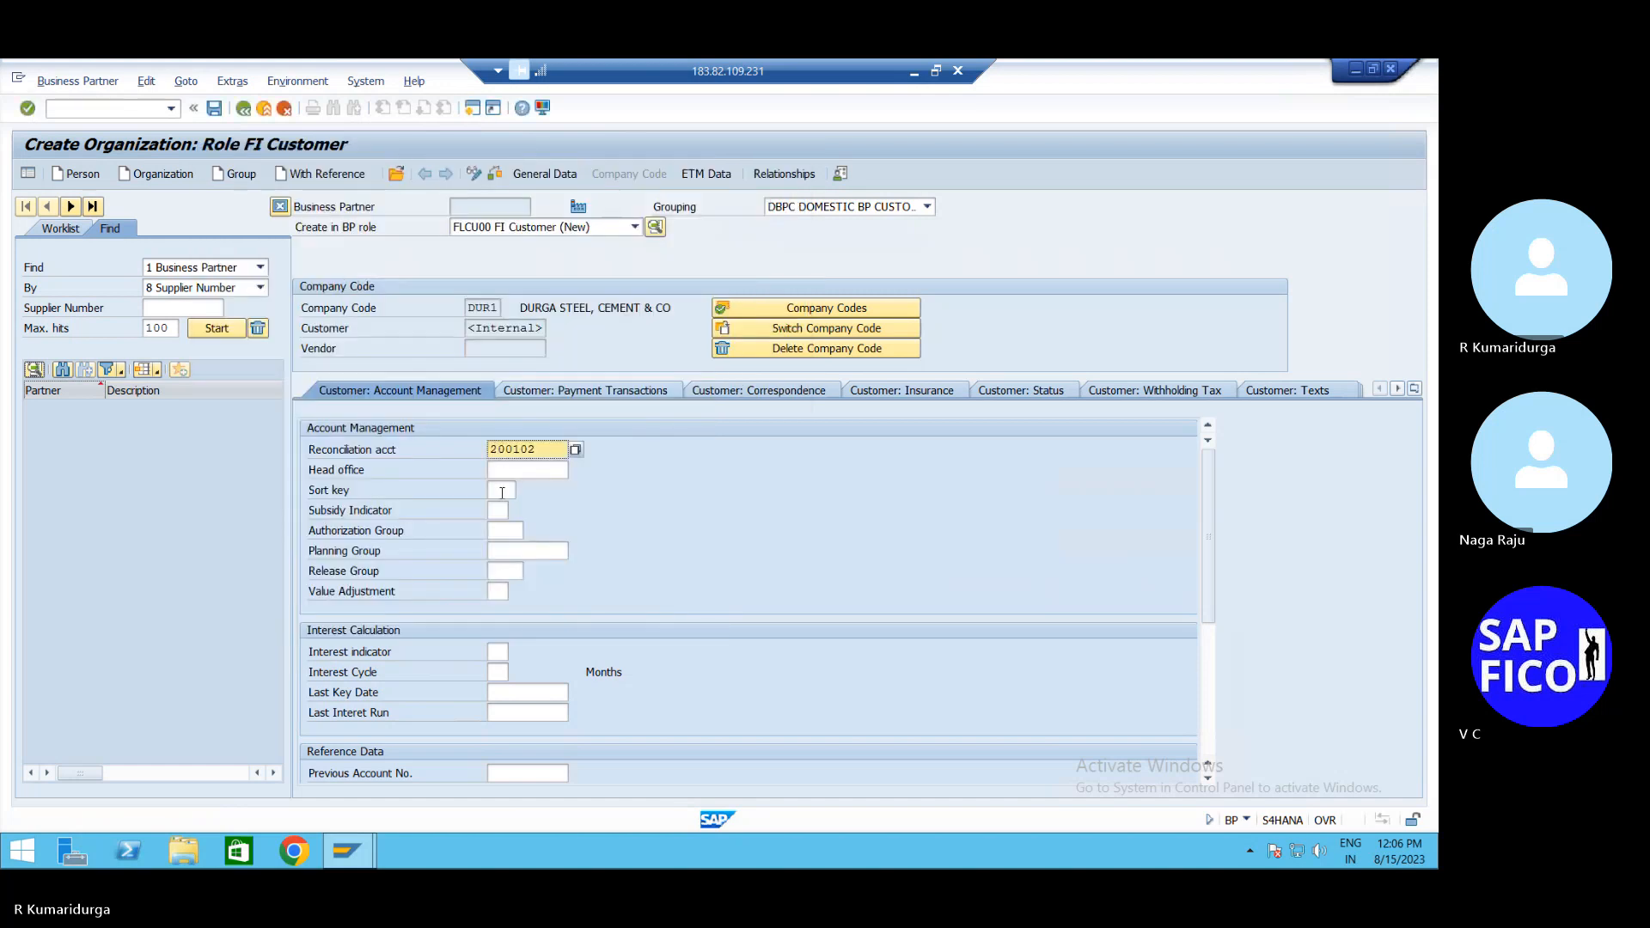
click(502, 494)
text(001)
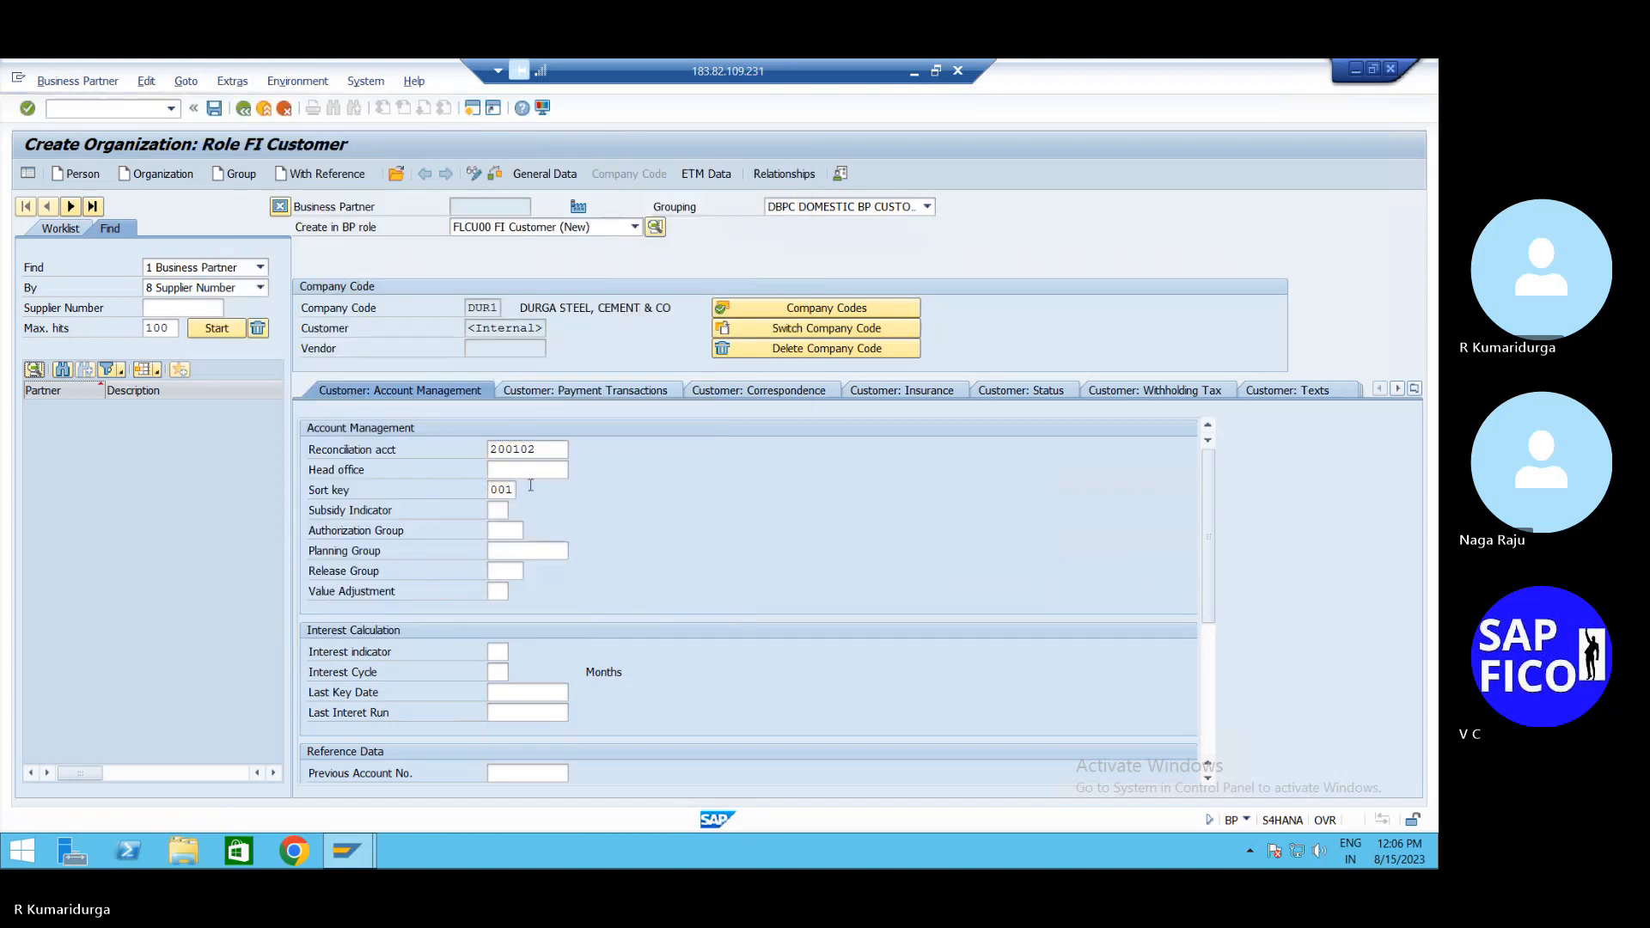
key(Return)
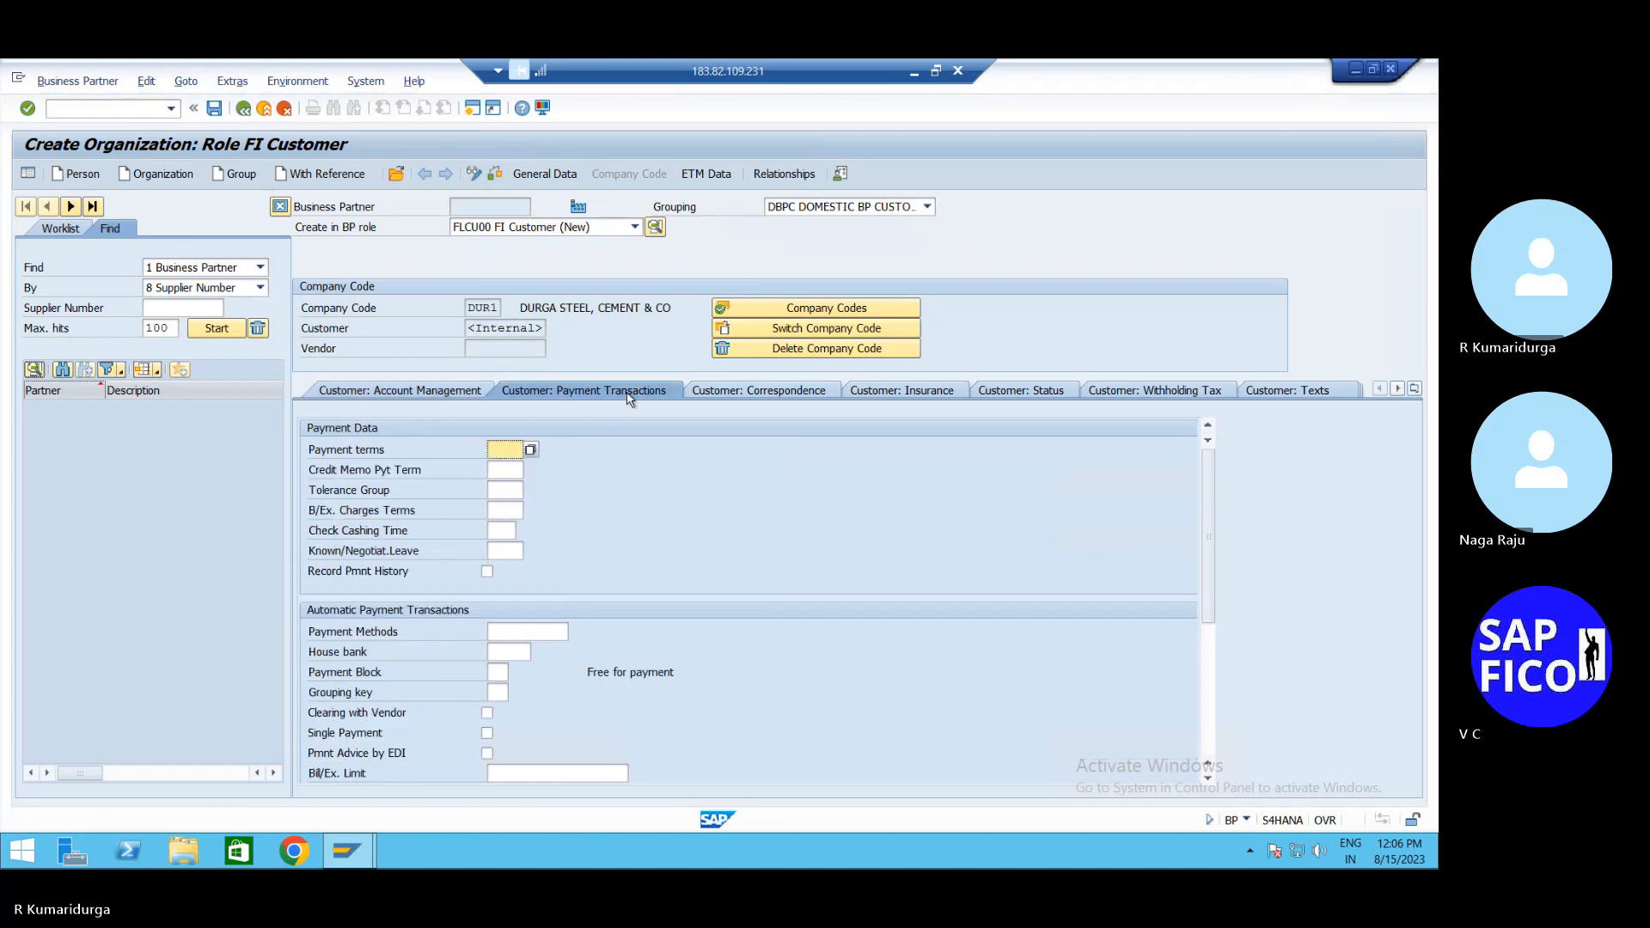
Set payment terms 0001 and tolerance group CTGD, then save the customer and exit
text(0001)
key(Return)
click(505, 490)
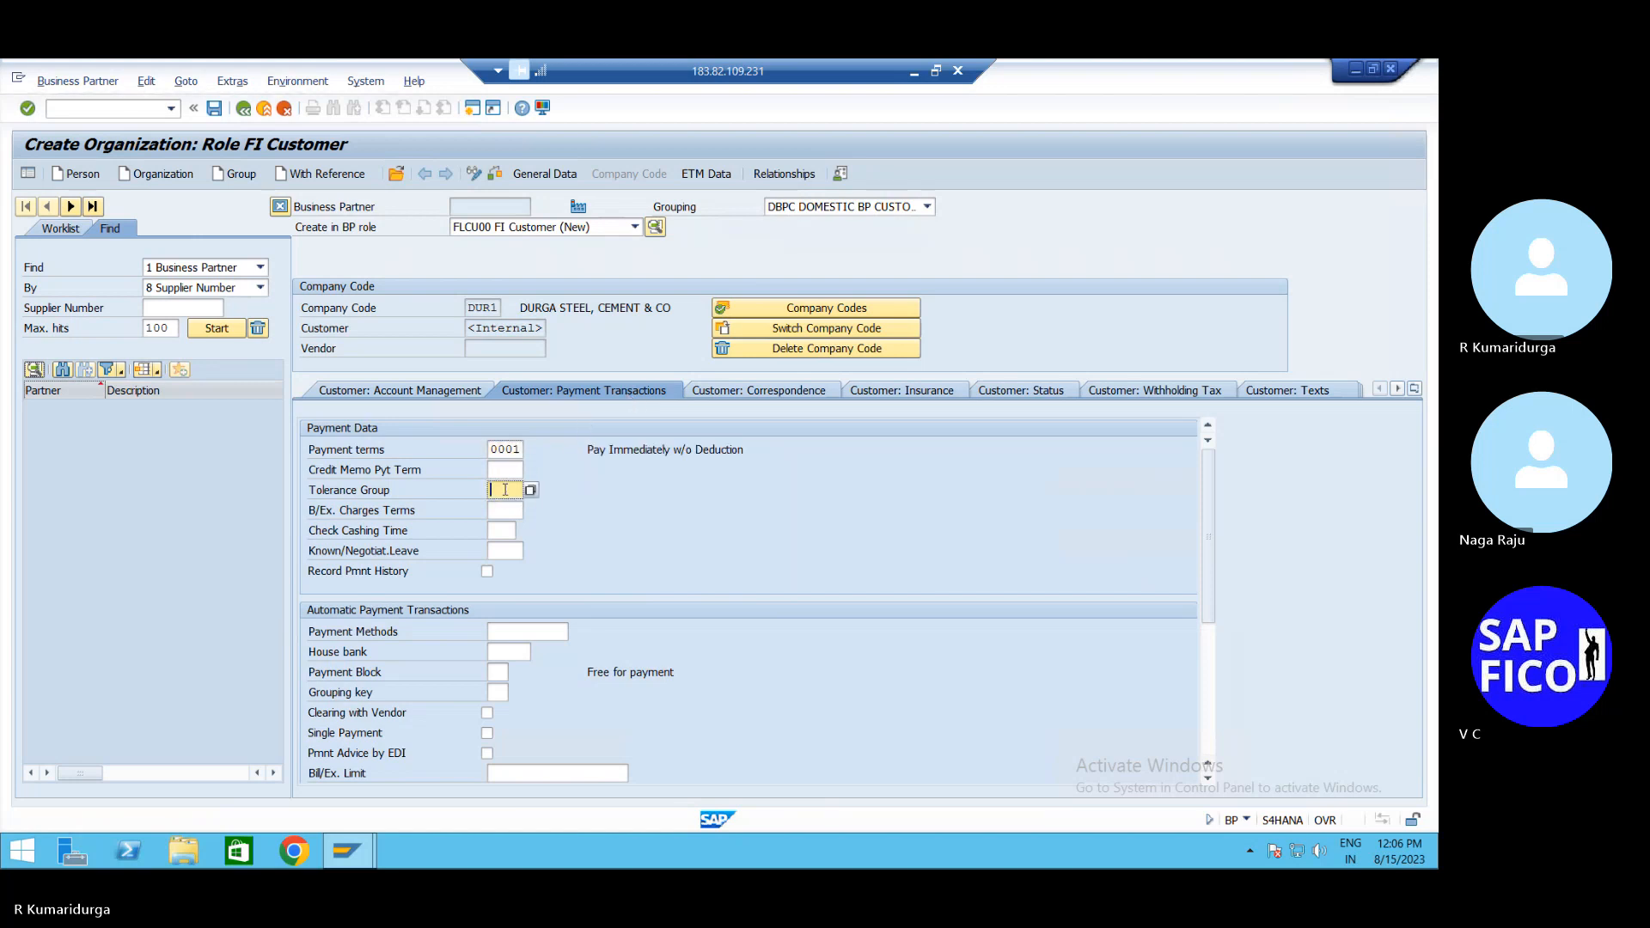
click(530, 491)
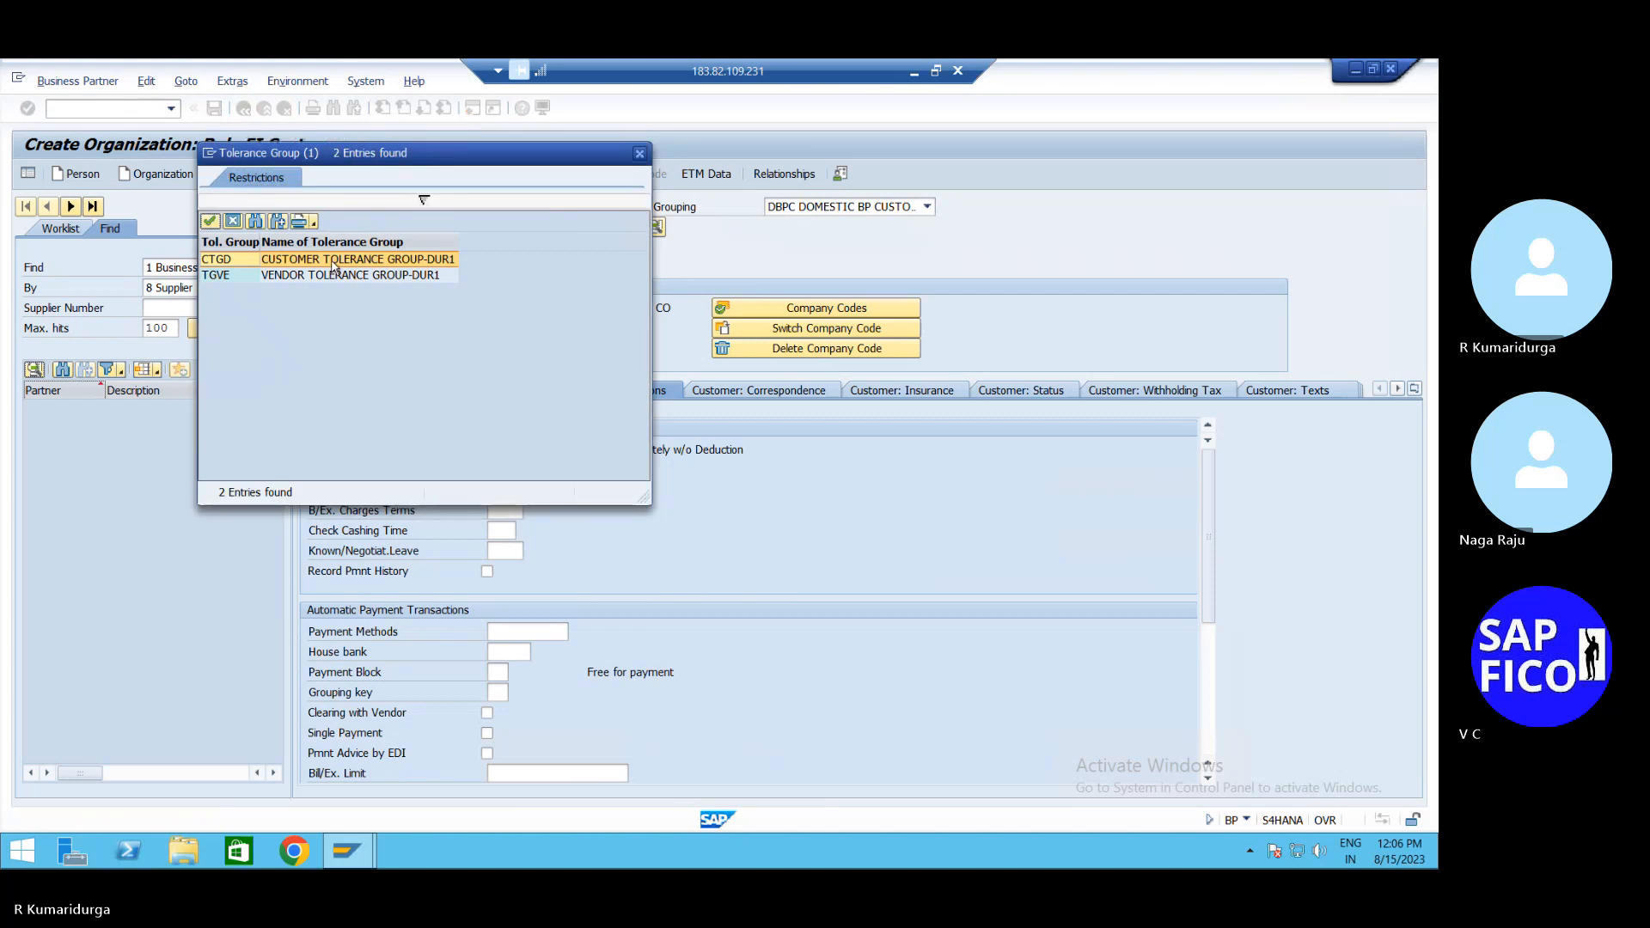
double_click(331, 262)
key(Return)
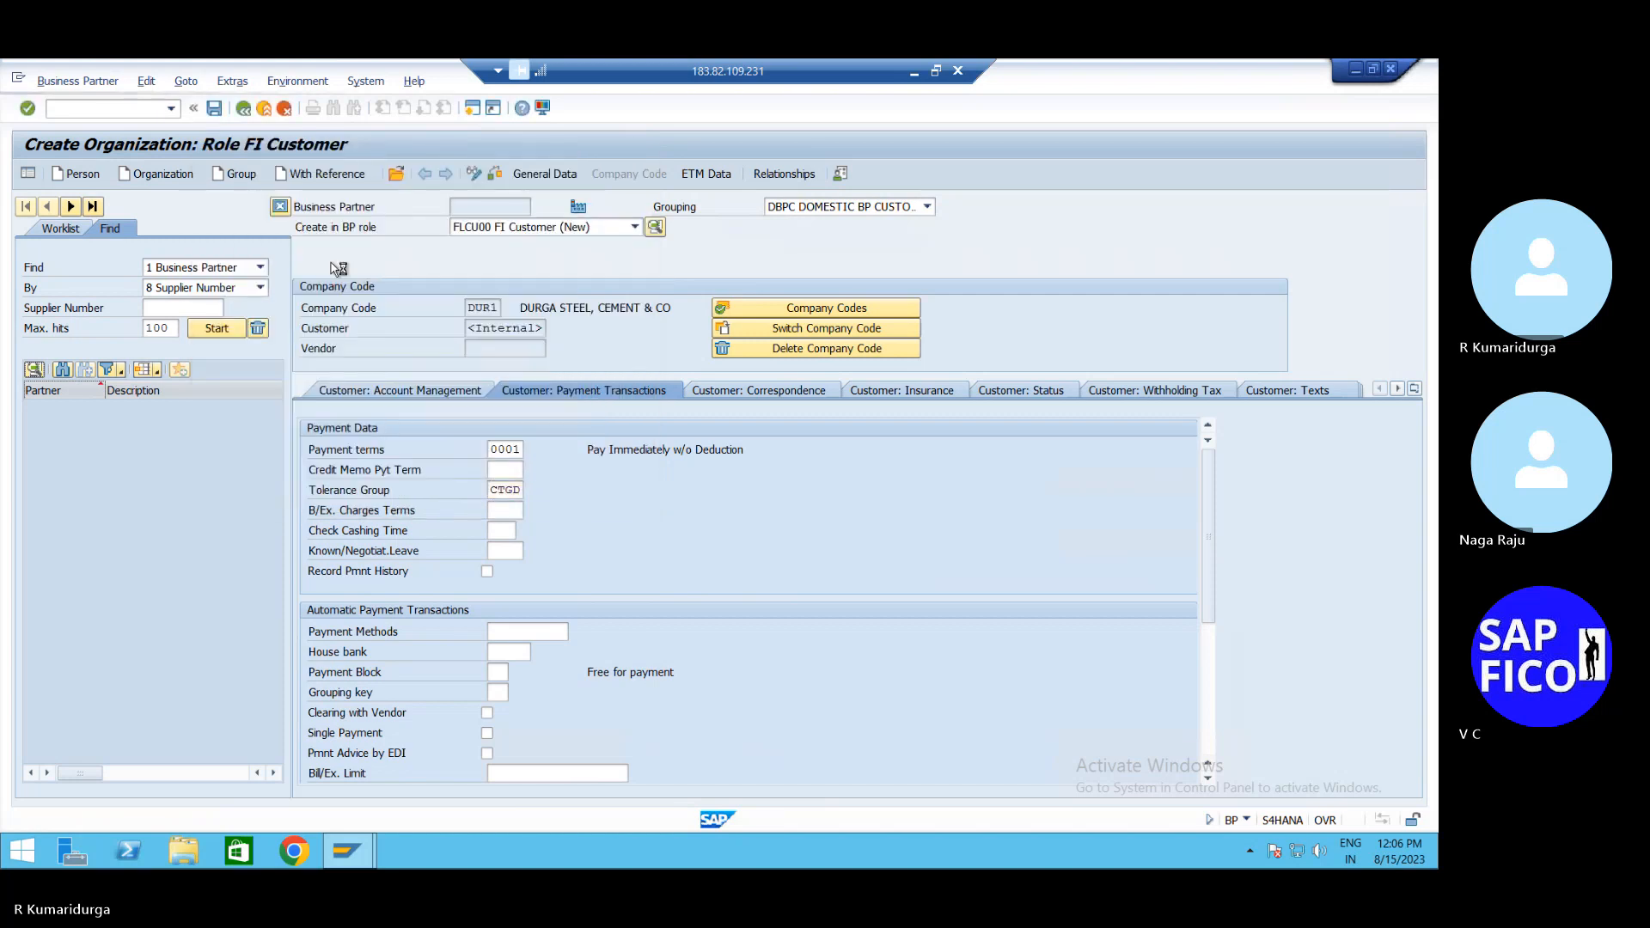
click(216, 110)
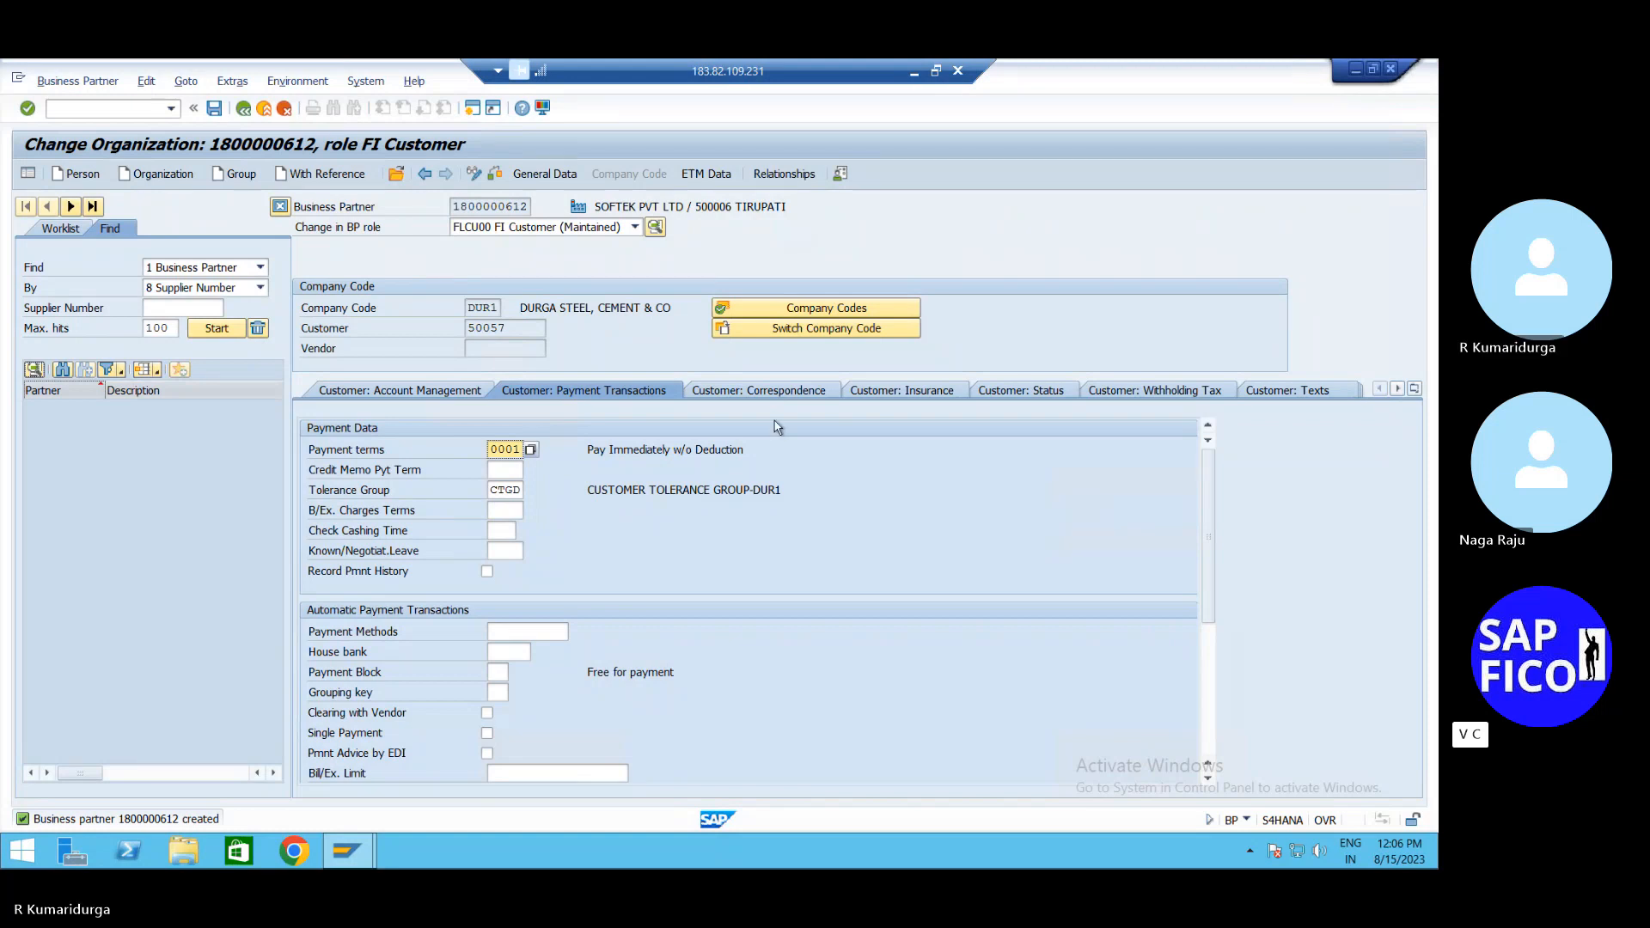
click(244, 109)
In OB57, replace the user's tolerance group TGD2 with TGDU and save under the customizing request
click(126, 110)
text(/)
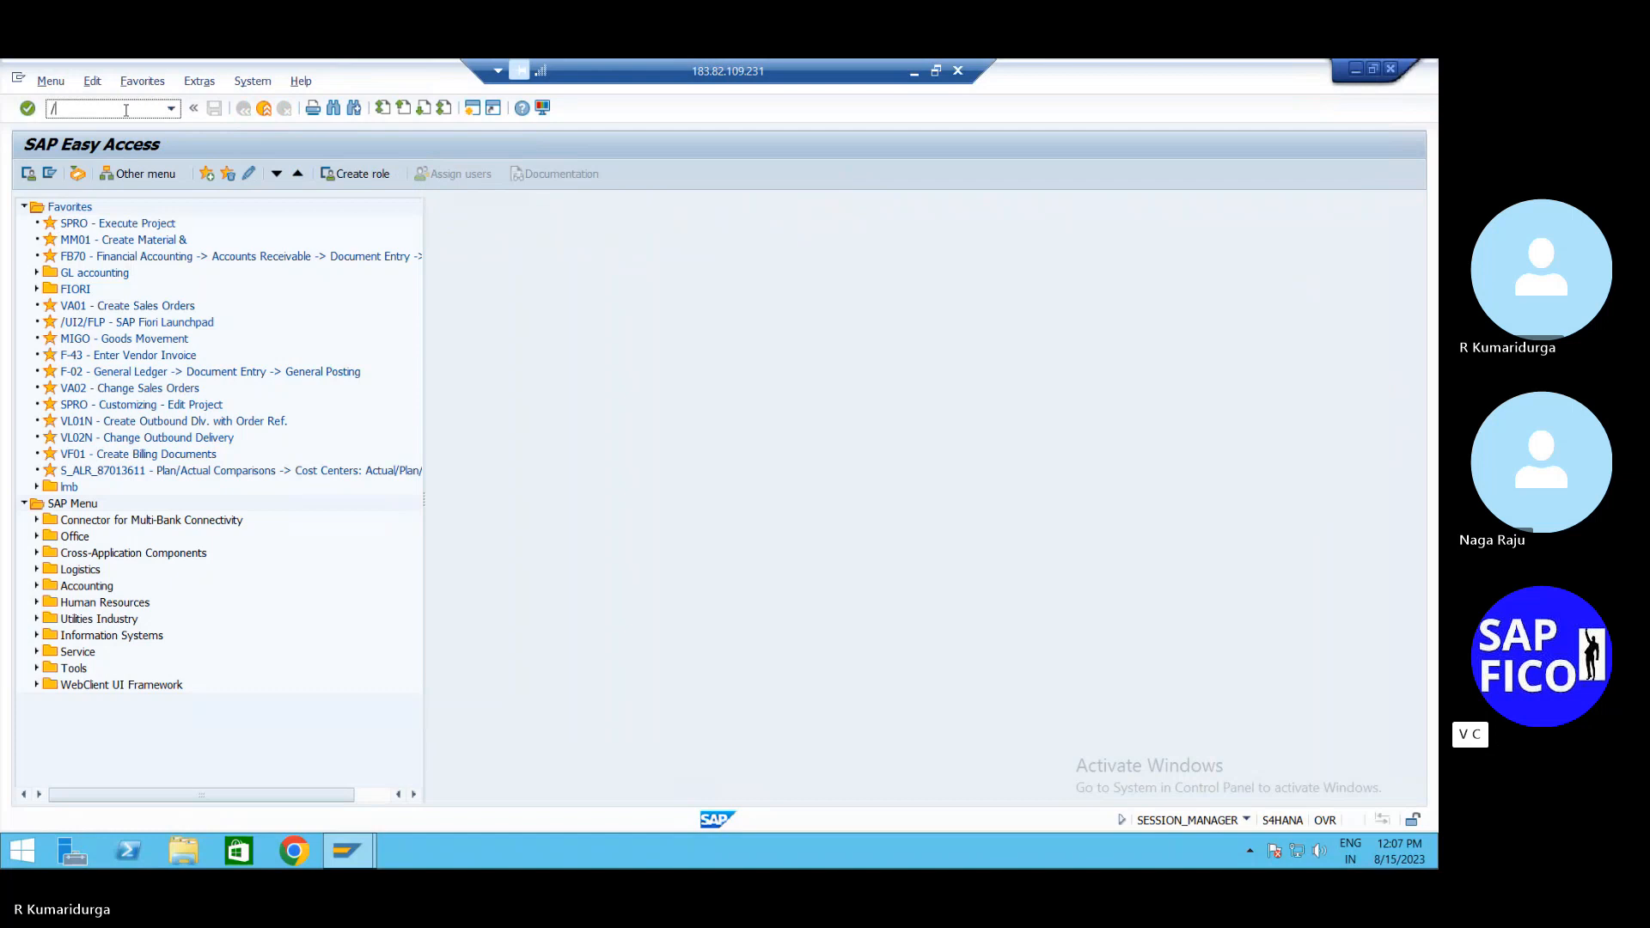
text(NOB57)
key(Return)
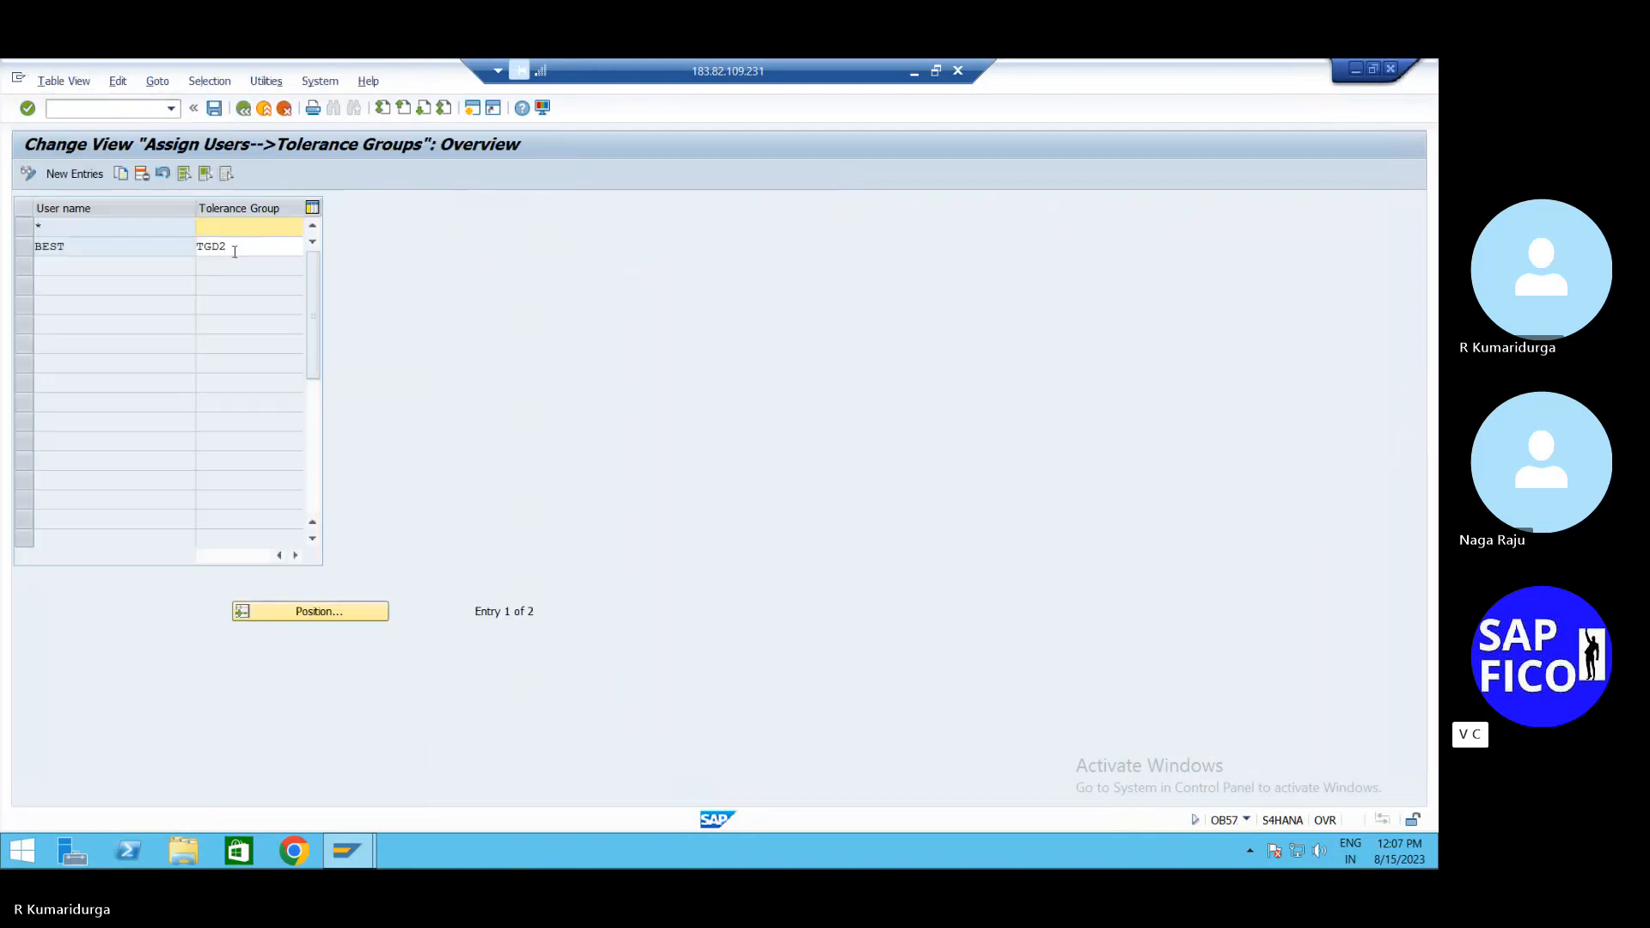
click(235, 251)
key(BackSpace)
key(BackSpace)
key(BackSpace)
key(BackSpace)
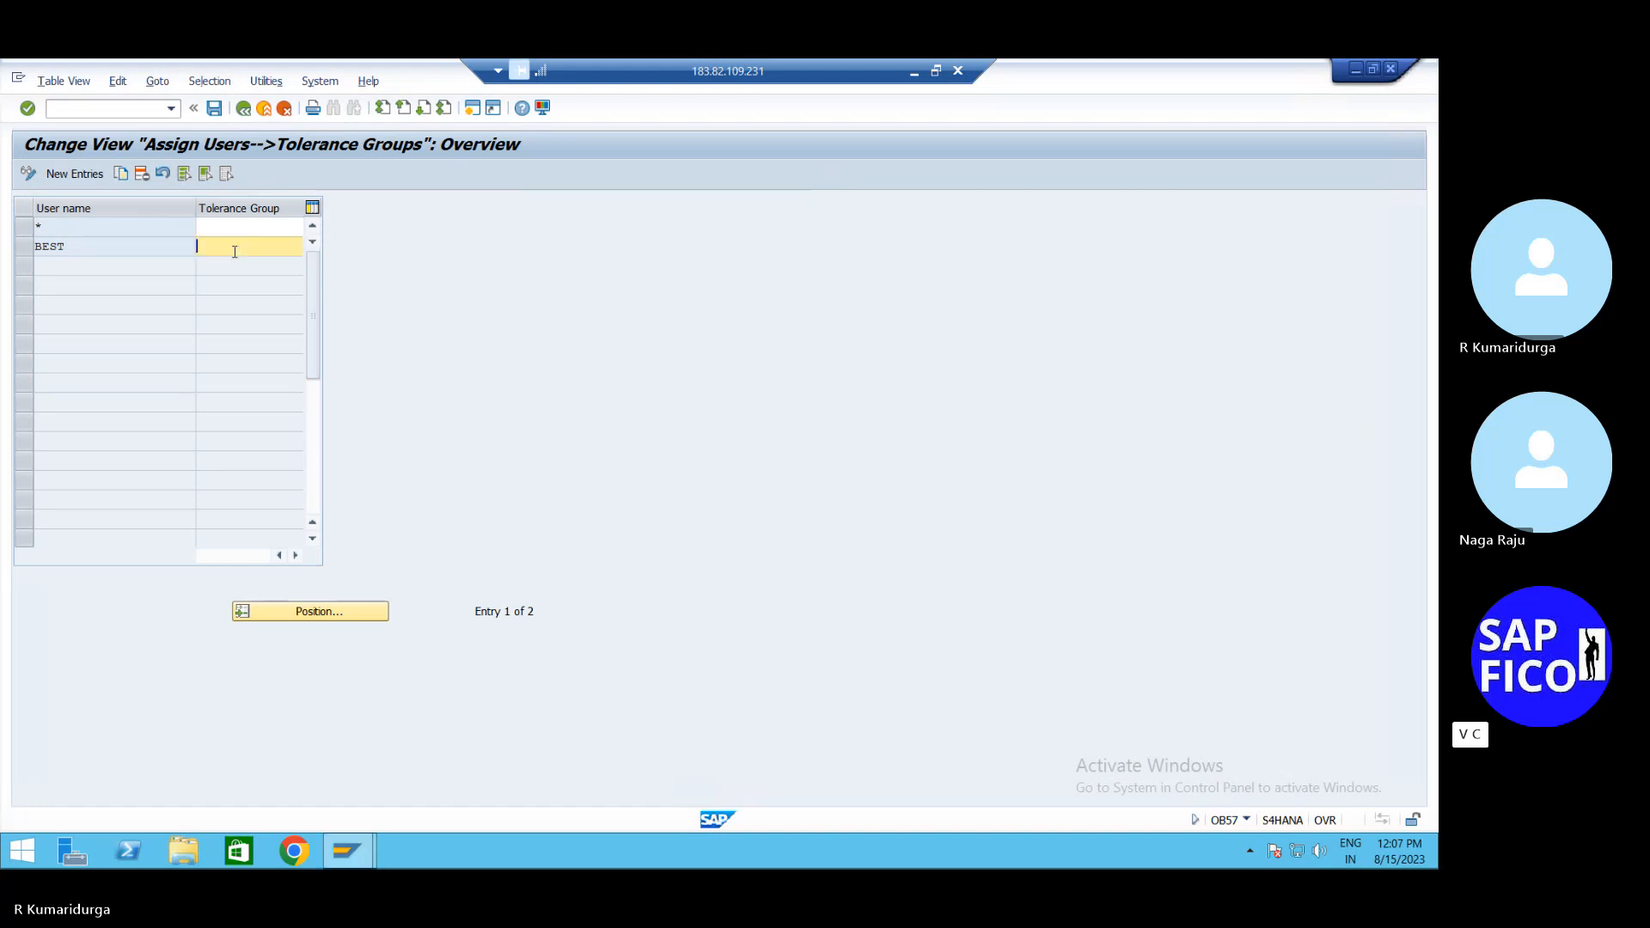
text(TGDU)
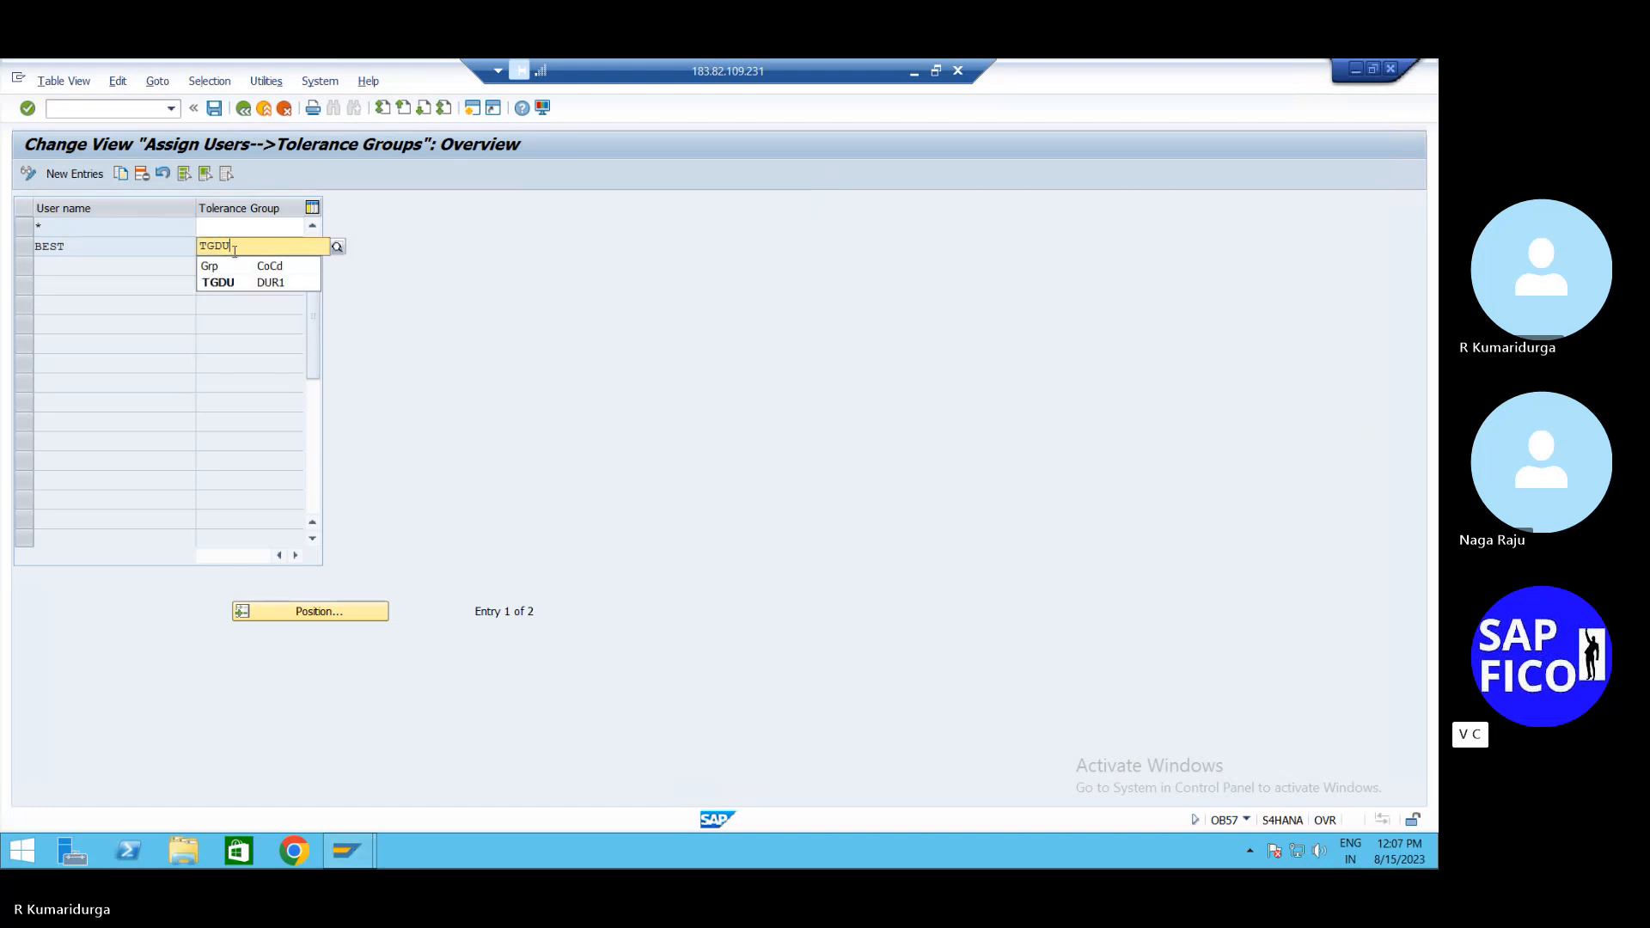
key(Return)
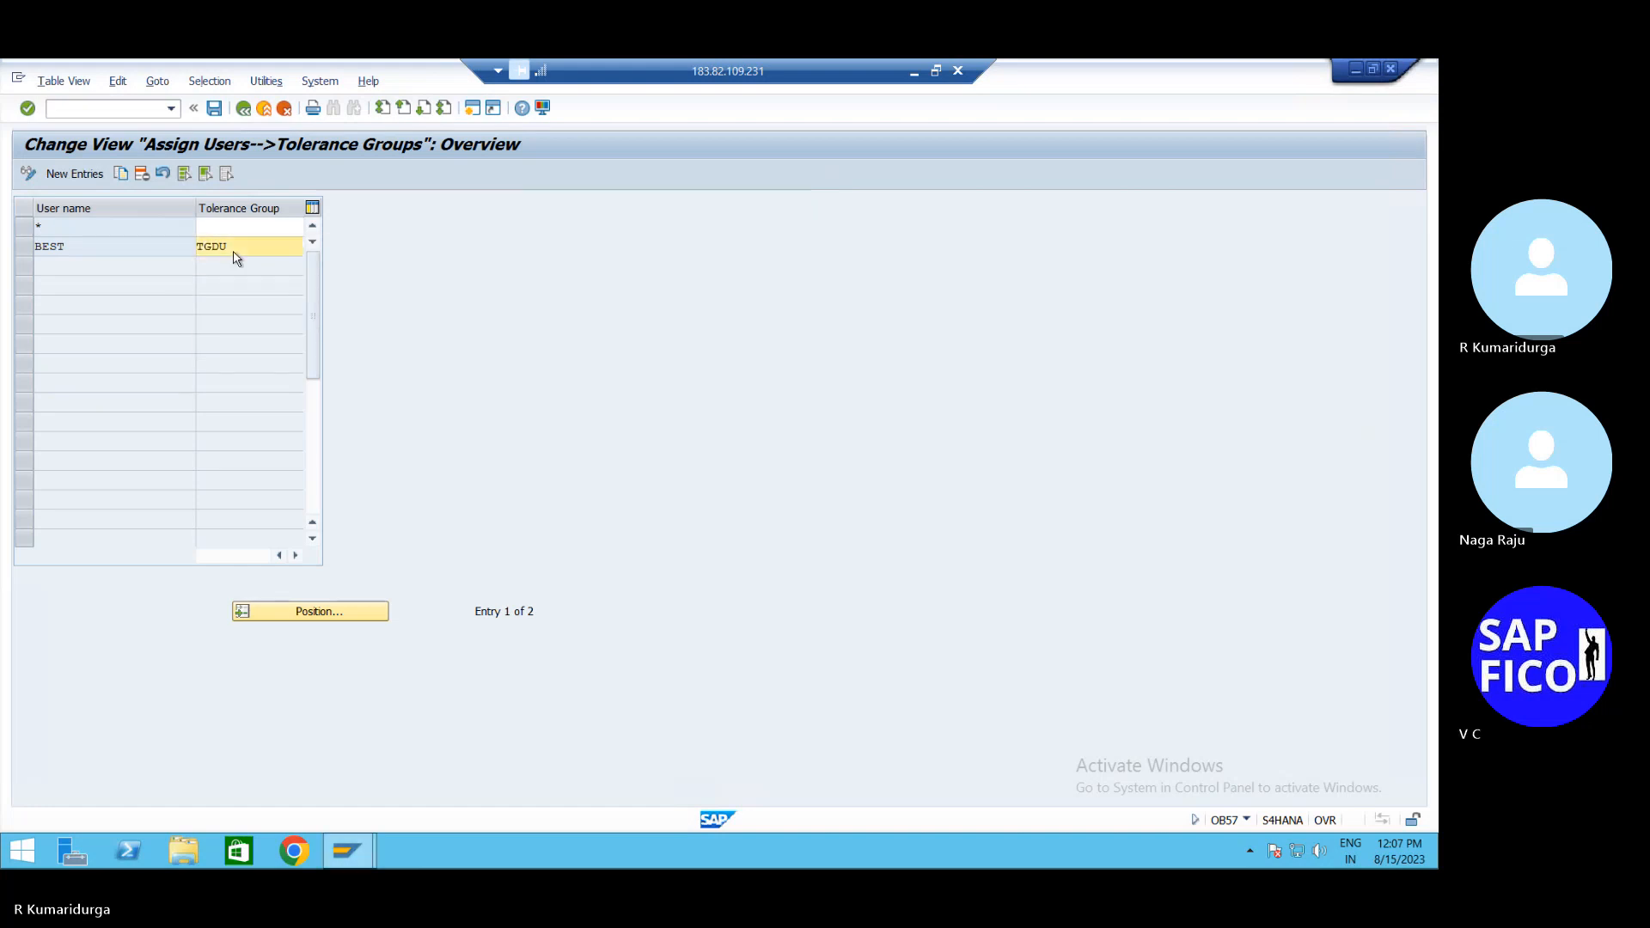
click(214, 108)
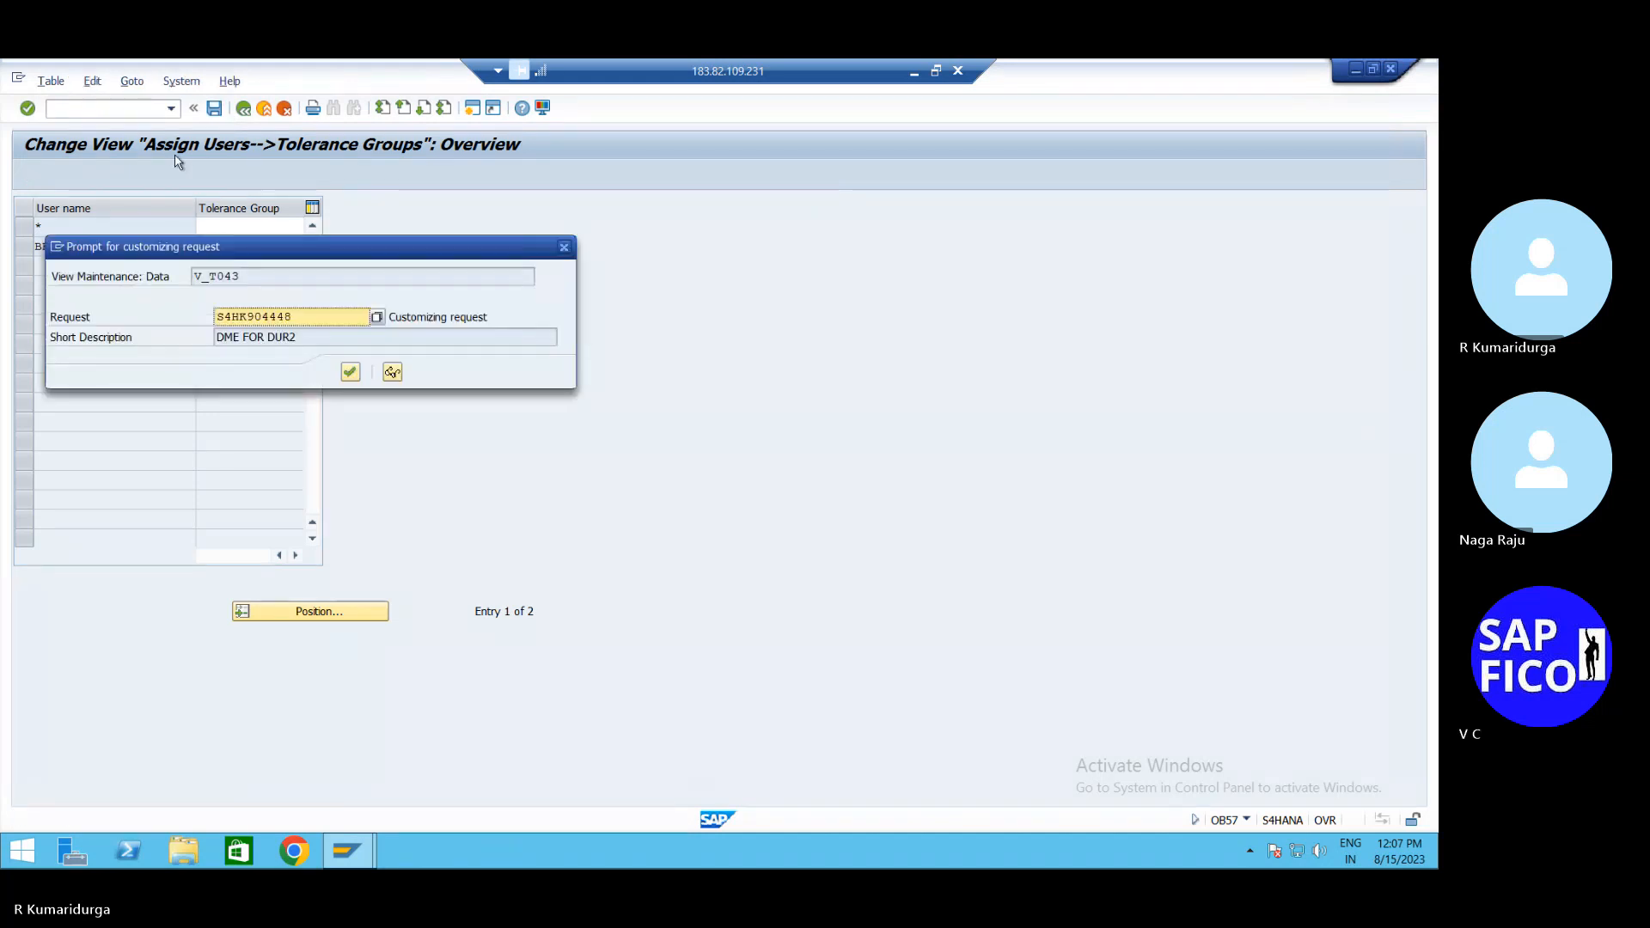
key(Return)
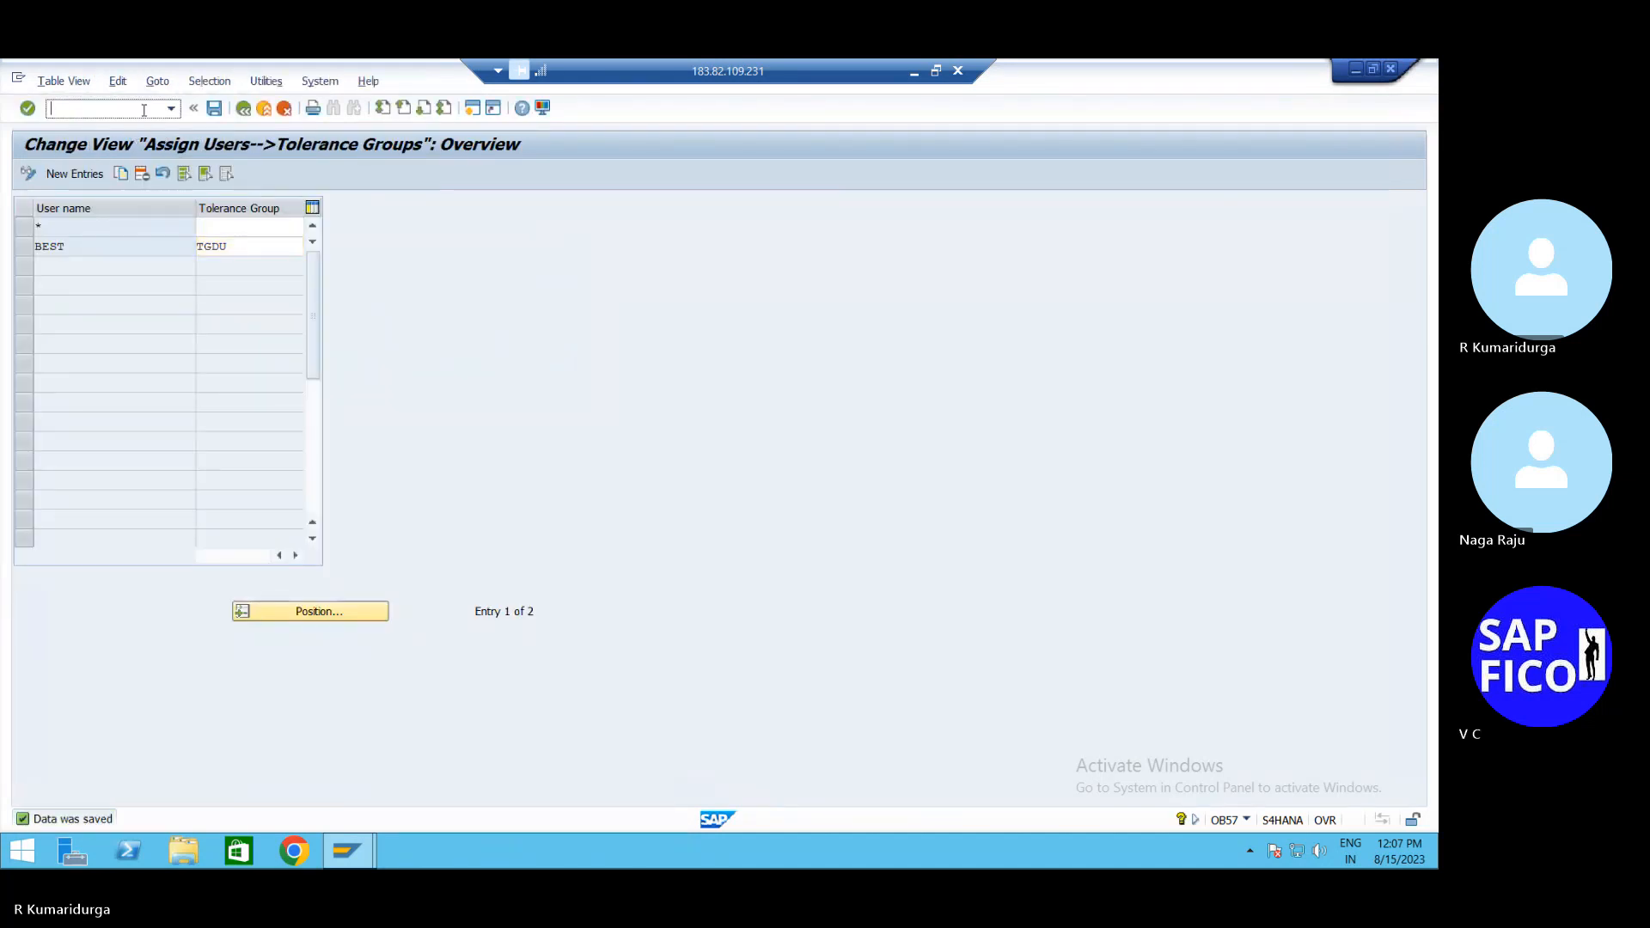
Open vendor invoice entry with /NFB60
click(143, 112)
text(/NFB60)
key(Return)
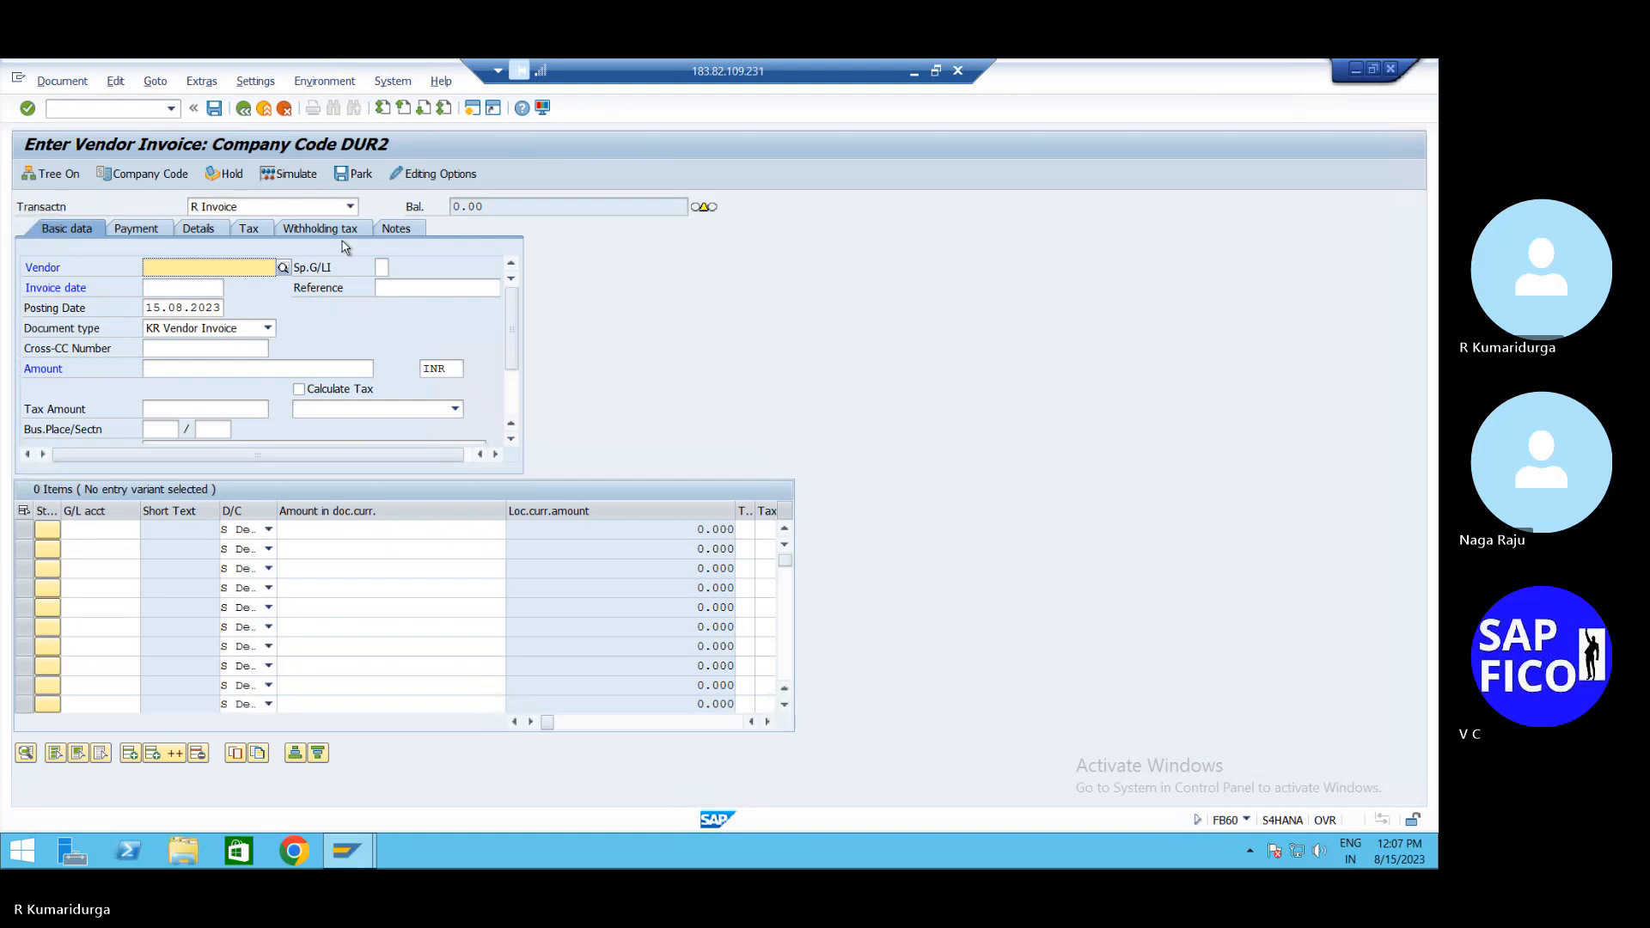
Switch the invoice to company code DUR1 and select vendor WIPRO LTD
click(174, 176)
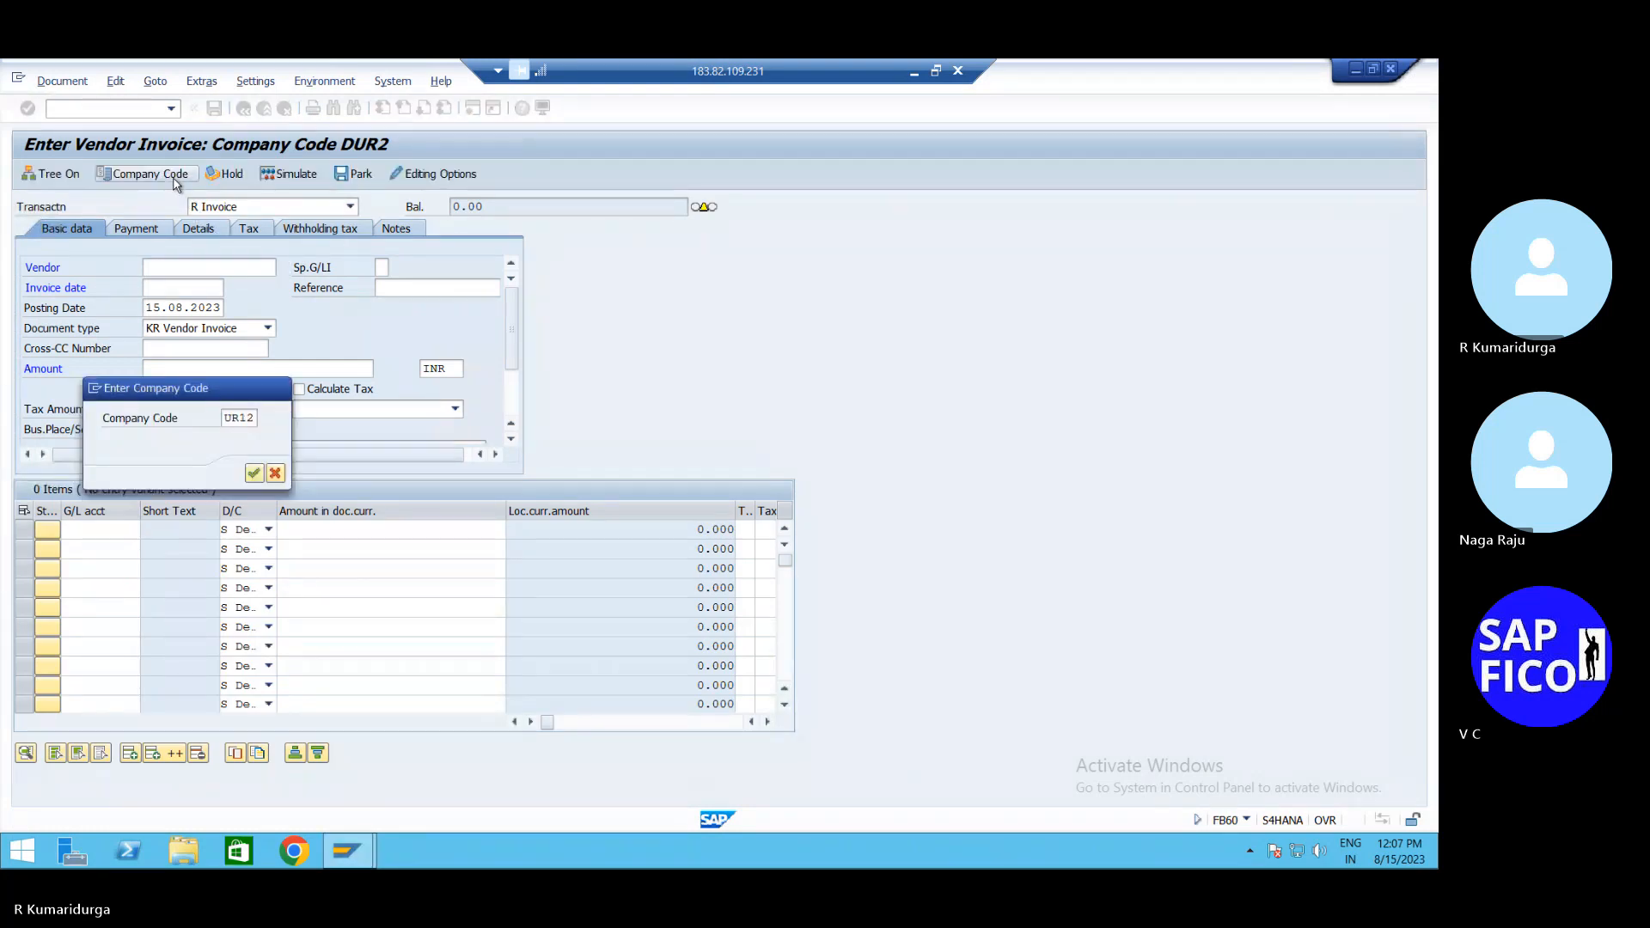
key(Return)
text(DU)
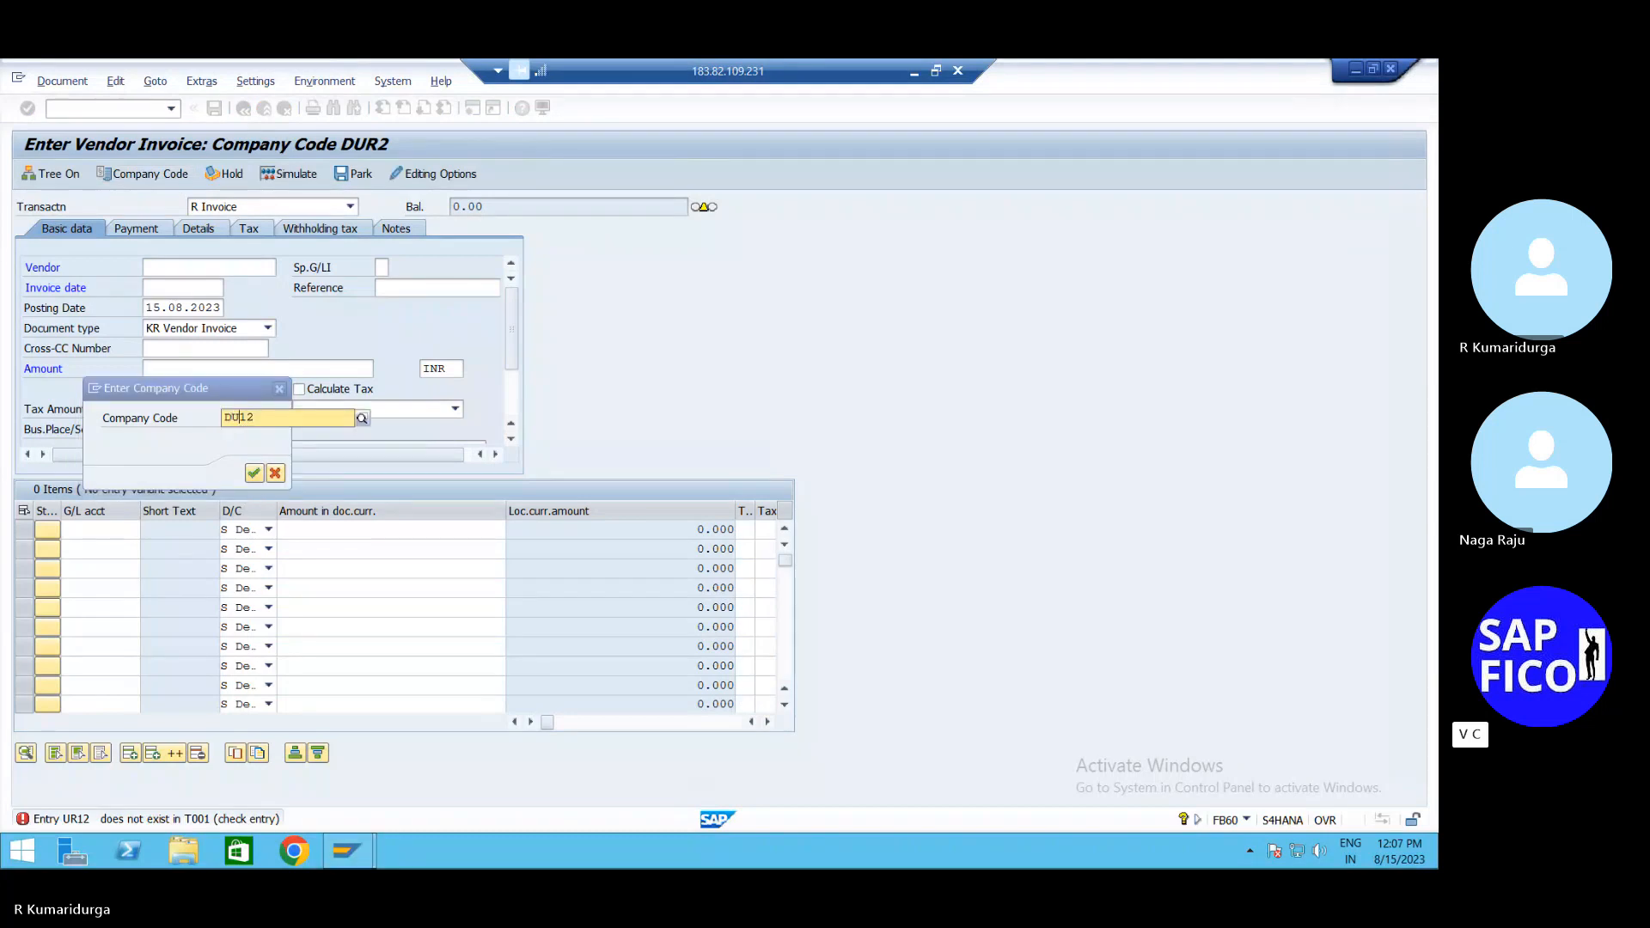
text(R1)
key(Return)
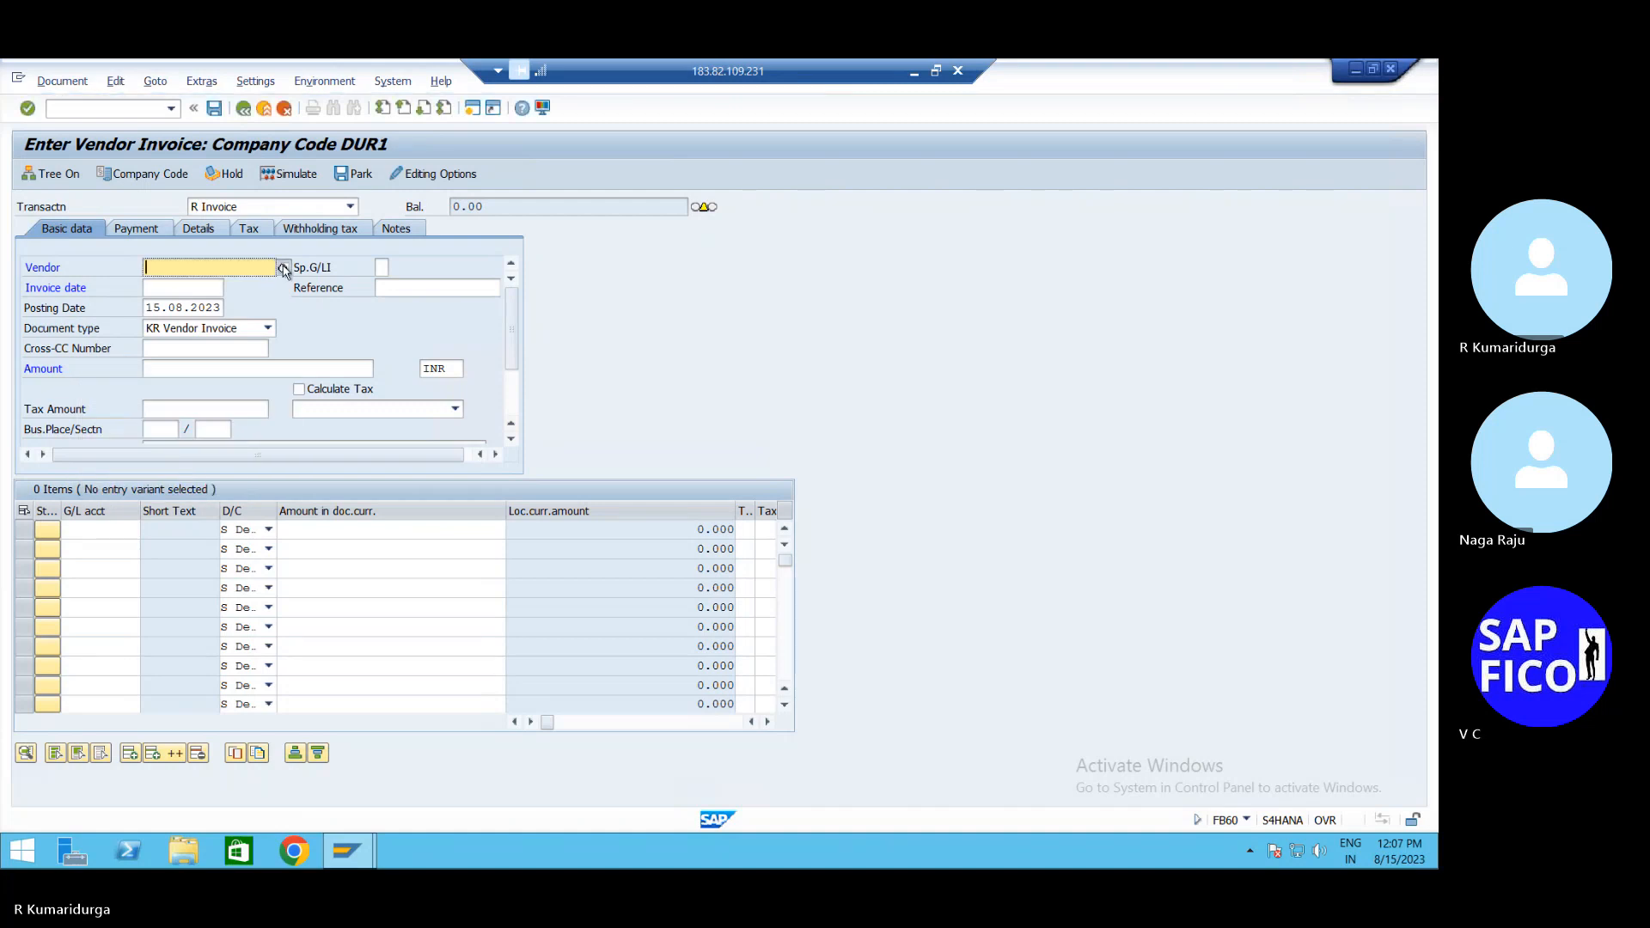
click(285, 269)
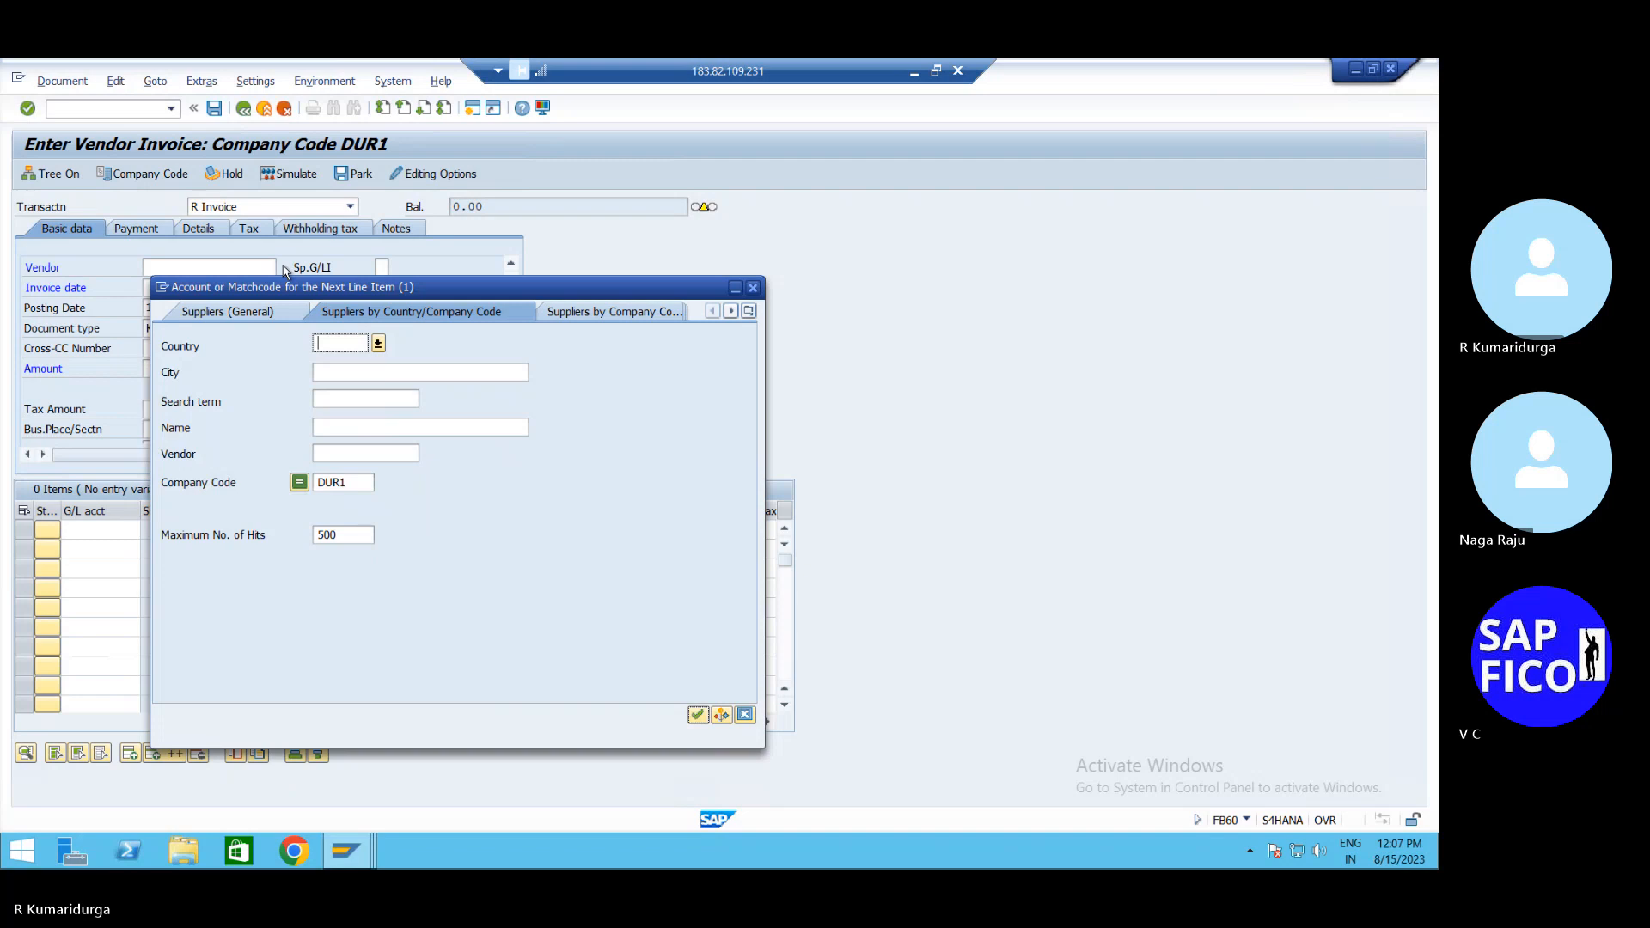
key(Return)
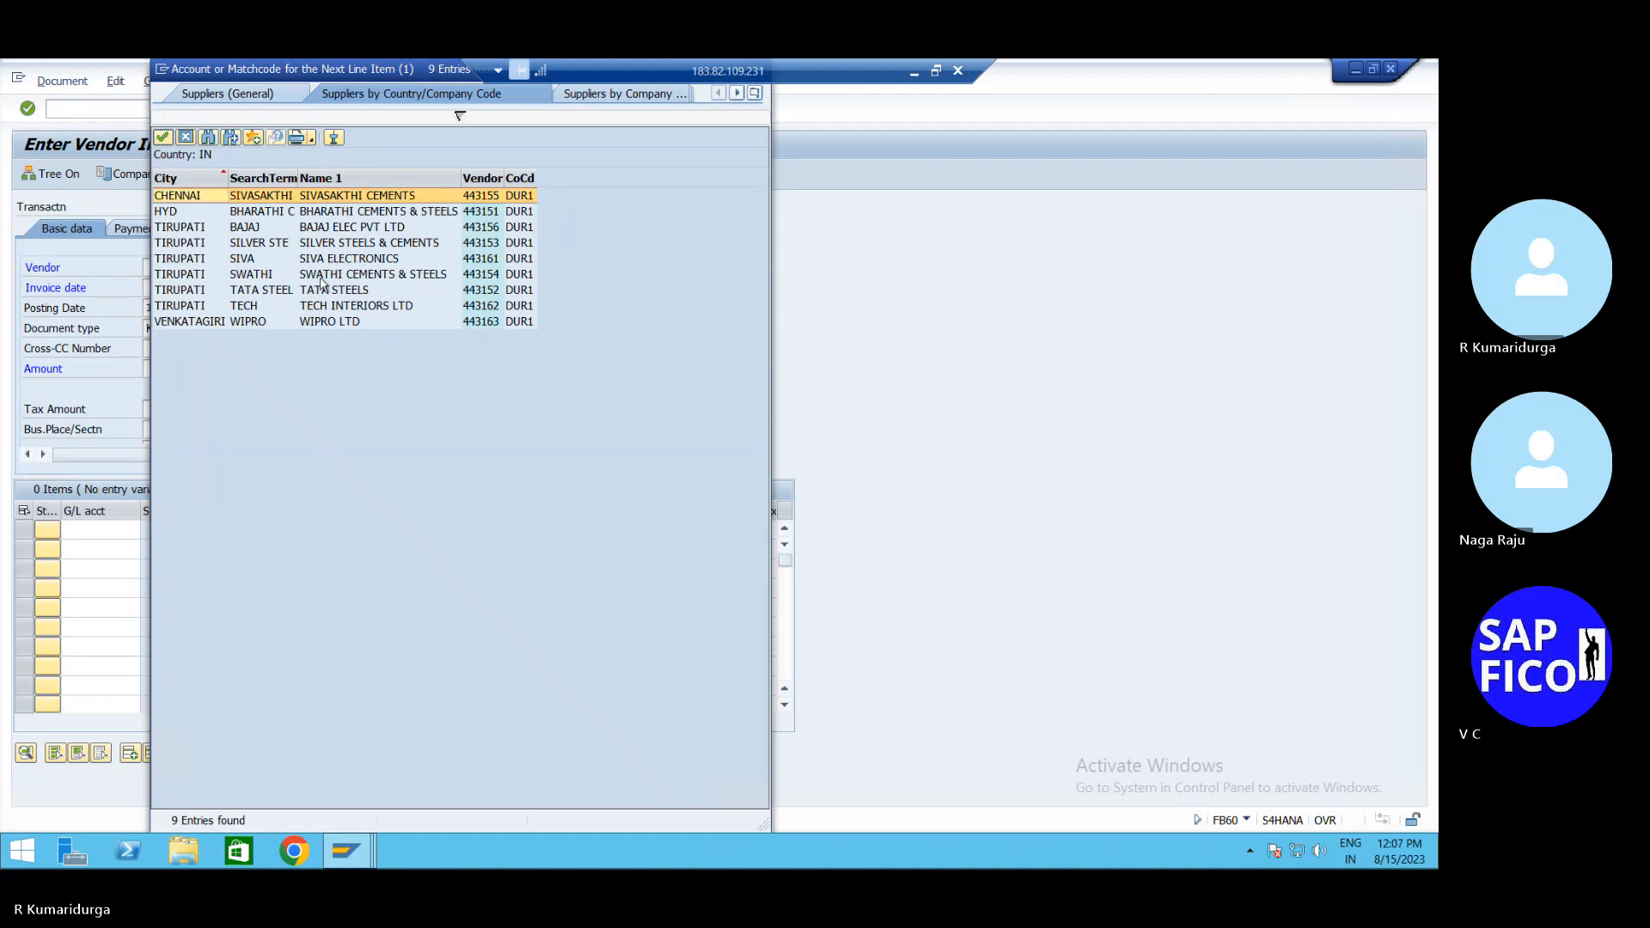
click(322, 322)
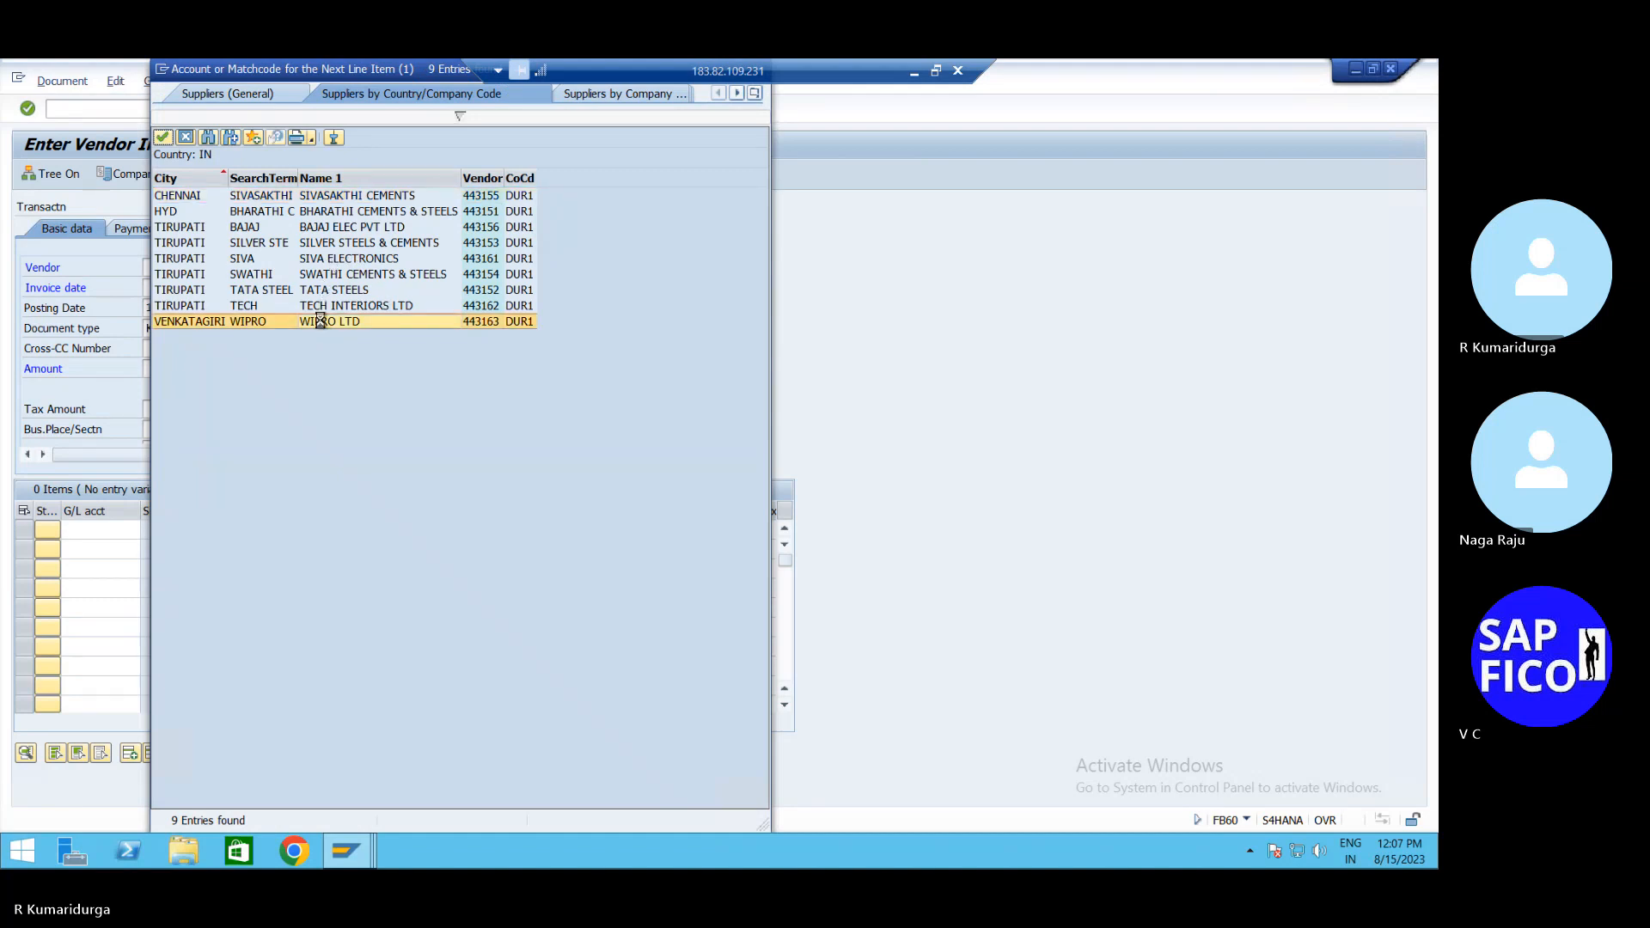
double_click(322, 322)
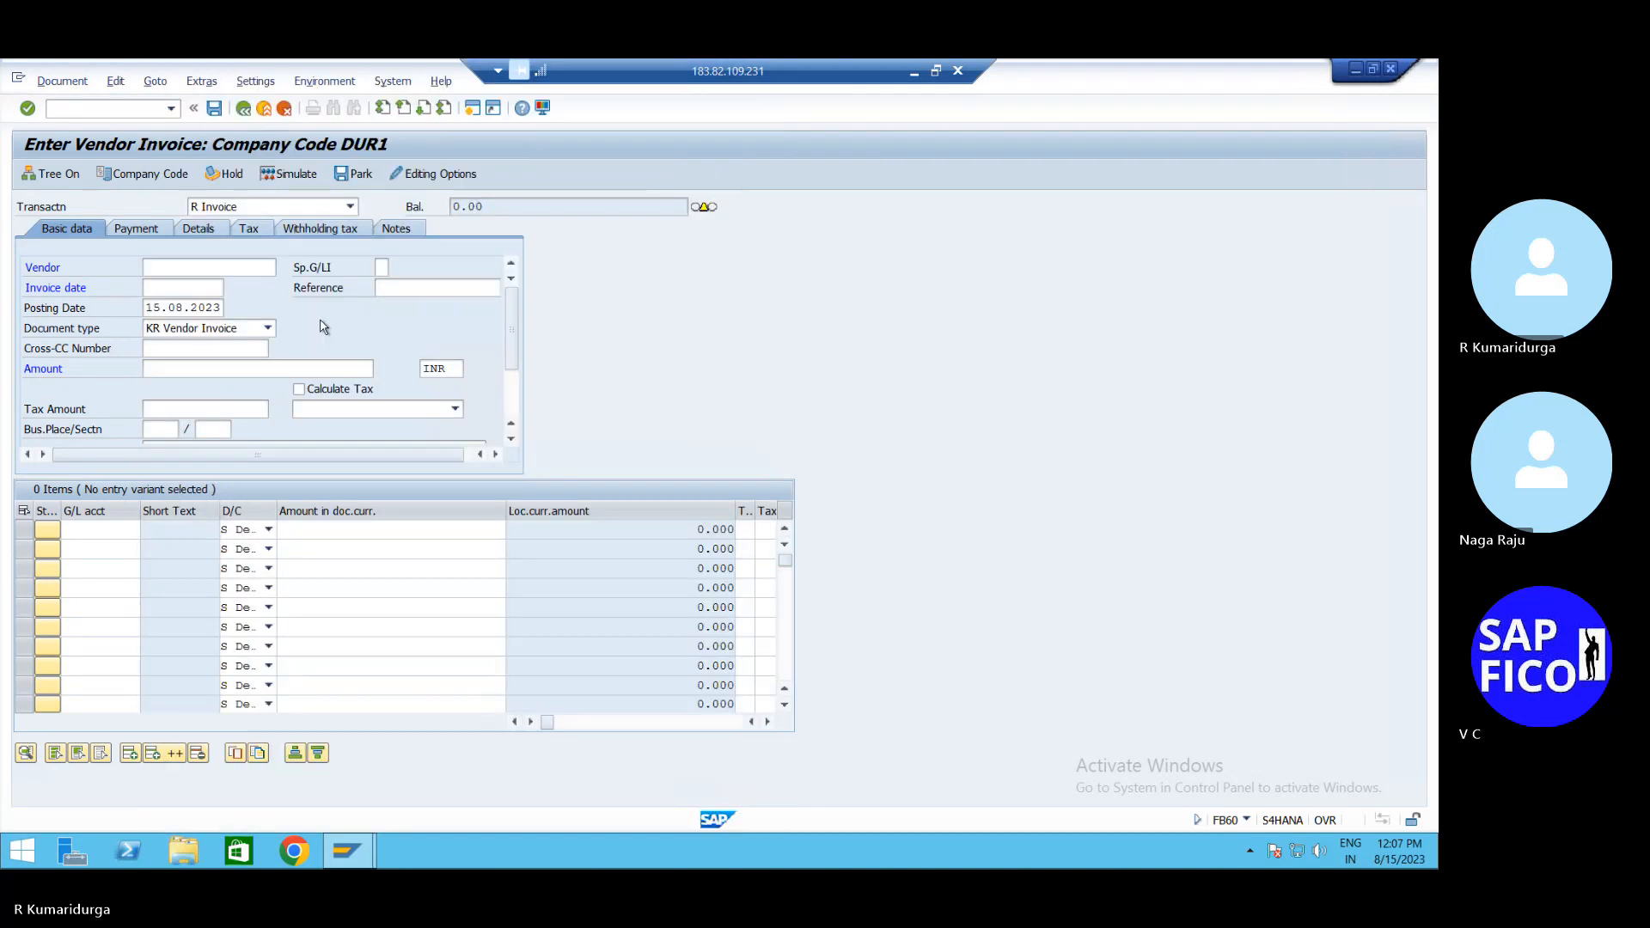
Enter the invoice date and an amount of 200000
click(175, 289)
text(15.08.)
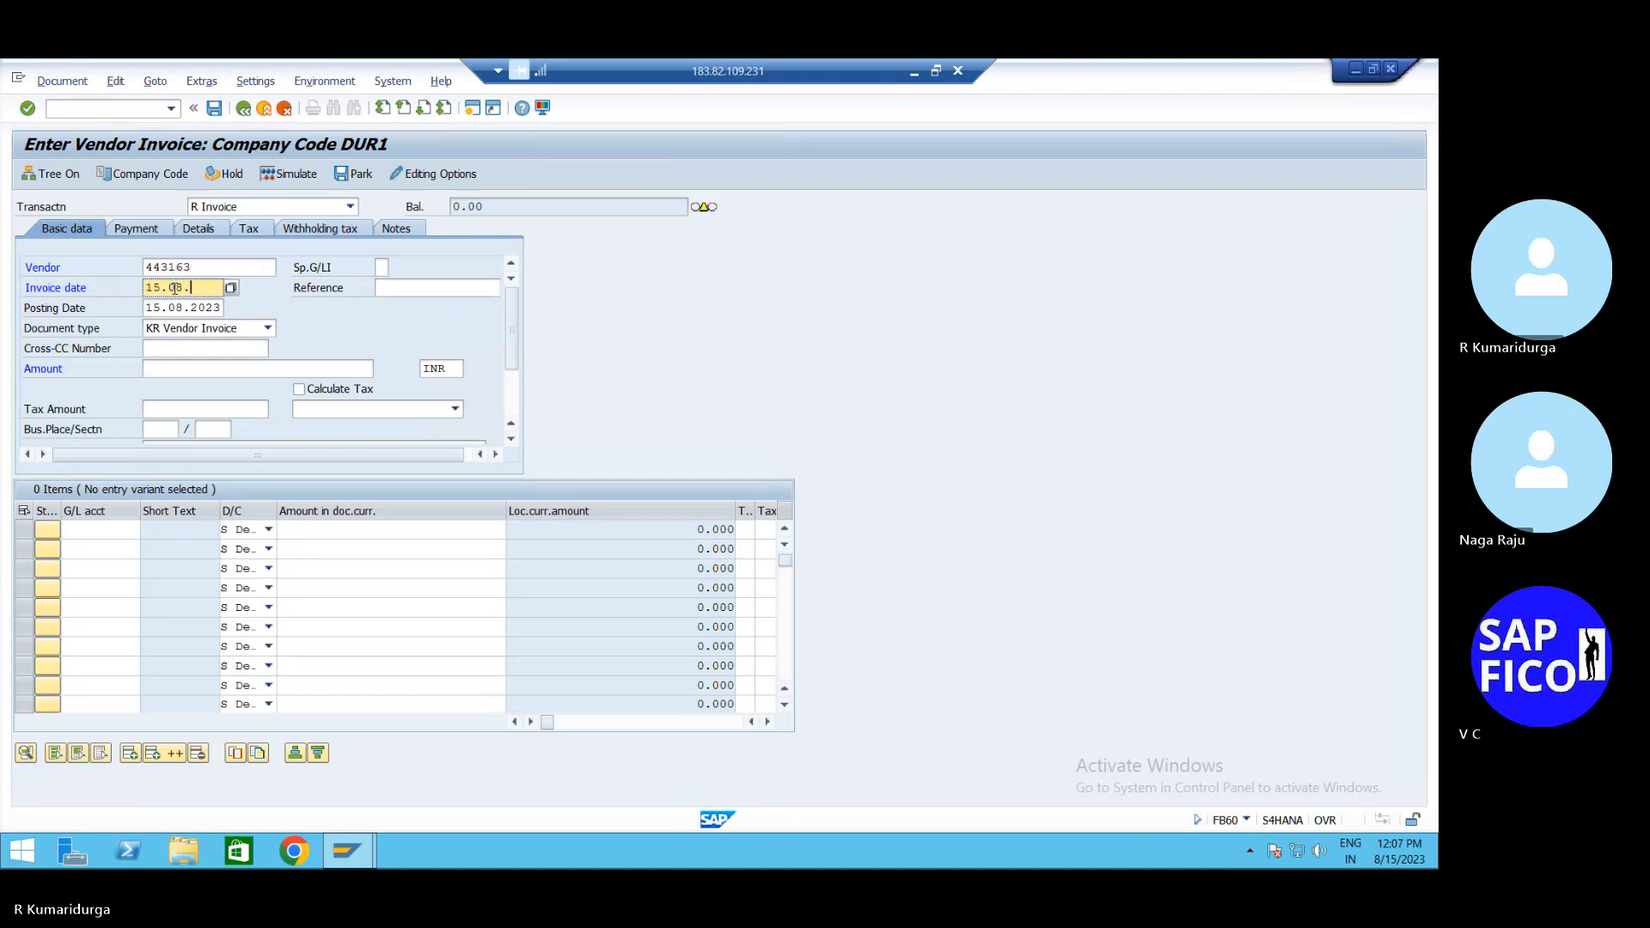
text(2023)
click(172, 364)
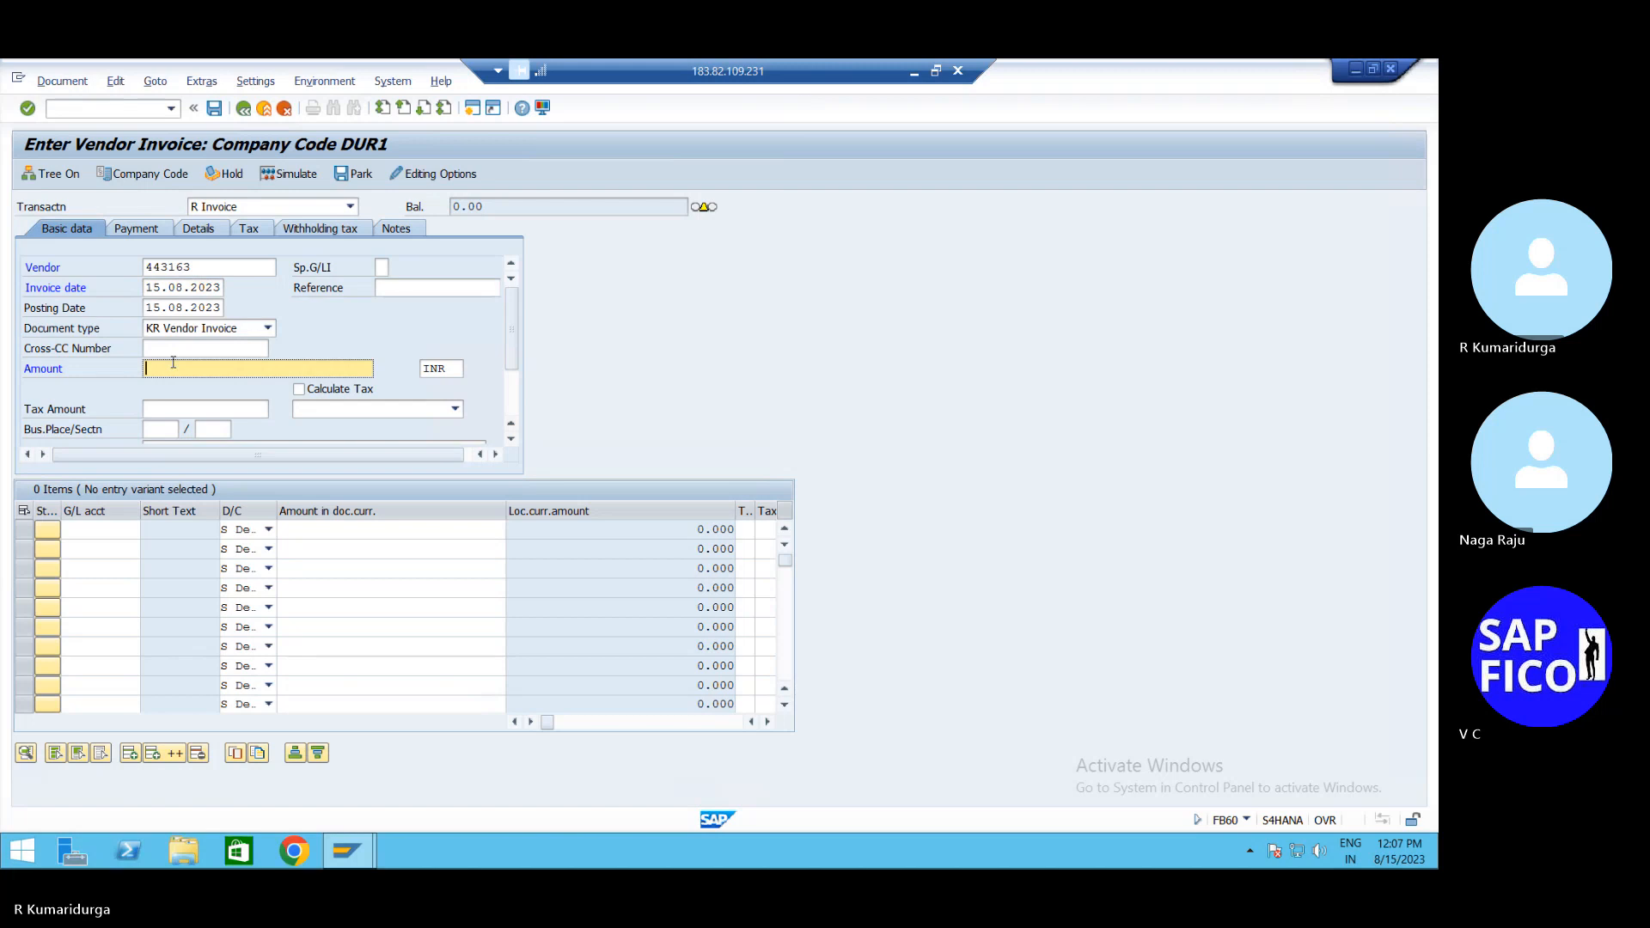
text(20000)
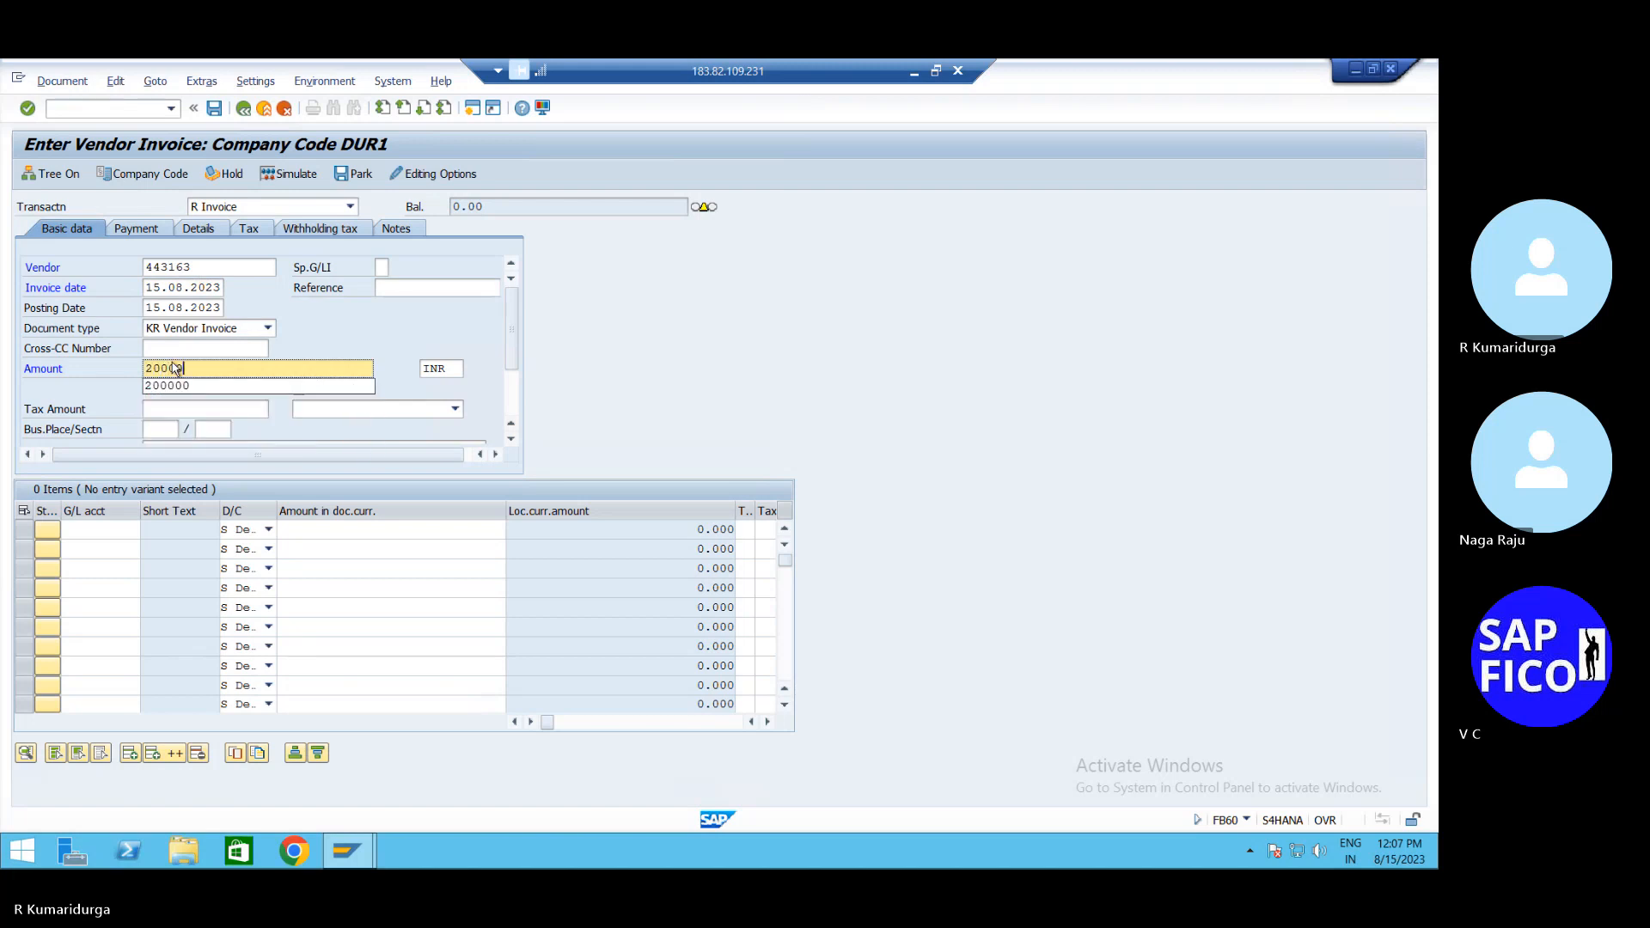
click(247, 386)
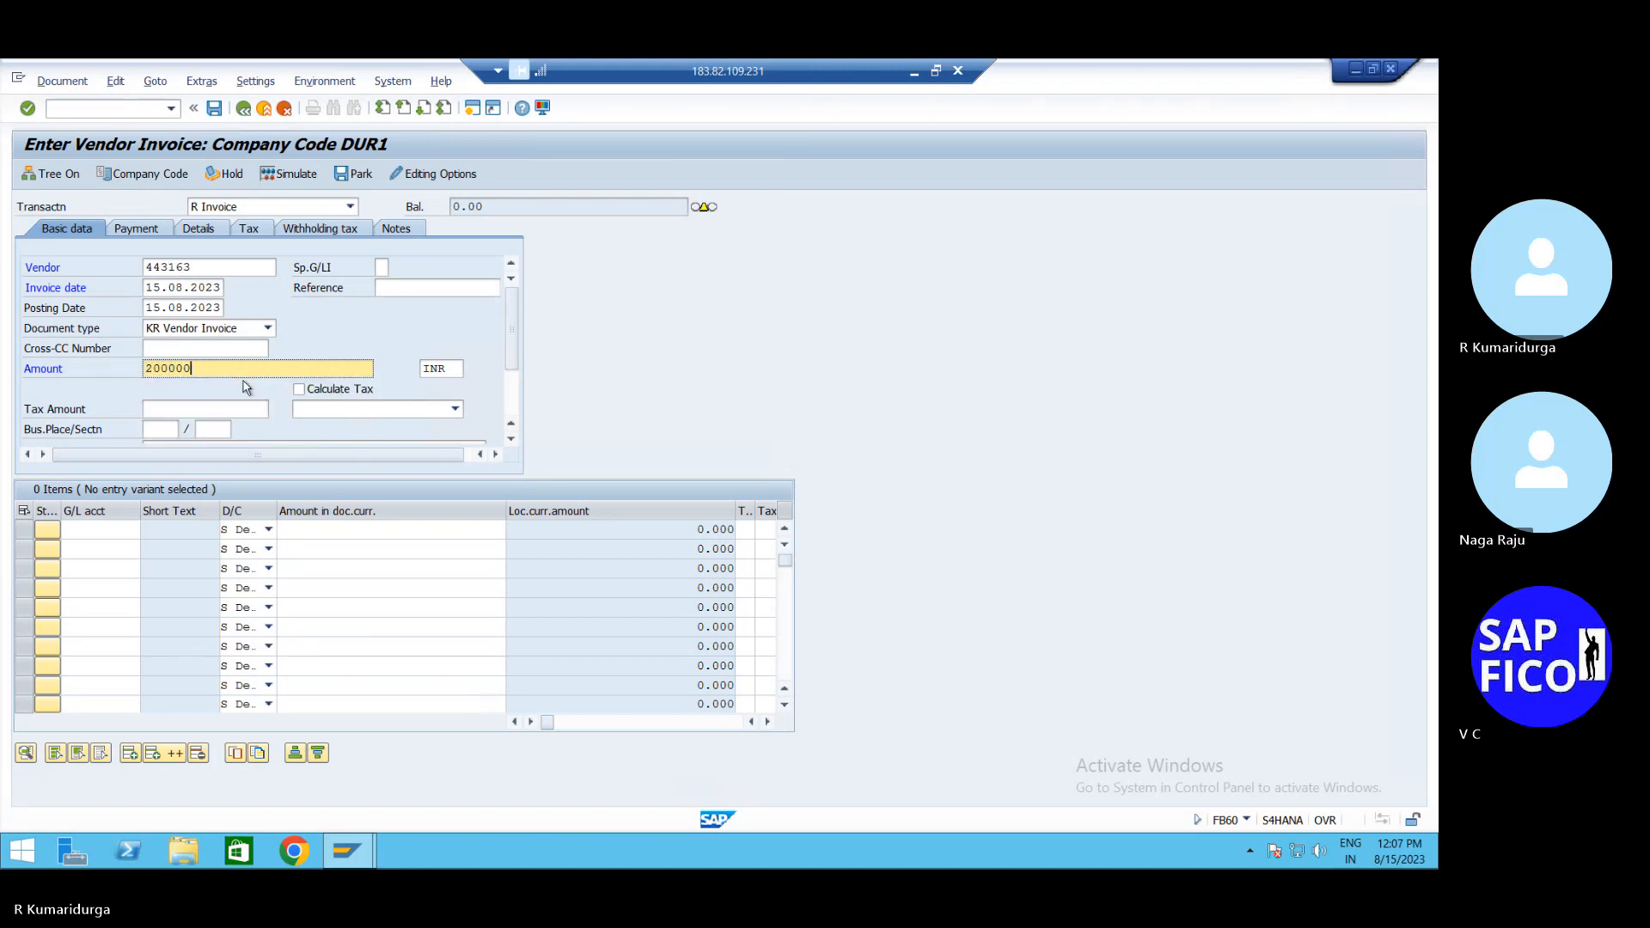
Add a G/L 200101 line for the balancing amount and simulate the invoice
click(90, 529)
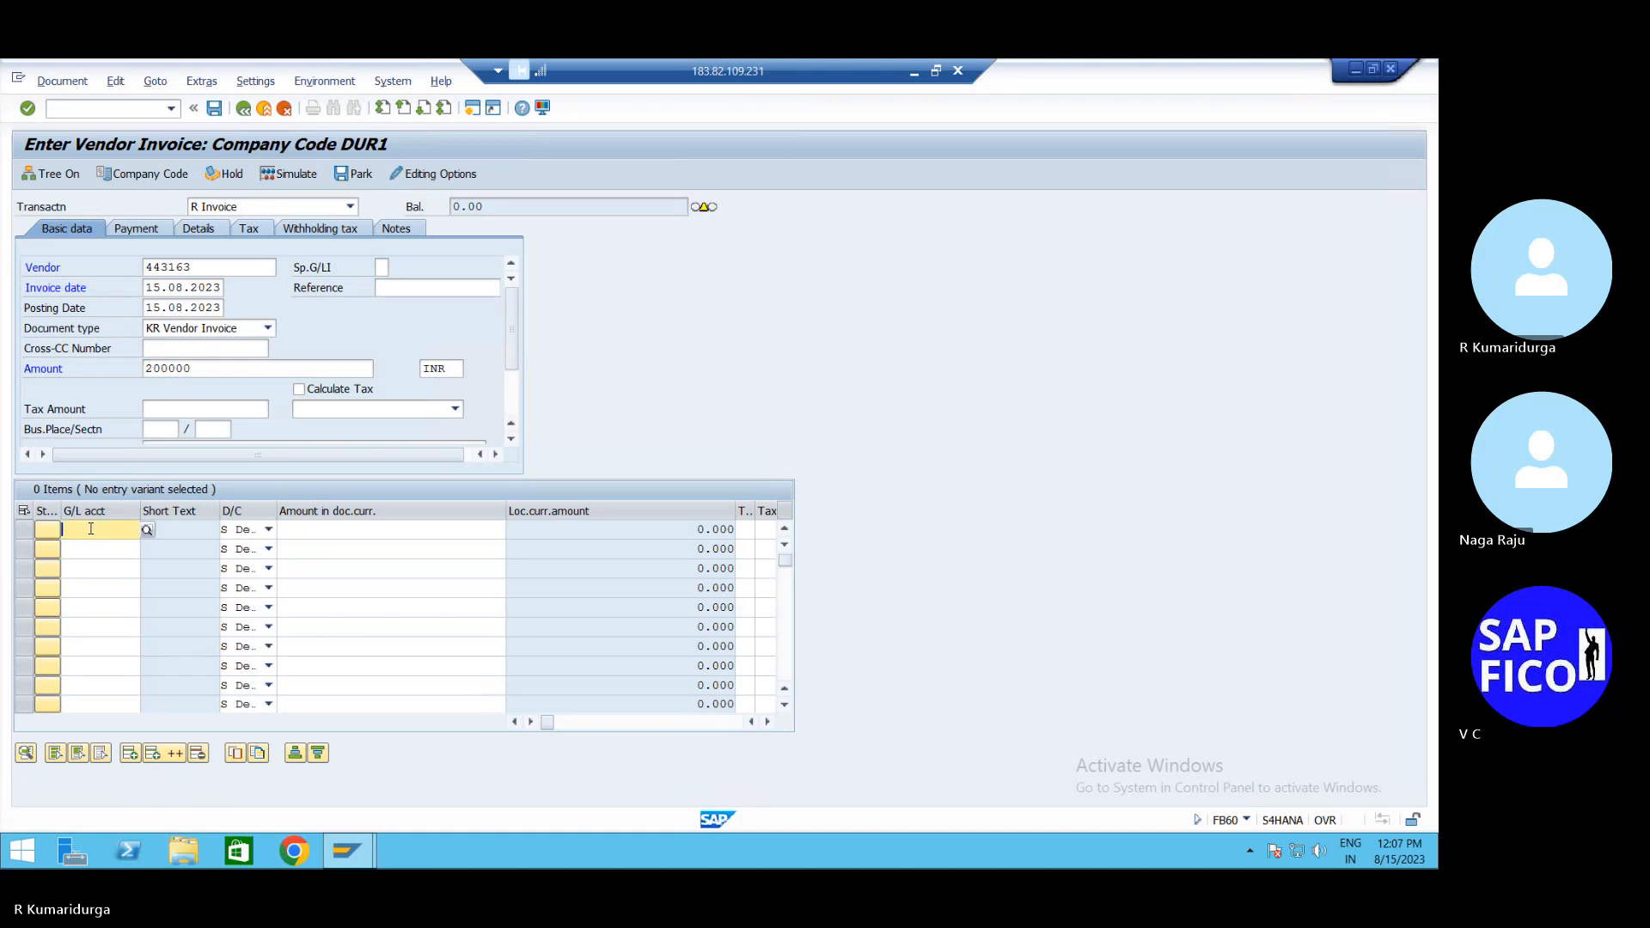
click(90, 529)
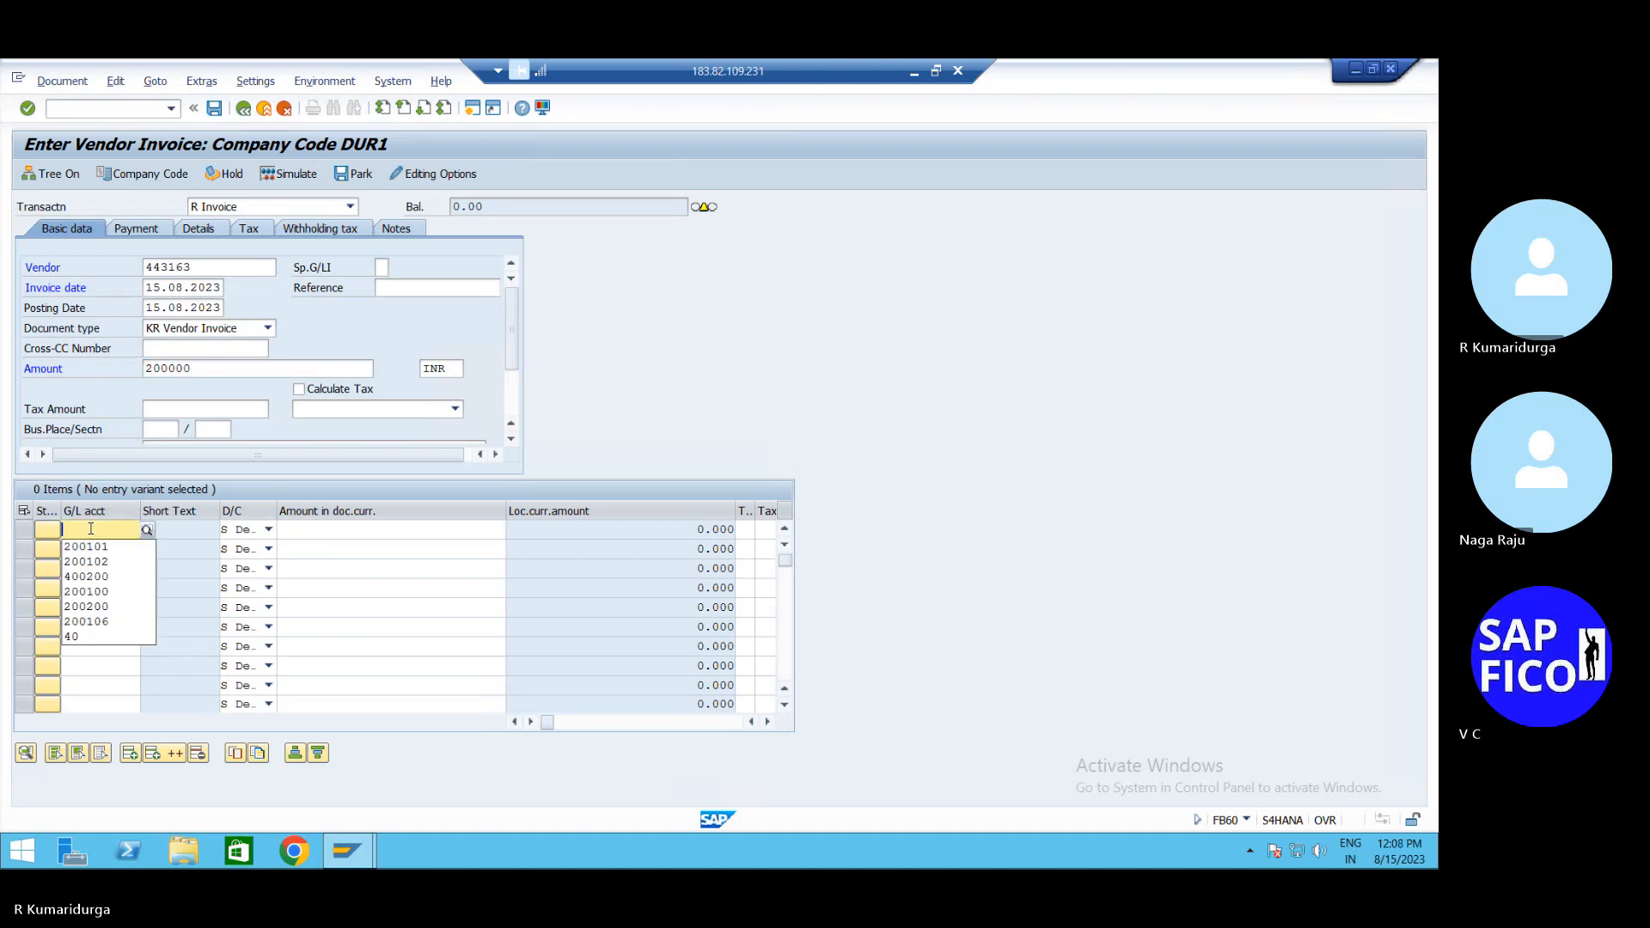
key(Down)
key(Return)
key(Tab)
key(Tab)
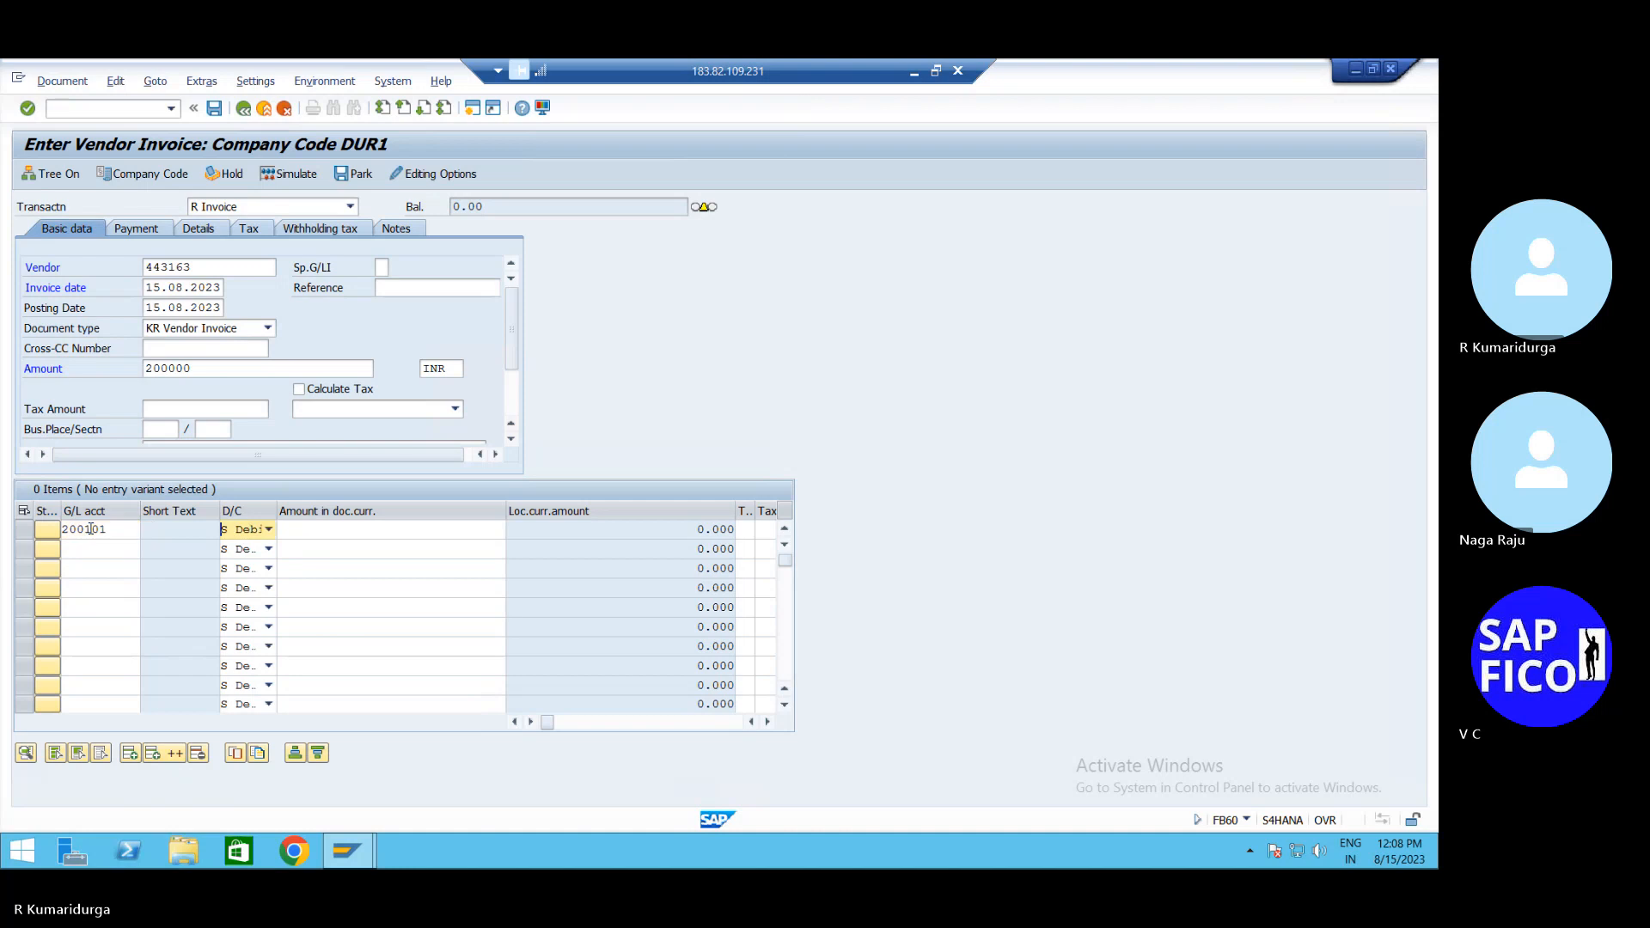
text(*)
key(Return)
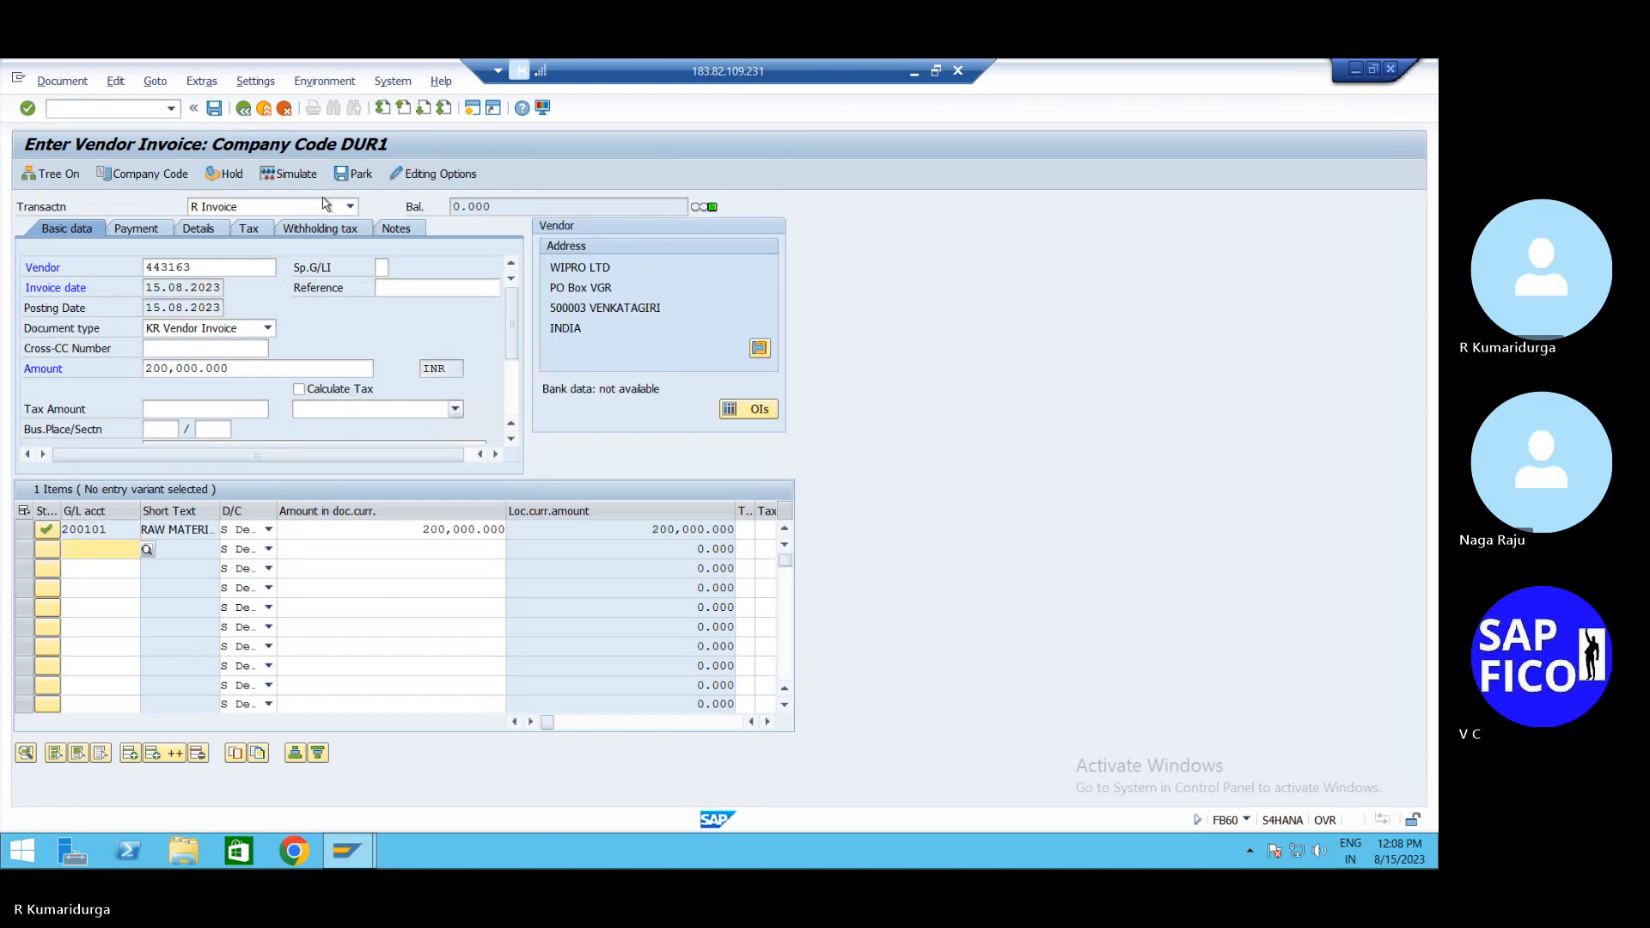
click(305, 174)
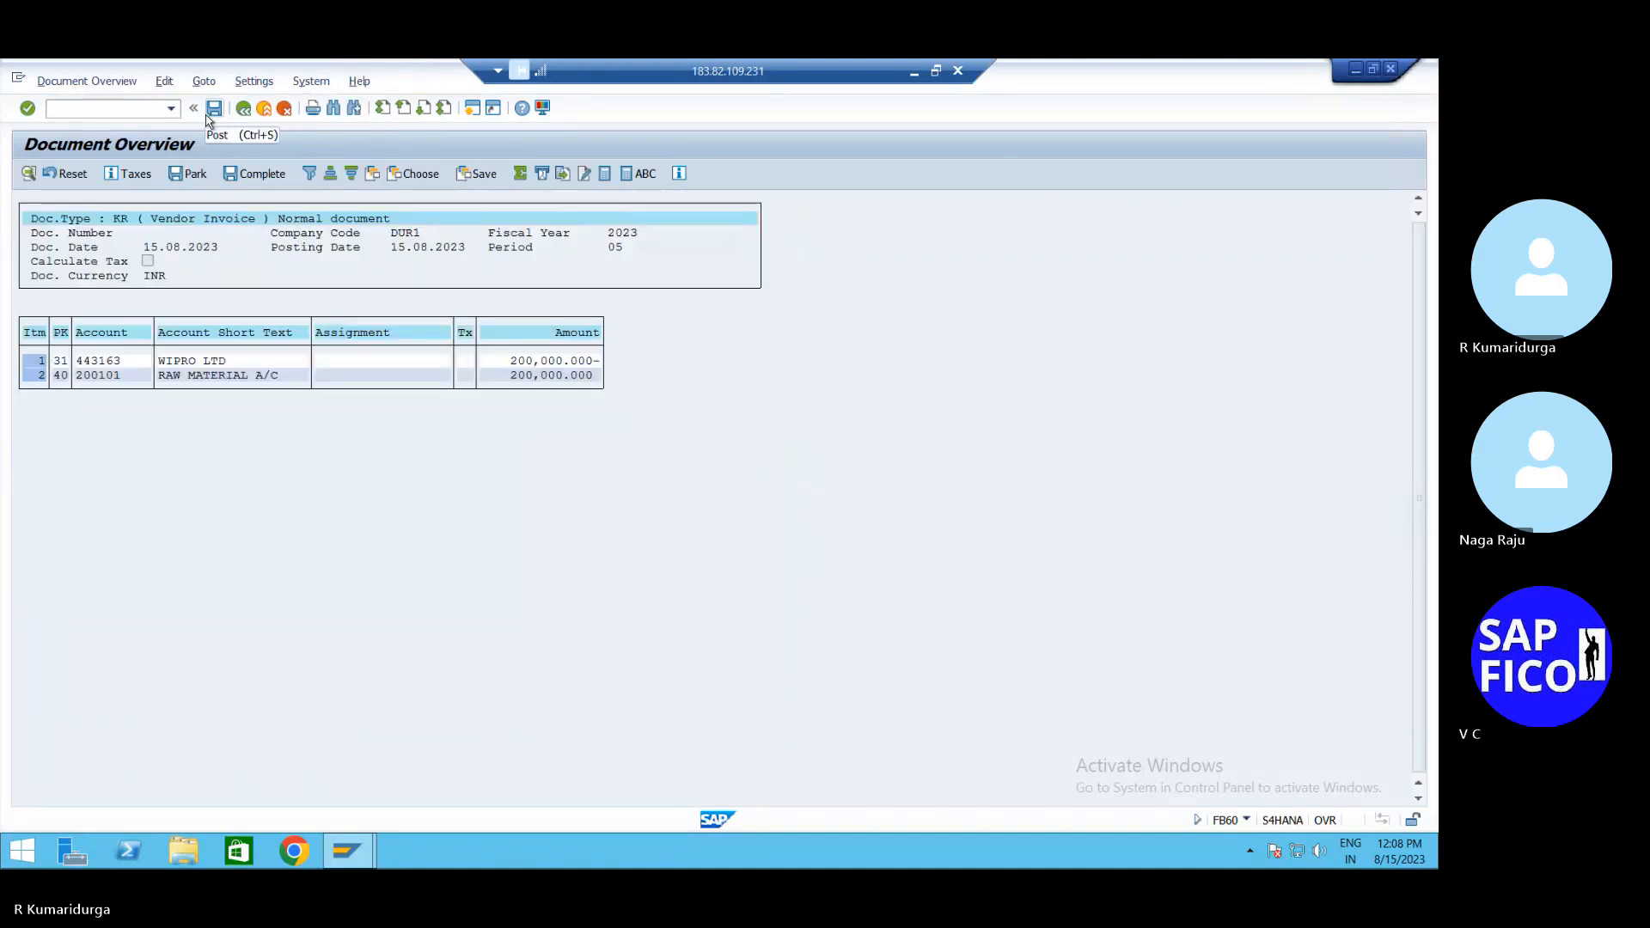
Post the vendor invoice as document 192 and restore the Remote Desktop to full screen
click(212, 110)
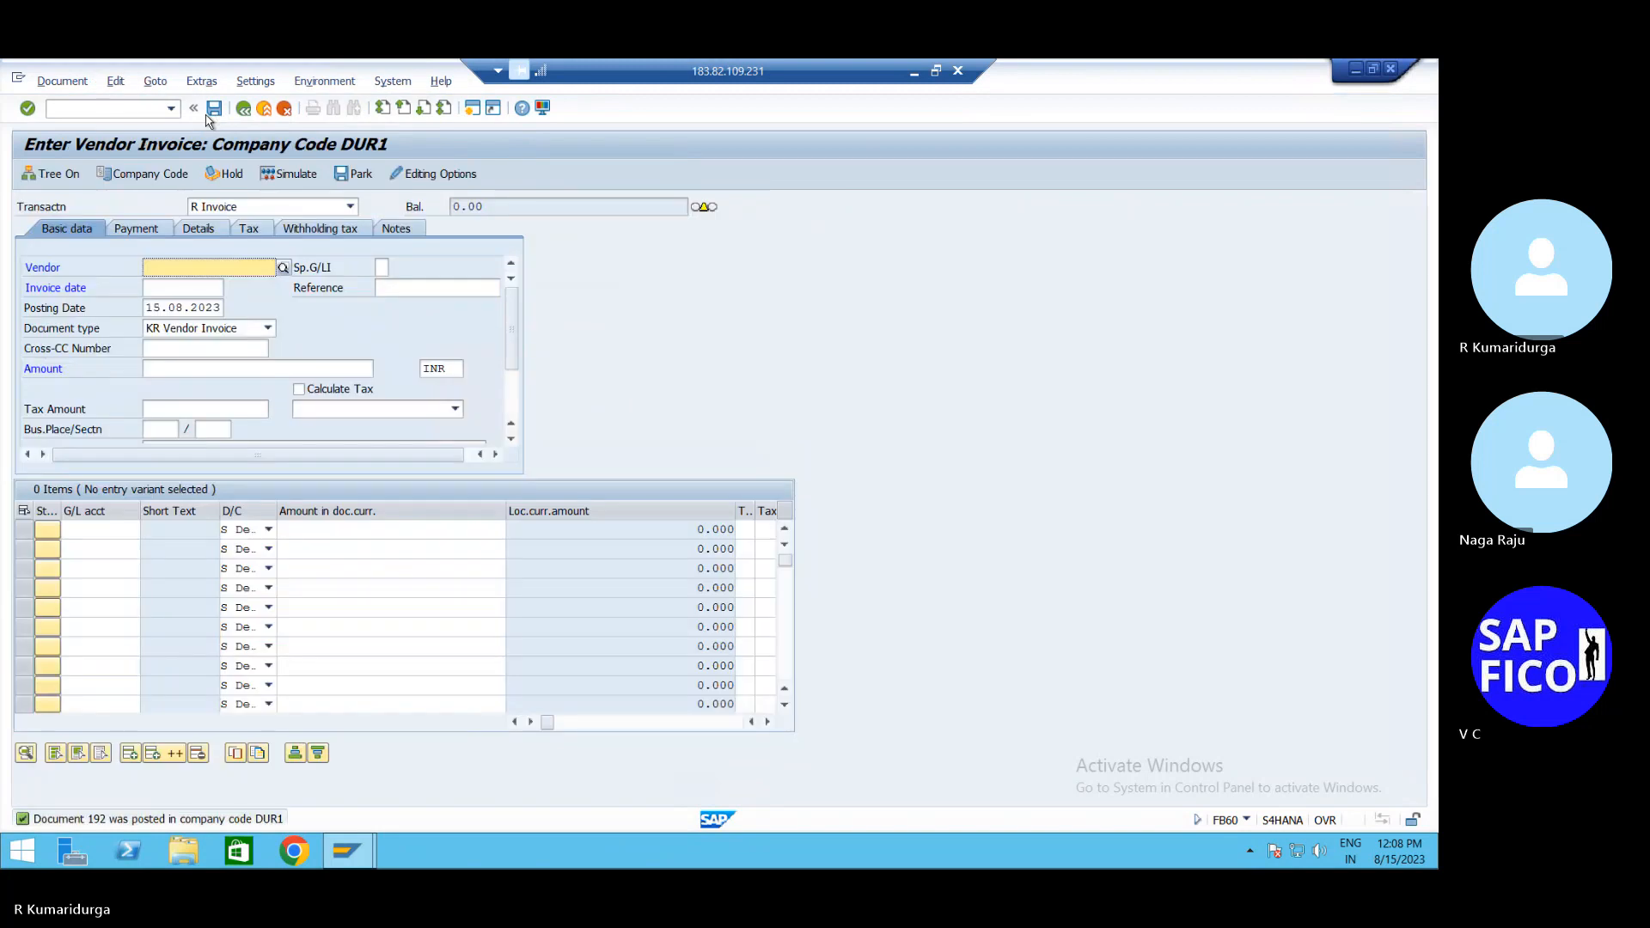
click(936, 70)
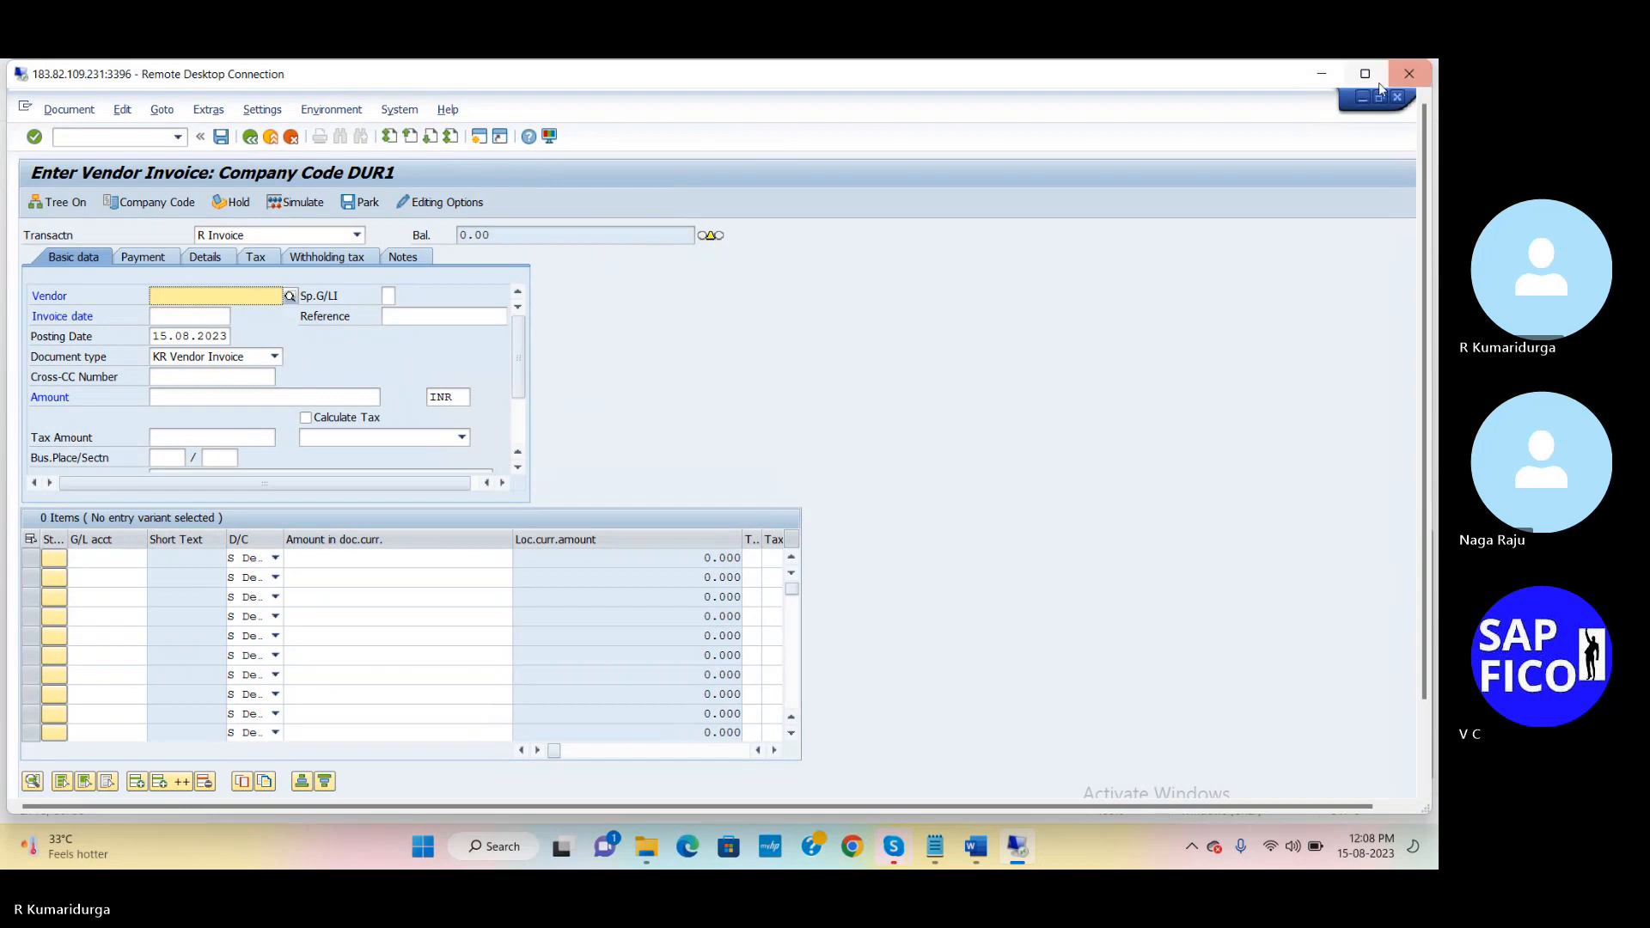
mouse_move(1367, 78)
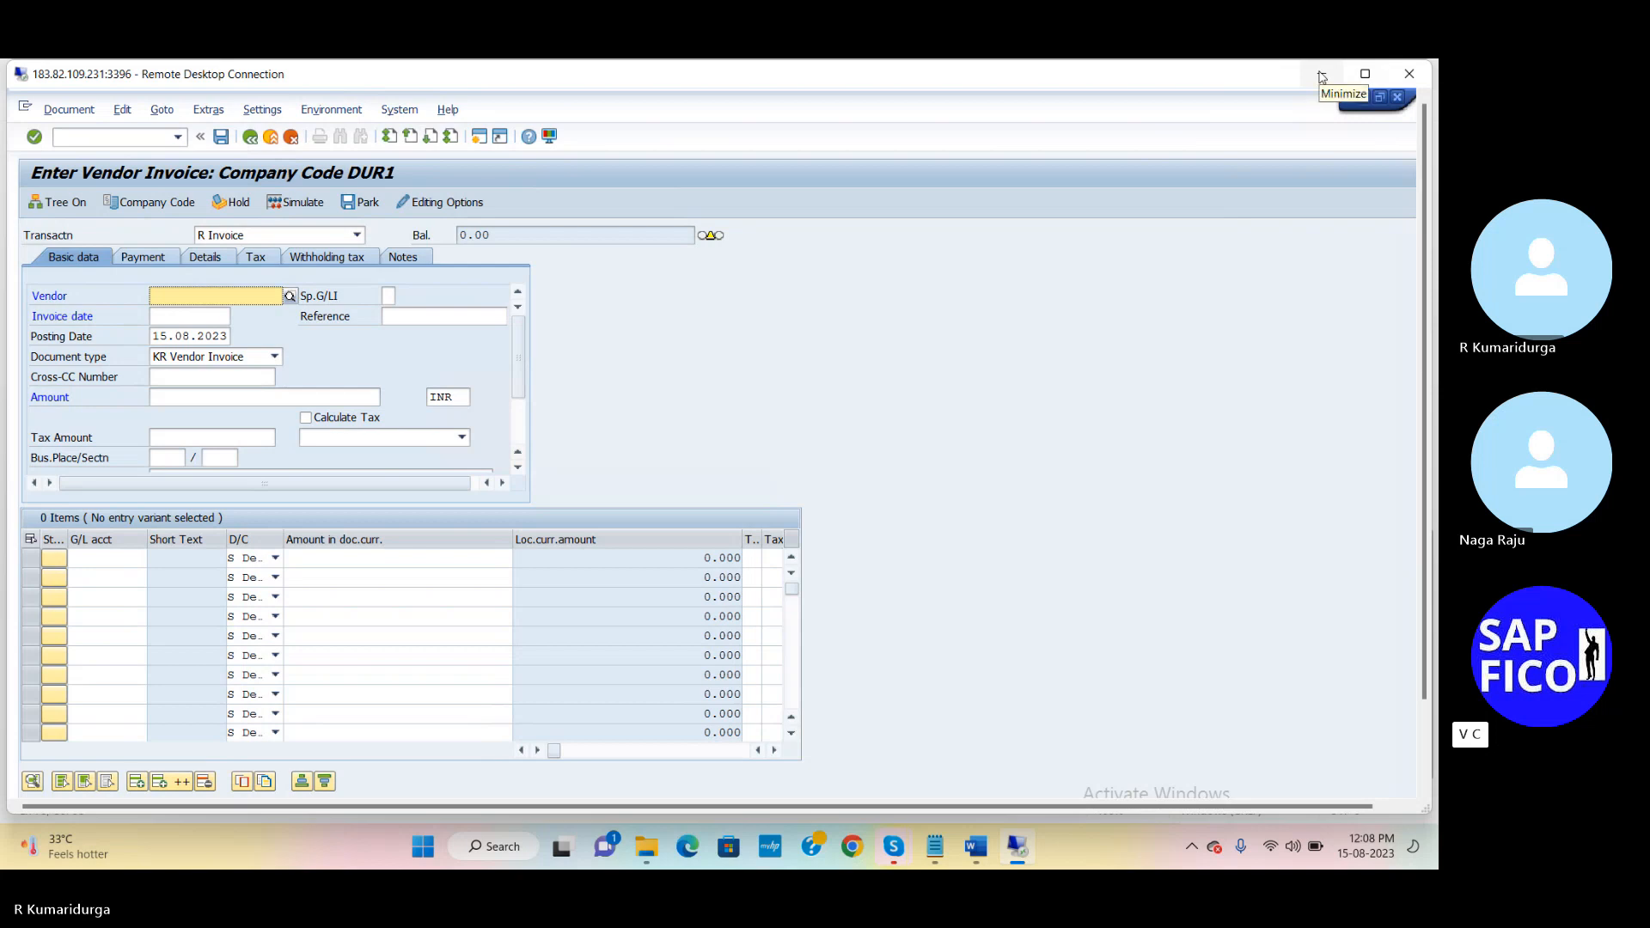
click(1365, 74)
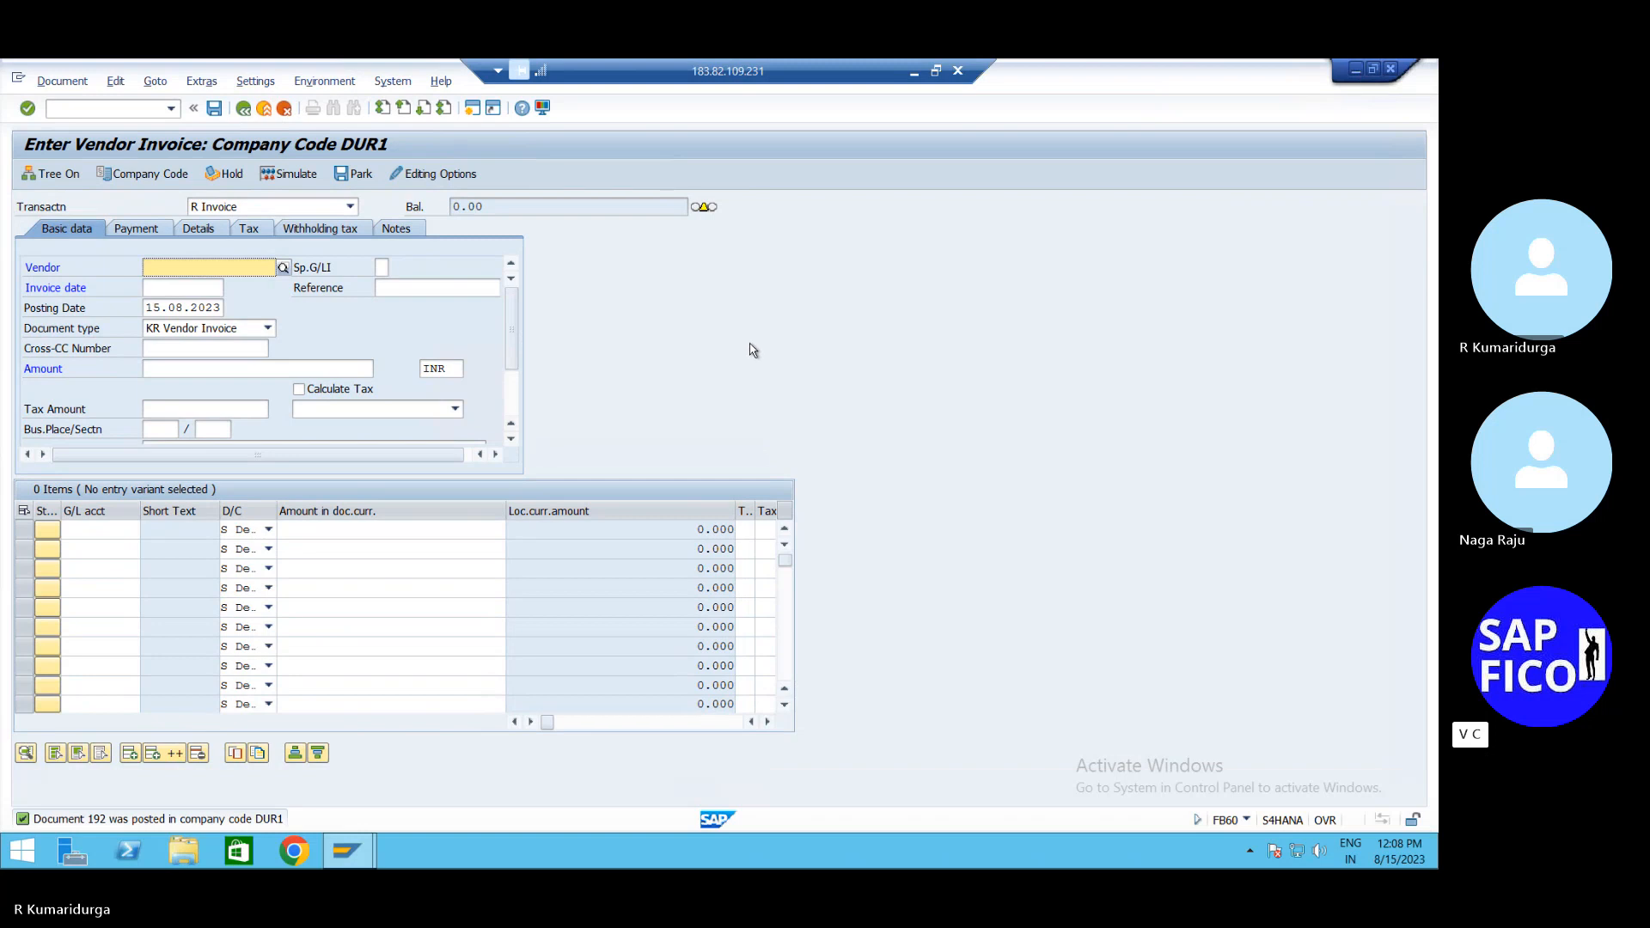
In Notepad, change the FB60 document number from 71005 to 192 and return to SAP
click(914, 72)
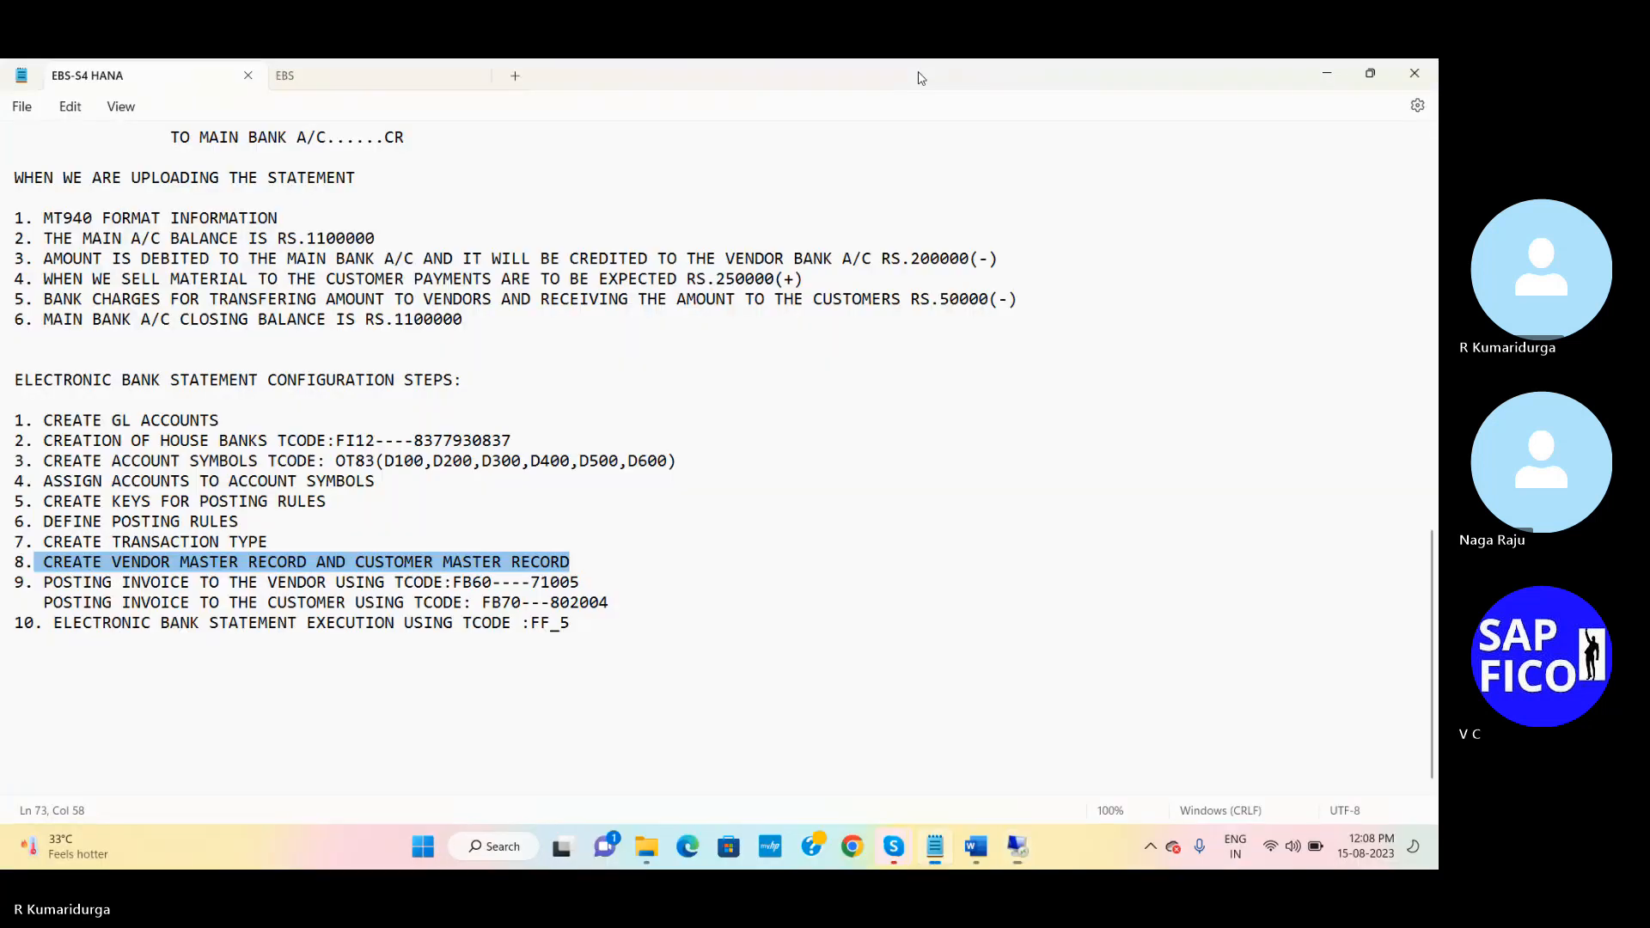
click(595, 576)
key(BackSpace)
key(BackSpace)
key(BackSpace)
key(BackSpace)
key(BackSpace)
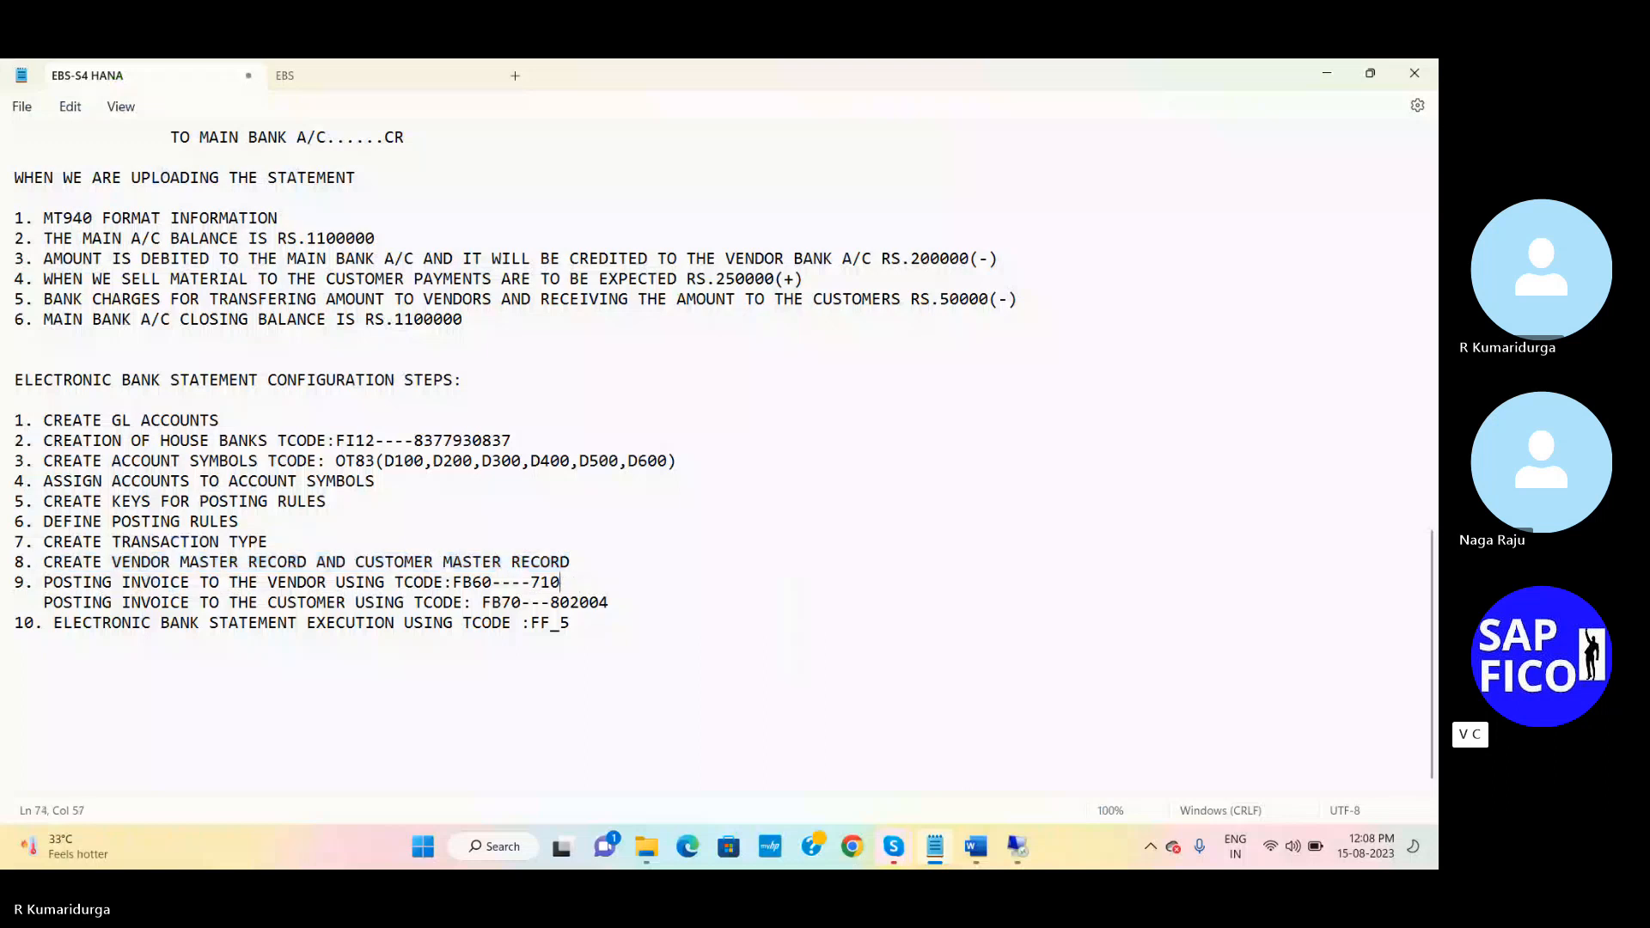
text(192)
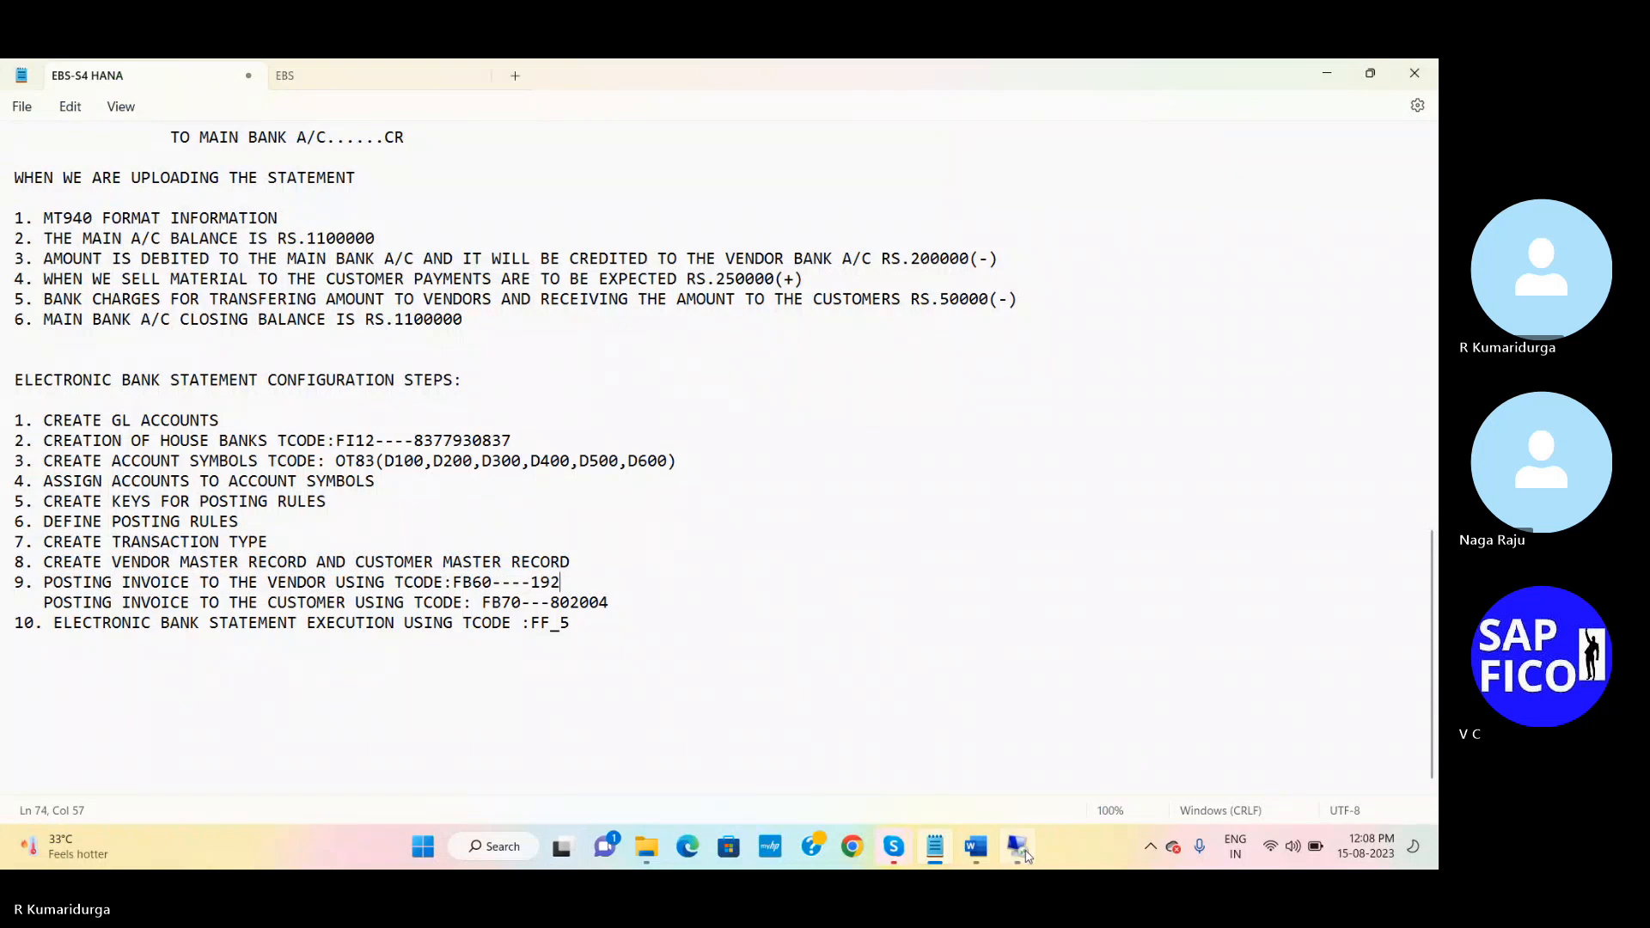
click(1025, 855)
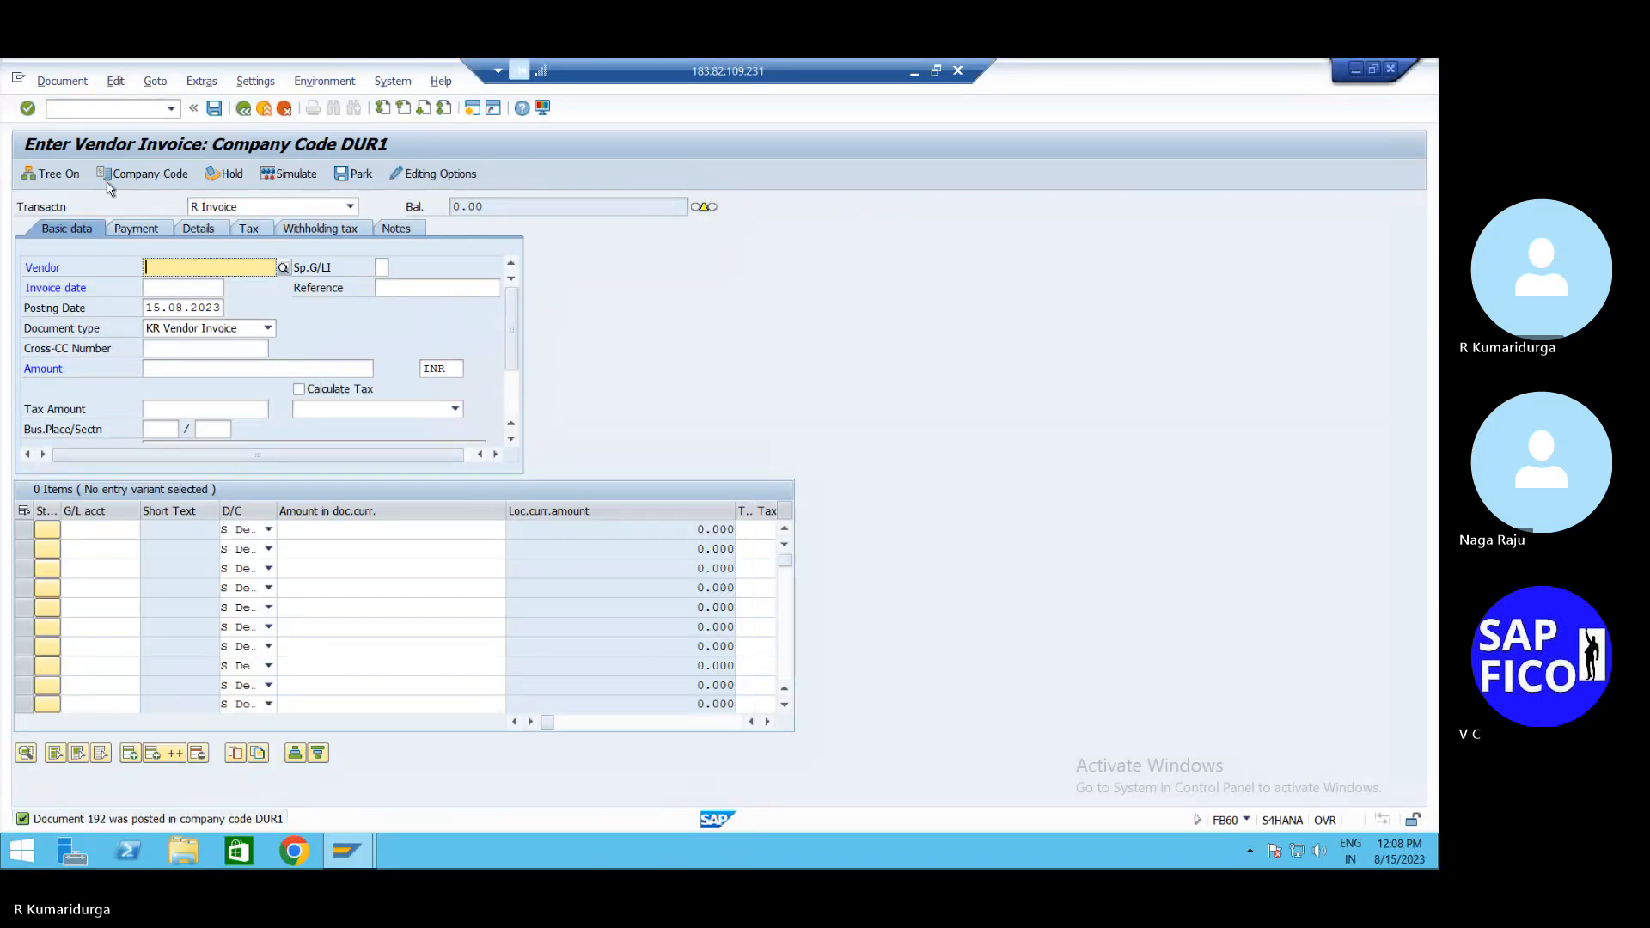
Start a new invoice entry and switch its company code from PAPE to DUR1
click(129, 114)
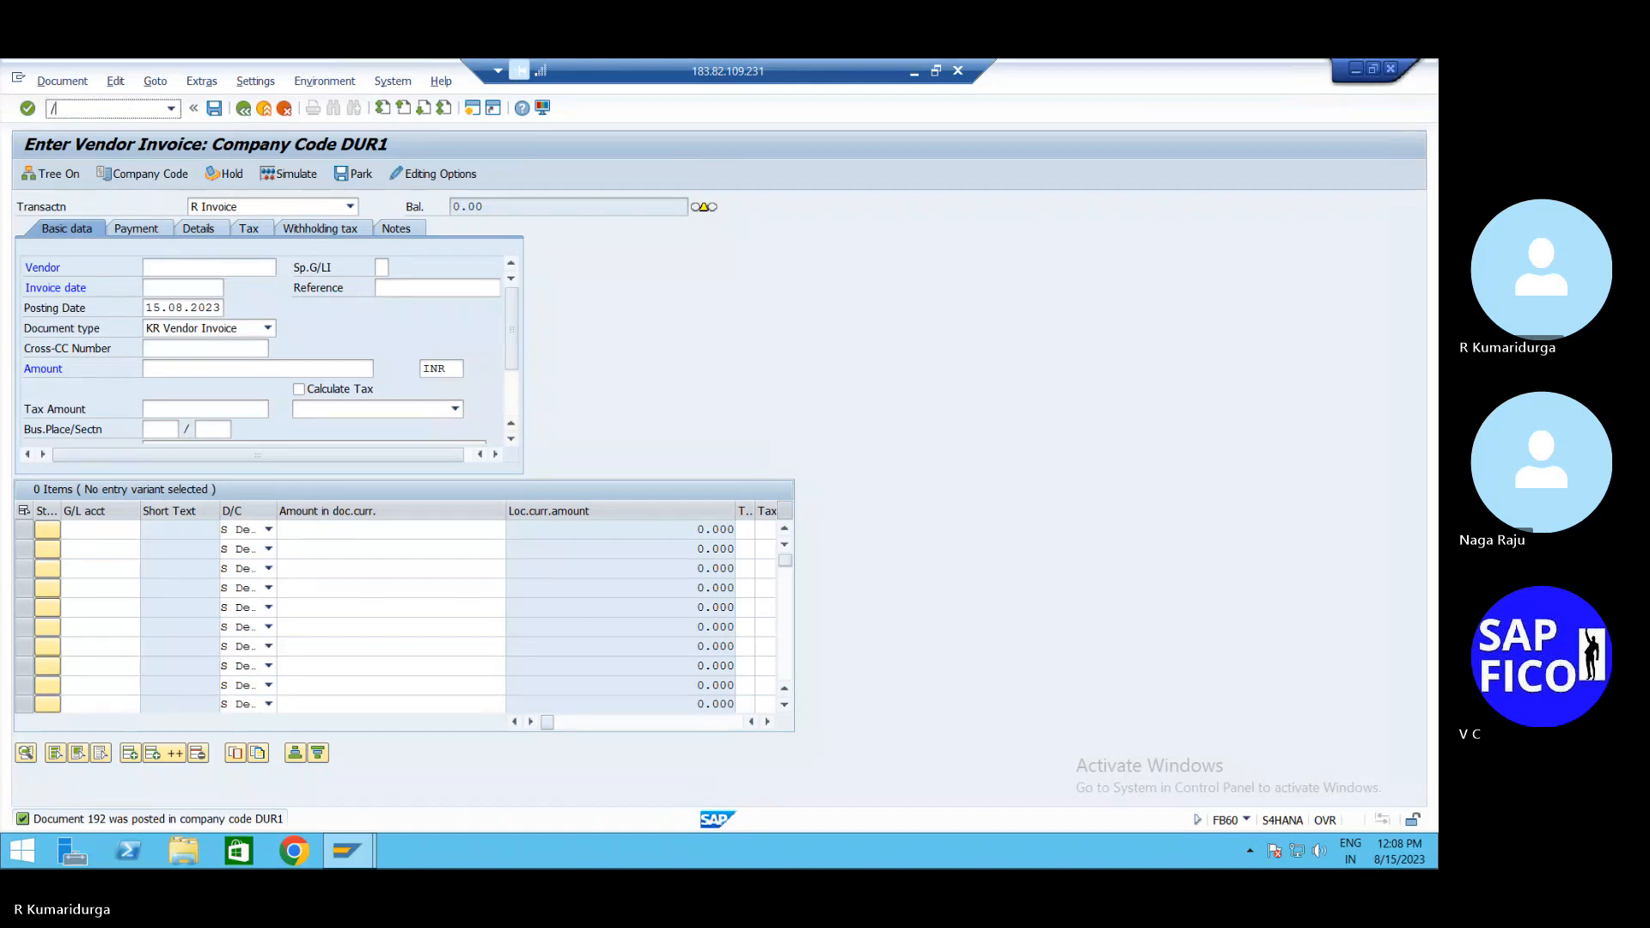
text(/NFB60)
key(Return)
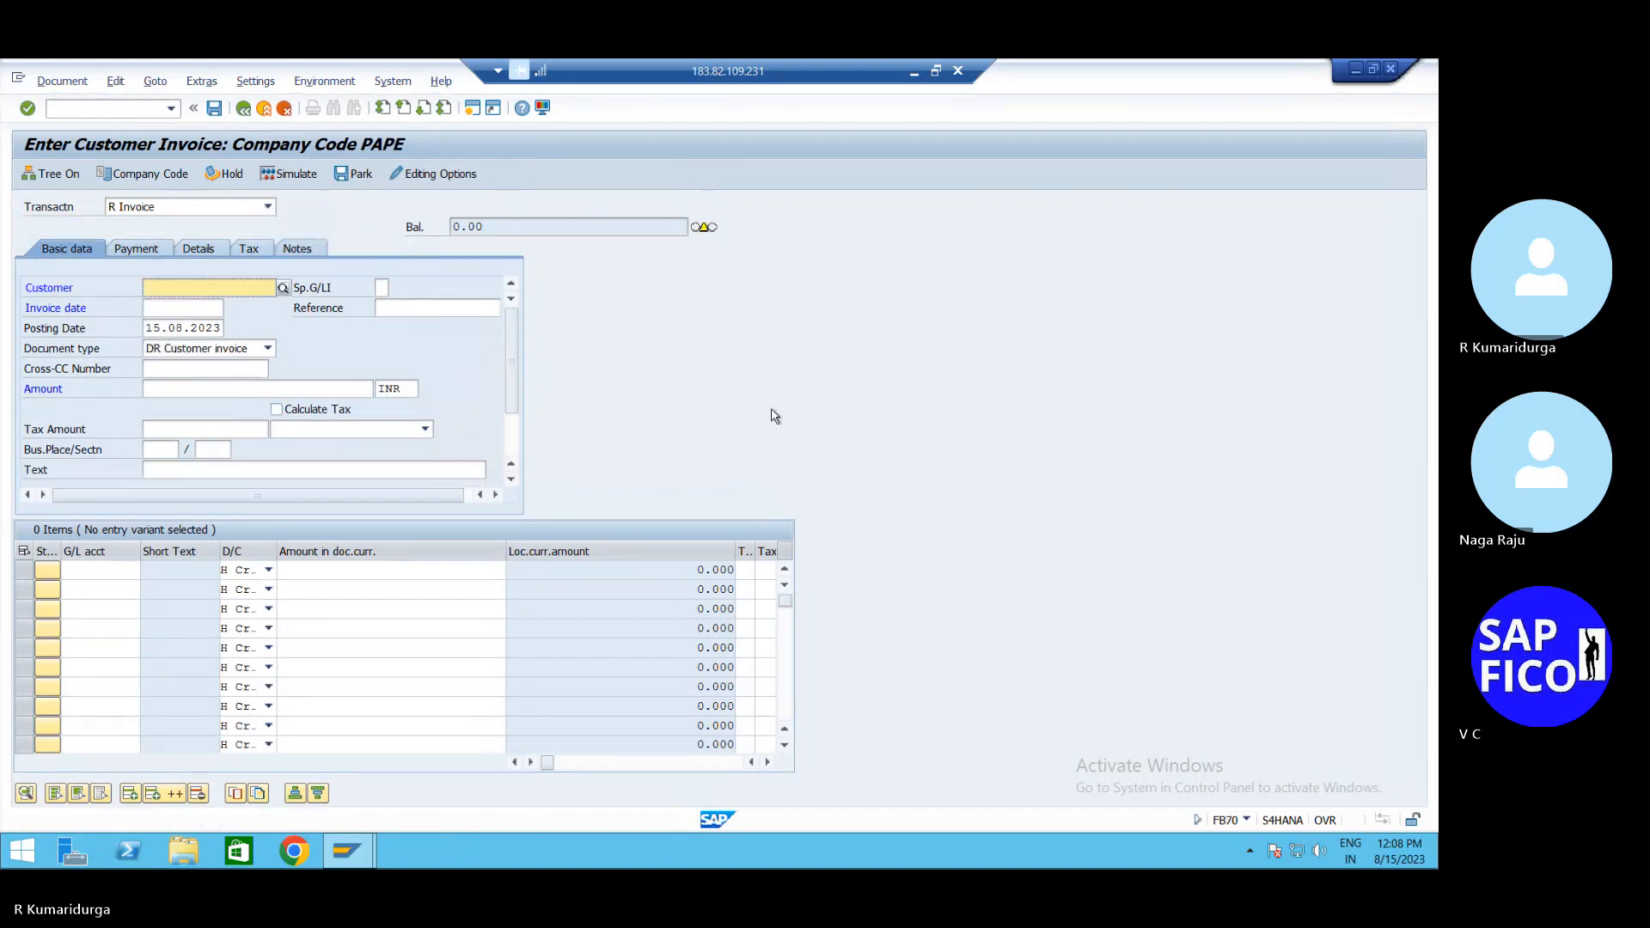
click(146, 175)
text(1)
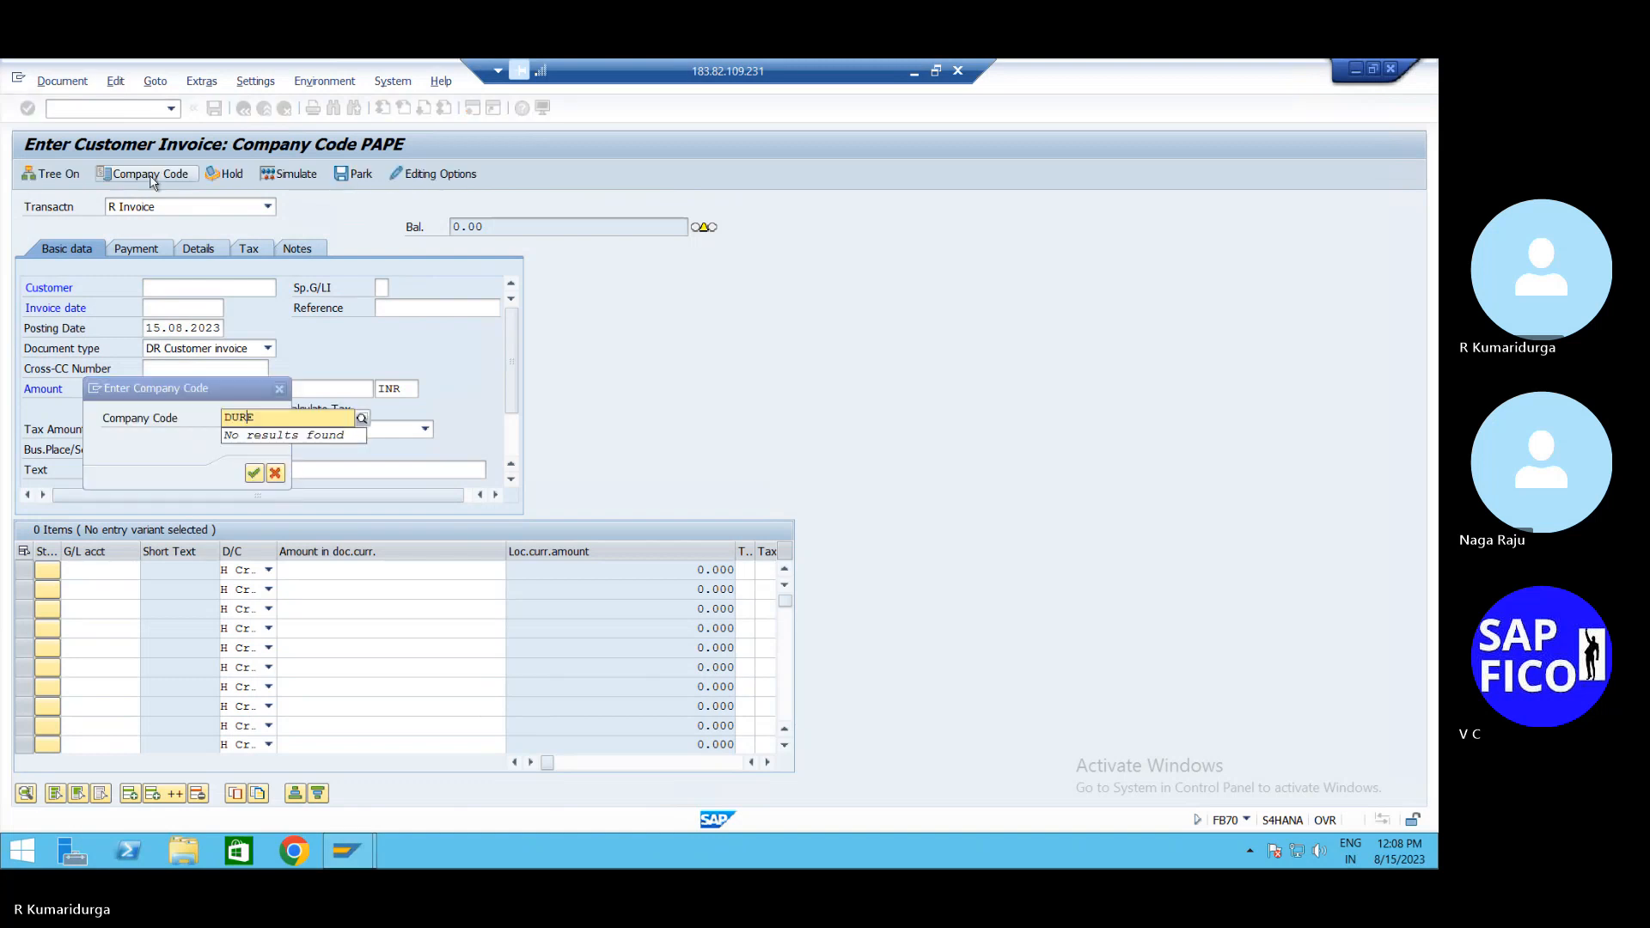
key(Return)
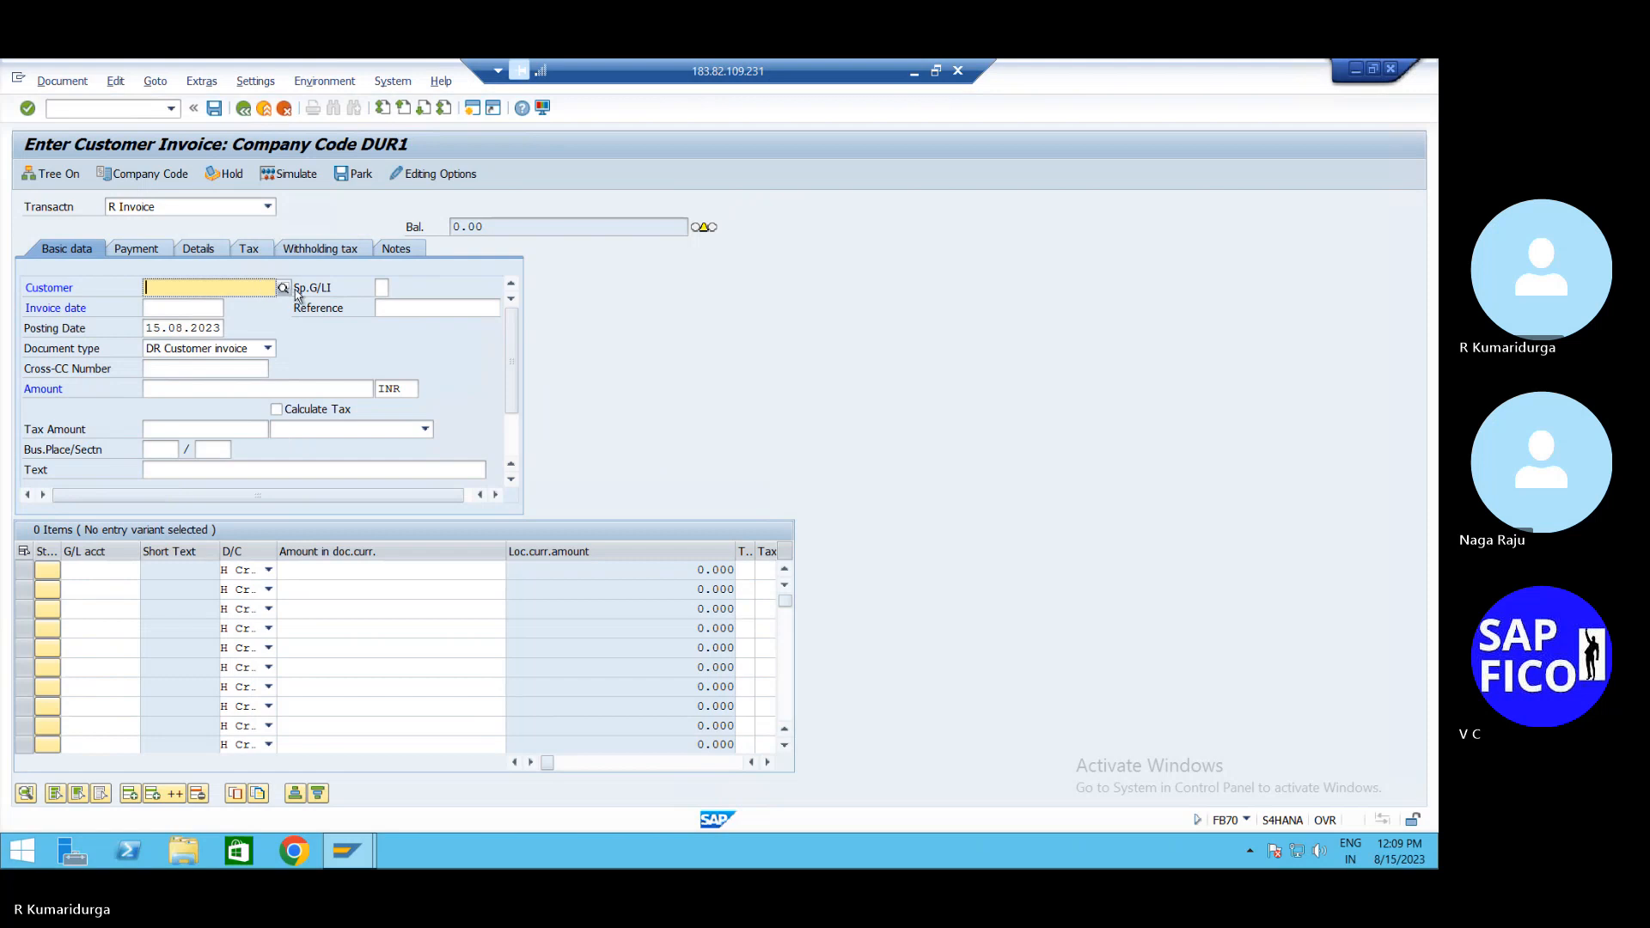
Select customer SOFTEK PVT LTD, invoice date 15.08.2023 and amount 250000
click(283, 288)
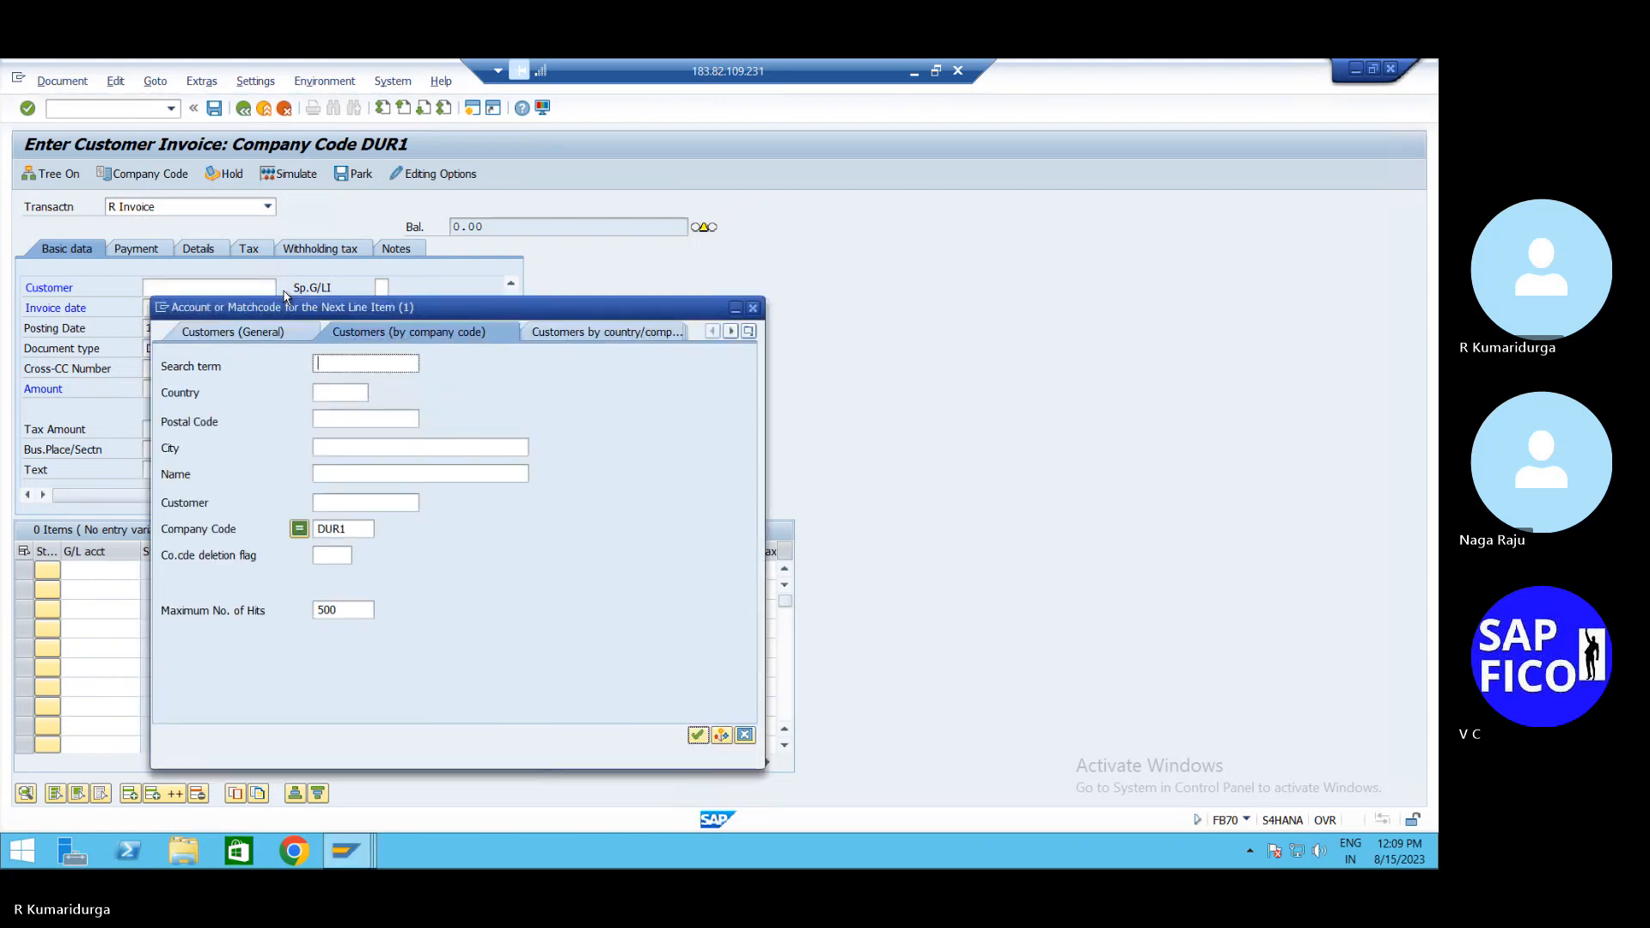
key(Return)
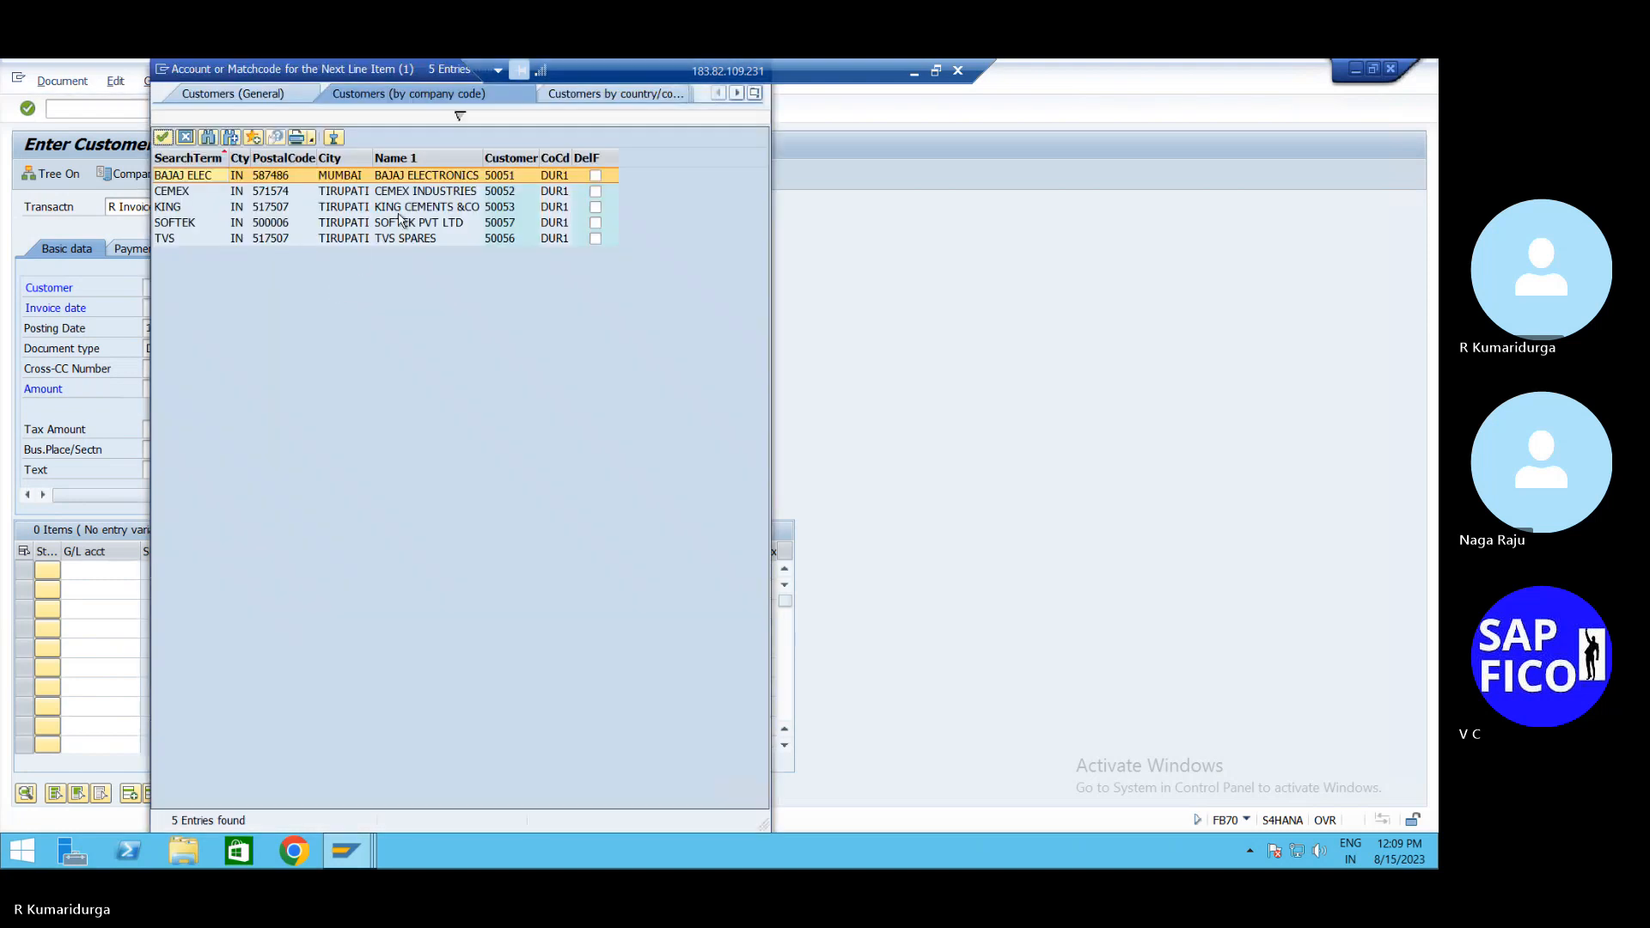
double_click(400, 224)
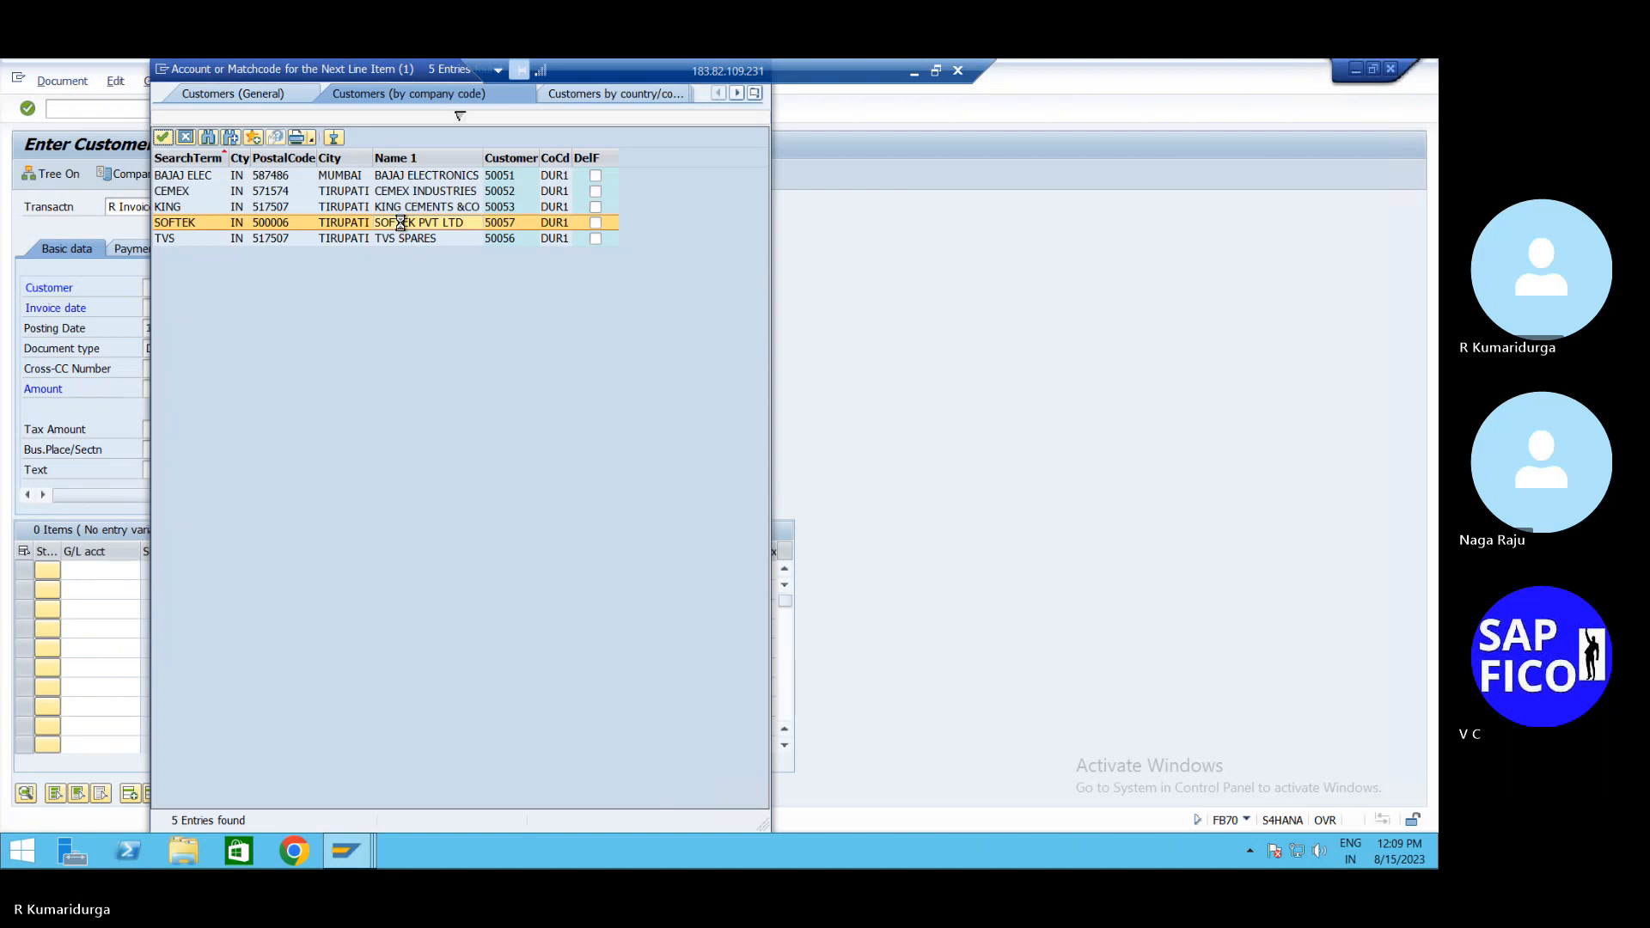
click(201, 309)
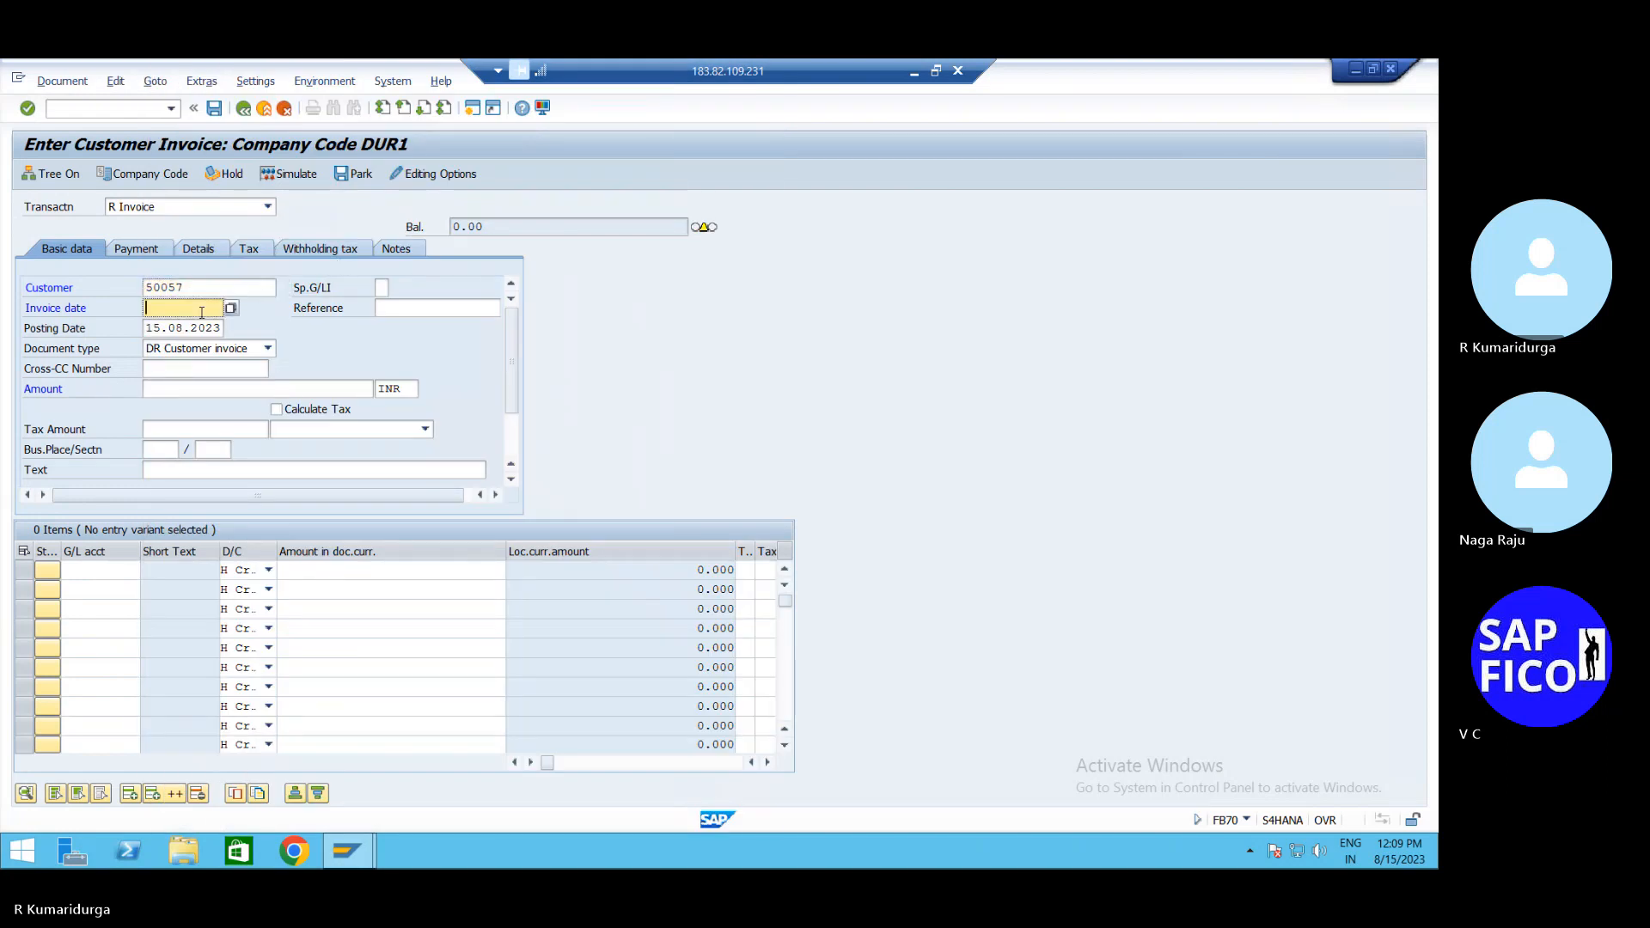
text(15.08.2023)
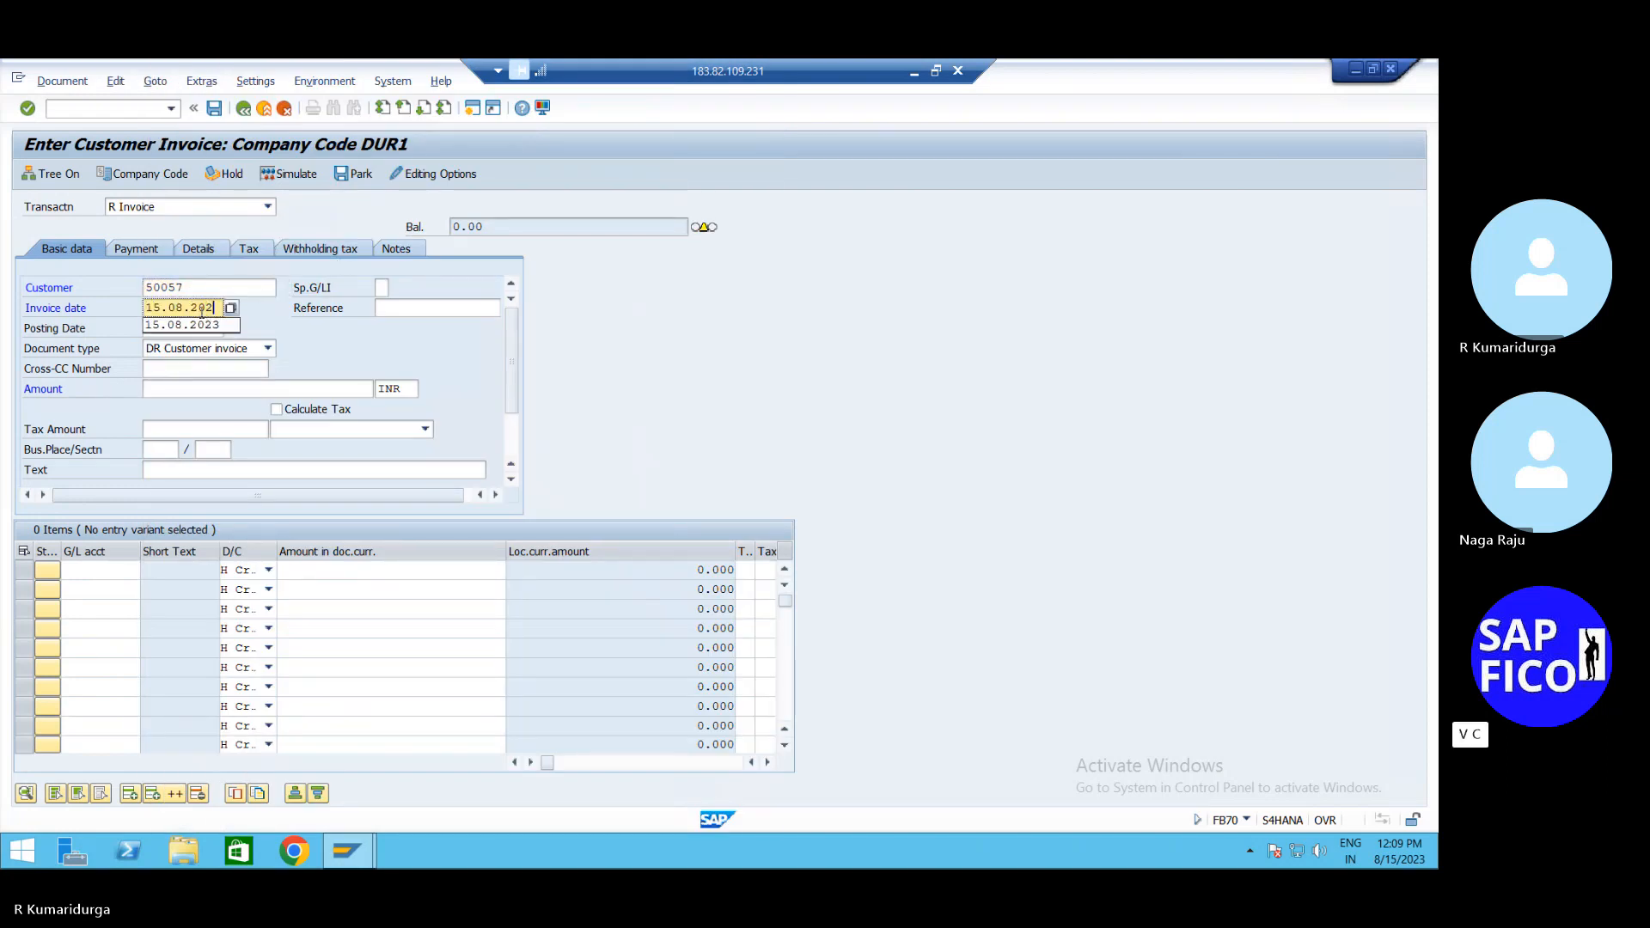
click(166, 394)
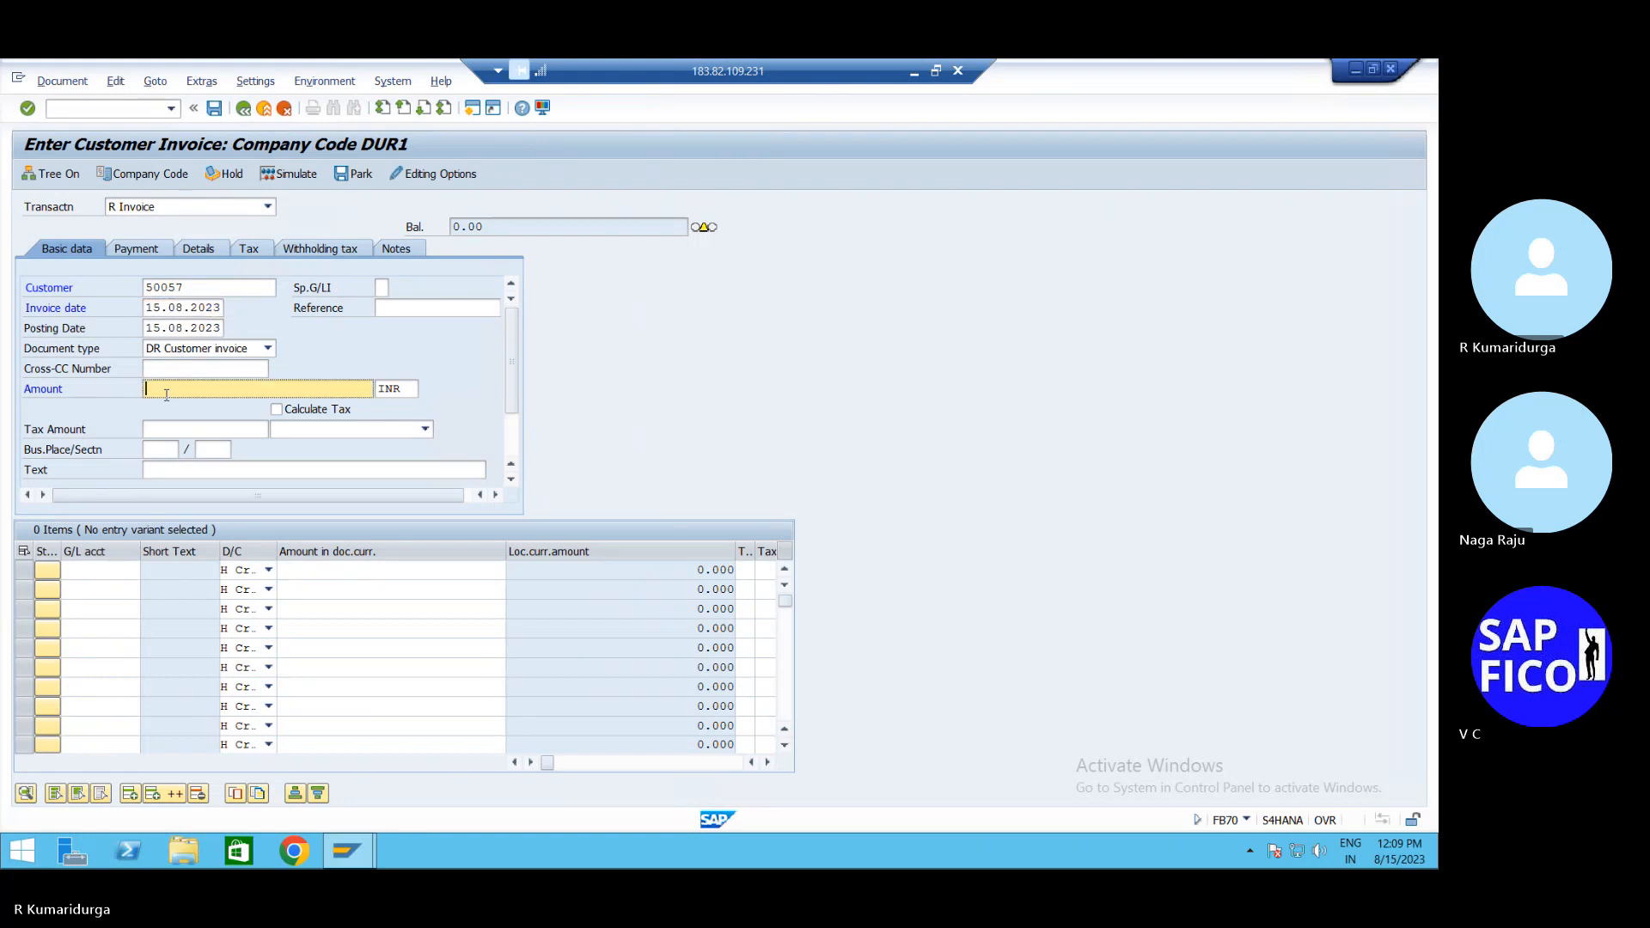
text(250000)
Put G/L account 200200 SALES ACCOUNT on the first line item
click(88, 567)
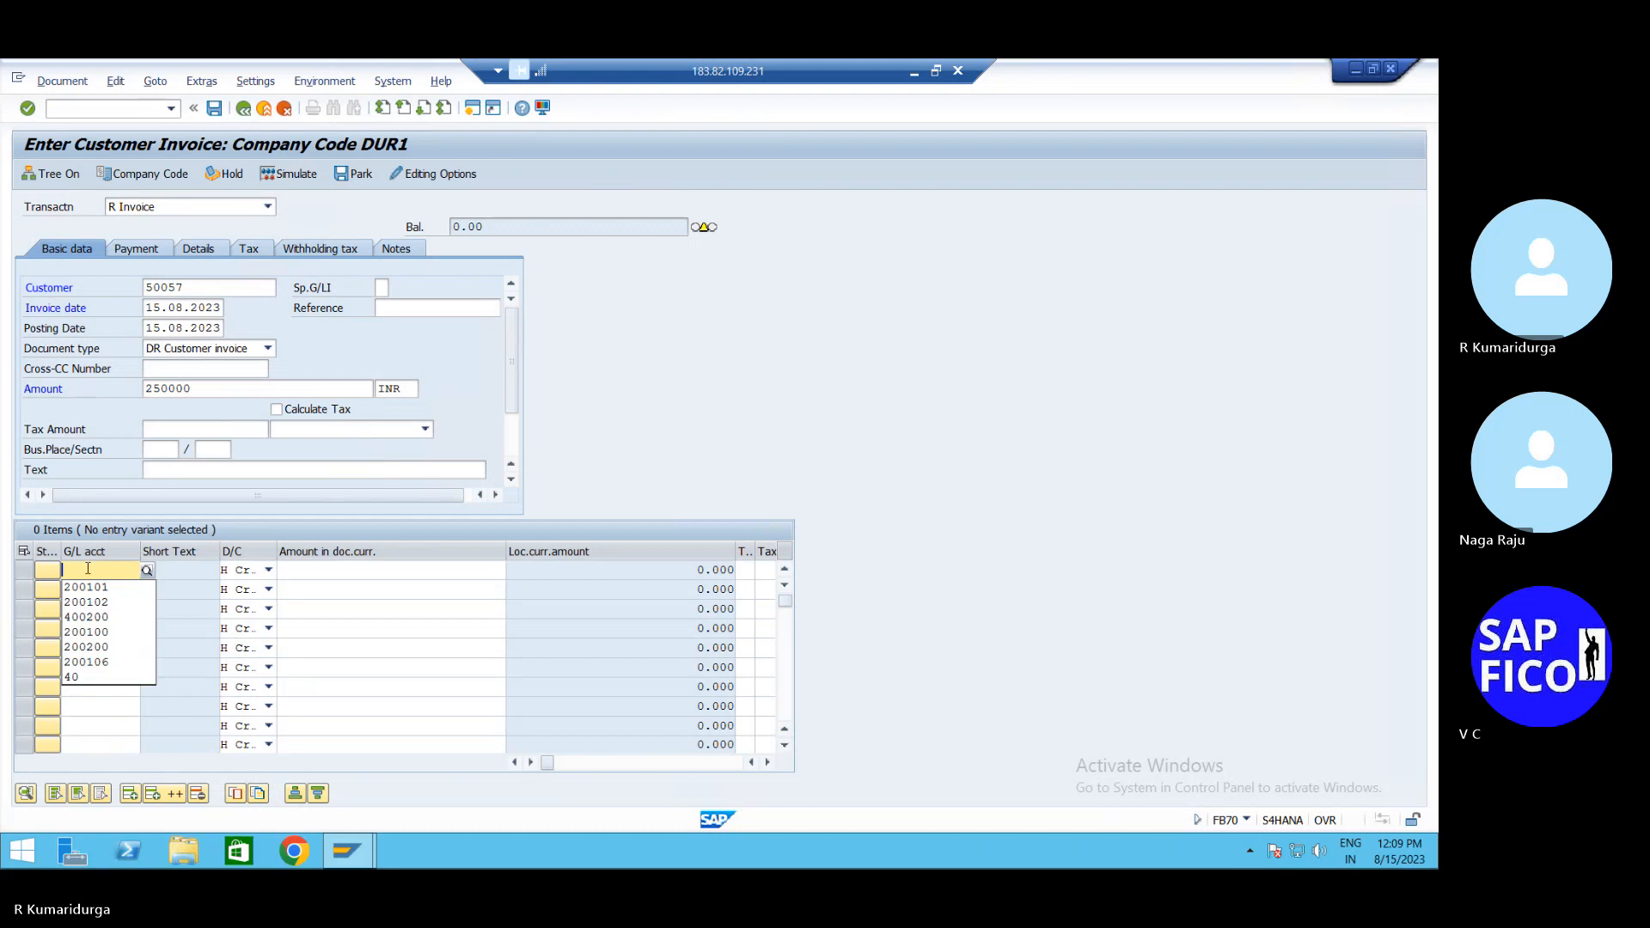
key(Down)
key(Down)
key(Down)
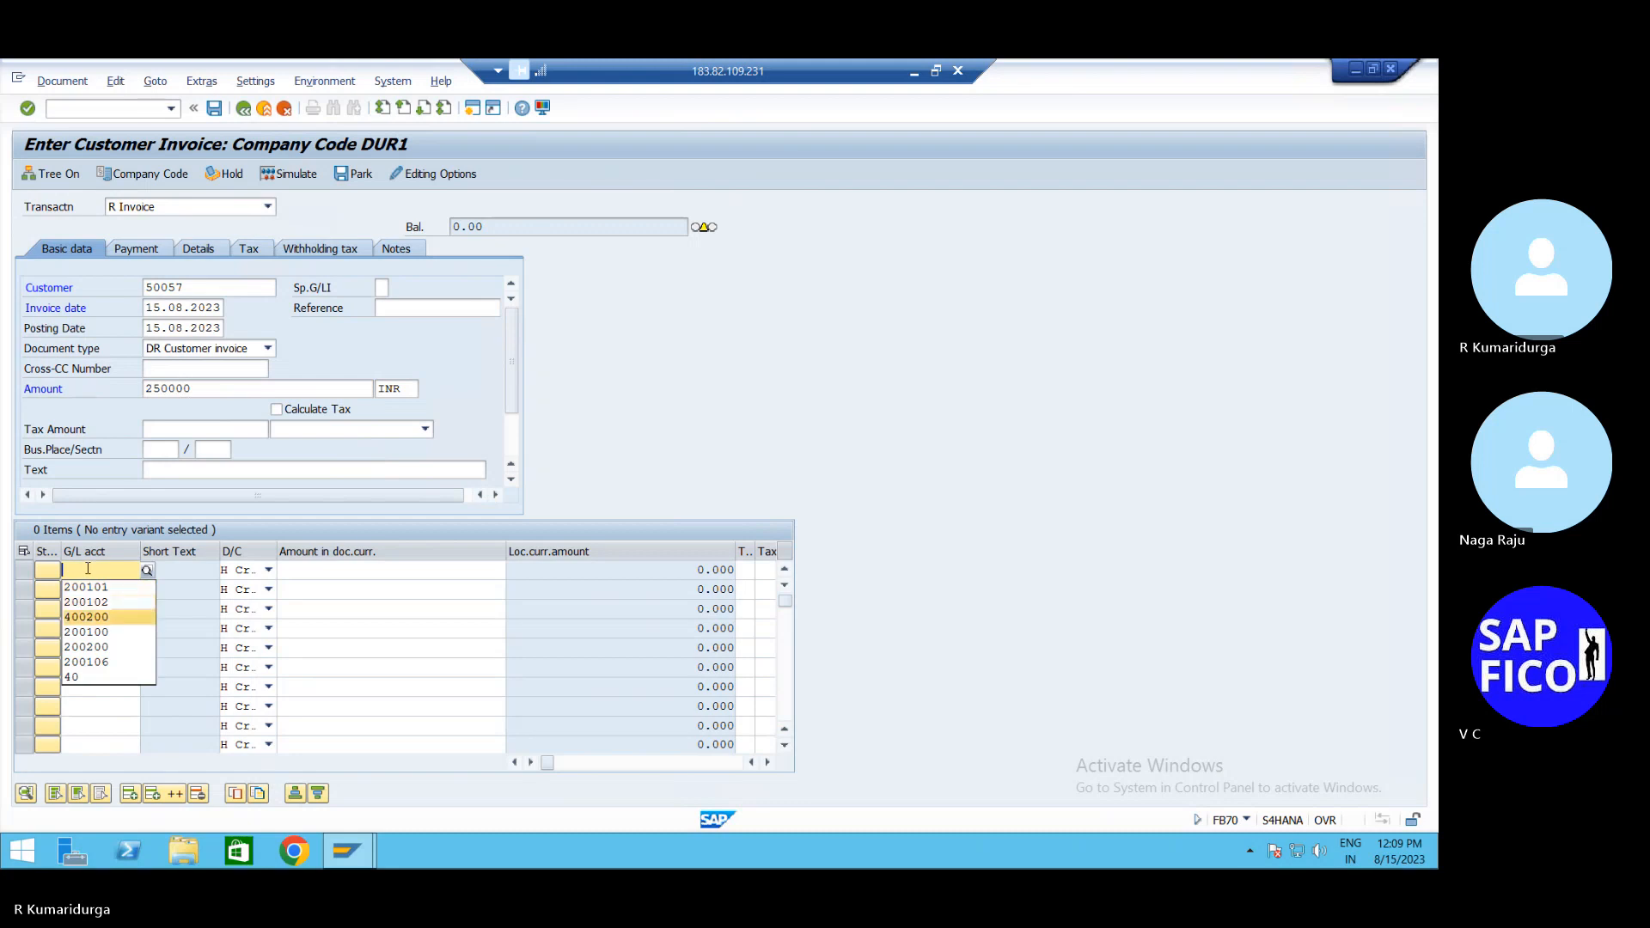
click(147, 570)
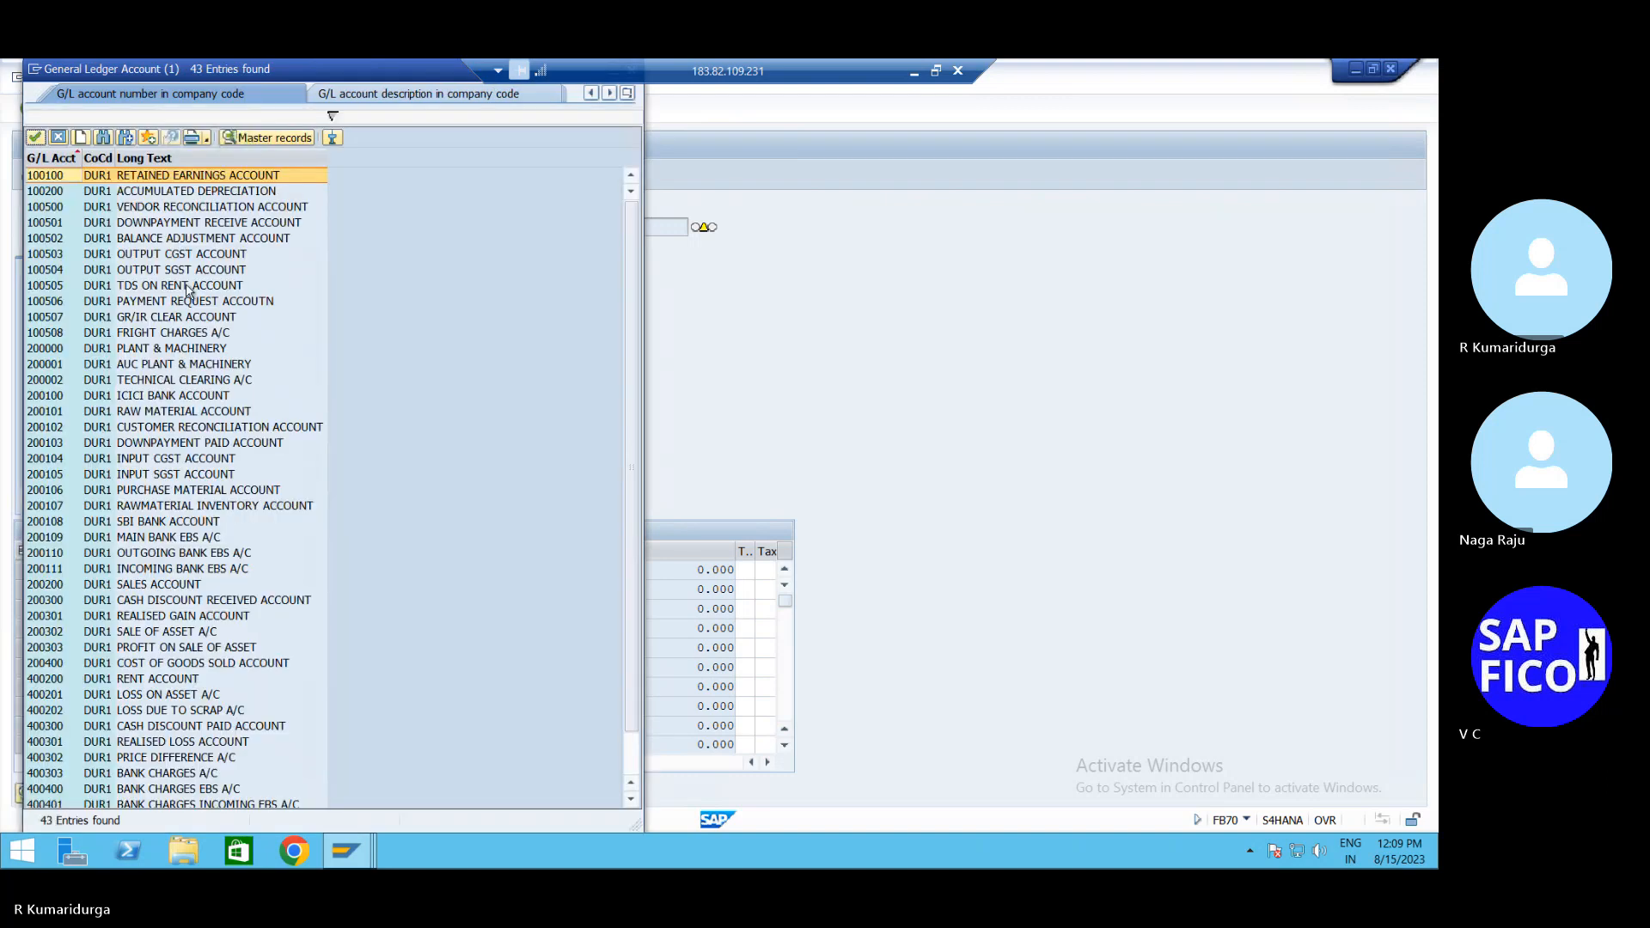
click(141, 584)
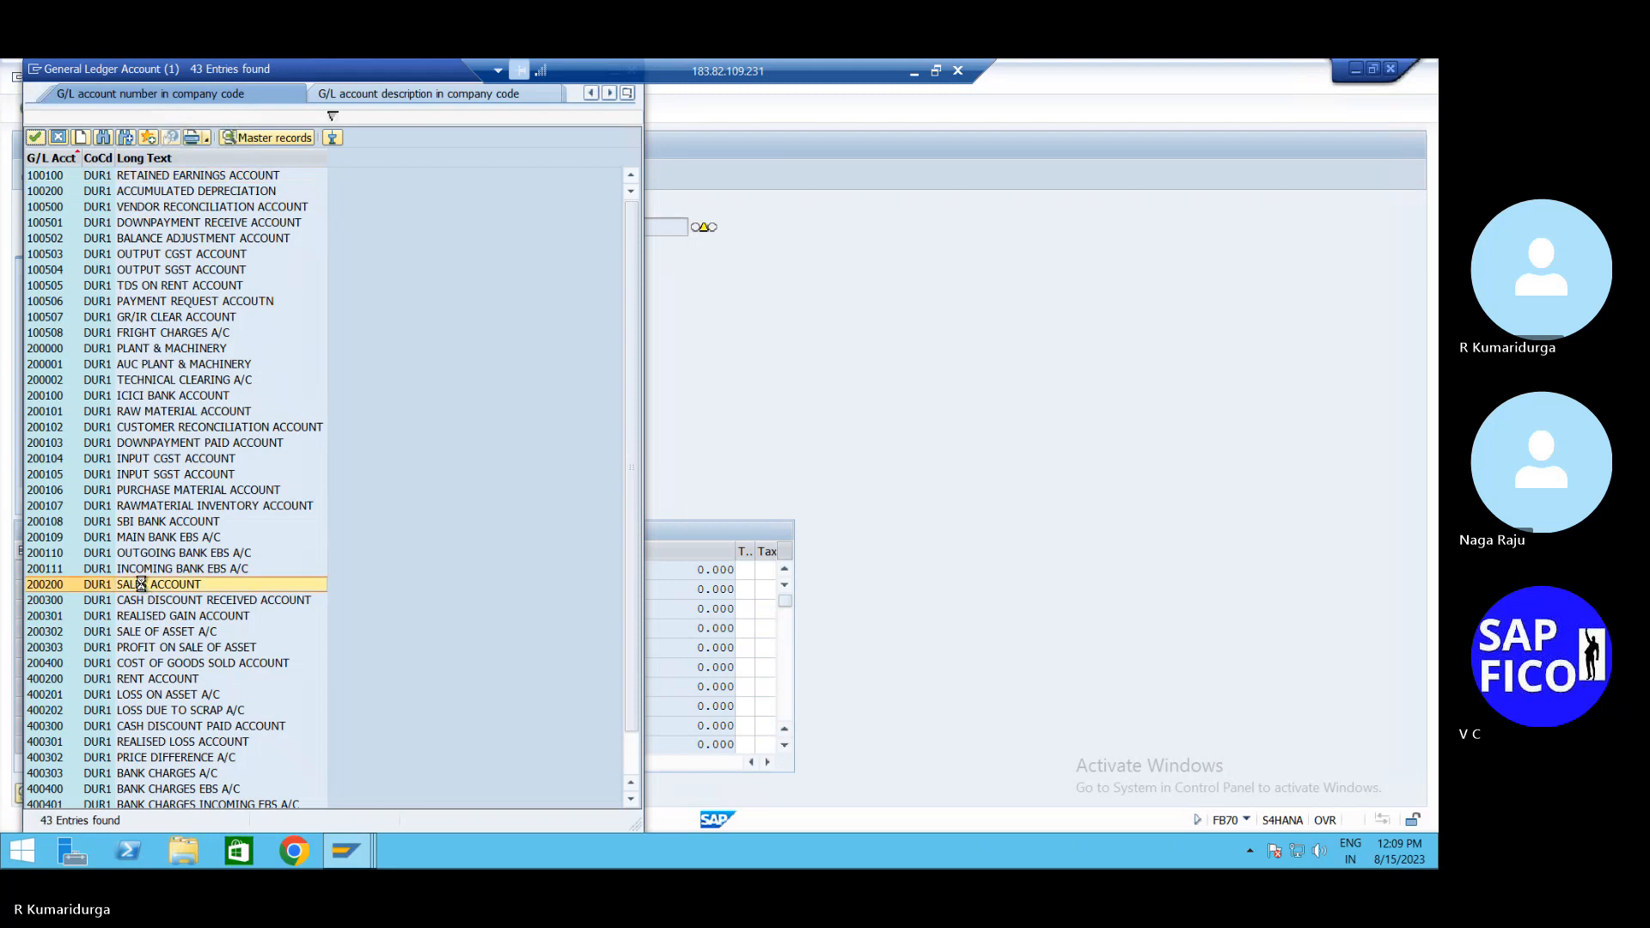
double_click(141, 584)
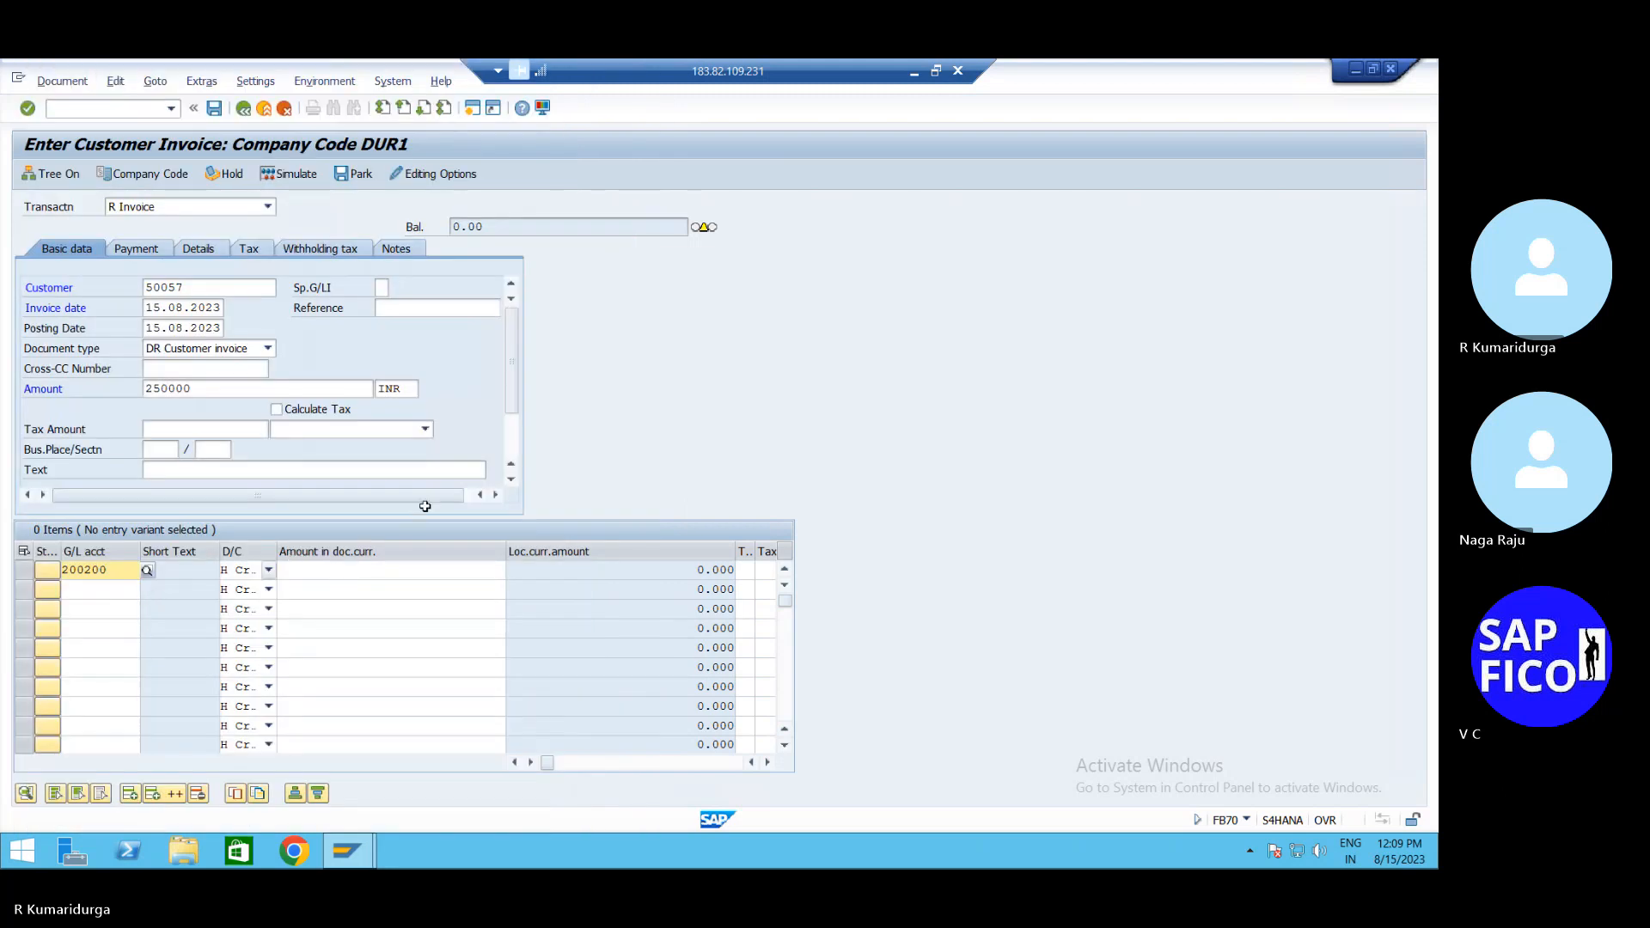
Fill the first line's amount with the open balance using *
click(360, 573)
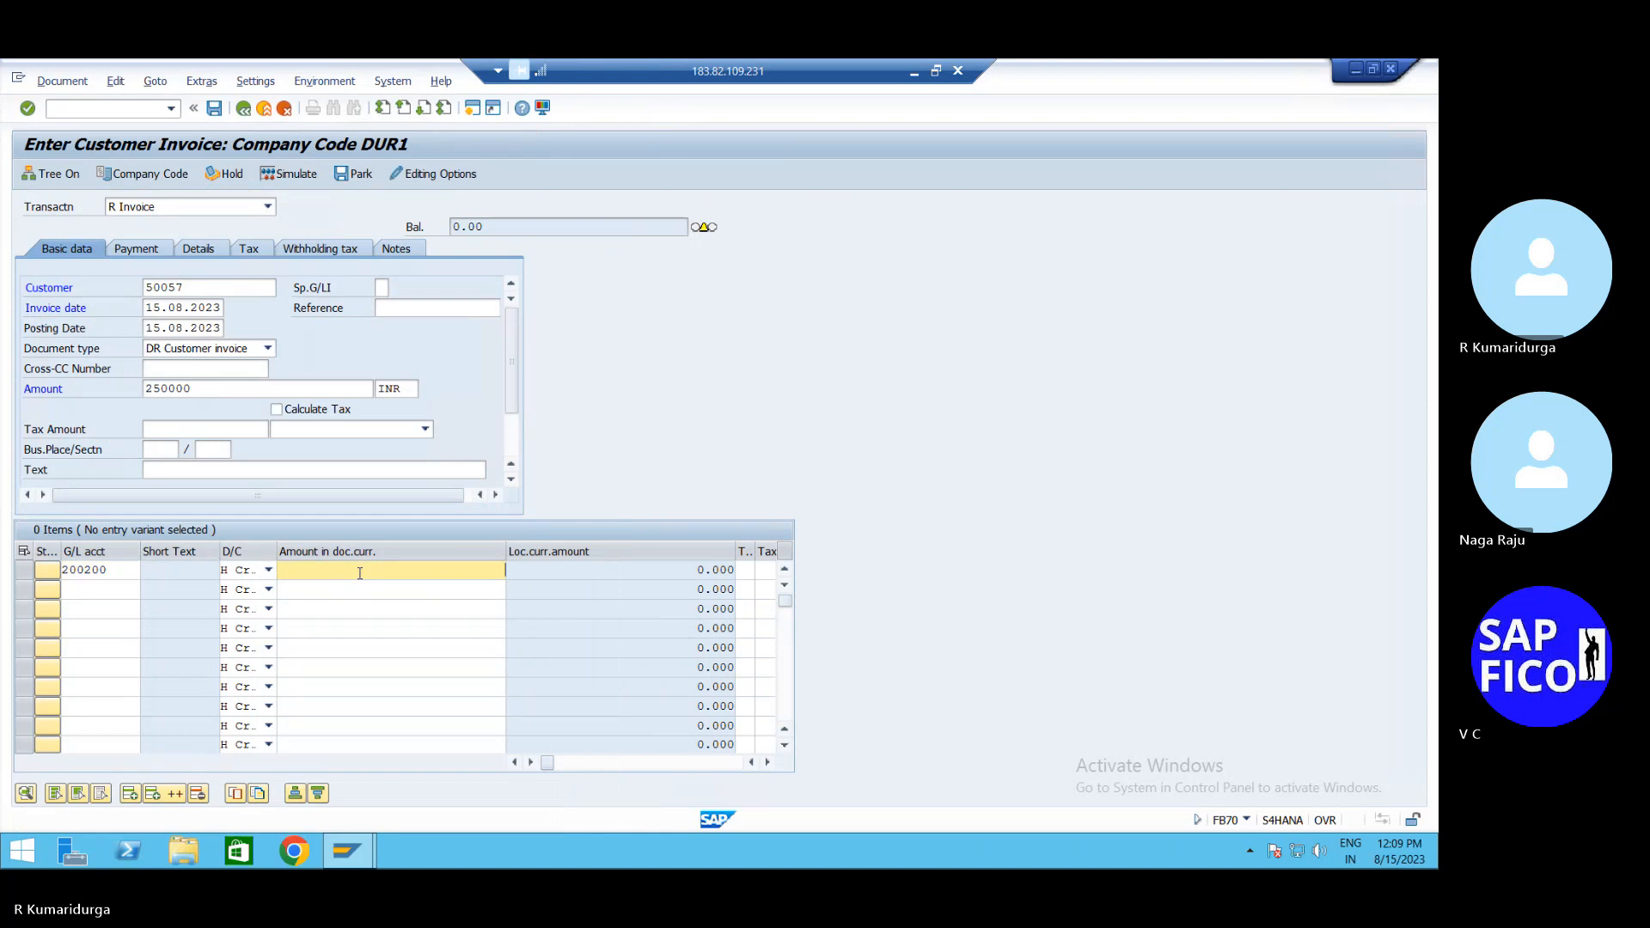
text(*)
key(Return)
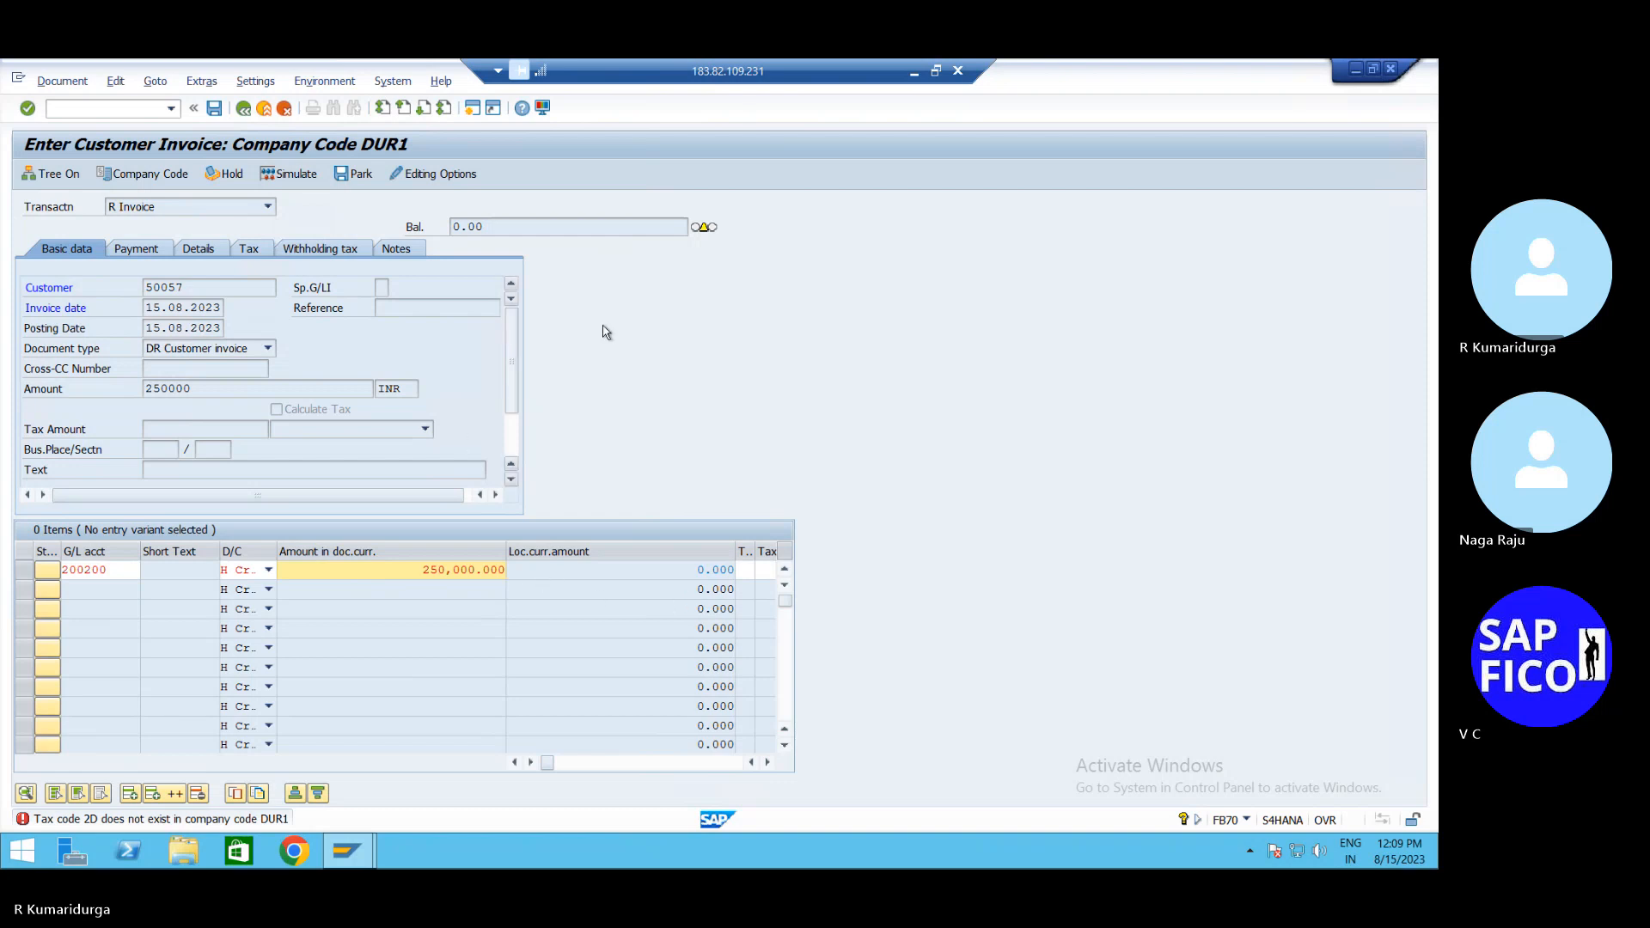
Try FS00, /NFS0 and /nfb70 to reach central G/L account maintenance
click(135, 110)
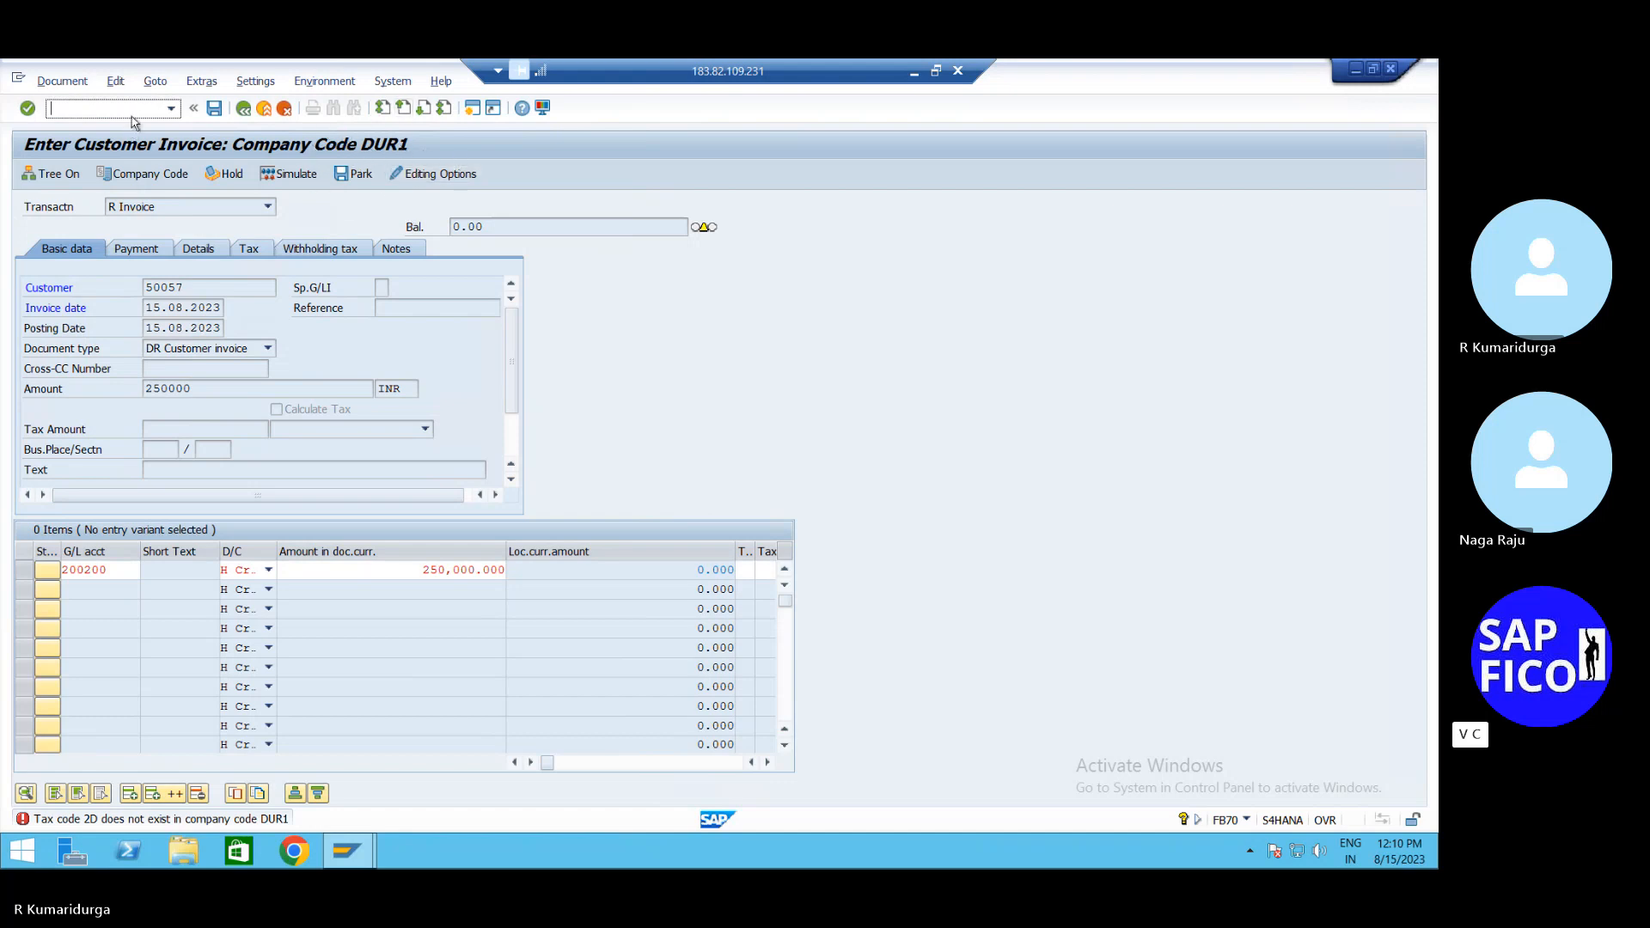
text(FS00)
key(Return)
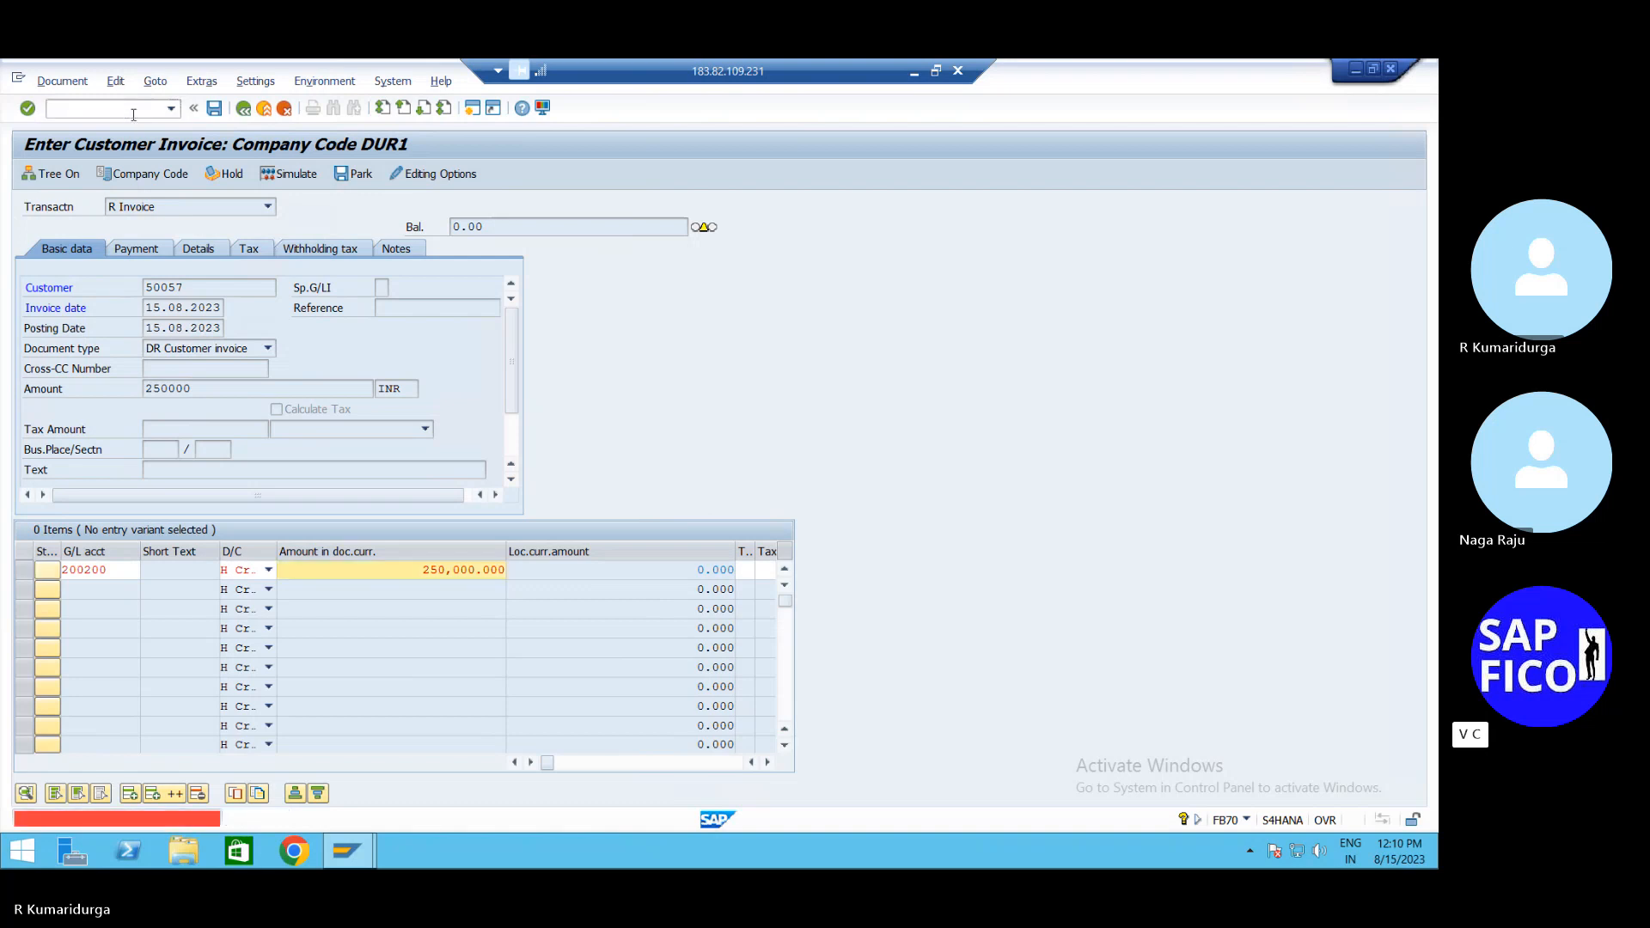
text(/NFS0)
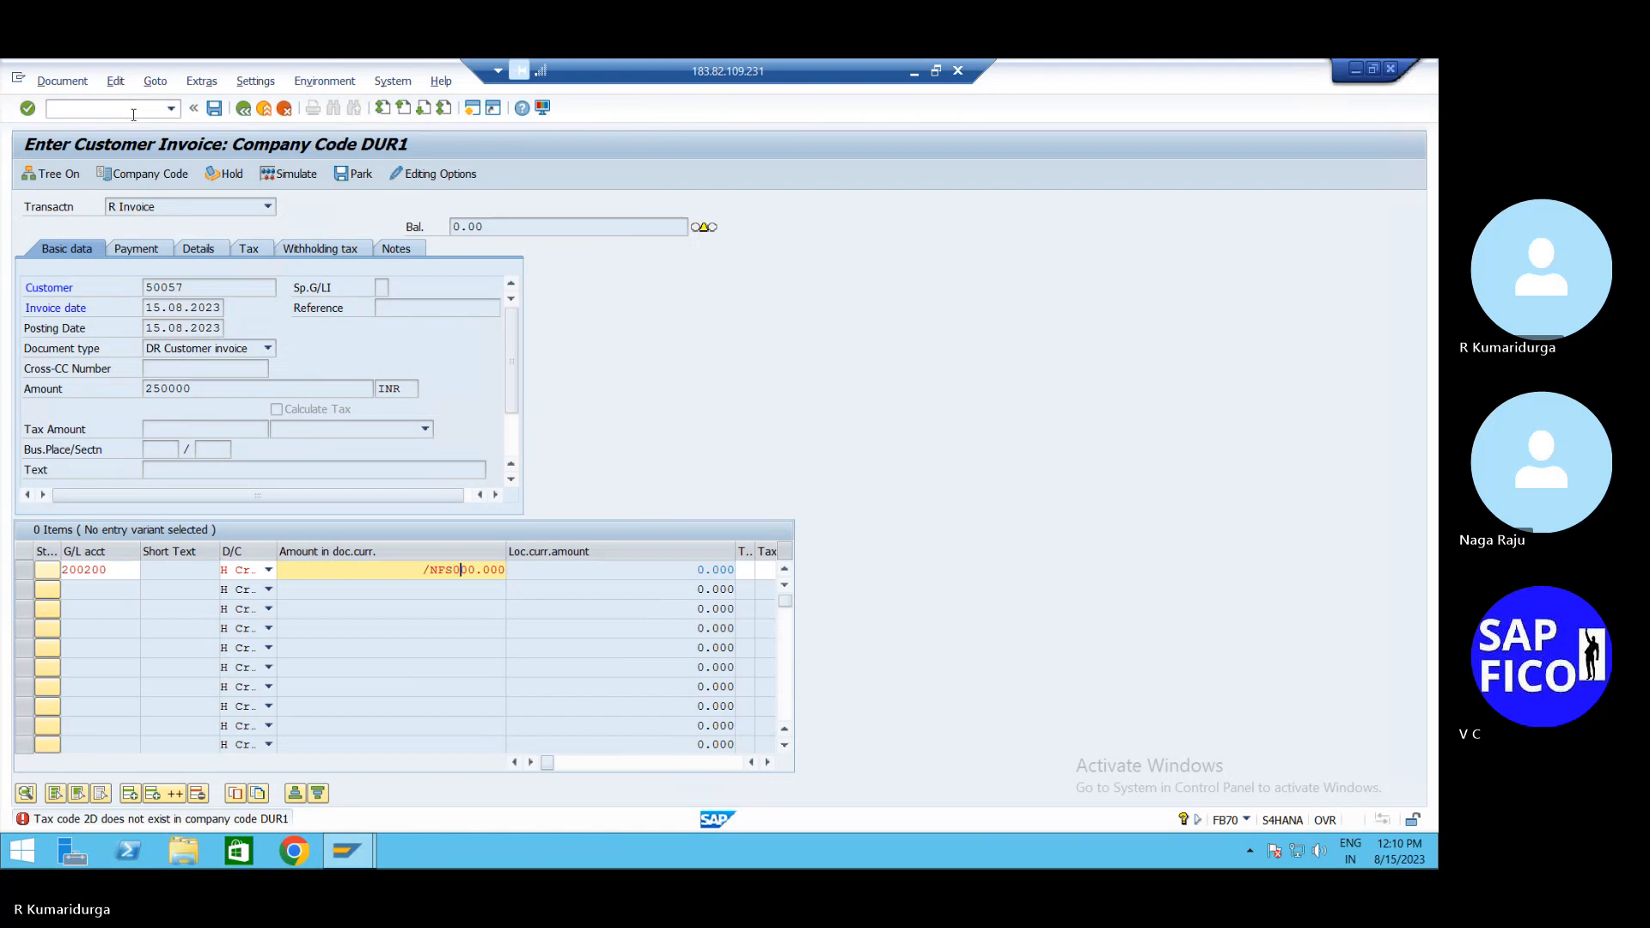
key(Return)
click(133, 112)
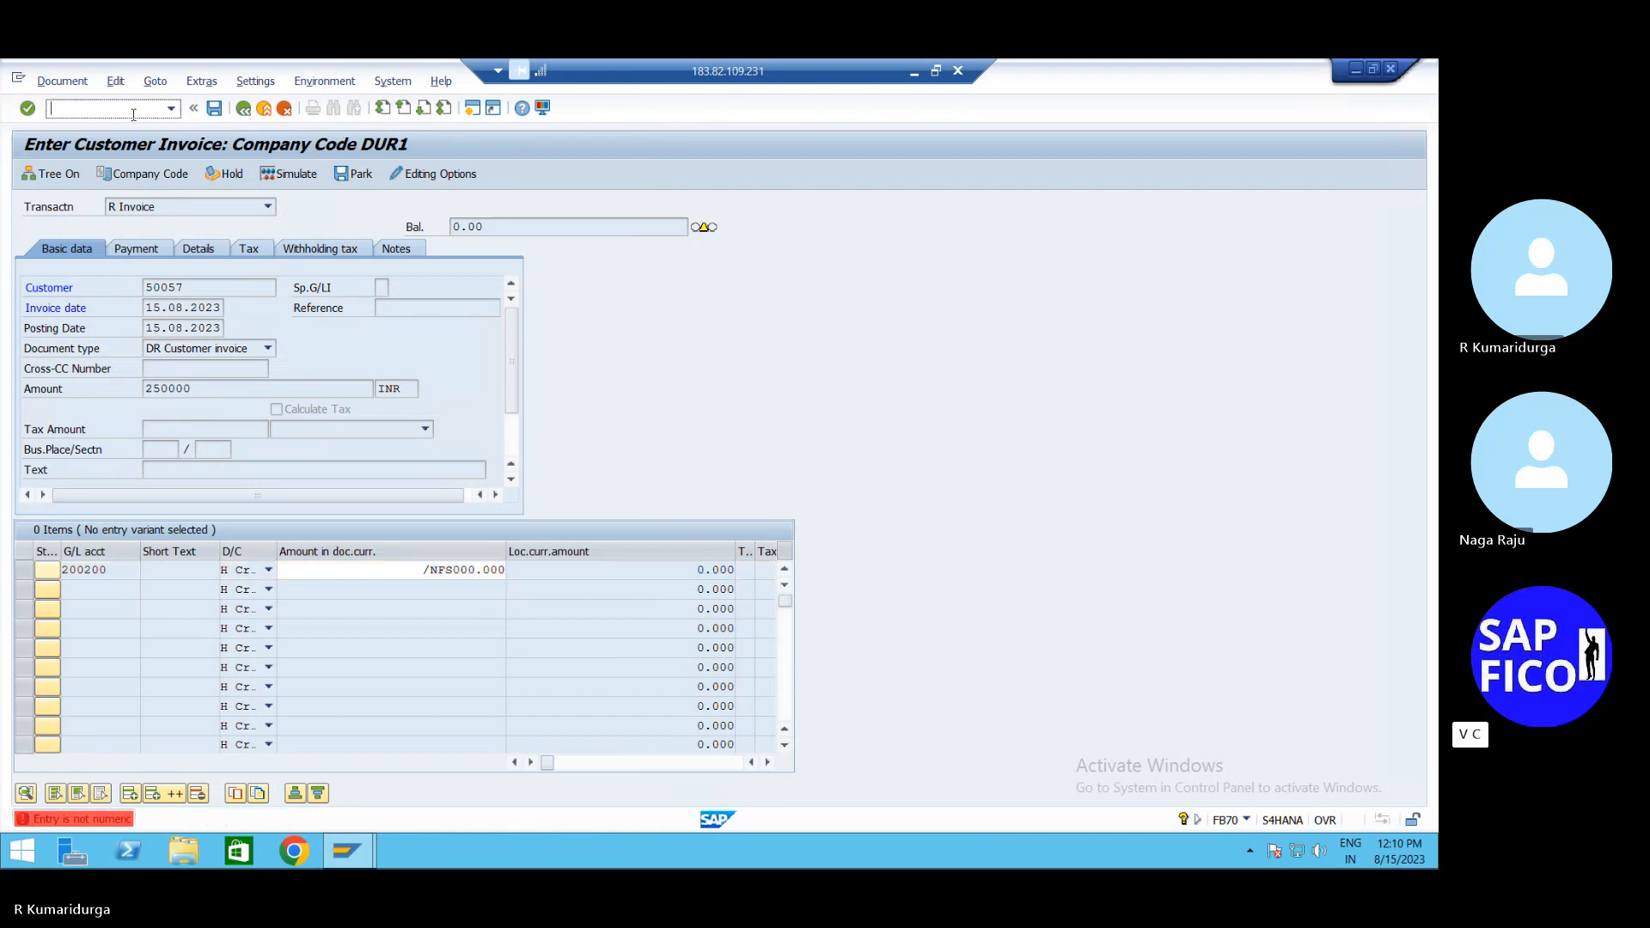
text(/nfb70)
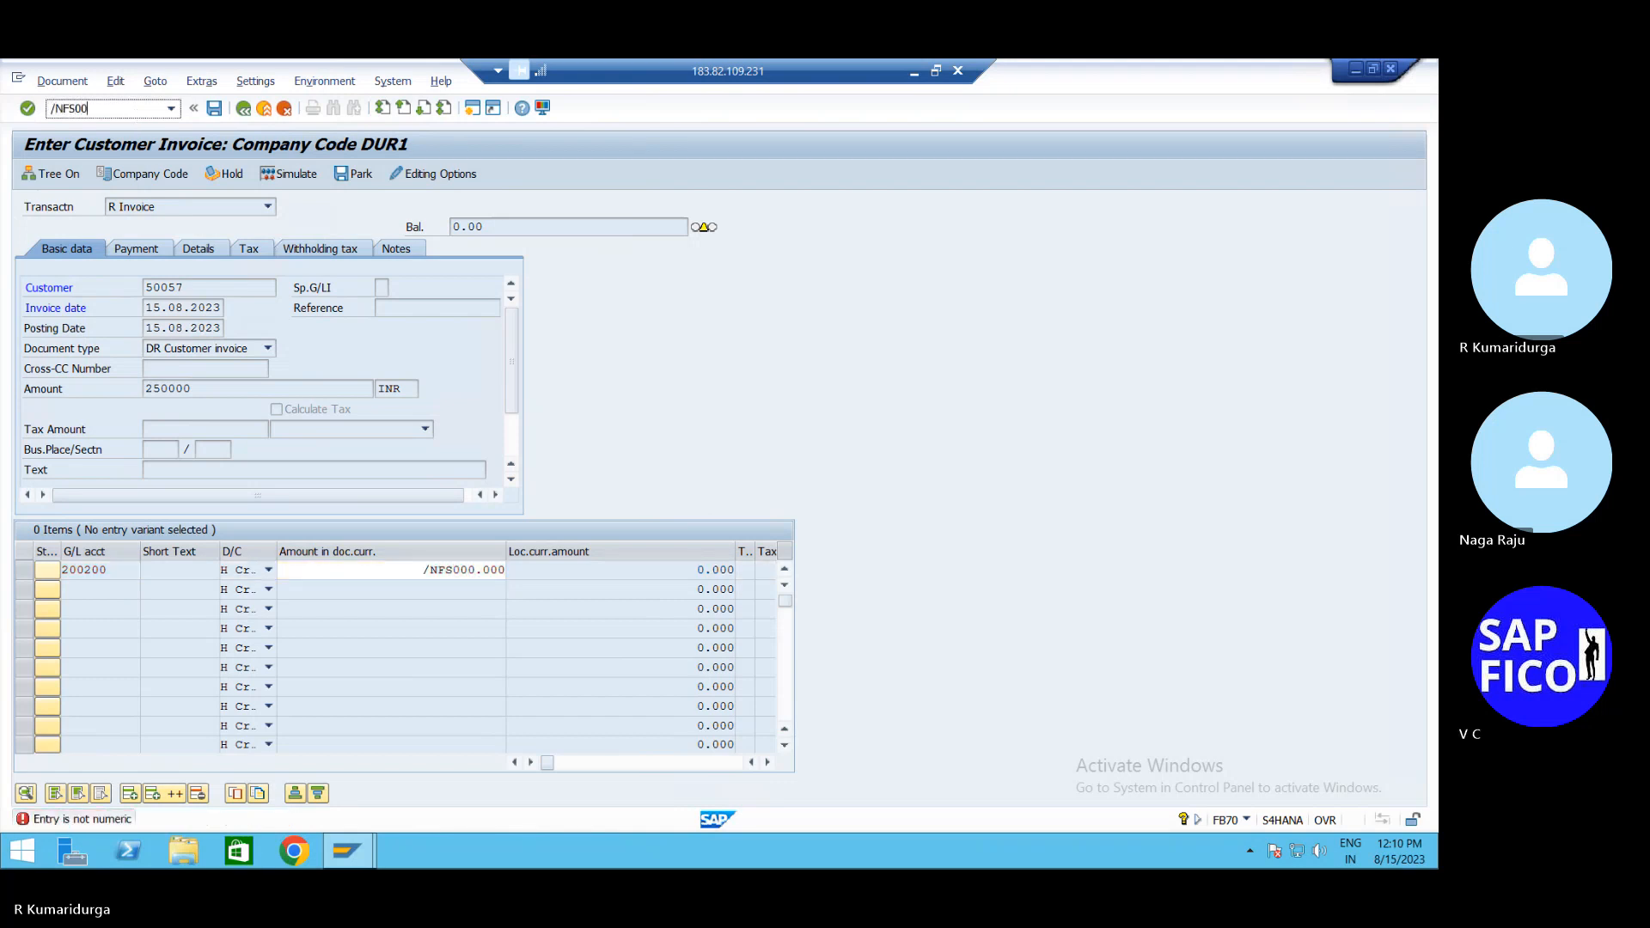
key(Return)
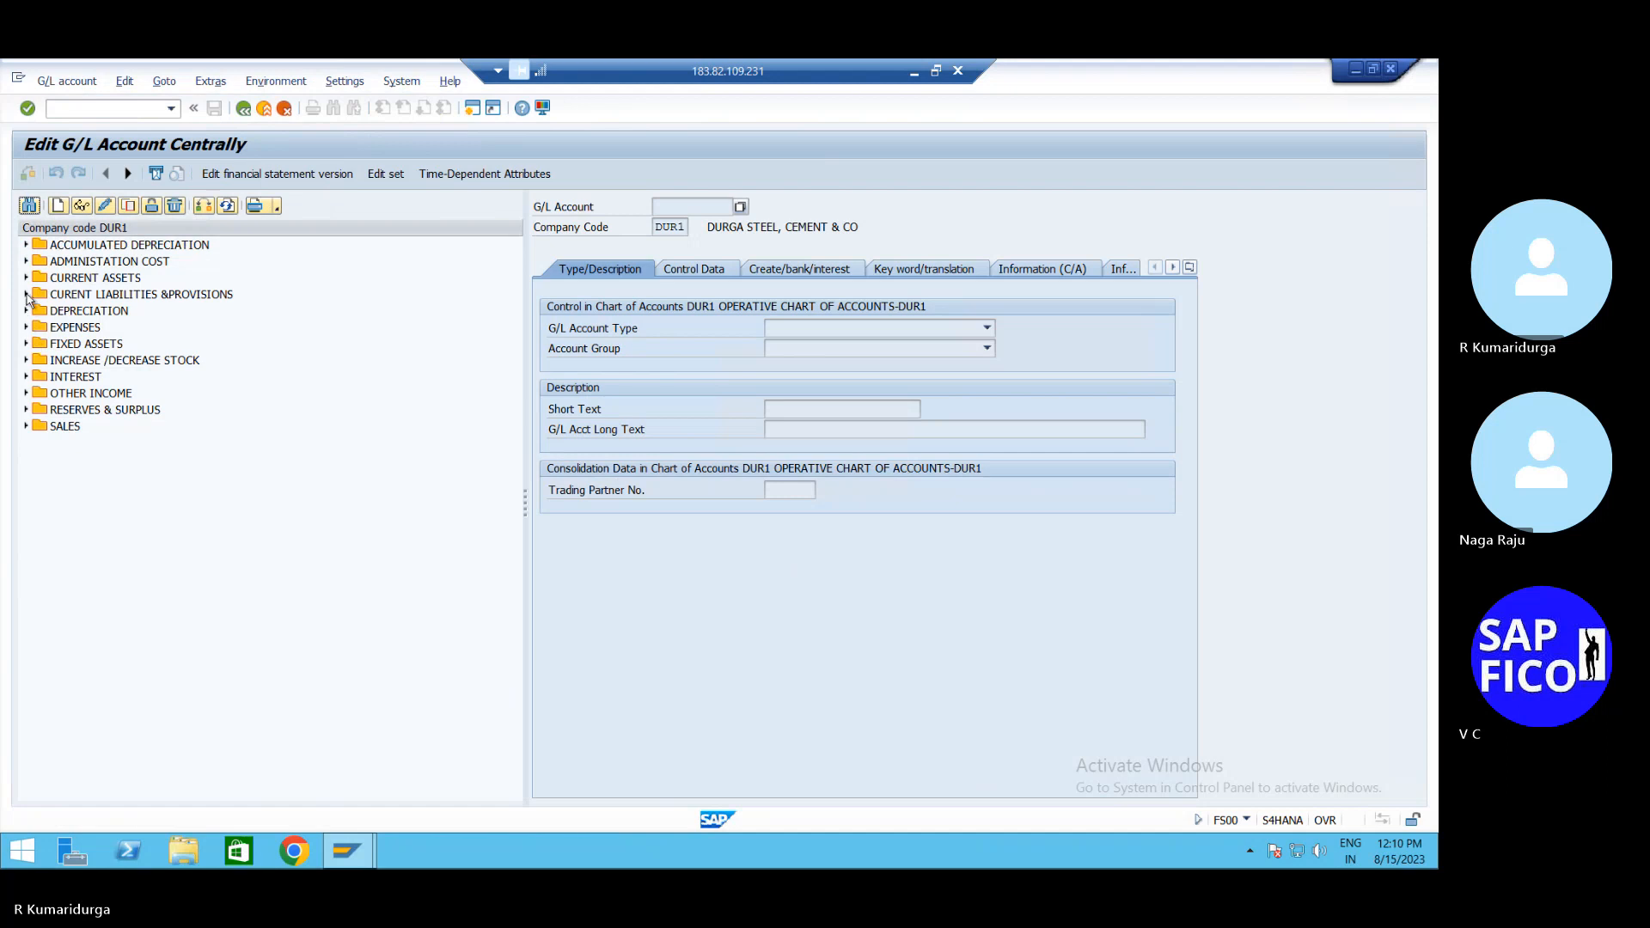
Open G/L account 200200 SALES A/C in change mode, clear its tax category and try saving
click(27, 426)
double_click(74, 444)
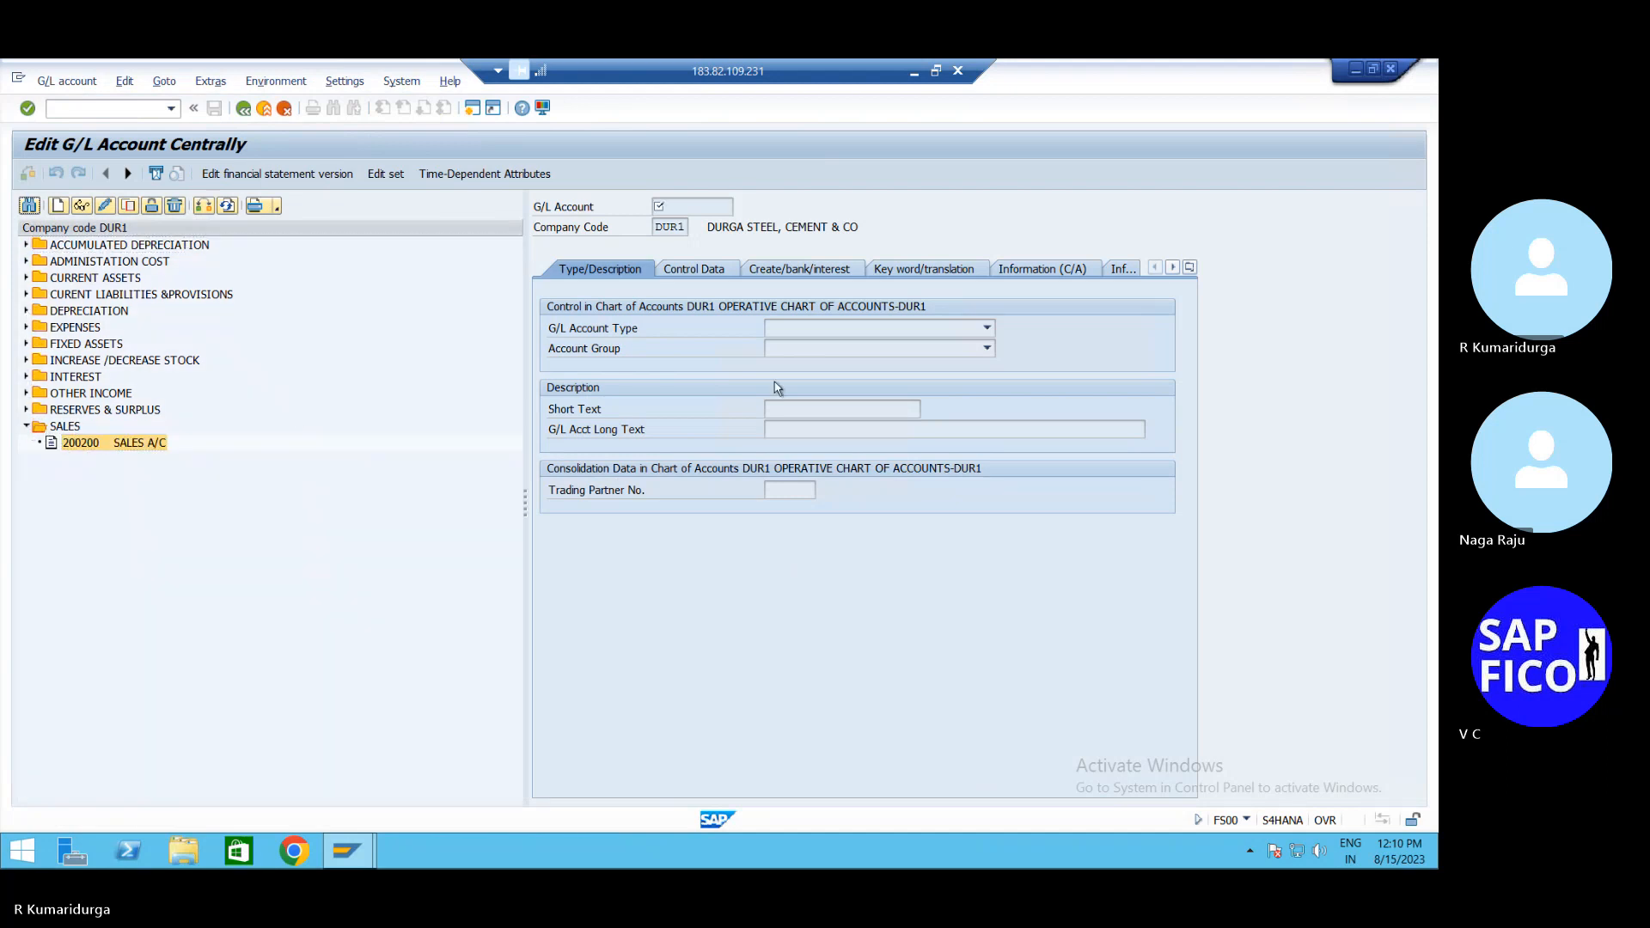
click(718, 272)
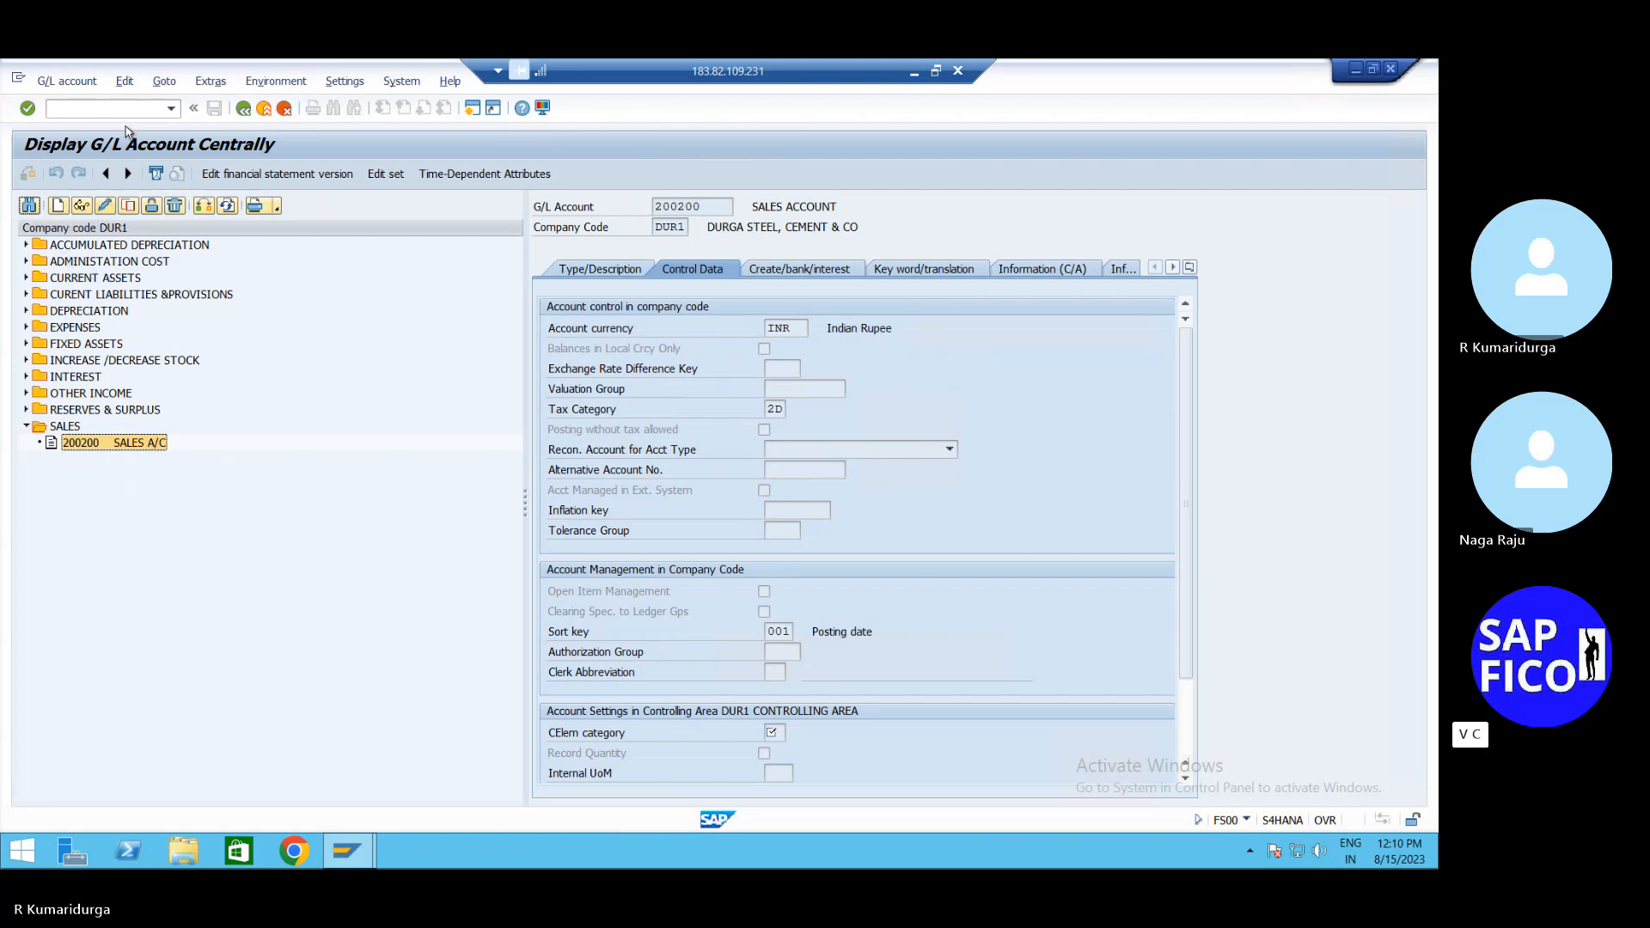
click(103, 204)
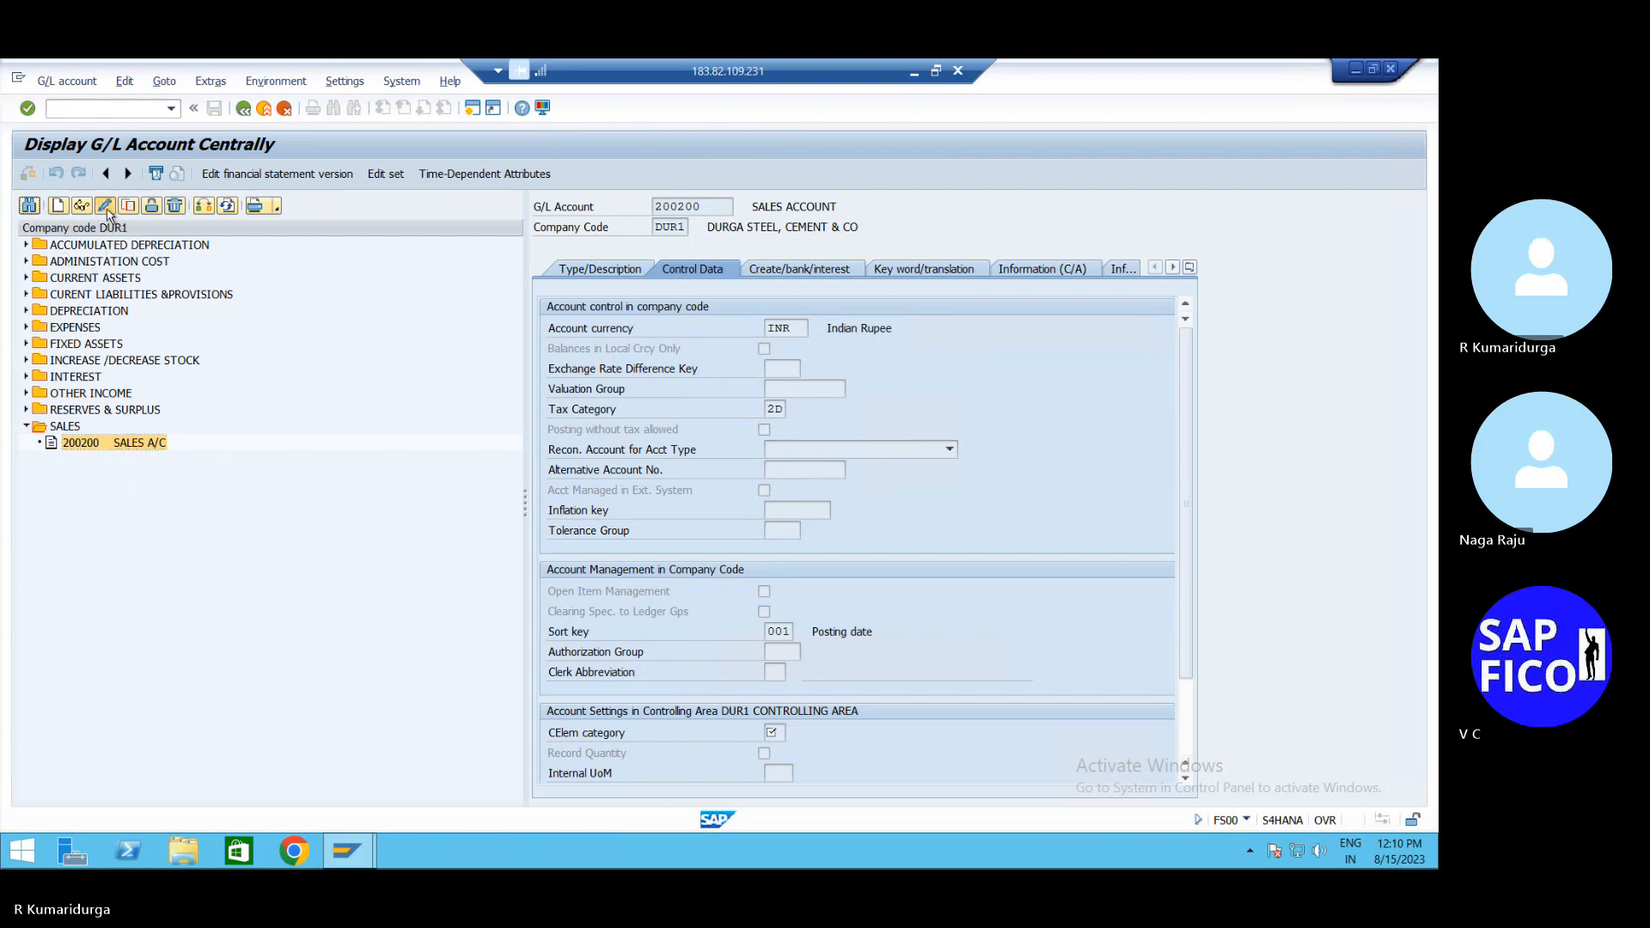
click(771, 409)
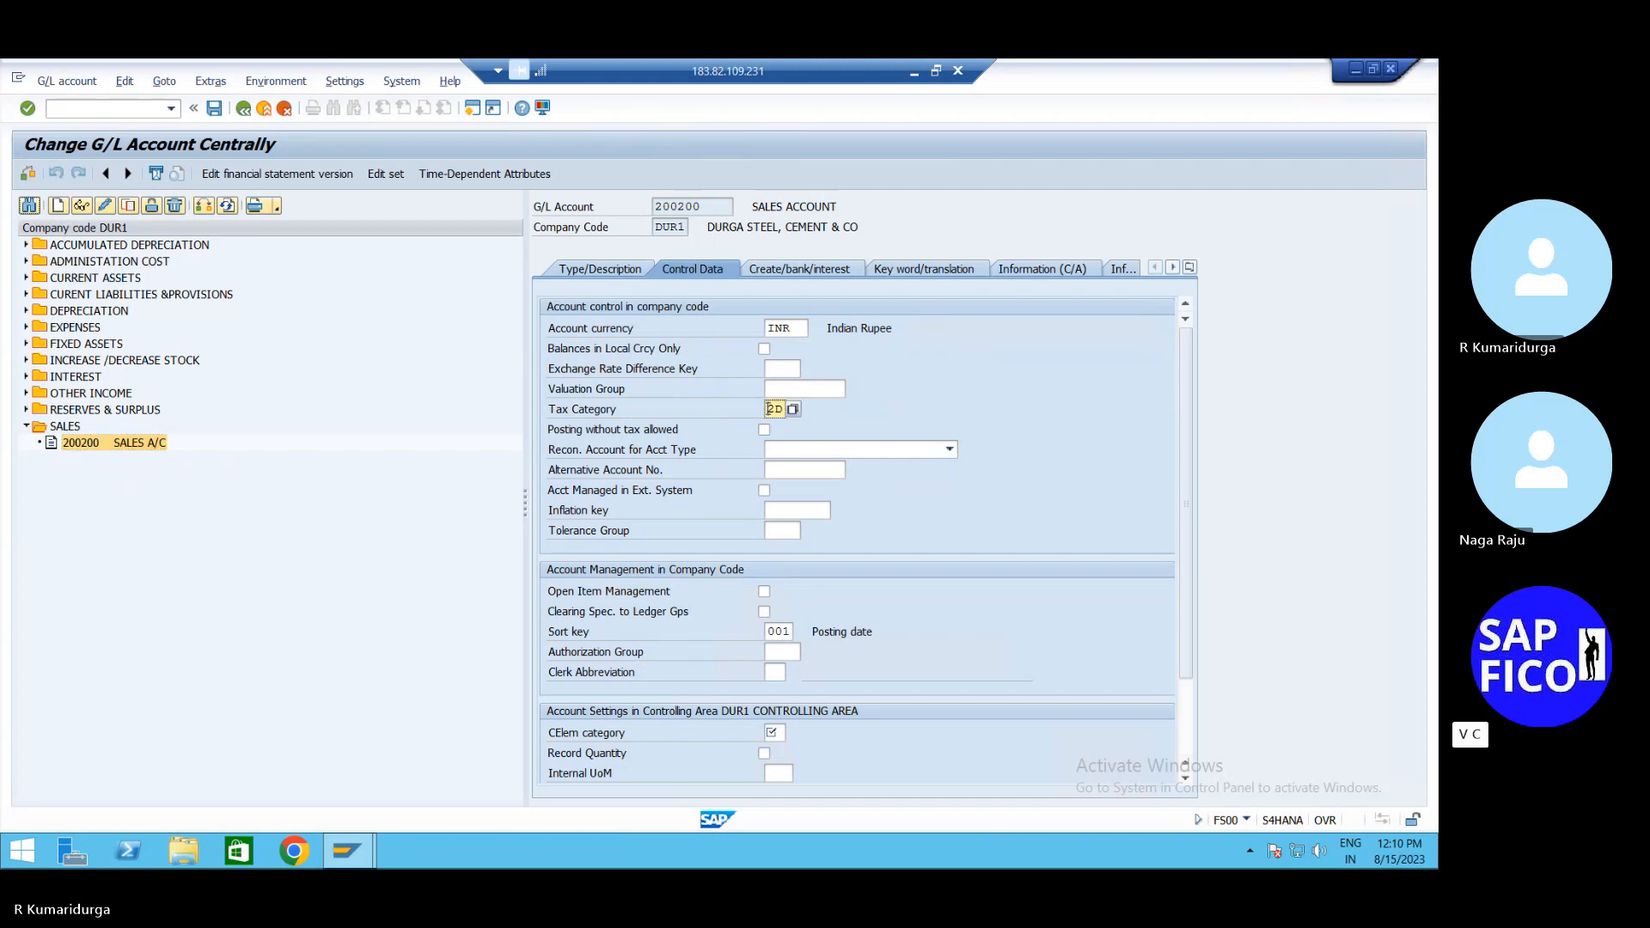
key(Return)
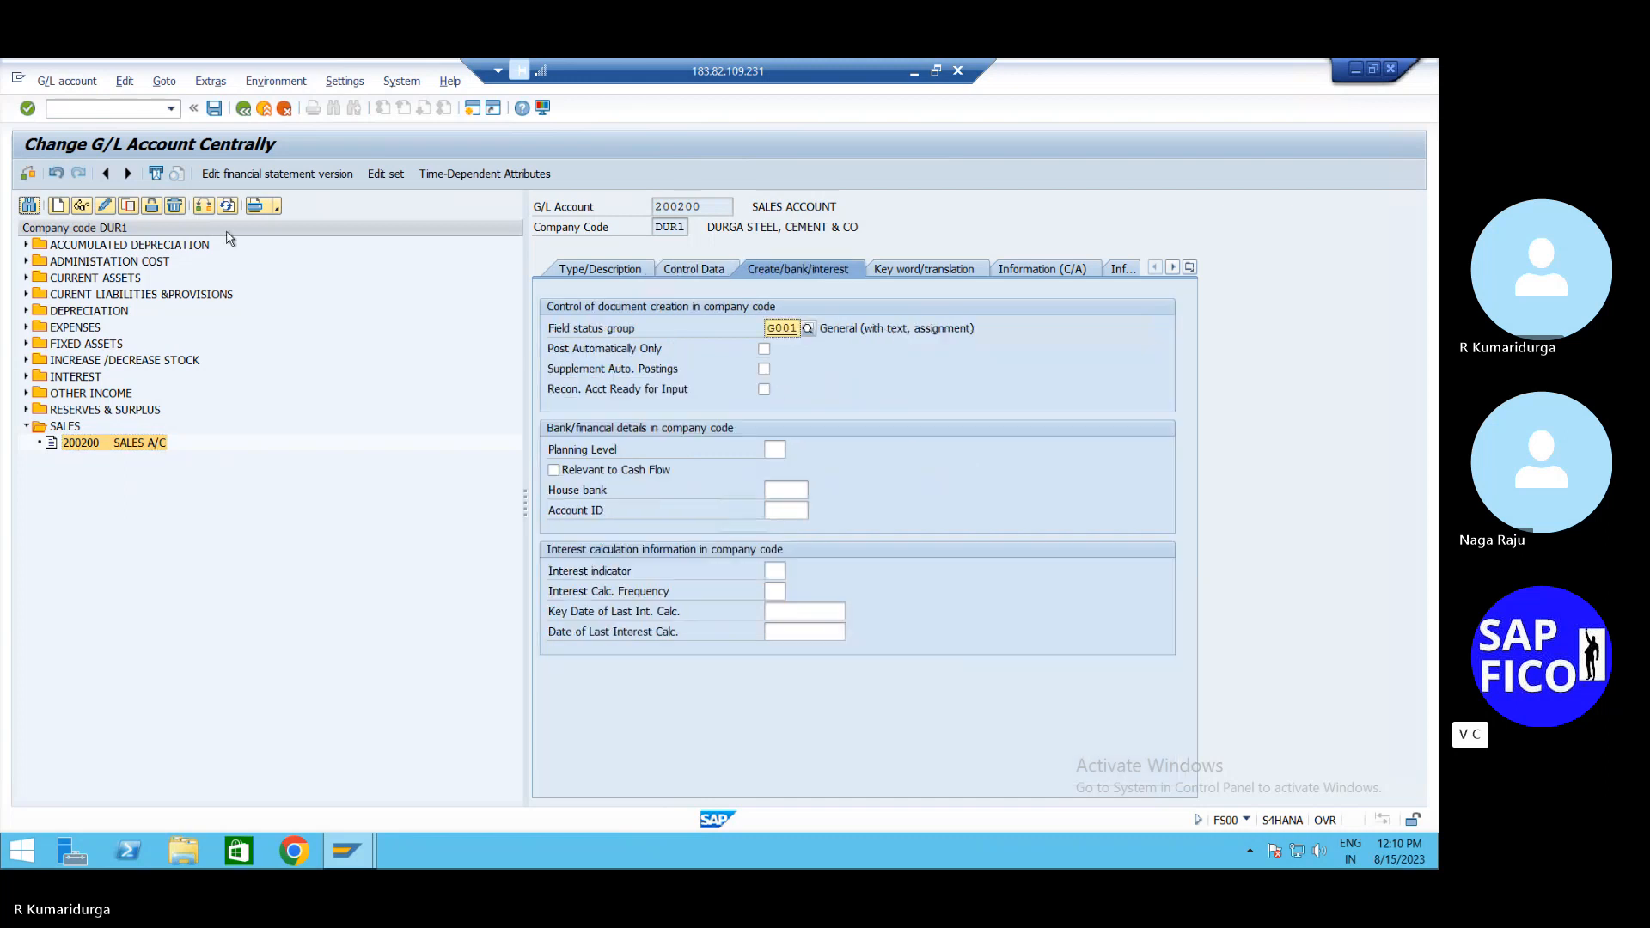
click(214, 110)
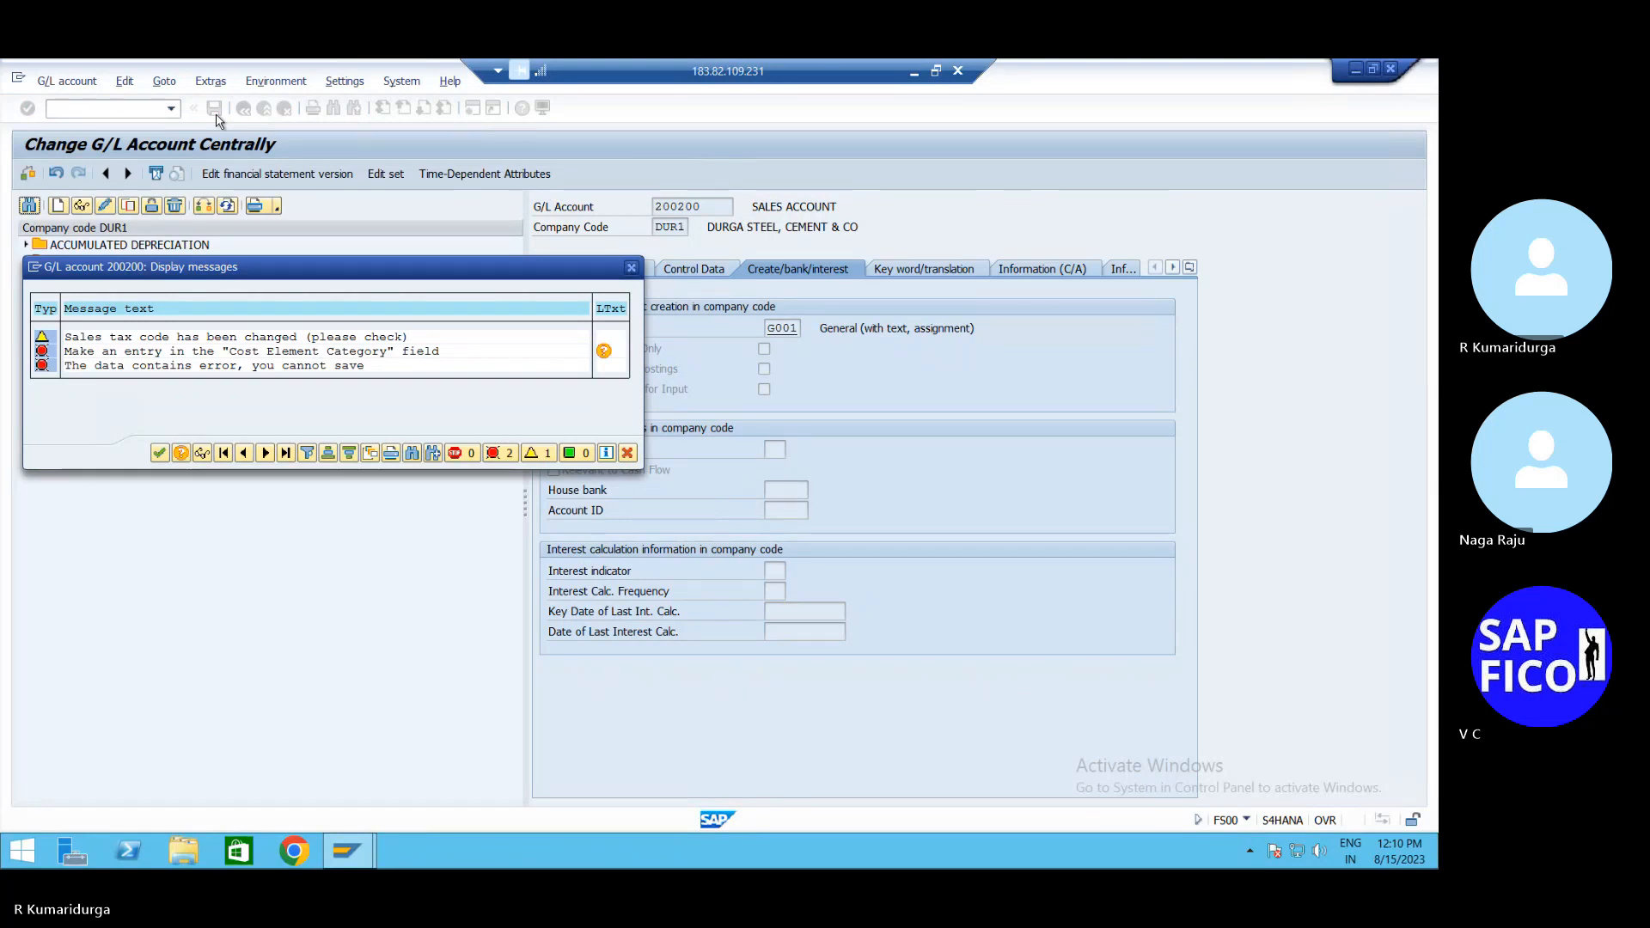
key(Return)
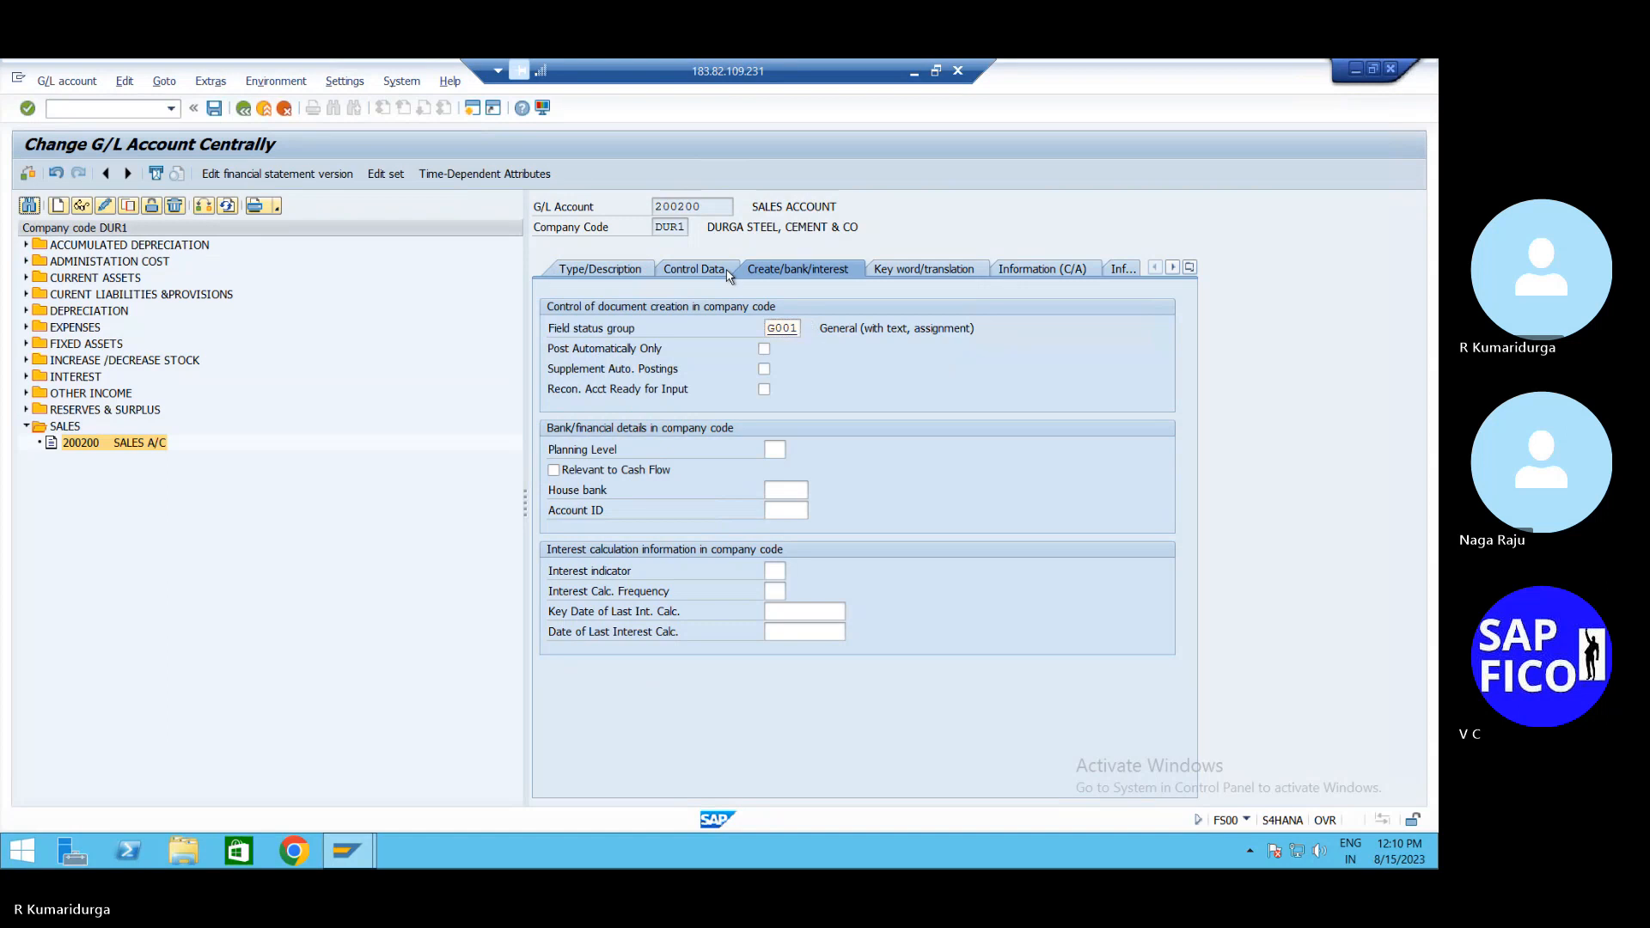
Set cost element category 01 in the control data and save account 200200 again
click(697, 269)
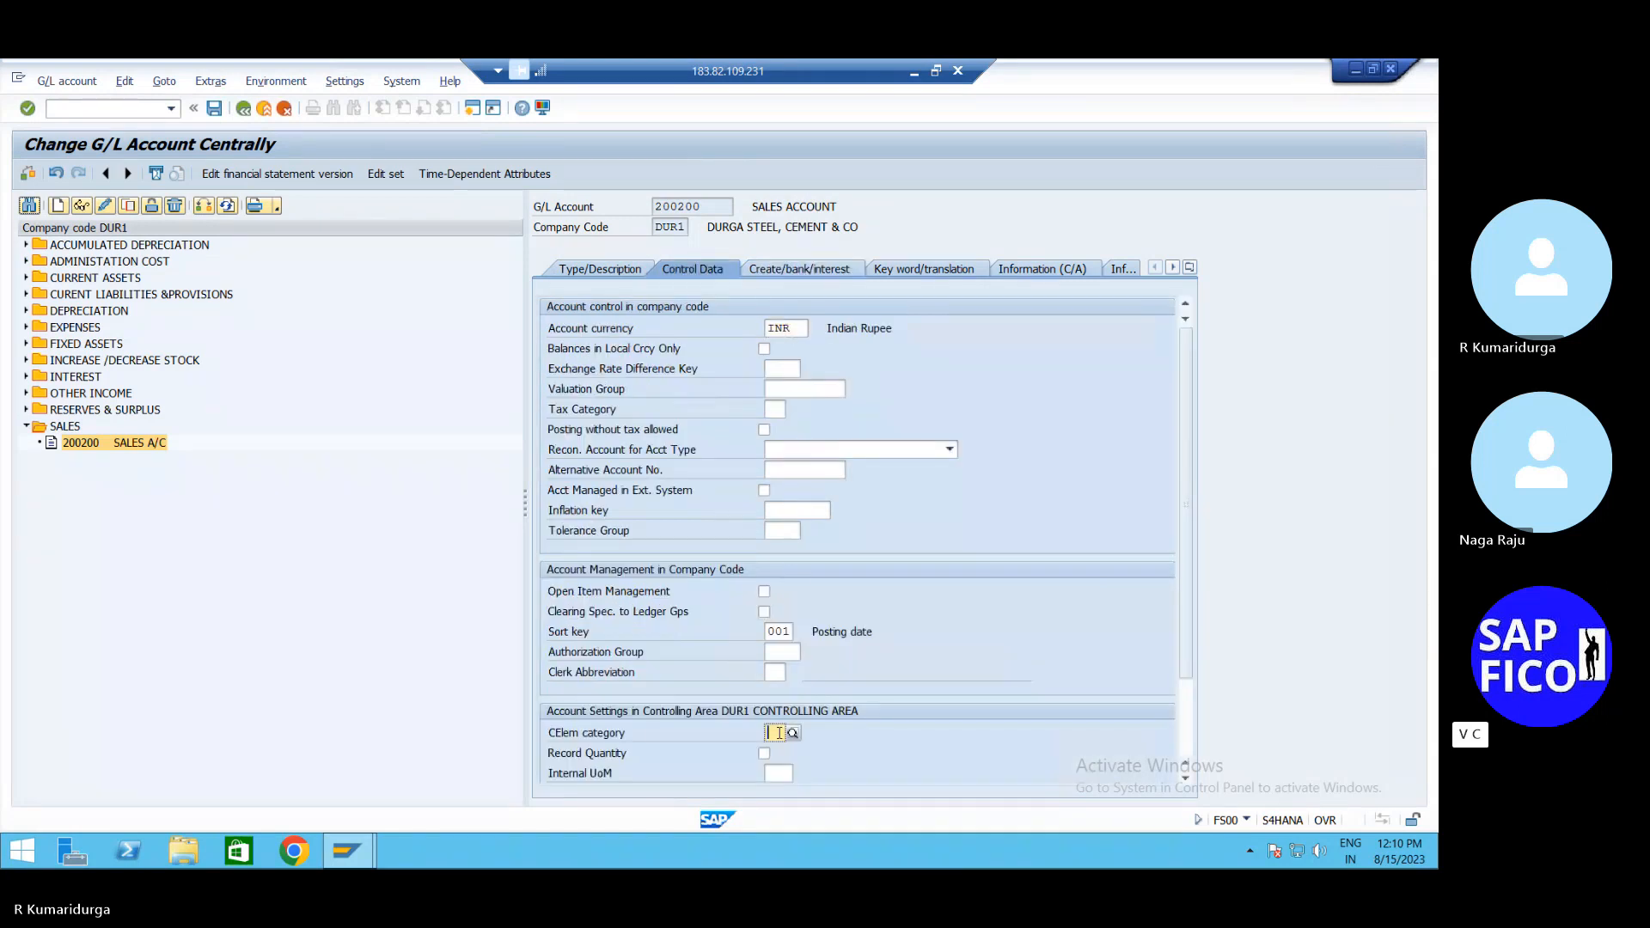
click(773, 732)
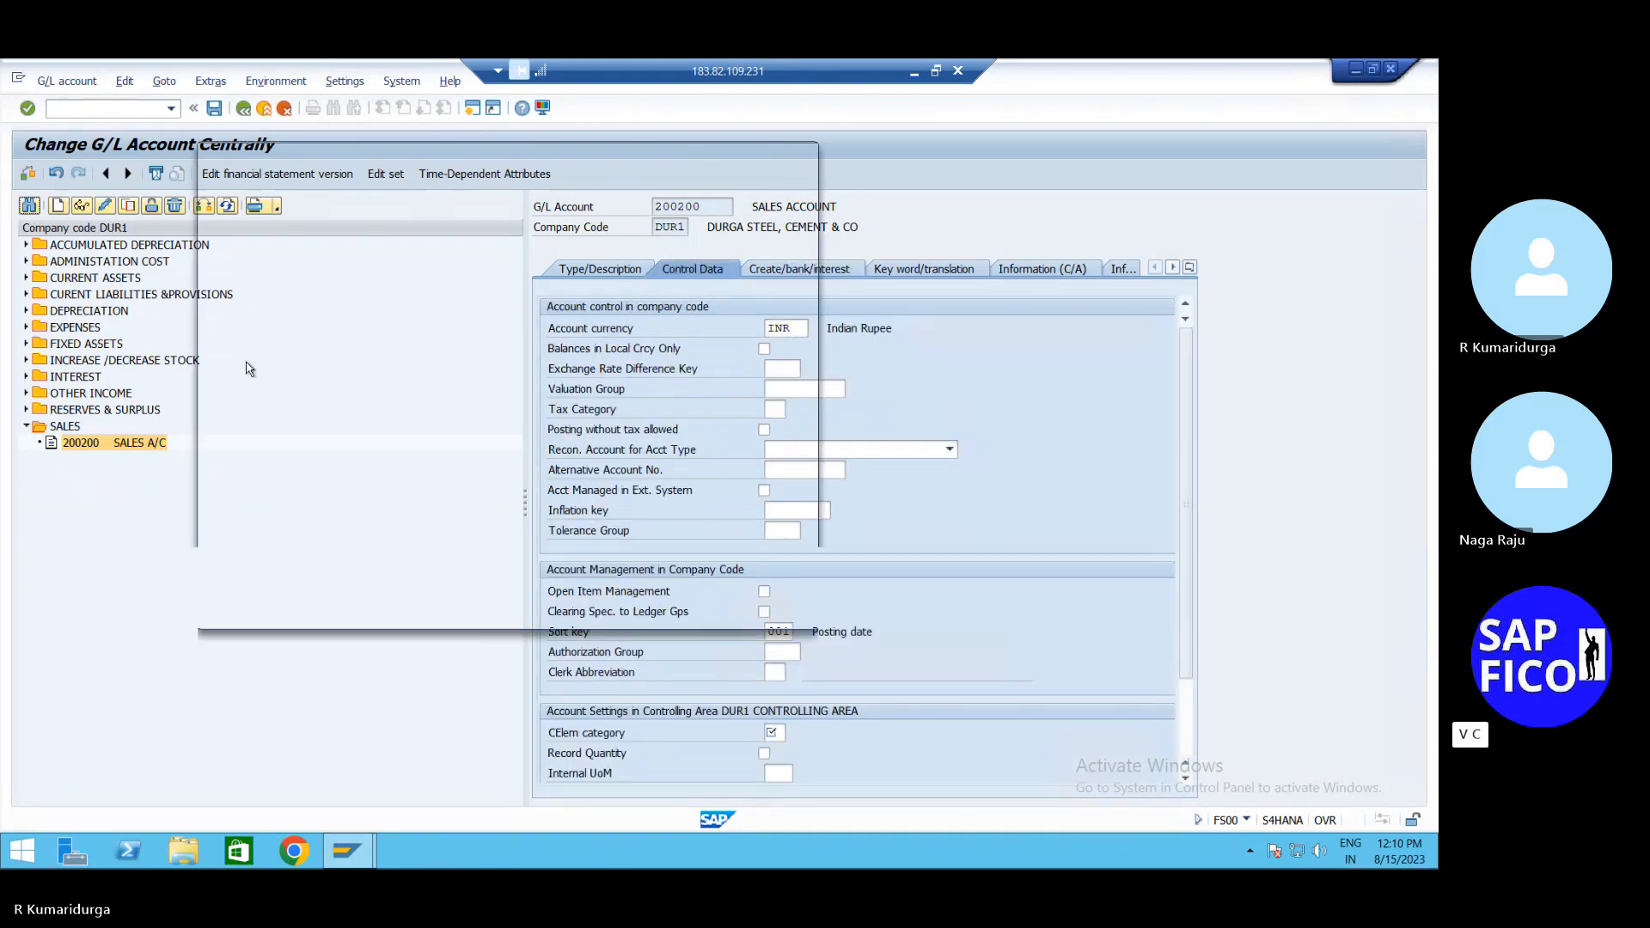
double_click(342, 261)
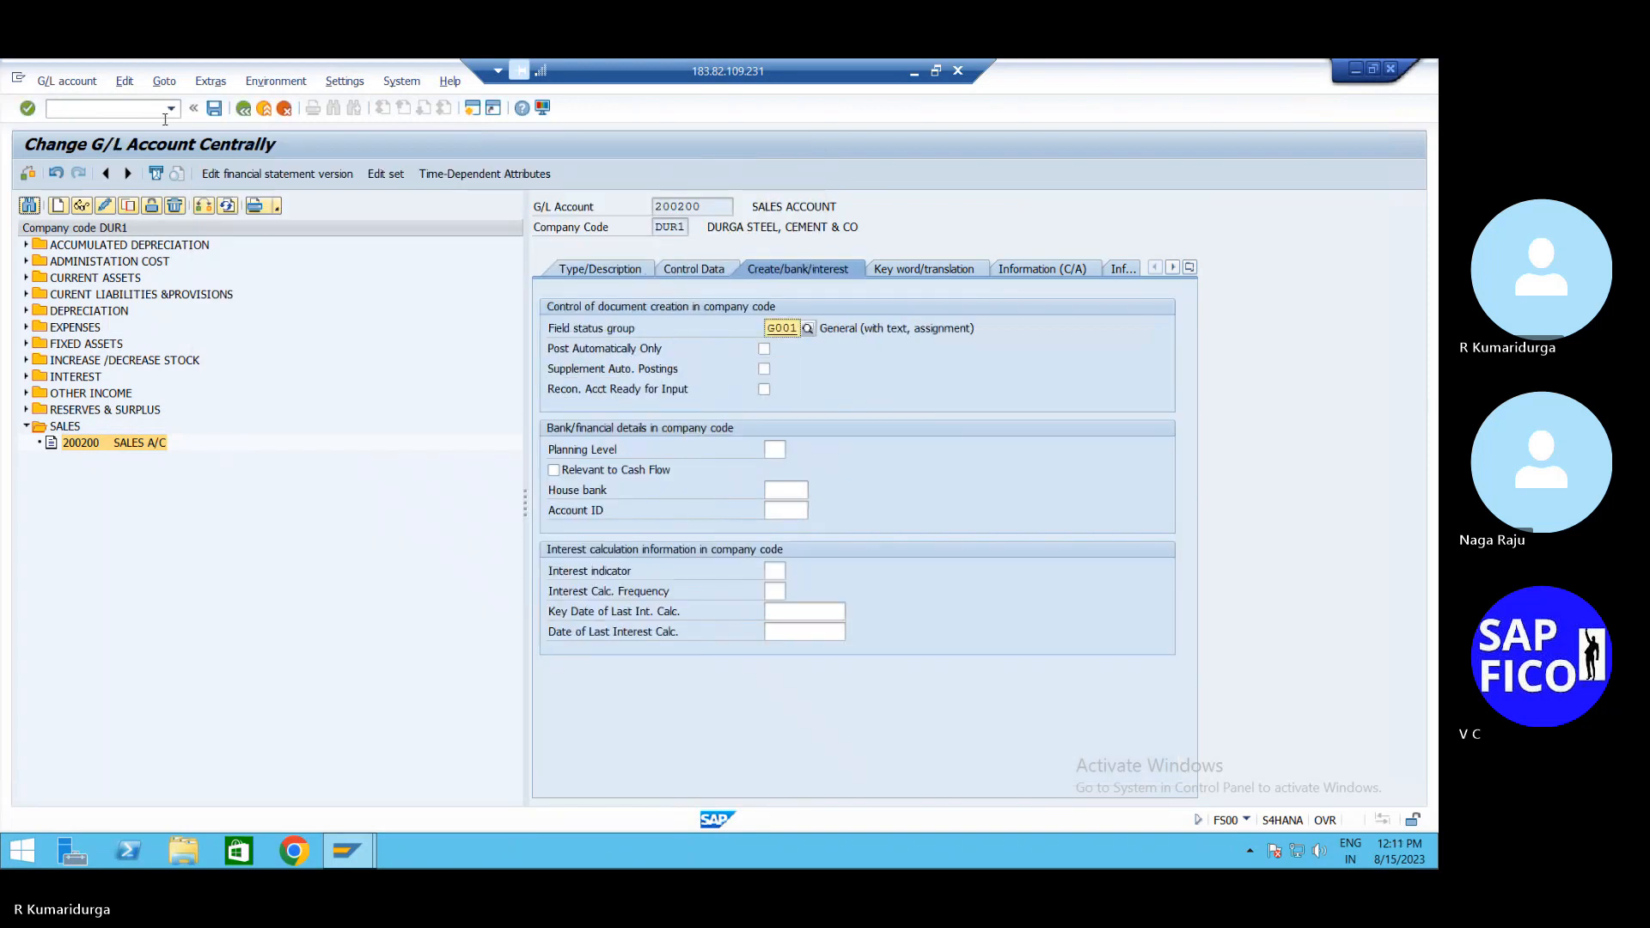
click(214, 109)
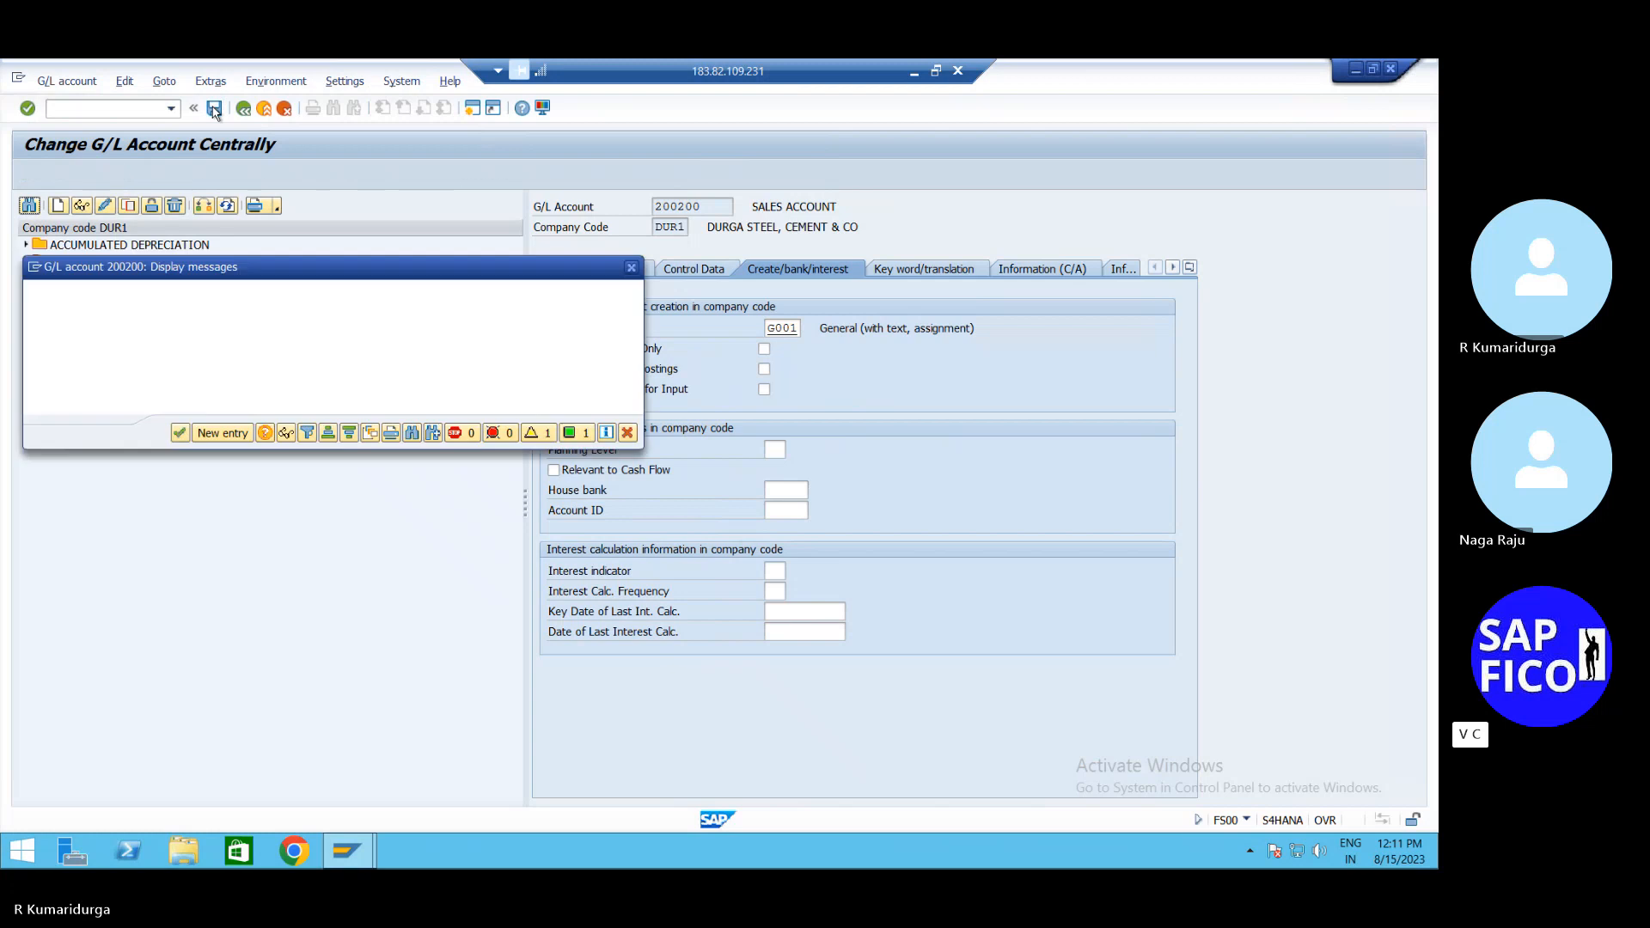
key(Return)
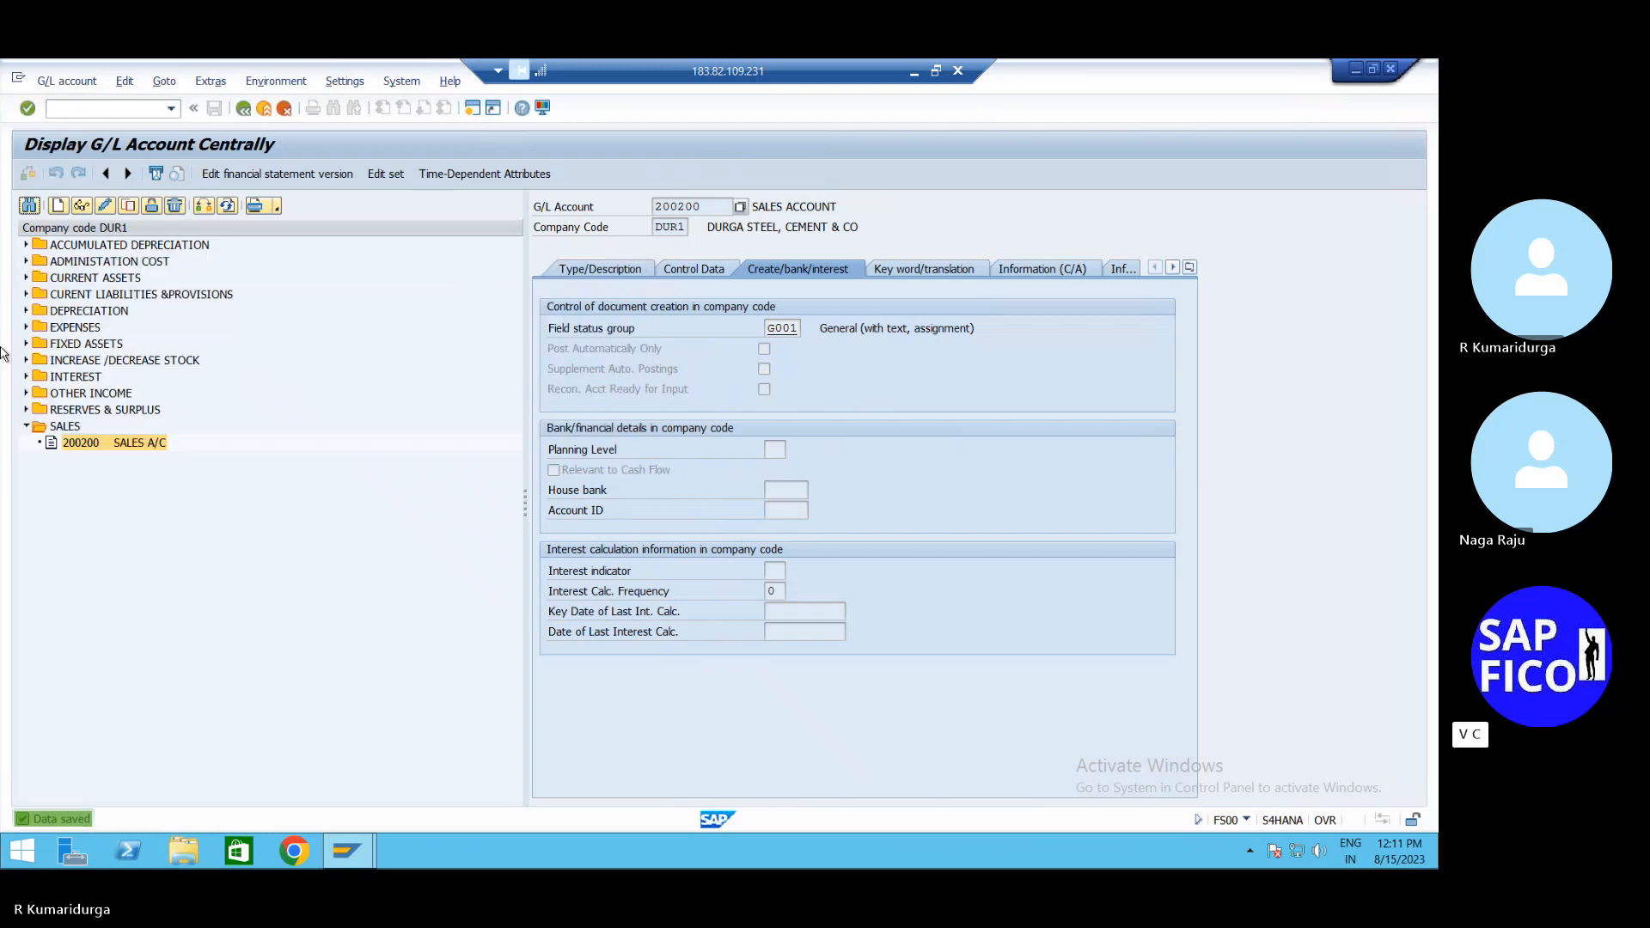
click(52, 109)
Start a customer invoice for the previously used customer with invoice date 15.08.2023
text(/NFB70)
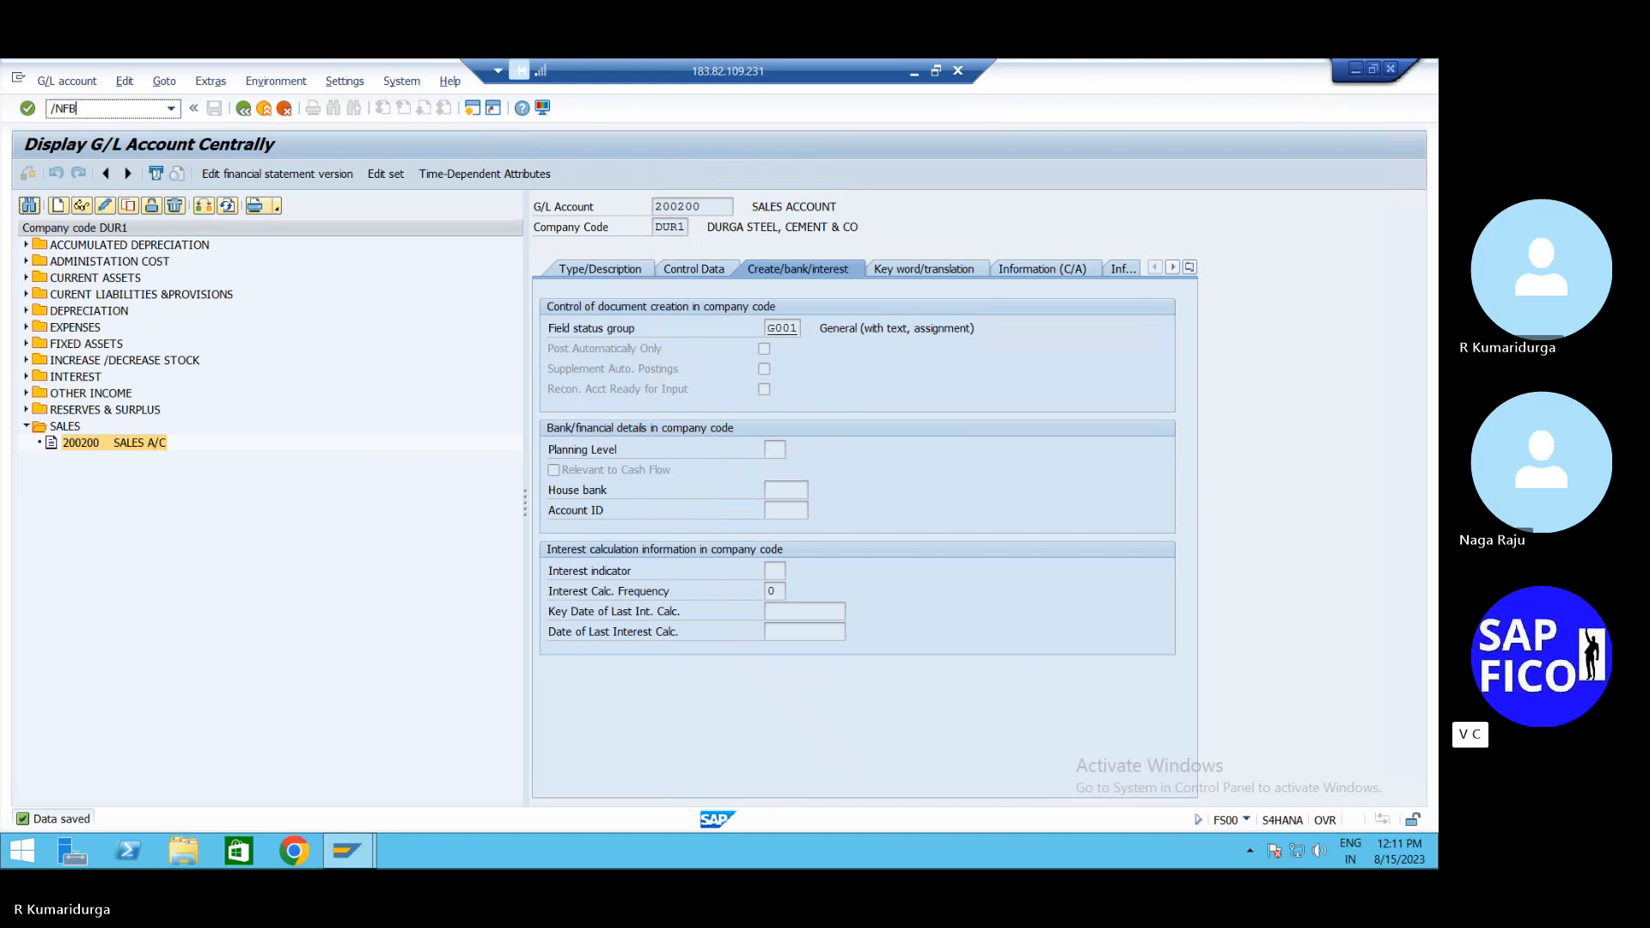
key(Return)
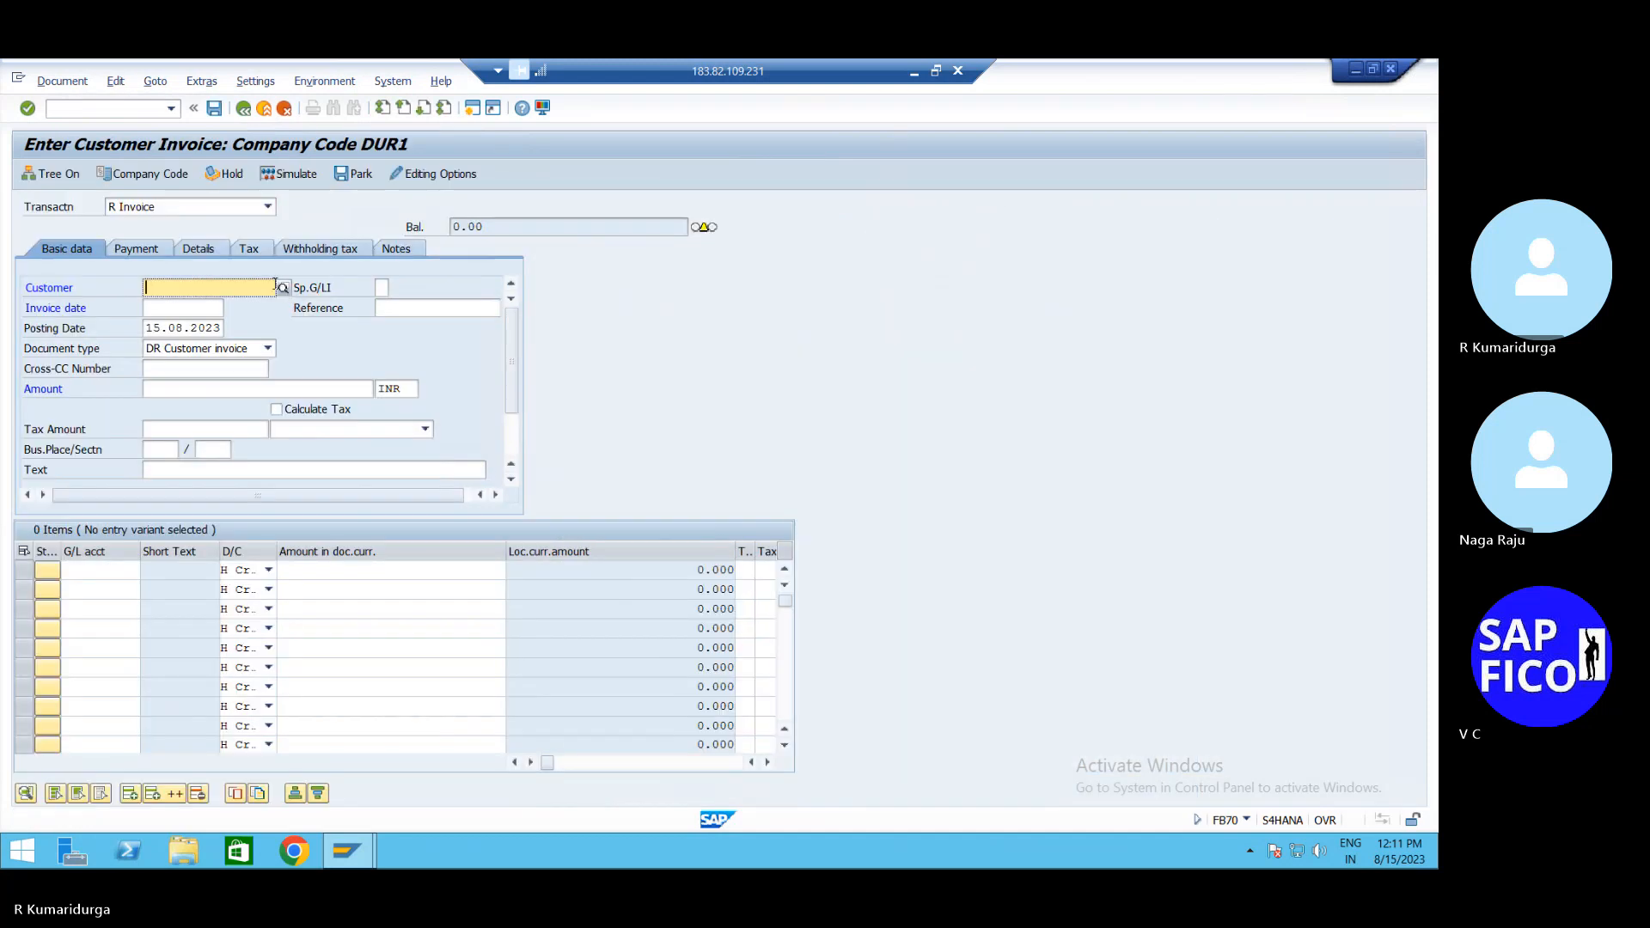
click(275, 287)
key(Down)
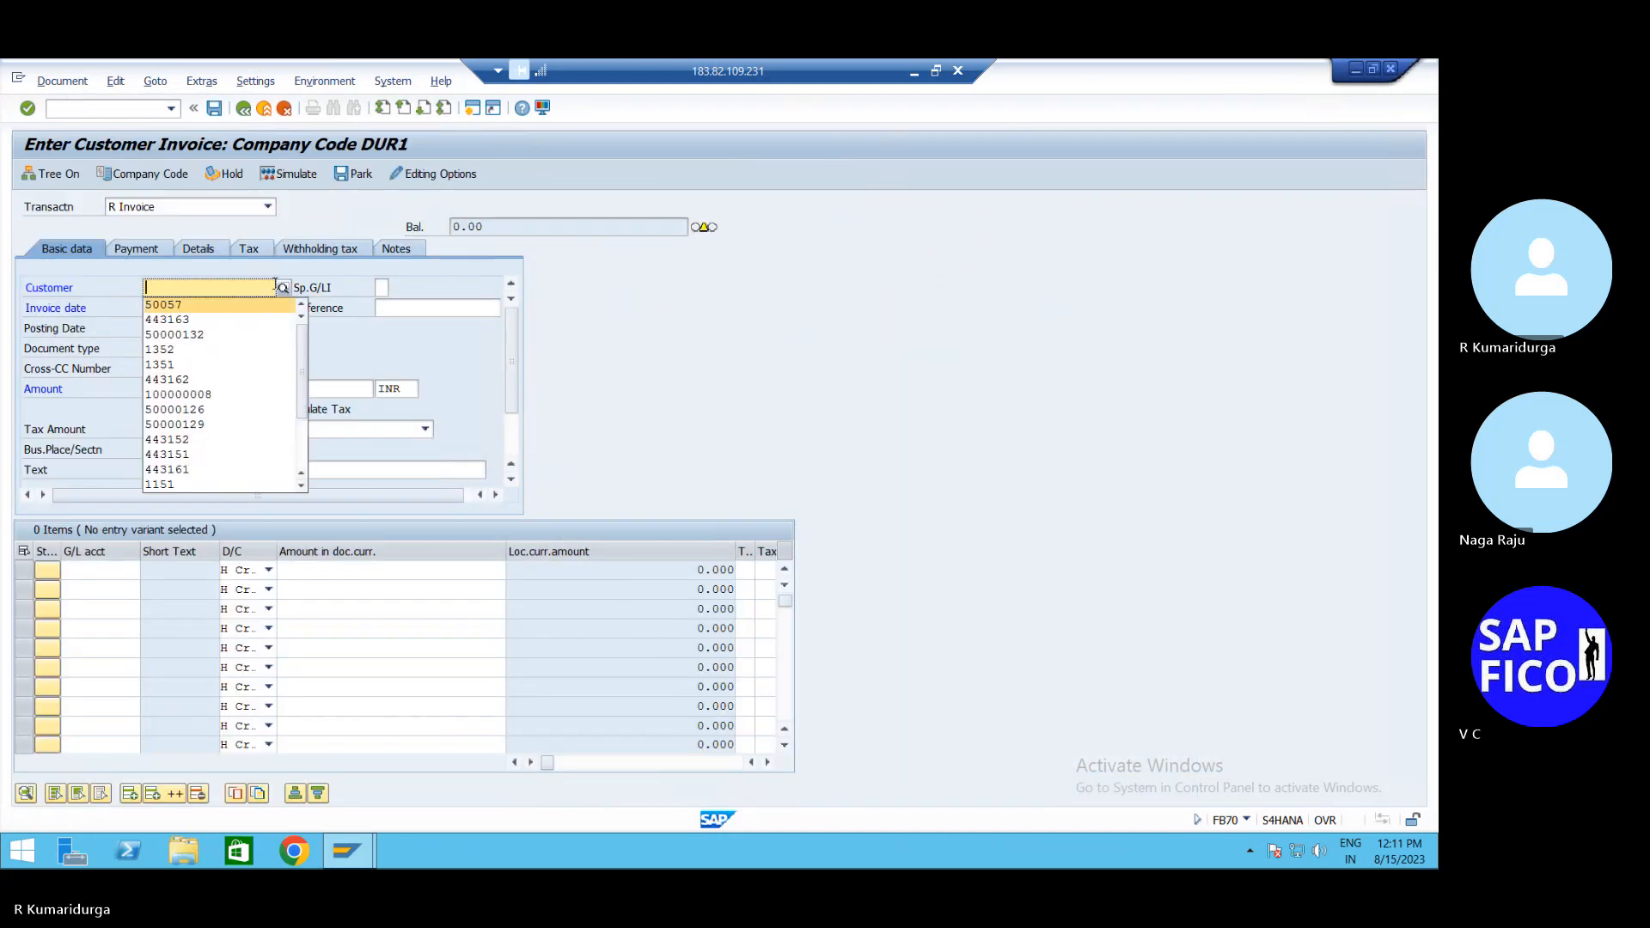
key(Return)
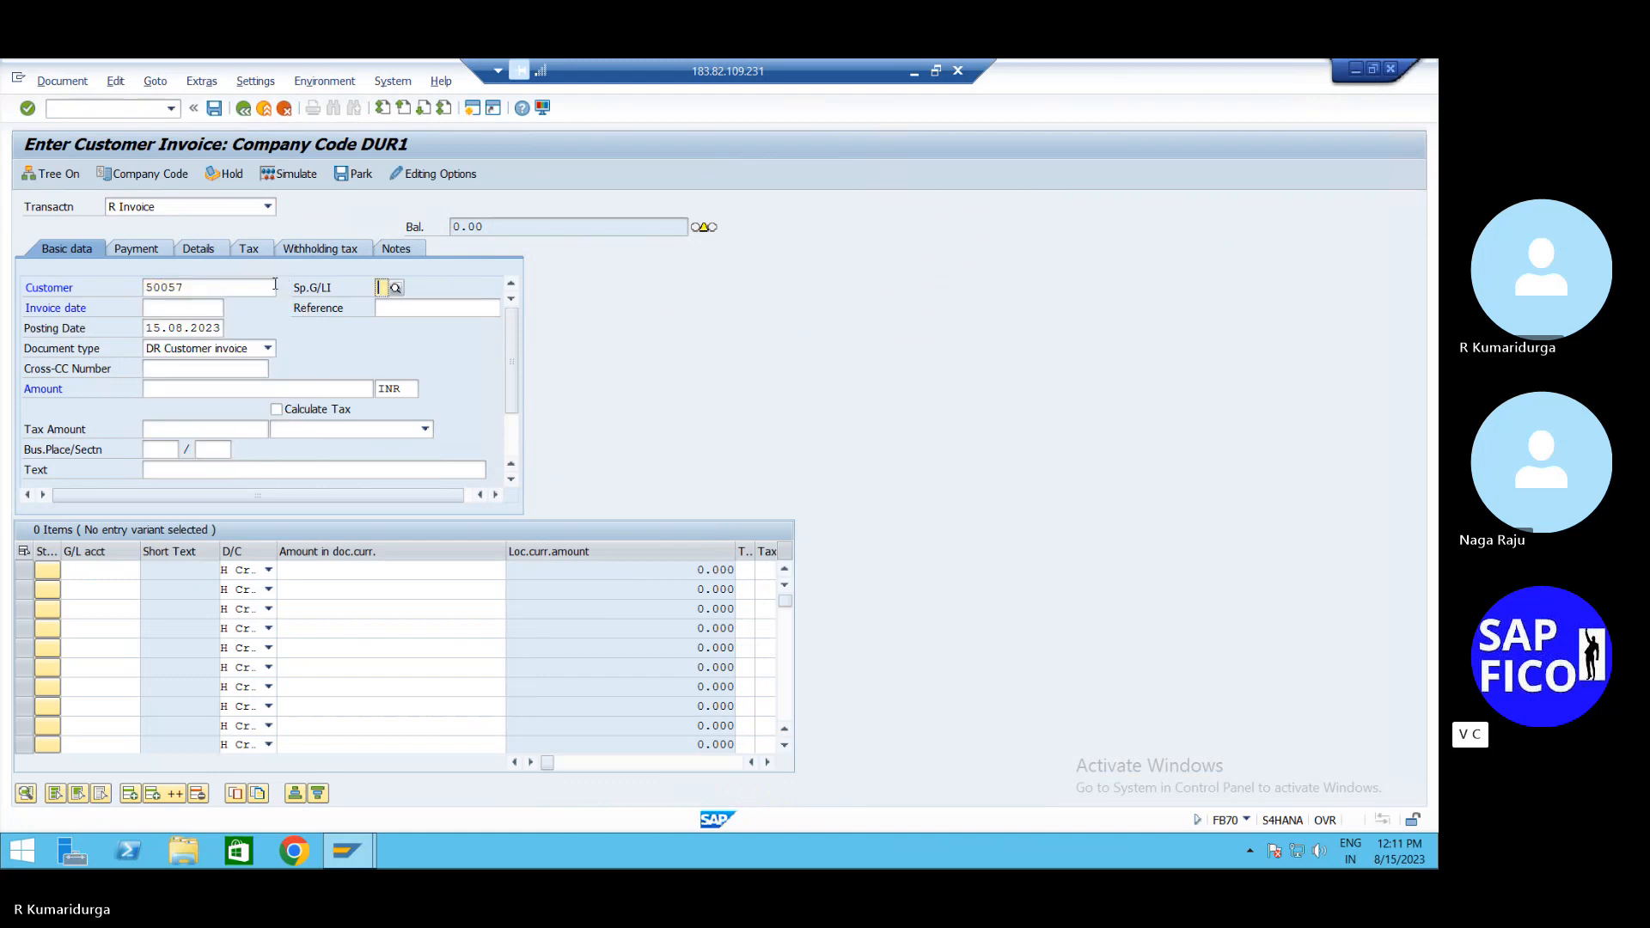
key(Tab)
text(15.08.2023)
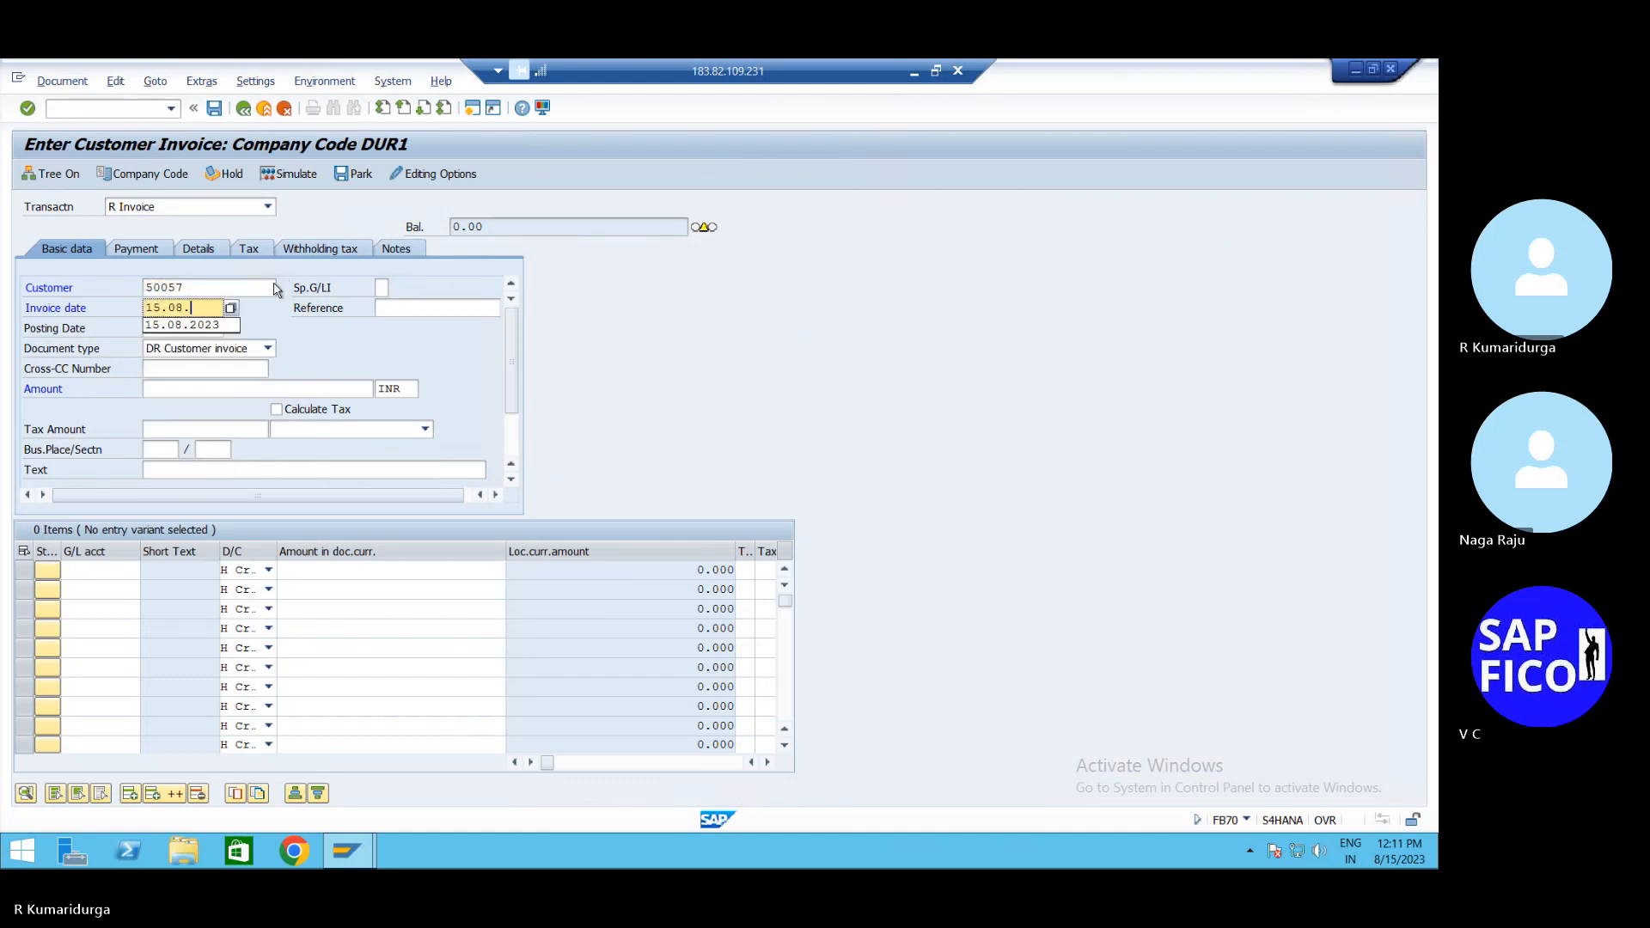
key(Return)
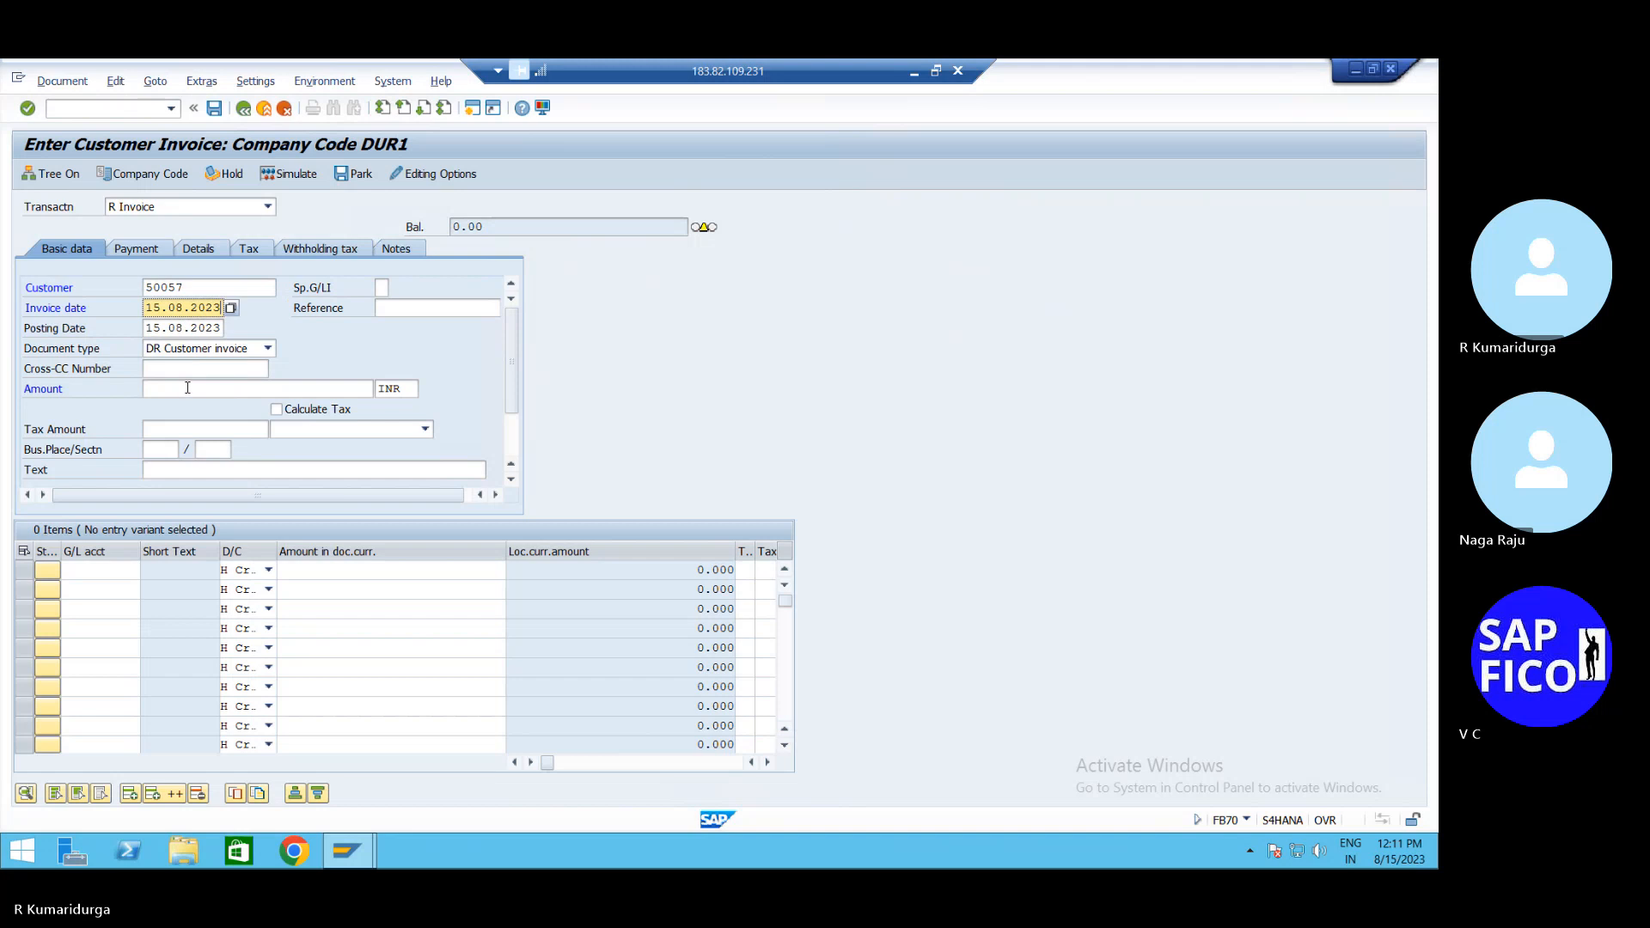
Enter invoice amount 250000 and text SELLING FINISHED GOODS TO THE CUSTOMERS
click(188, 388)
text(250000)
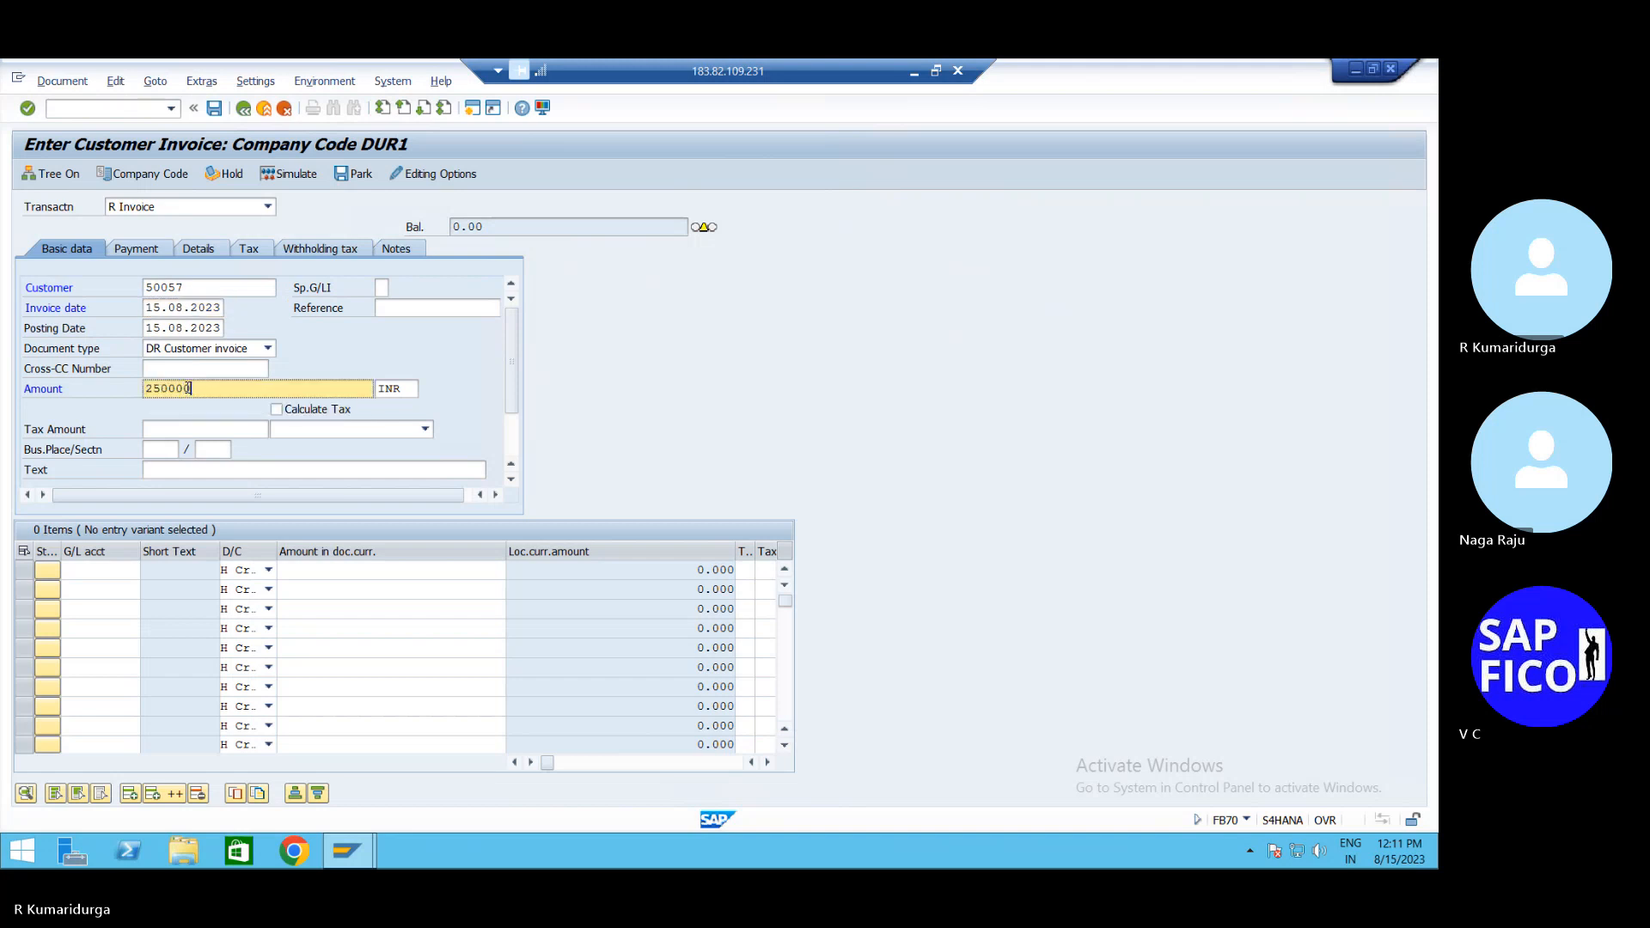
click(214, 468)
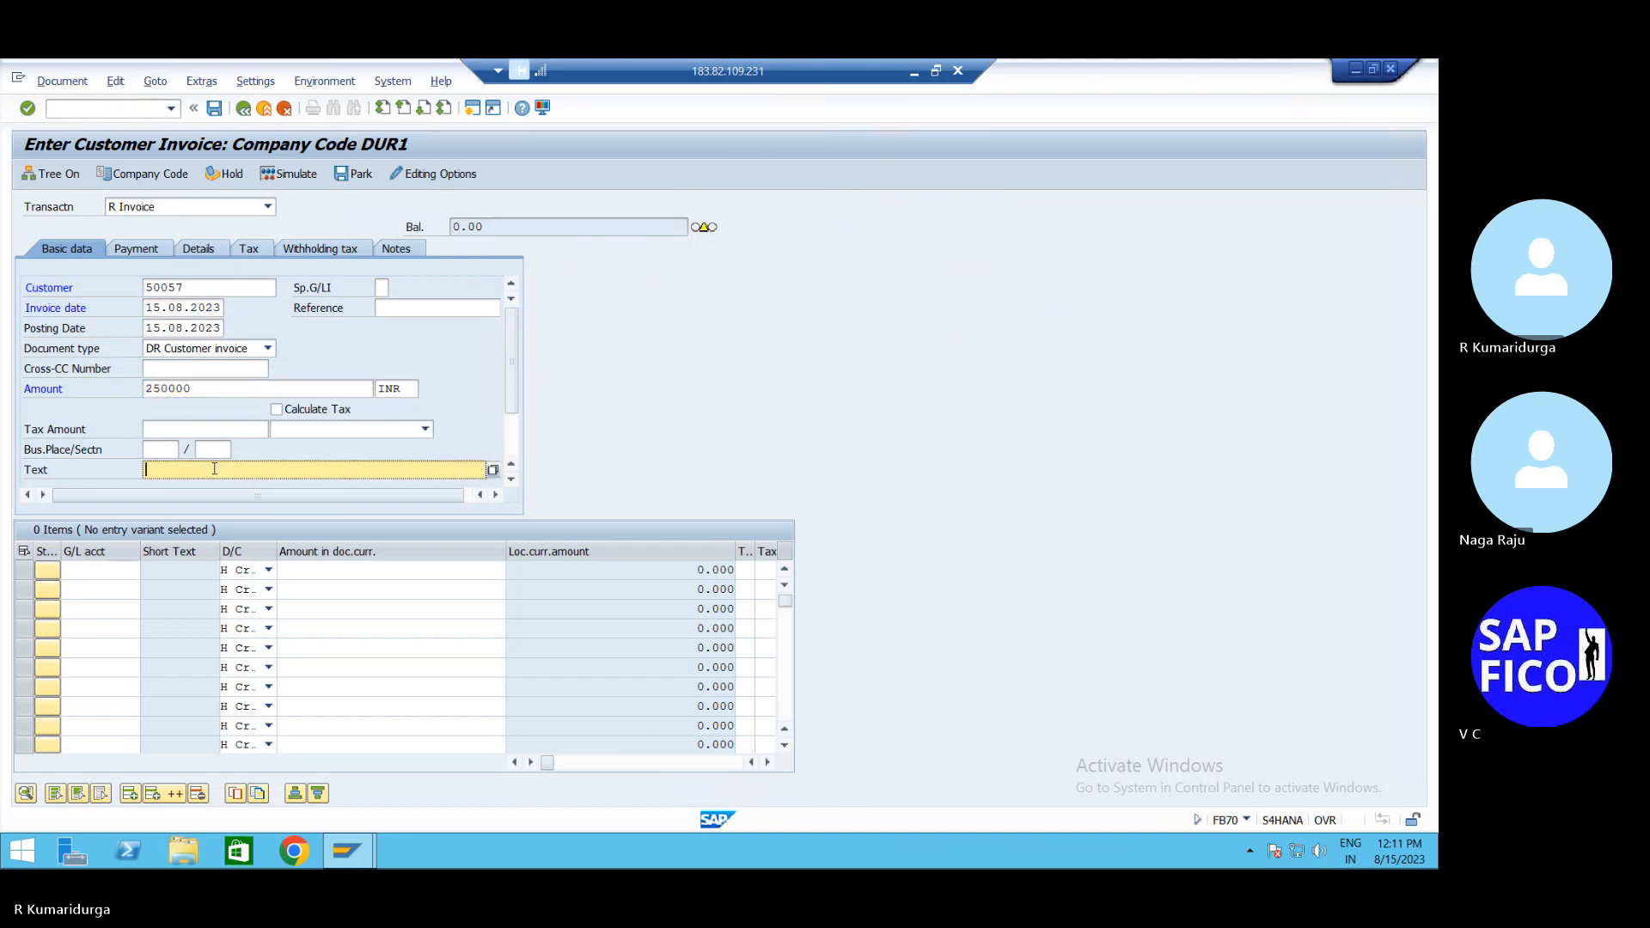
text(SE)
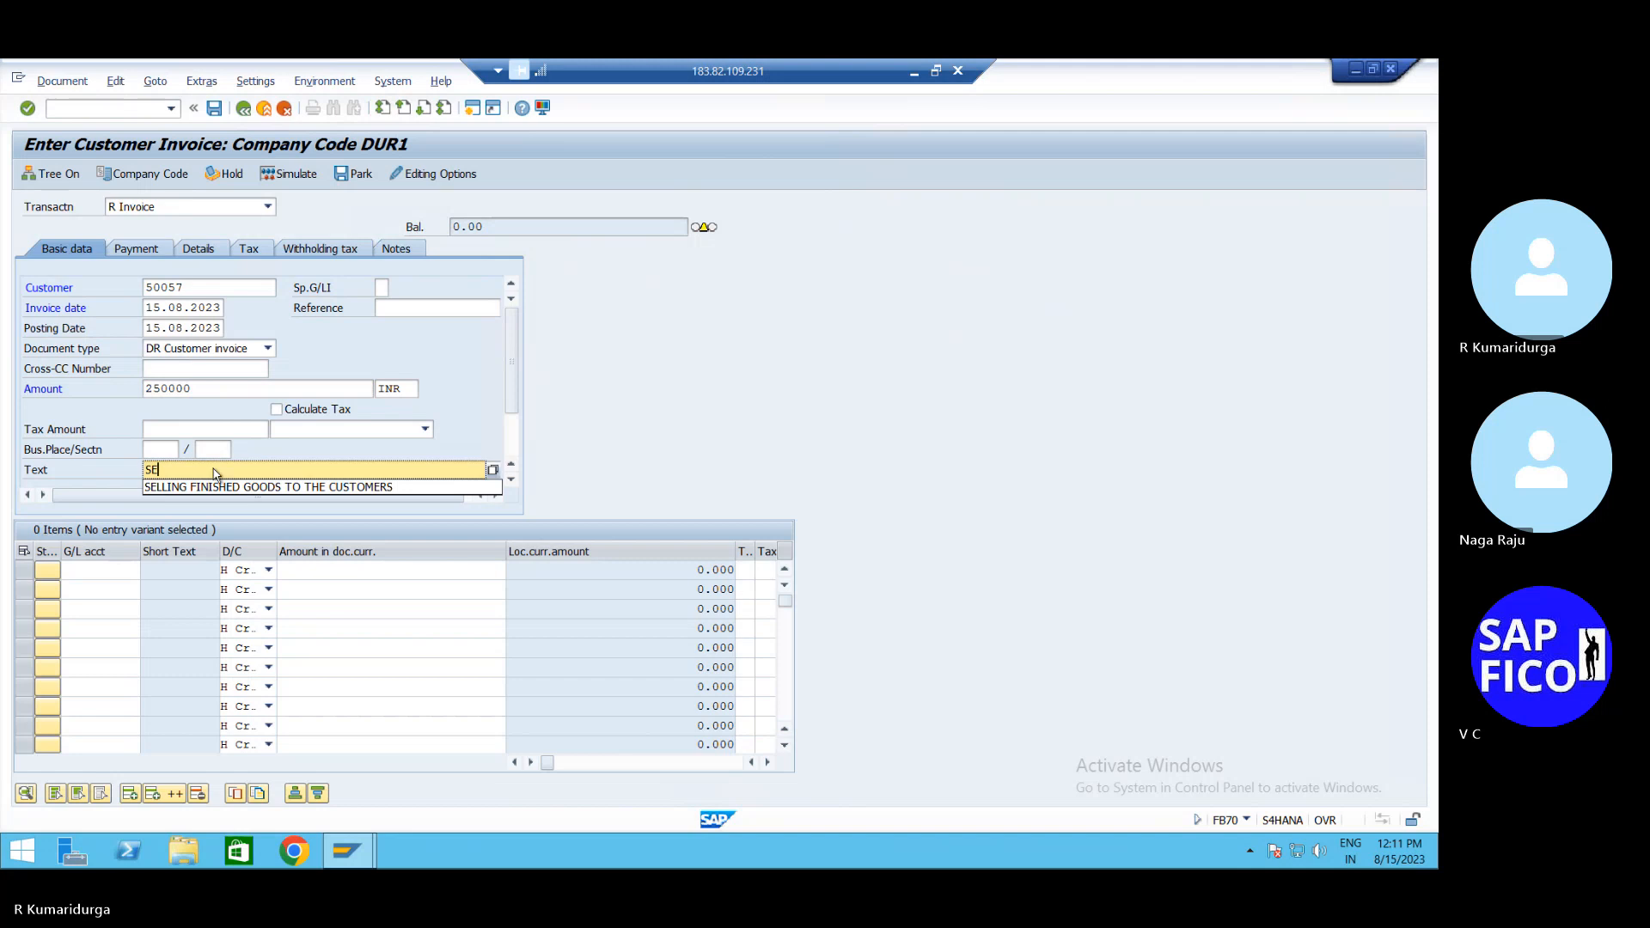
key(Down)
key(Return)
key(Return)
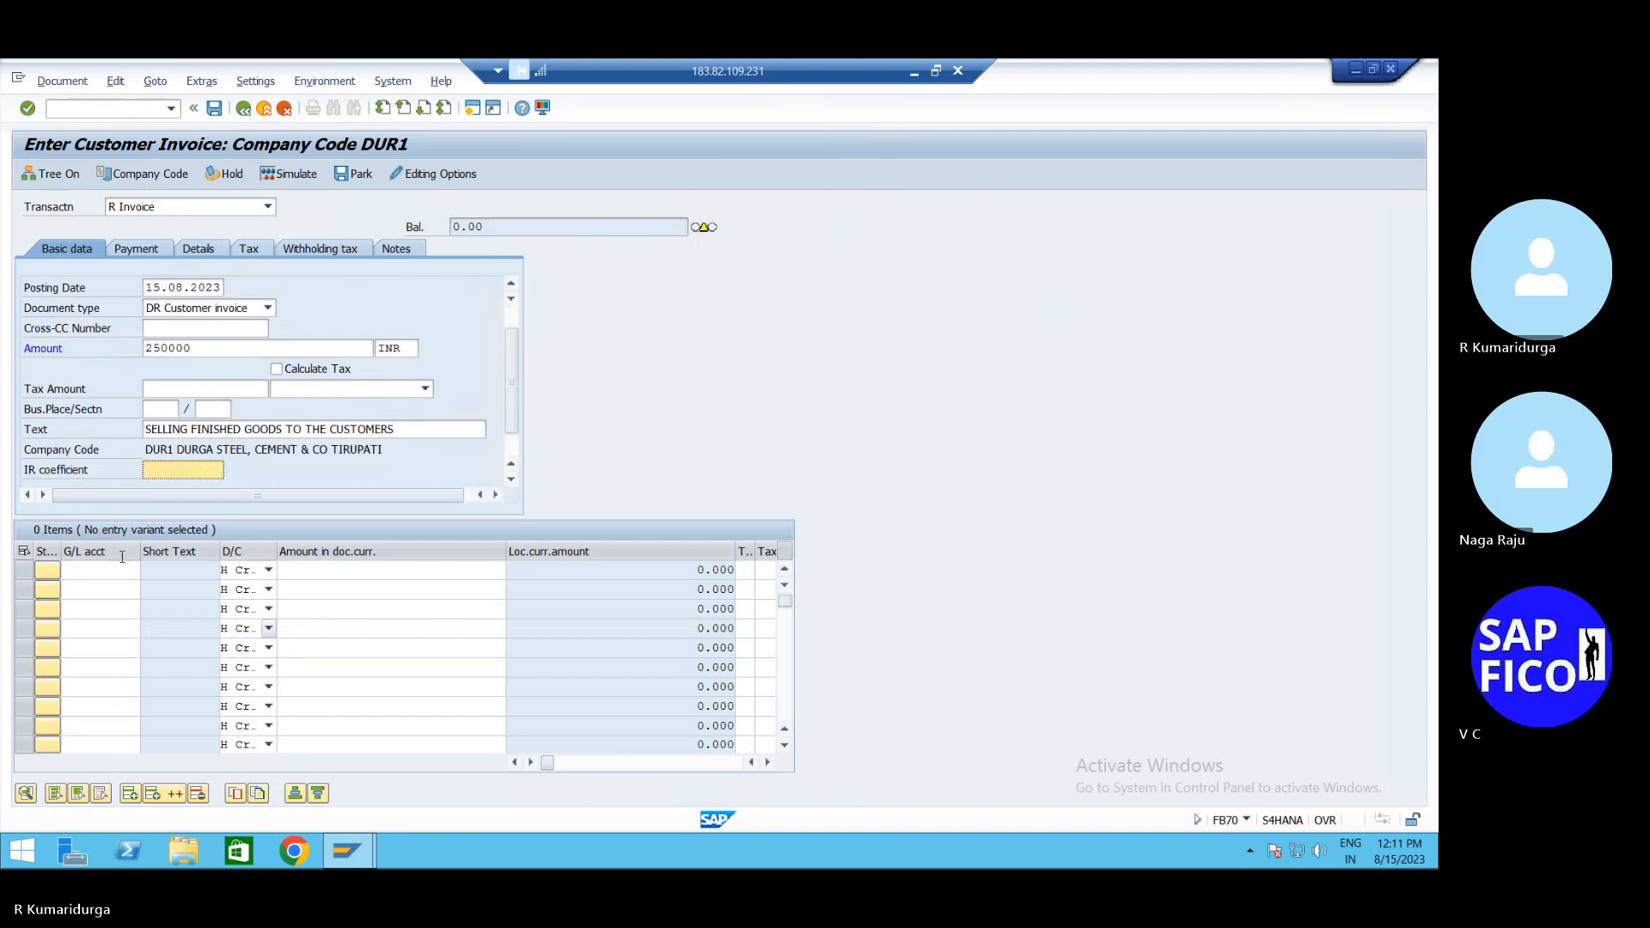
Add line item G/L account 200200 with the balancing amount and check the entry
click(119, 571)
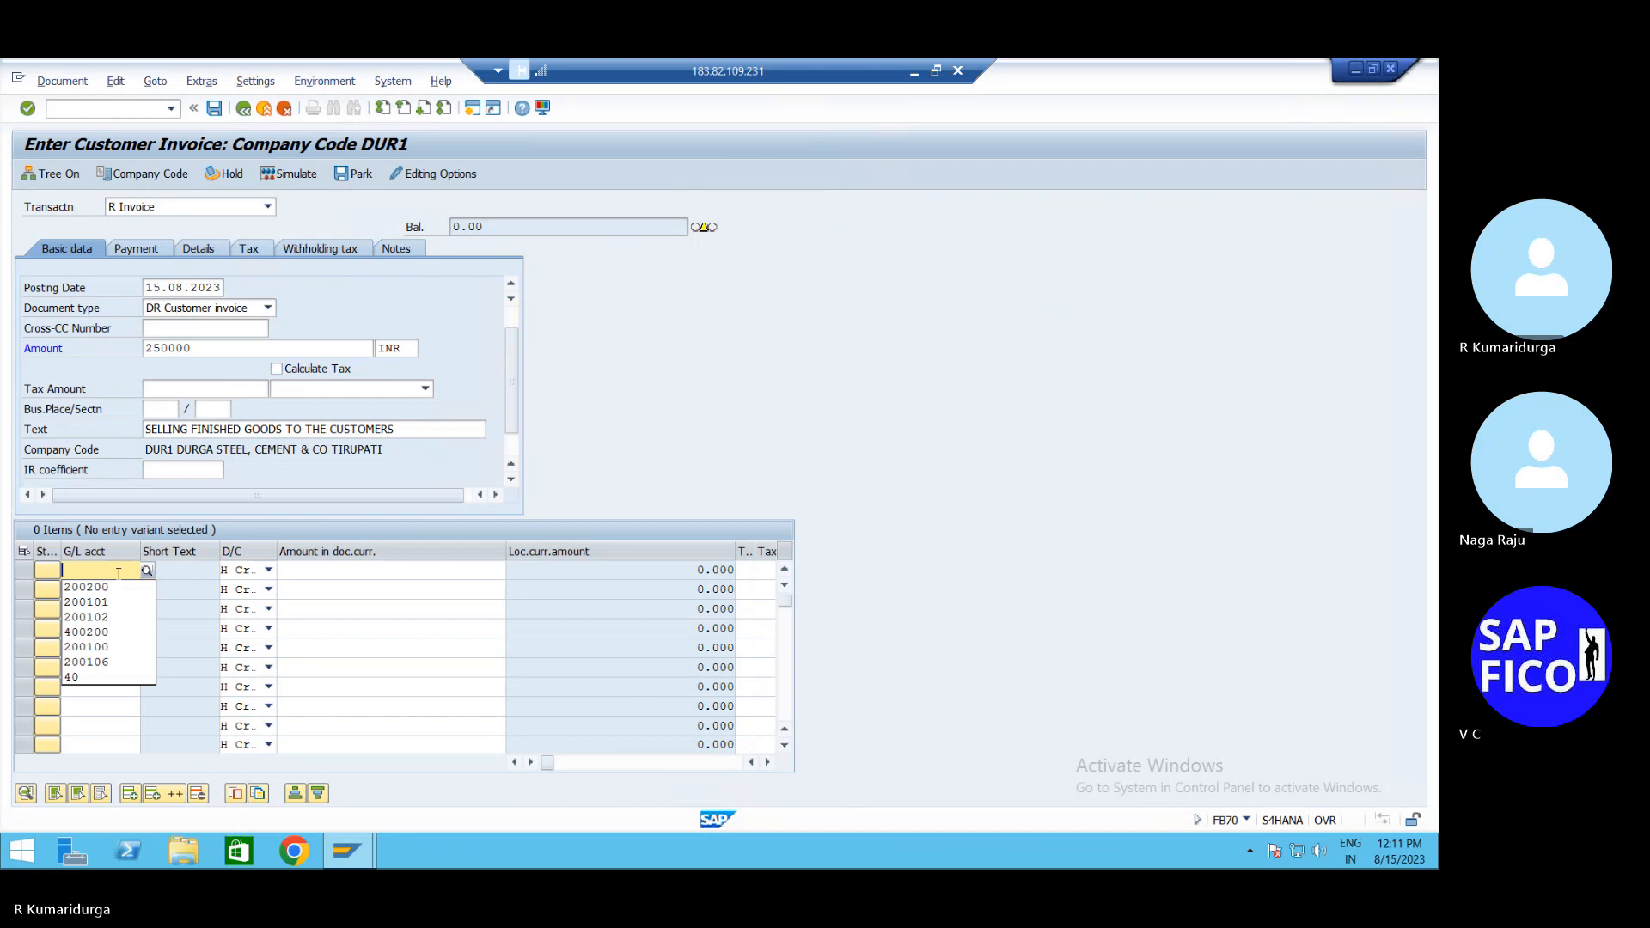
key(Down)
key(Return)
key(Tab)
key(Tab)
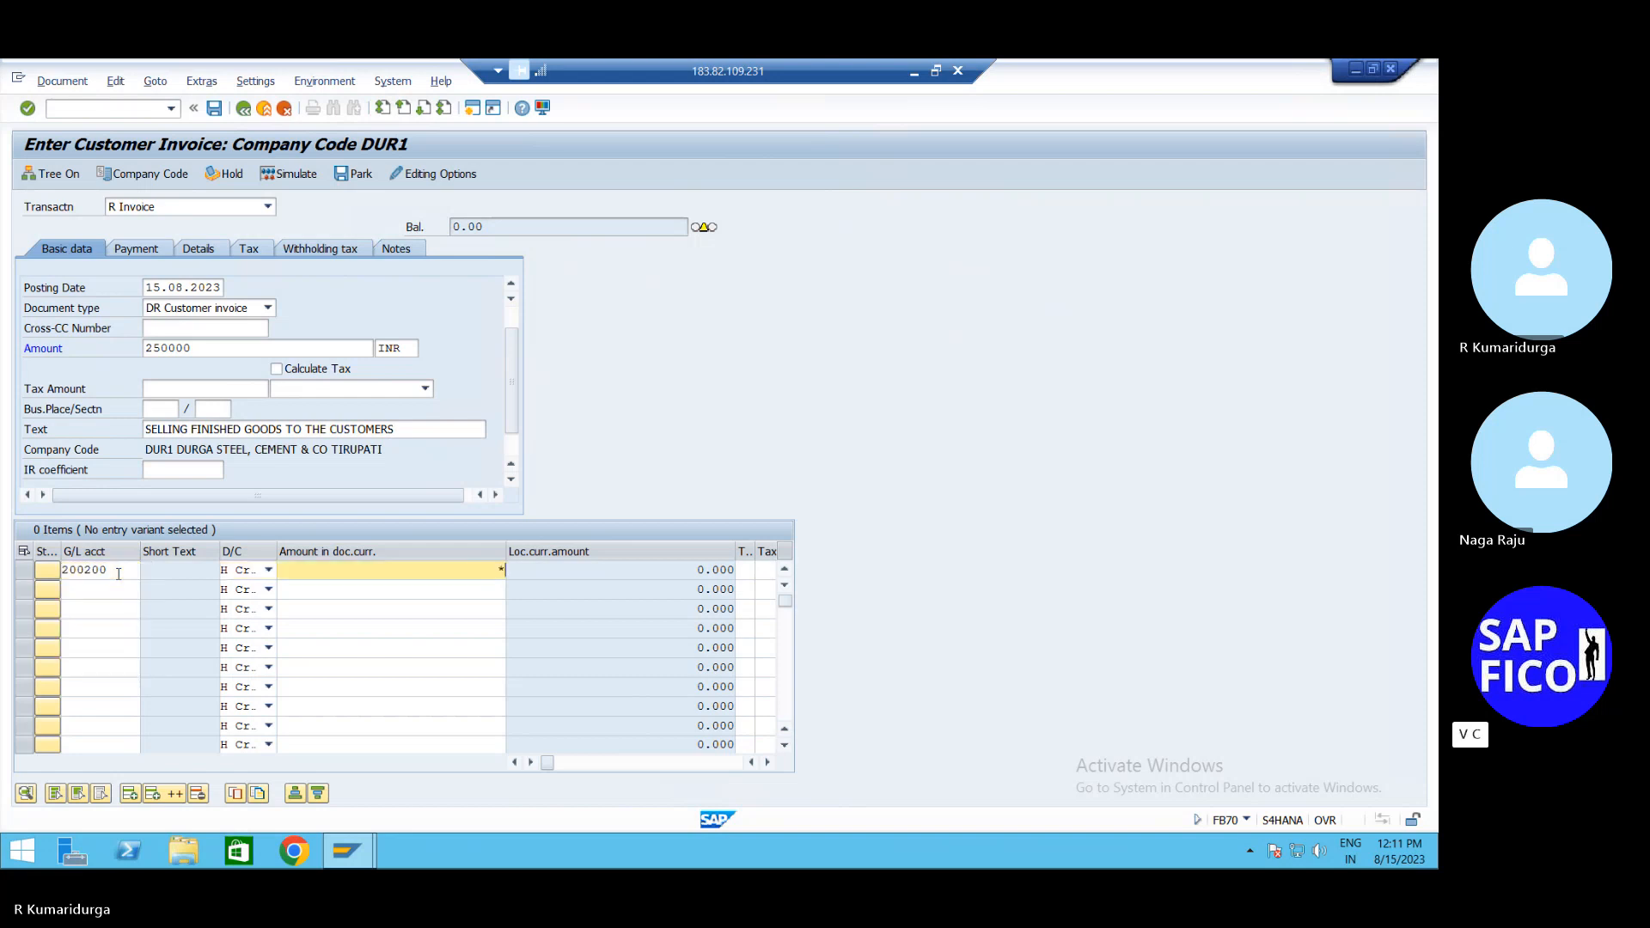
key(Return)
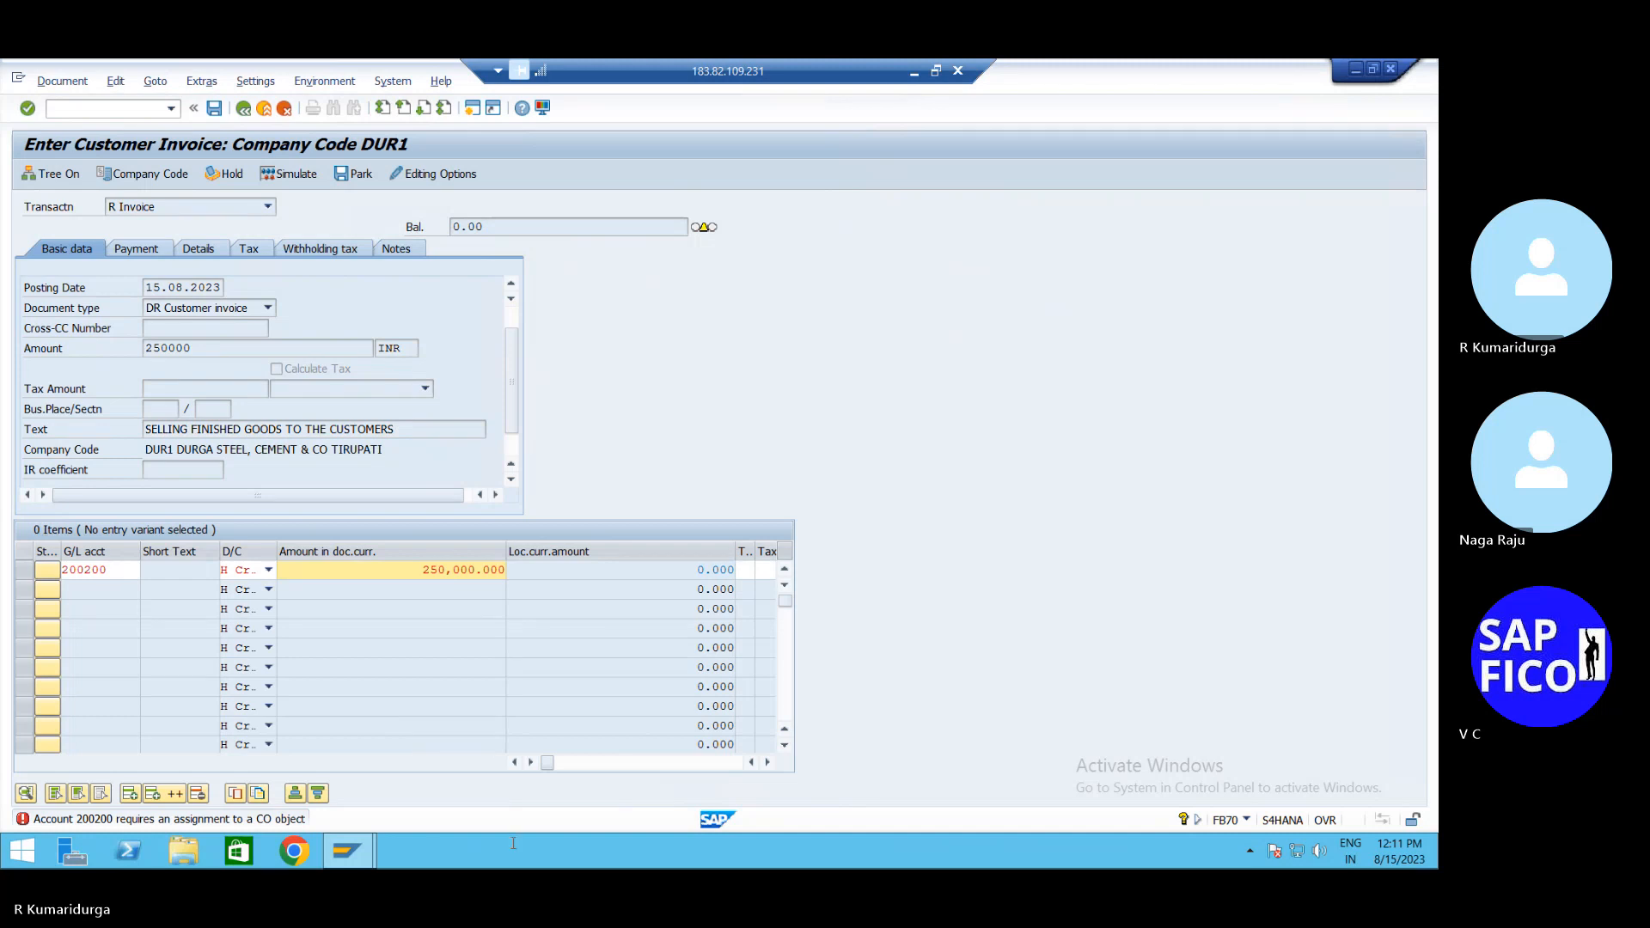
click(767, 762)
click(767, 762)
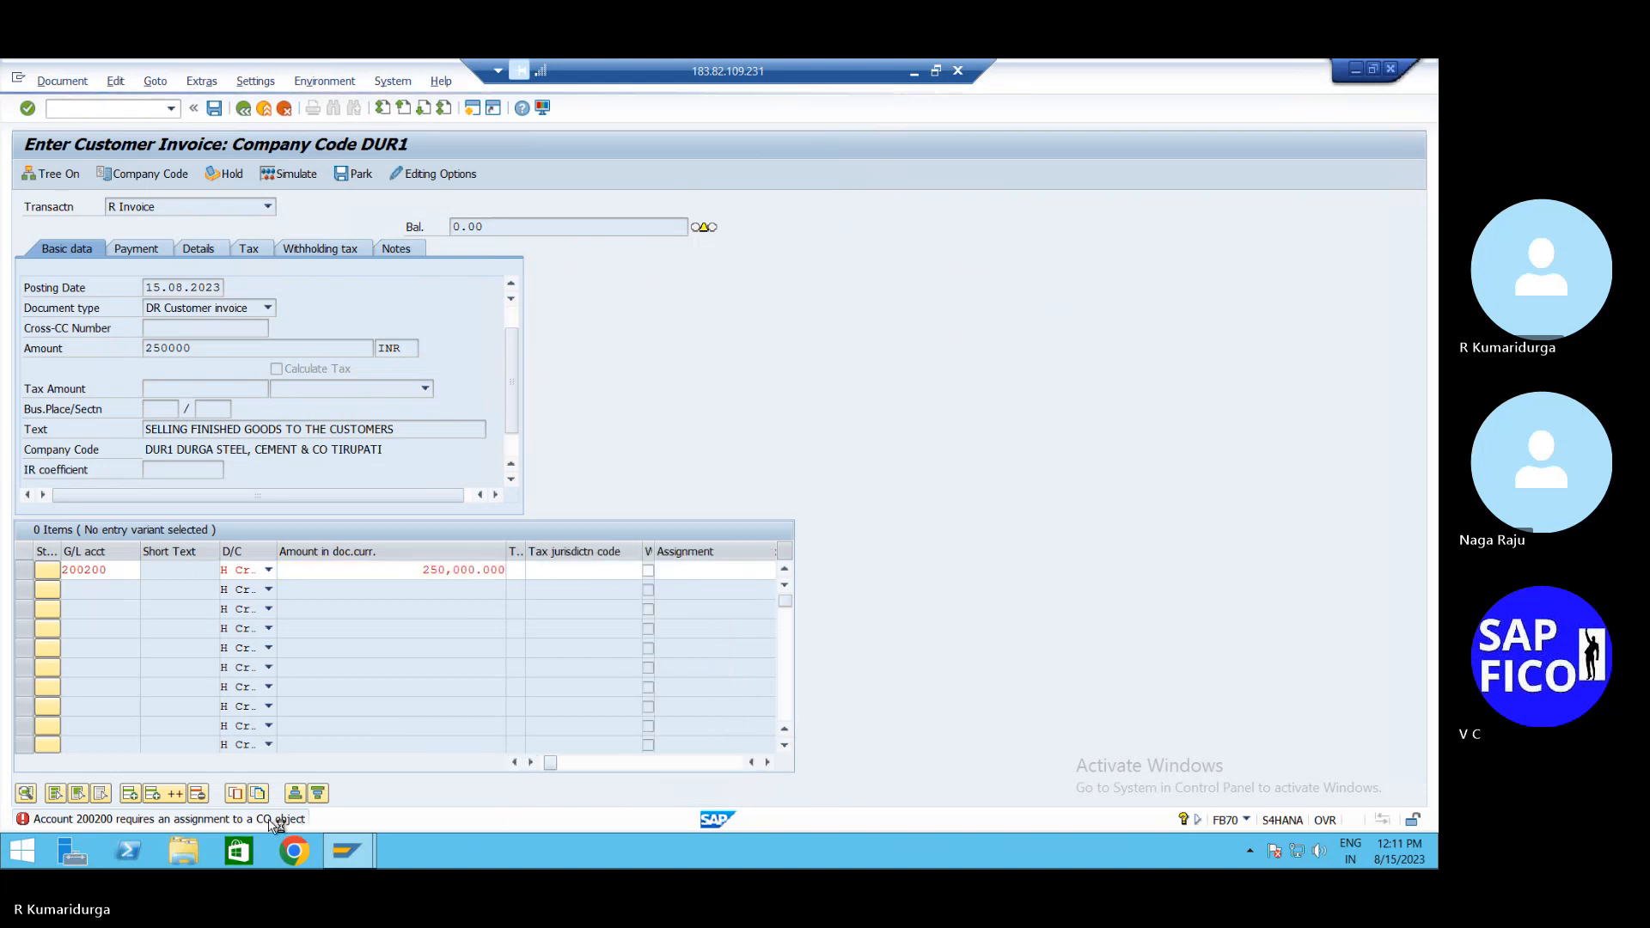
double_click(270, 825)
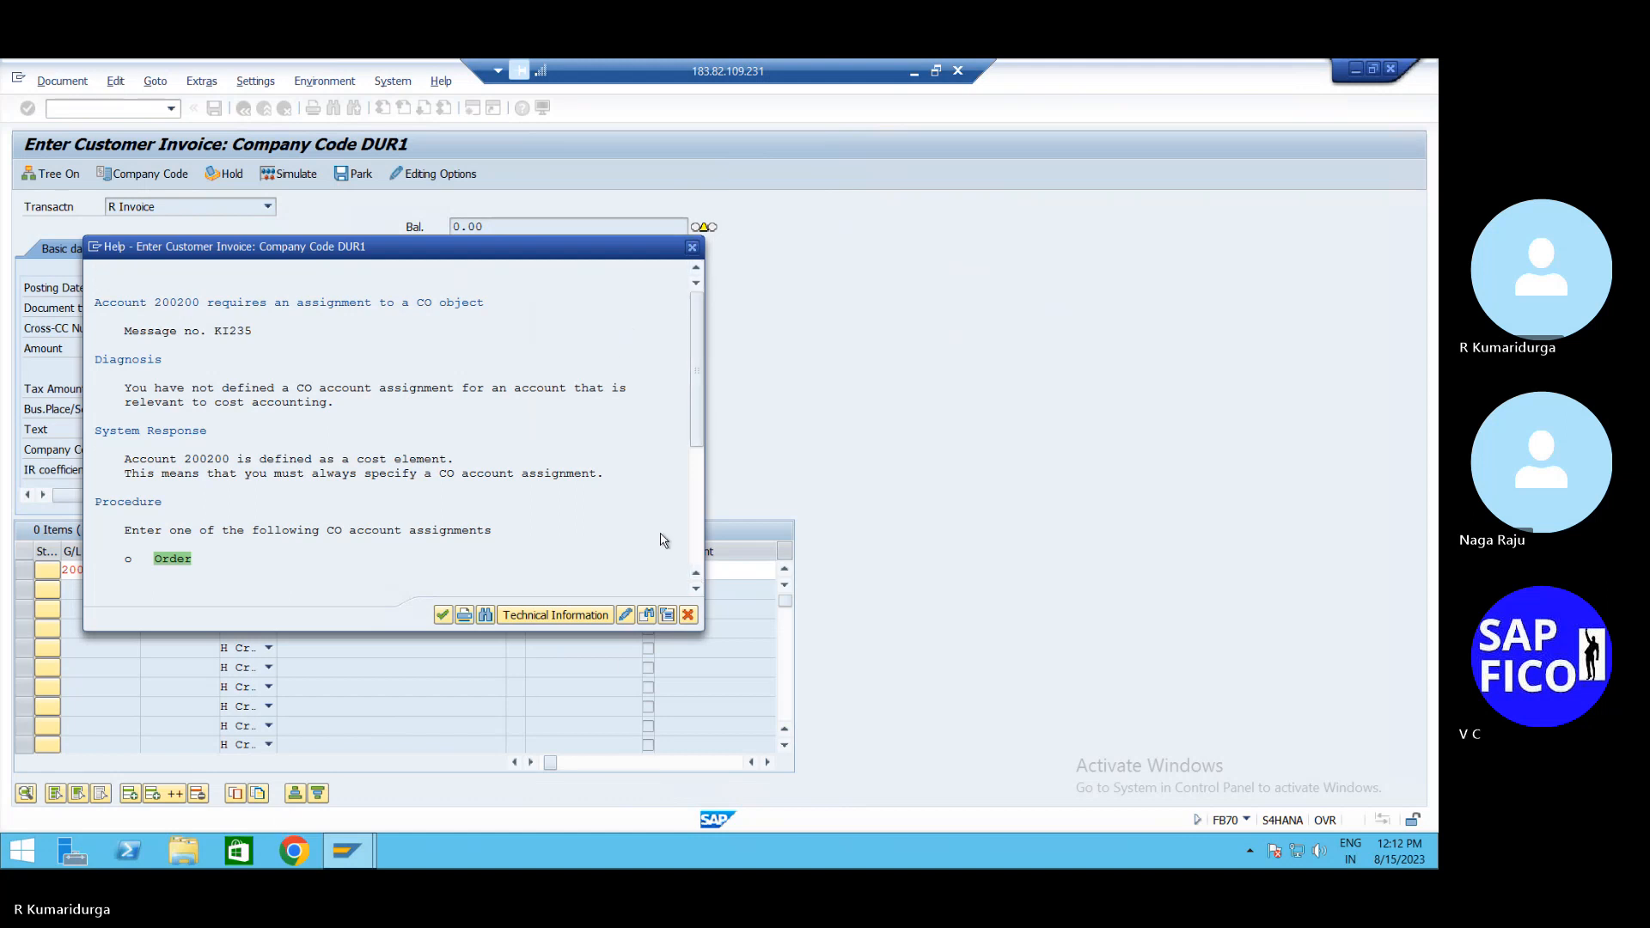
click(692, 250)
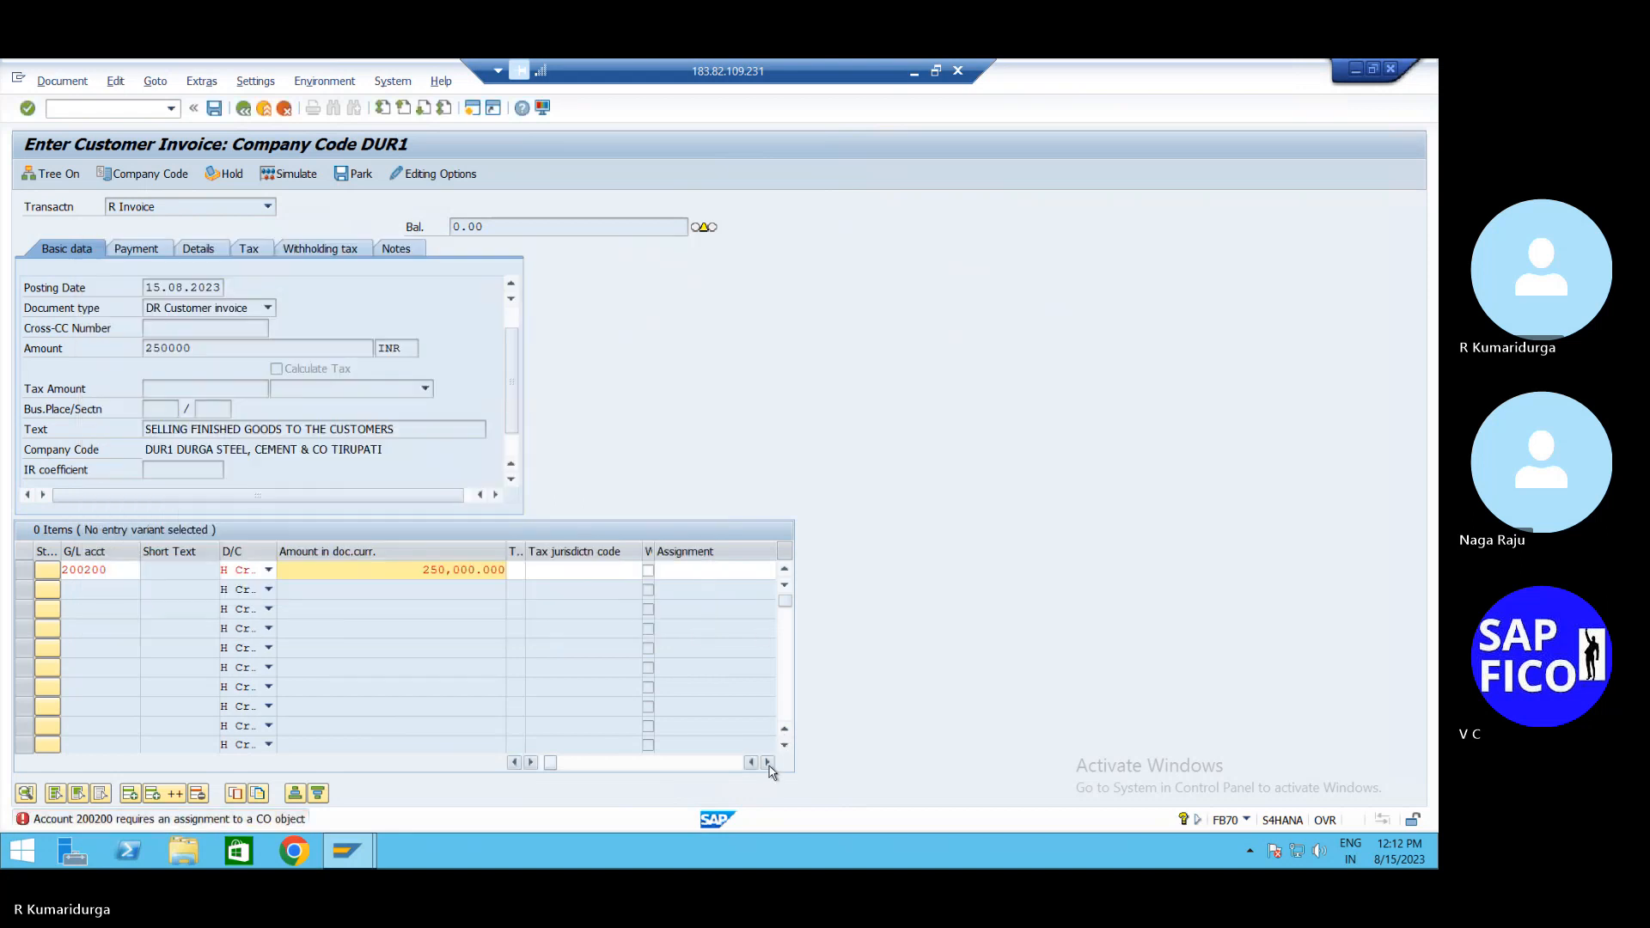
Scroll the item table right to the Cost object column and bring up value help for line 1
click(767, 762)
click(767, 762)
click(767, 763)
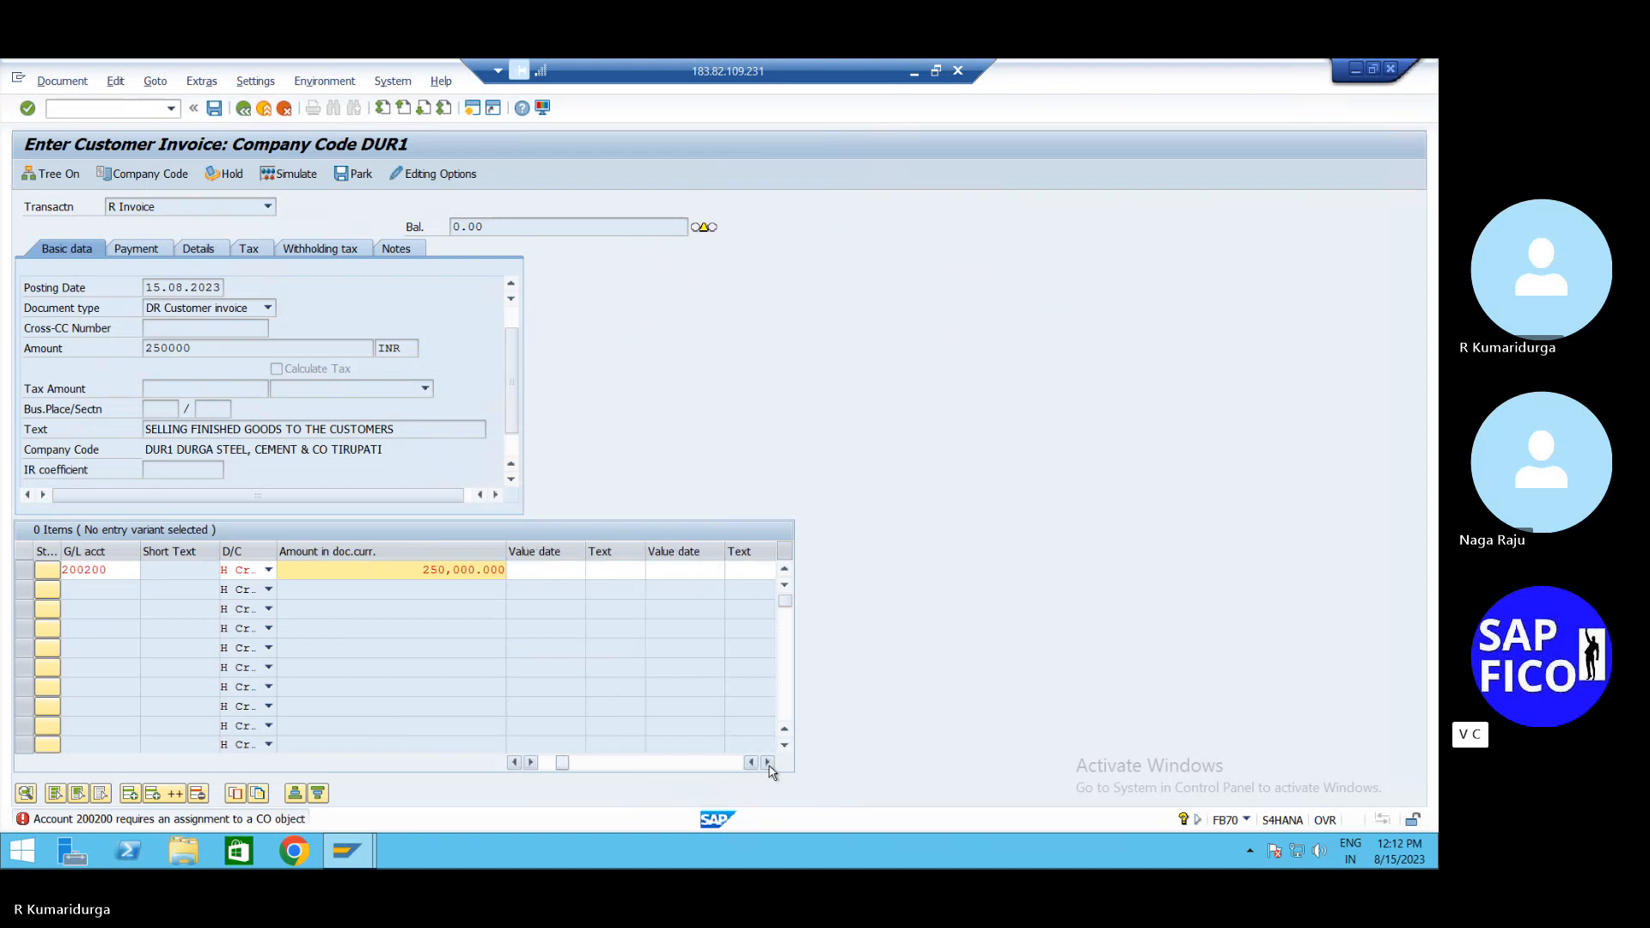
click(768, 763)
click(767, 762)
click(767, 762)
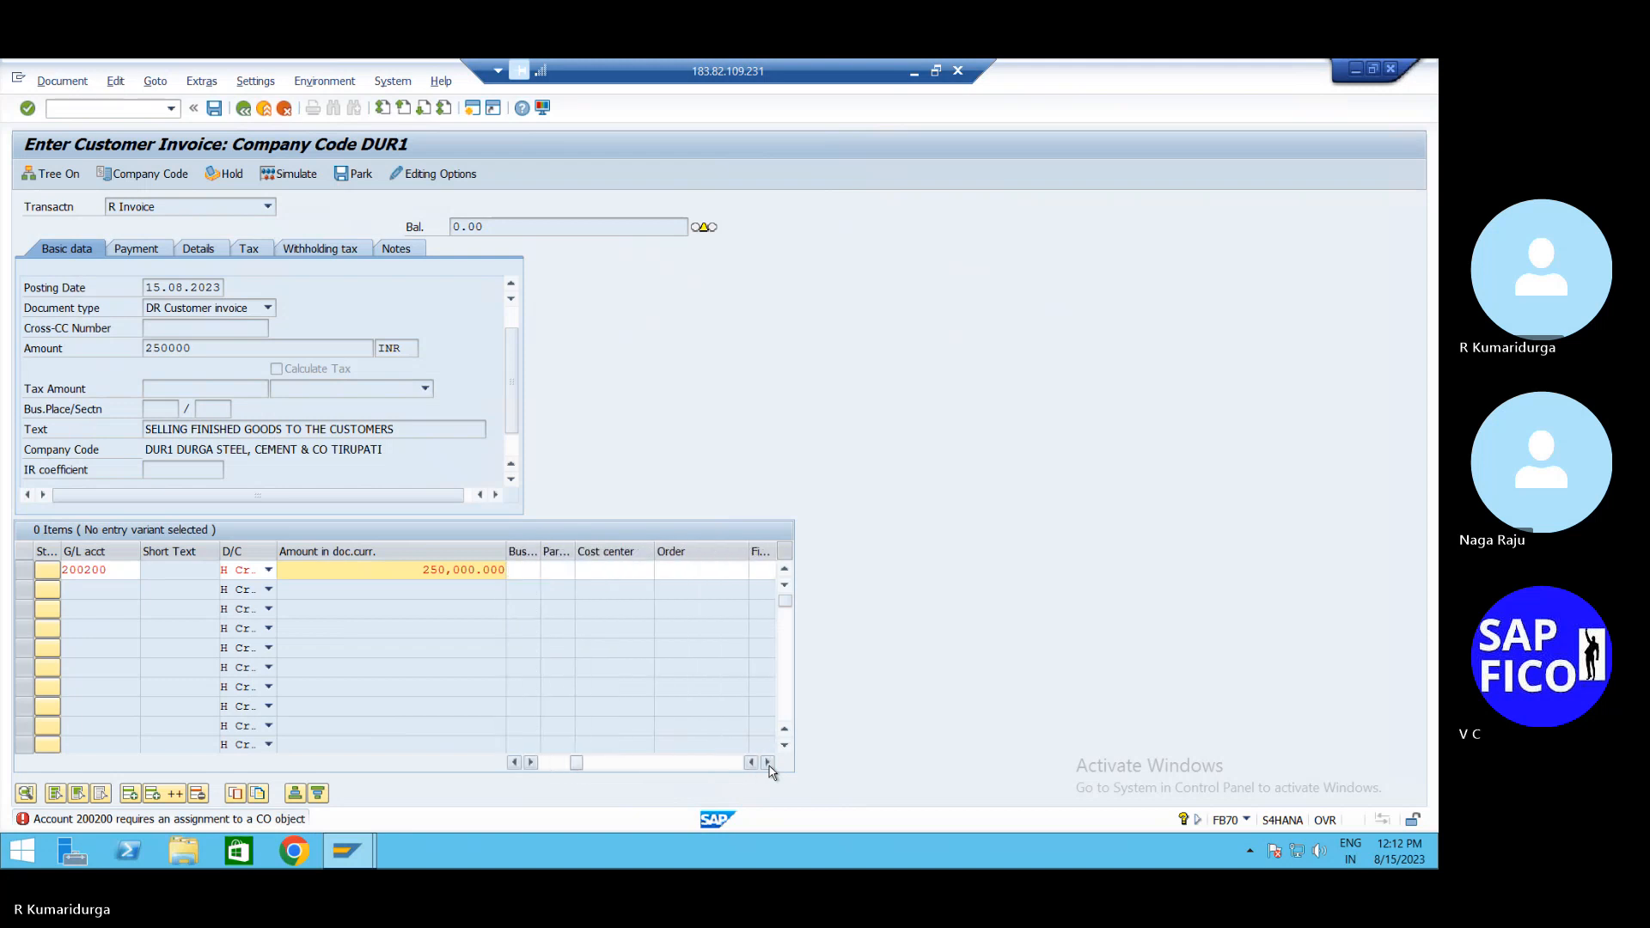
click(767, 762)
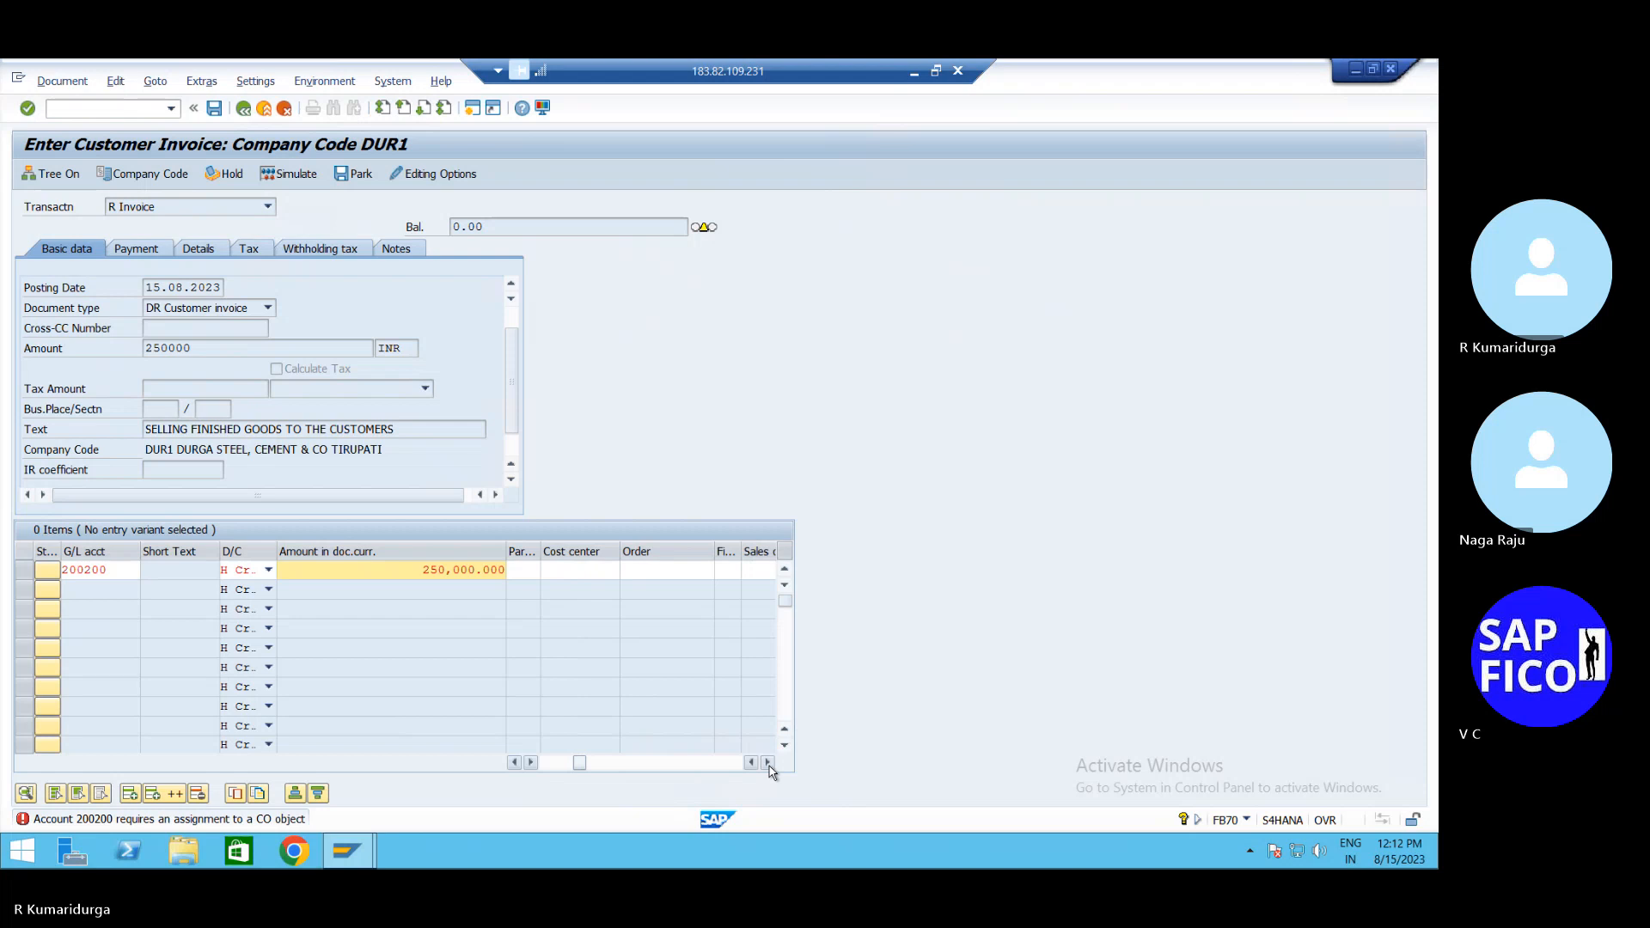
click(768, 764)
click(769, 764)
click(768, 763)
click(768, 763)
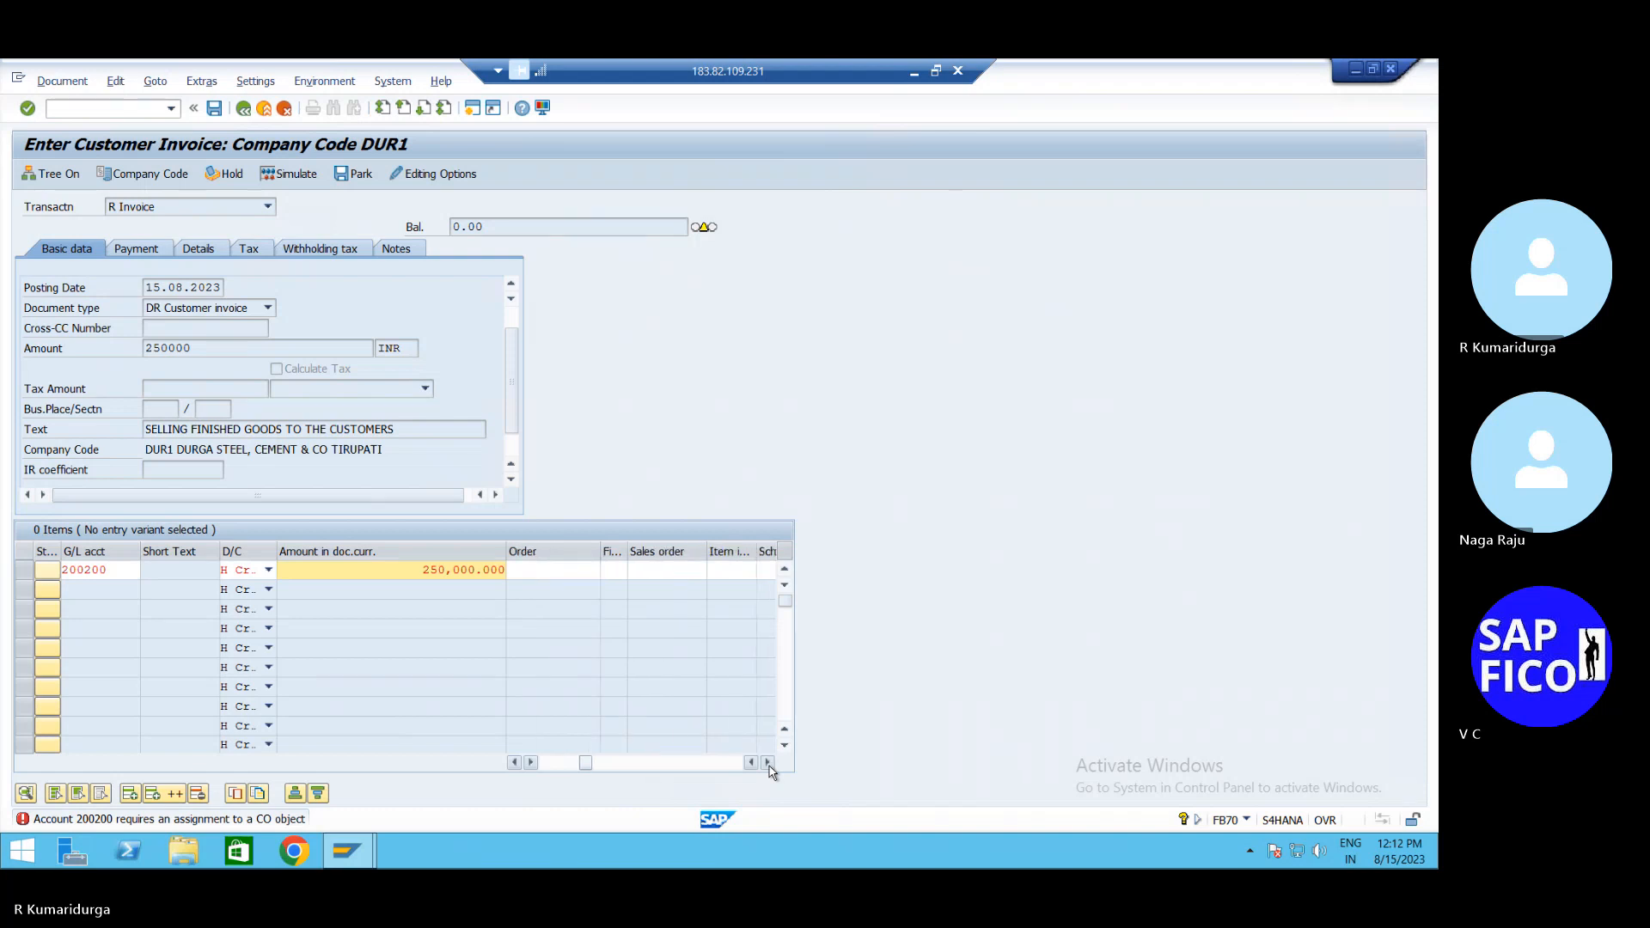
click(768, 763)
click(768, 763)
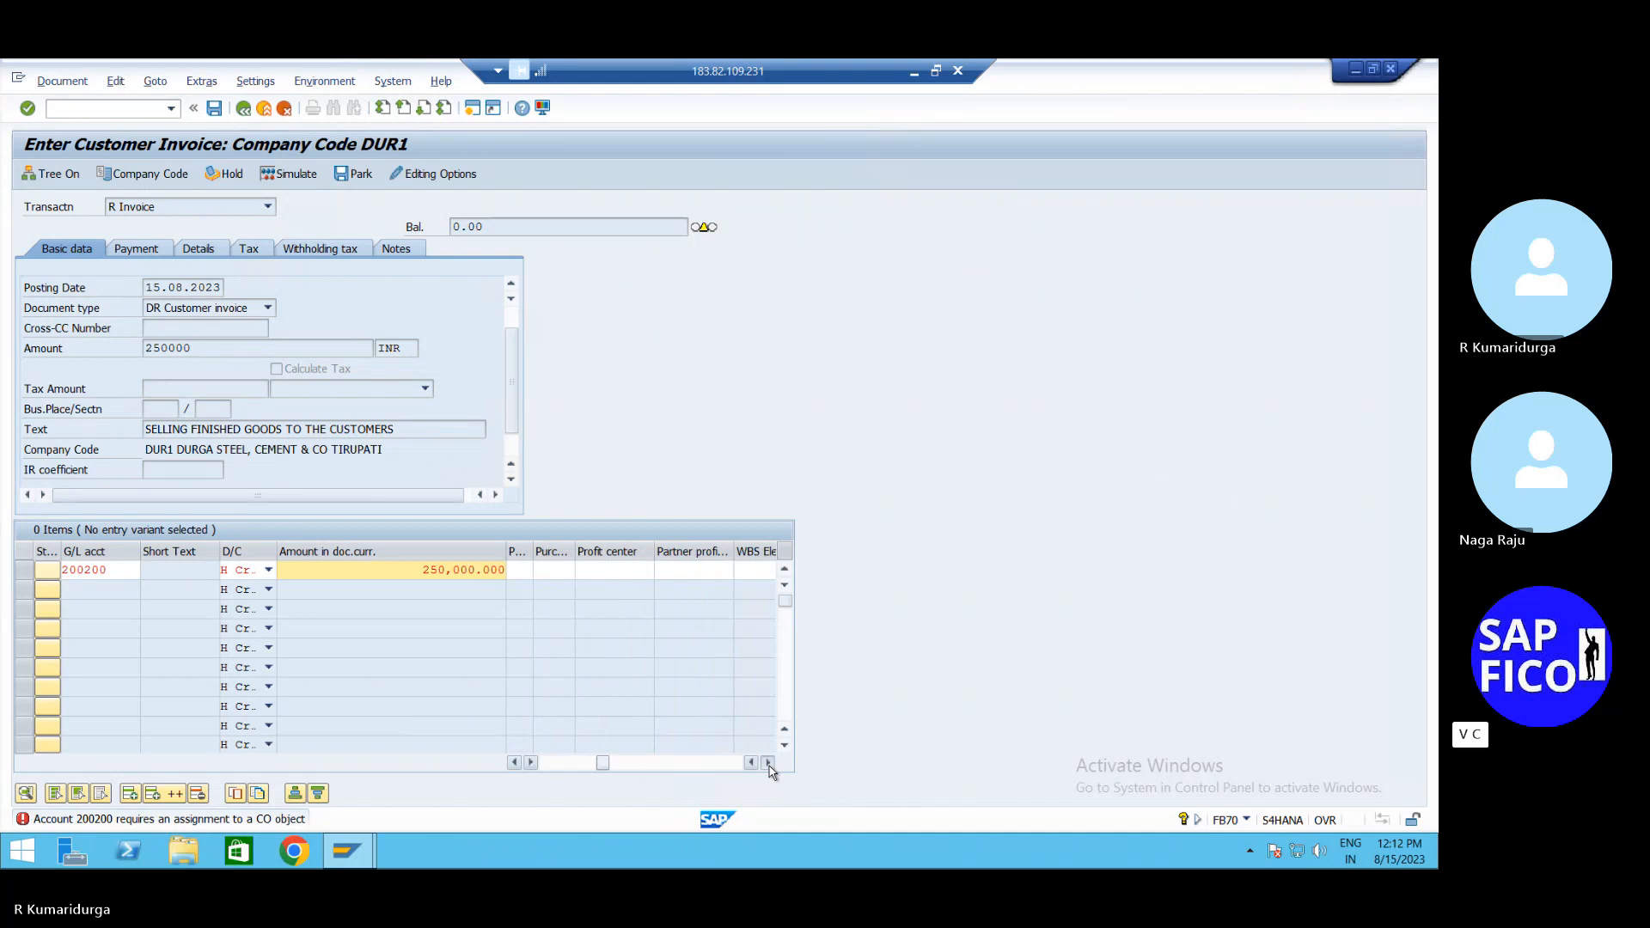
click(768, 763)
click(768, 763)
click(768, 763)
click(768, 763)
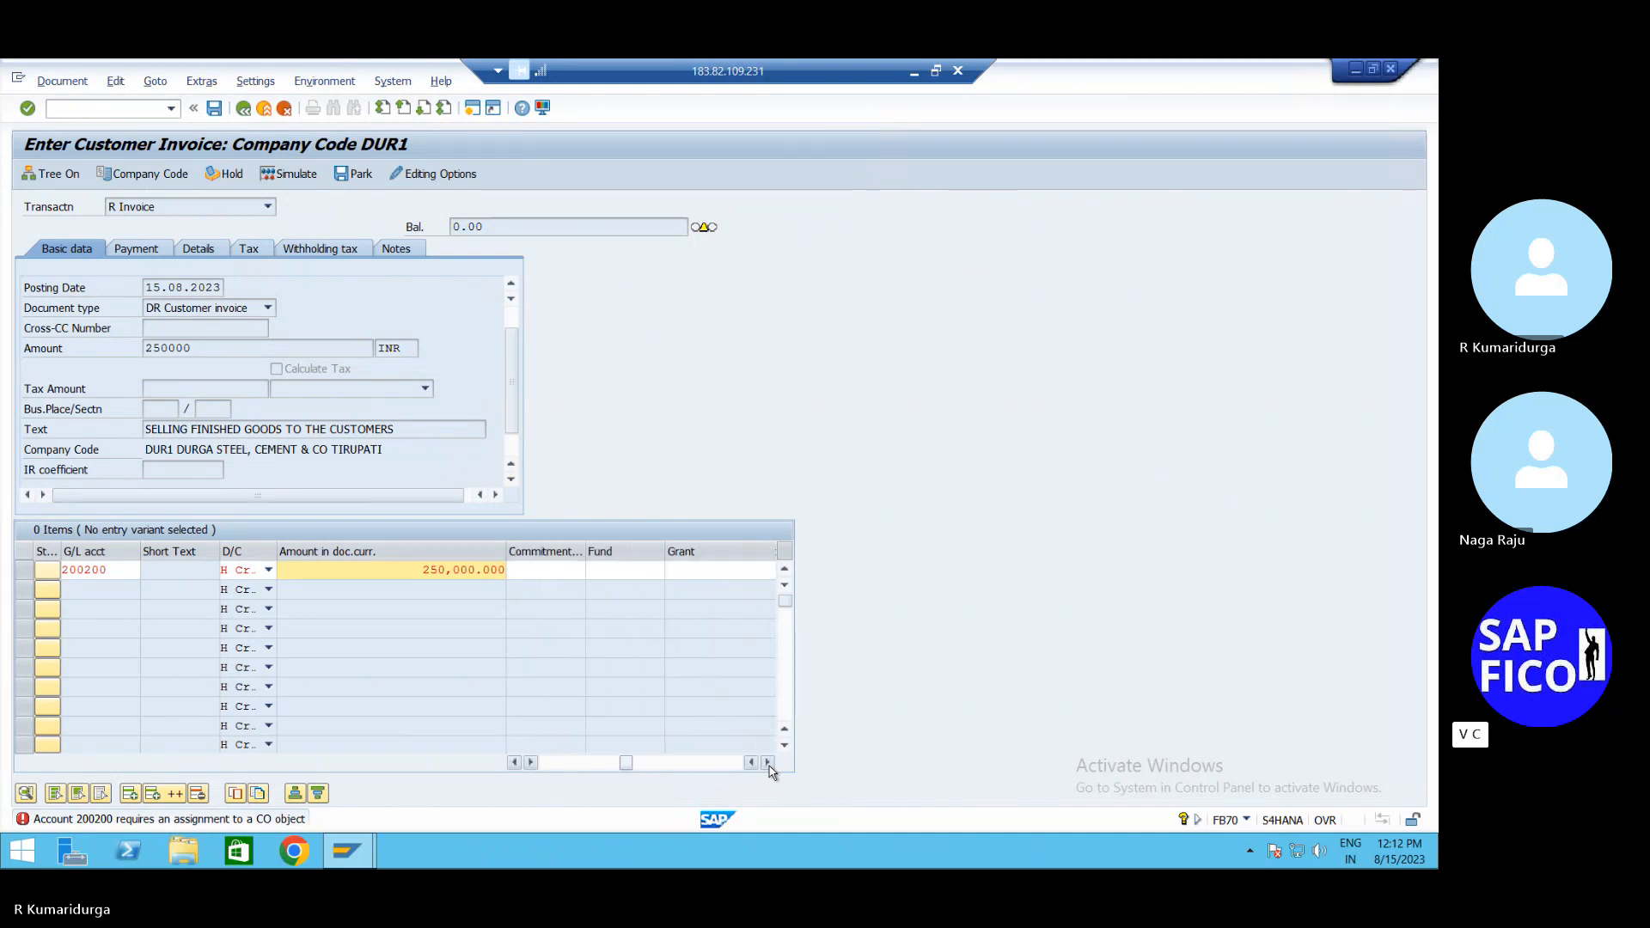
click(768, 763)
click(768, 763)
click(769, 763)
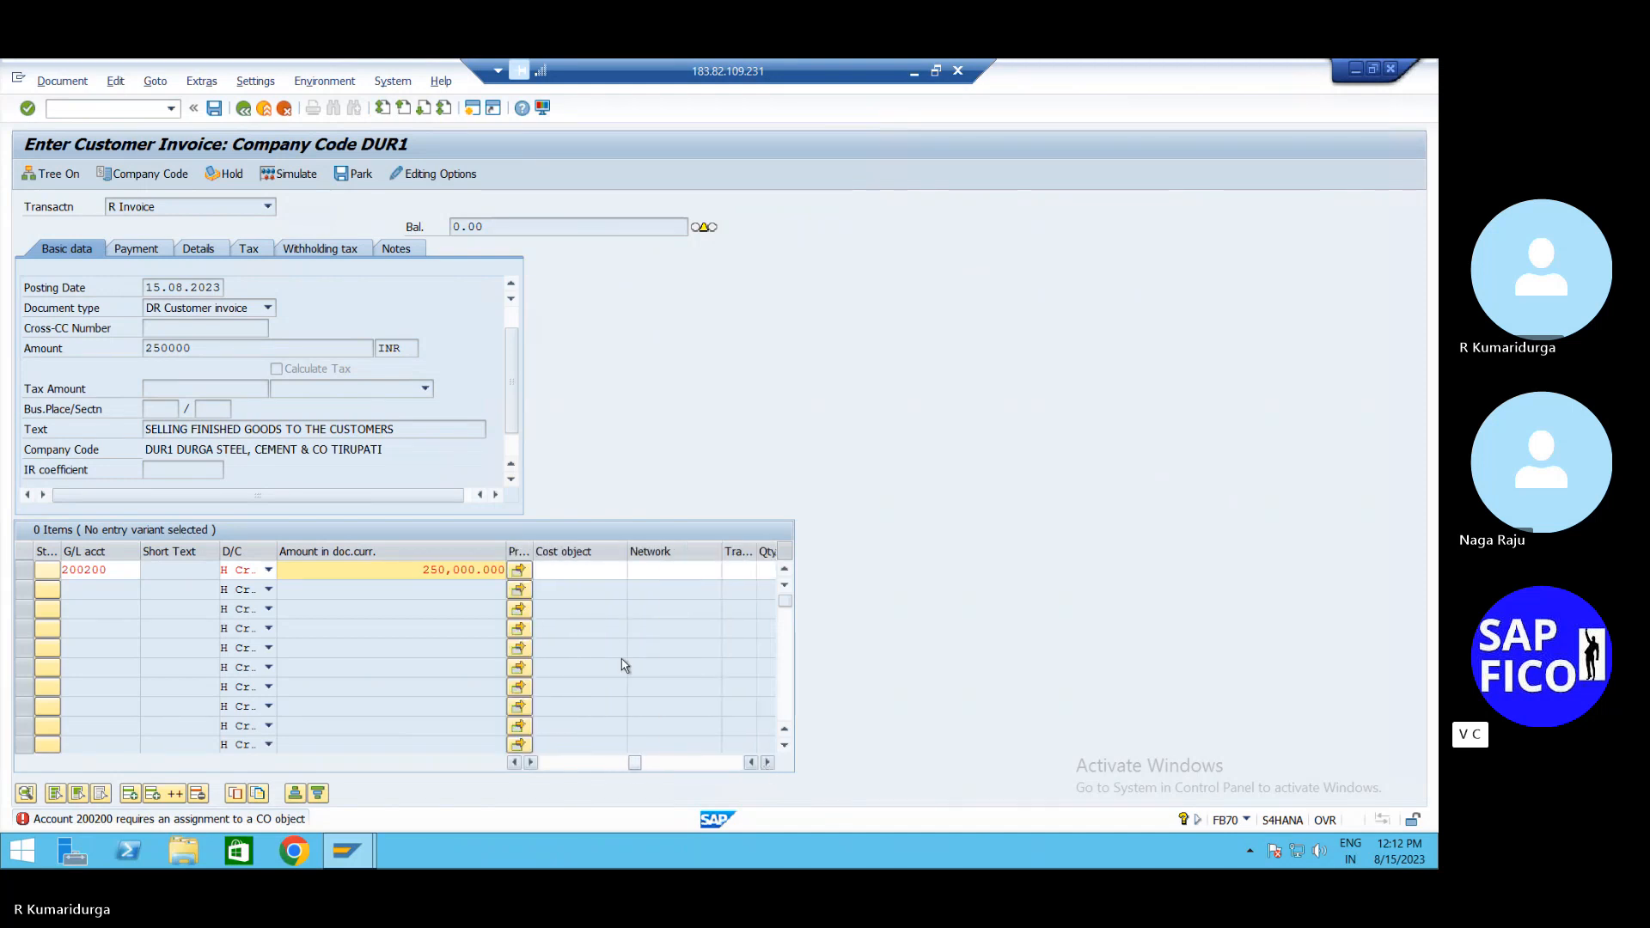
click(593, 569)
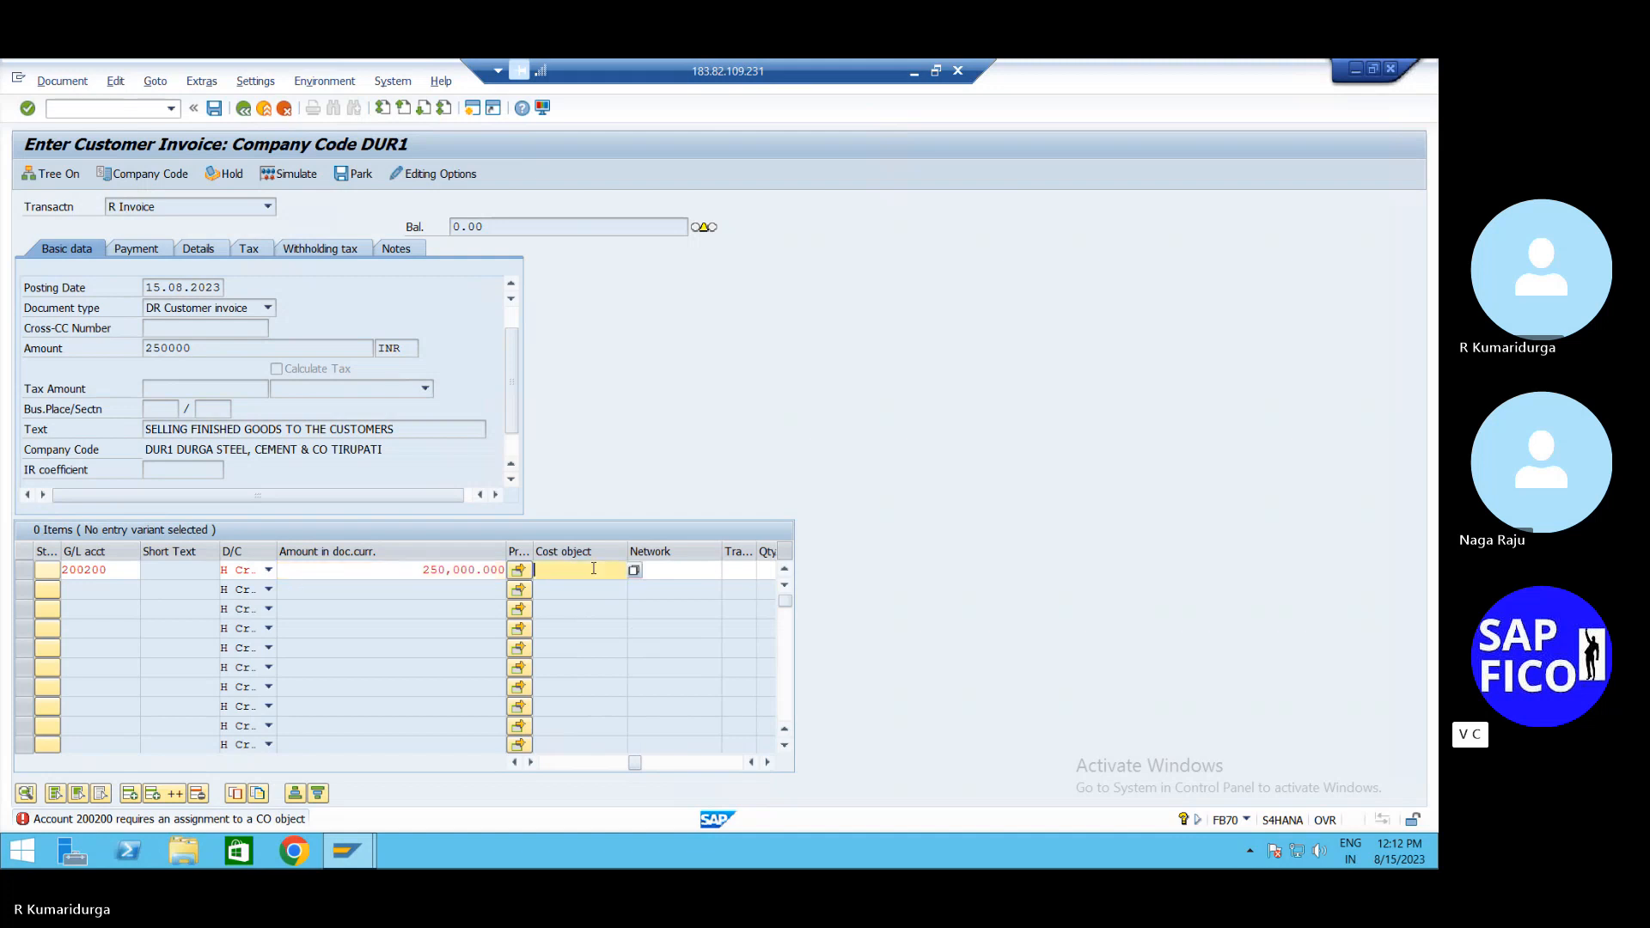
click(634, 570)
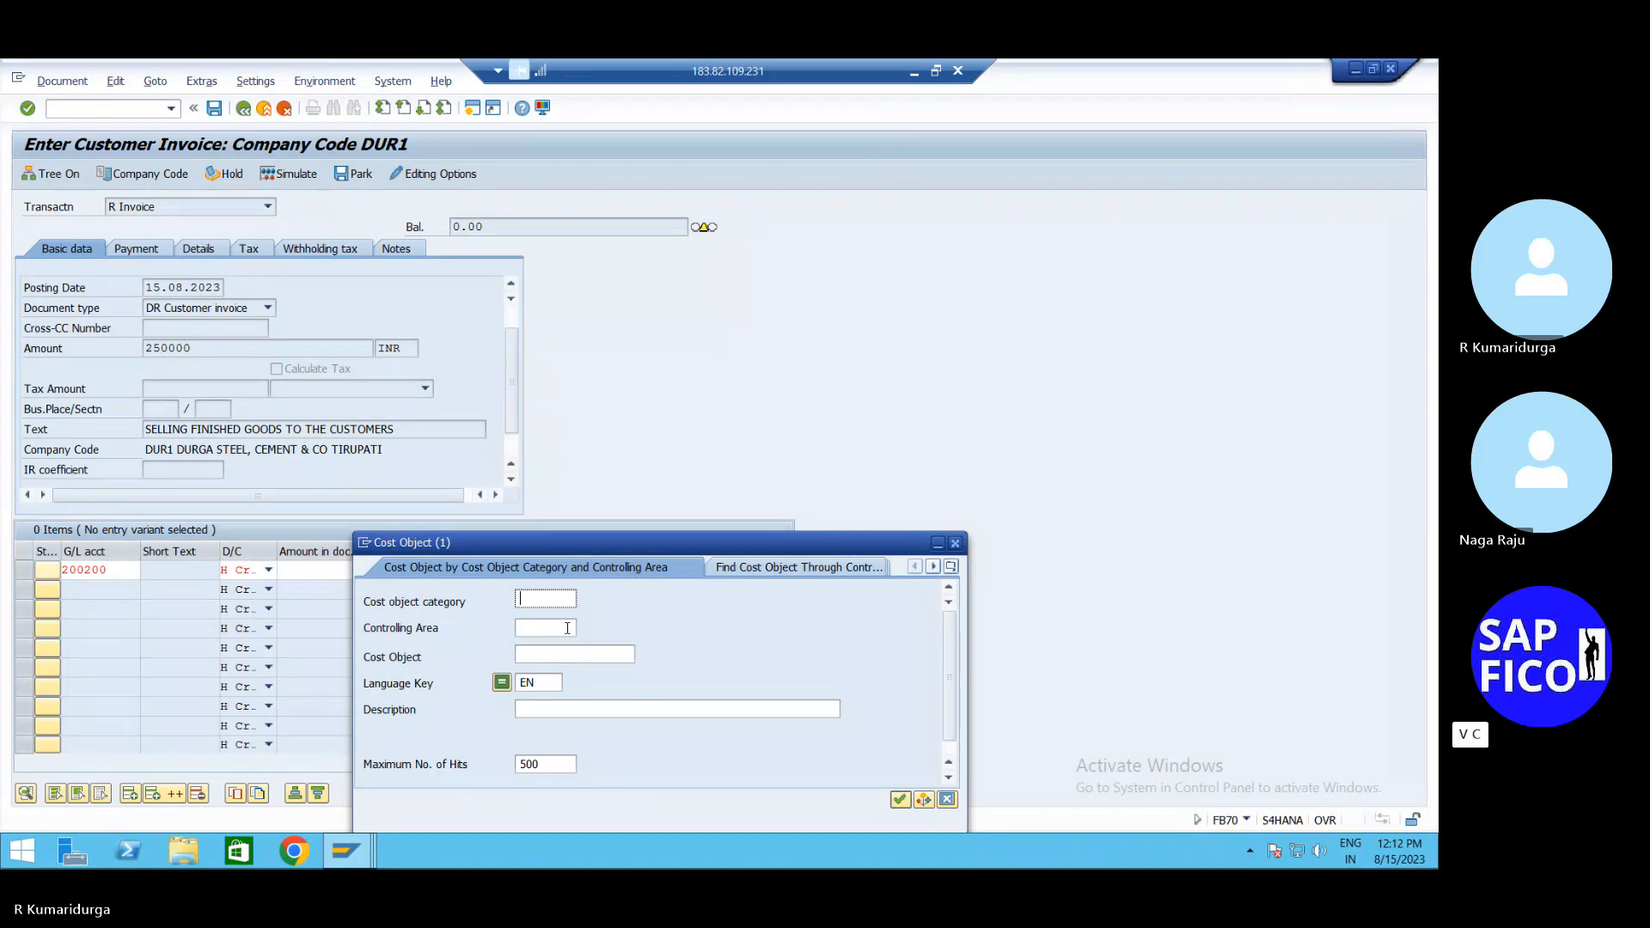
key(Return)
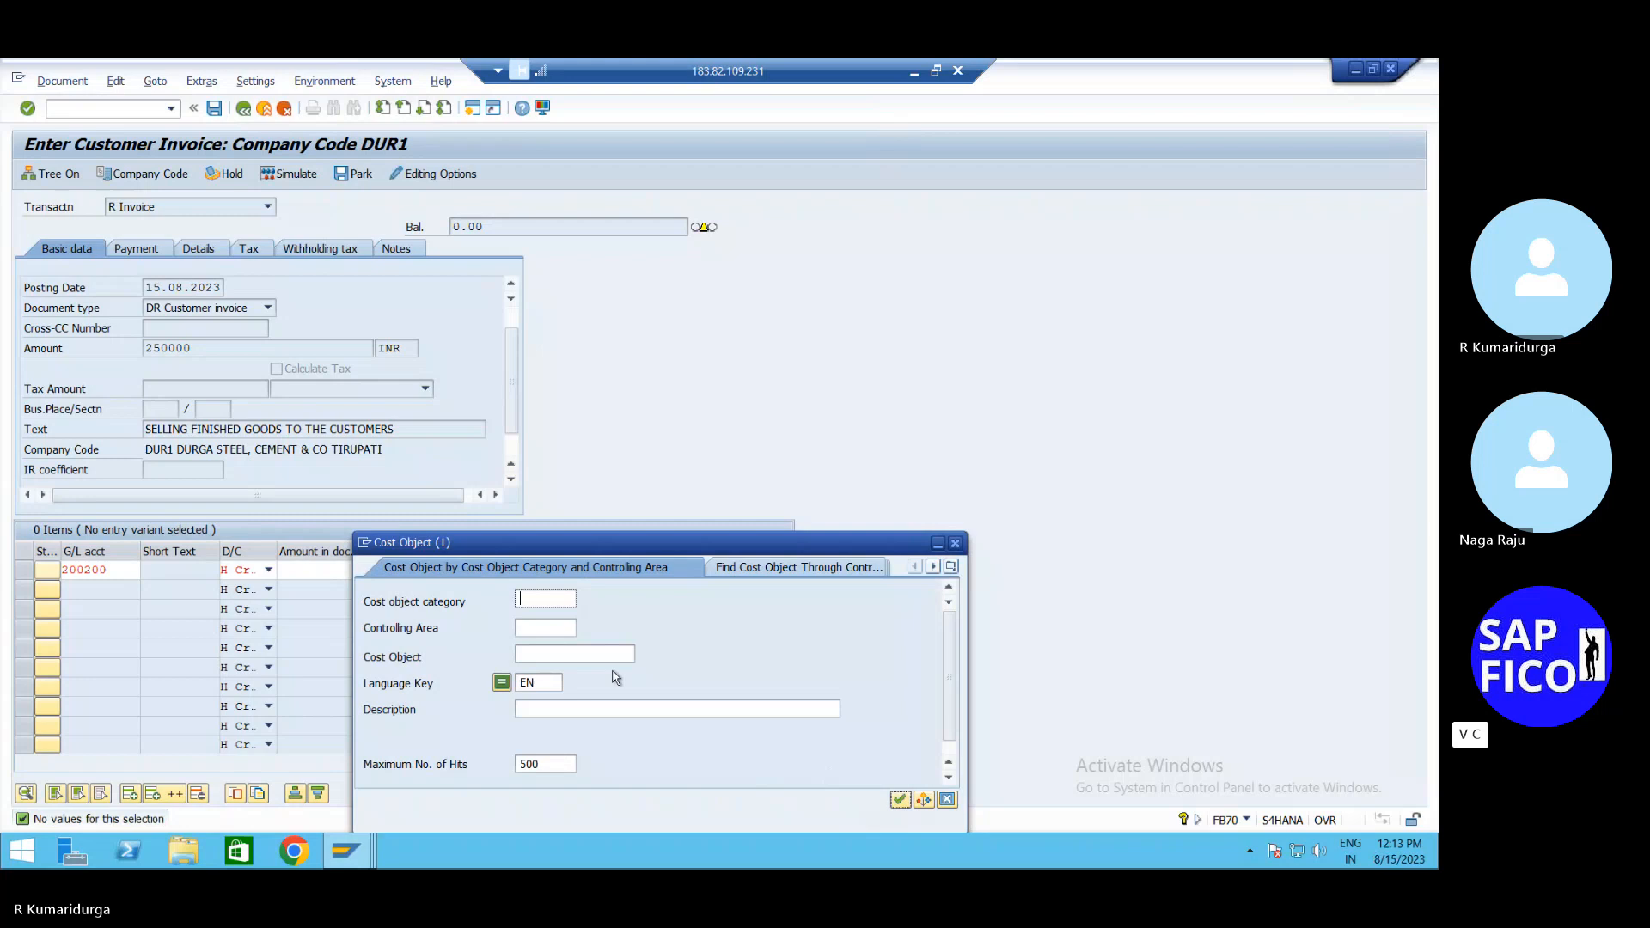
click(560, 628)
text(DUR1)
key(Return)
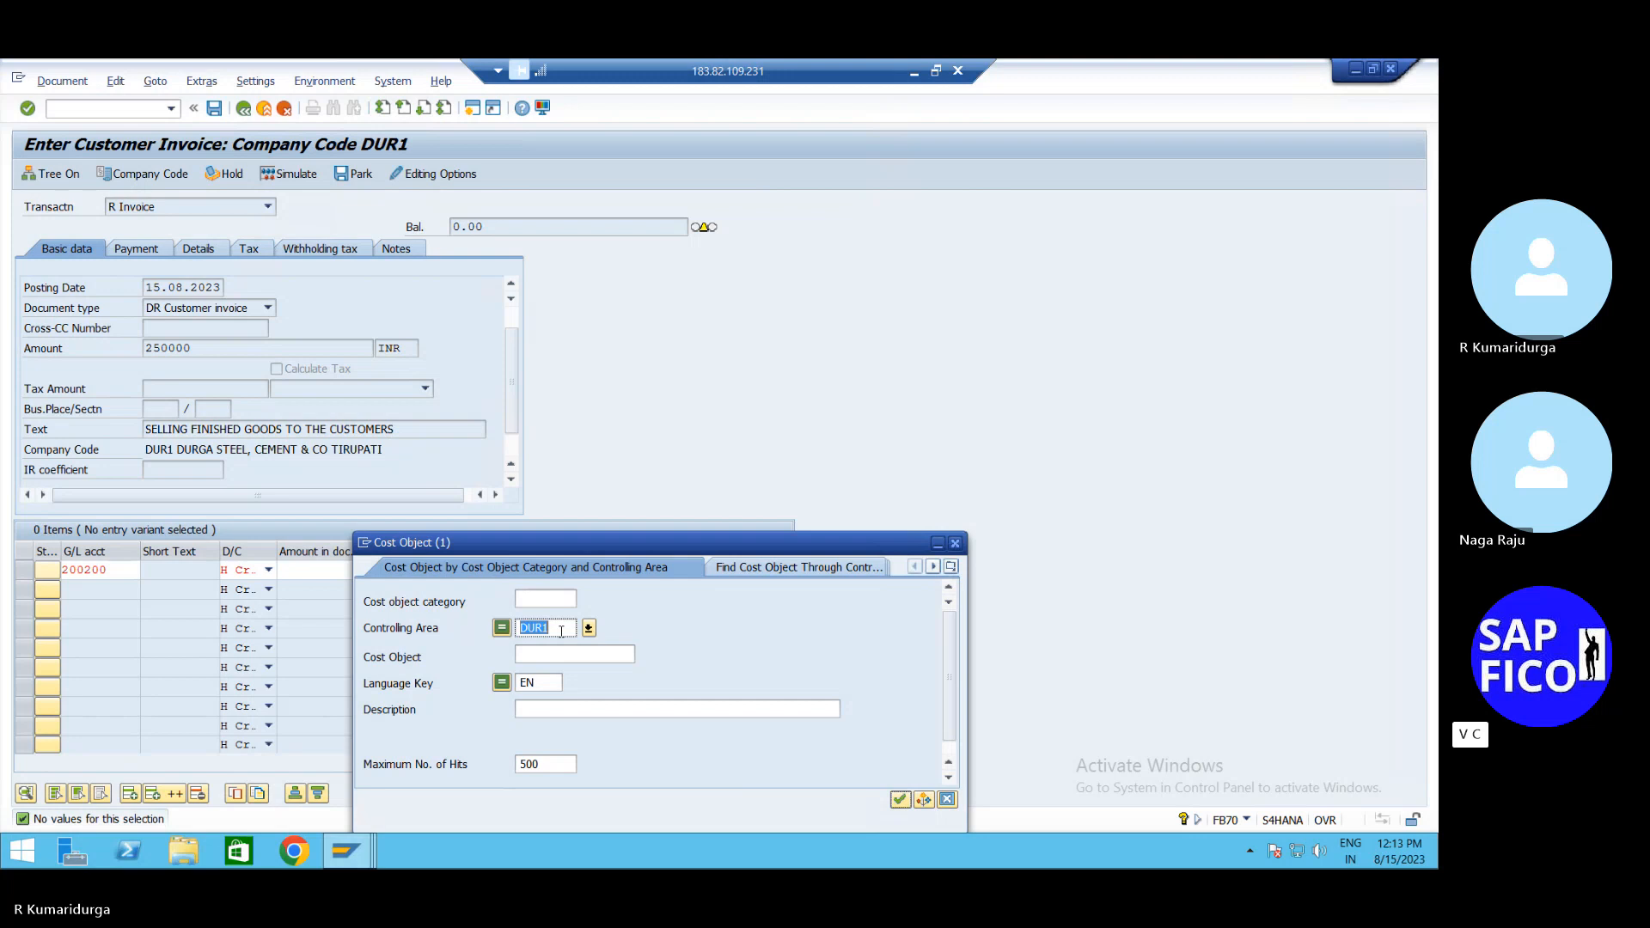
click(1041, 498)
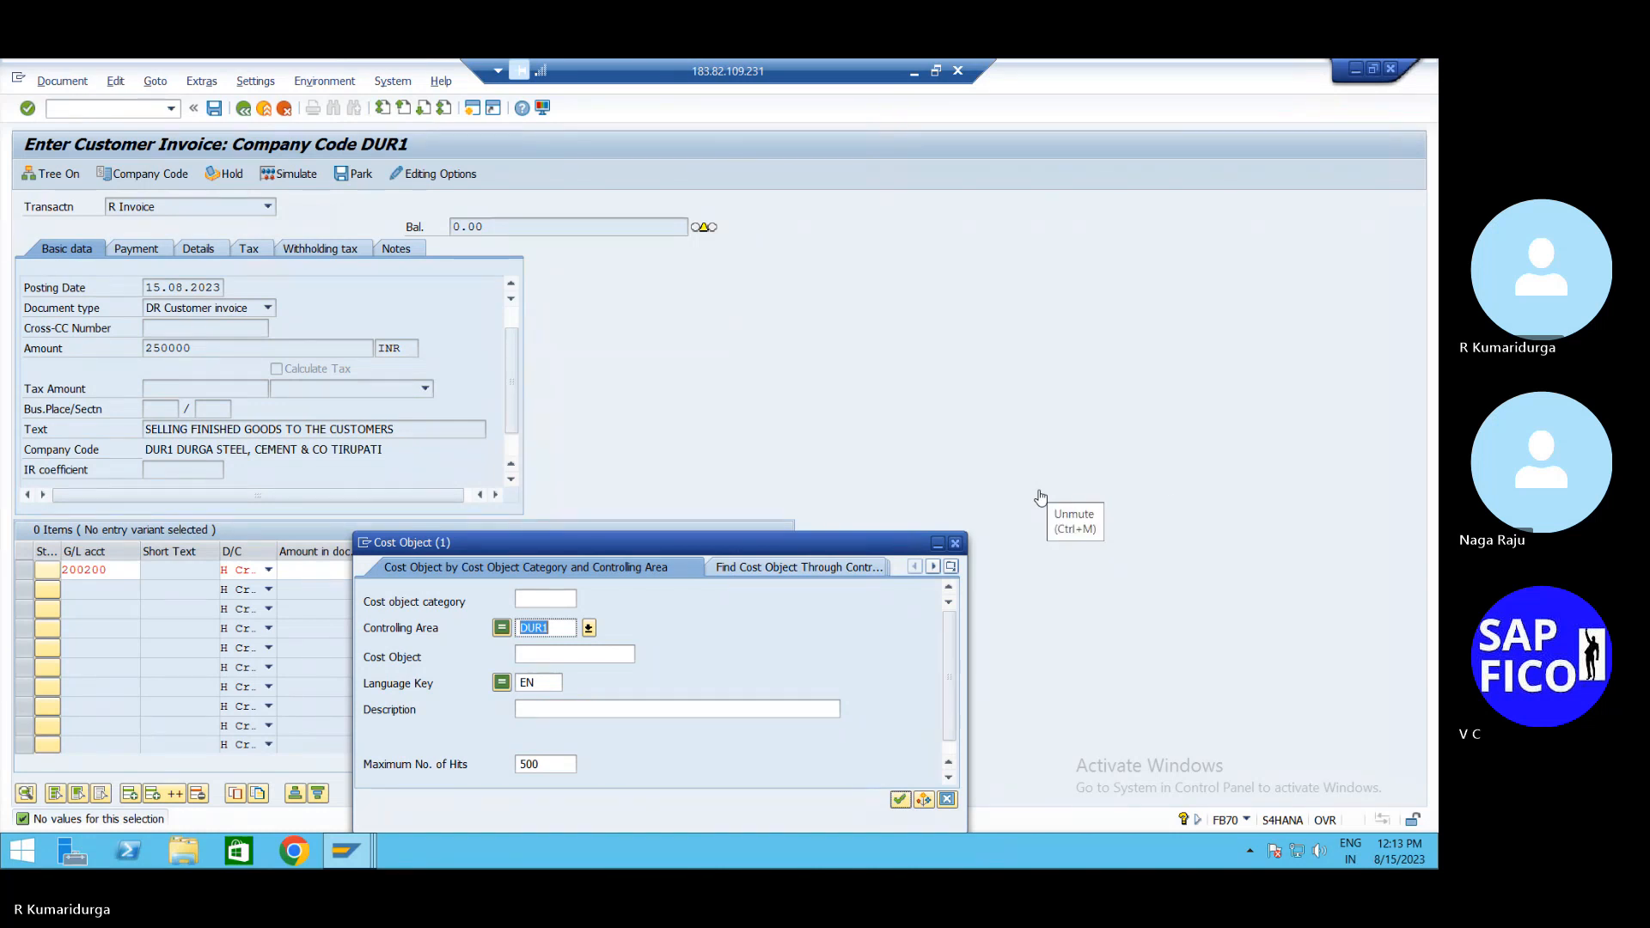
click(956, 544)
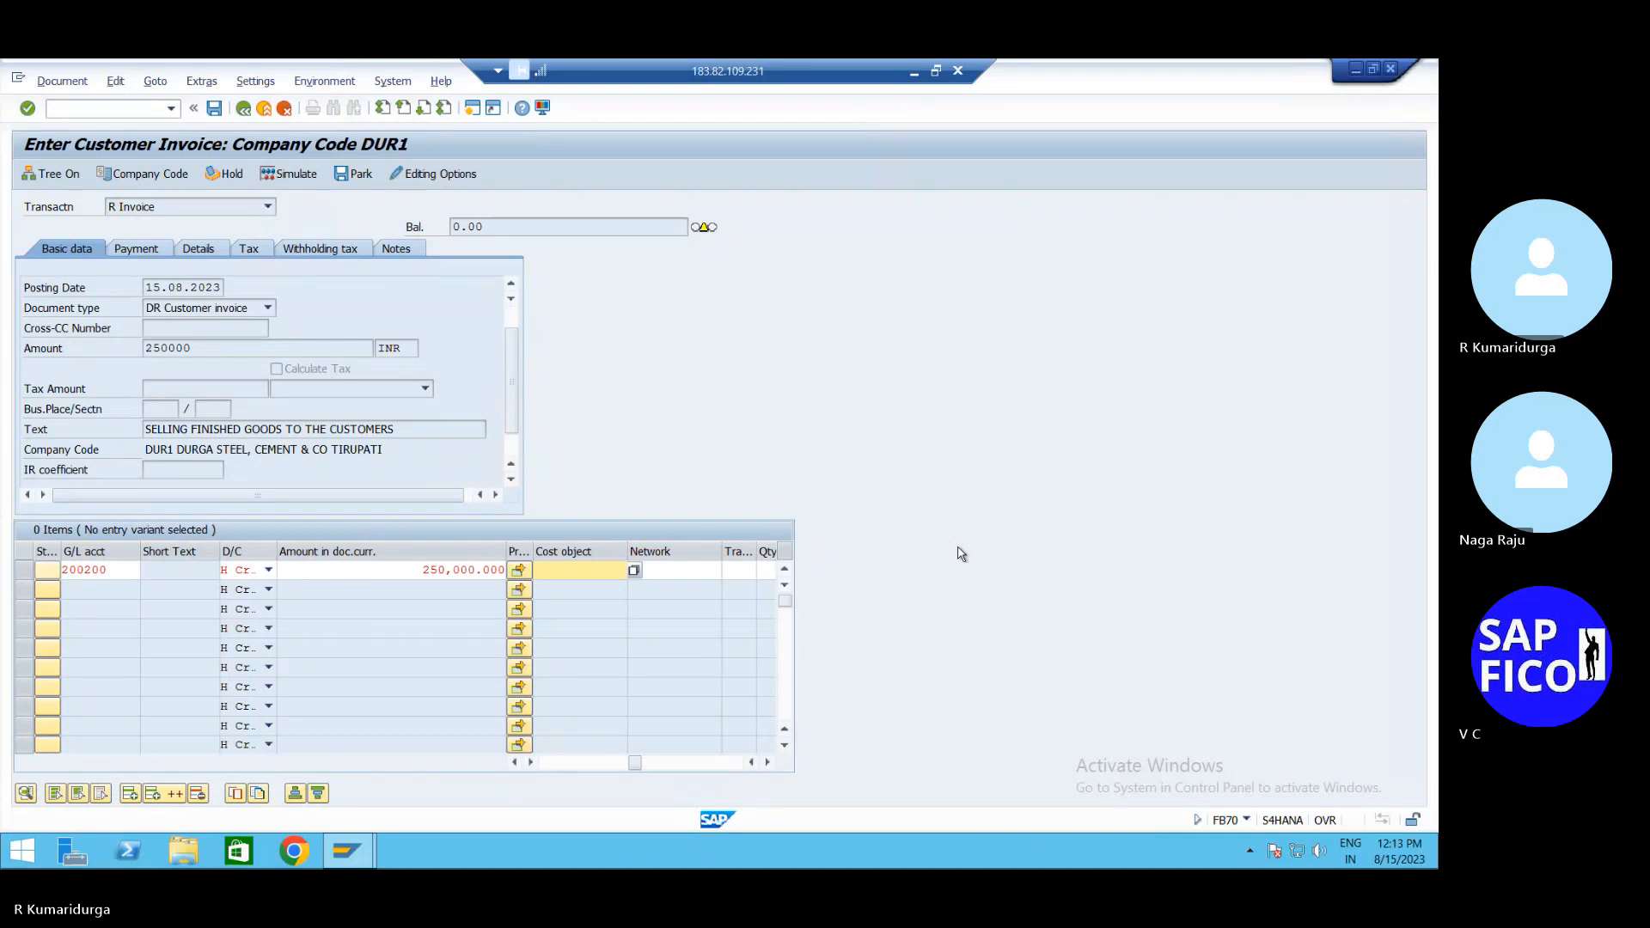
click(637, 571)
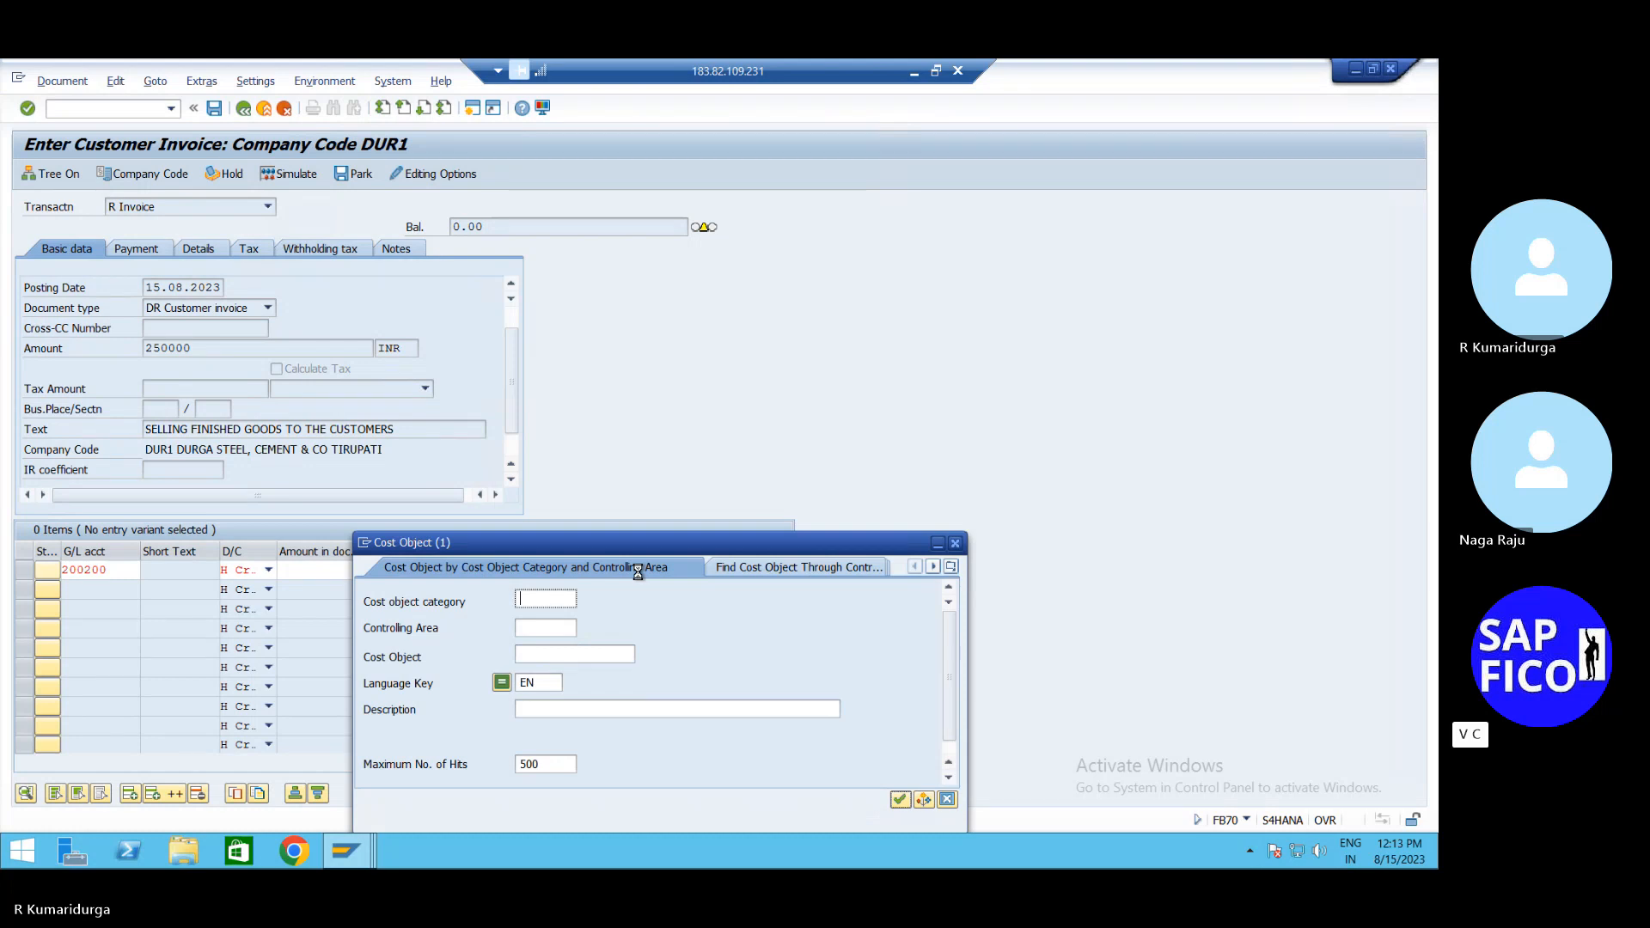
Choose controlling area 0001 in the Cost Object search, then close it without selecting an object
click(562, 627)
click(590, 628)
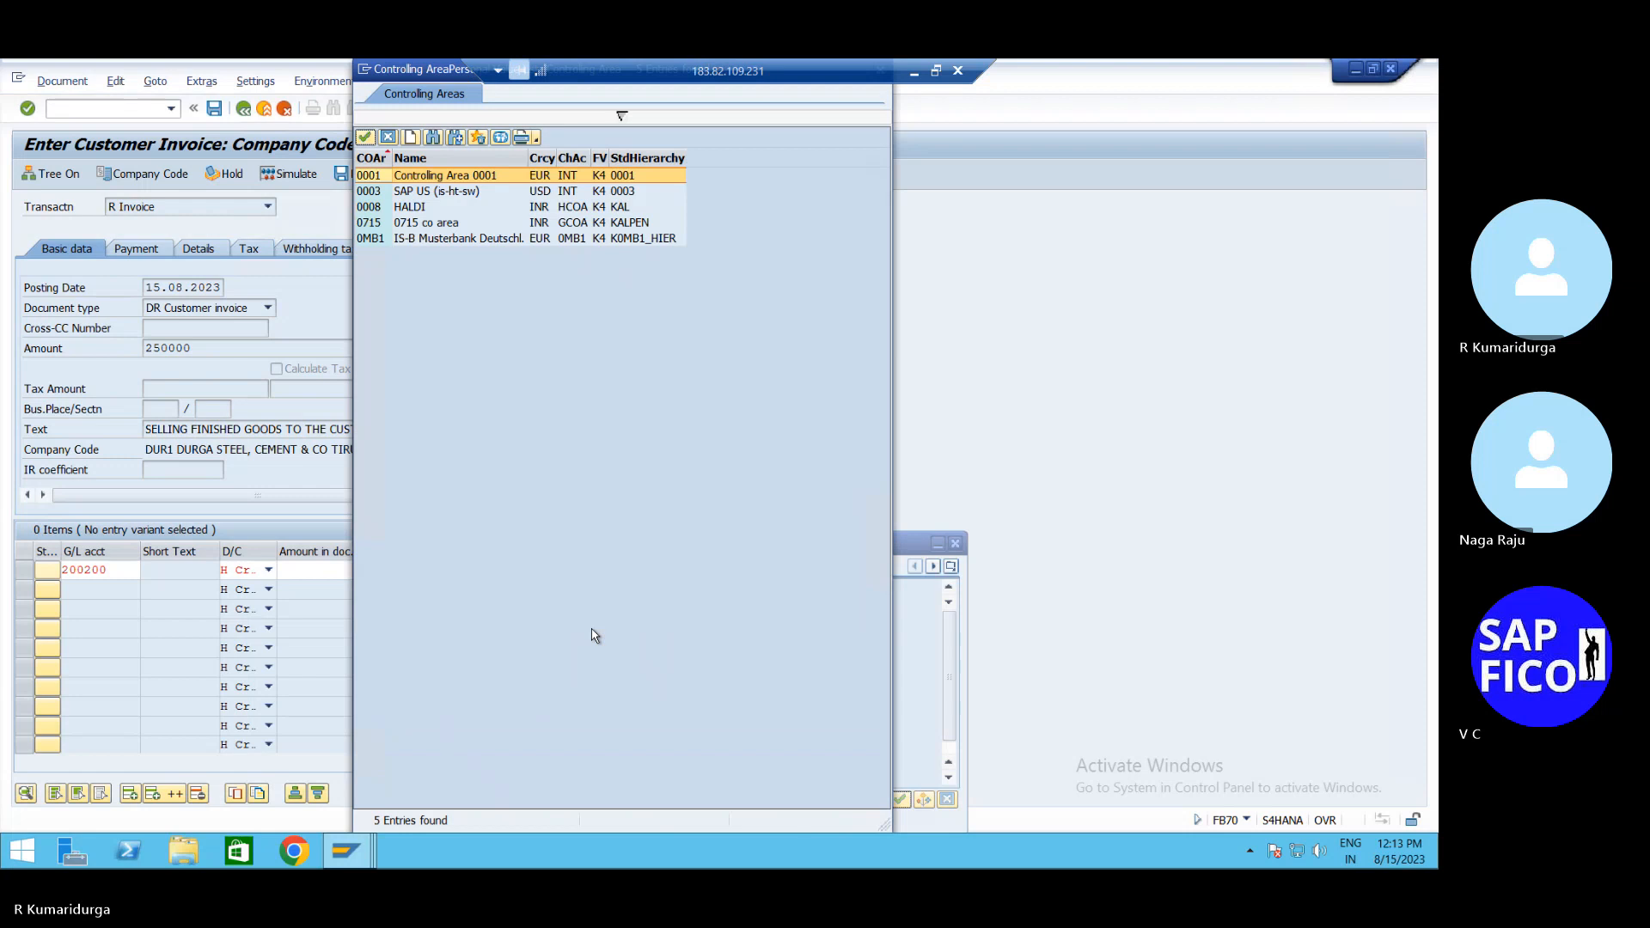
double_click(371, 176)
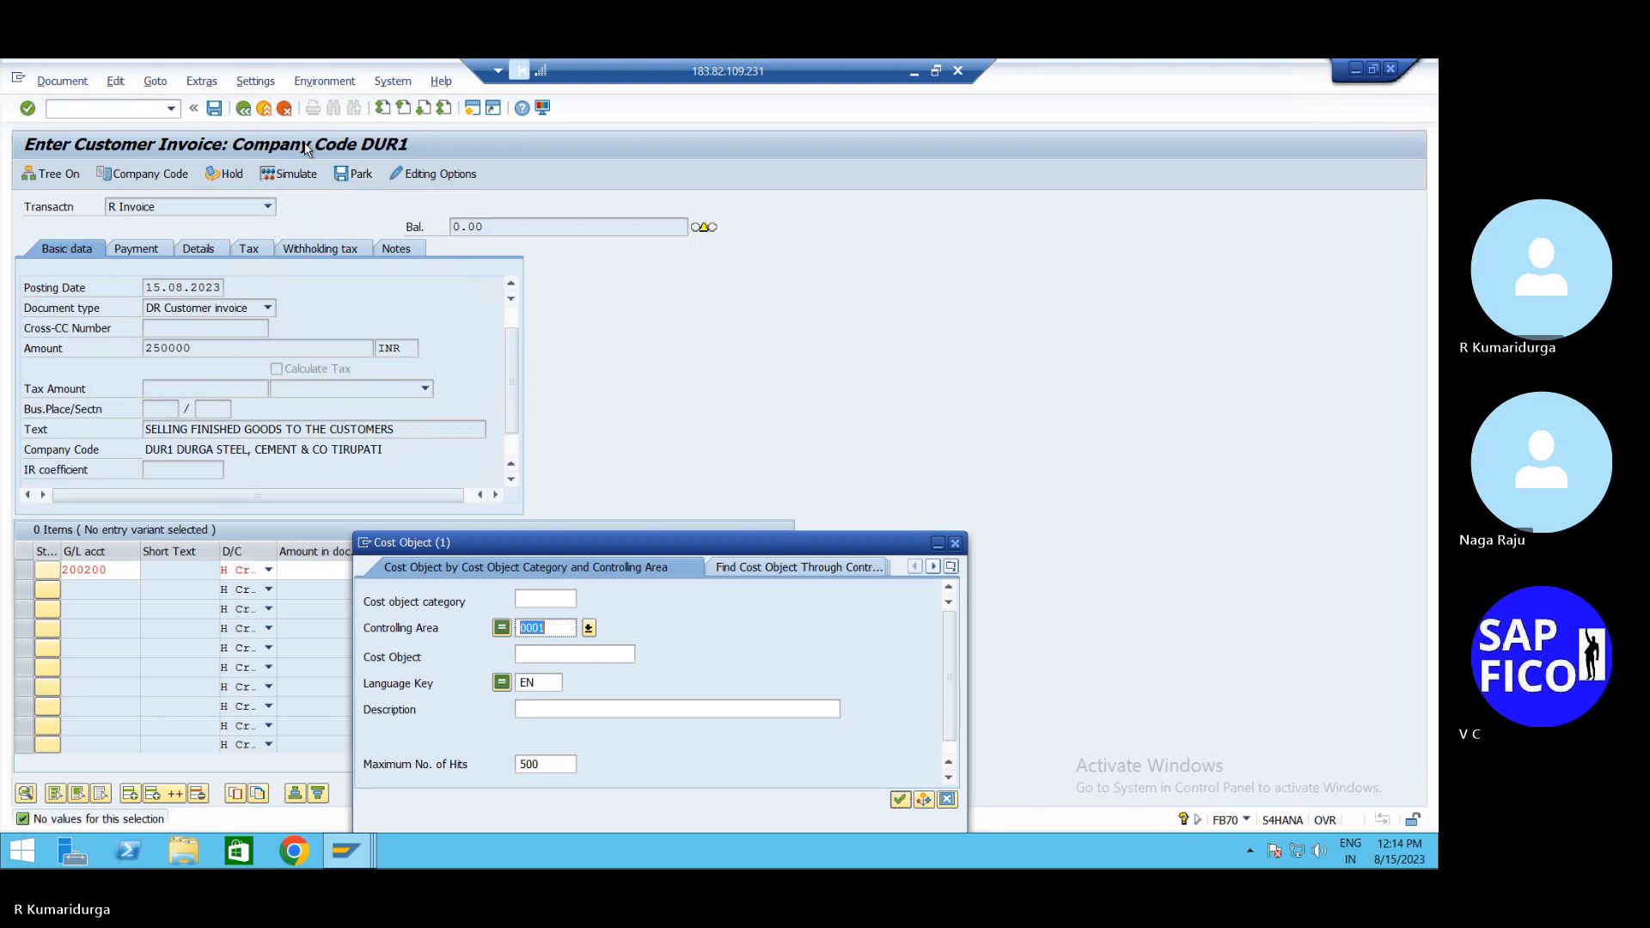
click(954, 543)
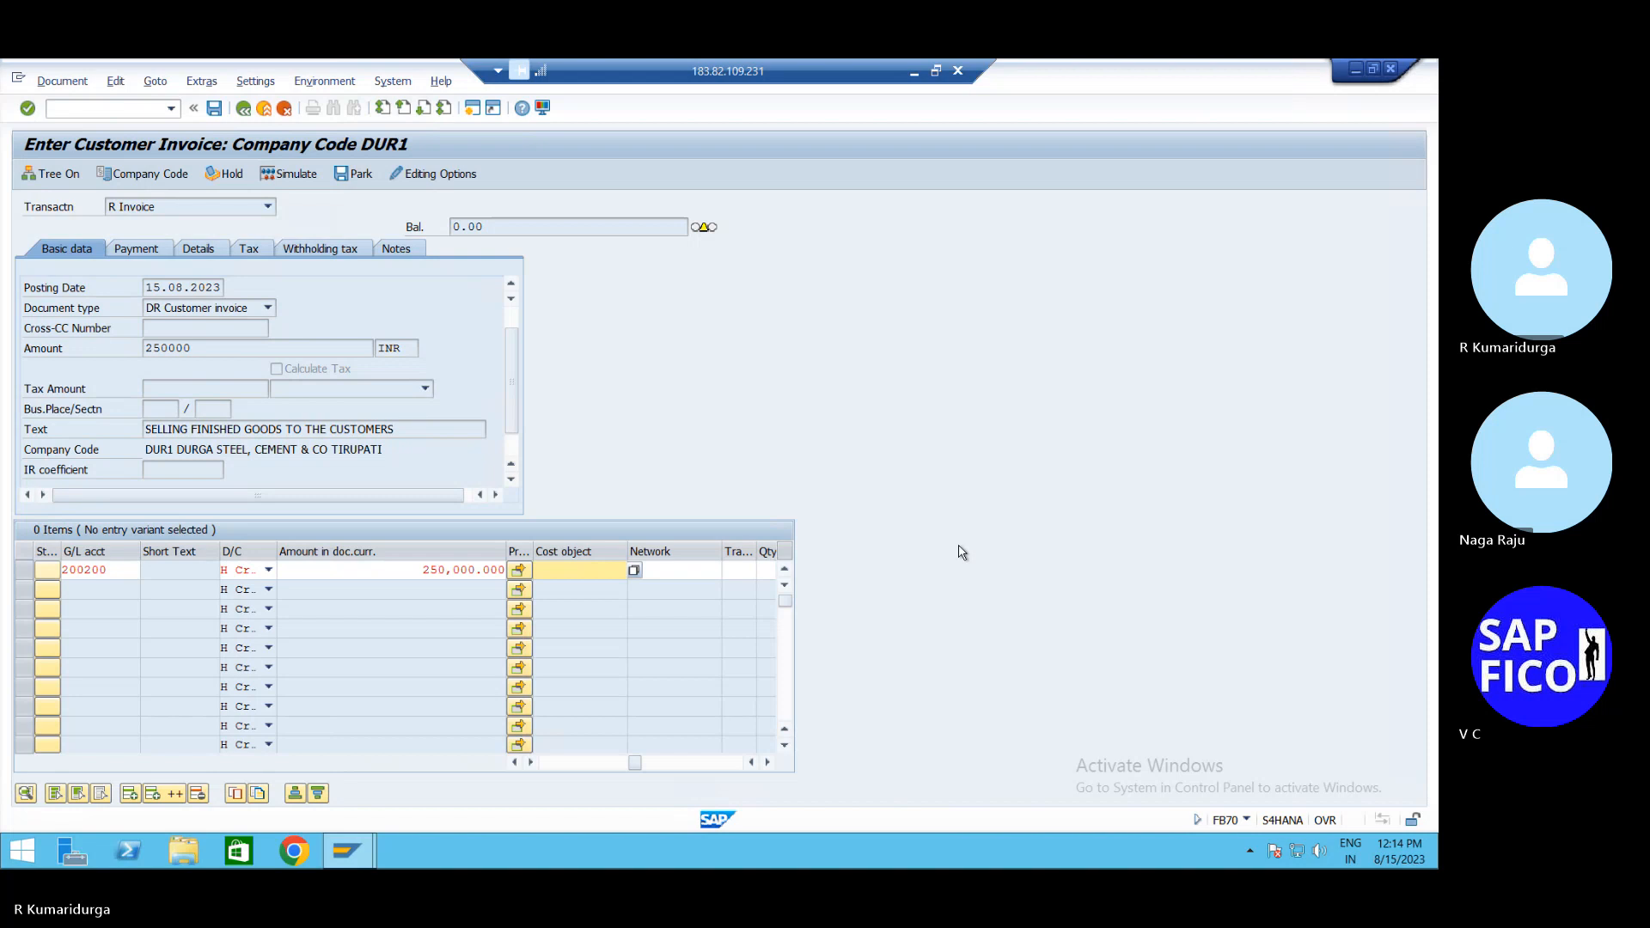
Leave the invoice and switch to field status variants with /NOBC4
click(73, 112)
text(/N)
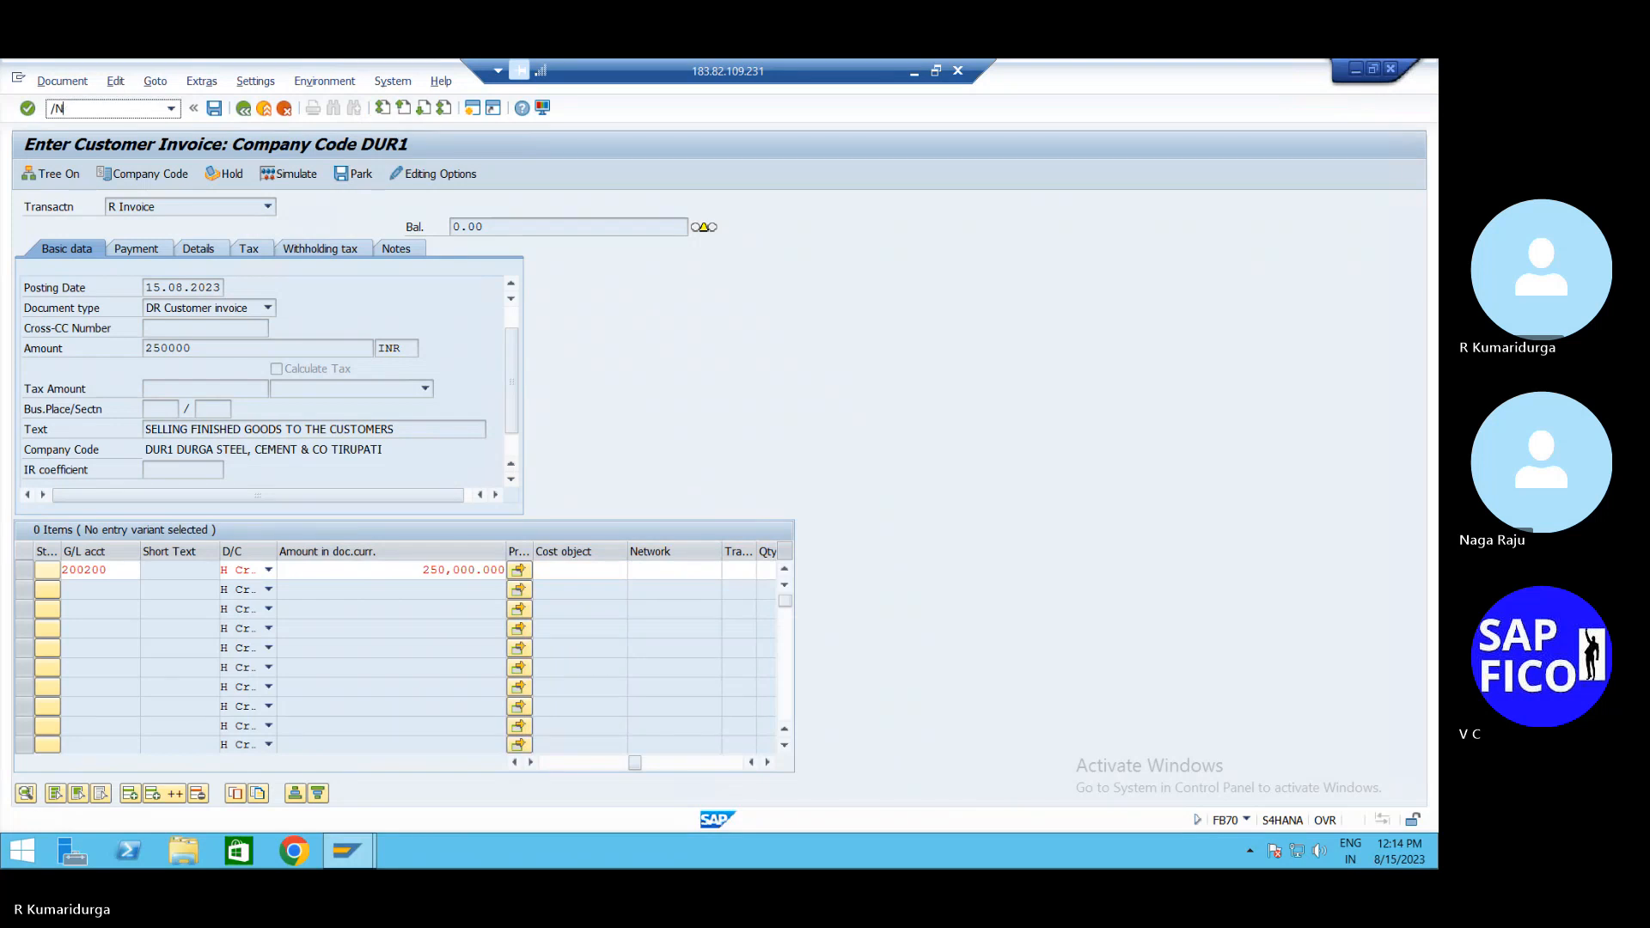
text(OBC4)
key(Return)
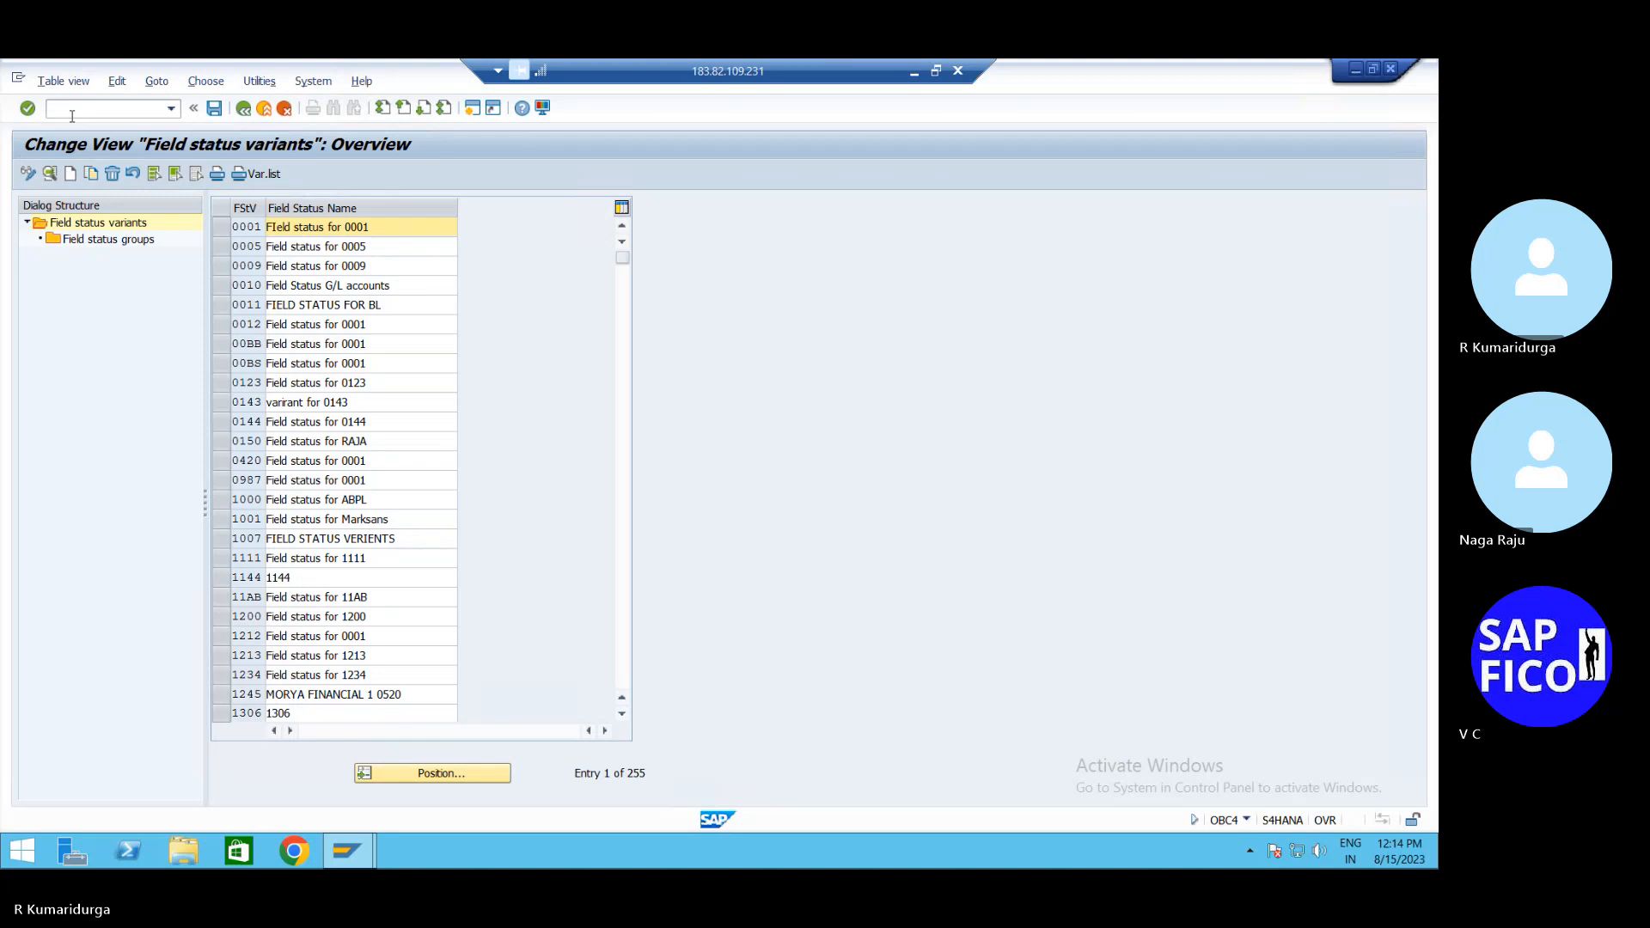
Position the list on variant FSVD and open its field status group G001
click(429, 779)
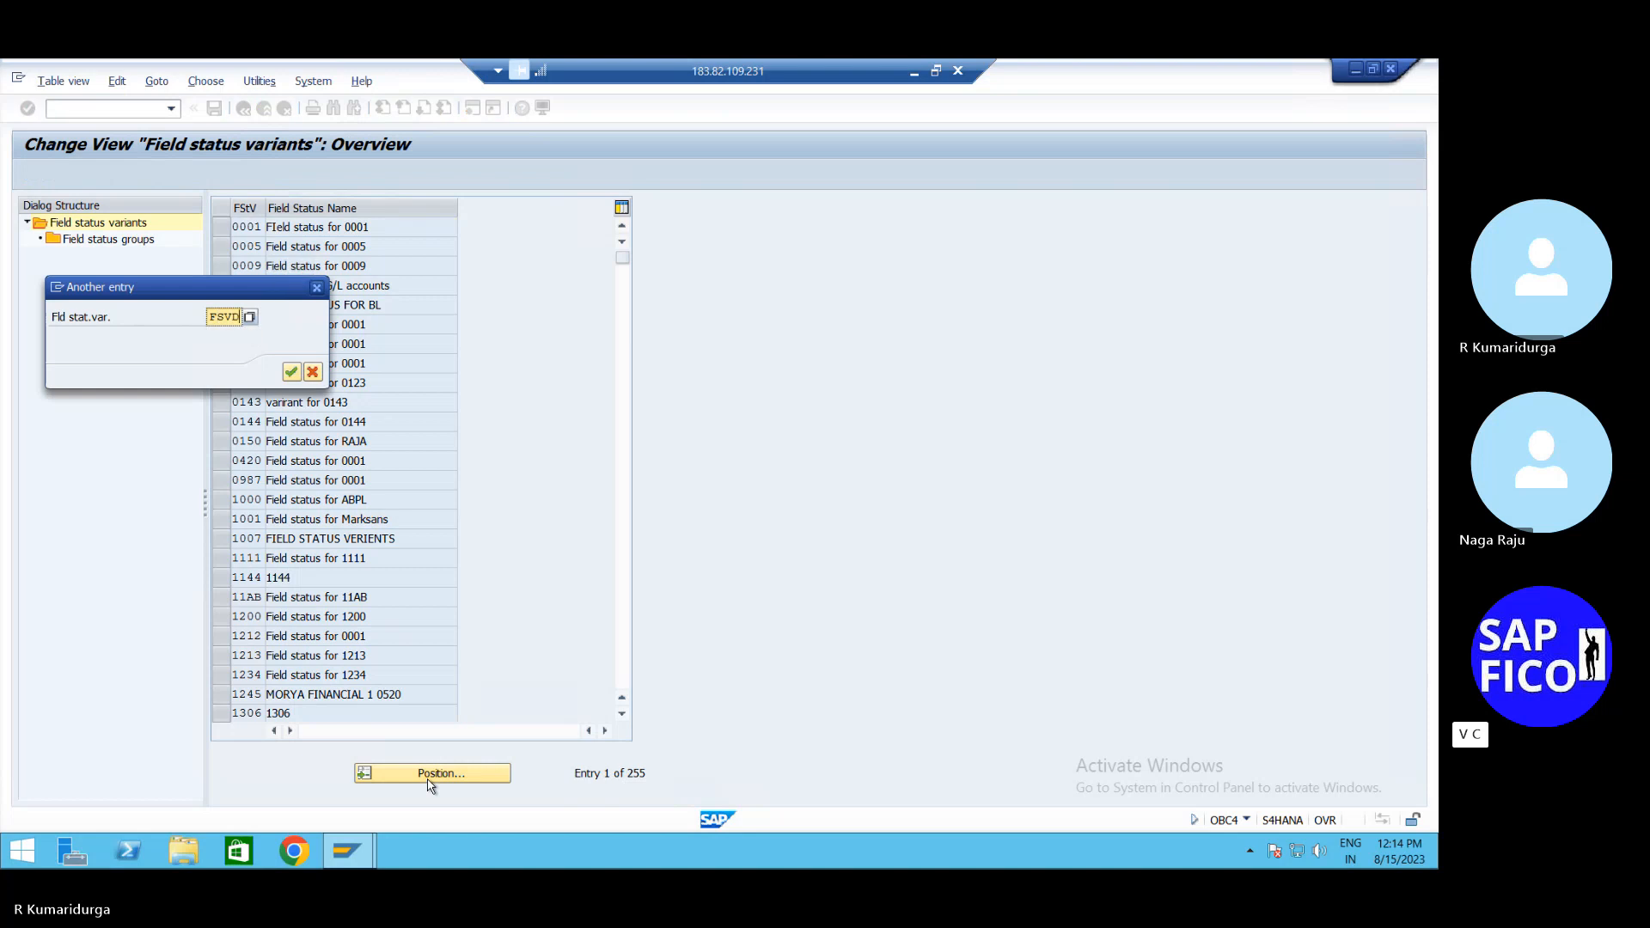
key(Return)
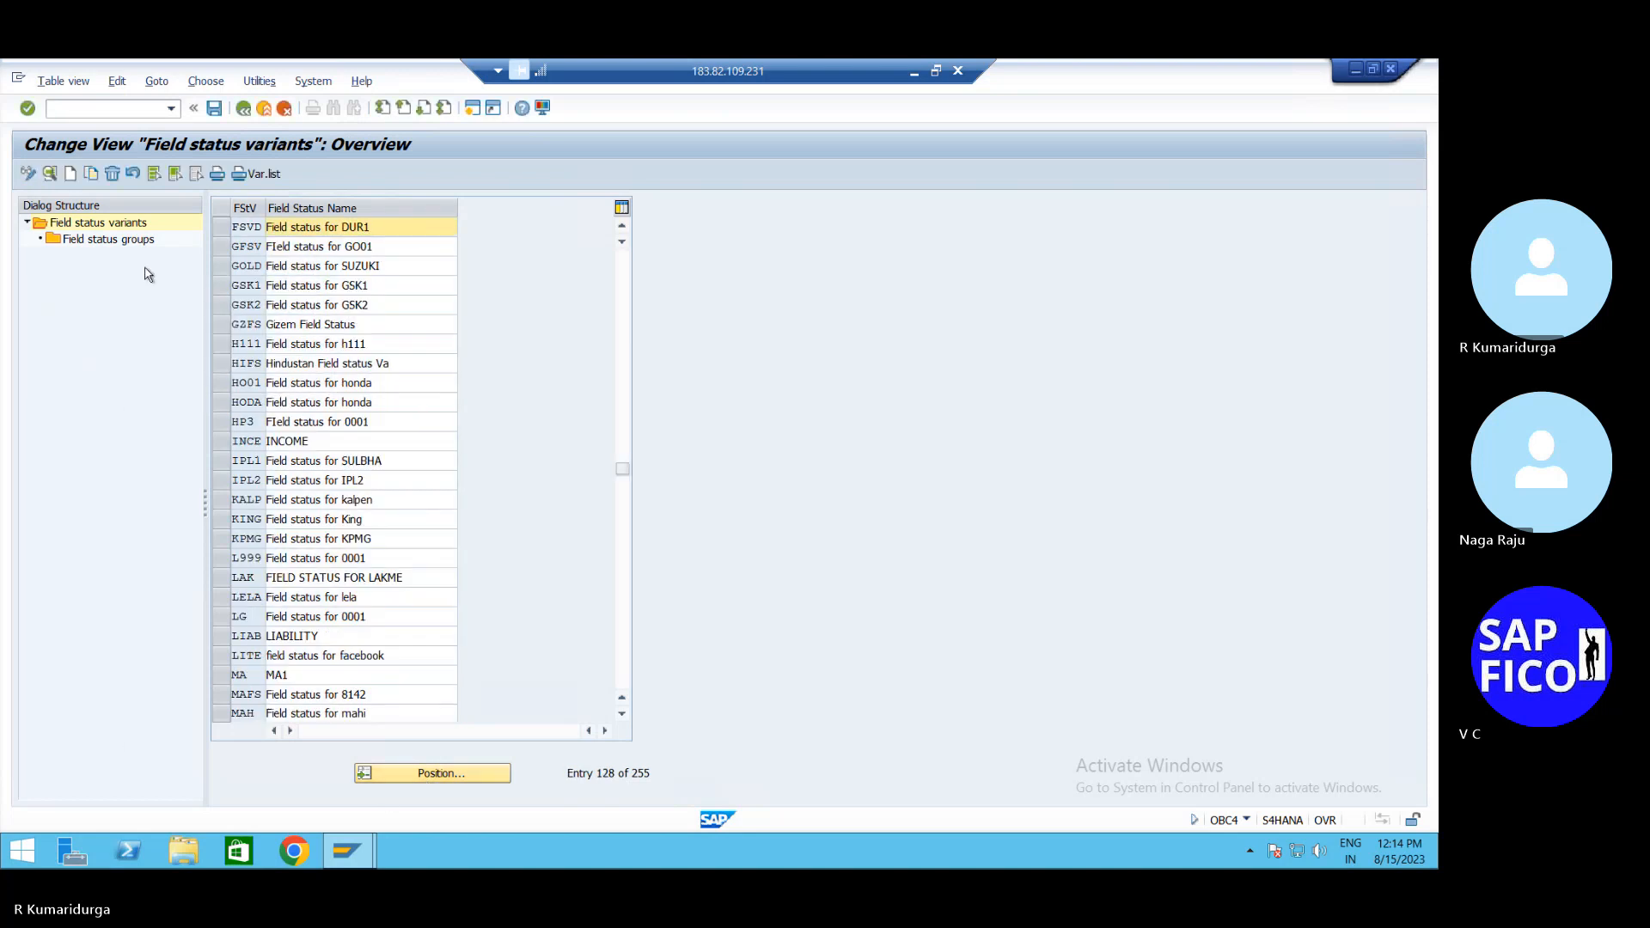
click(218, 233)
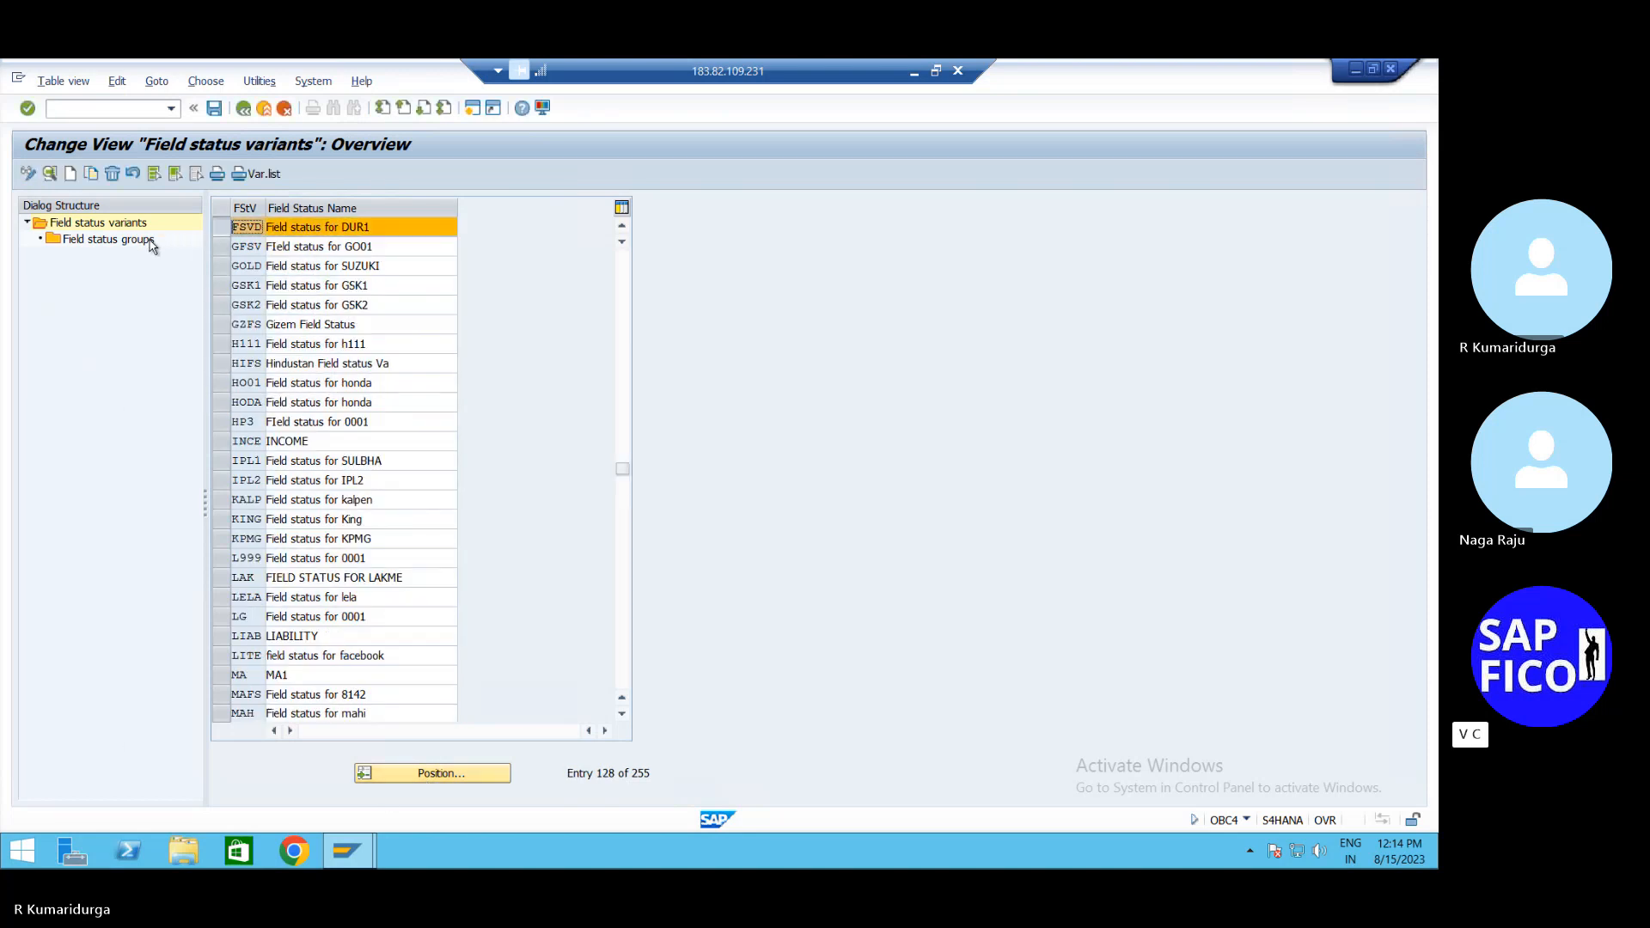
double_click(151, 241)
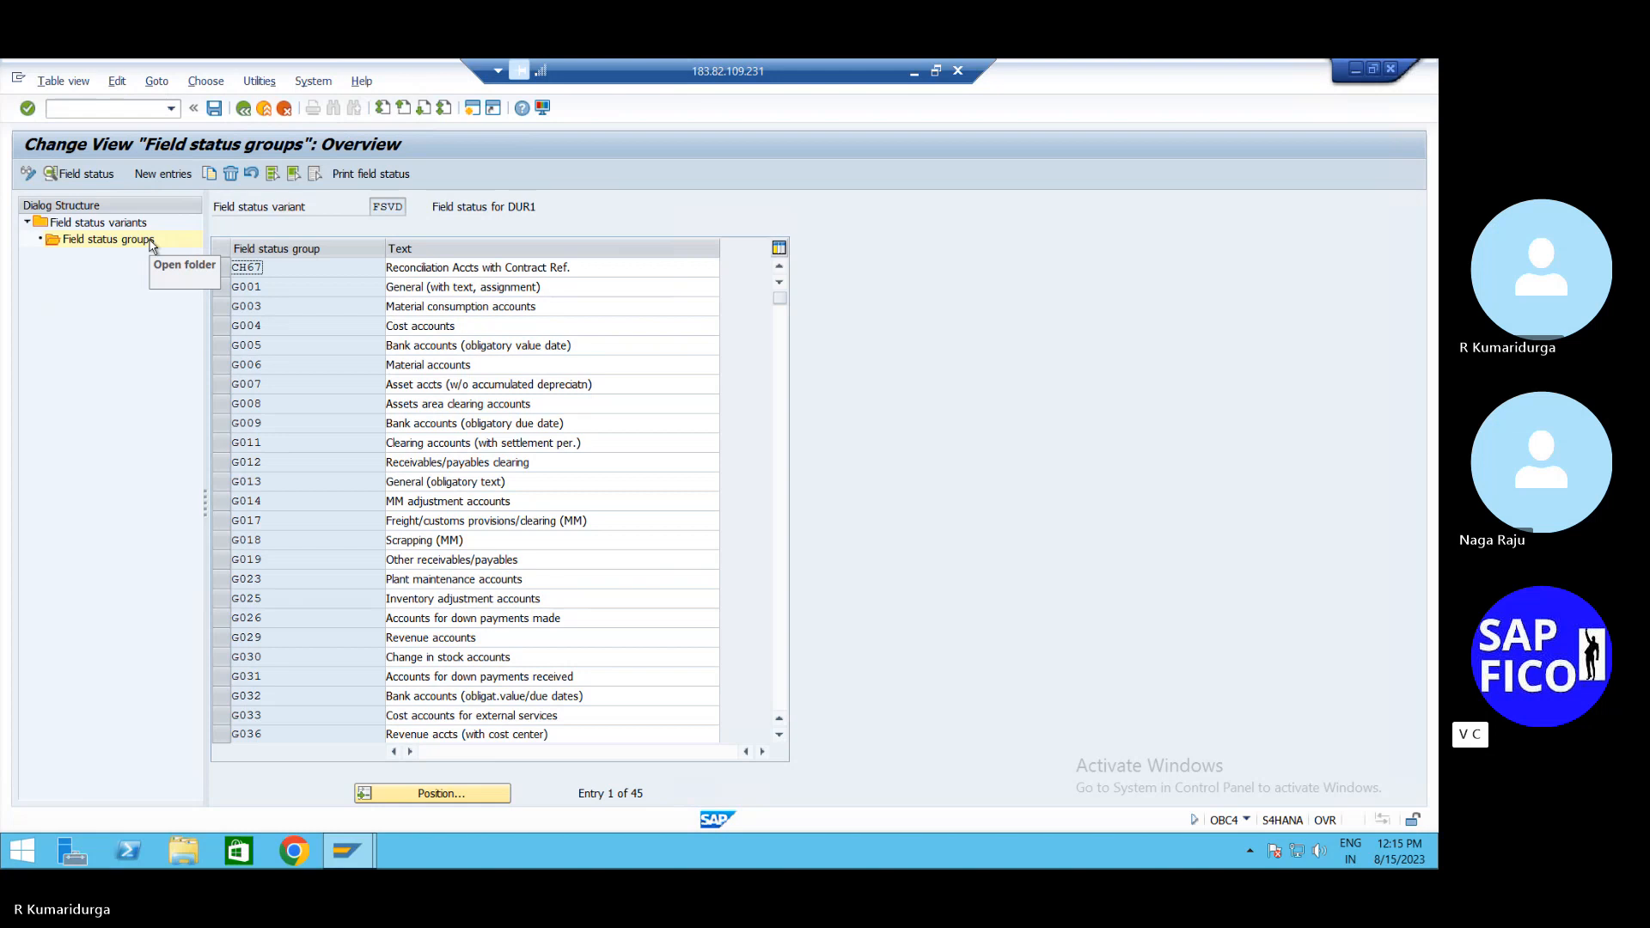
double_click(246, 291)
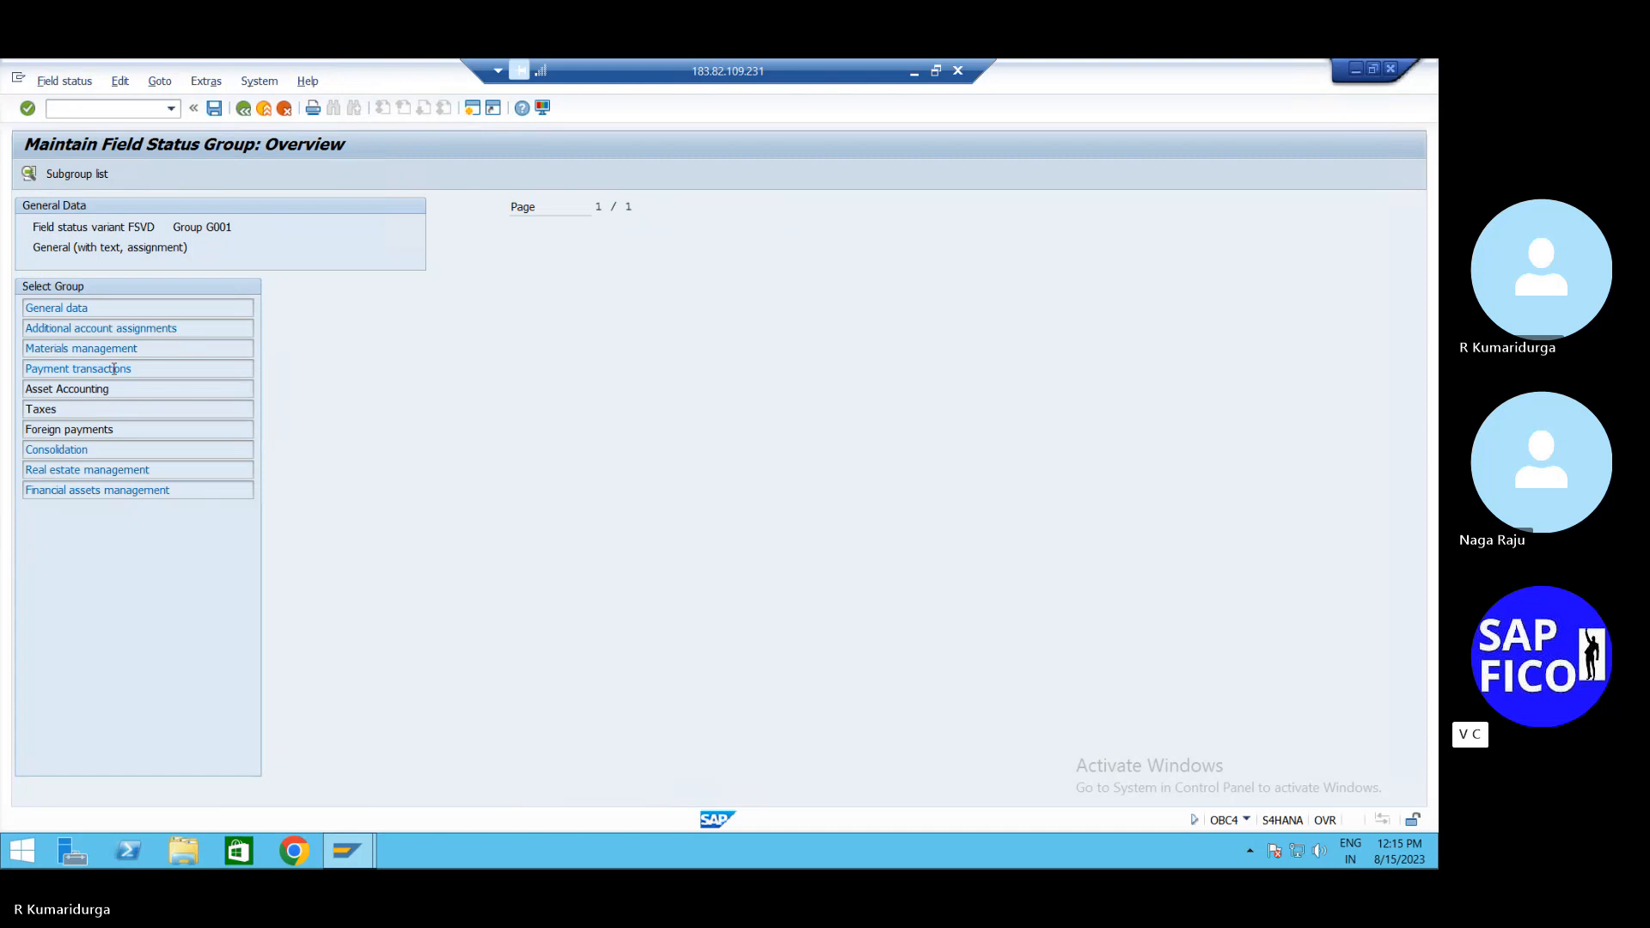
Set Cost center, CO/PP order and Sales order to Suppress in G001's additional account assignments
click(147, 330)
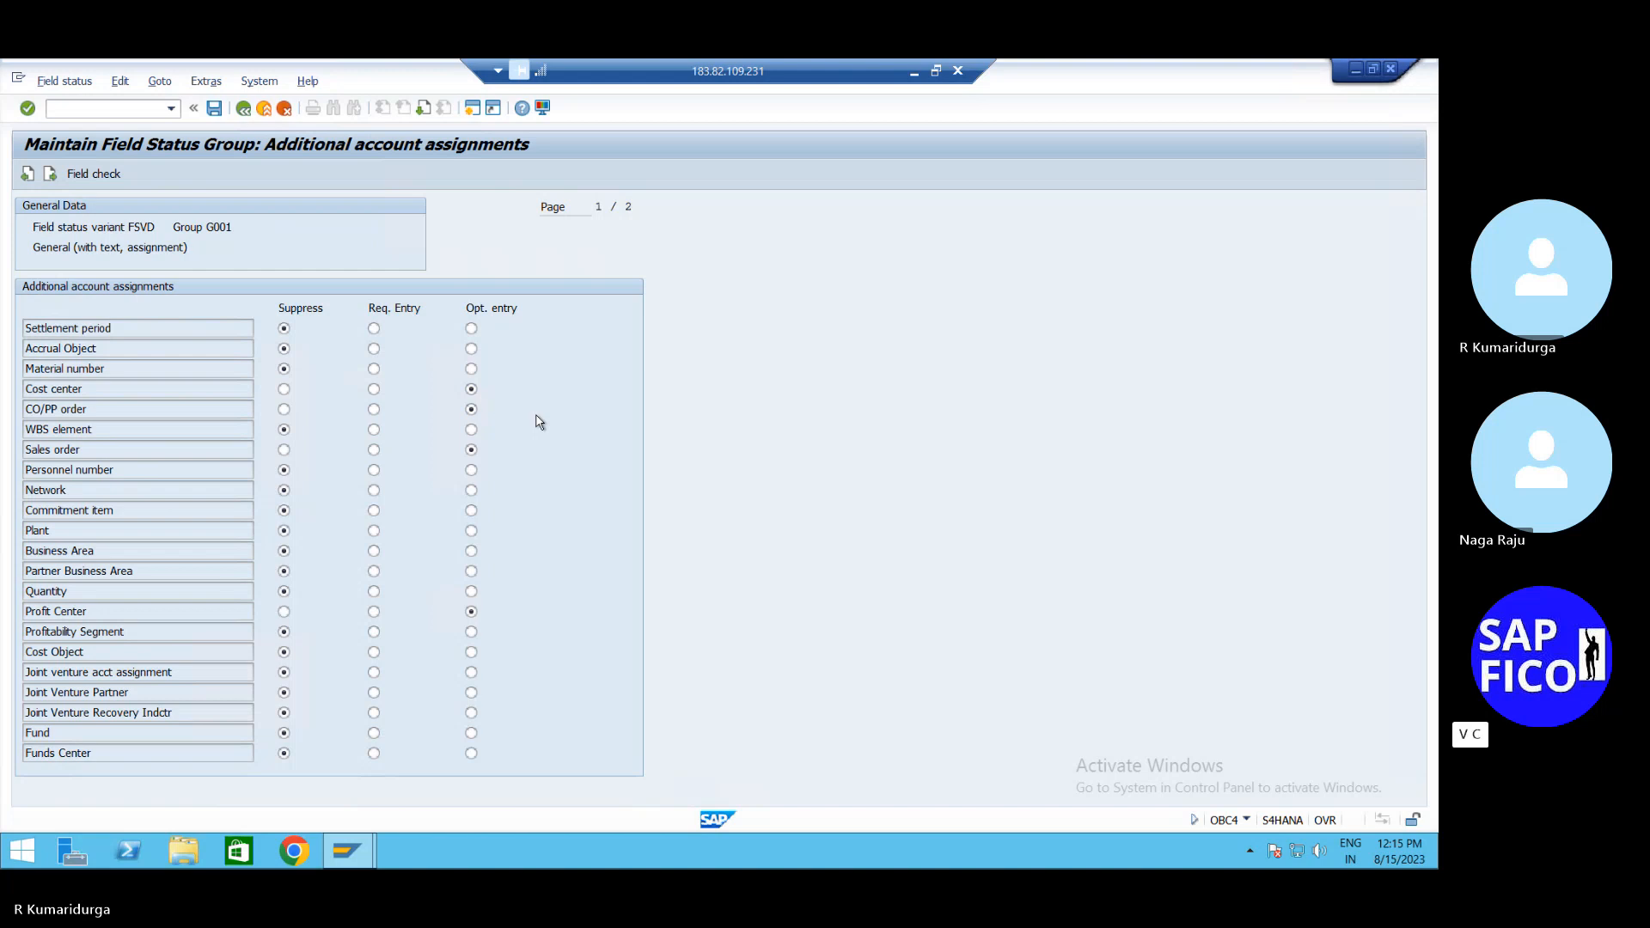
click(284, 388)
click(283, 410)
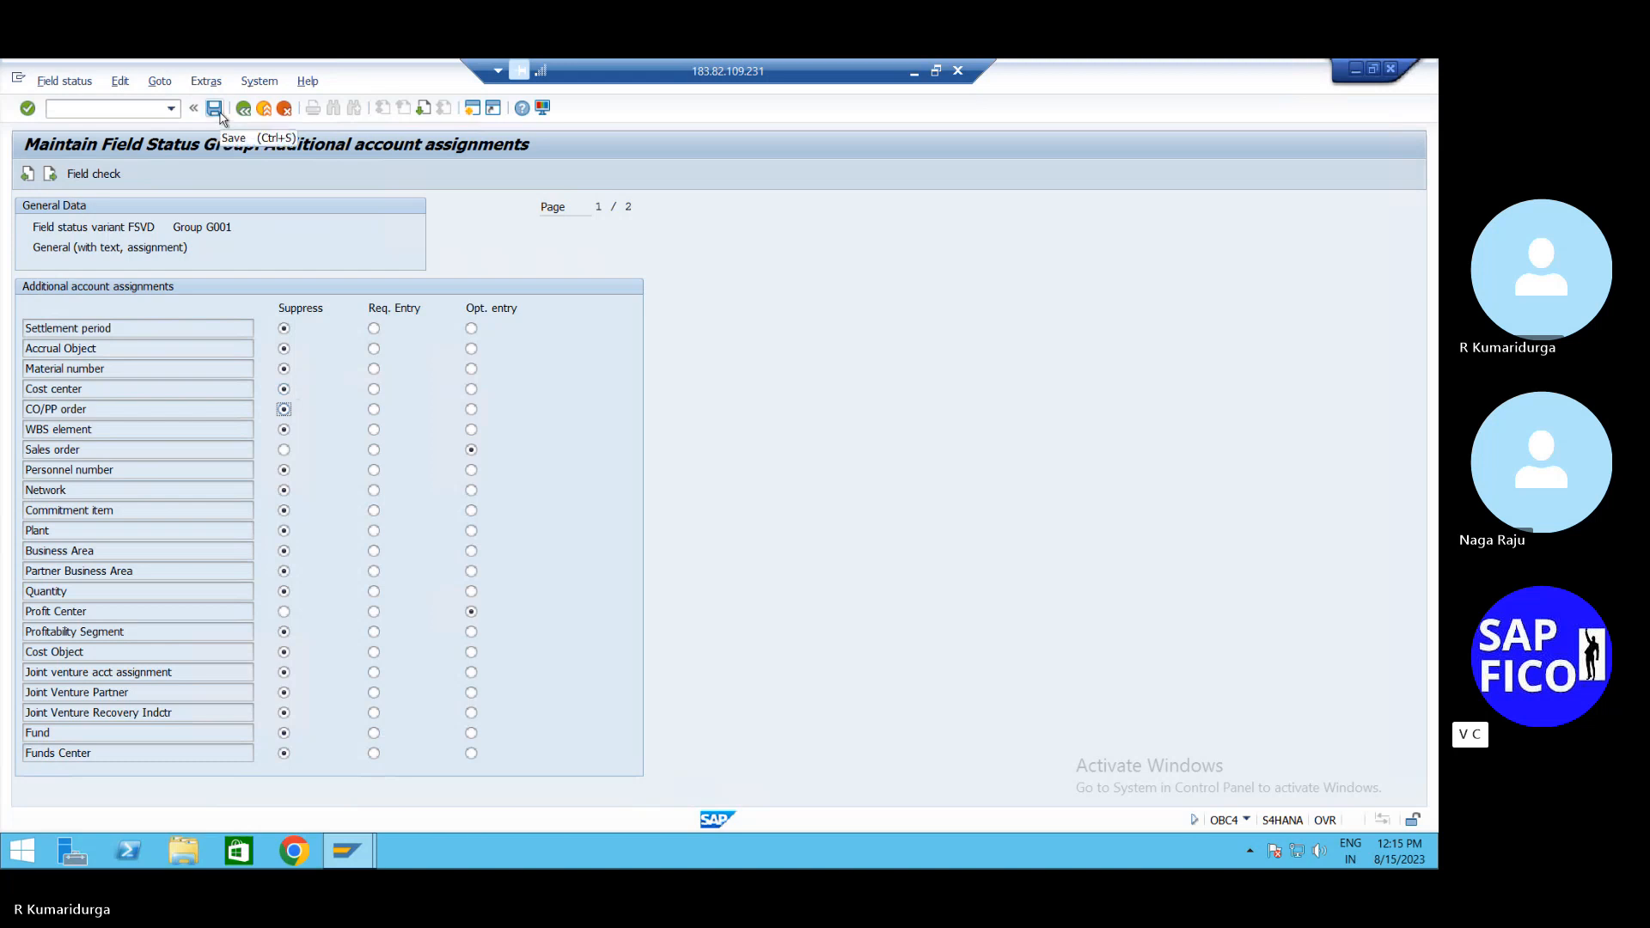
click(283, 450)
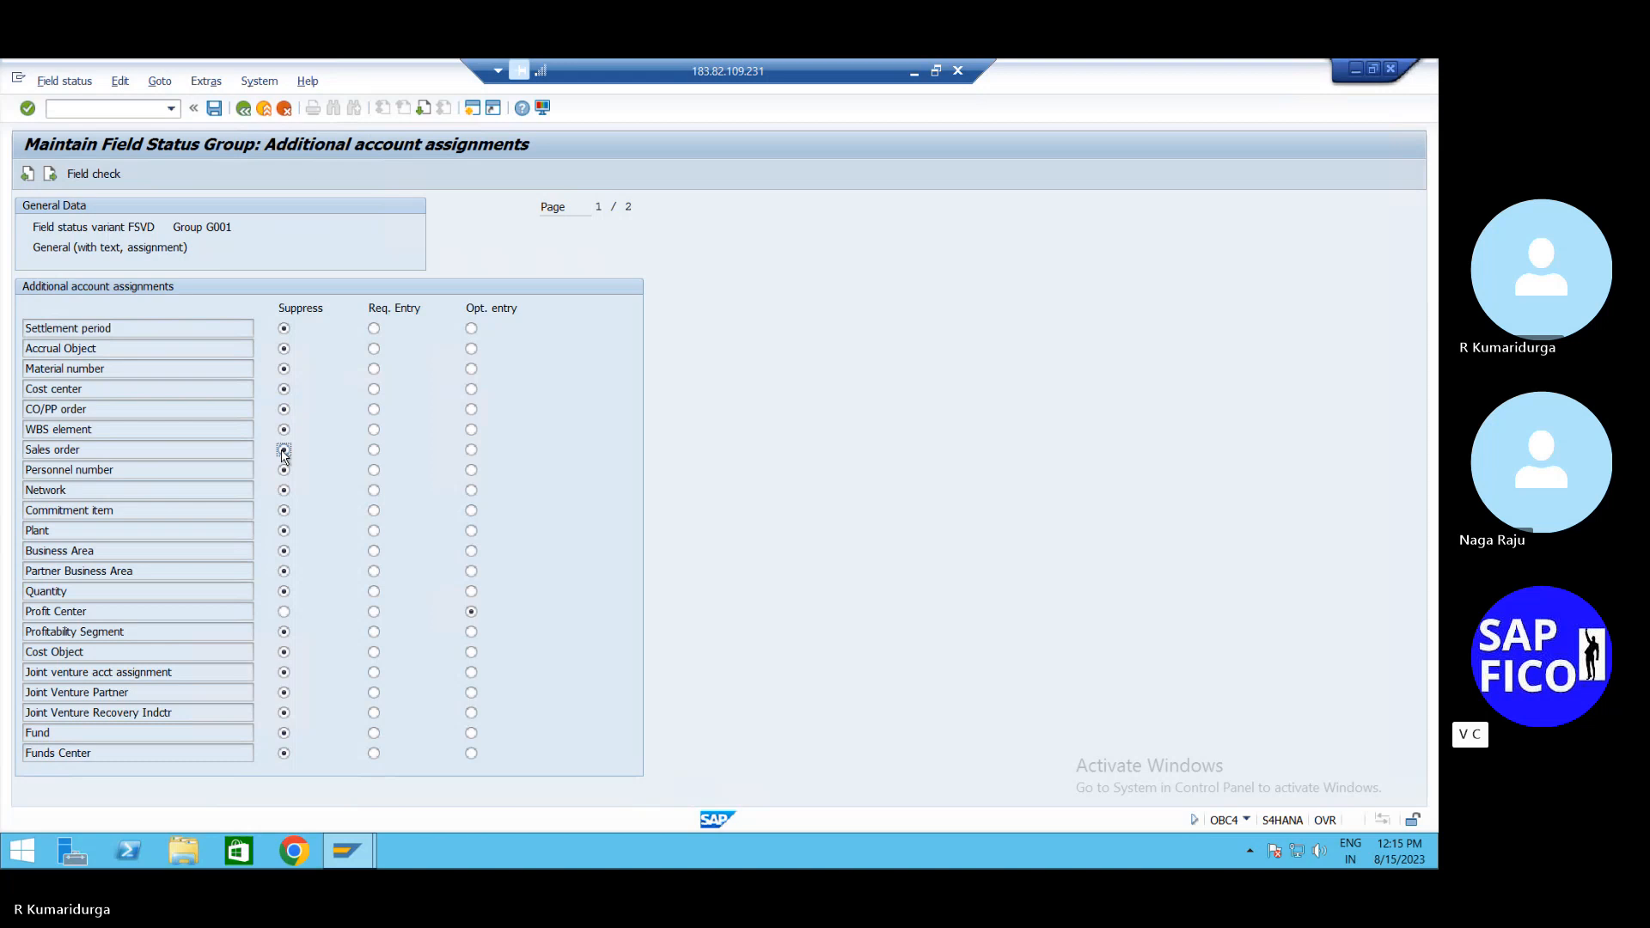
click(284, 612)
key(Page_Down)
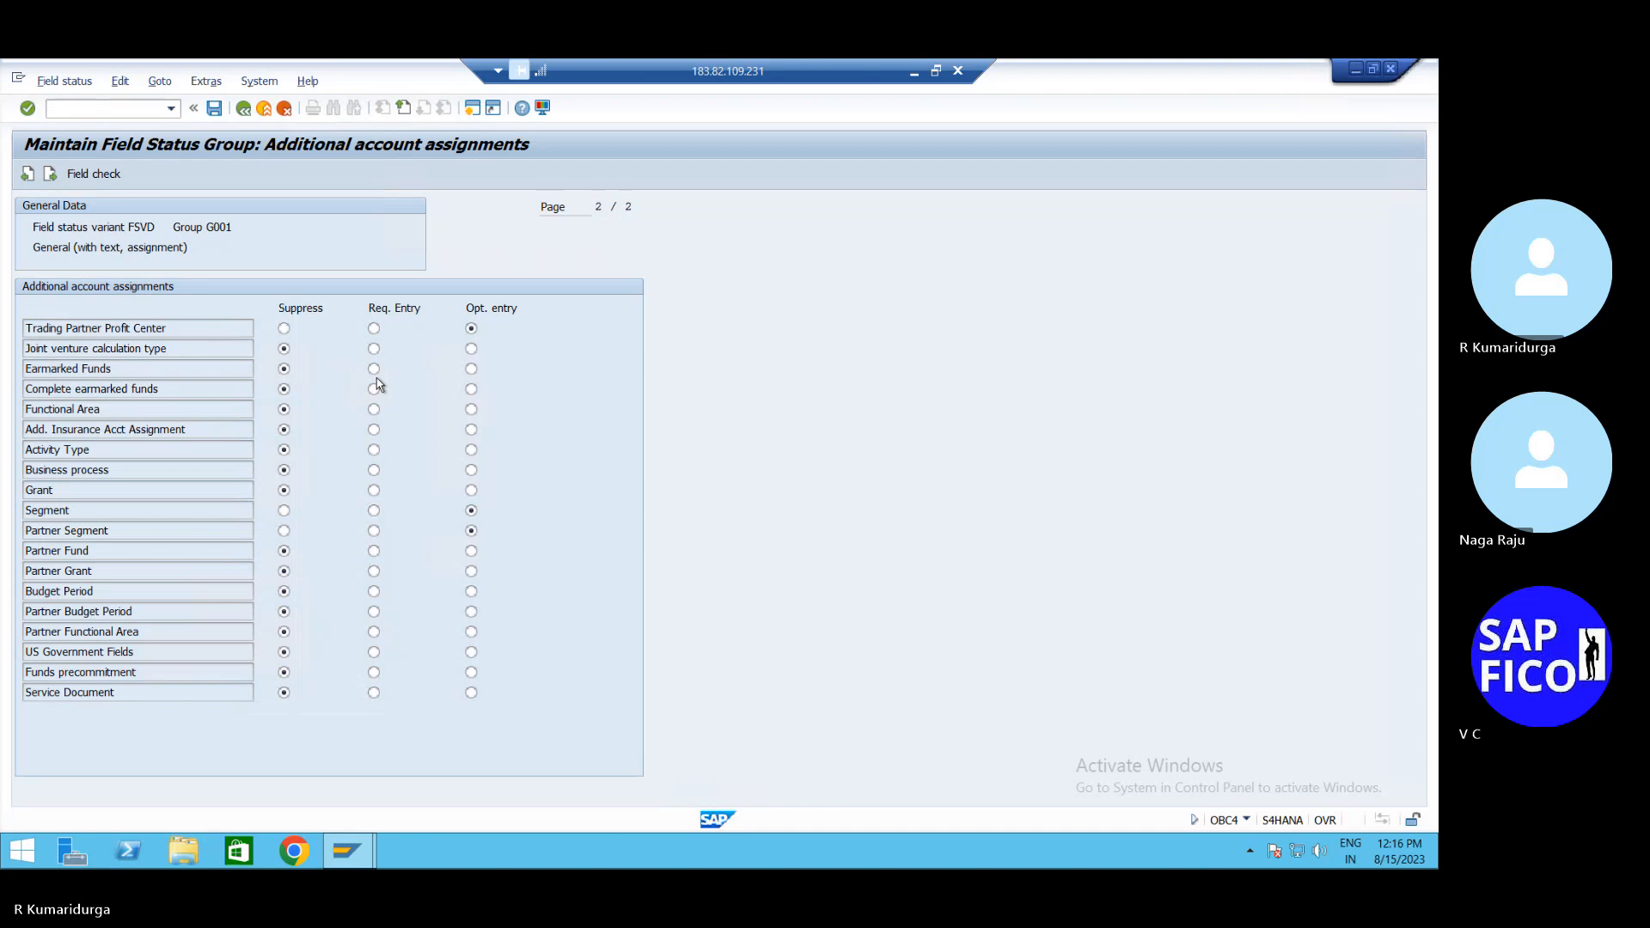
Save the G001 field status changes under the proposed customizing request
click(214, 109)
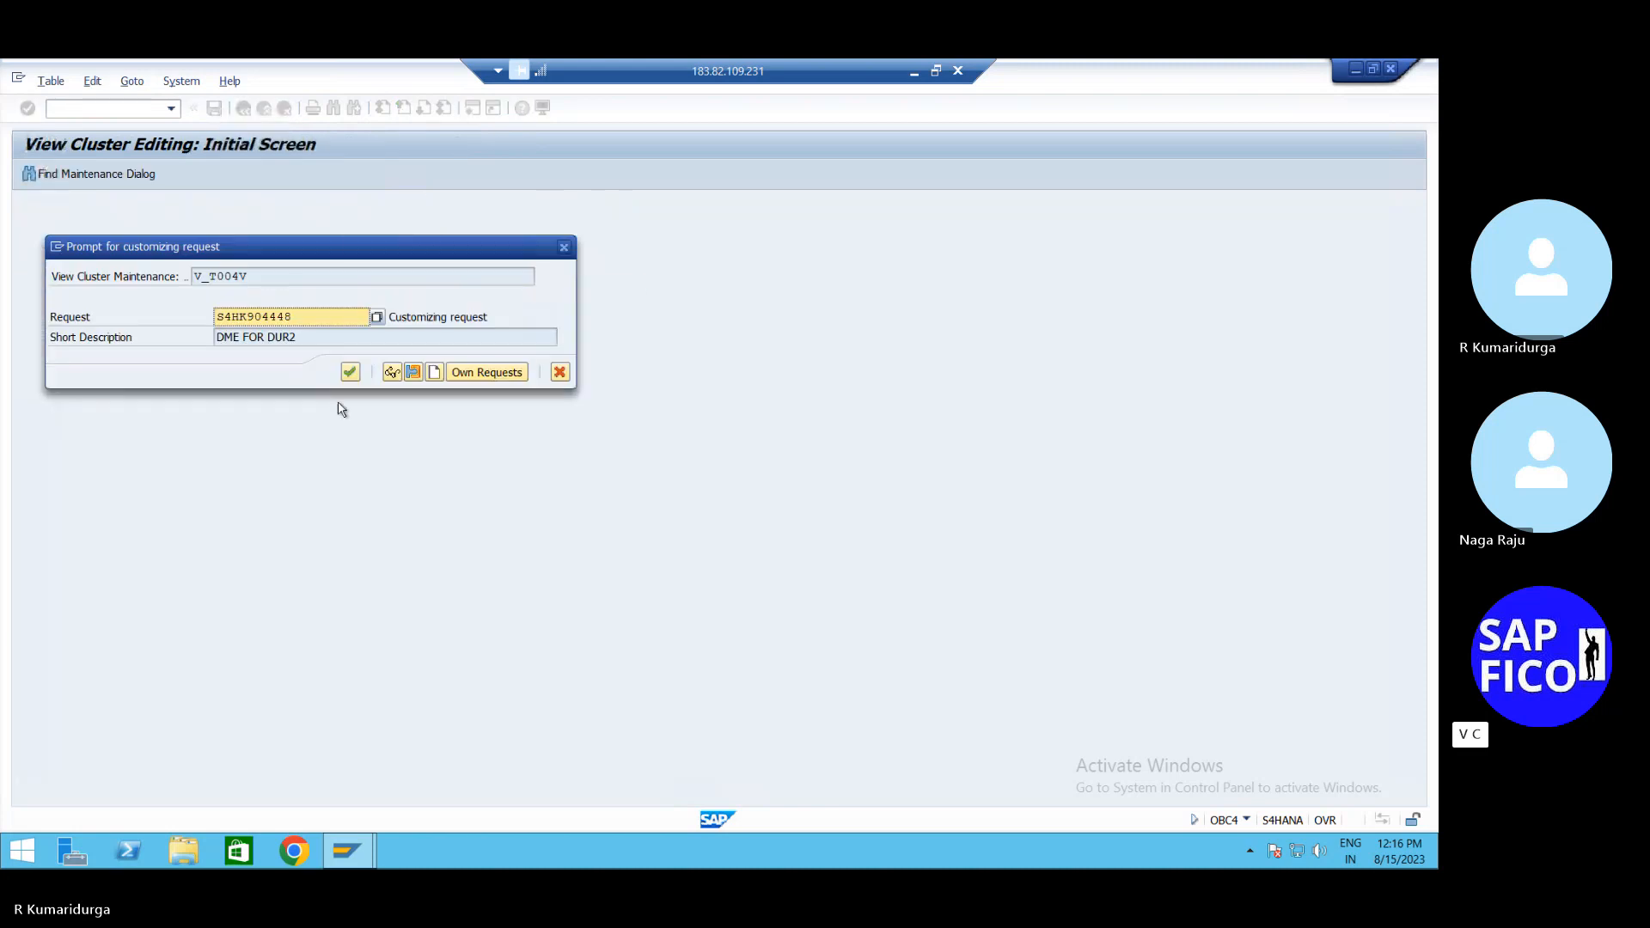
click(351, 372)
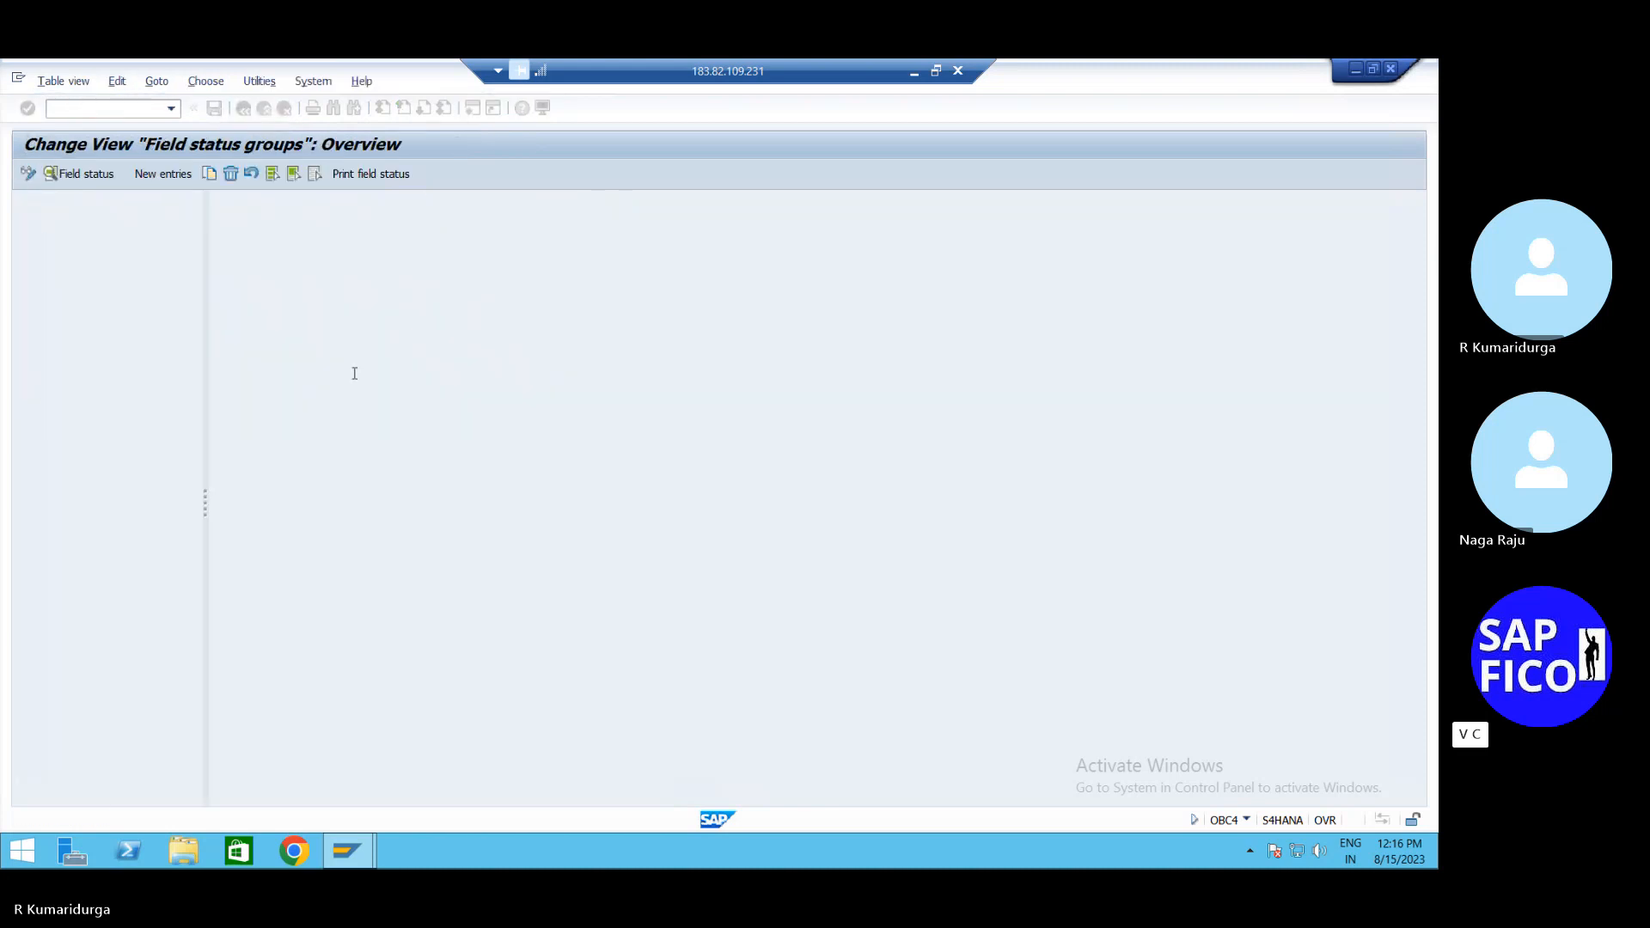
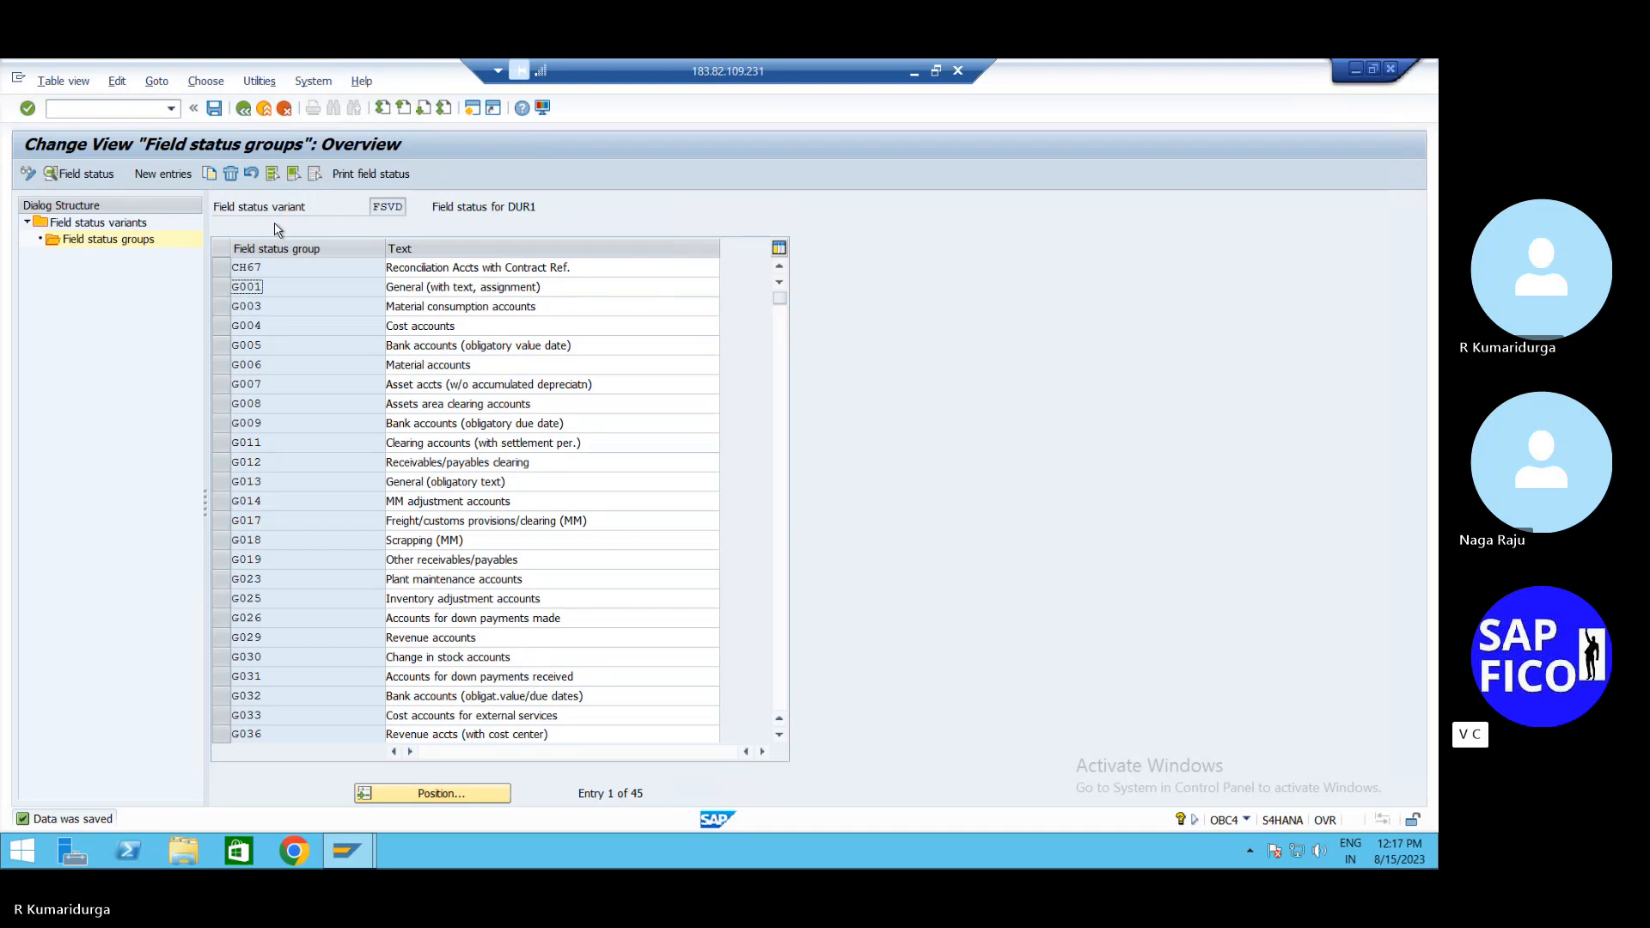
Start customer invoice entry and fill the remembered customer and invoice date 15.08.2023
click(121, 108)
text(/nobc5)
key(Return)
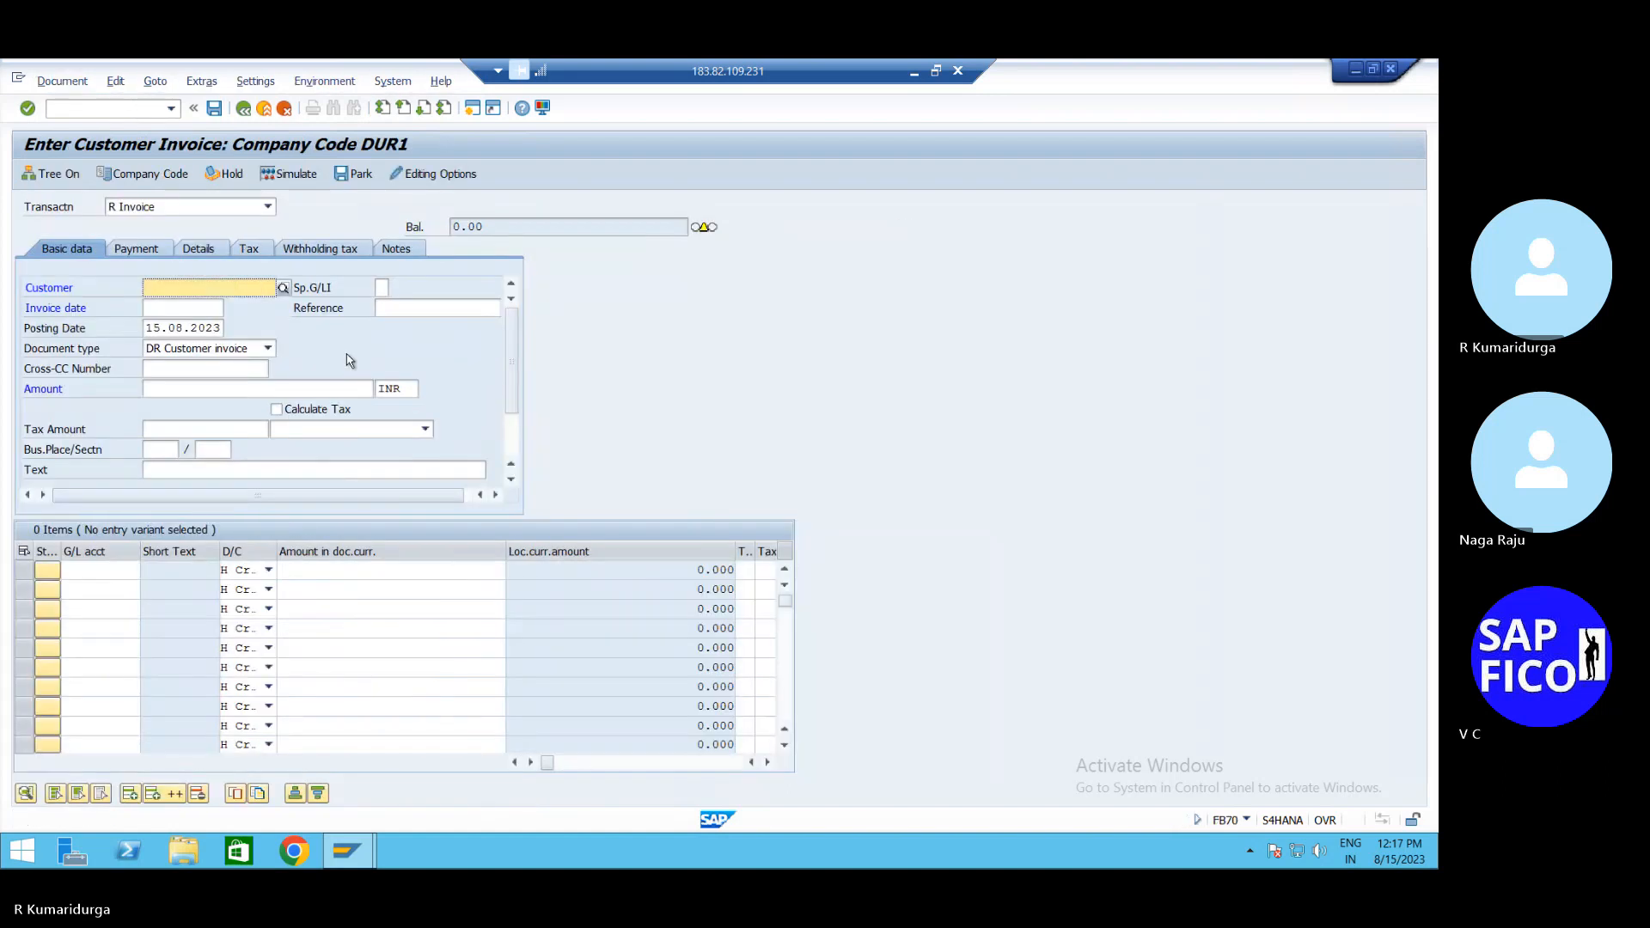
key(Down)
key(Down)
key(Down)
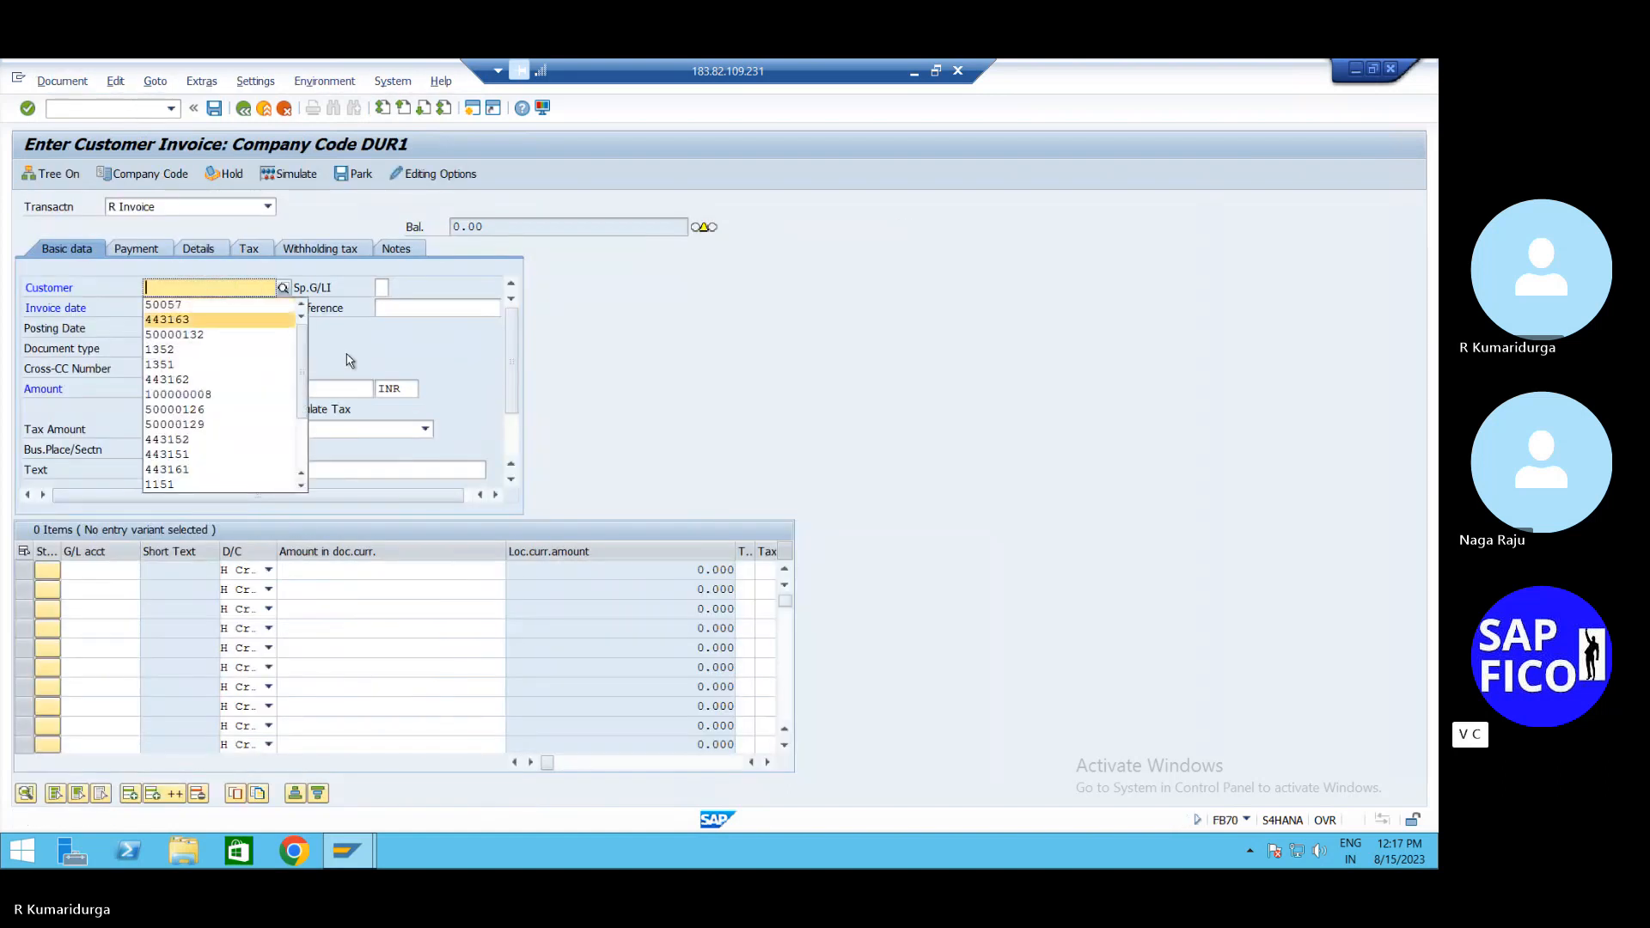
key(Up)
key(Return)
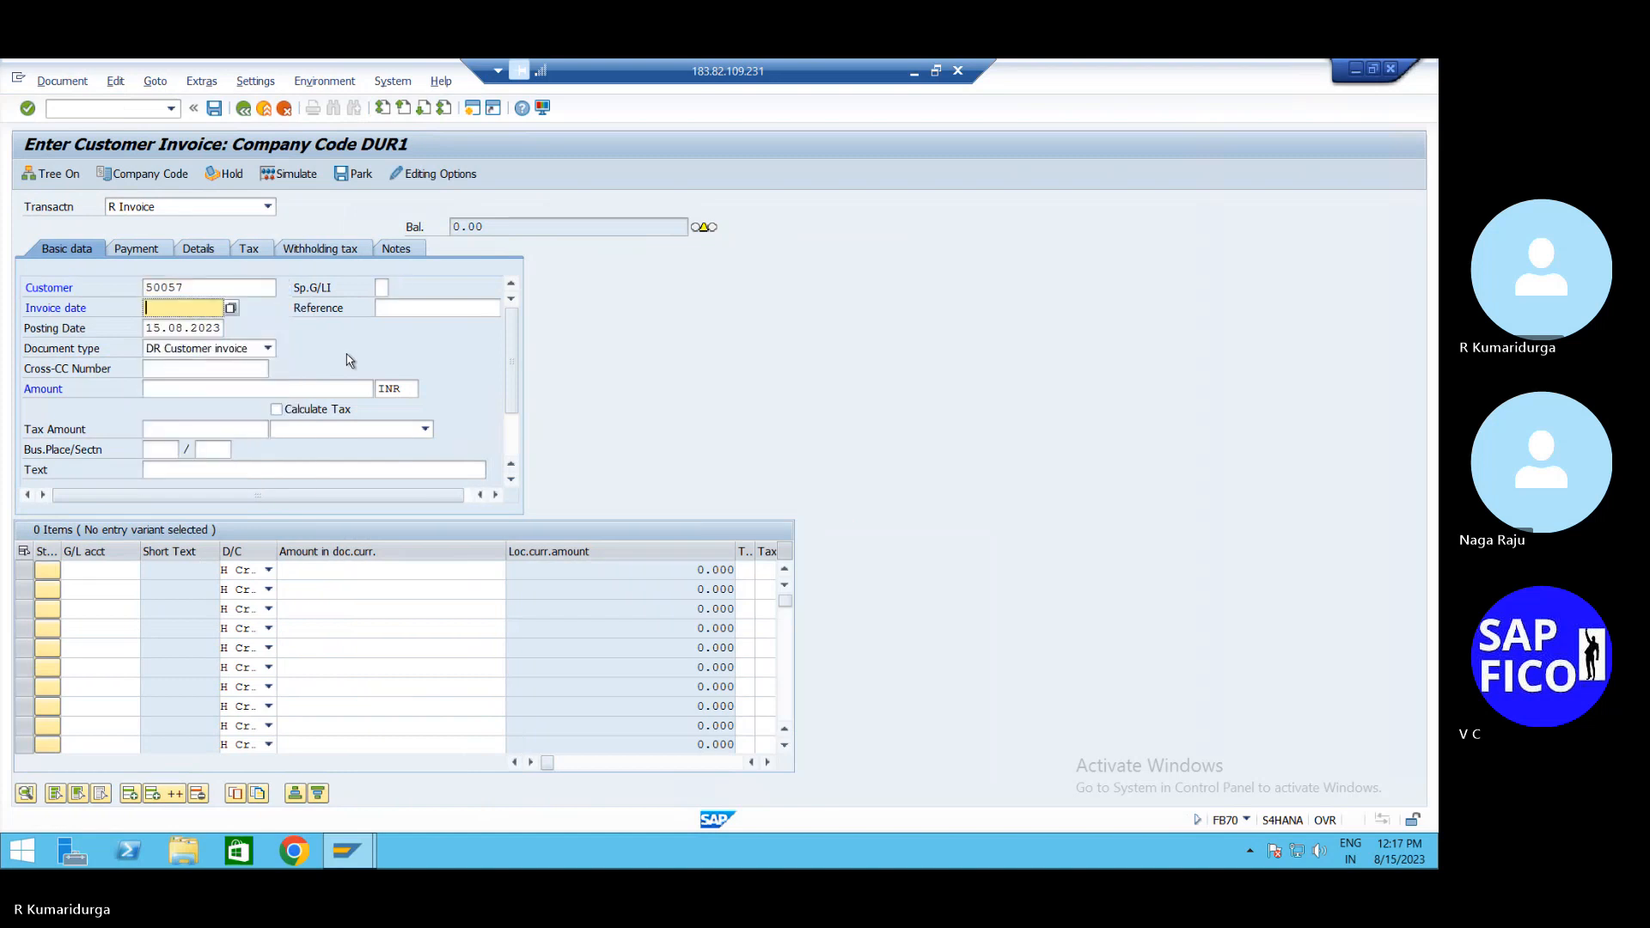
text(15)
key(Down)
key(Return)
key(Tab)
Enter invoice amount 250000 and the remembered text about selling finished goods
click(288, 389)
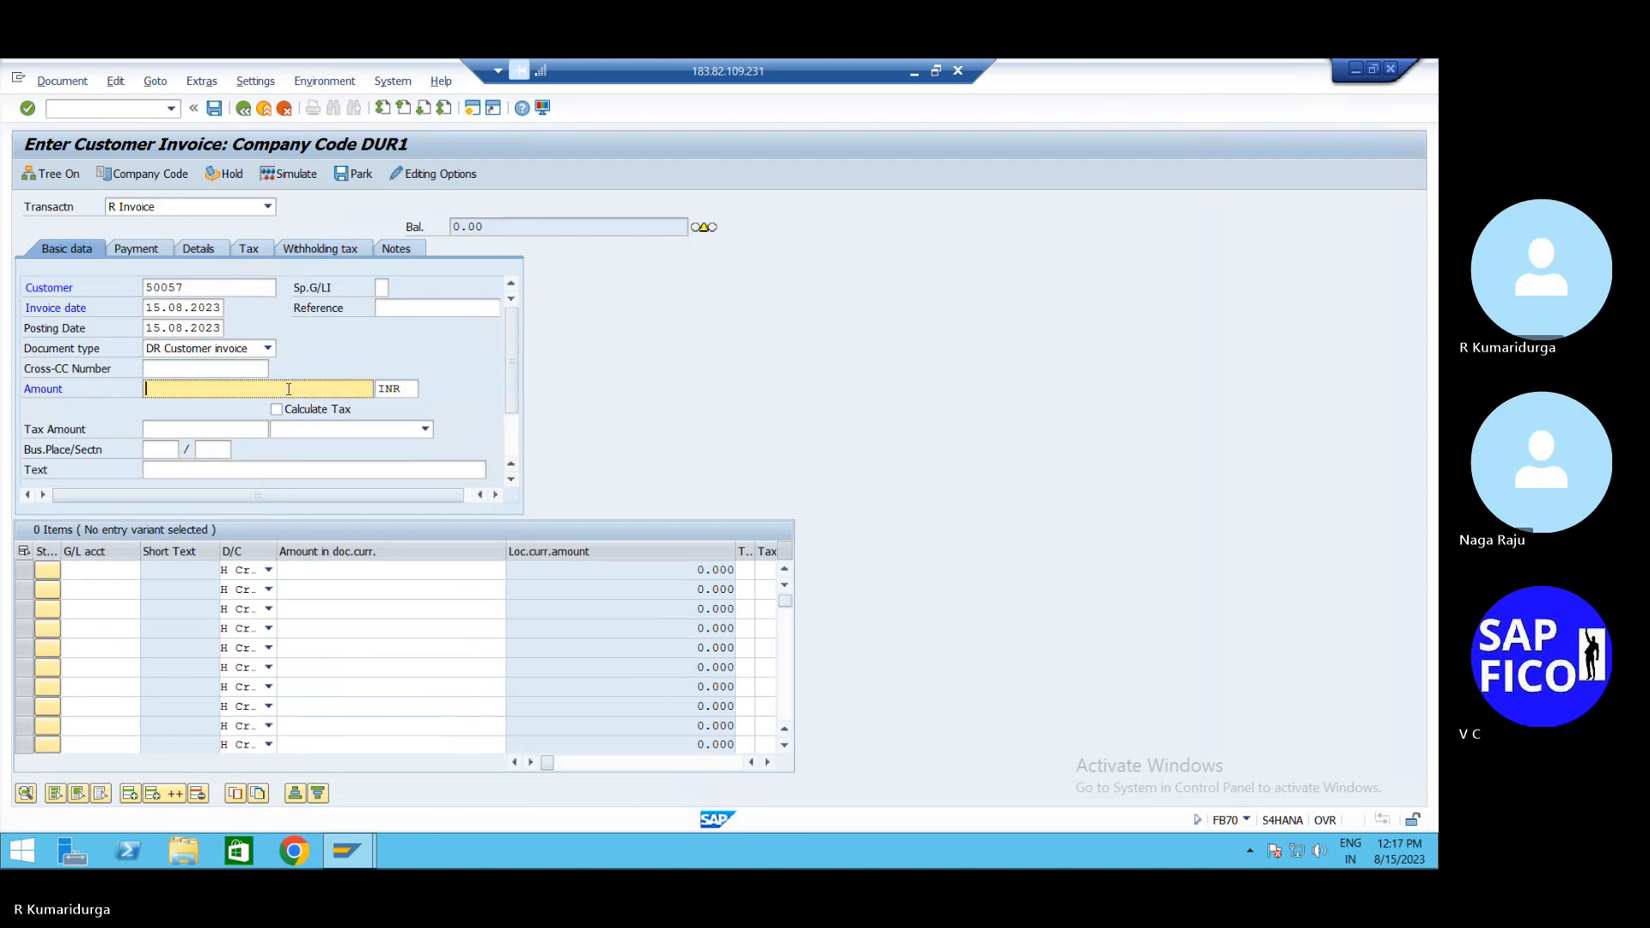
key(Down)
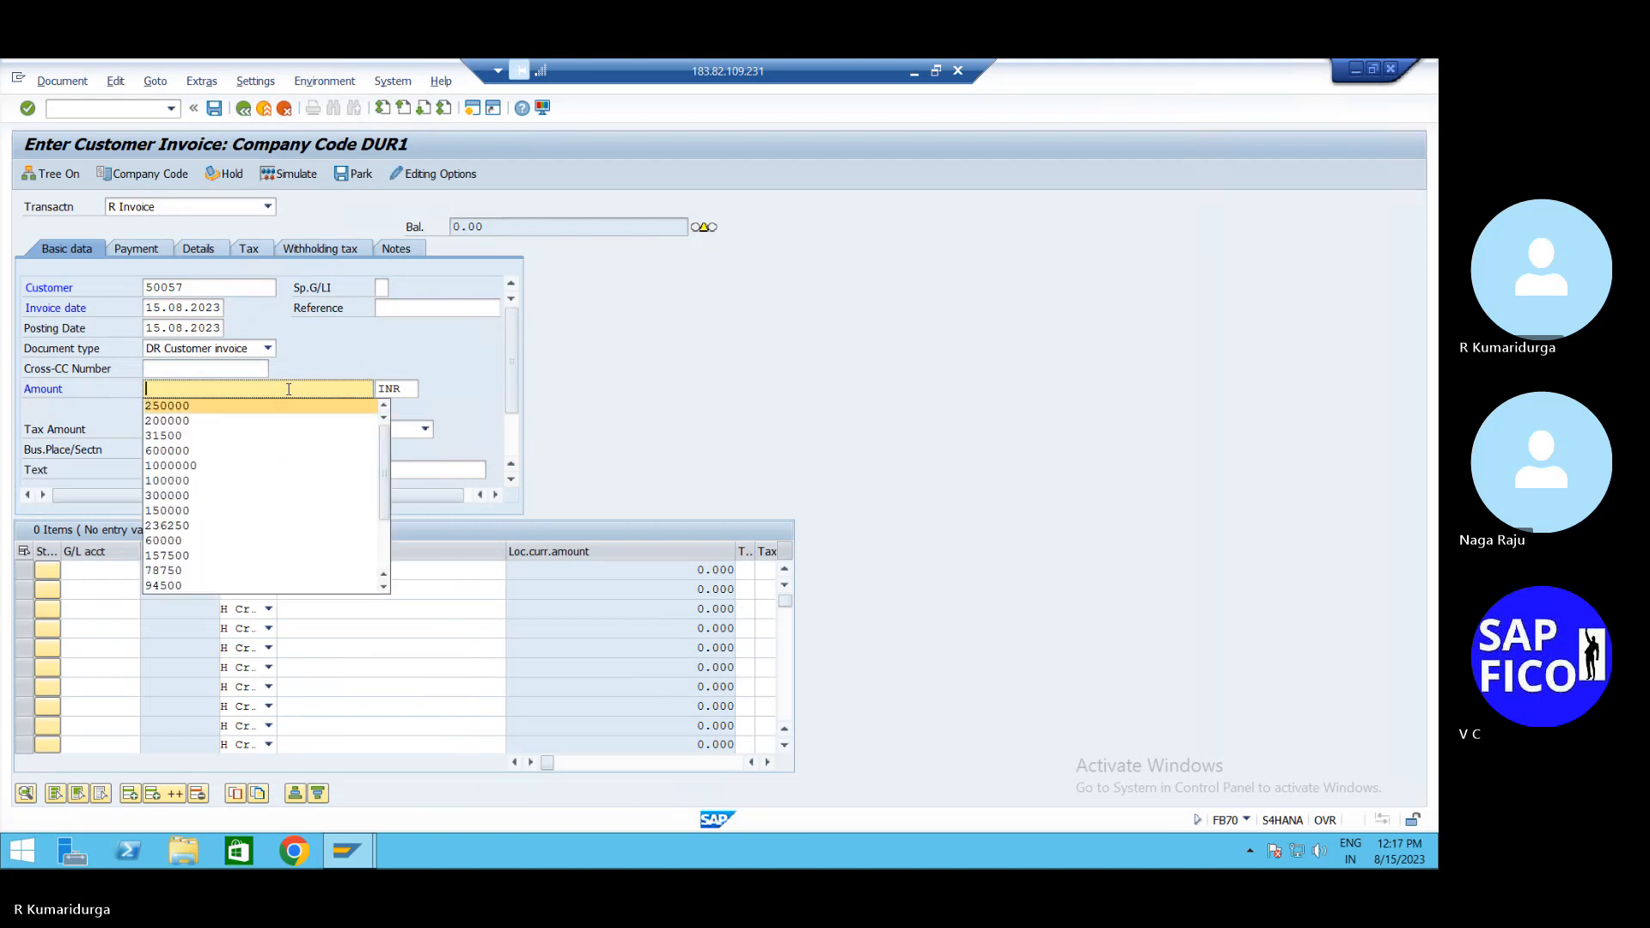
key(Return)
key(Tab)
click(221, 466)
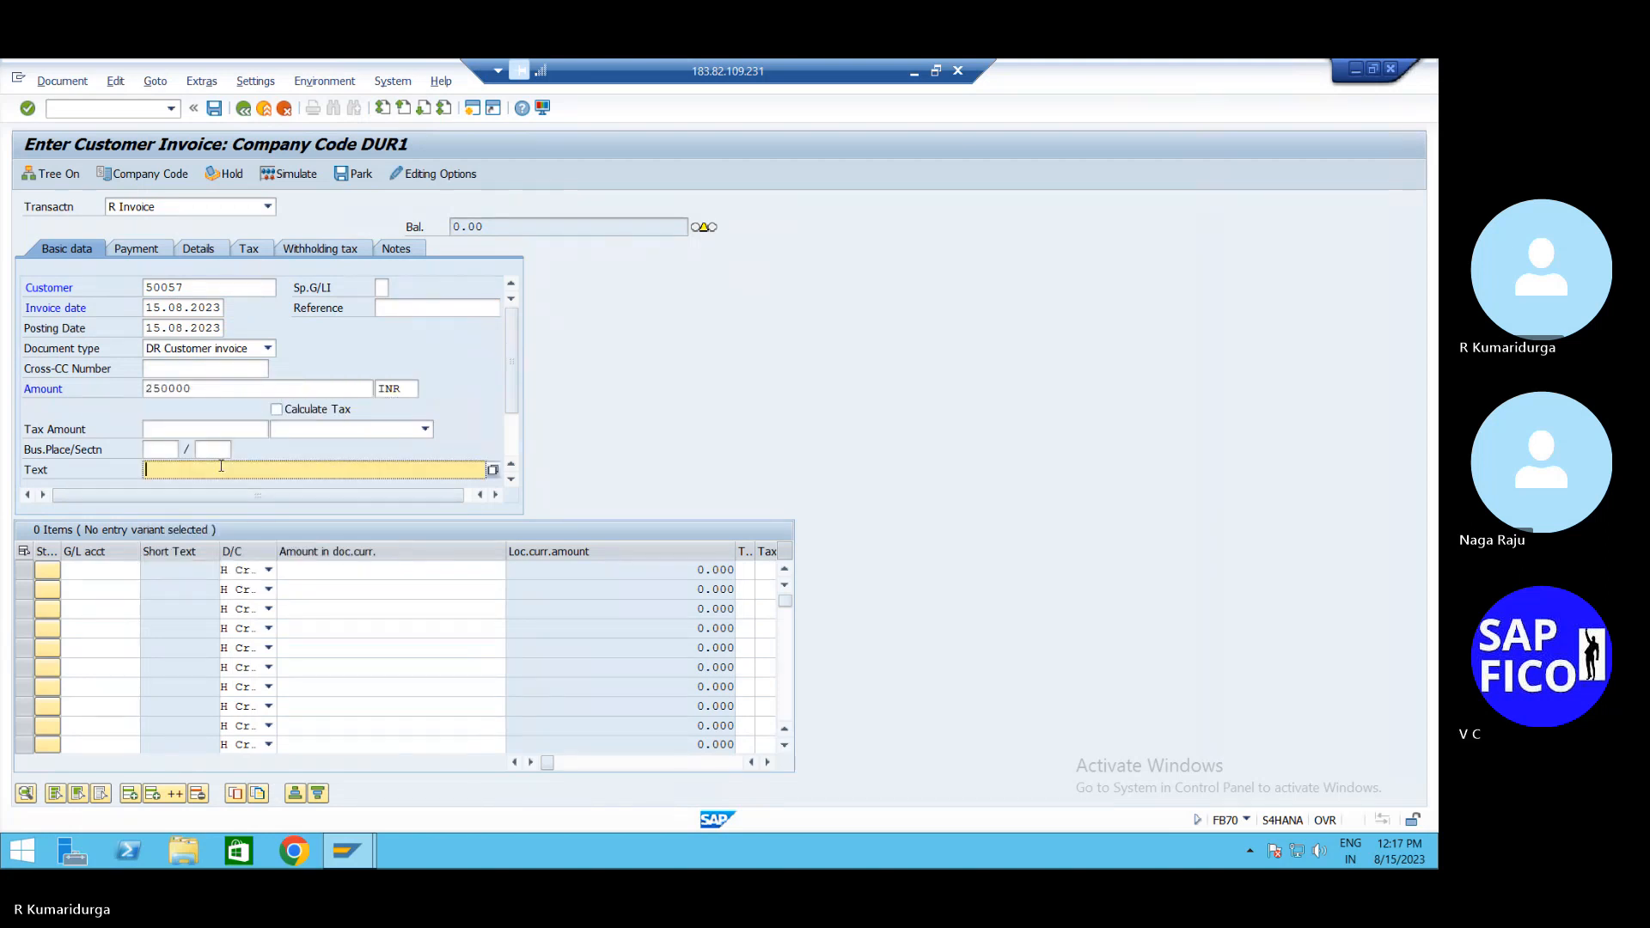
key(Down)
key(Tab)
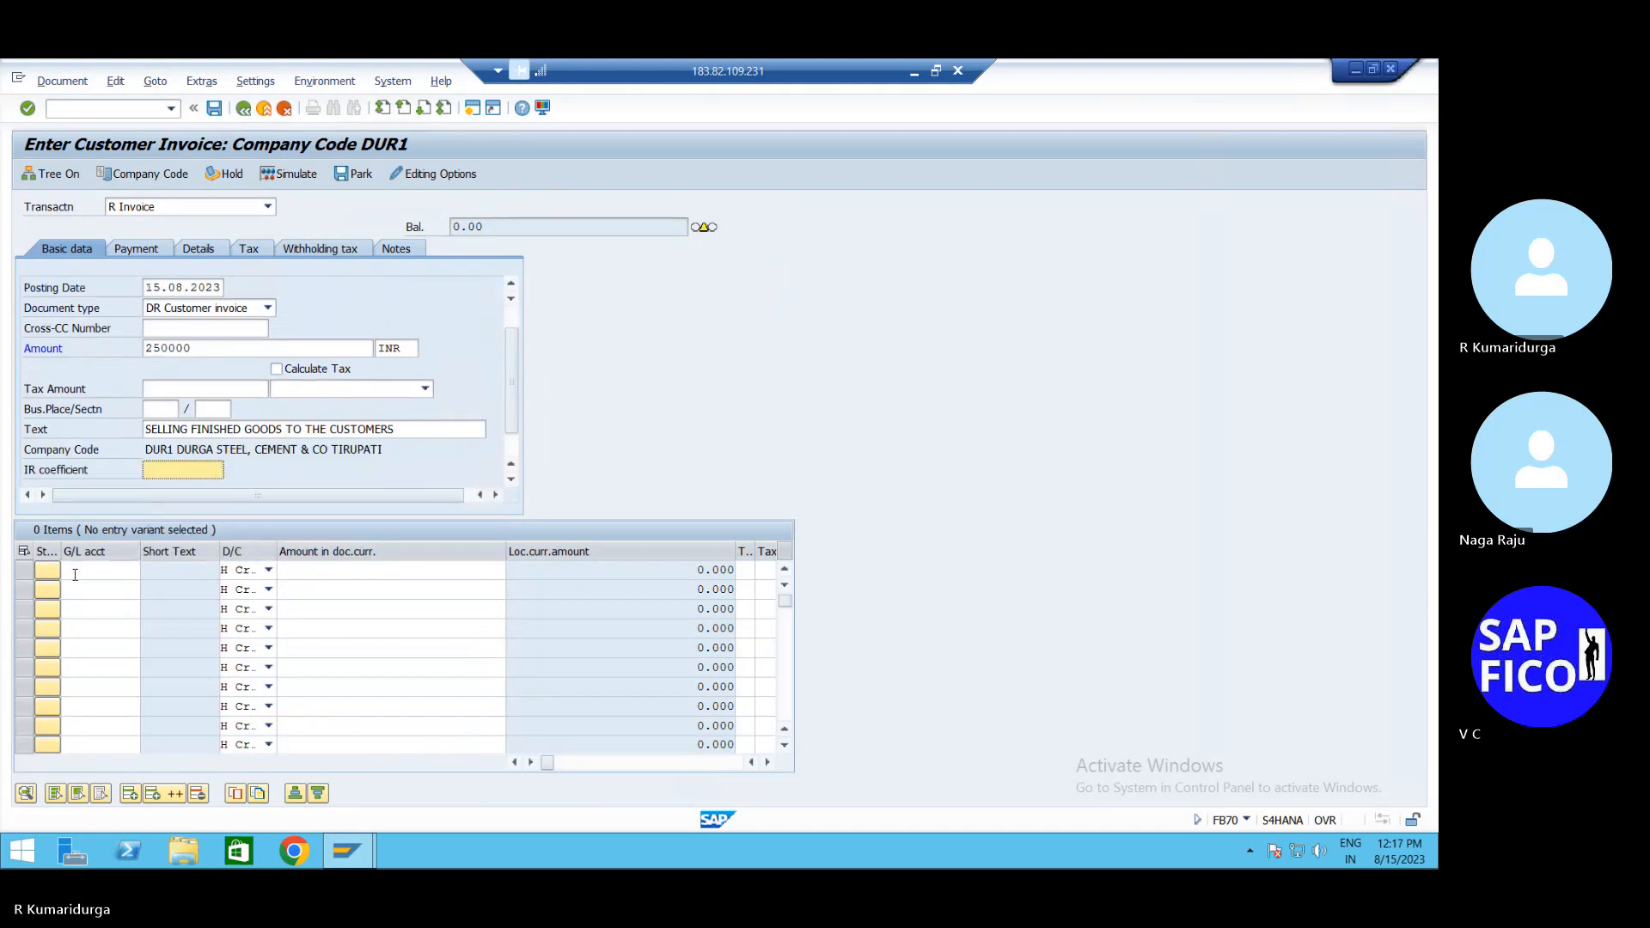
Add line item G/L 200200 with its amount taken from the invoice balance (*)
click(75, 574)
key(space)
key(Down)
key(Tab)
key(Tab)
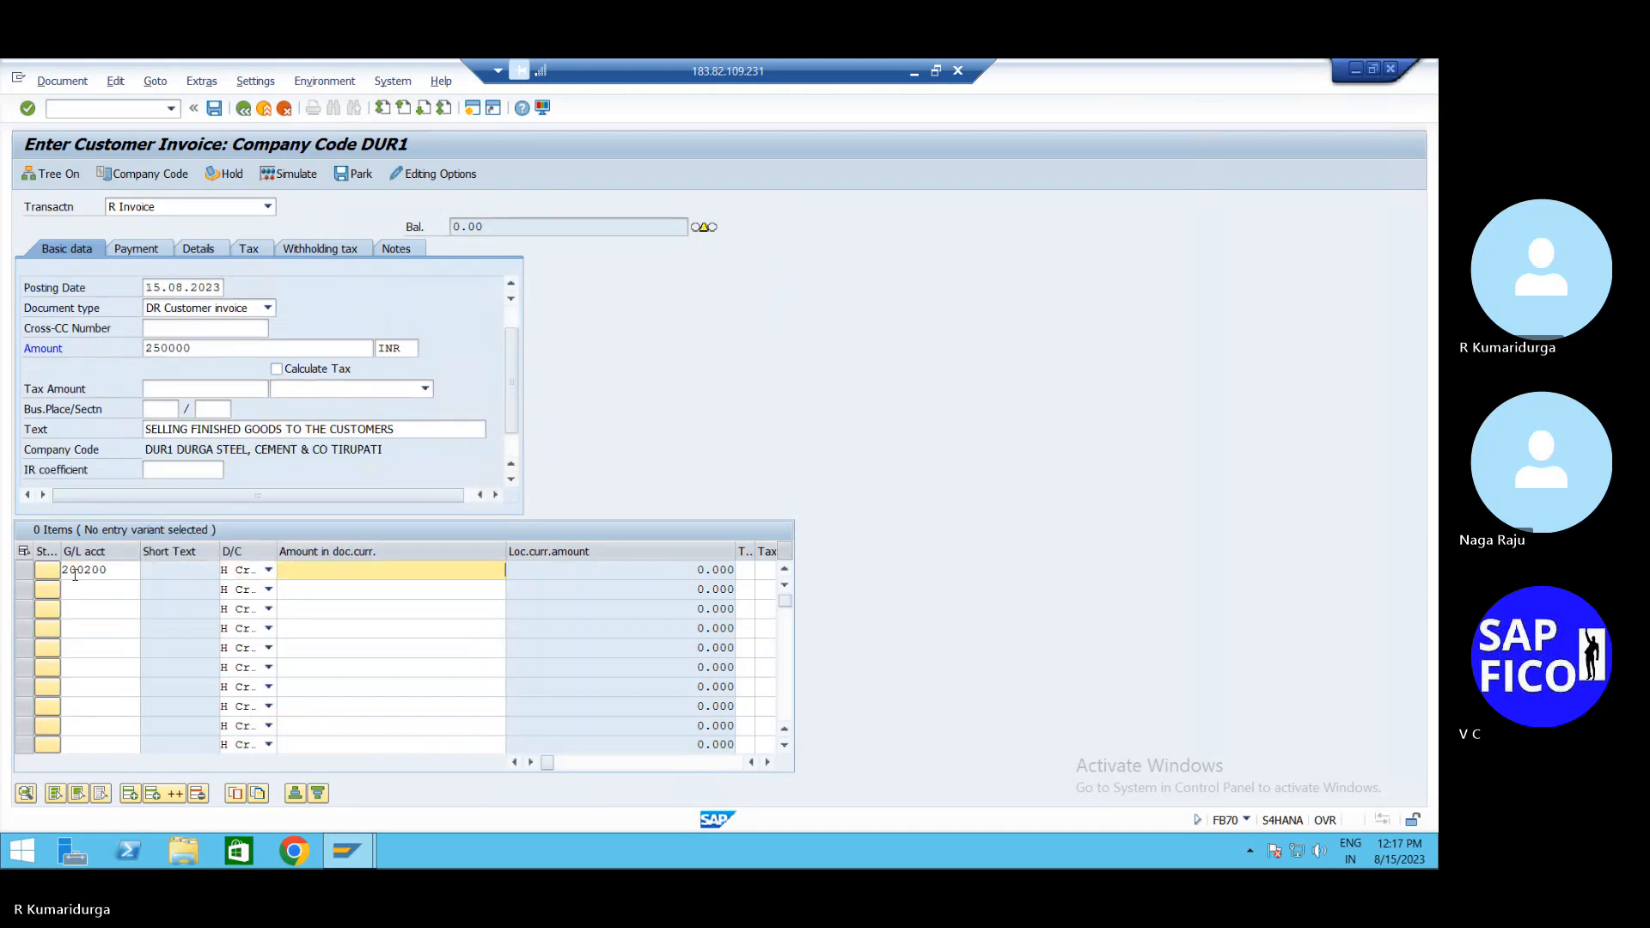
text(*)
key(Return)
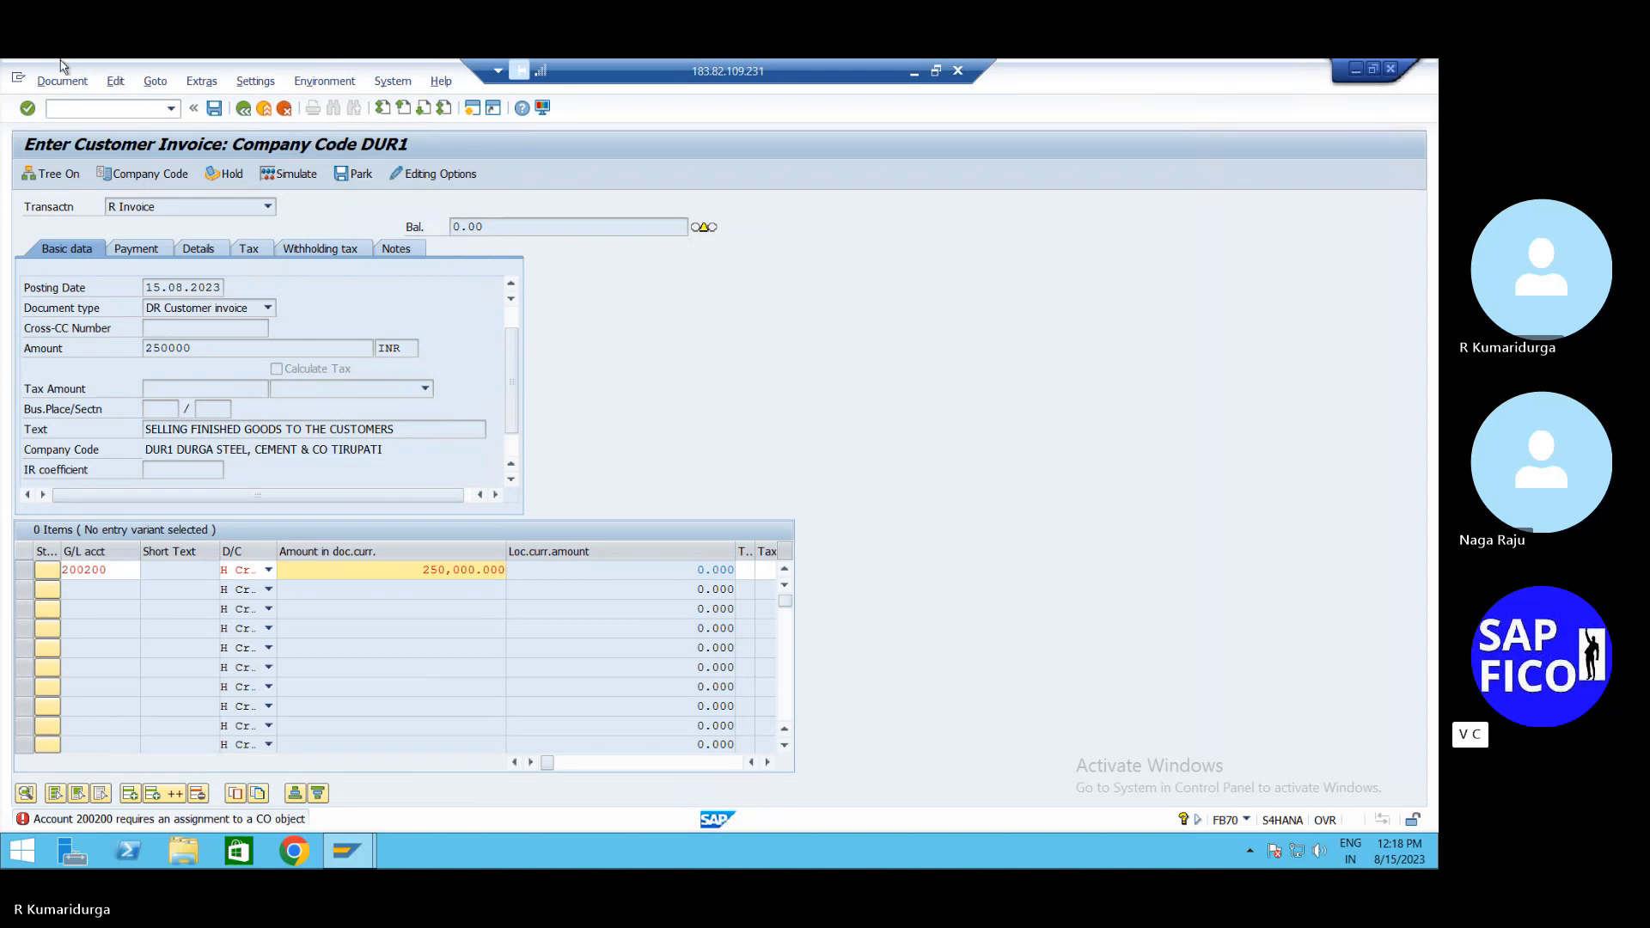
Abandon the invoice with /N and open G/L account maintenance FS00
click(63, 105)
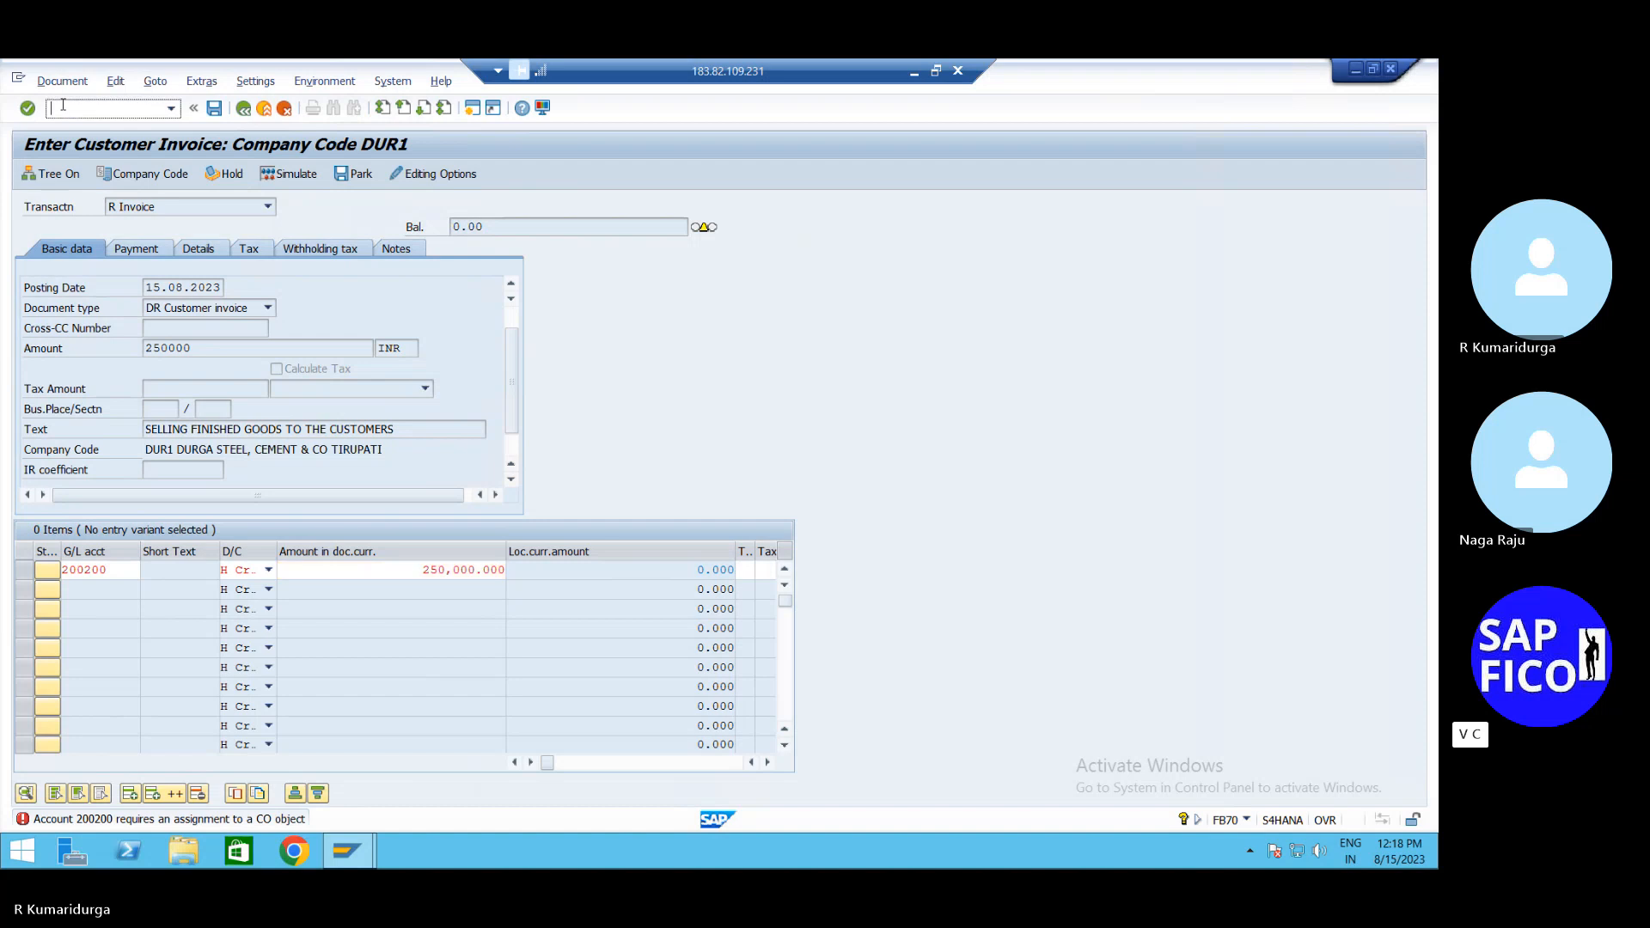
text(/N)
key(Return)
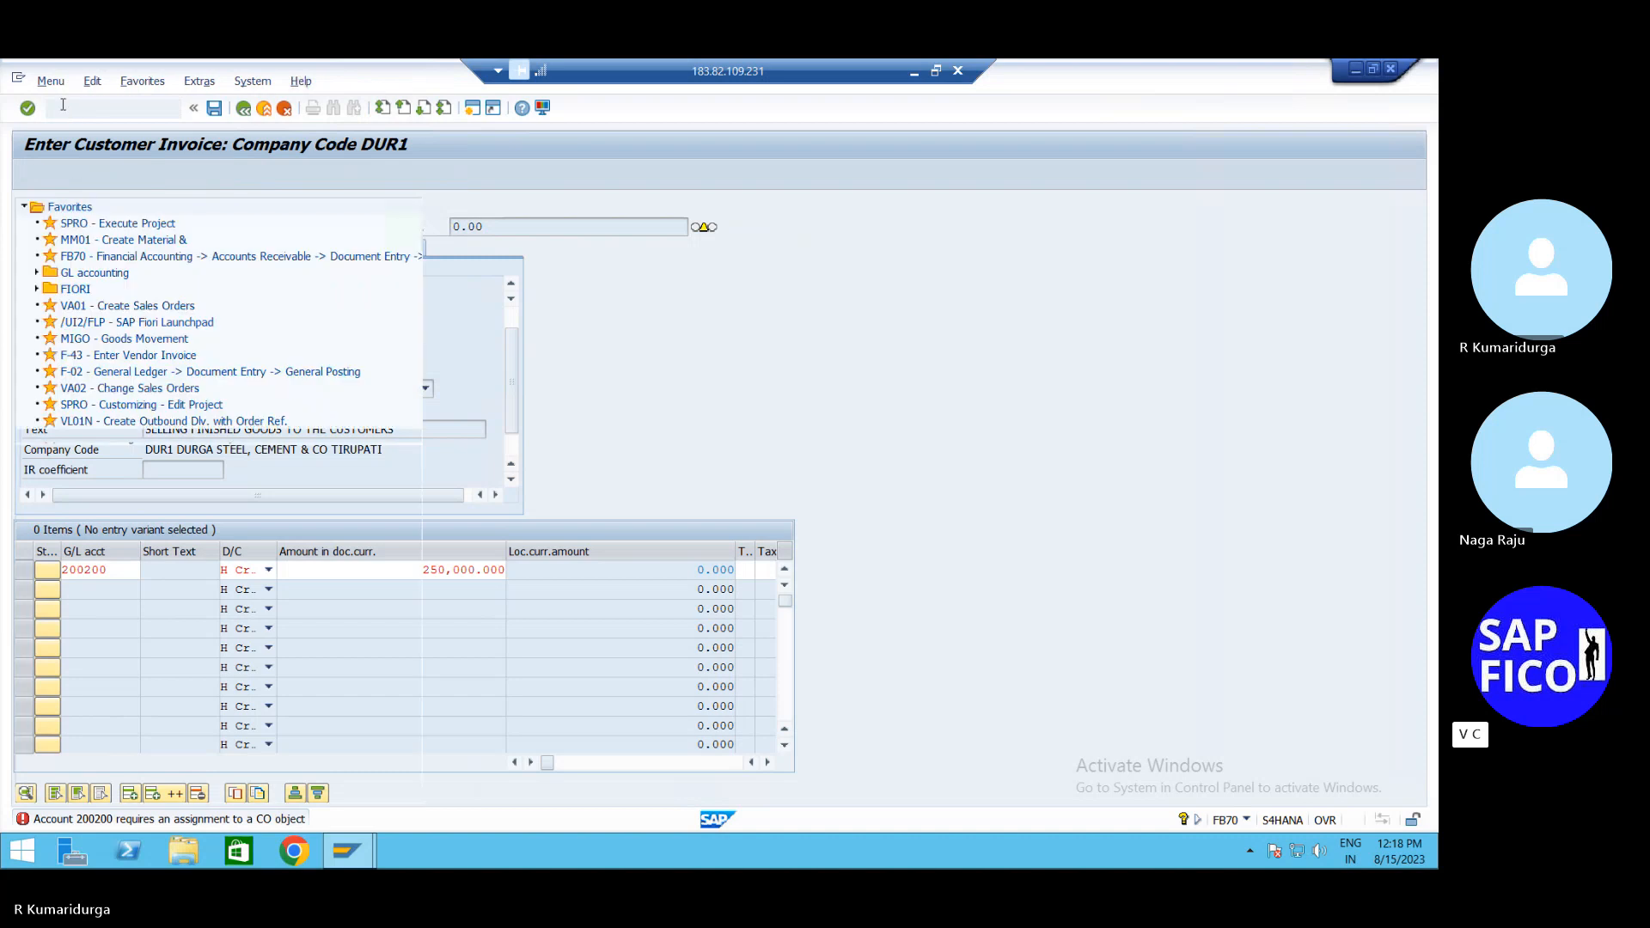
text(FS00)
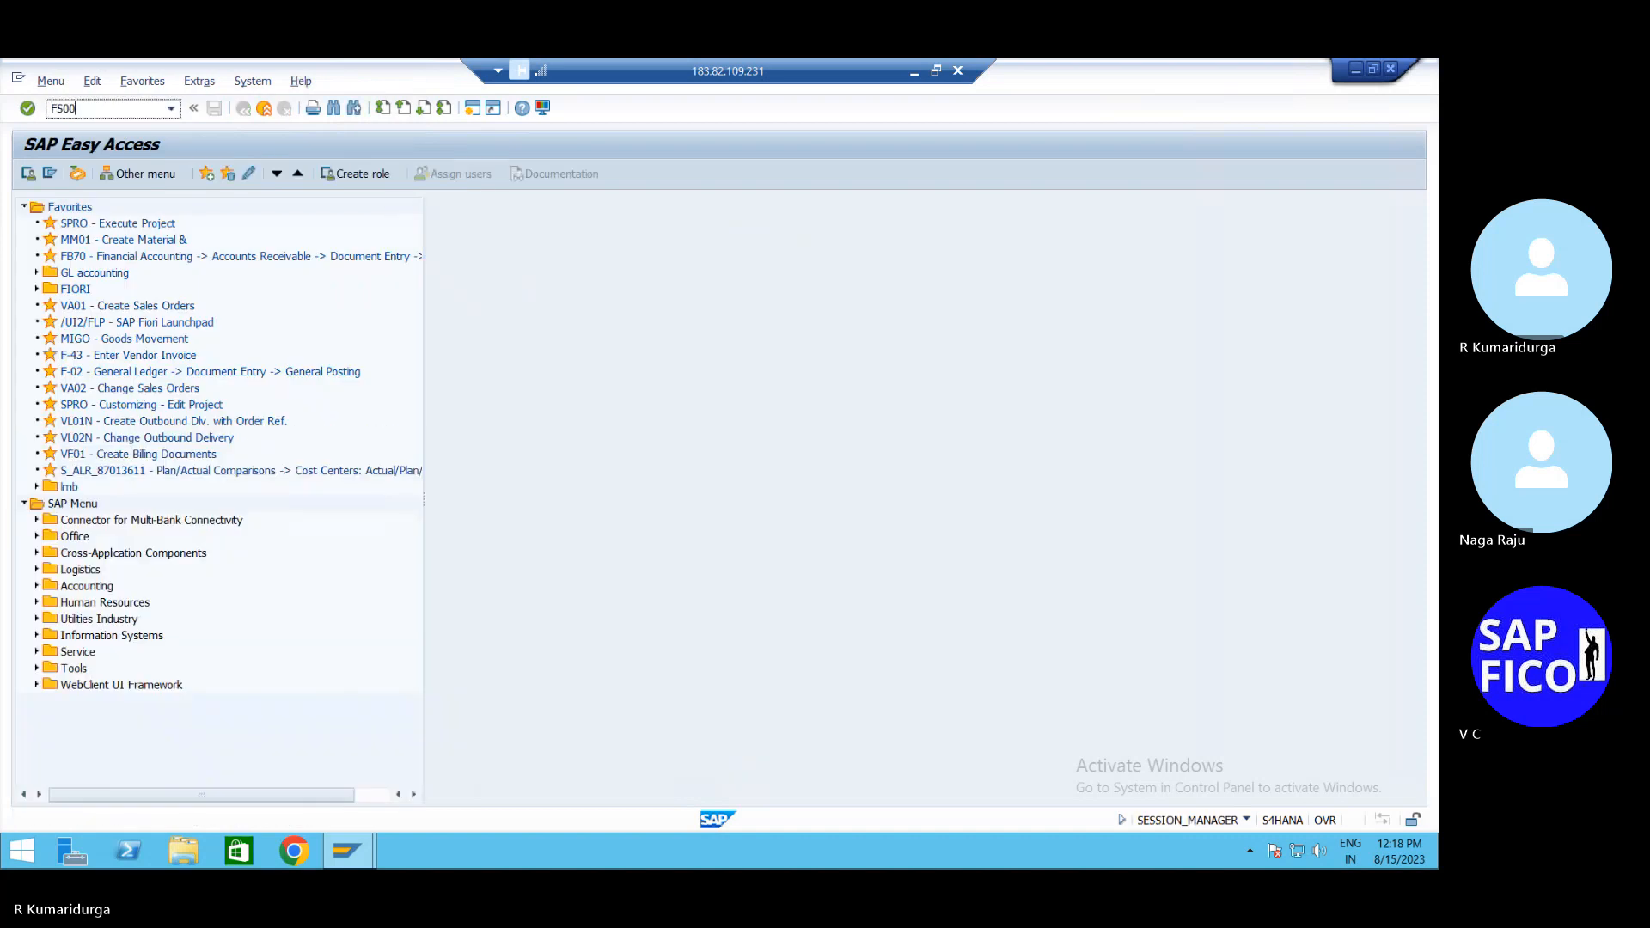
key(Return)
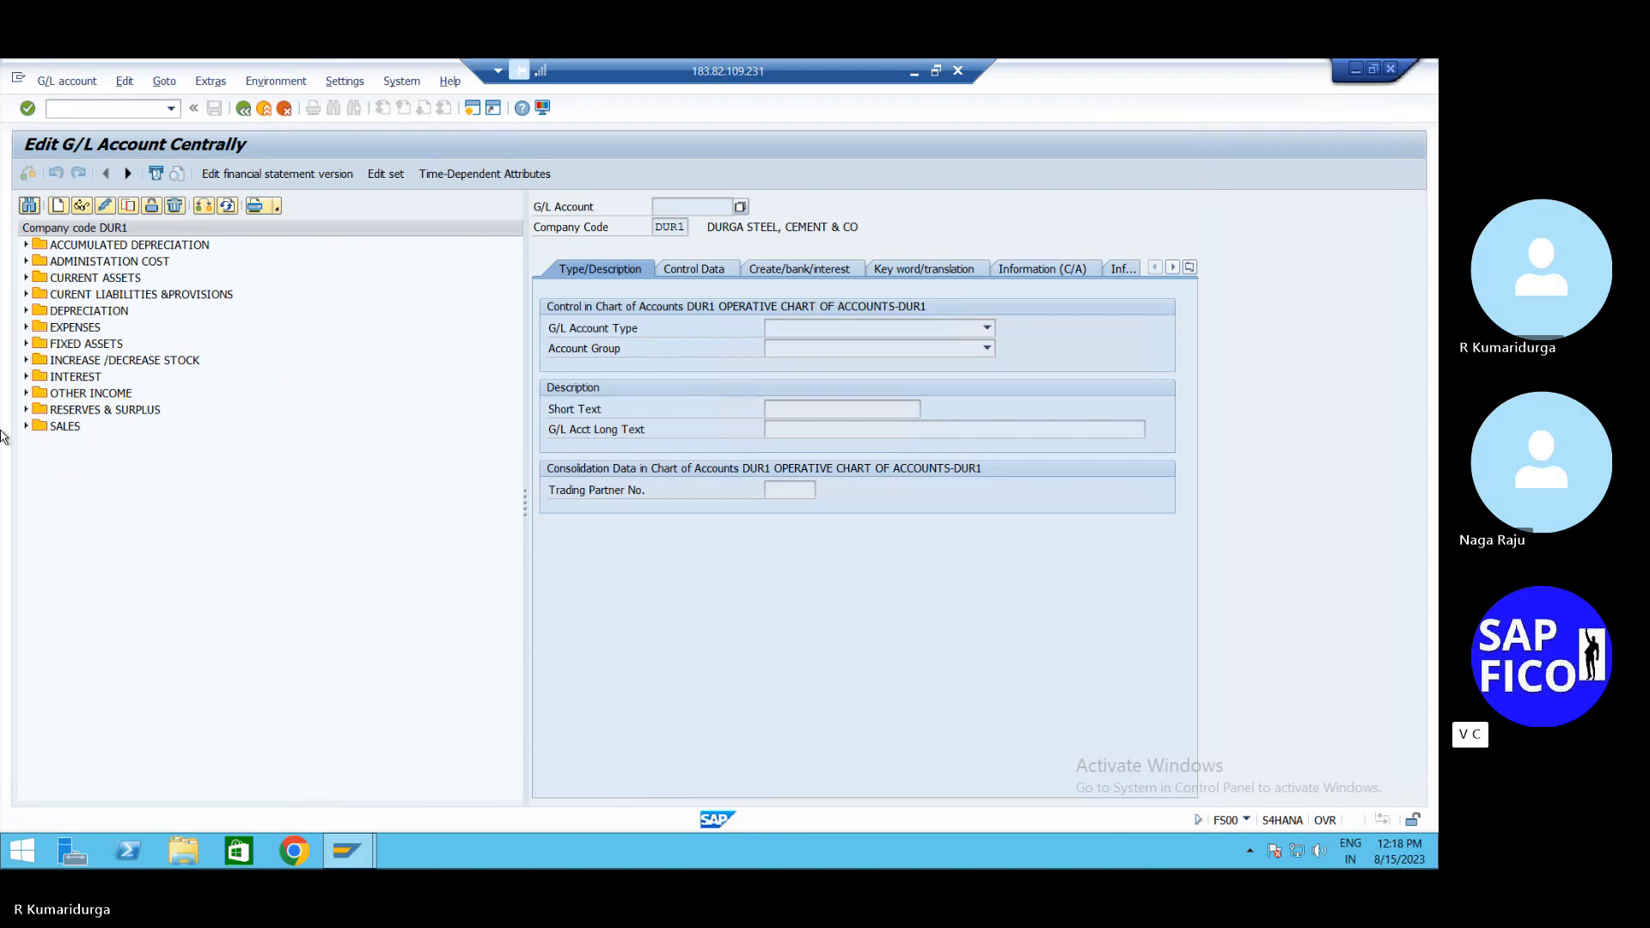
Use 200200 SALES A/C under SALES as the template for a new account
click(27, 426)
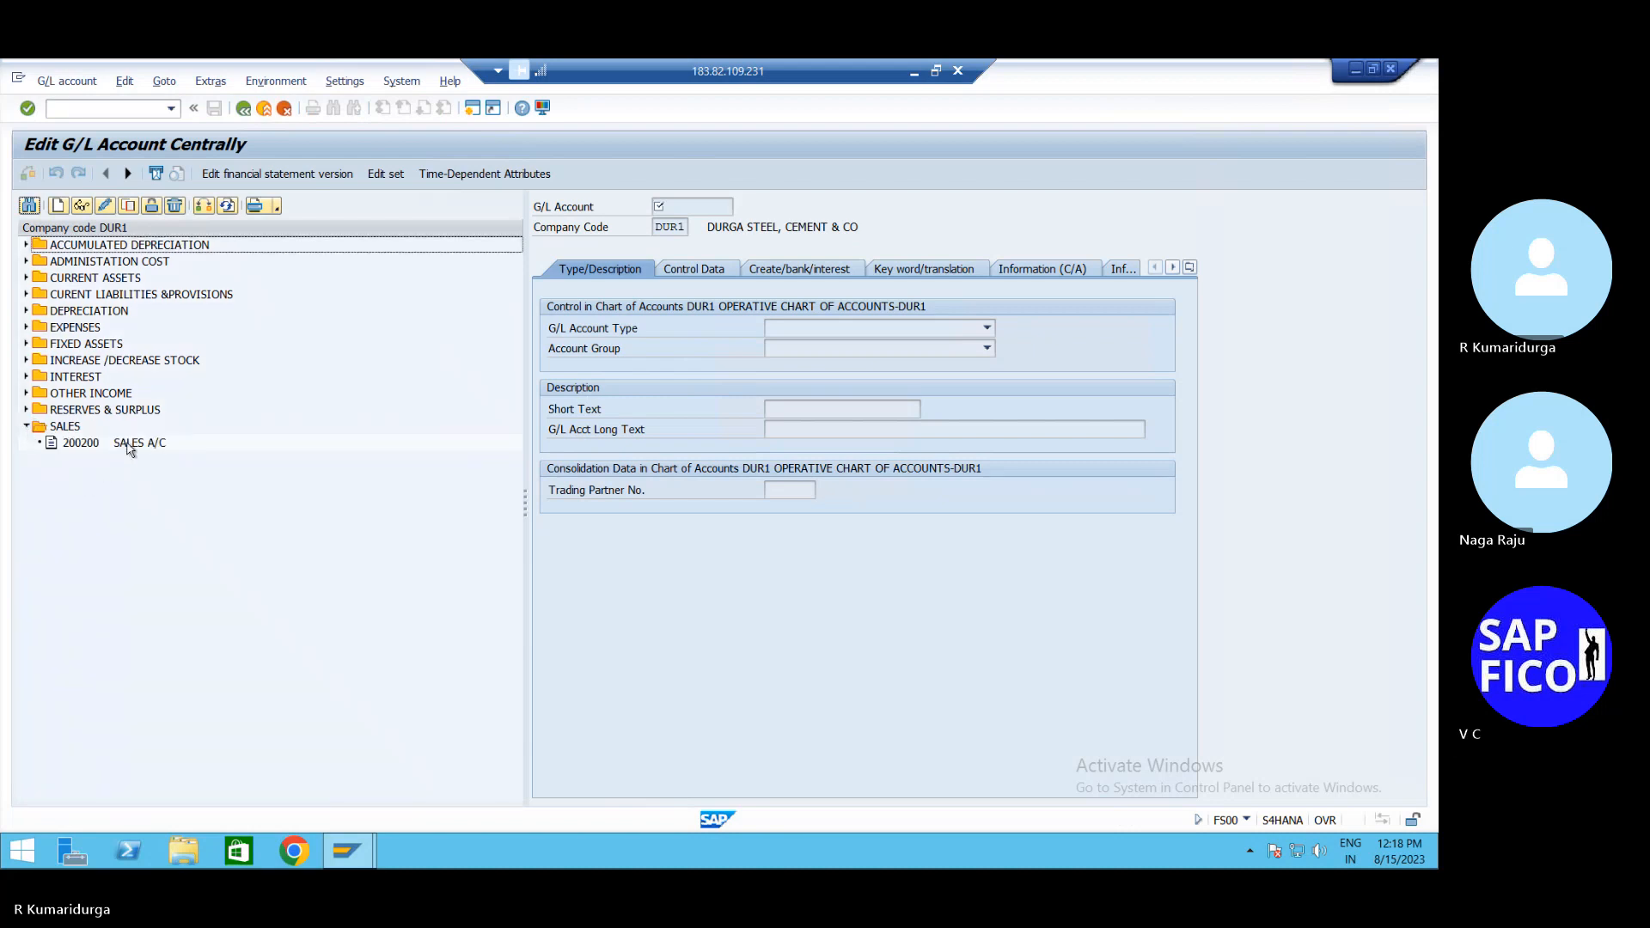
click(129, 444)
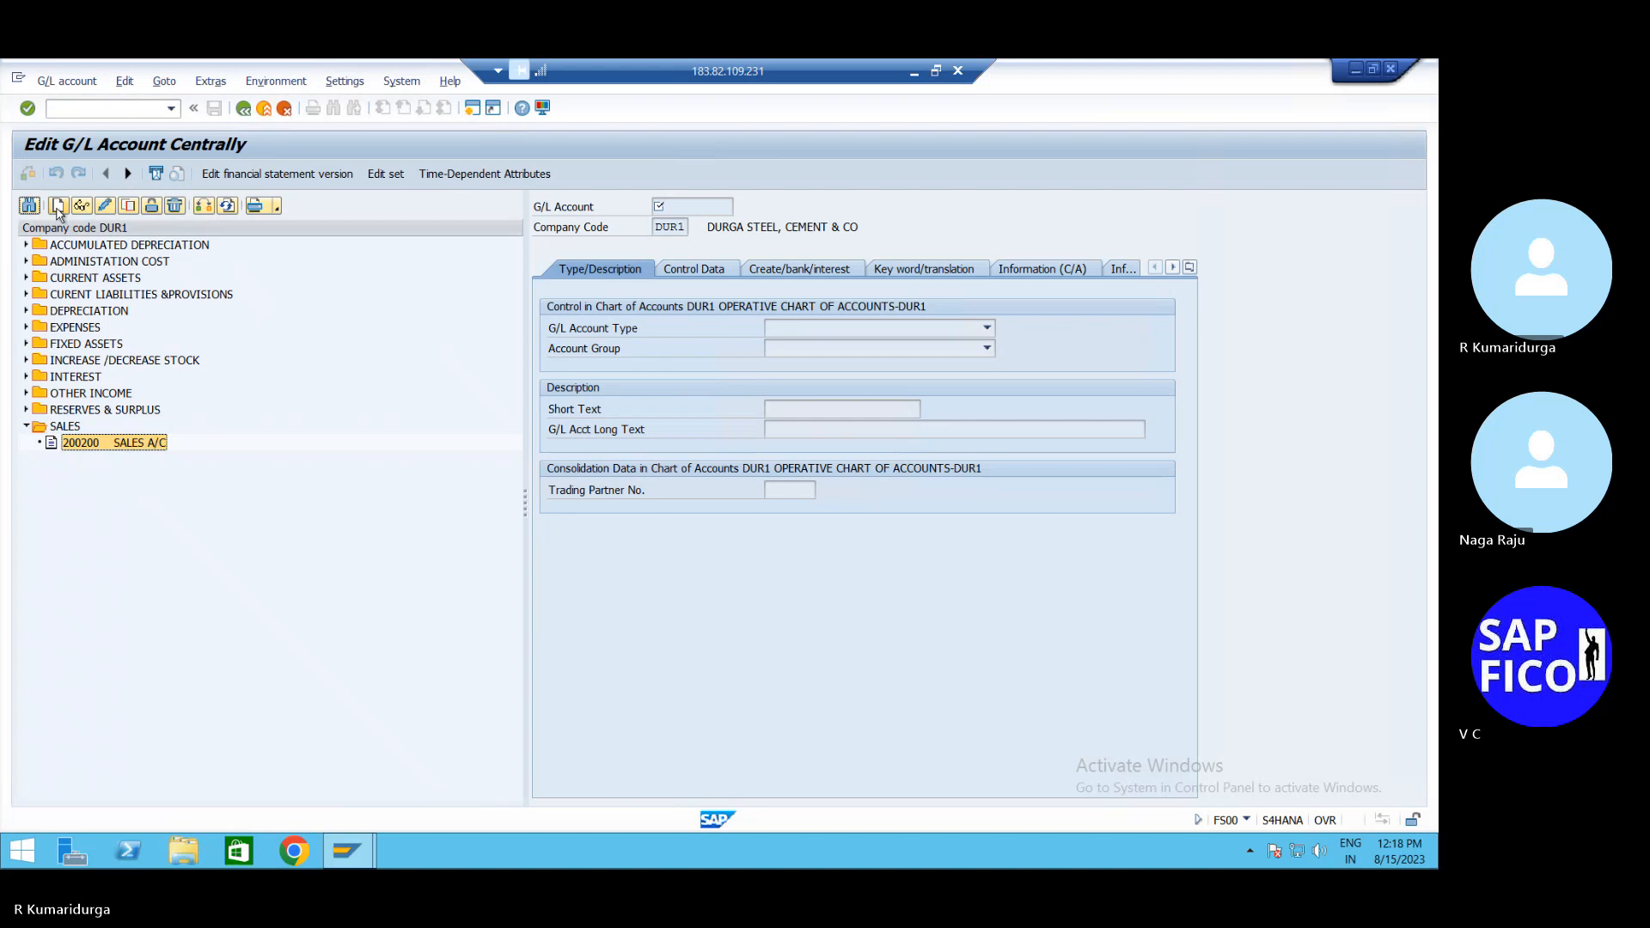
click(59, 204)
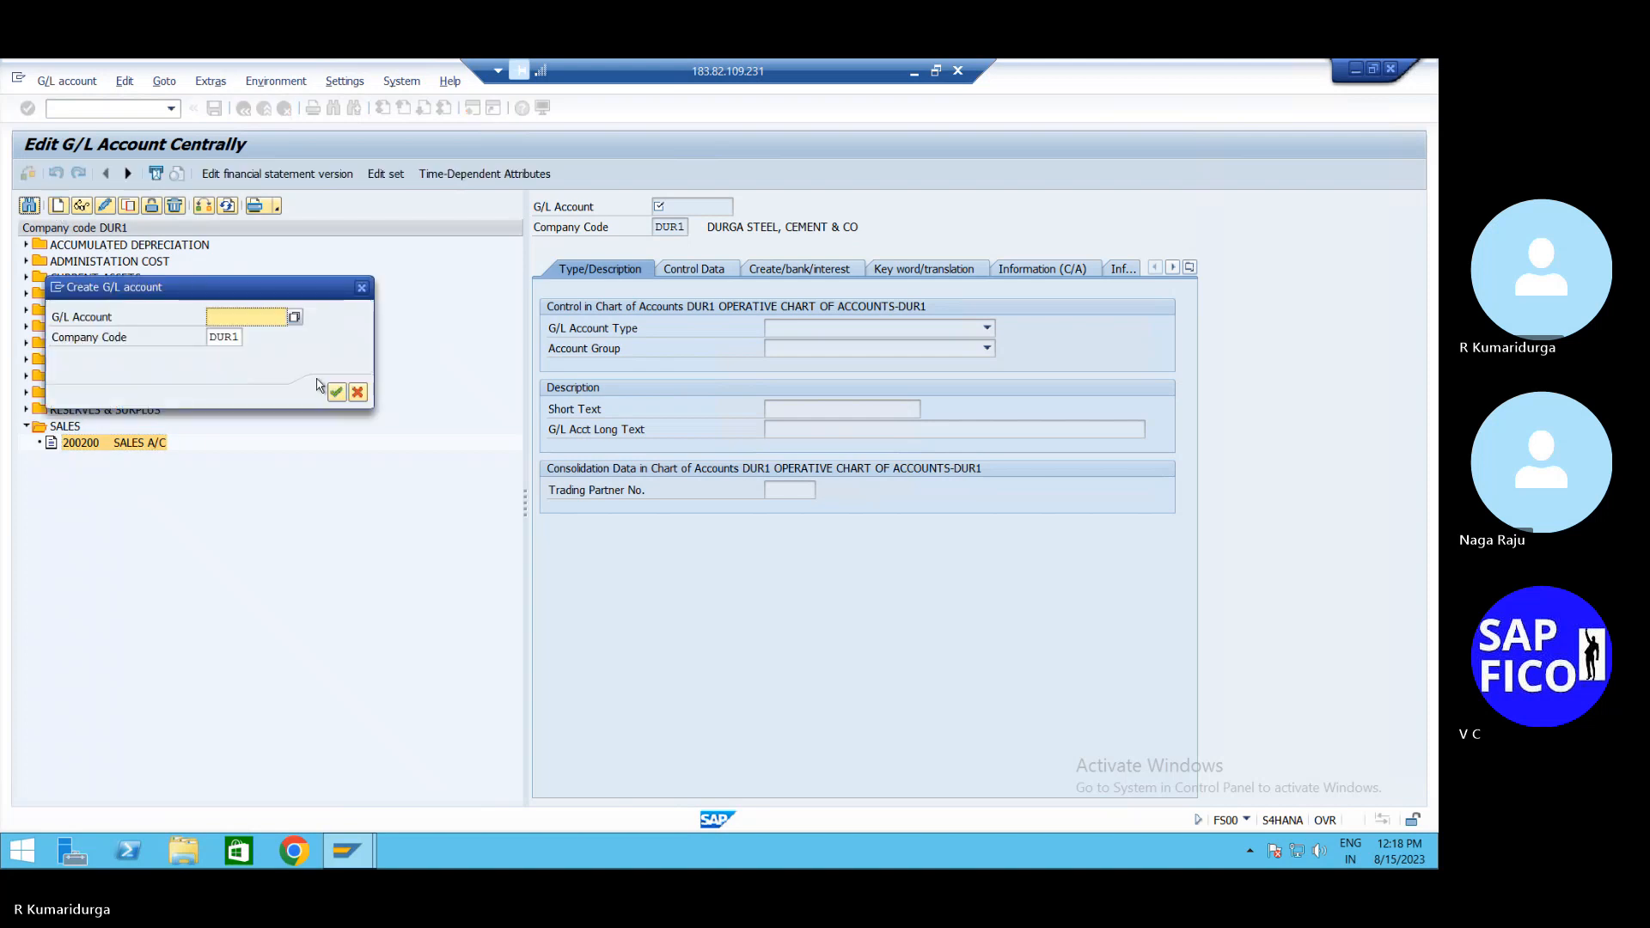
Create account 200201 as Primary Costs or Revenue type in account group SALES
text(200201)
key(Return)
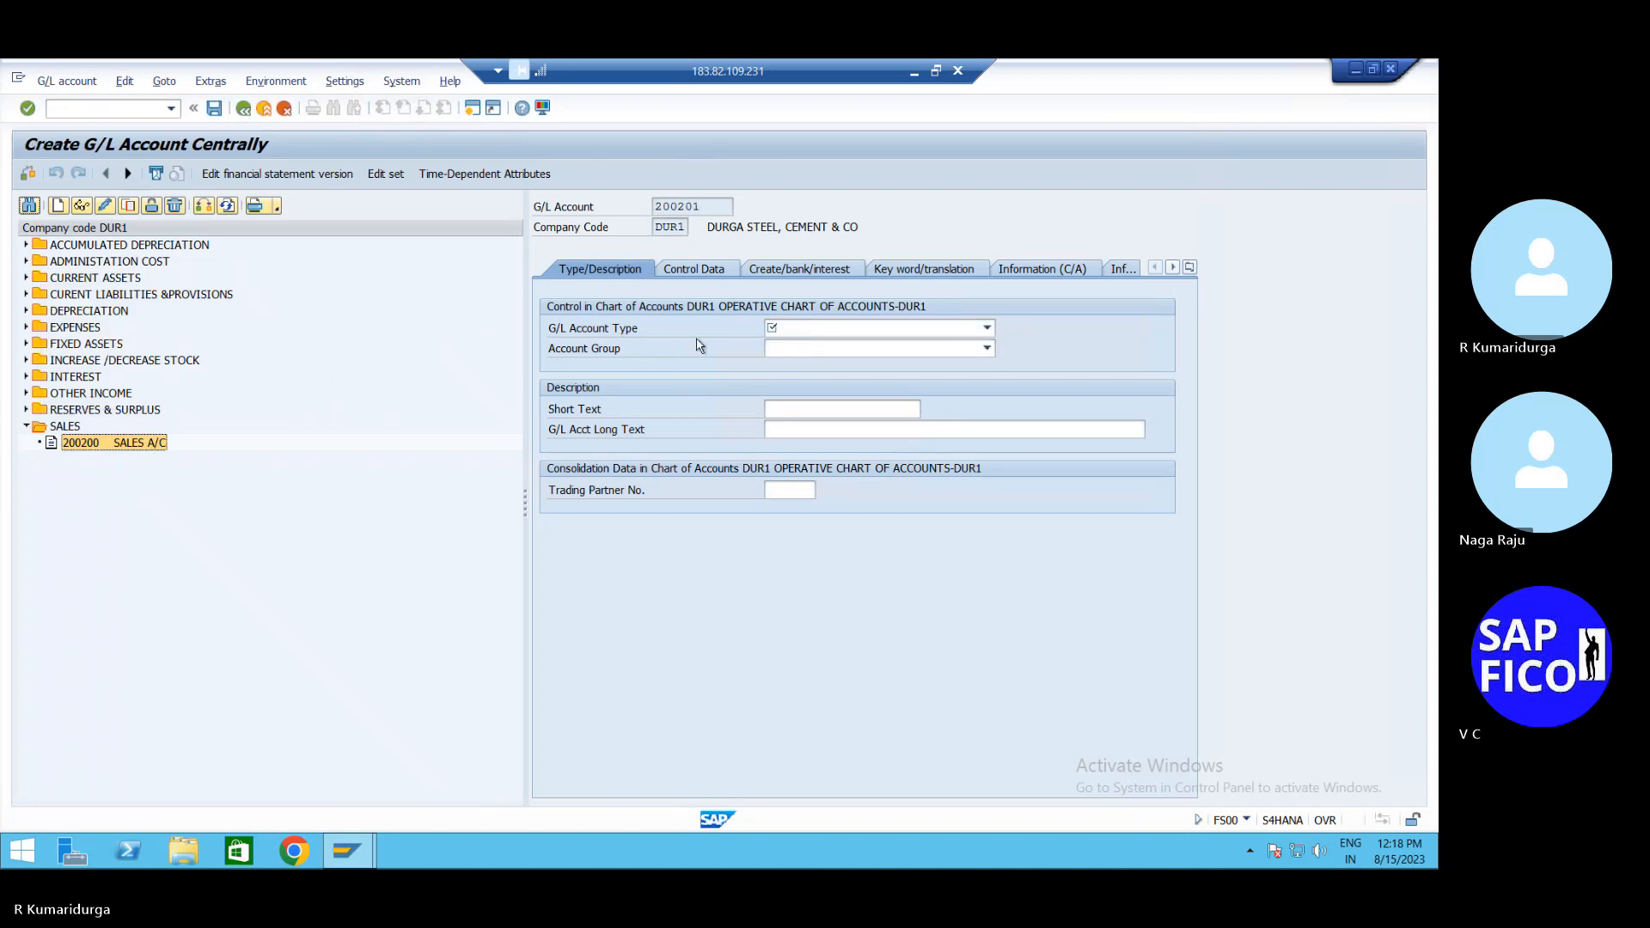
click(986, 328)
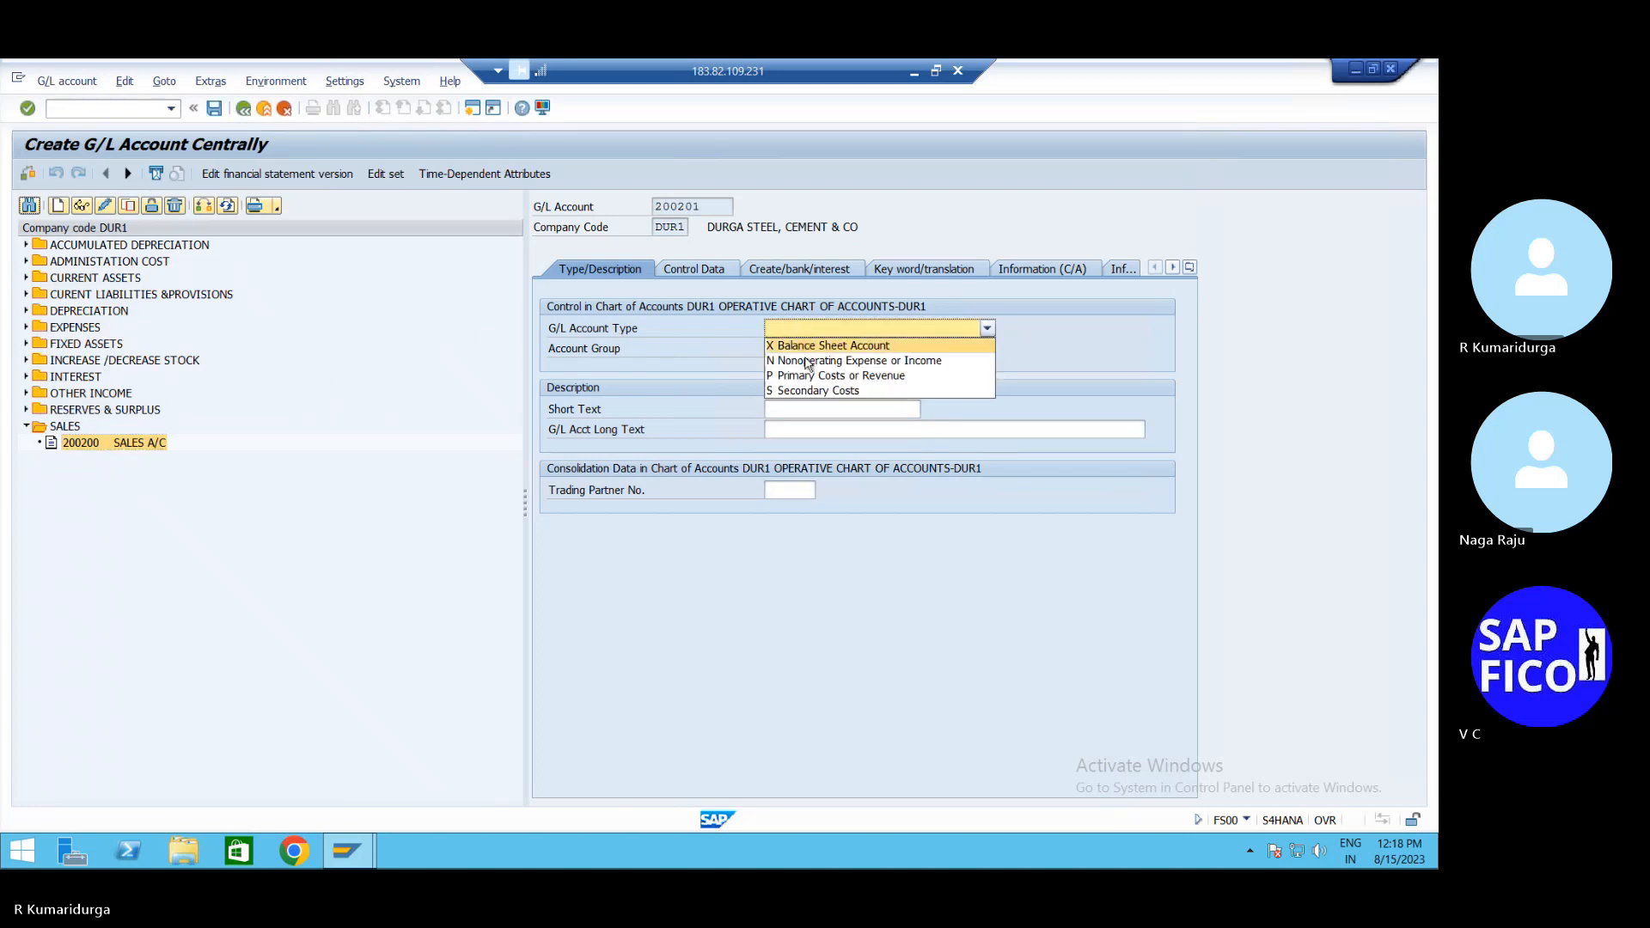
click(808, 375)
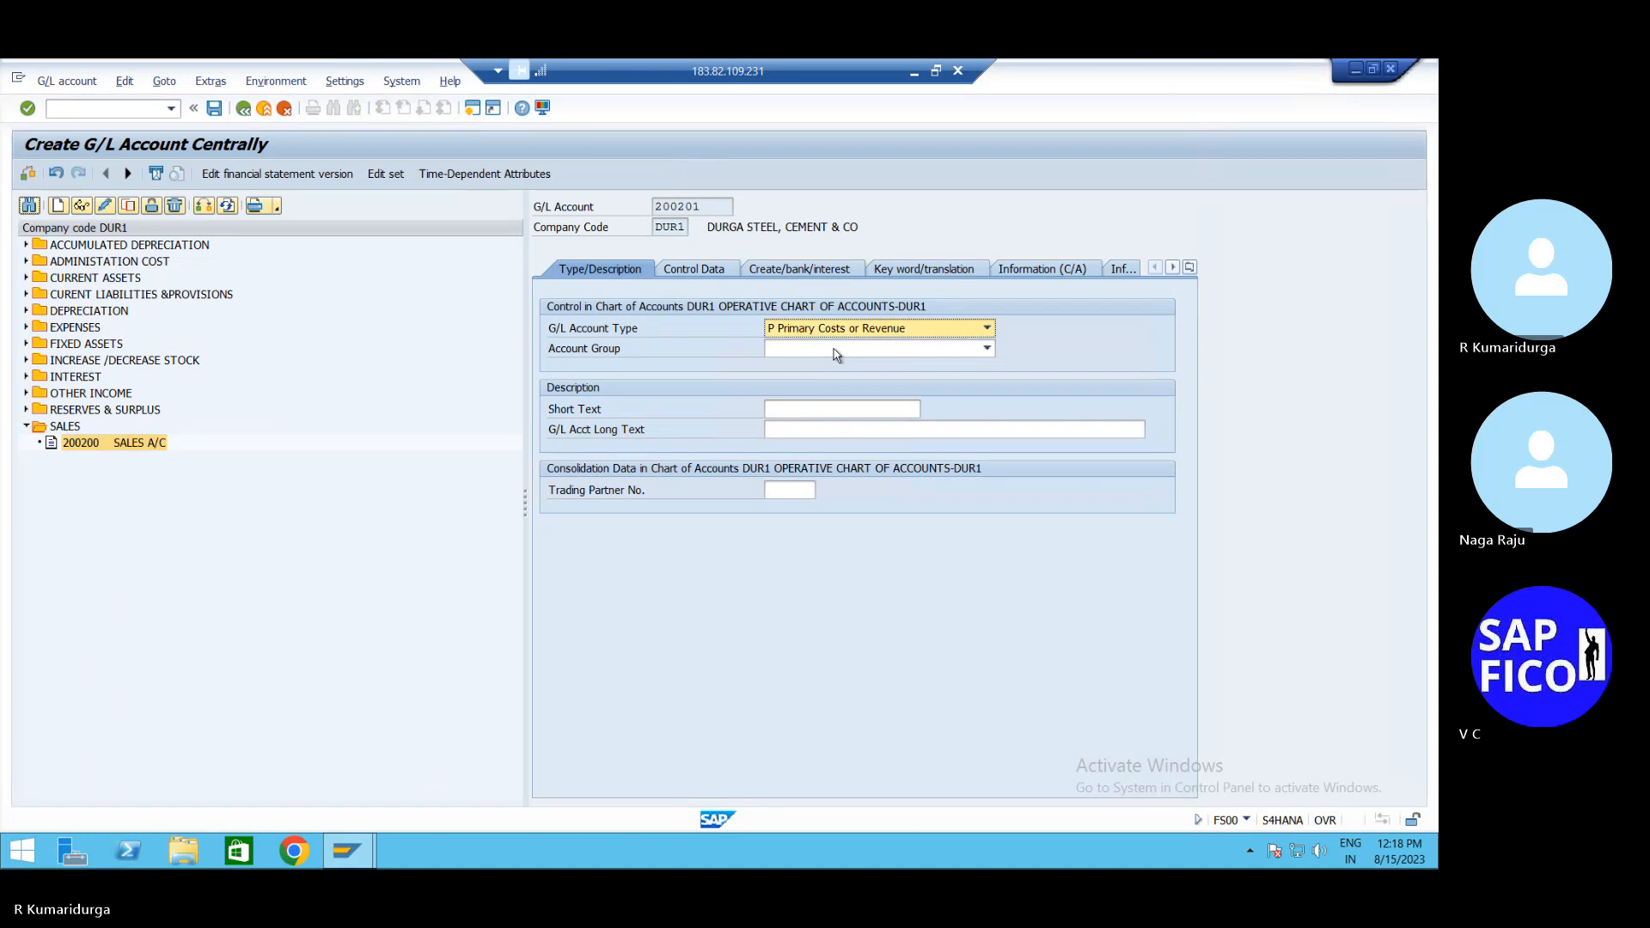
click(834, 349)
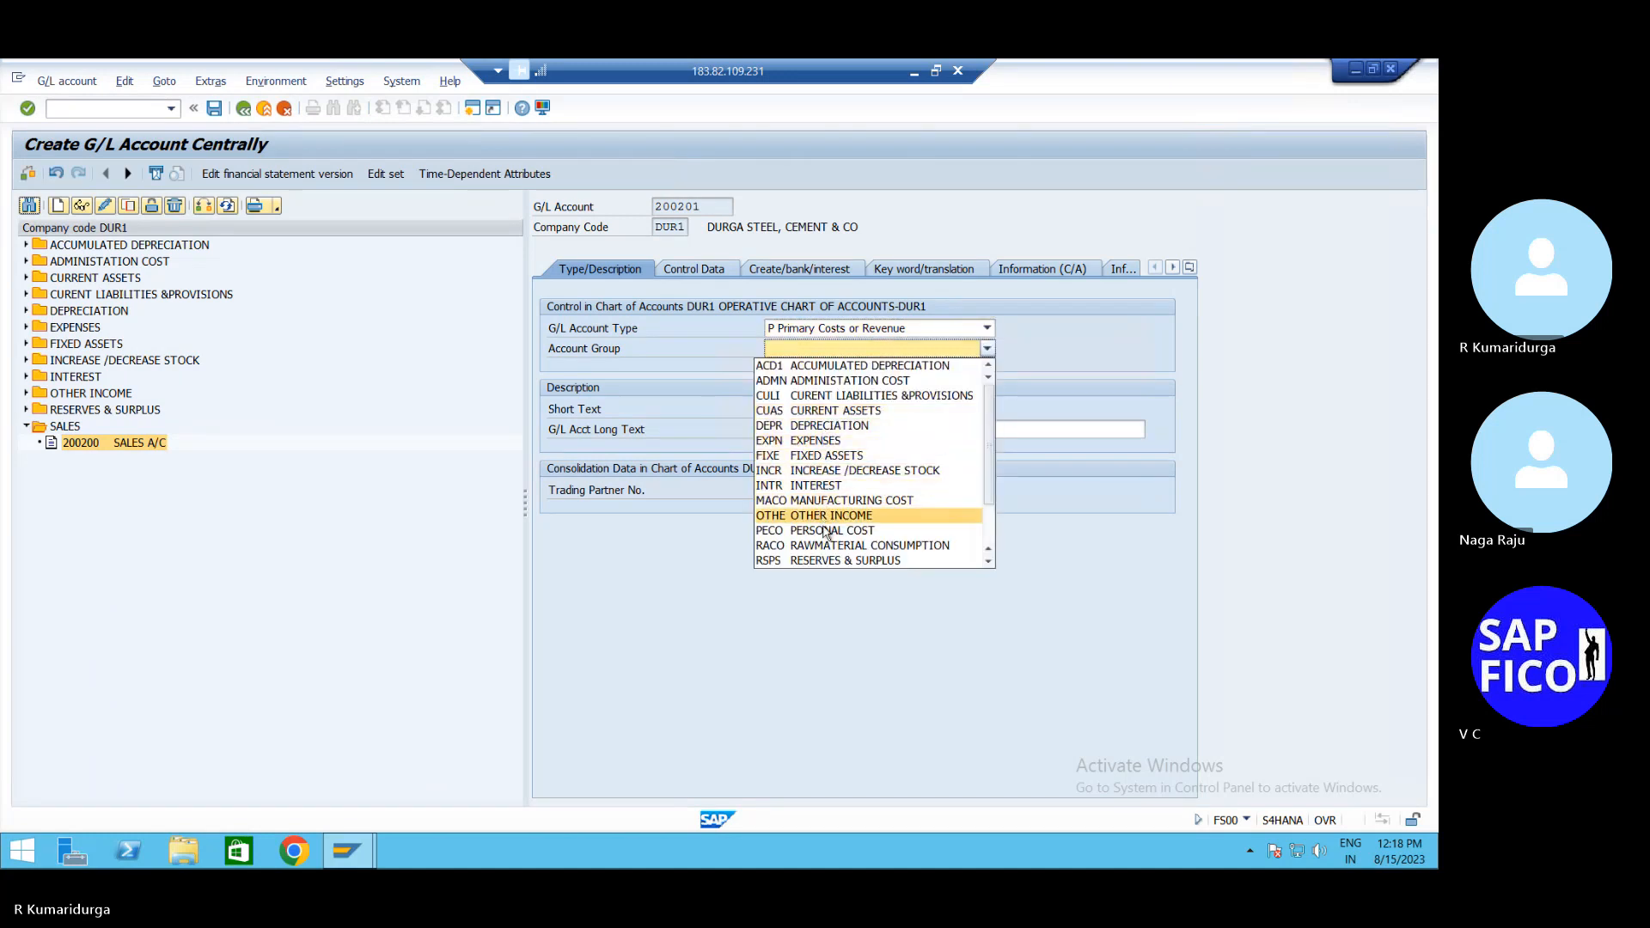
scroll(825, 554, down, 2)
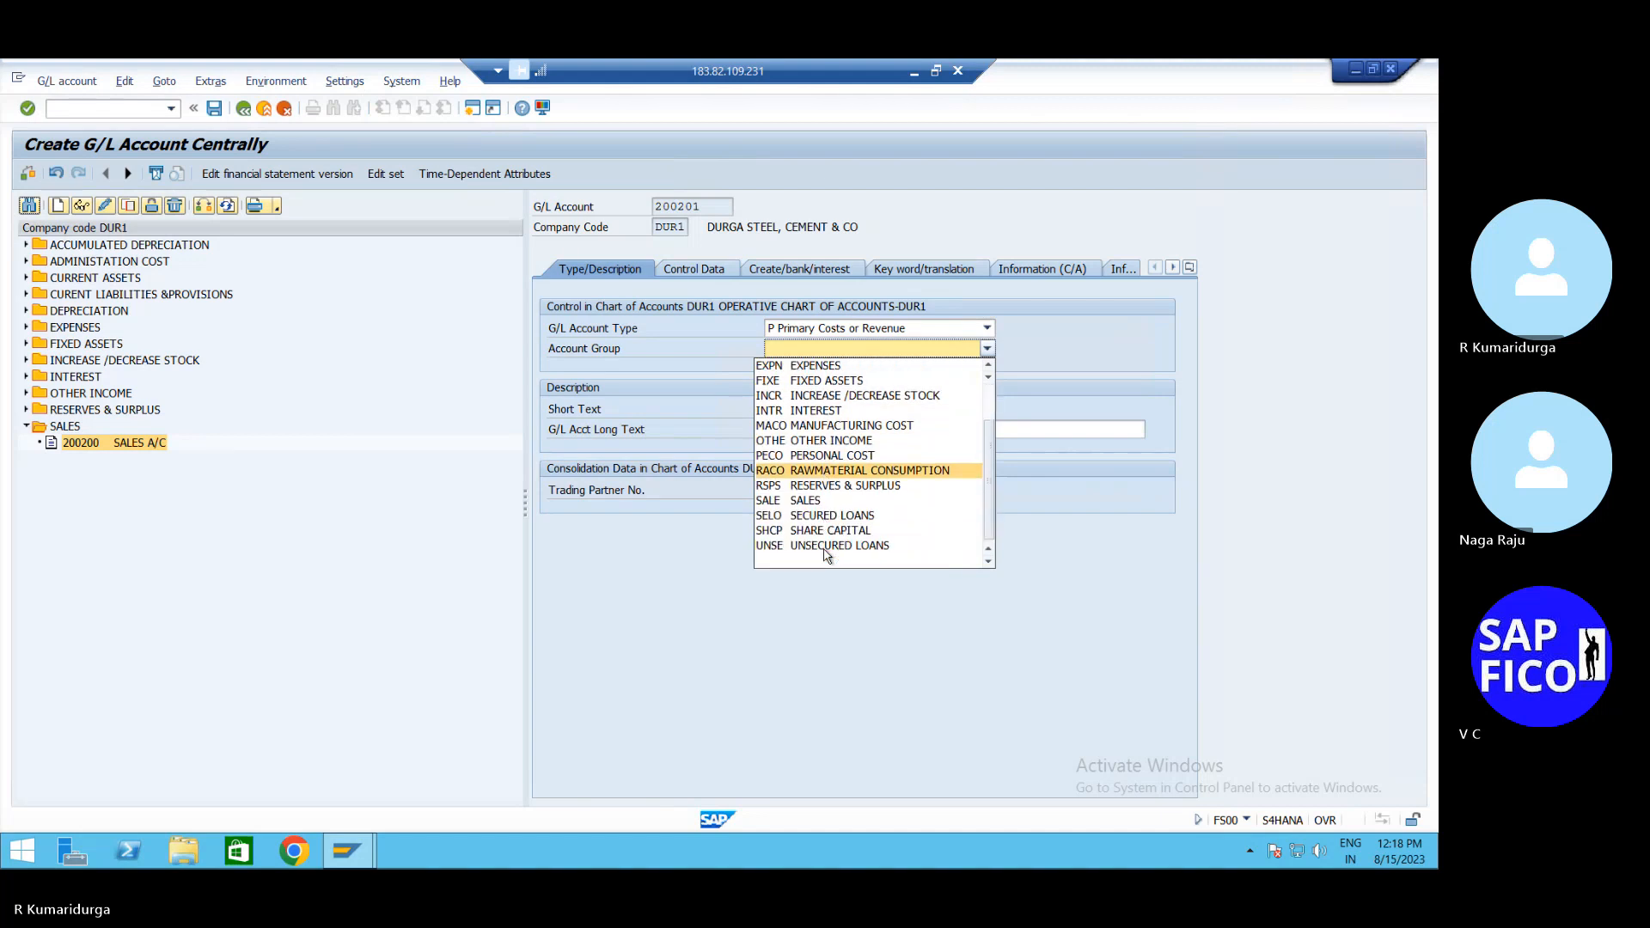
click(839, 505)
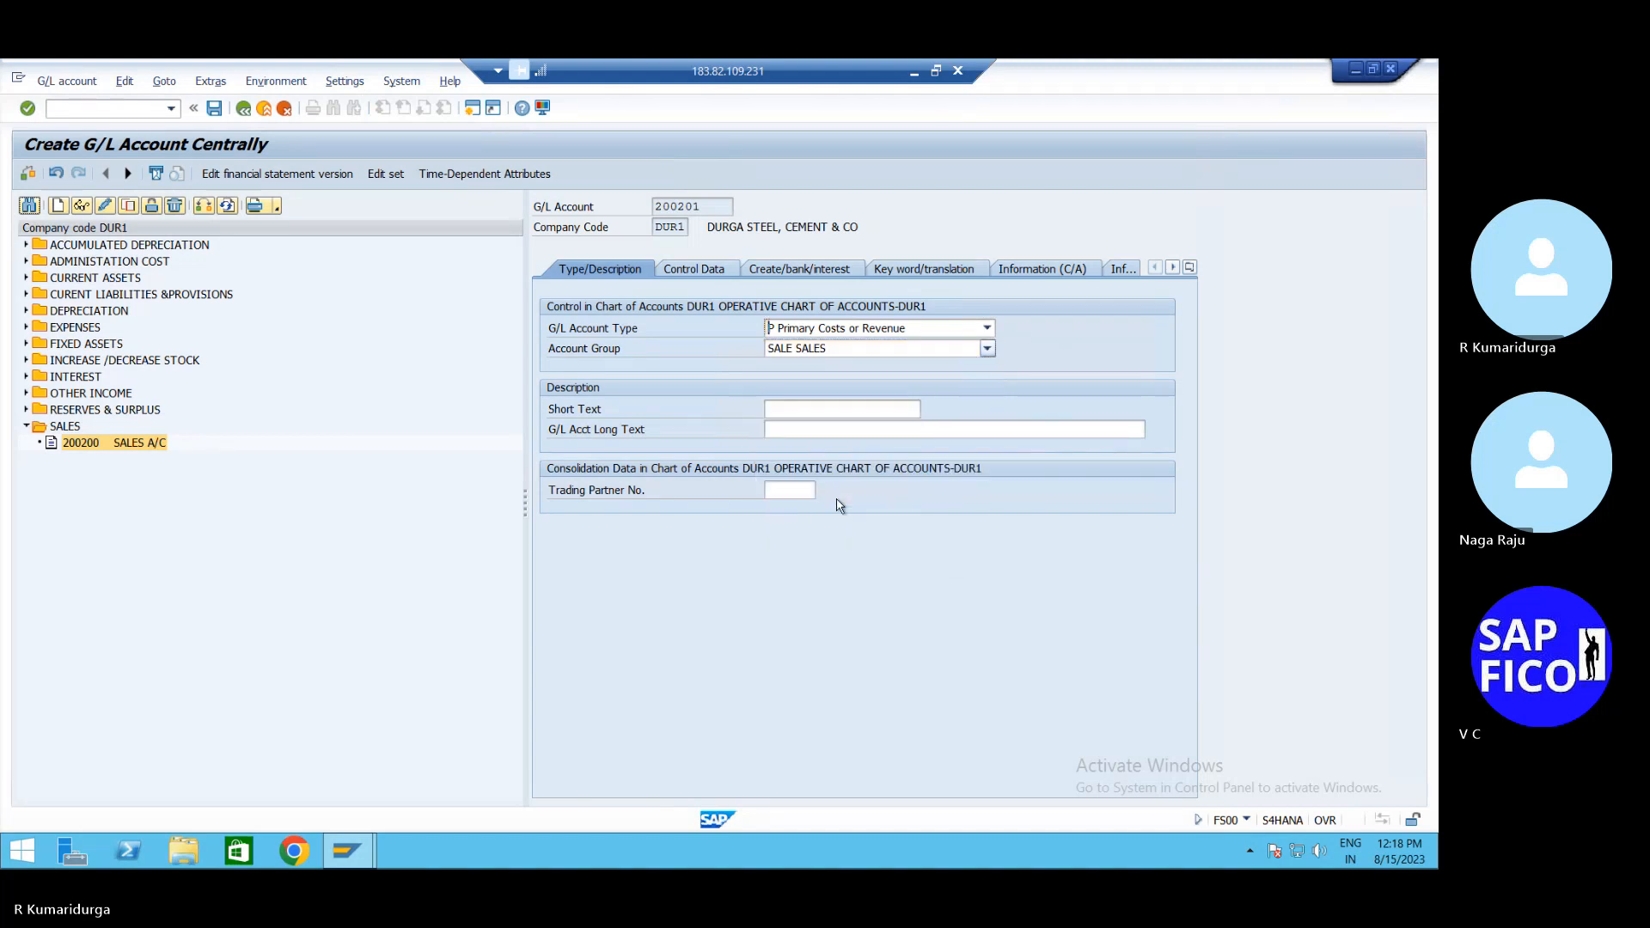
Give account 200201 short and long text SALES1 A/C
click(828, 411)
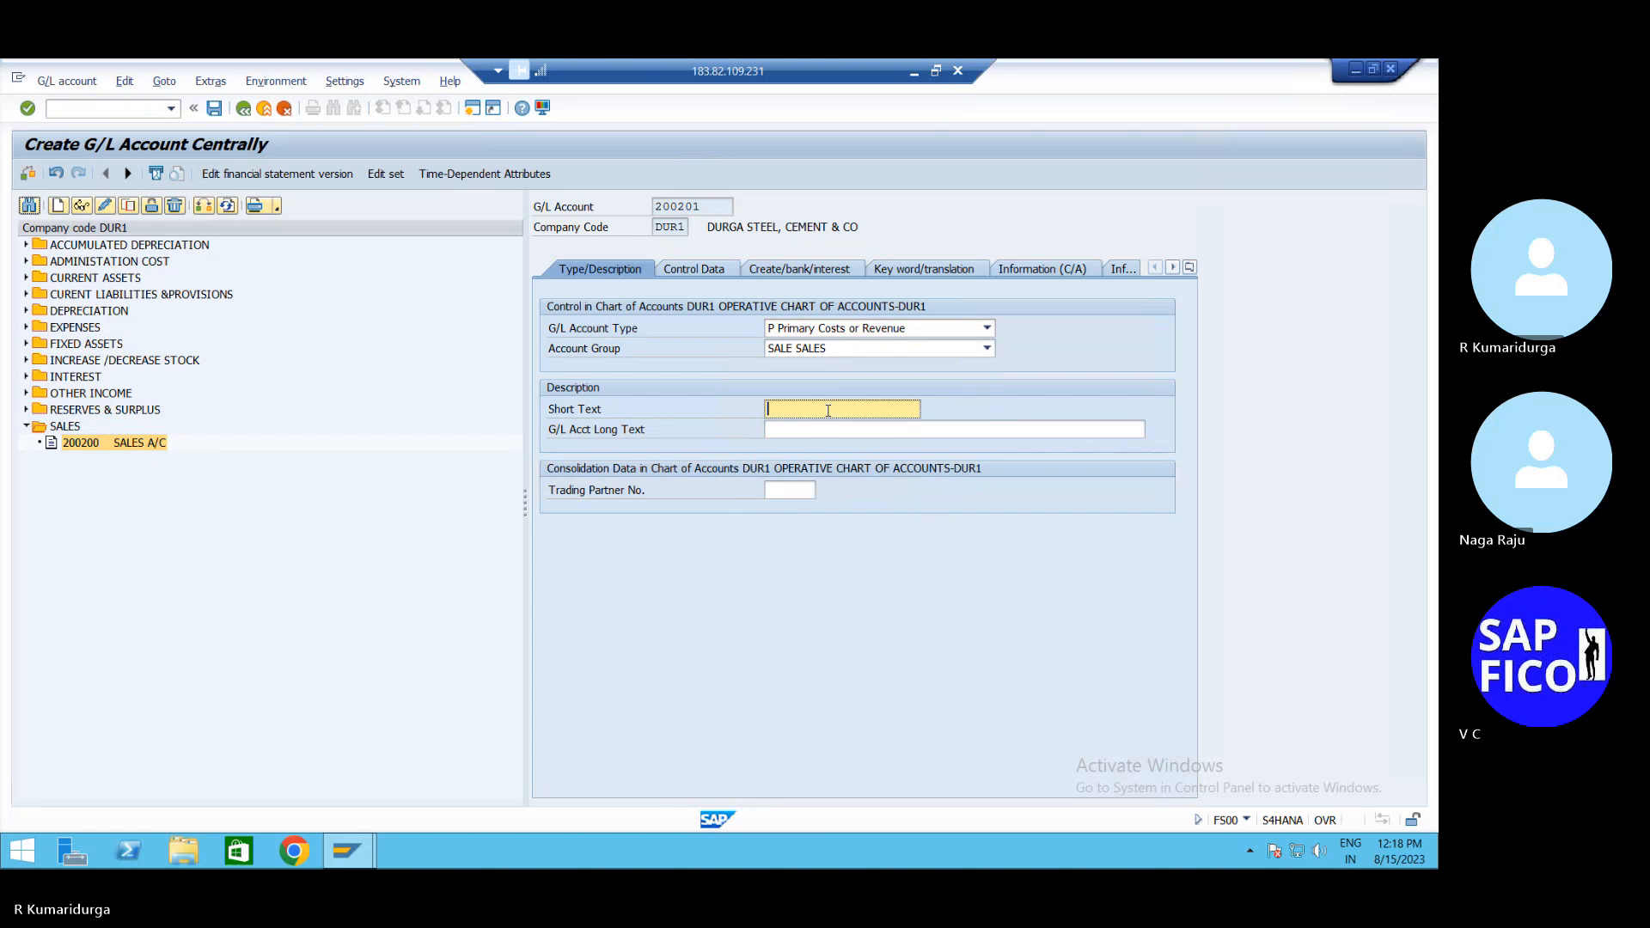
text(SAL)
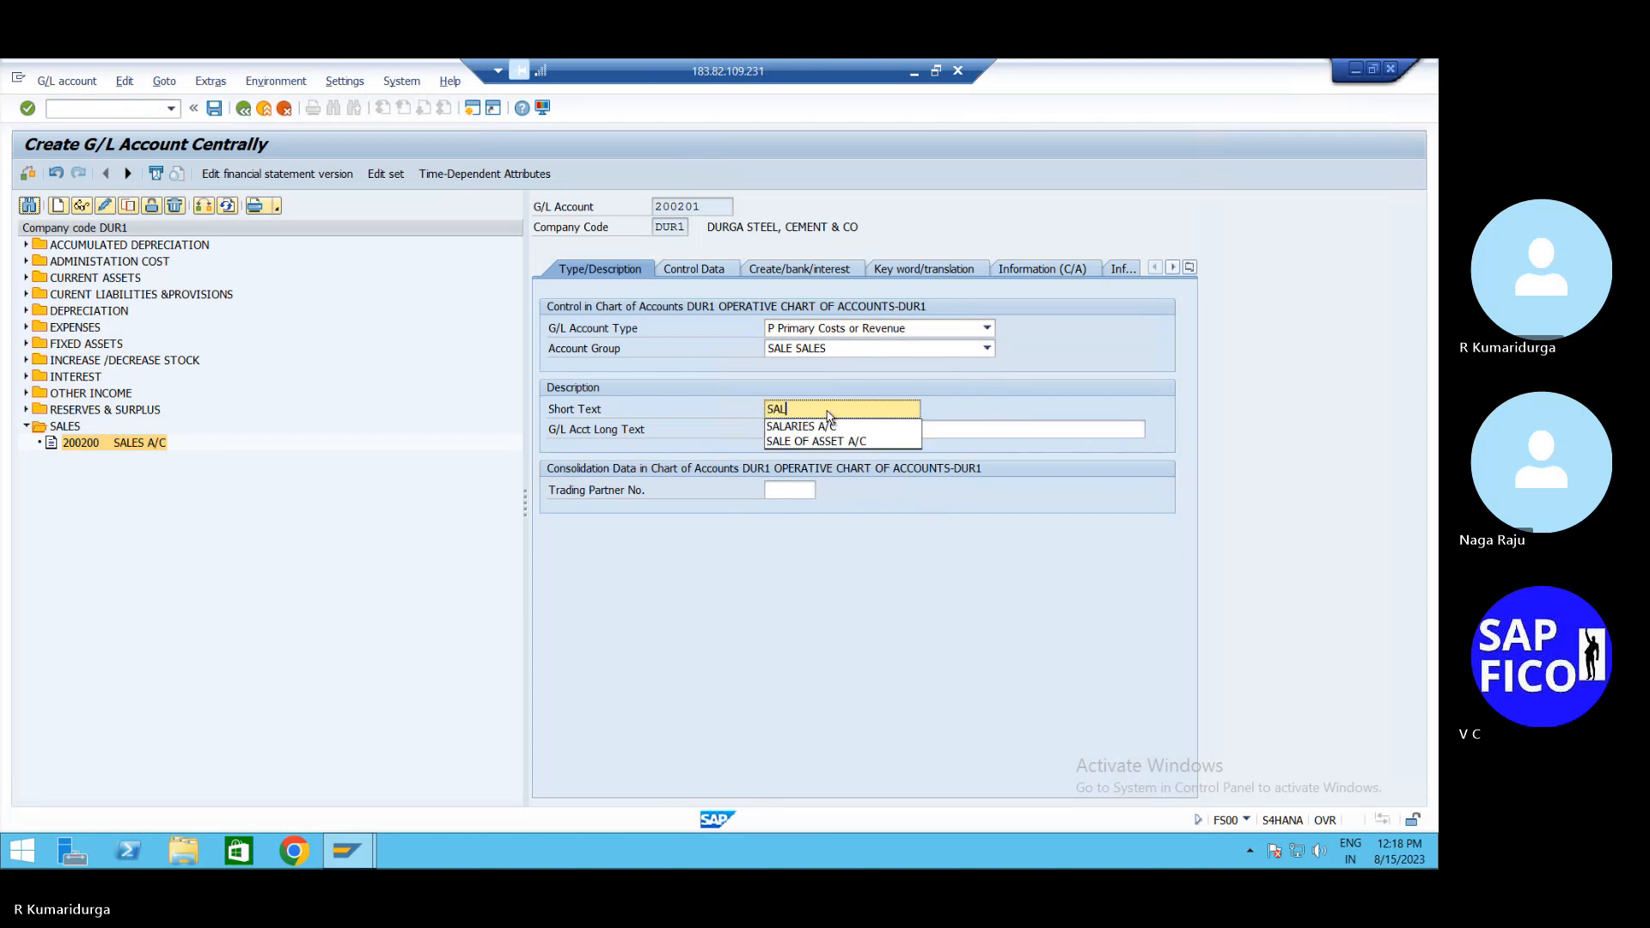
text(ES)
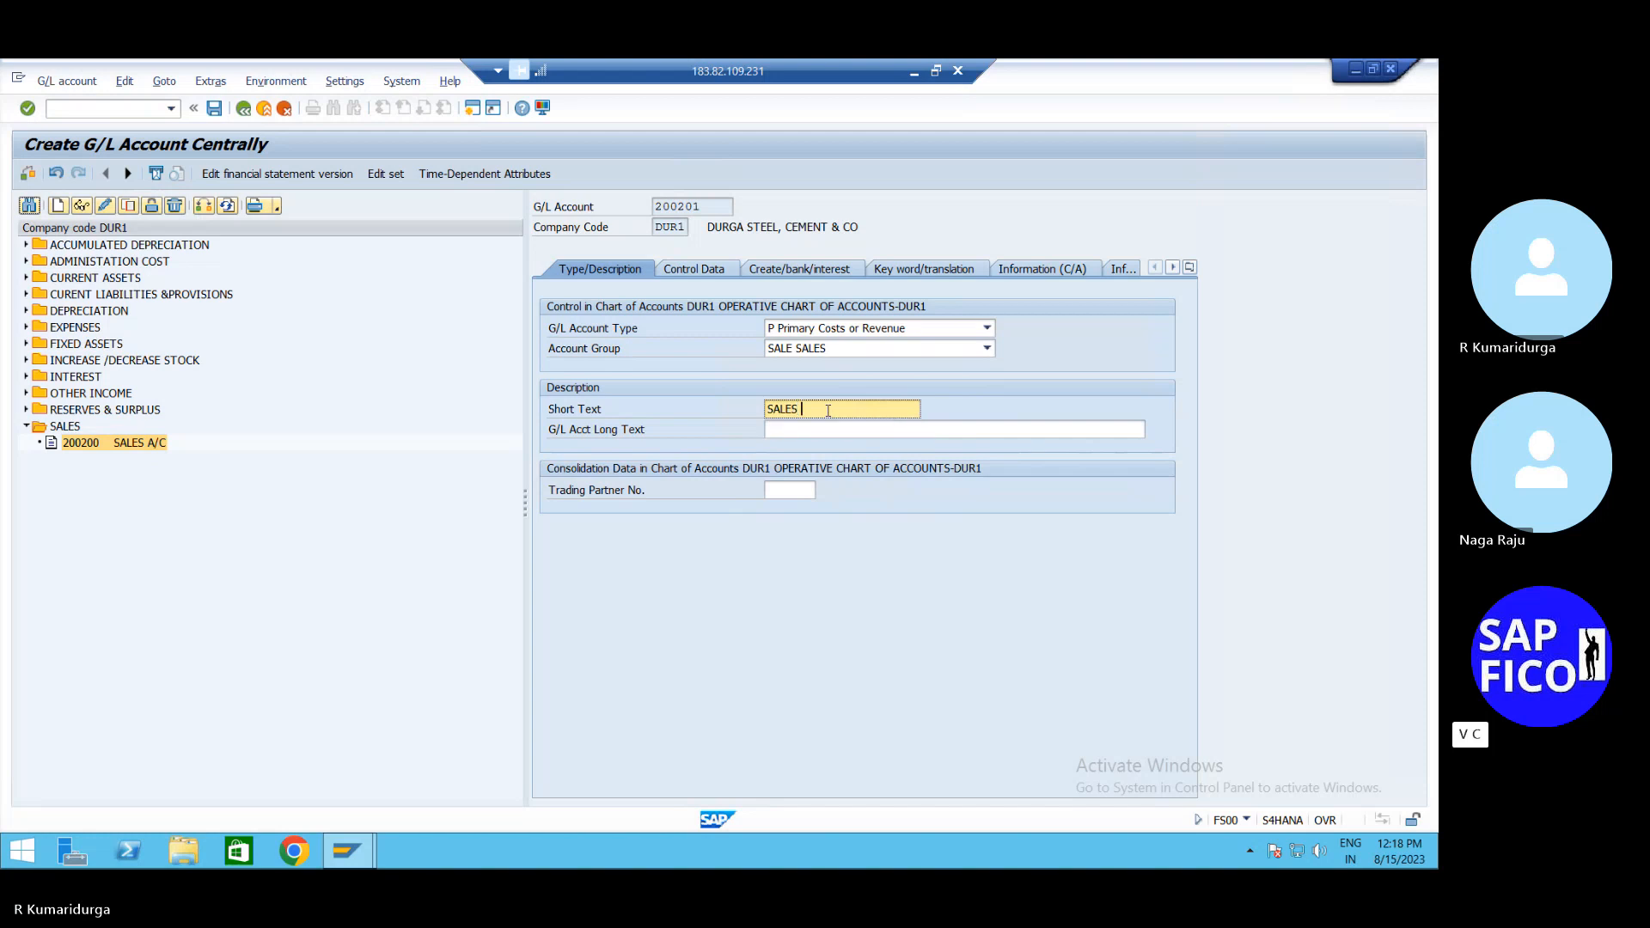
key(BackSpace)
text(1 A/C)
key(Tab)
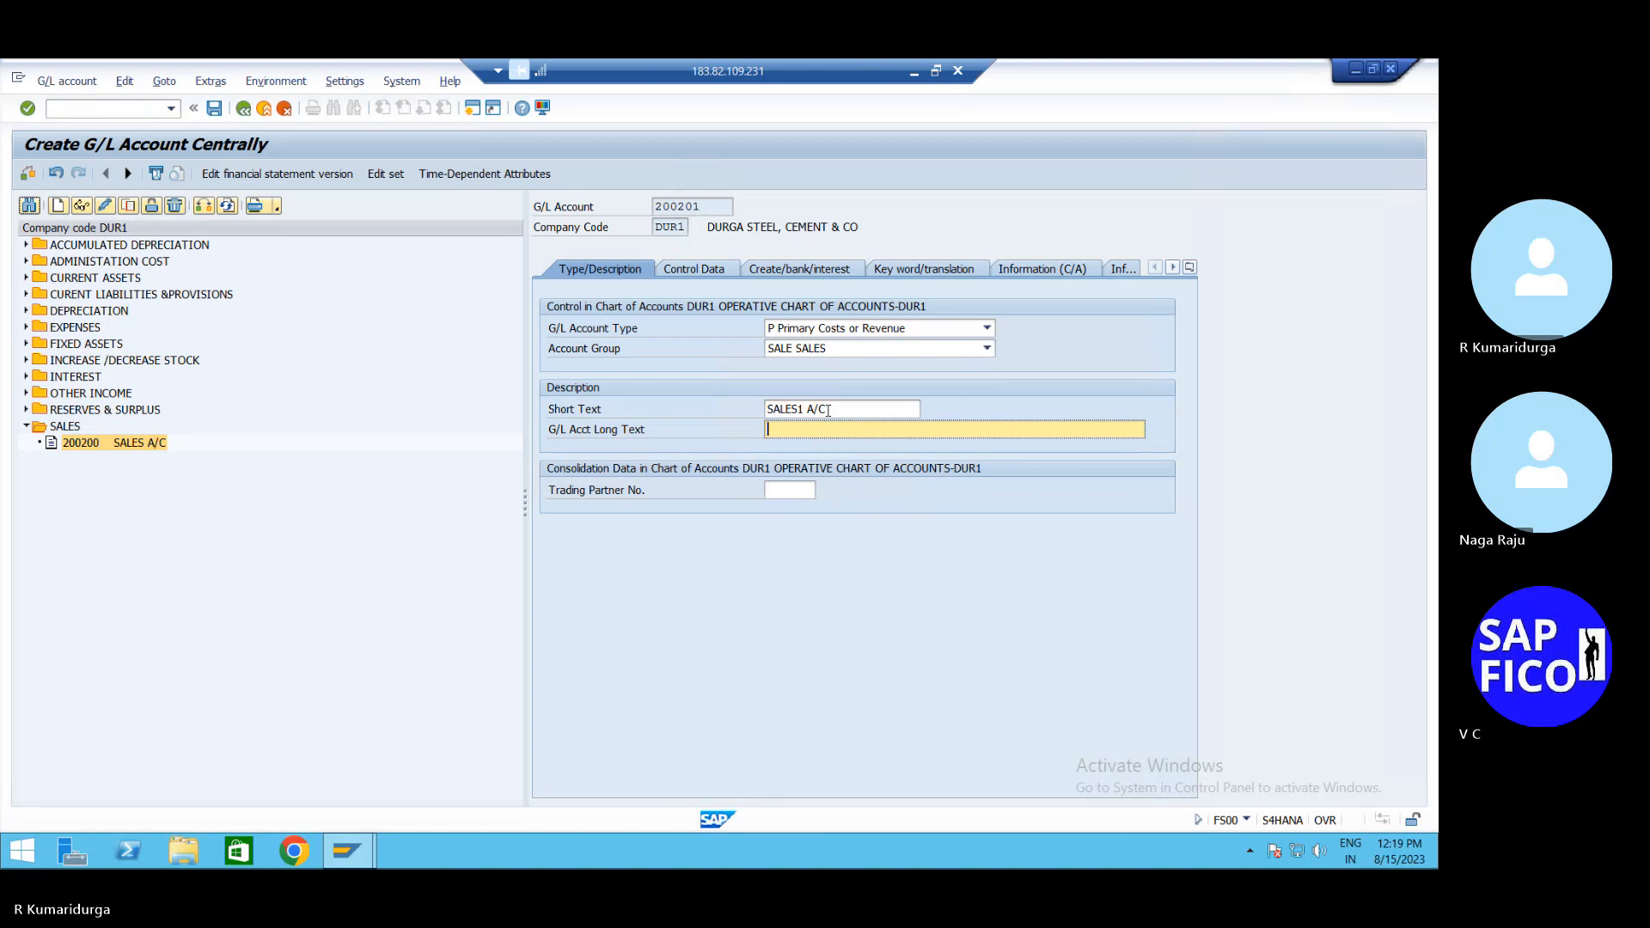
text(SALES)
key(BackSpace)
text(1 A/C)
key(Return)
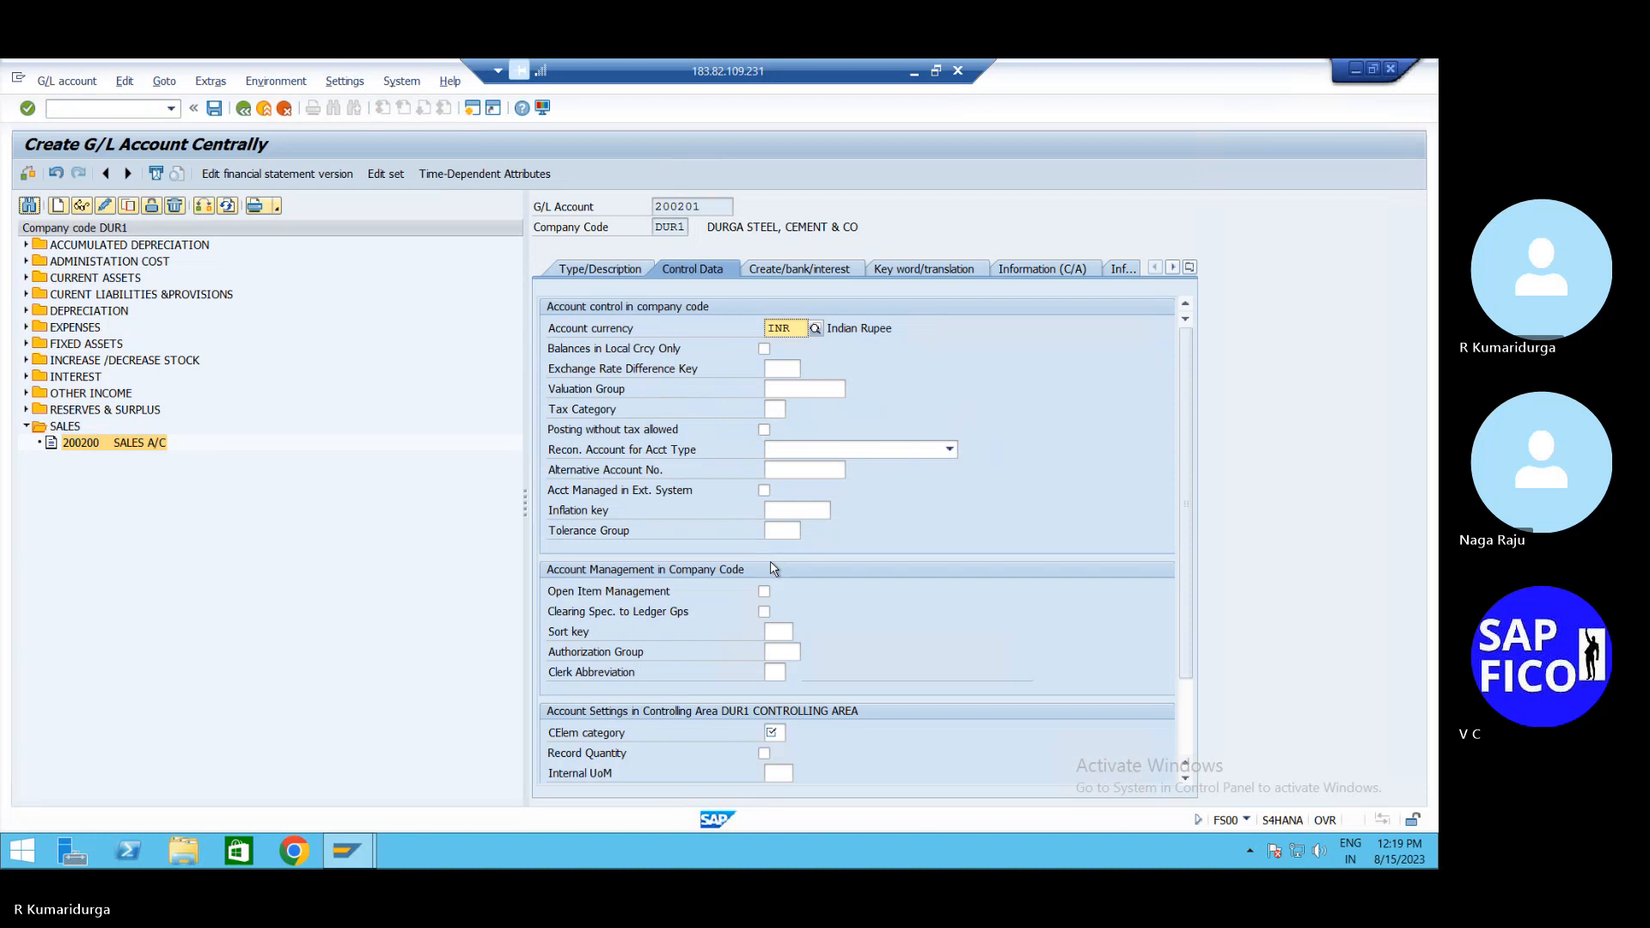
Set sort key 001 and field status group G001 for account 200201
click(781, 633)
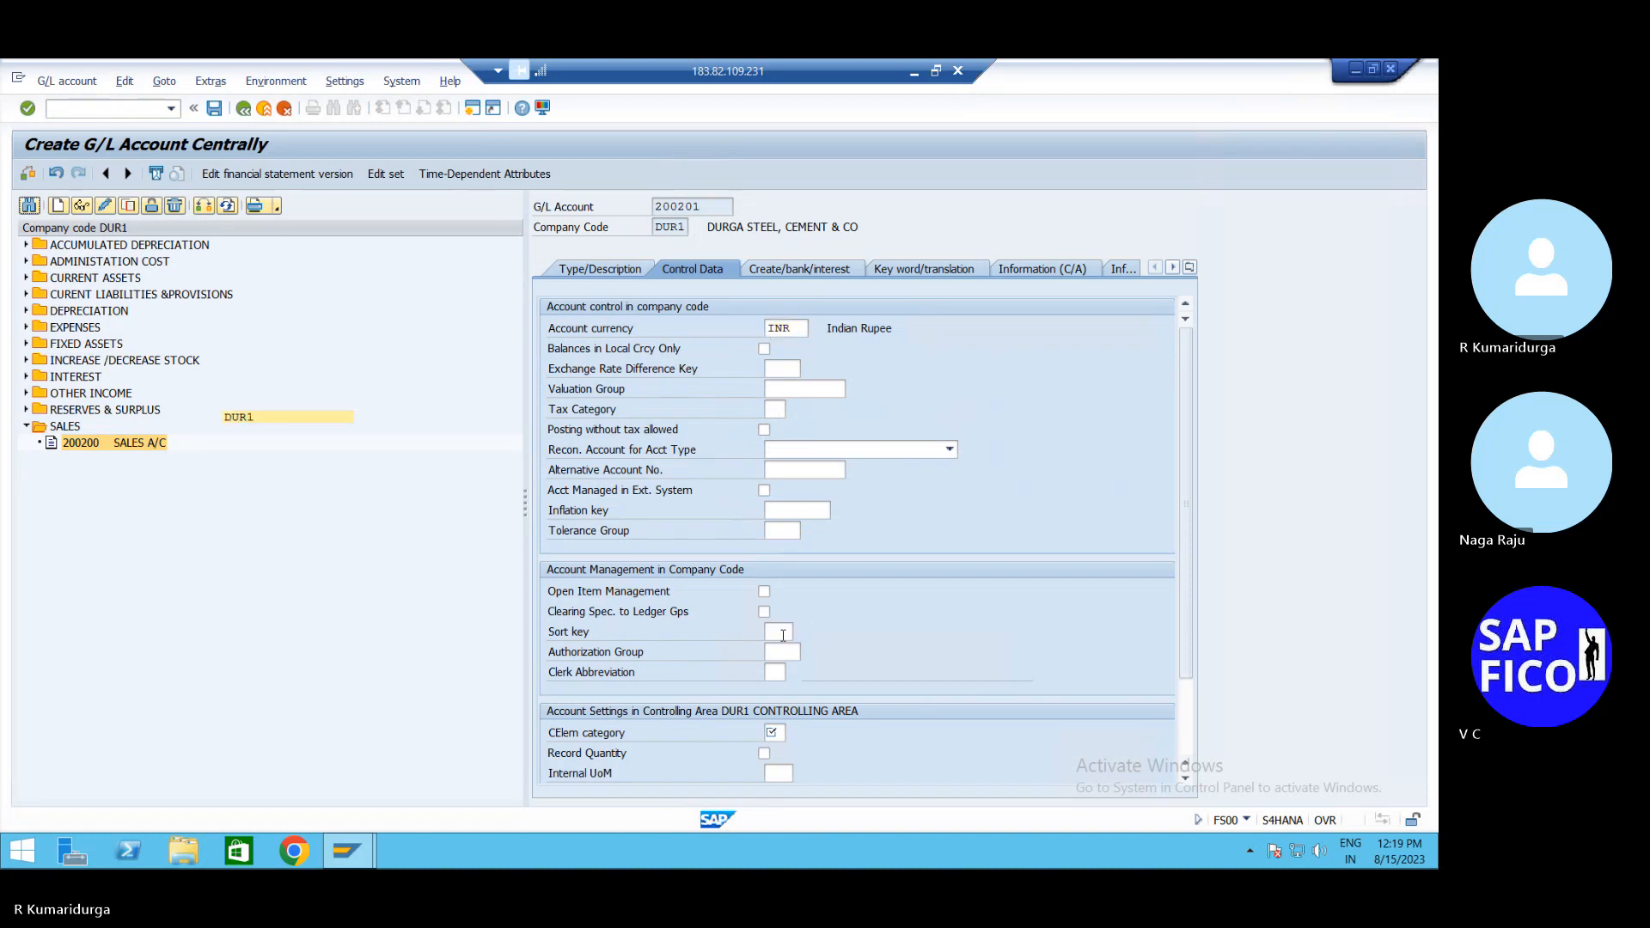
text(001)
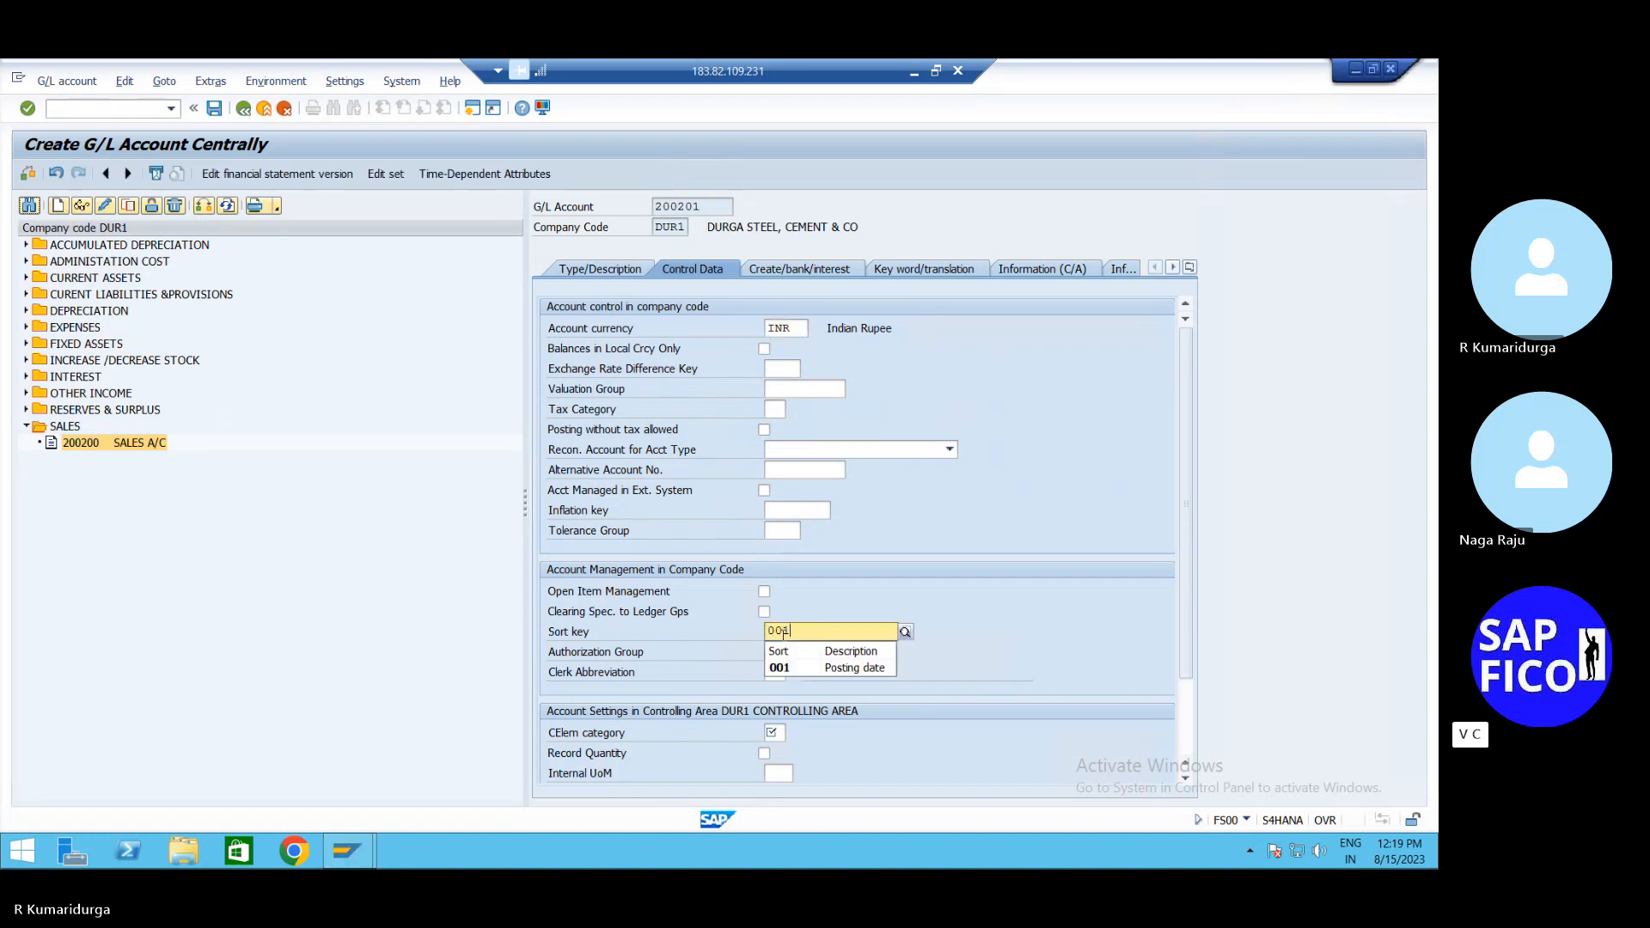
click(891, 486)
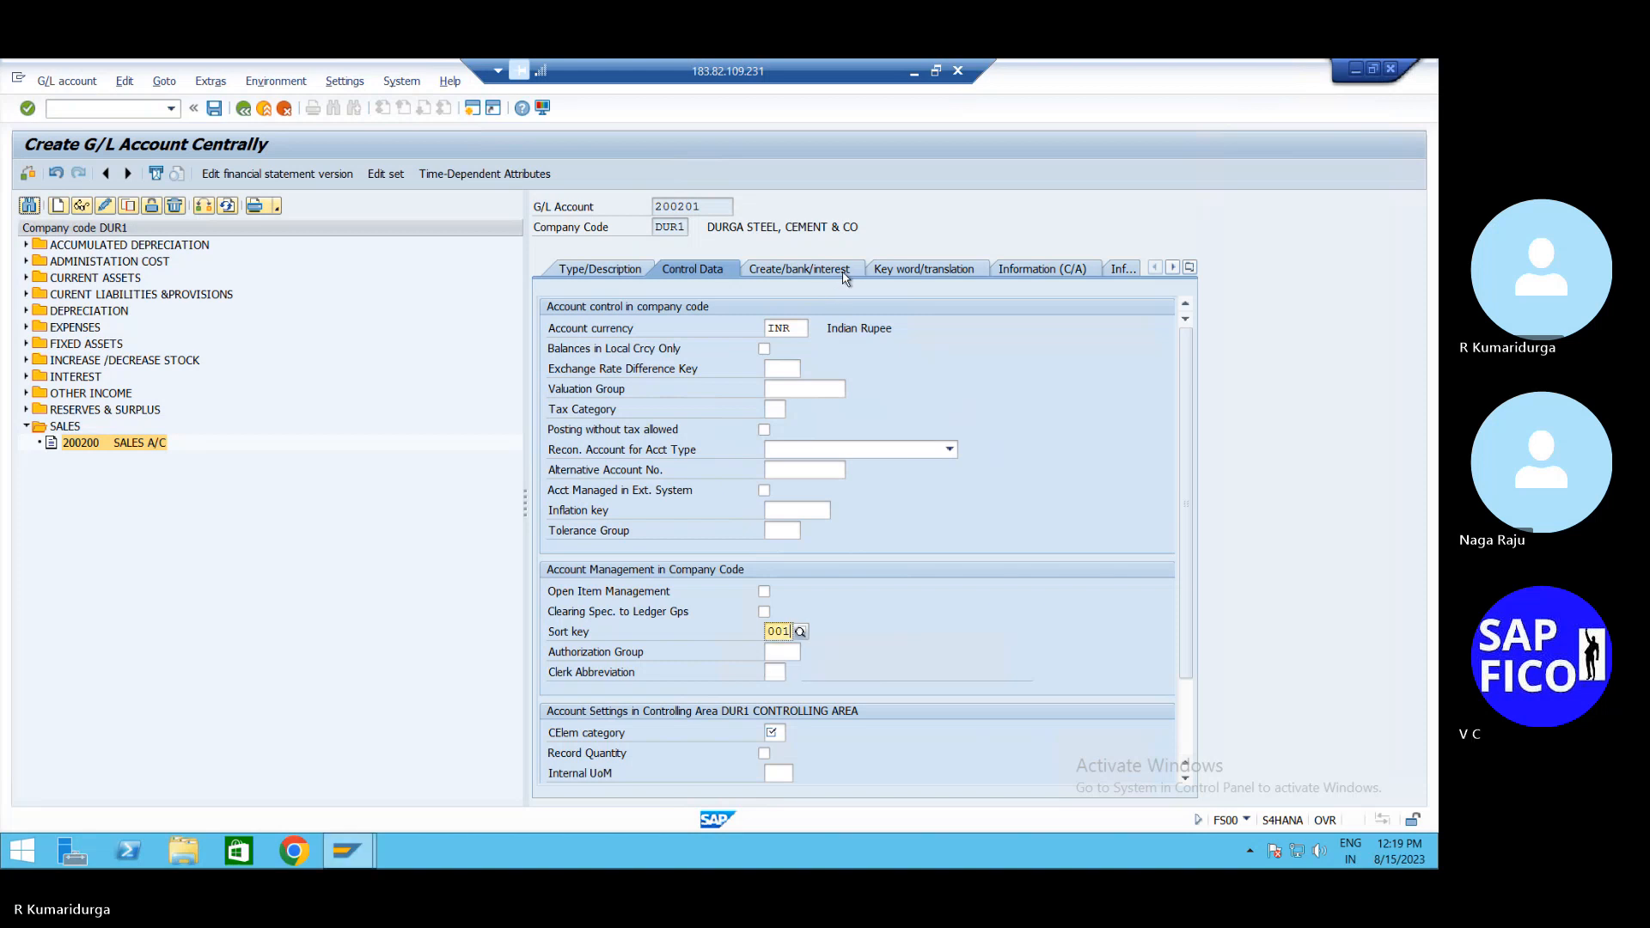
click(845, 271)
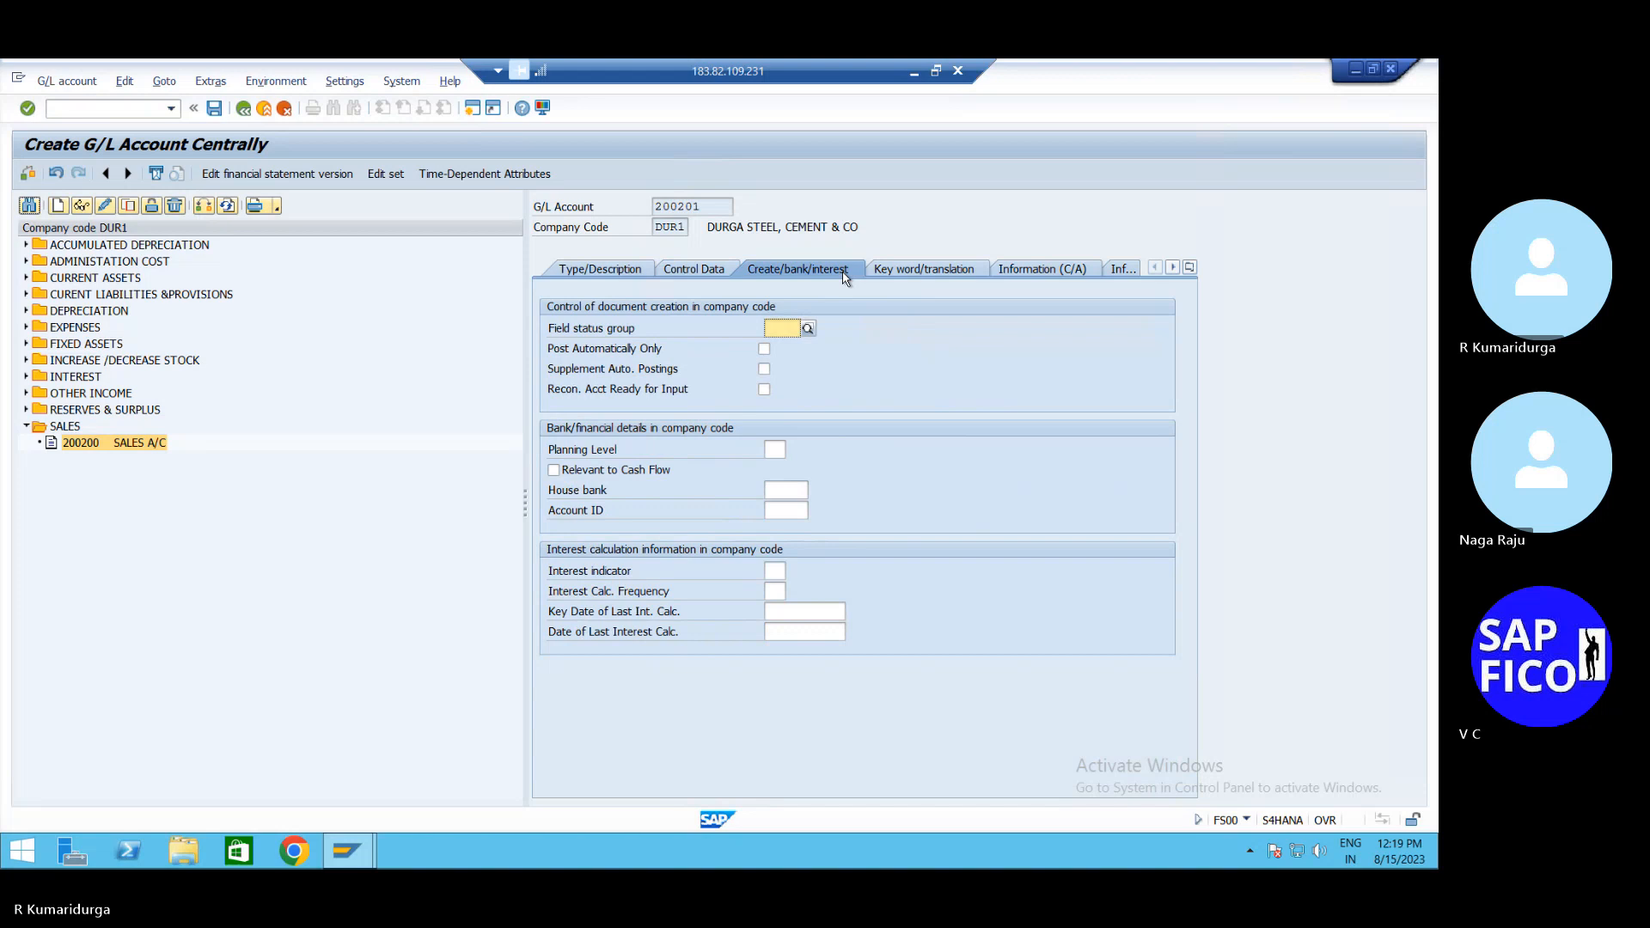
text(G)
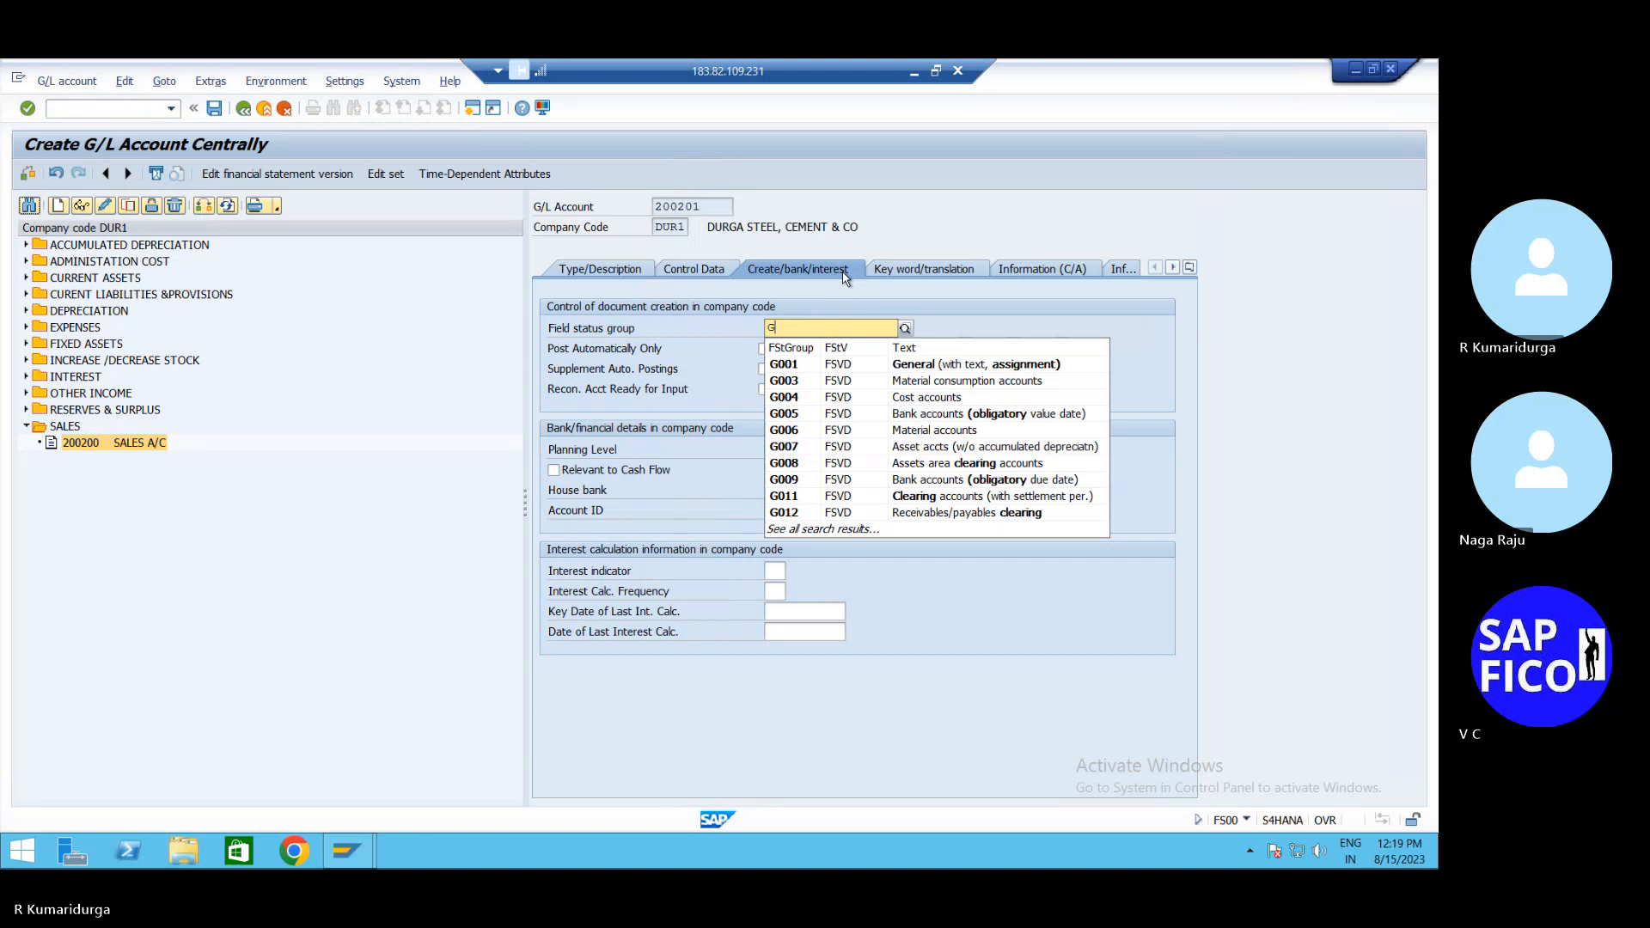
text(0)
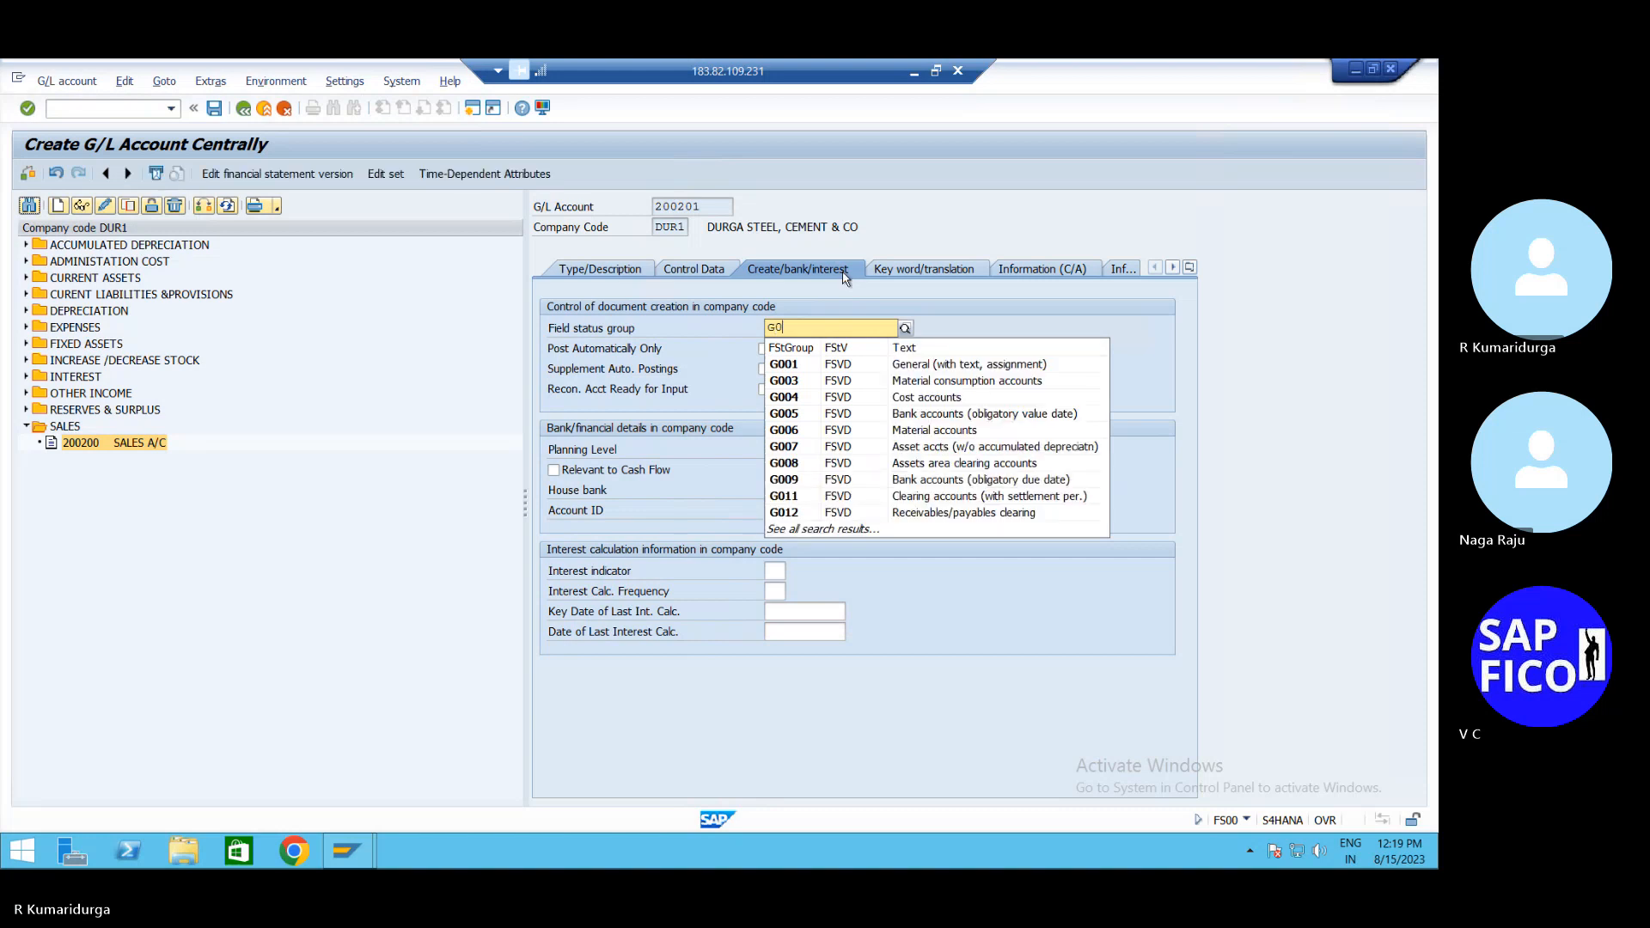
text(0)
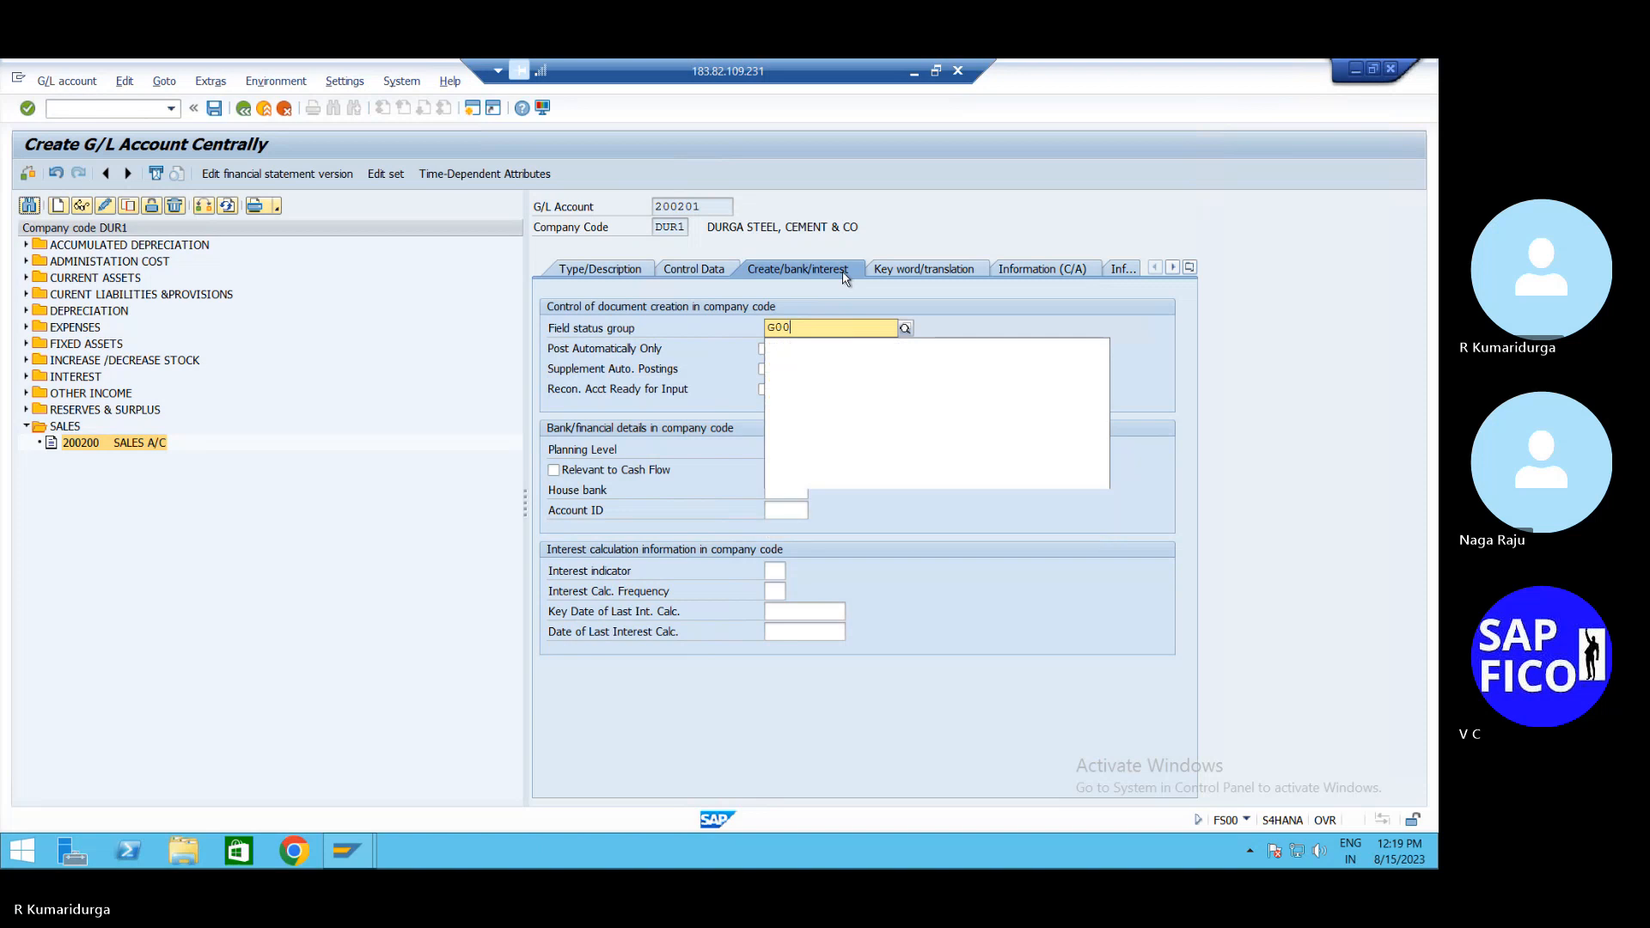
text(1)
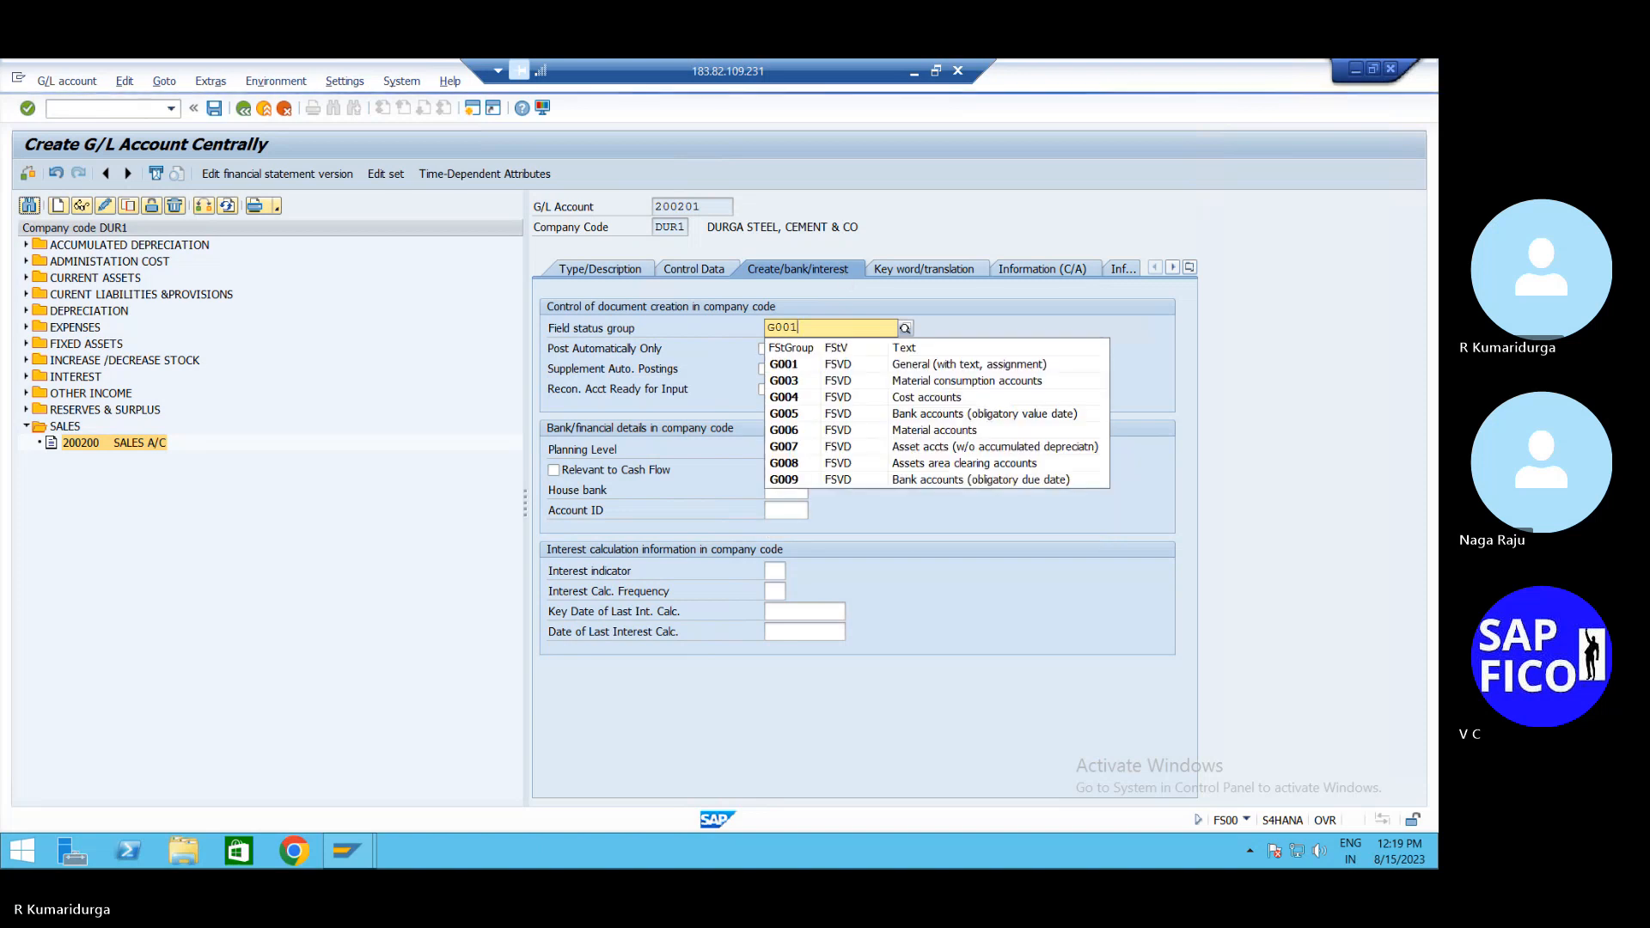
click(845, 273)
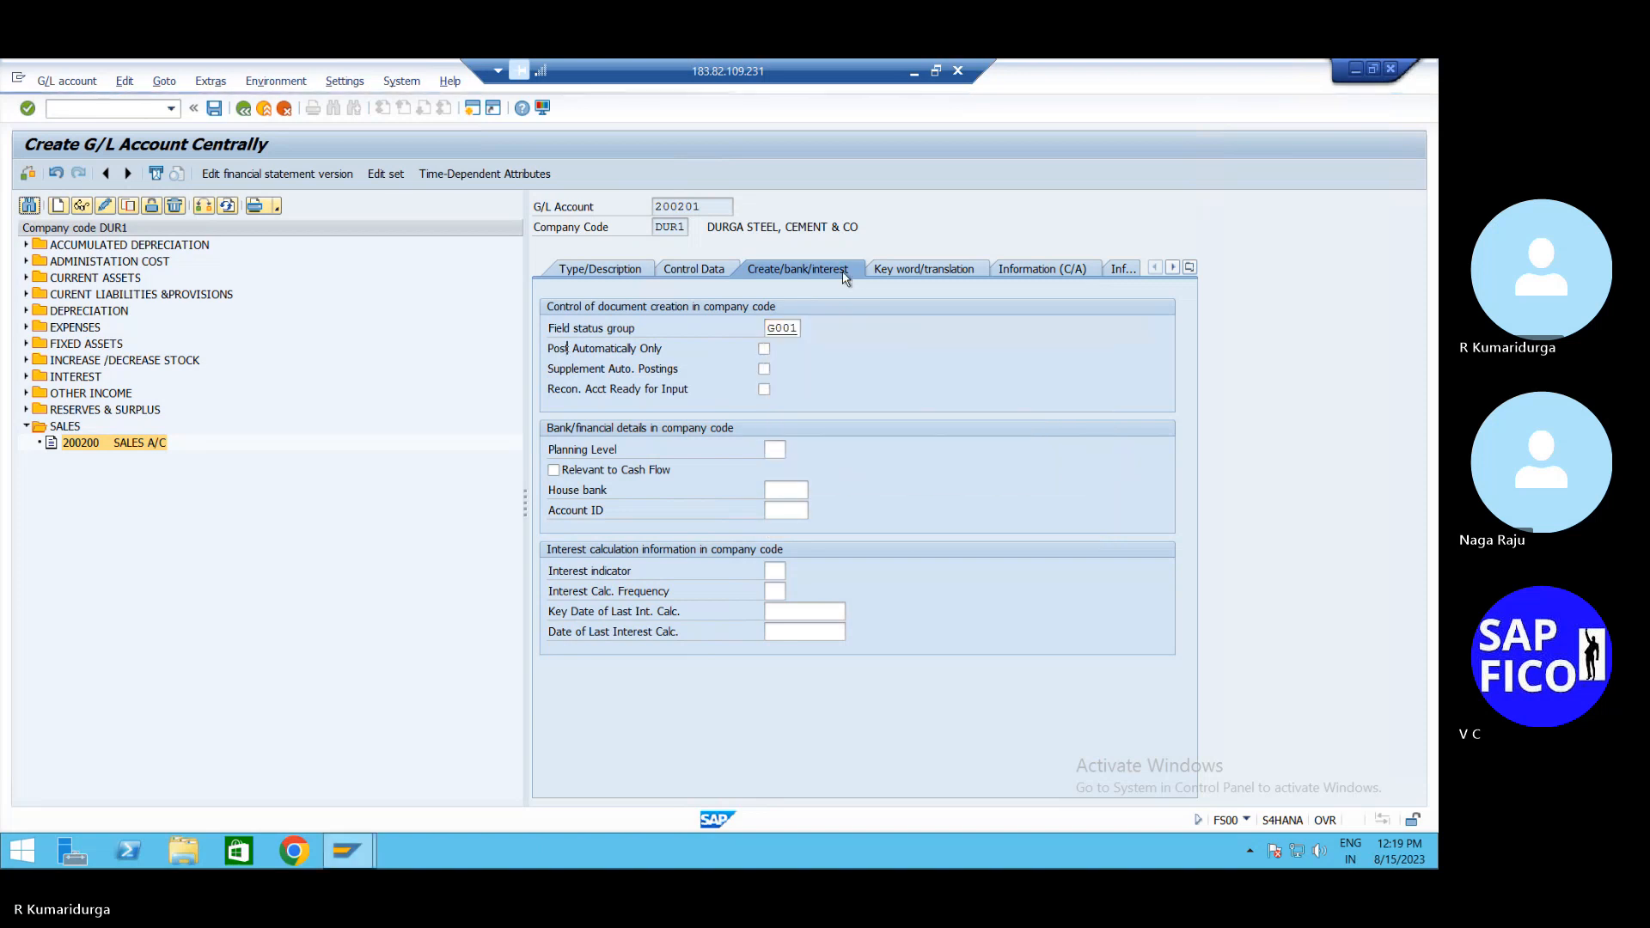
key(Return)
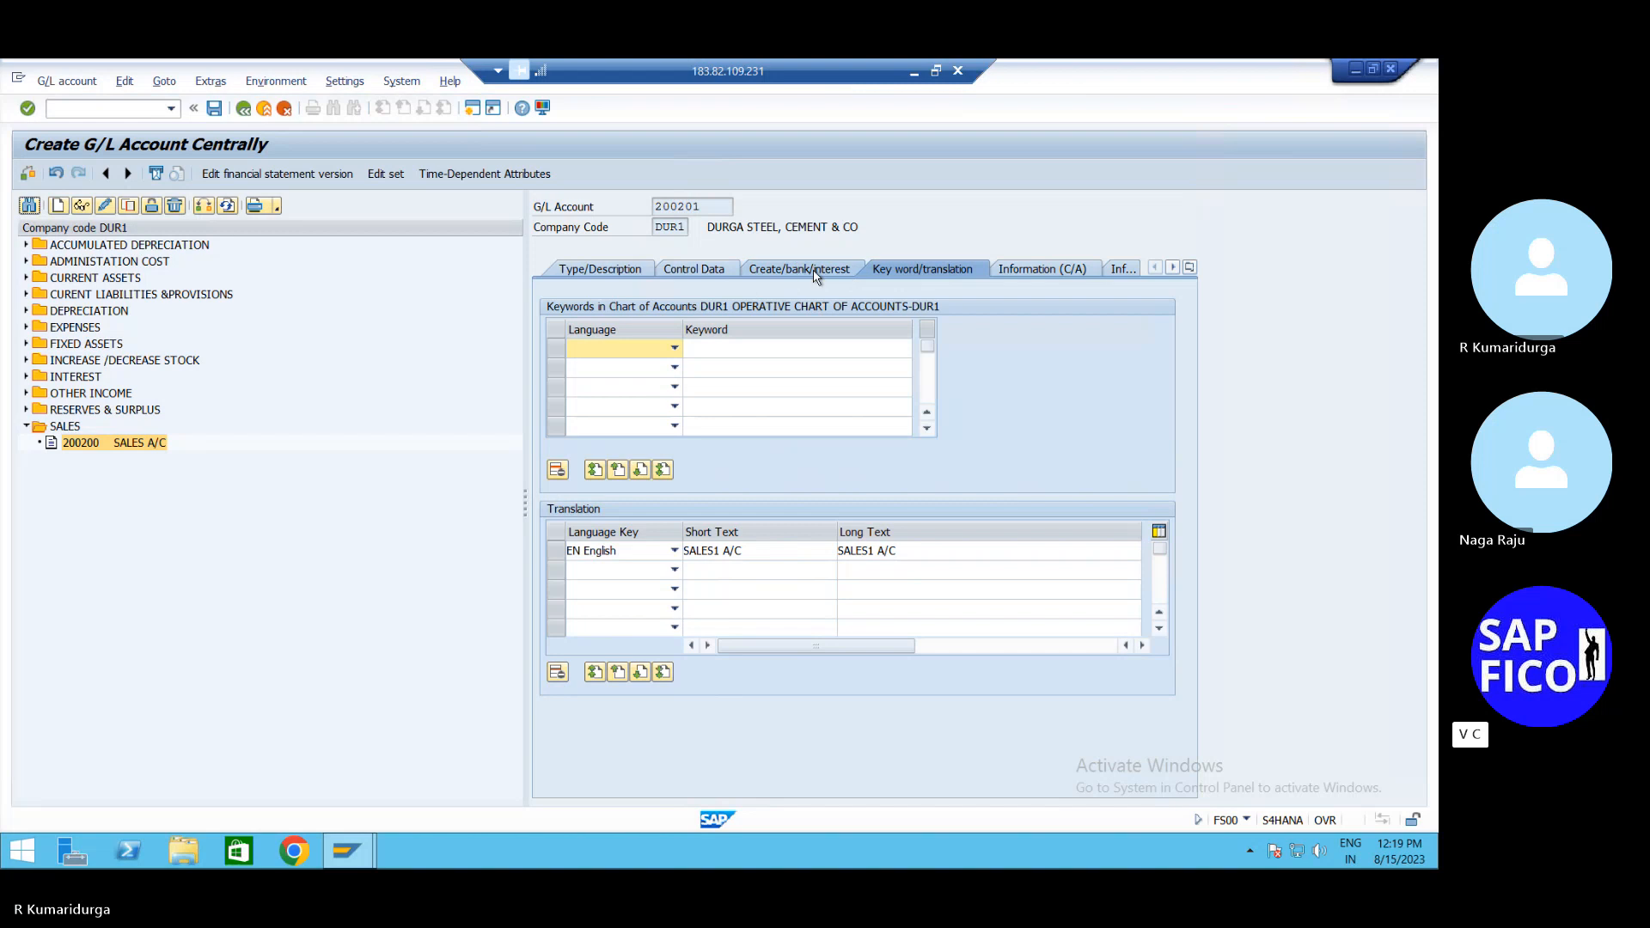
Attempt to save account 200201, answering the lock-for-posting prompt and dismissing the errors
click(814, 271)
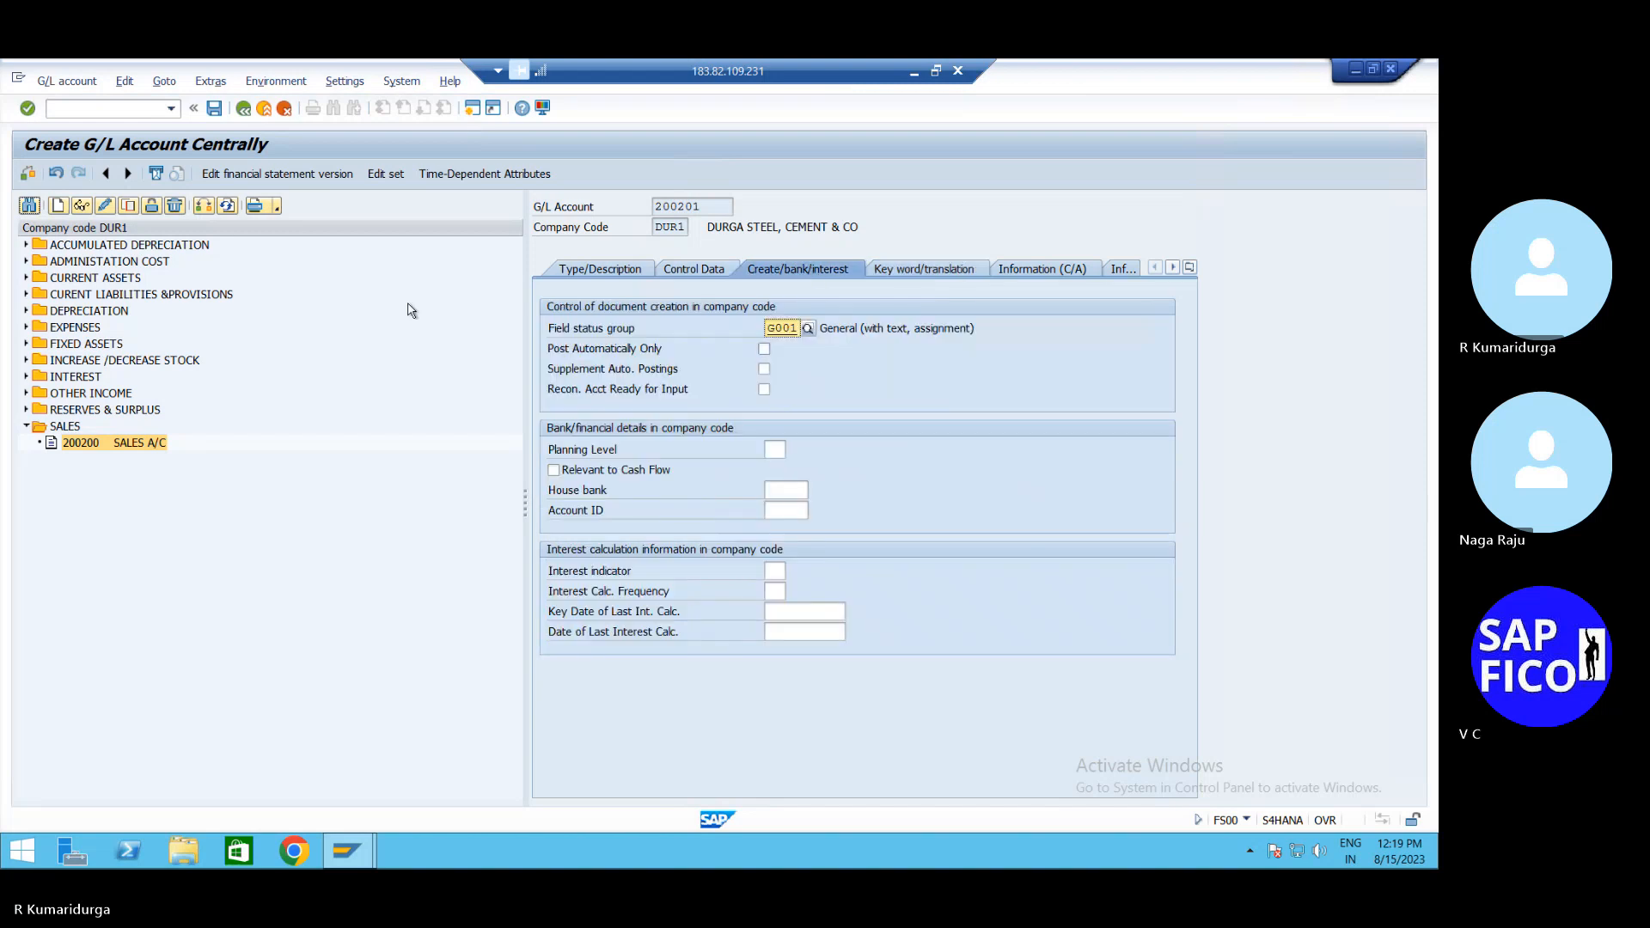
click(214, 109)
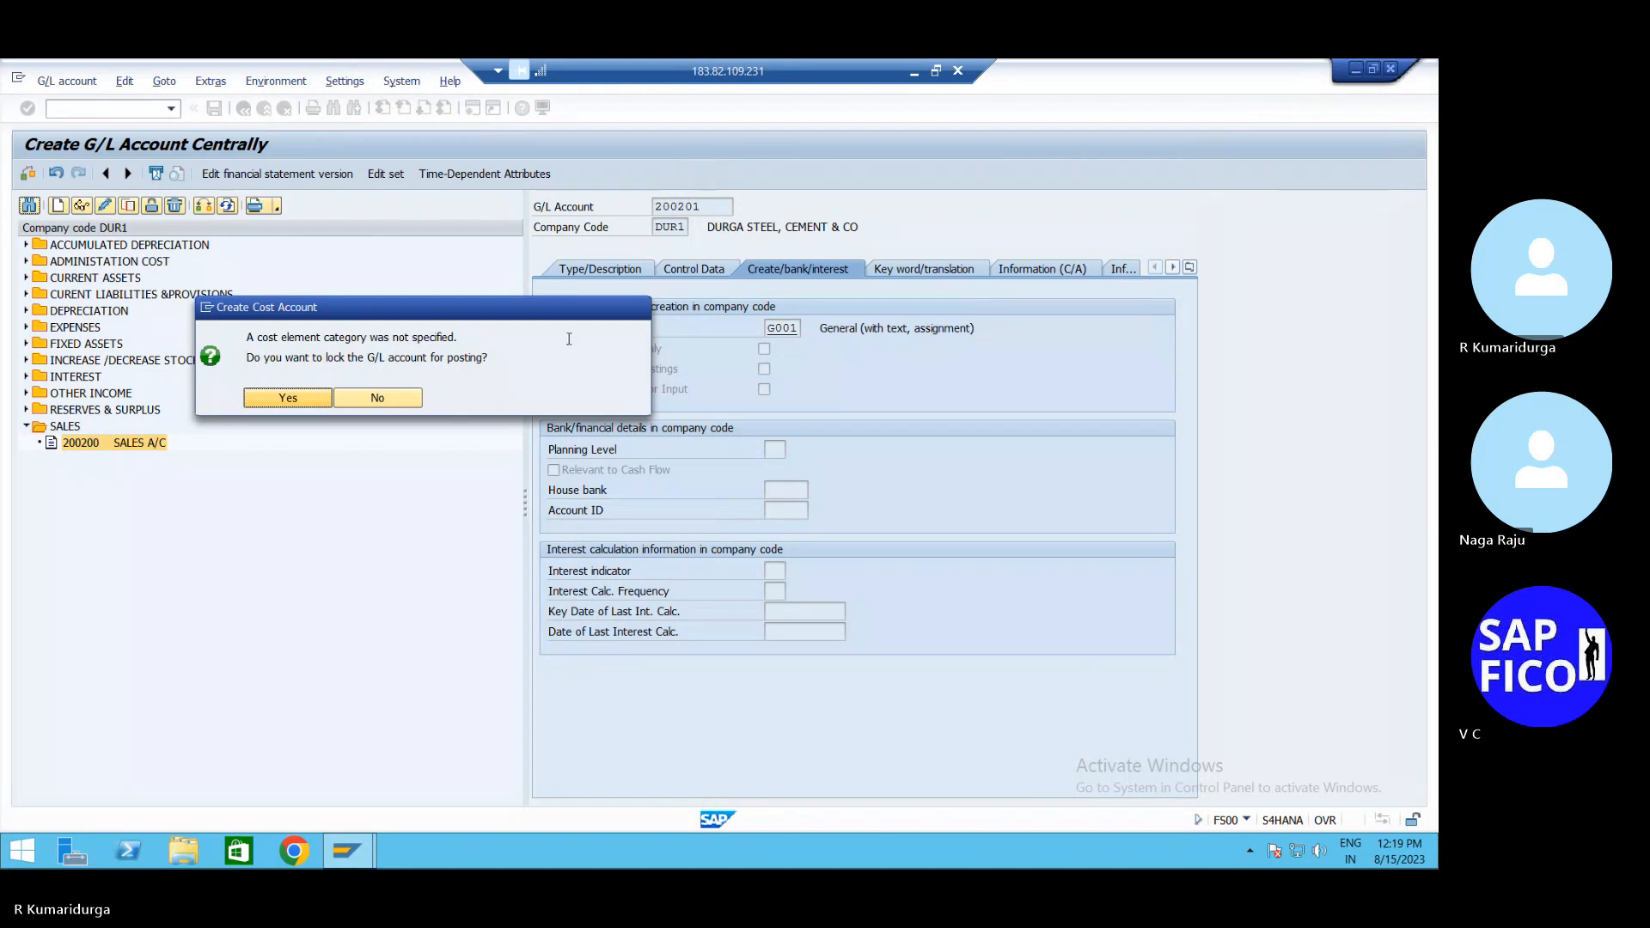
click(401, 400)
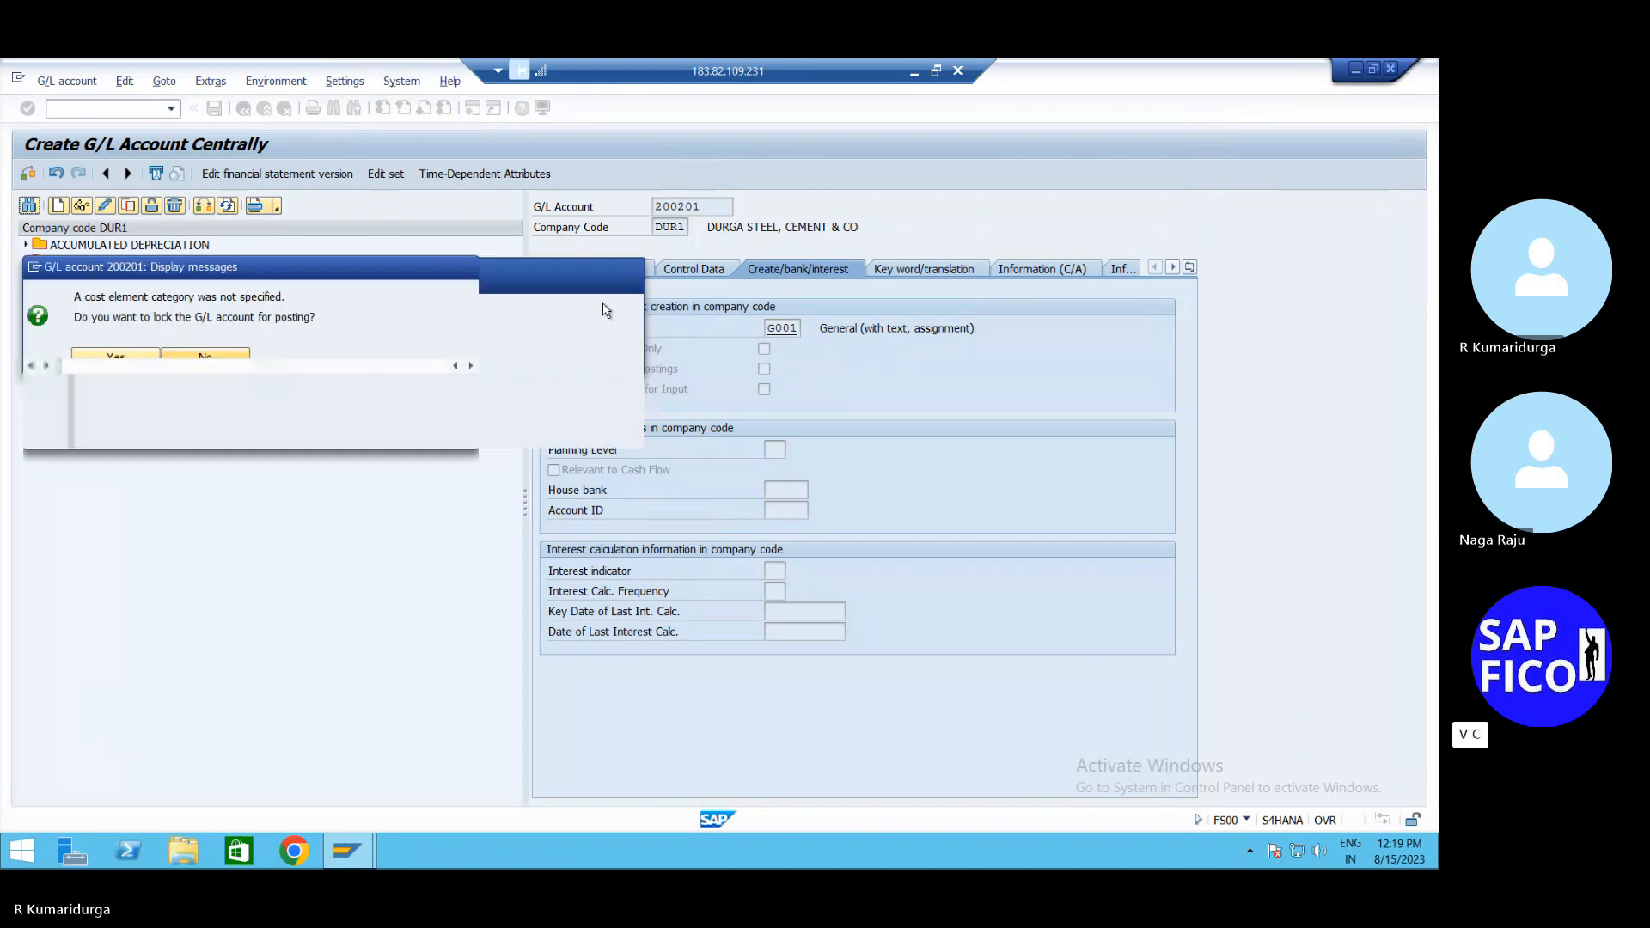
click(634, 269)
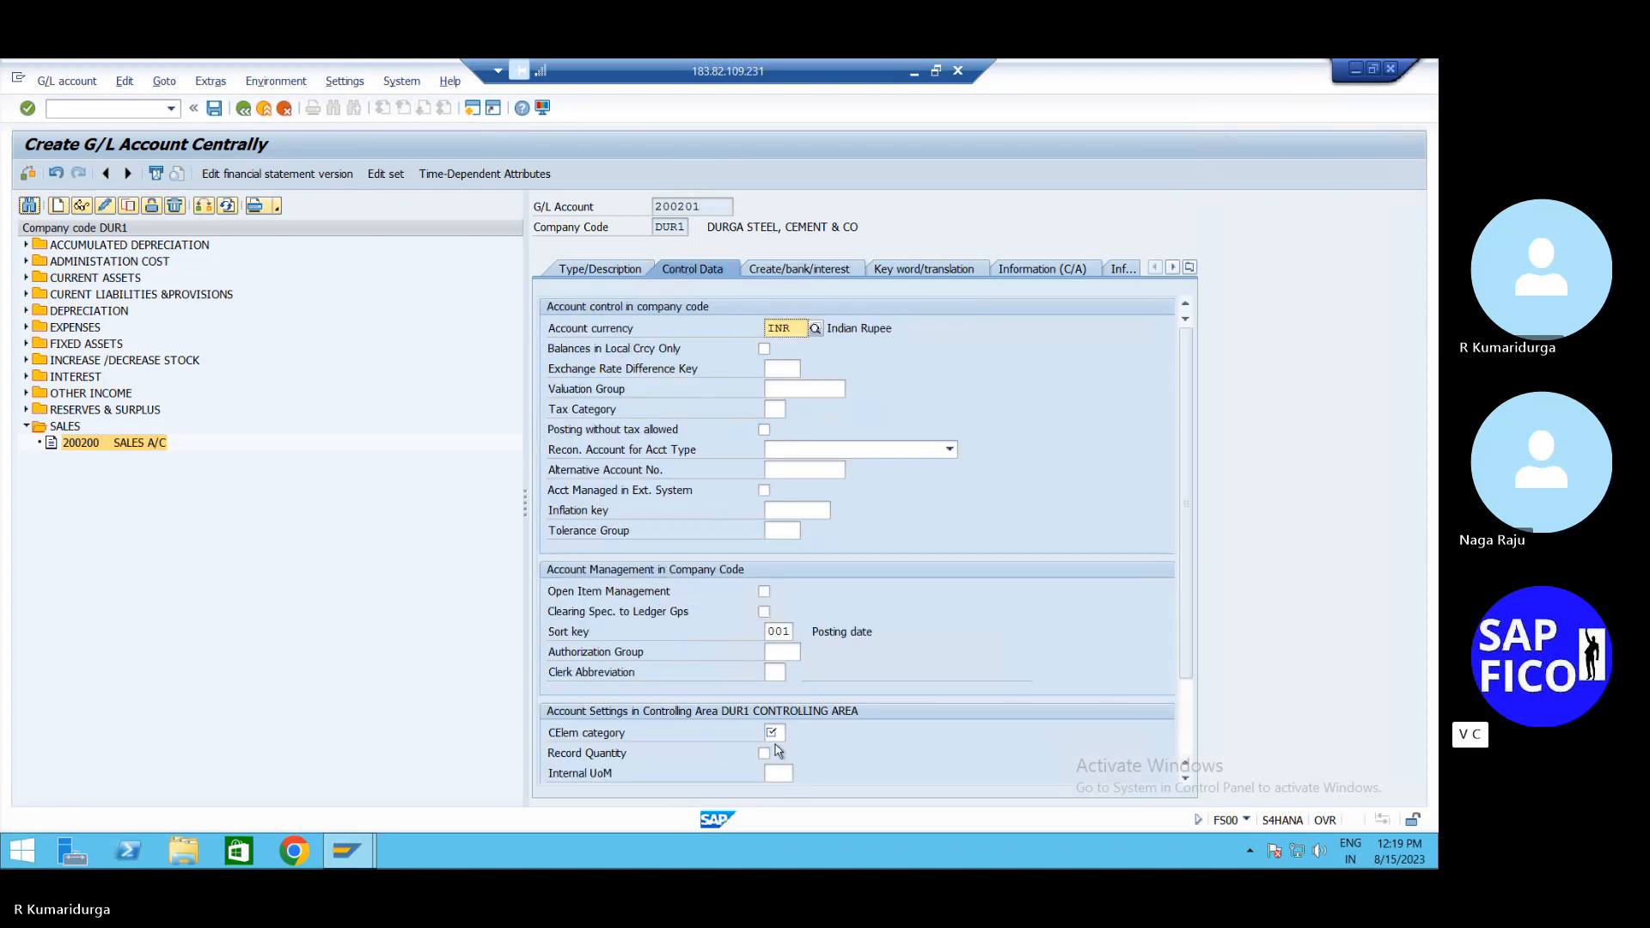
Set cost element category 01 Primary costs and save account 200201
click(773, 732)
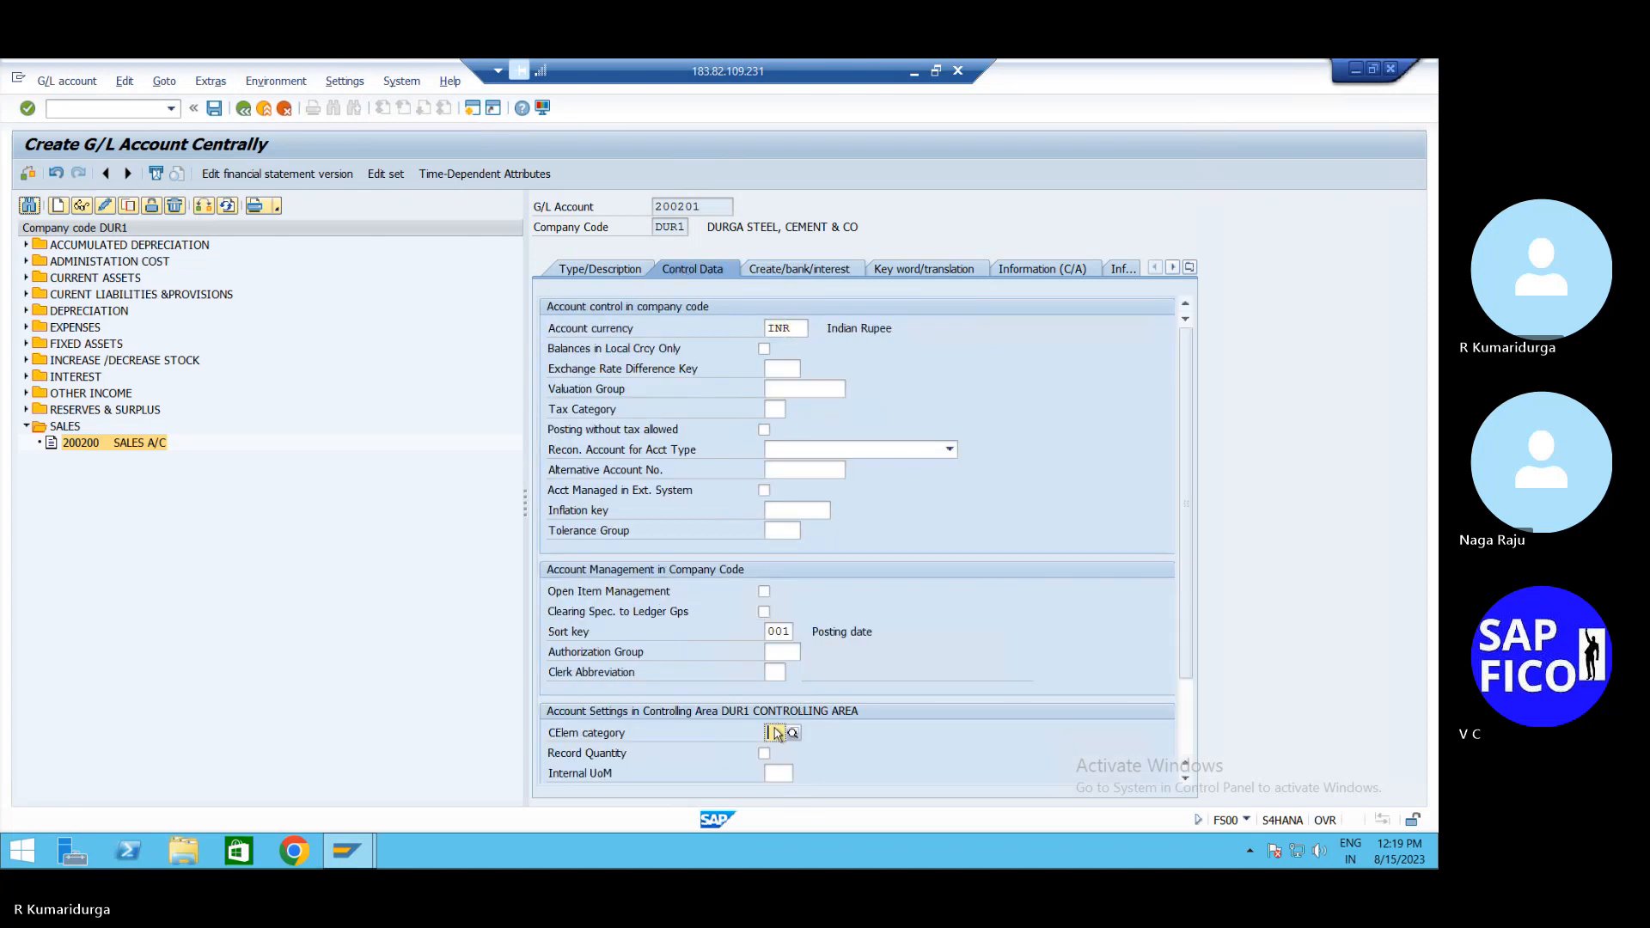
scroll(807, 738, down, 2)
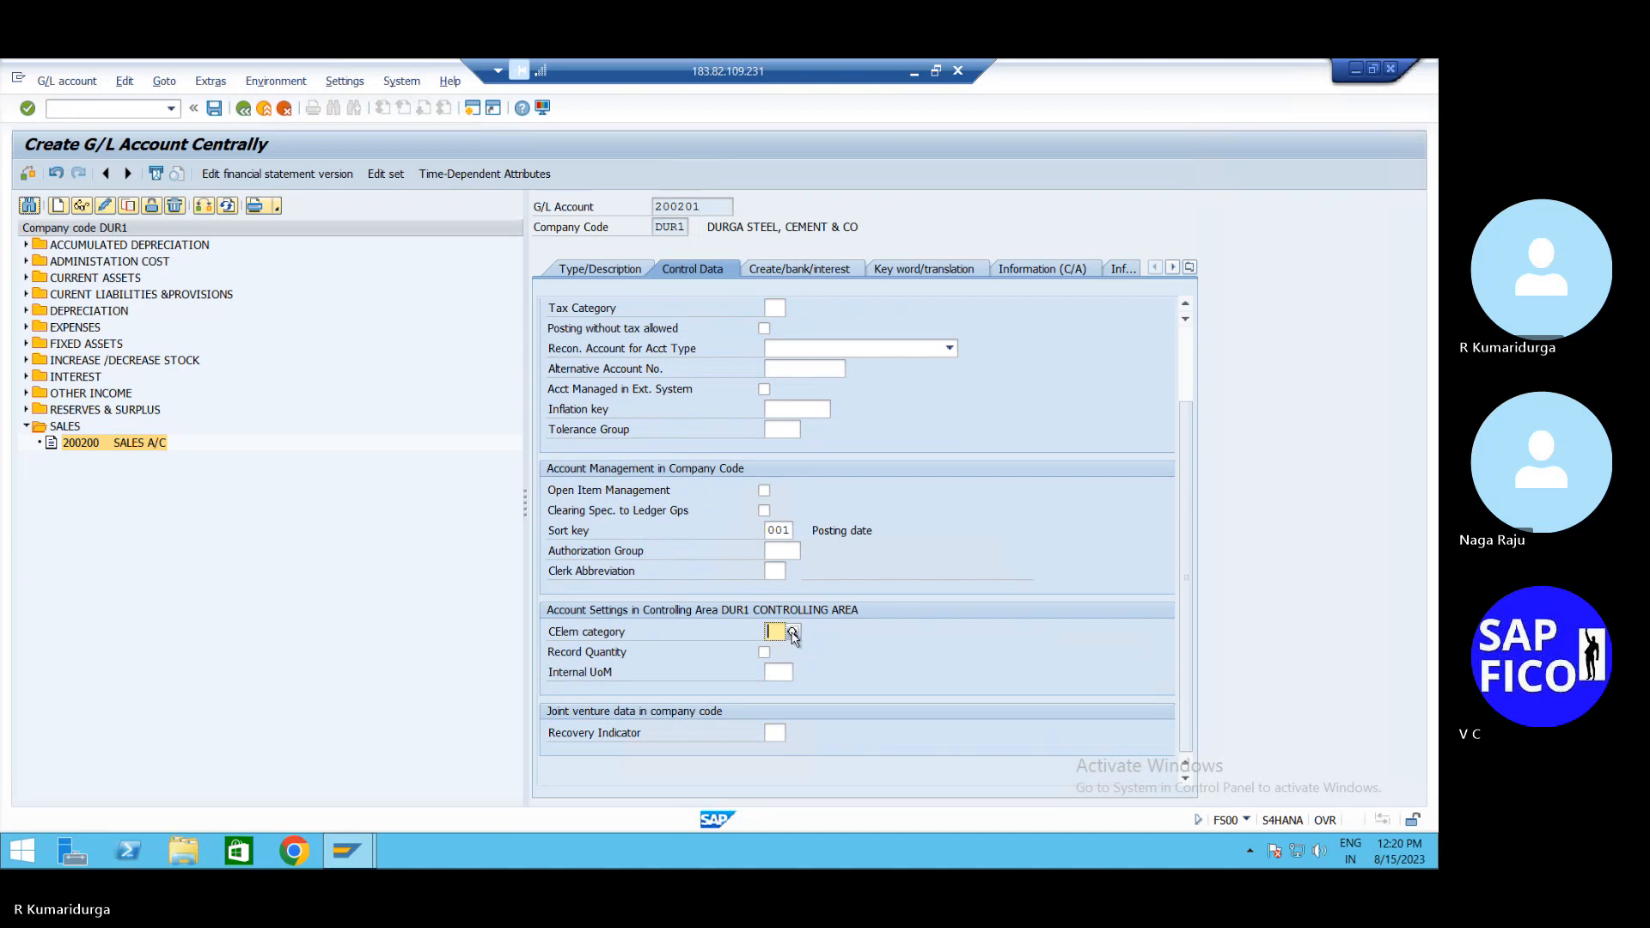
click(796, 632)
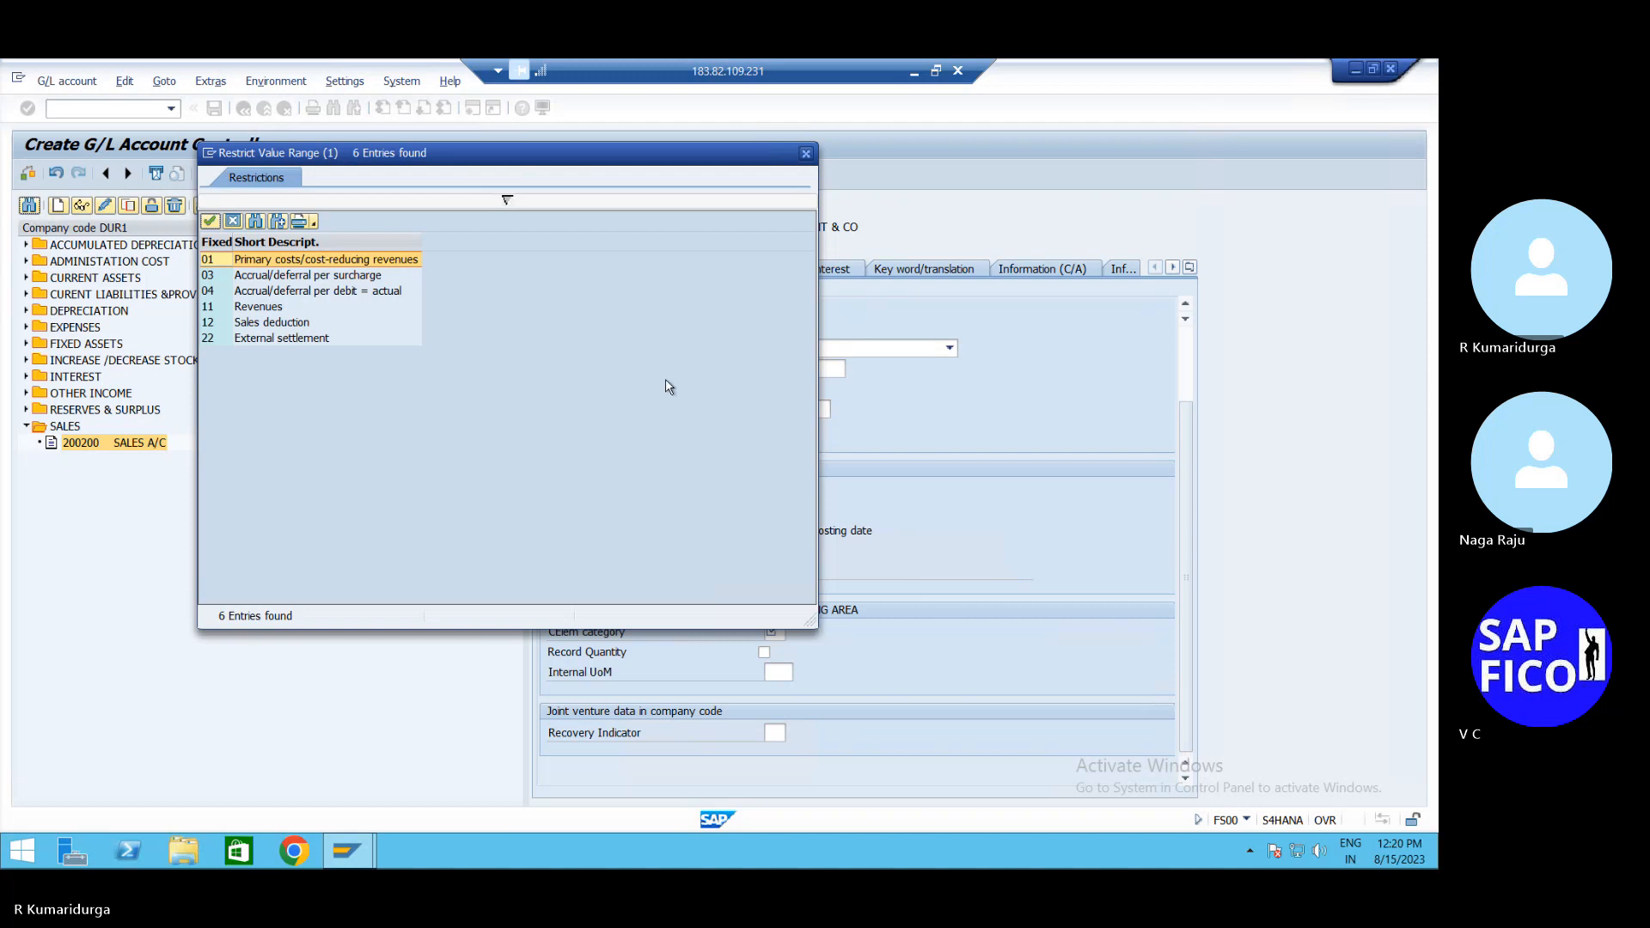
click(274, 318)
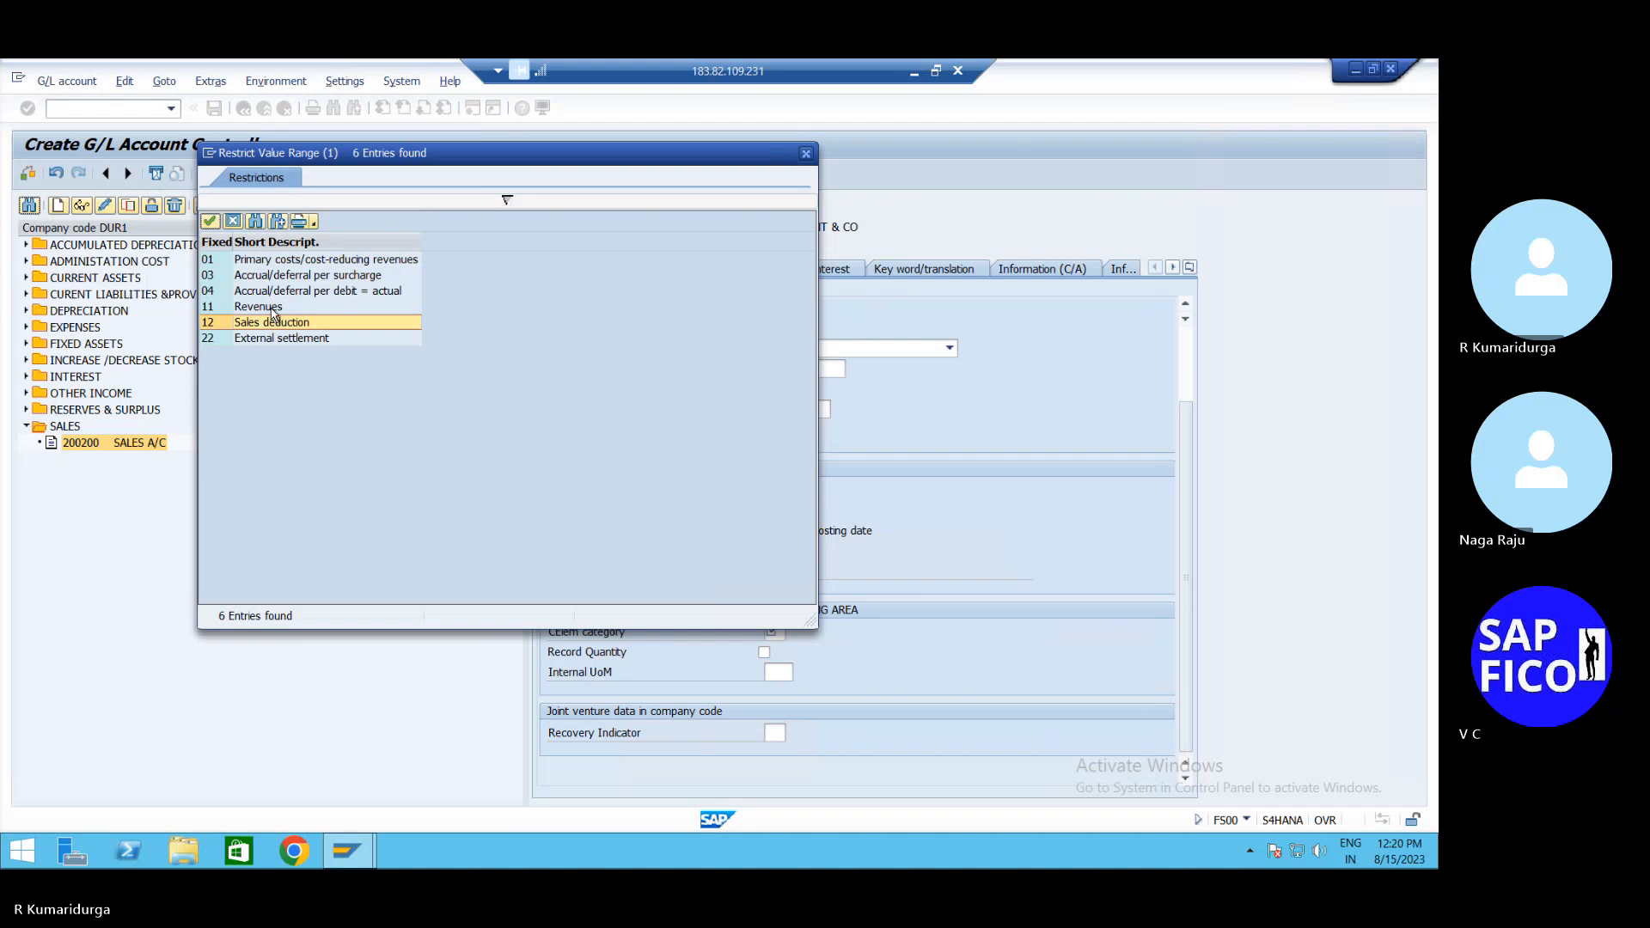
click(275, 309)
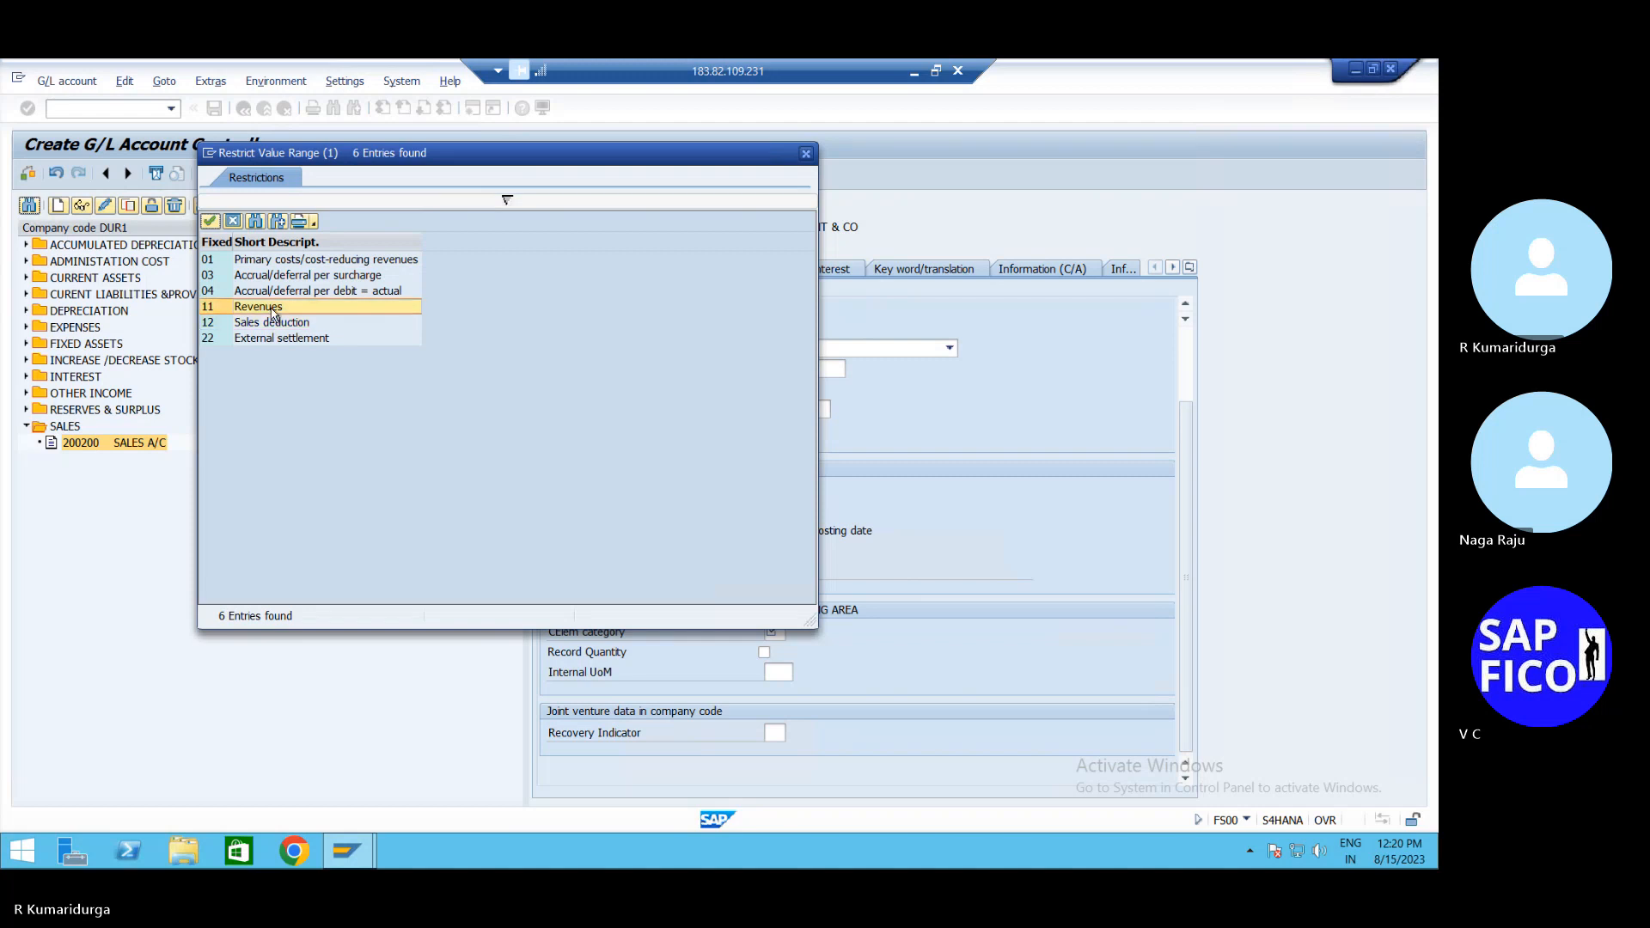
click(322, 260)
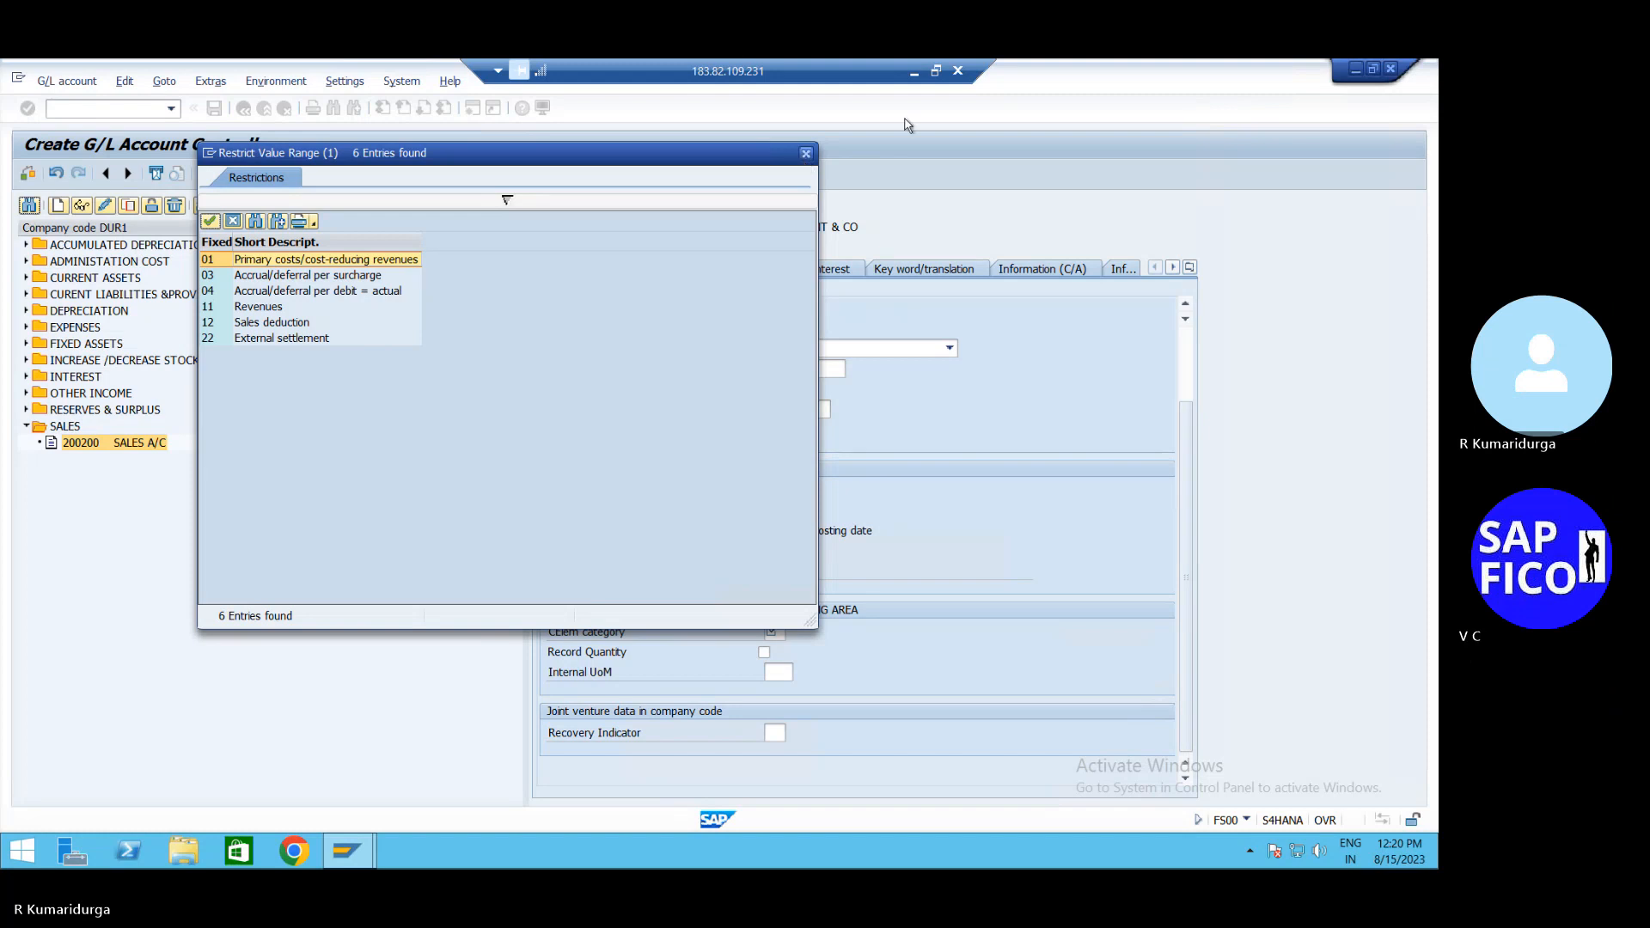
click(391, 260)
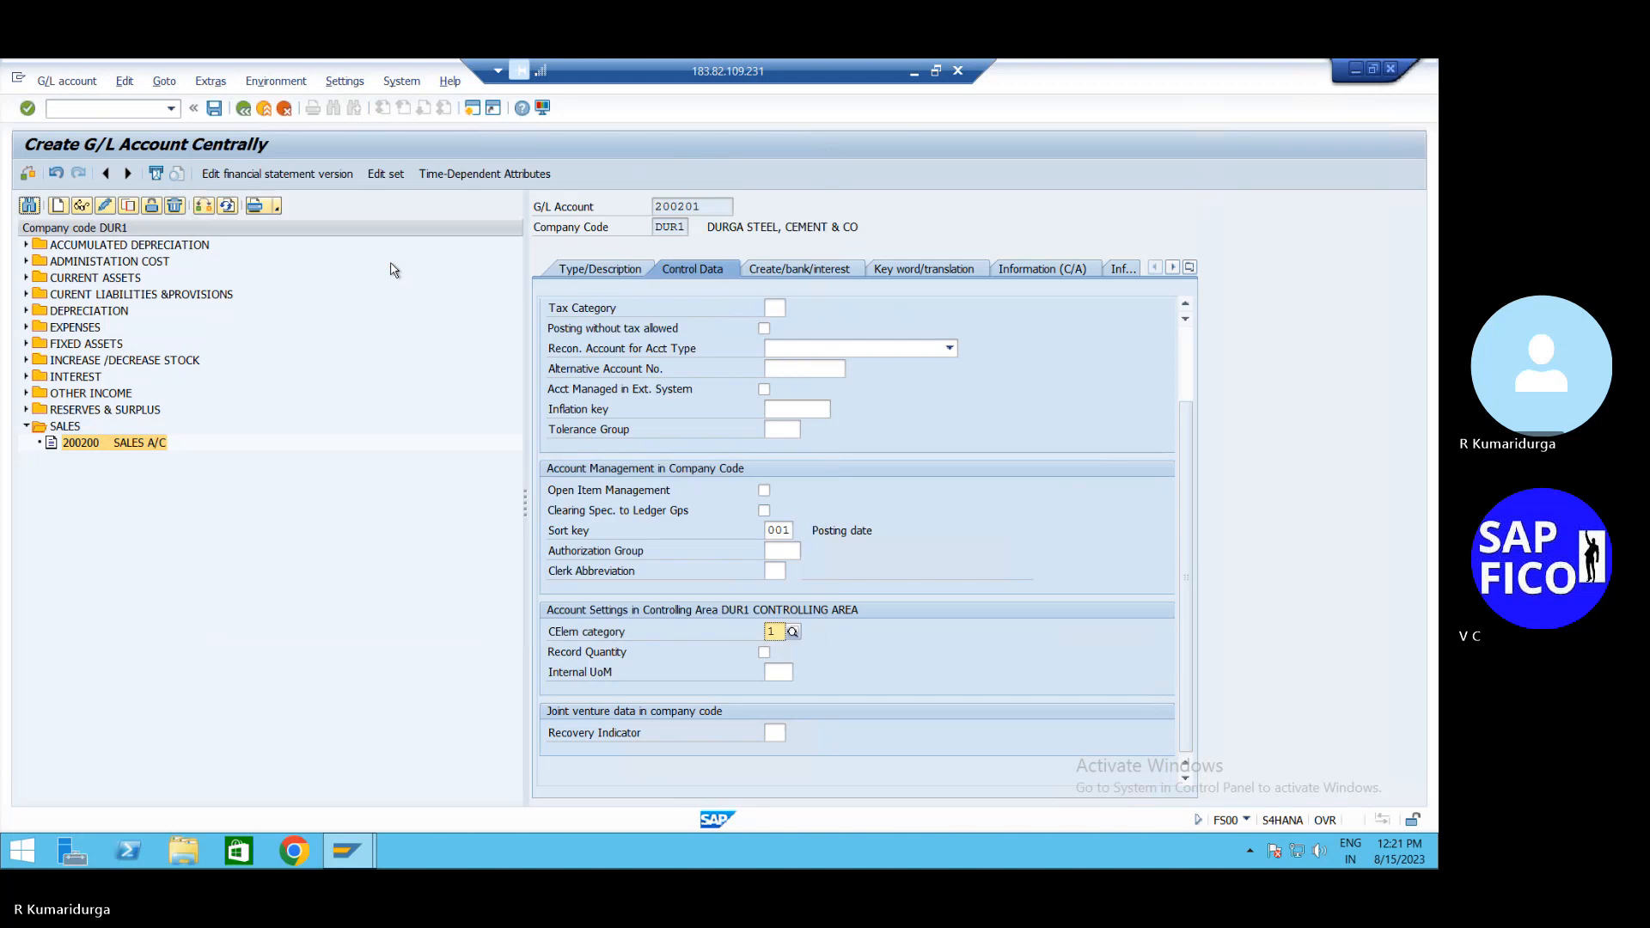
key(Return)
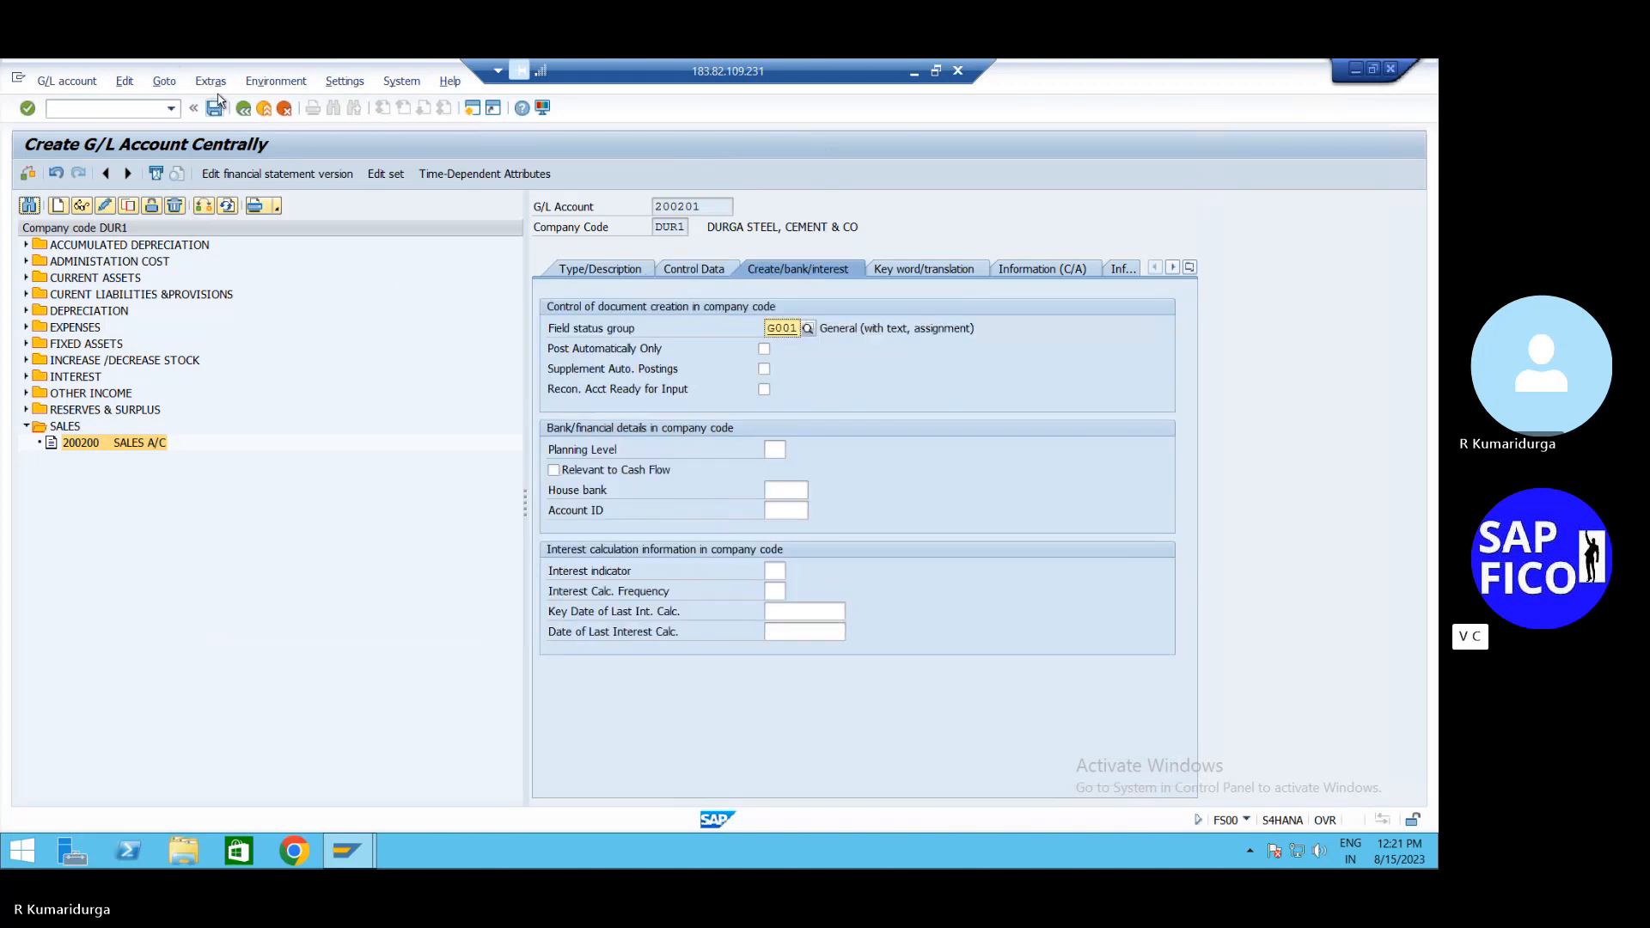
click(215, 108)
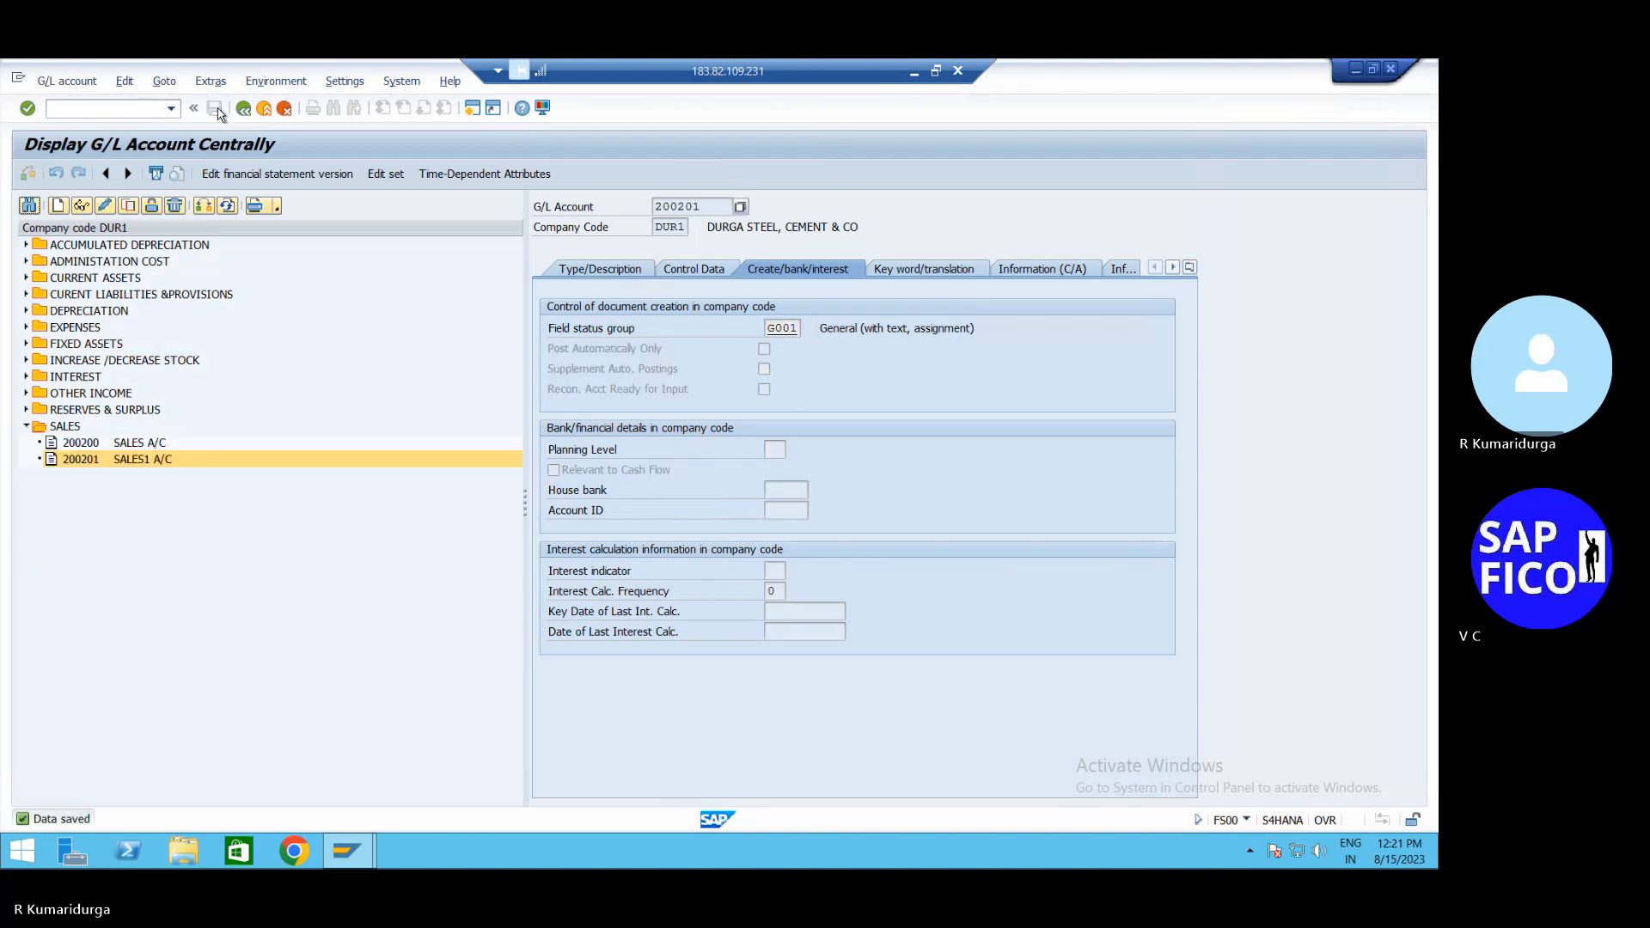
click(93, 109)
text(/NFB70)
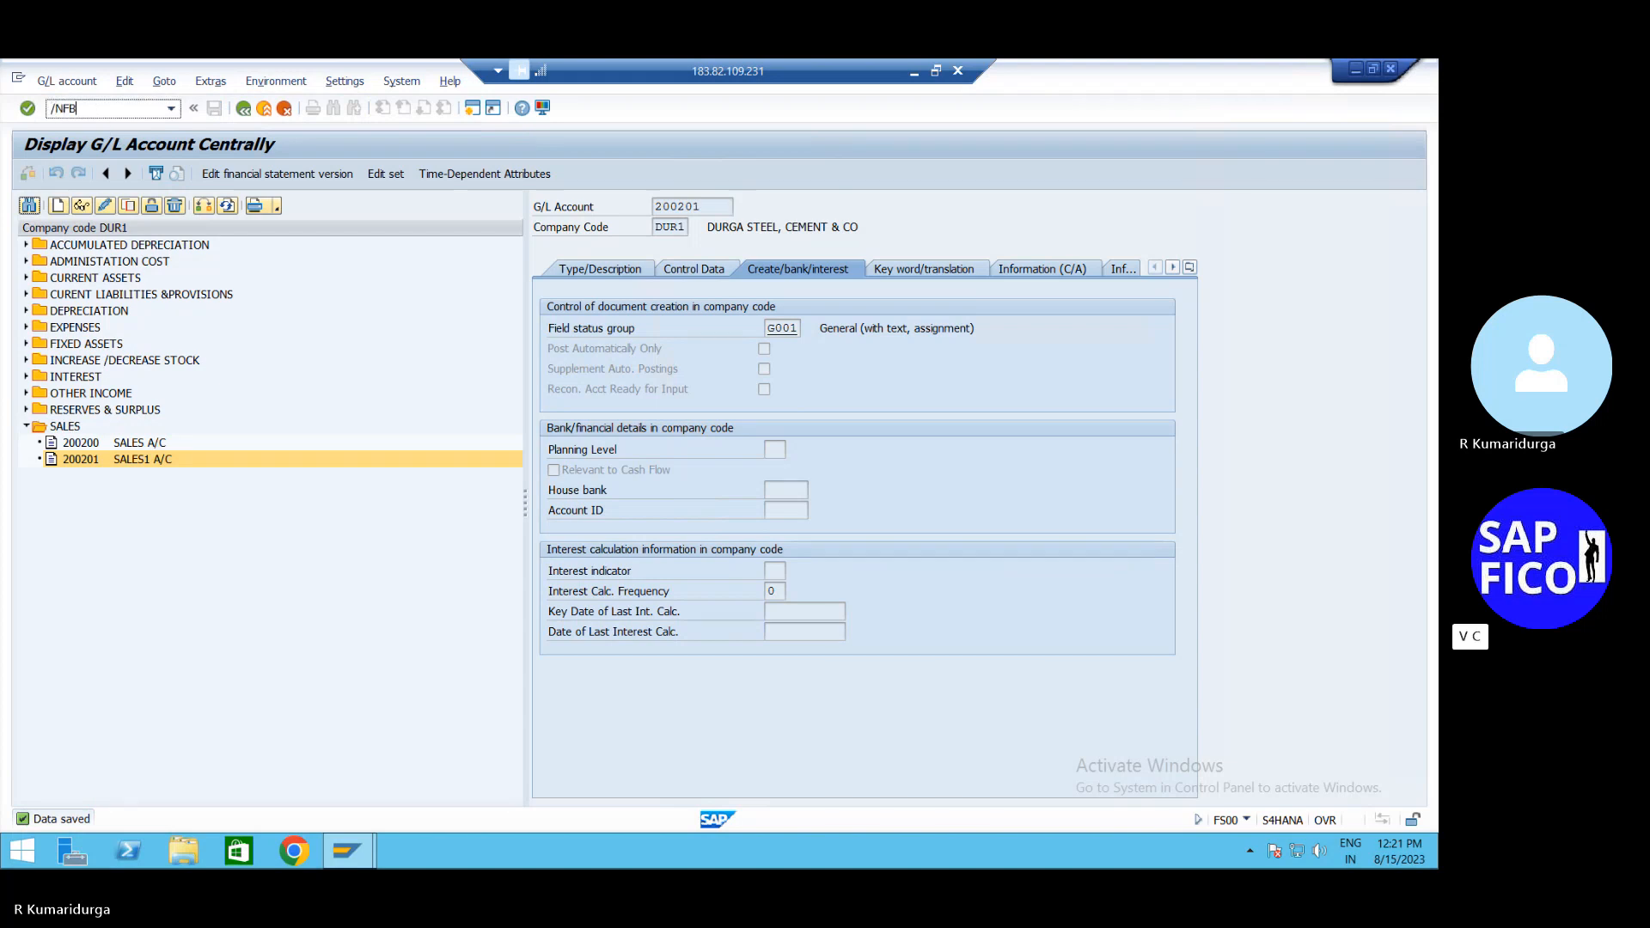
Start a new customer invoice with the remembered customer and invoice date 15.08.2023
key(Return)
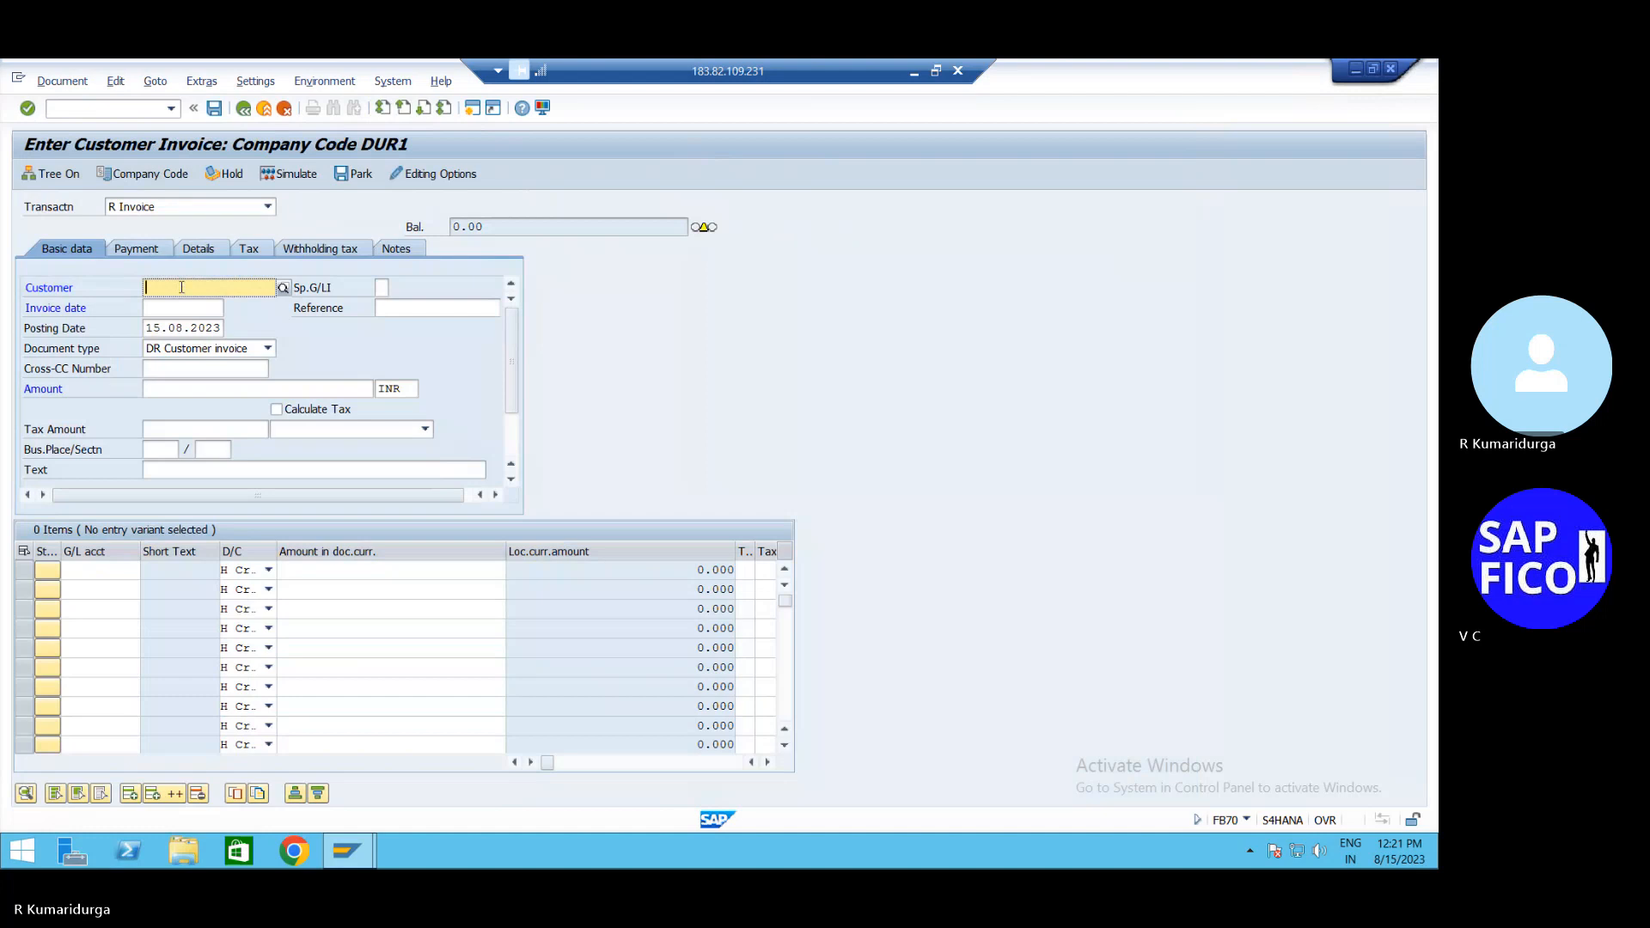
click(182, 287)
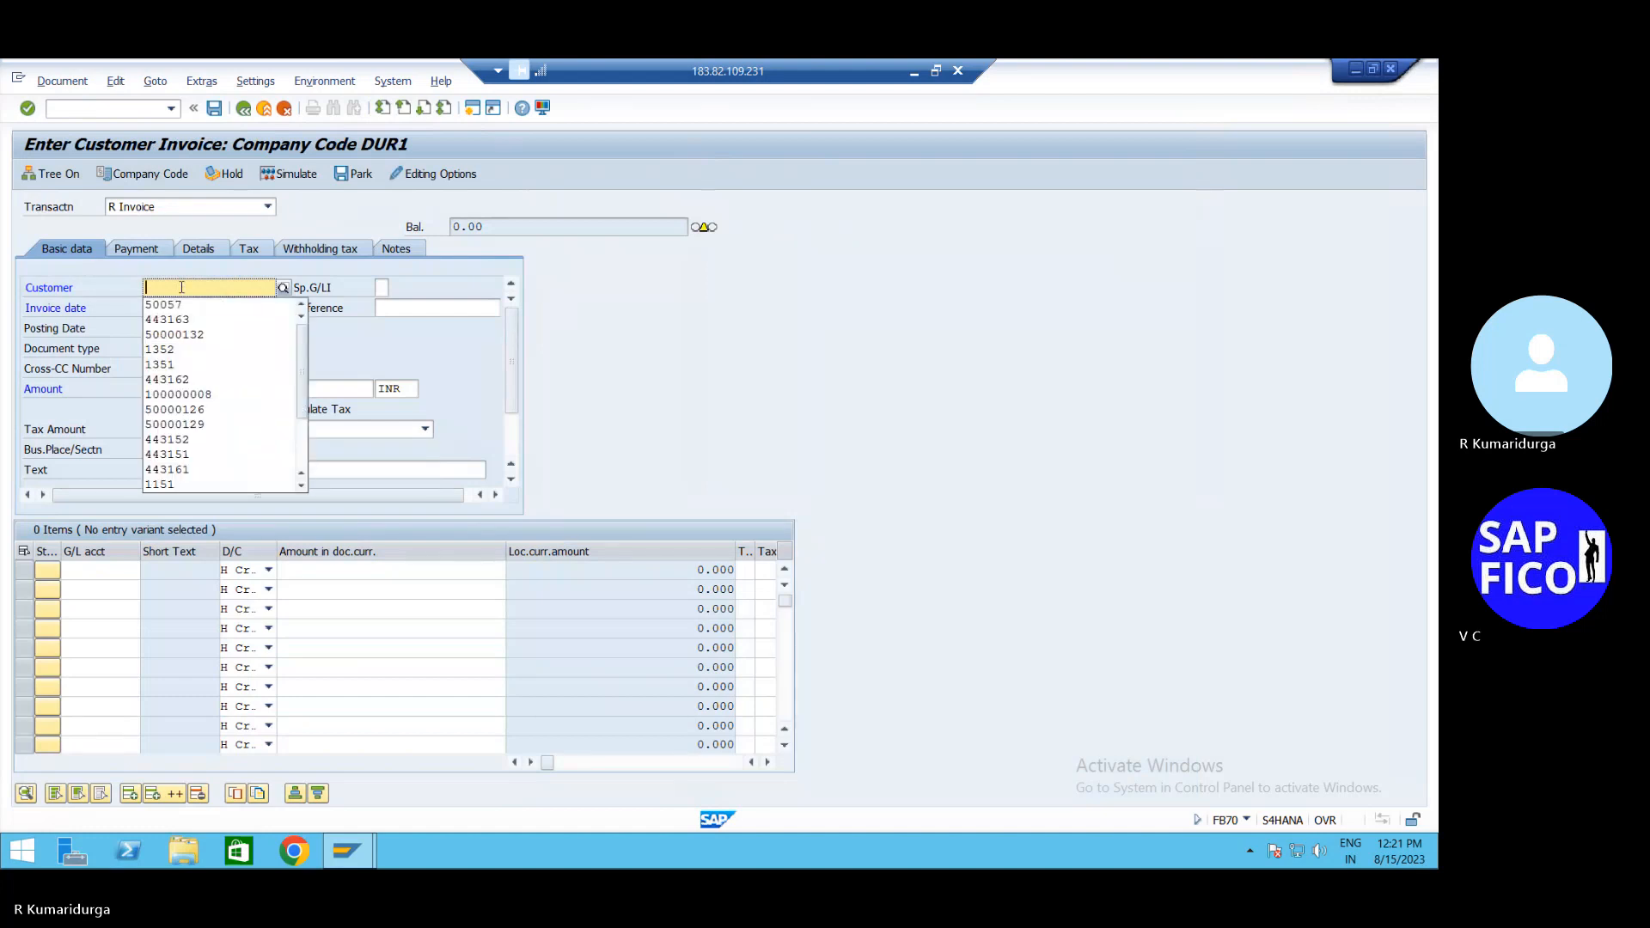
key(Down)
key(Return)
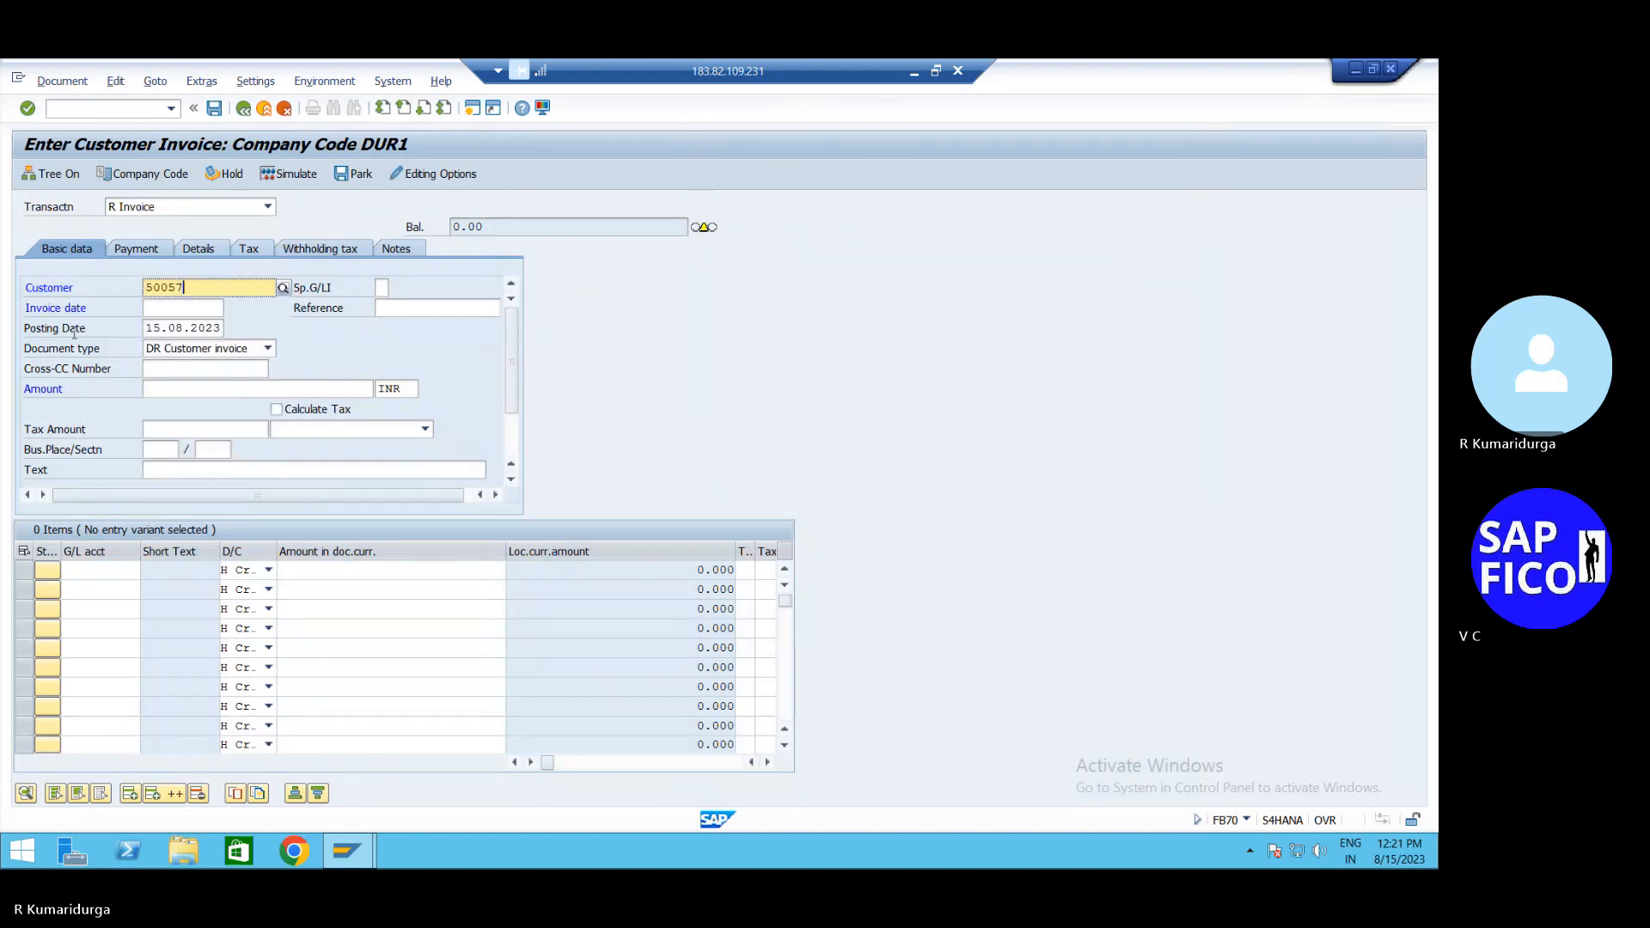
click(183, 309)
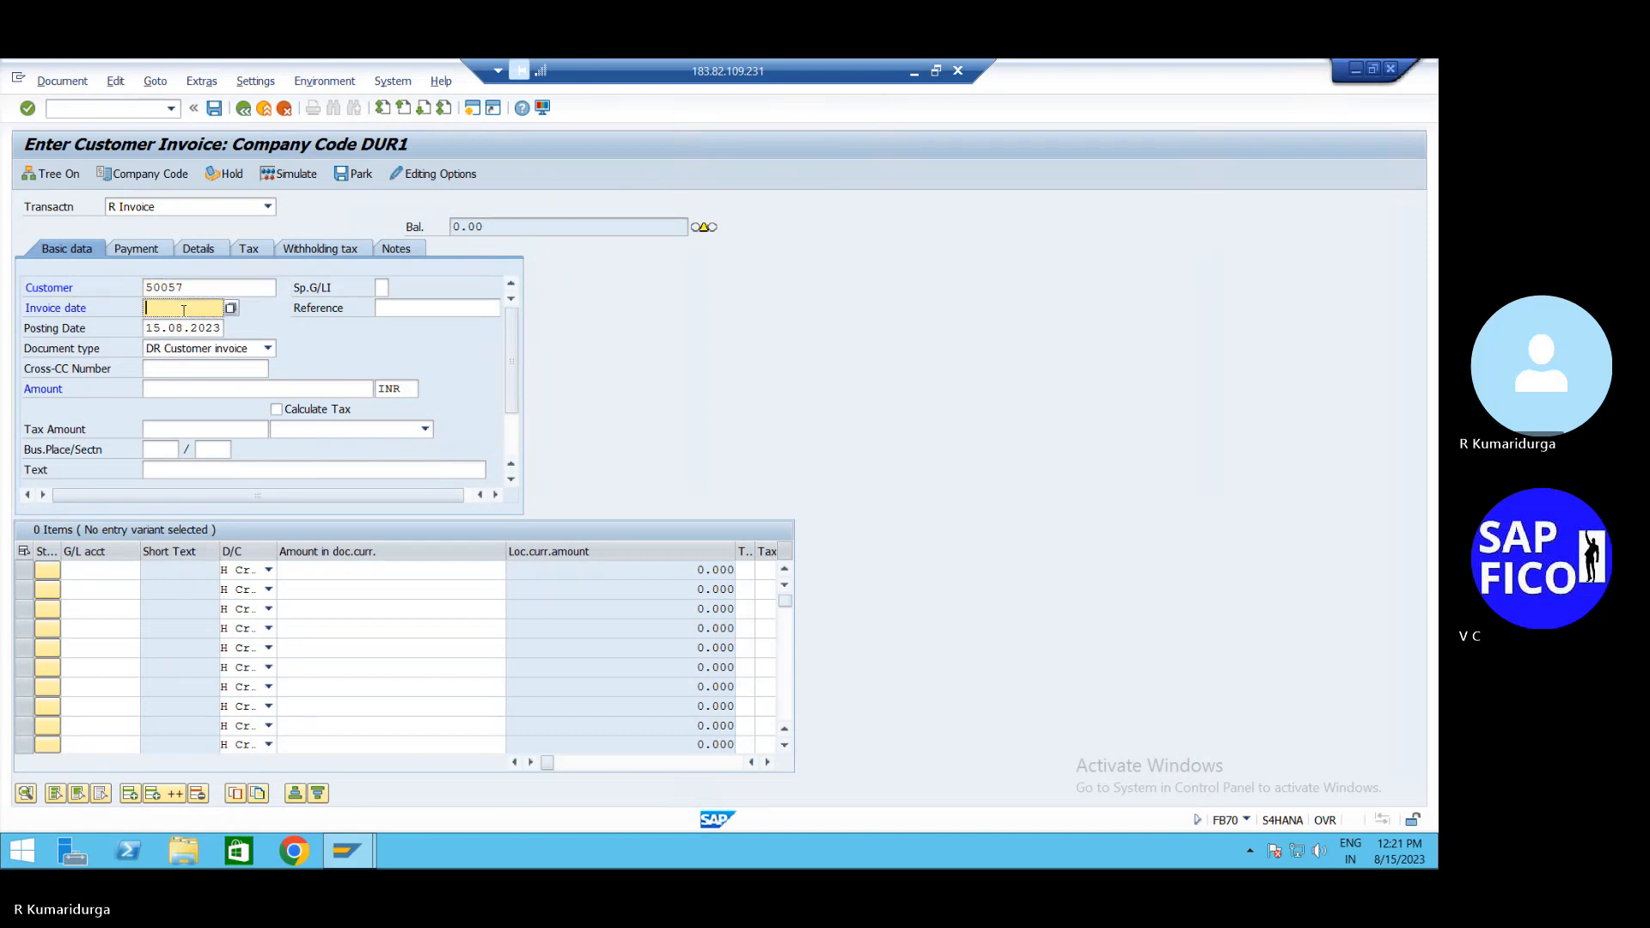
key(Down)
key(Return)
Enter invoice amount 250000 and reuse the earlier invoice text
click(244, 390)
key(Down)
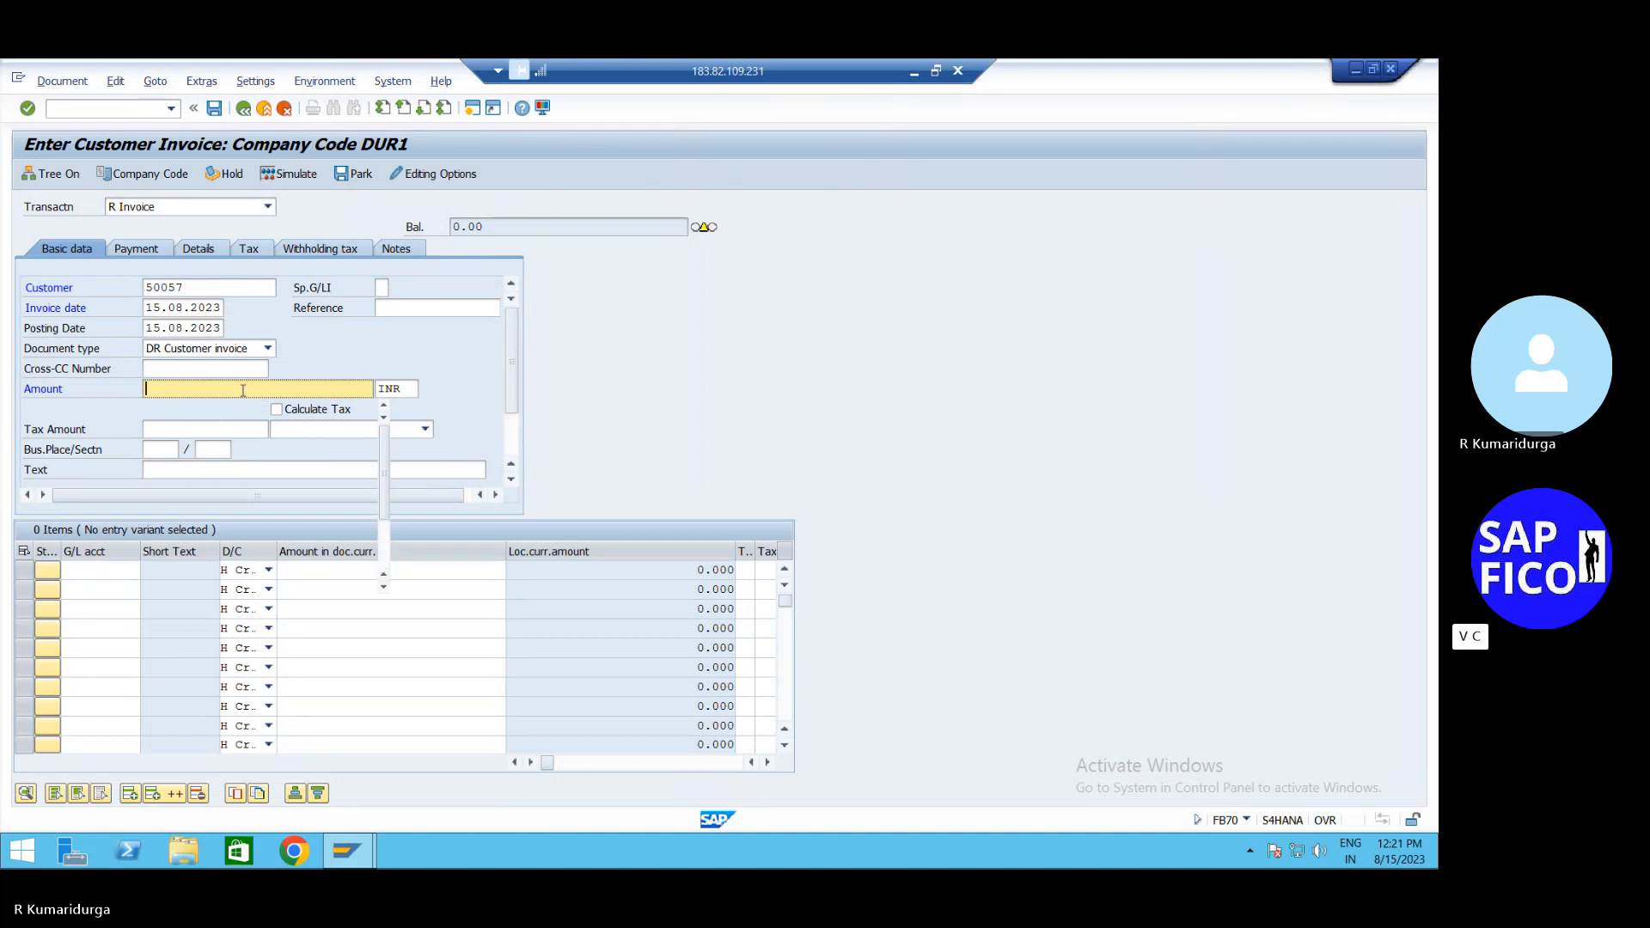
key(Tab)
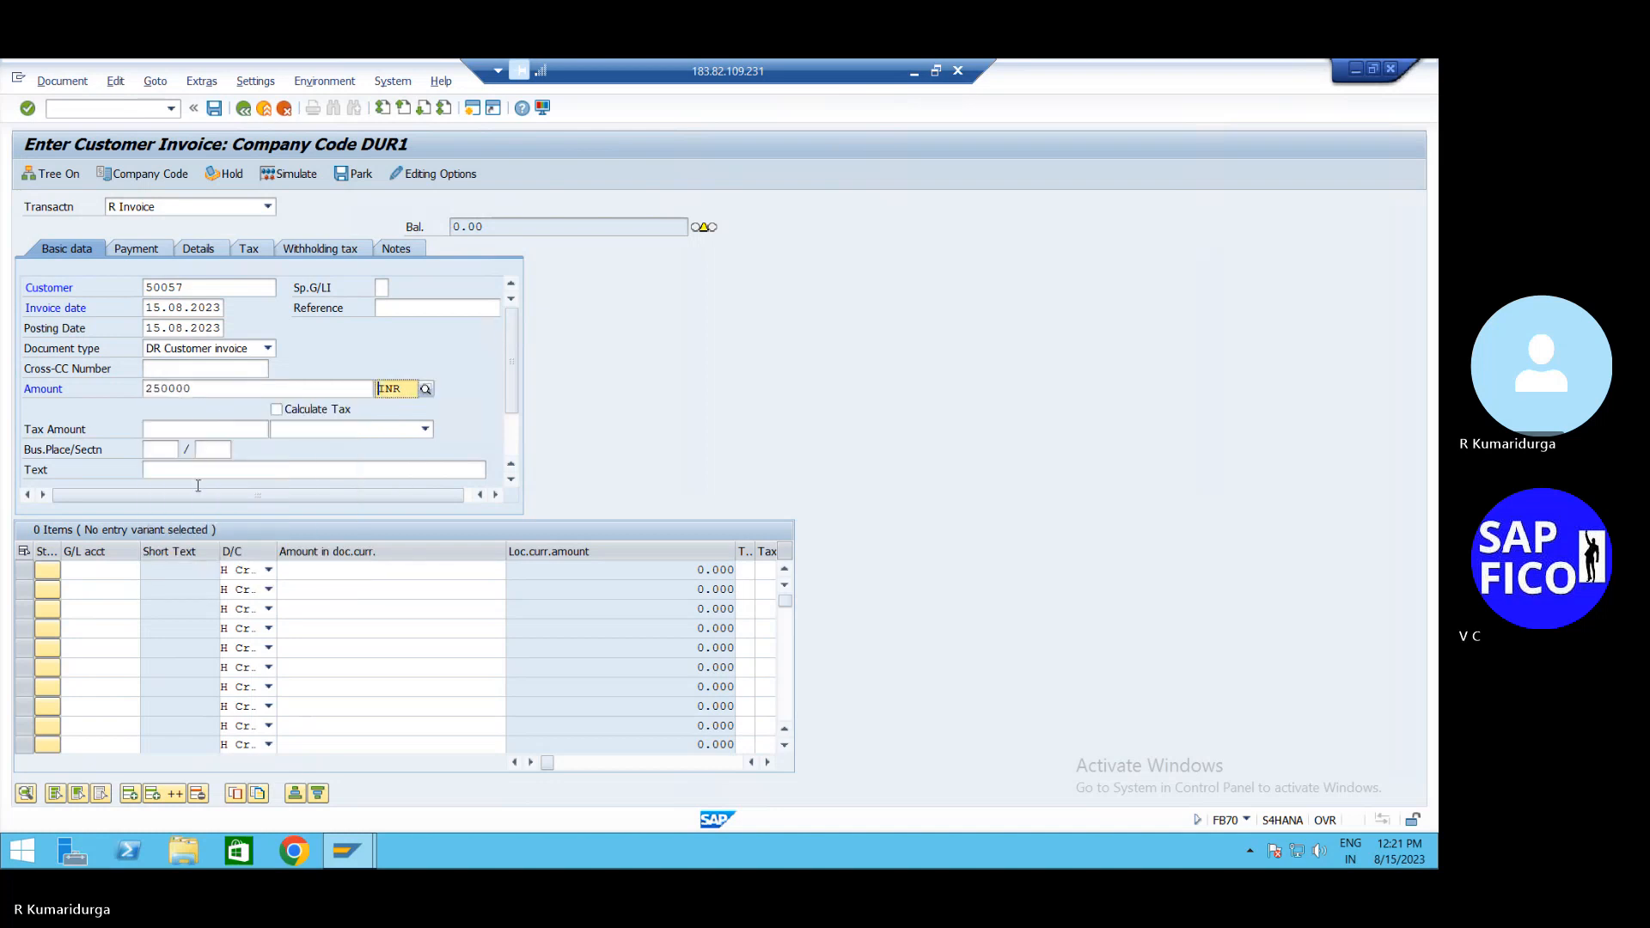
double_click(221, 472)
key(Down)
key(Tab)
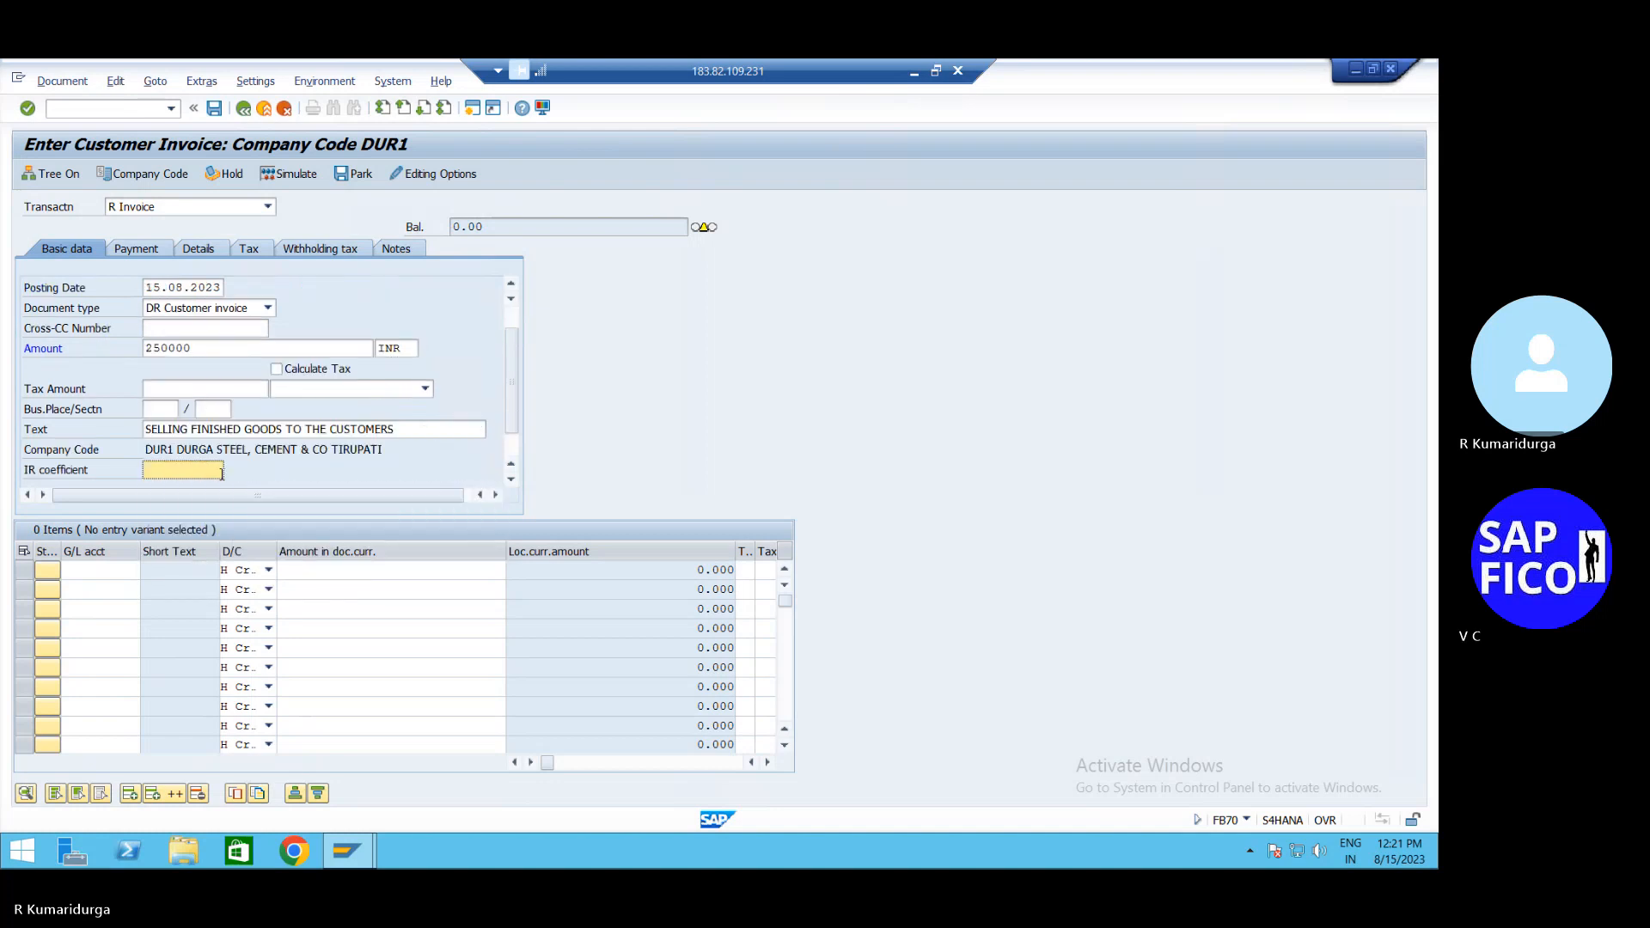
Add line item G/L 200201 with amount * carried from the invoice balance
double_click(122, 571)
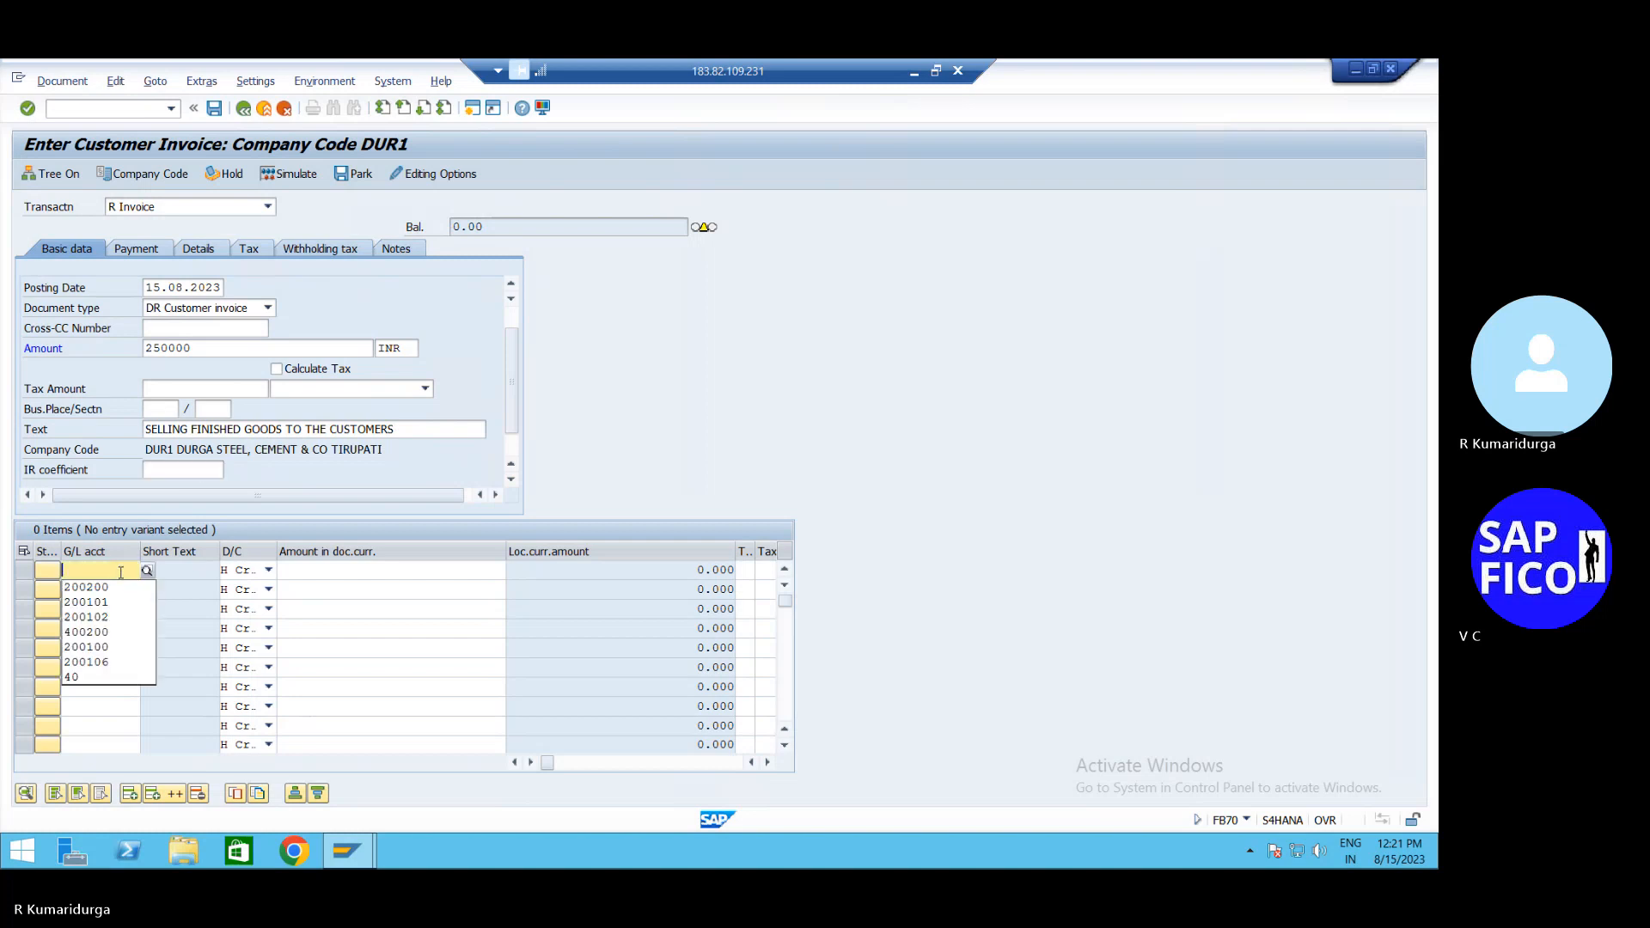
key(Down)
key(Down)
key(Down)
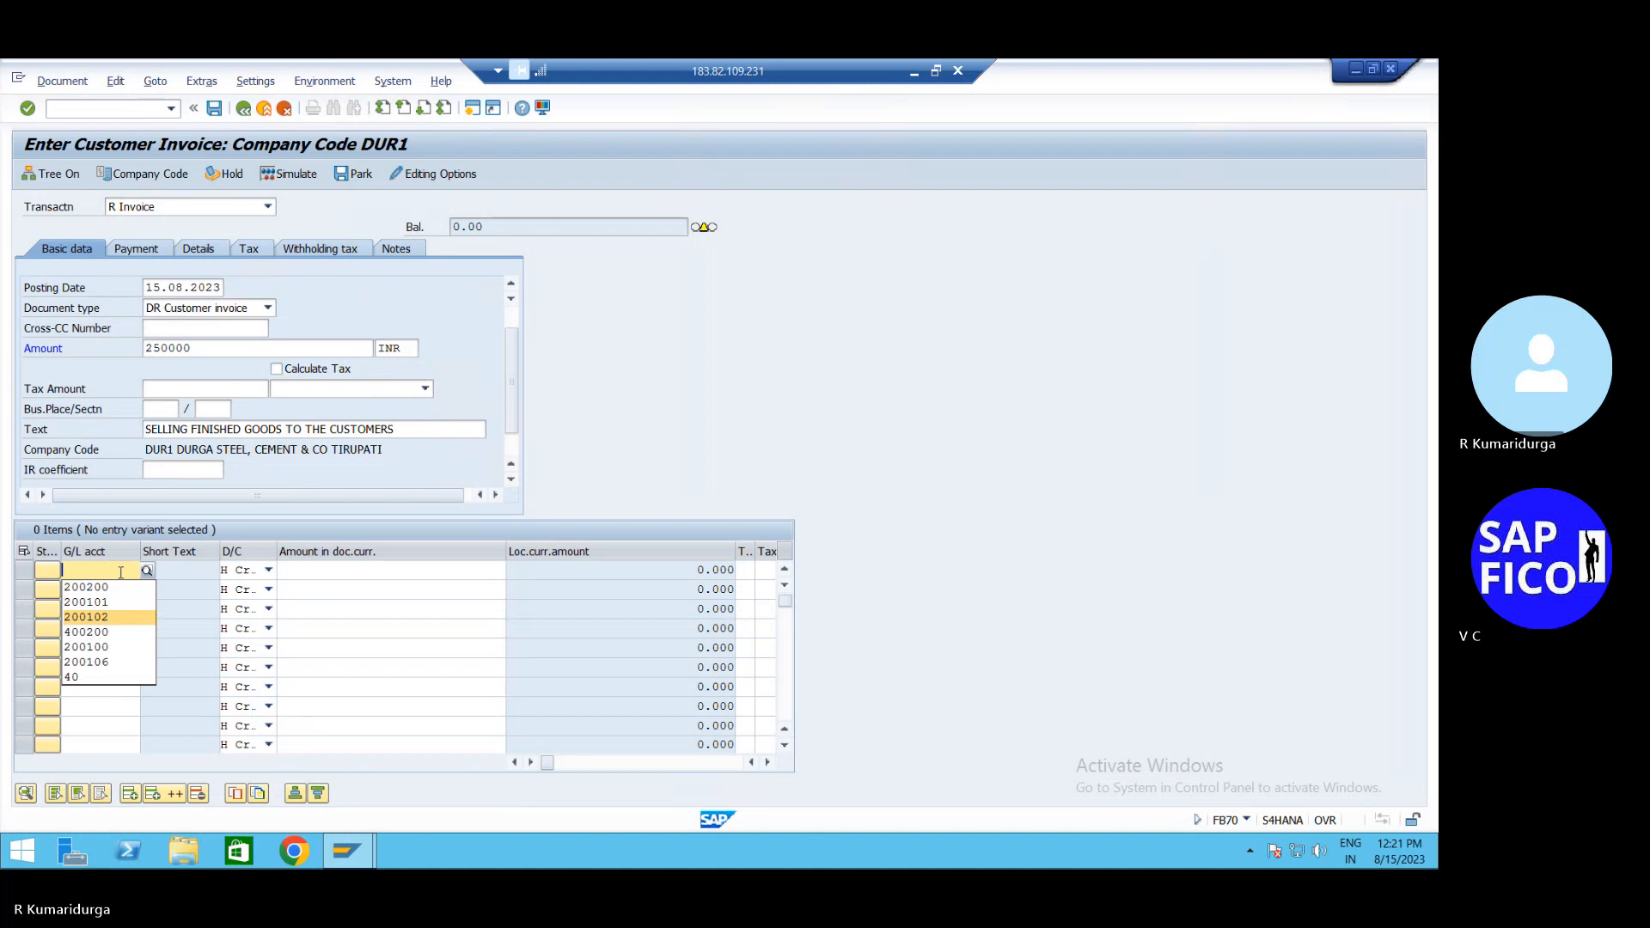
key(Up)
key(Up)
key(Return)
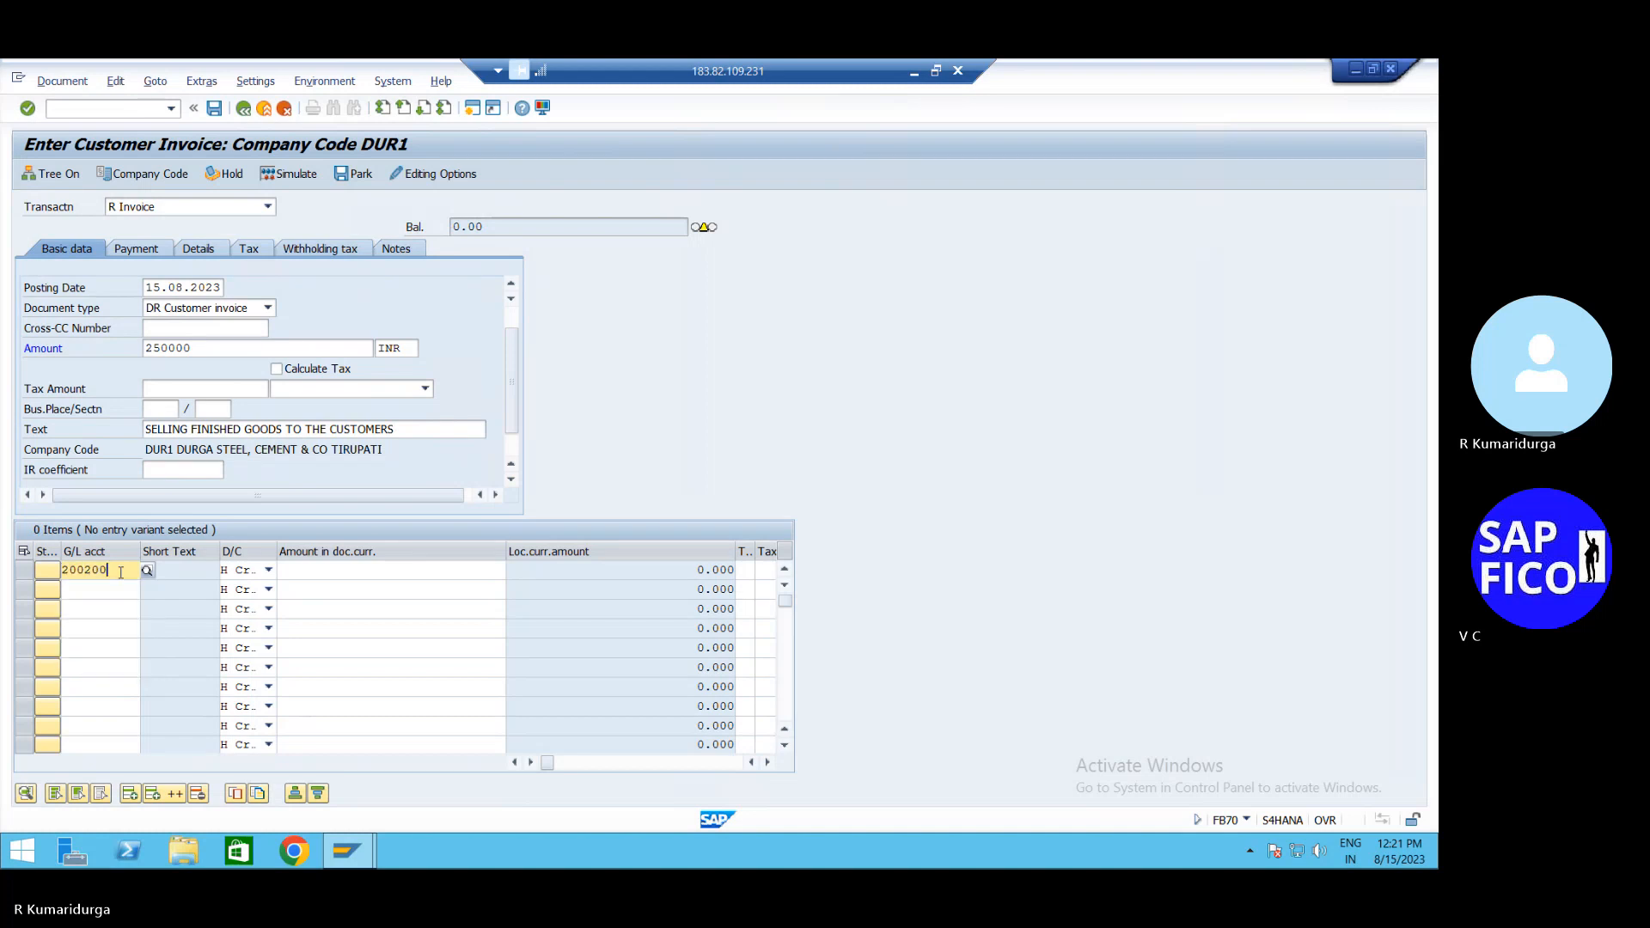
key(BackSpace)
text(1)
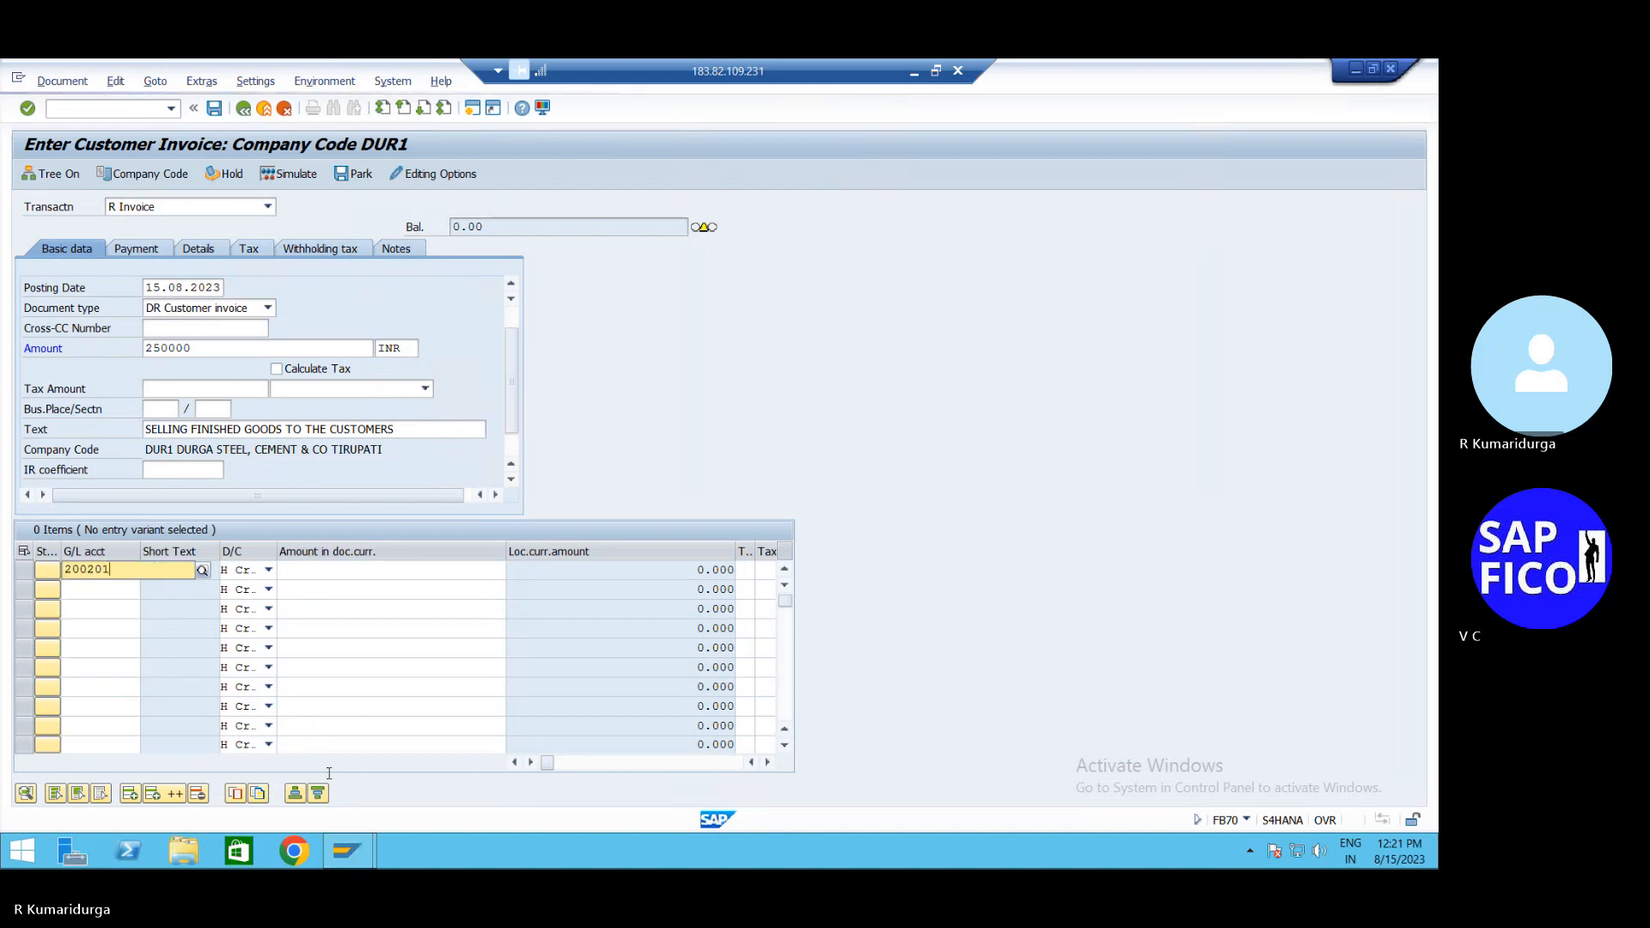
click(412, 583)
click(430, 571)
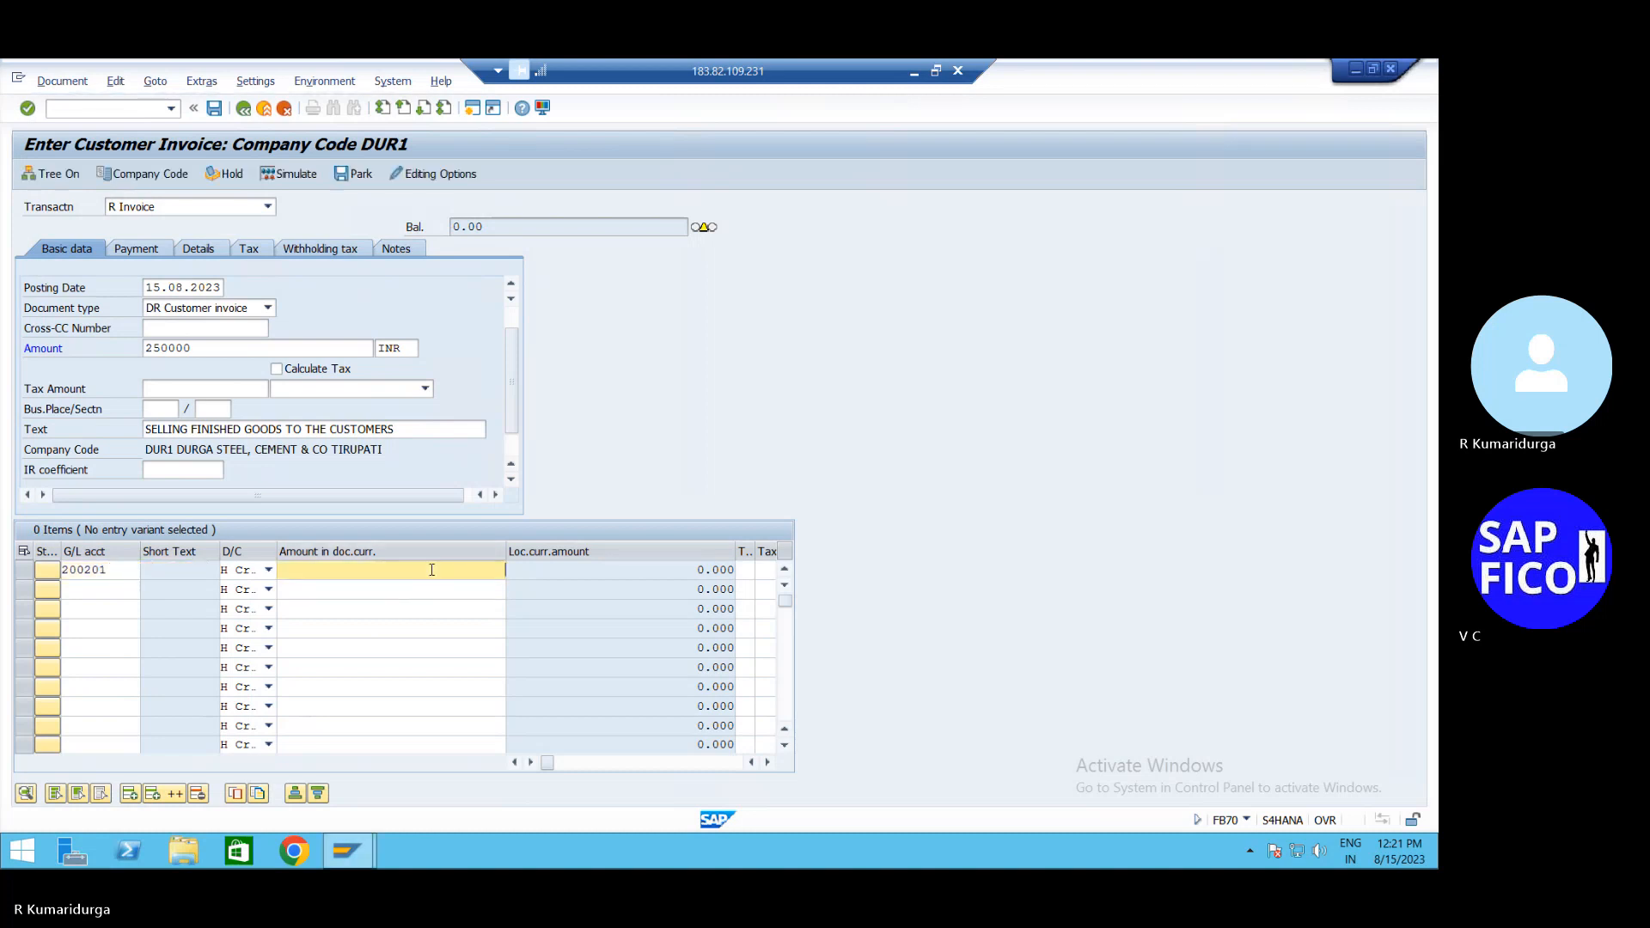
text(*)
key(Return)
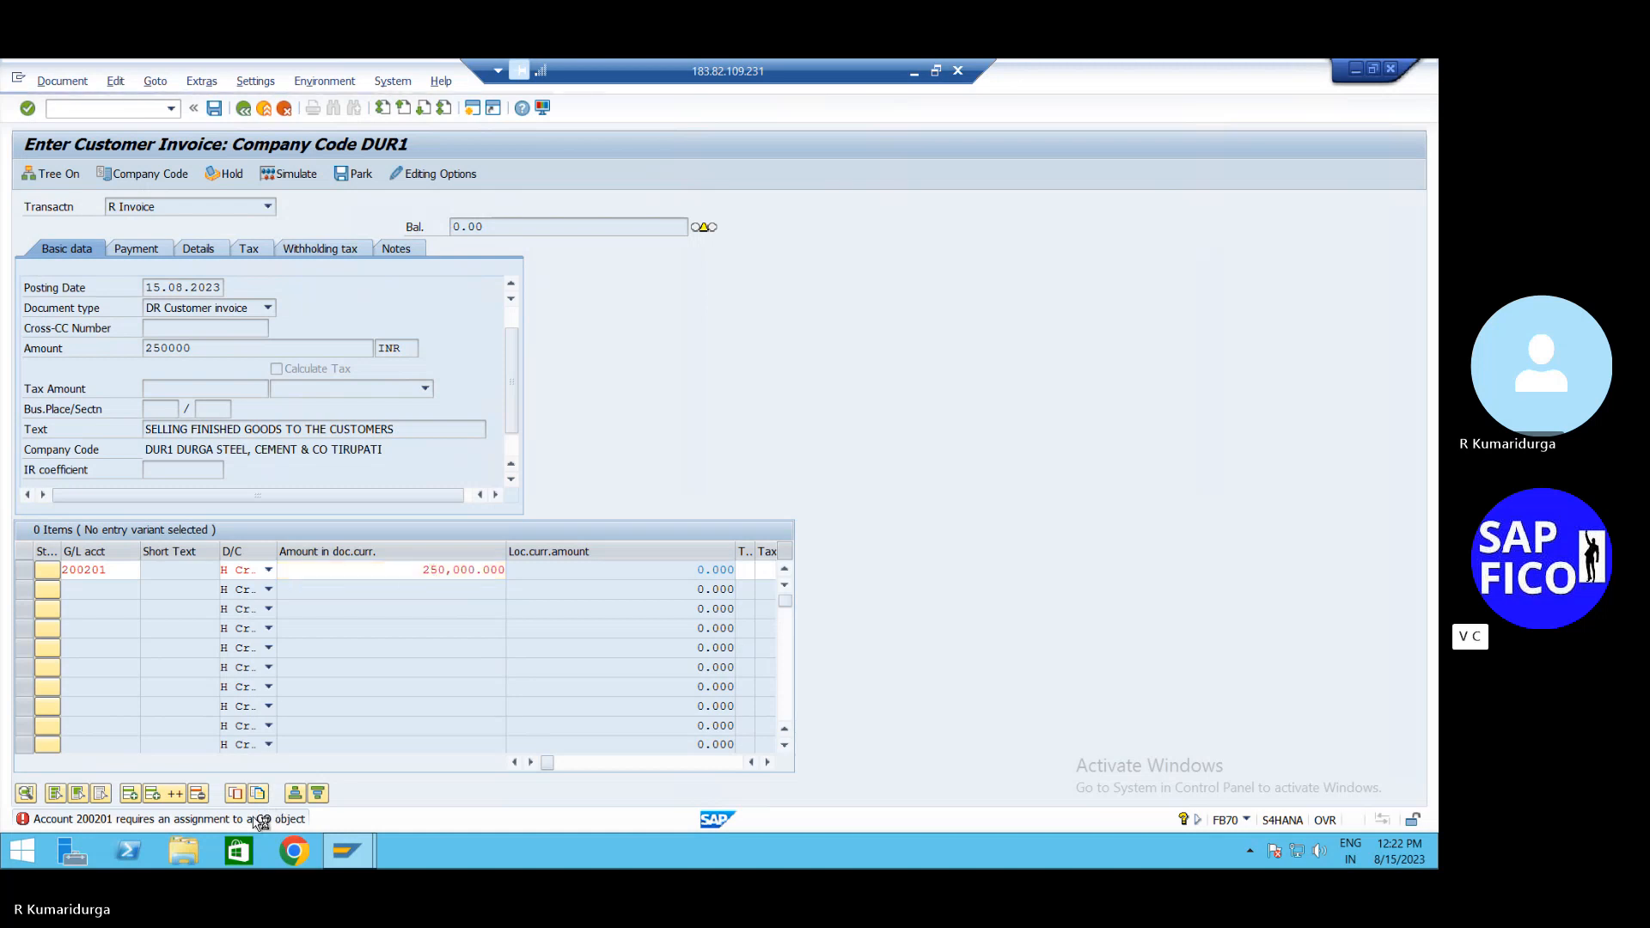
double_click(260, 820)
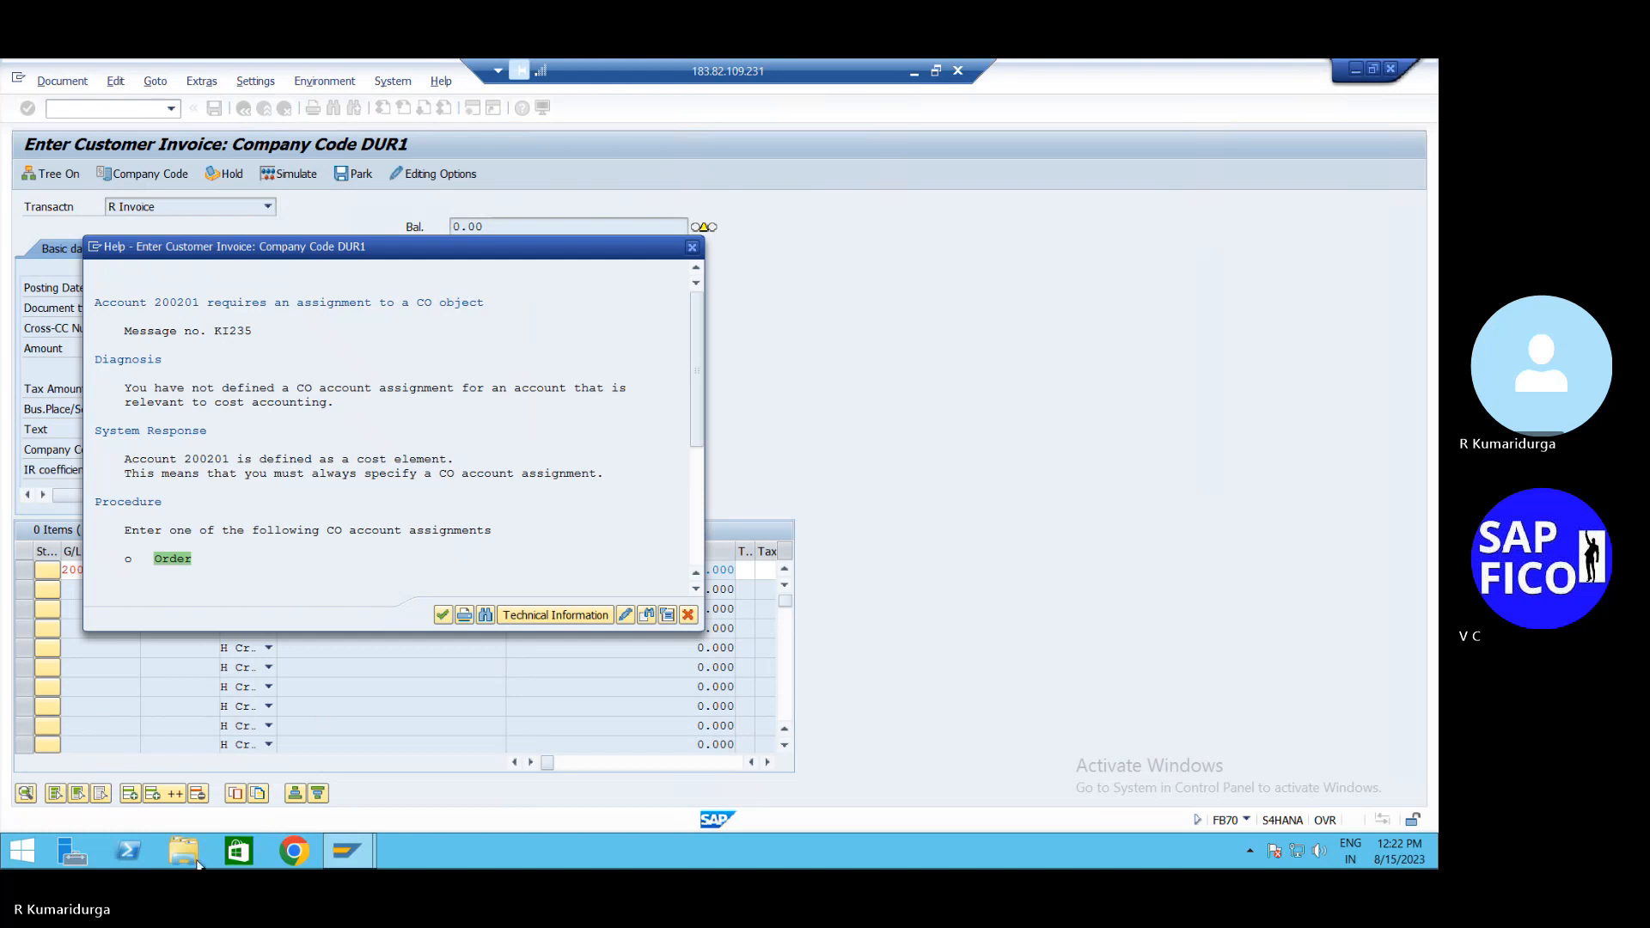
click(691, 254)
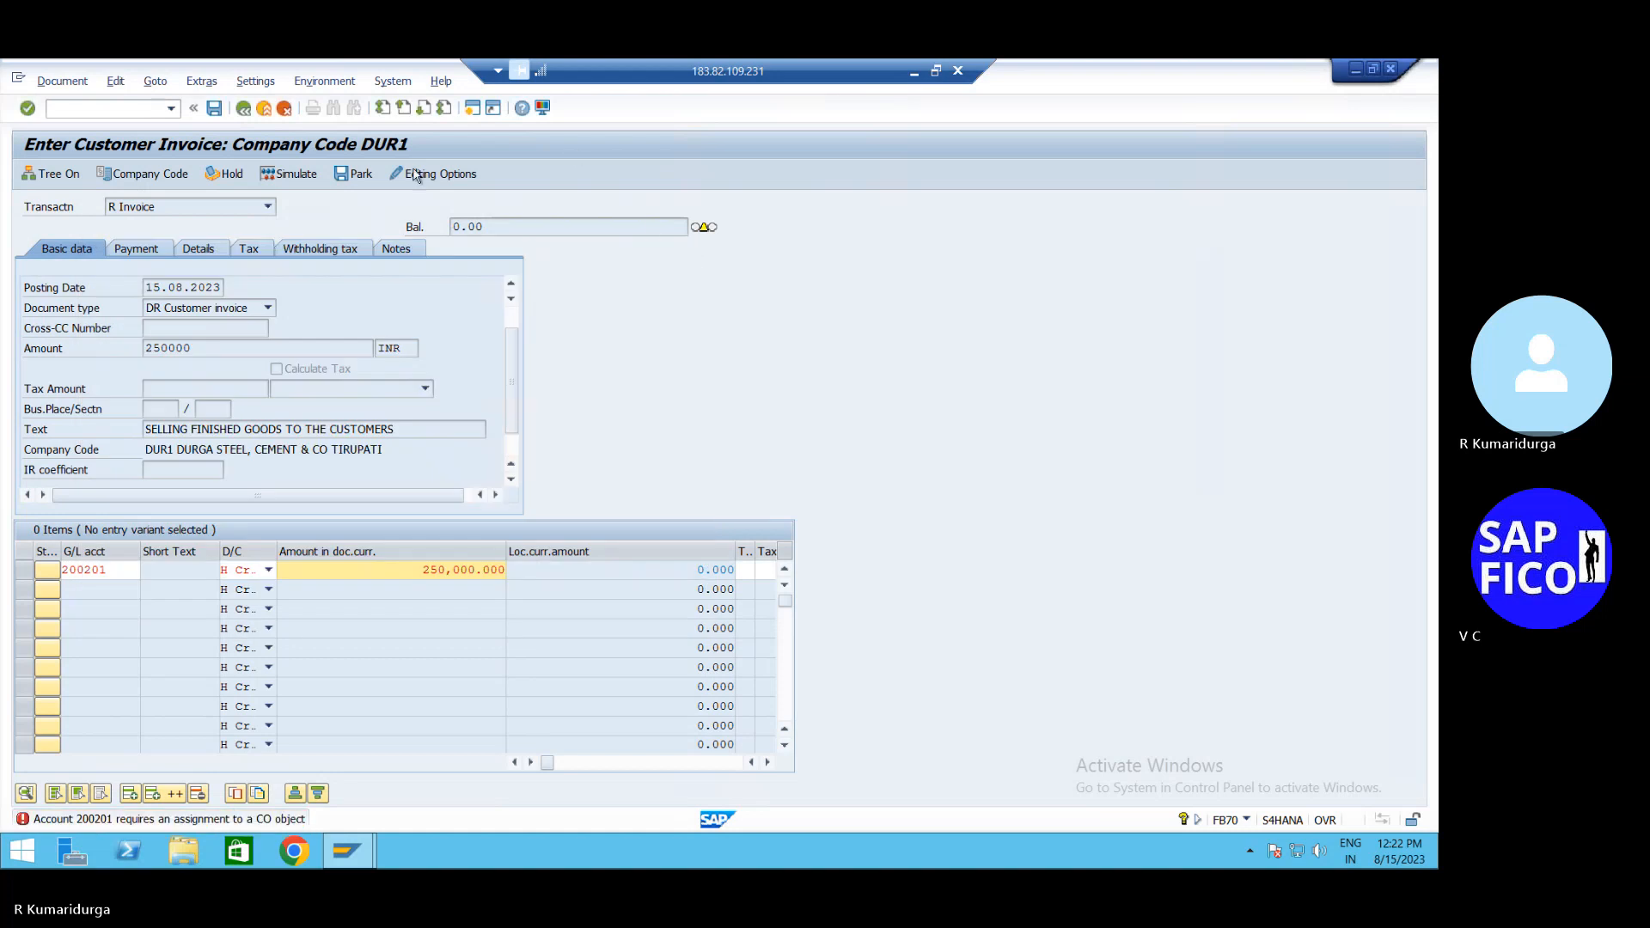
Leave the invoice with /n and open controlling area maintenance OKKP
click(121, 109)
text(/n)
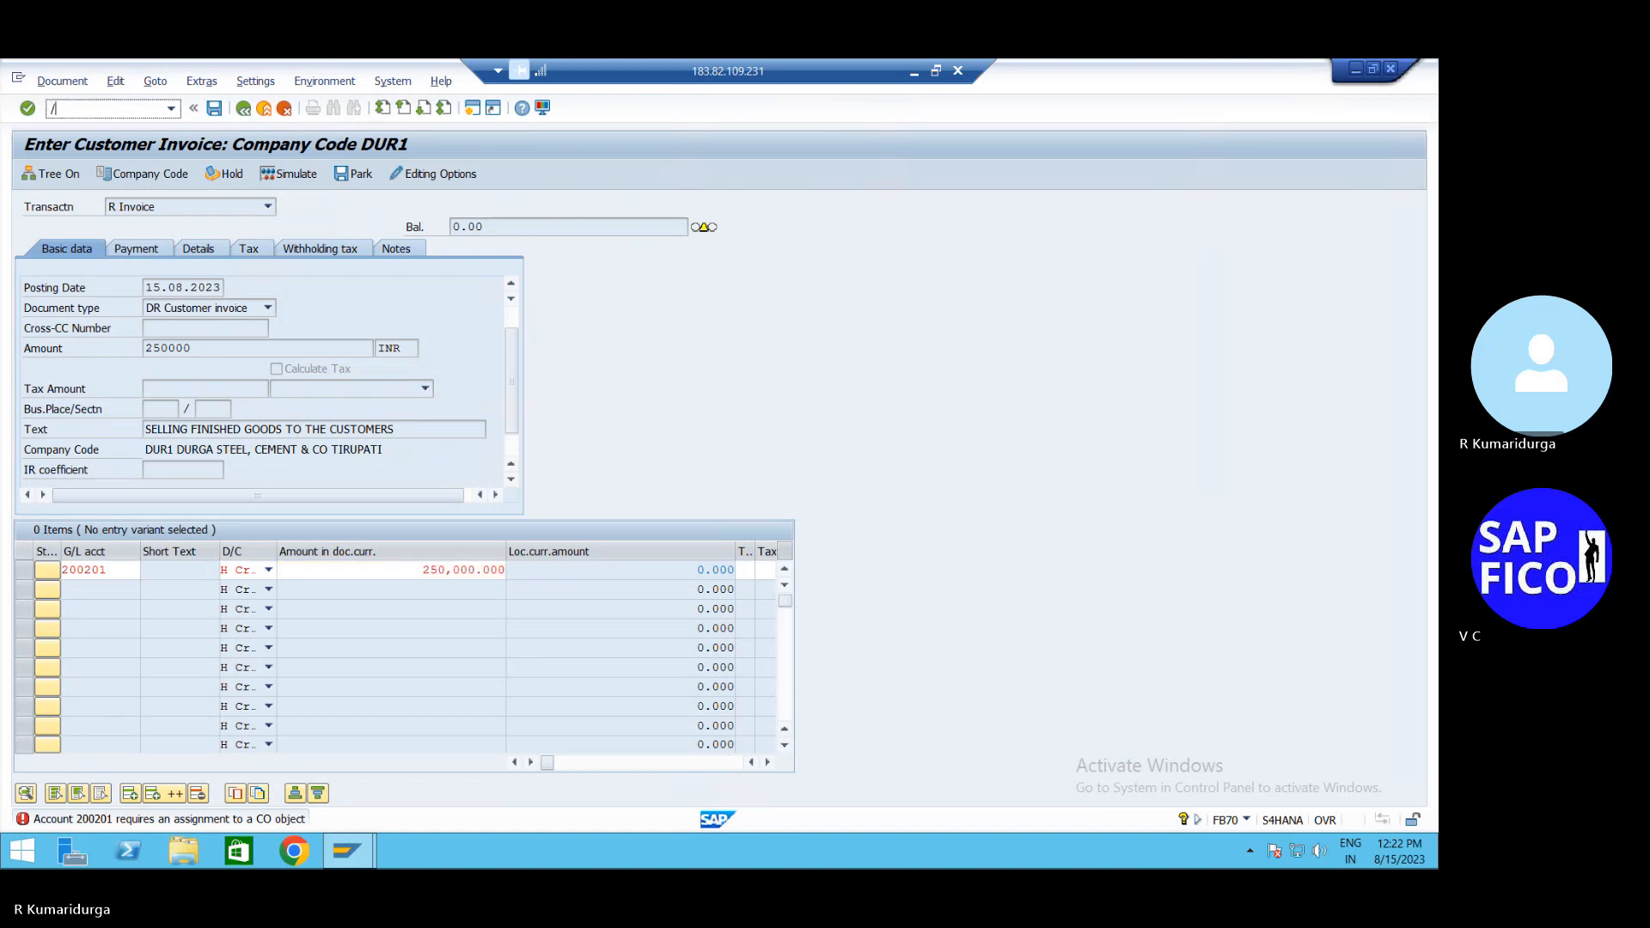
key(Return)
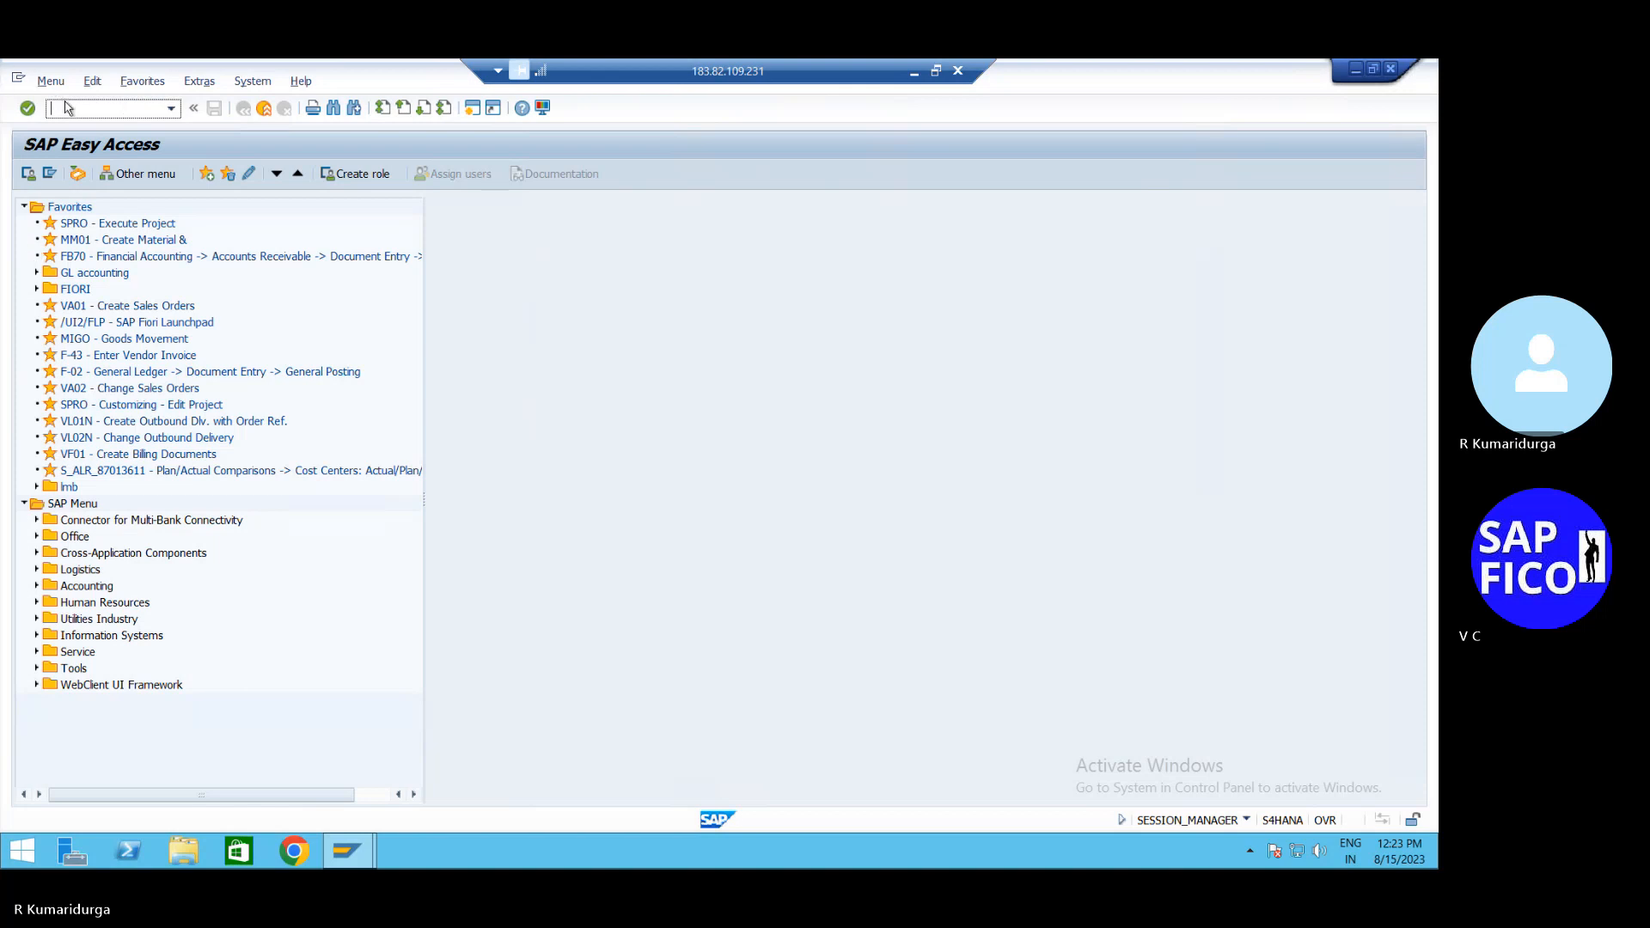
text(/NOKKP)
key(Return)
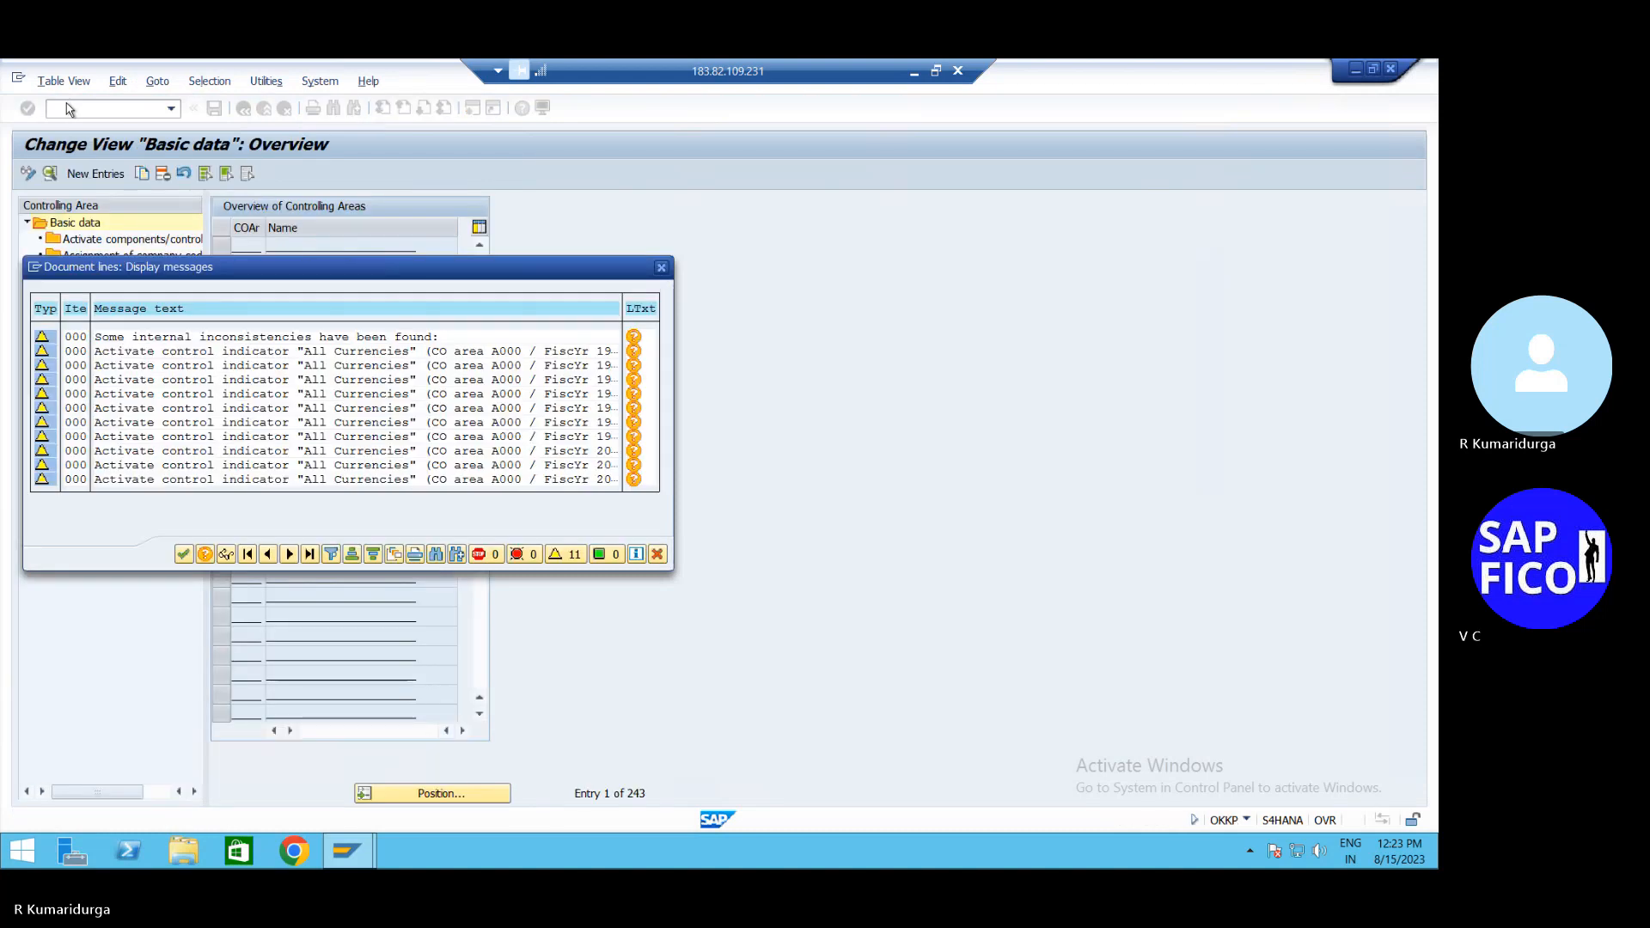
Dismiss the consistency warnings and position the controlling area list at DUR1
click(184, 555)
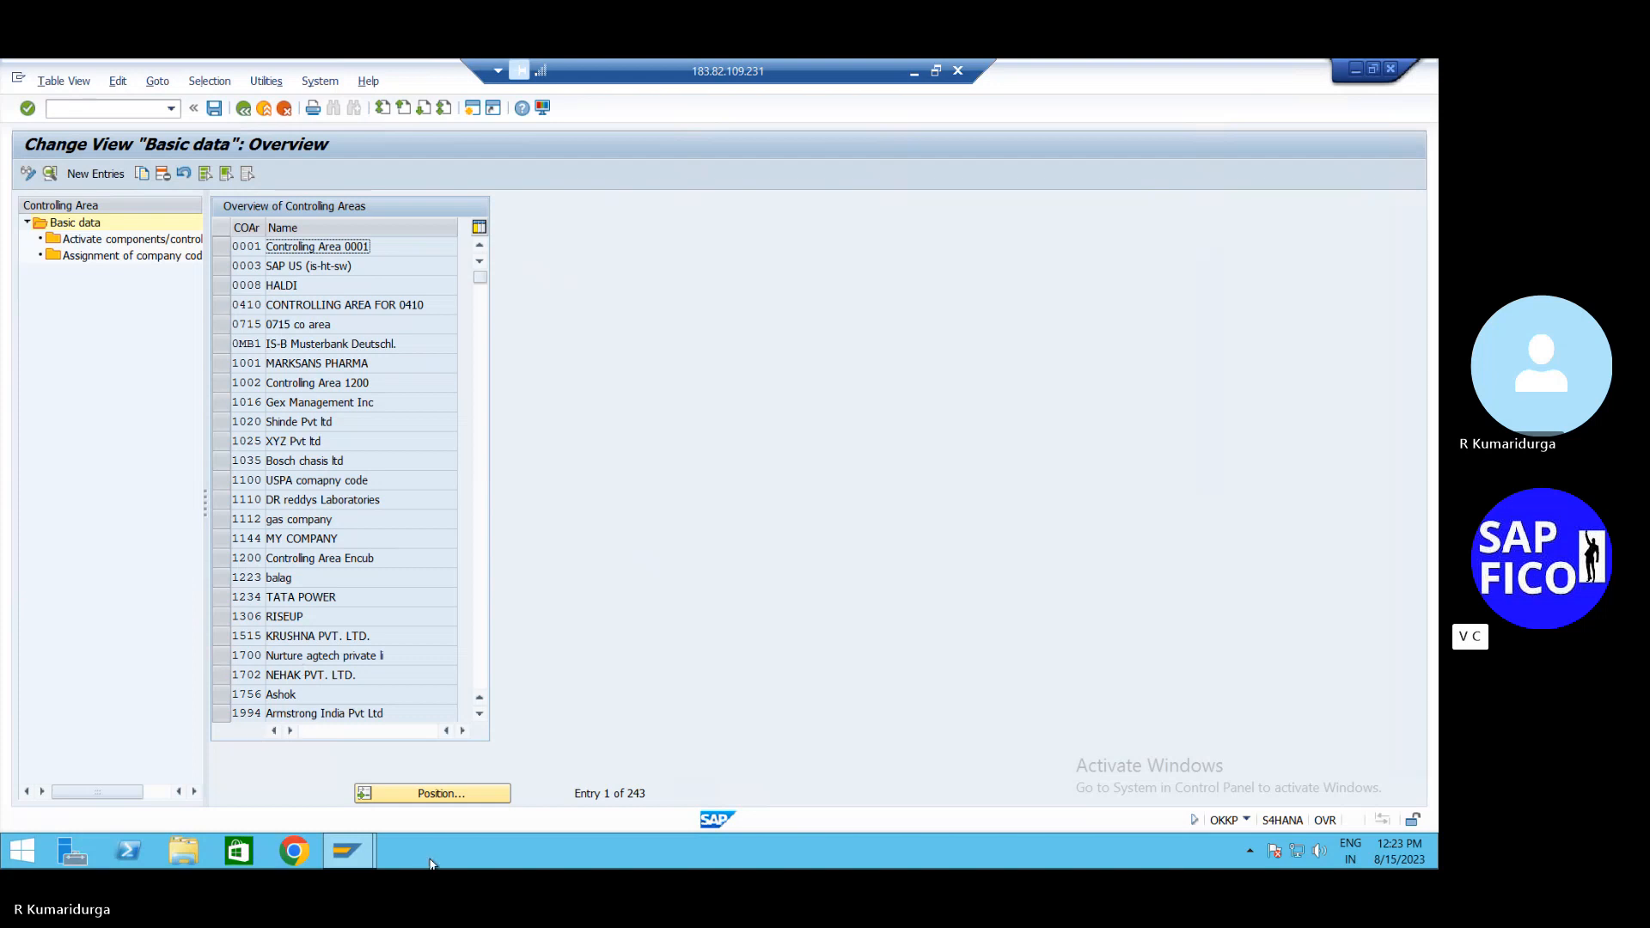
click(456, 798)
text(DUR)
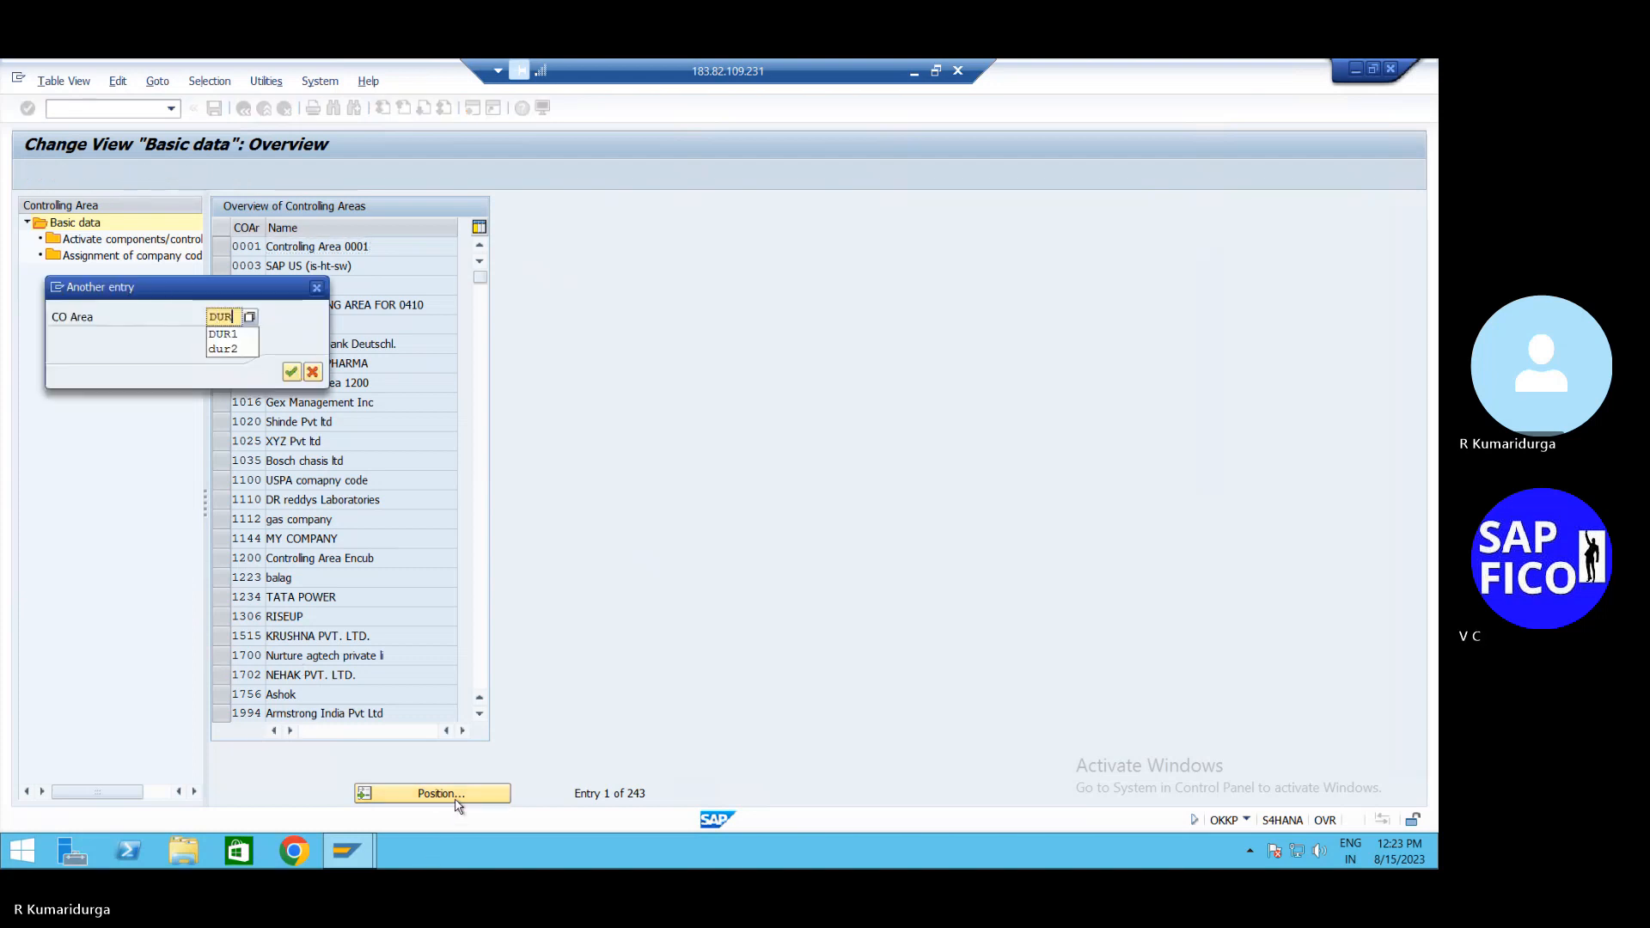
text(1)
key(Return)
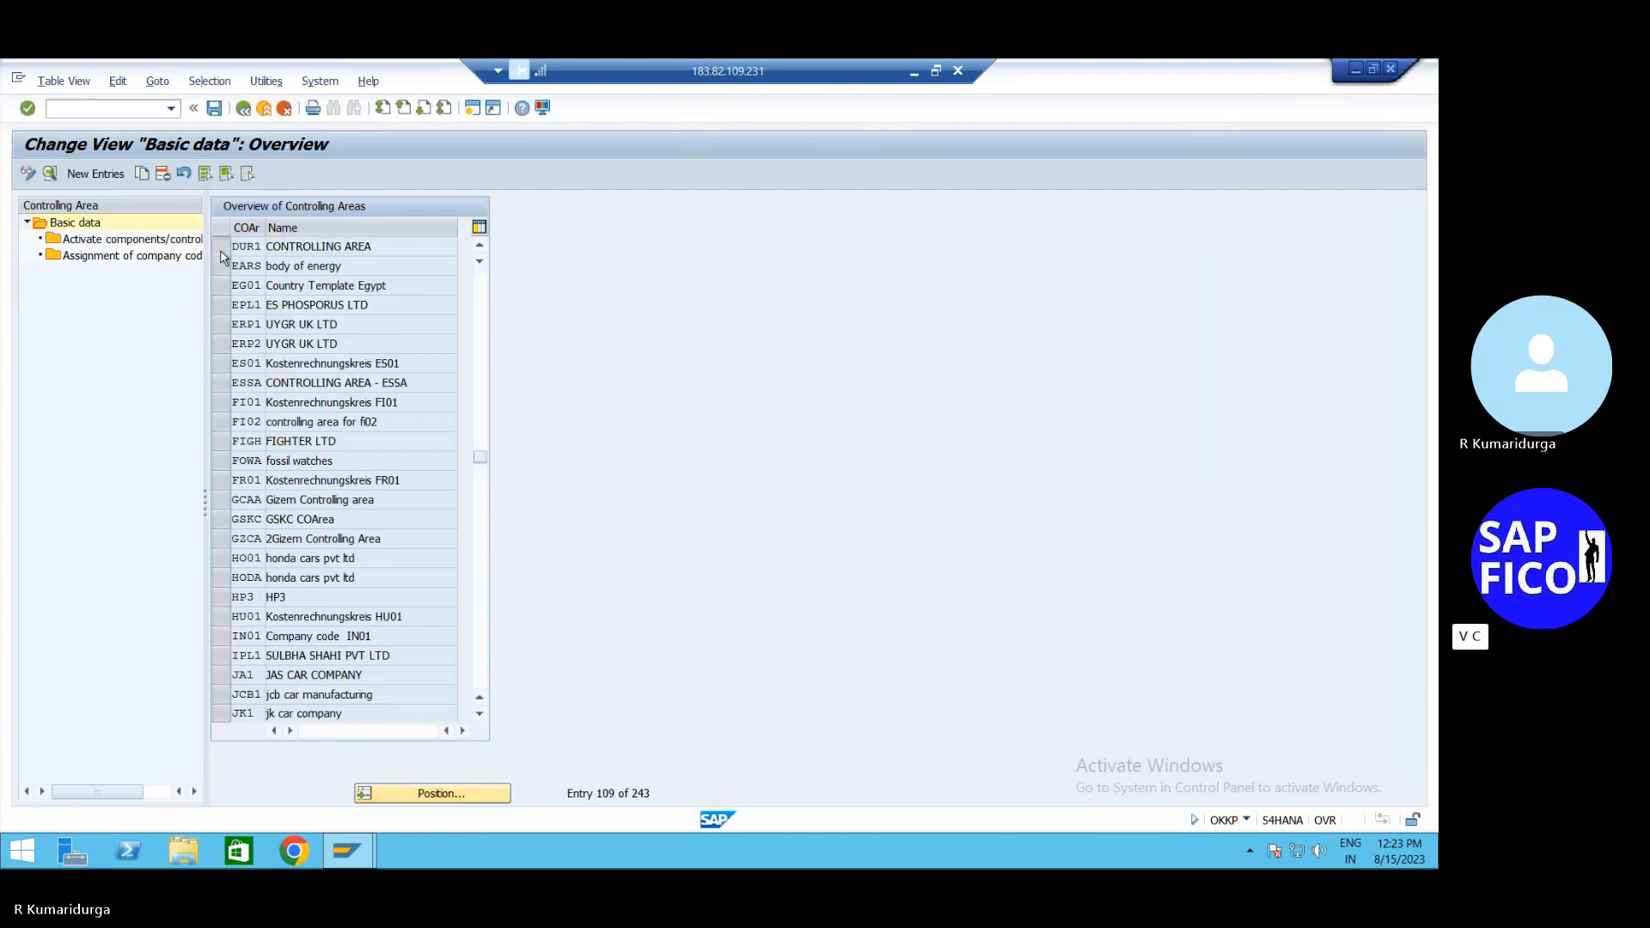
Select controlling area DUR1 and attempt to delete it, which is refused
click(222, 254)
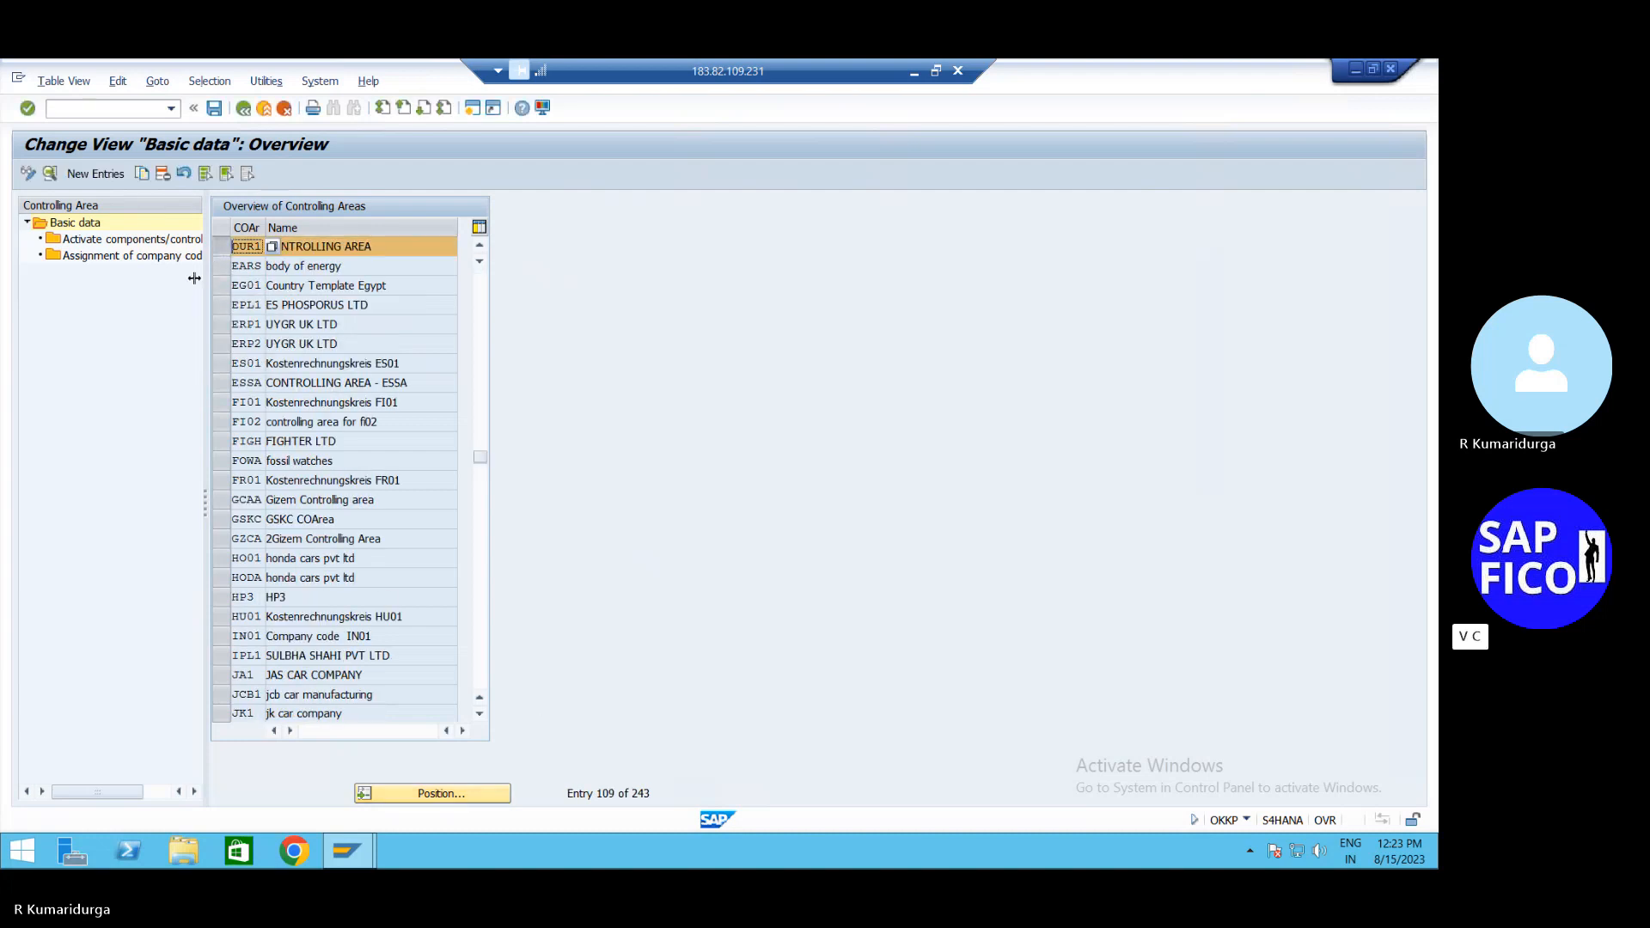
click(164, 176)
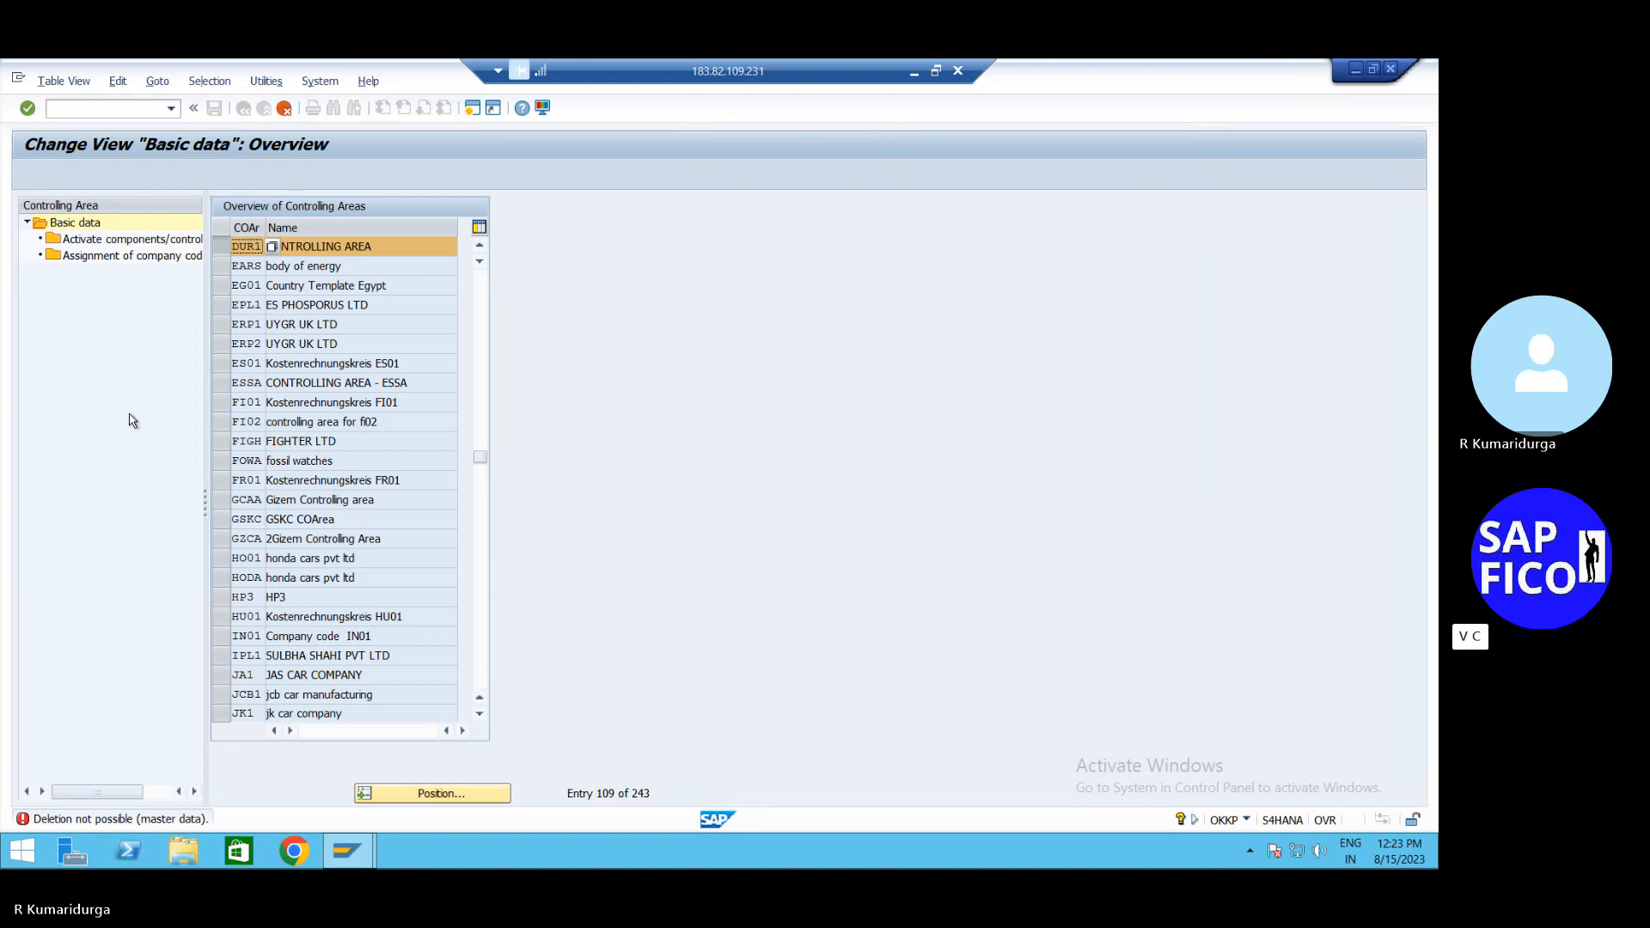
double_click(139, 263)
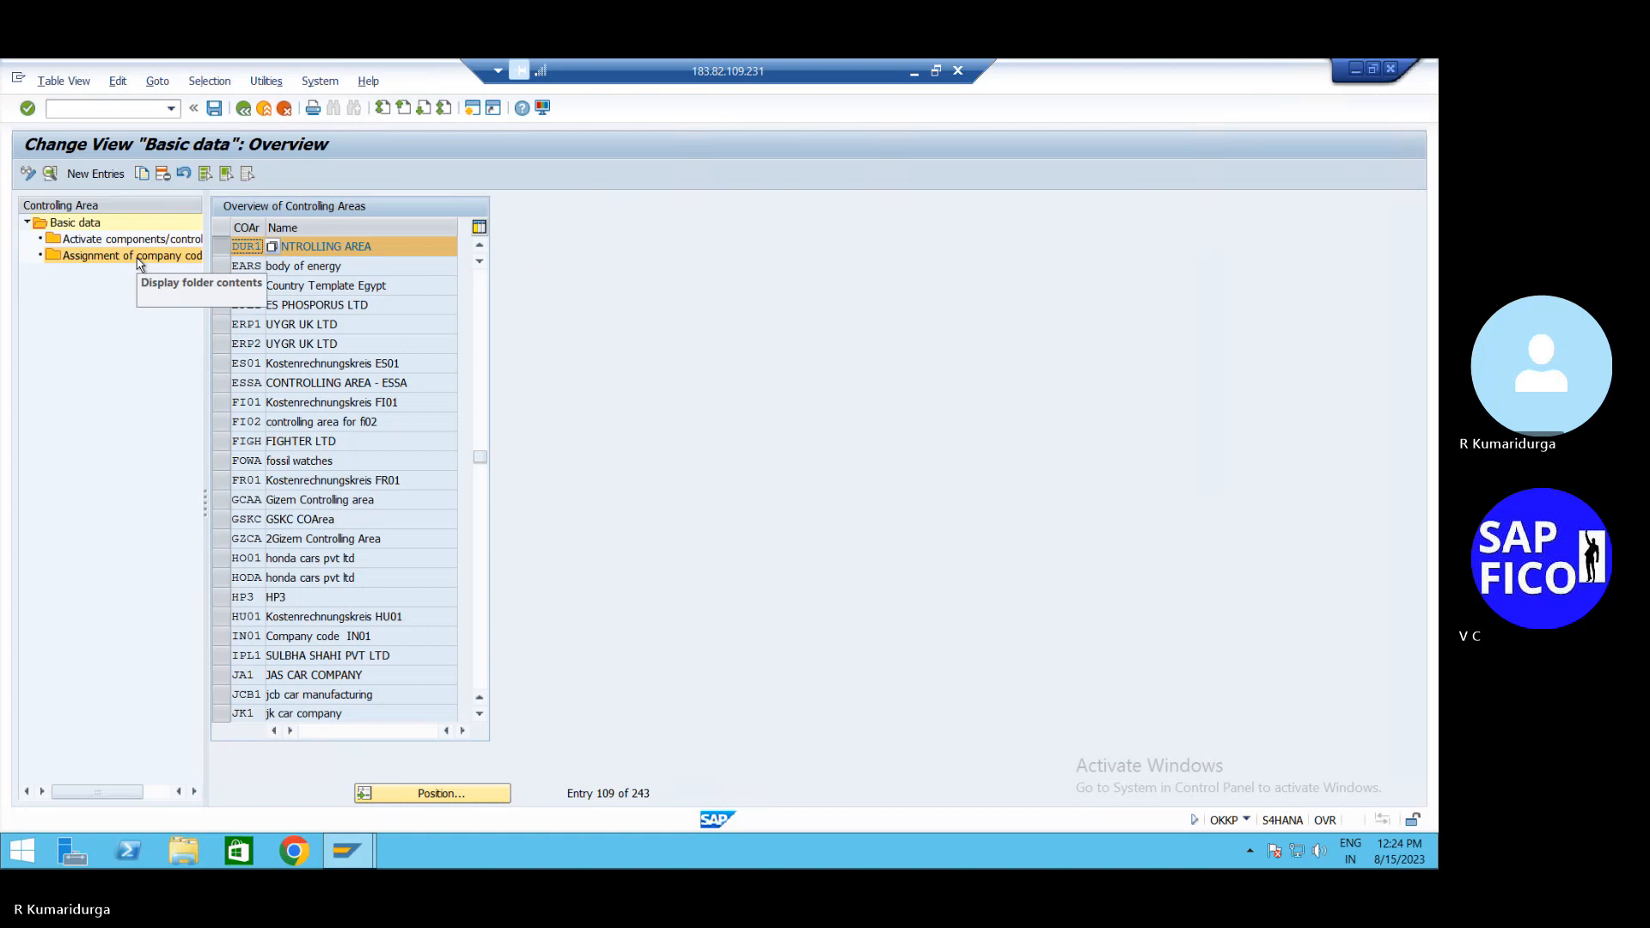
Delete company code DUR1's assignment to controlling area DUR1
double_click(139, 263)
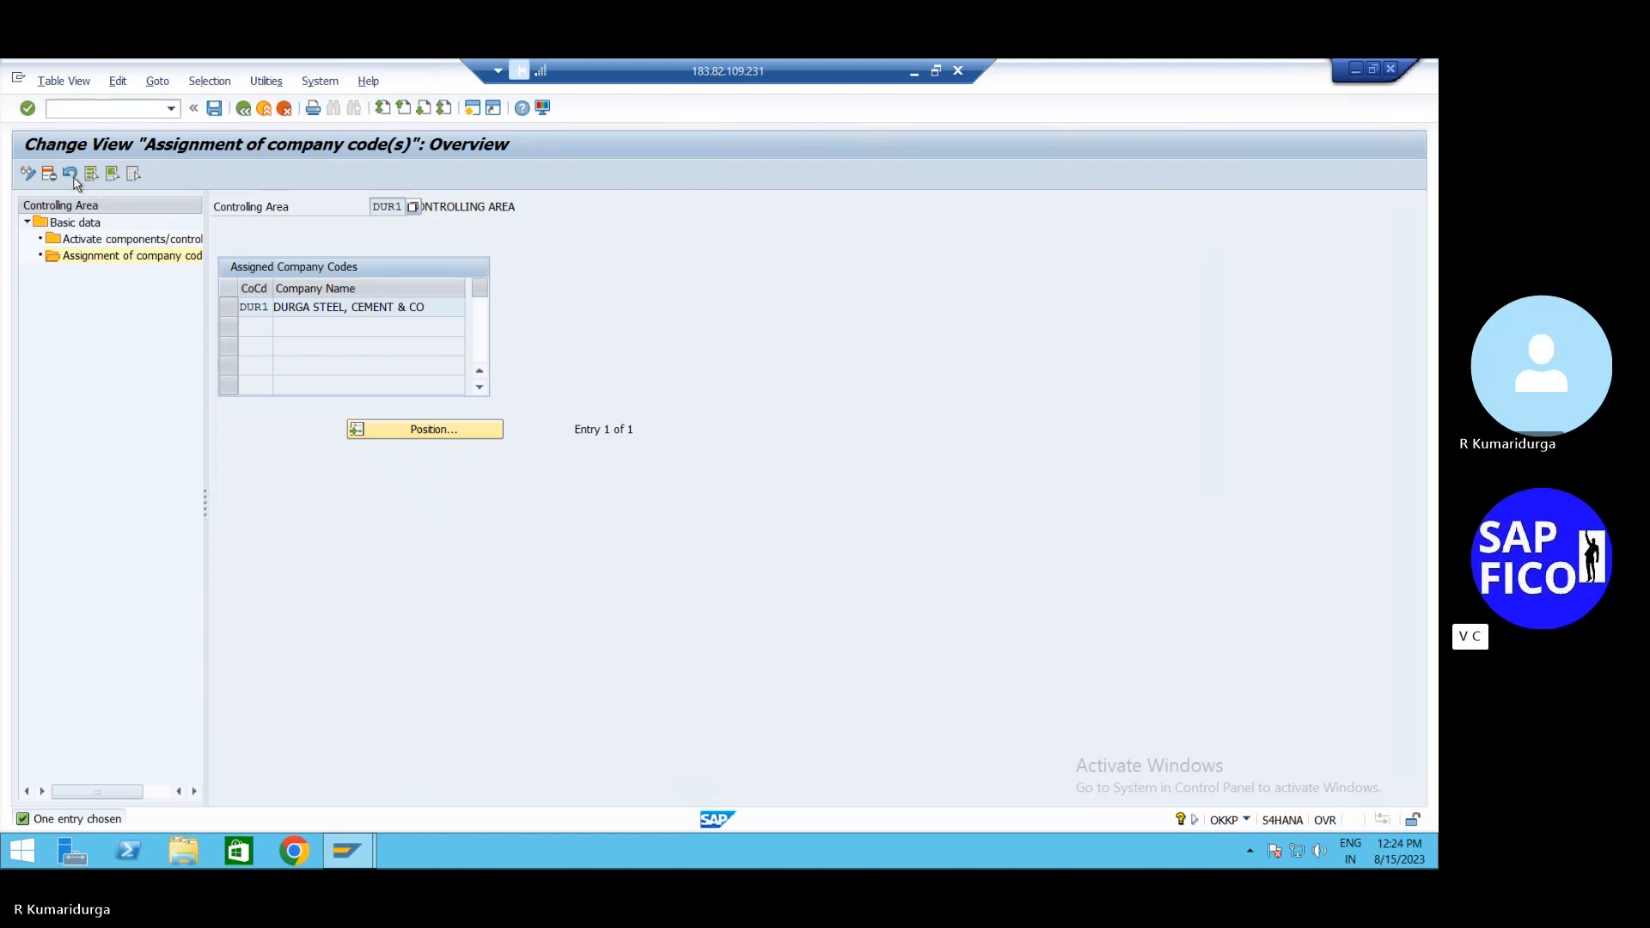
click(228, 307)
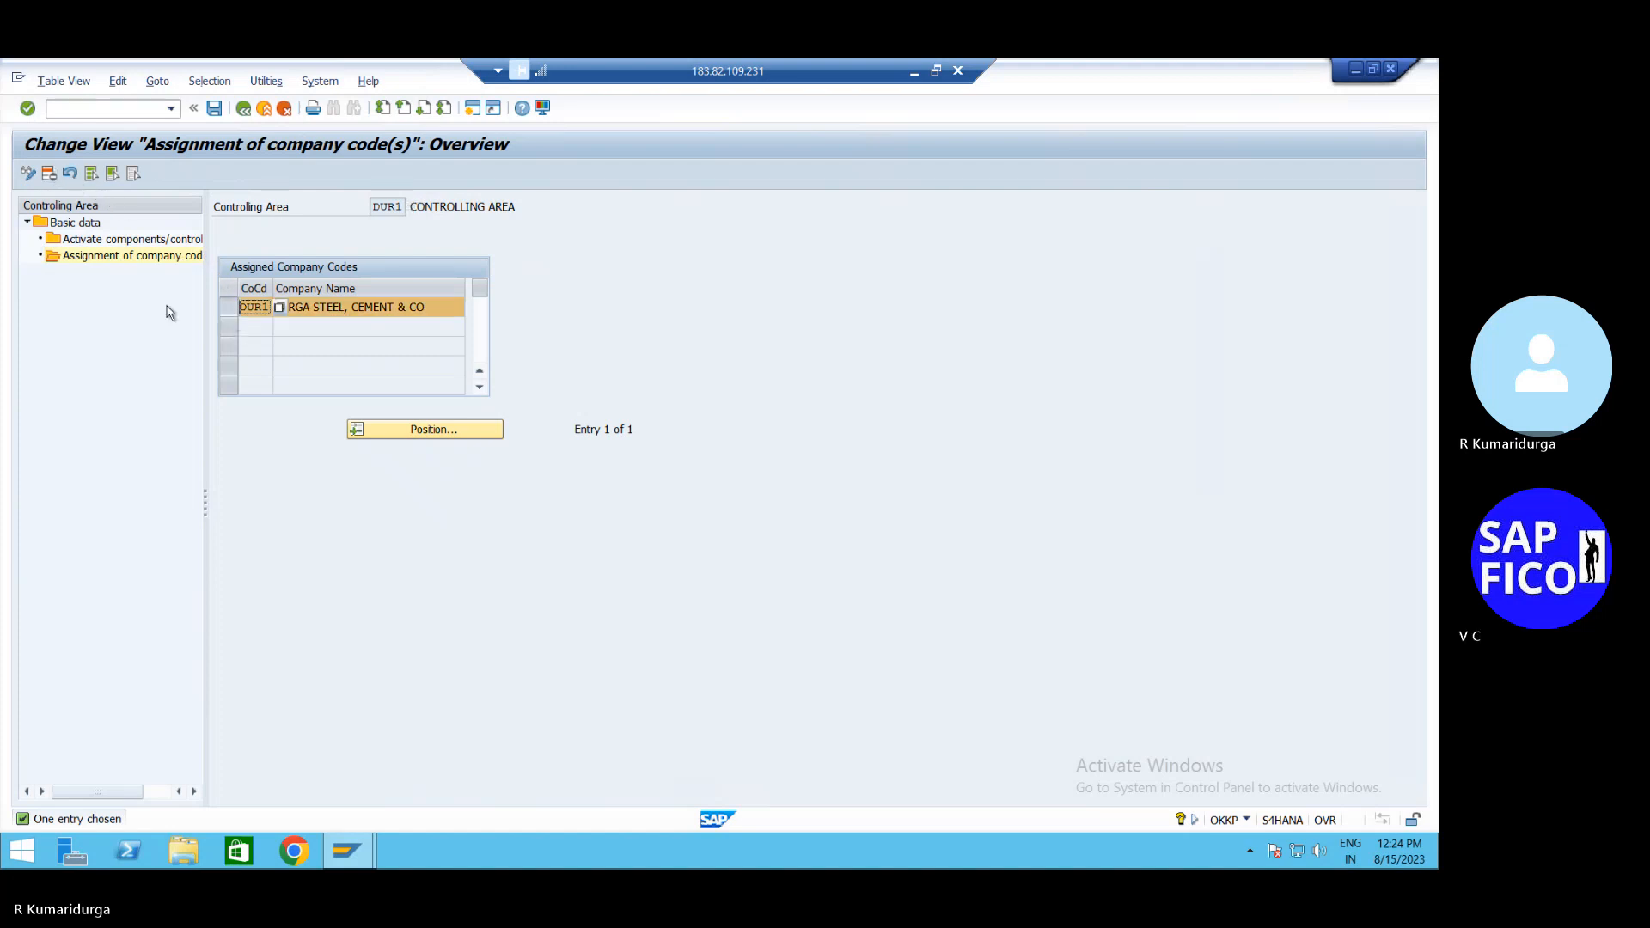
click(49, 177)
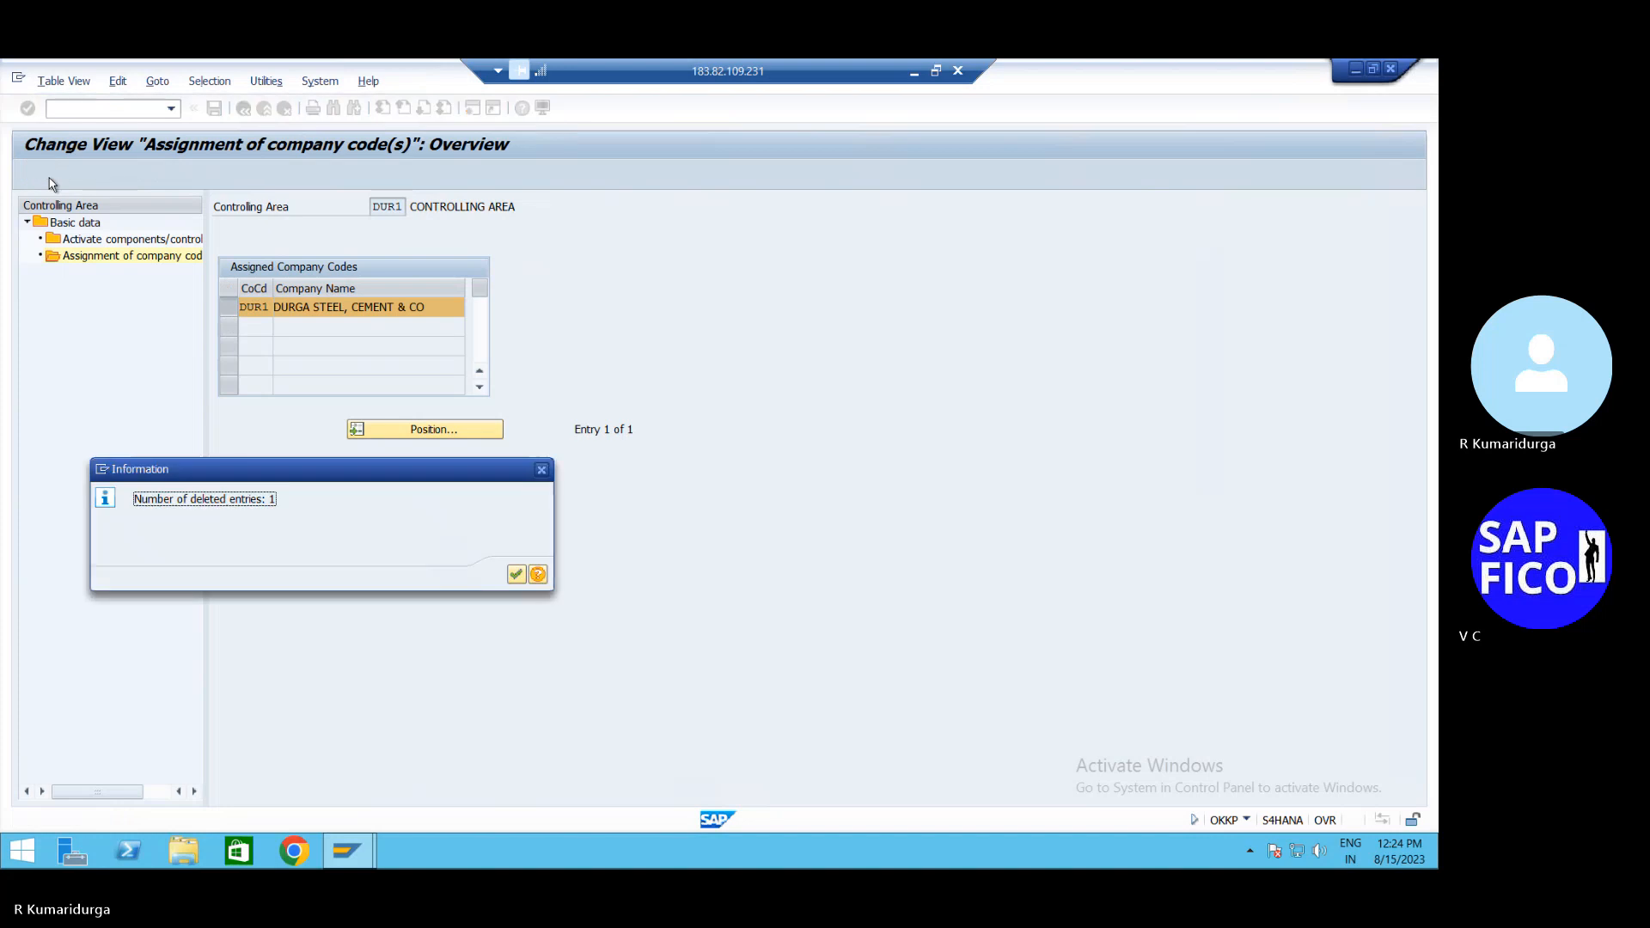
click(516, 574)
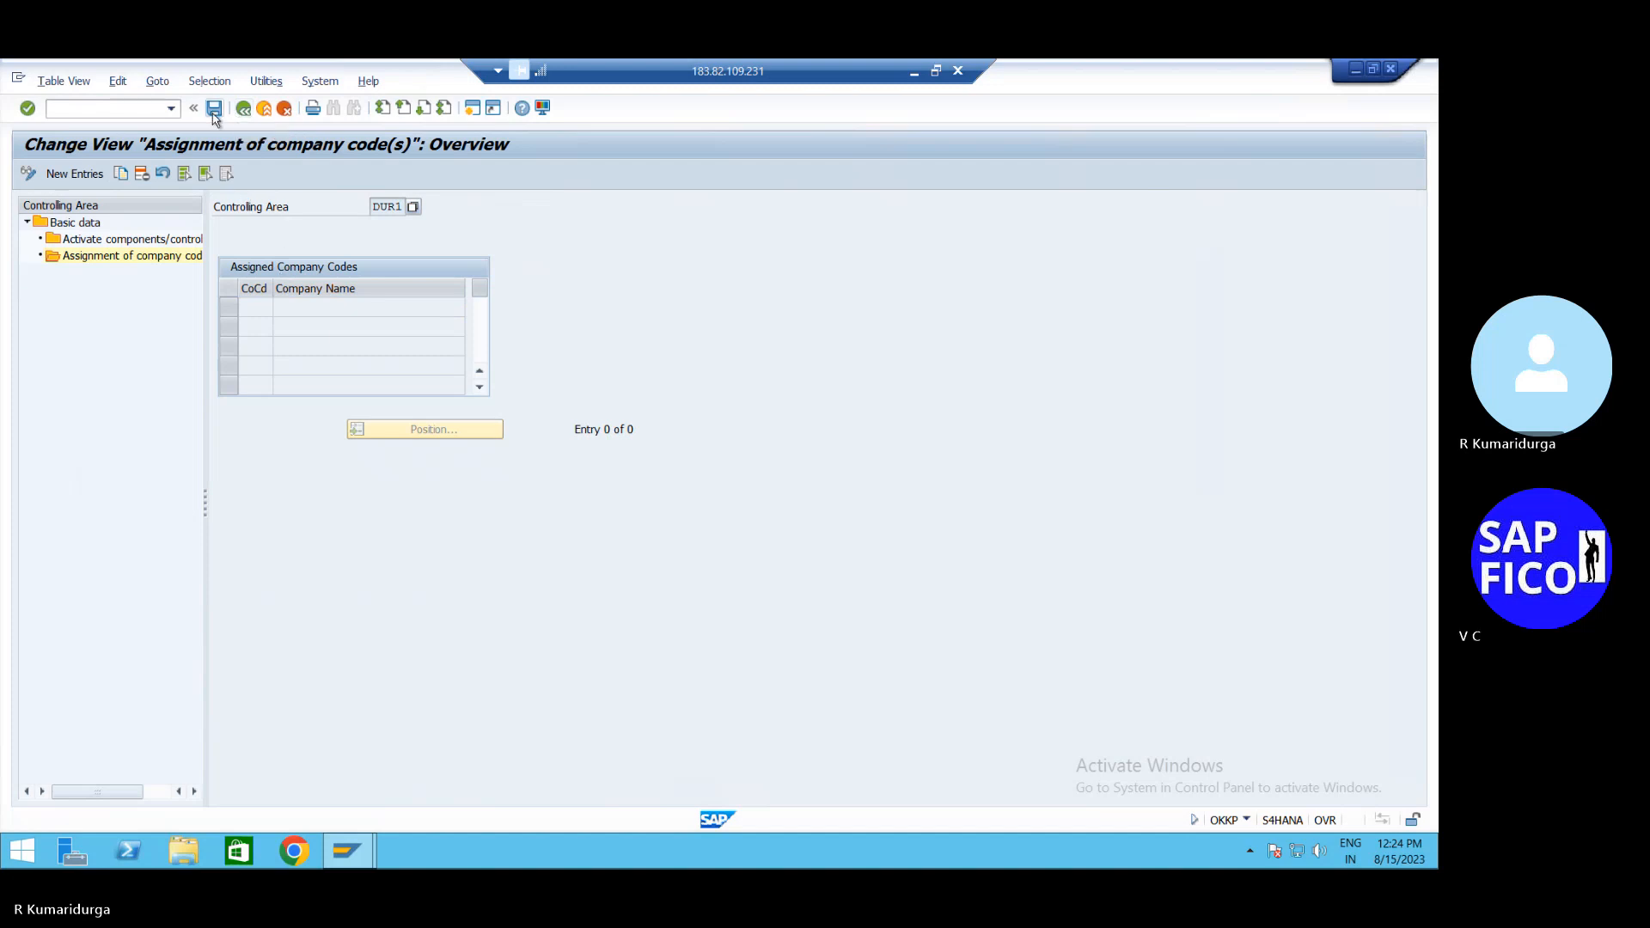
Save the removed assignment under the proposed customizing request
click(214, 109)
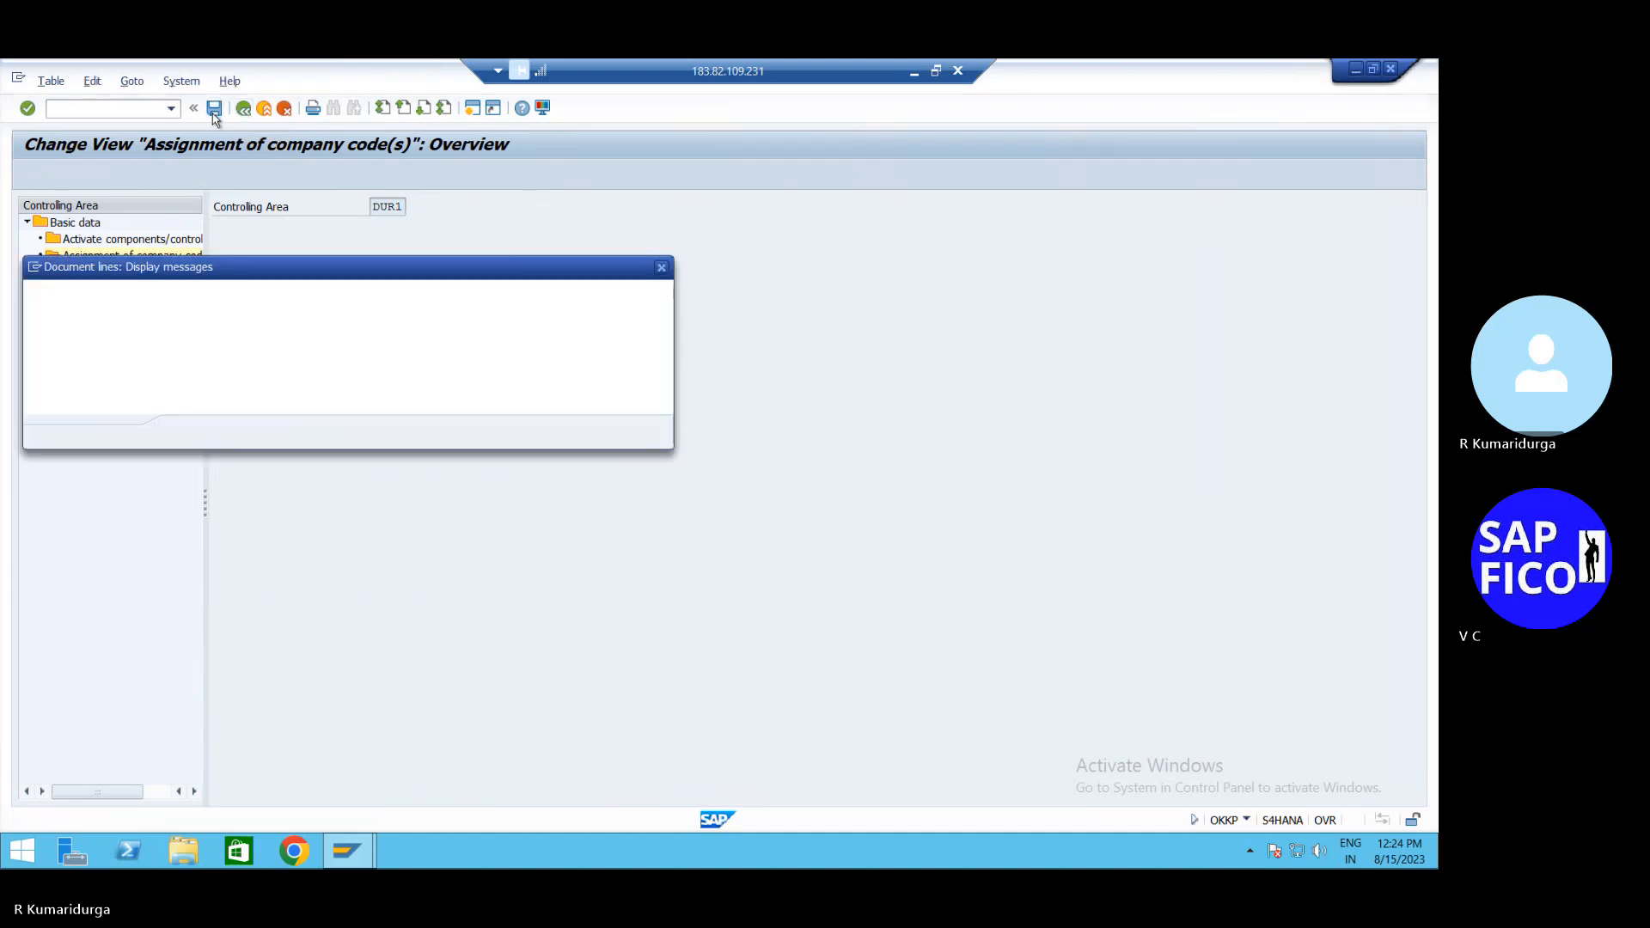
key(Return)
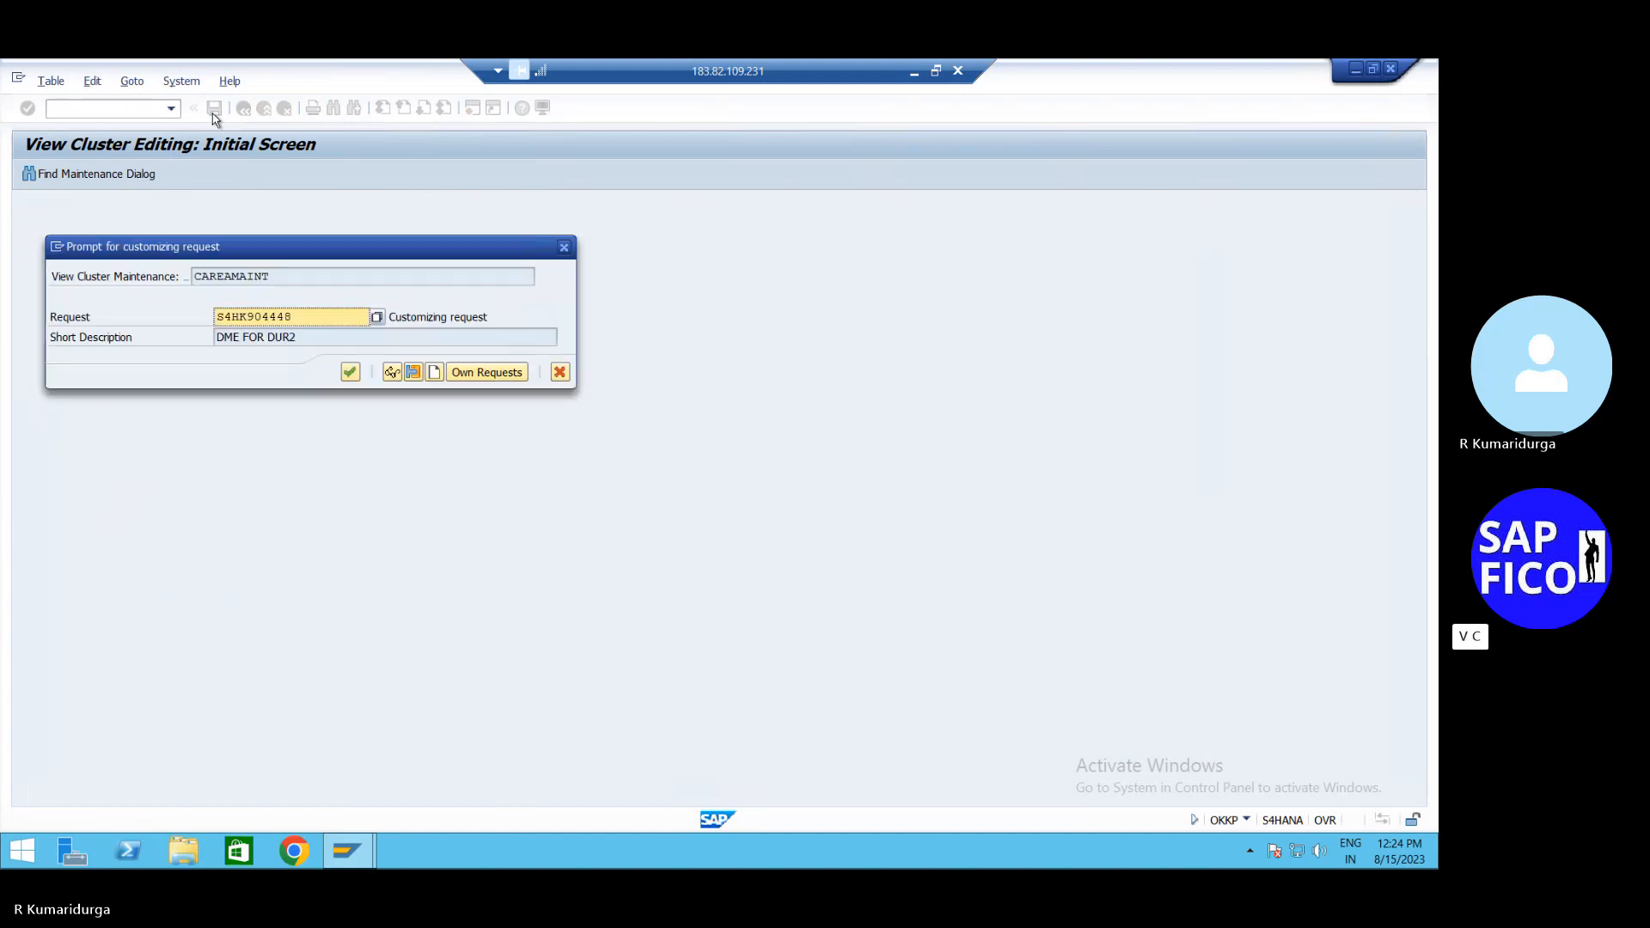
click(350, 371)
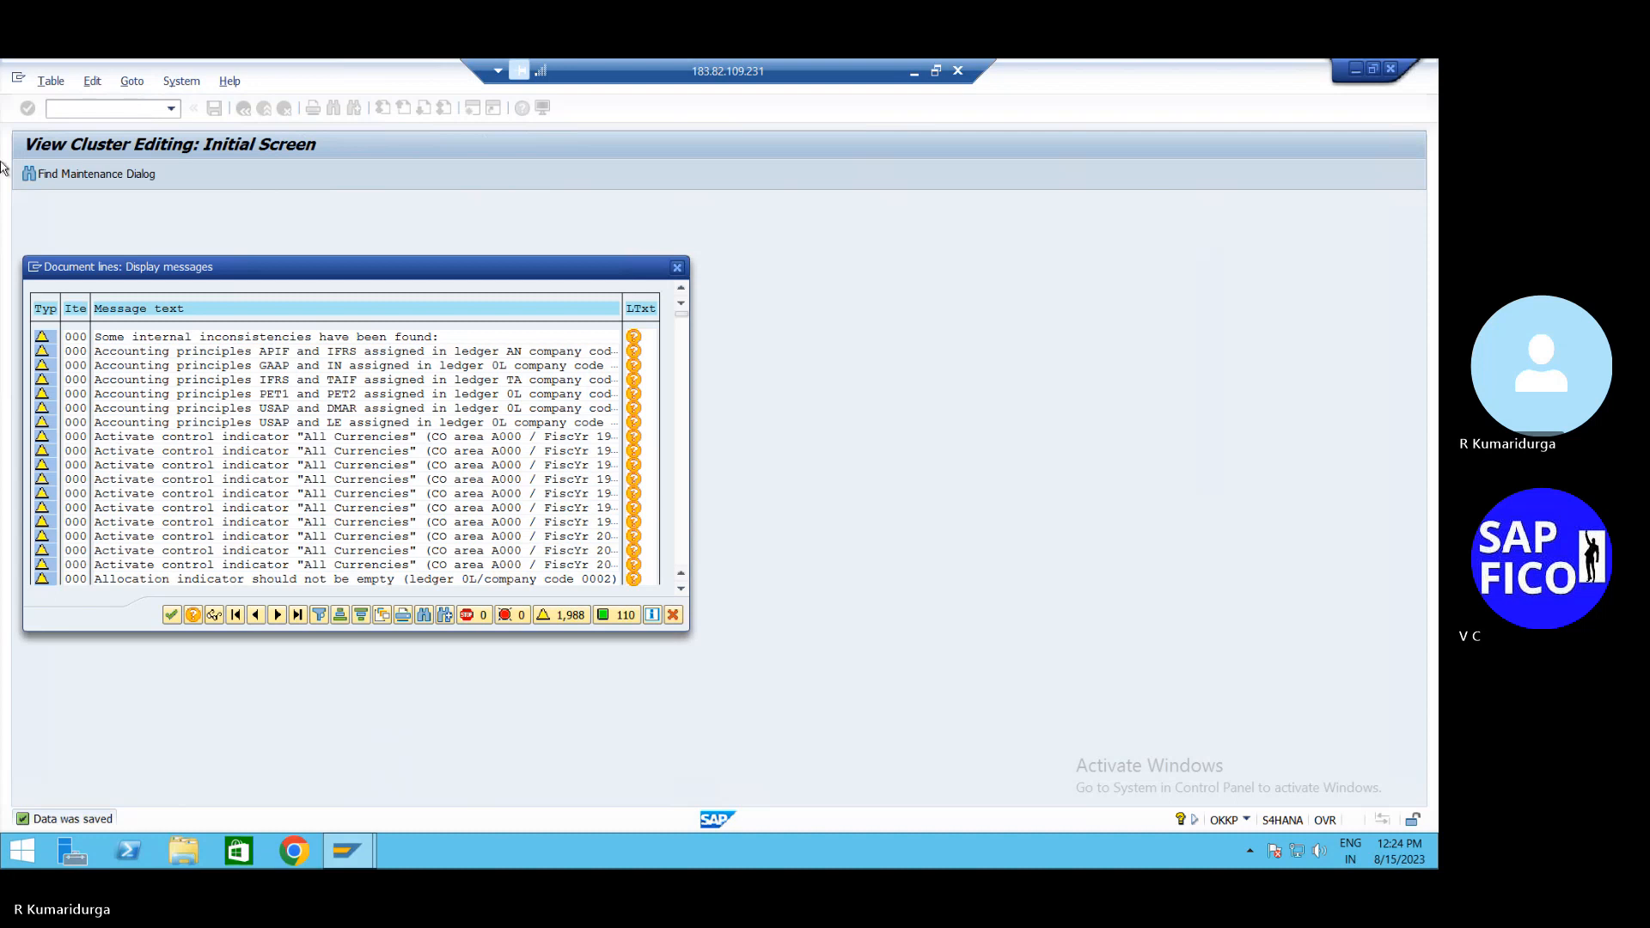
click(171, 615)
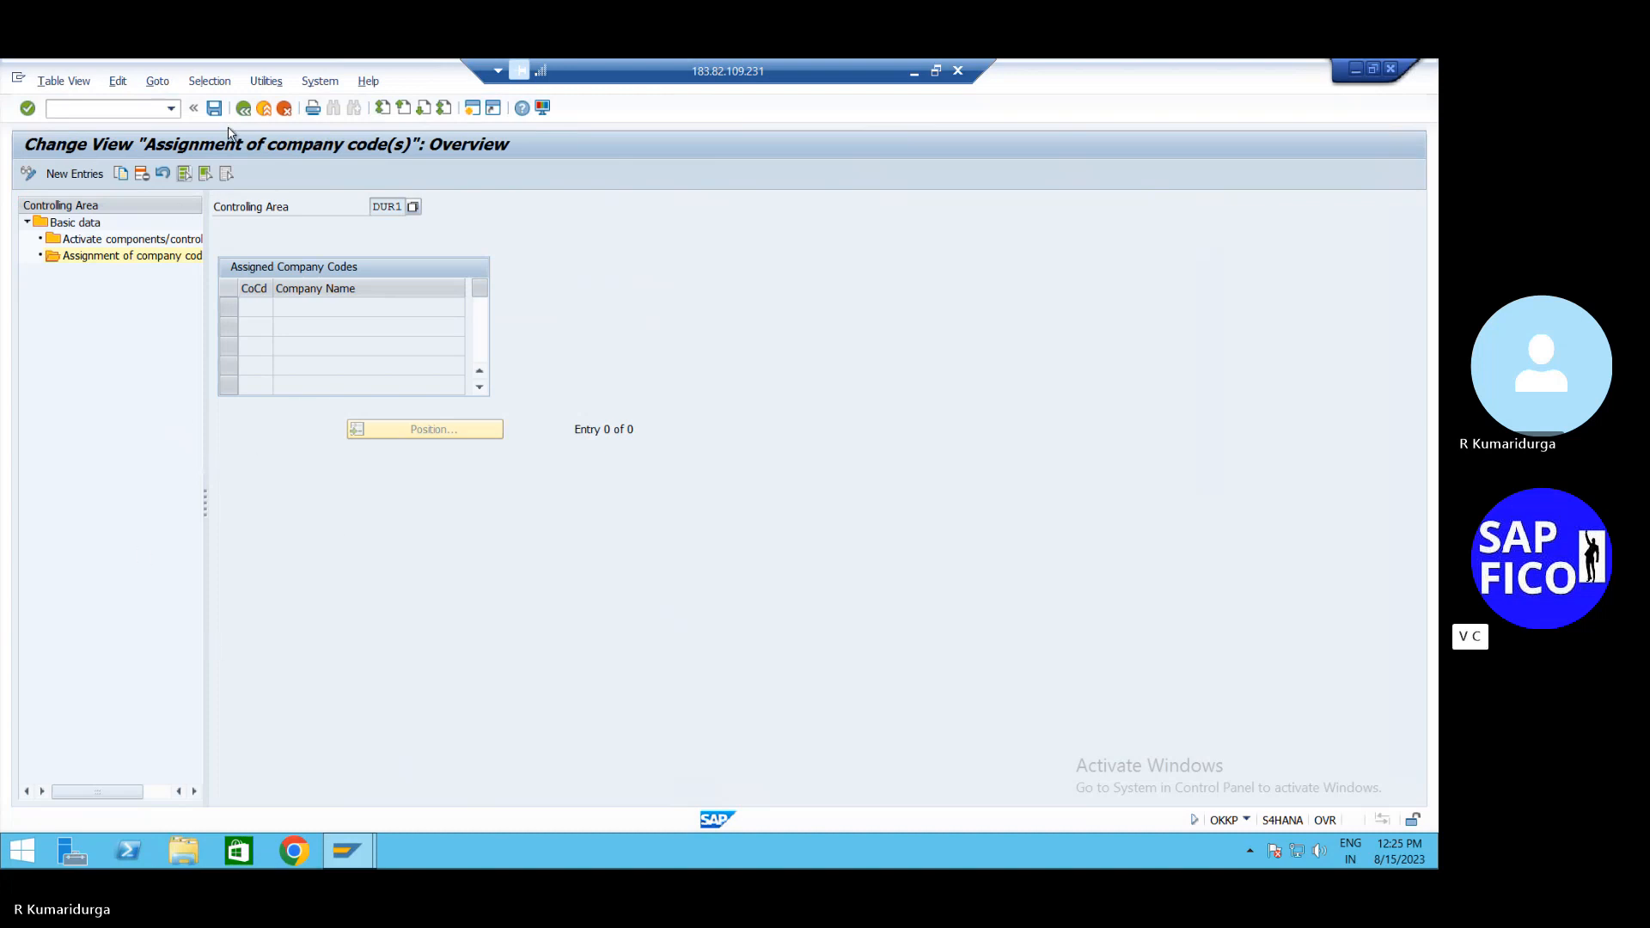
Try deleting DUR1's 2023 component activation, then cancel back to the basic data overview
double_click(140, 241)
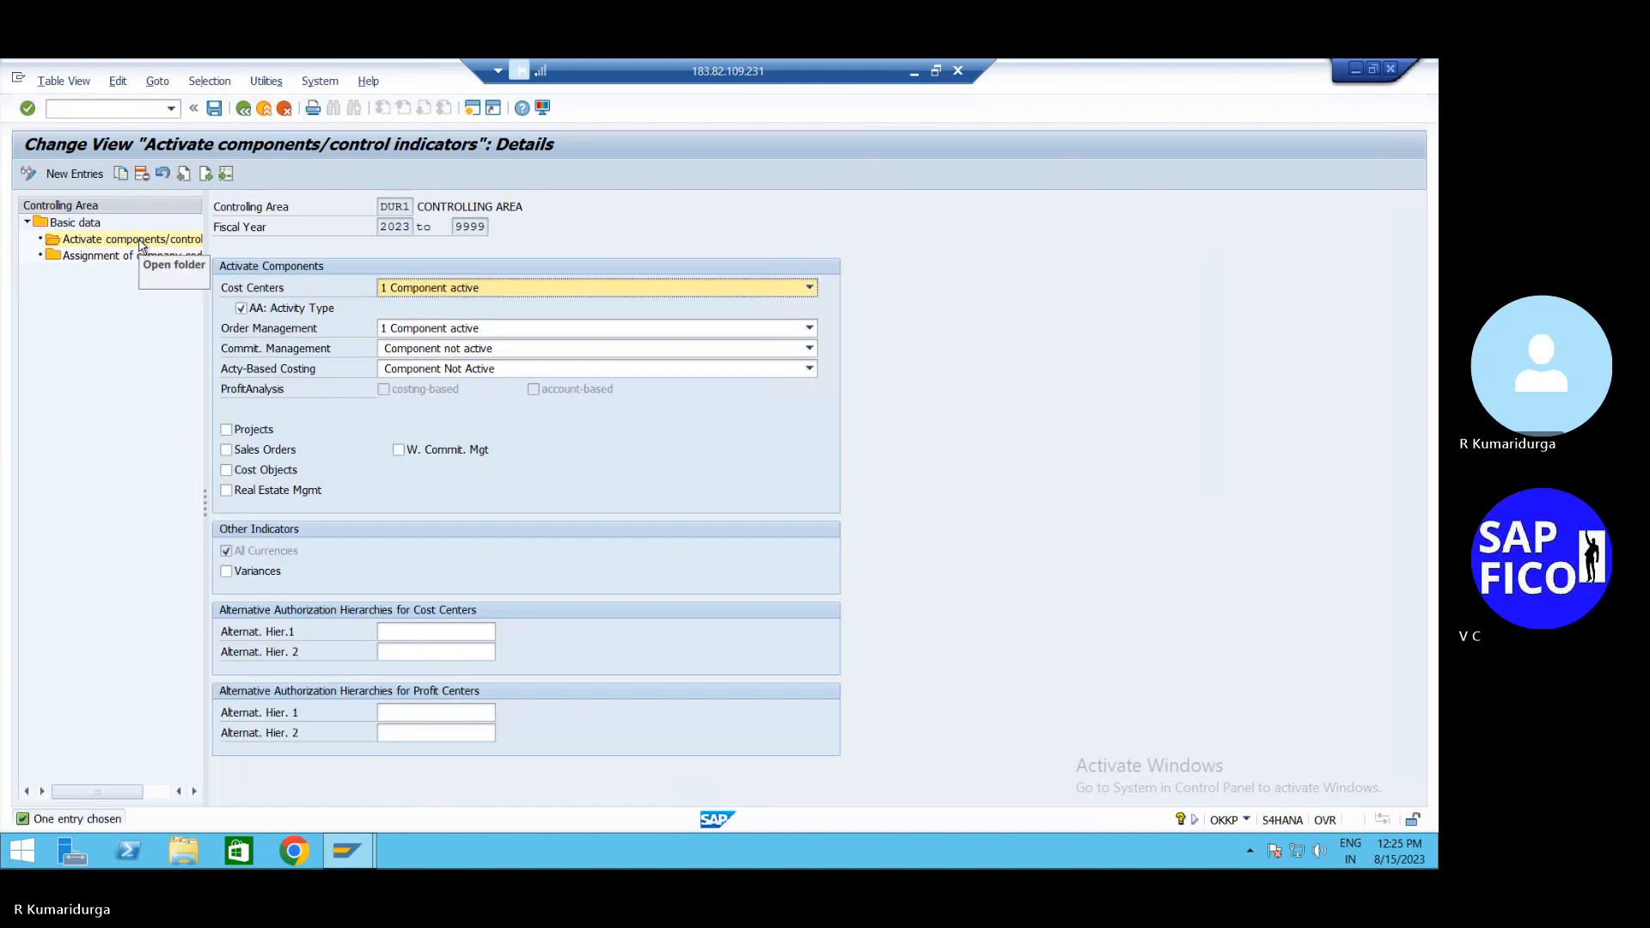
click(520, 291)
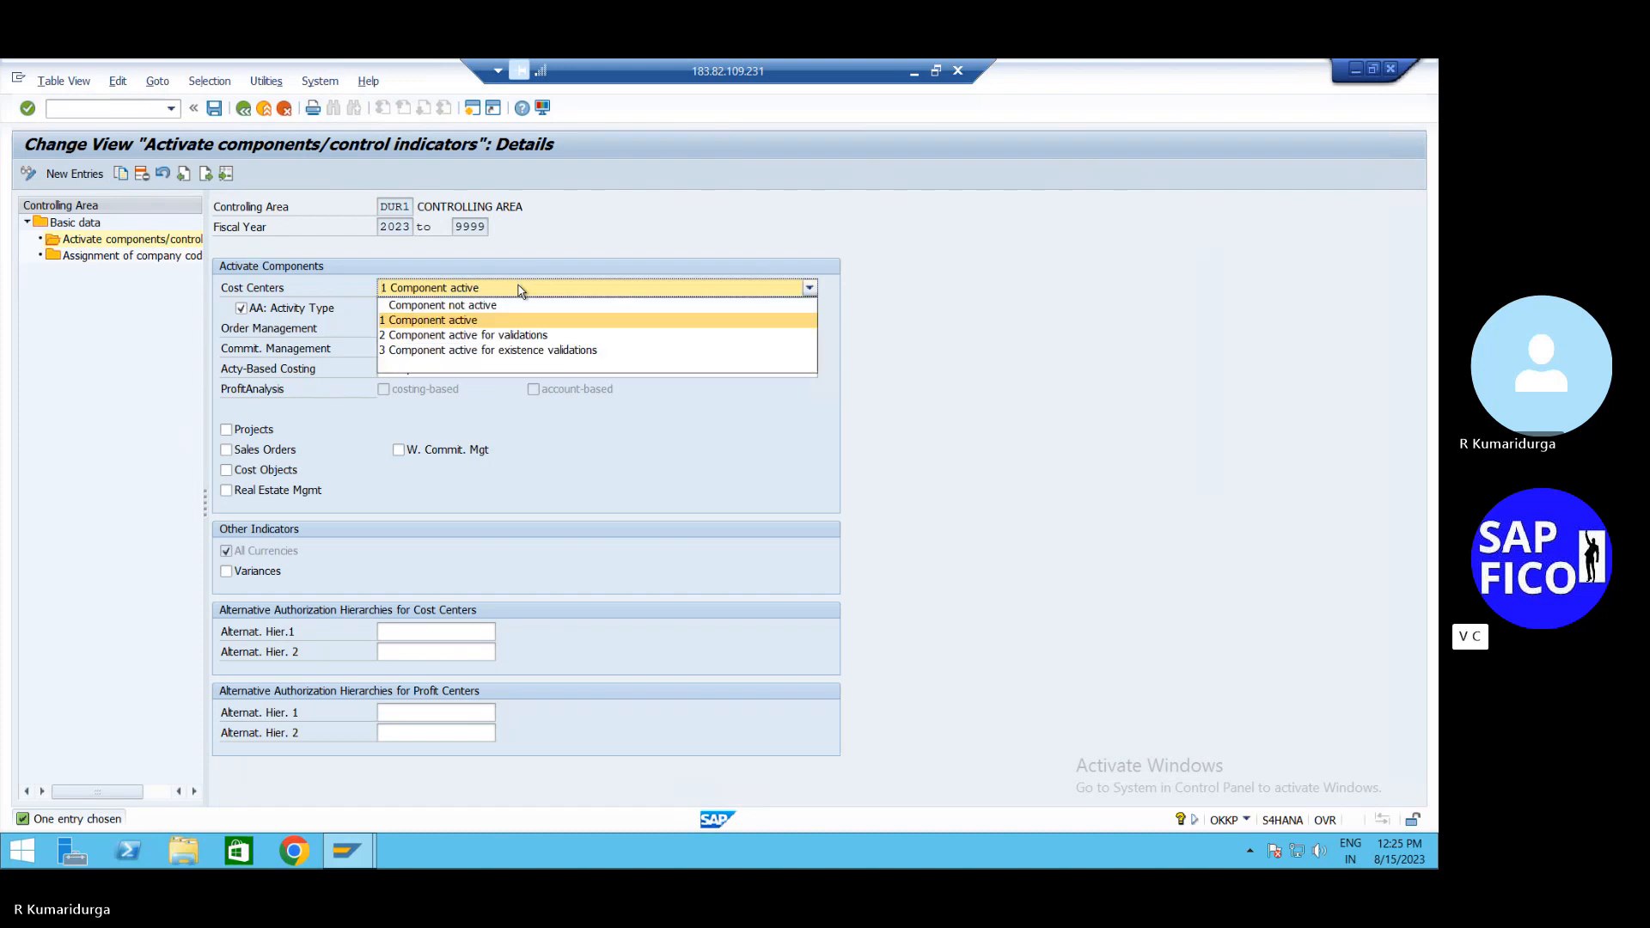
click(143, 179)
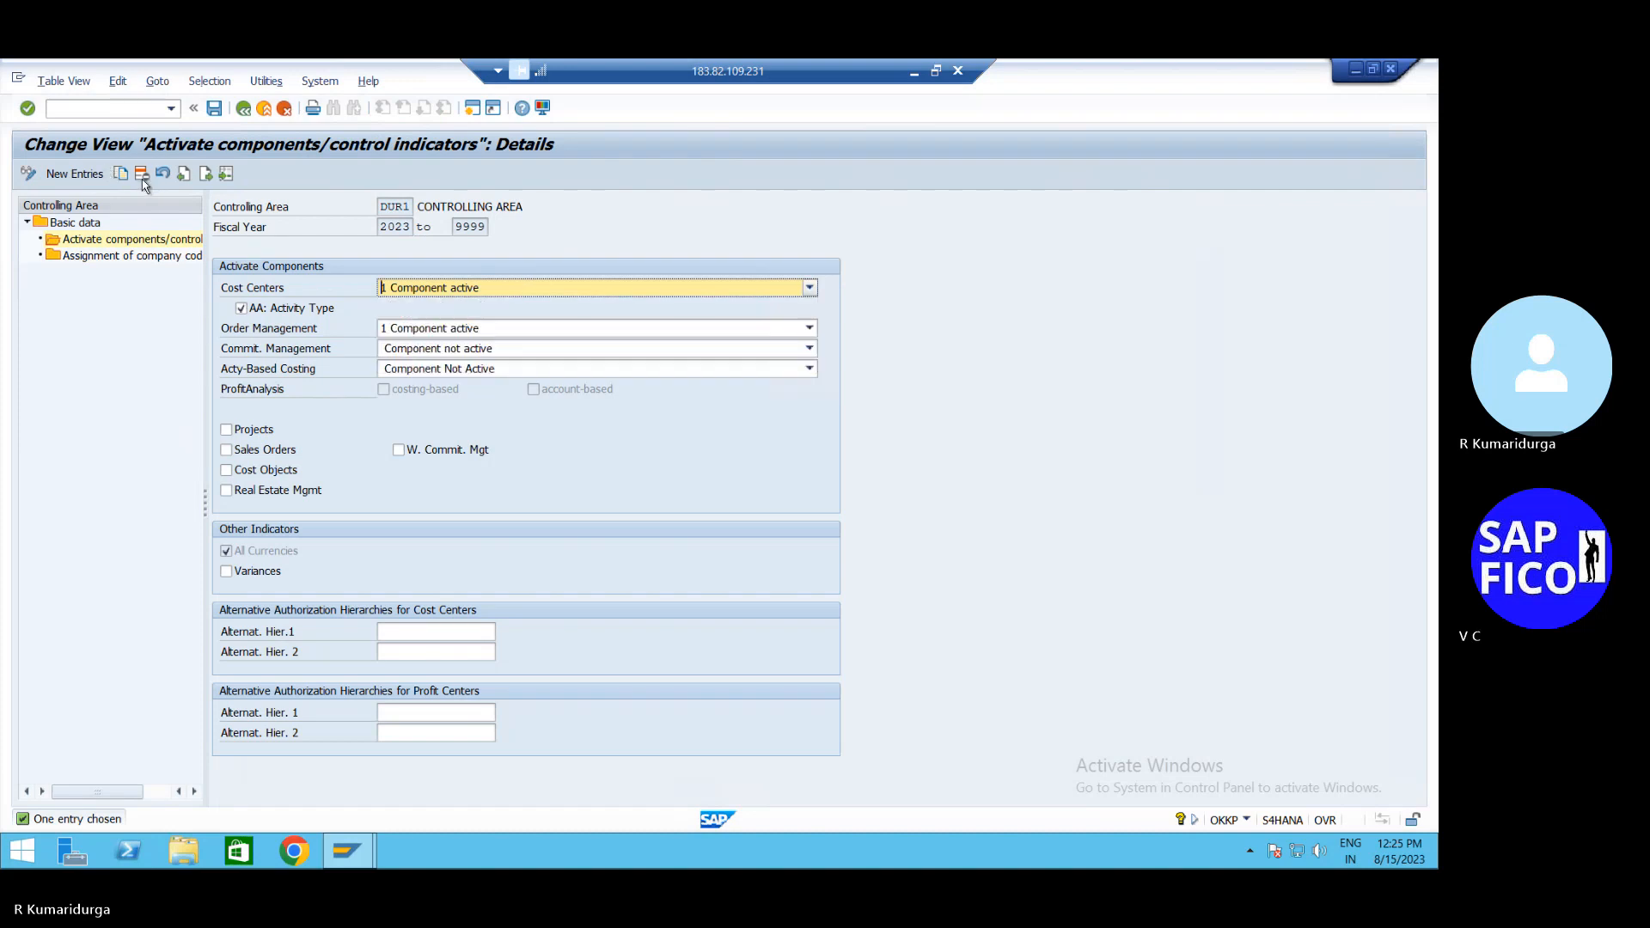
click(143, 178)
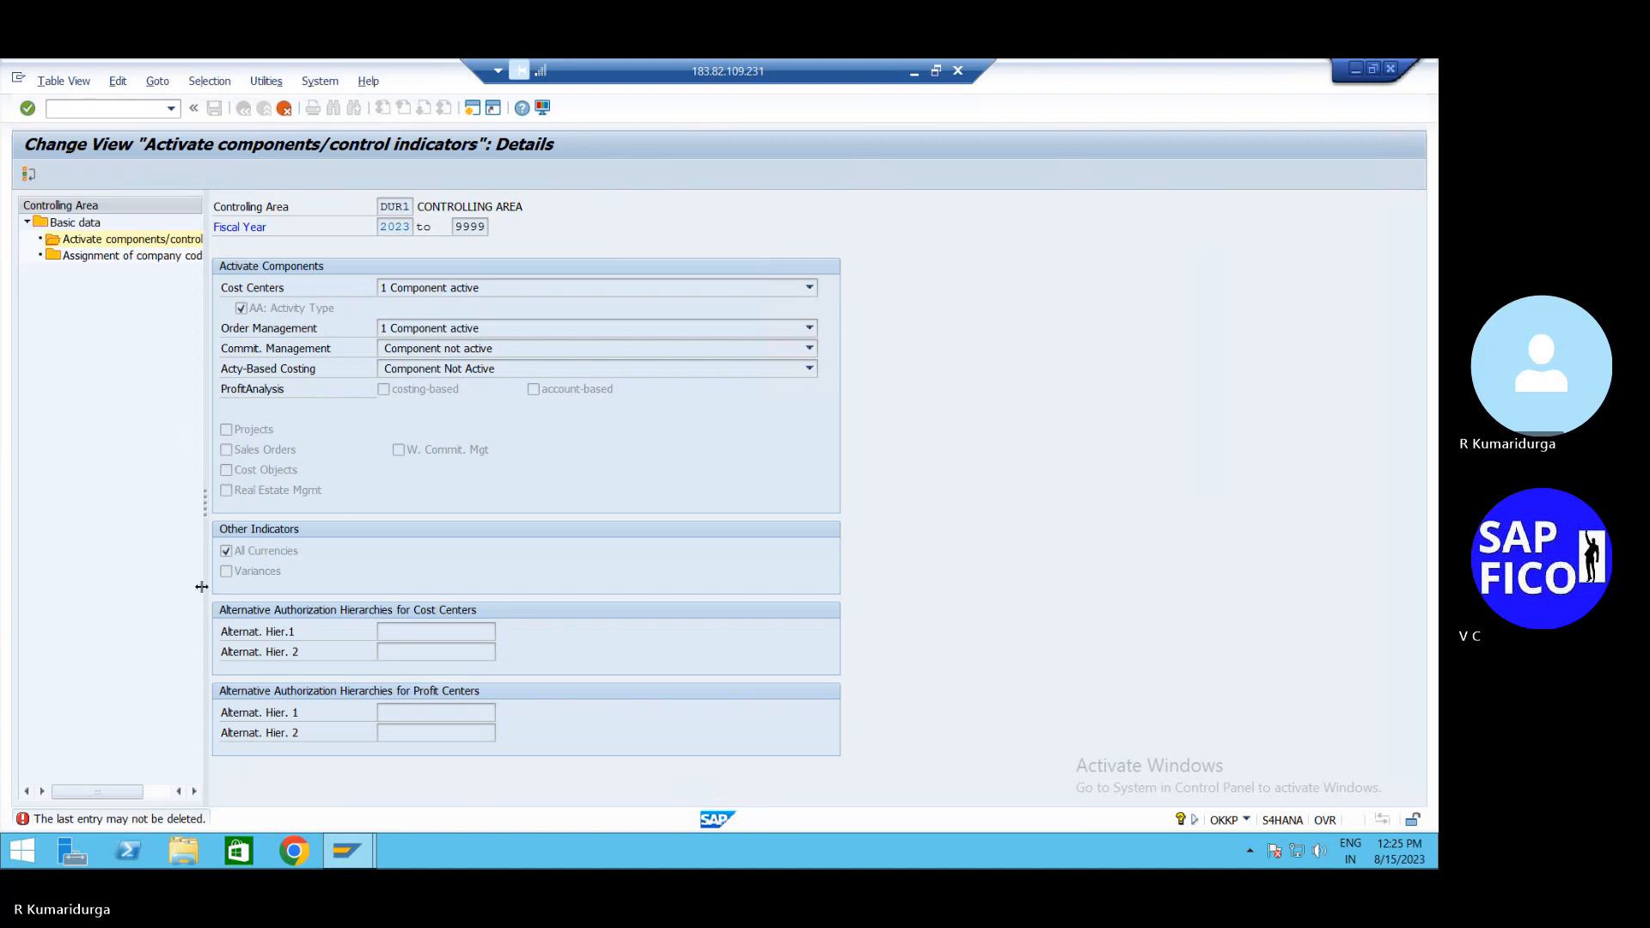
click(284, 108)
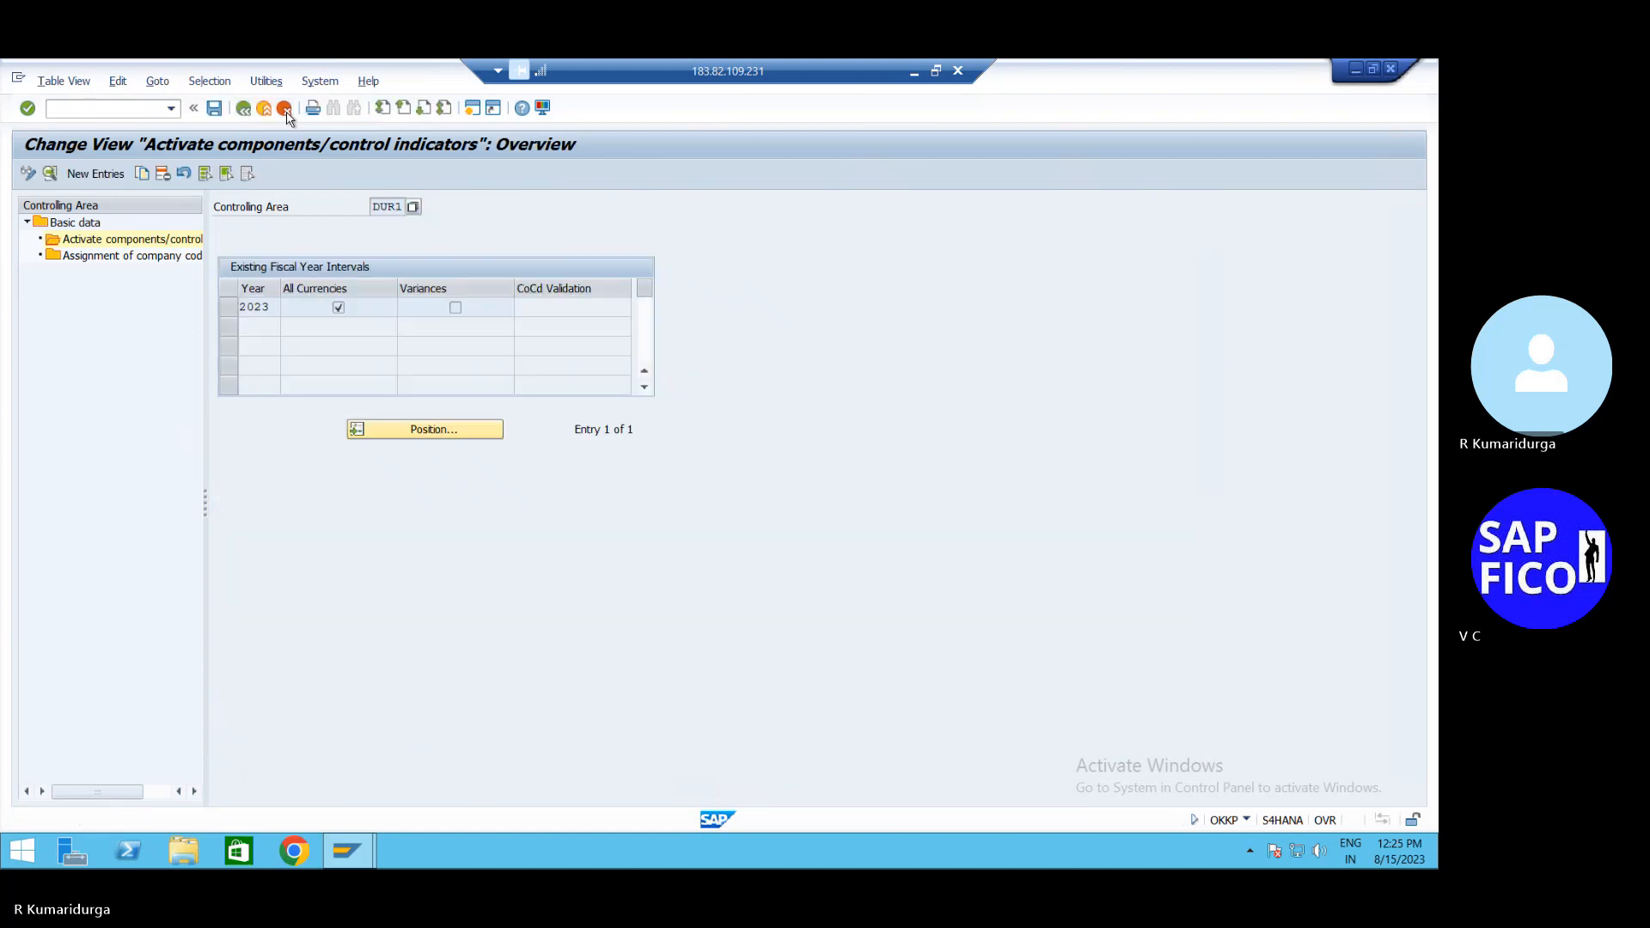
click(284, 109)
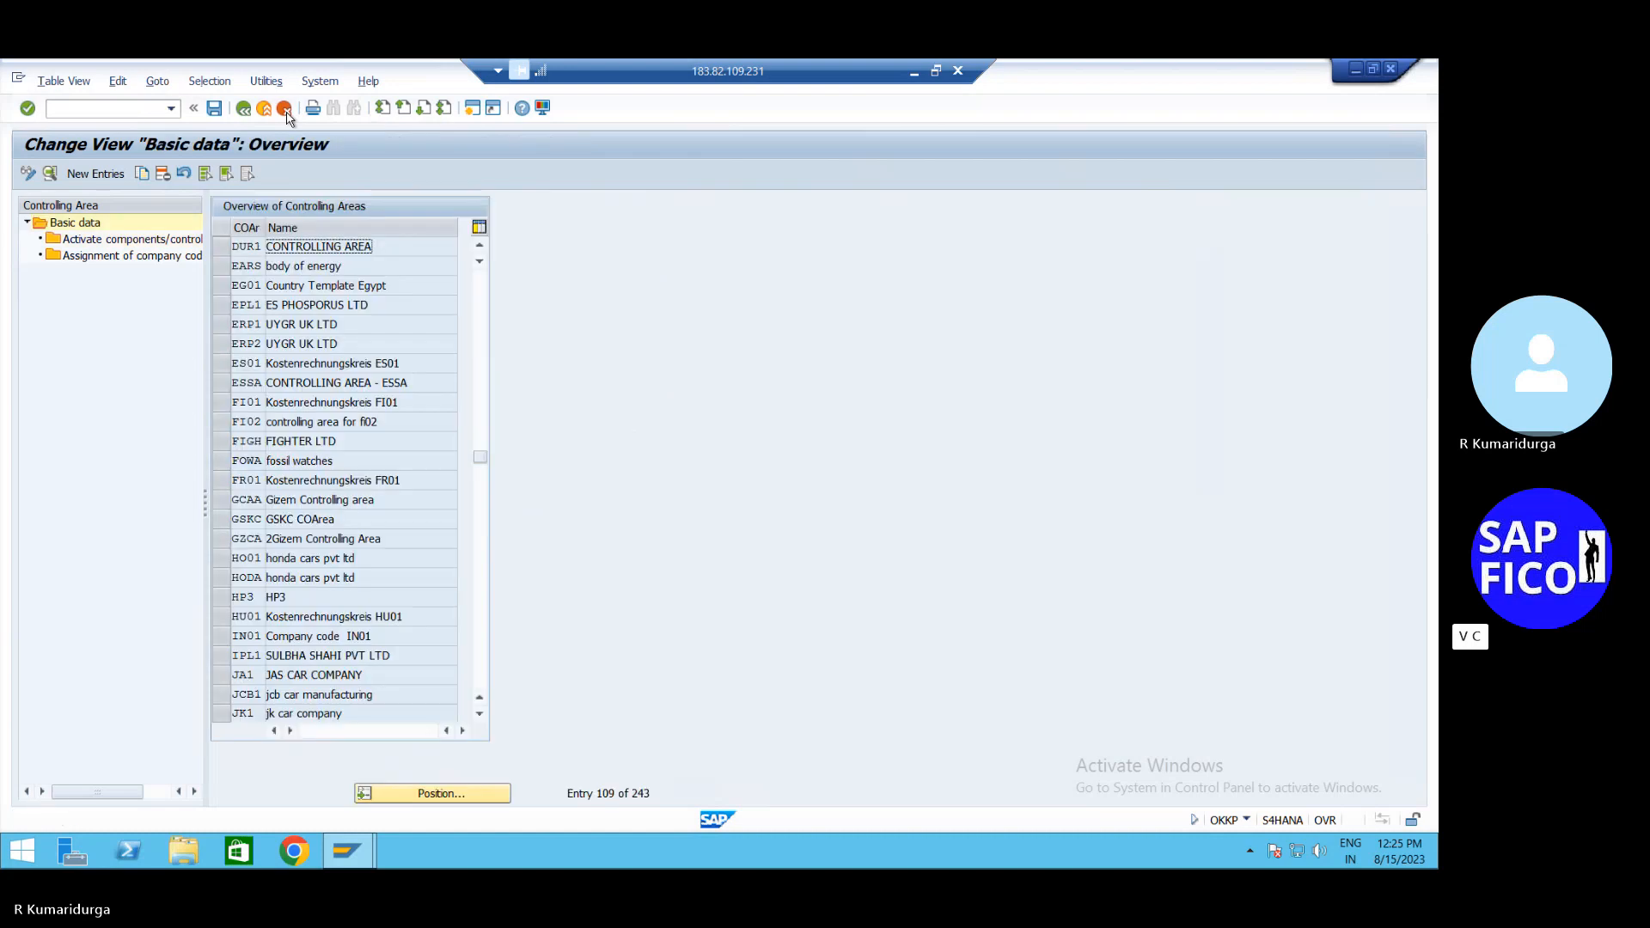
Open DUR1's activated components and attempt to delete its 2023 fiscal year entry
click(224, 248)
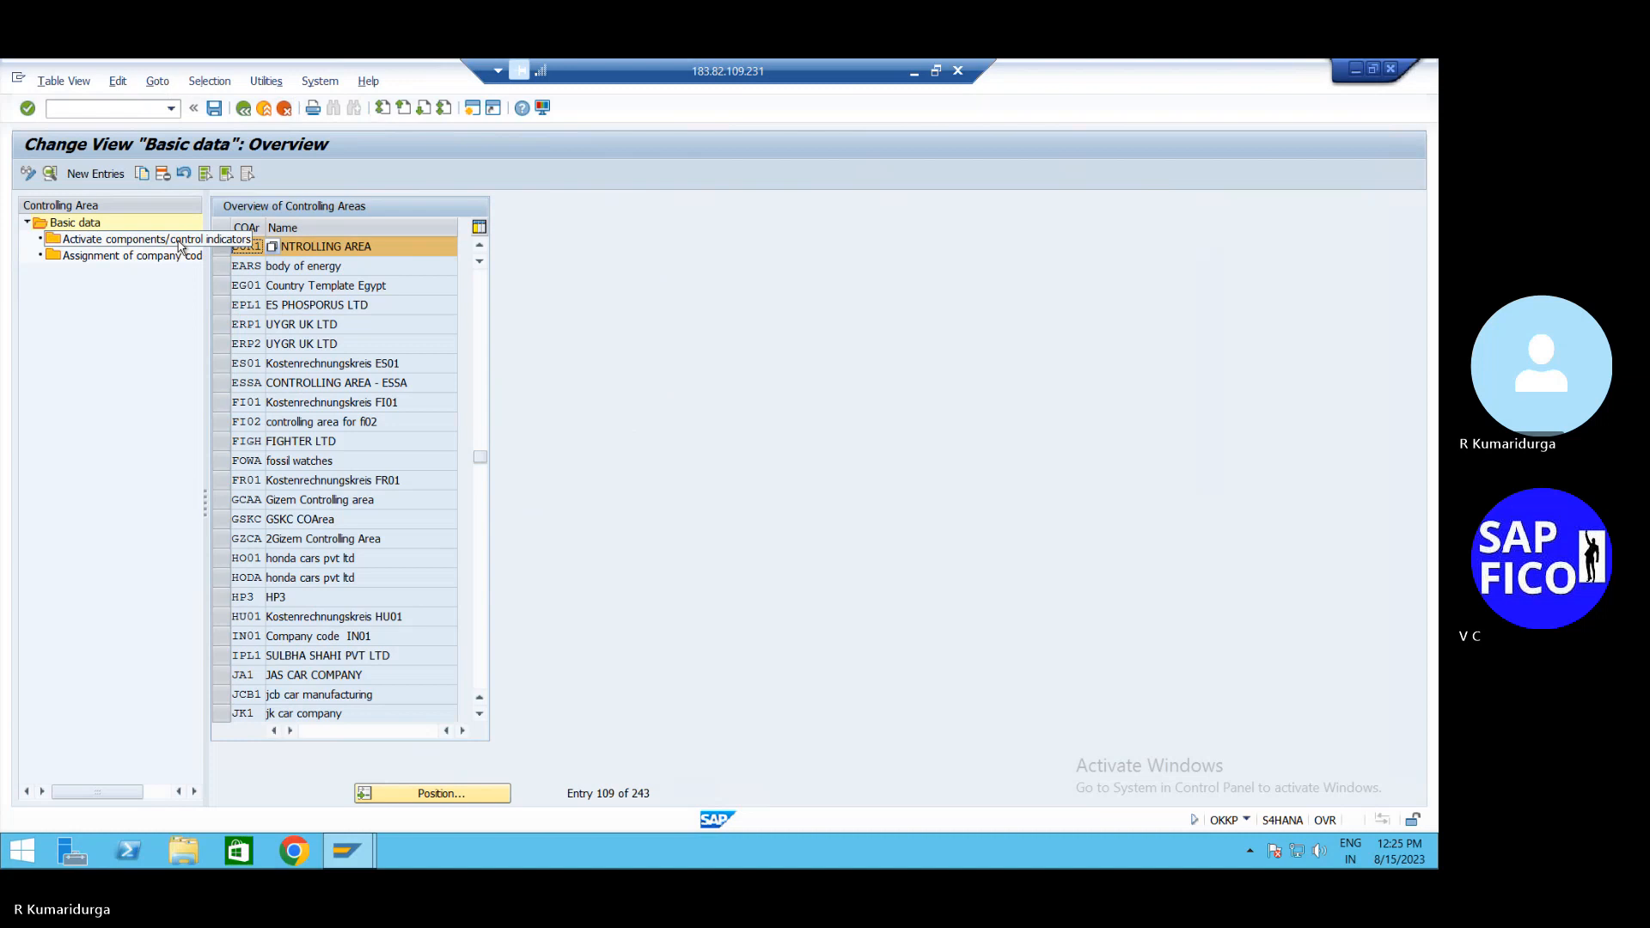
double_click(179, 244)
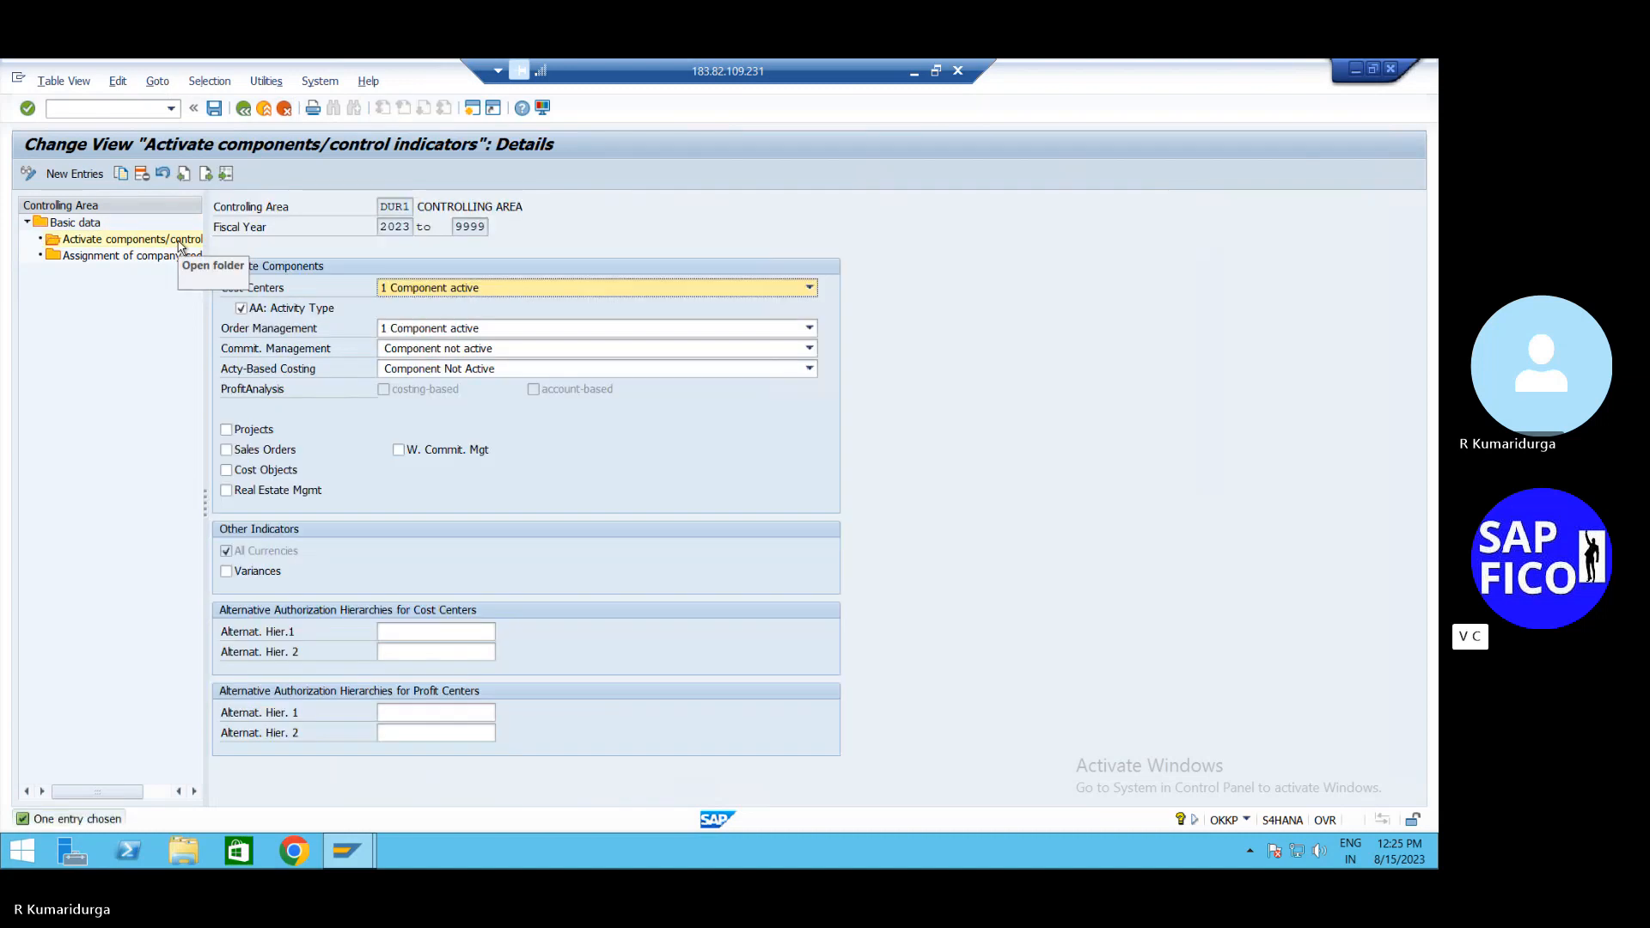
click(283, 110)
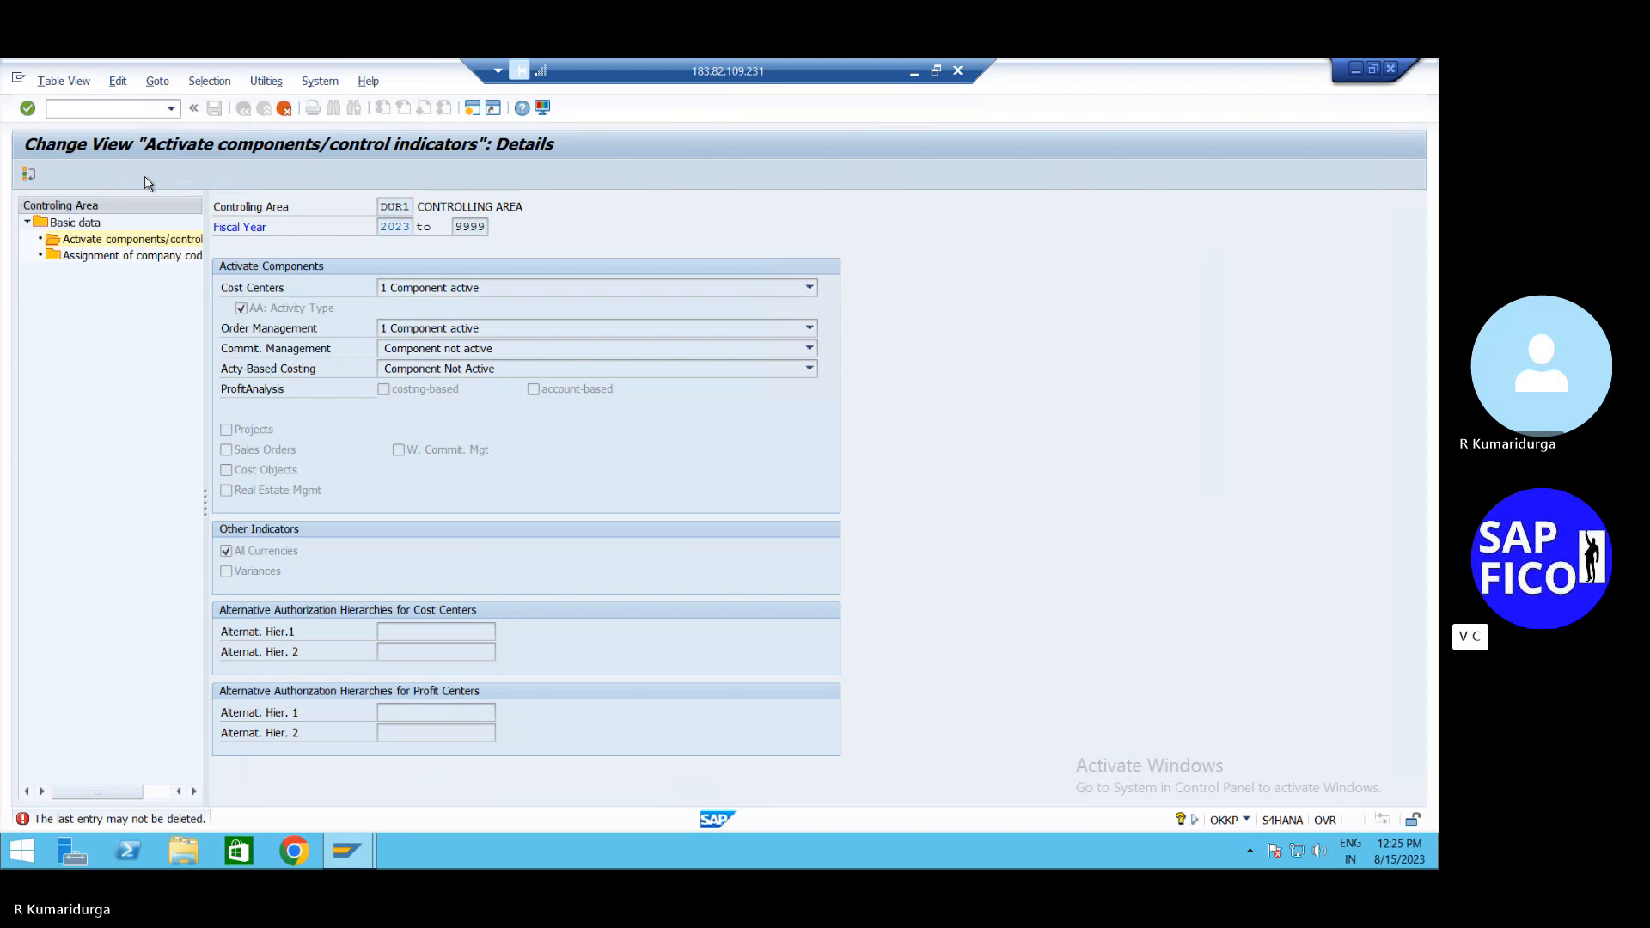
click(283, 111)
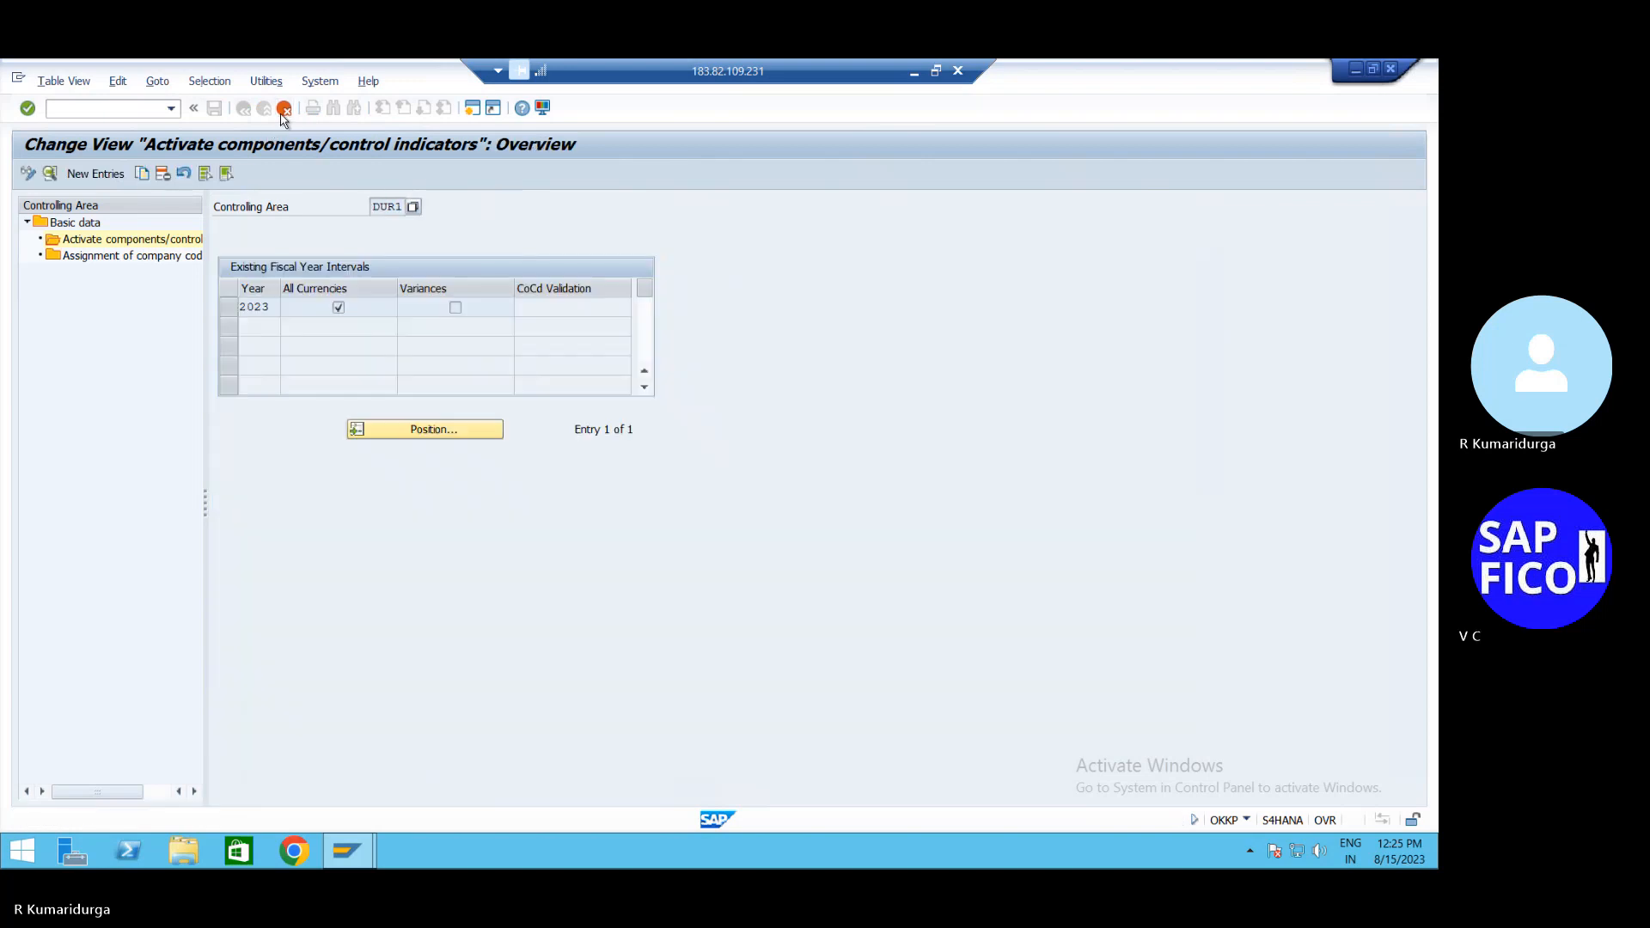
click(231, 309)
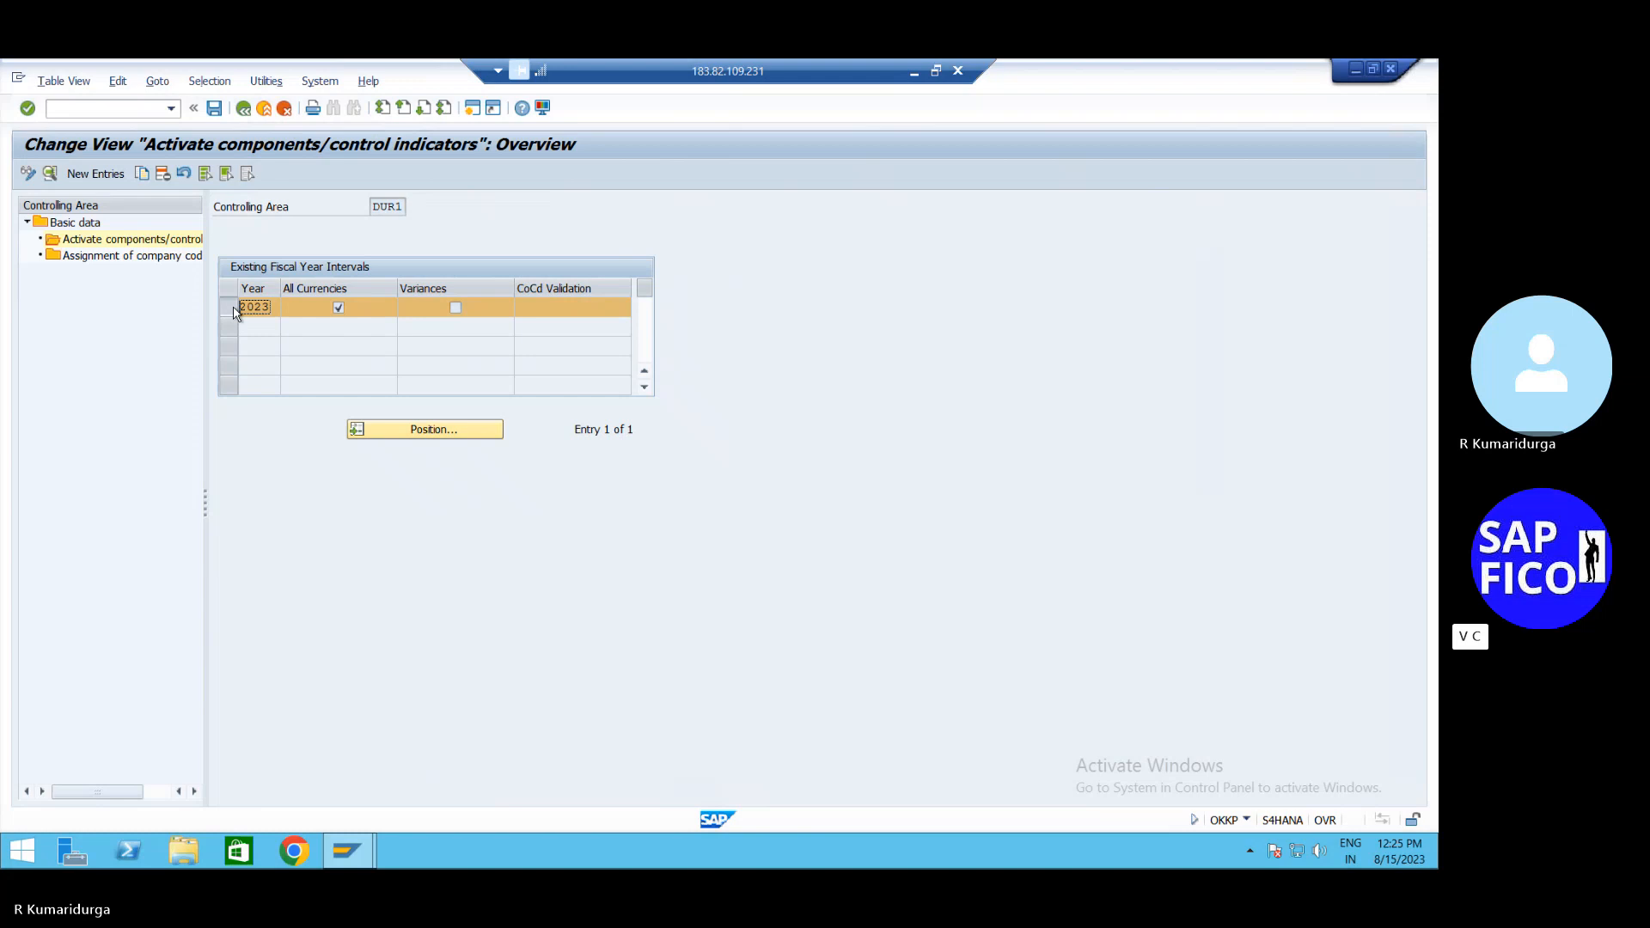
click(162, 175)
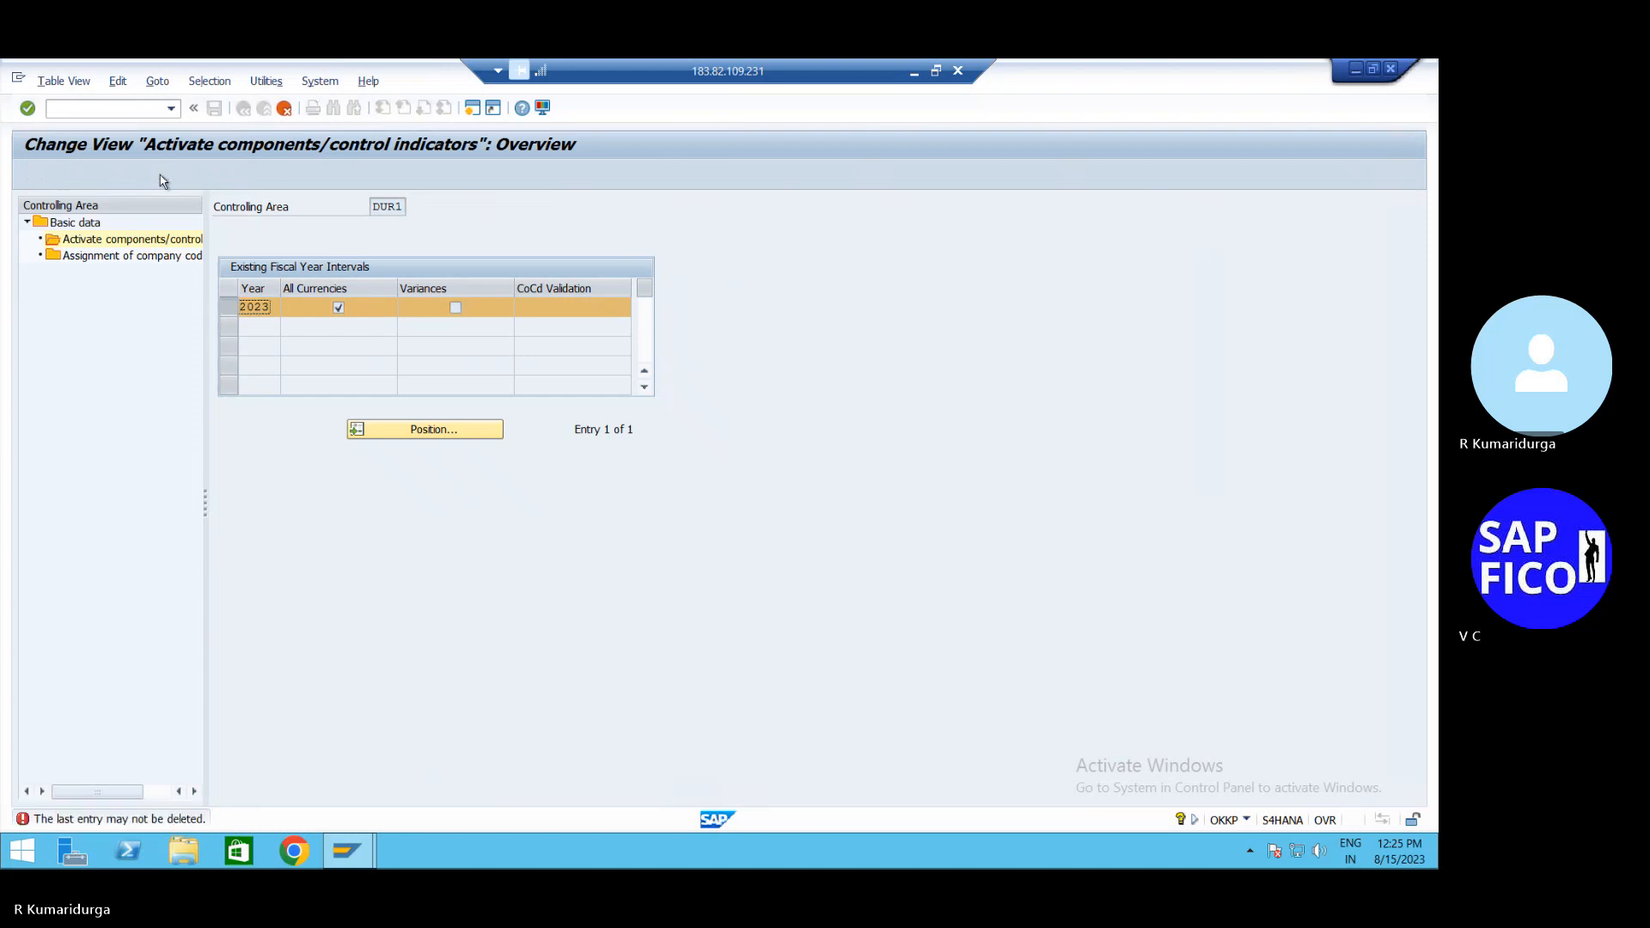
Discard the unsaved fiscal-year edits and reselect DUR1 in the controlling area list
click(284, 109)
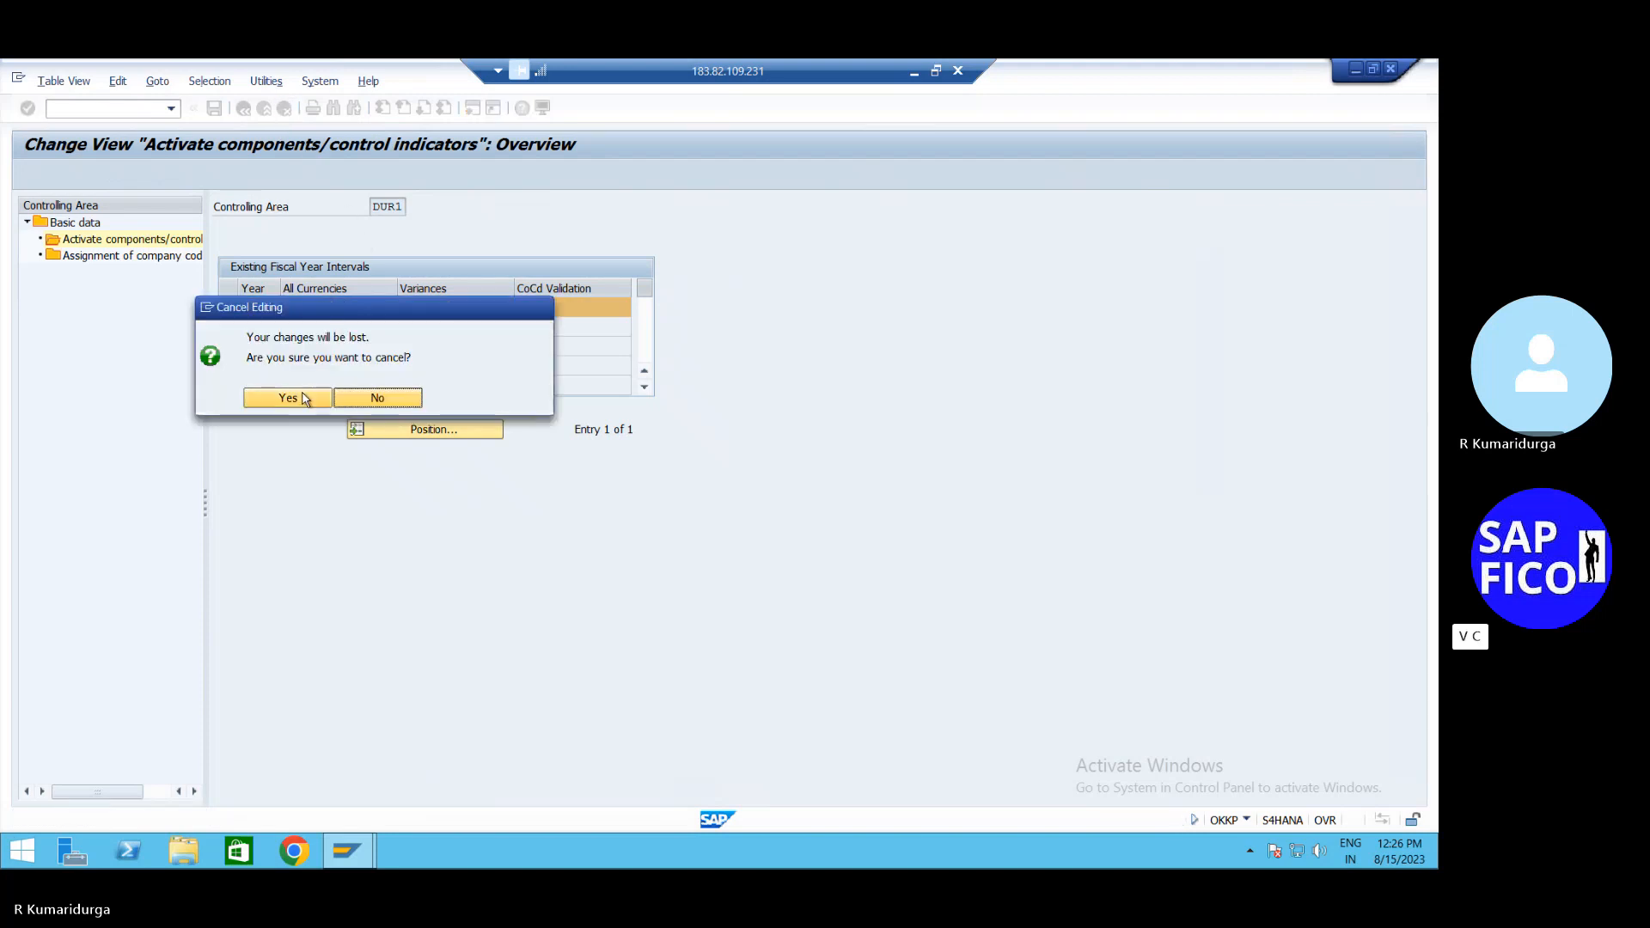
click(305, 398)
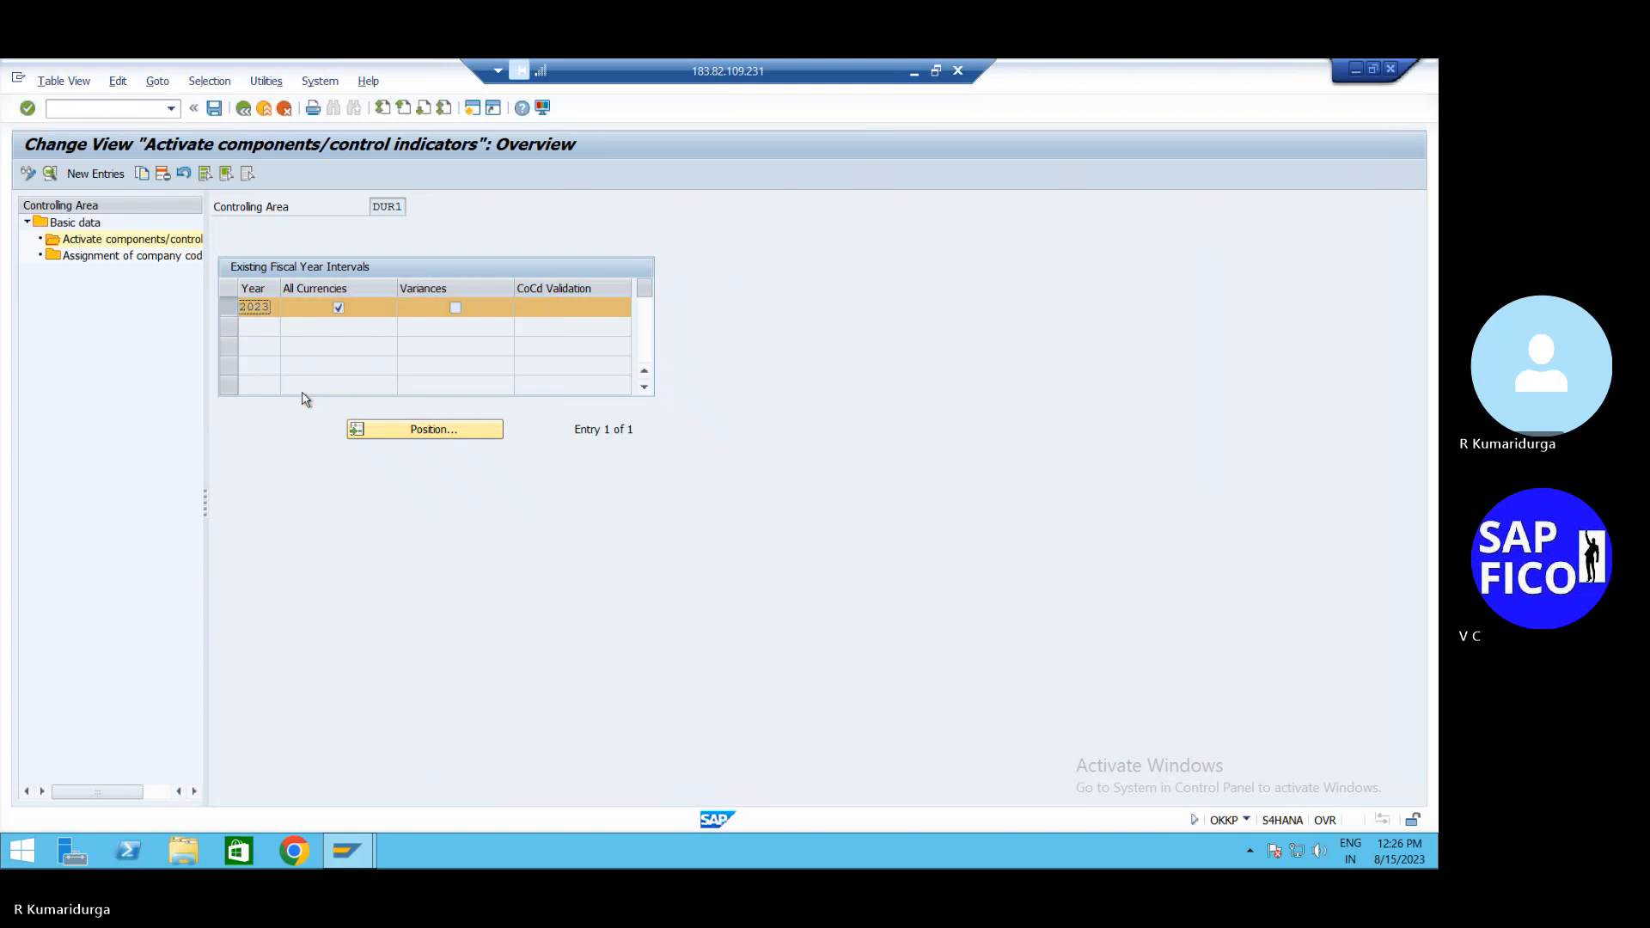
click(244, 110)
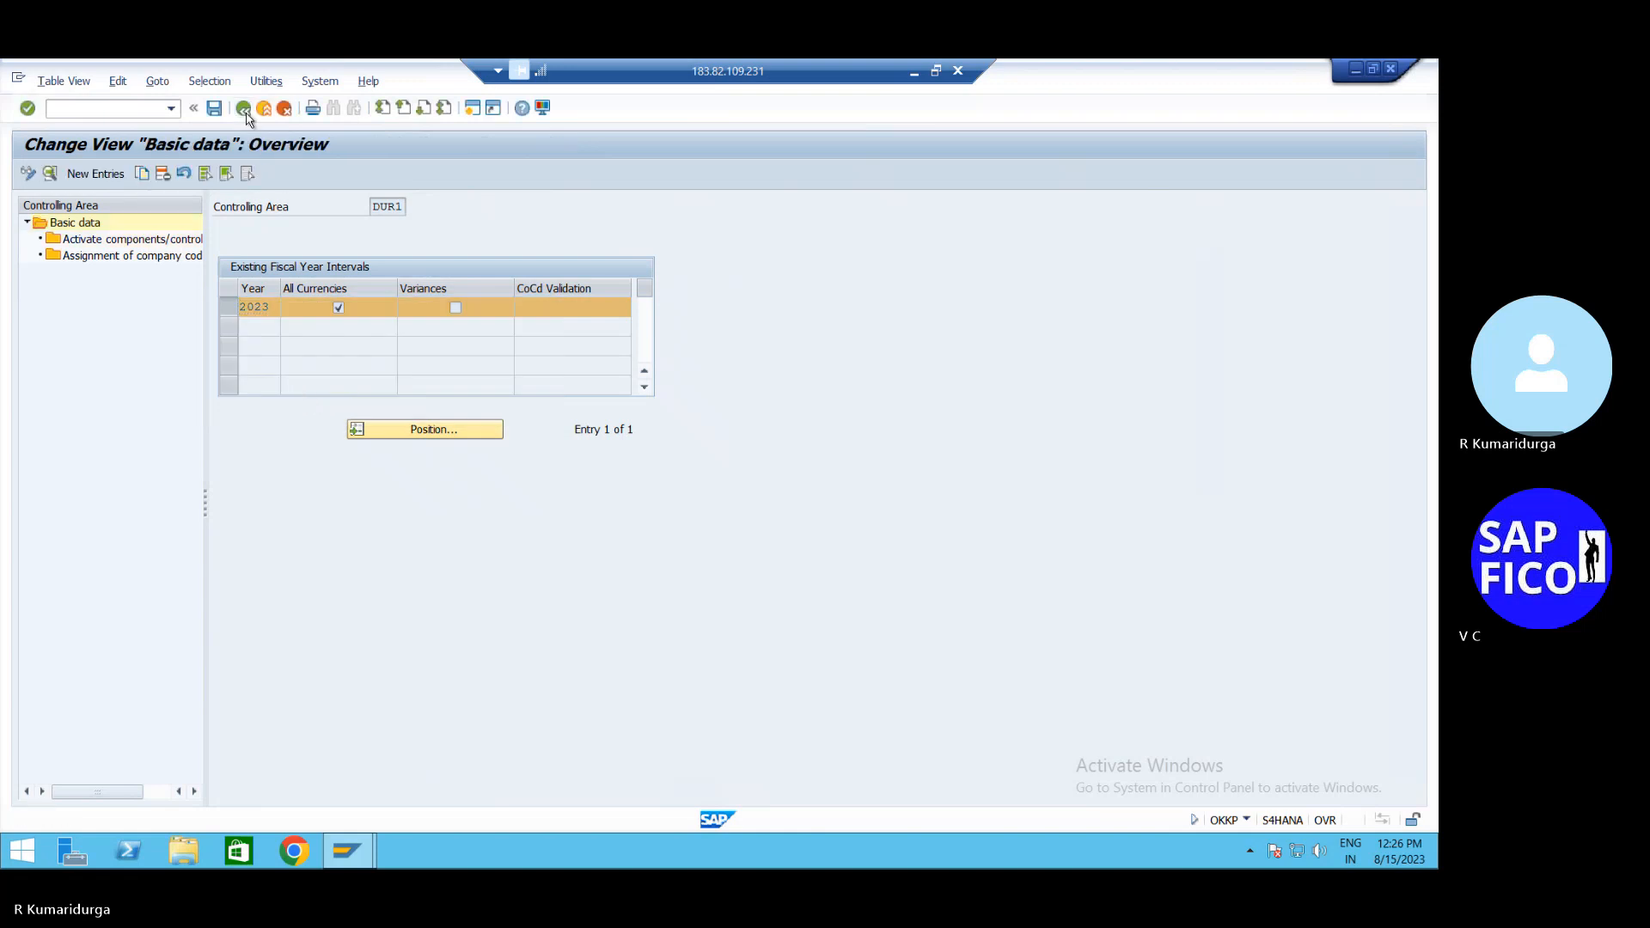
click(222, 247)
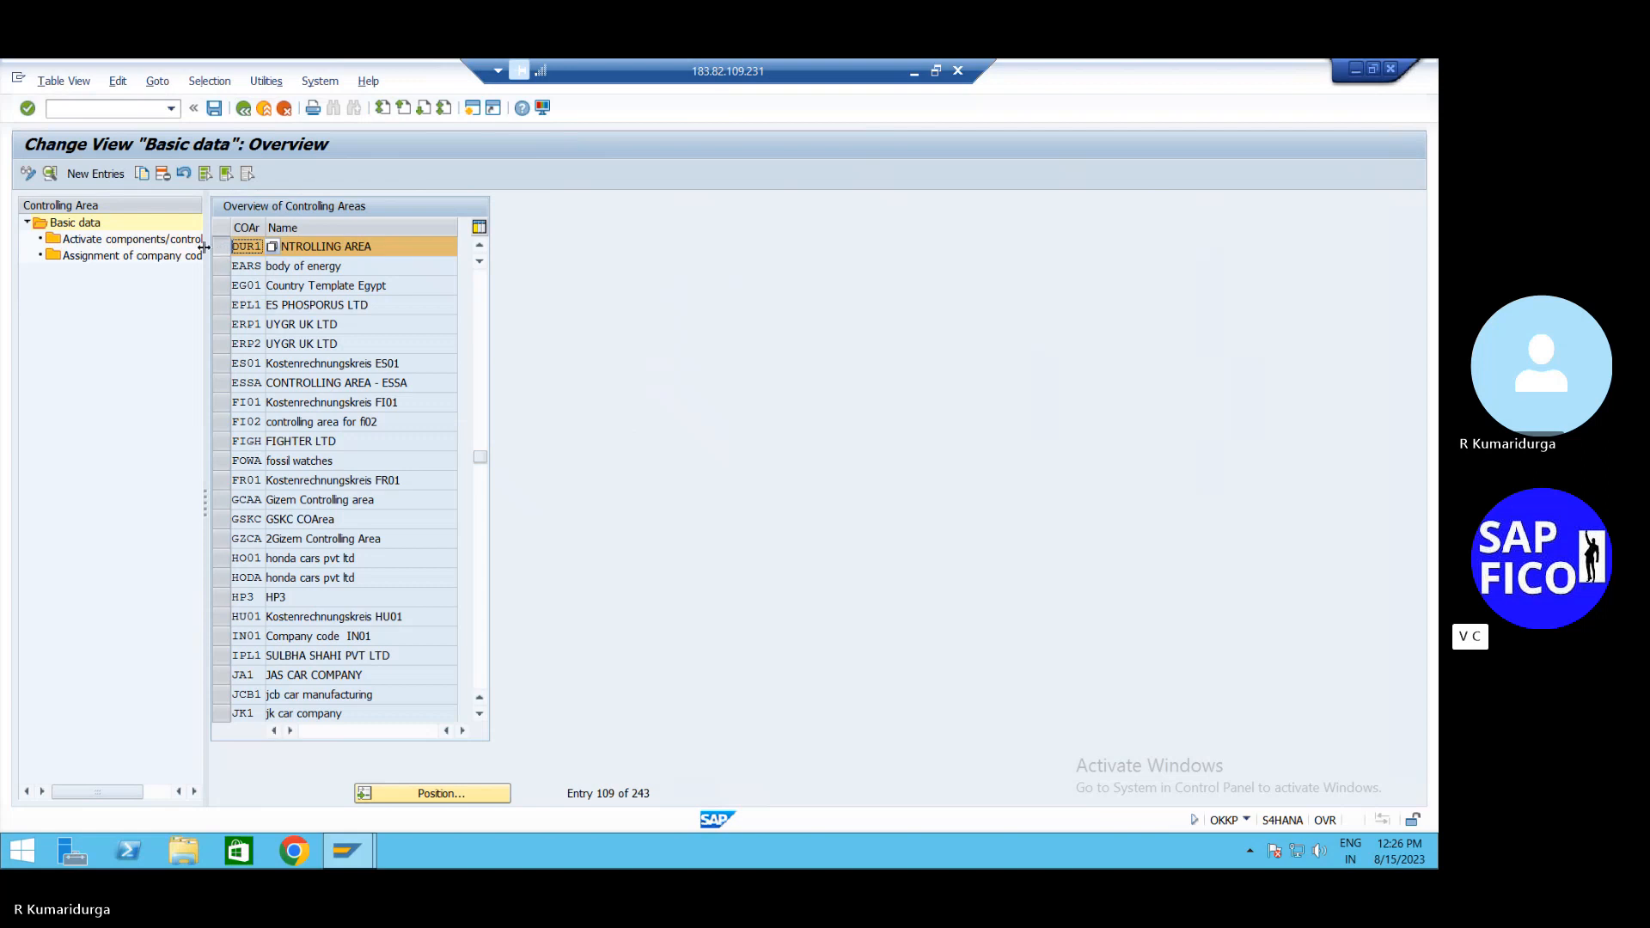
Set Cost Centers and Order Management to Component not active for DUR1
double_click(185, 242)
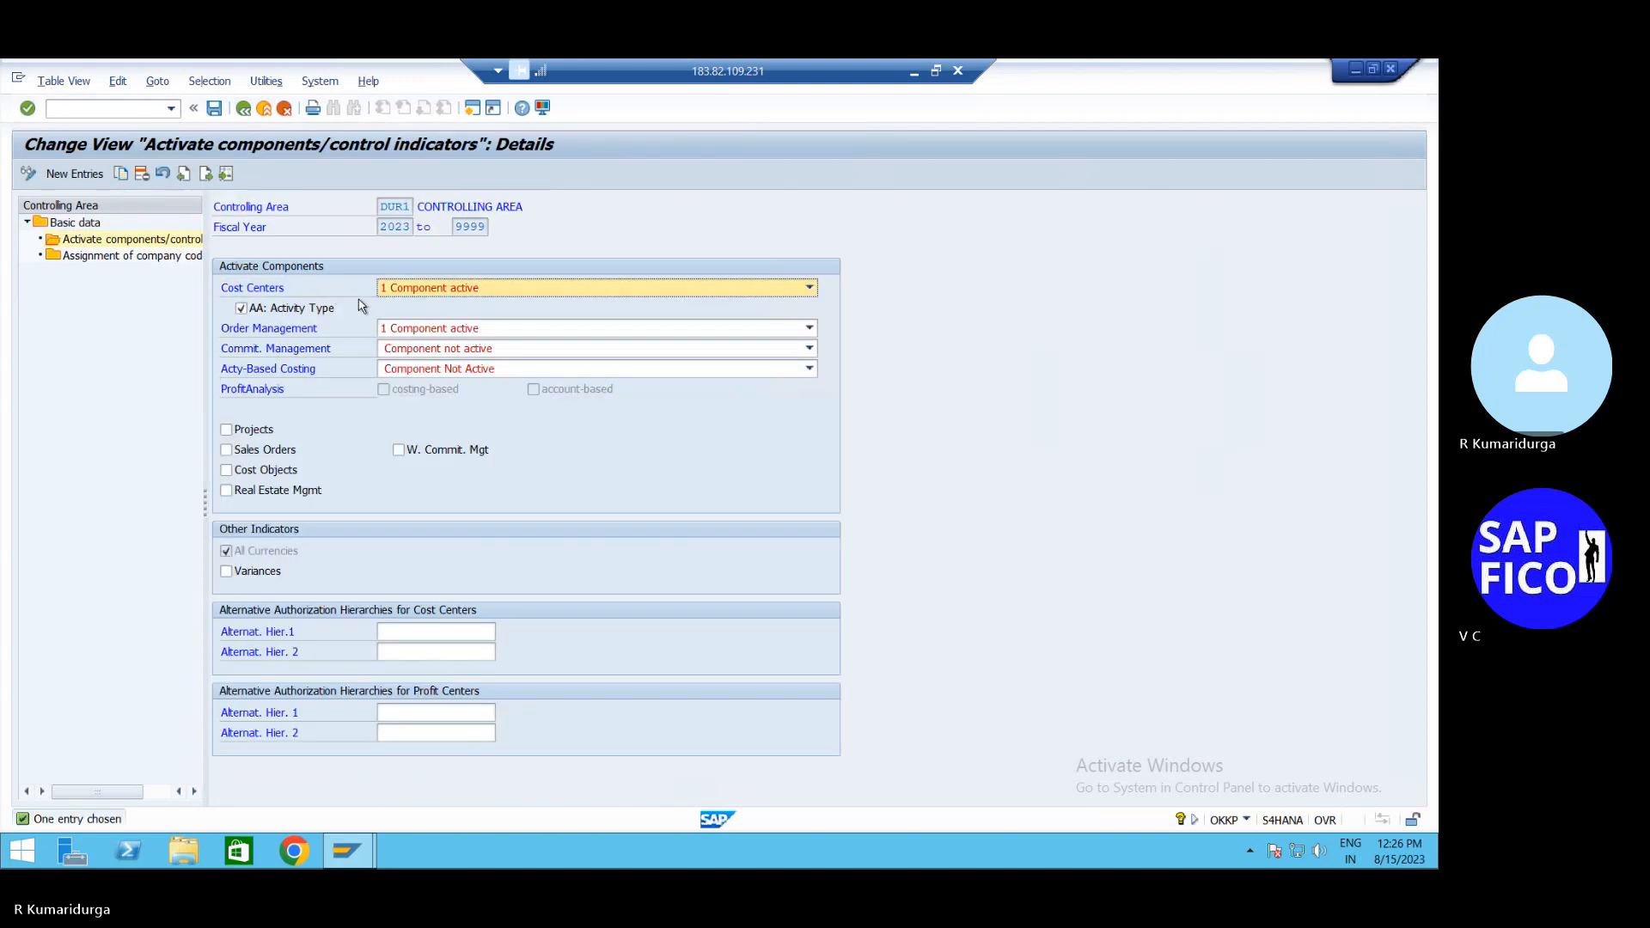
click(421, 291)
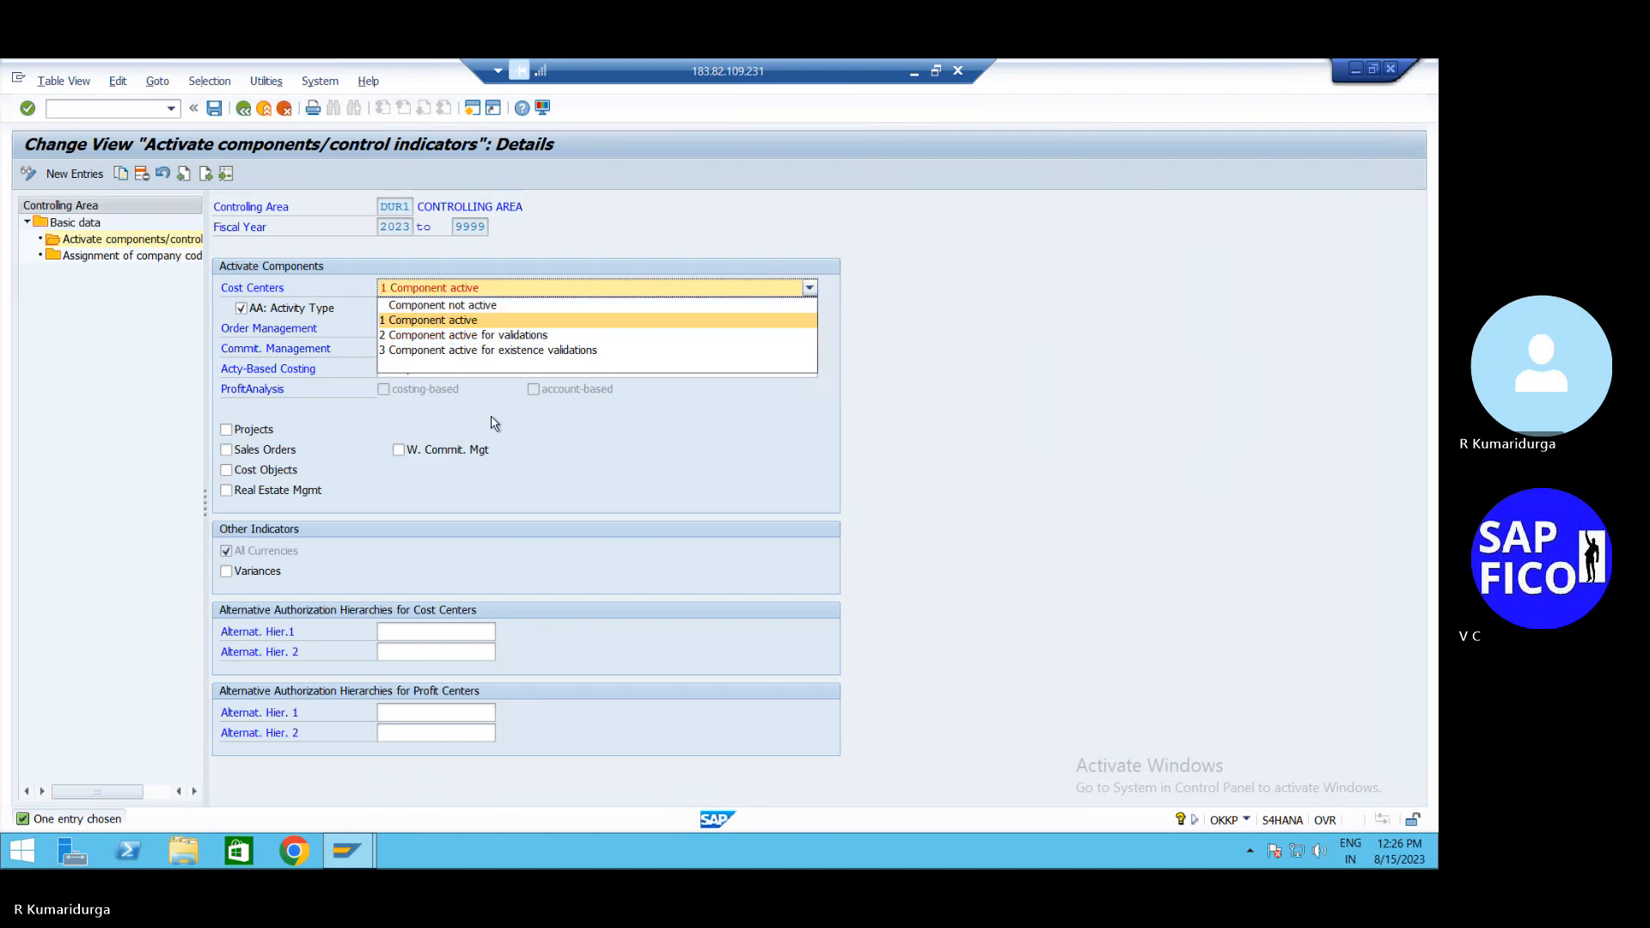
click(495, 307)
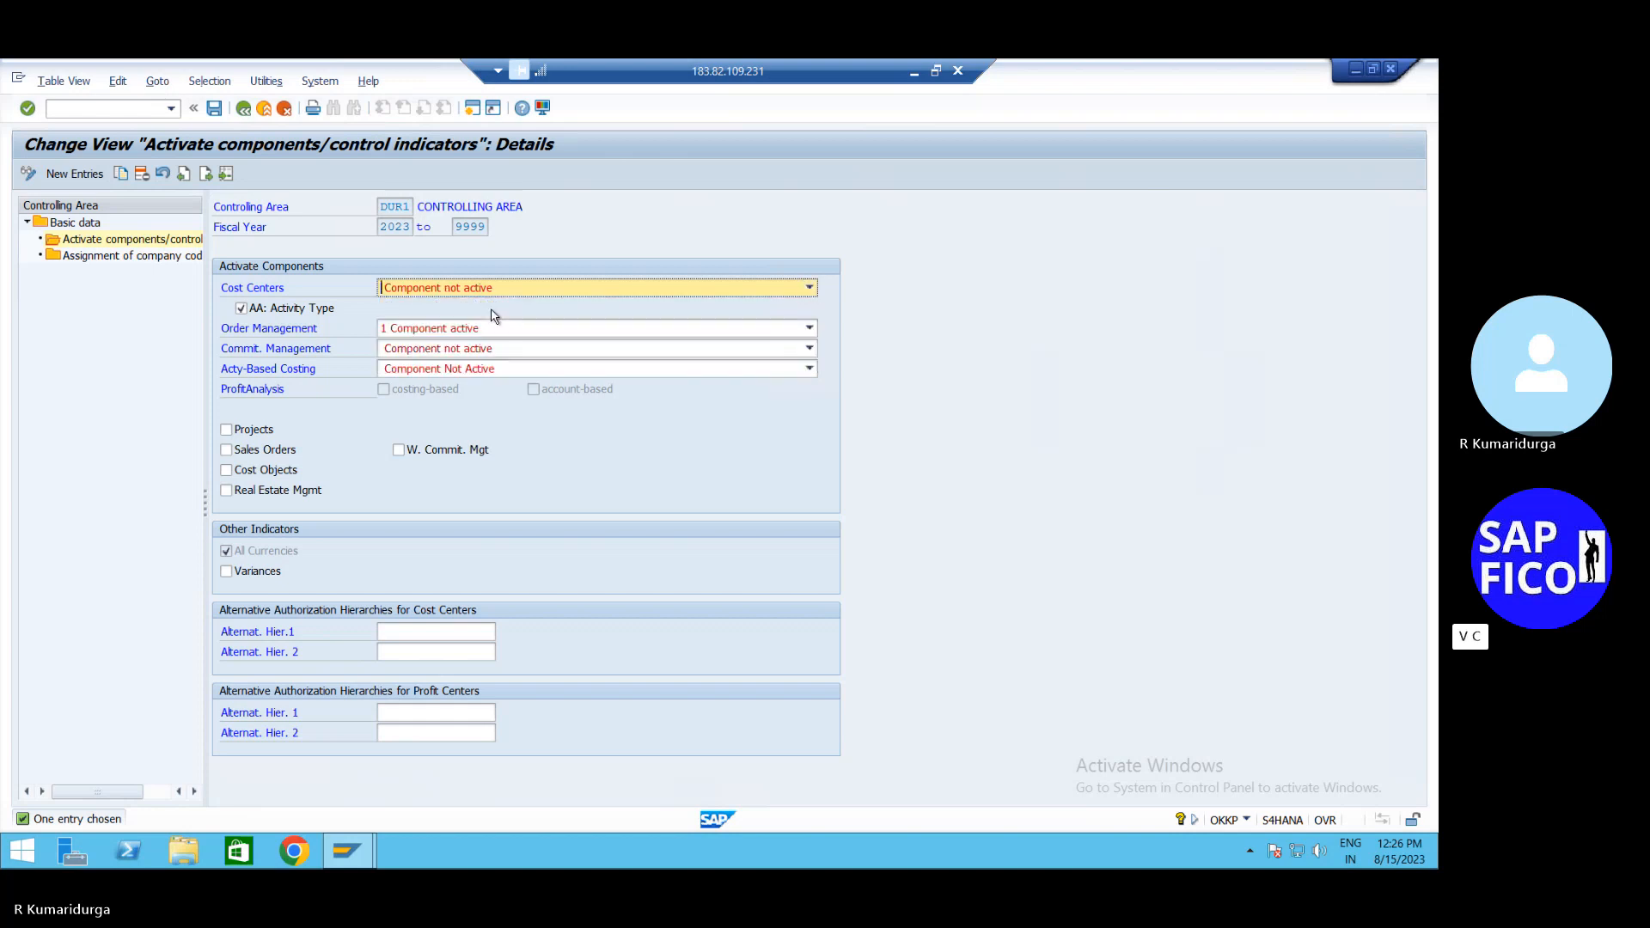
click(426, 336)
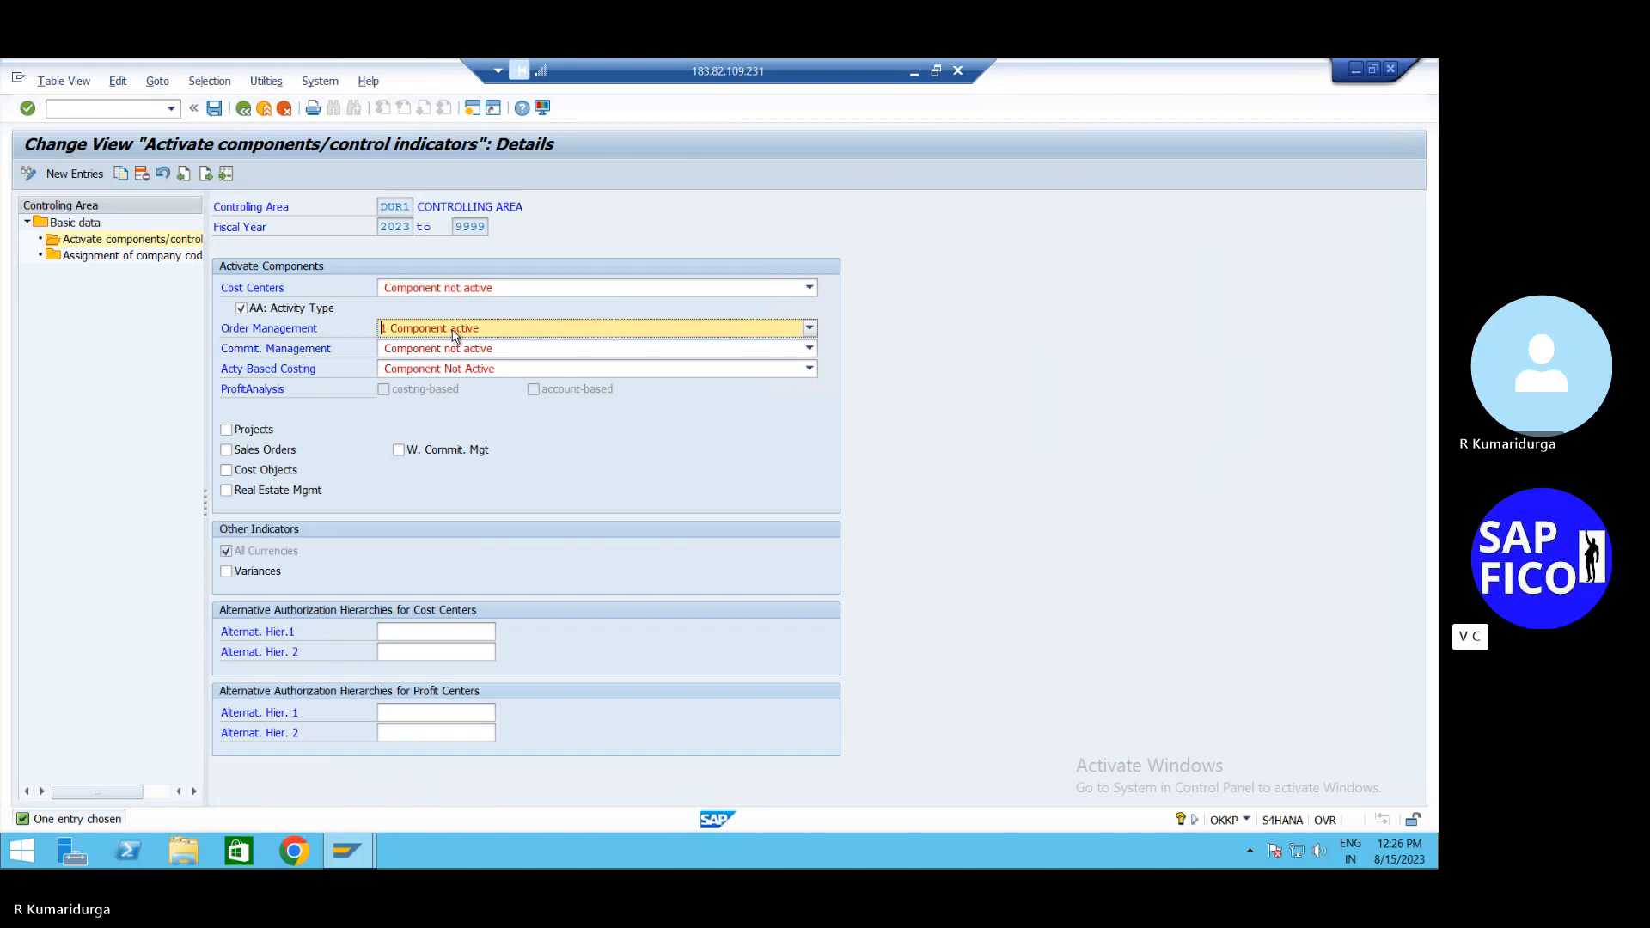
click(454, 334)
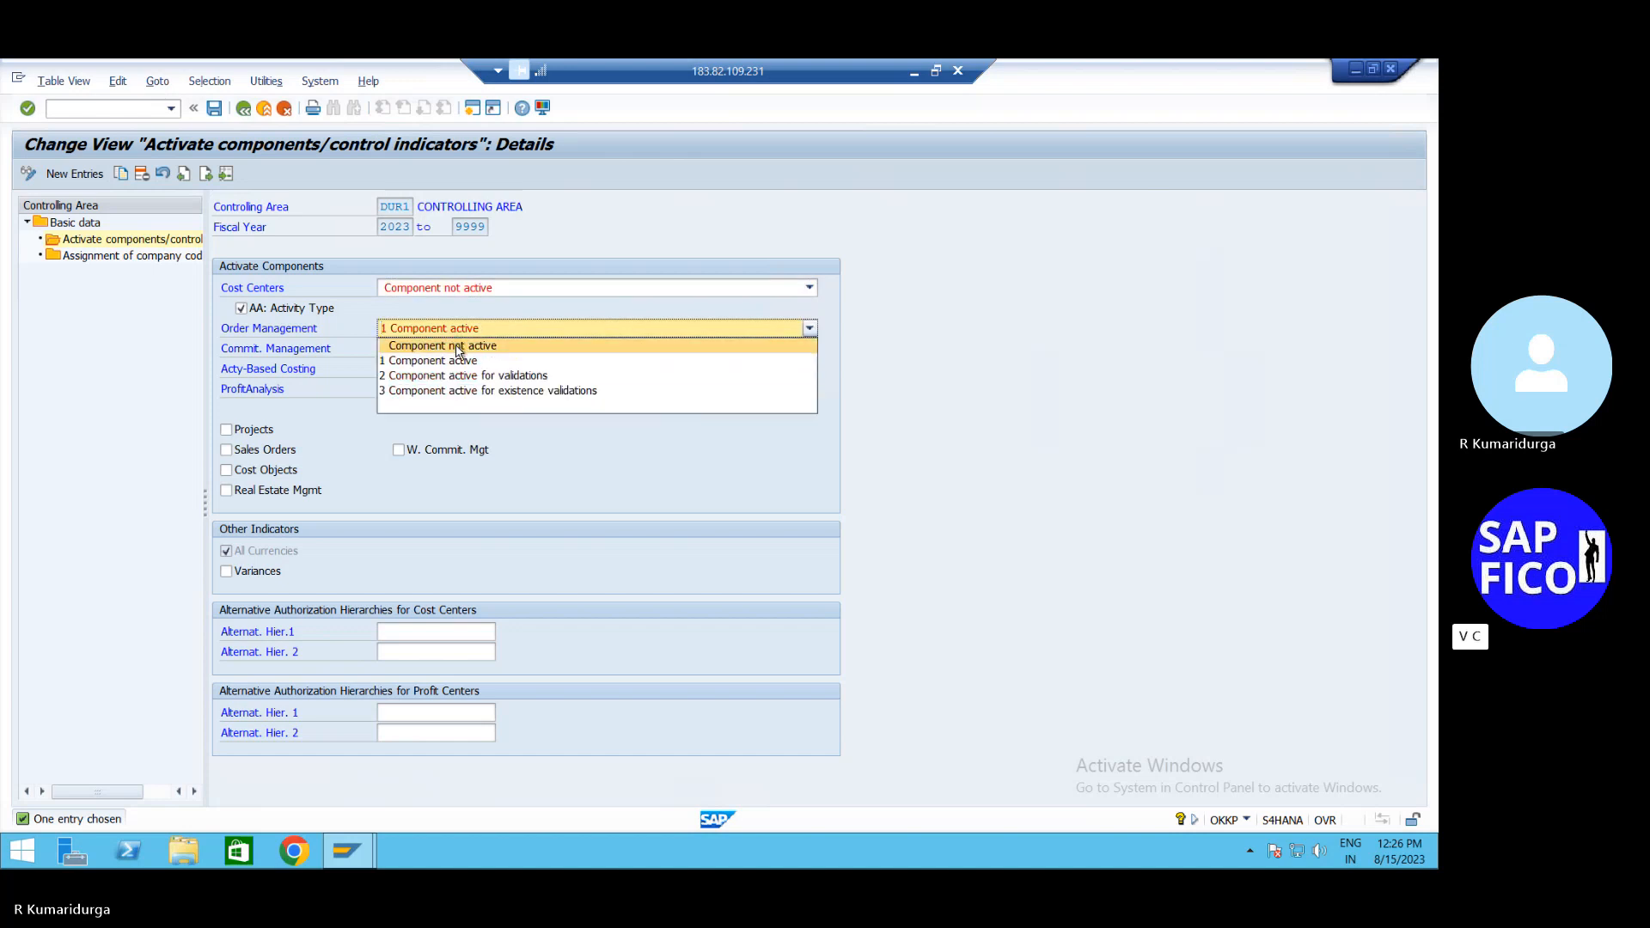
click(458, 347)
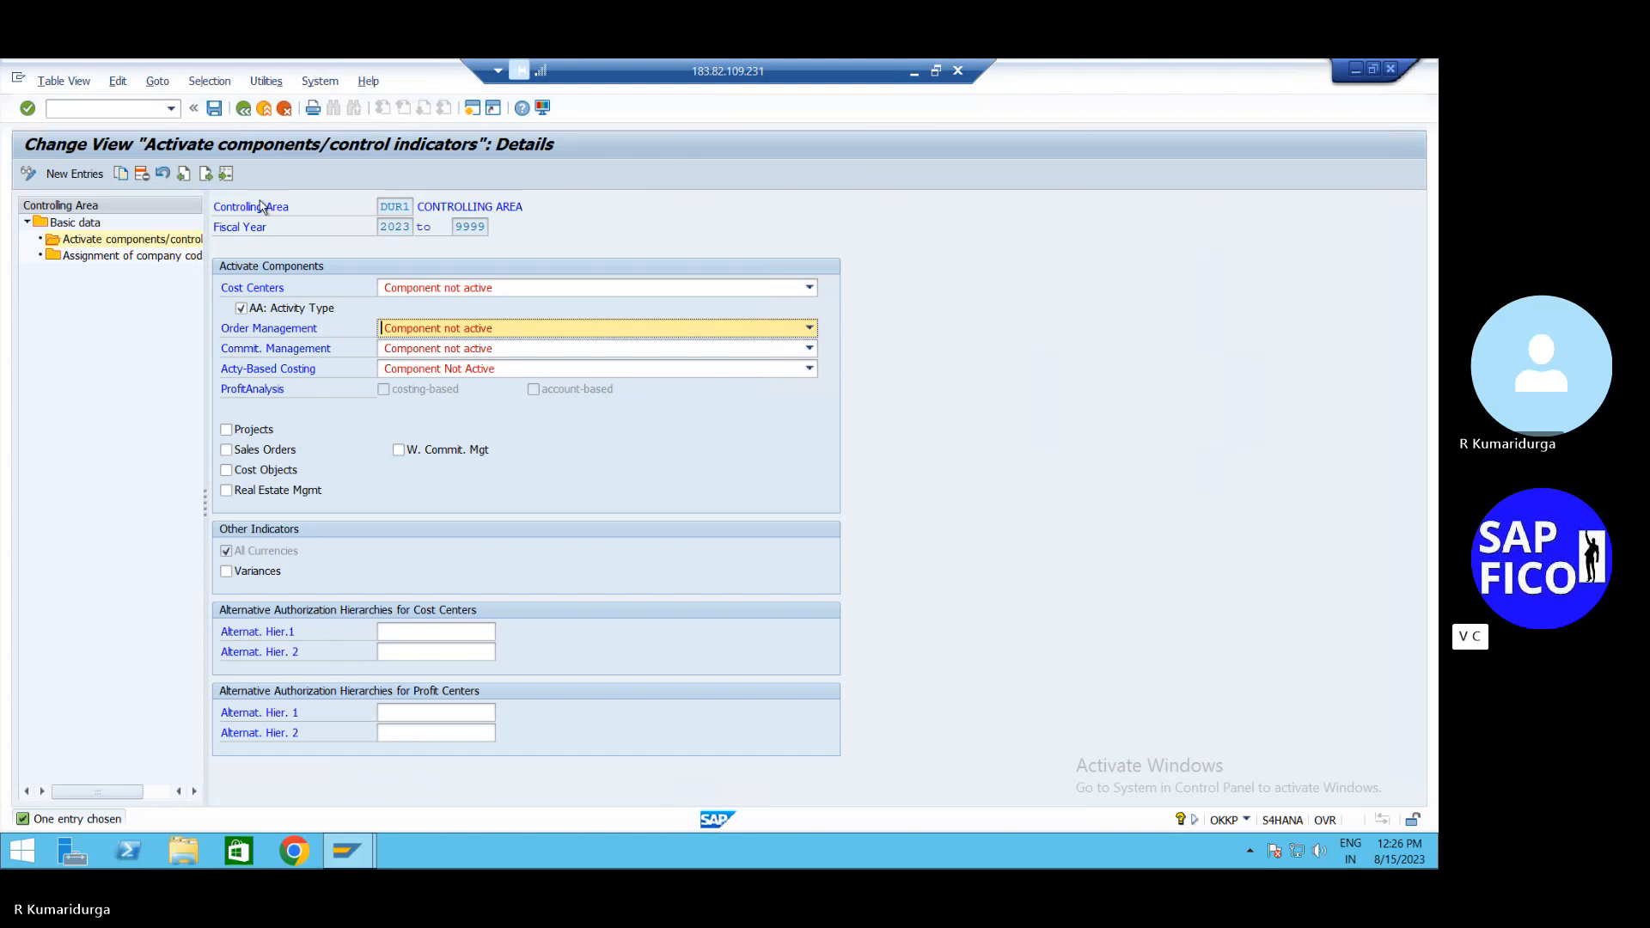
Untick AA: Activity Type and save the DUR1 control indicators, confirming the popups
click(214, 110)
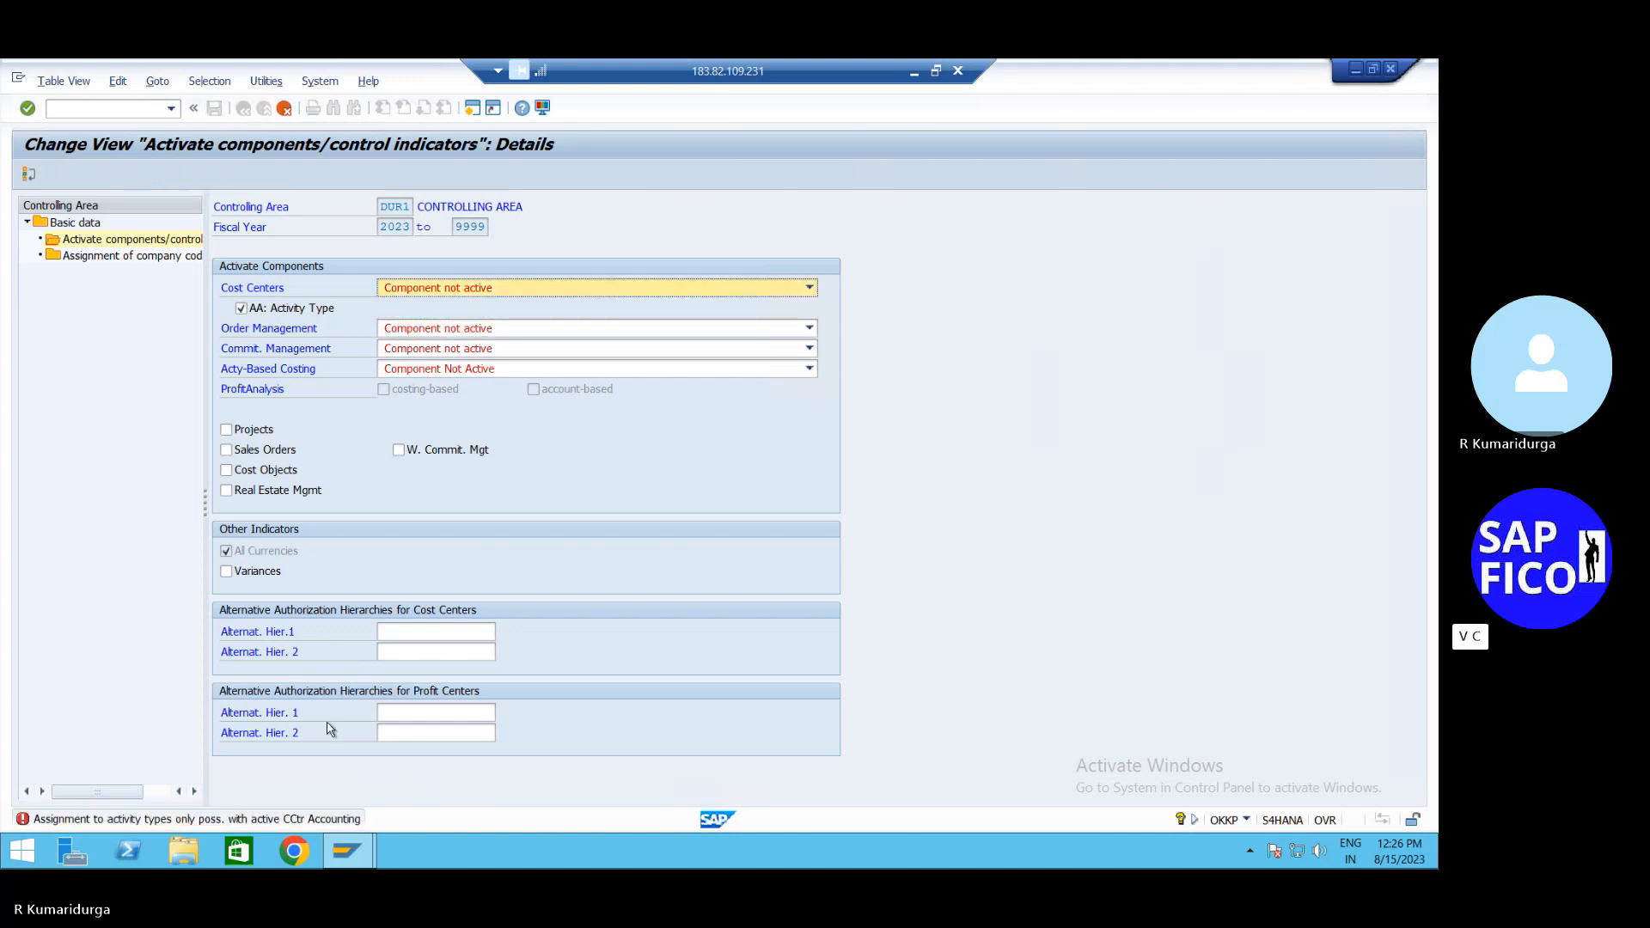
click(241, 312)
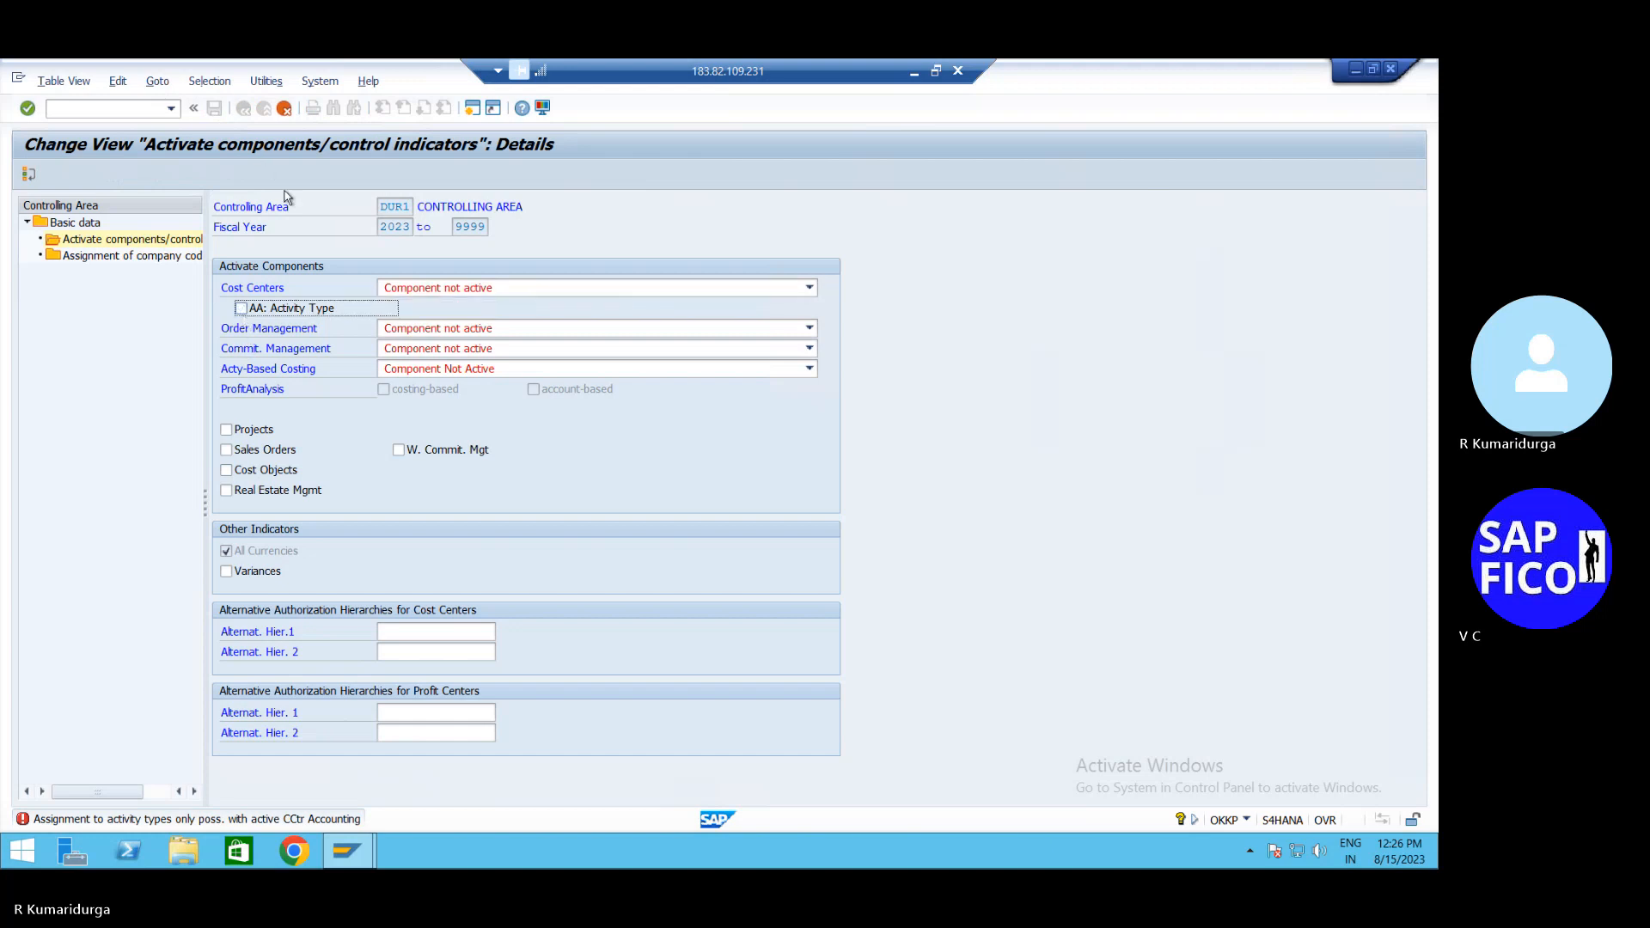
key(Return)
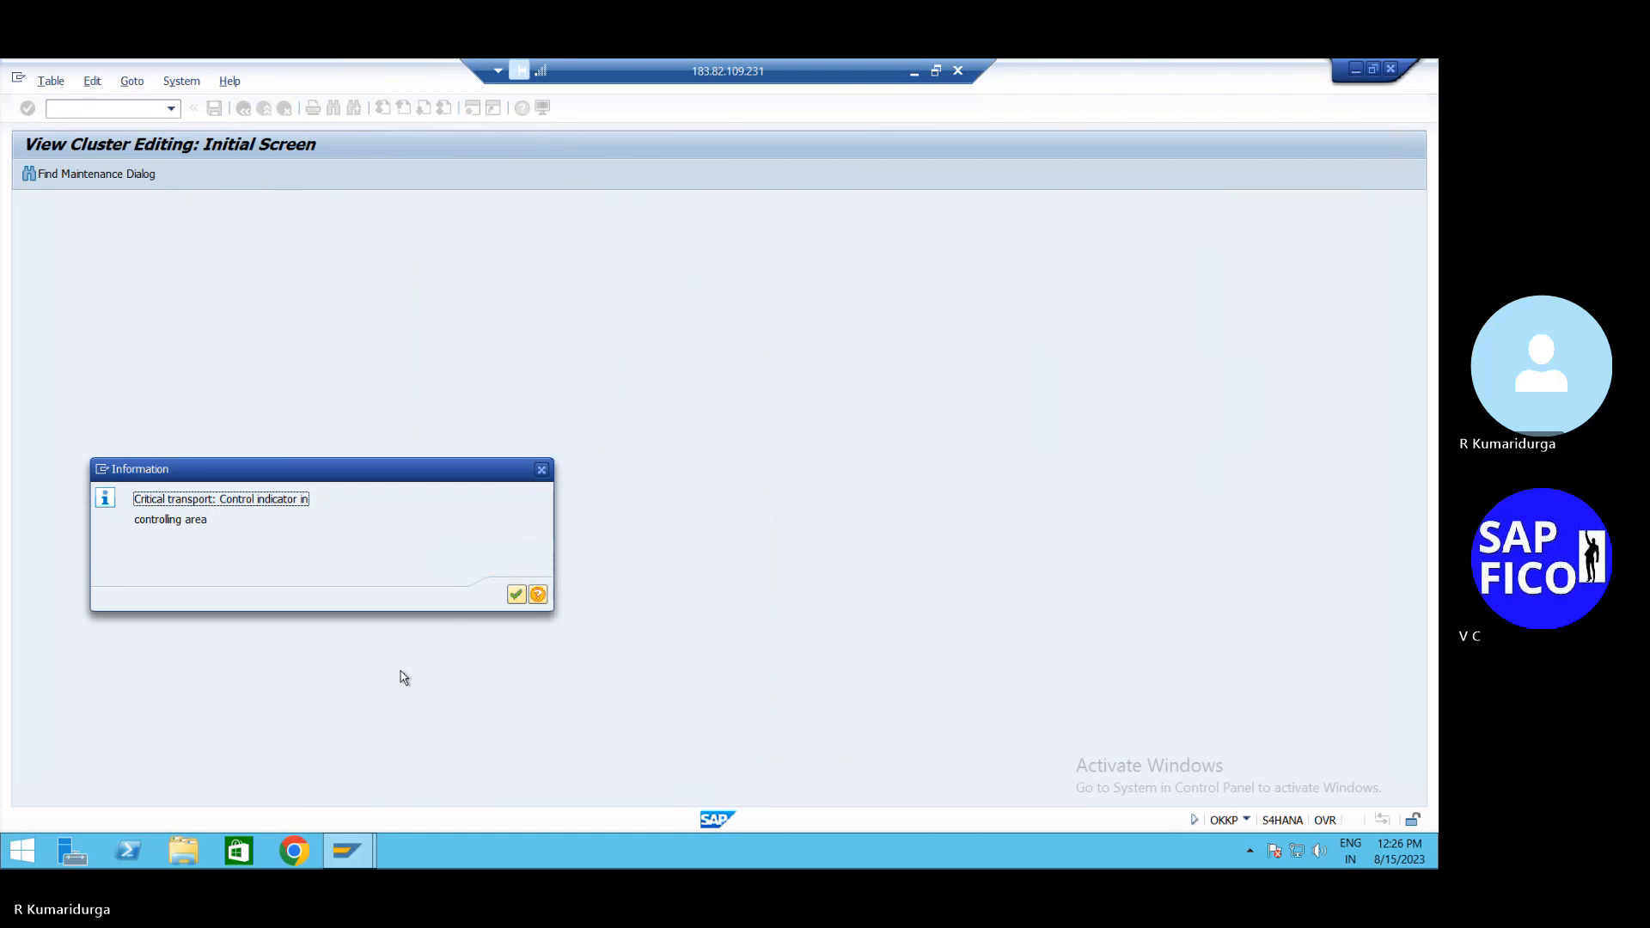
click(516, 595)
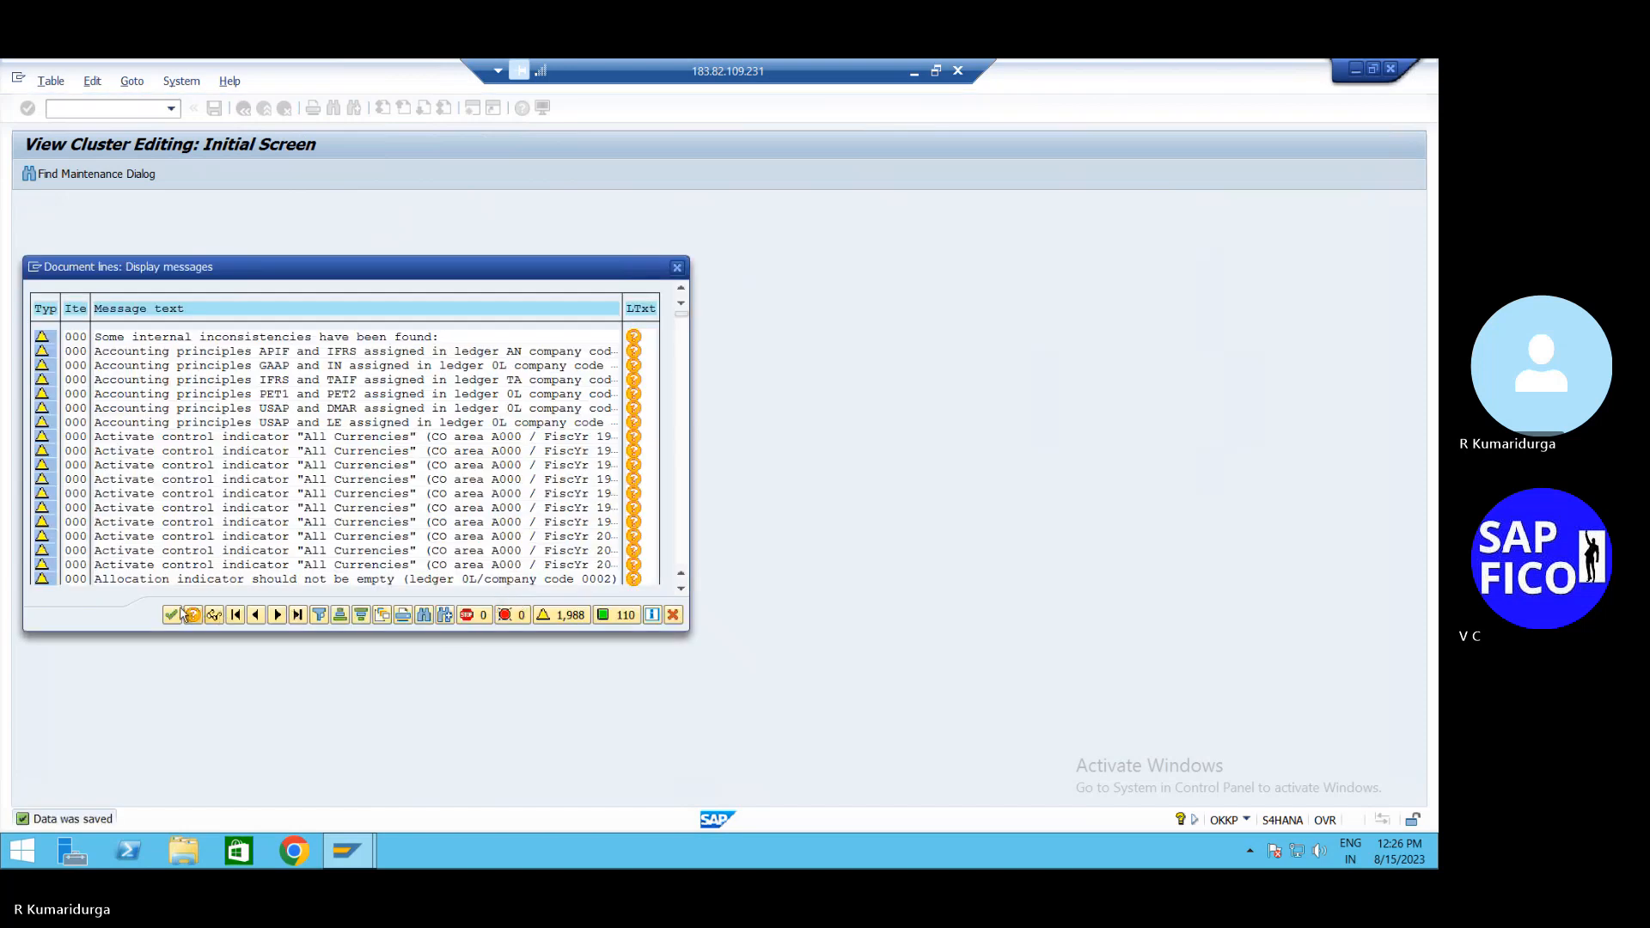
click(175, 615)
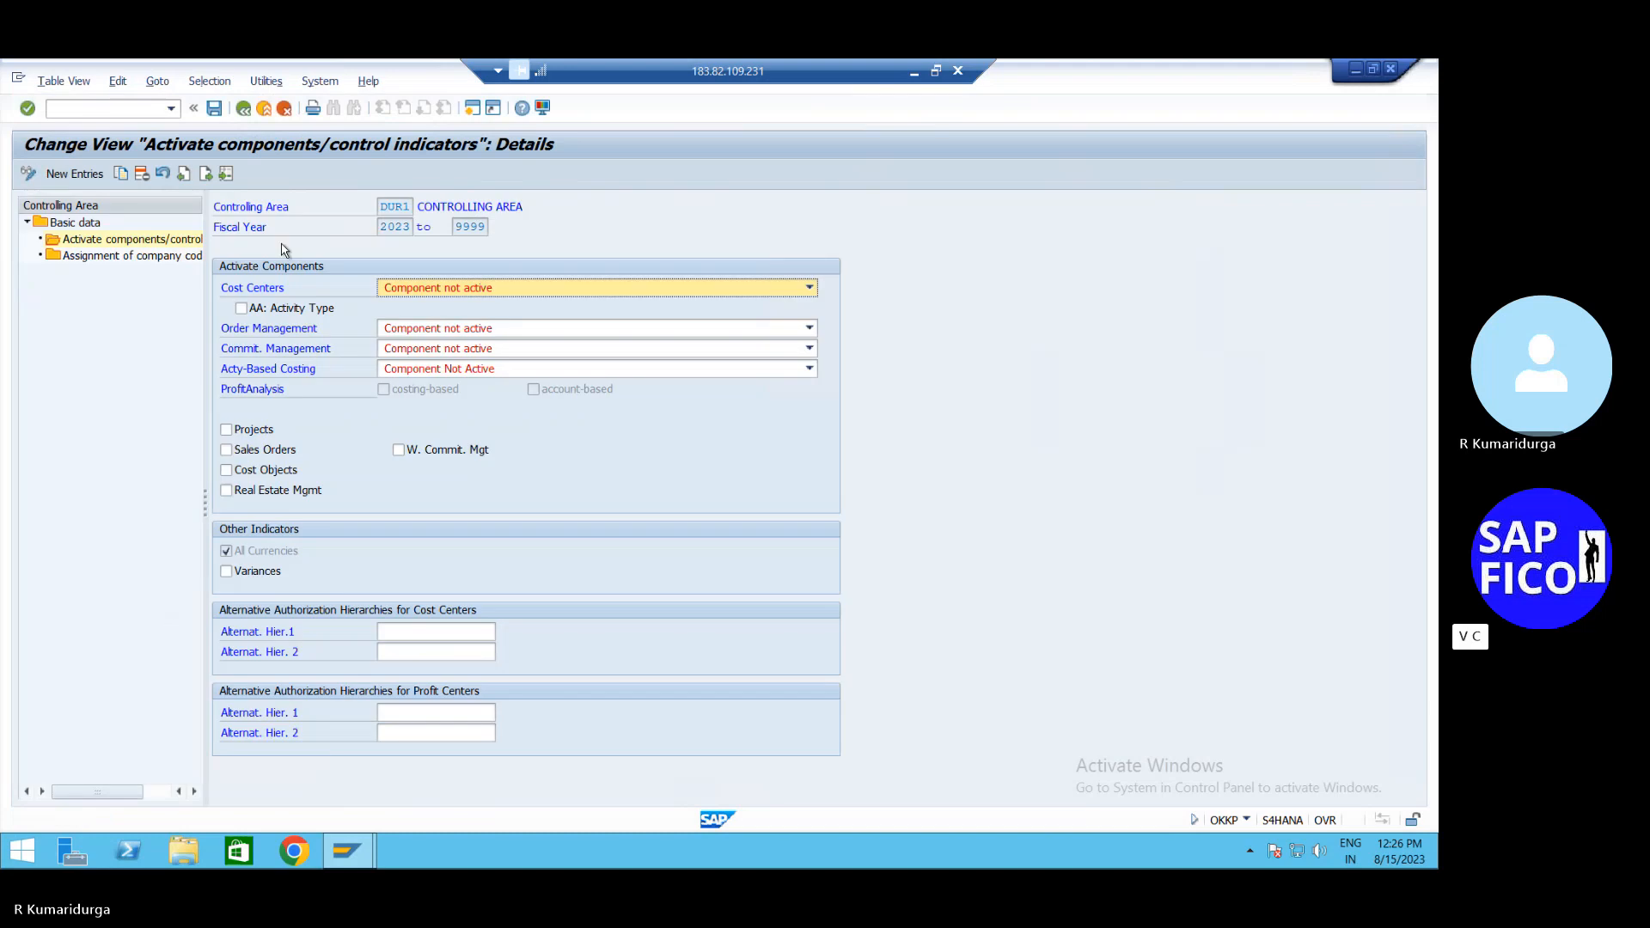
Start FB70 and enter the customer number and invoice date 15.08.2023
click(127, 108)
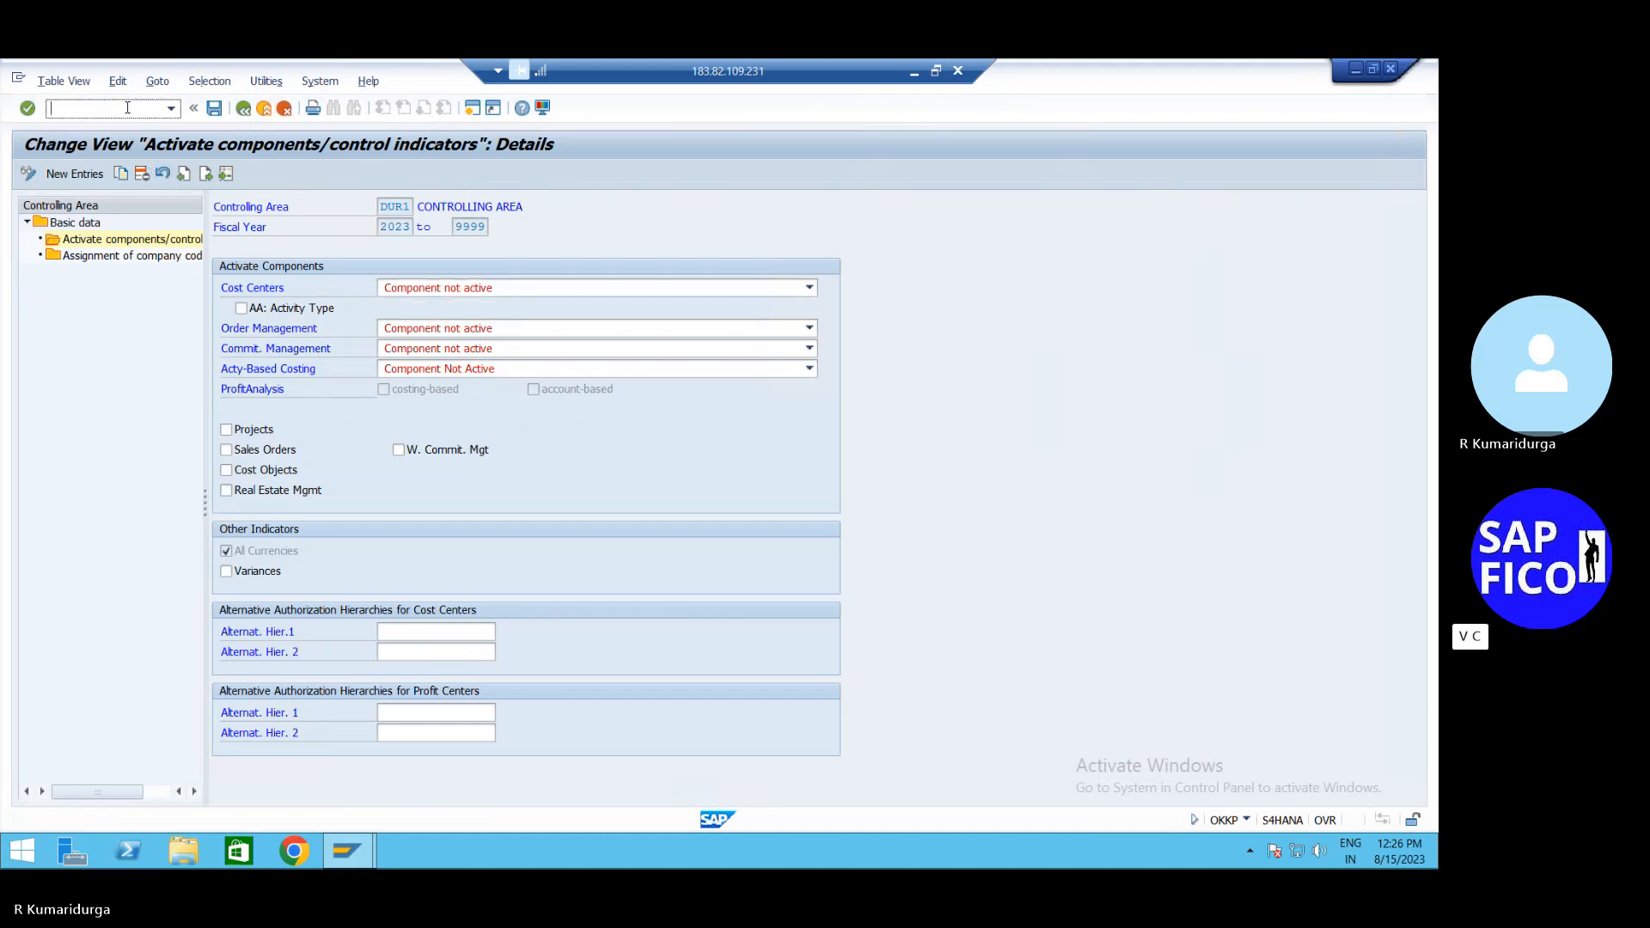
text(/NFB70)
key(Return)
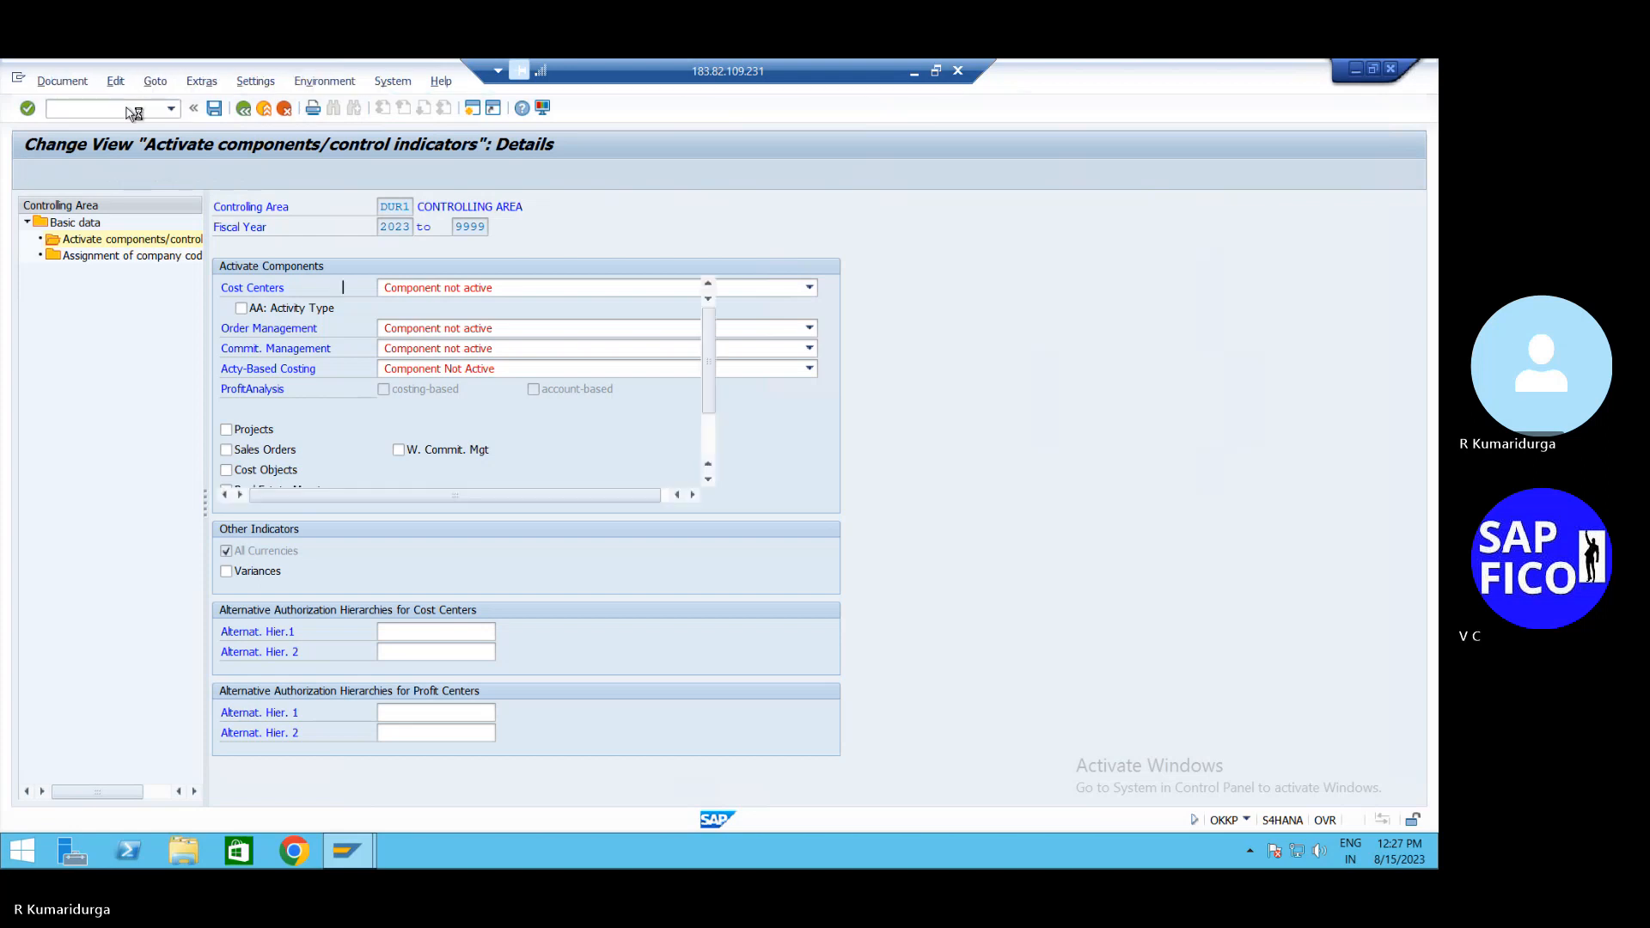
key(Down)
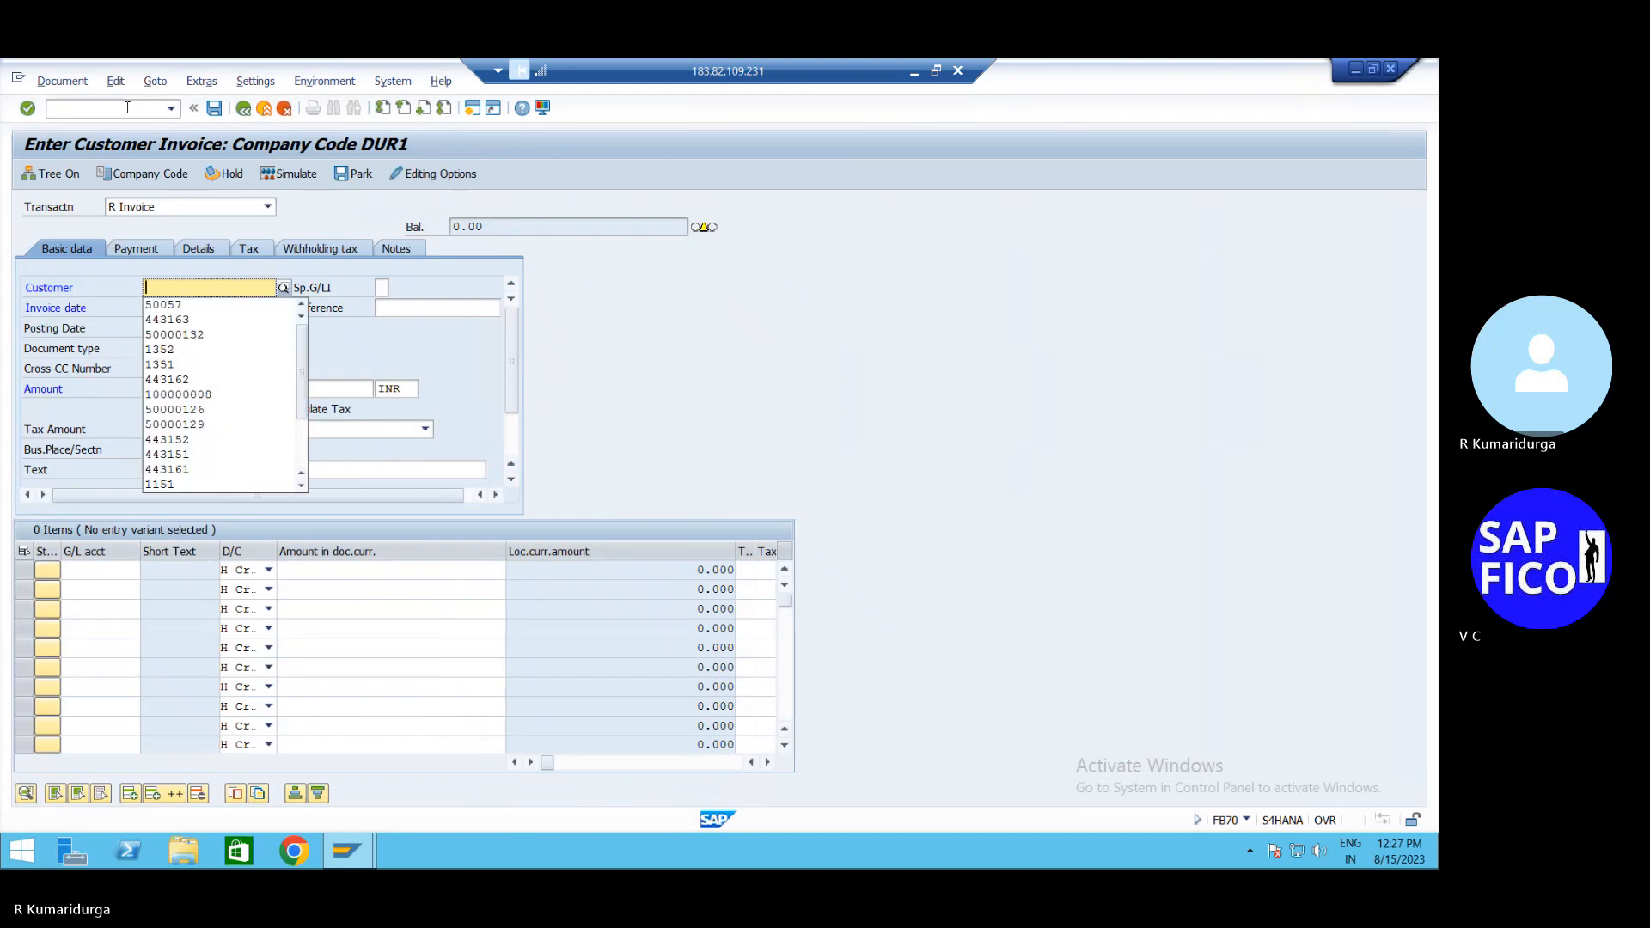
key(Down)
key(Escape)
text(50057)
key(Tab)
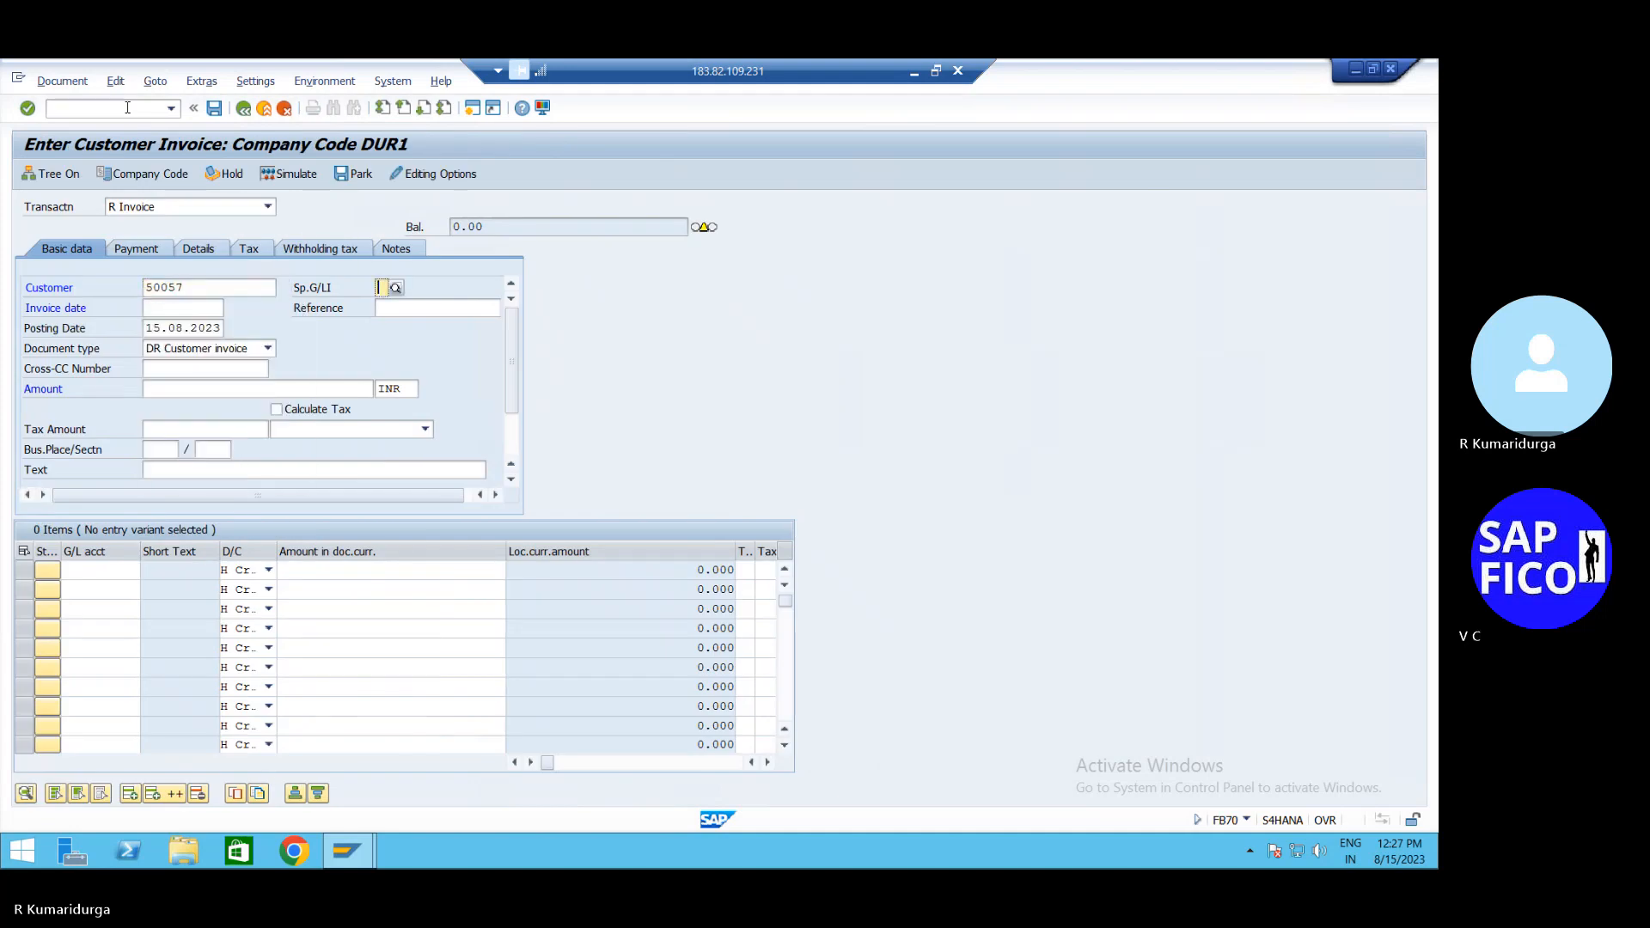
key(Down)
key(Down)
key(Tab)
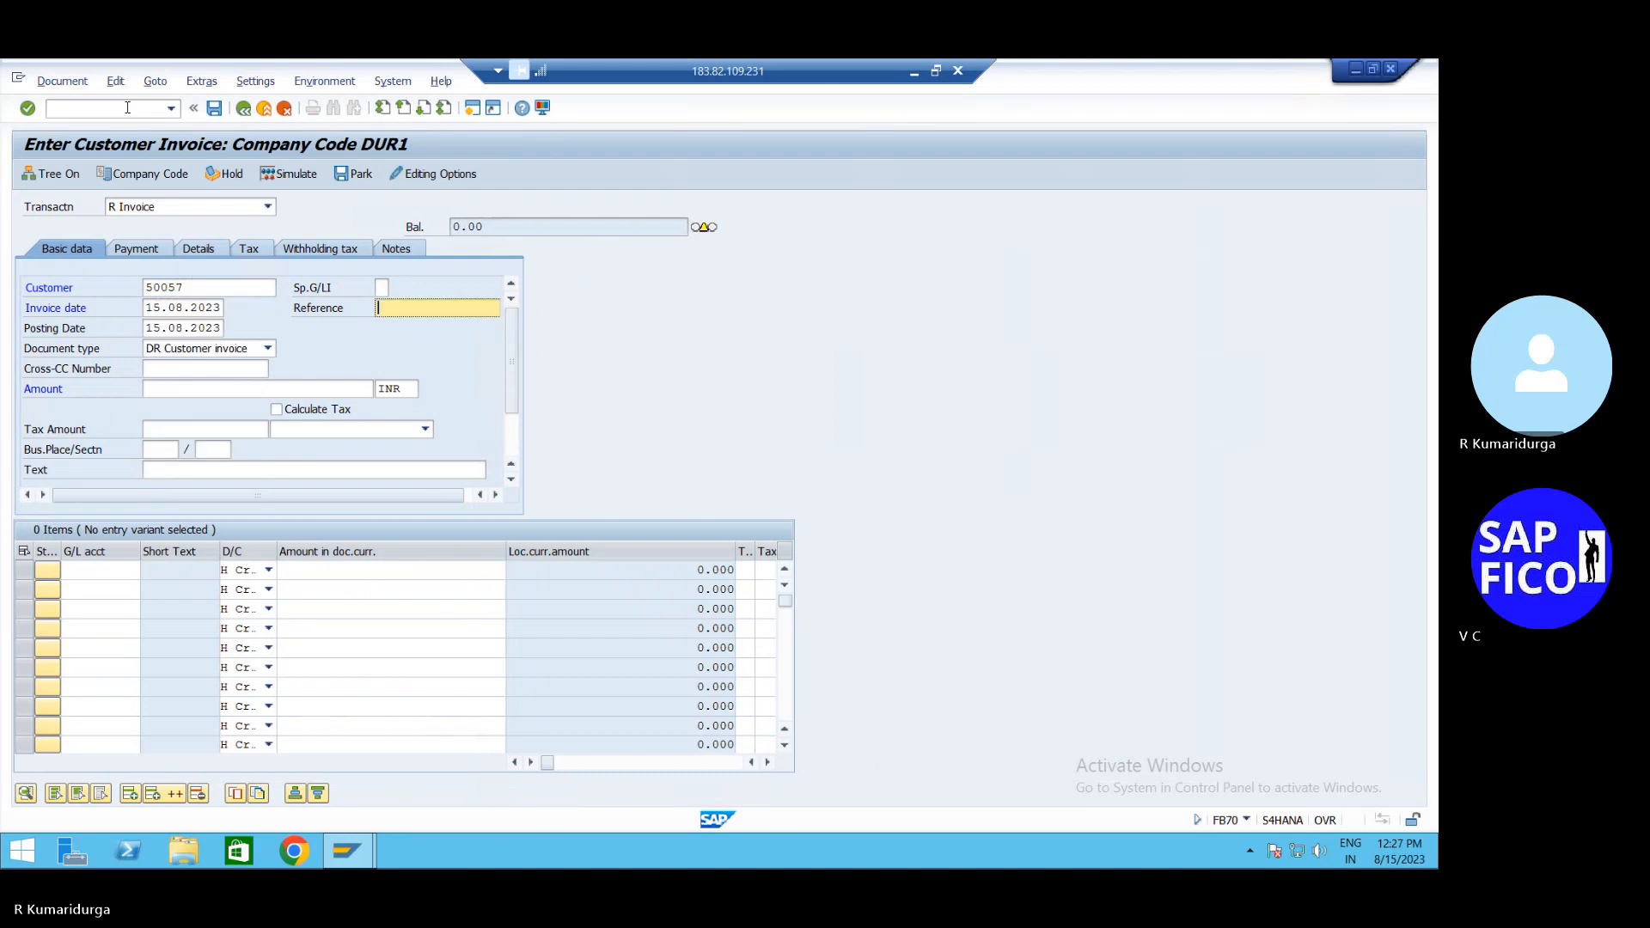
Enter invoice amount 250000 and the invoice description text
click(170, 394)
key(Down)
key(Down)
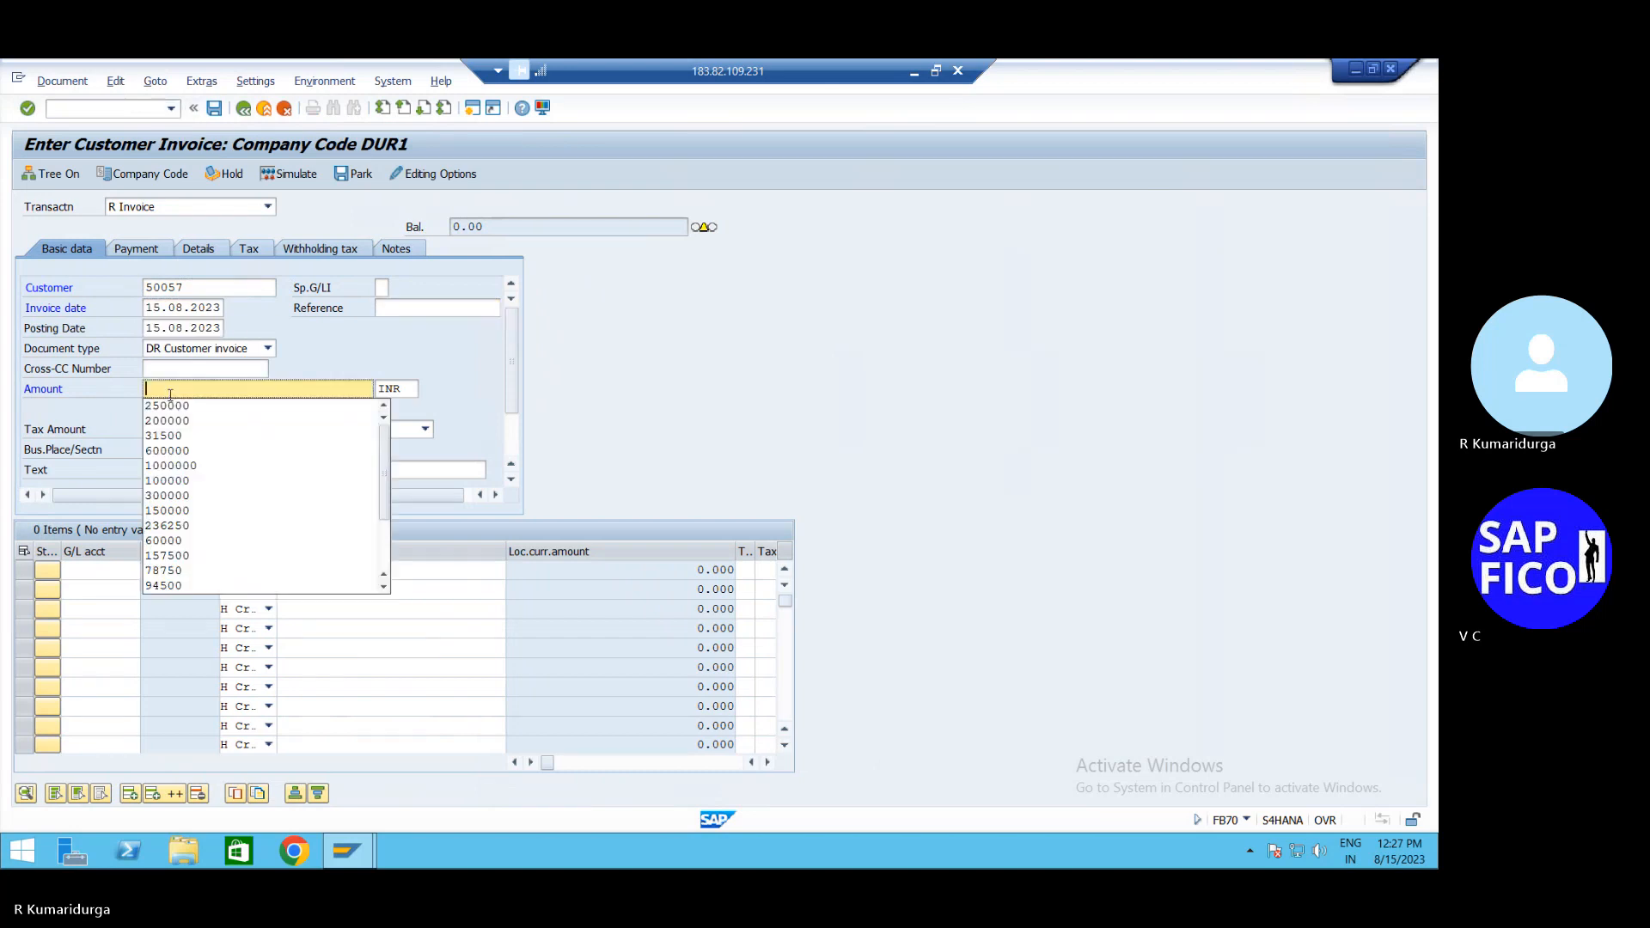
key(Tab)
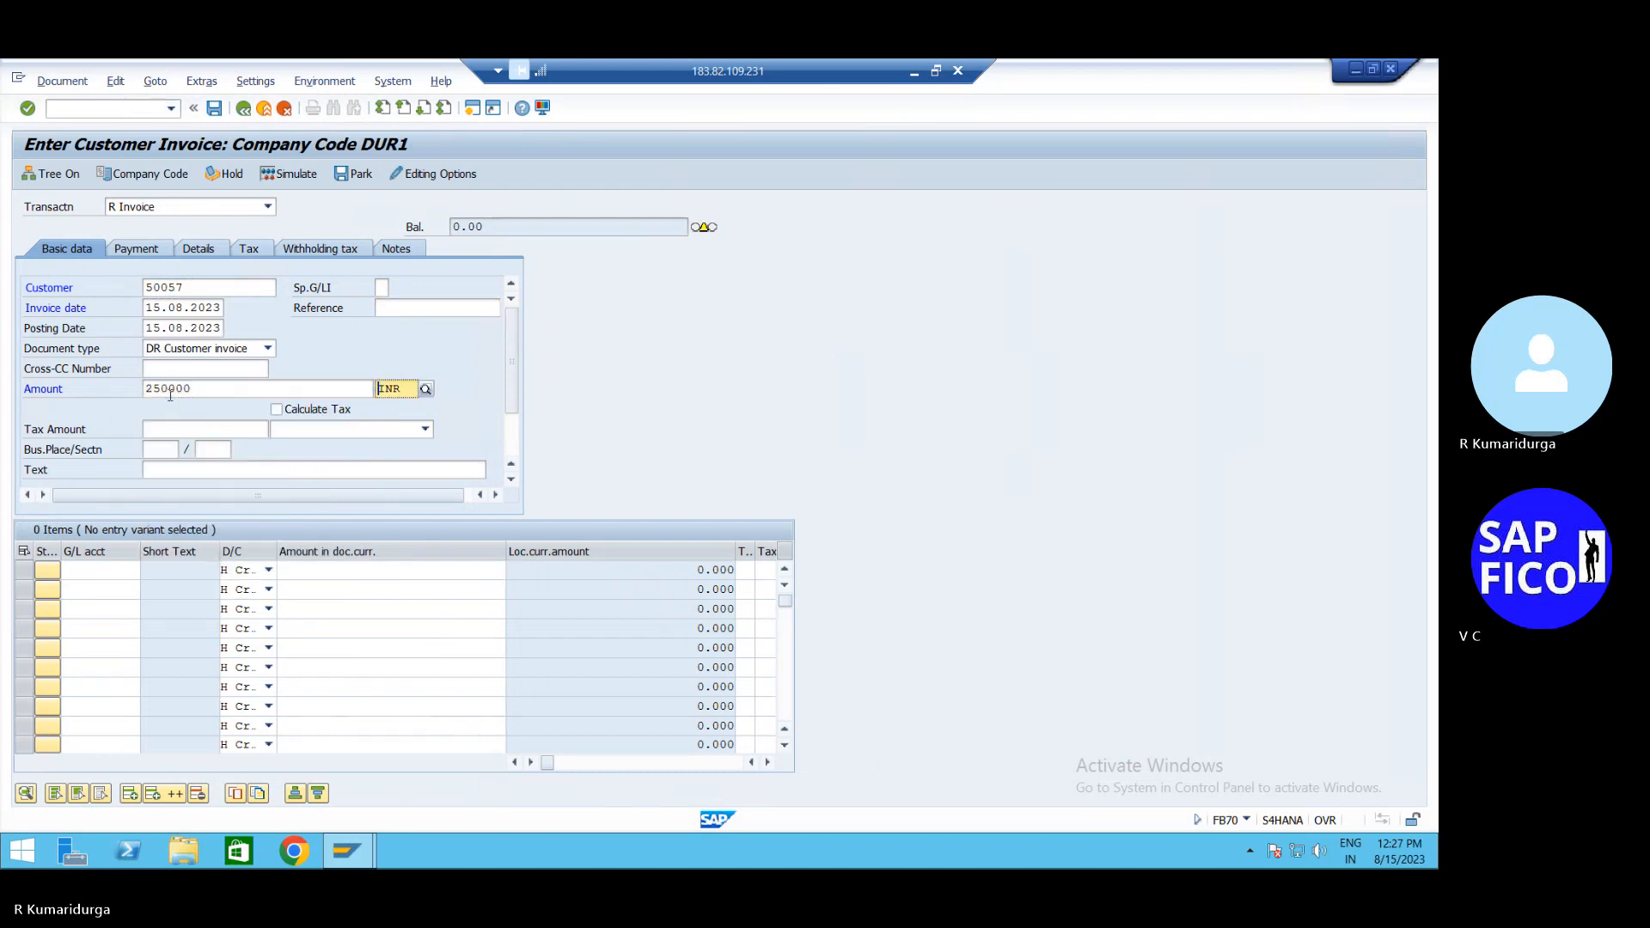
click(160, 476)
key(Down)
key(Down)
key(Tab)
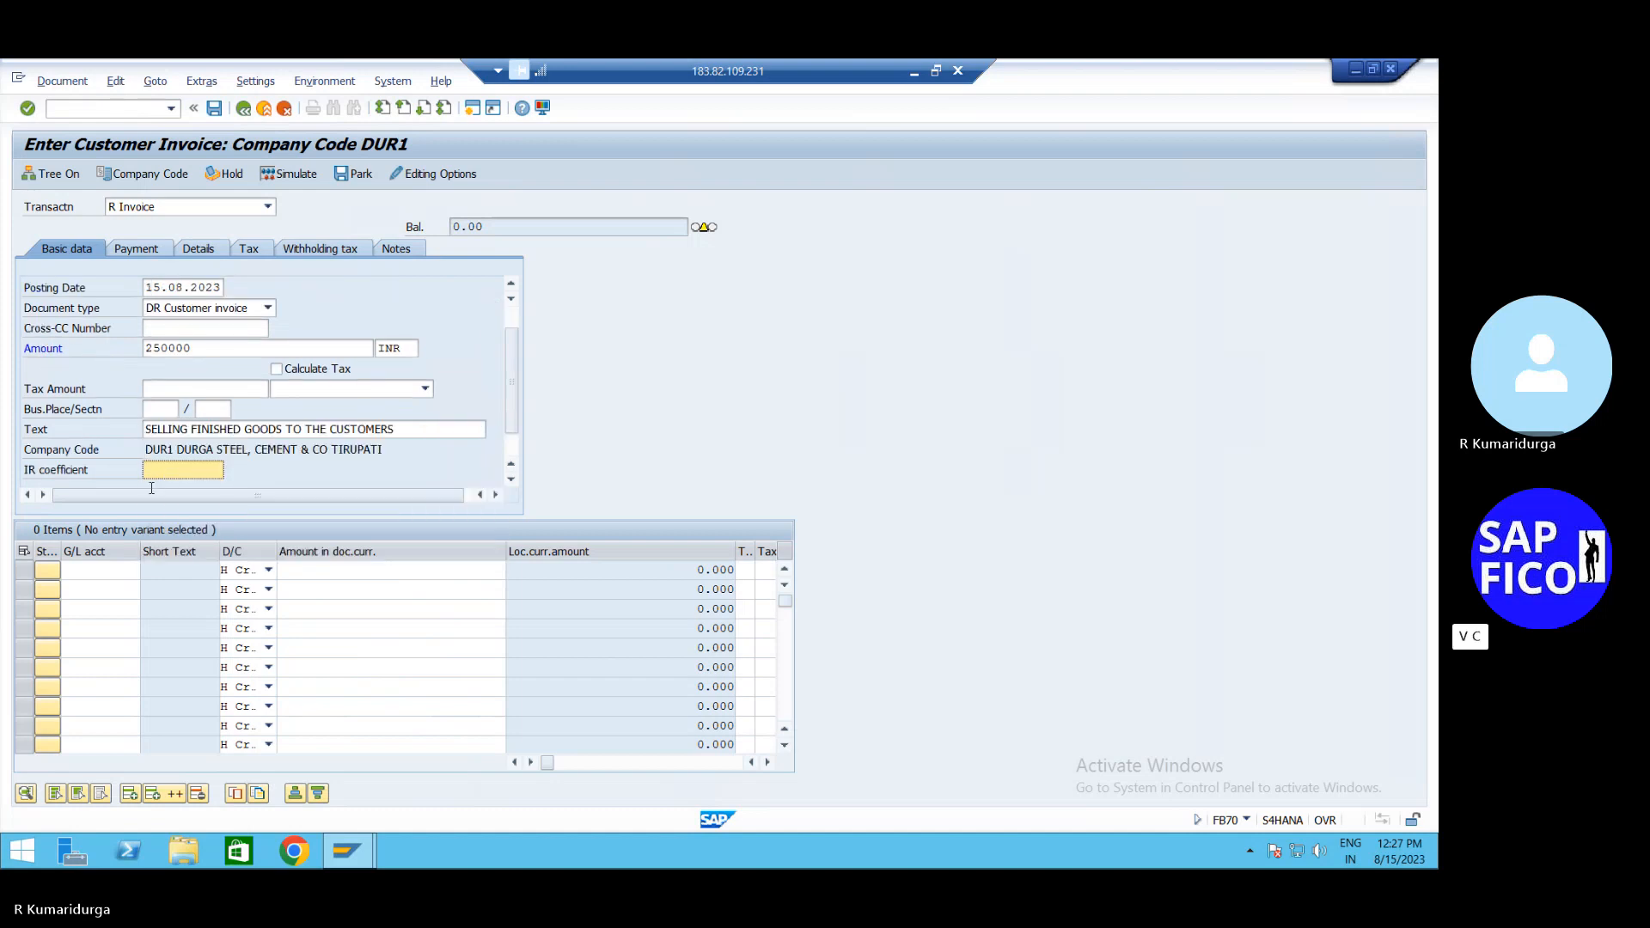
Add G/L line 200200 with amount *, simulate, and post as document 462
click(109, 577)
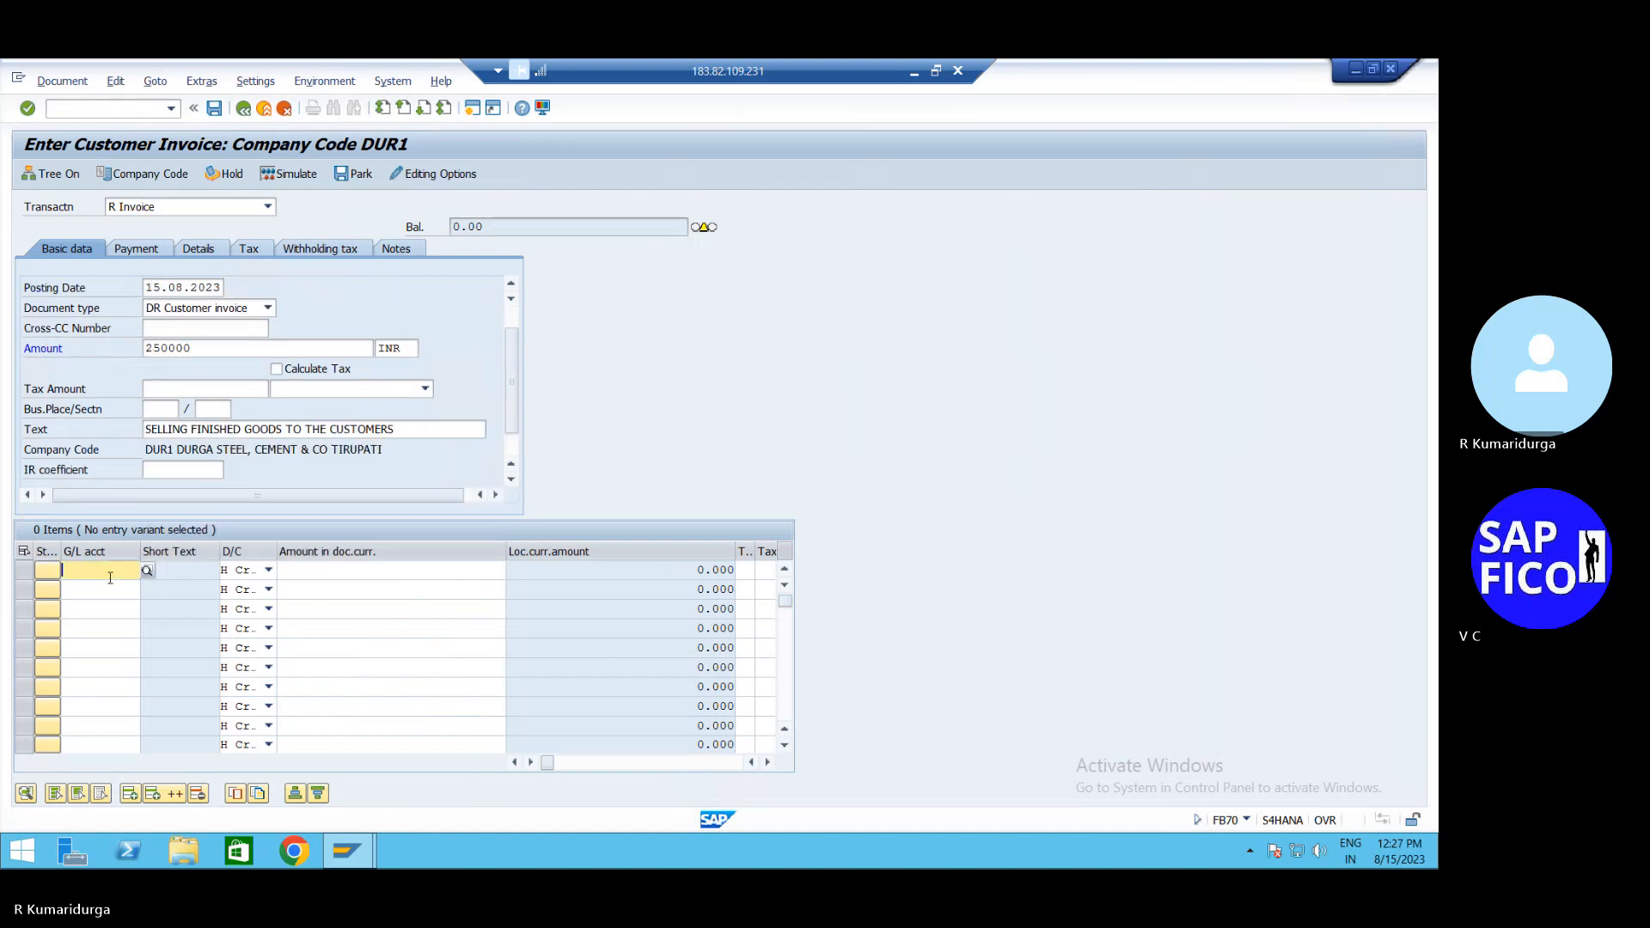
key(Down)
key(Down)
key(Down)
key(Tab)
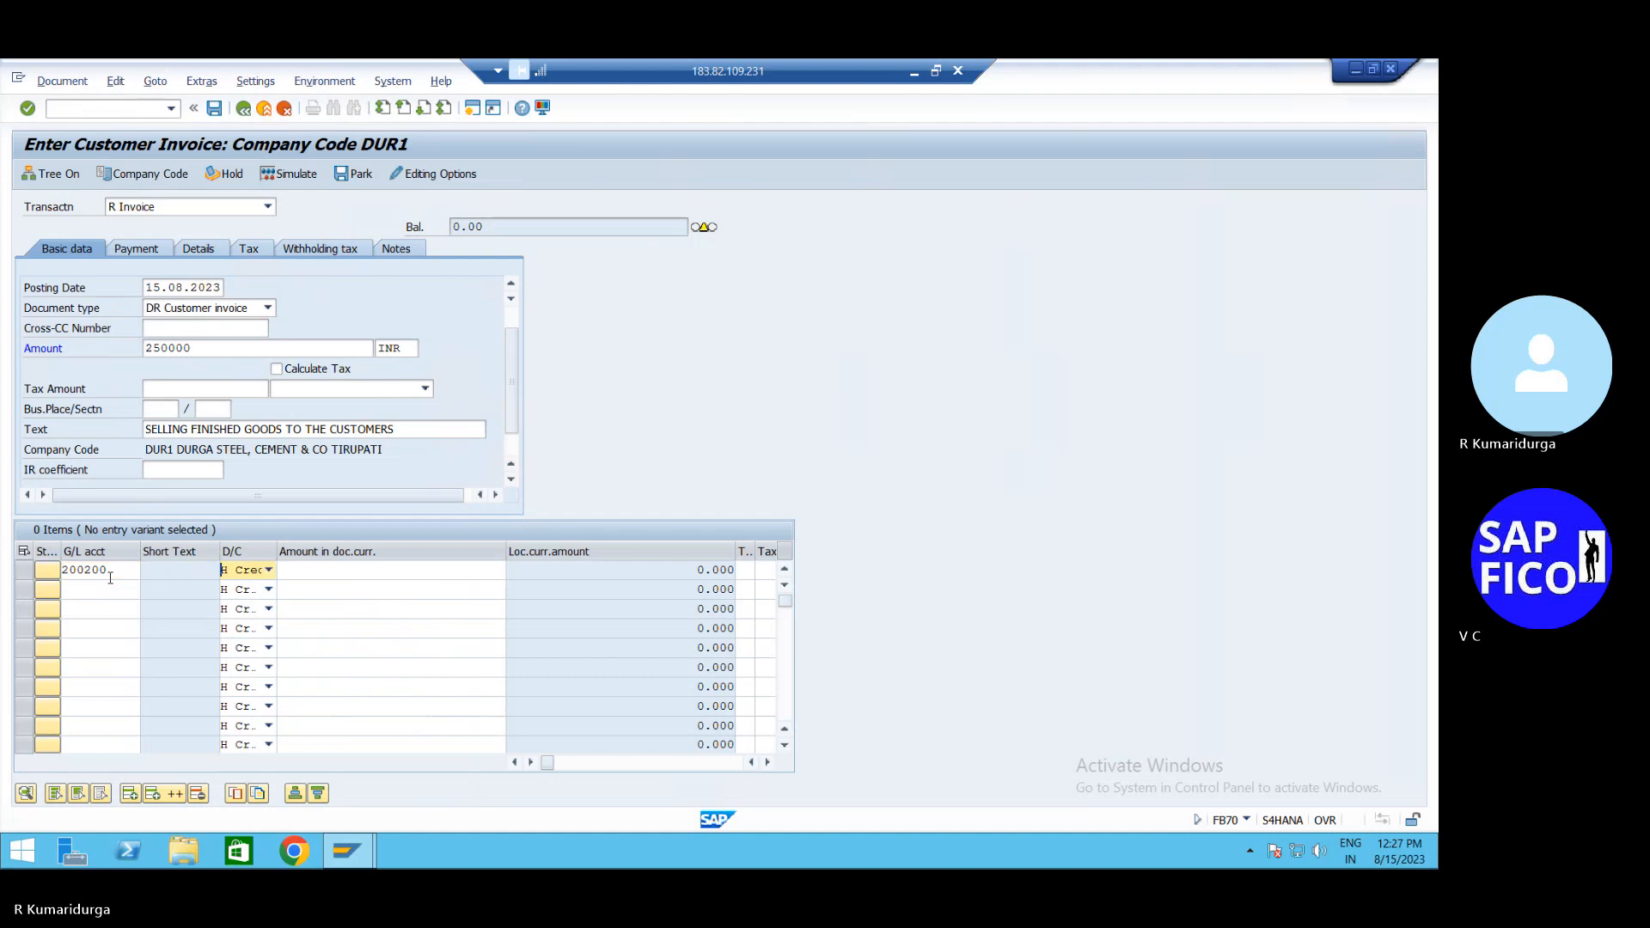
key(Tab)
text(*)
key(Return)
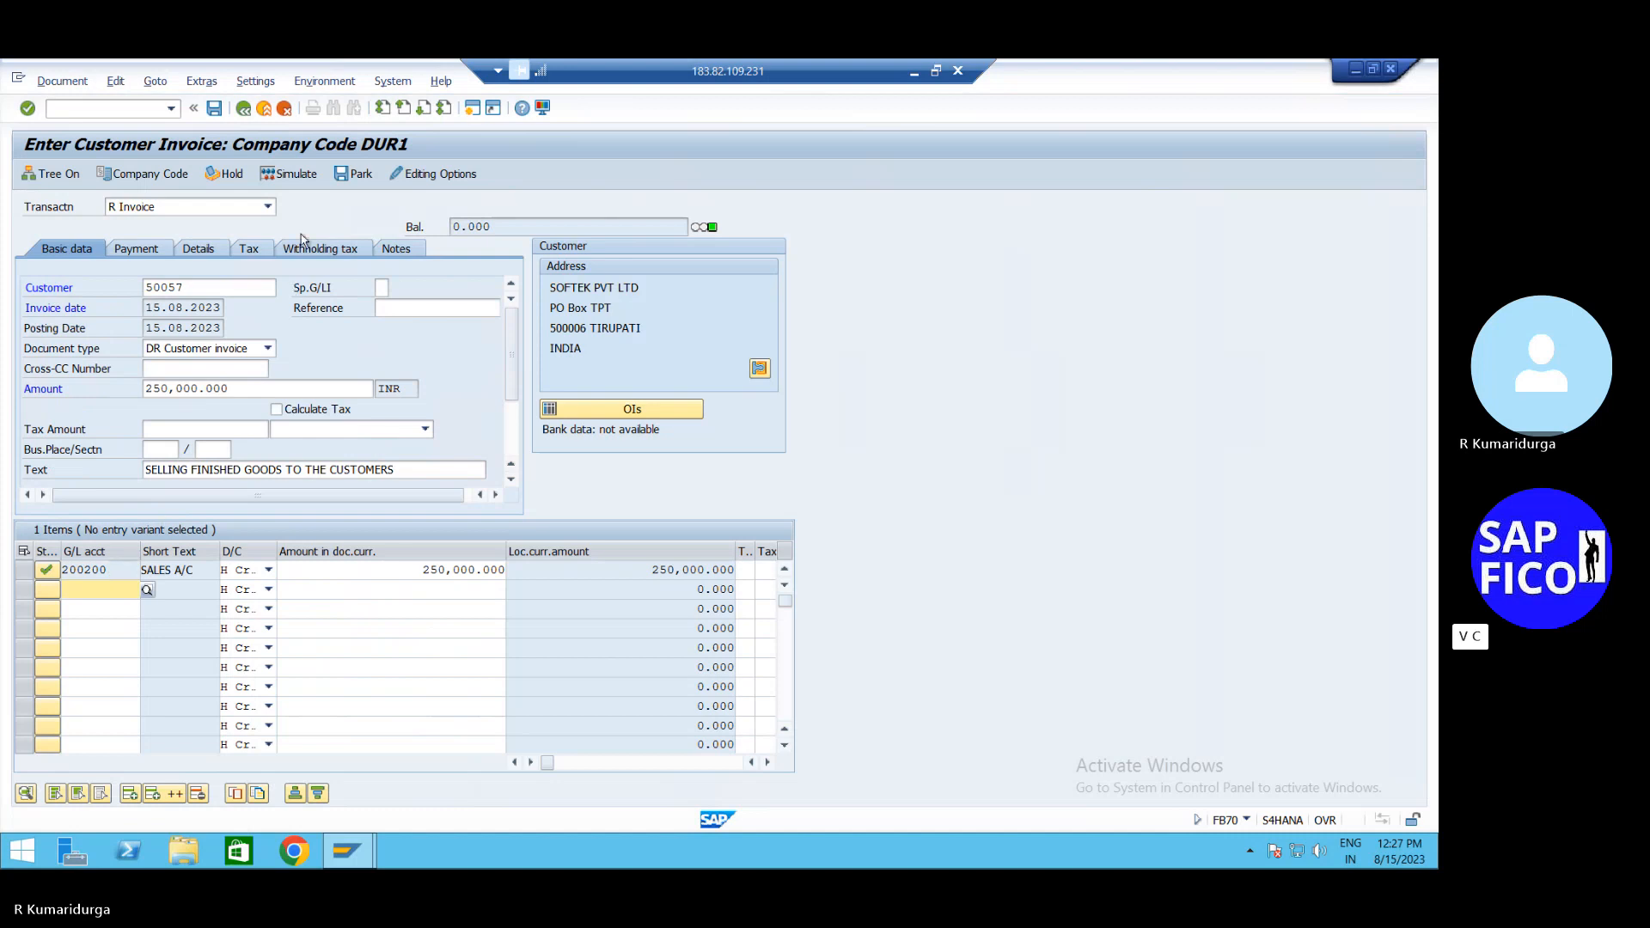
click(307, 175)
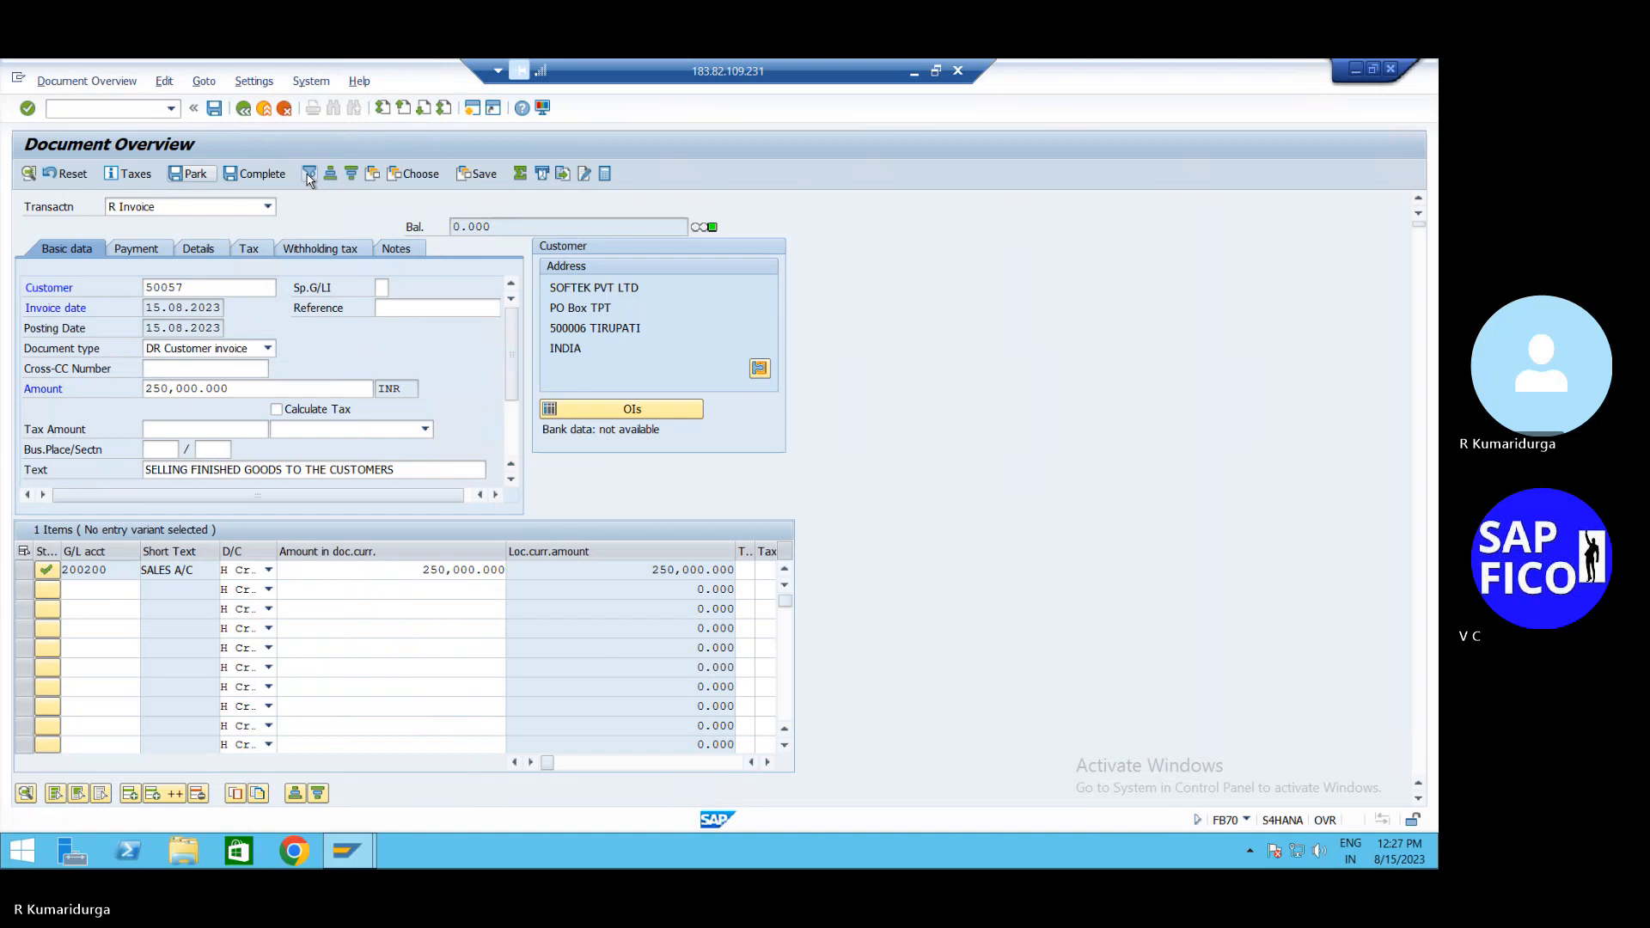
click(215, 110)
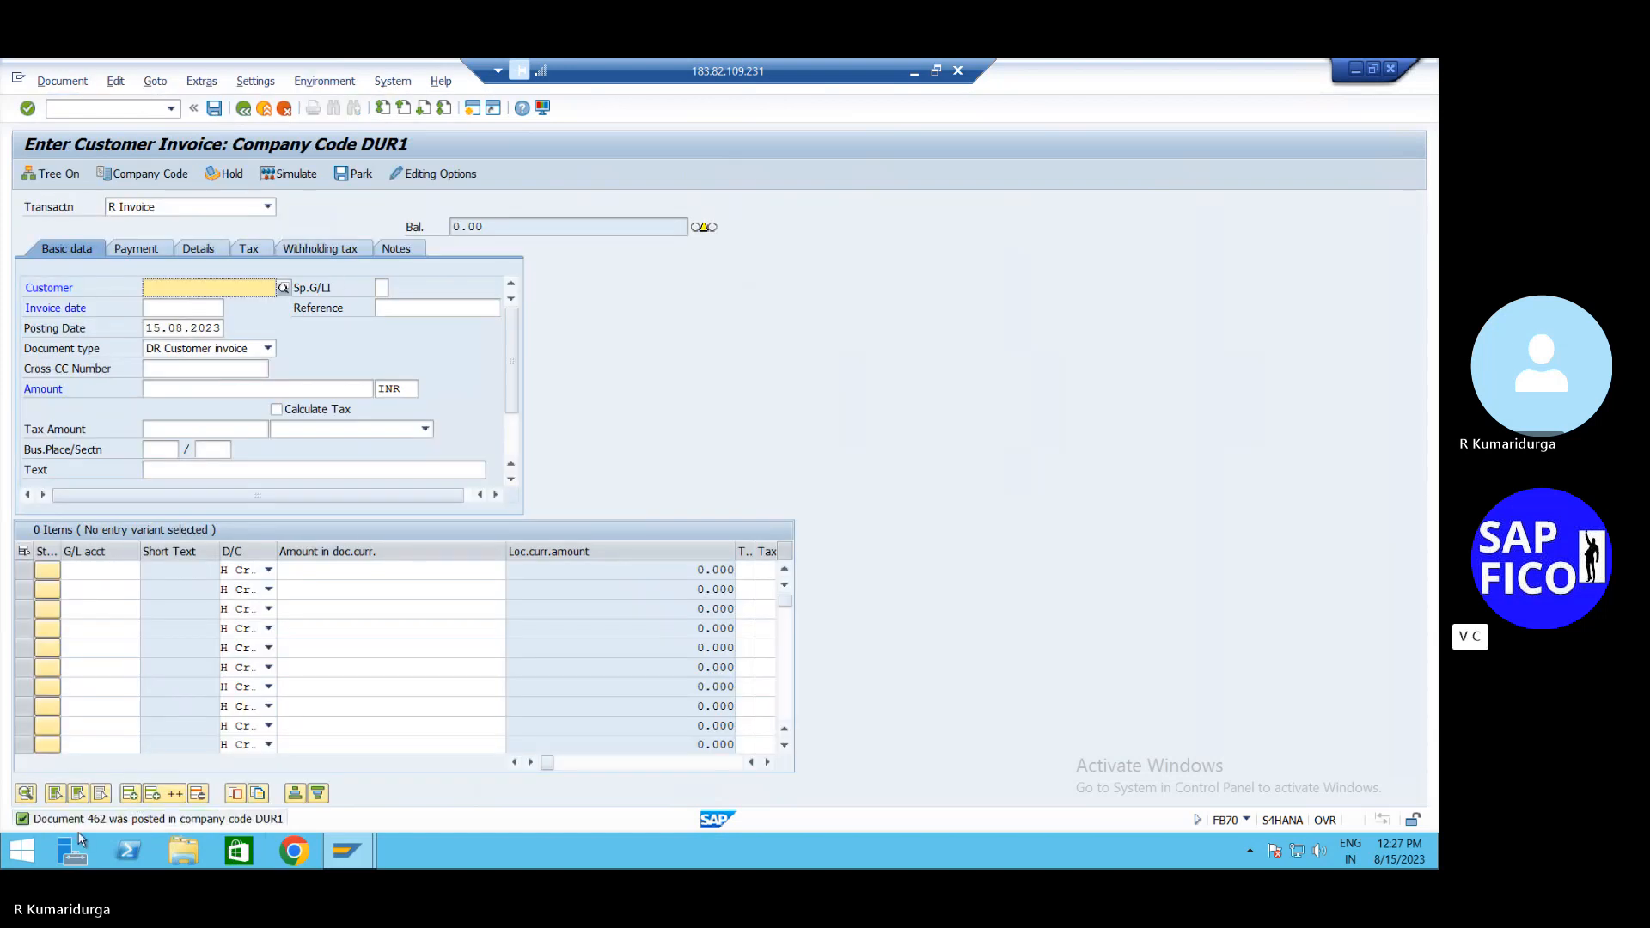
Change the Notepad note to FB70---462 with a blank line, then return to SAP
click(913, 74)
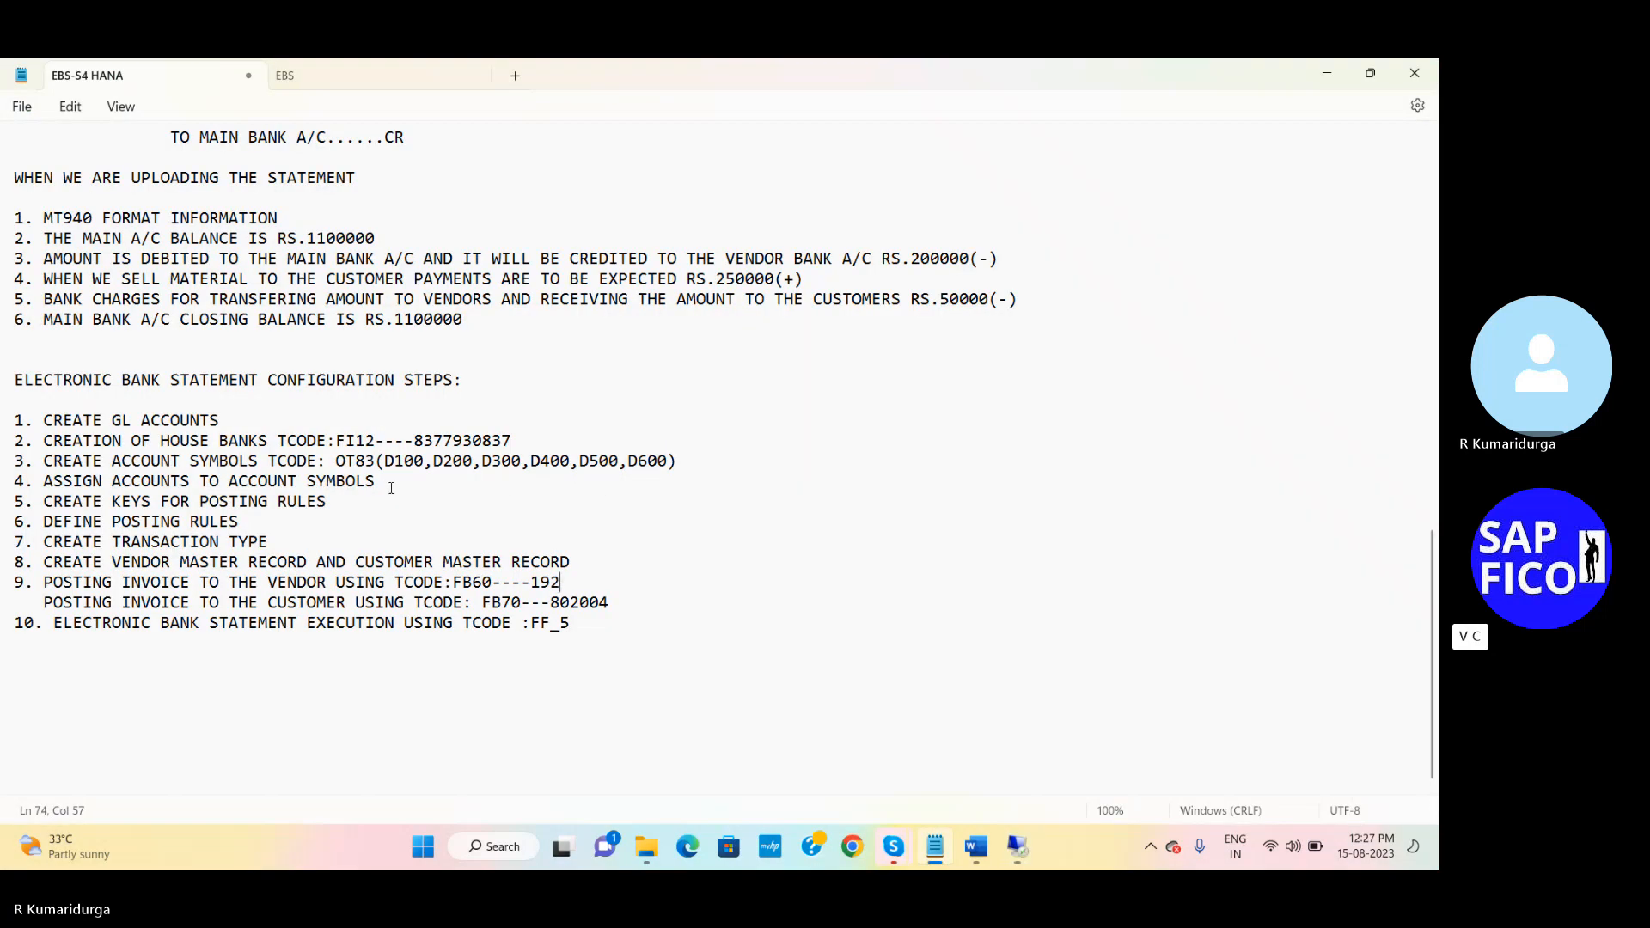
key(BackSpace)
key(BackSpace)
key(BackSpace)
key(BackSpace)
key(BackSpace)
key(BackSpace)
text(462)
key(Return)
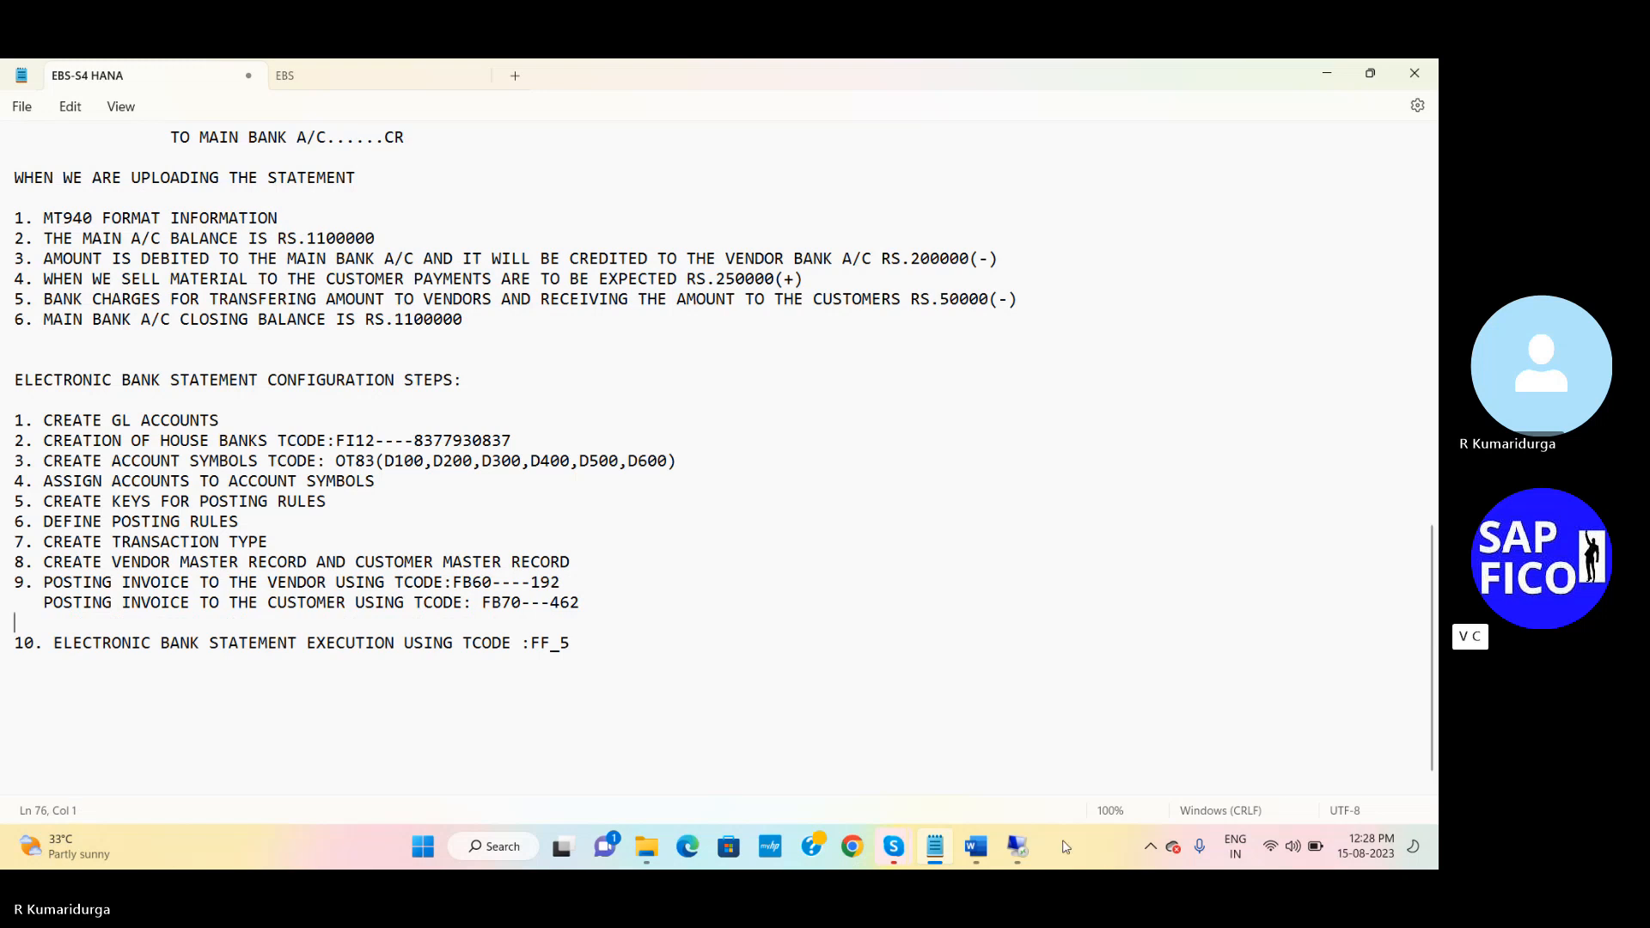
click(1017, 849)
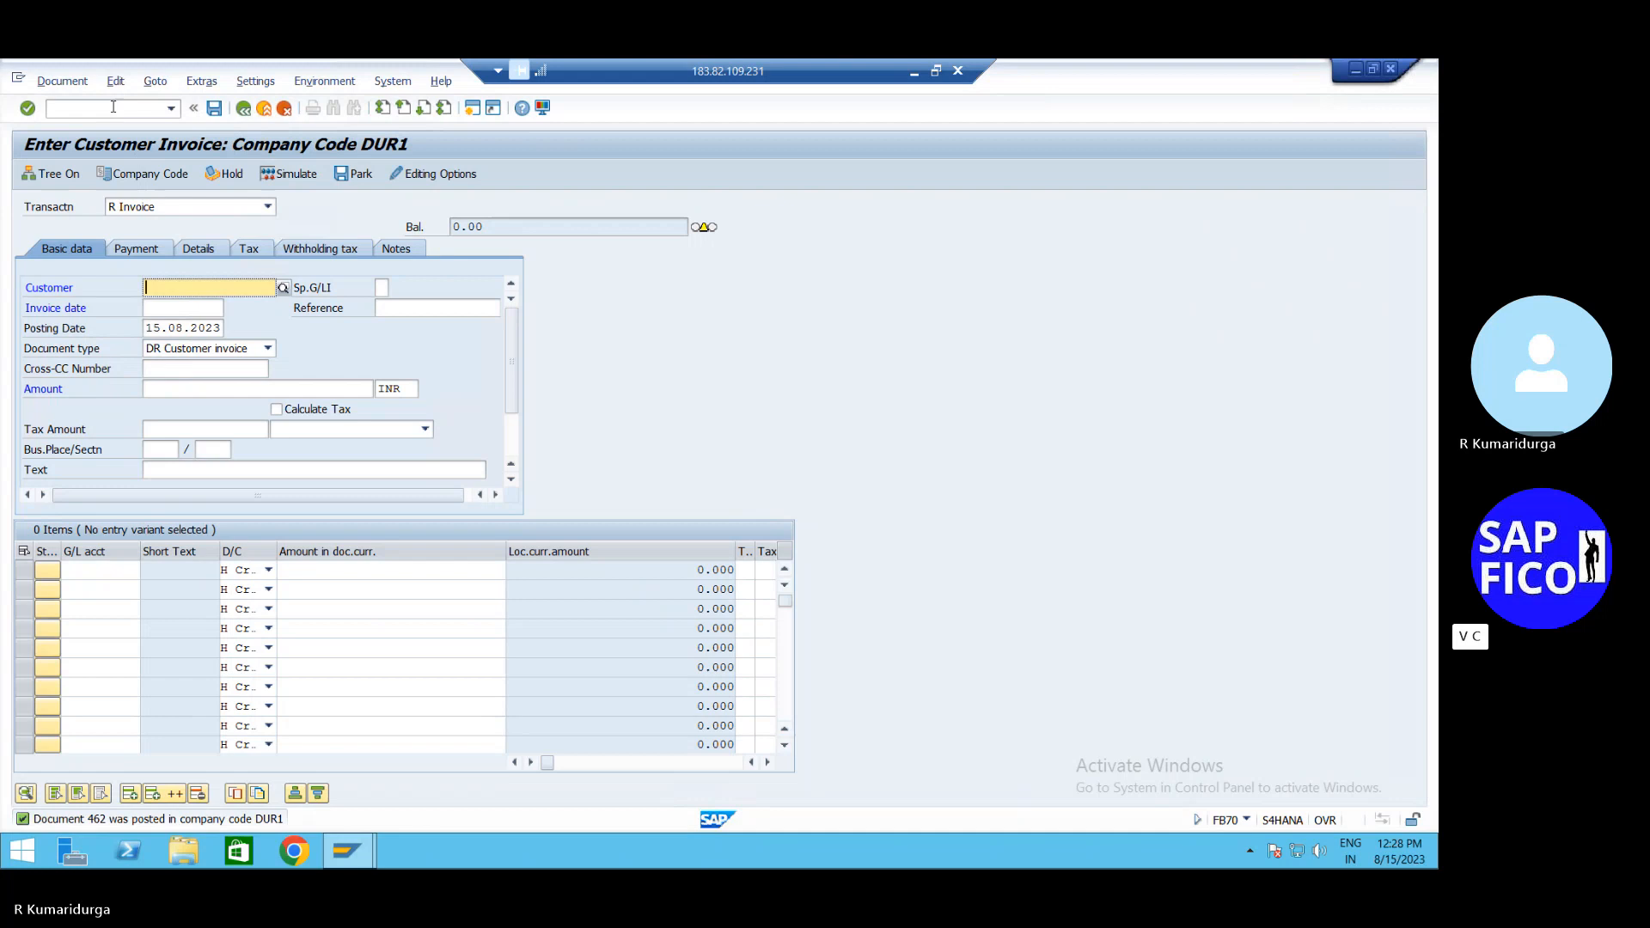
Run FBL3N for G/L account 200109 (MAIN BANK EBS A/C) in DUR1, which finds no items
click(112, 106)
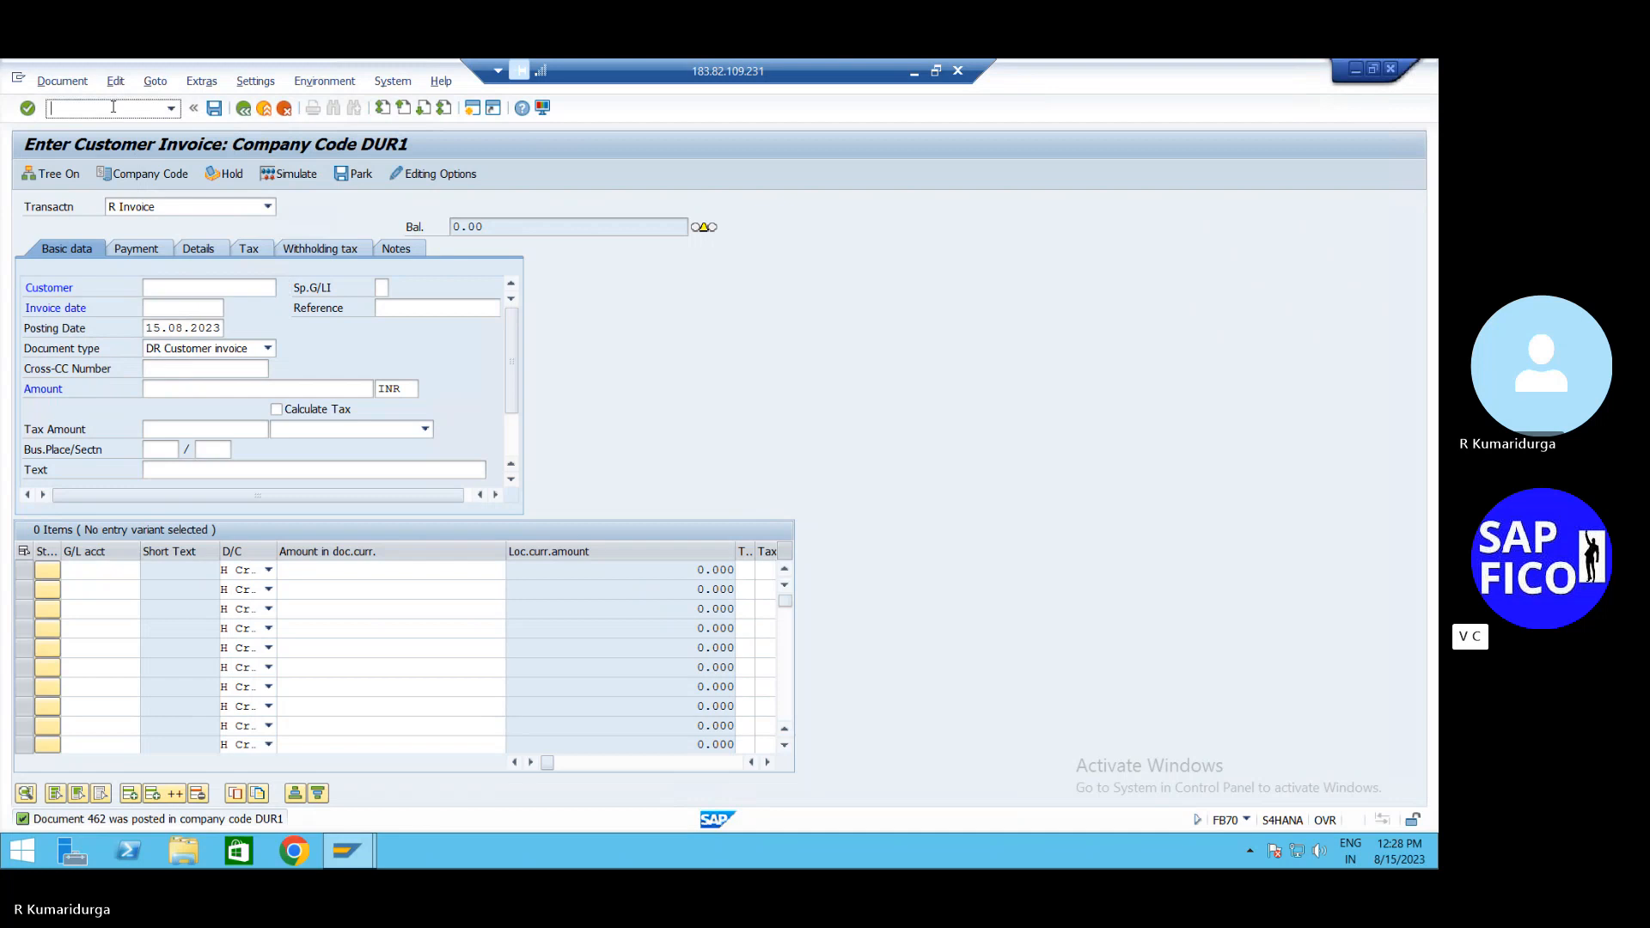
text(/nfbl3n)
key(Return)
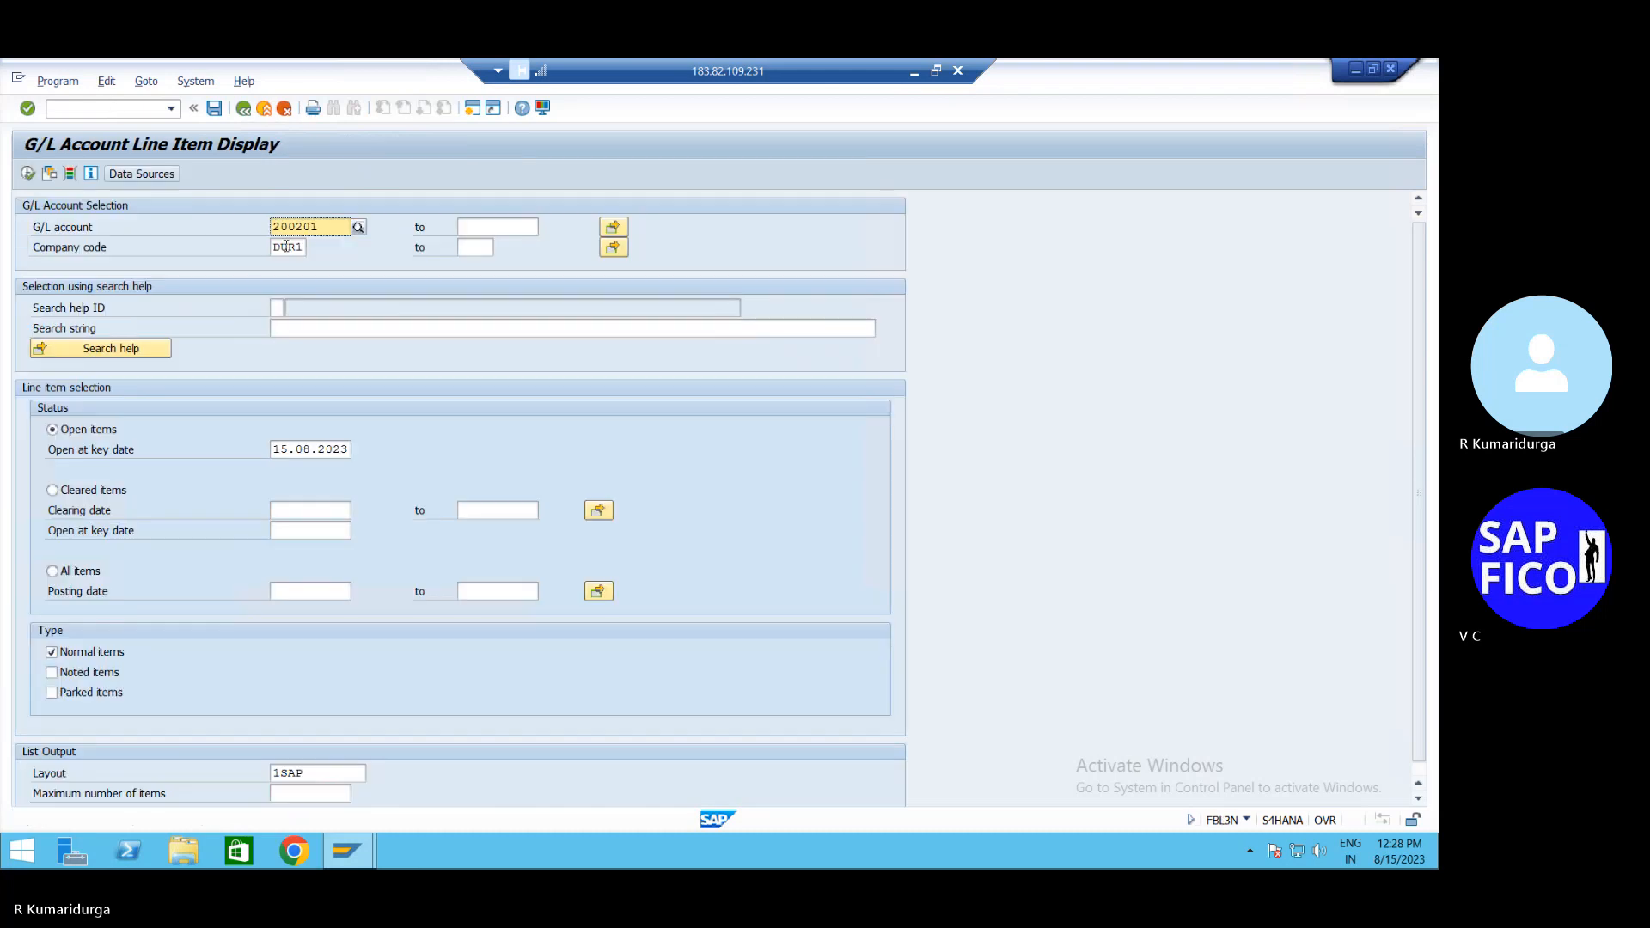
click(324, 230)
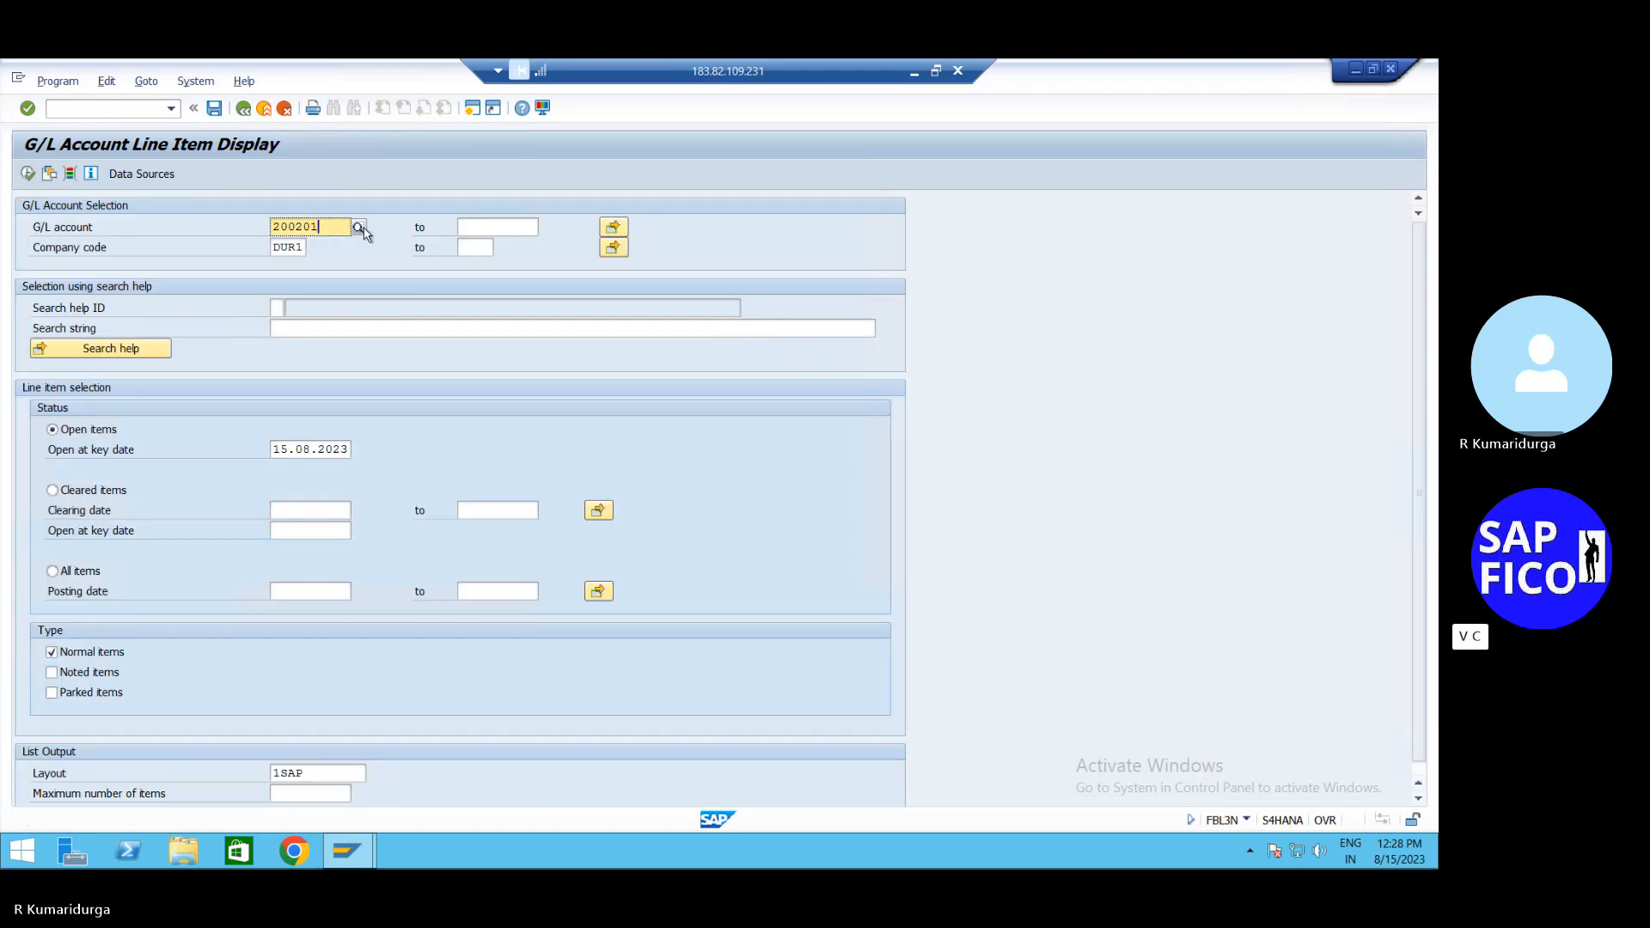
key(F4)
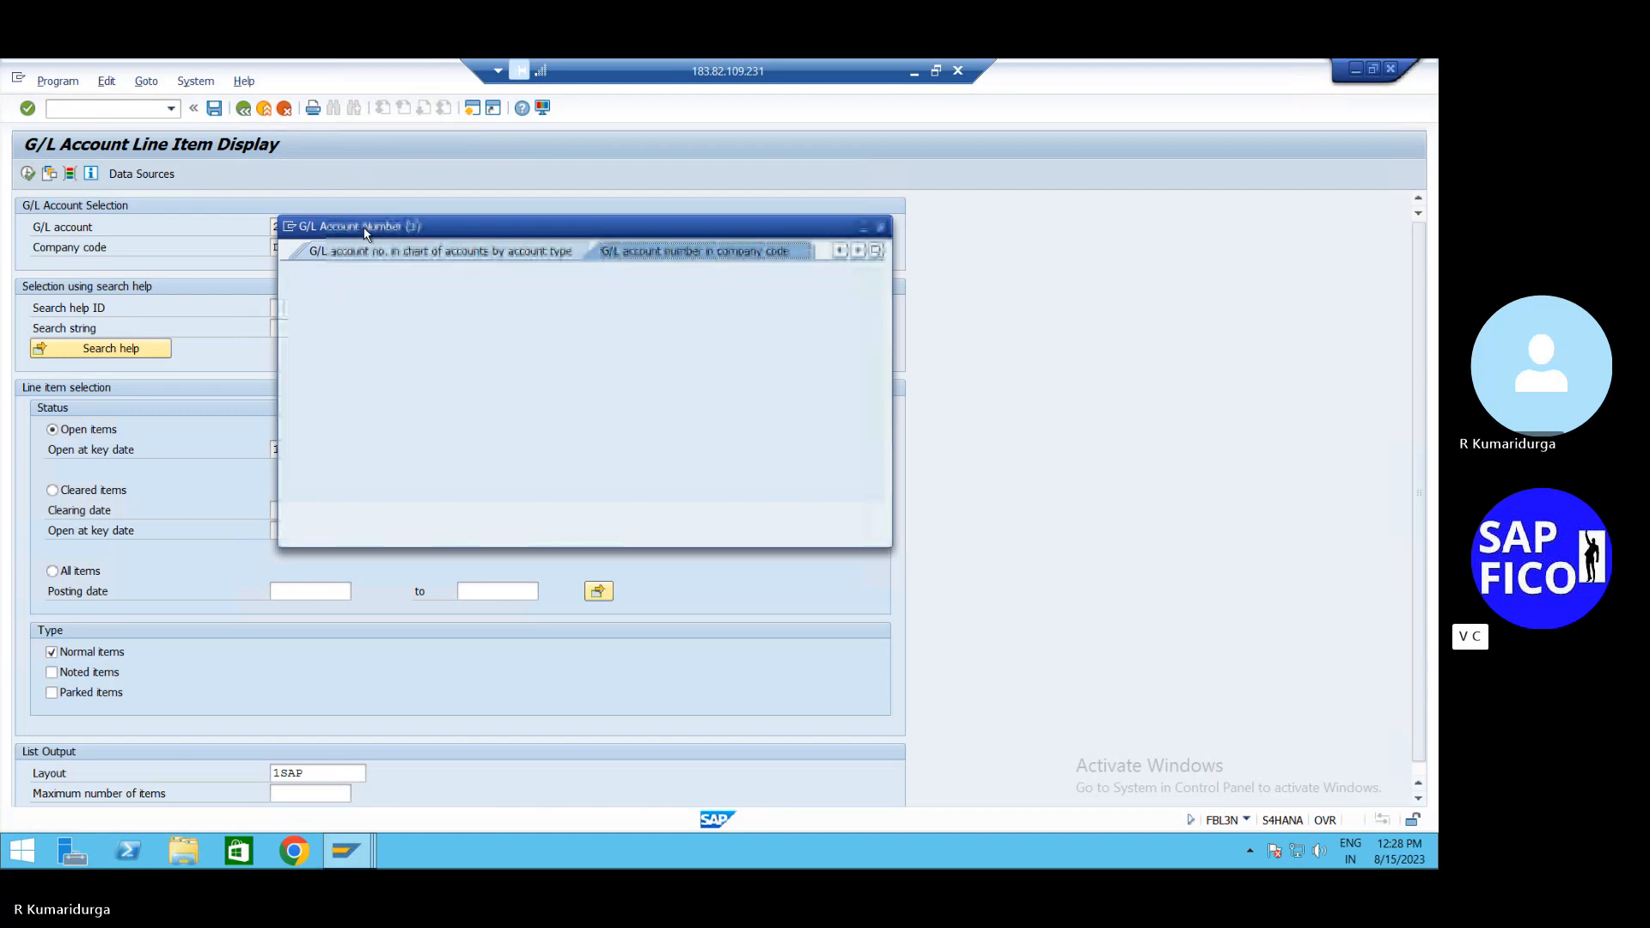
key(Return)
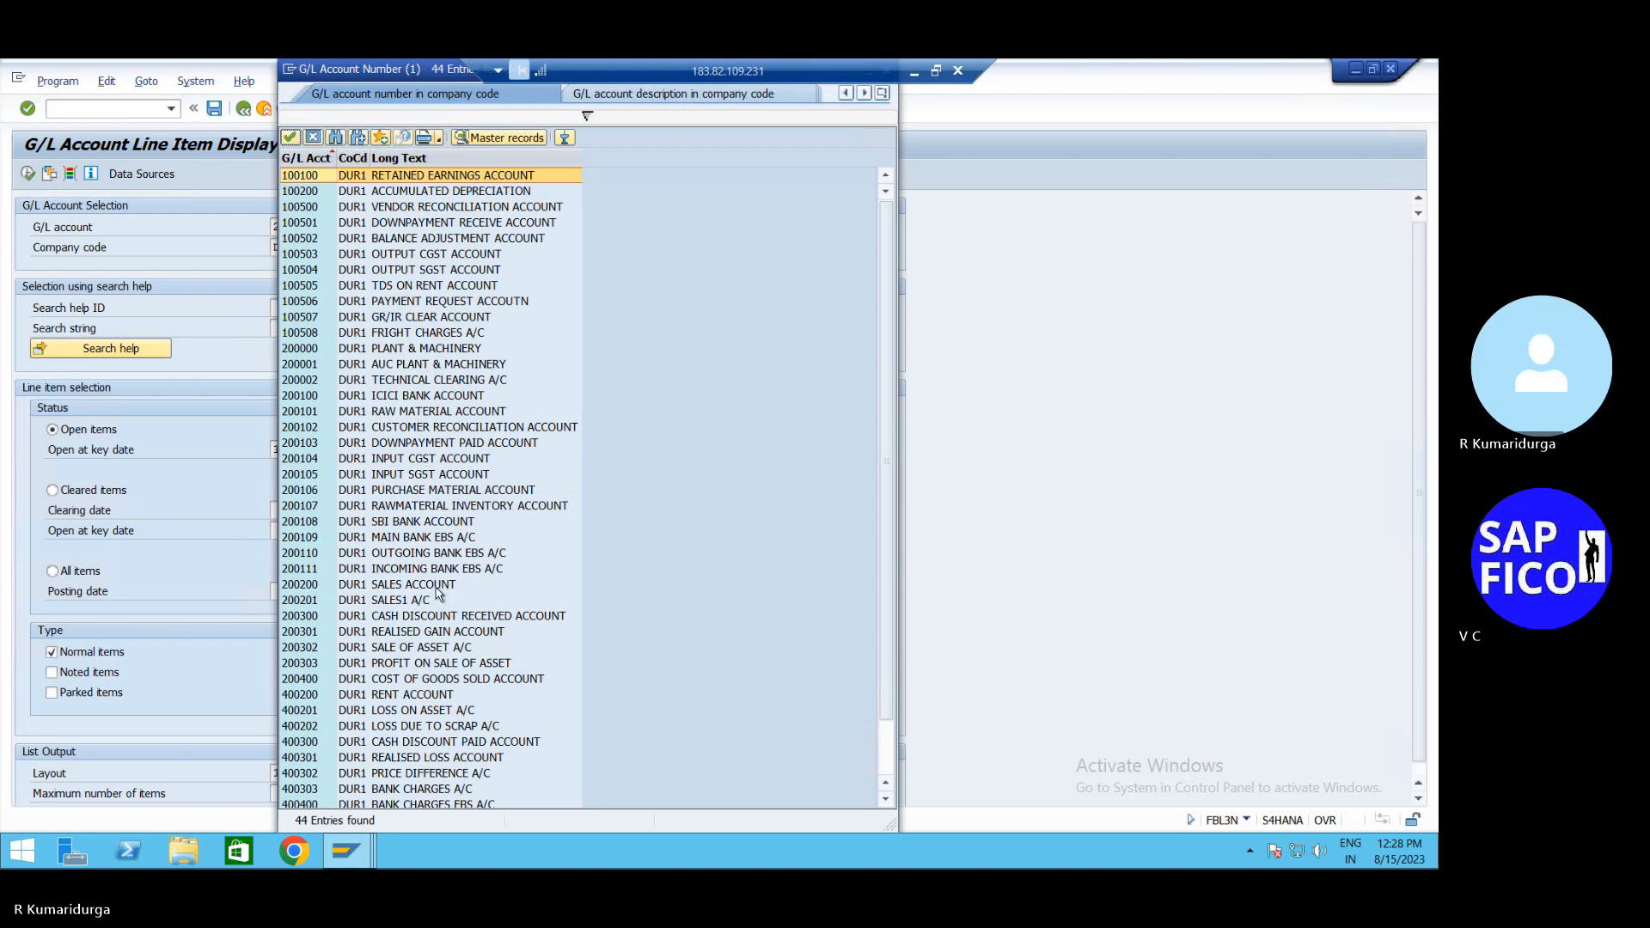
scroll(438, 593, down, 2)
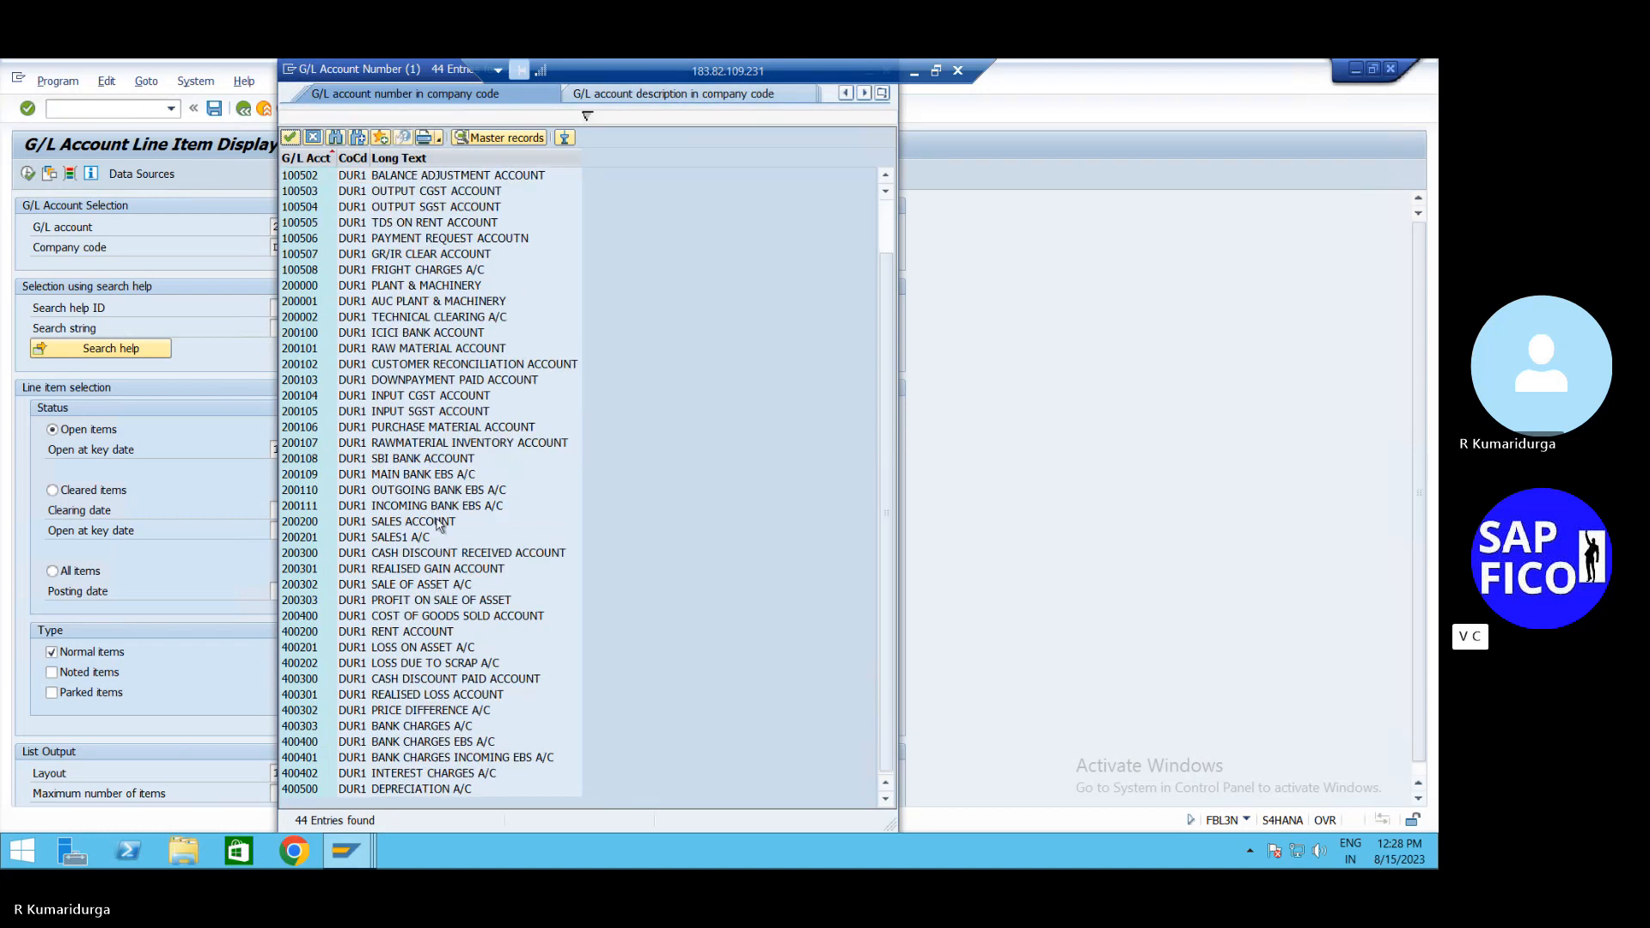
click(458, 480)
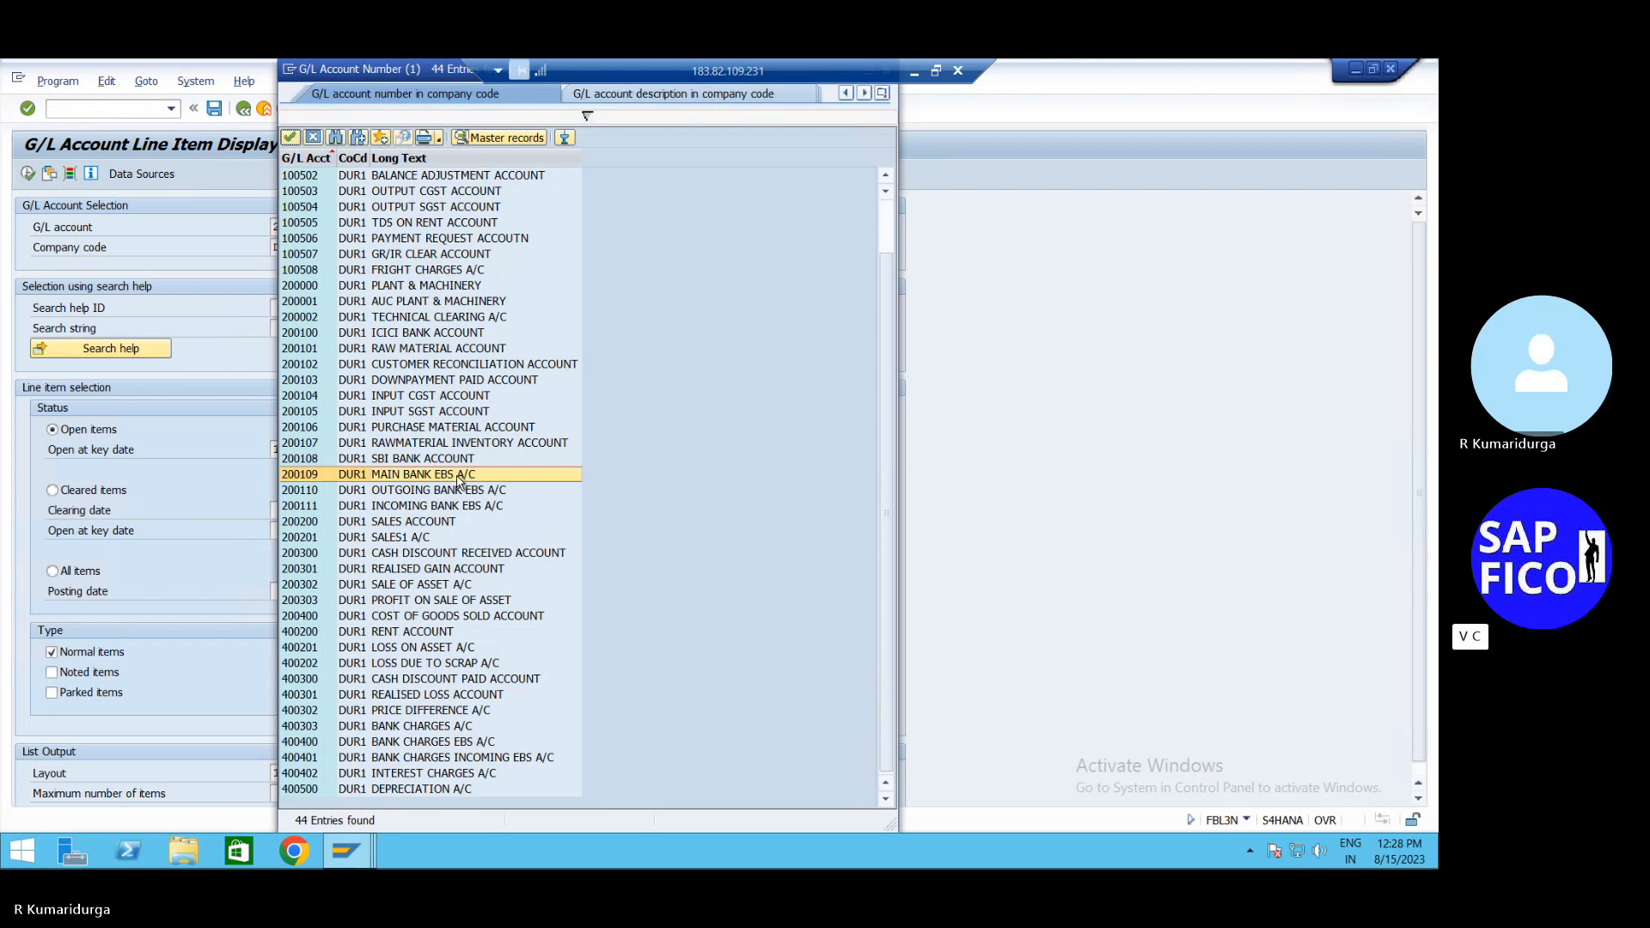
click(458, 480)
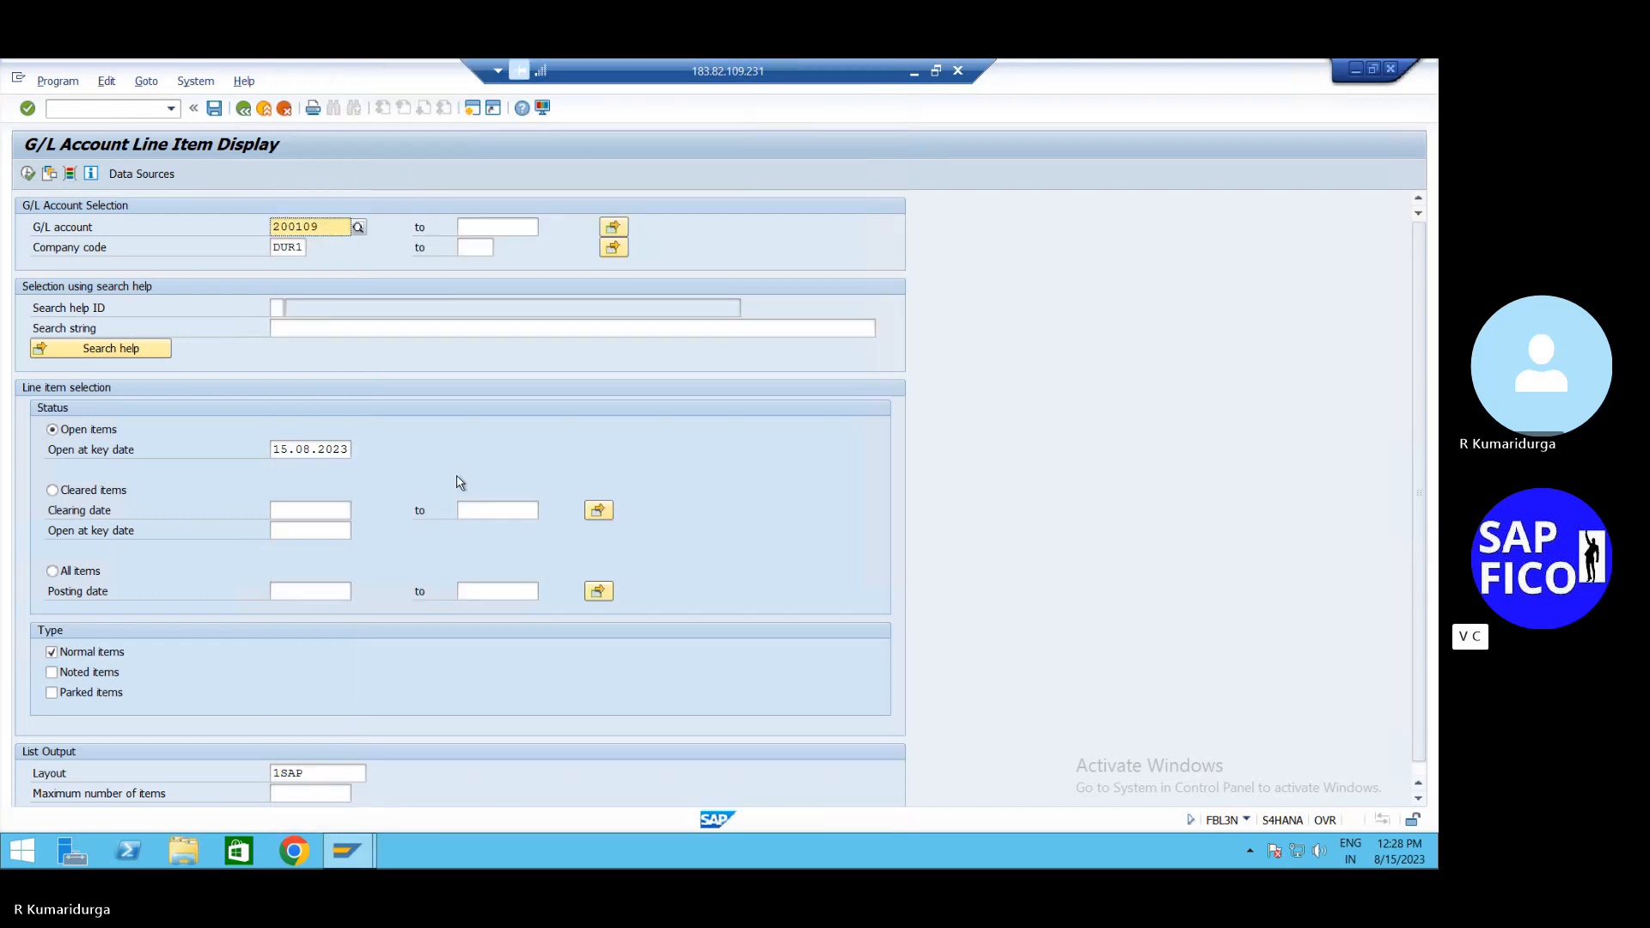
click(29, 174)
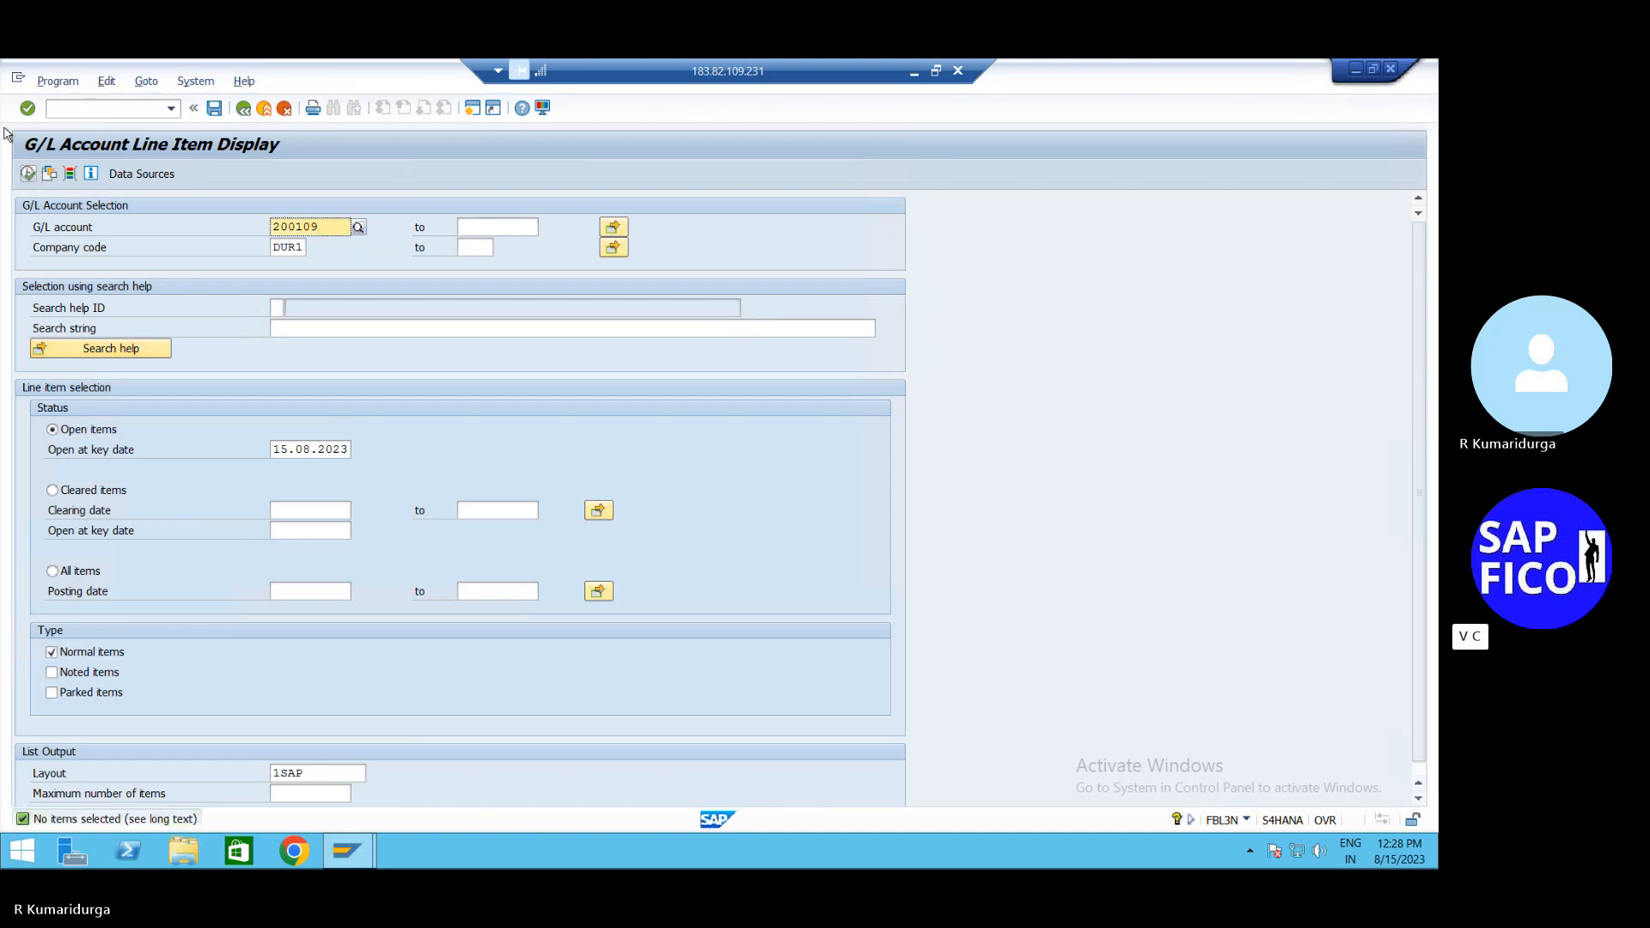
click(90, 105)
text(/)
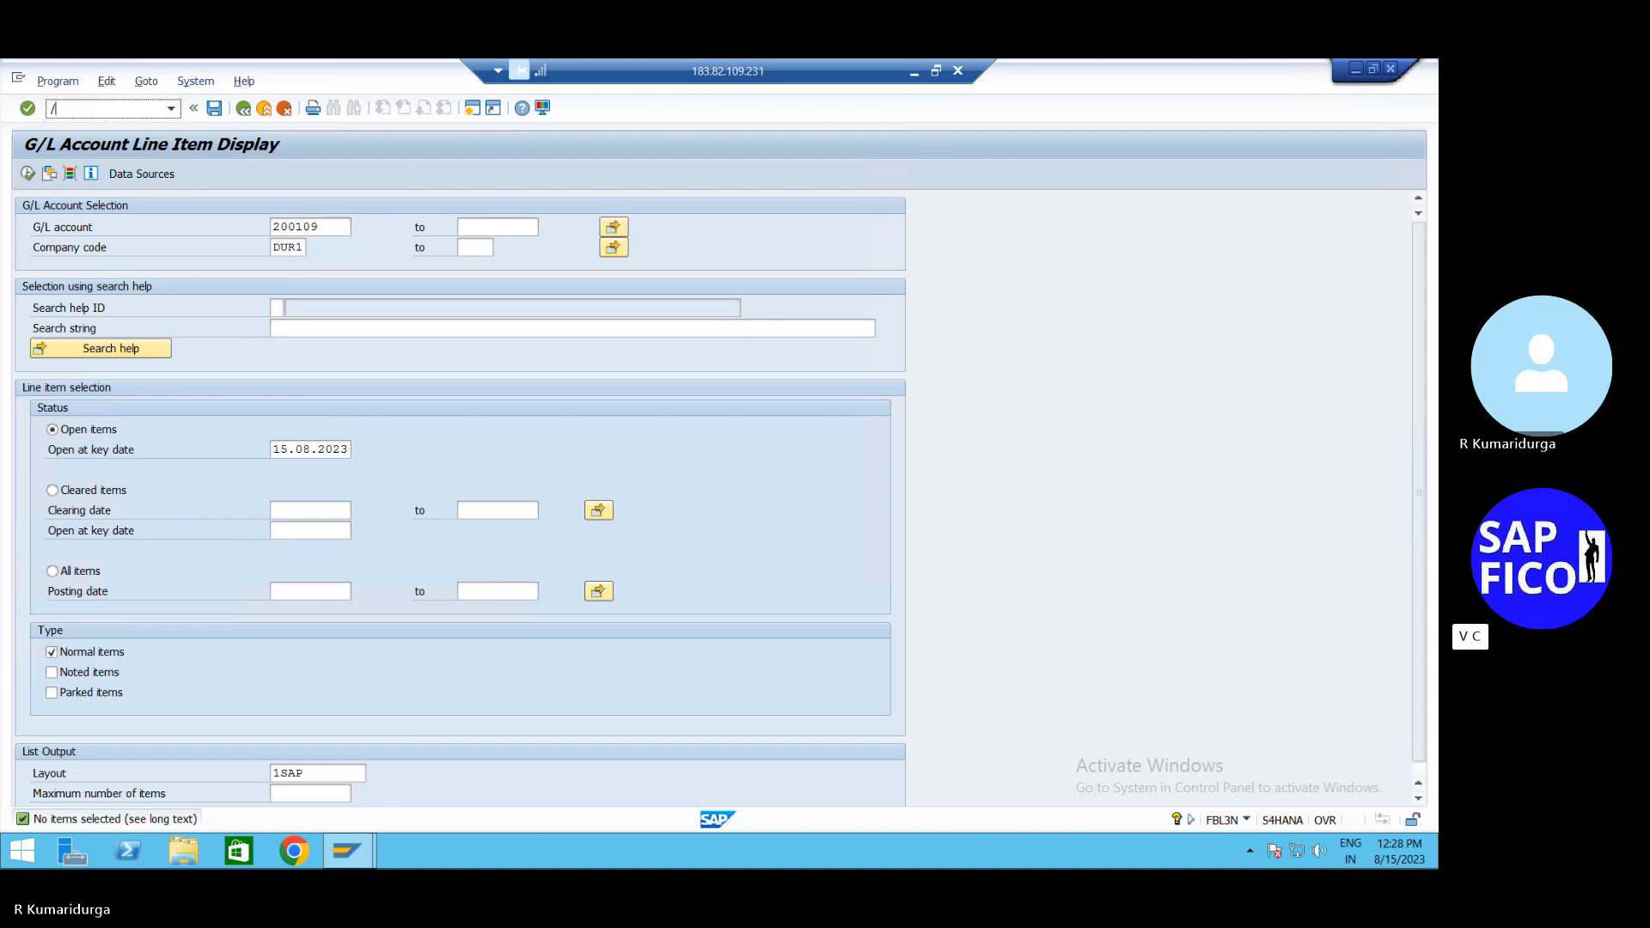
text(n)
text(fb03)
Fill the FB01 header with date 15.08.2023, text DUMMY MAIN BANK and document type SA
key(Return)
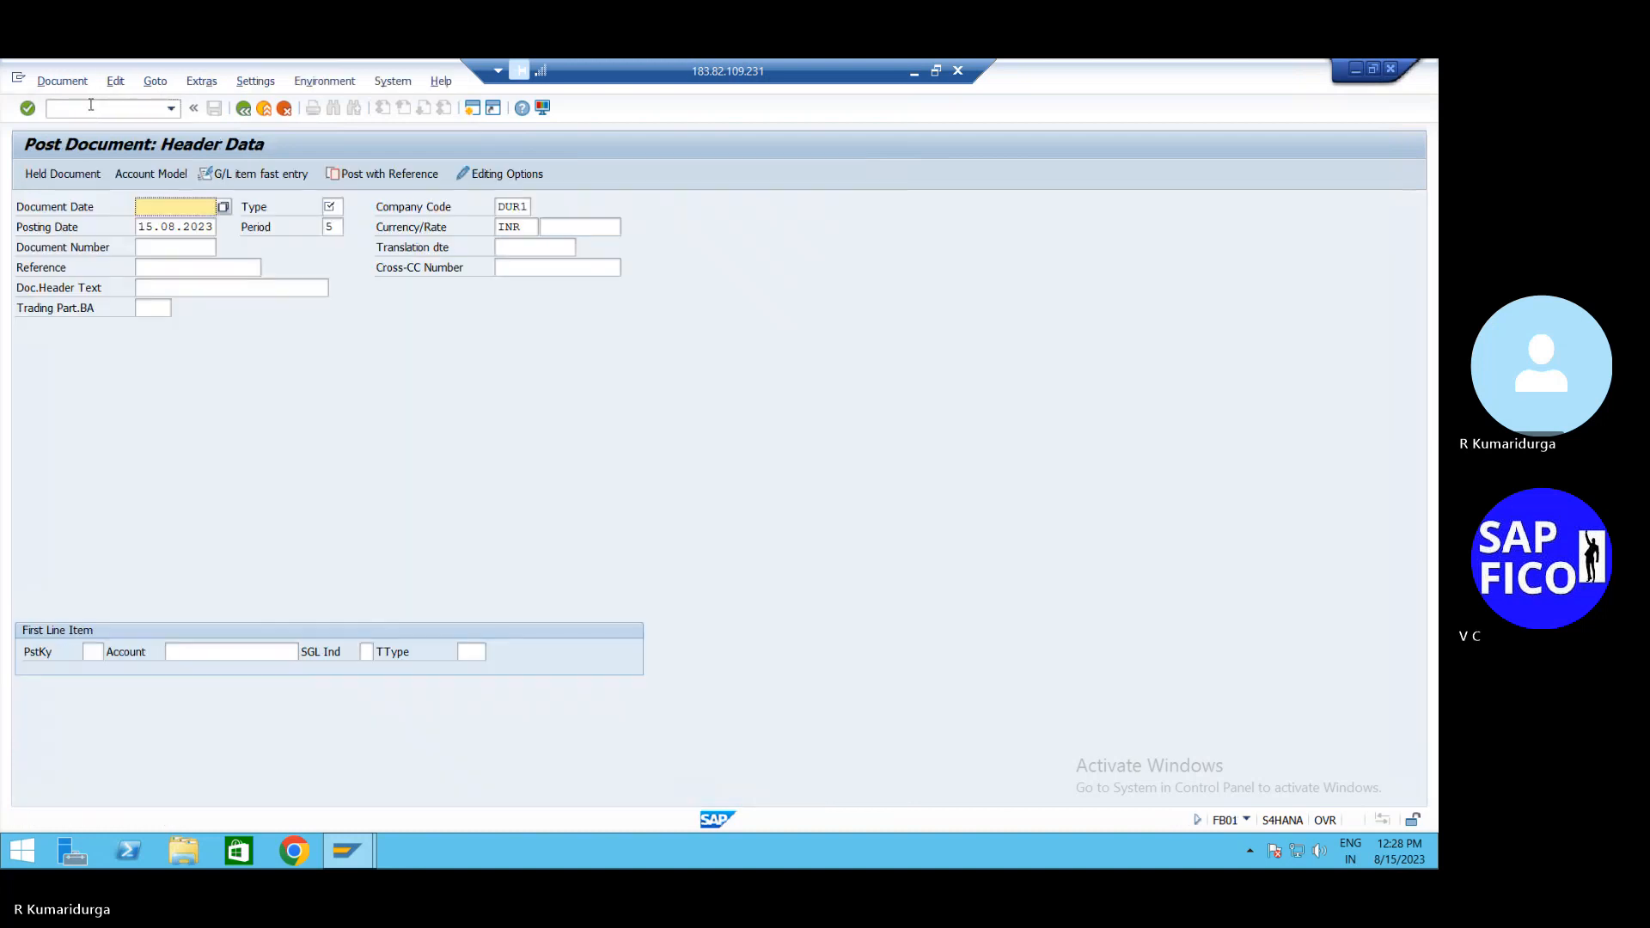
text(15)
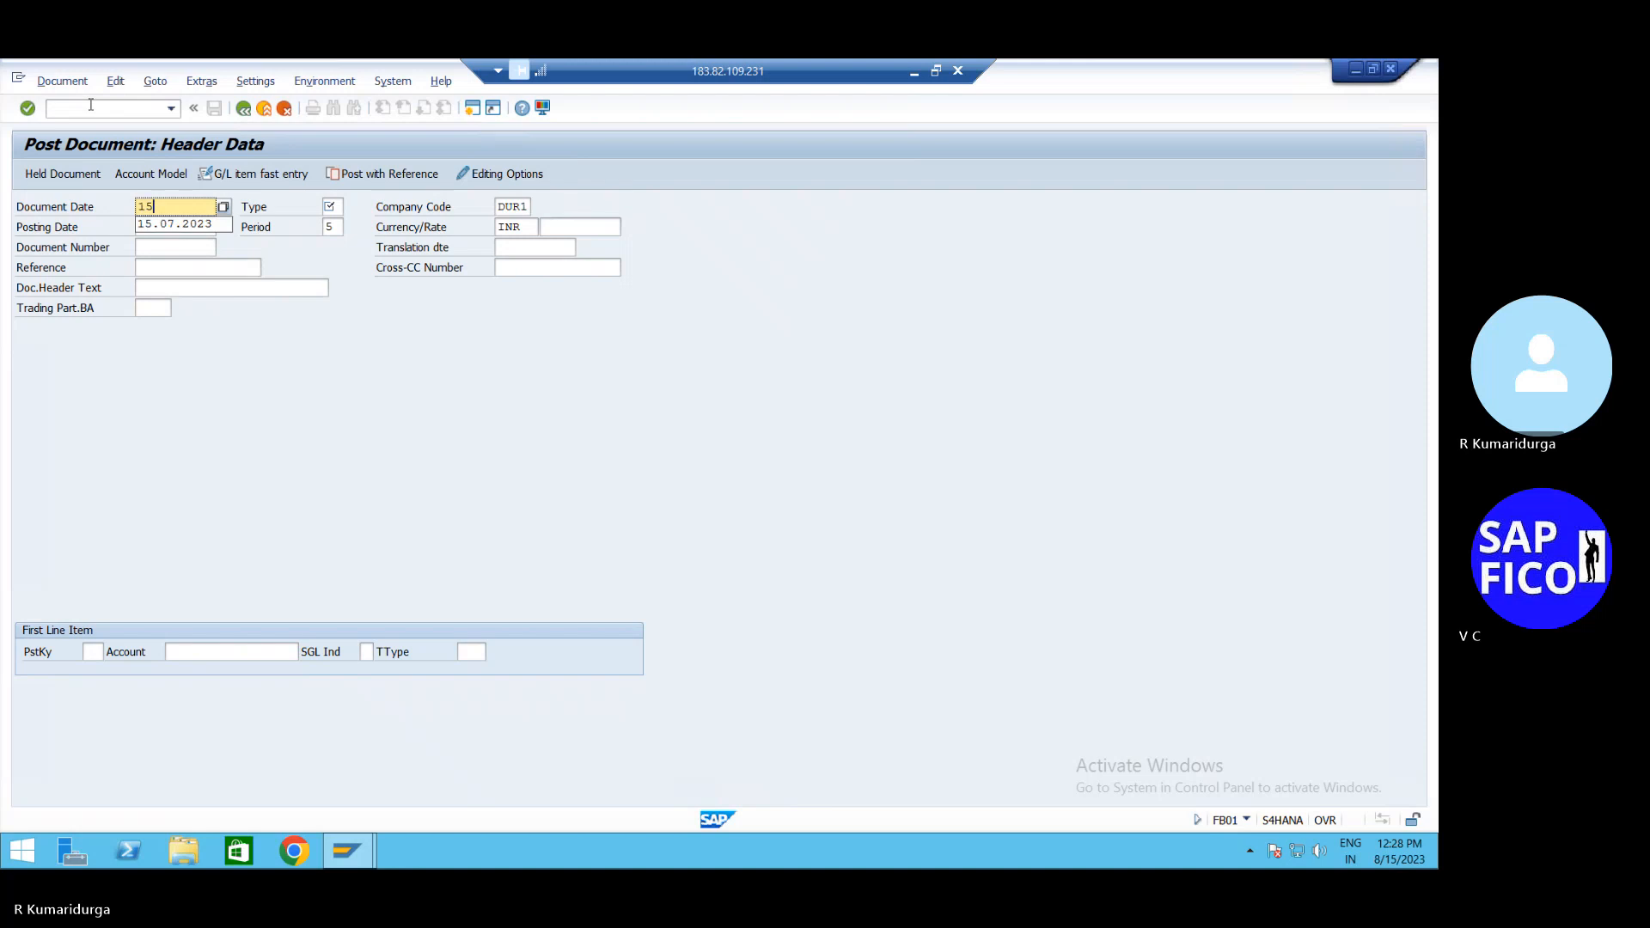
text(.08.2023)
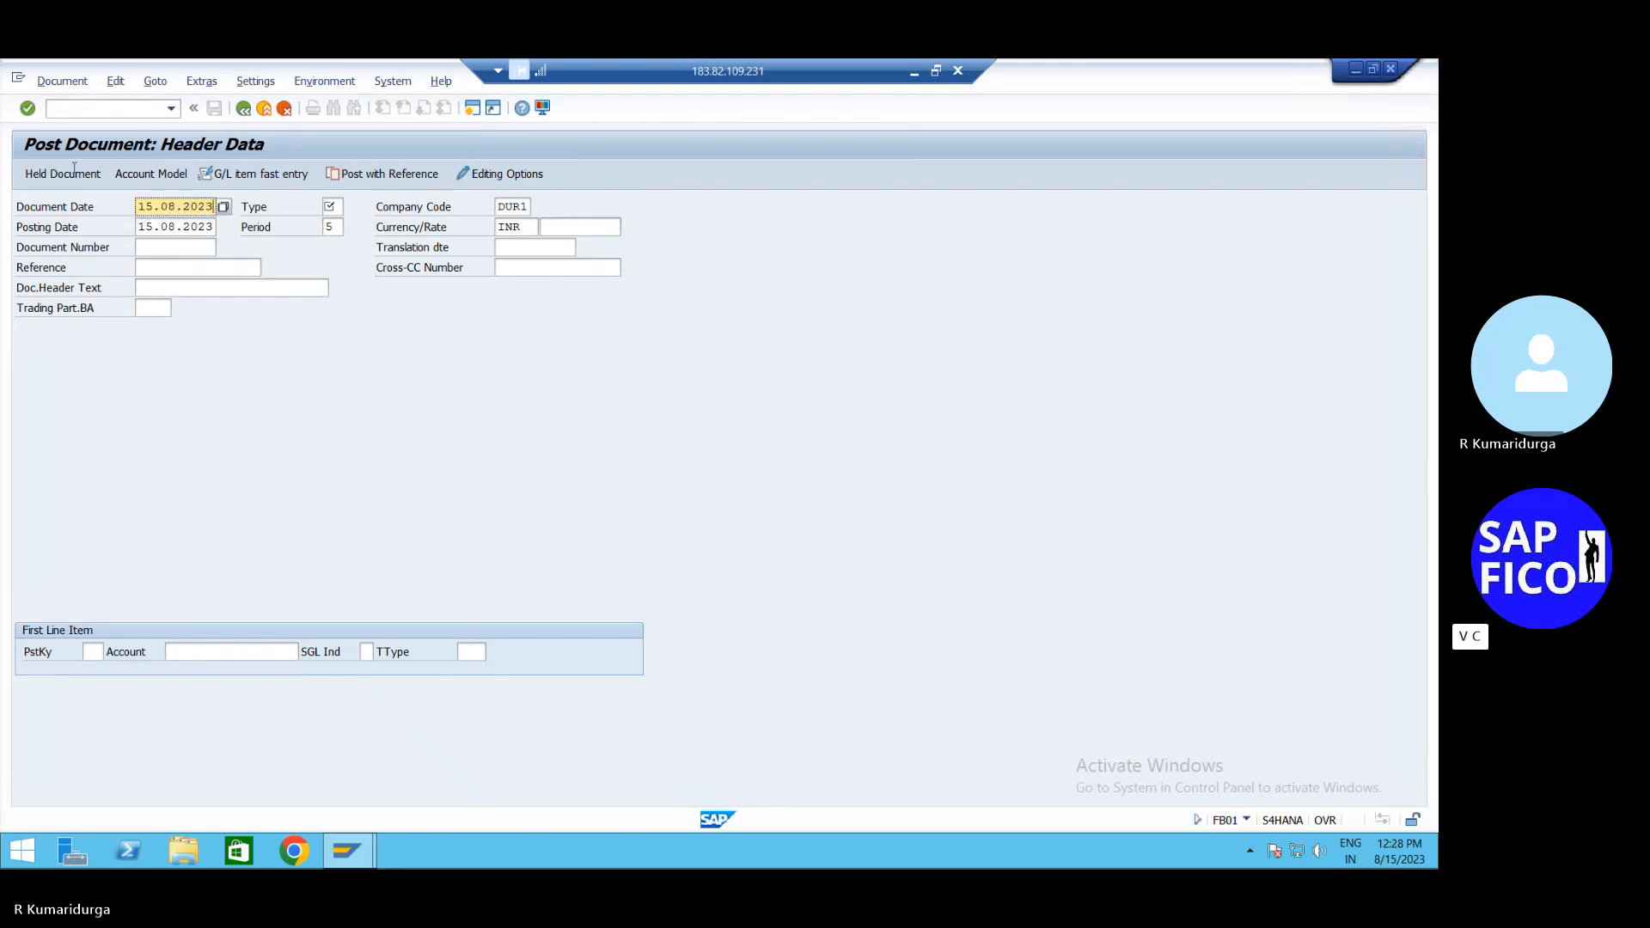
click(147, 286)
text(du)
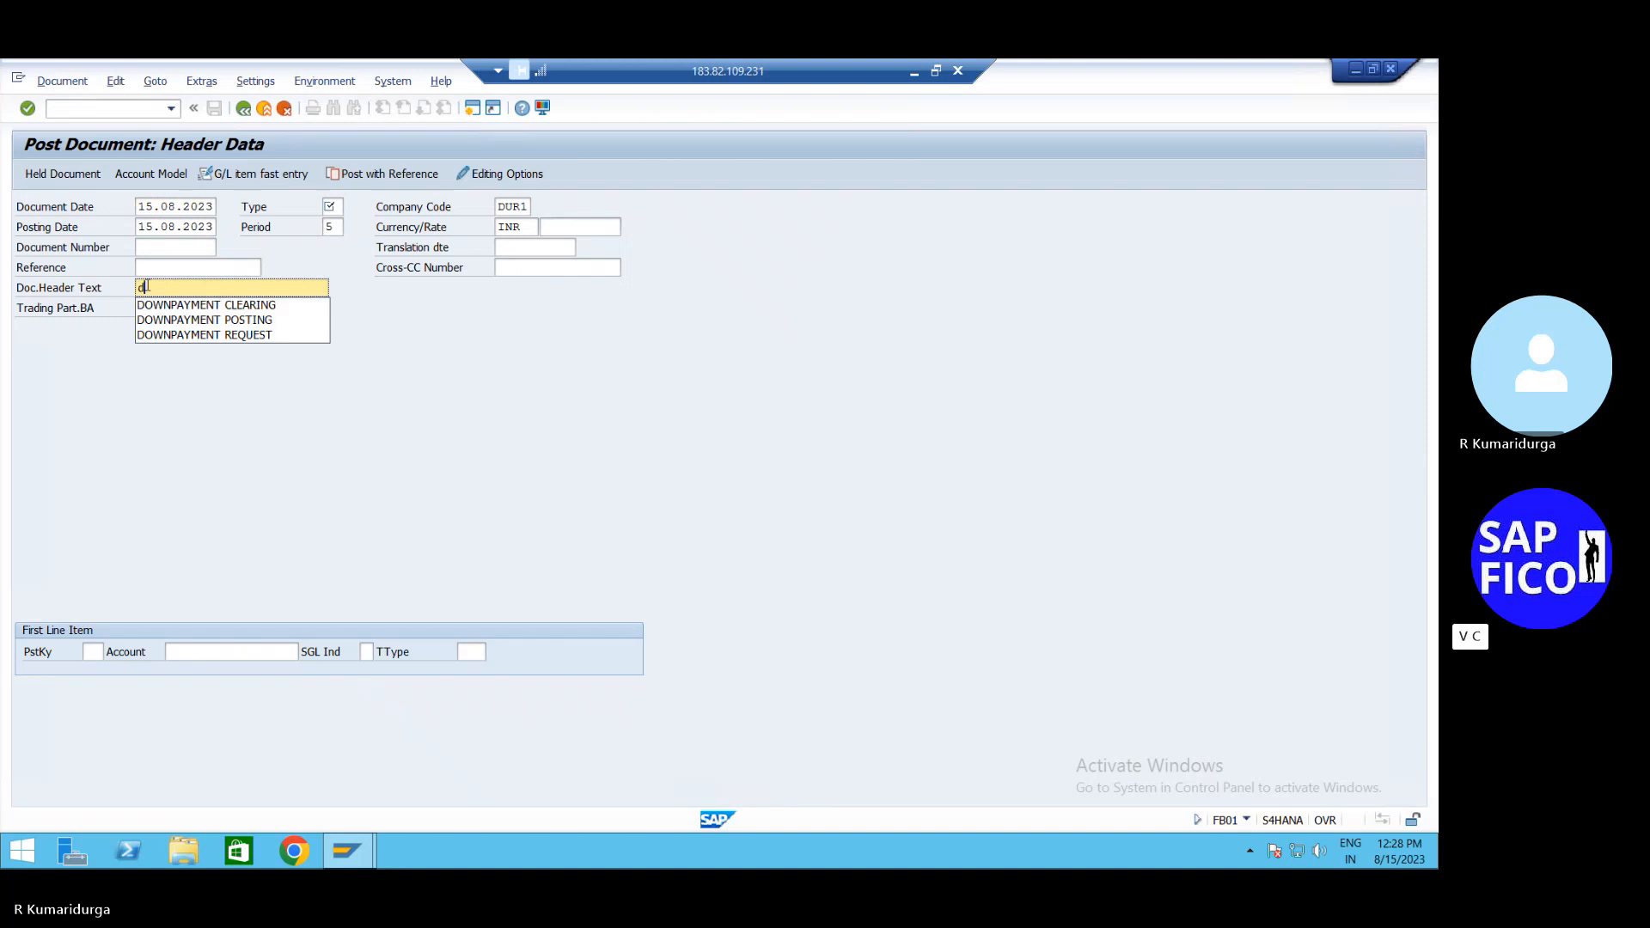
key(BackSpace)
key(BackSpace)
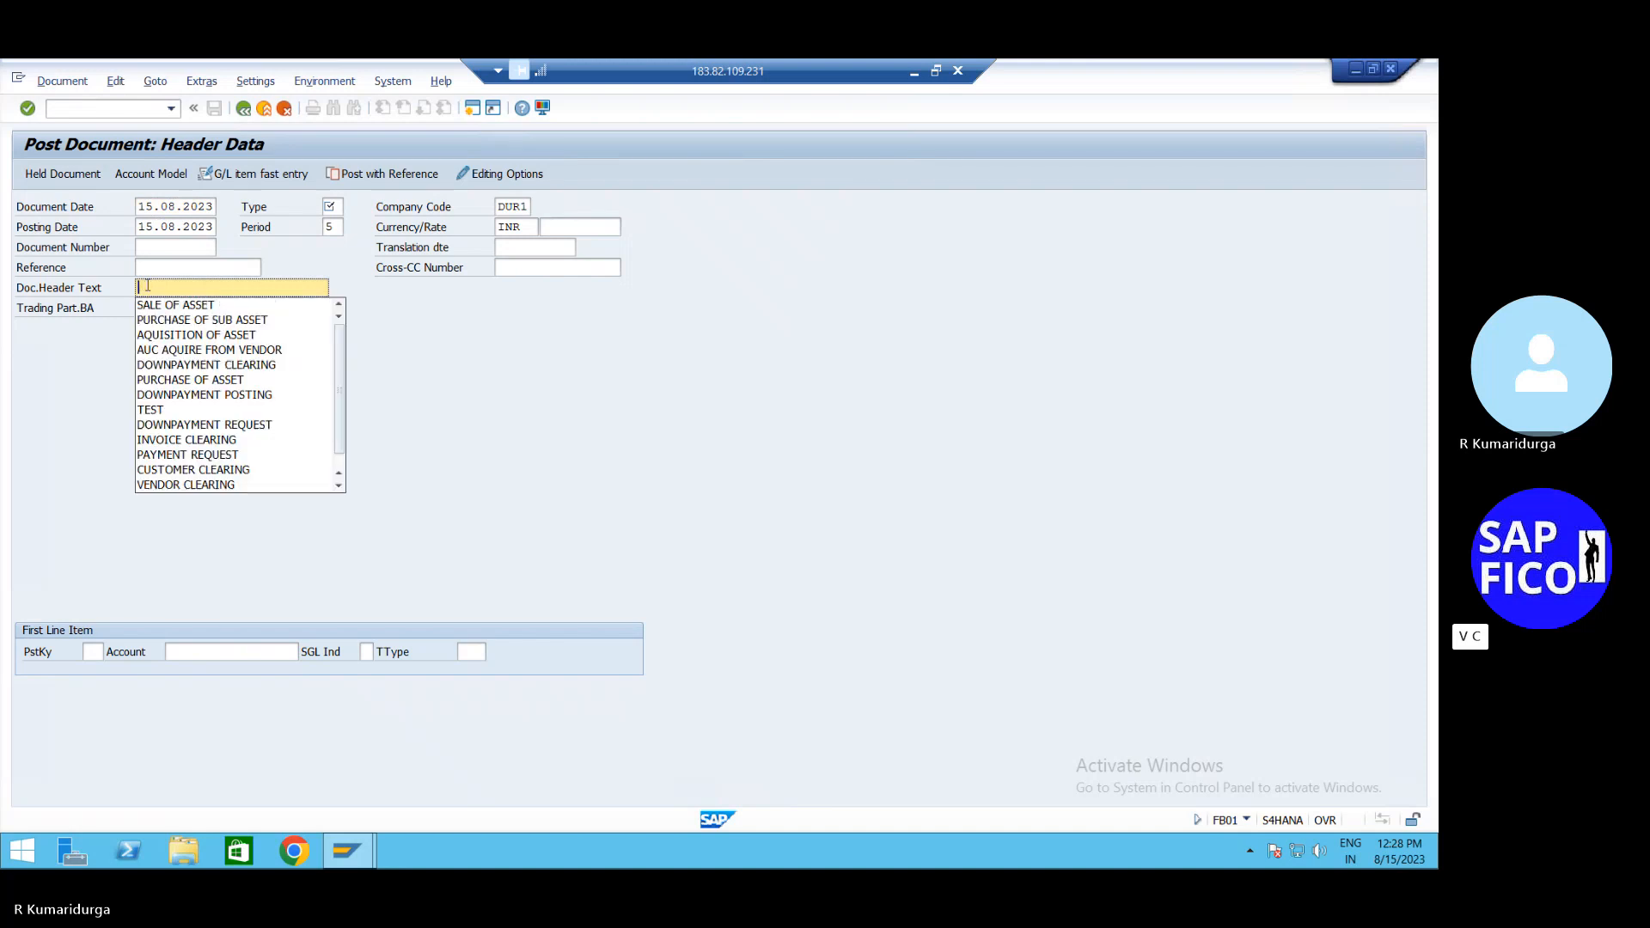
text(DUMMY MAIN)
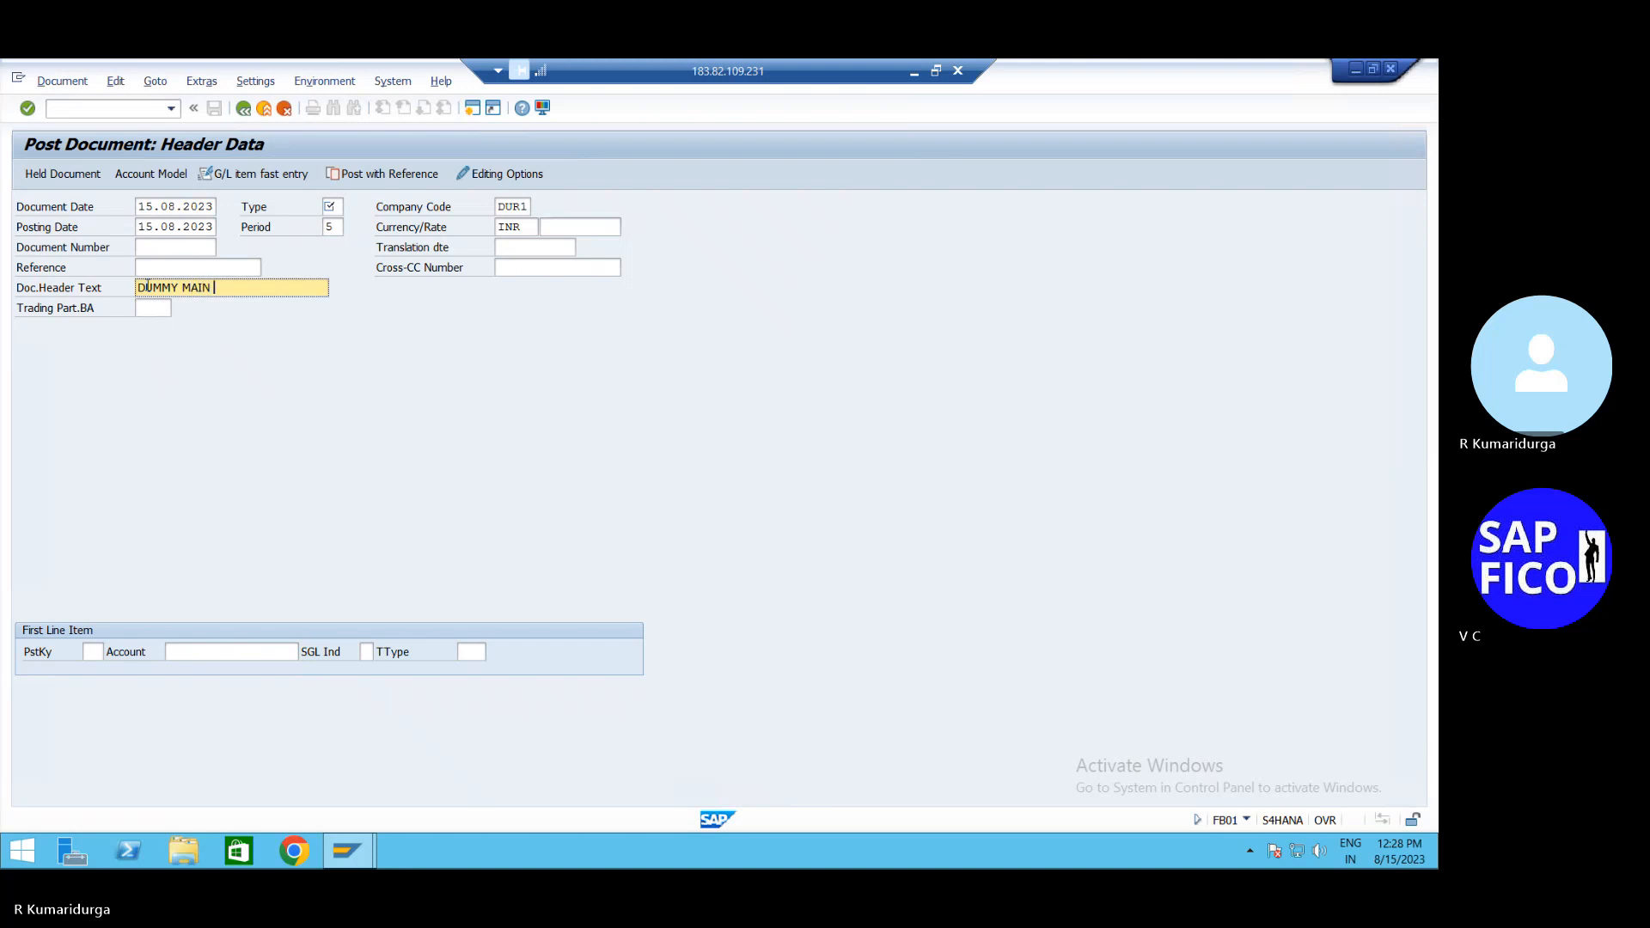
text( BANK BAL)
key(BackSpace)
key(BackSpace)
key(BackSpace)
key(BackSpace)
click(333, 206)
text(SA)
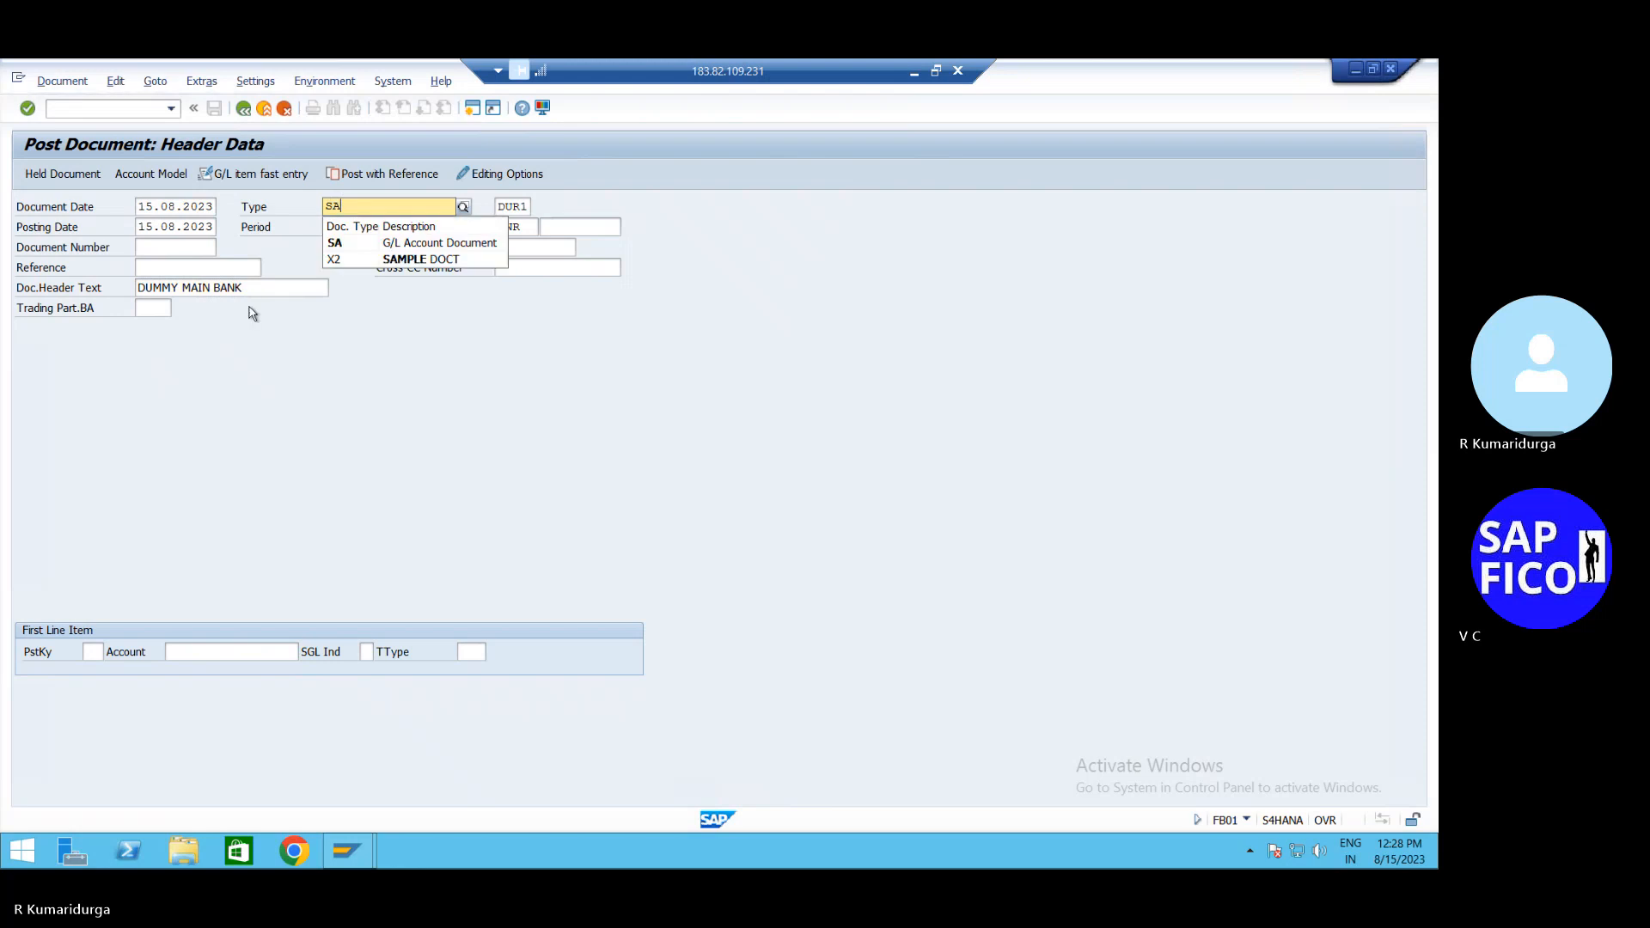
key(Return)
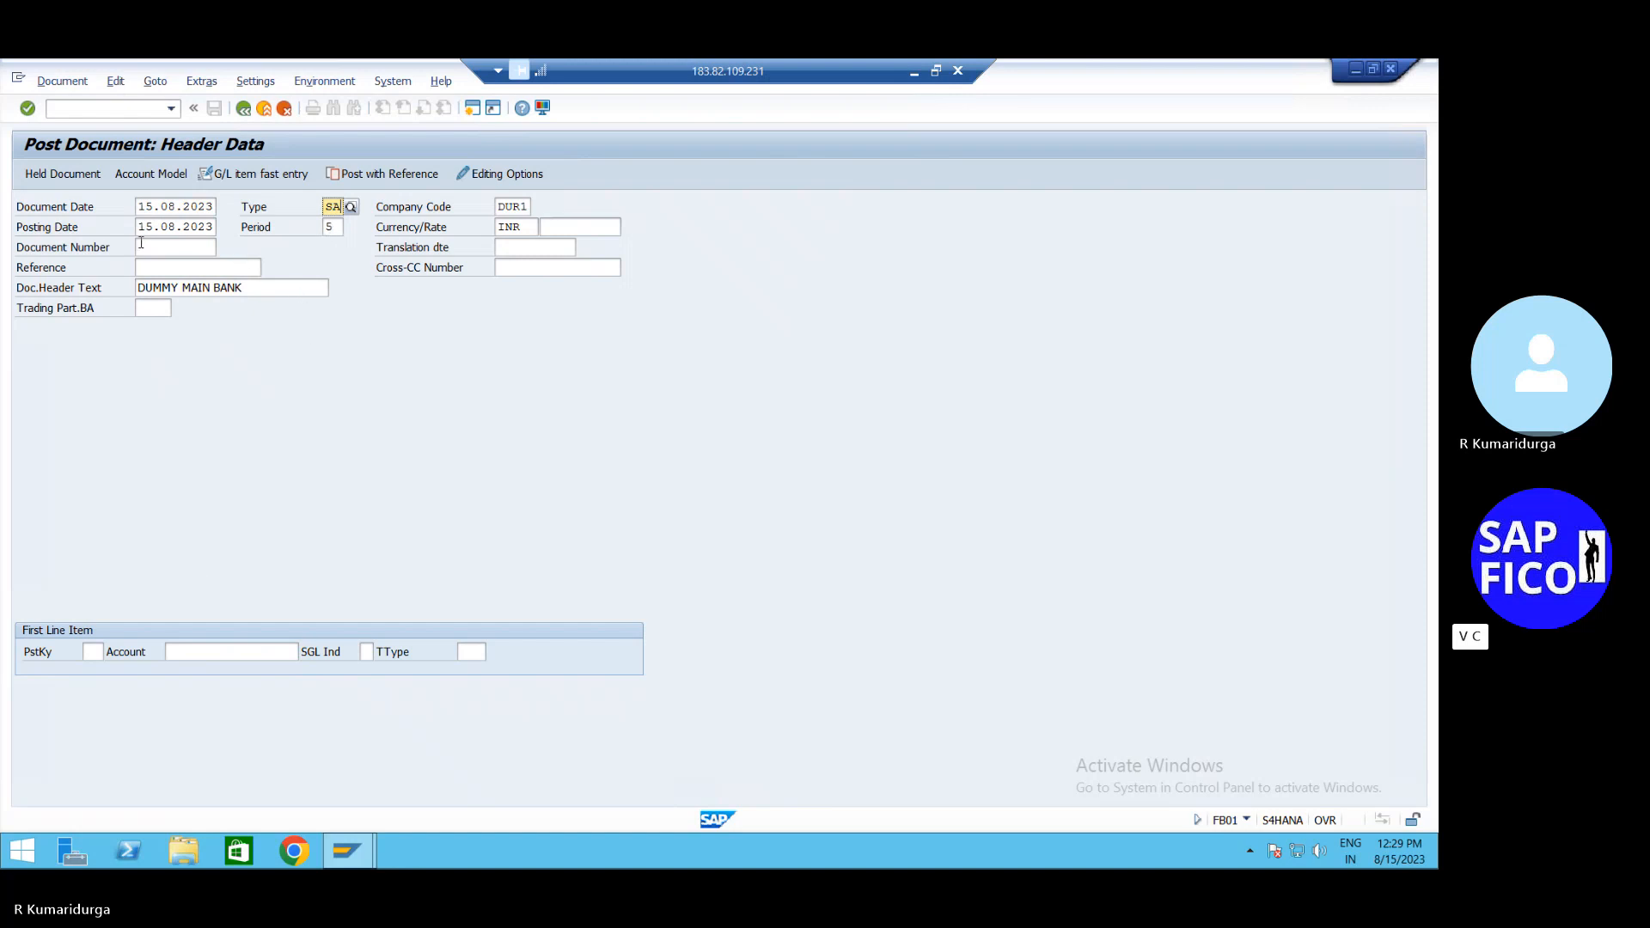
Enter posting key 40 and account 200109 for the first line item
click(92, 652)
text(40)
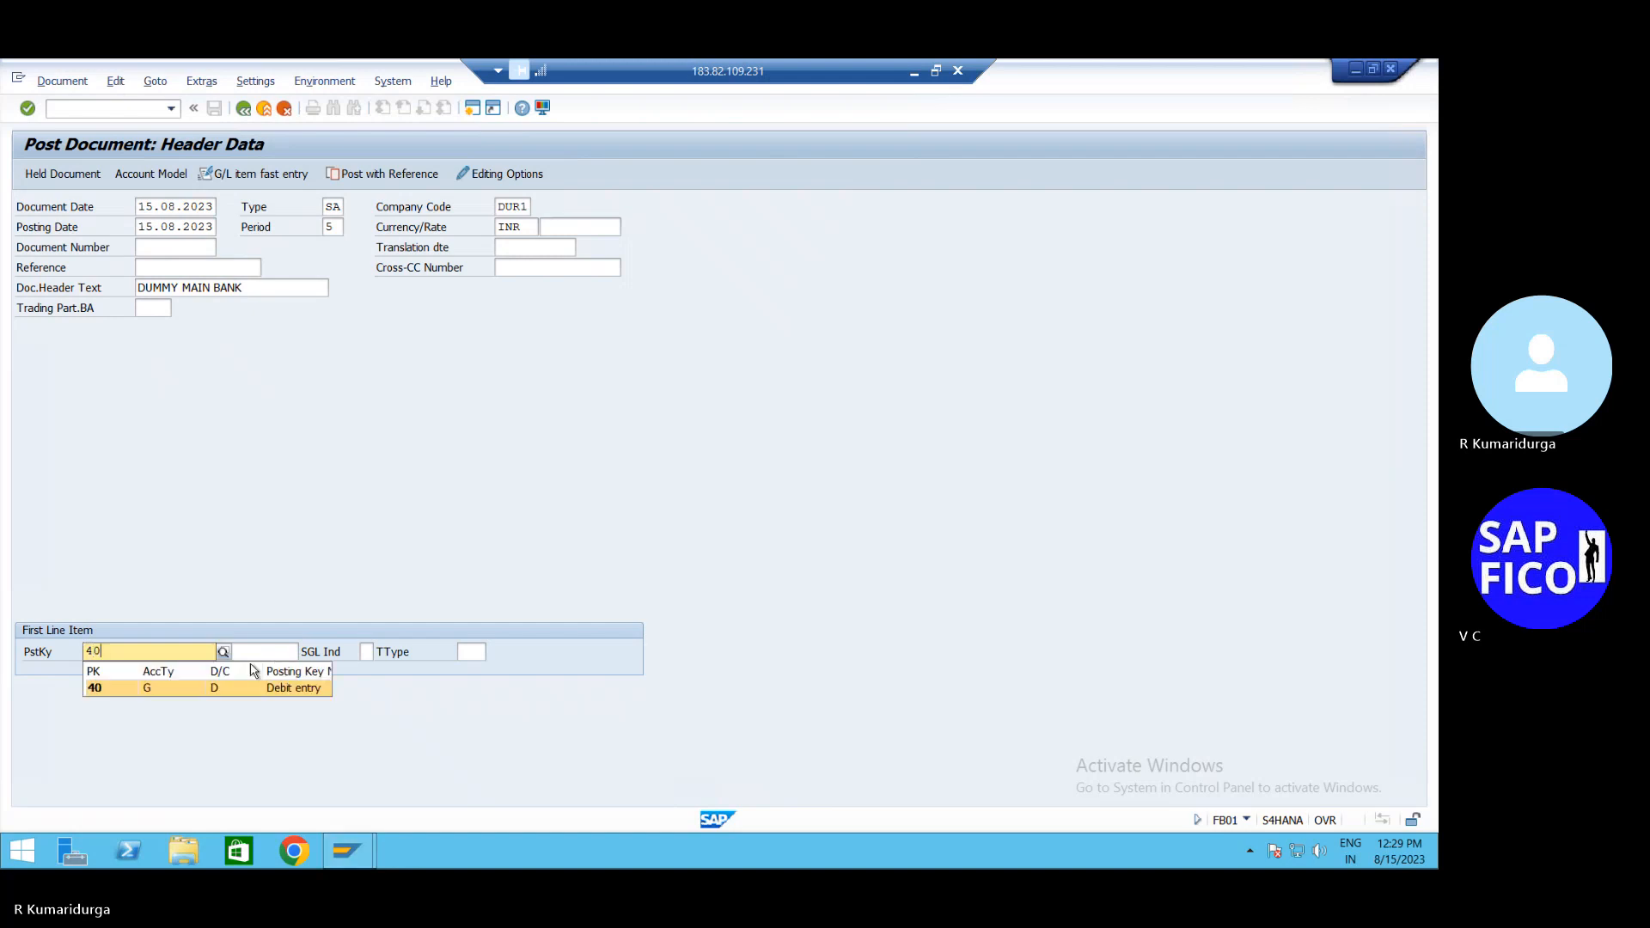
key(Tab)
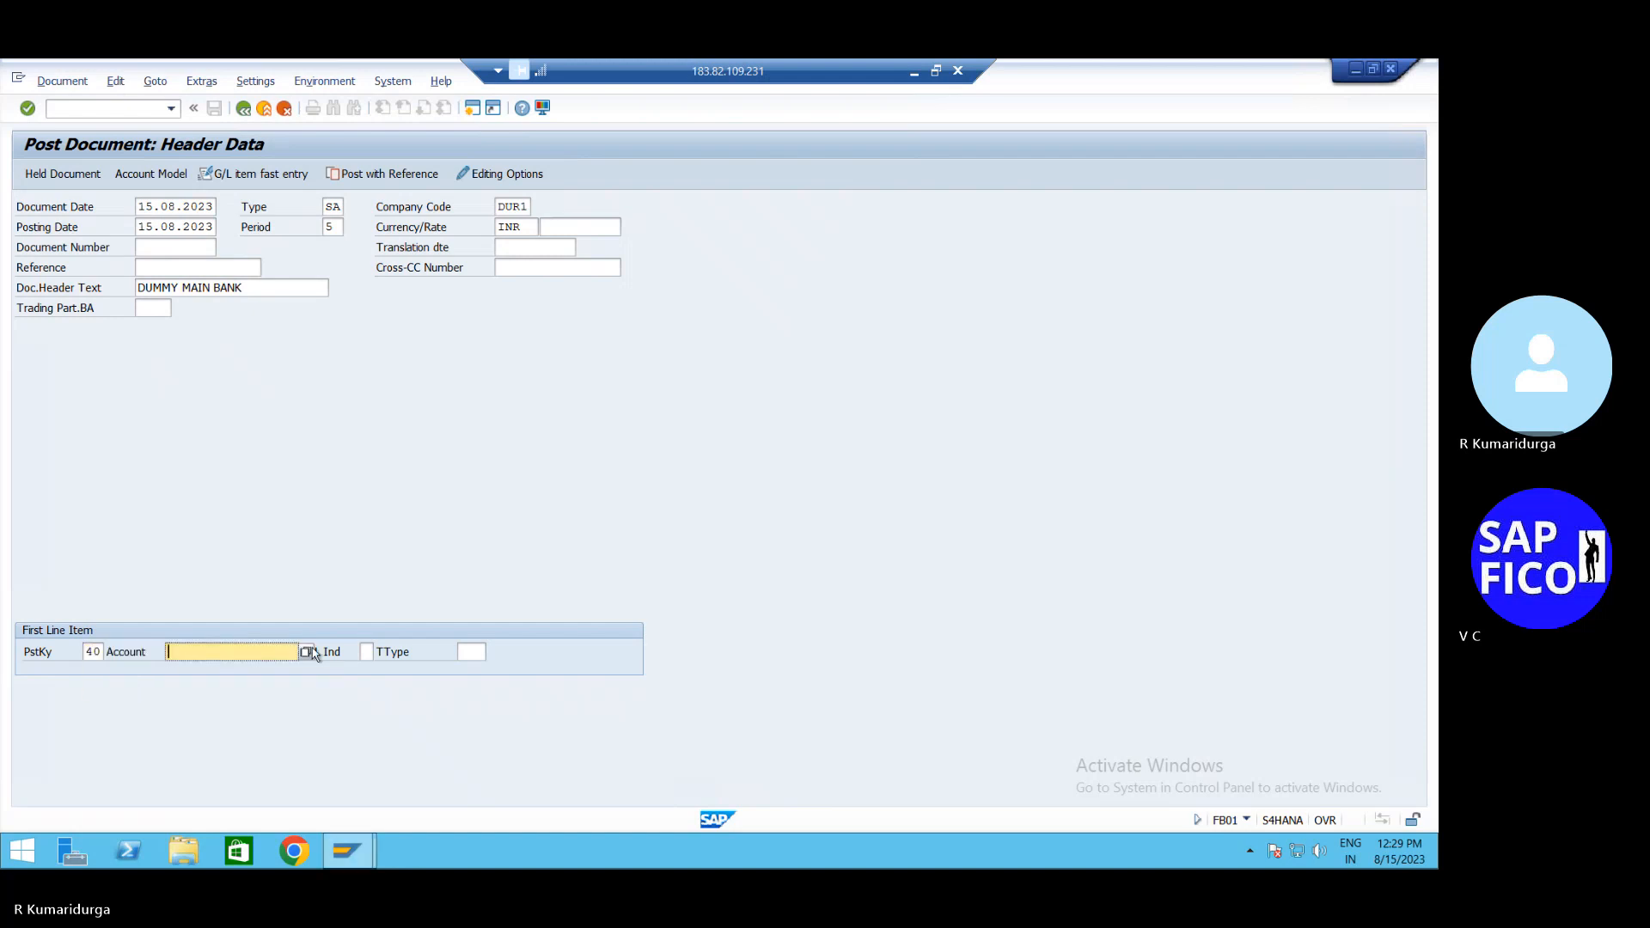
text(200109)
Give the 200109 debit line amount 600000 INR and value date 15.08.2023
key(Return)
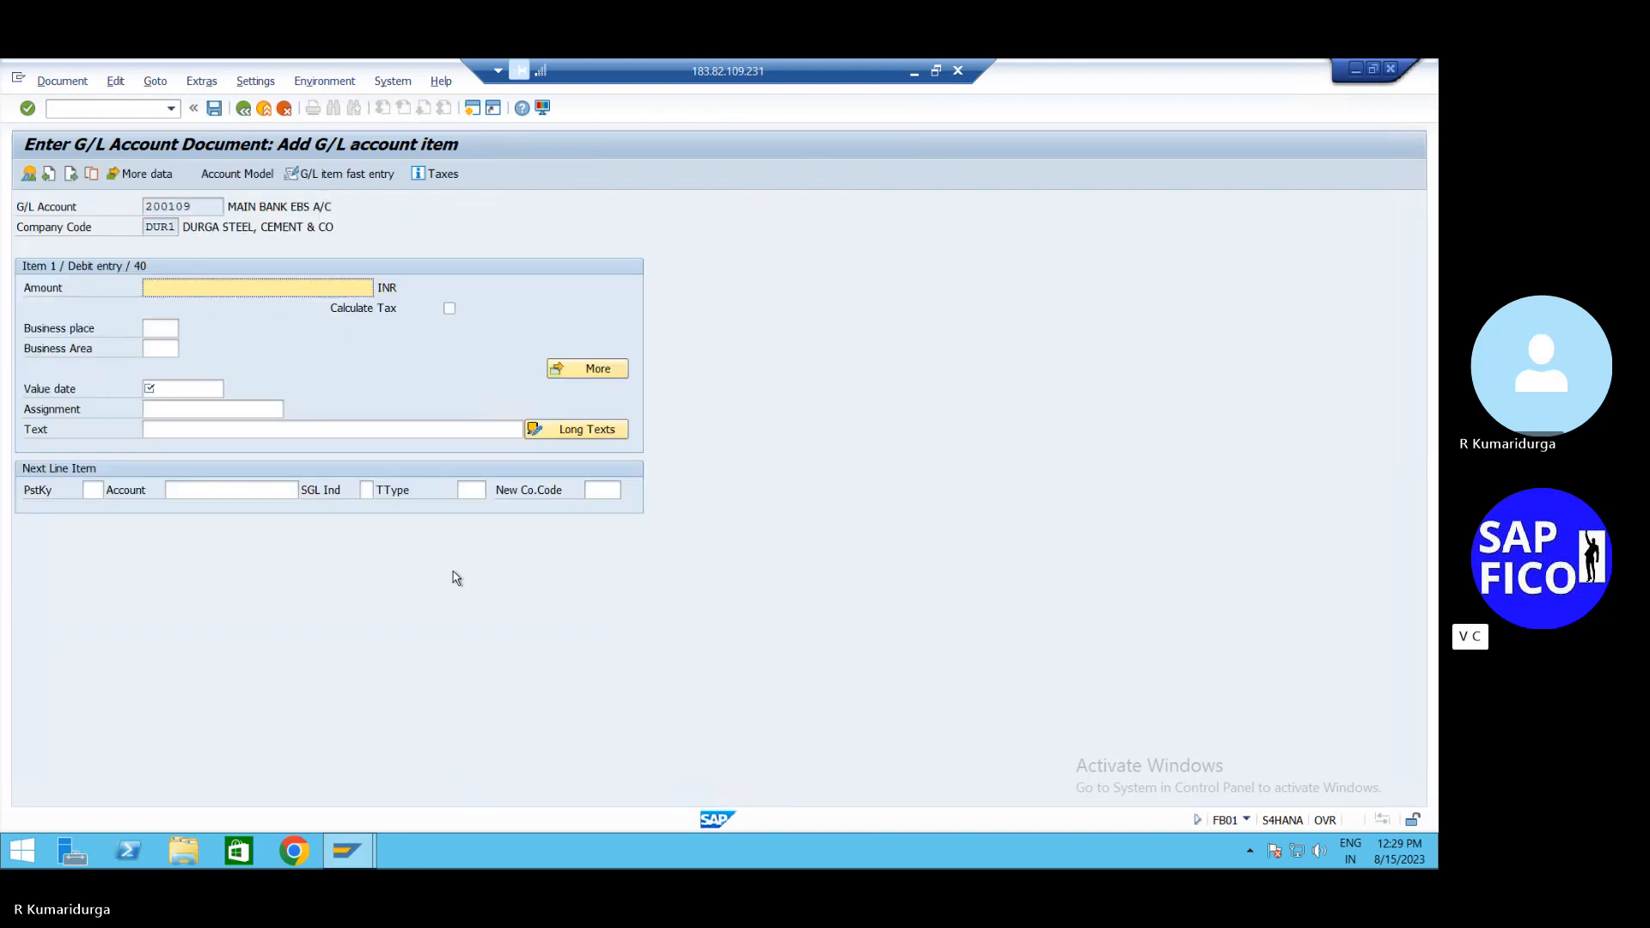
text(1100000)
key(Return)
click(221, 287)
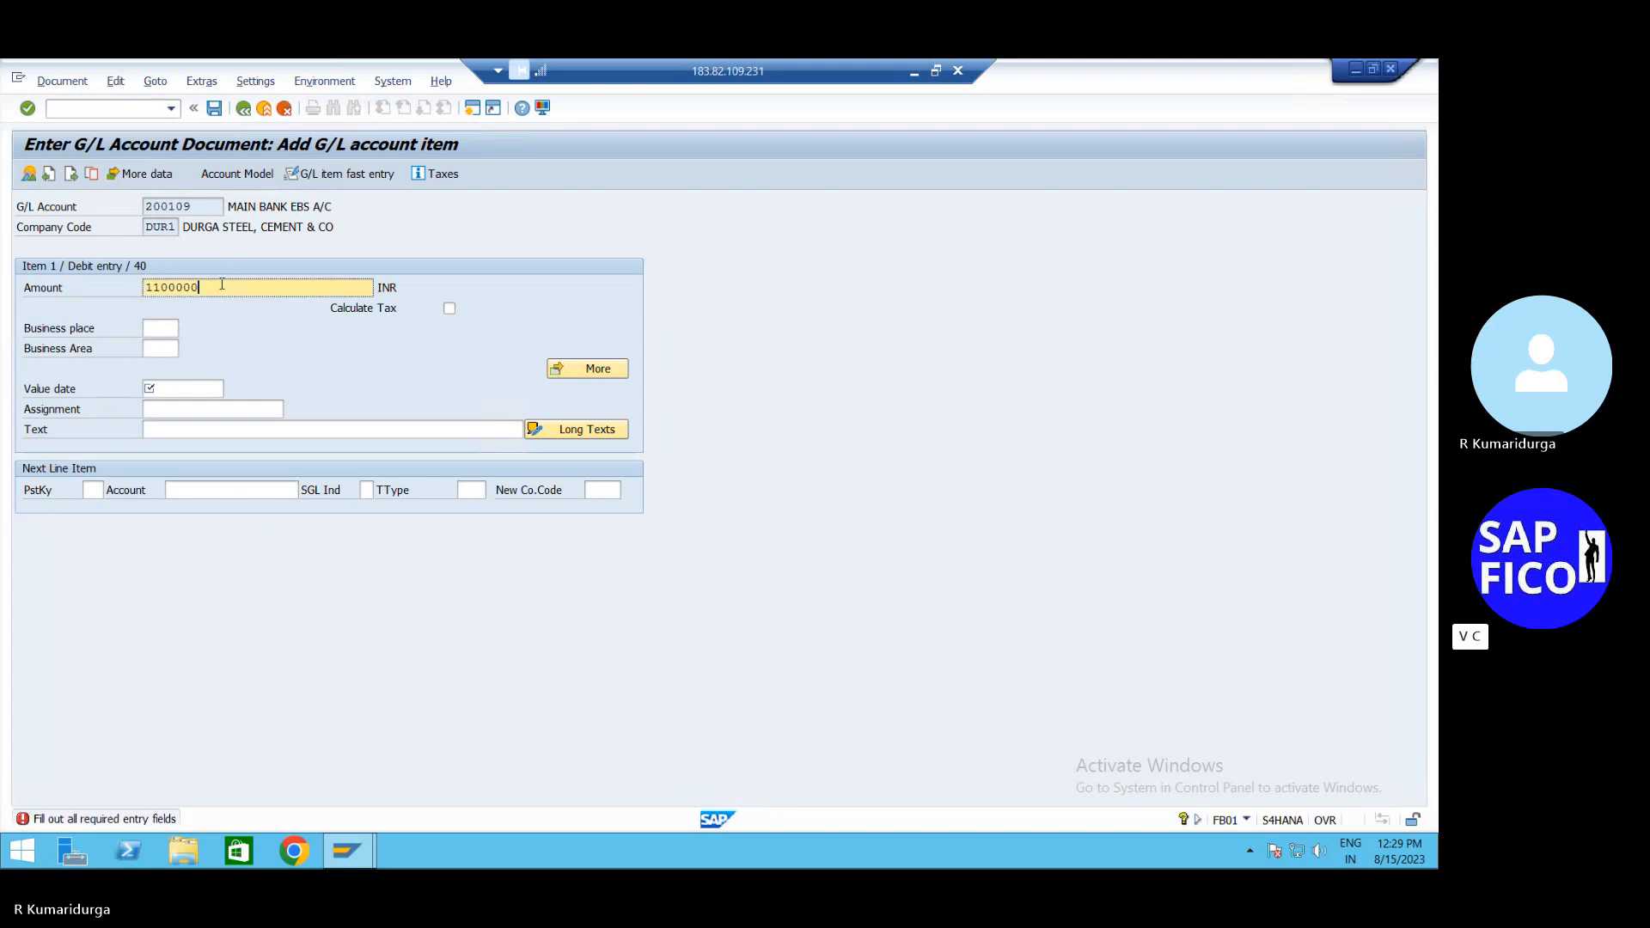
key(BackSpace)
key(BackSpace)
key(BackSpace)
key(BackSpace)
key(BackSpace)
key(BackSpace)
key(BackSpace)
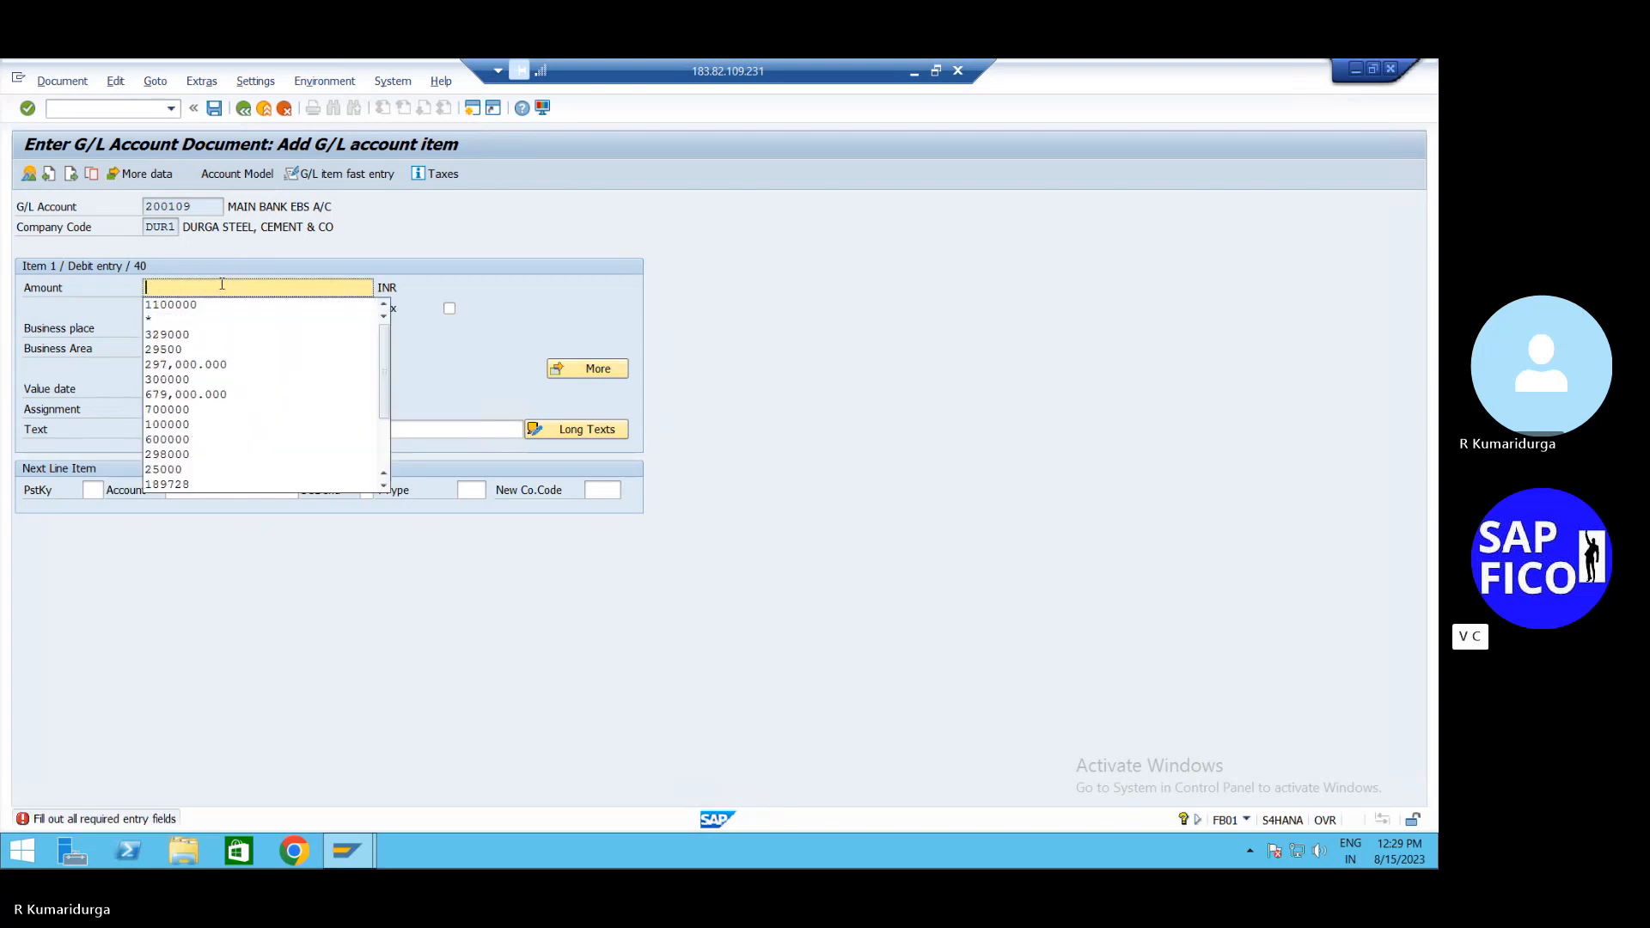
text(60000)
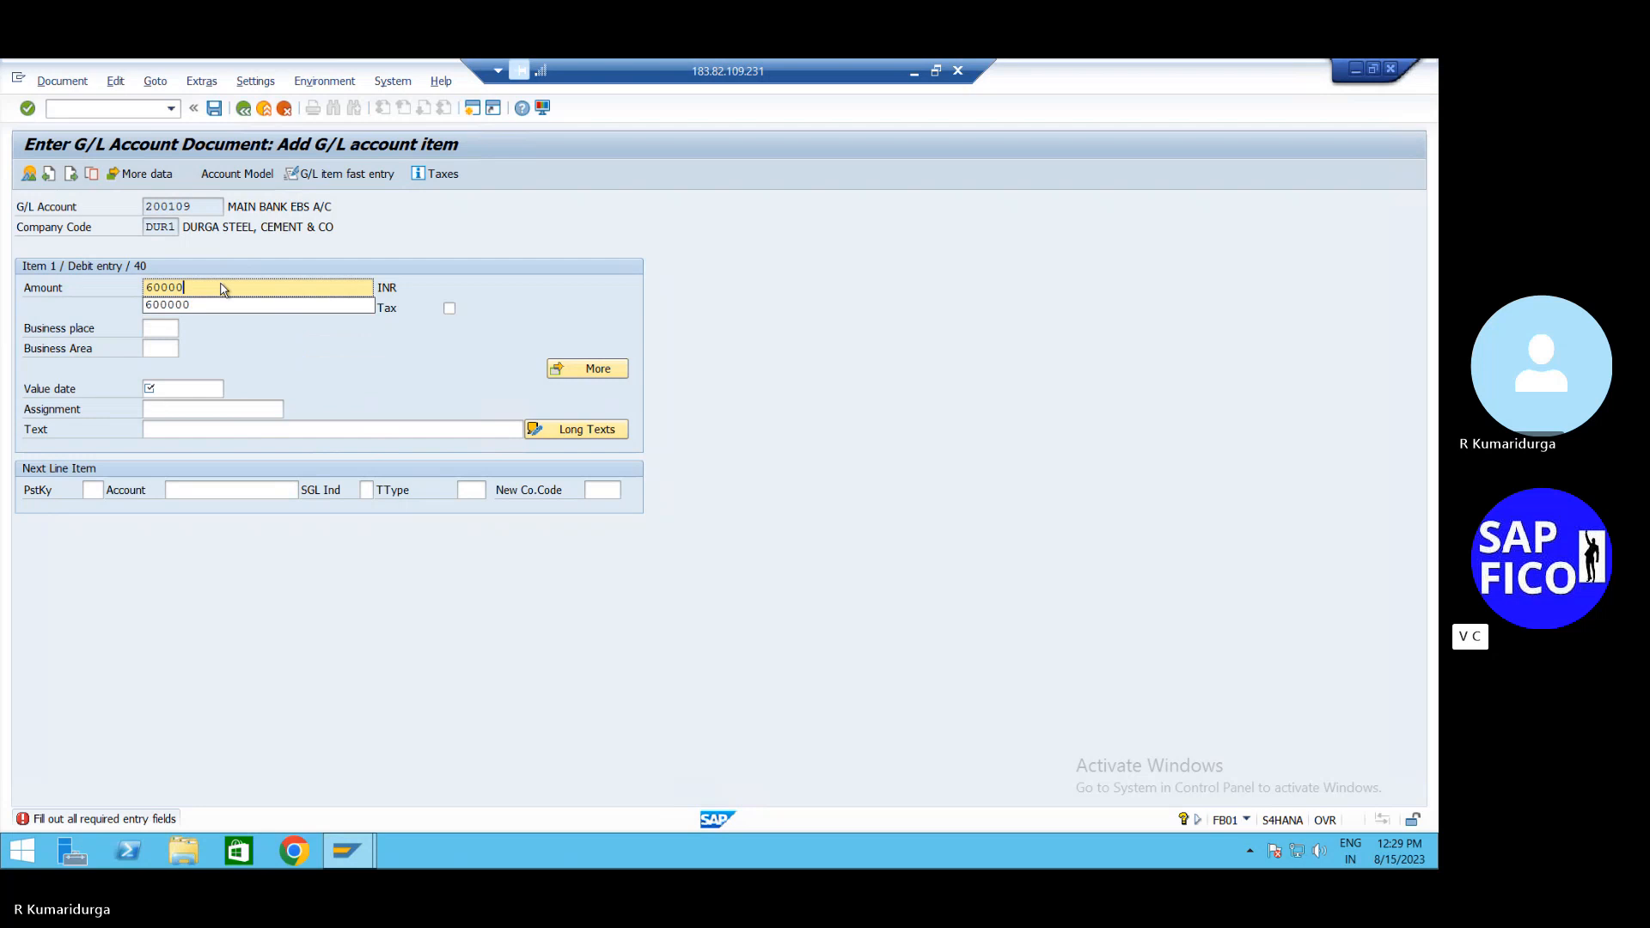
text(0)
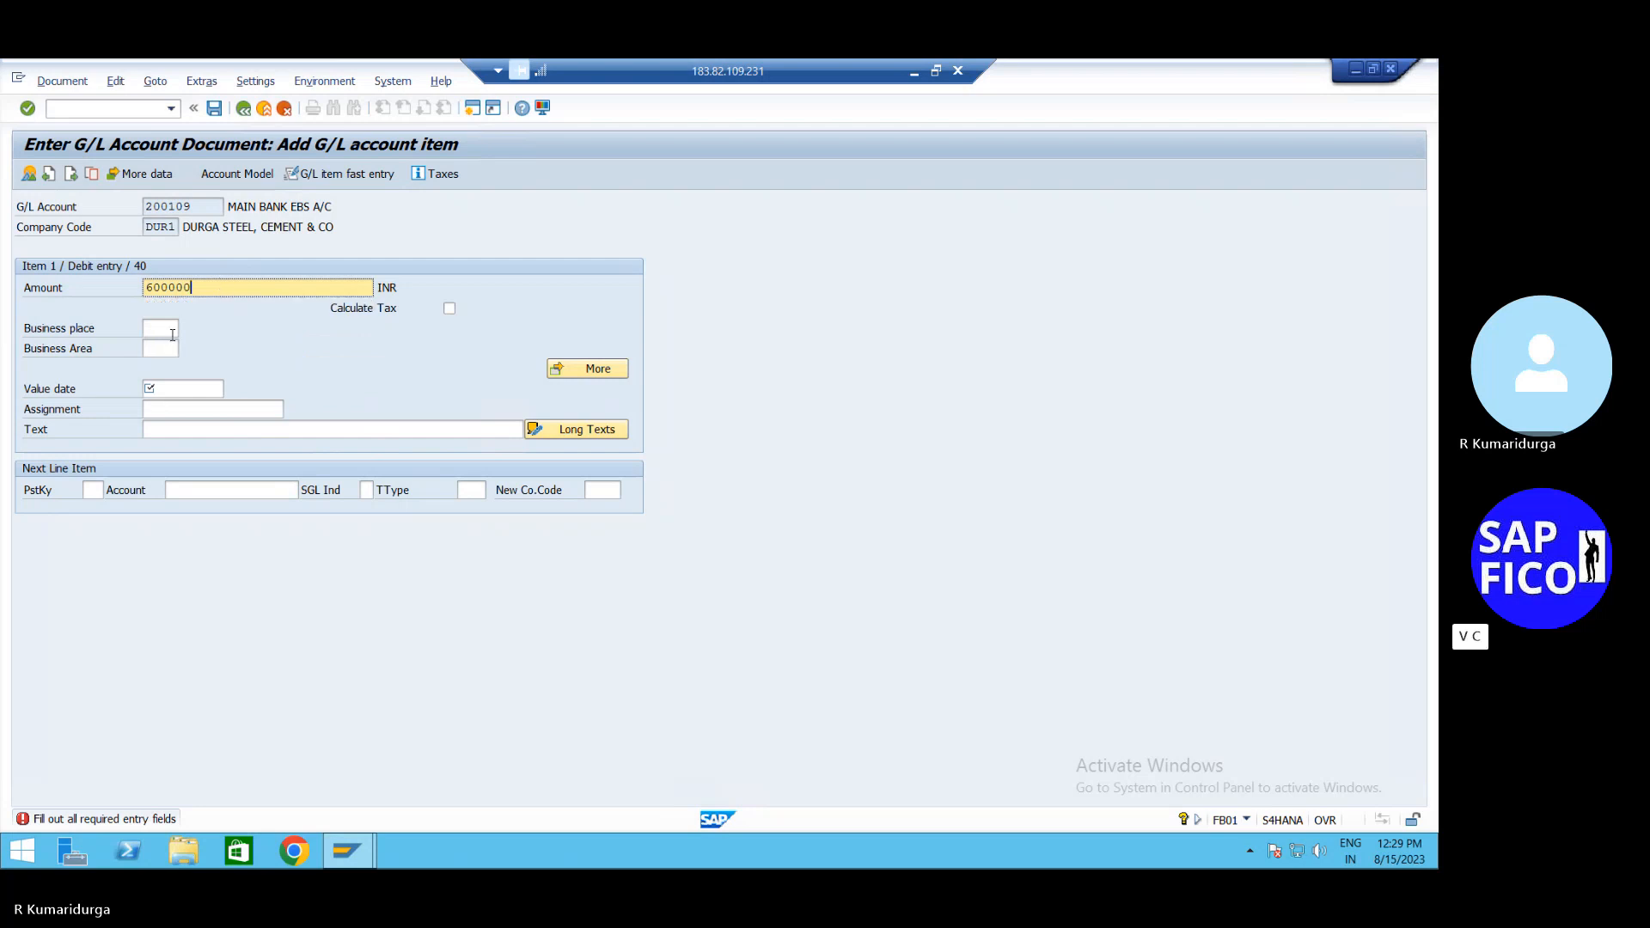
click(161, 391)
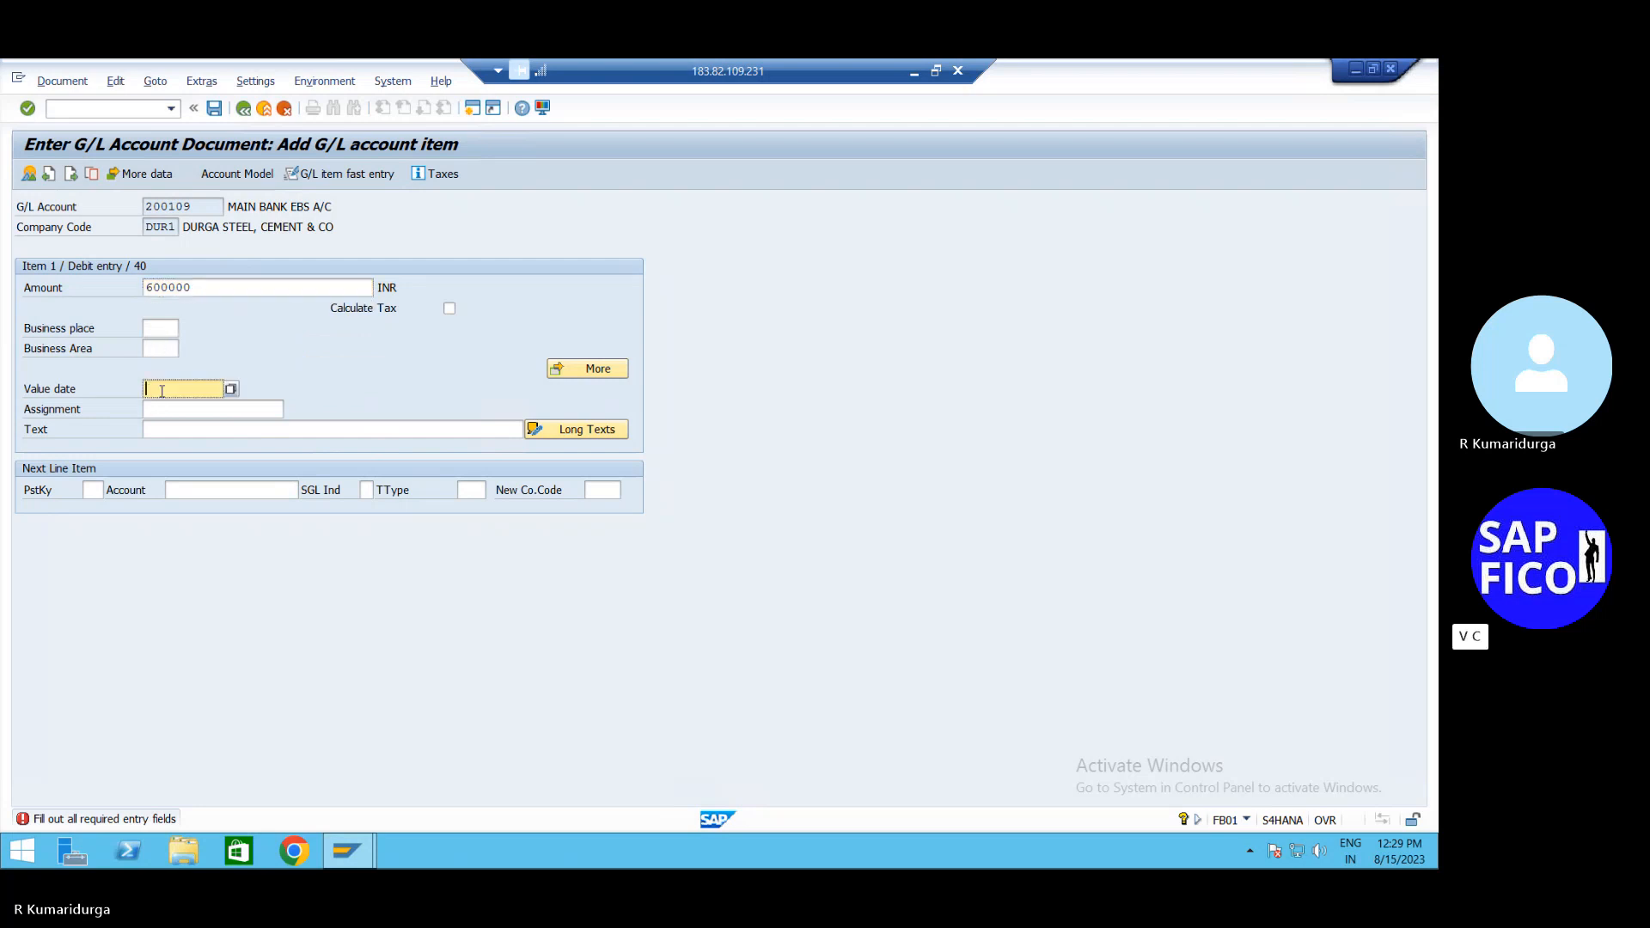
text(15.)
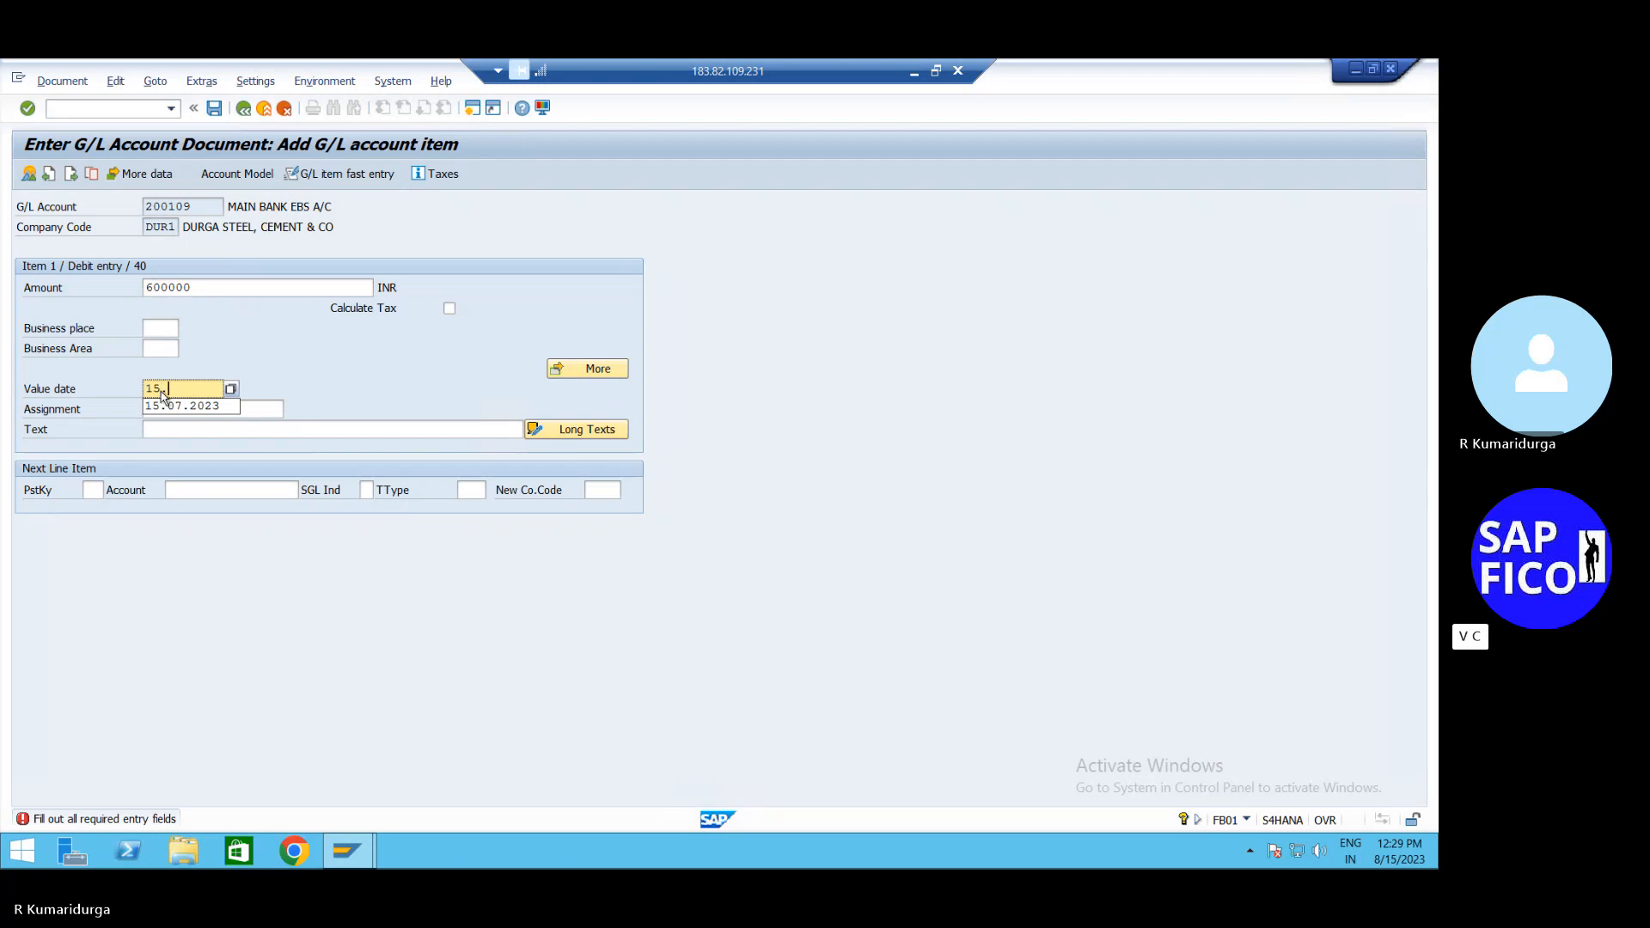
text(08.2020)
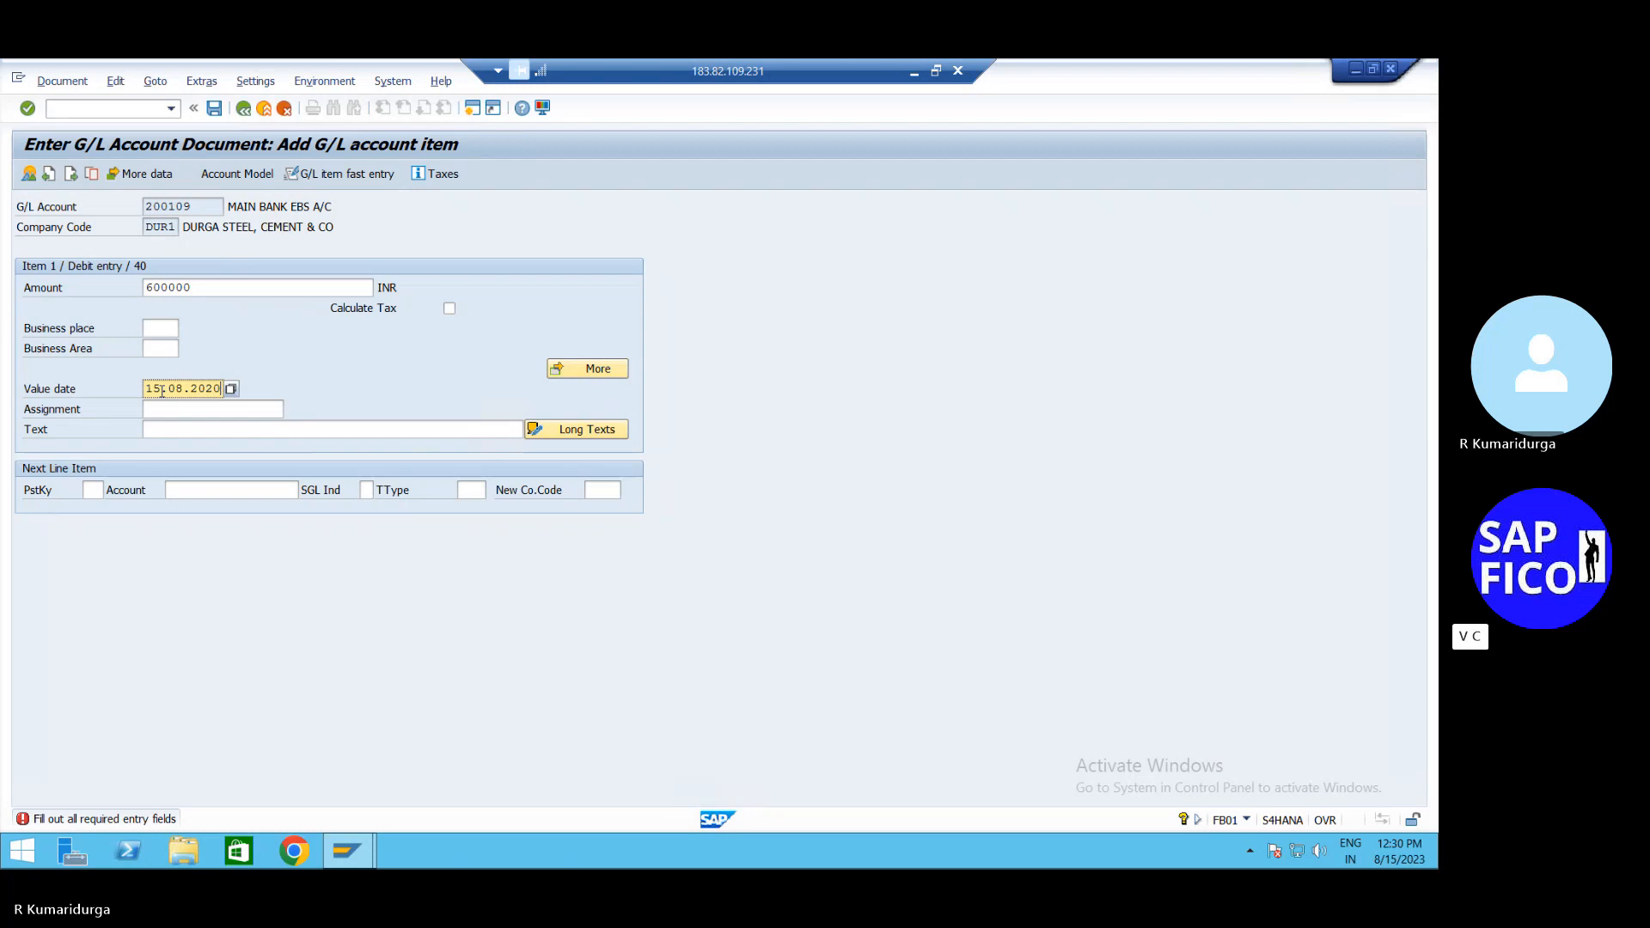
key(BackSpace)
text(3)
Add the next line with posting key 50 for account 200100 ICICI BANK ACCOUNT
click(101, 485)
text(50)
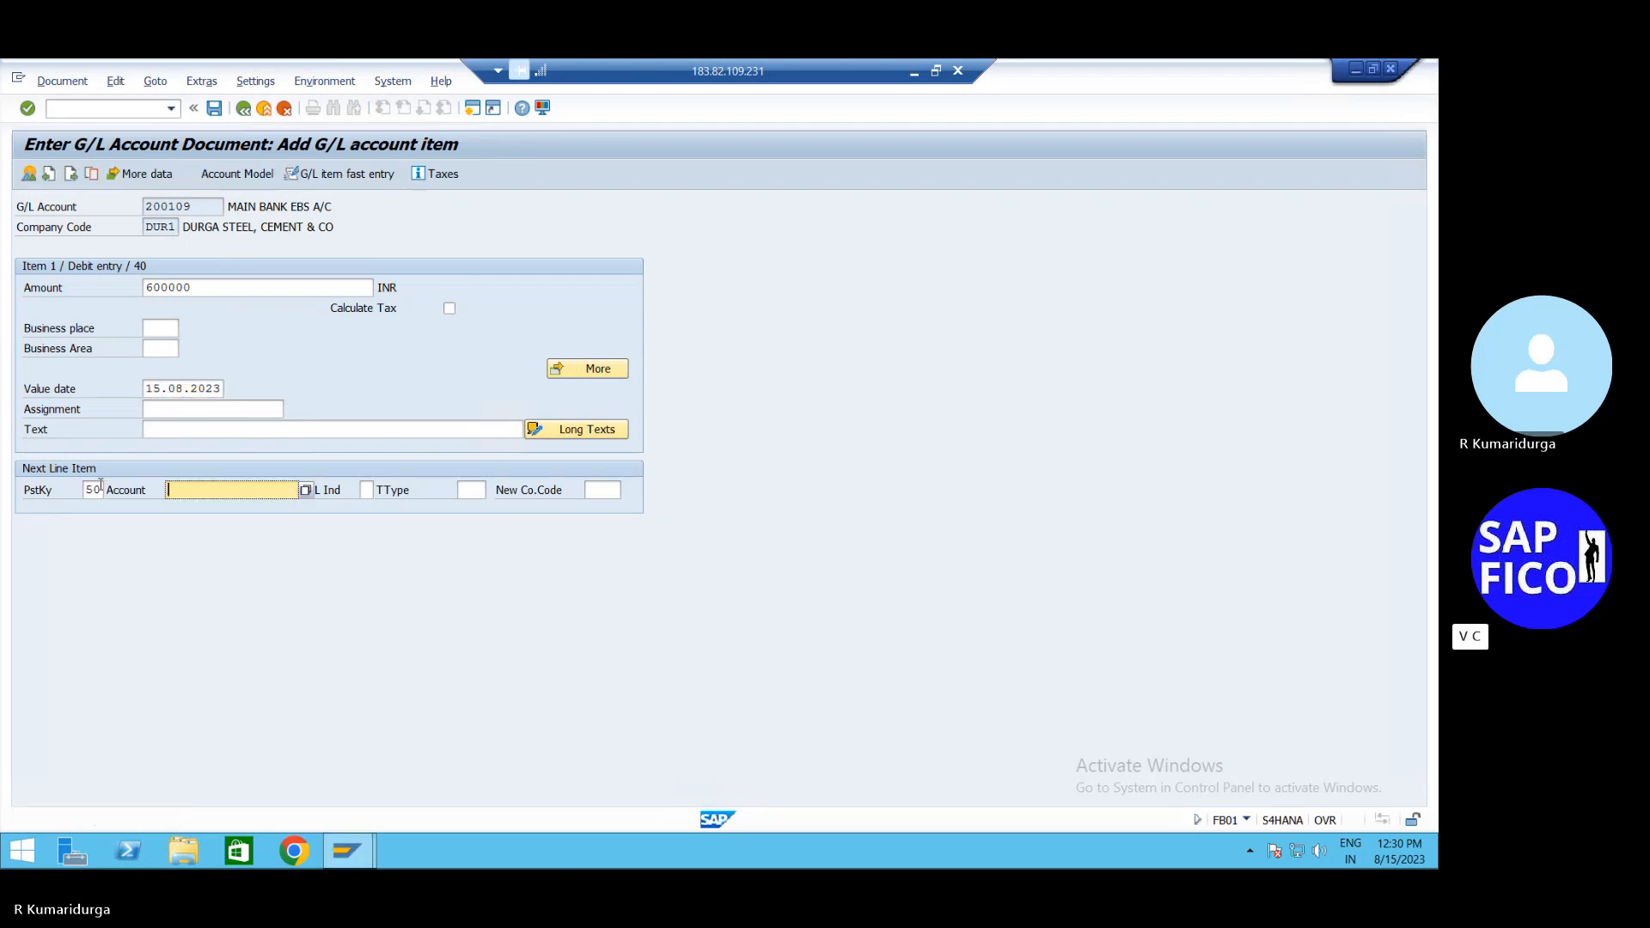
click(309, 491)
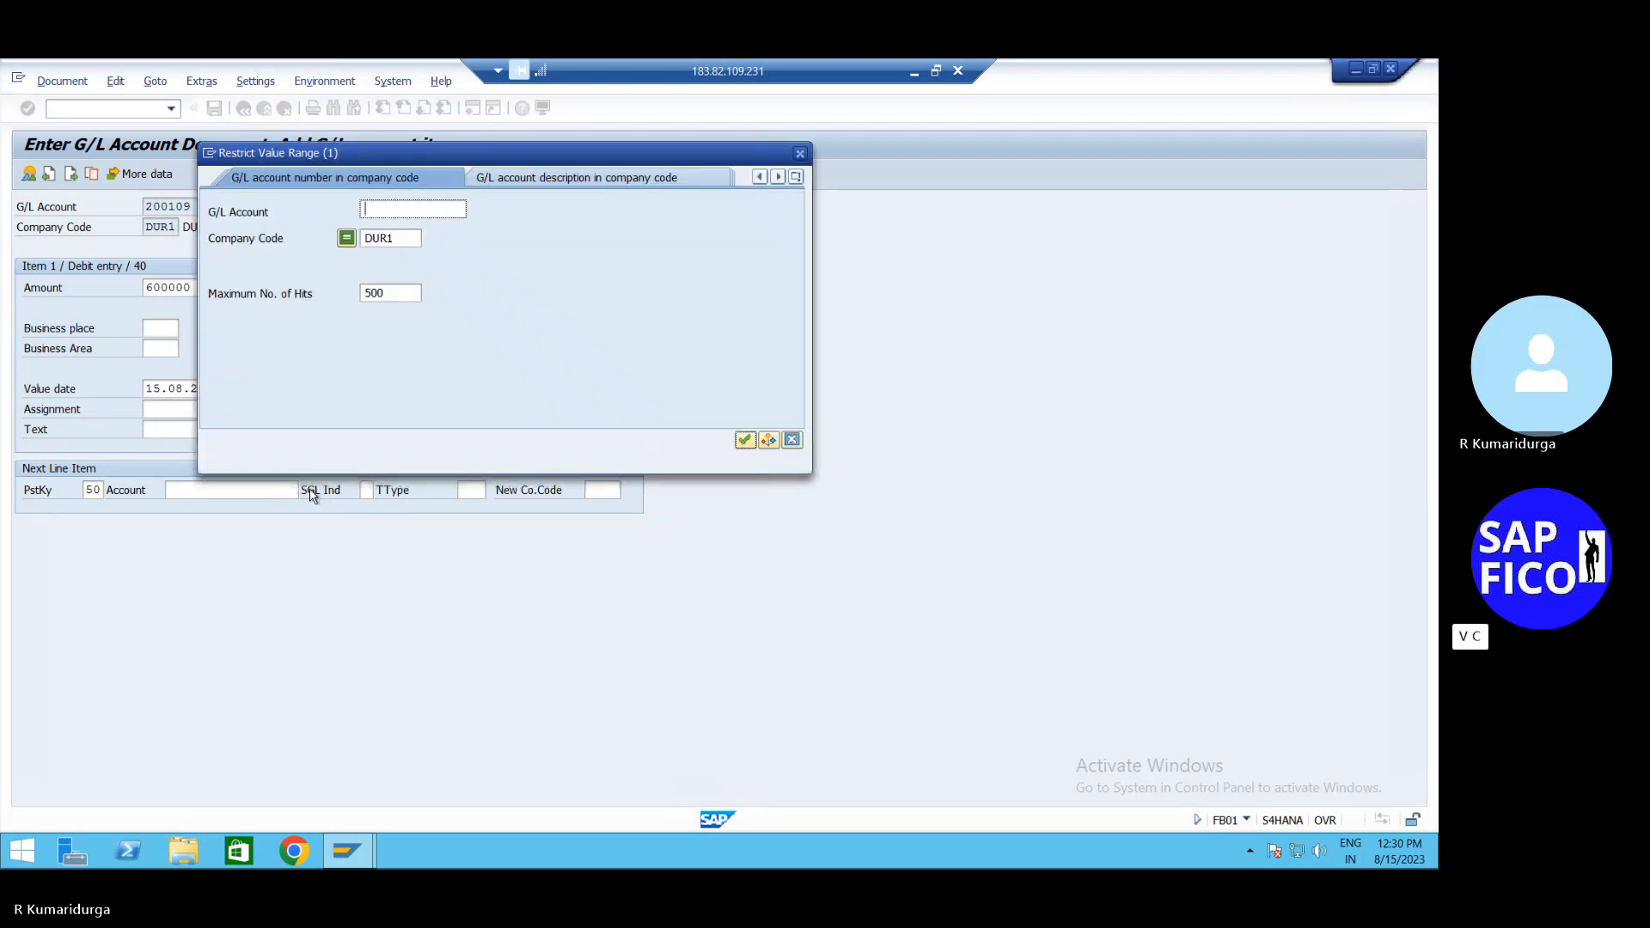
click(800, 154)
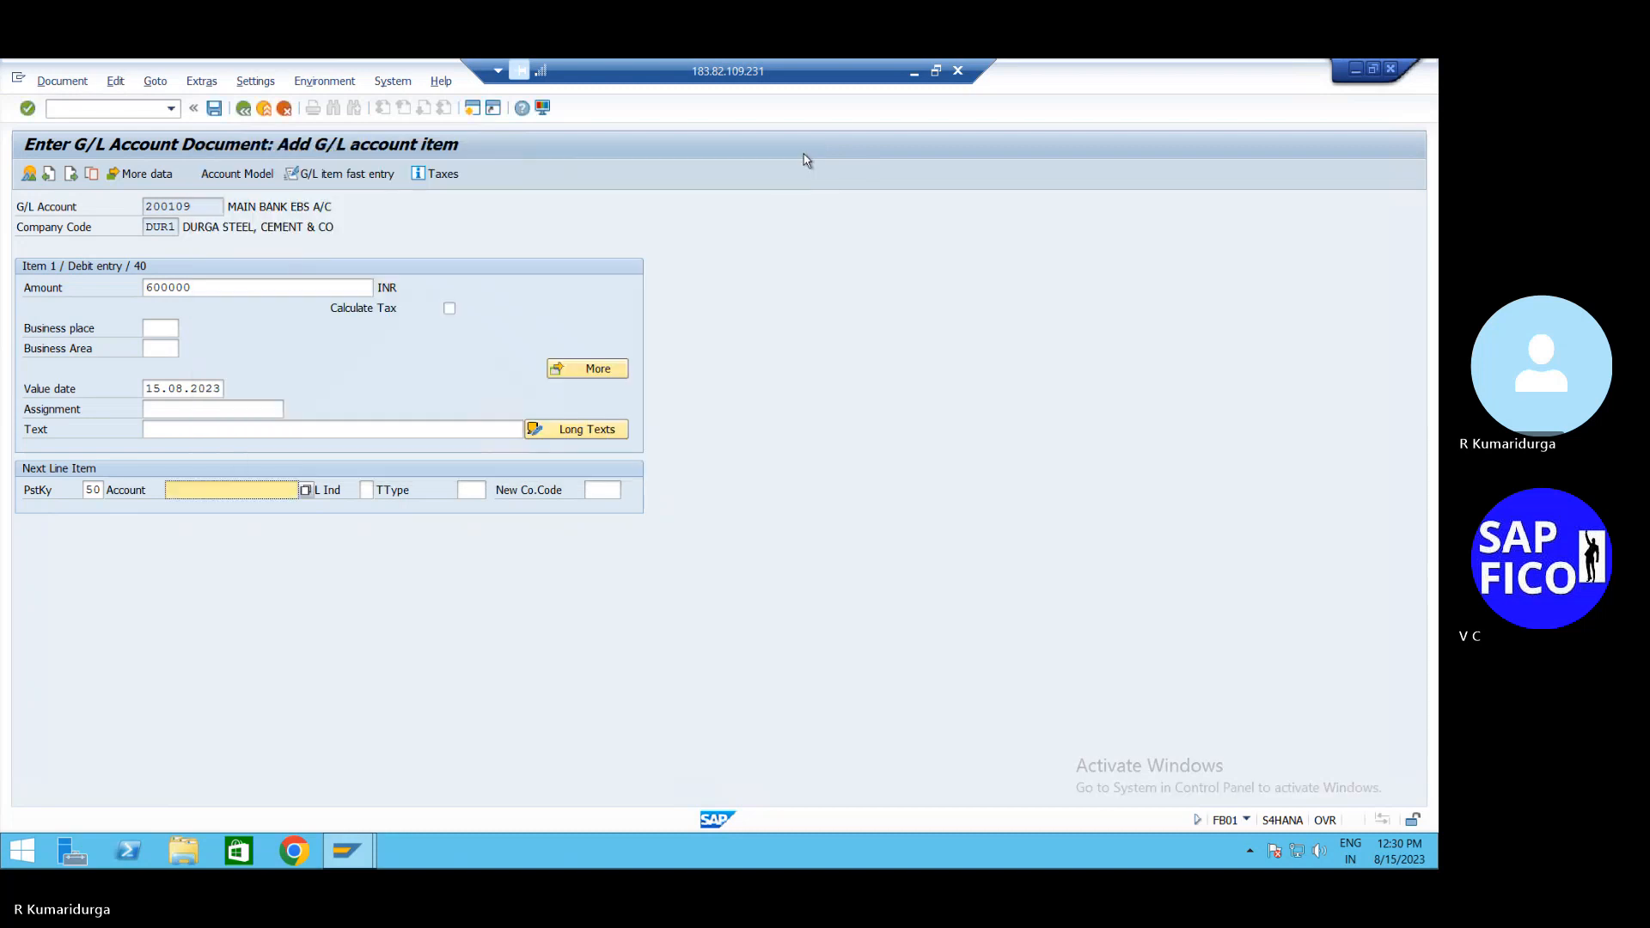
text(200100)
key(Return)
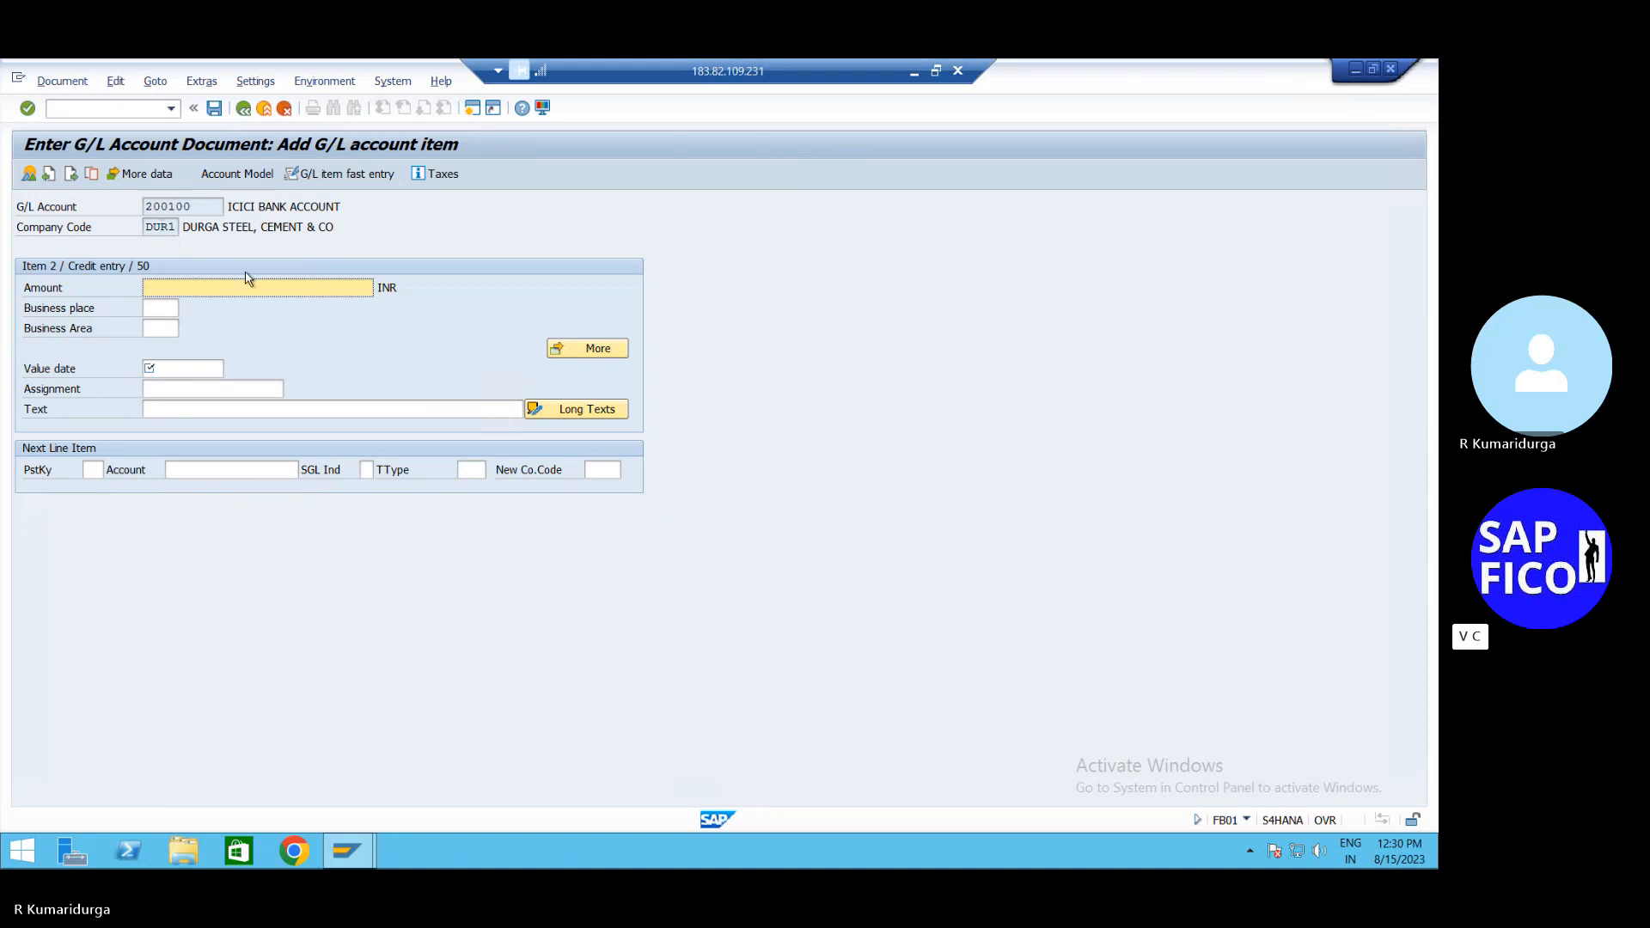
Take over the 600,000 balancing amount and value date 15.08.2023 on the credit line
text(*)
key(Tab)
key(Tab)
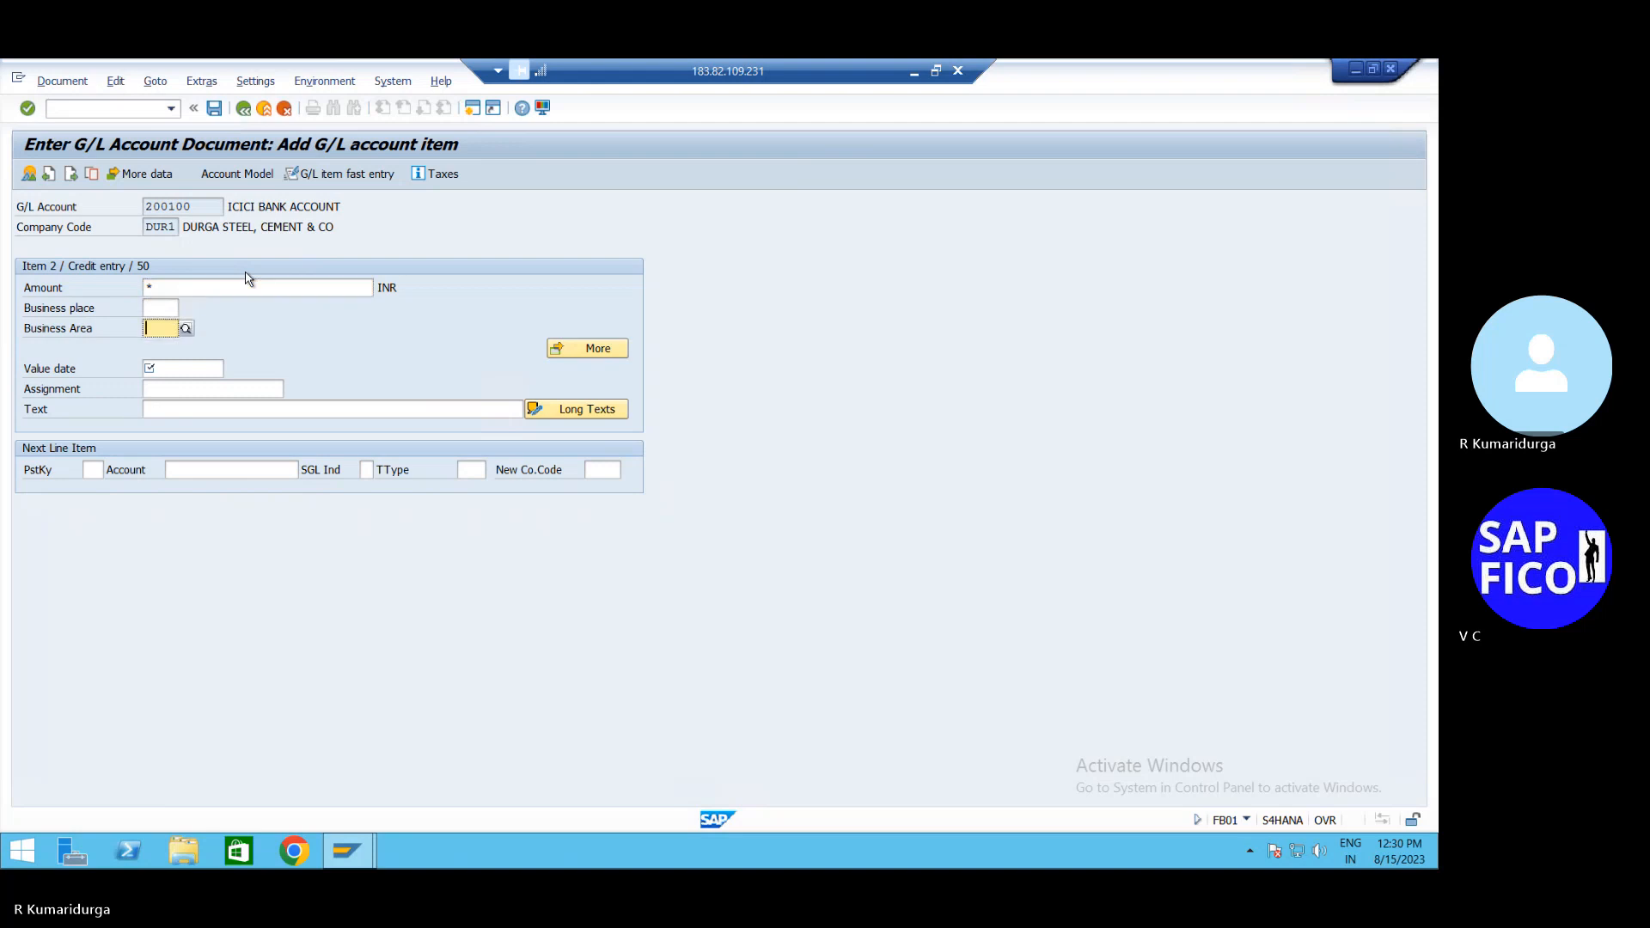
key(Tab)
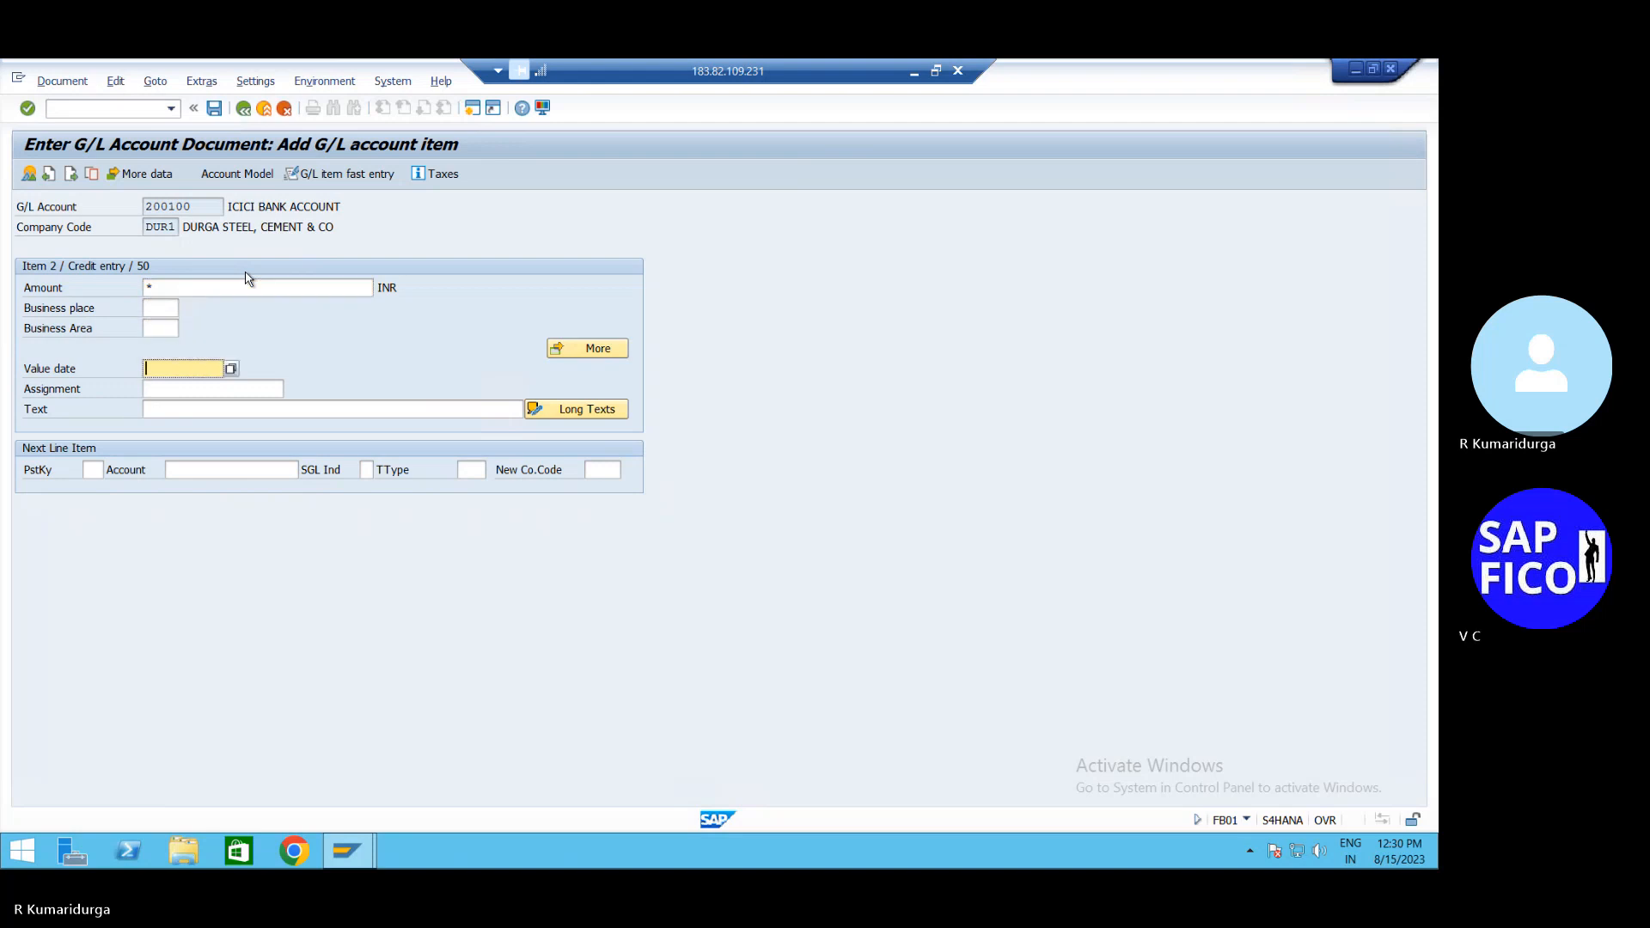
text(15)
key(Down)
key(Return)
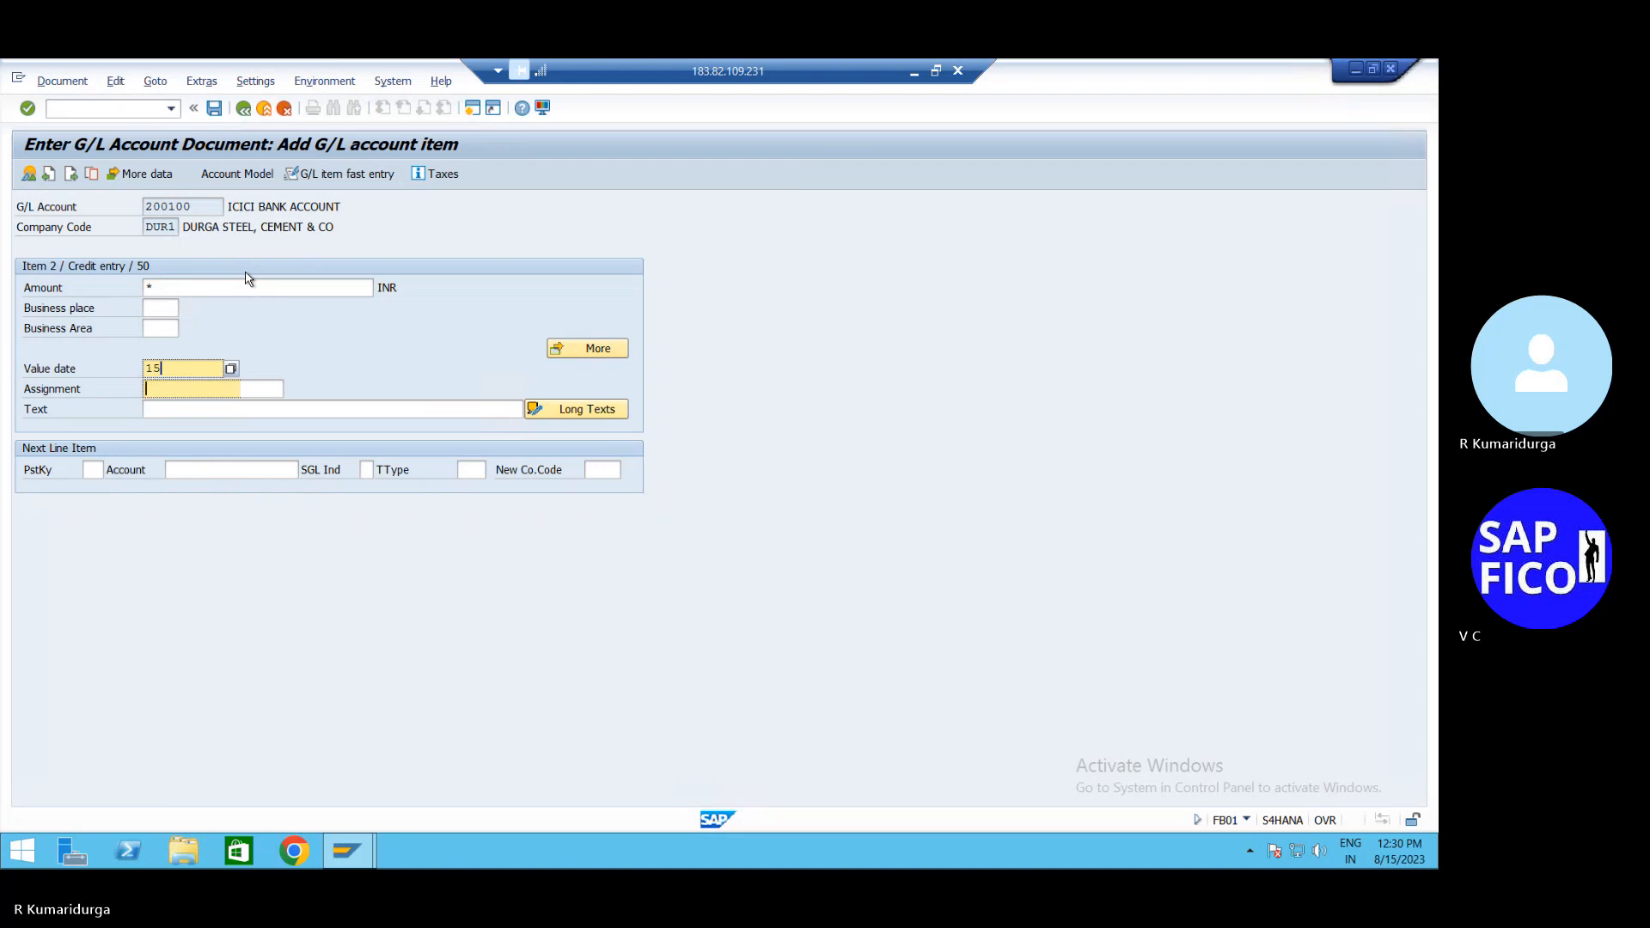
Leave the item text empty and confirm the credit line so the document balances
key(Tab)
key(Tab)
text(*)
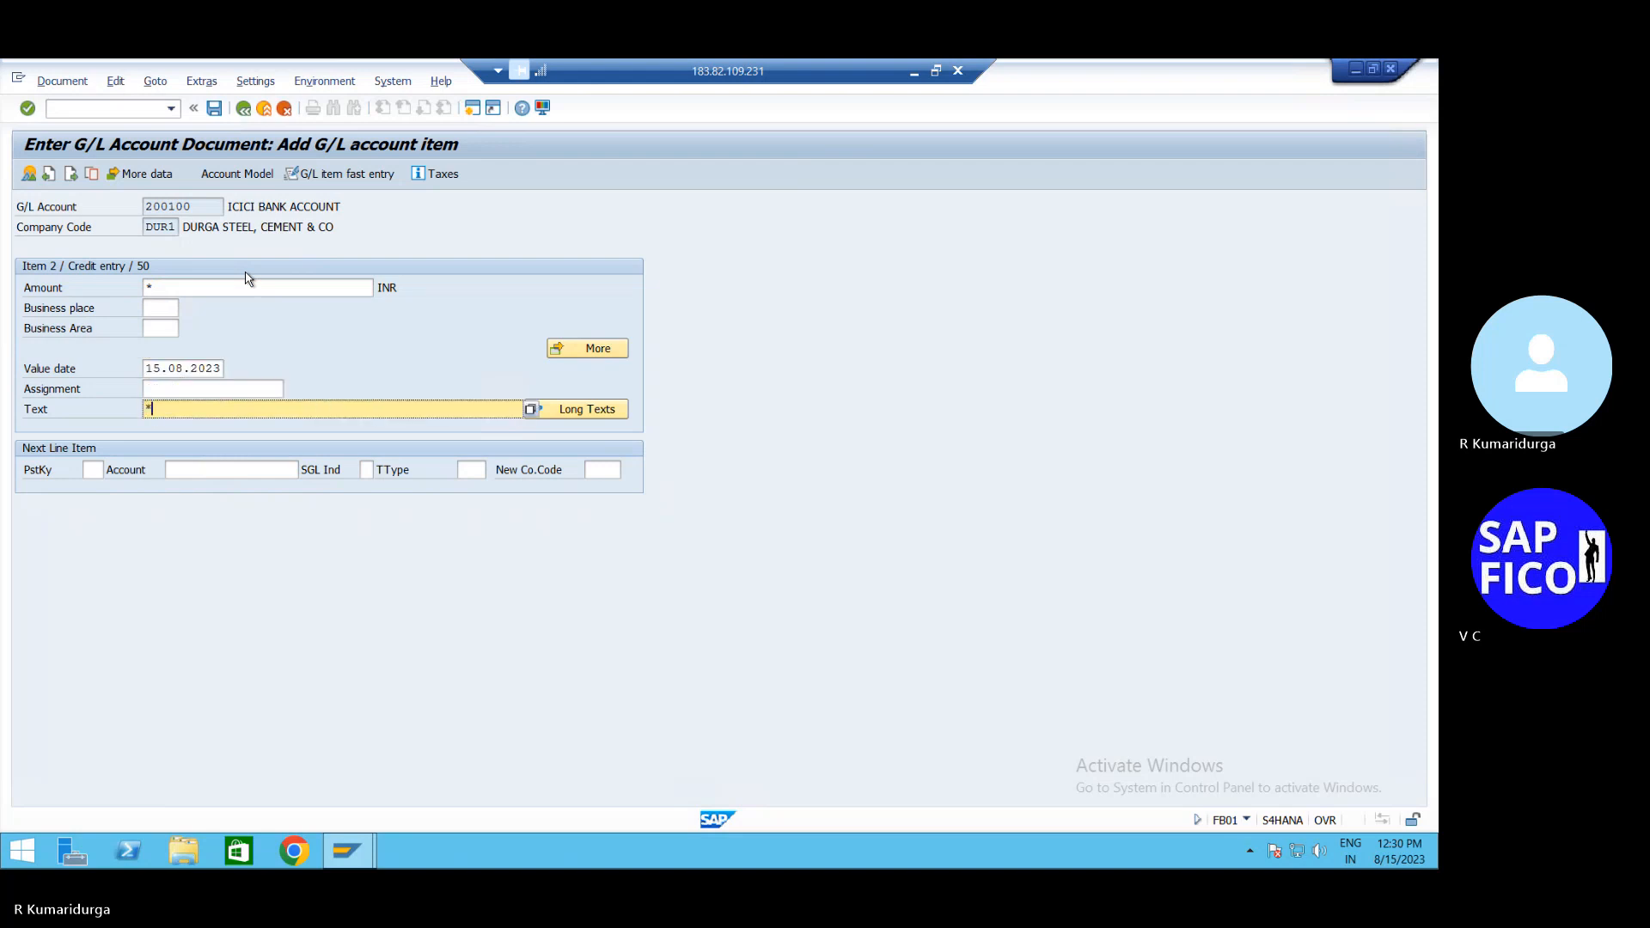
key(BackSpace)
text(+)
key(Return)
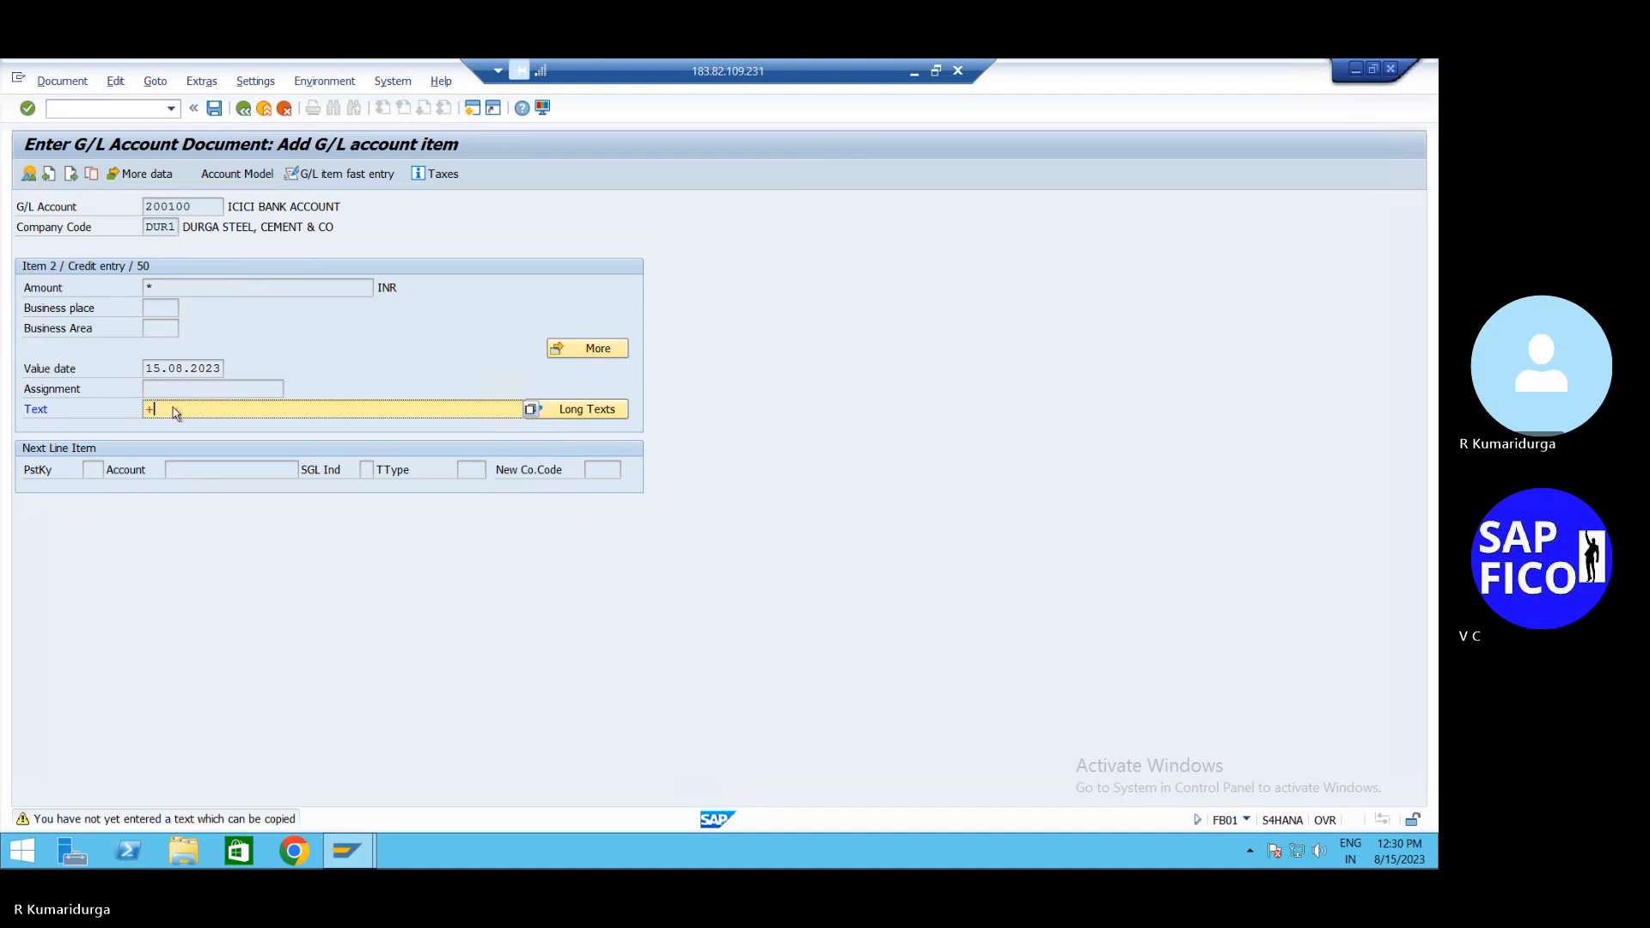
key(BackSpace)
key(Return)
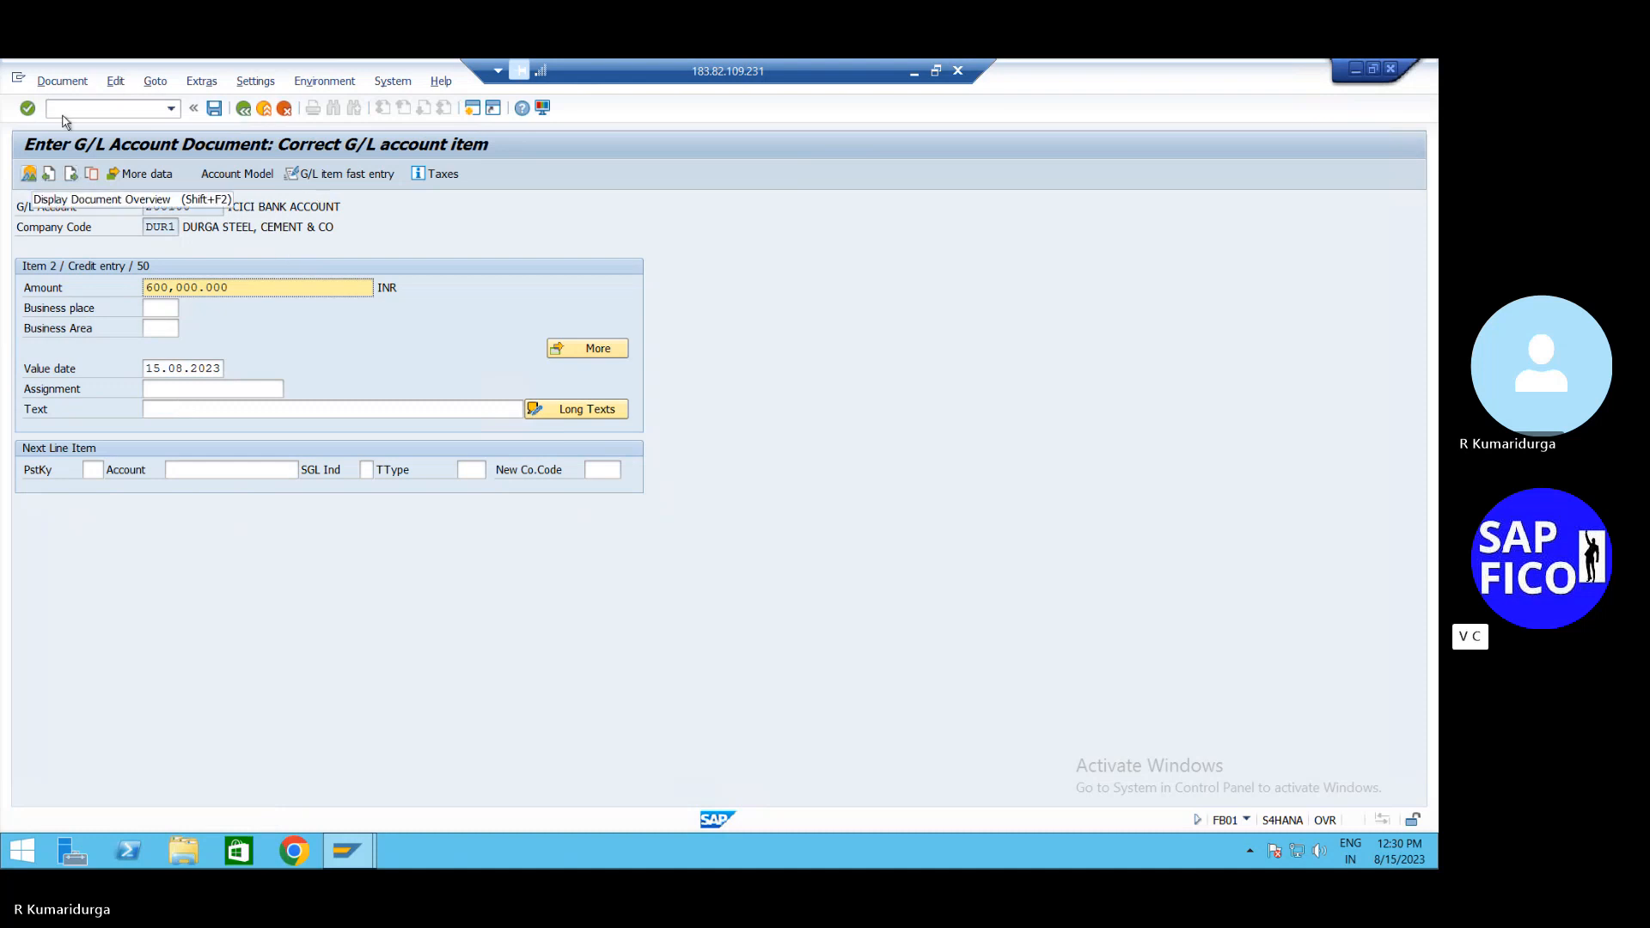
Post the balanced bank transfer as document 54 in DUR1
click(201, 80)
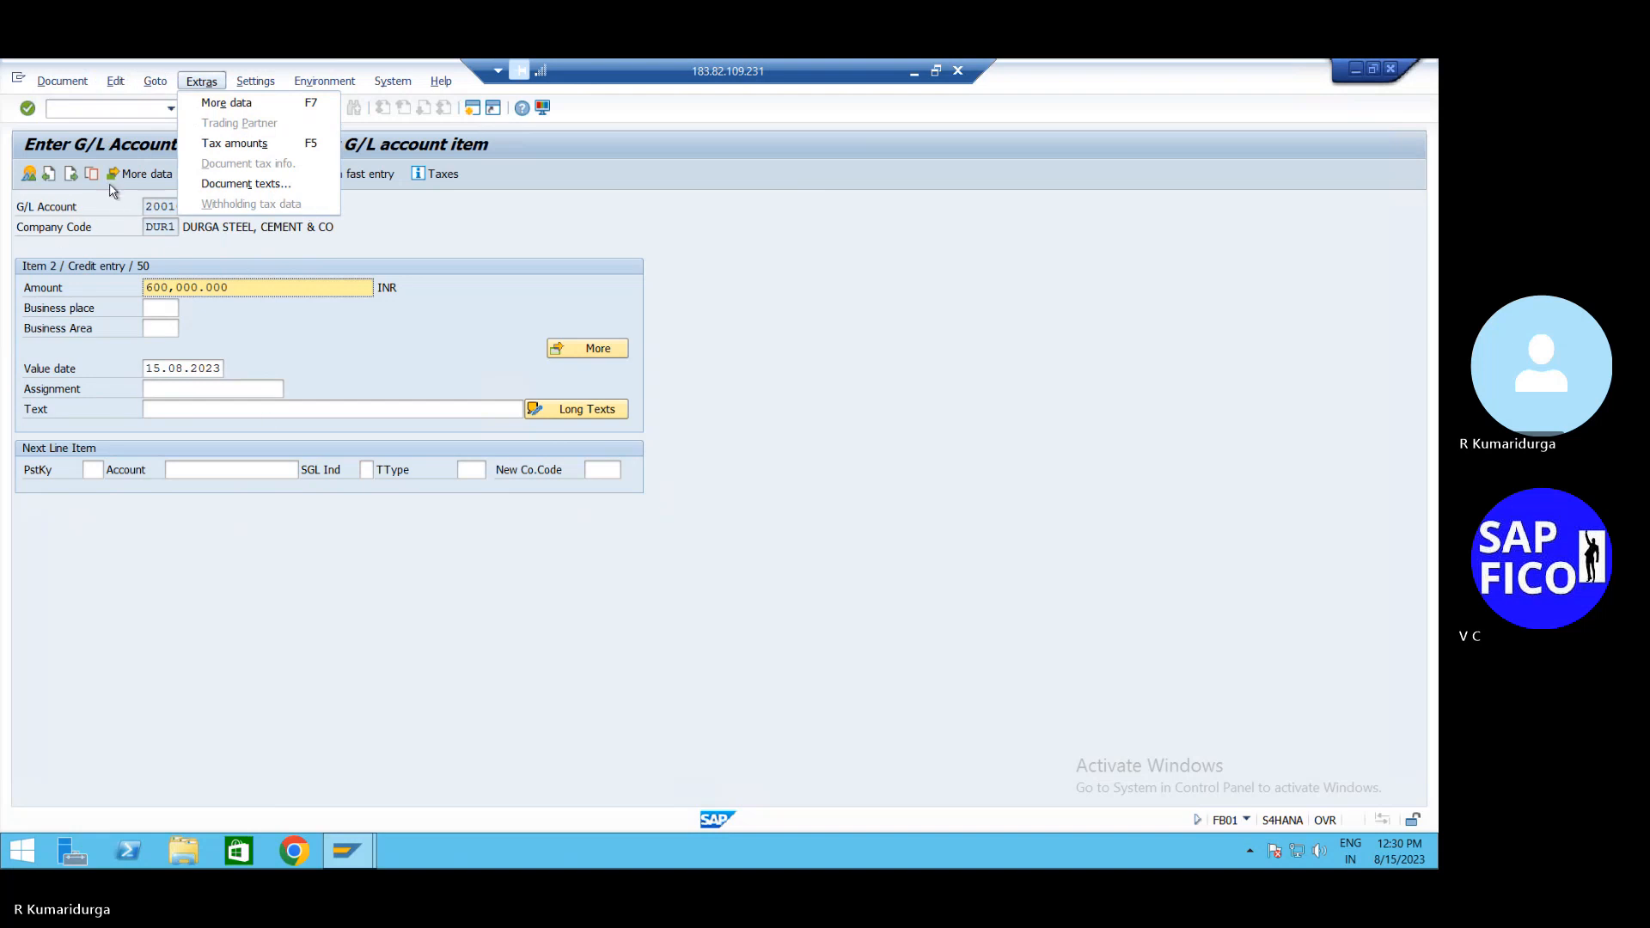
click(477, 250)
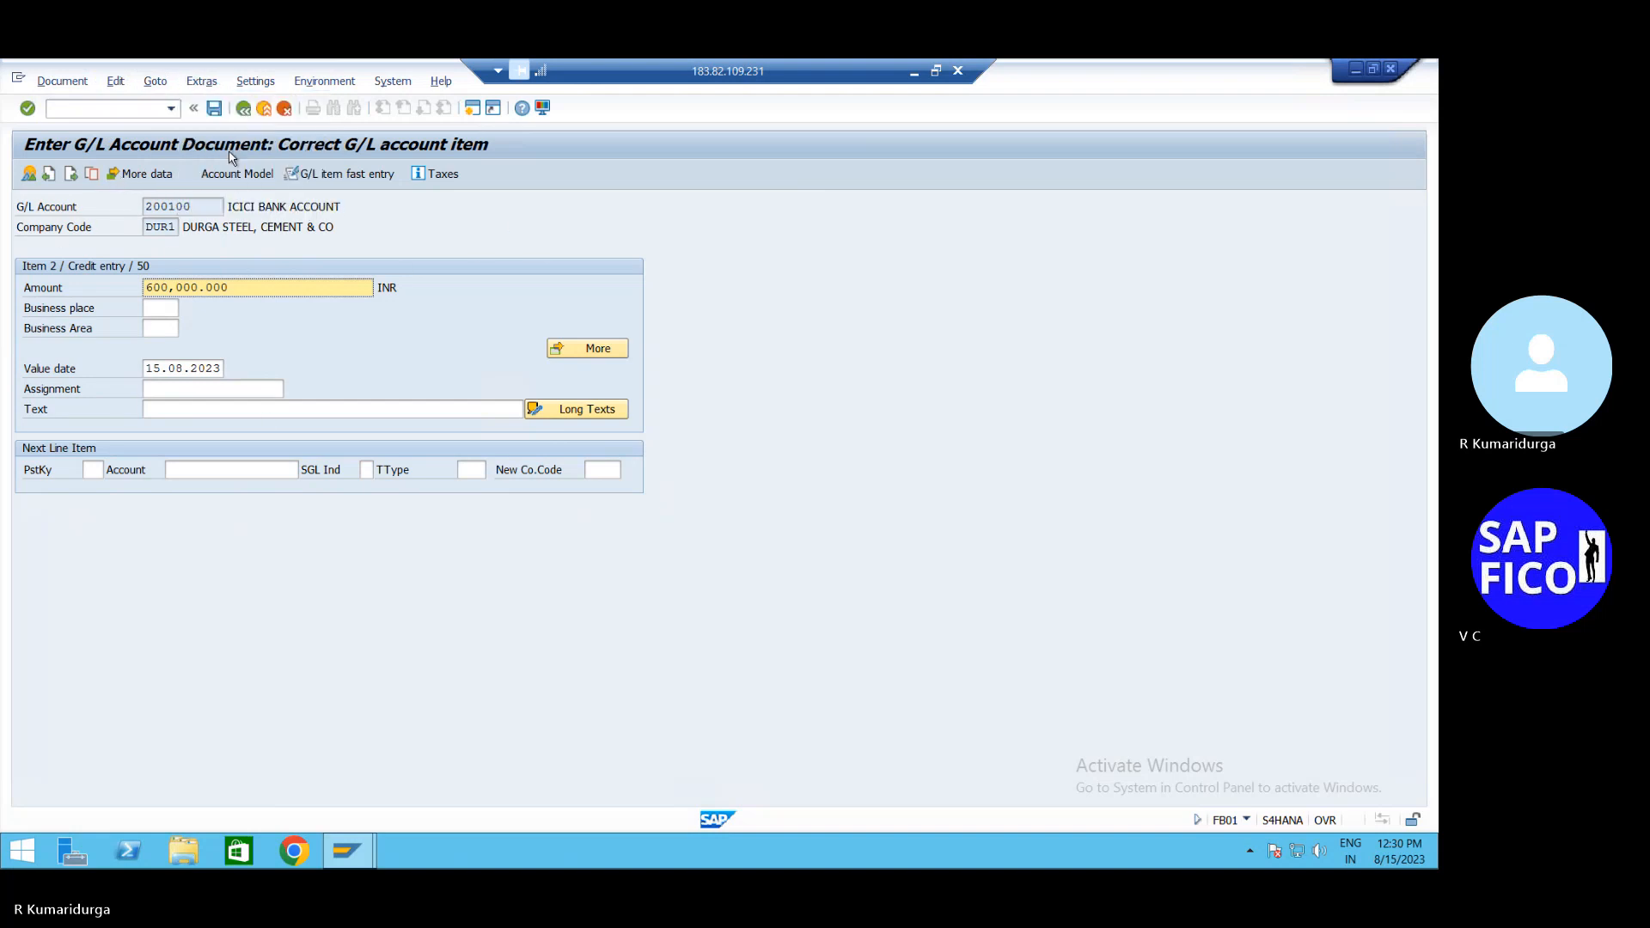
click(214, 112)
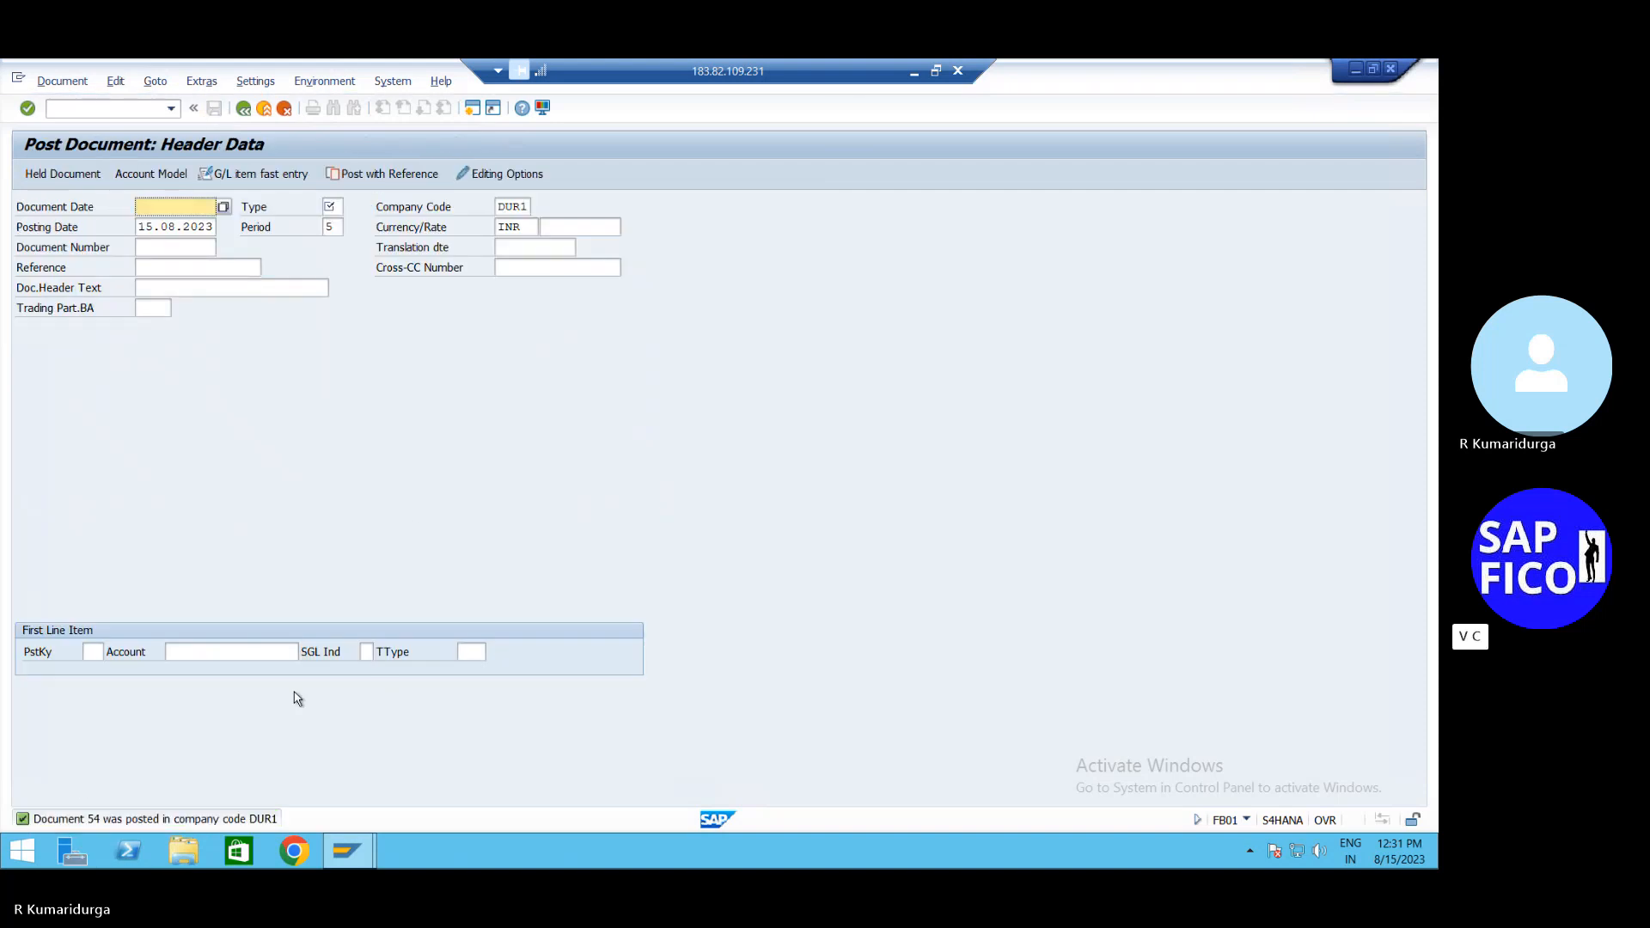
Note 'MAIN BANK DOCUMENT NUMBER:54' in Notepad and return to the SAP session
click(913, 72)
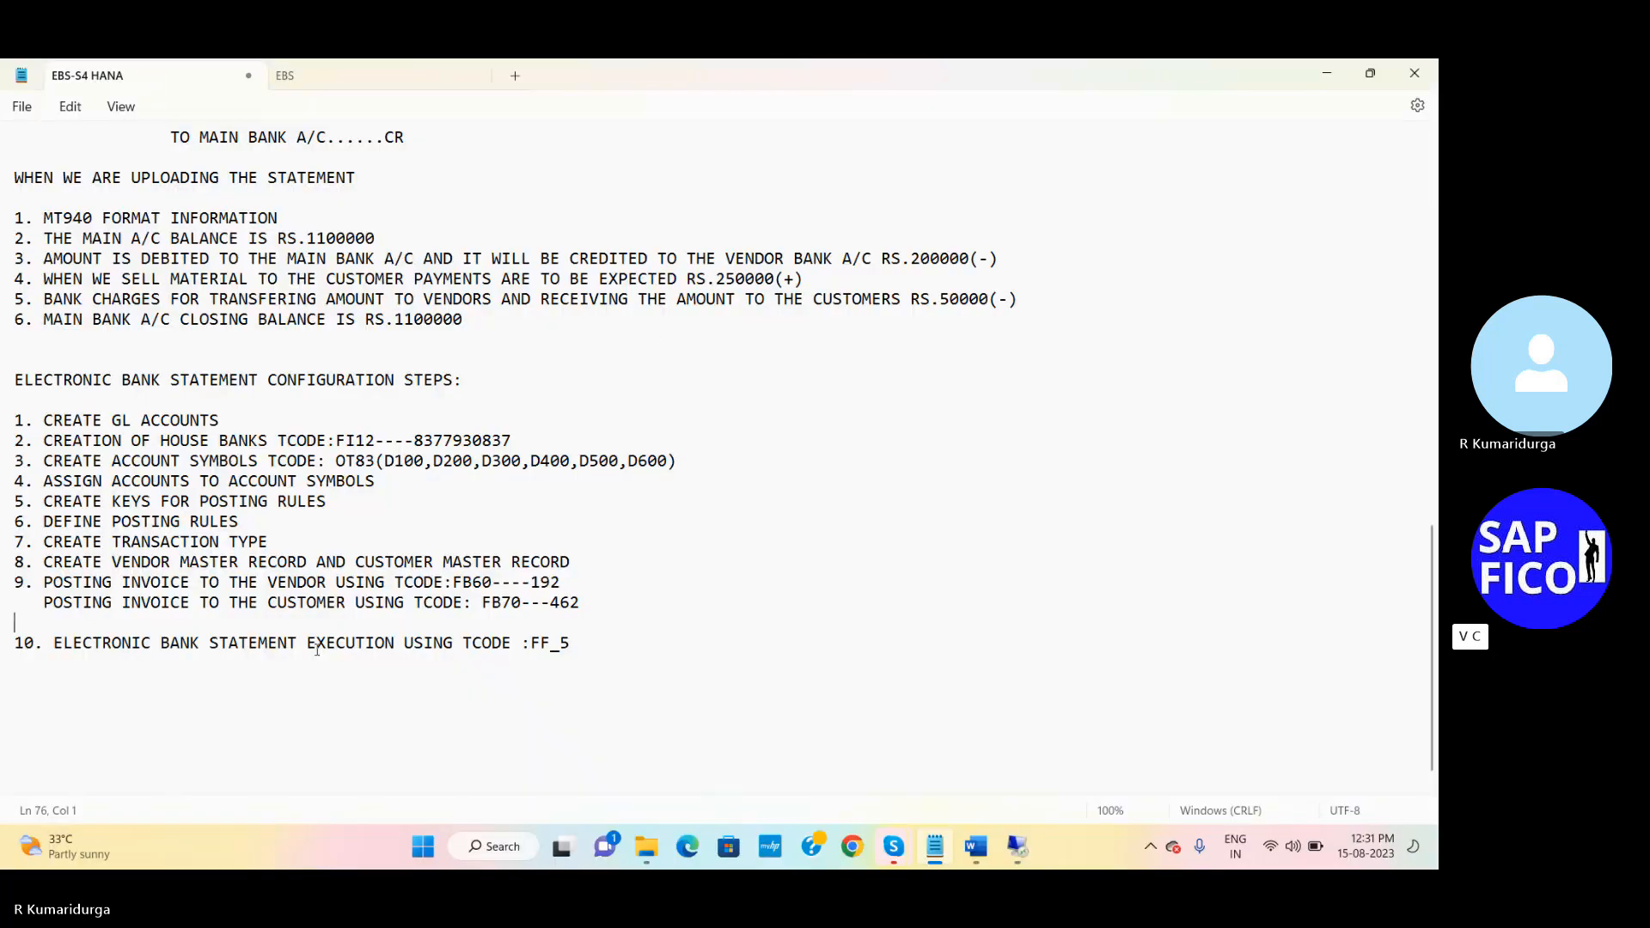
text(MAIN BANK DOCUMEN)
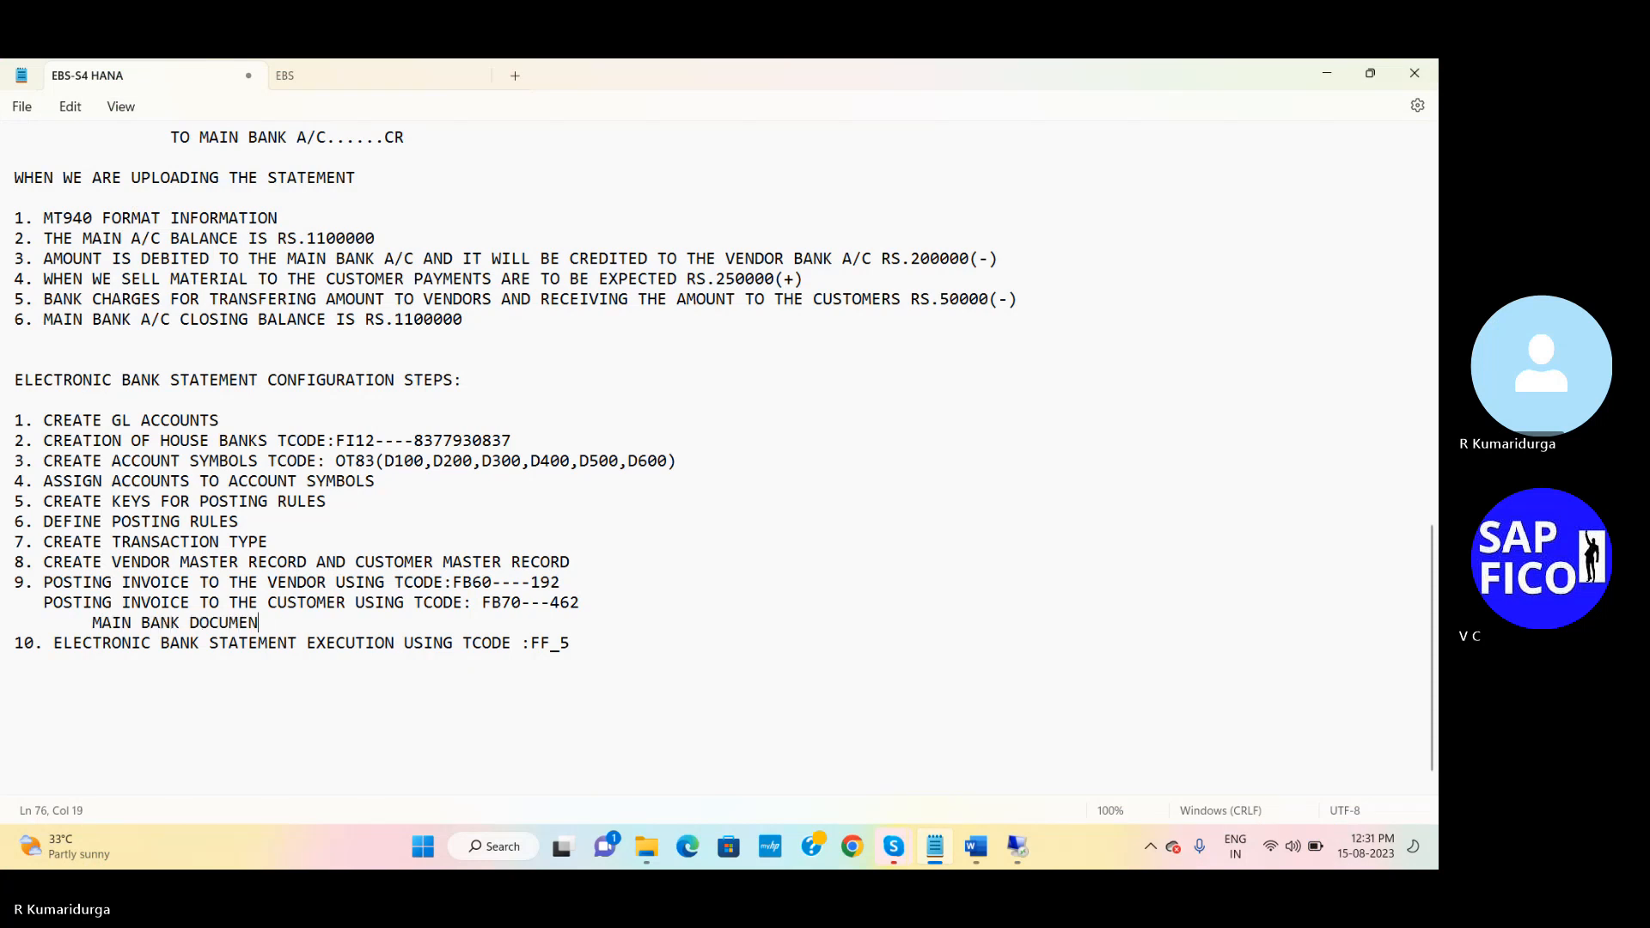
text(T NUMBER)
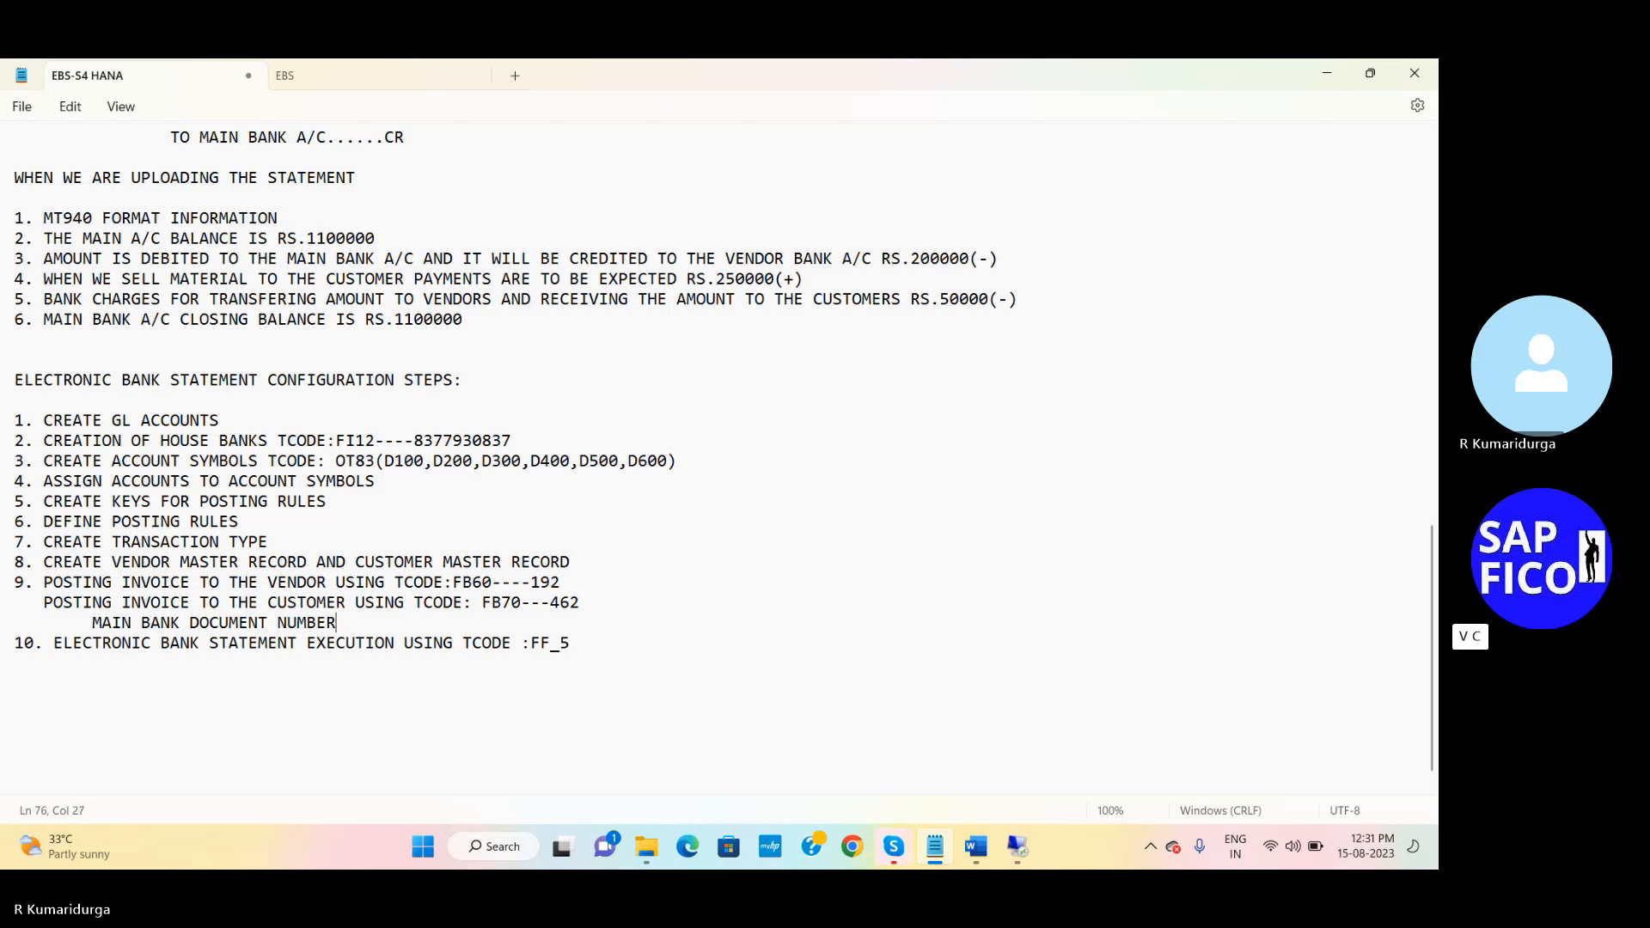
text(:54)
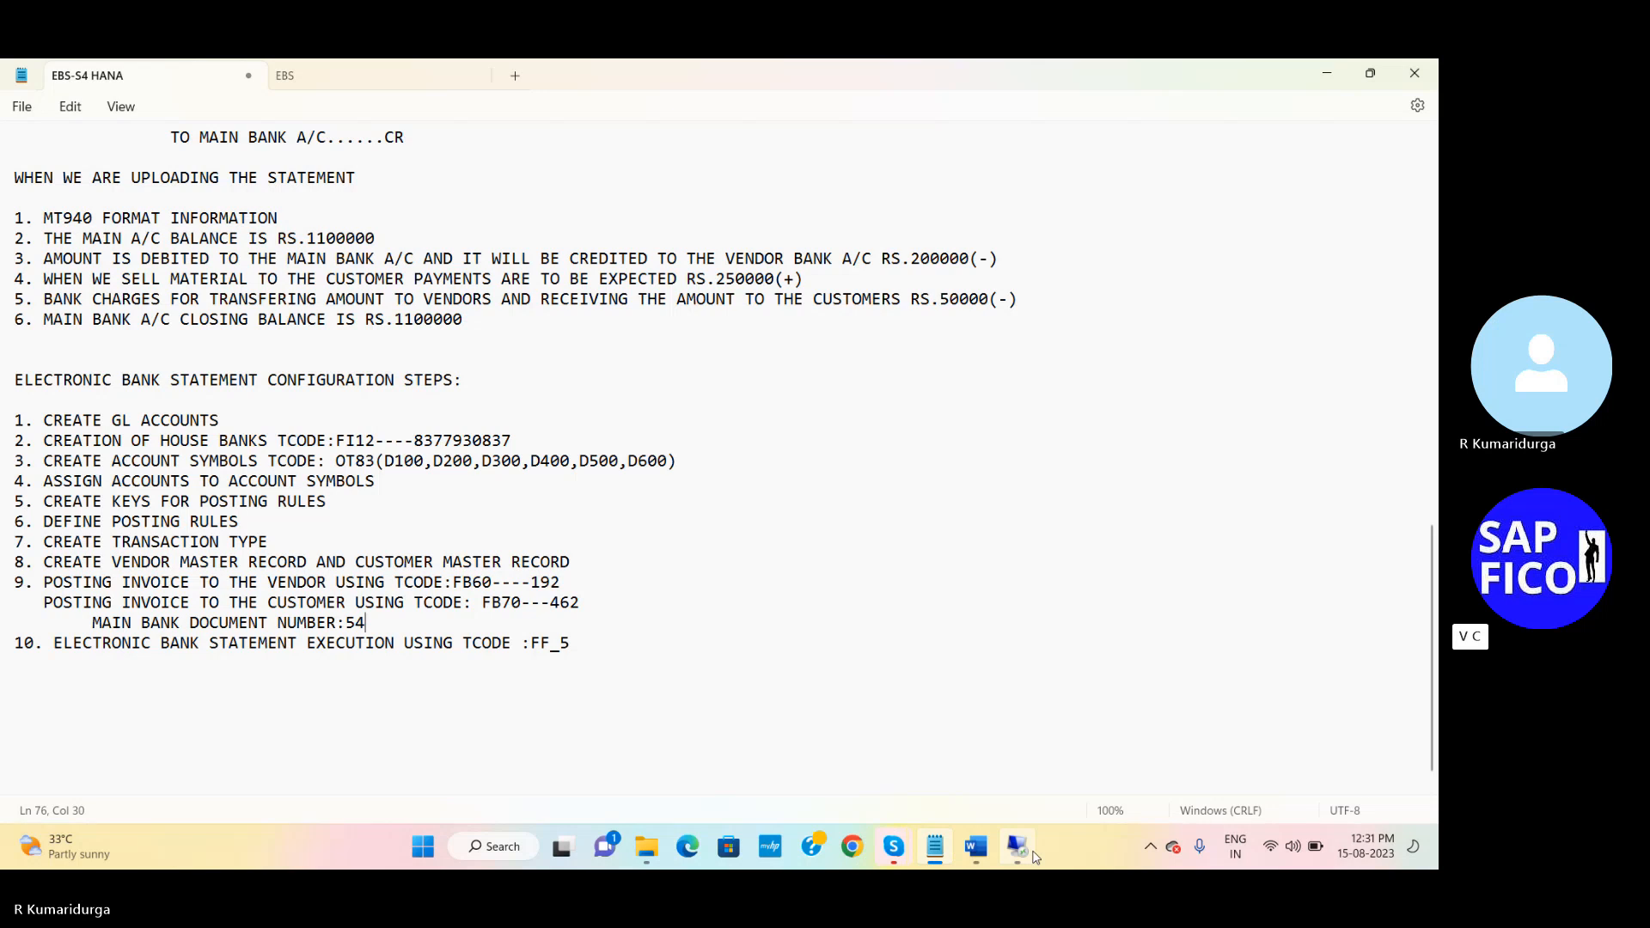
click(1034, 852)
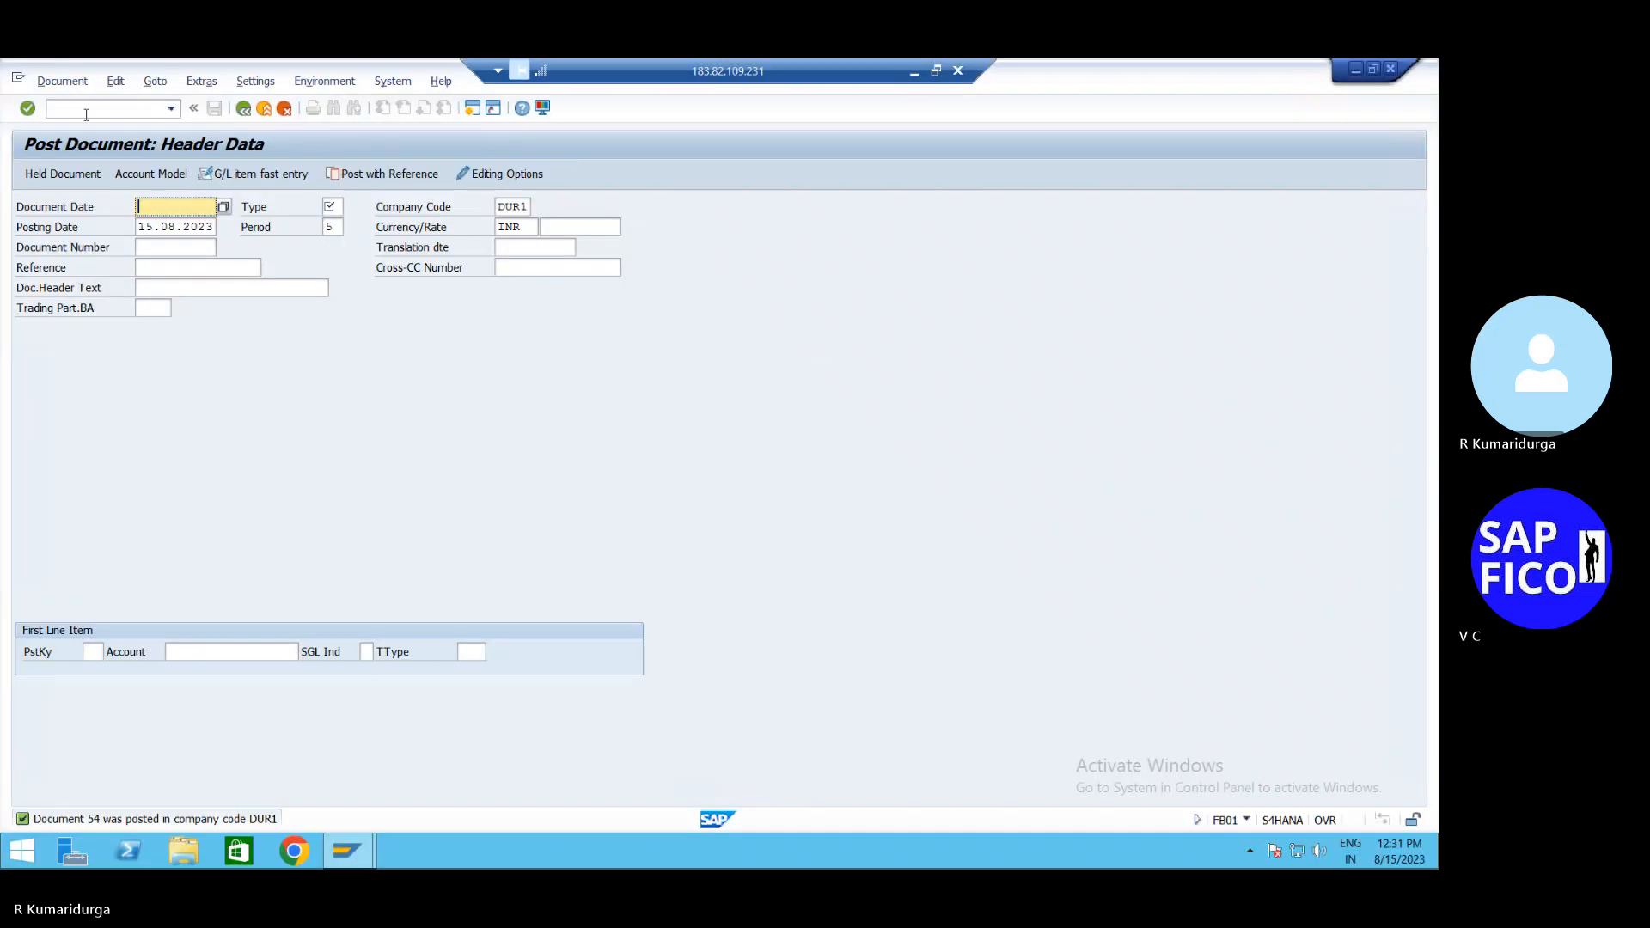
Run FBL3N line items for G/L account 200109 in DUR1, then open a second SAP session
click(86, 112)
text(/N)
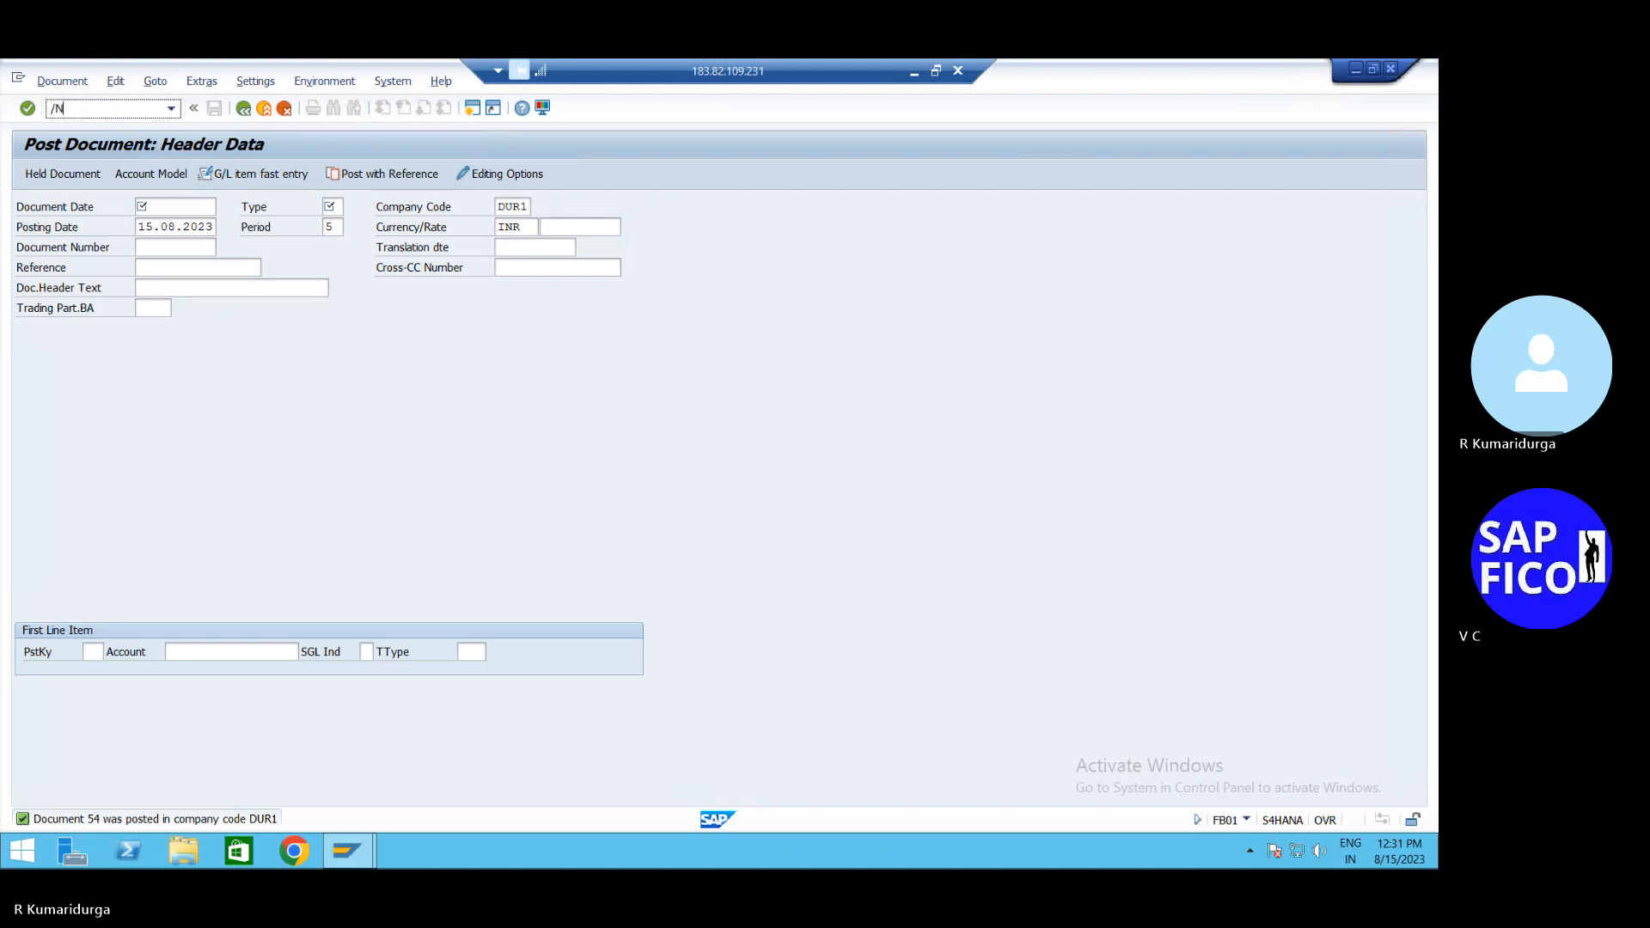
text(FBL3N)
key(Return)
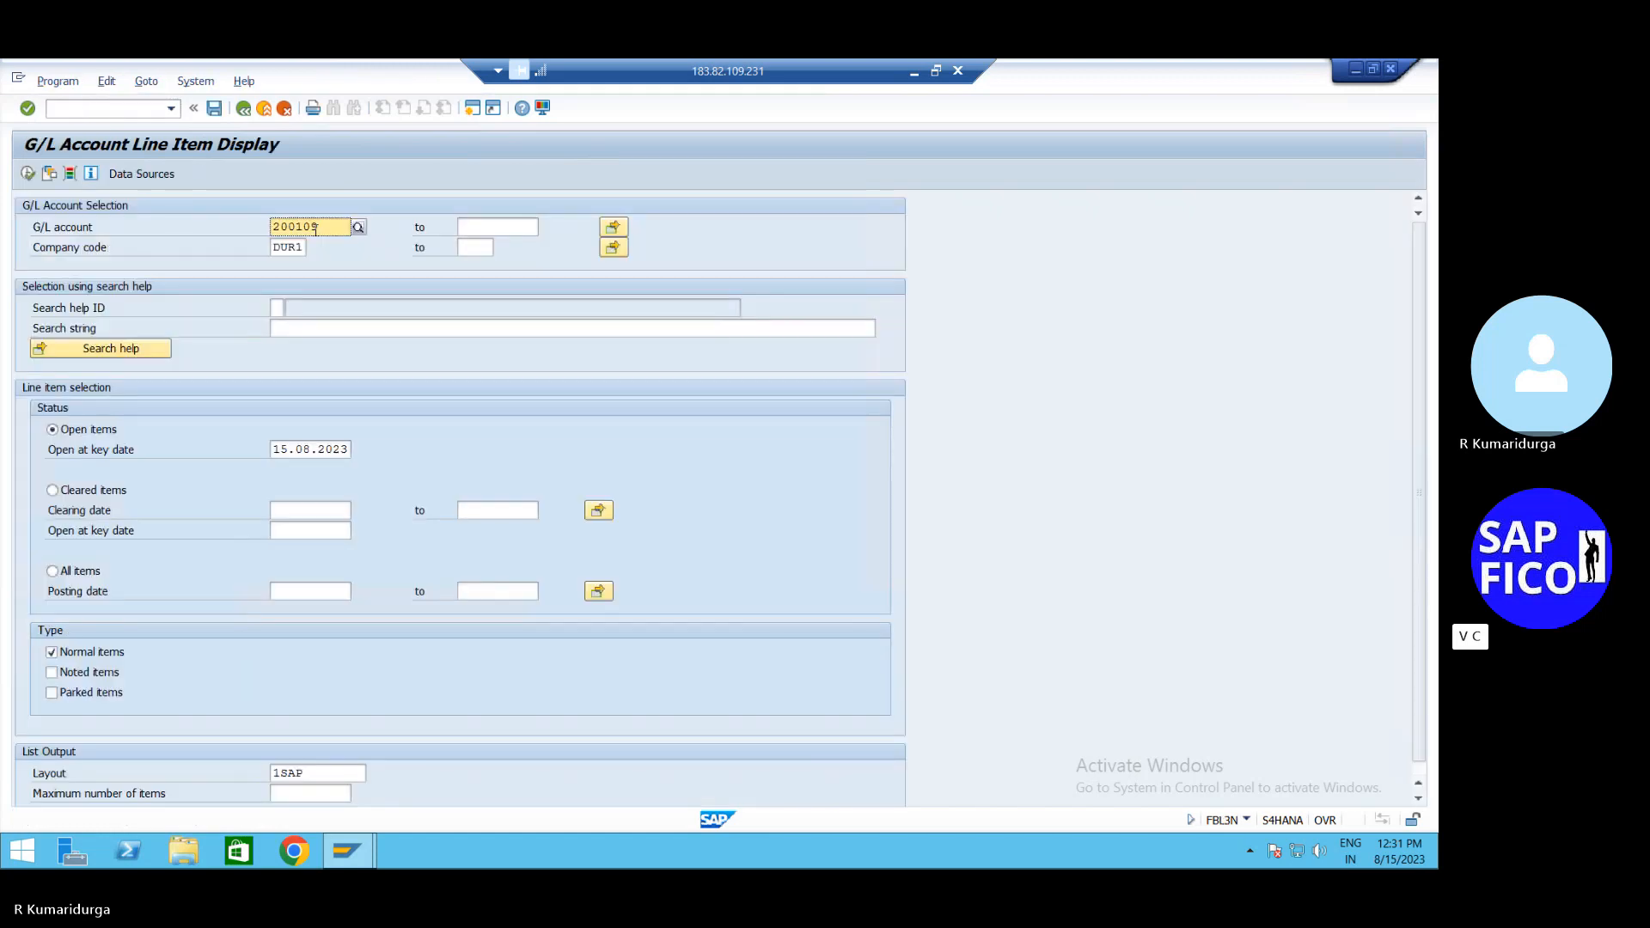
click(28, 174)
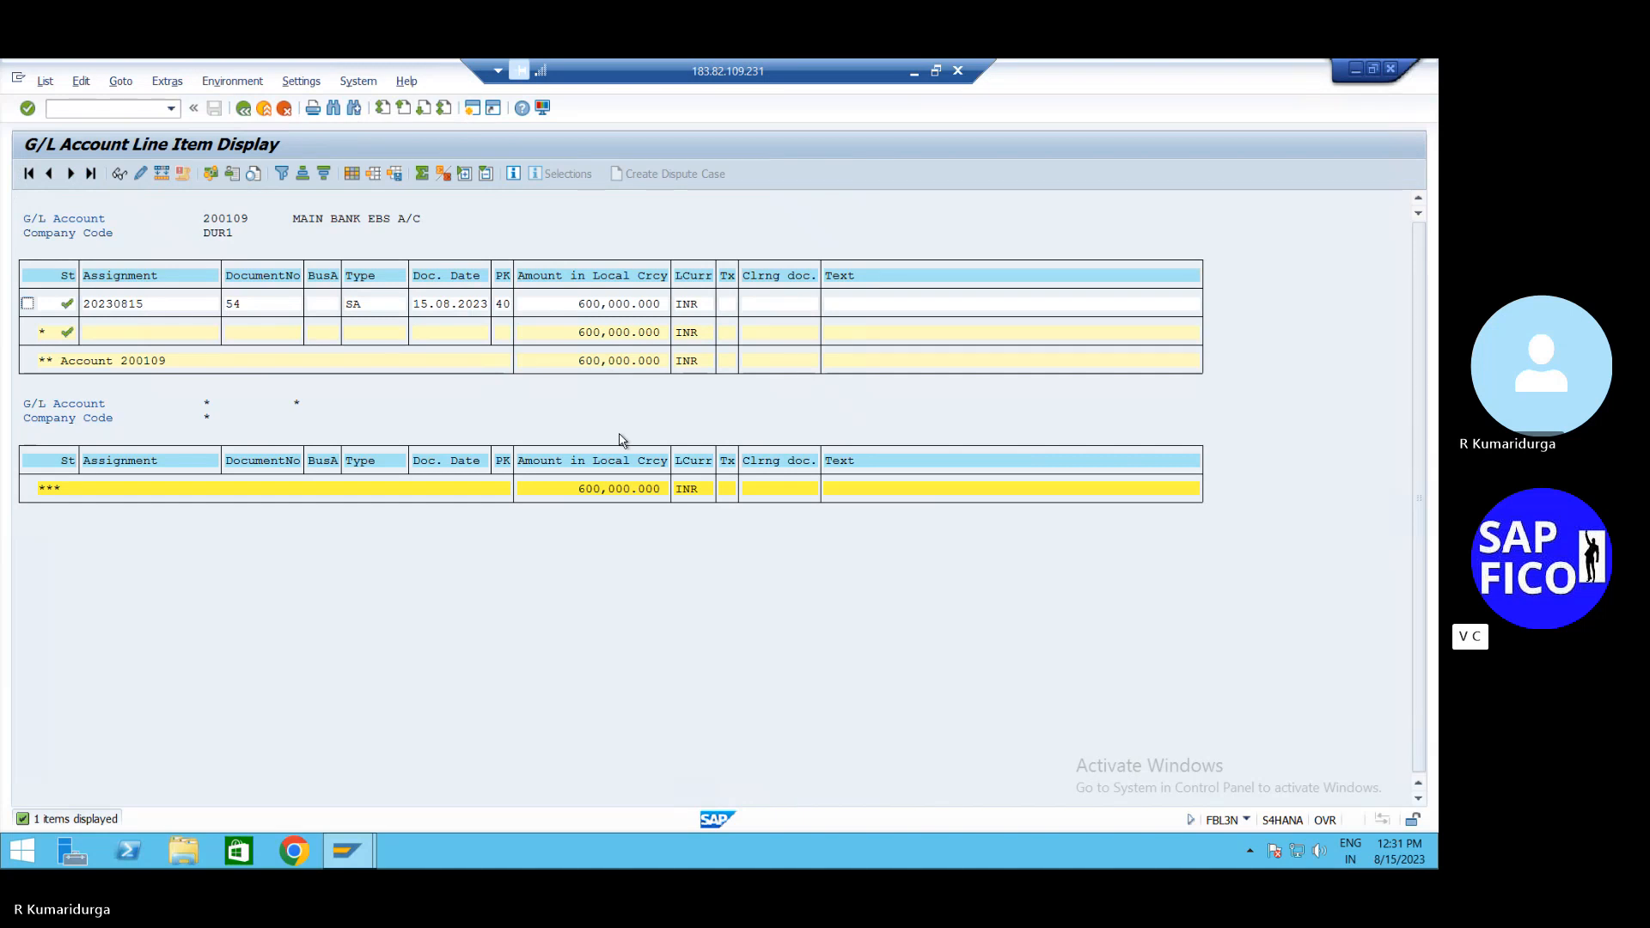
click(472, 109)
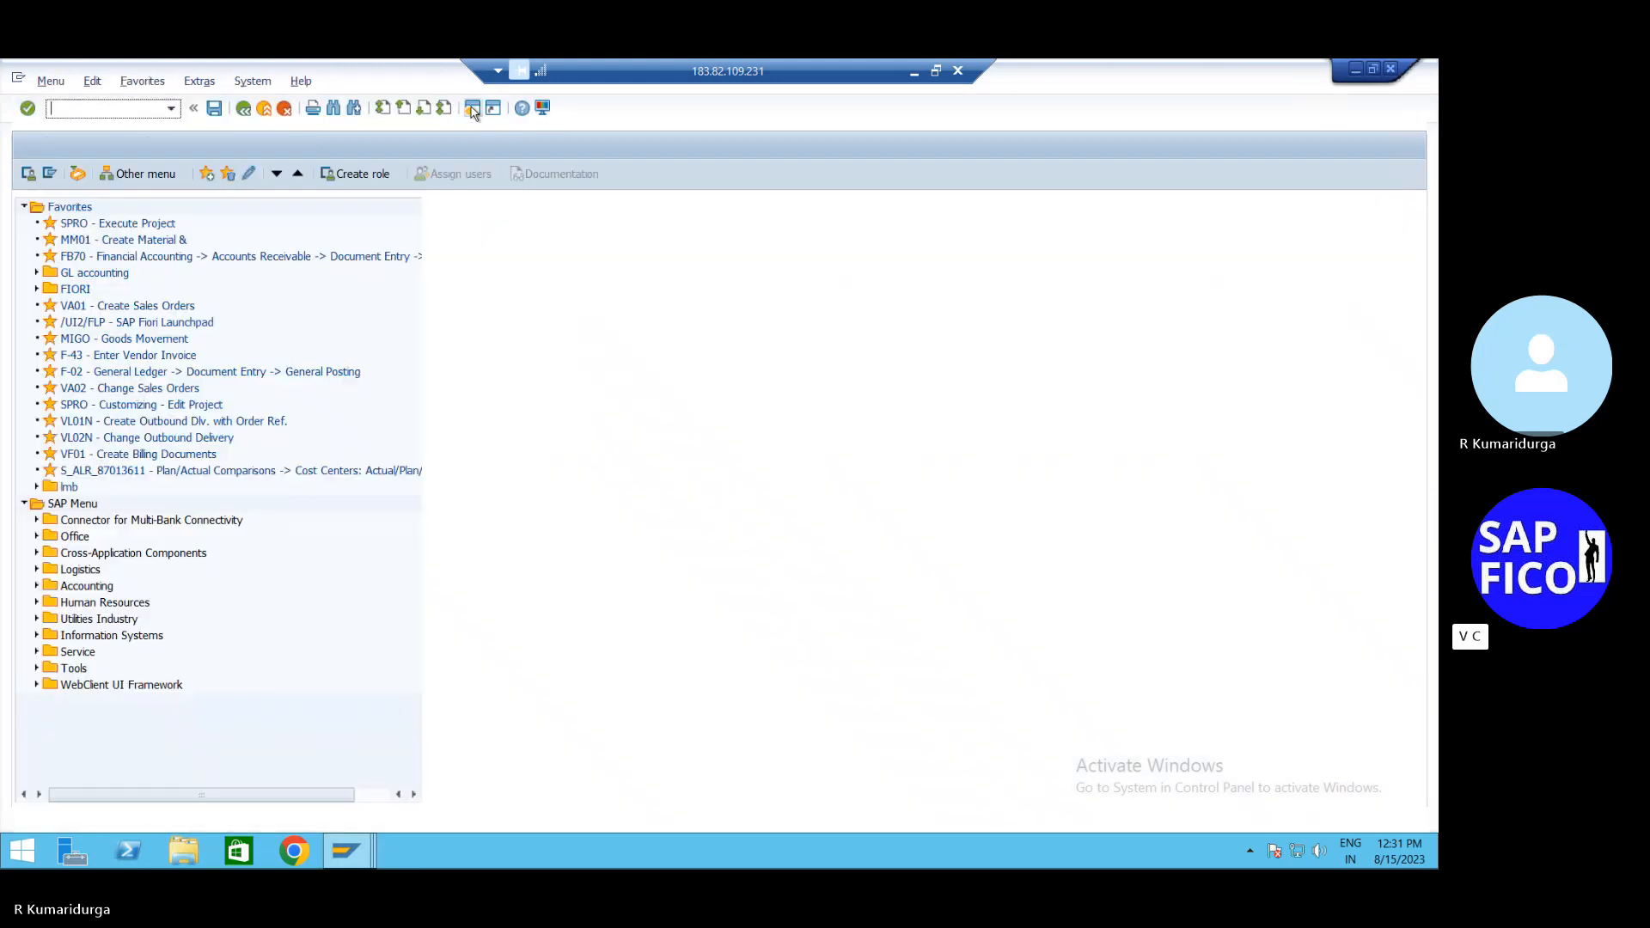
Run the customer line item report for customer 50057, showing open invoice 462 for 250,000 INR
text(FBL3N)
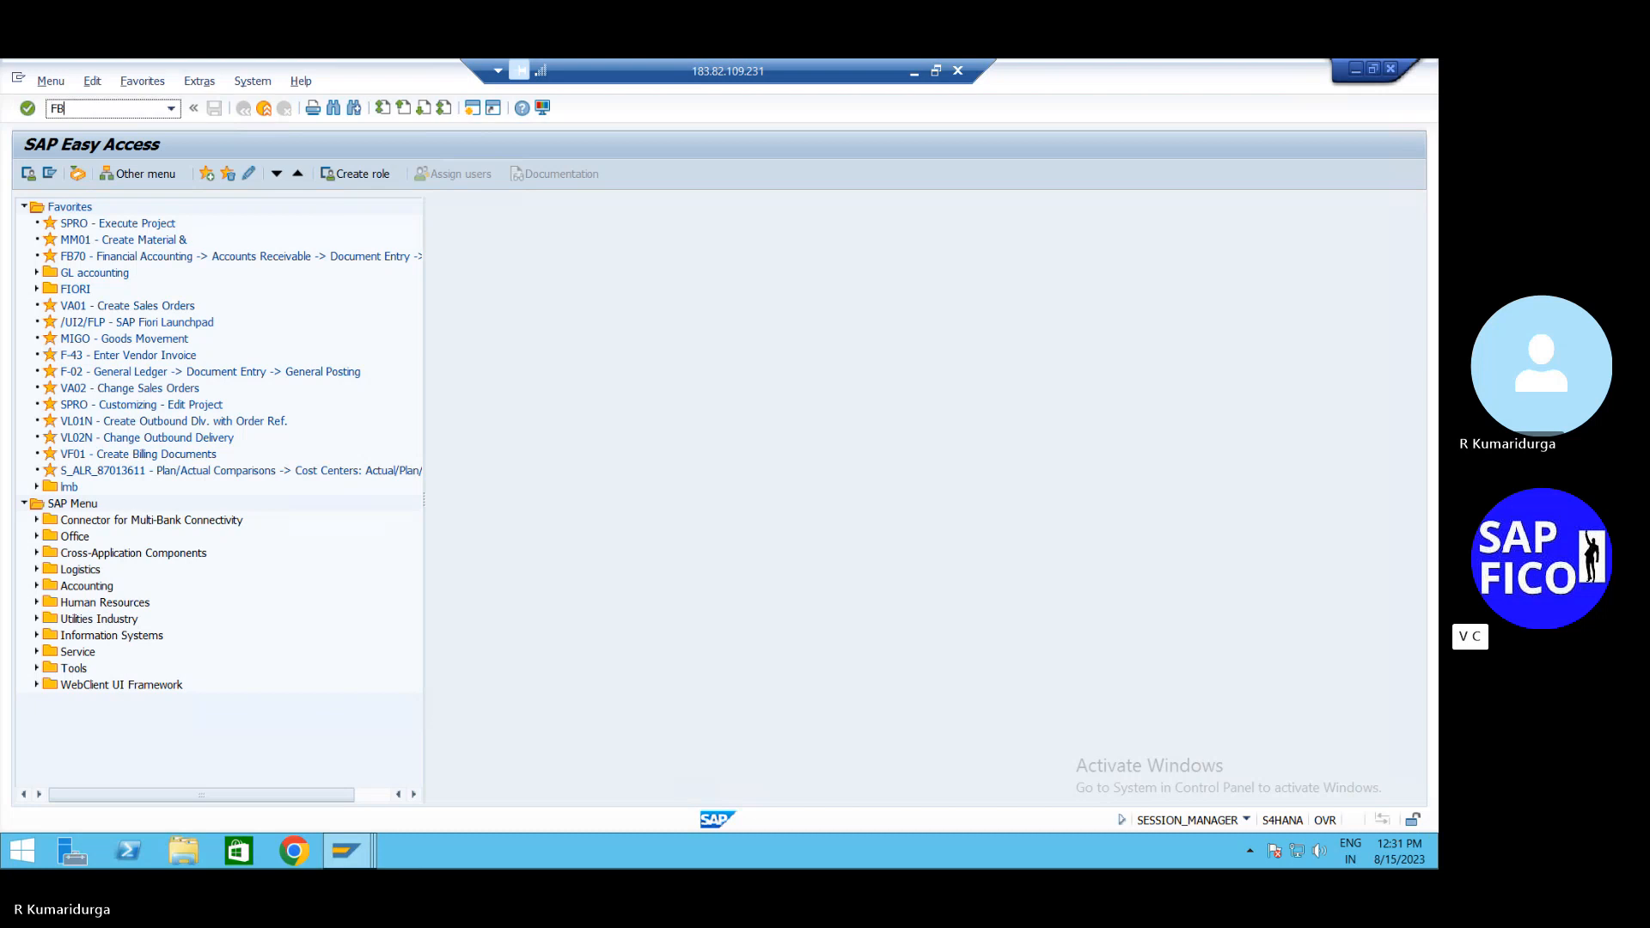
key(Return)
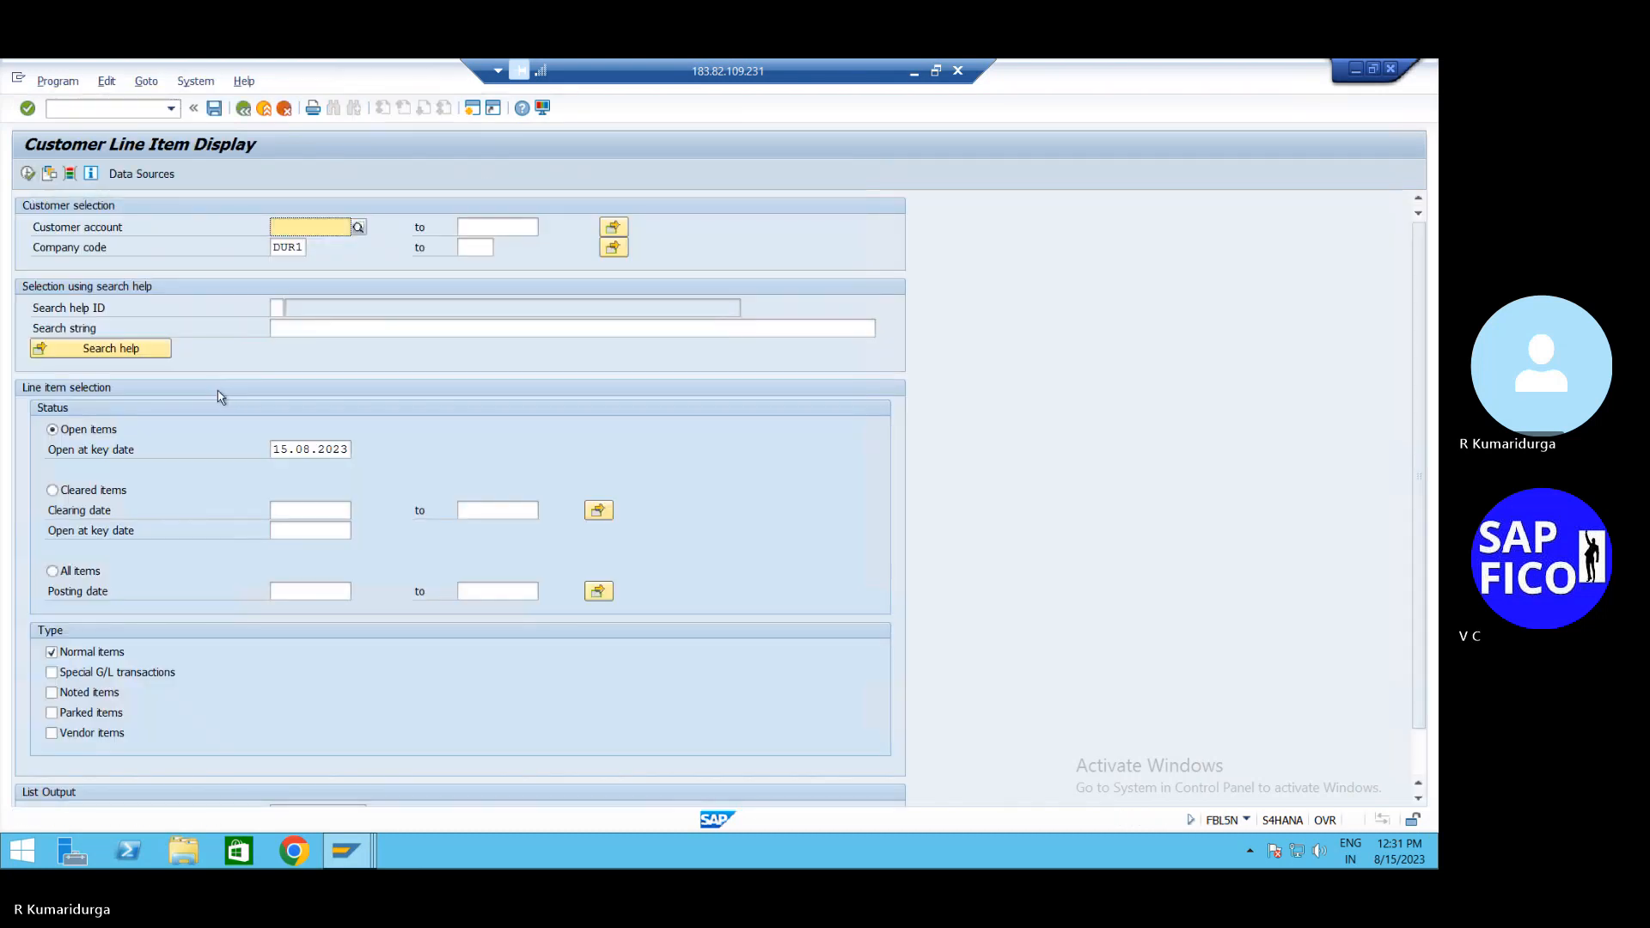
click(362, 232)
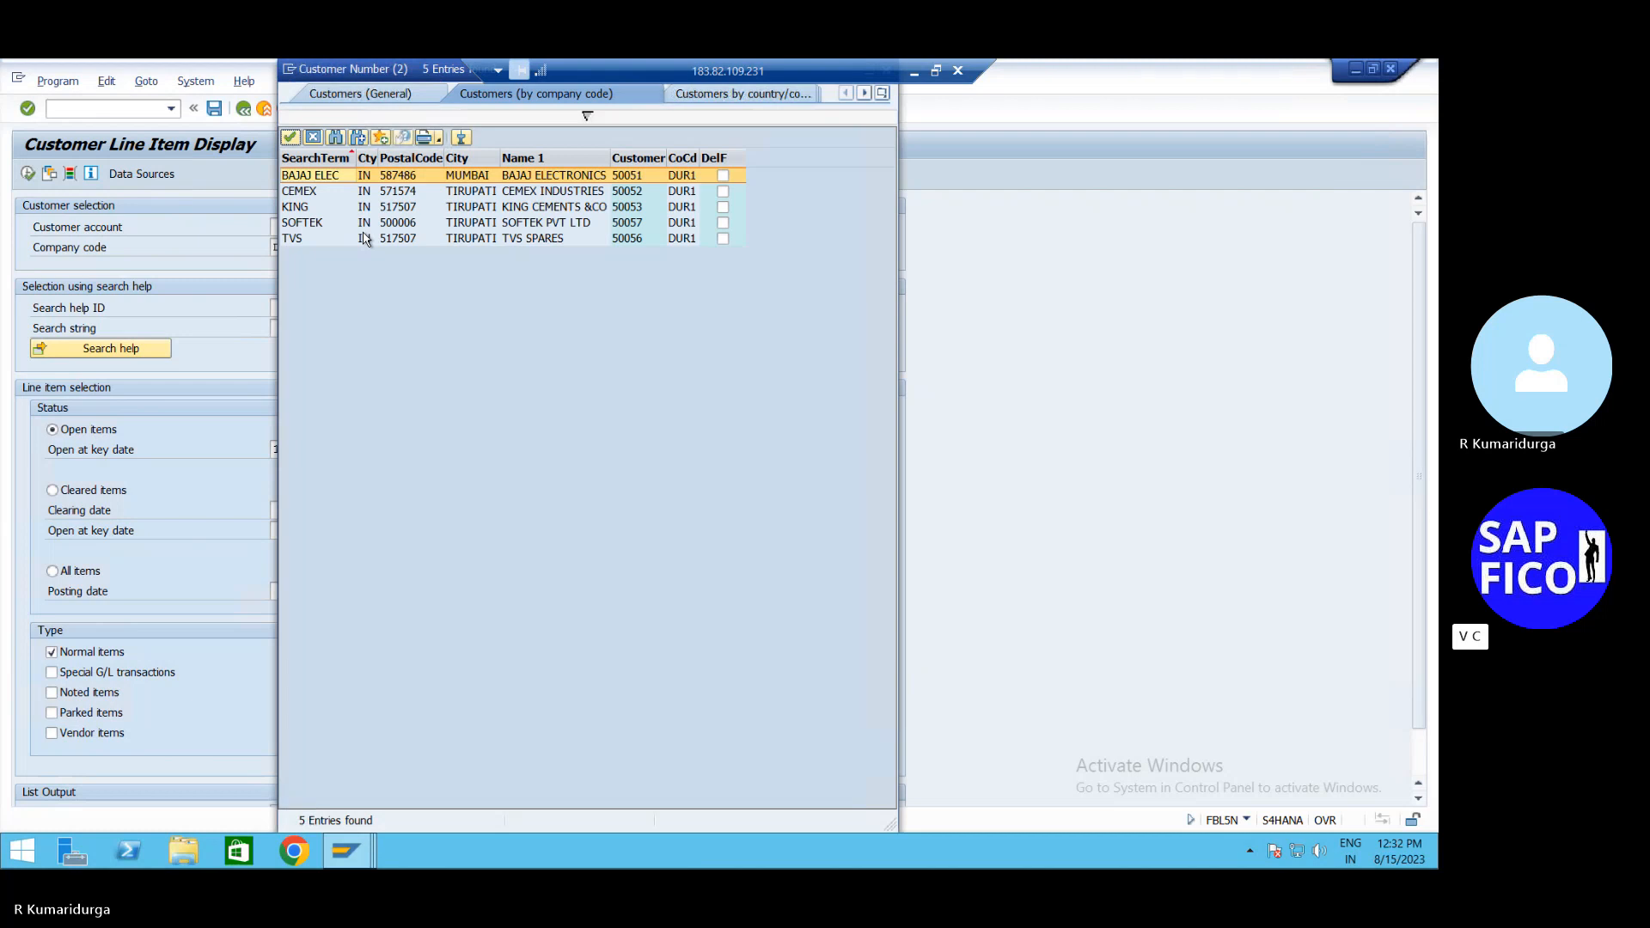
key(Down)
key(Down)
key(Down)
key(Return)
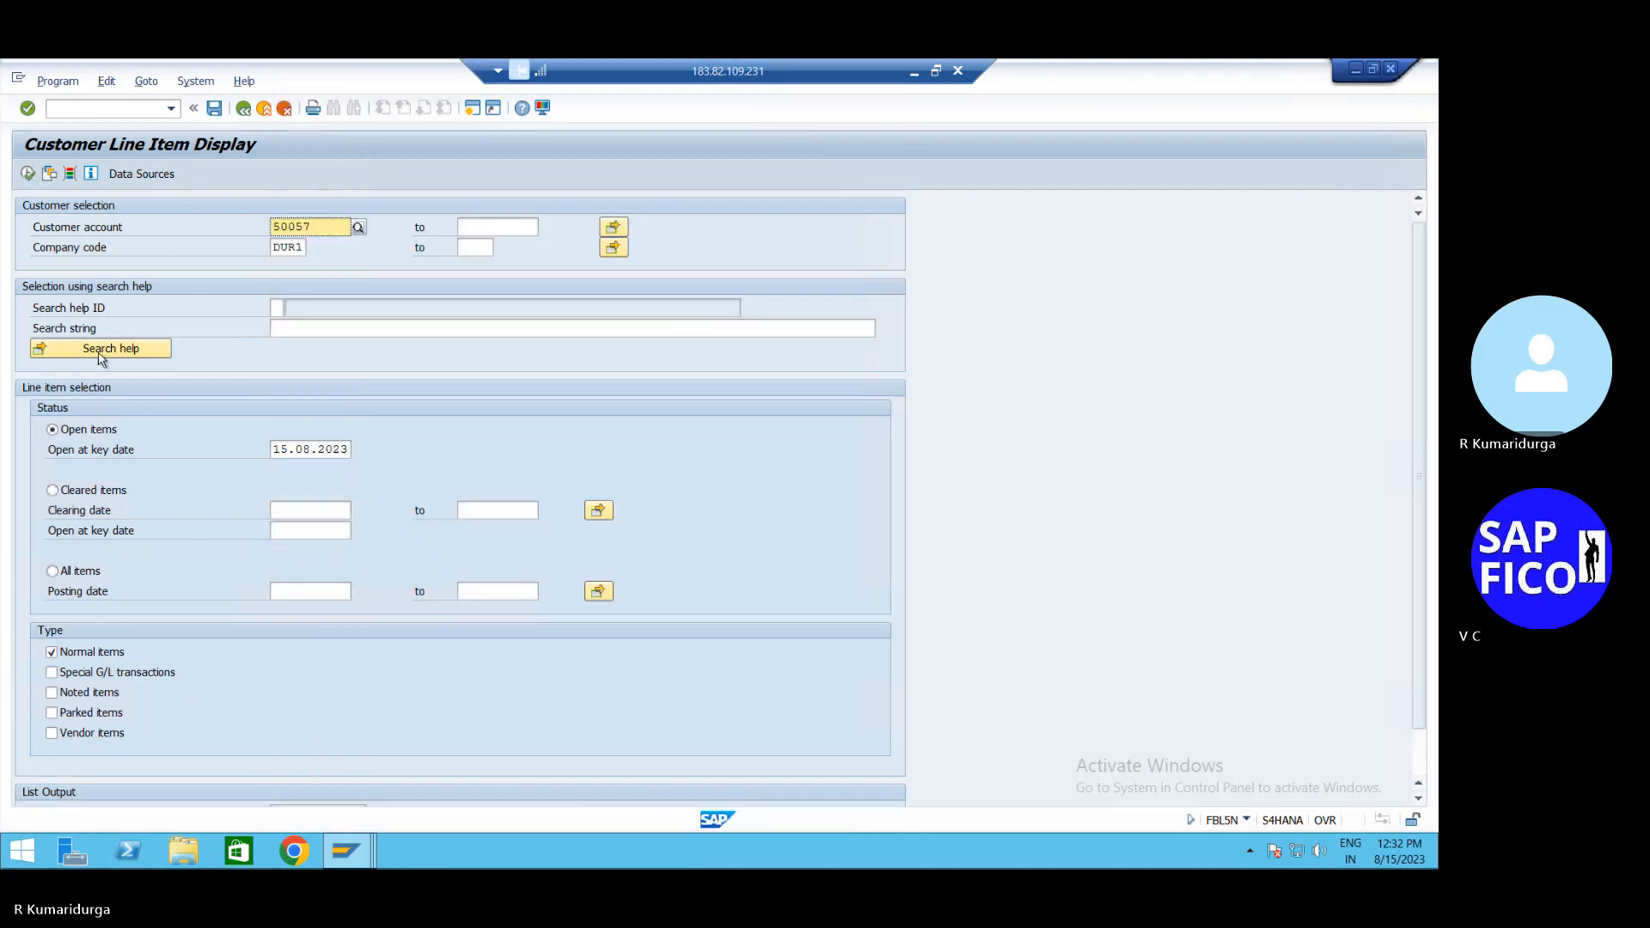
click(28, 175)
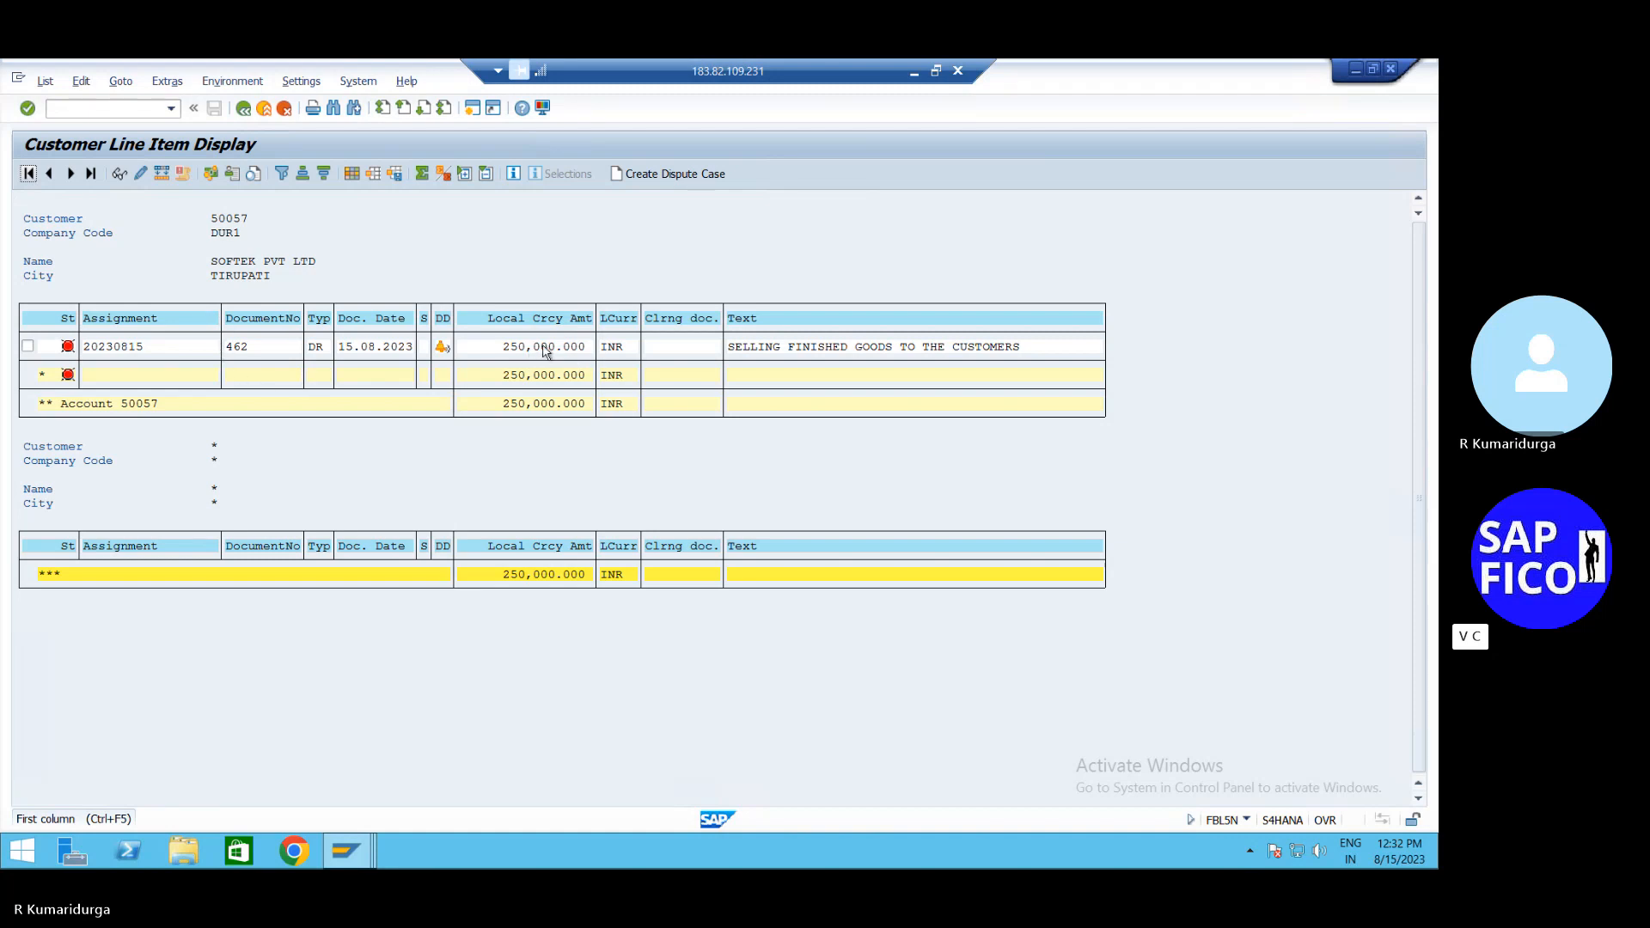
click(908, 72)
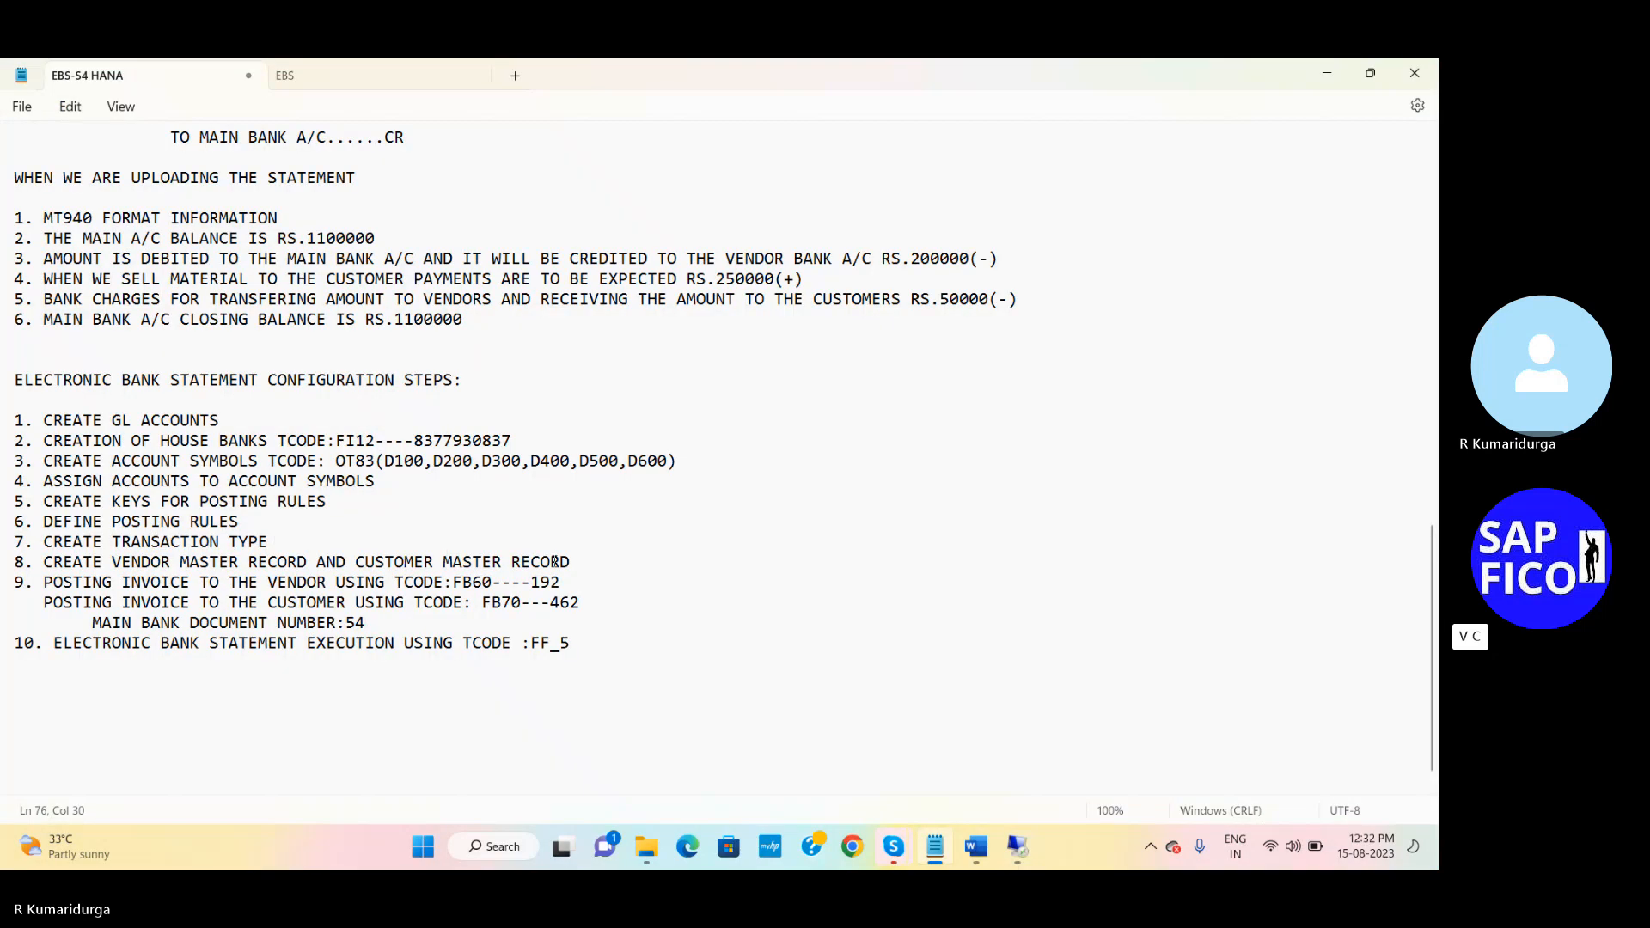
Add the label 'VENDOR CLEARING DOCUMENT NUMBER:' after 192 on step 9's FB60 line in Notepad
click(593, 607)
drag(592, 606, 551, 608)
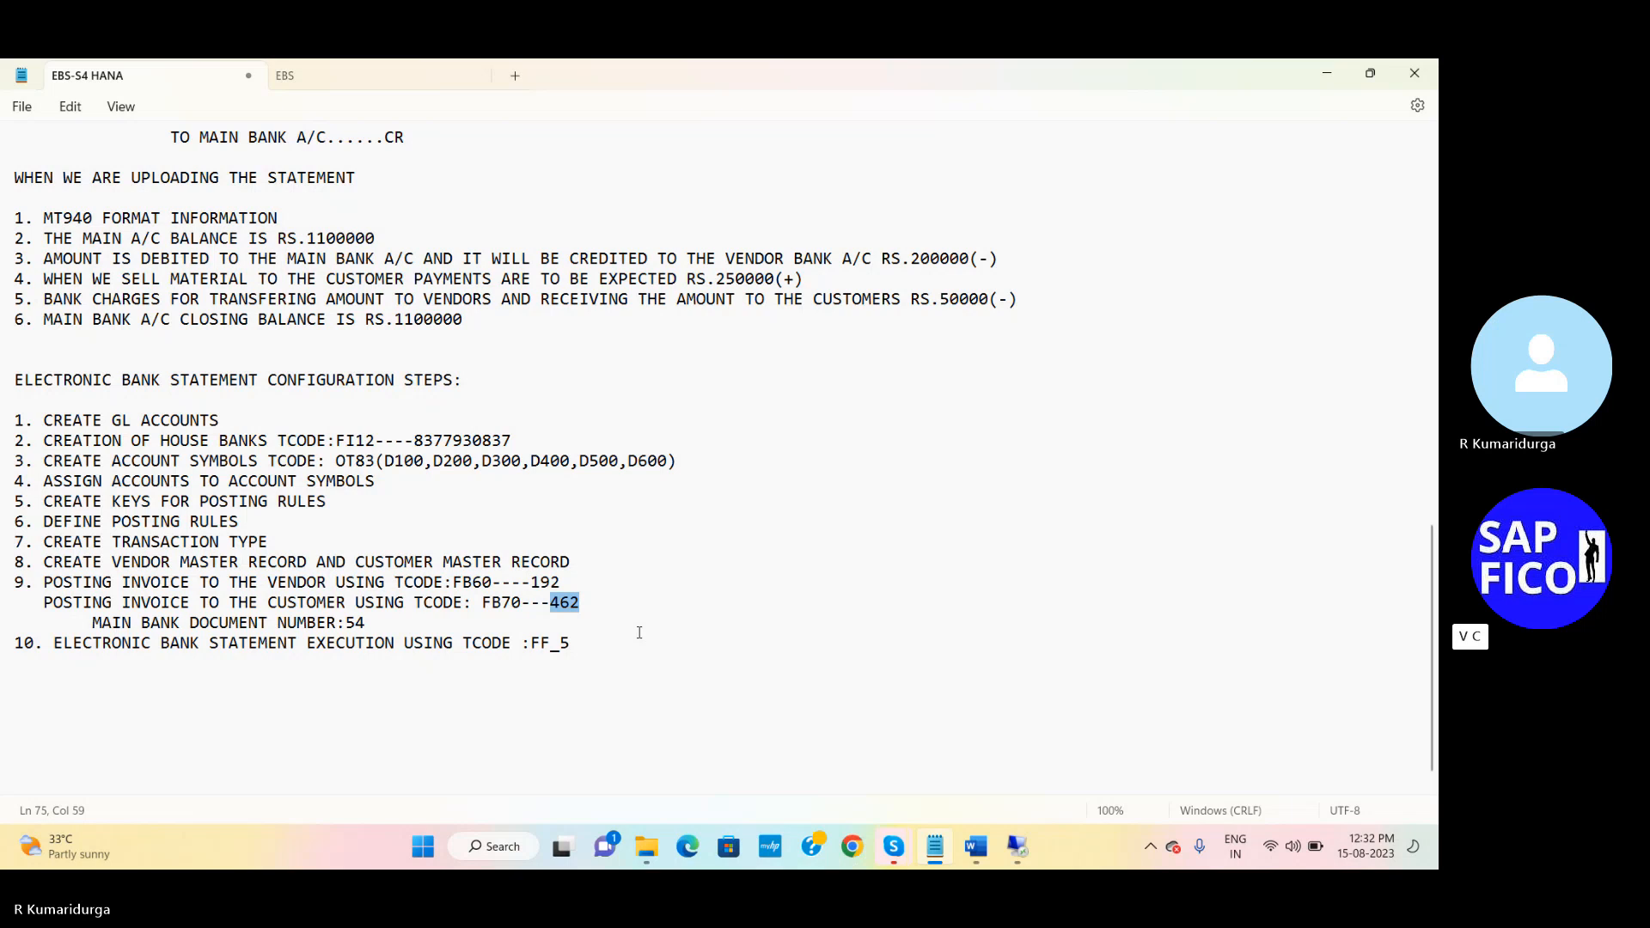
click(562, 582)
text(VENDOR )
text(CLEARING)
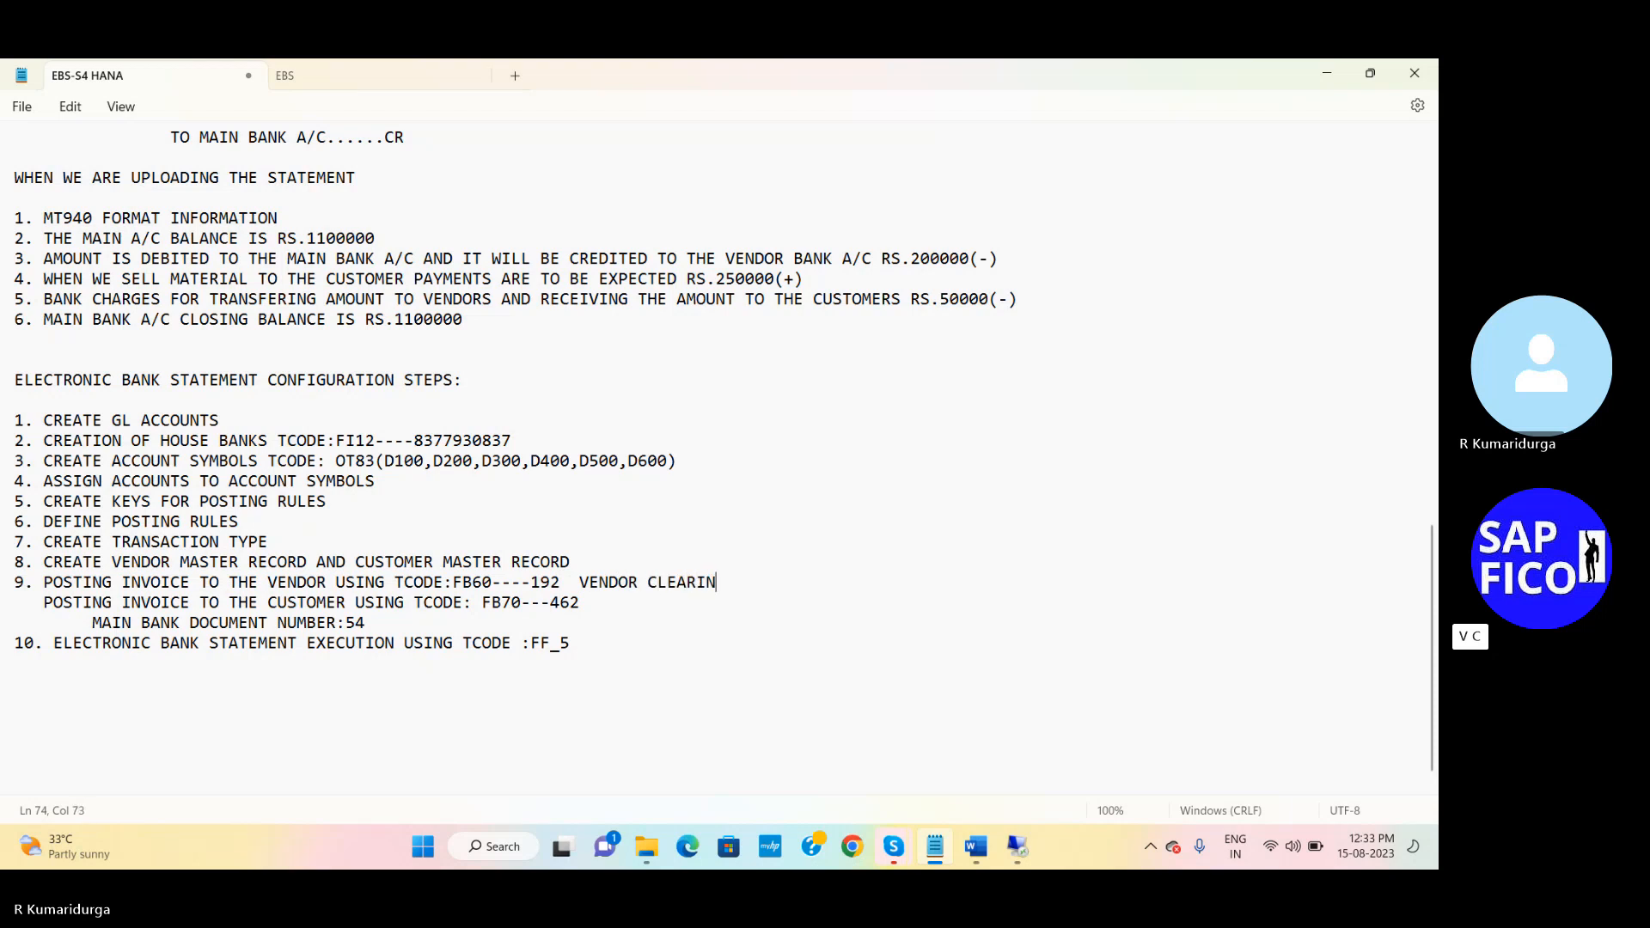
key(BackSpace)
text(G DOCUMENT NUMBER)
key(BackSpace)
key(BackSpace)
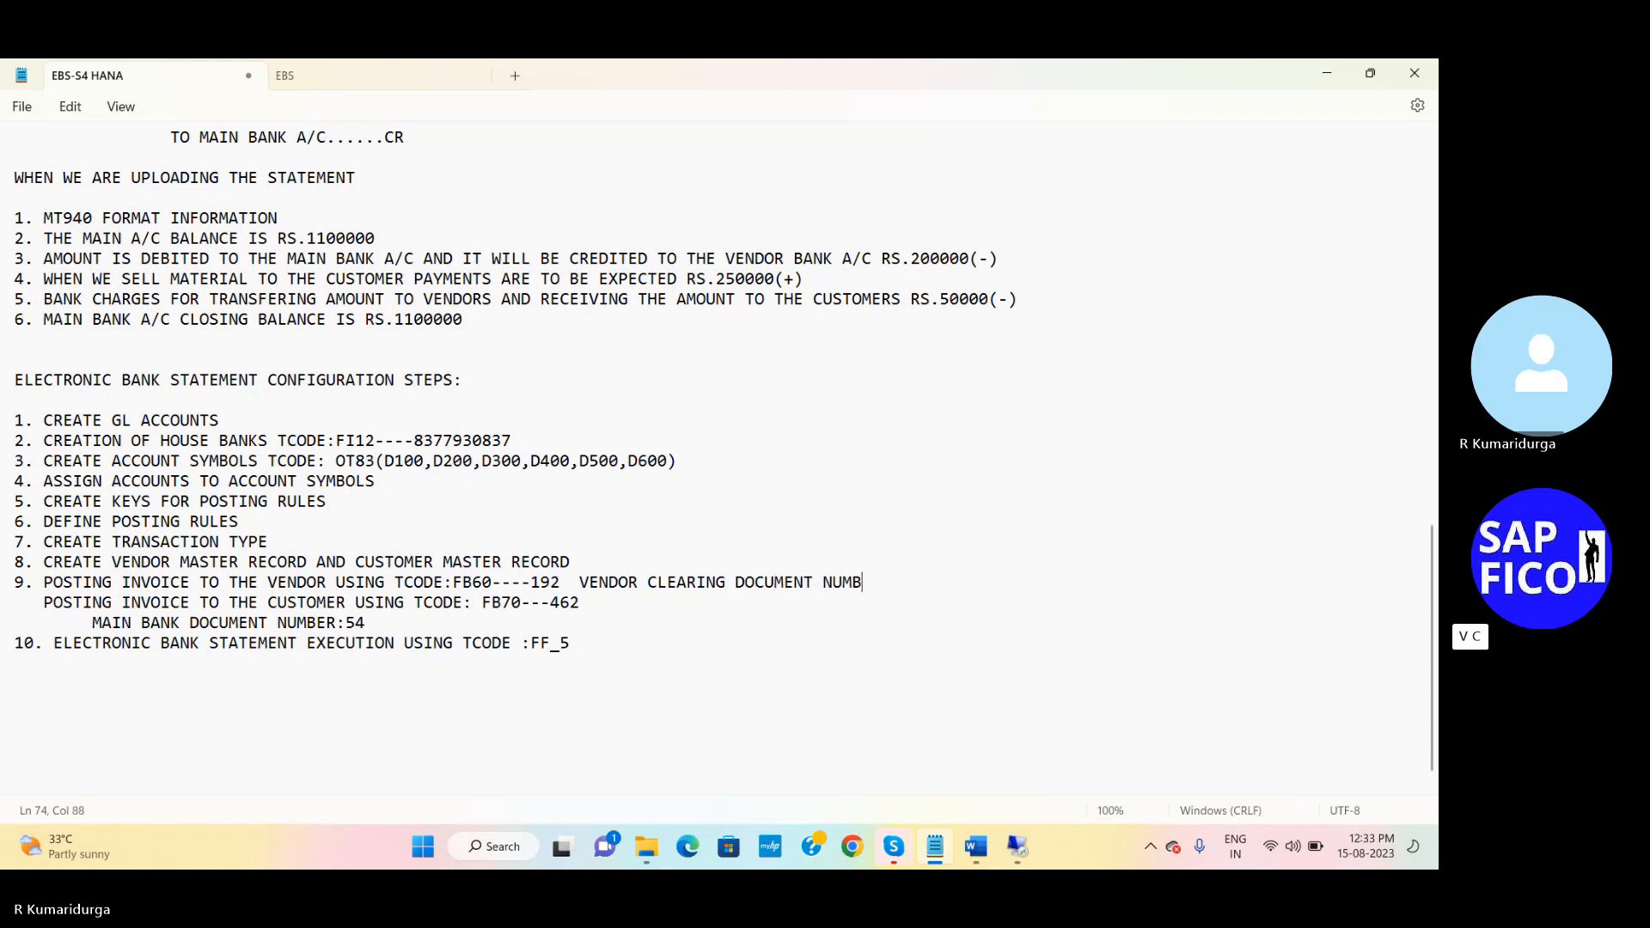
text(ER:)
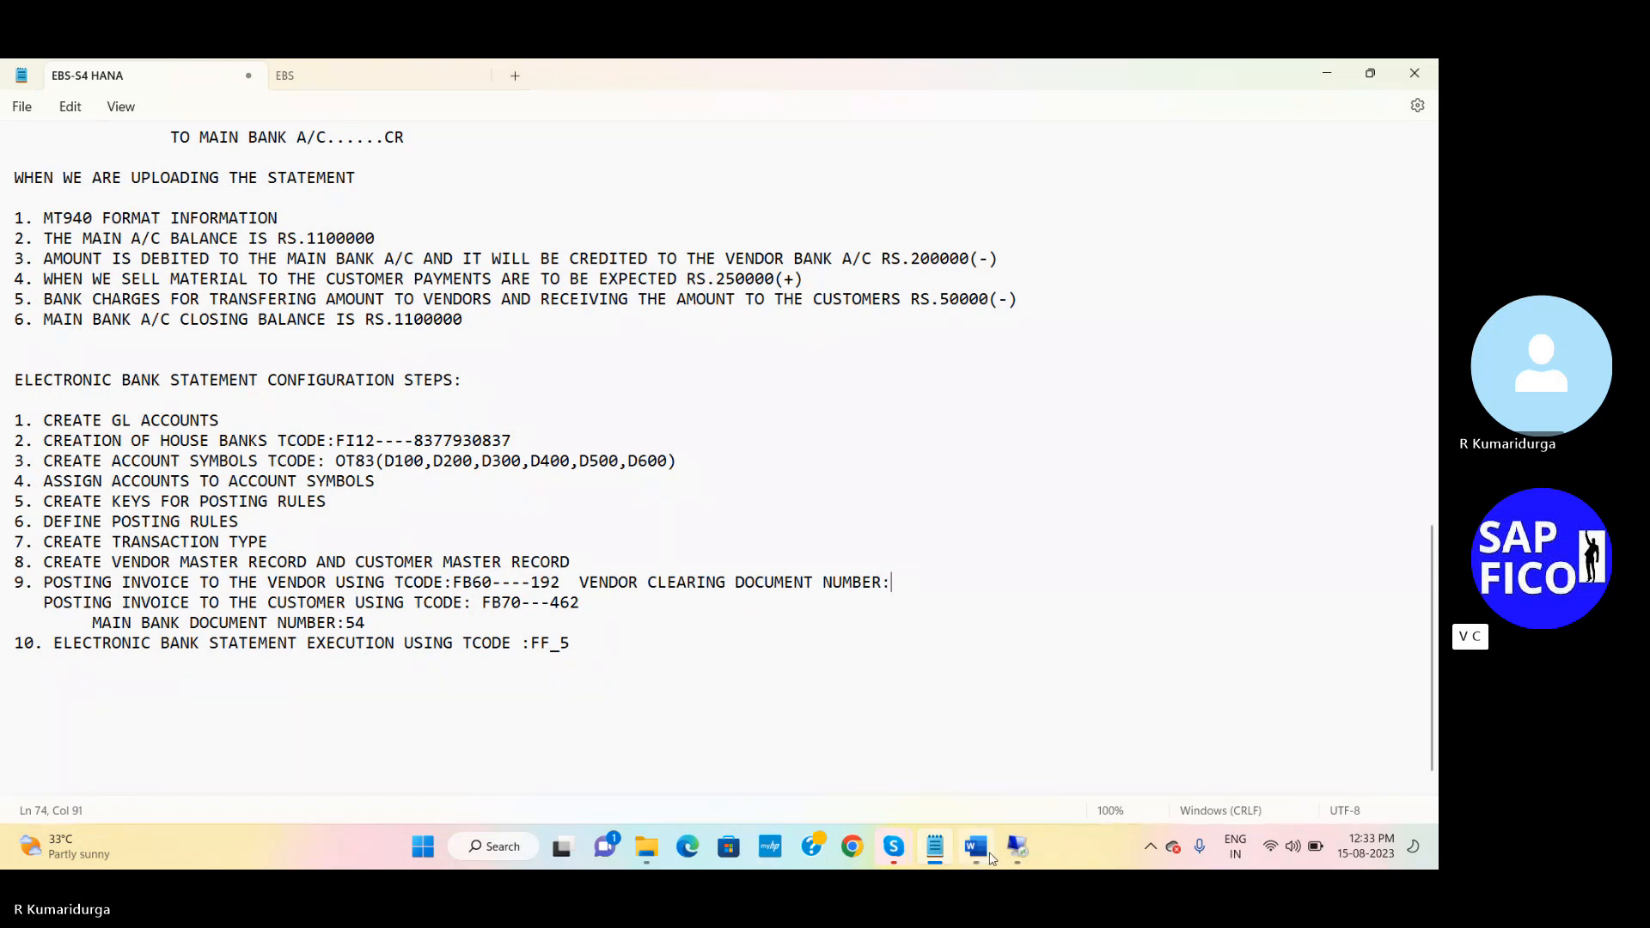
click(1007, 854)
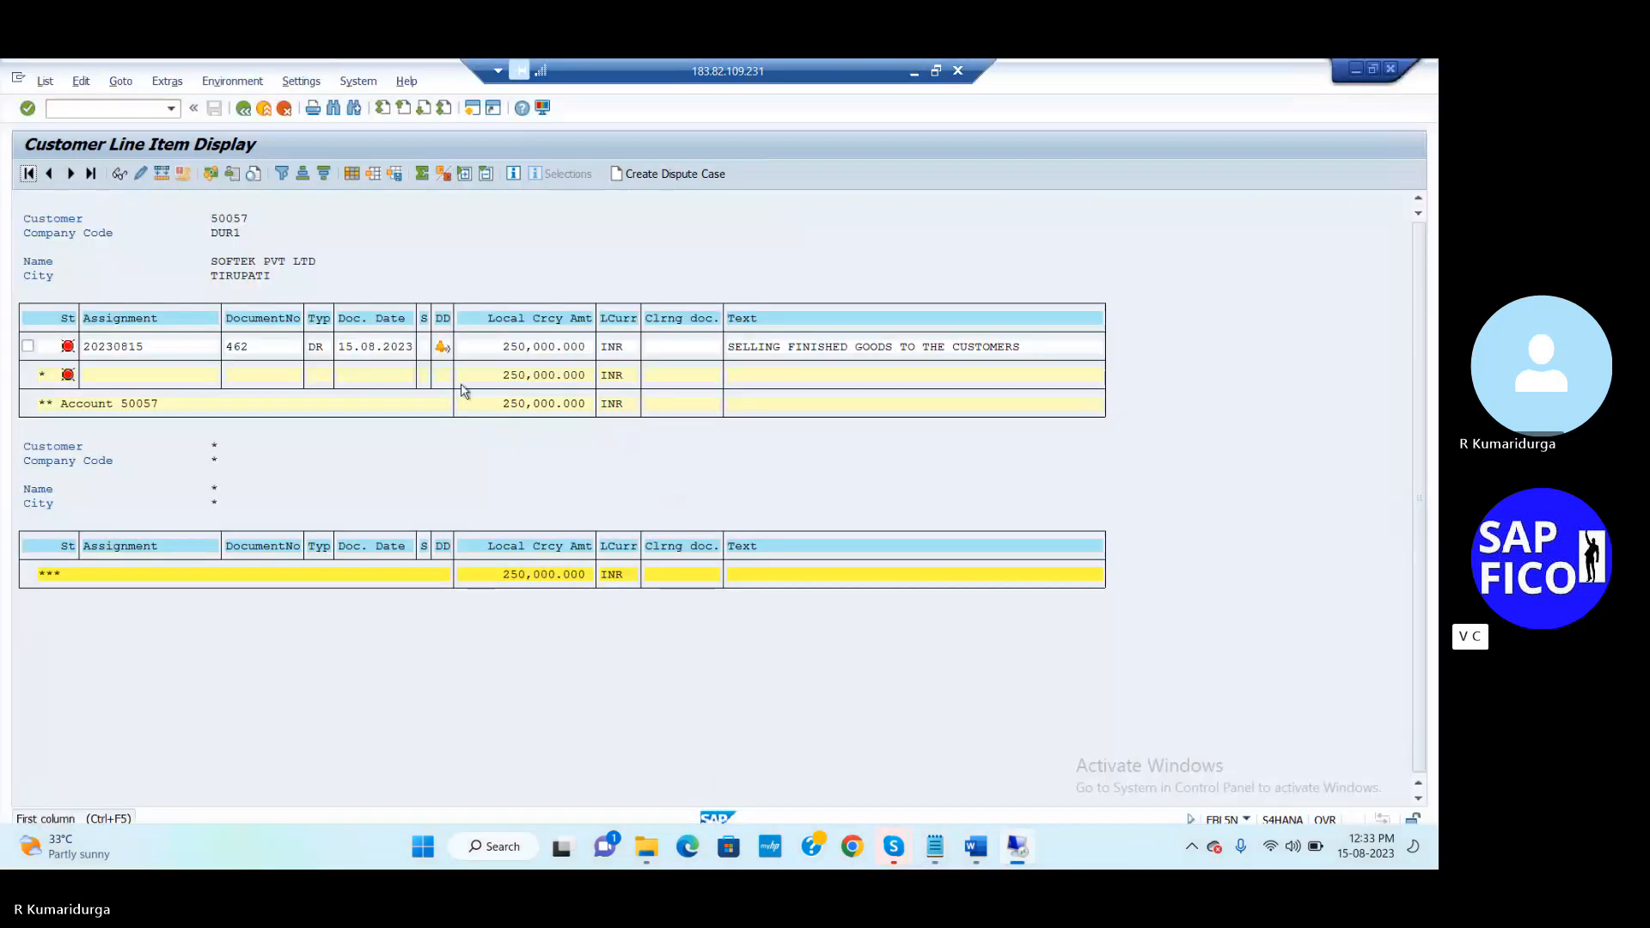
Start an F-53 outgoing payment dated 15.08.2023
click(145, 107)
text(/NF-53)
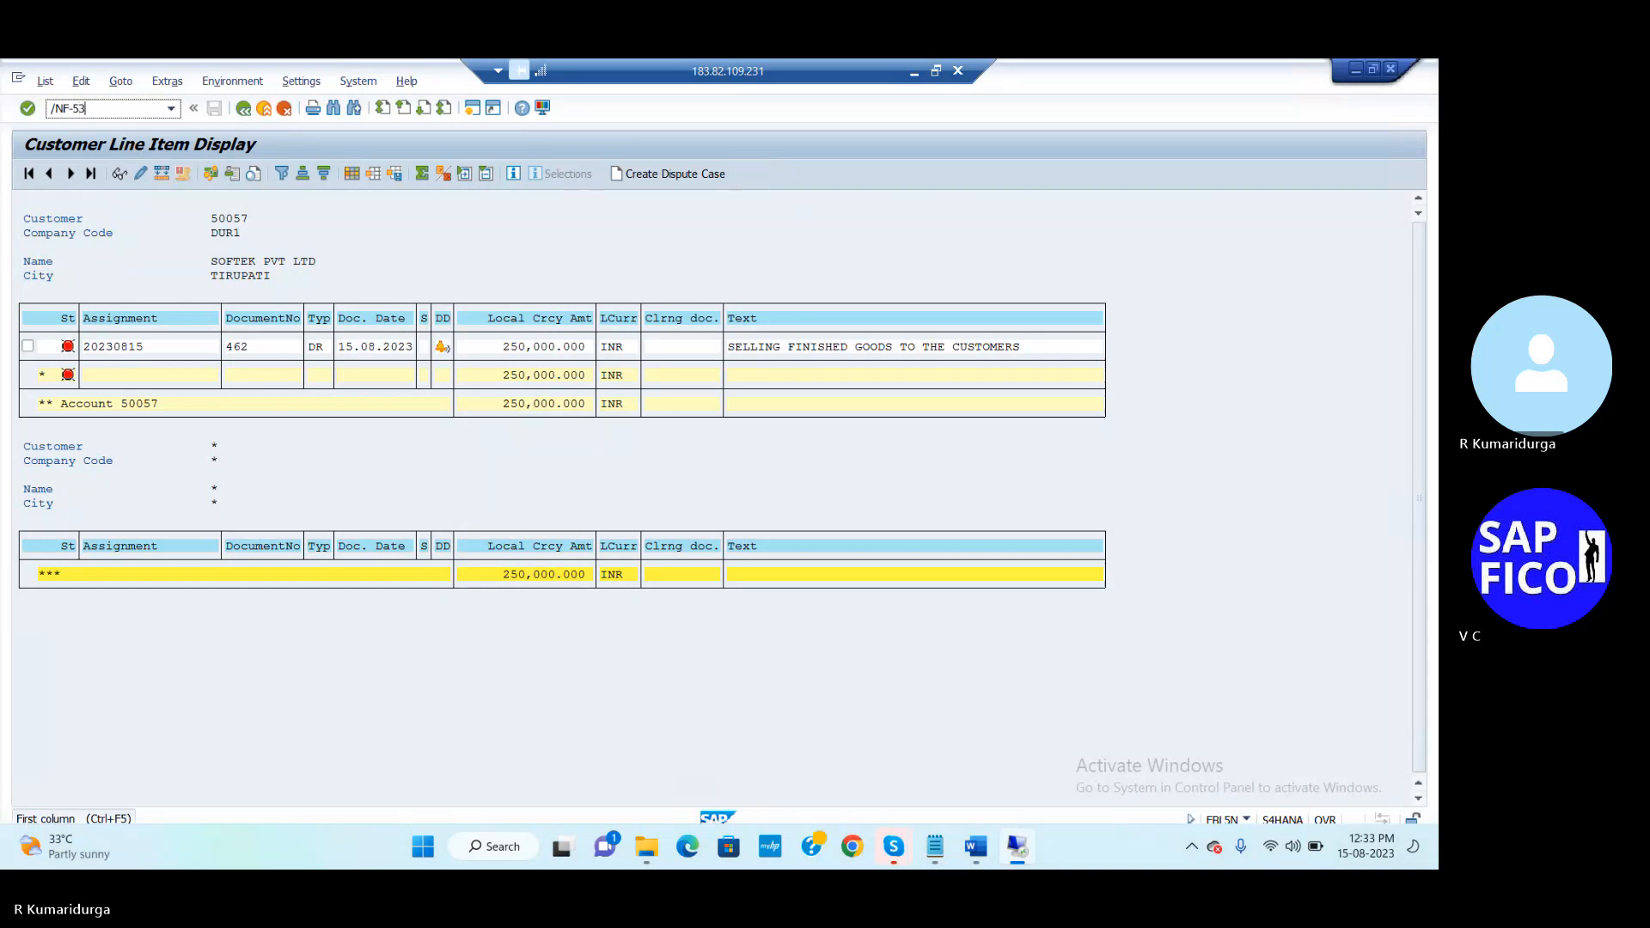
key(Return)
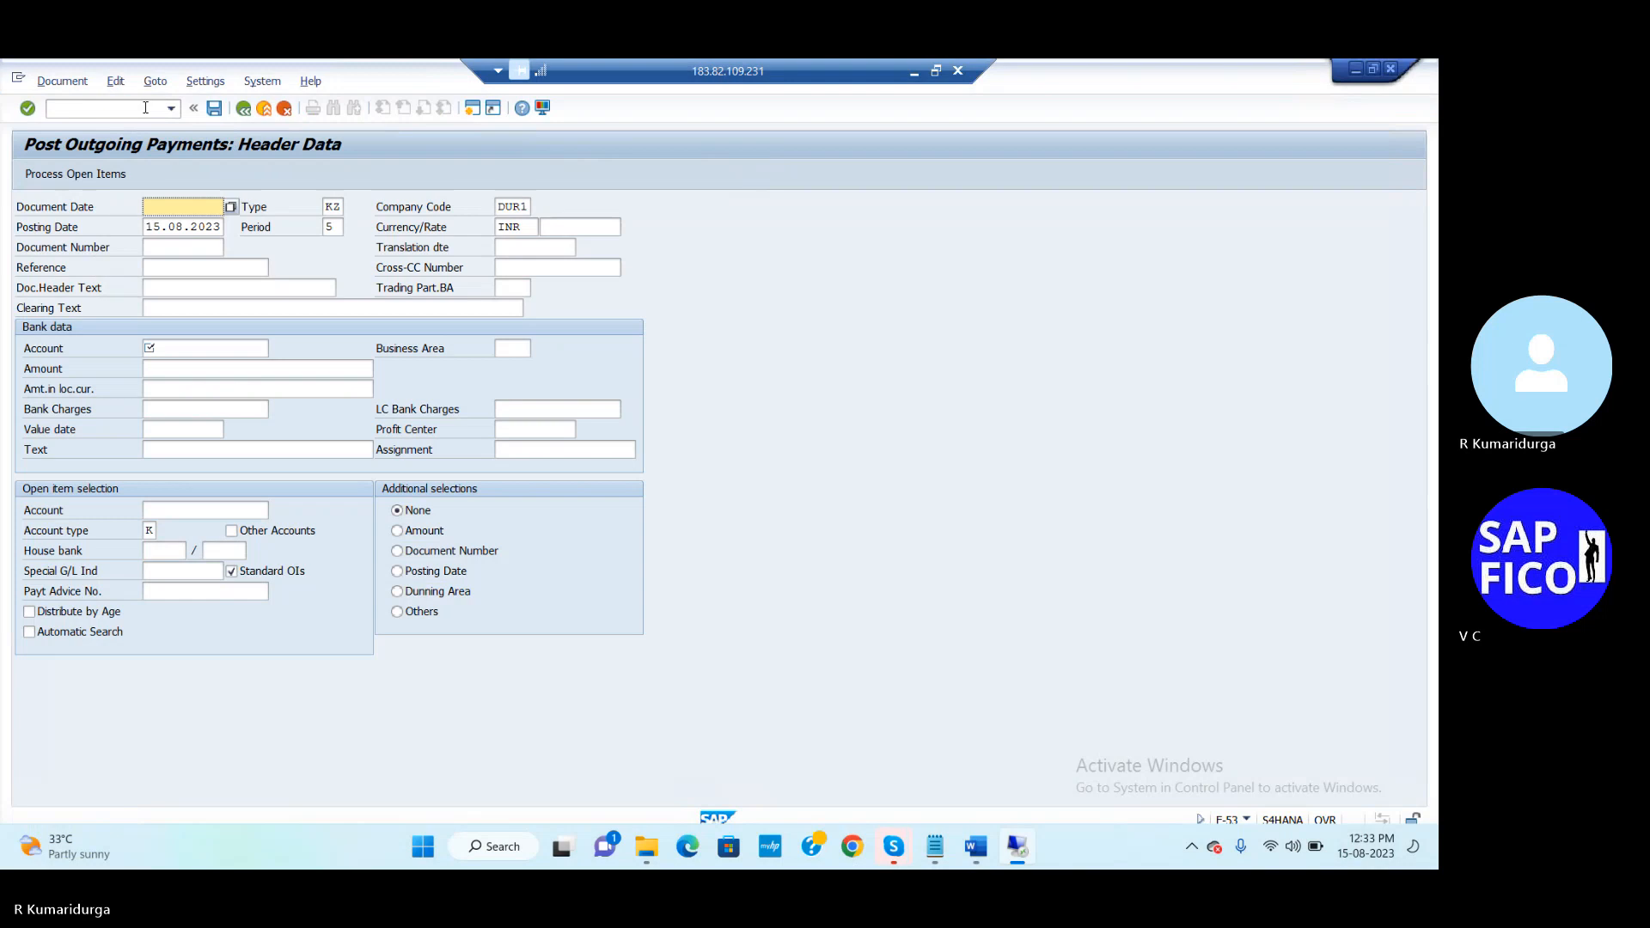
text(15)
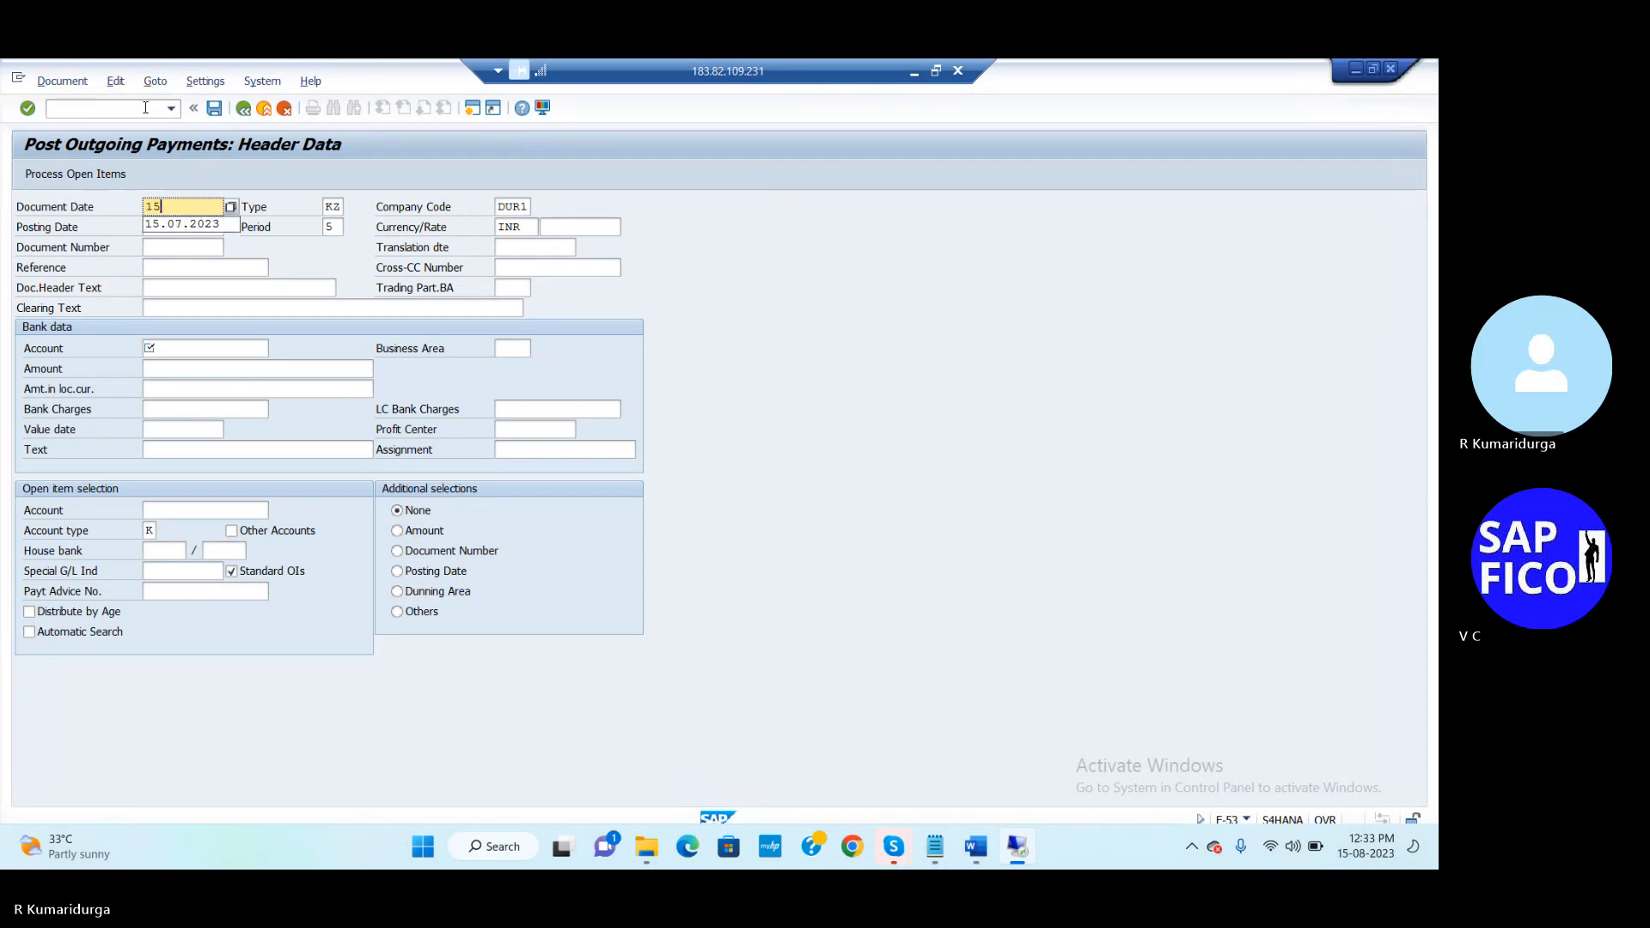
text(.08.2023)
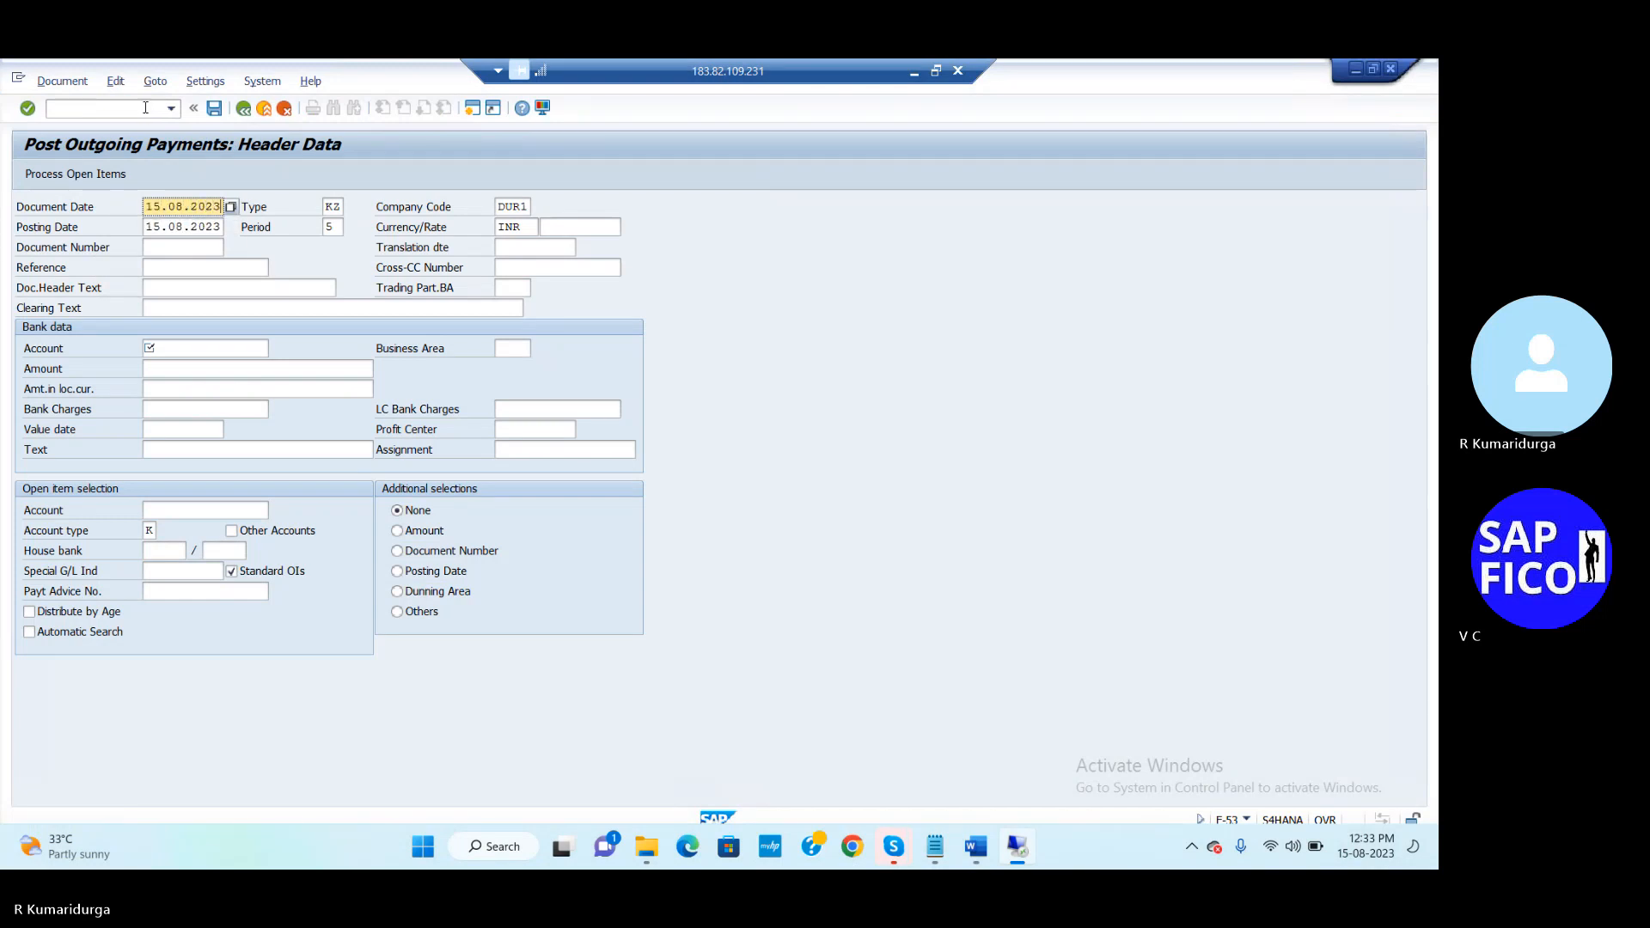
click(180, 288)
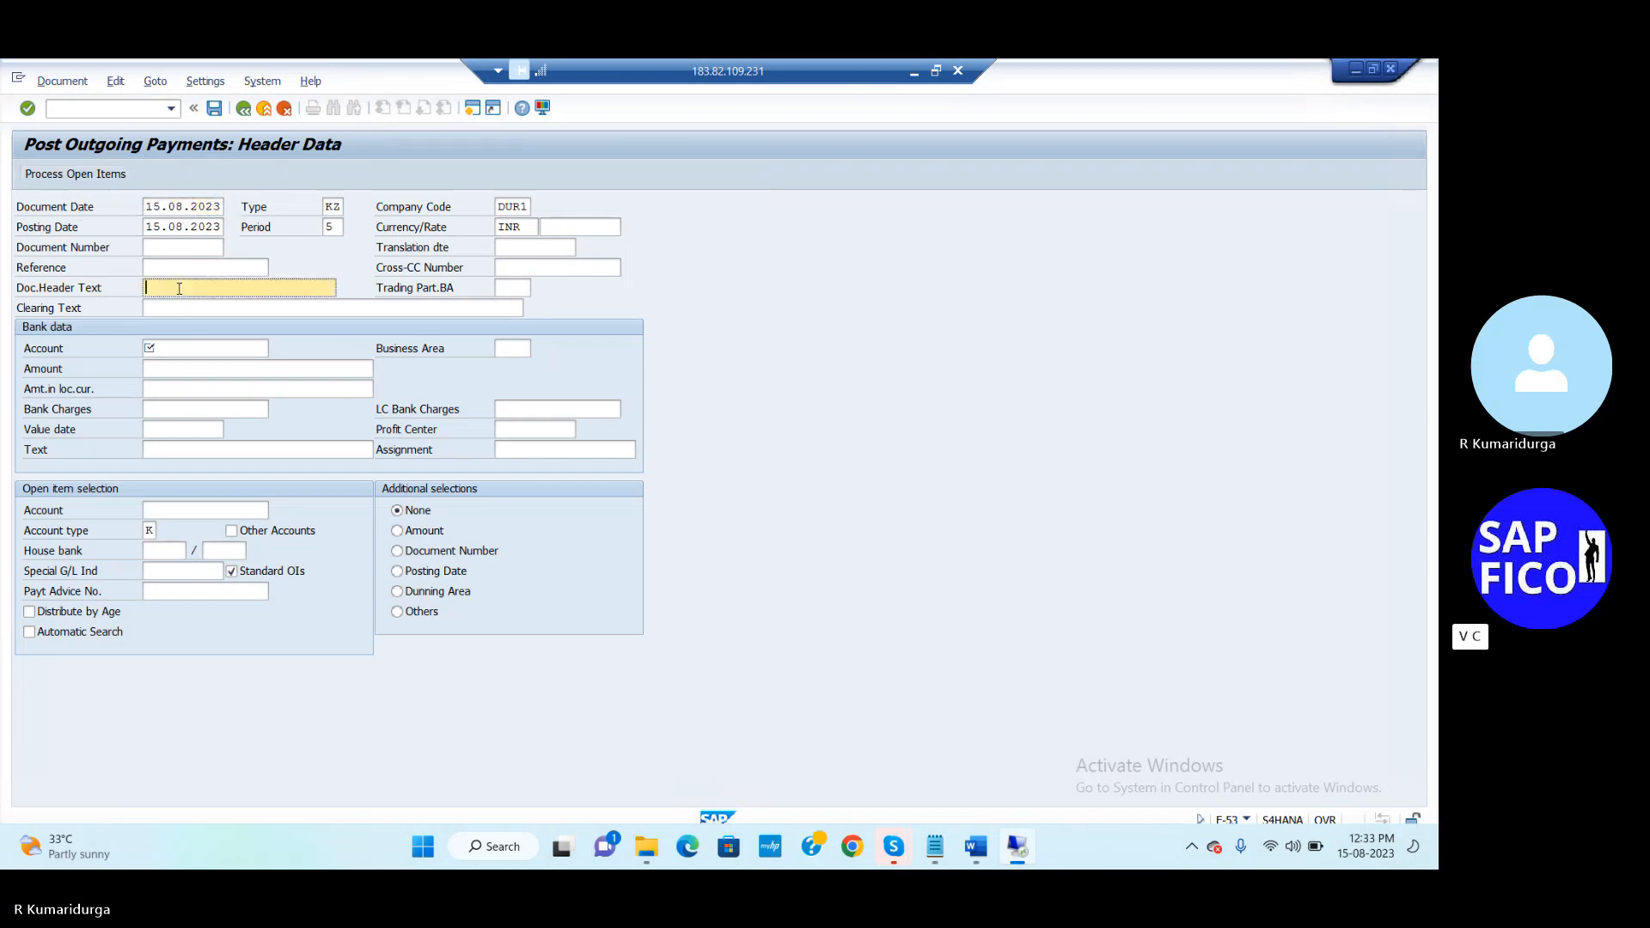
Set the bank data account to 200110 OUTGOING BANK EBS A/C from the DUR1 G/L account list
click(181, 347)
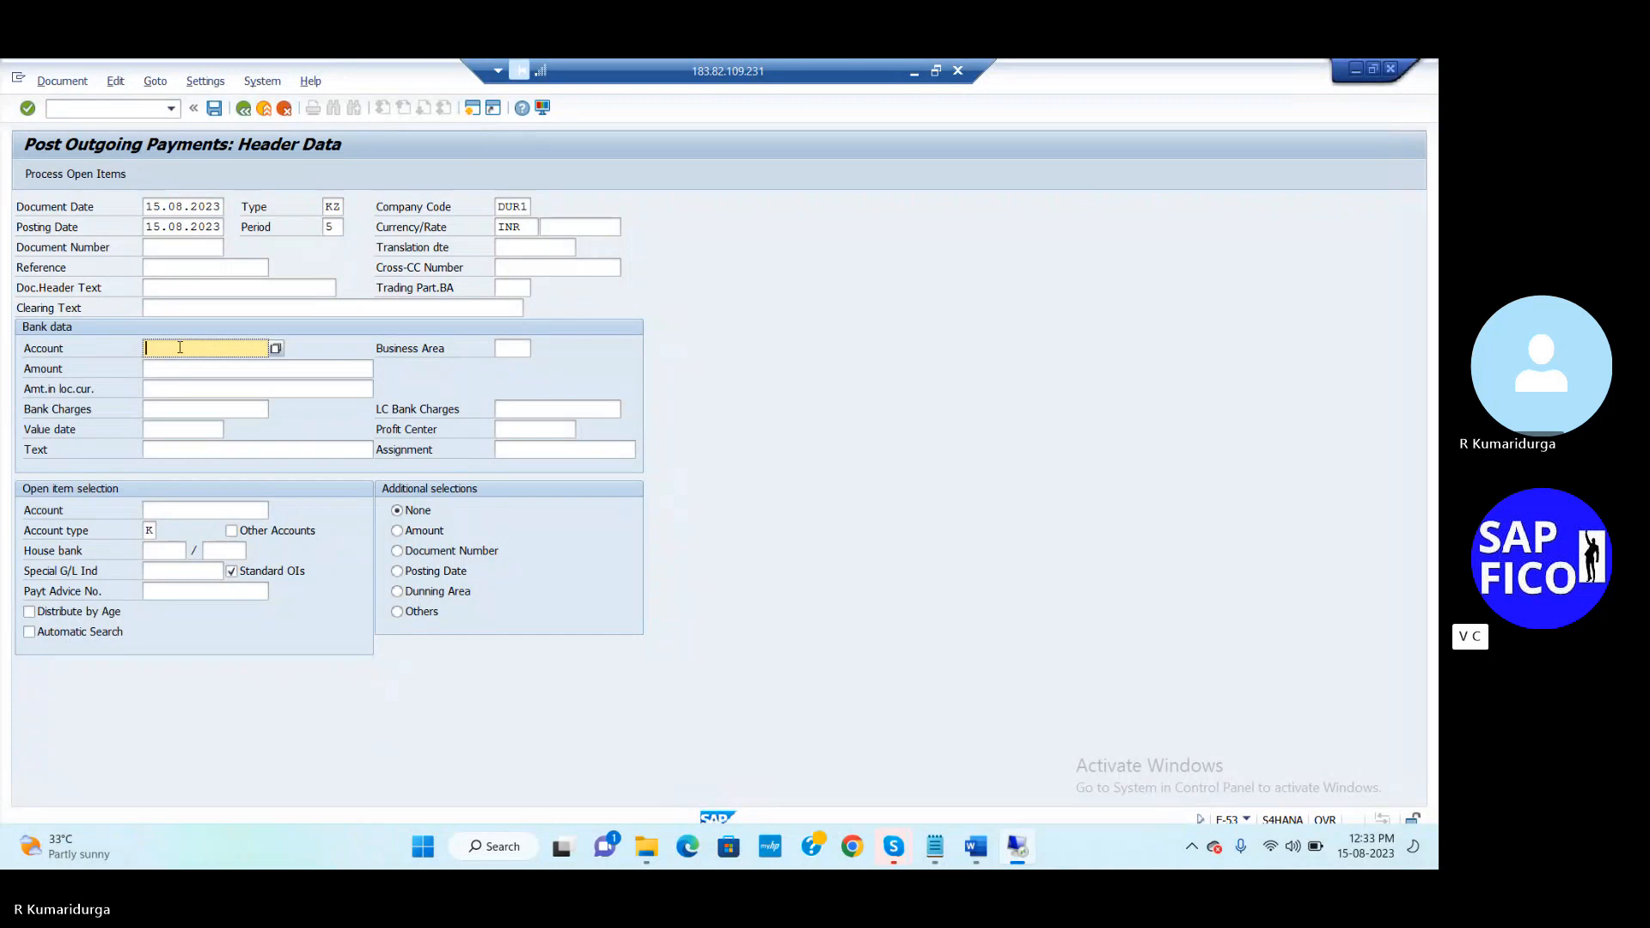
click(276, 348)
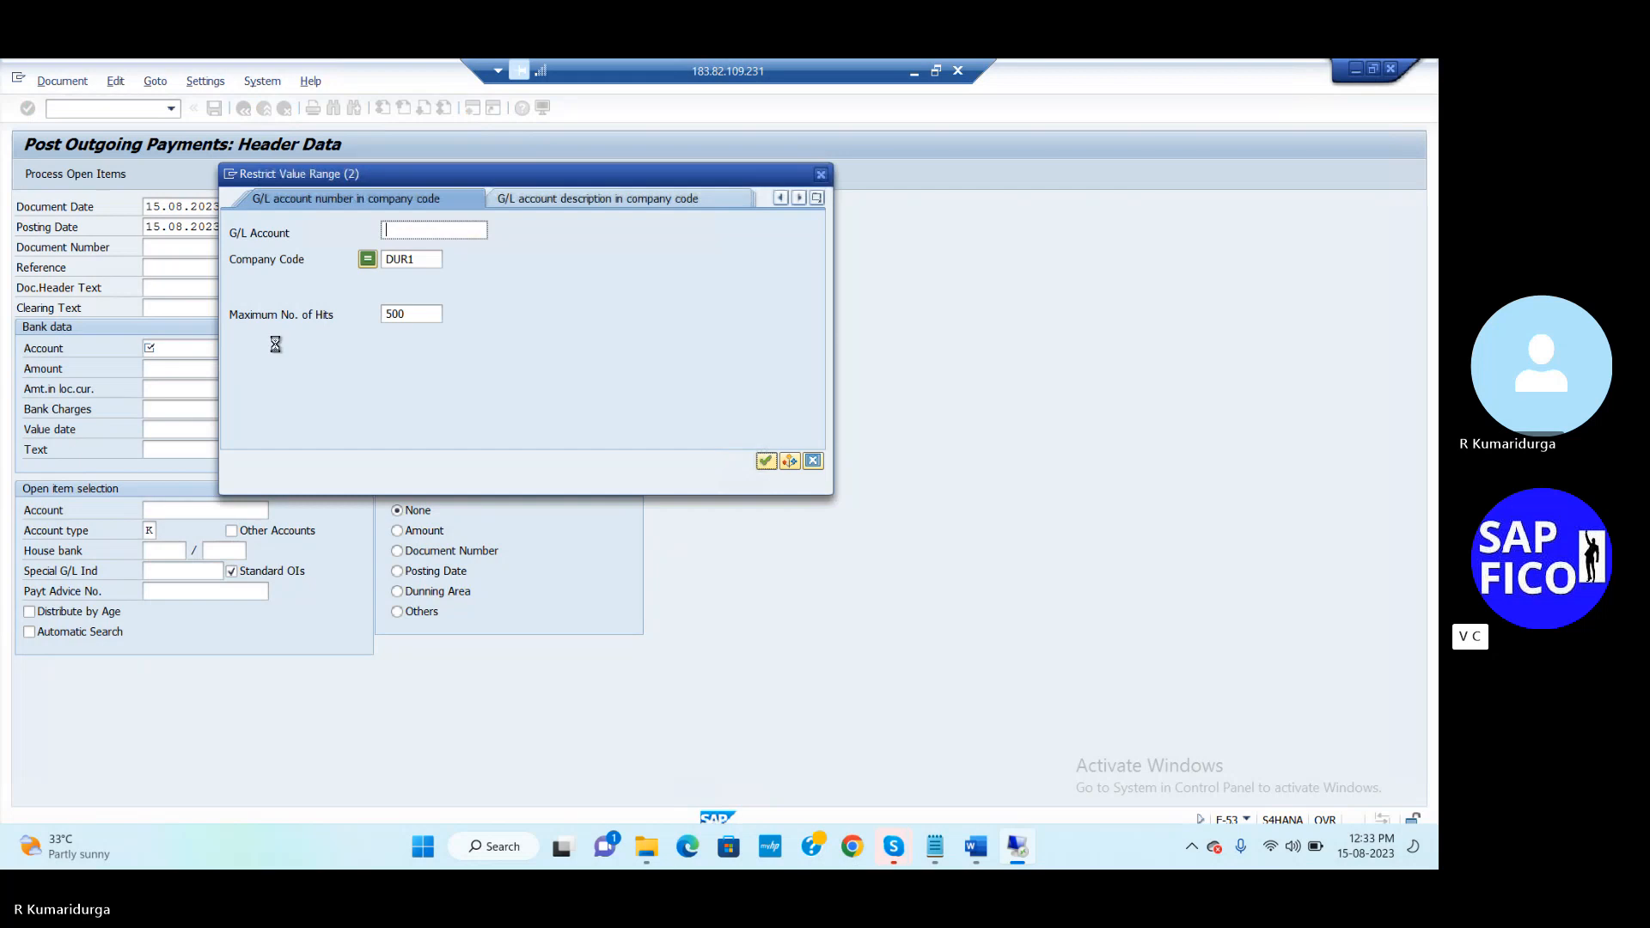
key(Return)
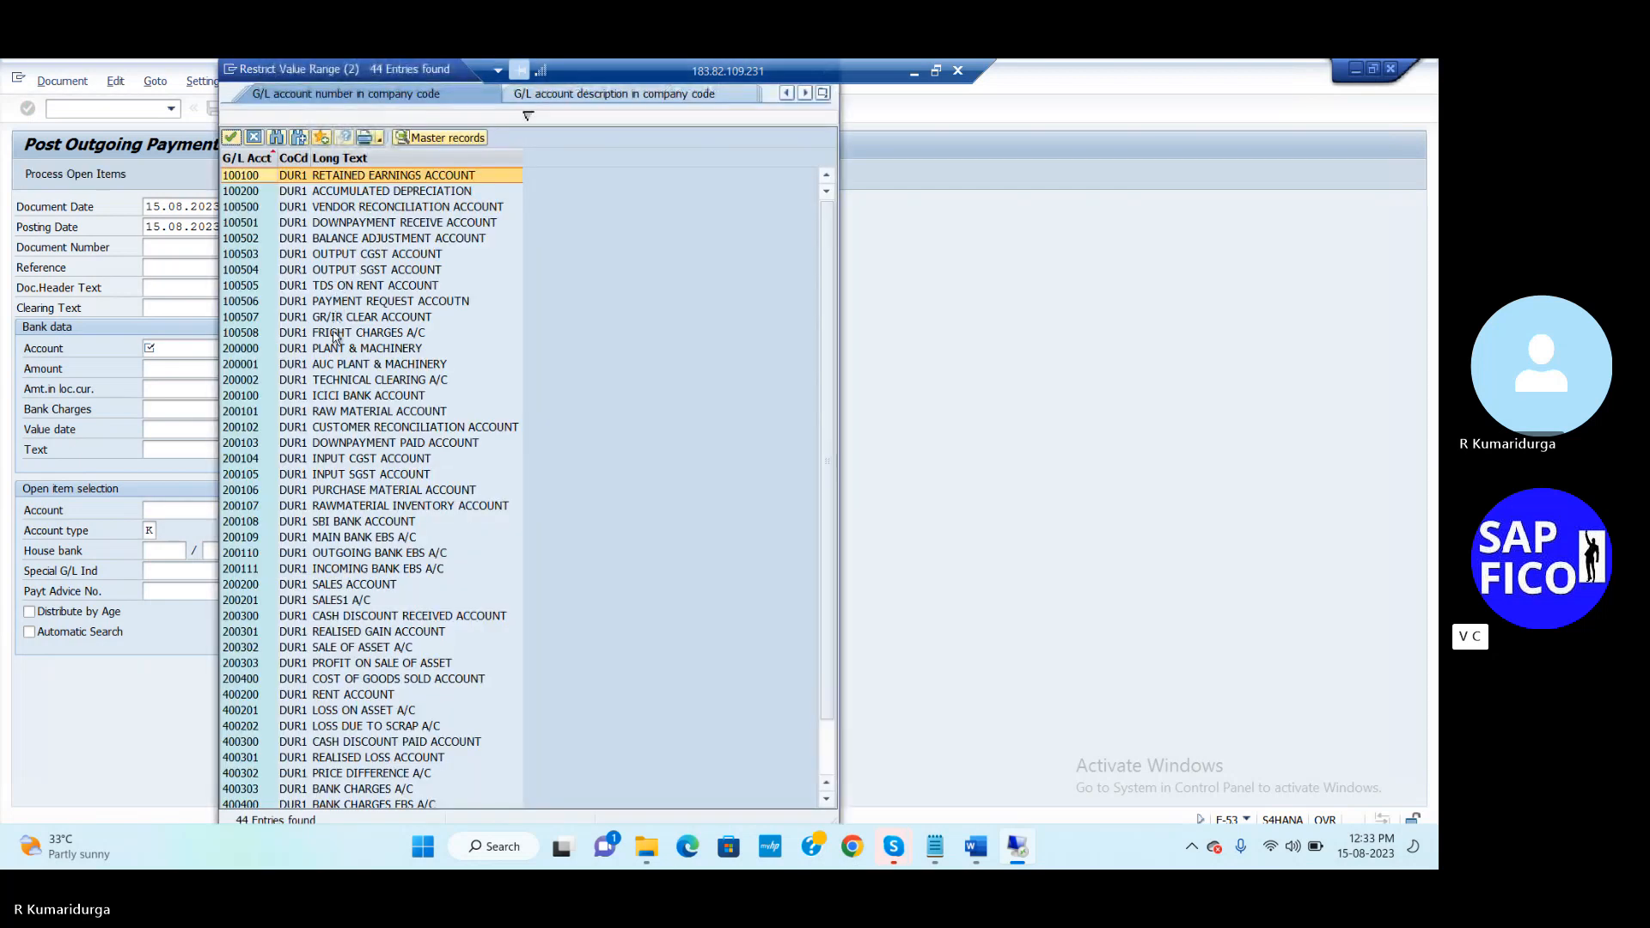
click(392, 555)
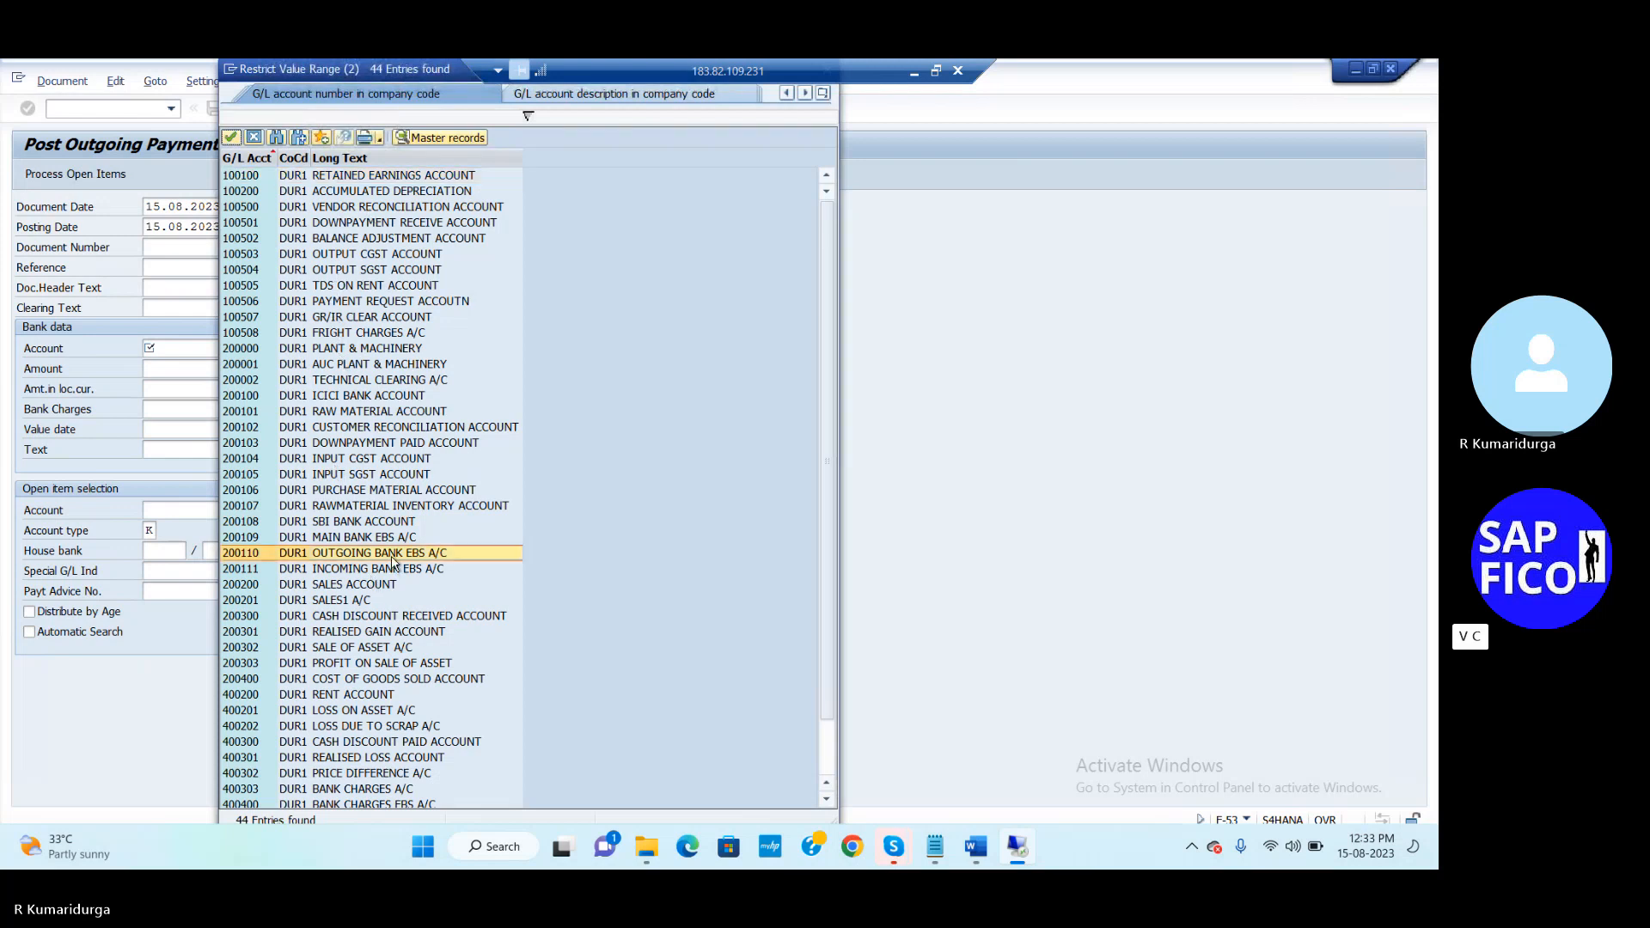
double_click(392, 555)
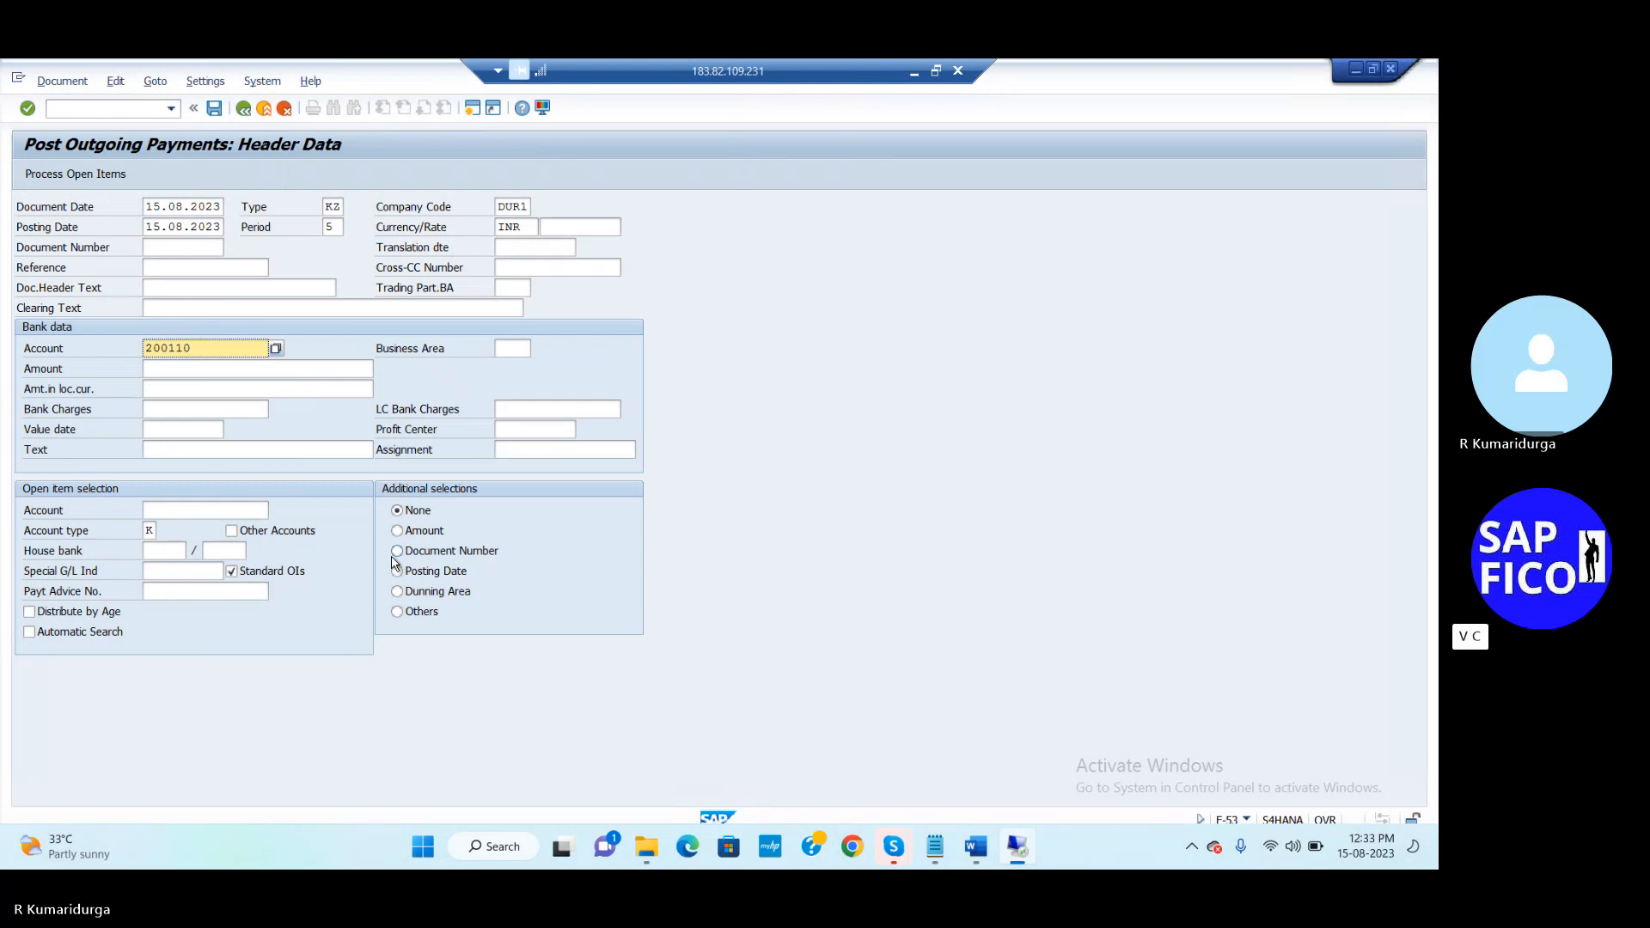
Enter amount 200000, value date 15.08.2023 and text PAYMENT TO VENDOR
click(314, 369)
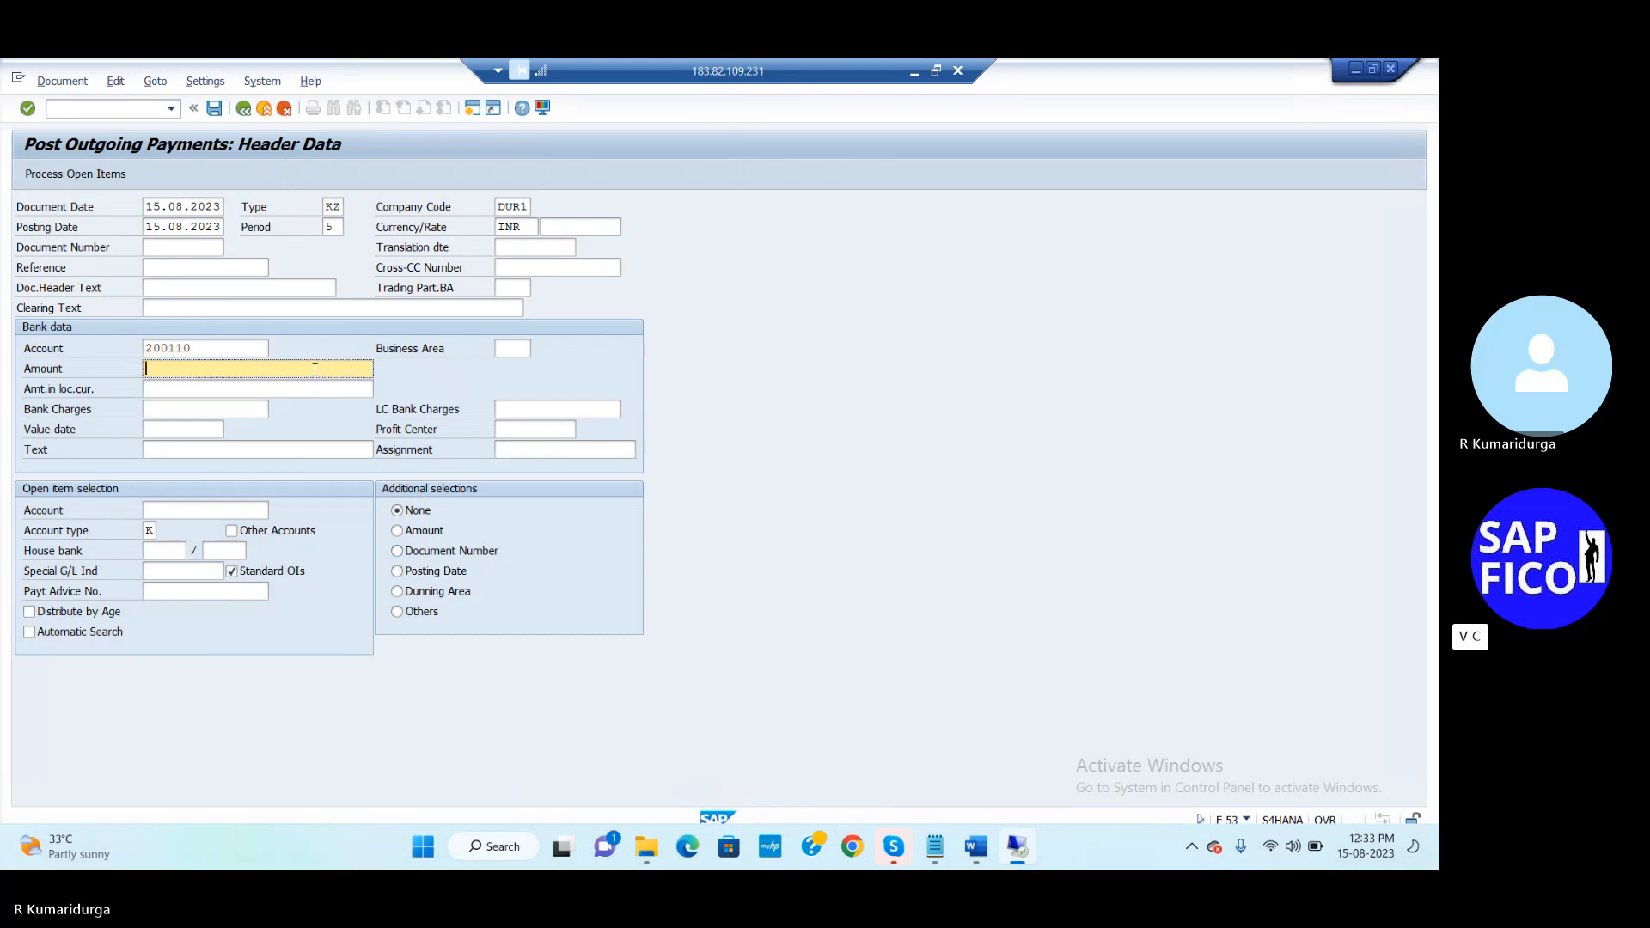
text(20000)
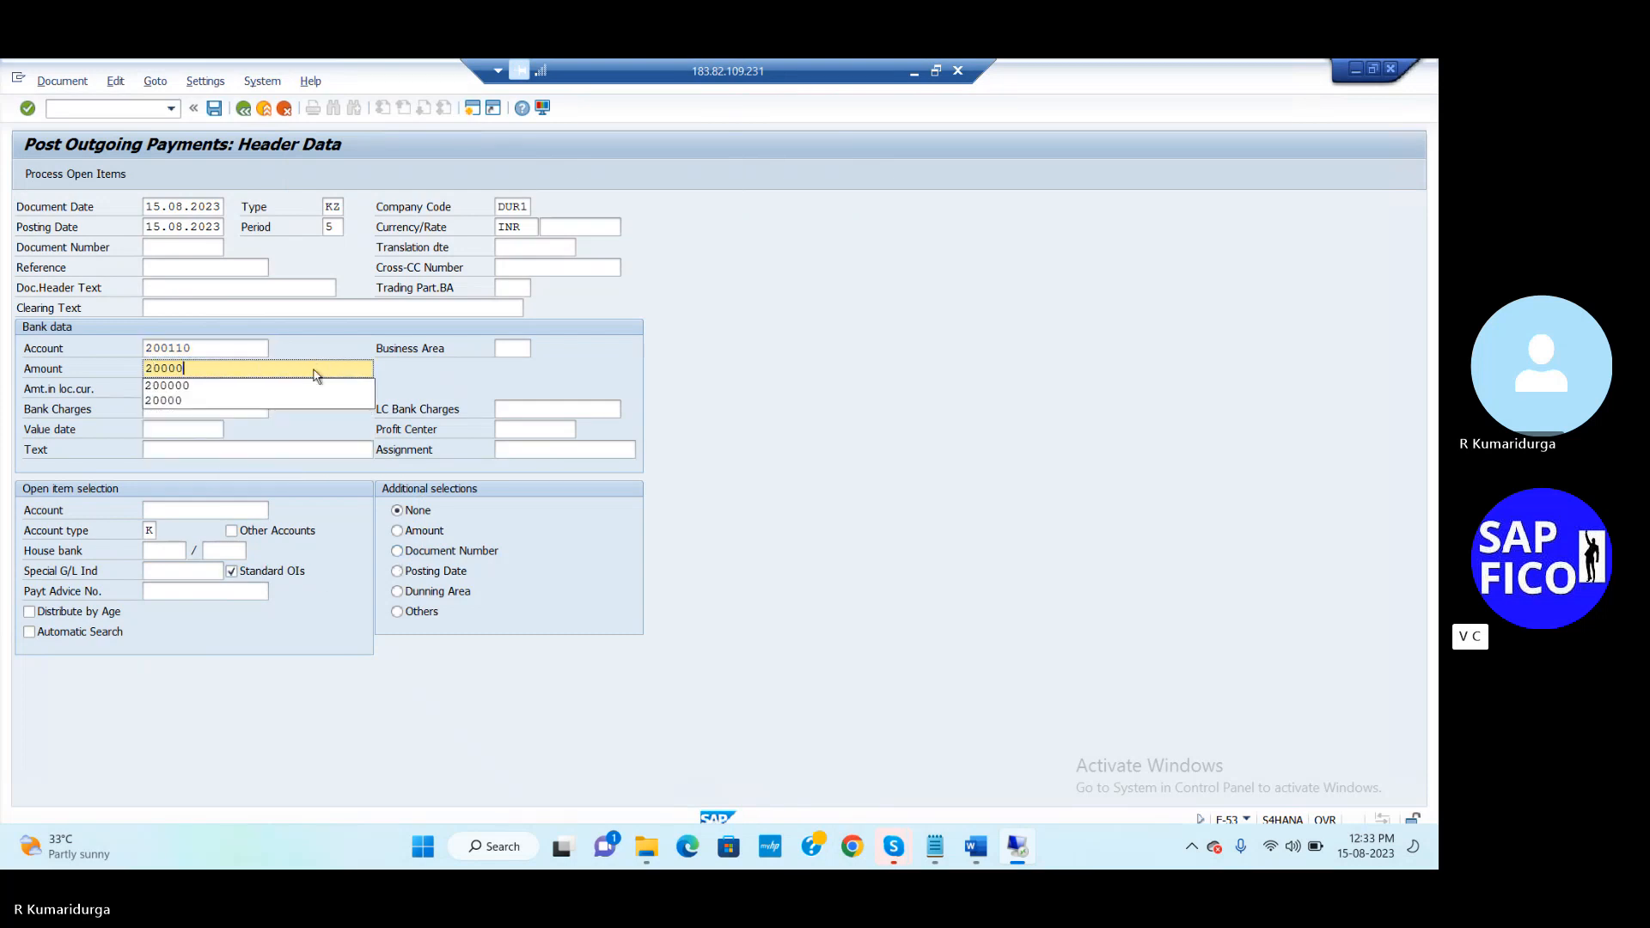
text(0)
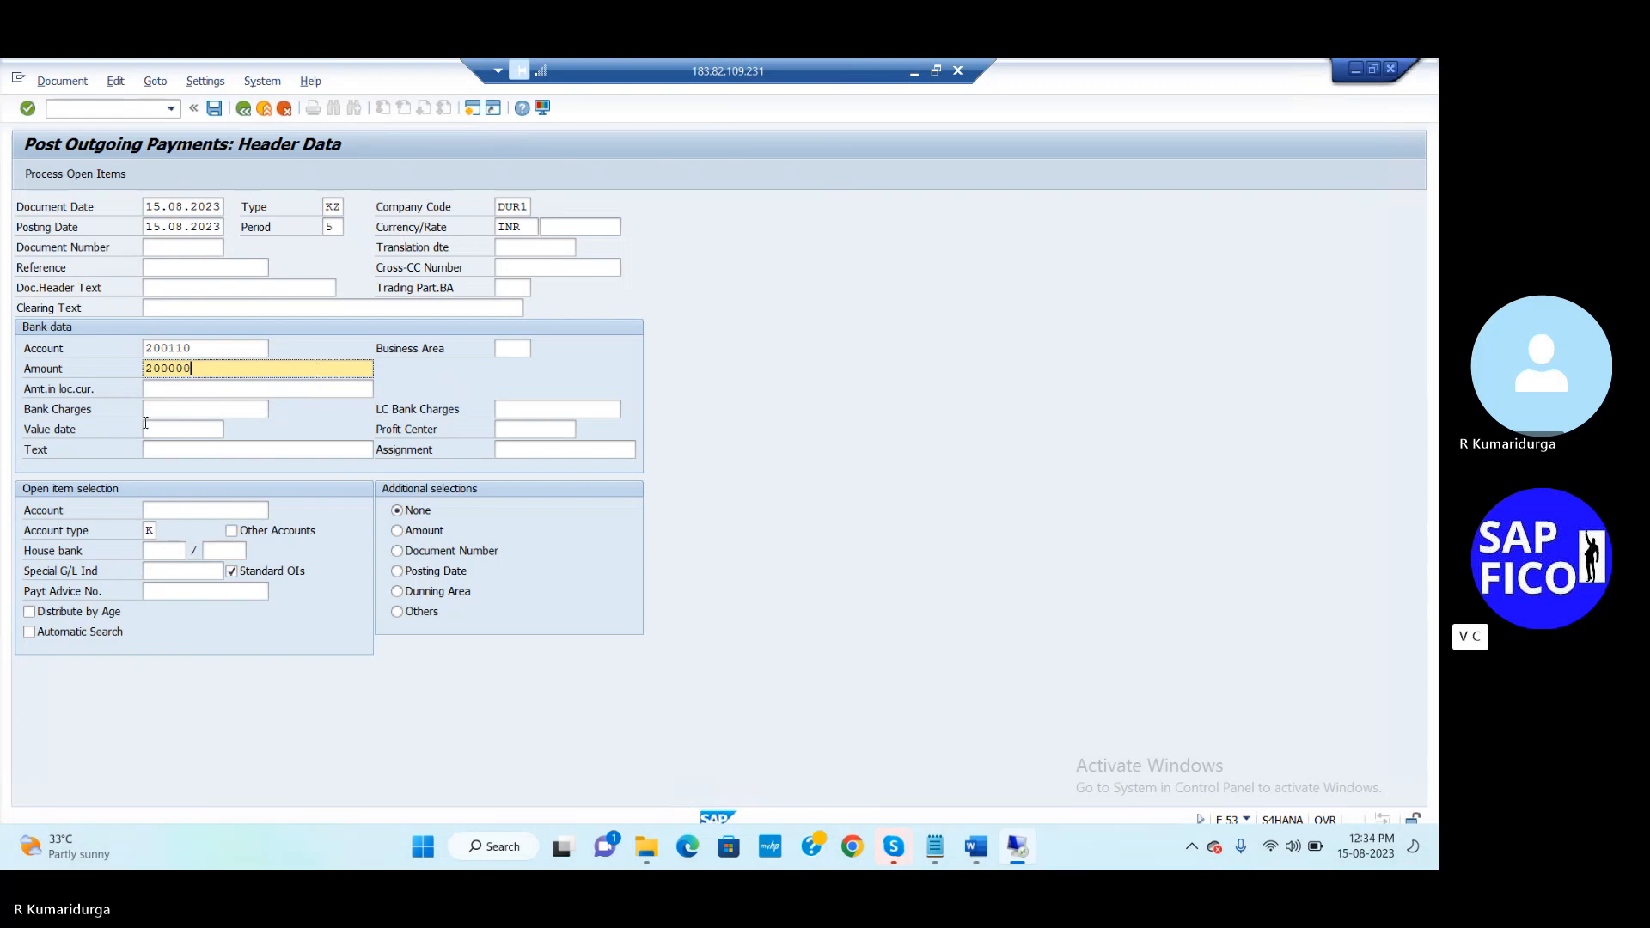
click(145, 429)
text(15)
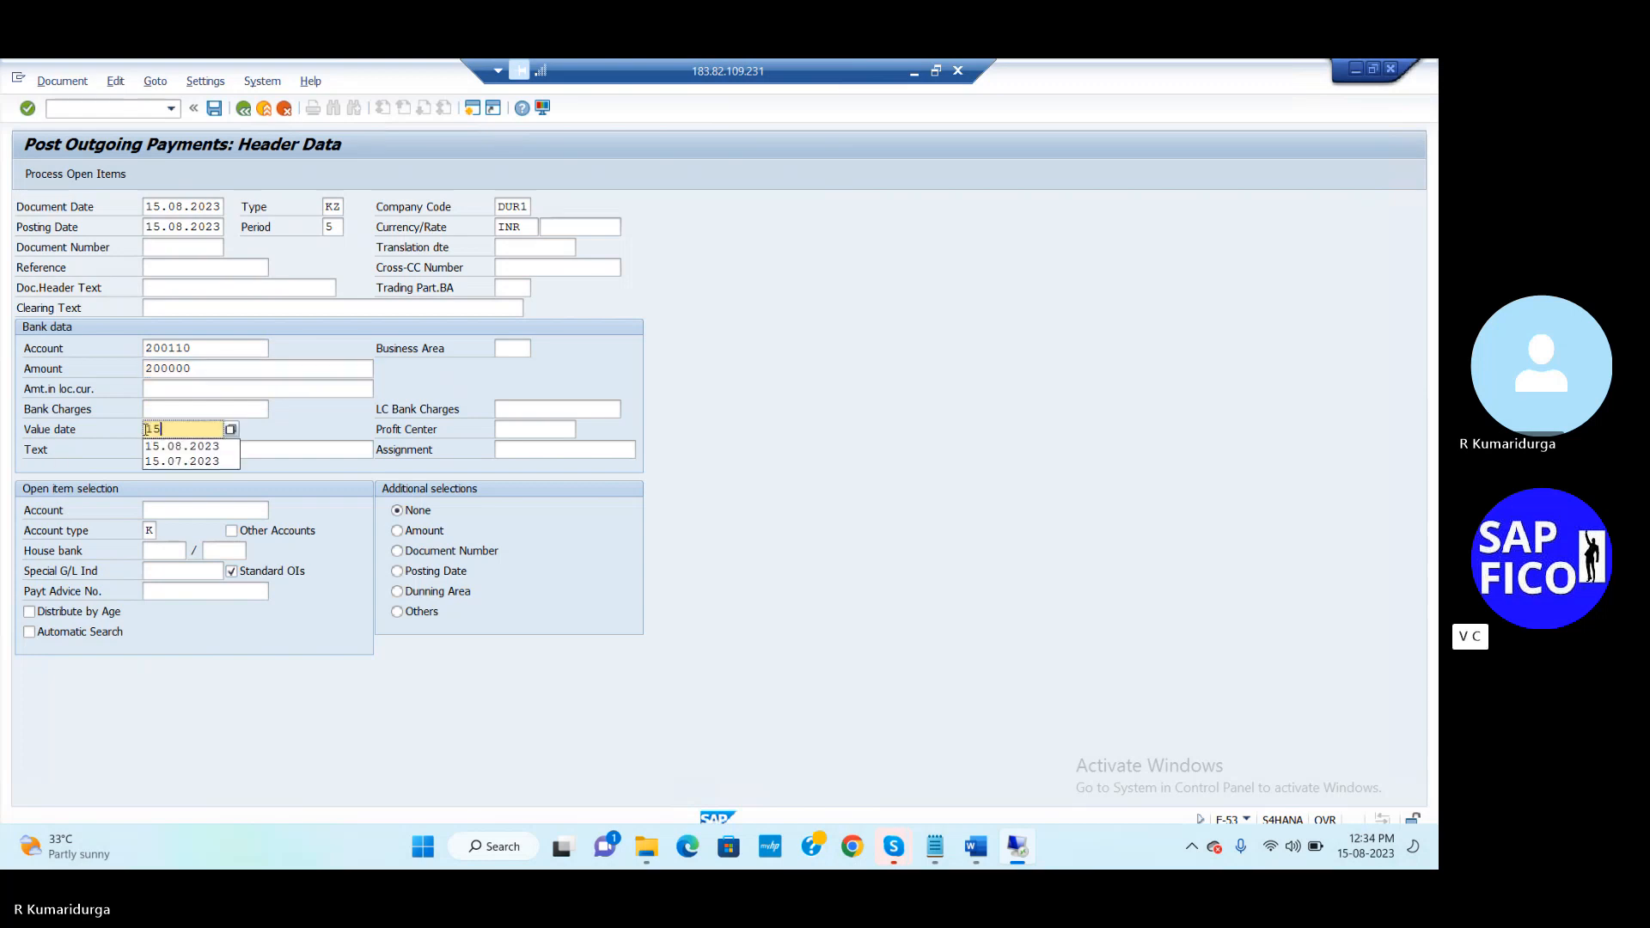
key(Down)
key(Tab)
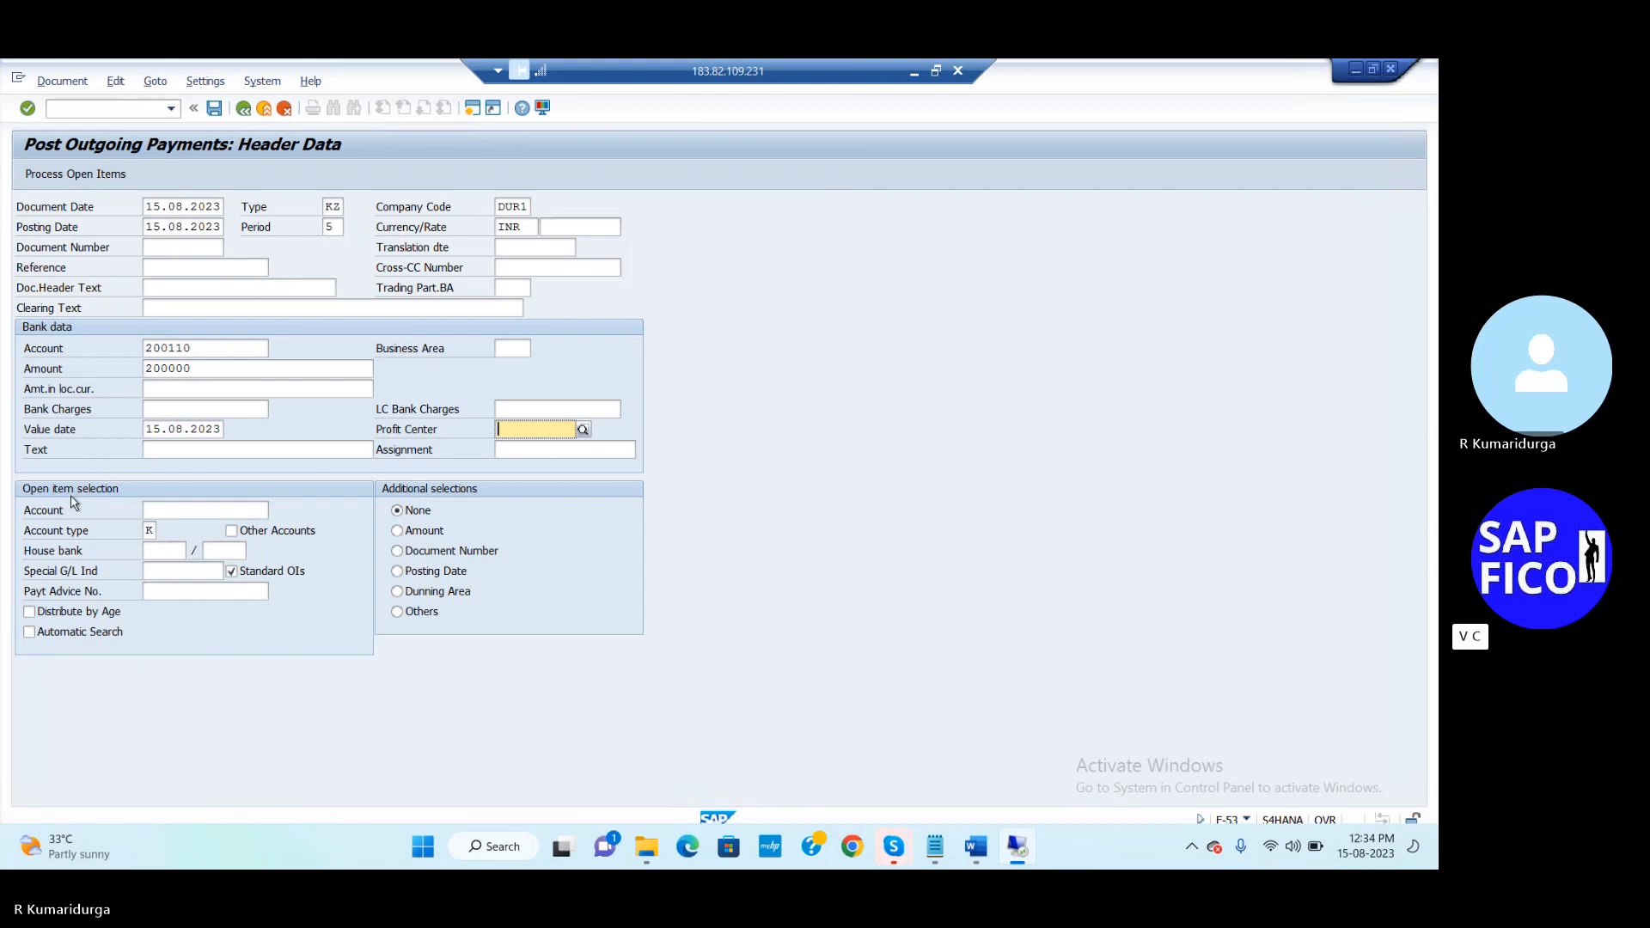
click(183, 448)
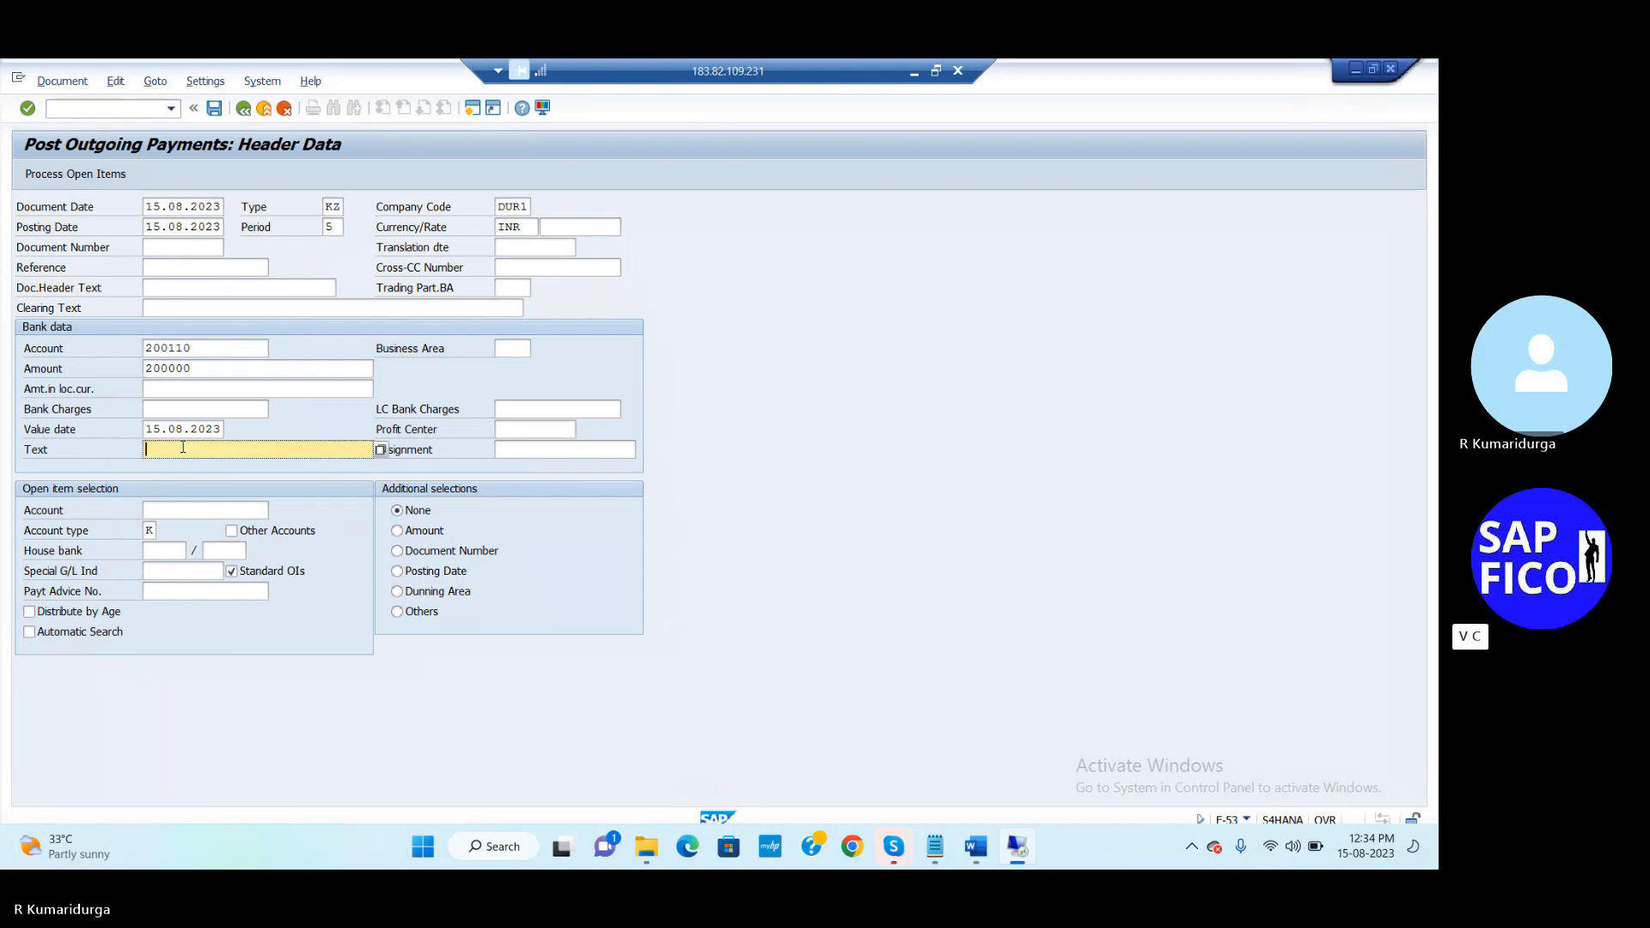
text(P)
key(Down)
key(Down)
key(Down)
key(Down)
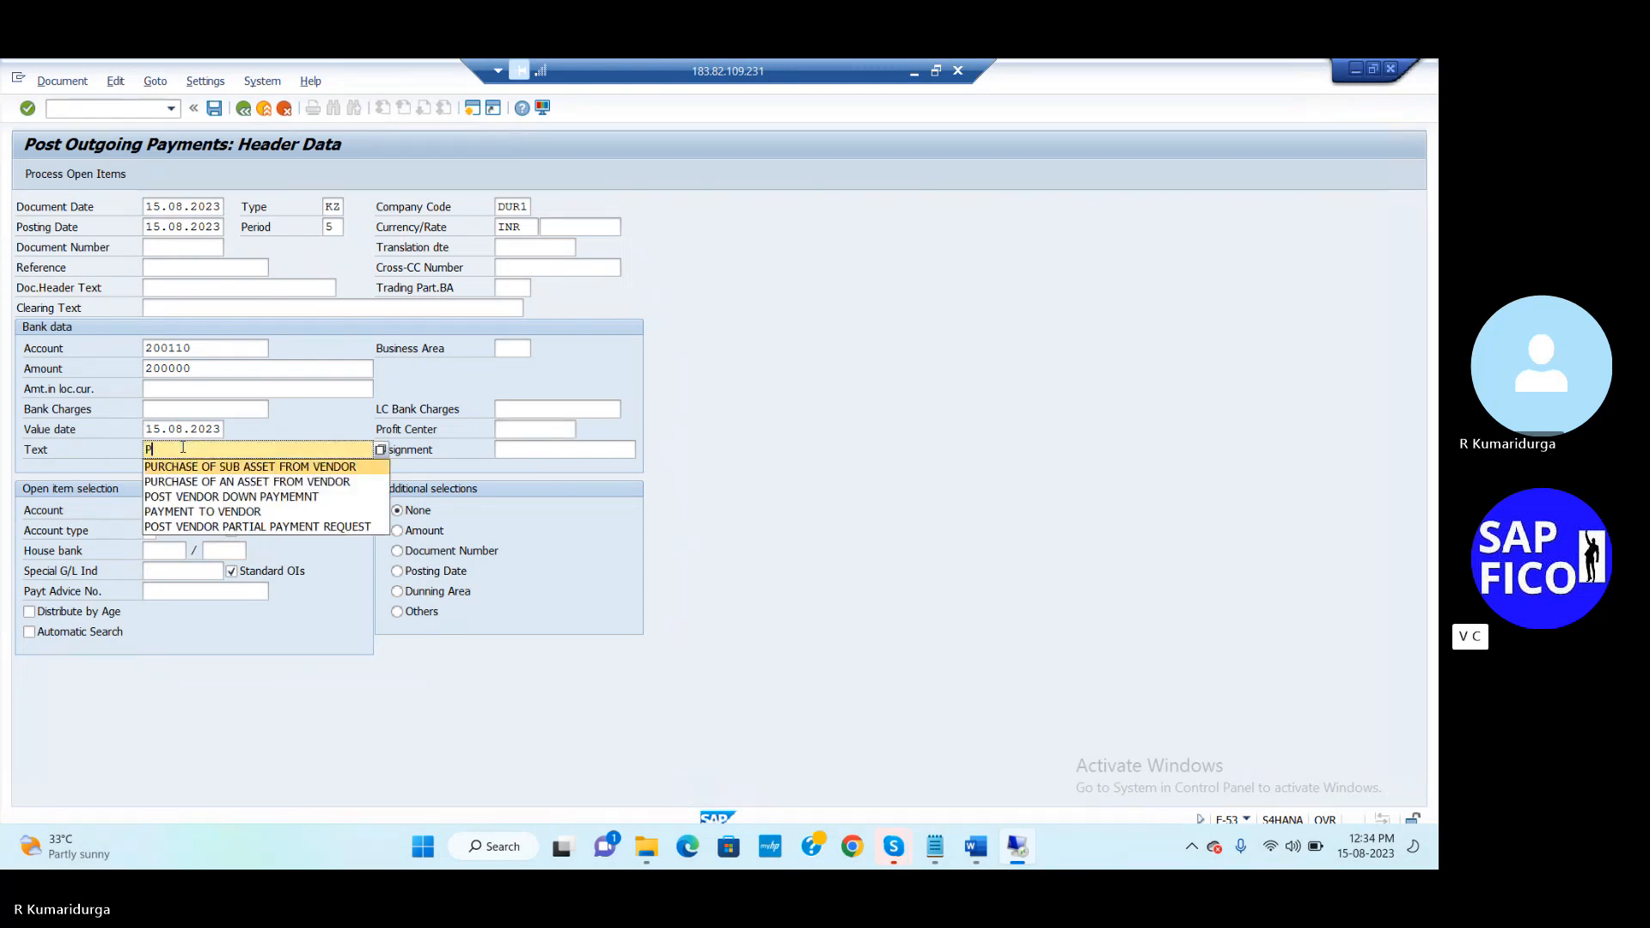
key(Return)
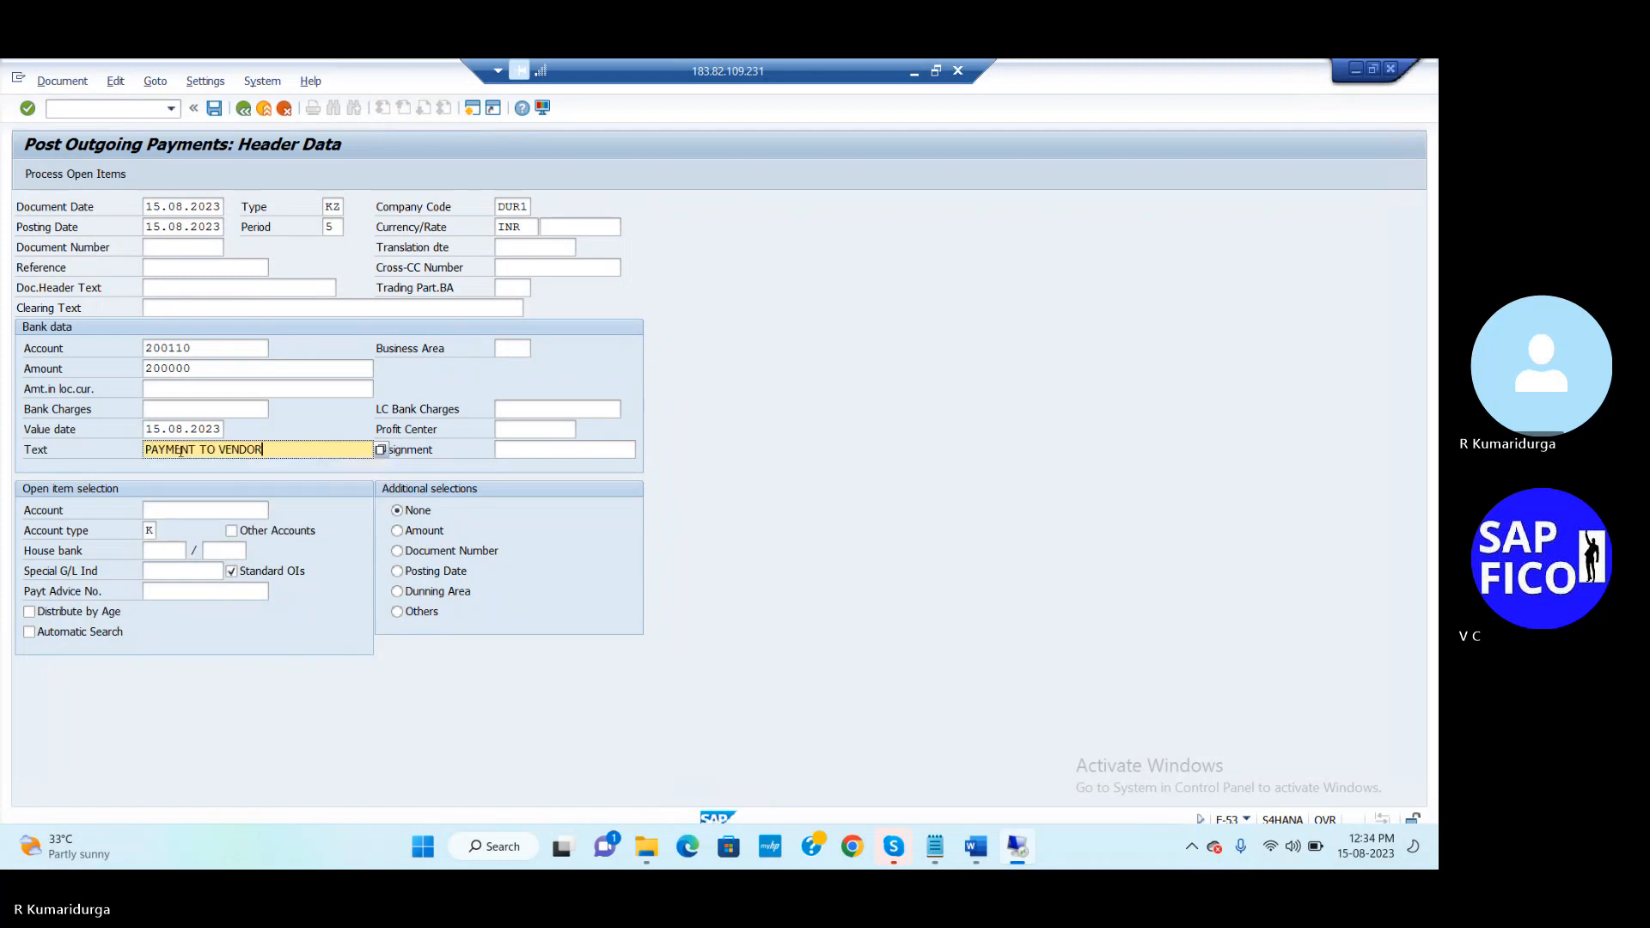
Choose vendor WIPRO LTD for open items and post the payment as document 328
click(196, 509)
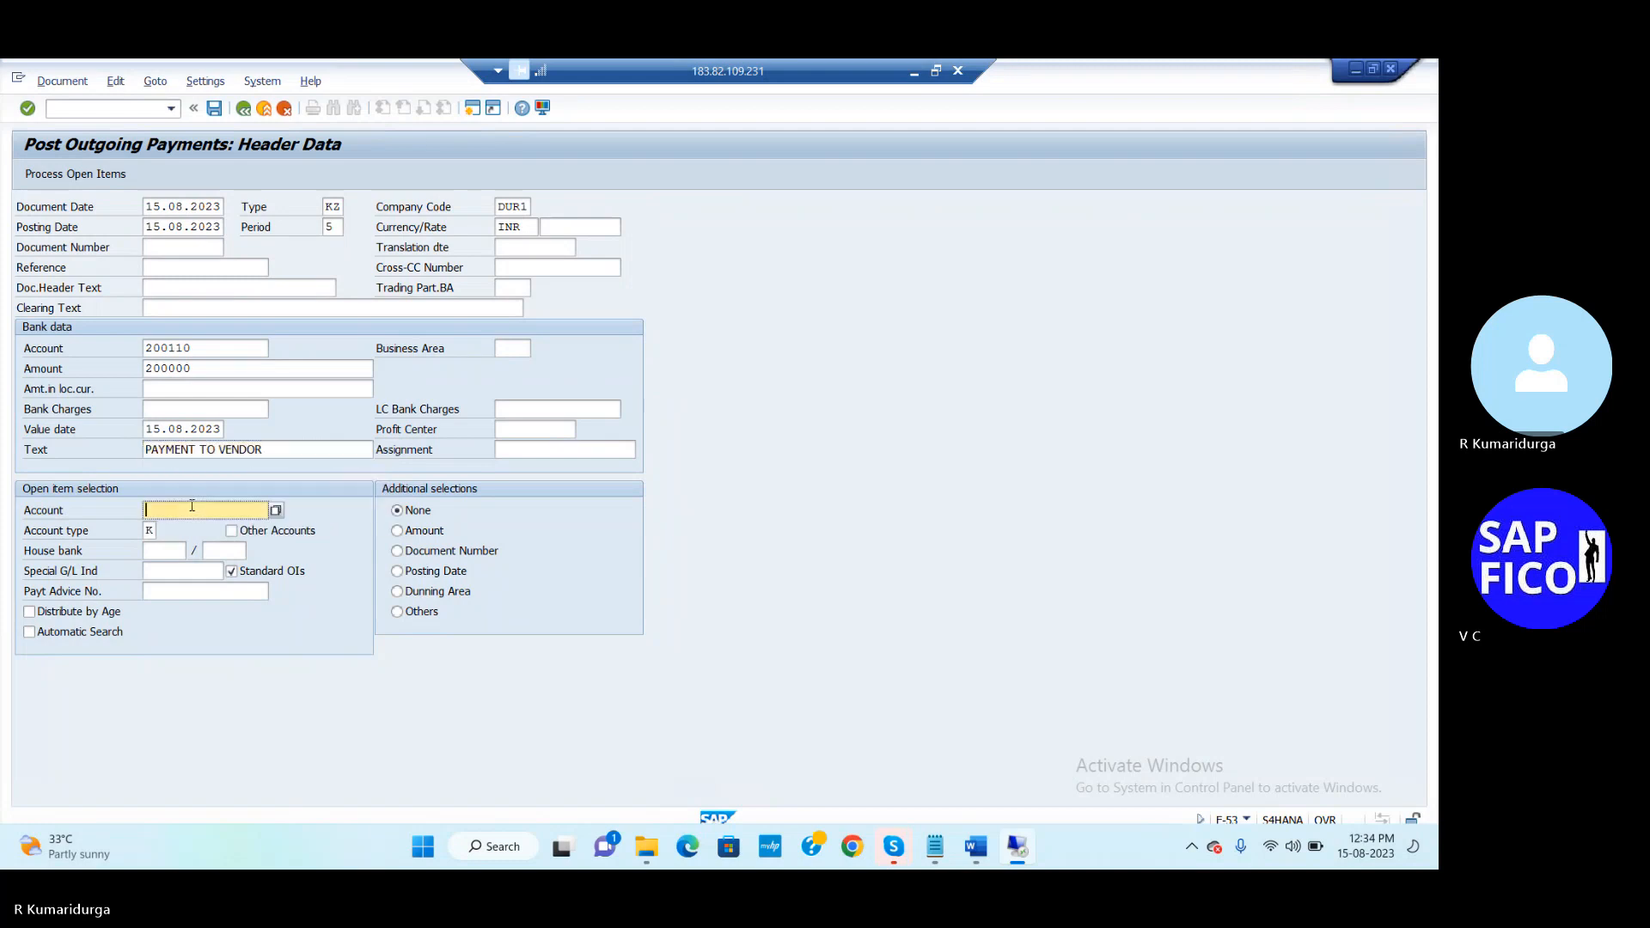
click(276, 510)
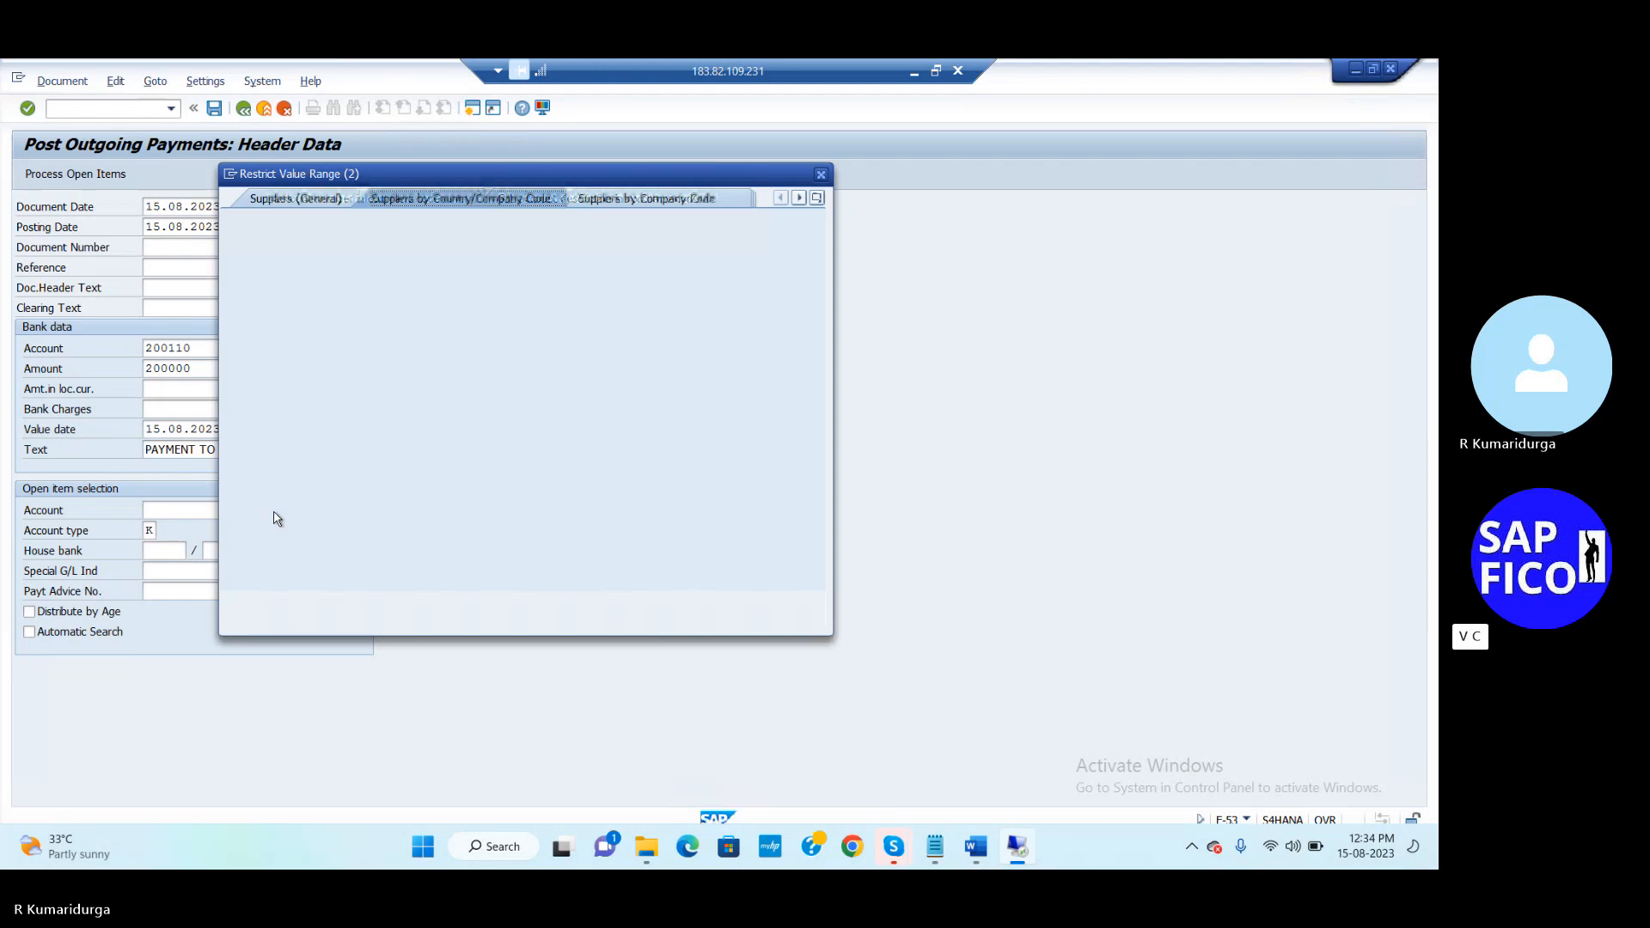
key(Return)
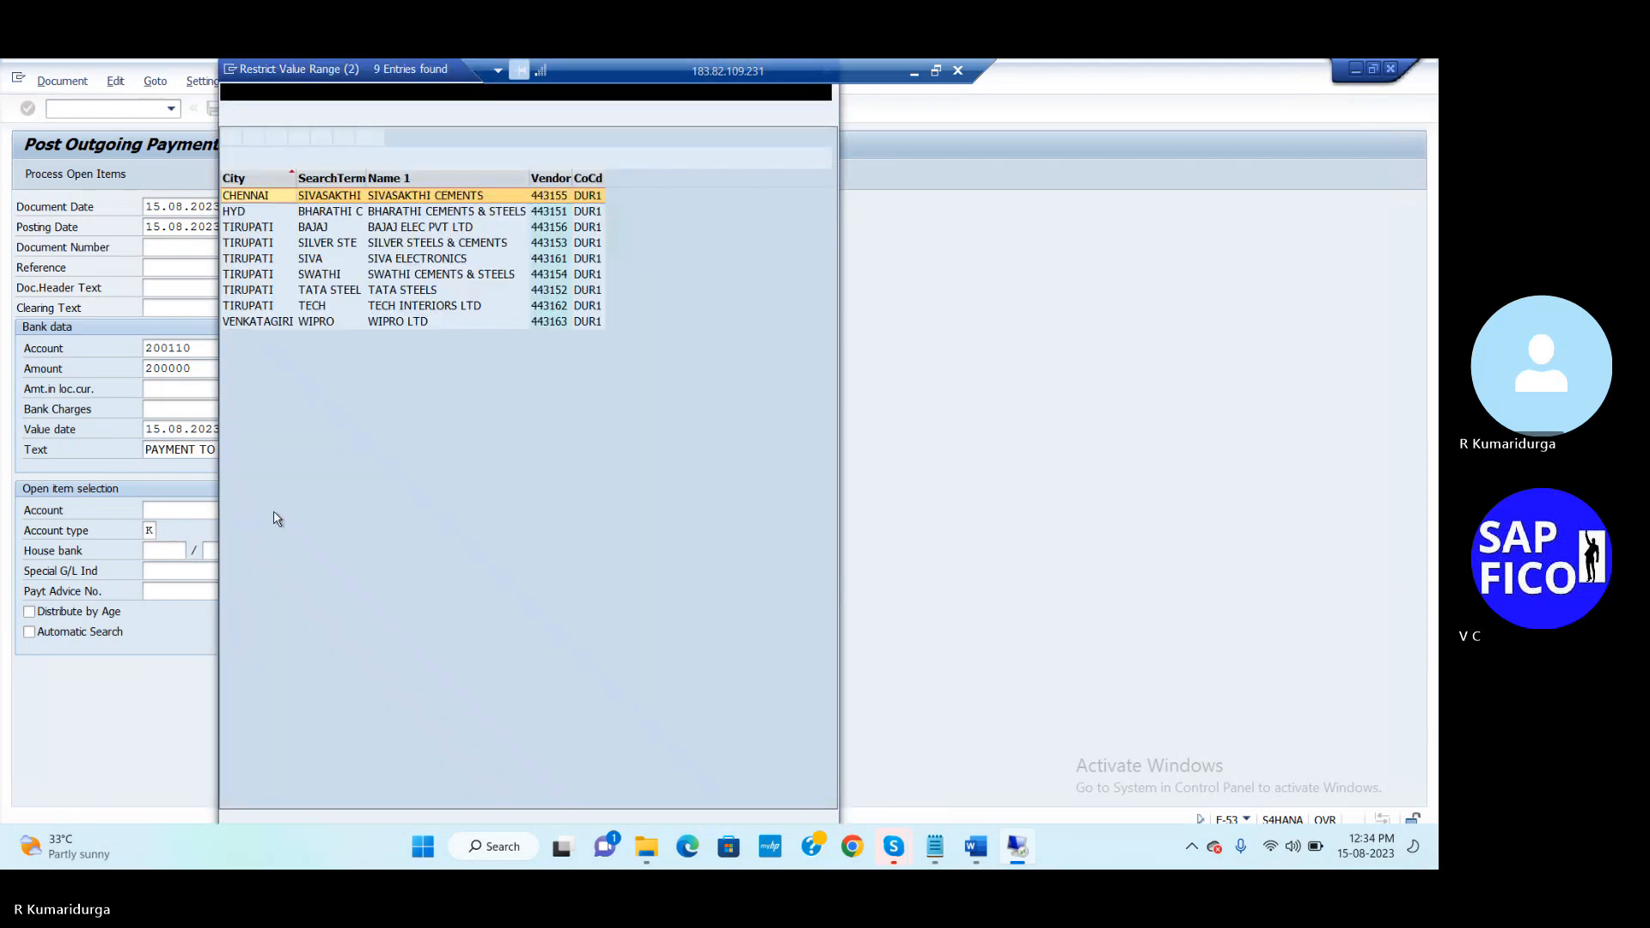
key(Down)
key(Down)
key(Down)
key(Down)
key(Down)
key(Down)
key(Down)
key(Down)
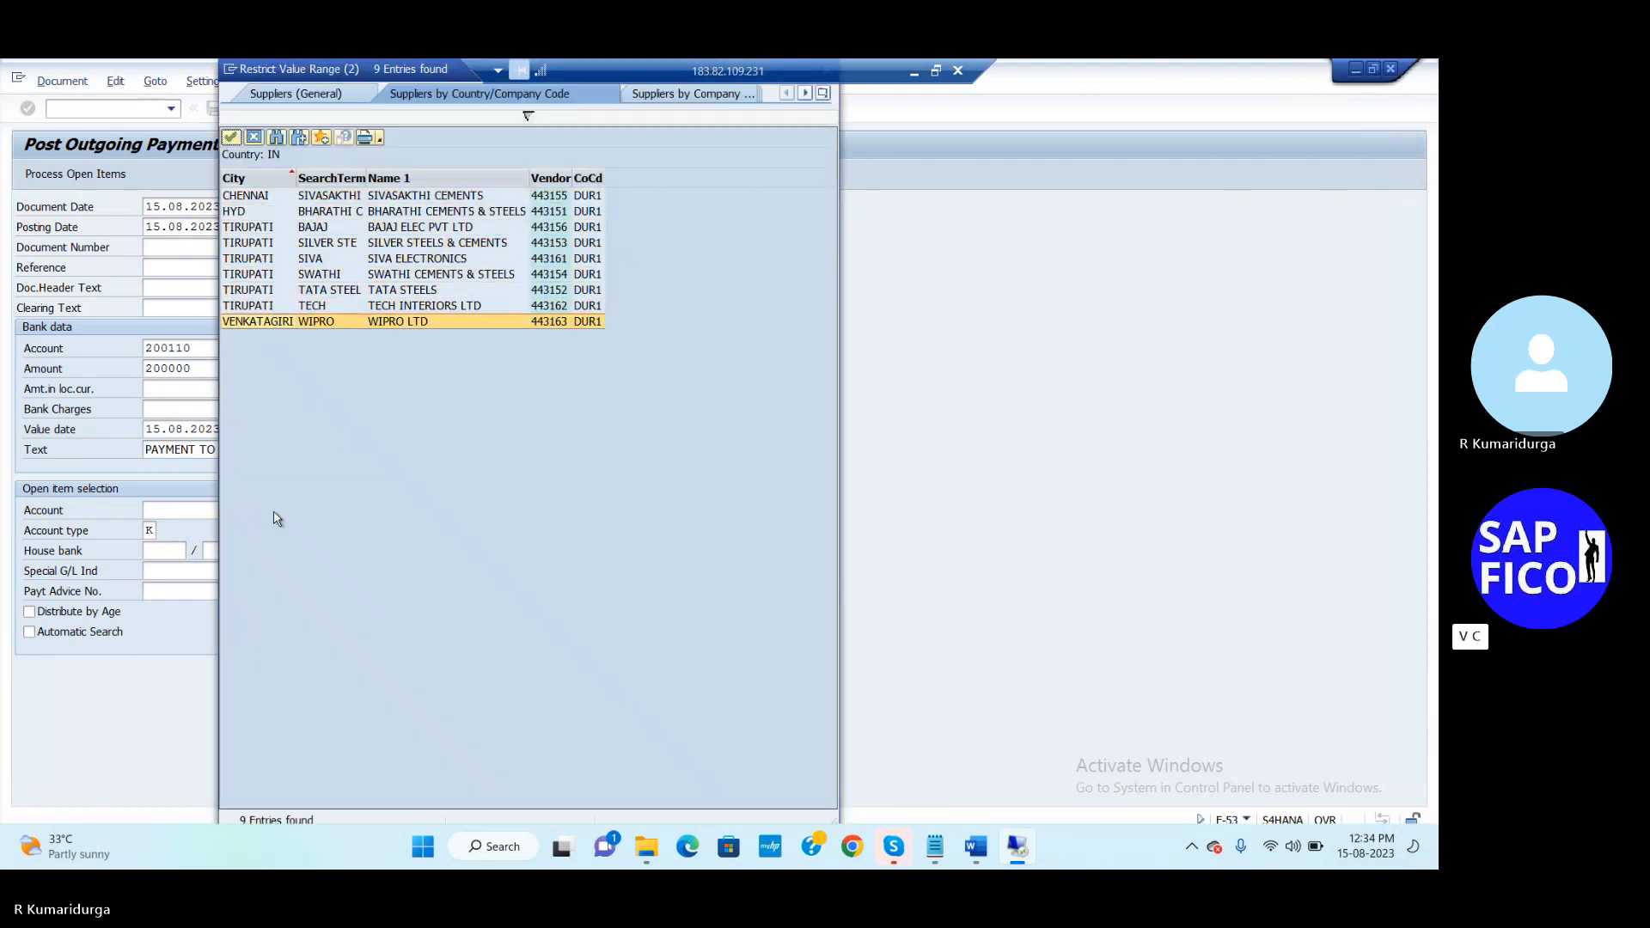
key(Return)
key(Return)
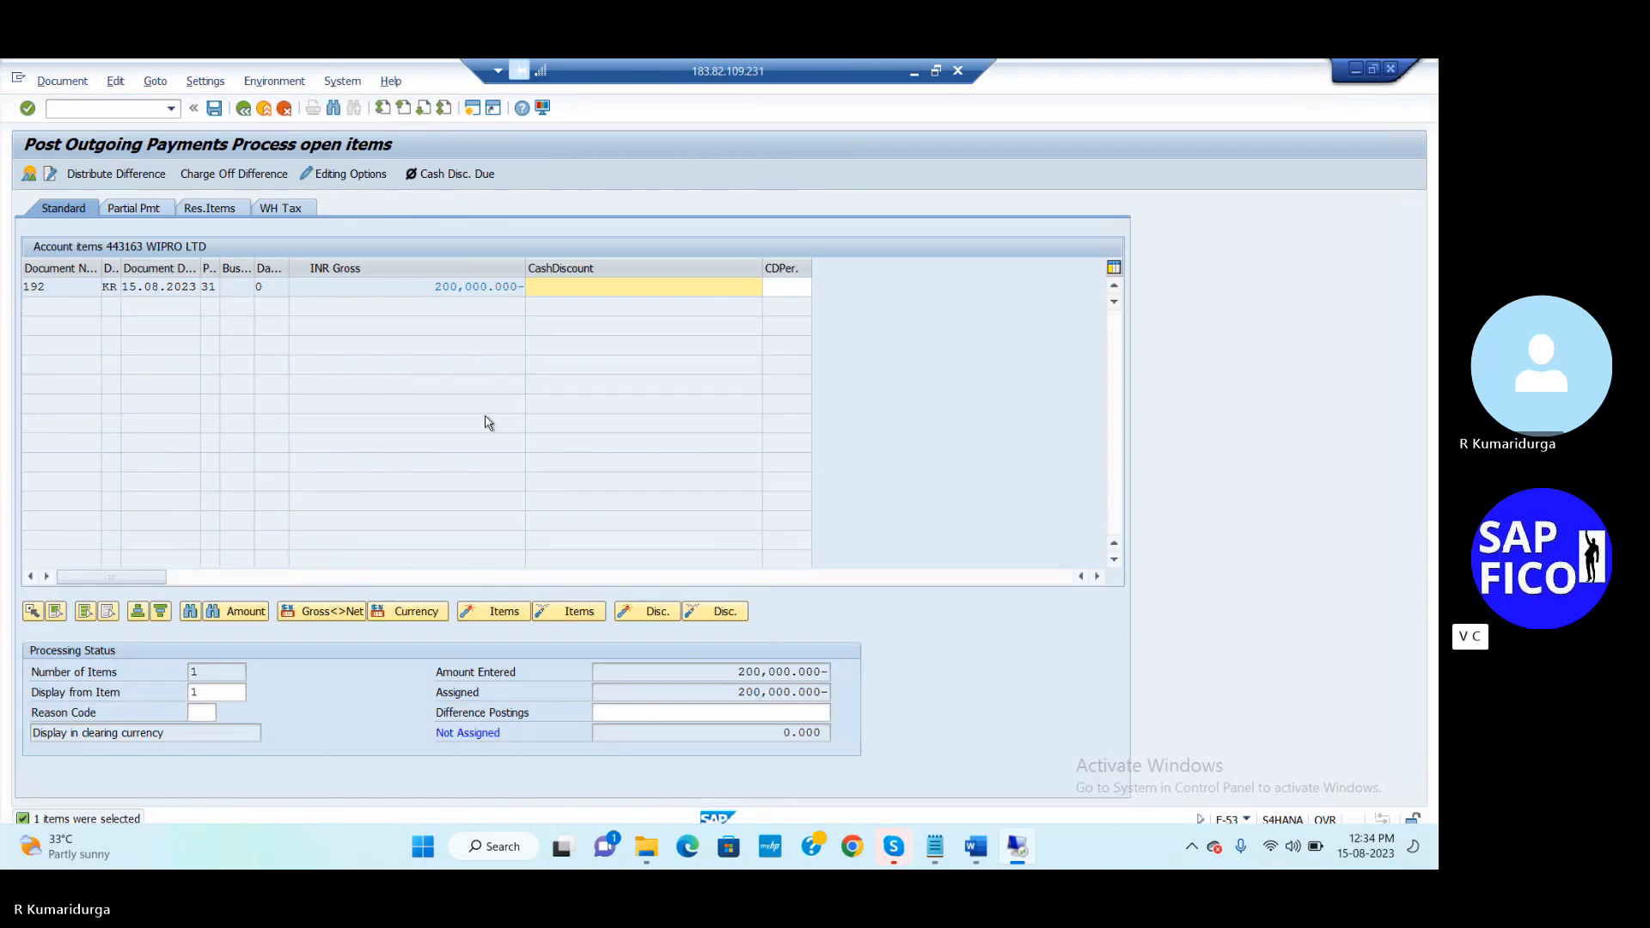
click(214, 109)
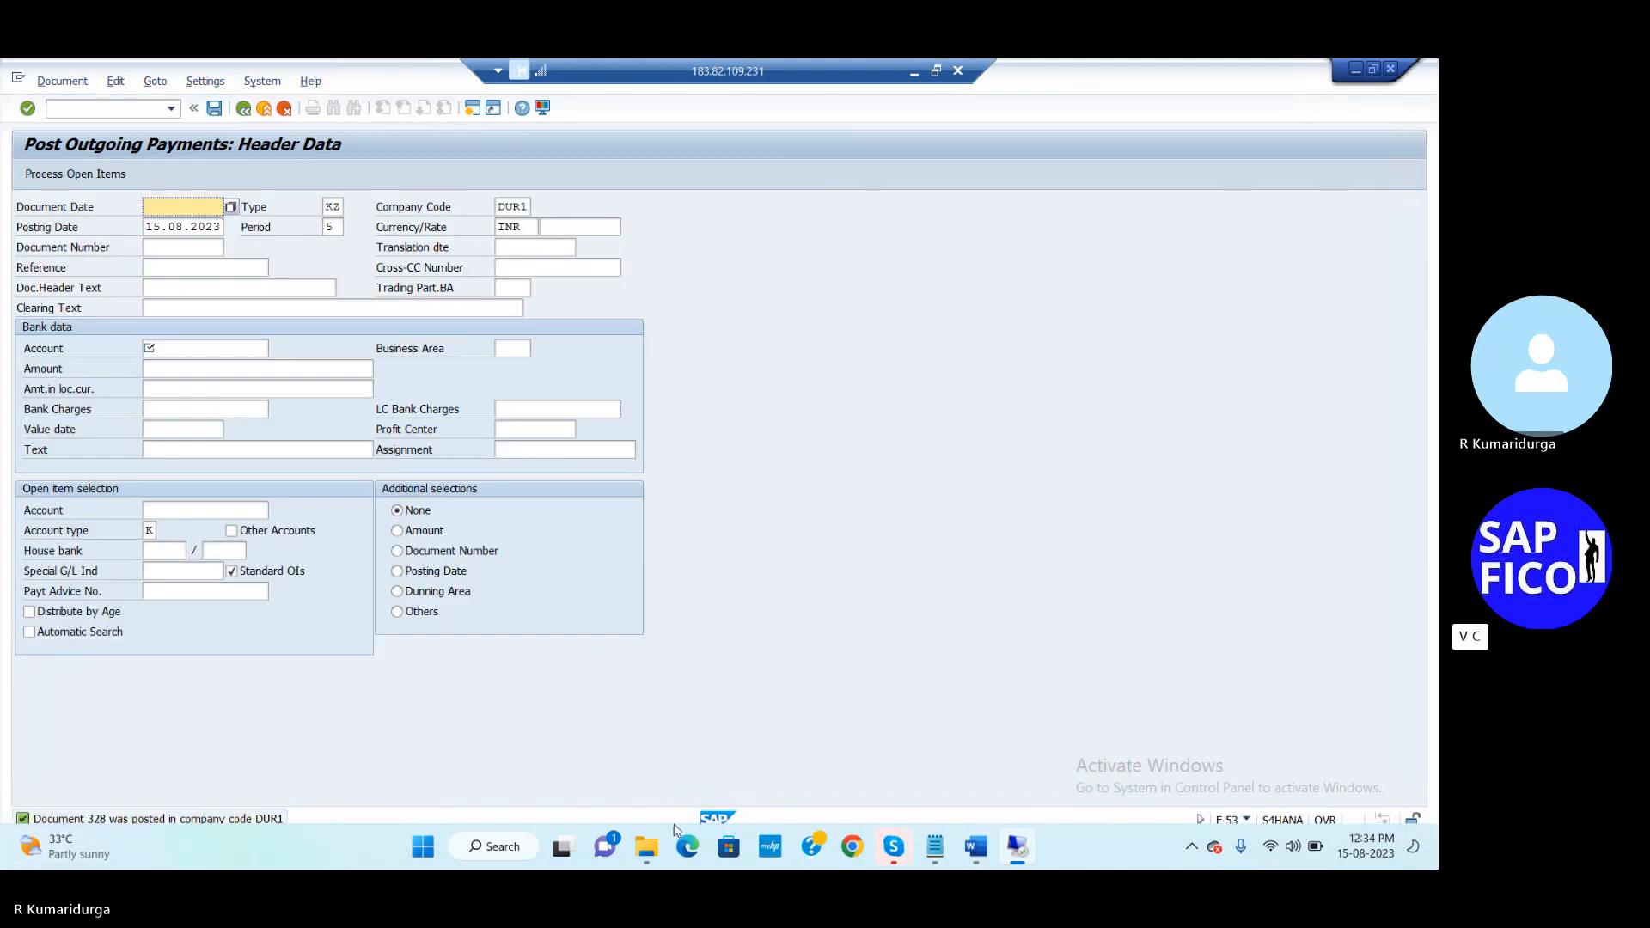
Record 328 as the vendor clearing document number in the Notepad EBS notes
mouse_move(936, 847)
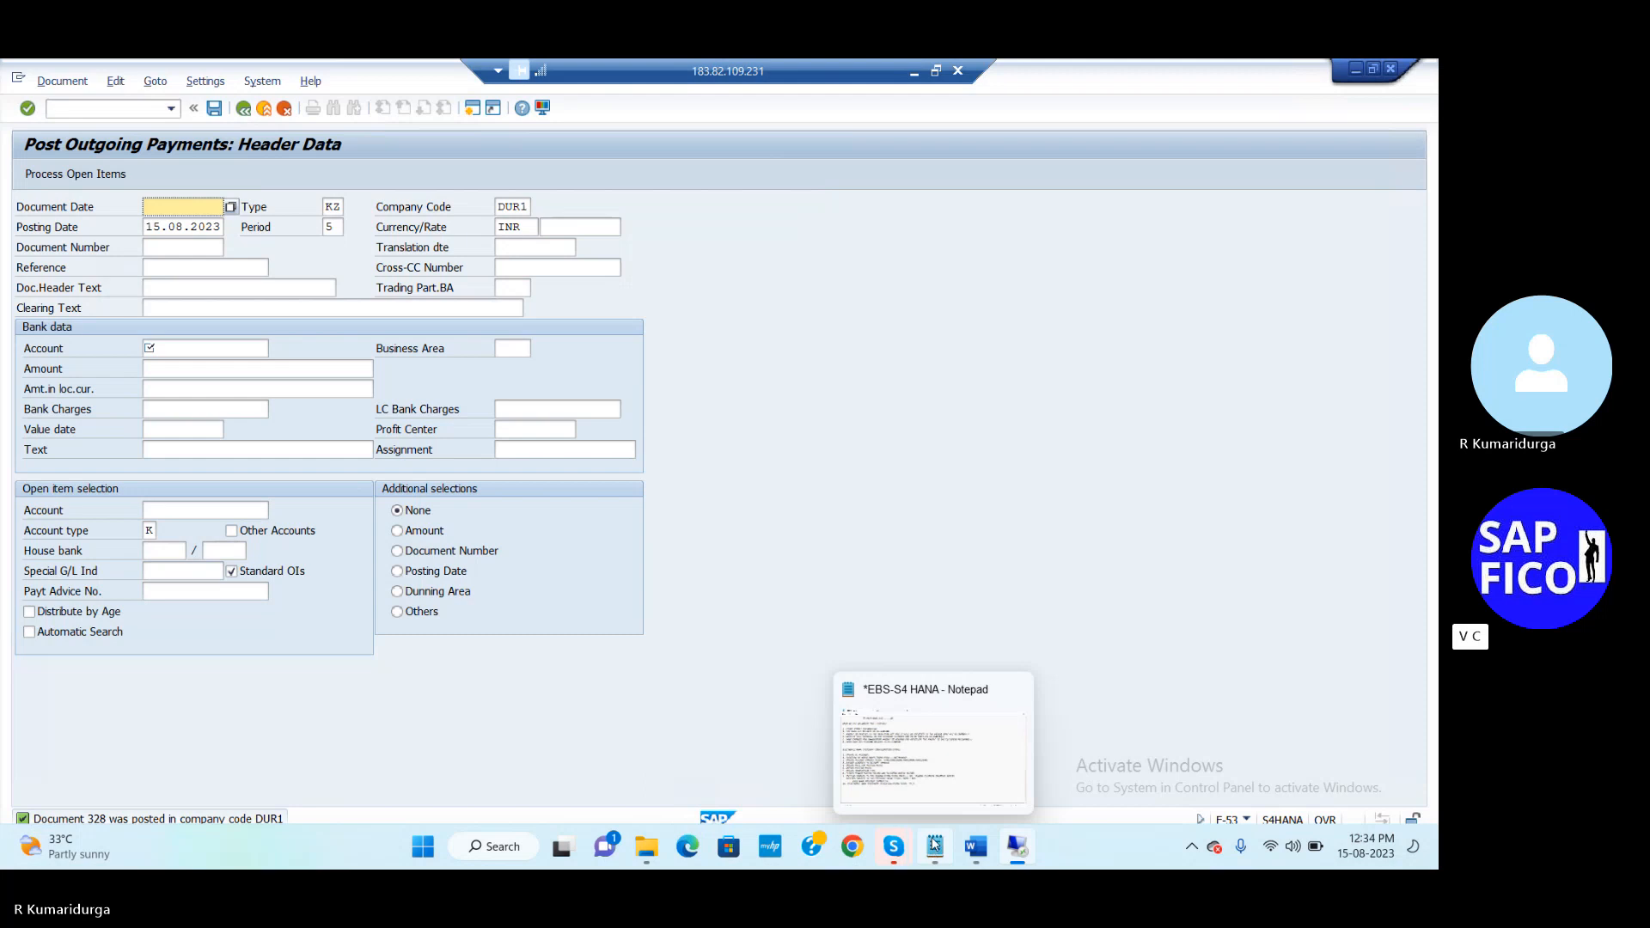
click(938, 772)
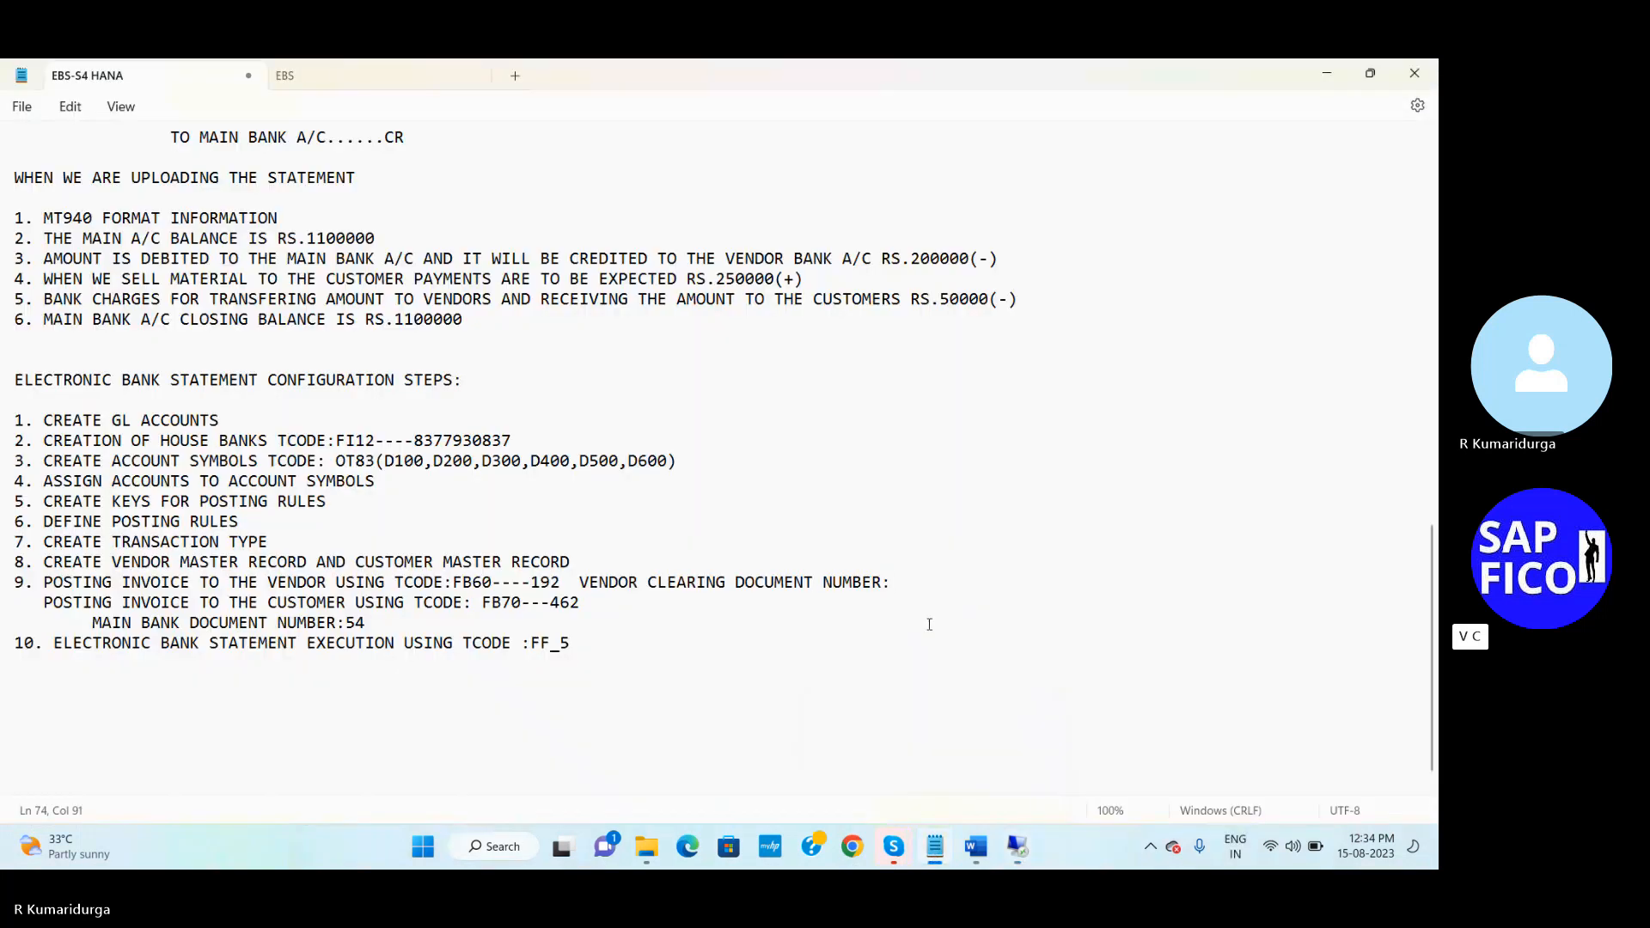
text(328)
Back in SAP, open the G/L account line item display with /NFBL3N
mouse_move(1027, 853)
click(1031, 789)
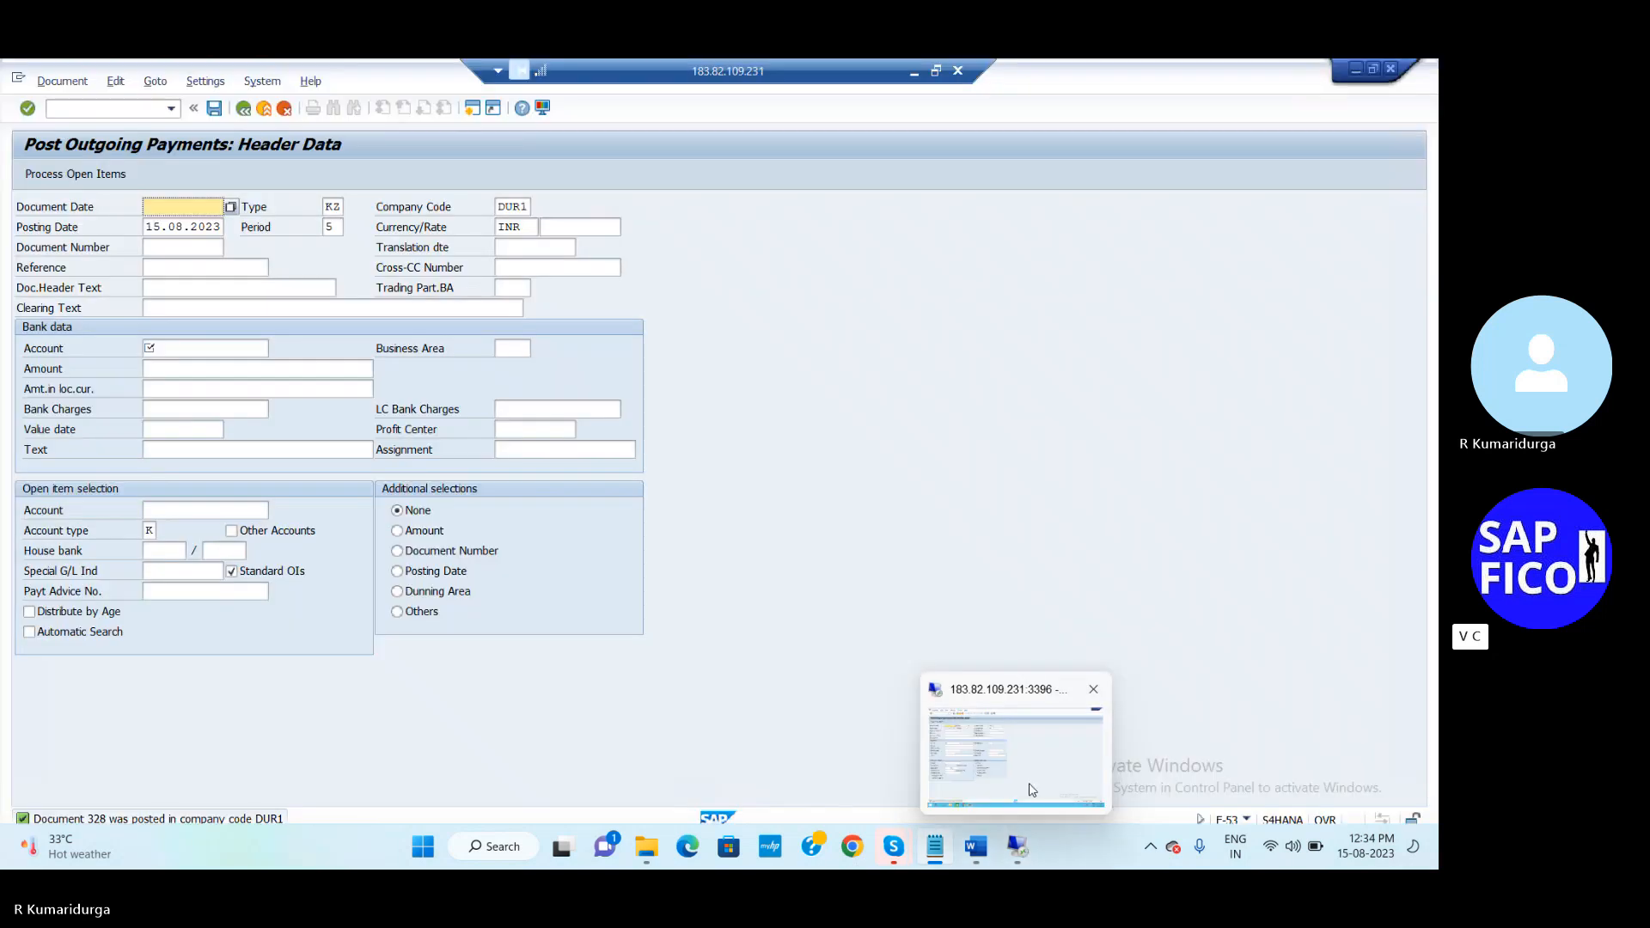
click(120, 112)
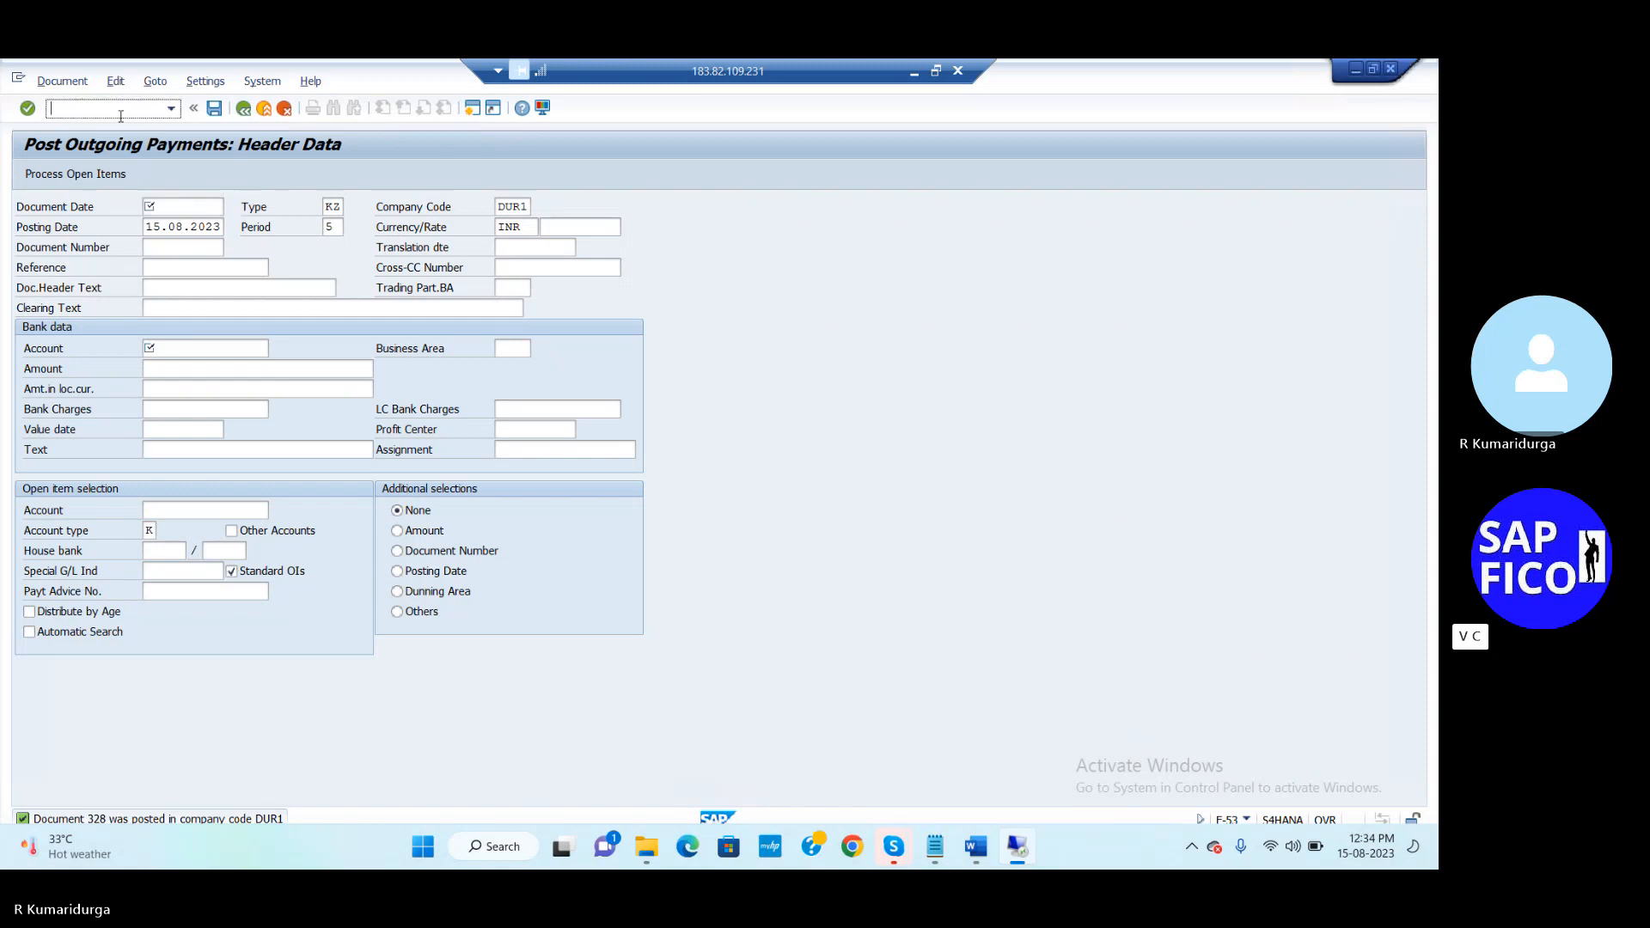
text(/NFBL3N)
key(Return)
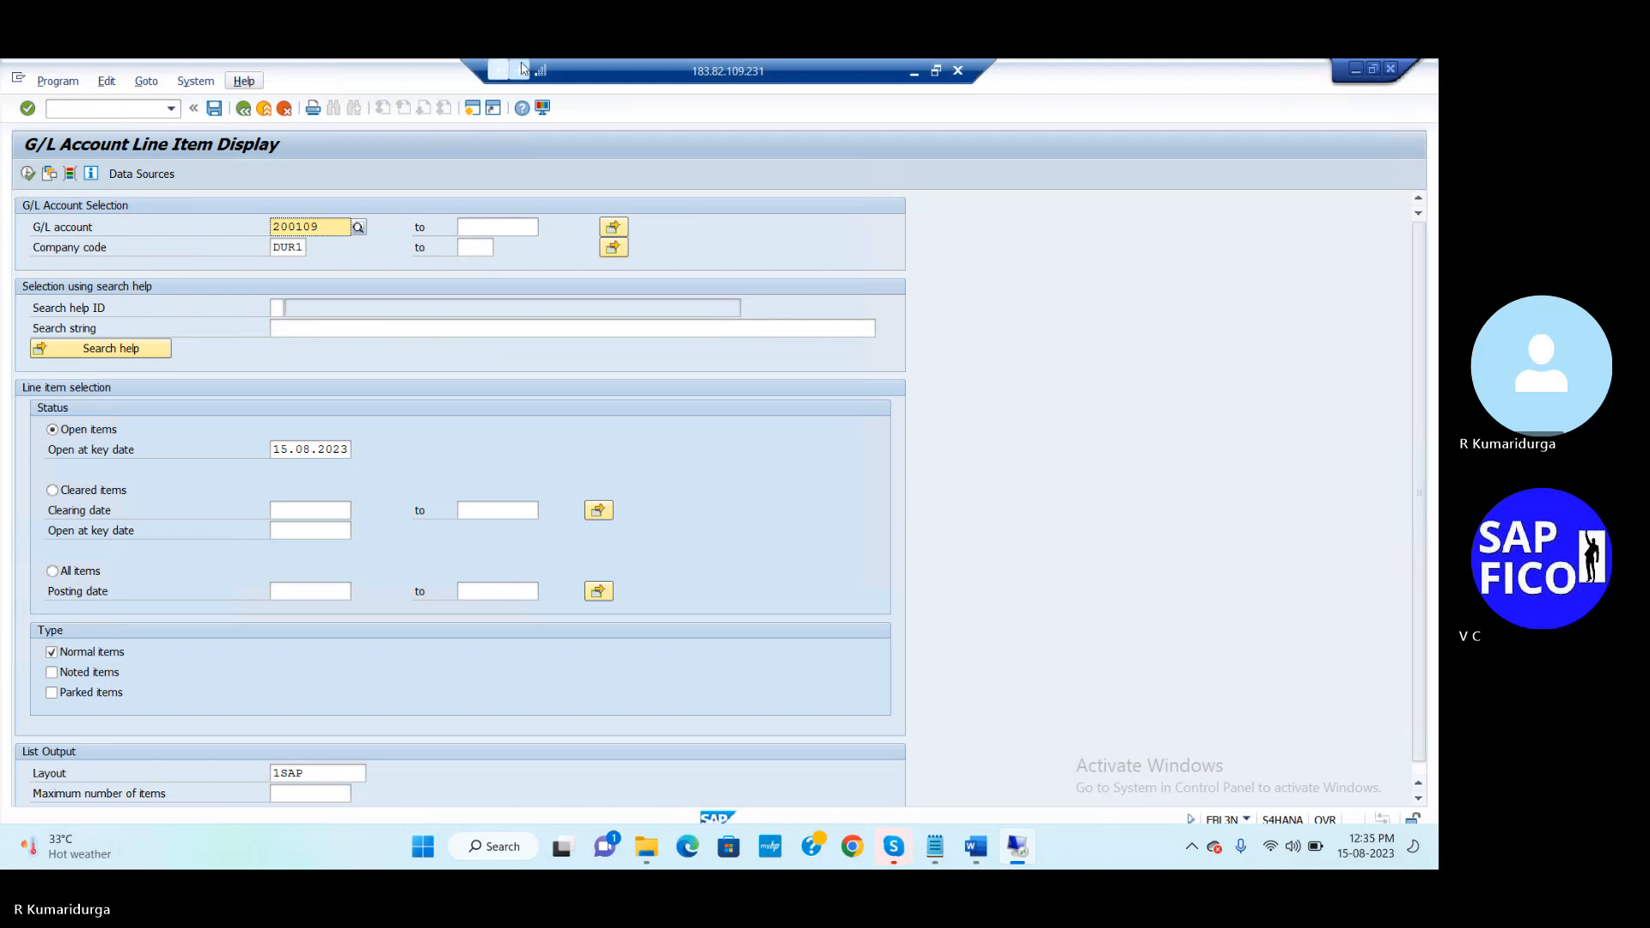
Add account 200110 beside 200109 via Multiple Selection and execute the DUR1 report
click(613, 232)
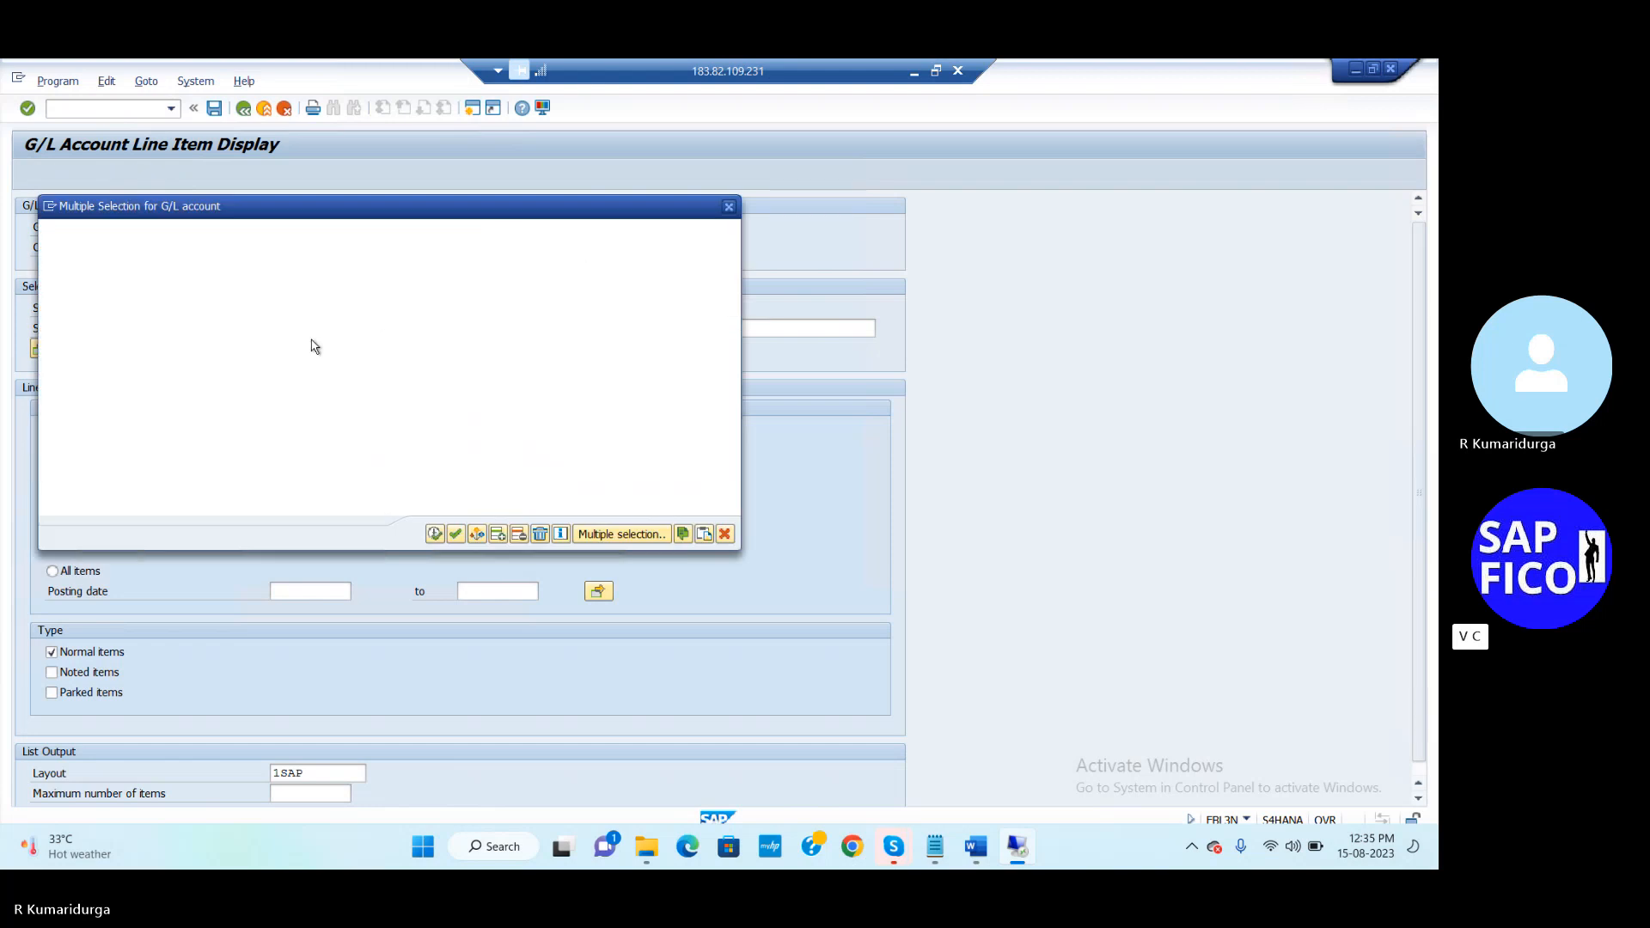
click(153, 318)
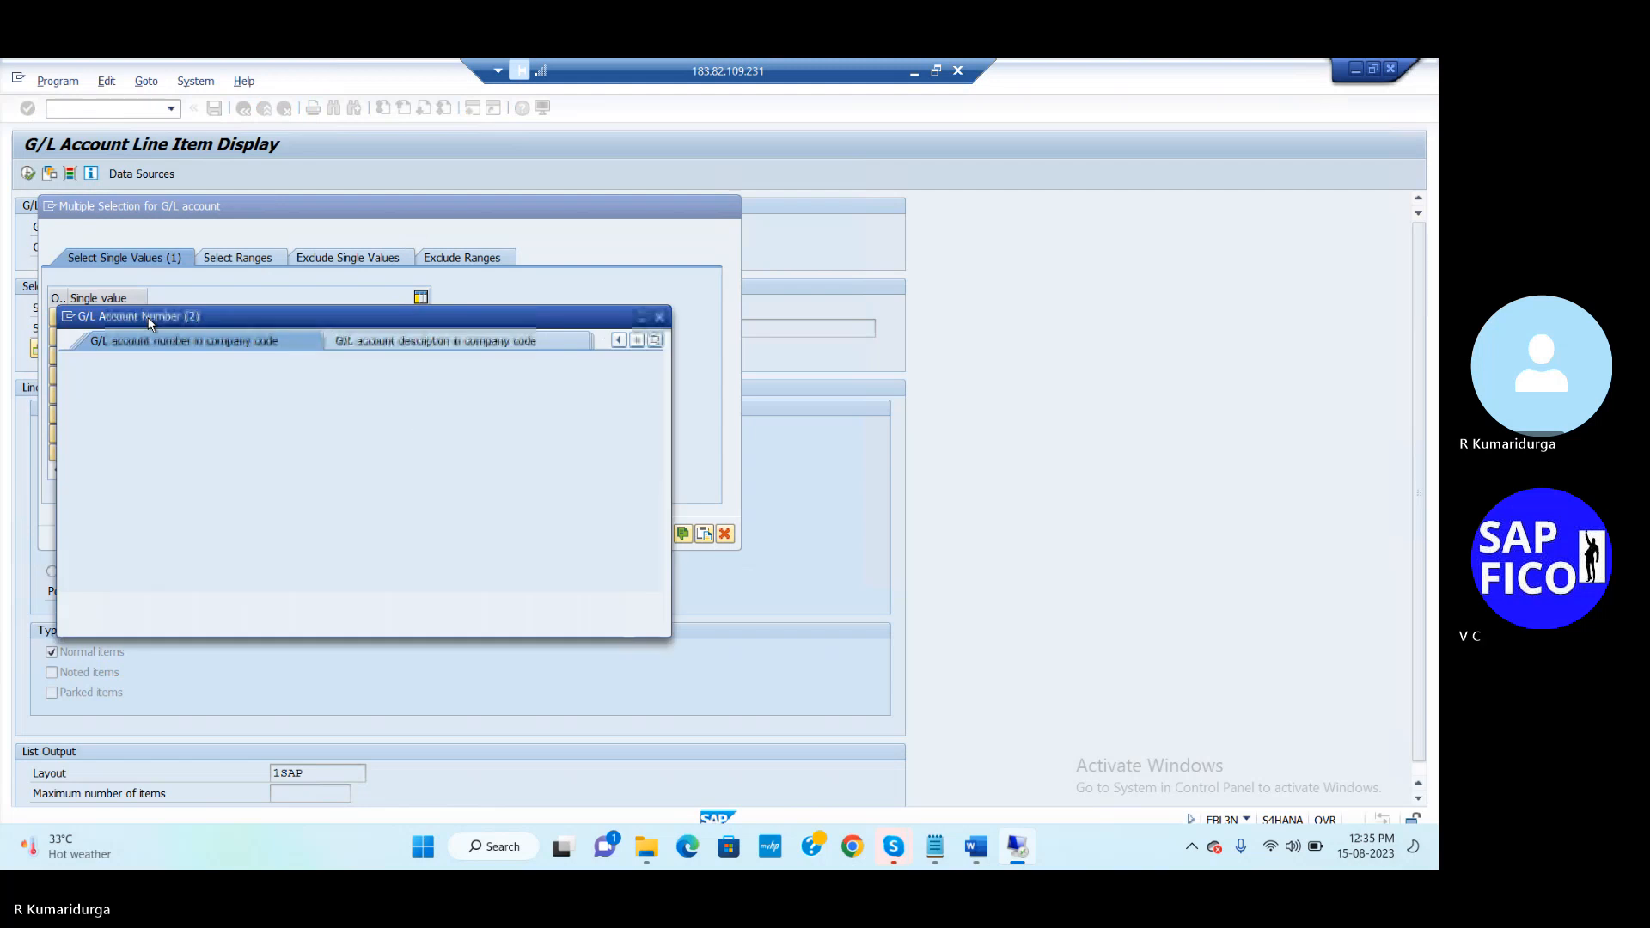
click(659, 315)
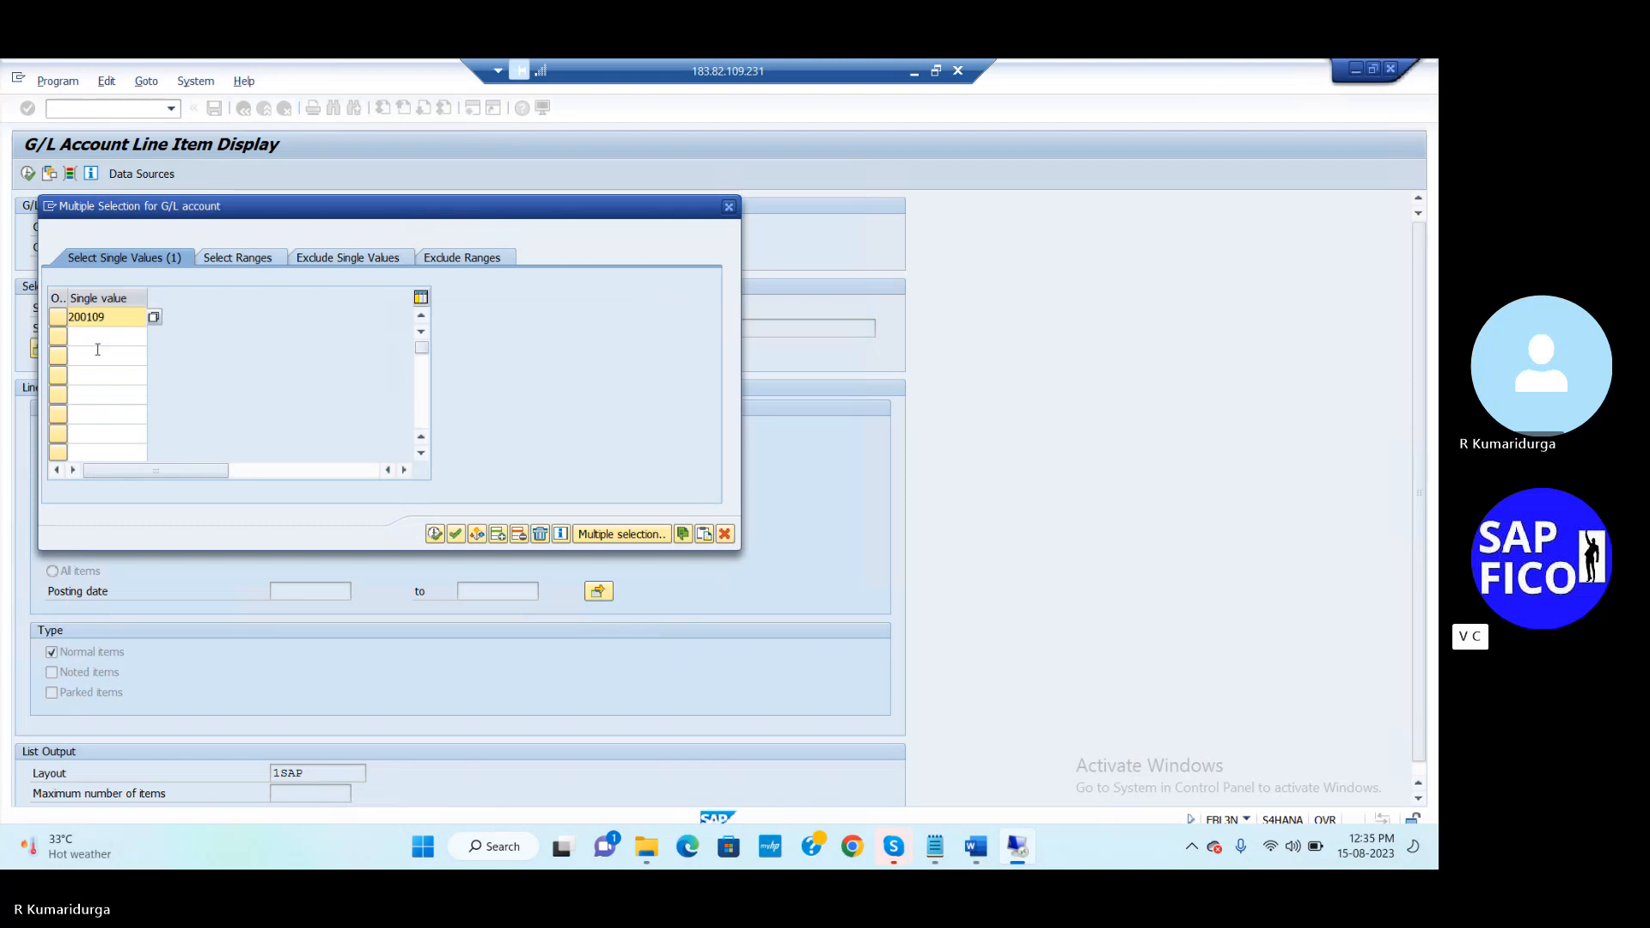
click(111, 334)
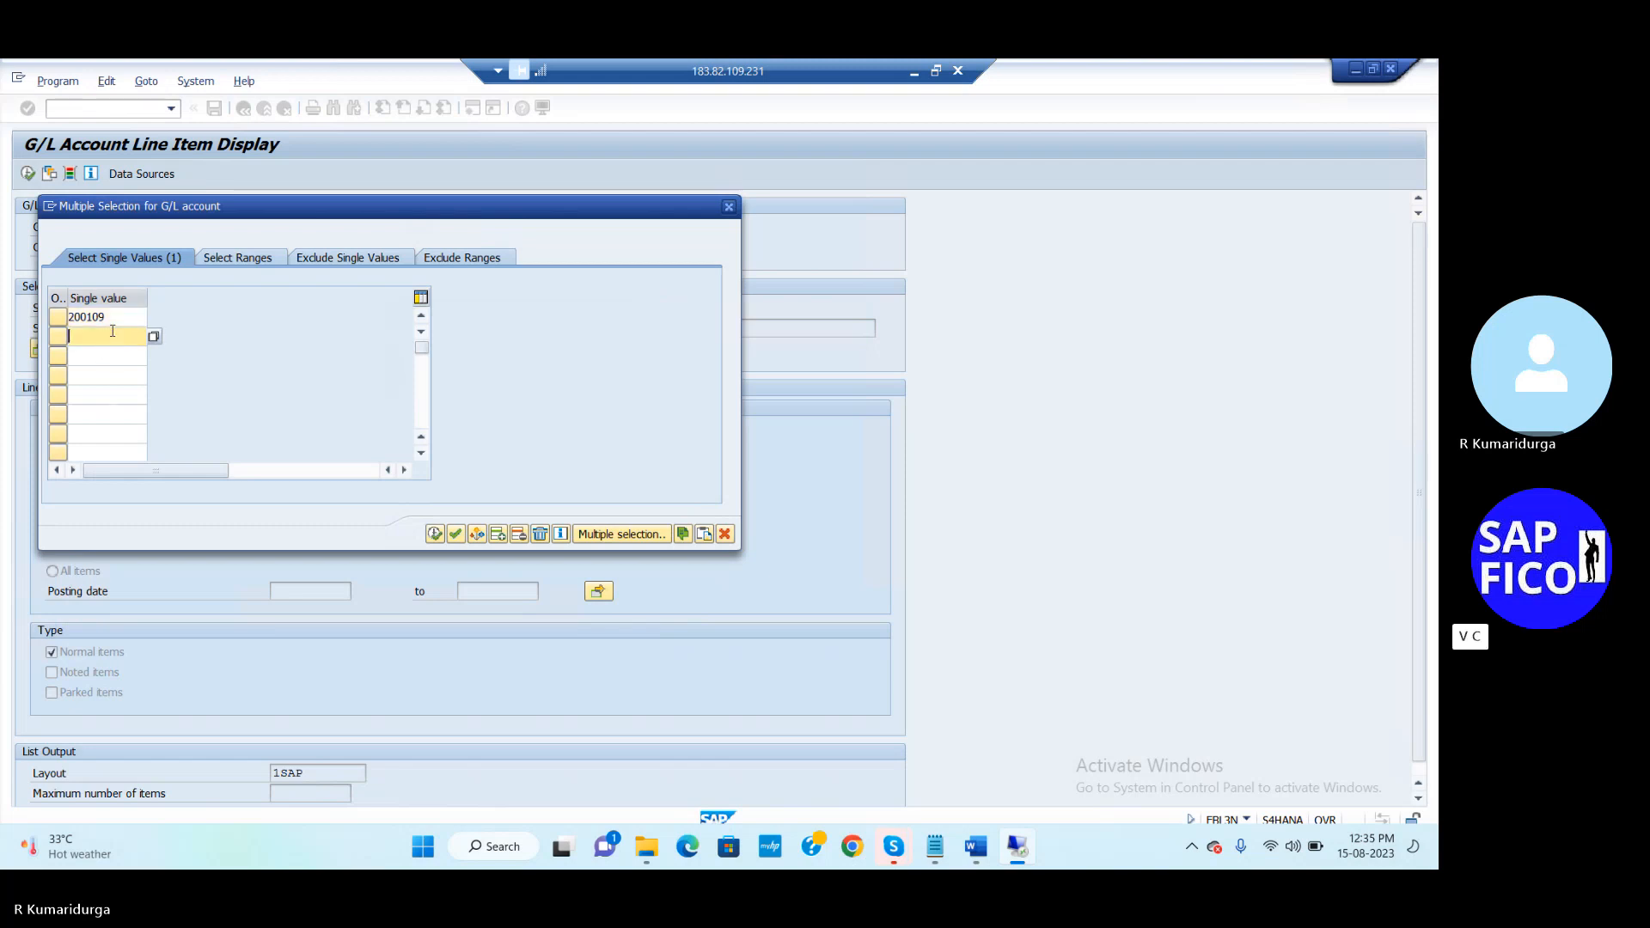
text(200110)
click(435, 533)
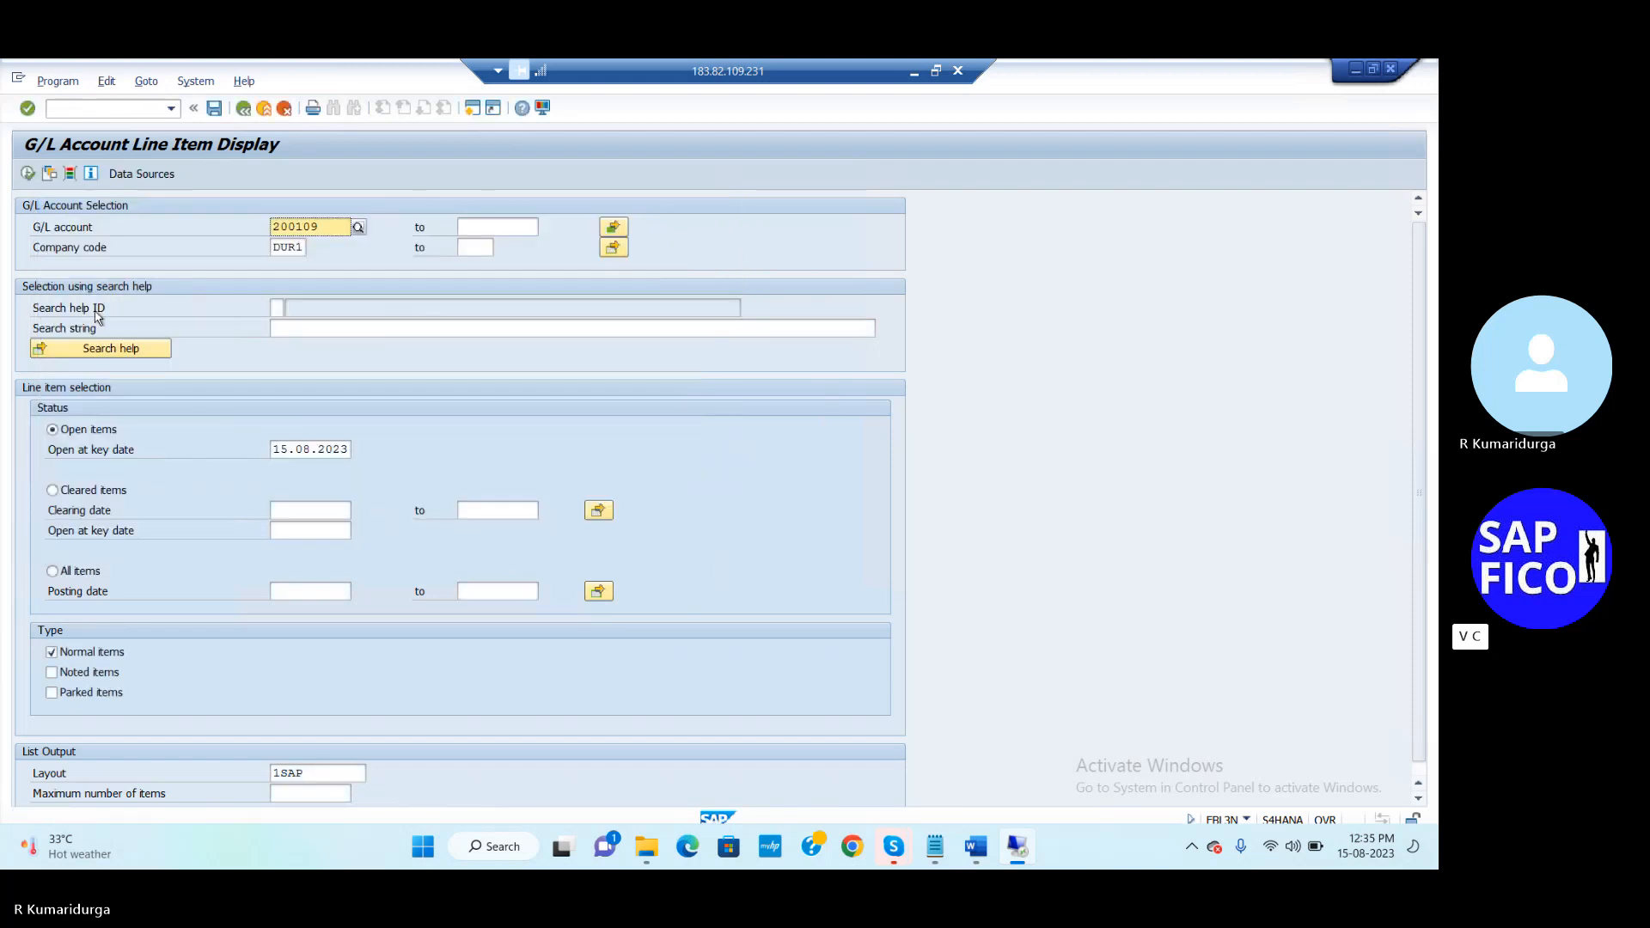
click(29, 175)
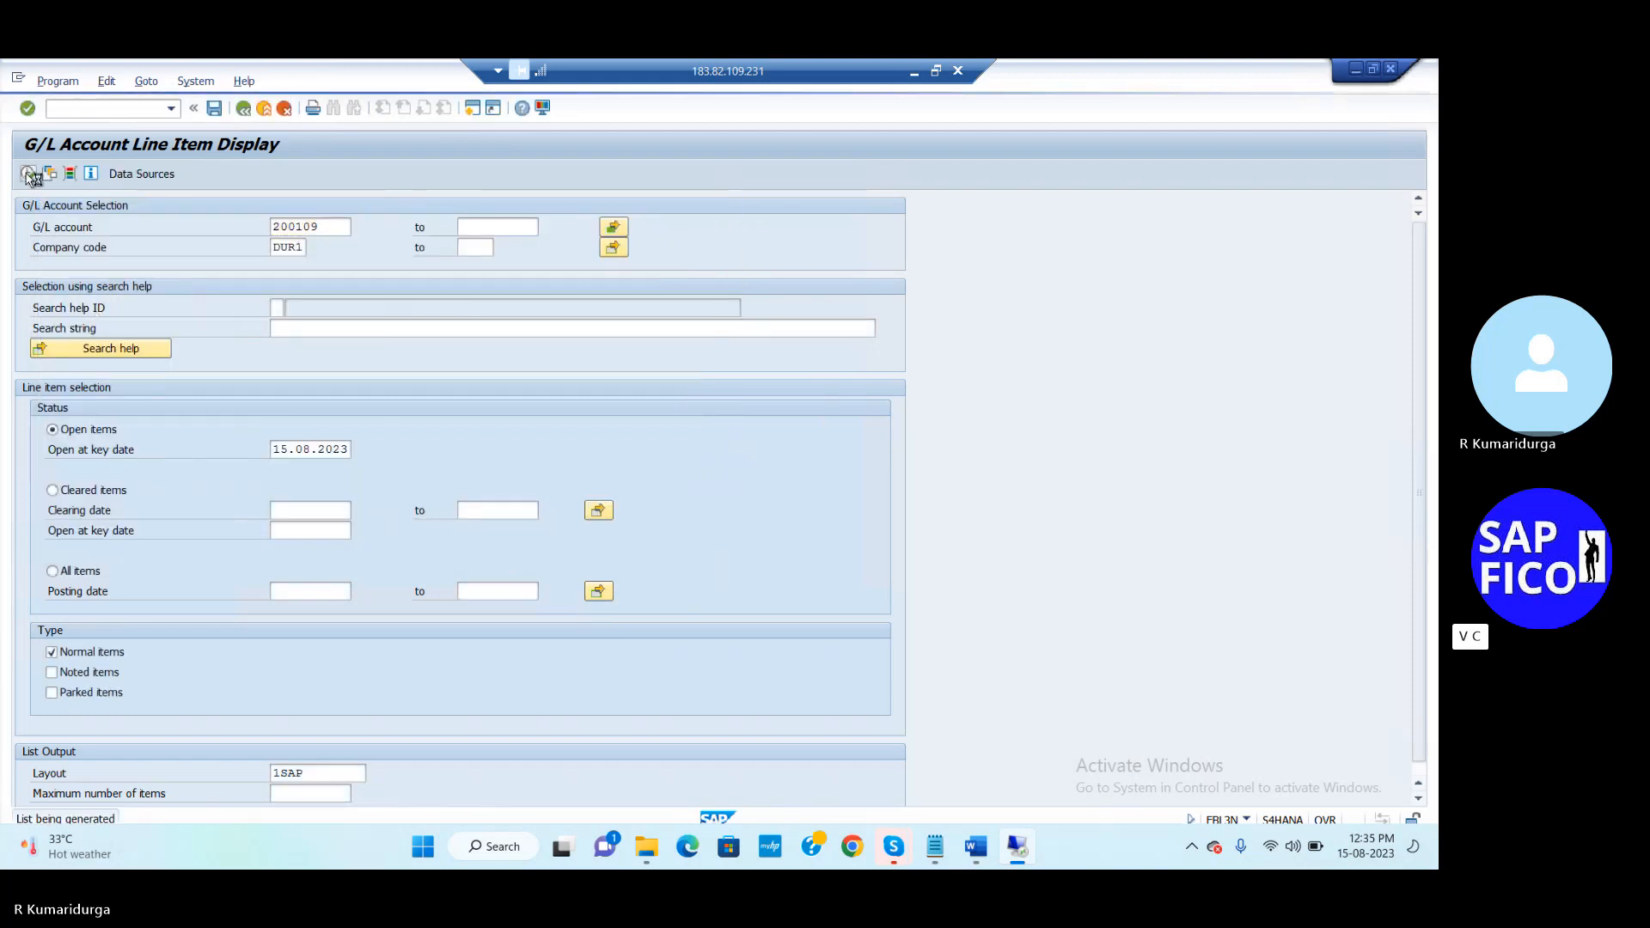
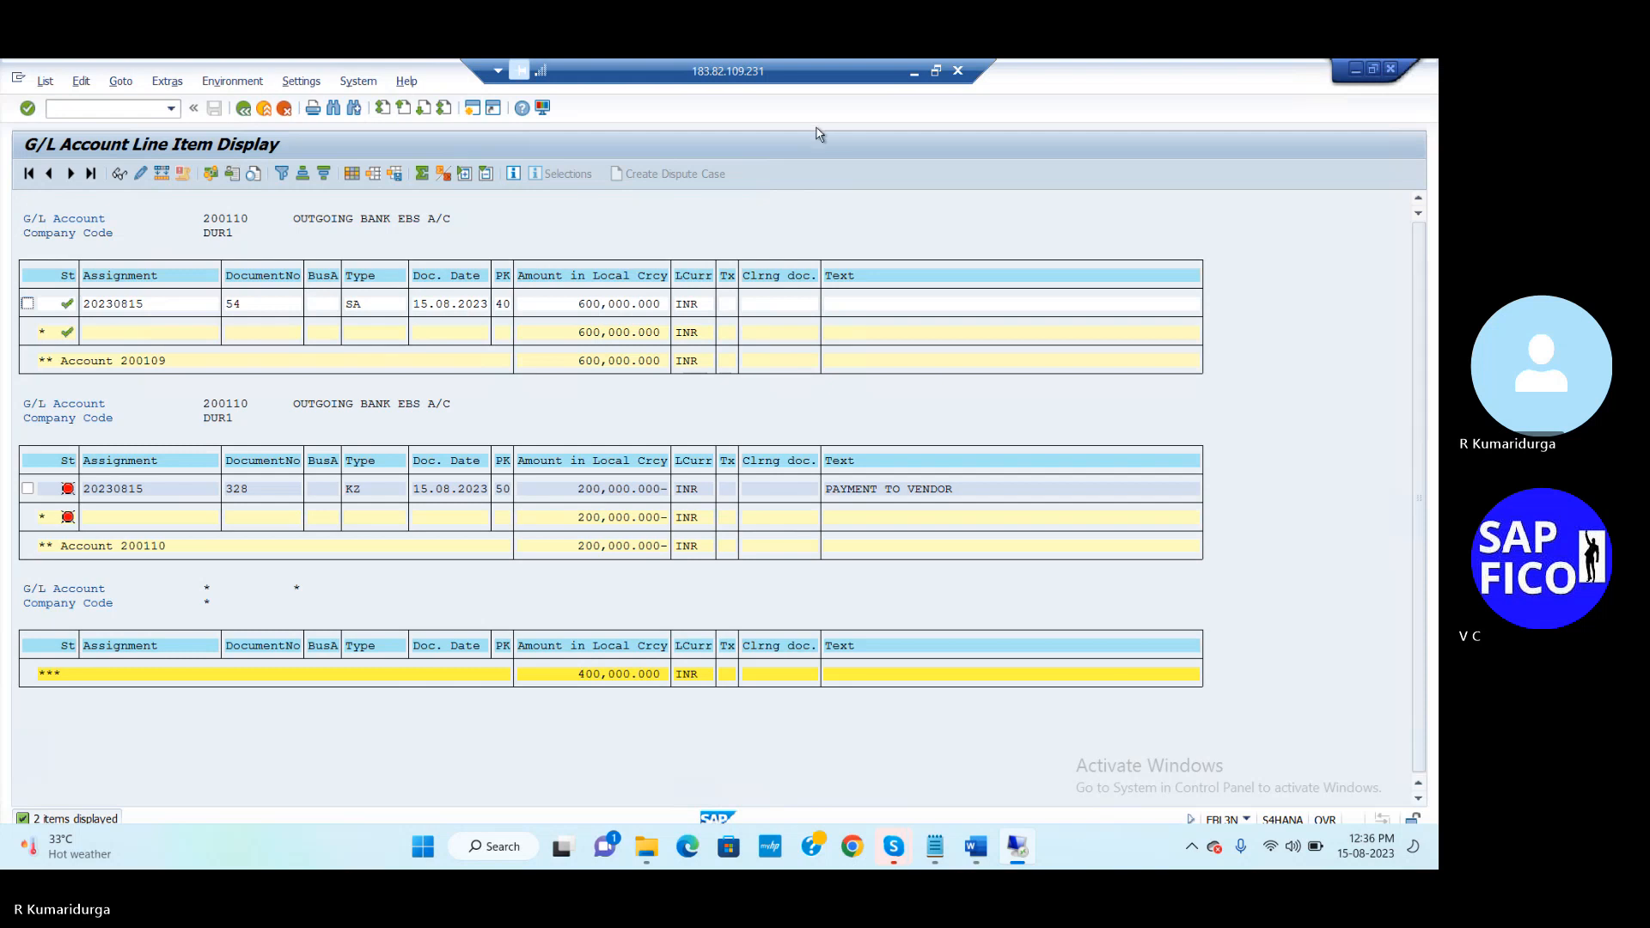
Show Notepad's EBS tab with the MT940 statement: opening 1,100,000 INR, closing 1,000,000
click(932, 847)
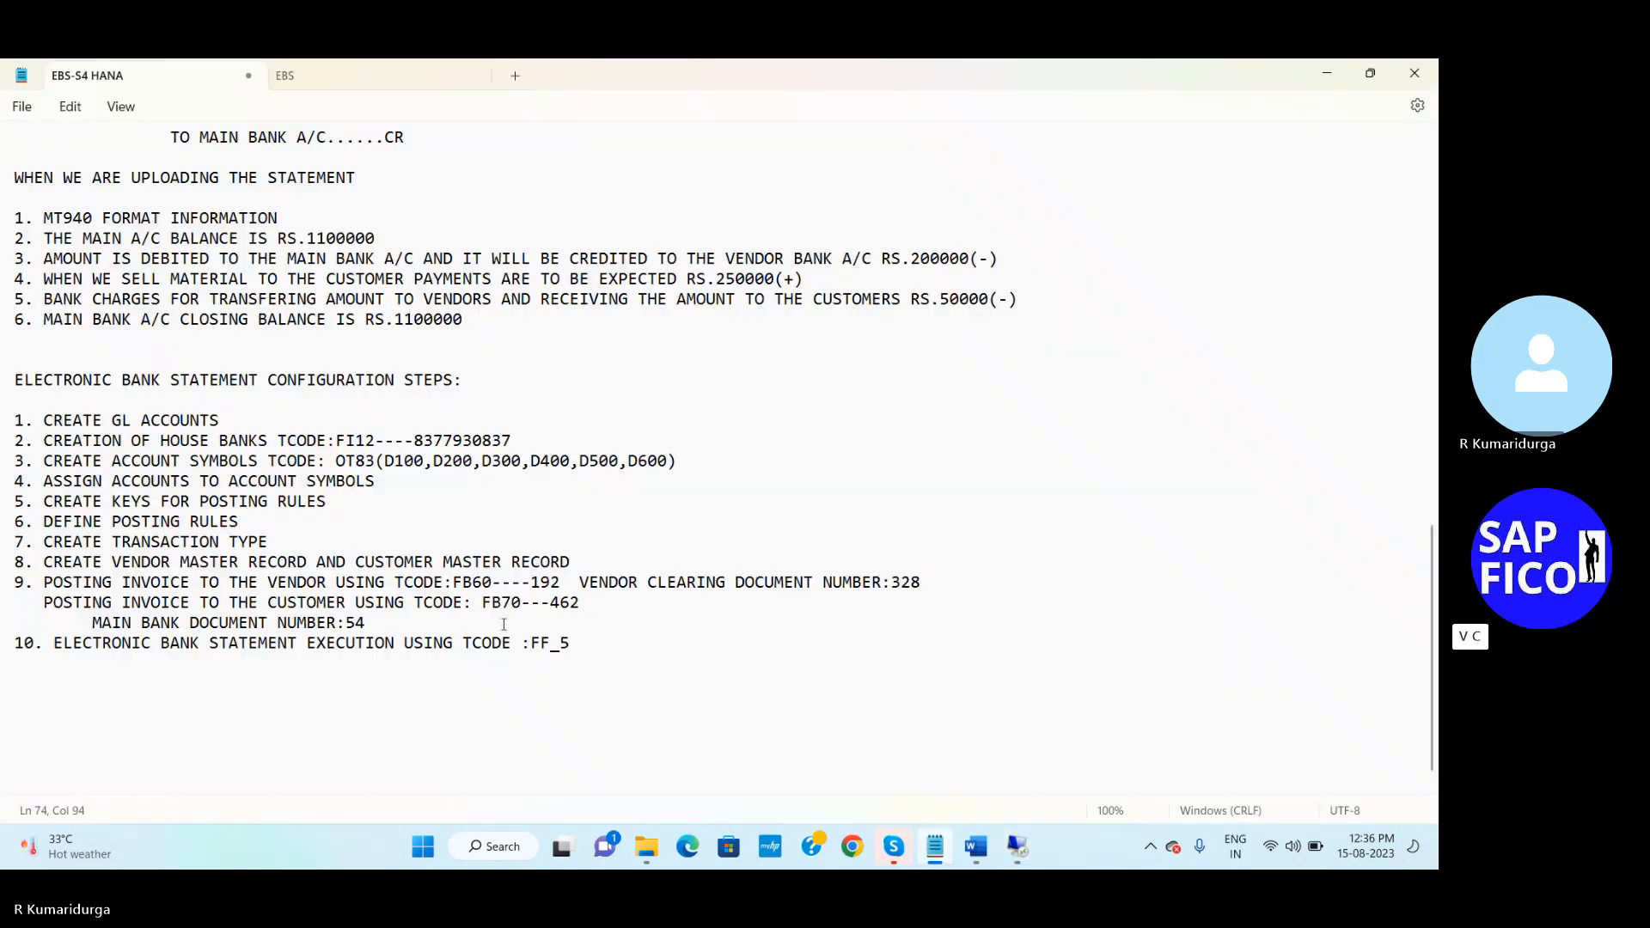
click(378, 79)
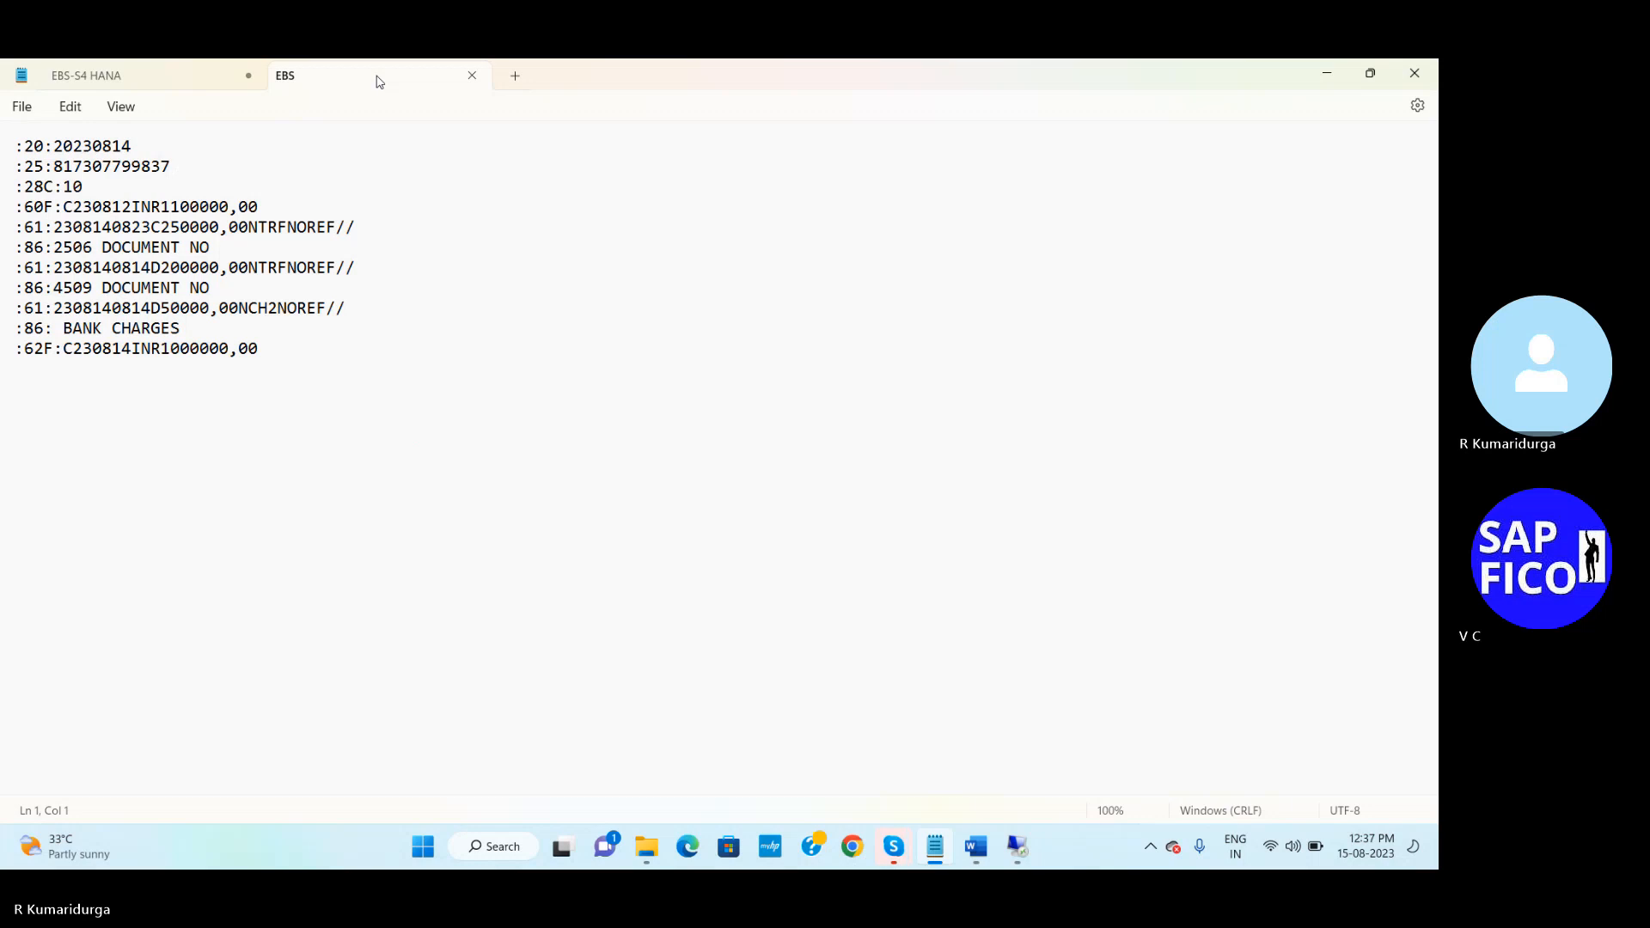
Change the statement date from 20230814 to 20230815
click(143, 153)
click(135, 146)
key(BackSpace)
text(5)
click(73, 168)
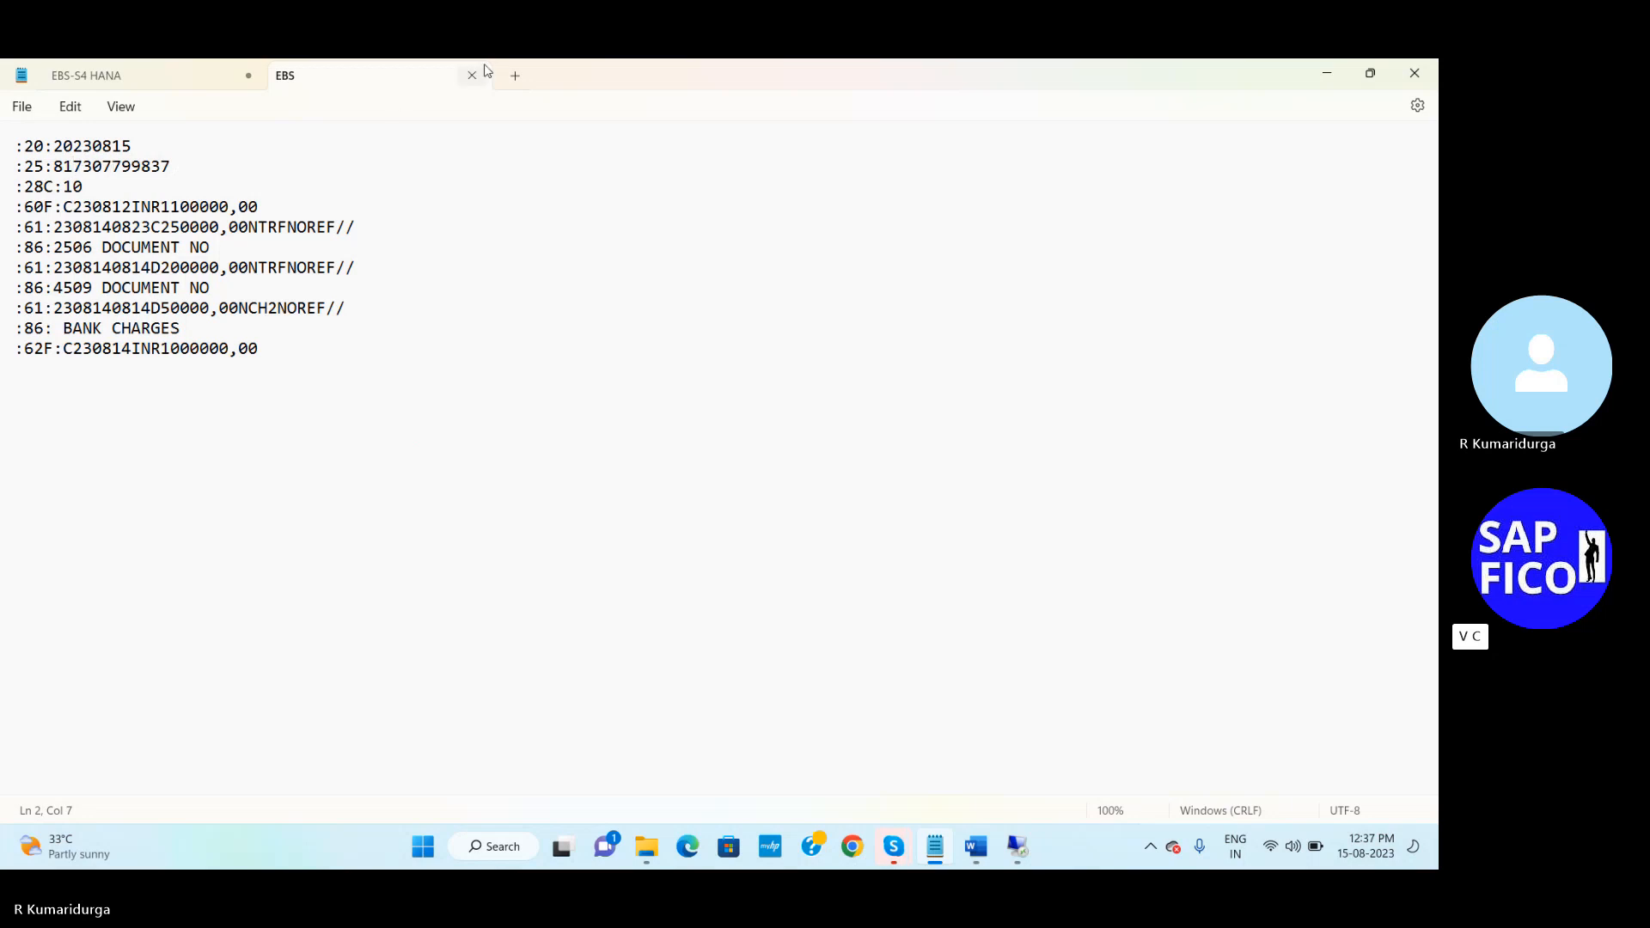
click(1326, 72)
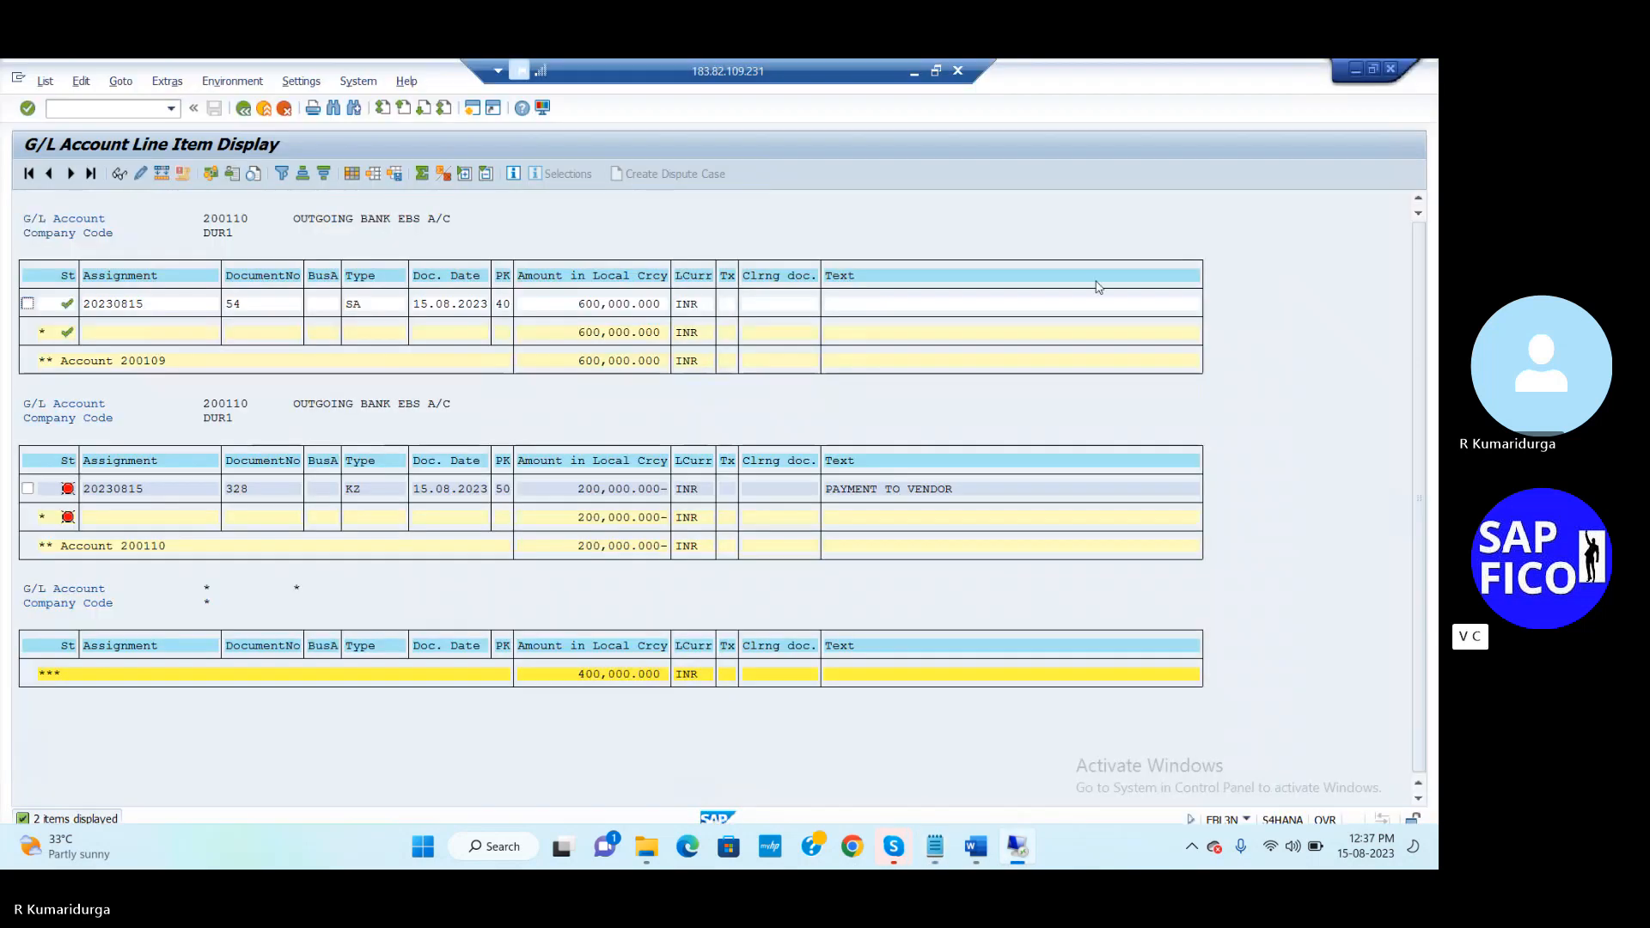
click(935, 846)
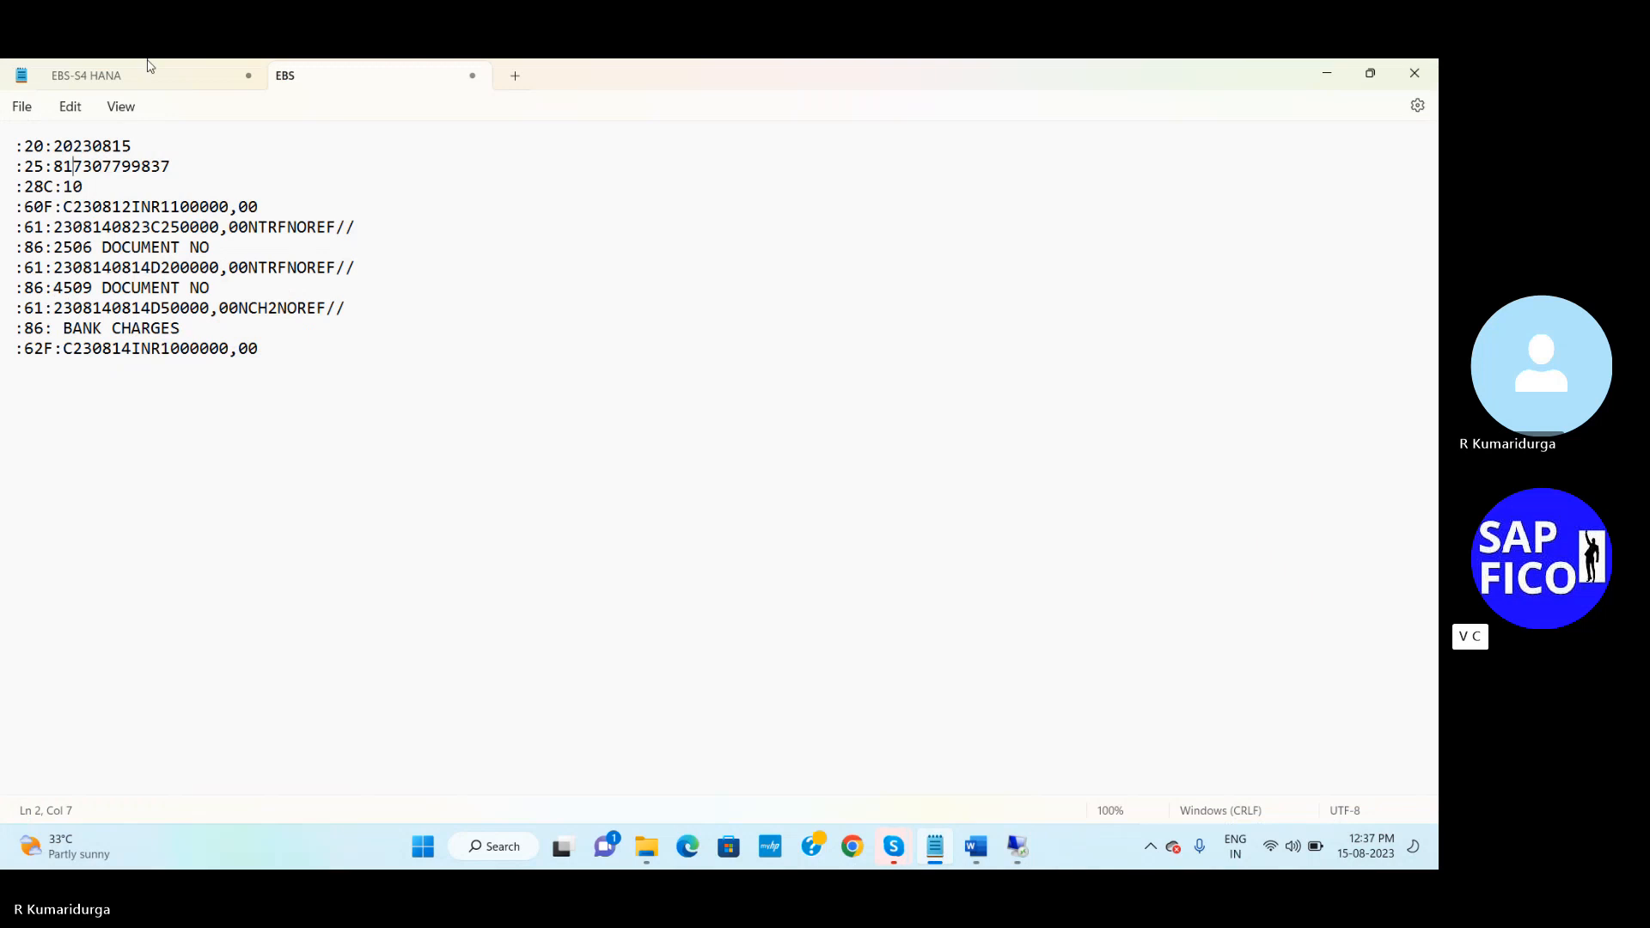
click(151, 78)
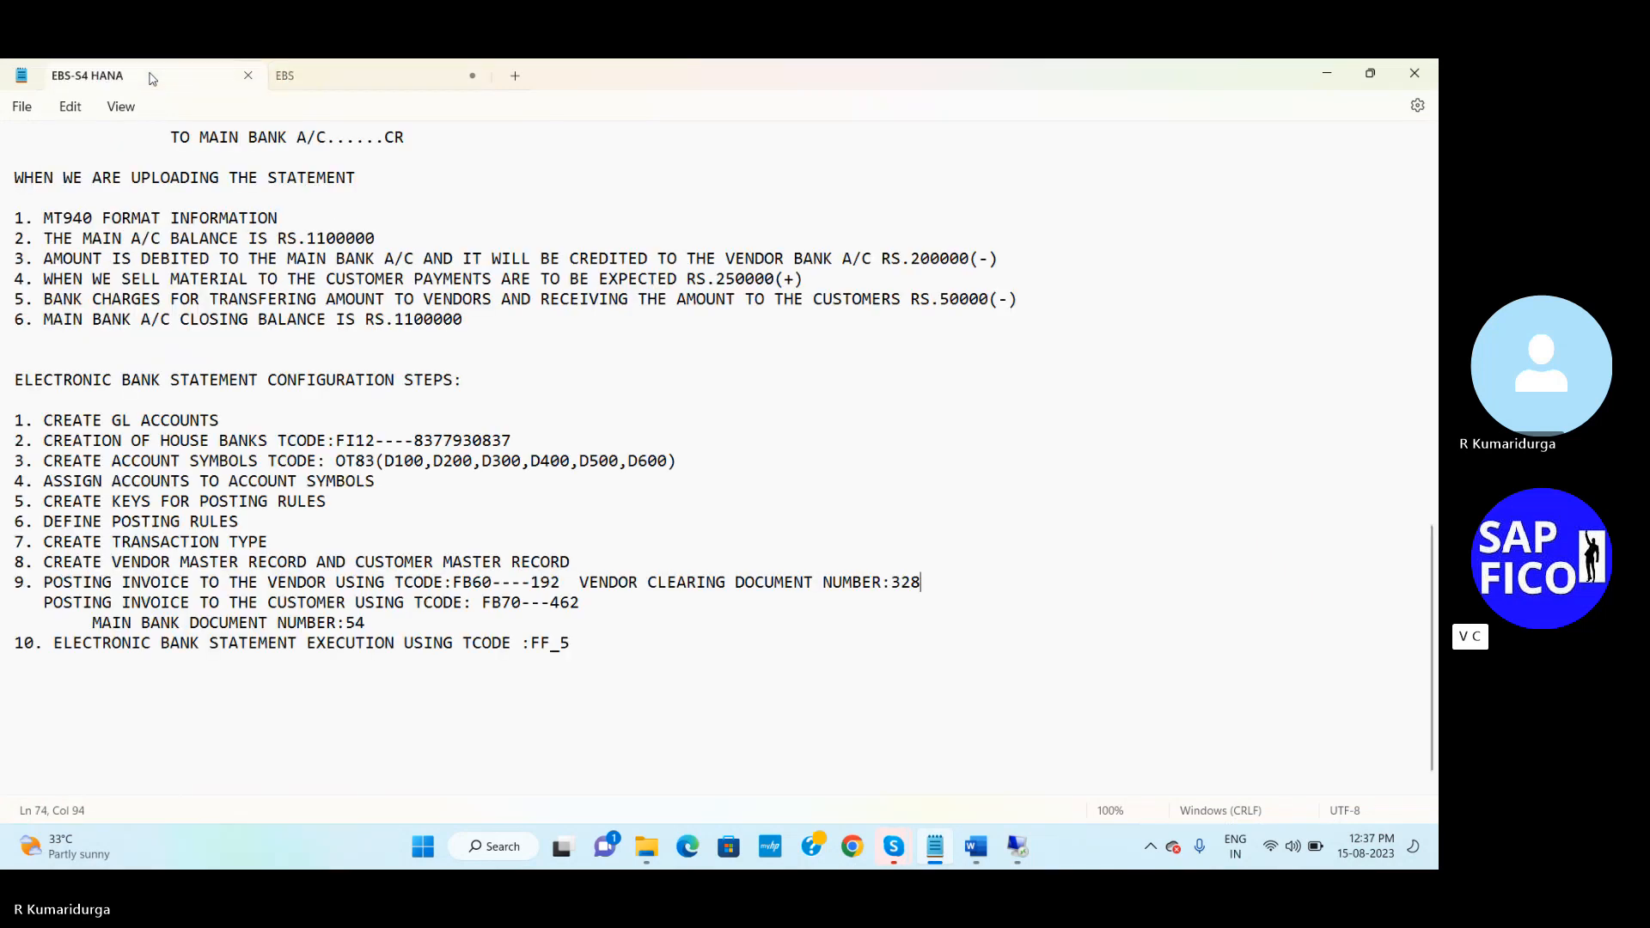
click(357, 80)
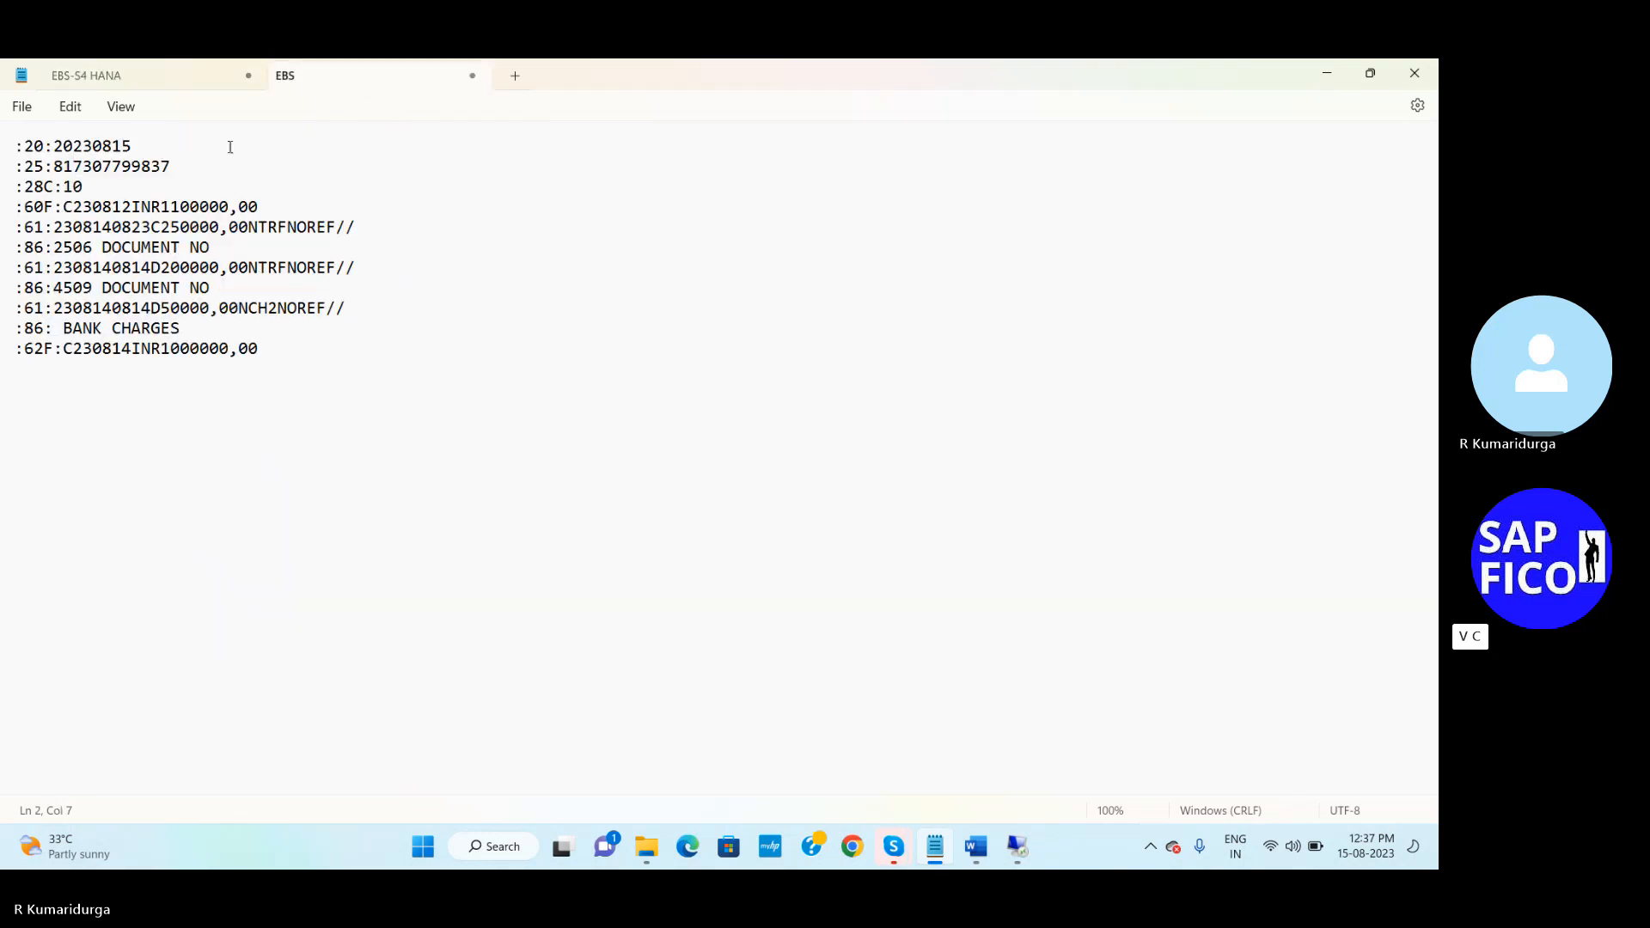
key(Delete)
key(Delete)
key(Delete)
key(Delete)
key(Delete)
key(Delete)
key(Delete)
key(Delete)
key(Delete)
key(Delete)
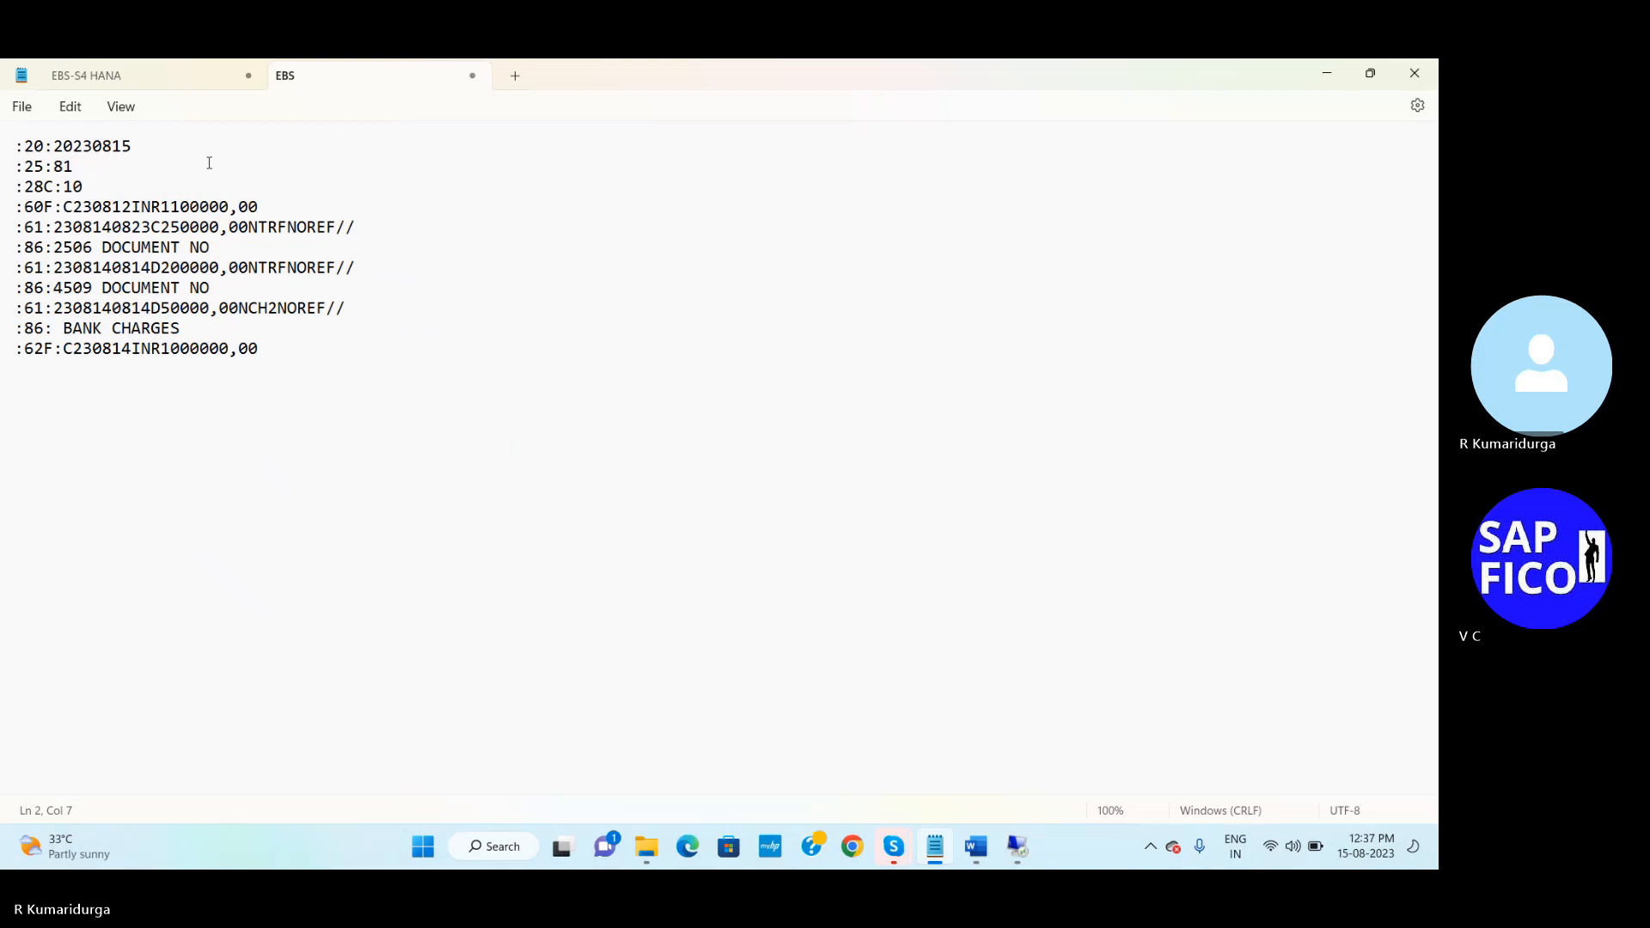
key(BackSpace)
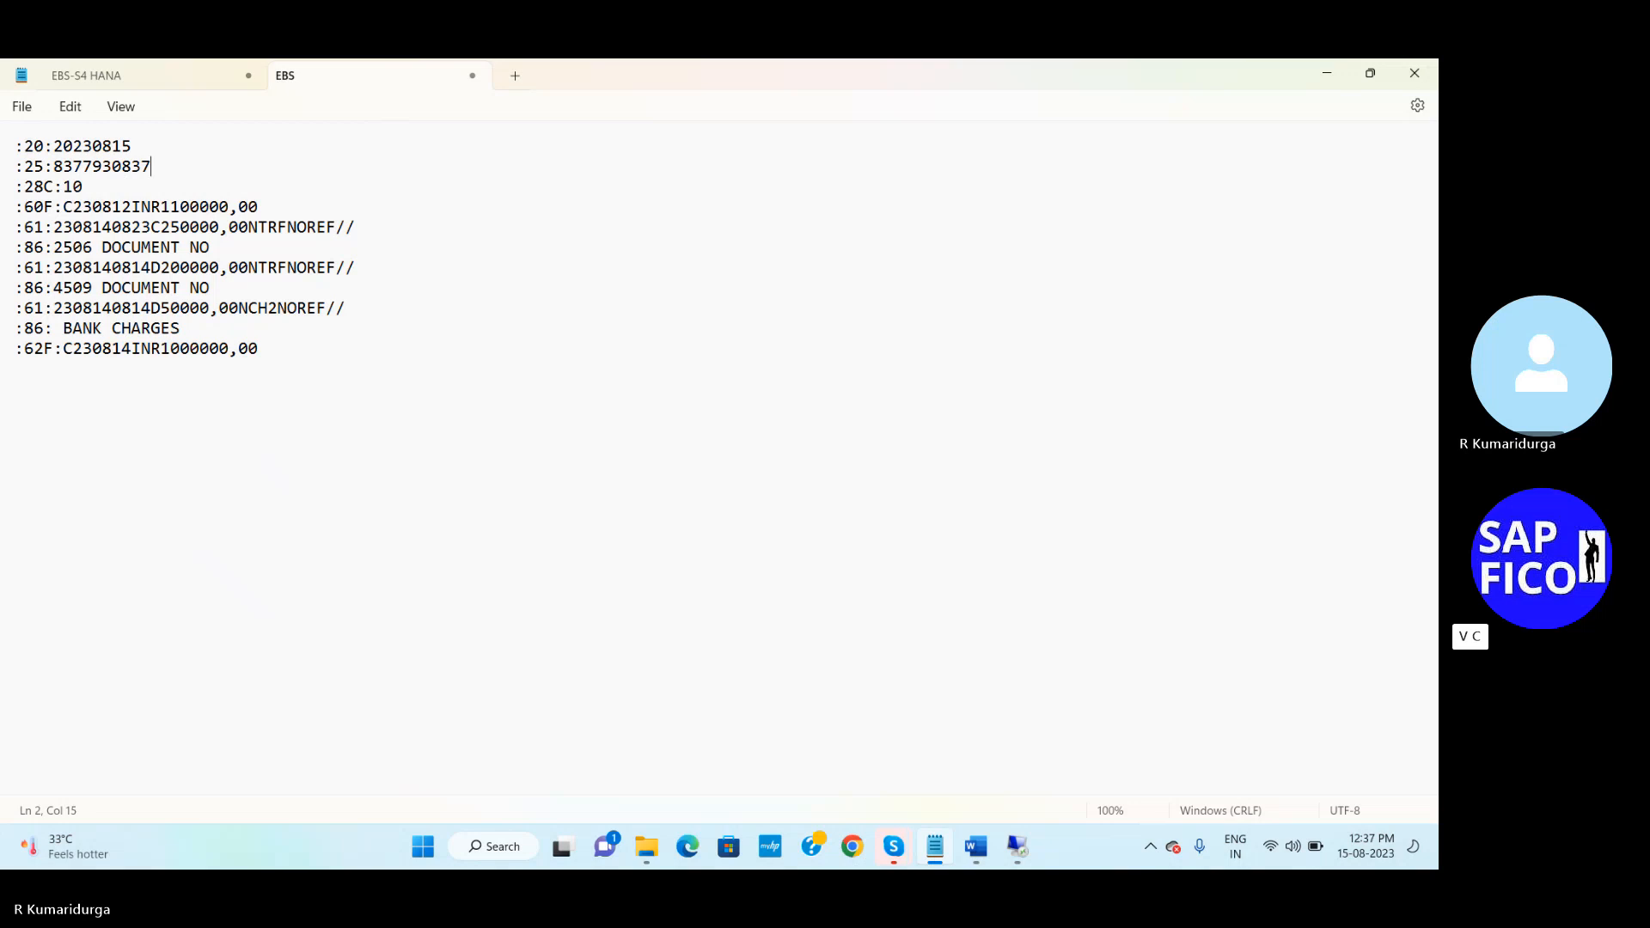
click(151, 74)
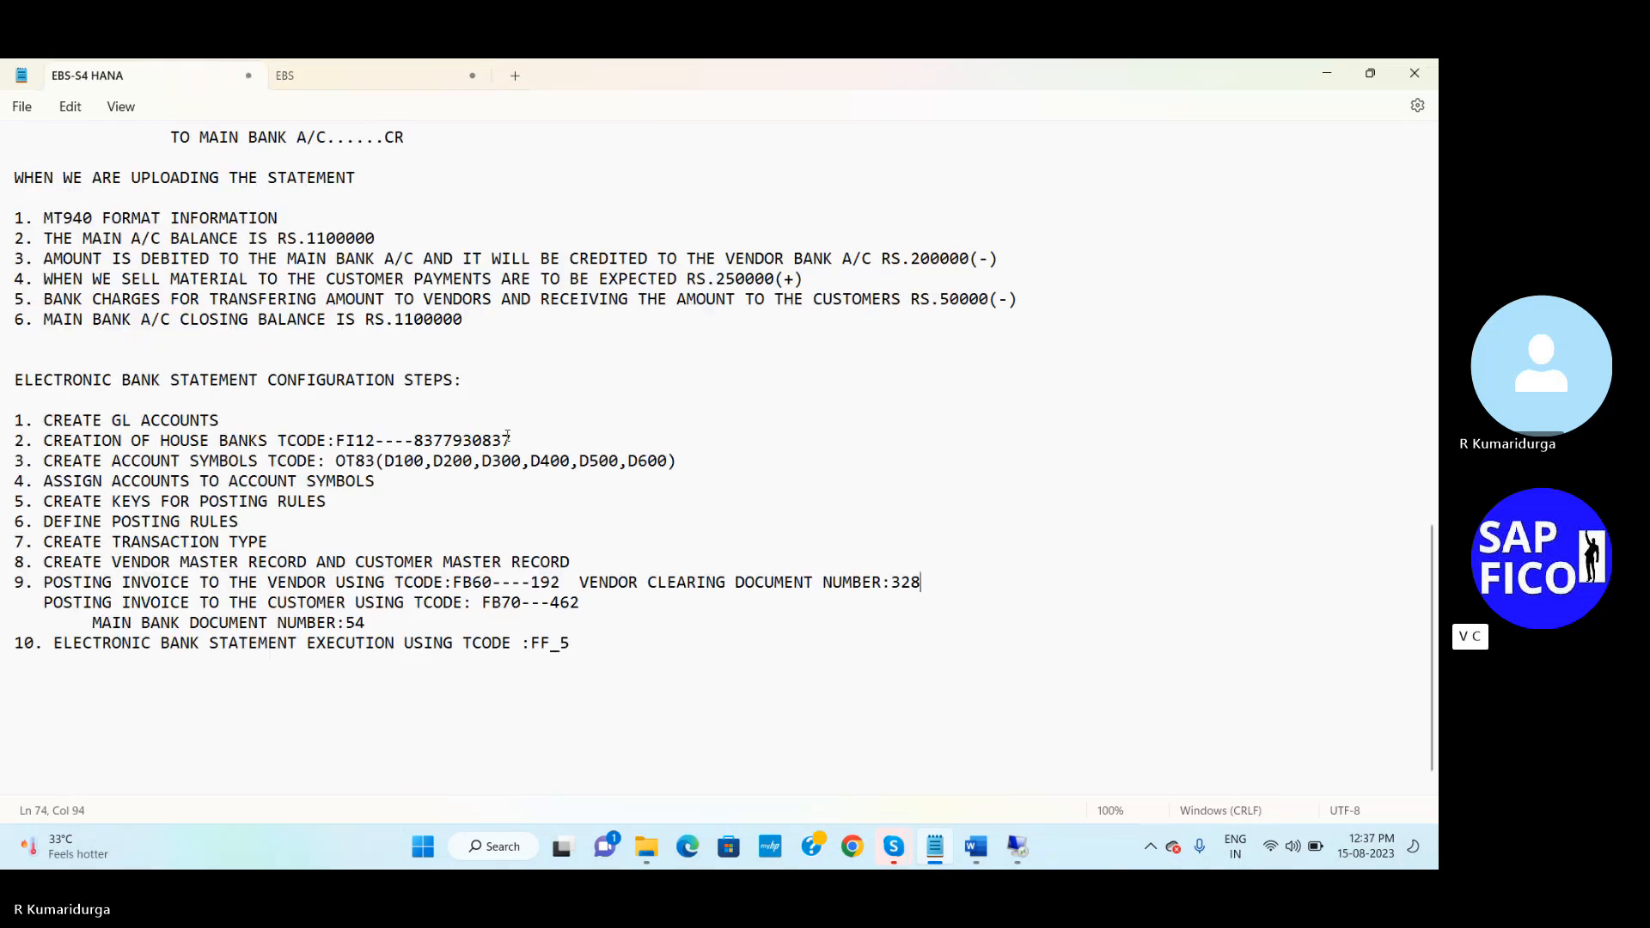
click(307, 76)
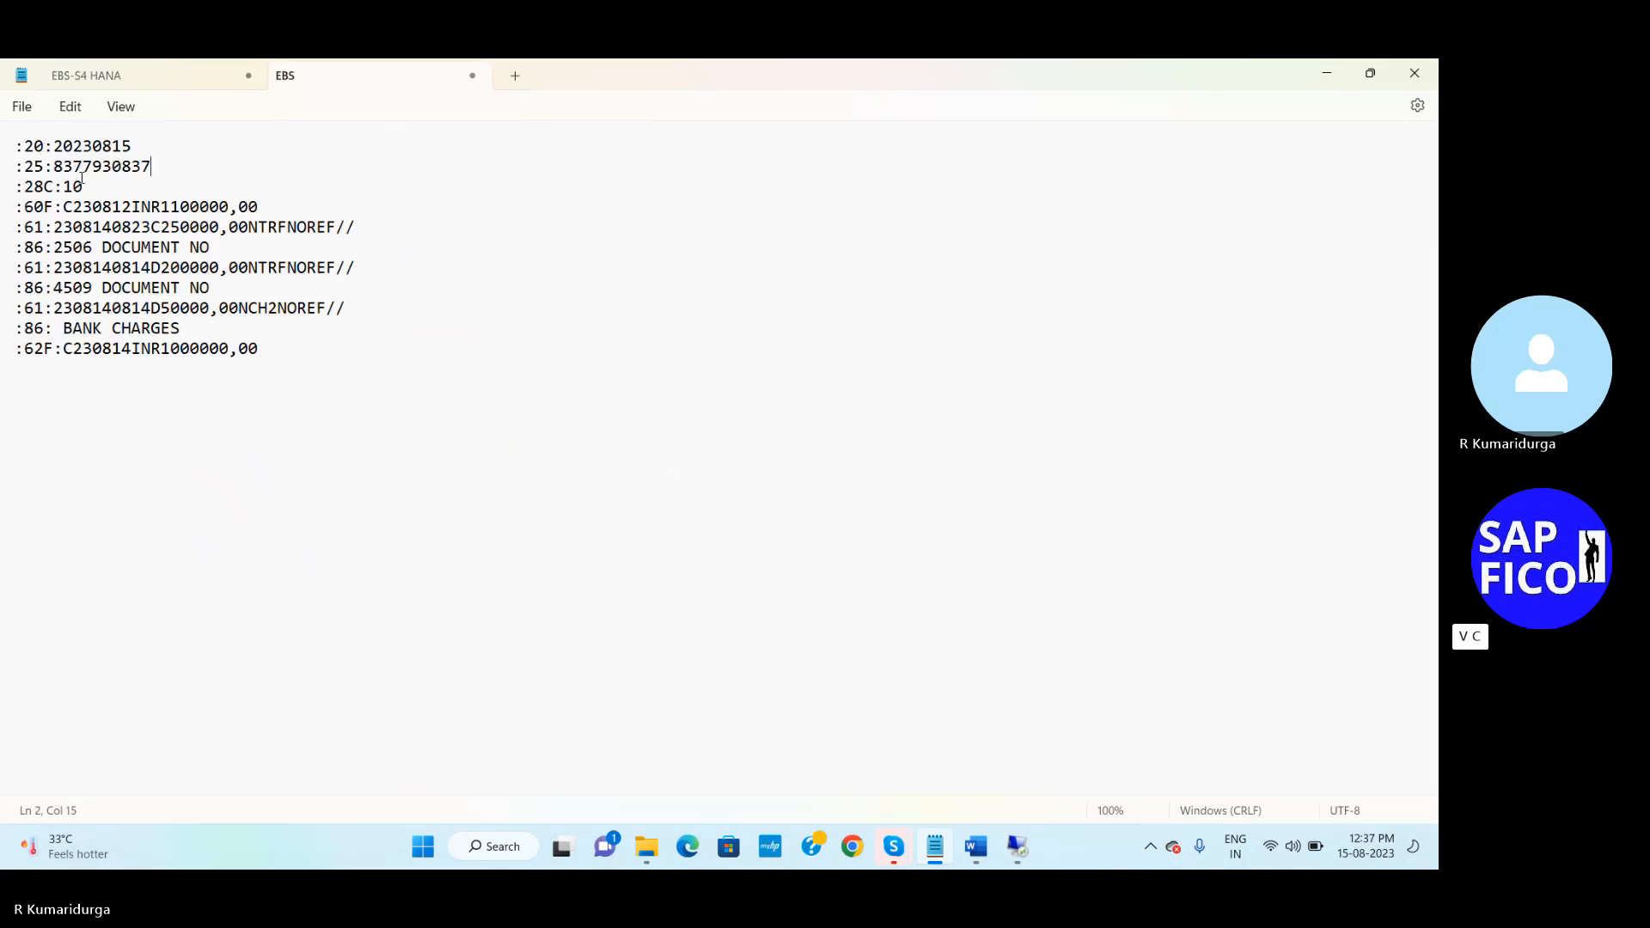
click(90, 184)
key(BackSpace)
key(BackSpace)
Label the first two lines '- STATEMENT DATE' and '- BANK A/C NUMBER'
click(140, 147)
text(STATEMENT DATE)
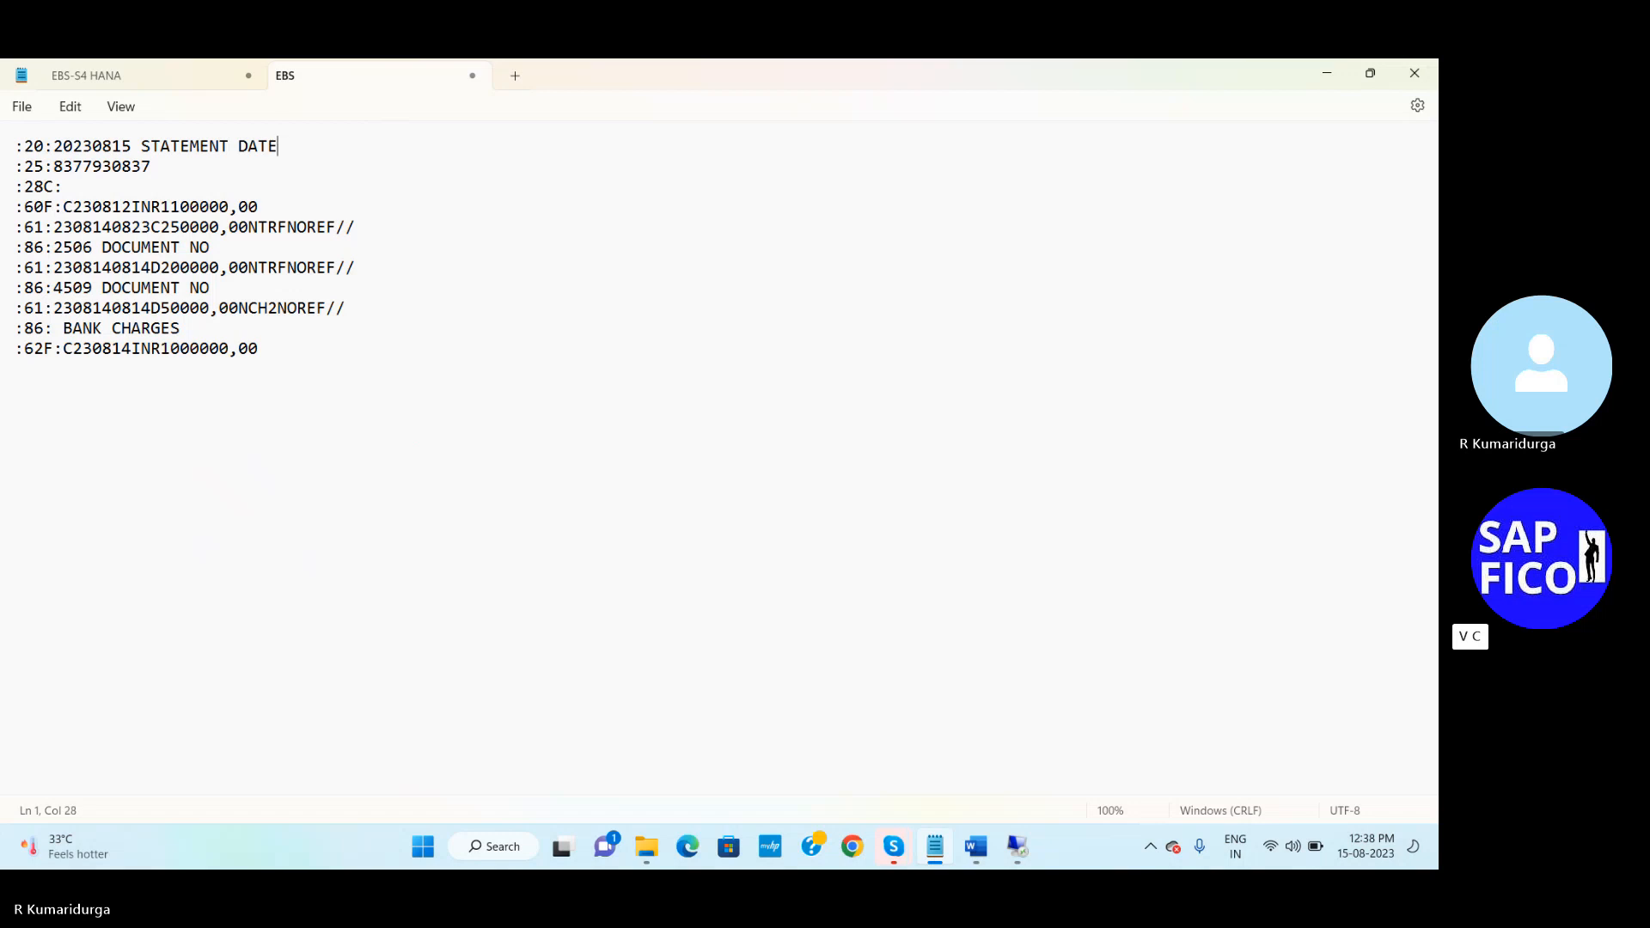
click(134, 146)
text(-)
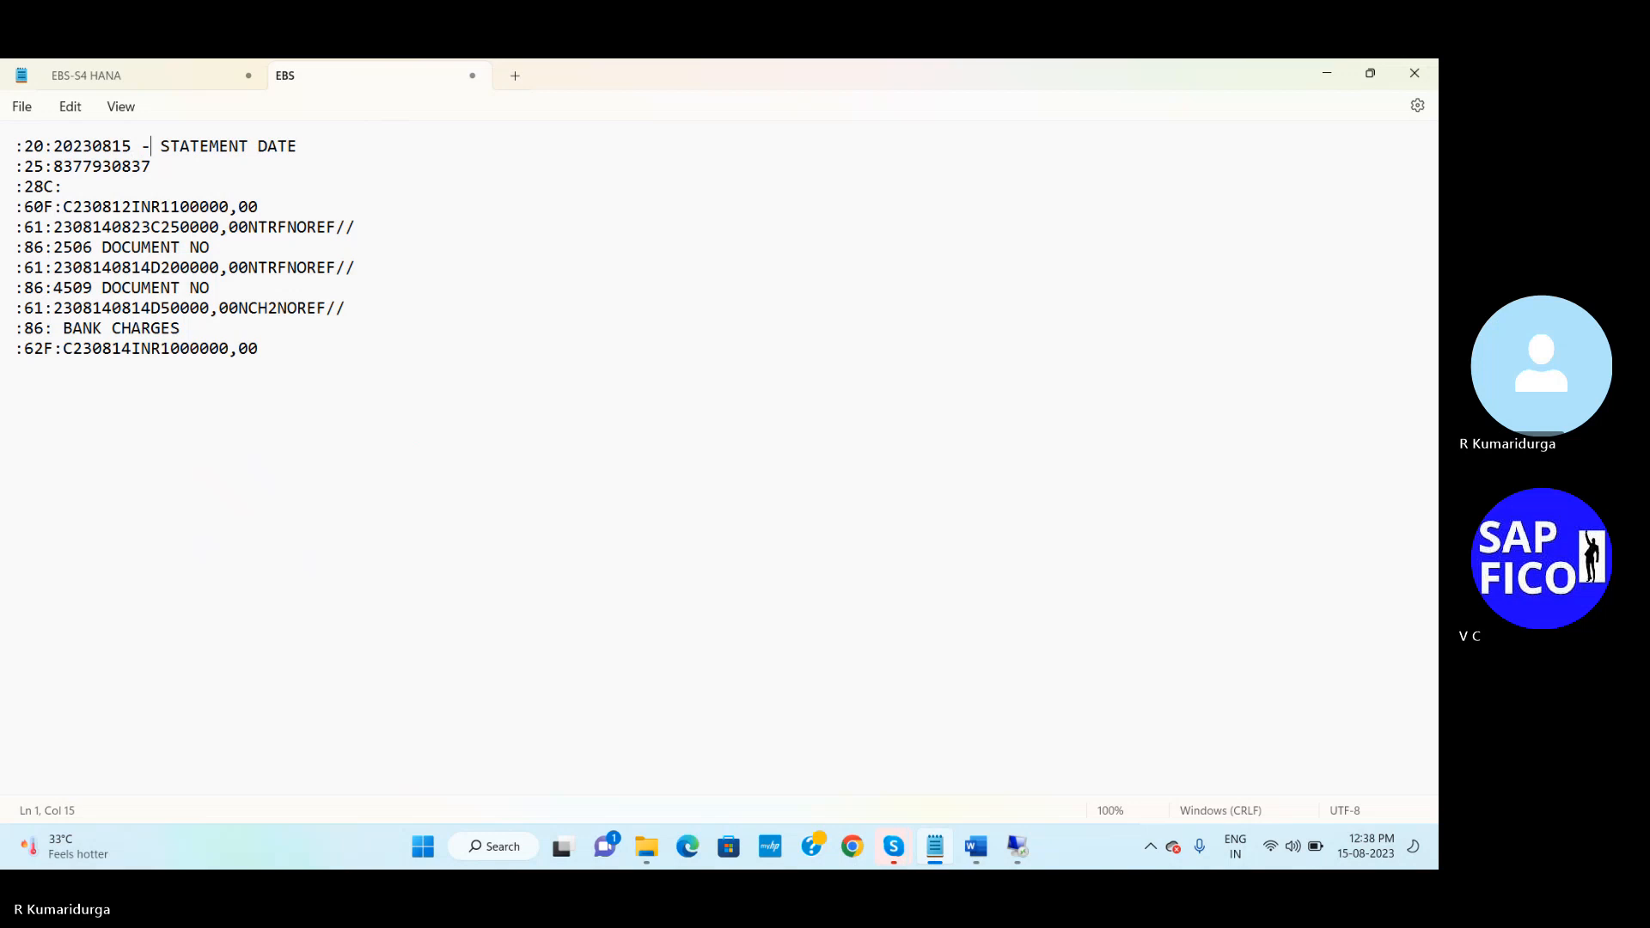
click(157, 163)
text(- BANK A/CN)
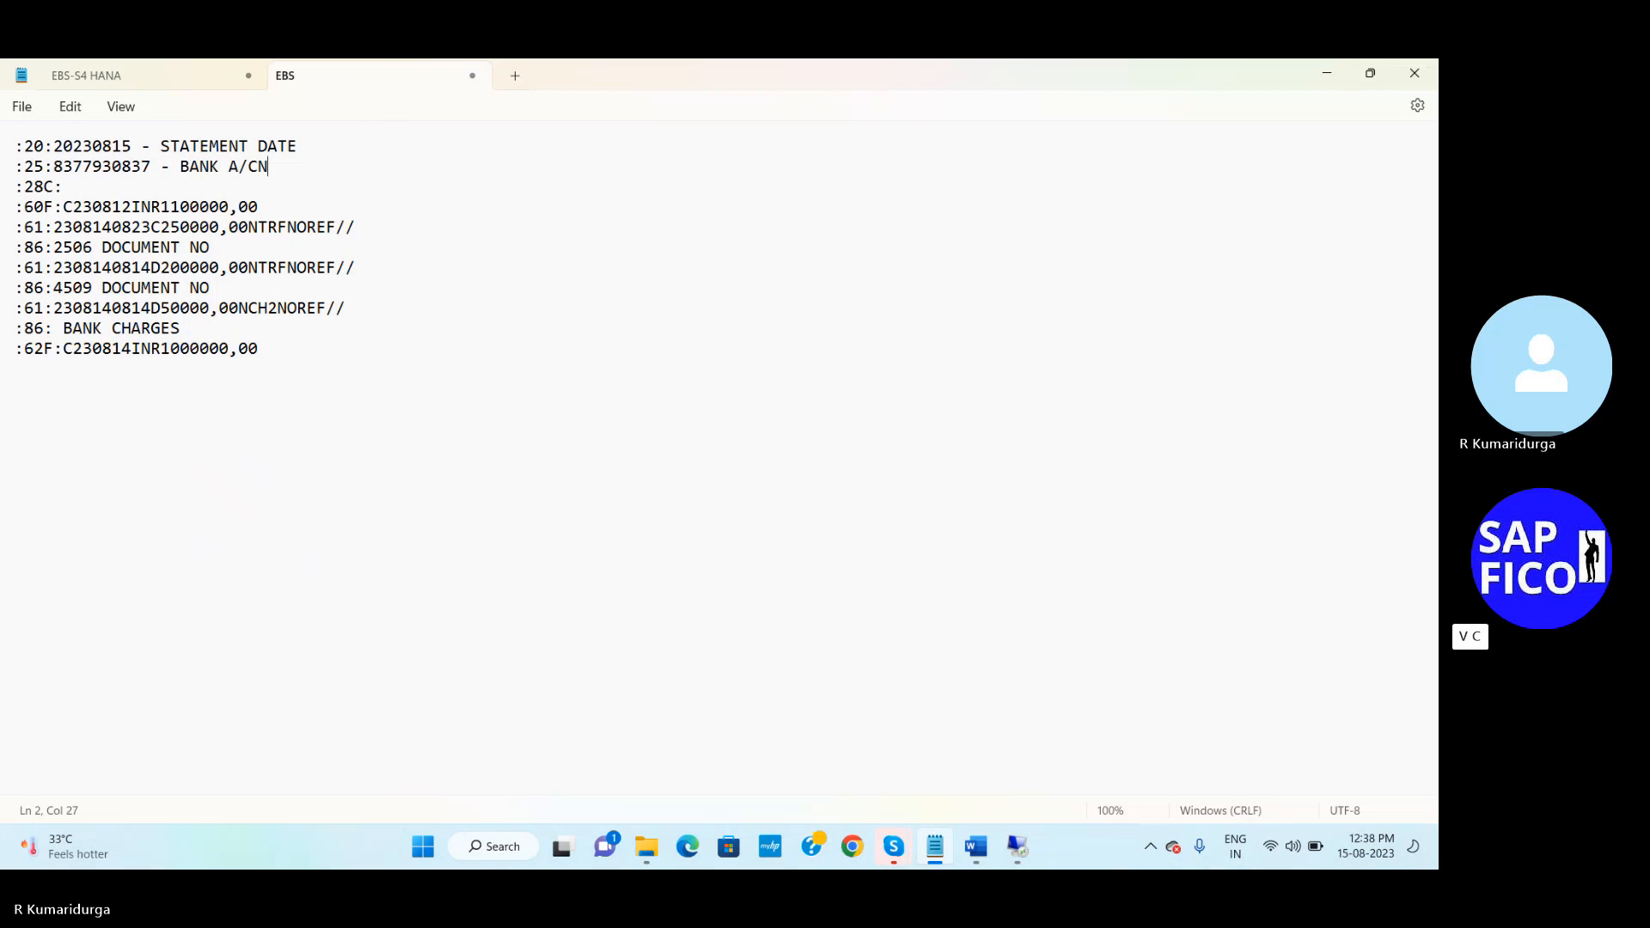
key(BackSpace)
key(BackSpace)
text(C NUMBER)
Enter '13 STATEMENT NUMBER' after :28C:
click(76, 190)
text(2)
key(BackSpace)
text(13 STATE)
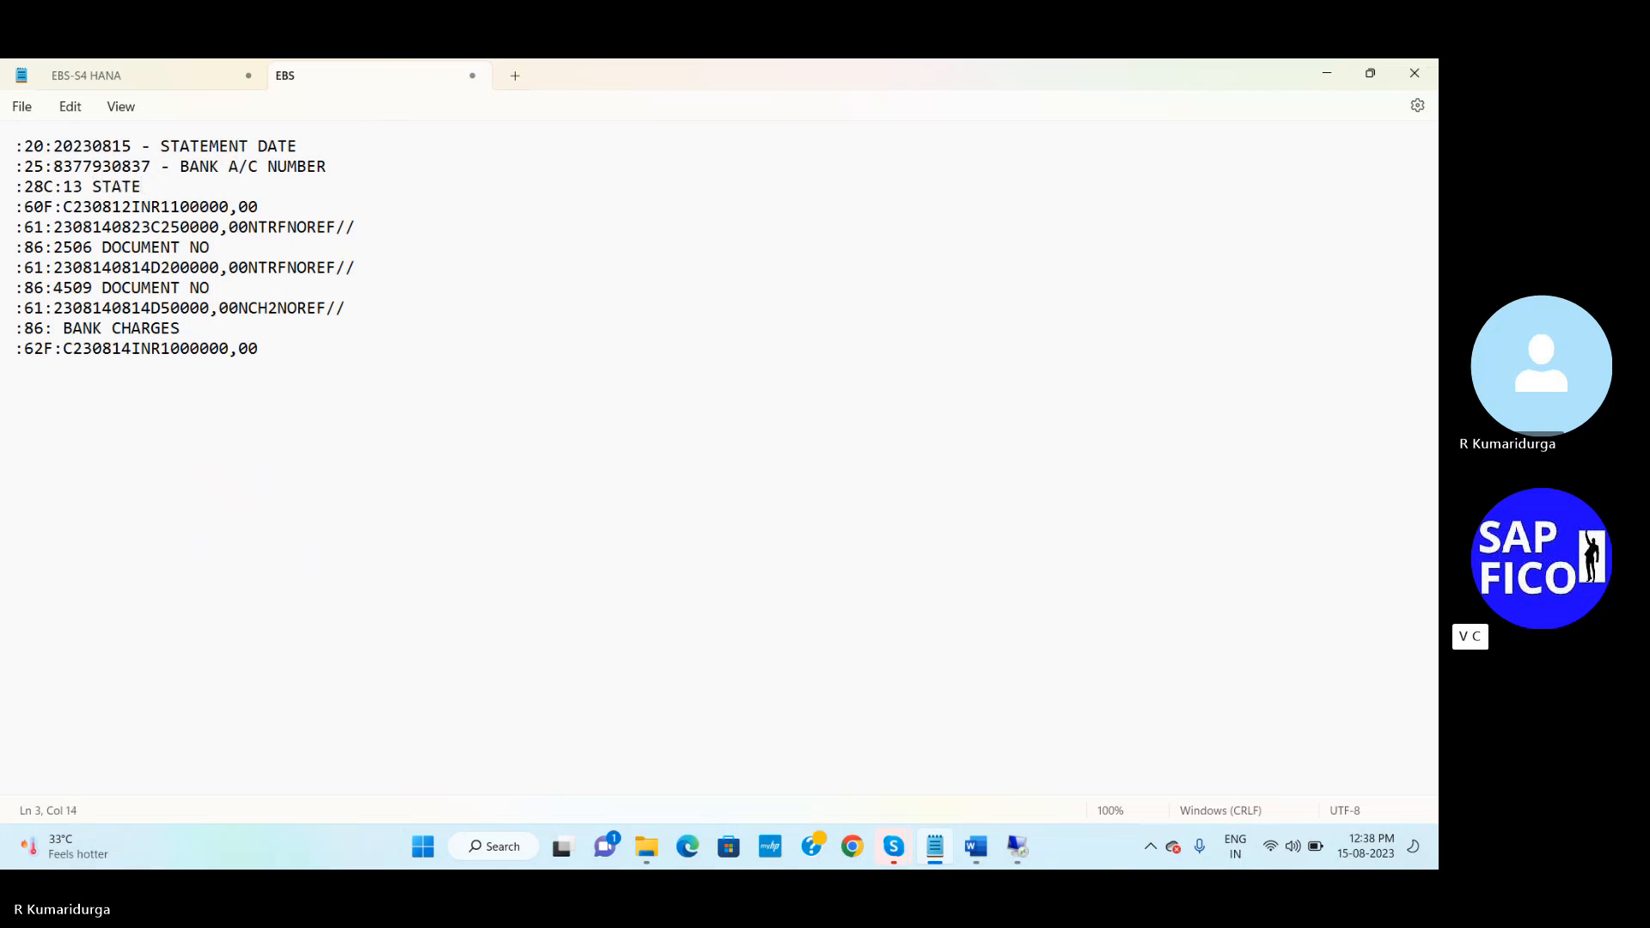
text(MENT NUMBER)
Change the :60F: date from 230812 to 230815
click(77, 207)
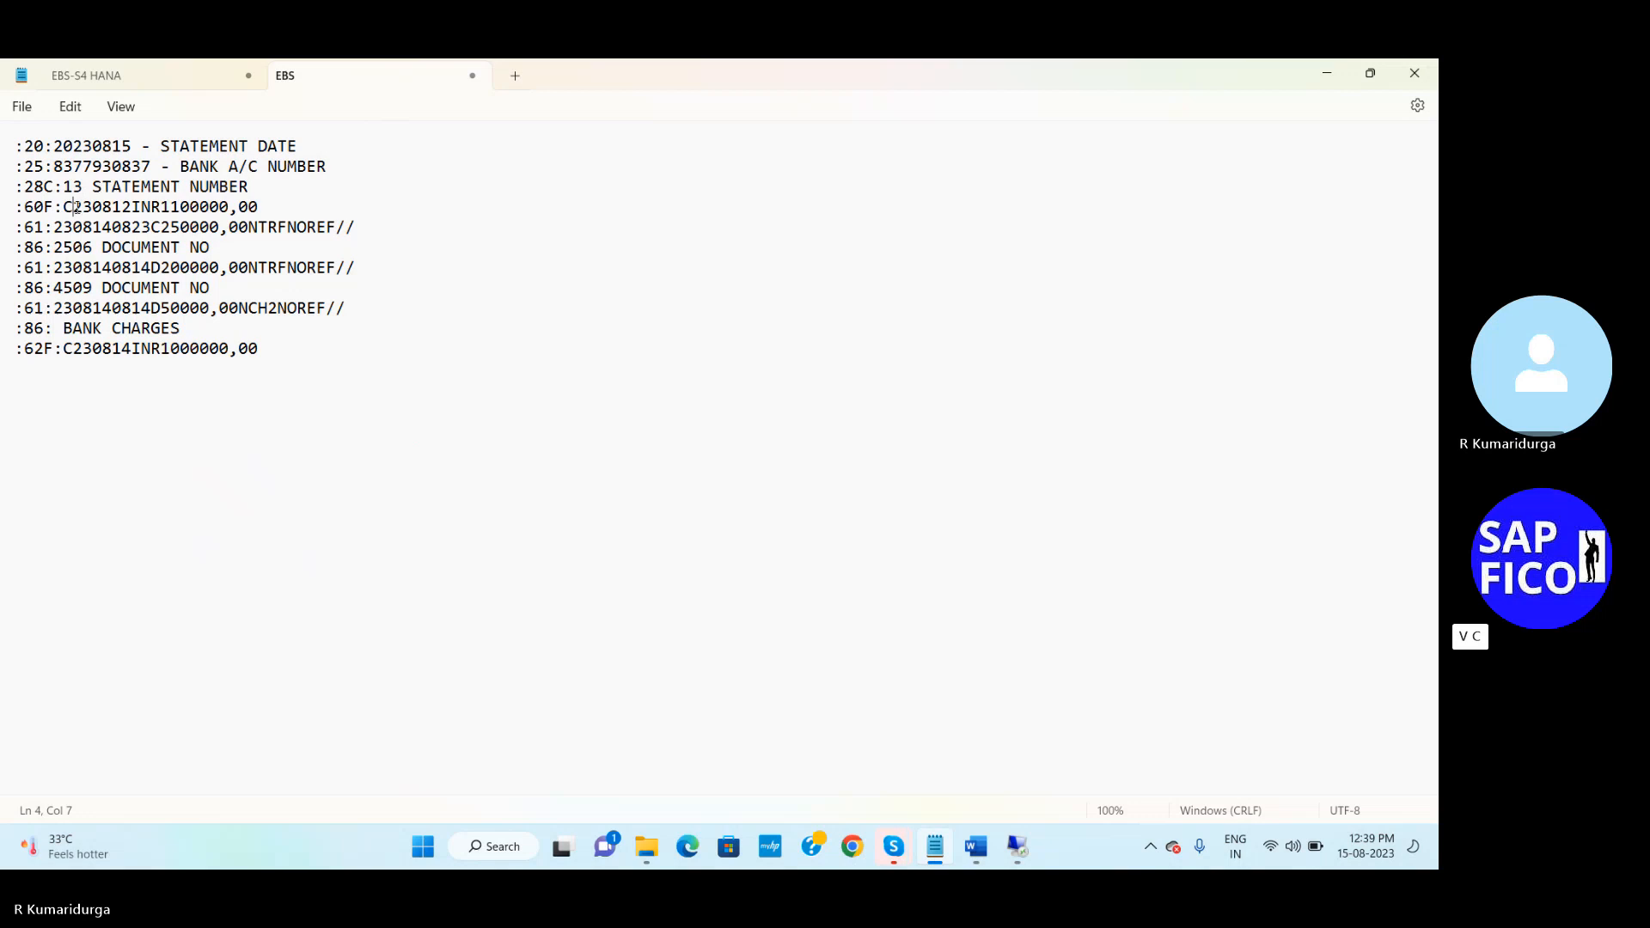
click(122, 207)
key(Delete)
text(5)
Change the :60F: balance to 600000,00 and label it OPENING BALANCE
click(268, 205)
click(185, 206)
key(BackSpace)
key(BackSpace)
text(6)
click(262, 205)
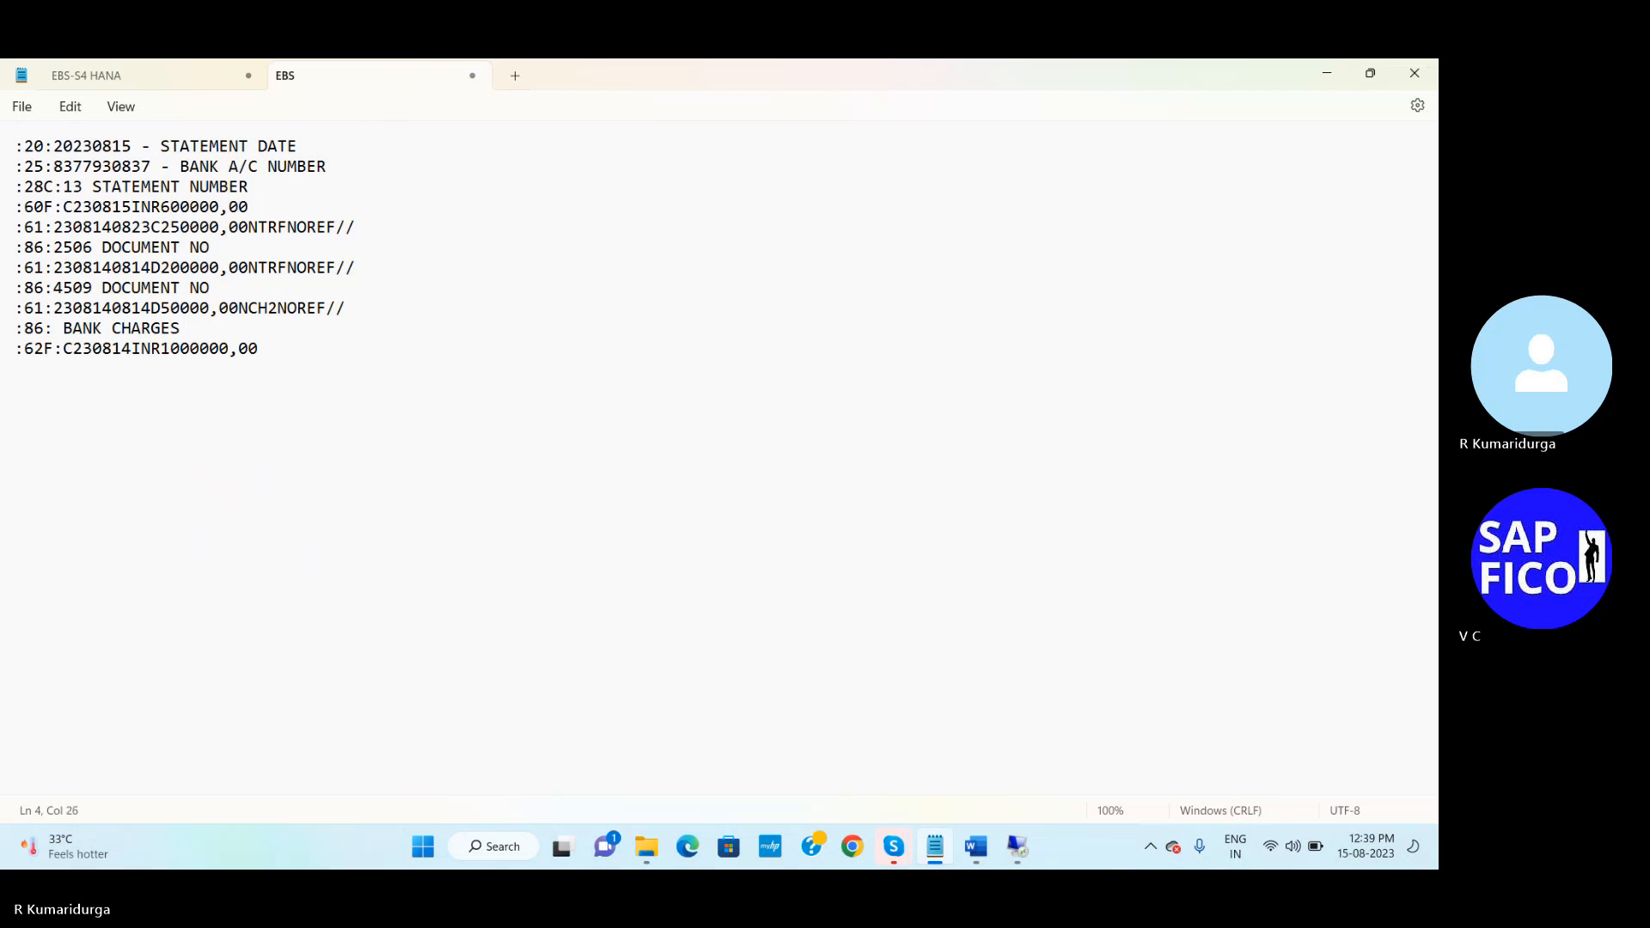
text(OPENING BALANCE)
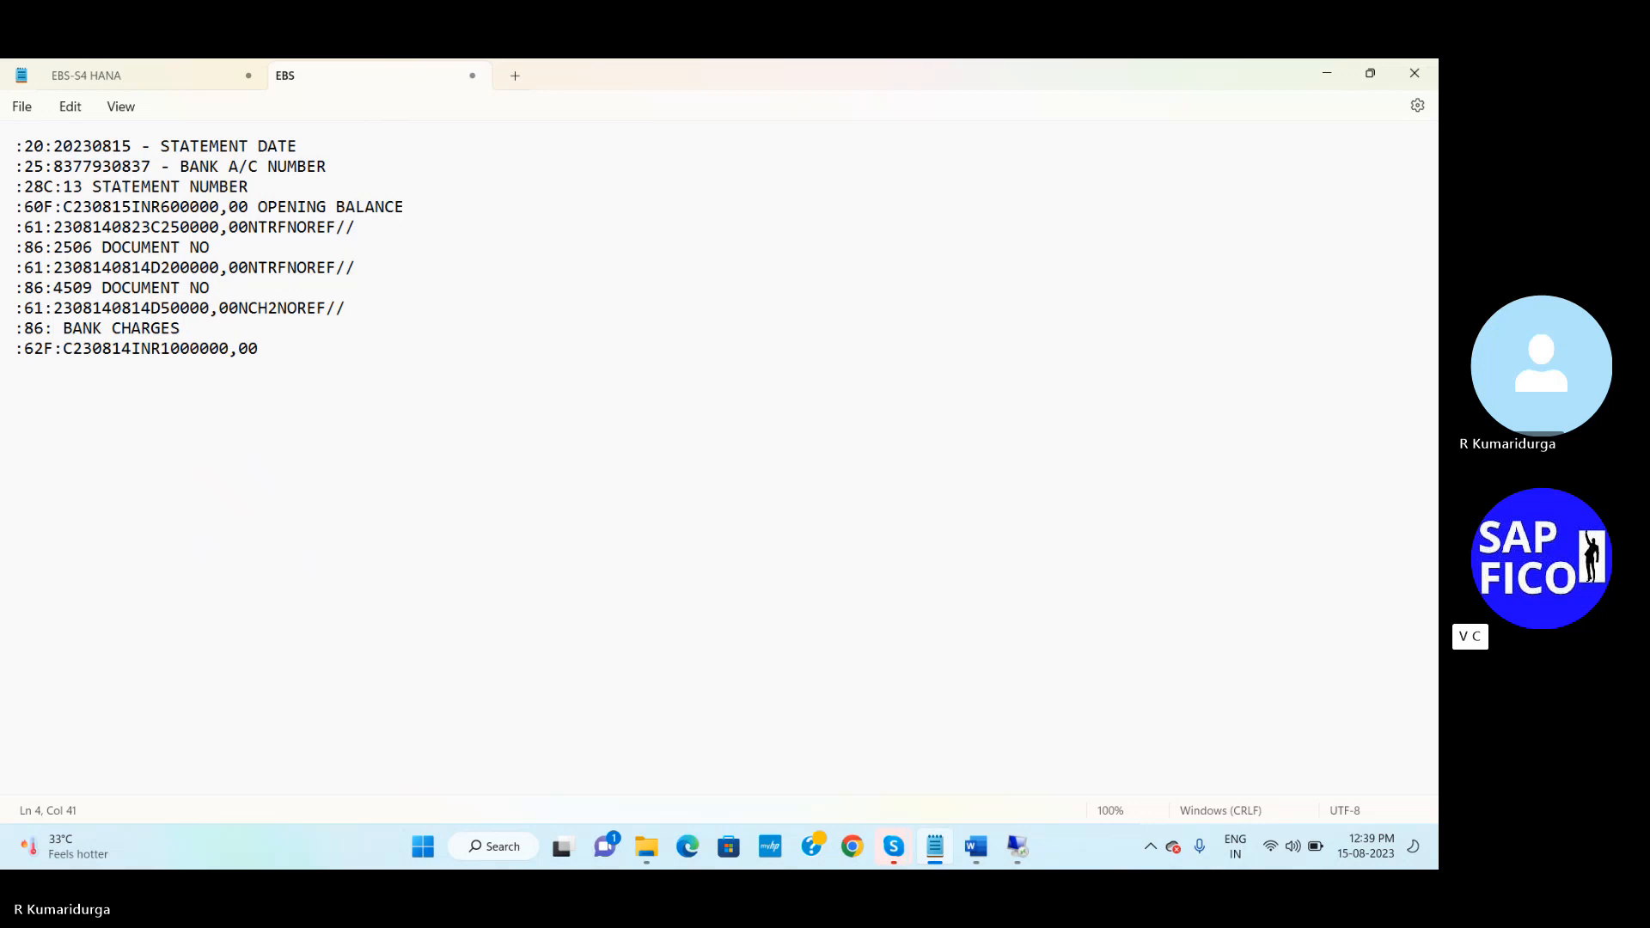
click(64, 230)
key(Delete)
text(5)
key(Delete)
key(BackSpace)
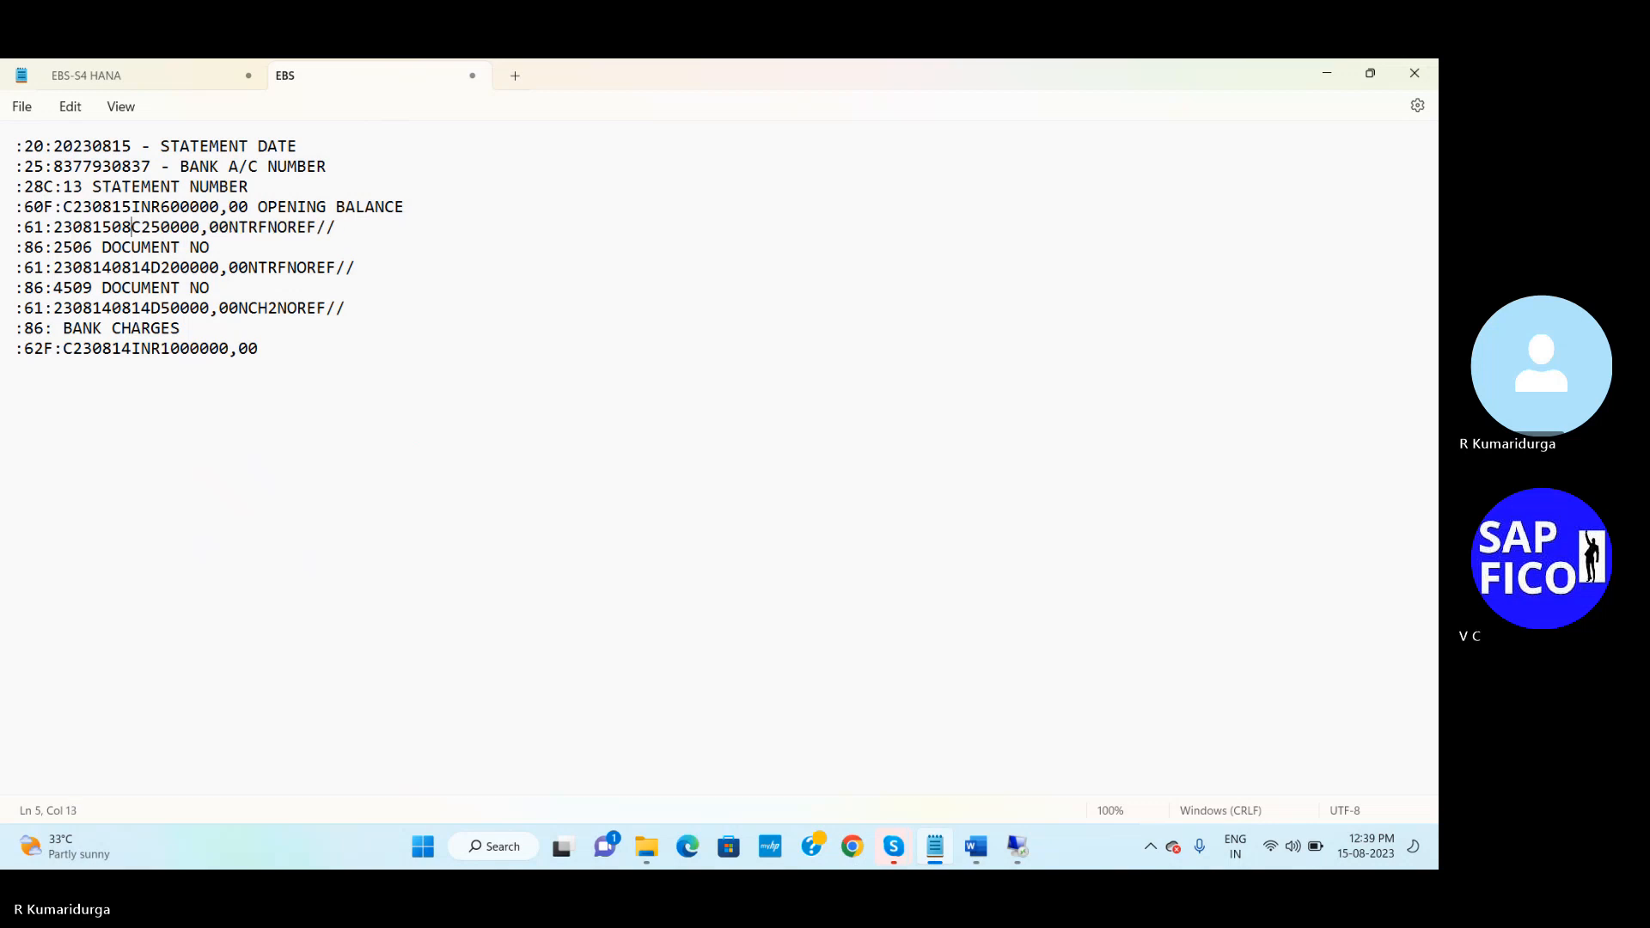
text(15)
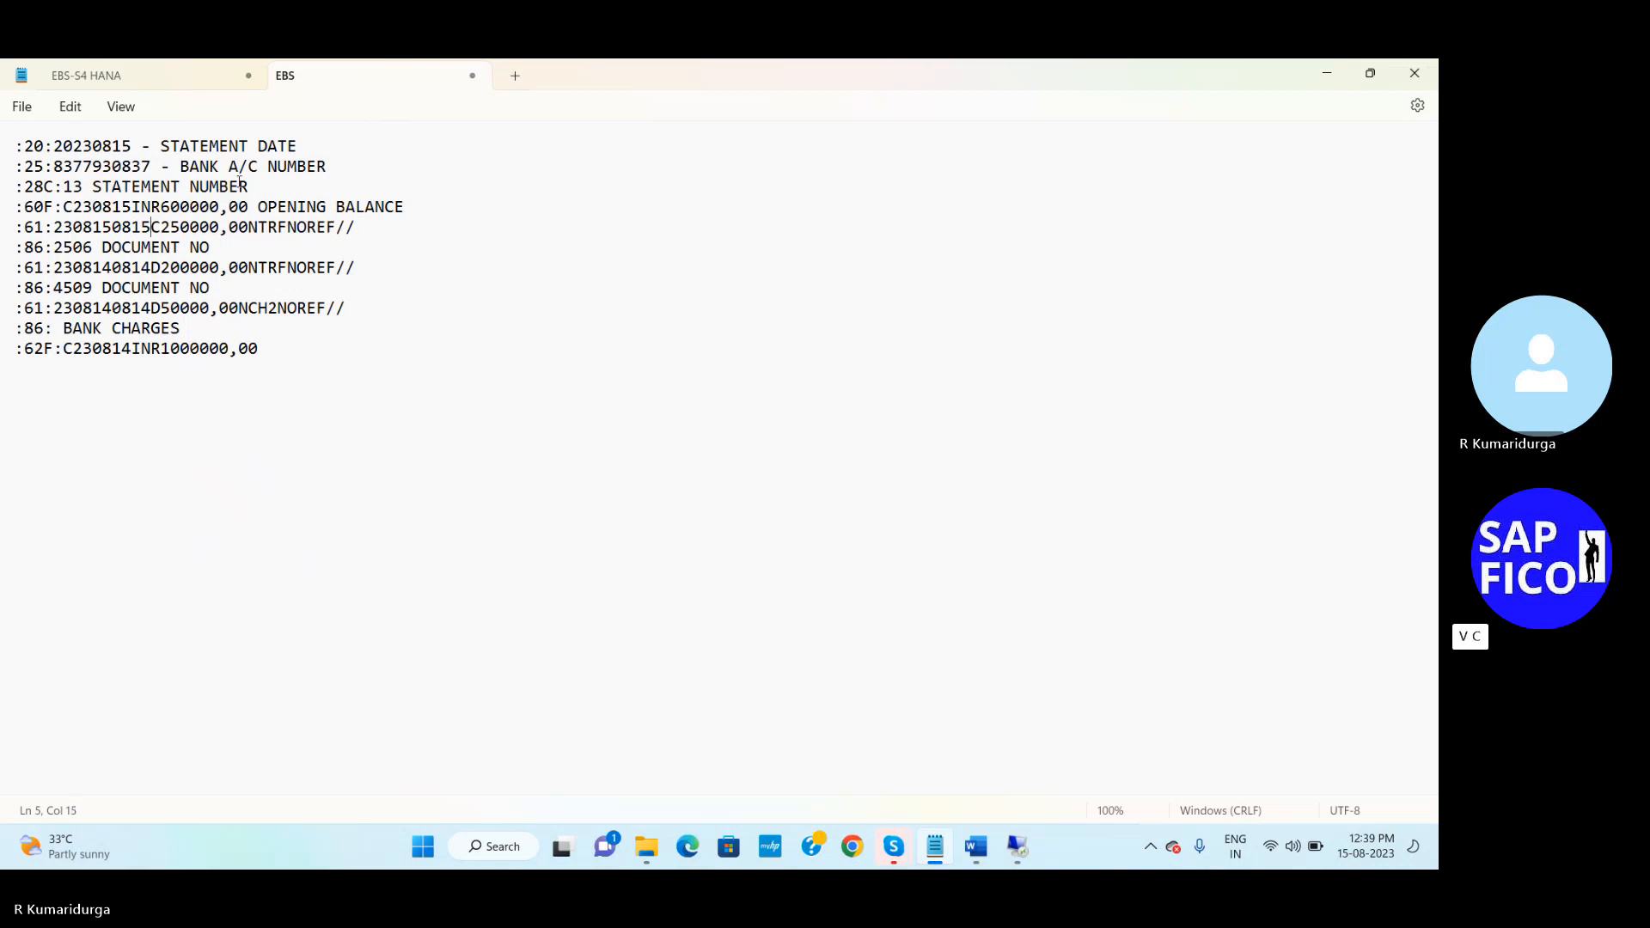
click(248, 226)
key(Delete)
key(Delete)
key(Delete)
key(Delete)
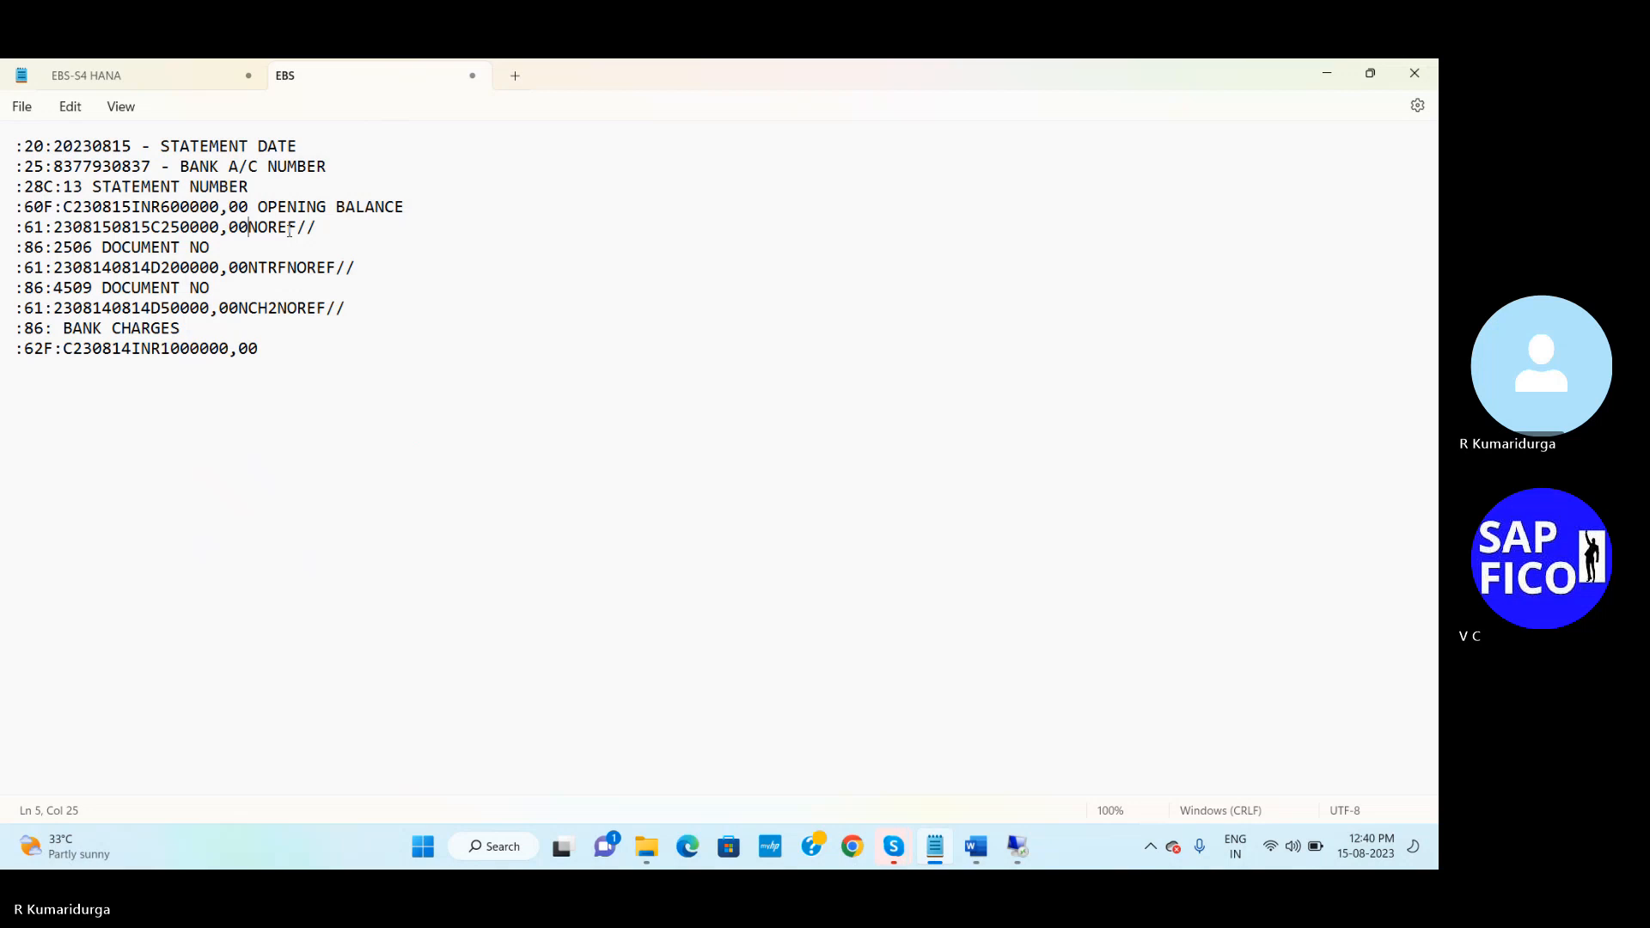
text(DUR)
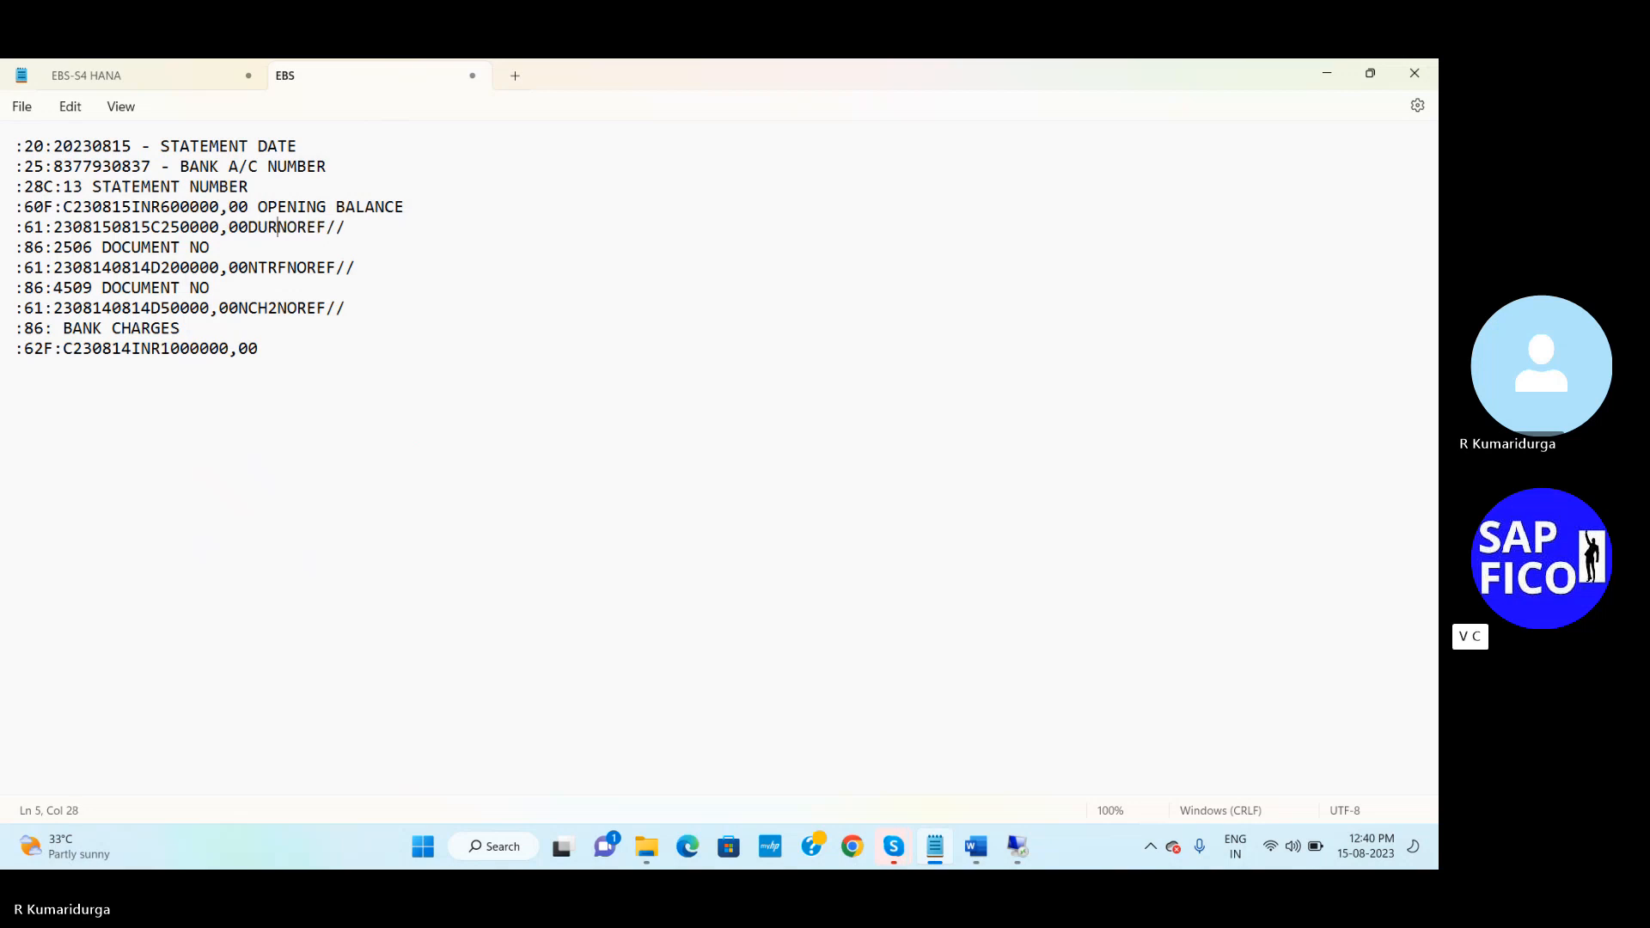
text(F)
Start transaction OT83 for electronic bank statement settings in a new SAP session
click(1018, 847)
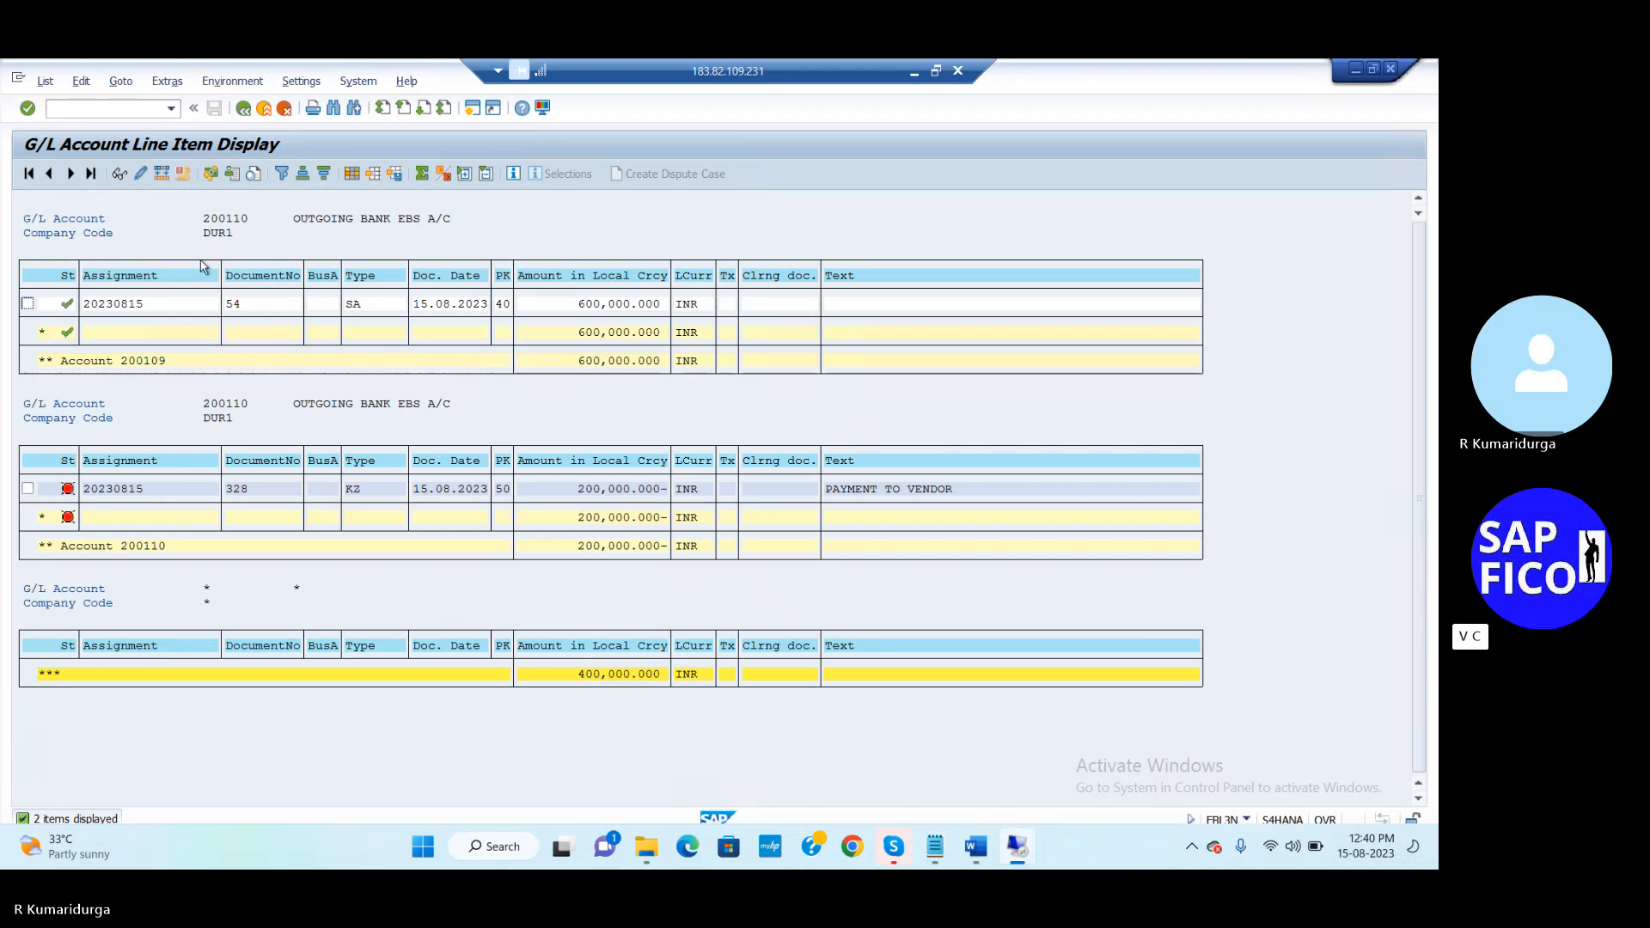
click(473, 112)
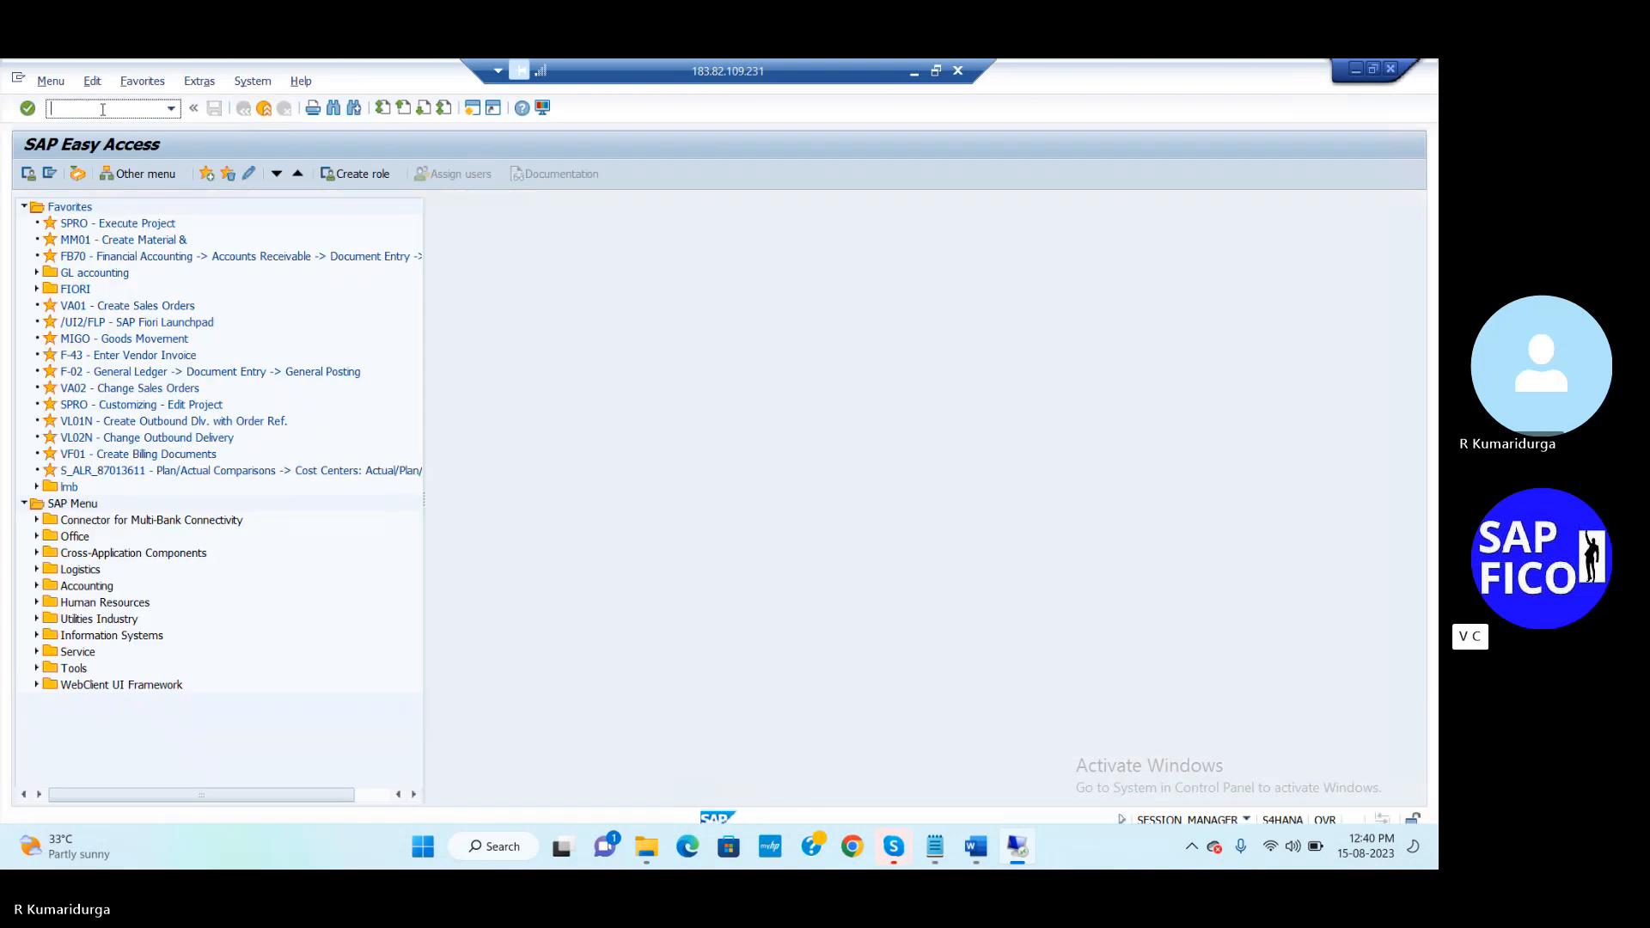
text(OT83)
key(Return)
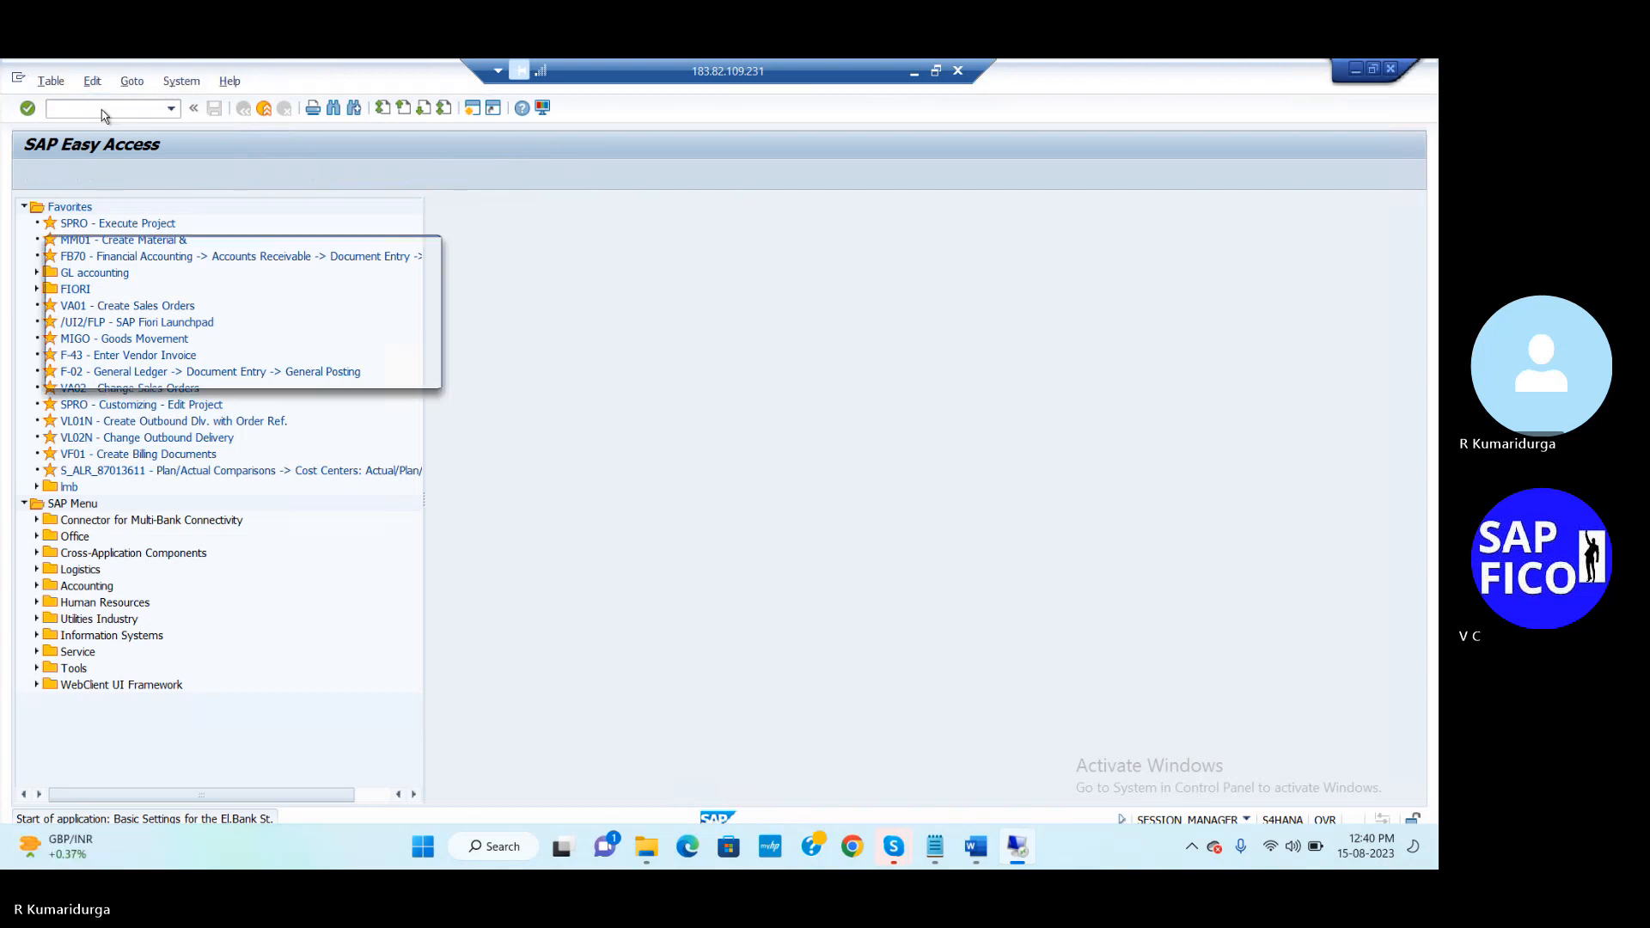
Open the MT940 transaction type's external transaction posting-rule assignments in OT83
click(221, 372)
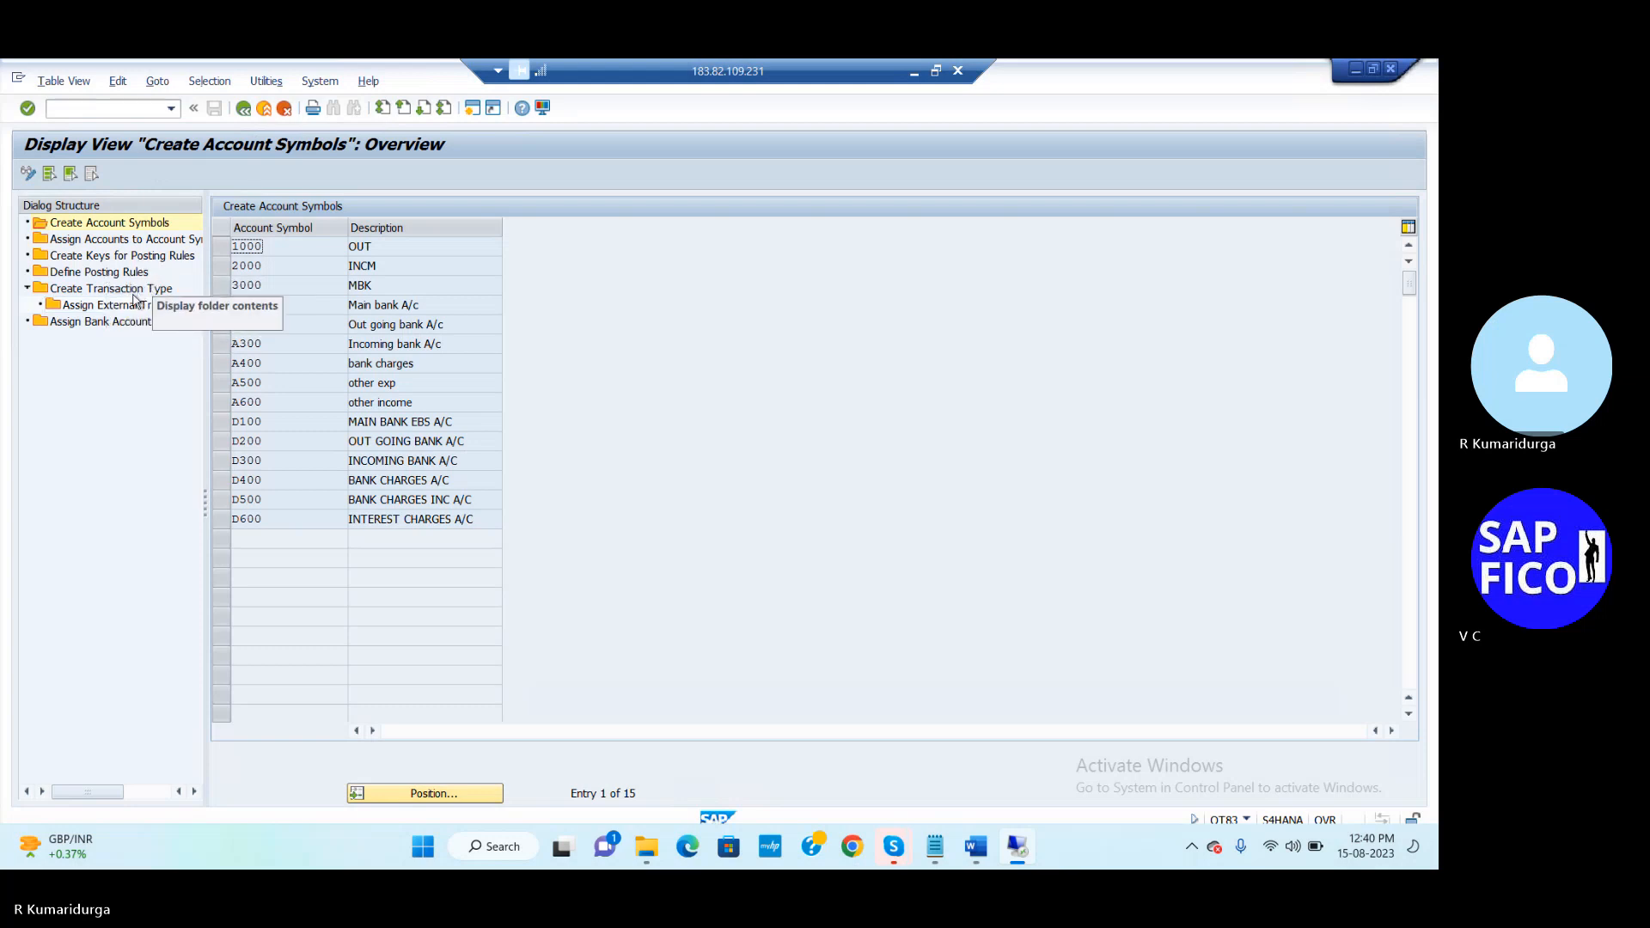
double_click(133, 295)
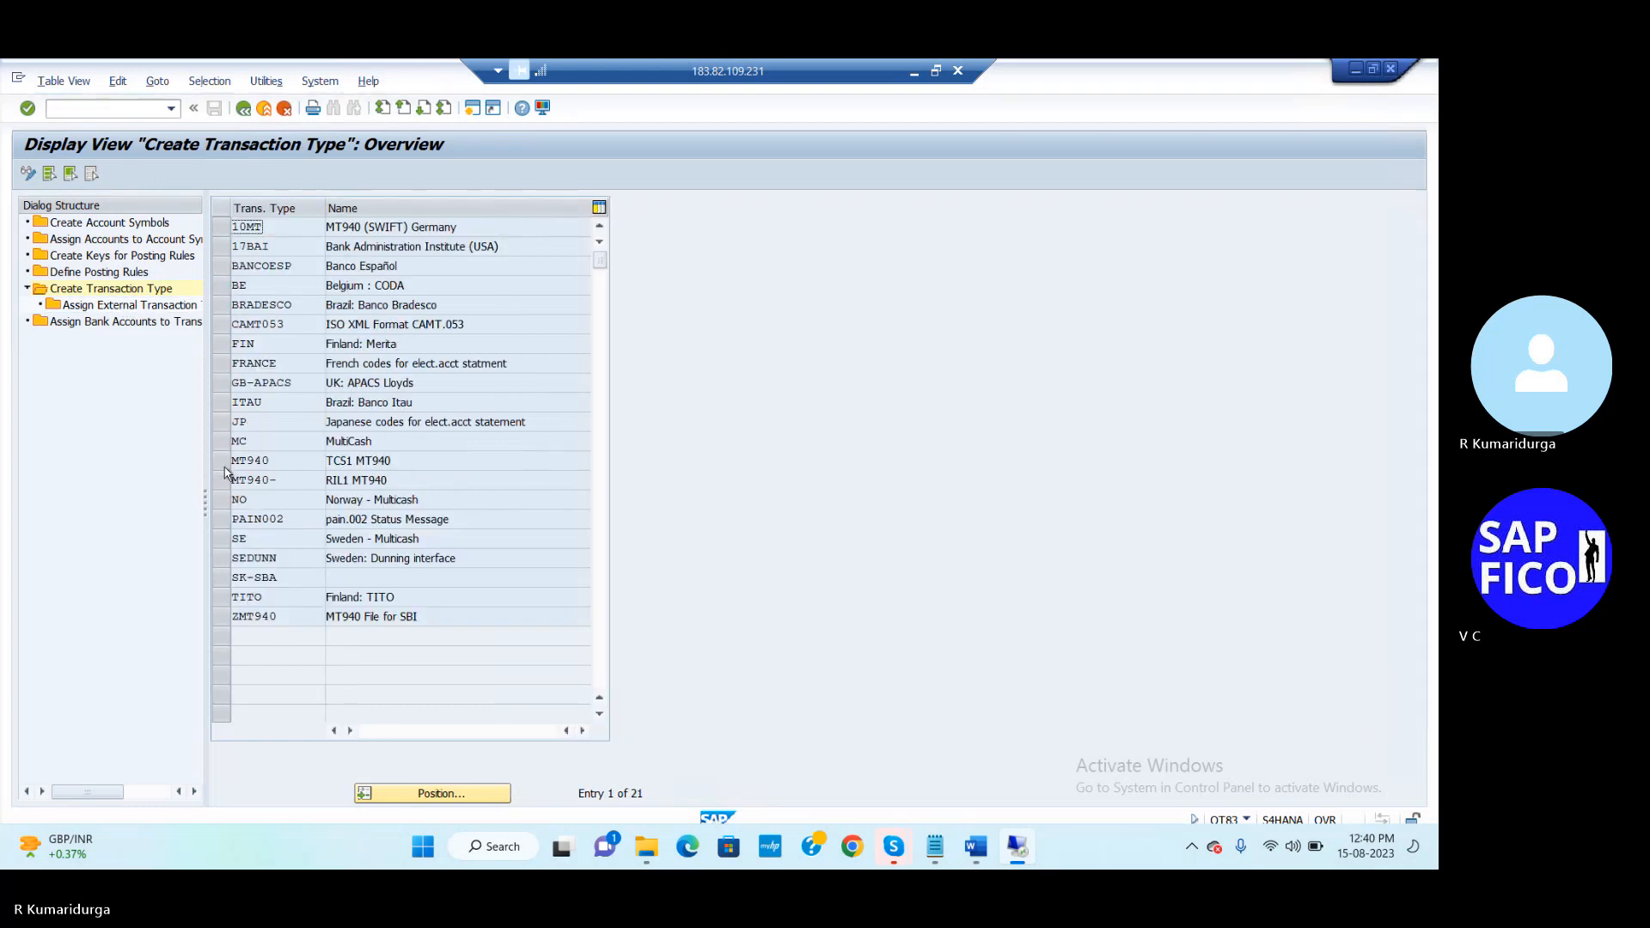
click(223, 464)
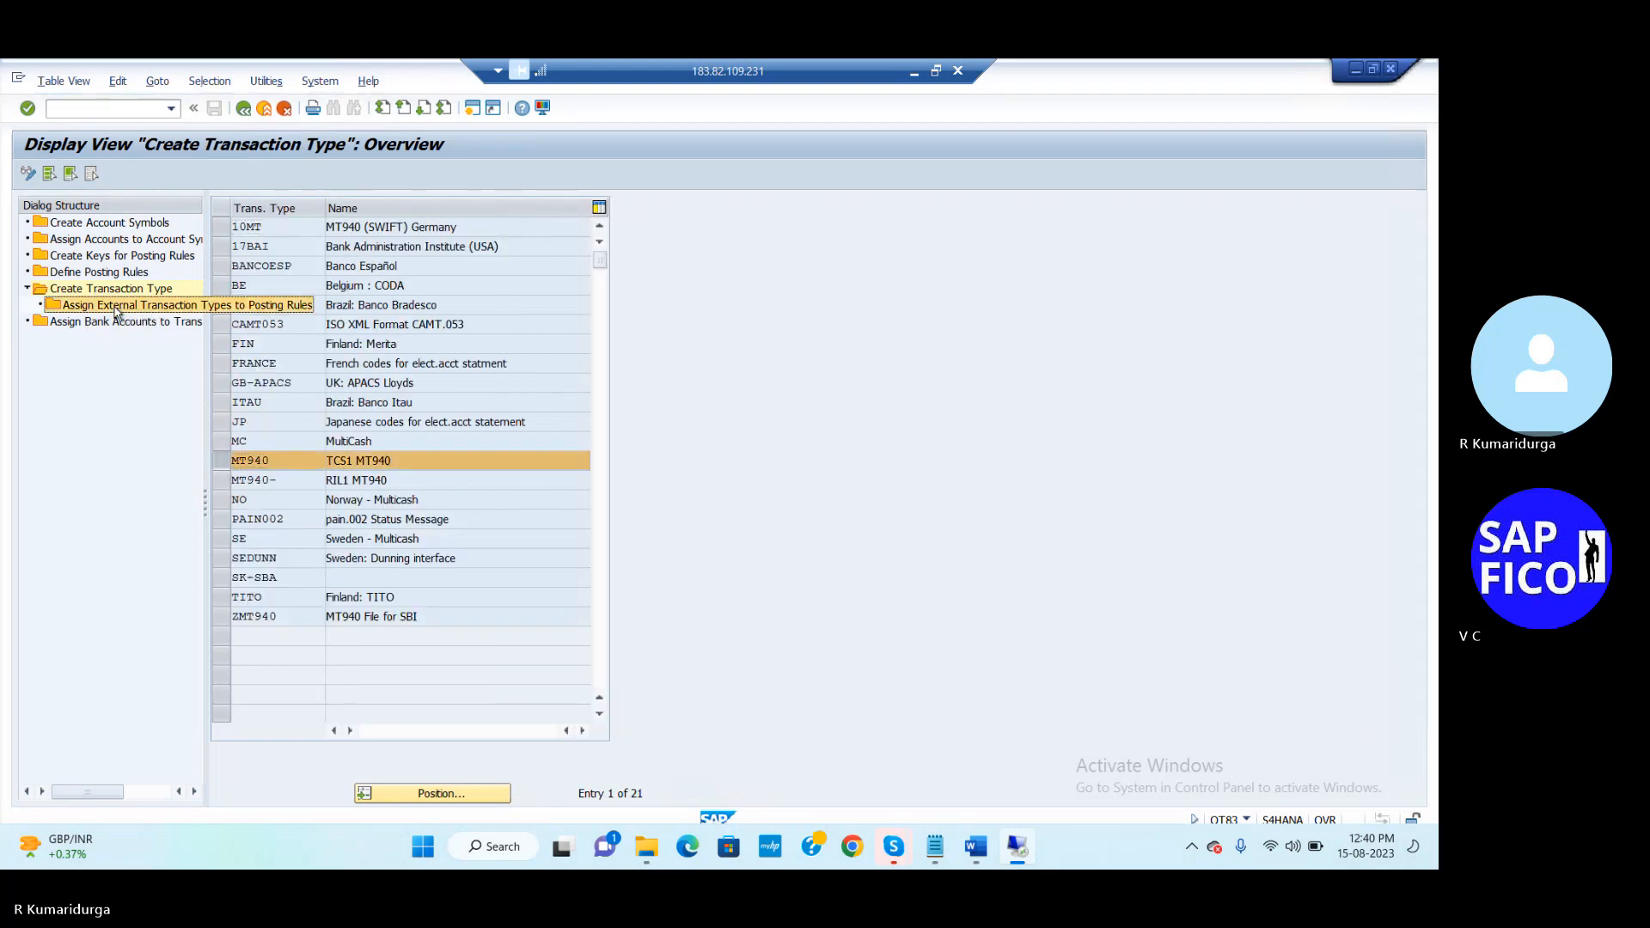
click(118, 309)
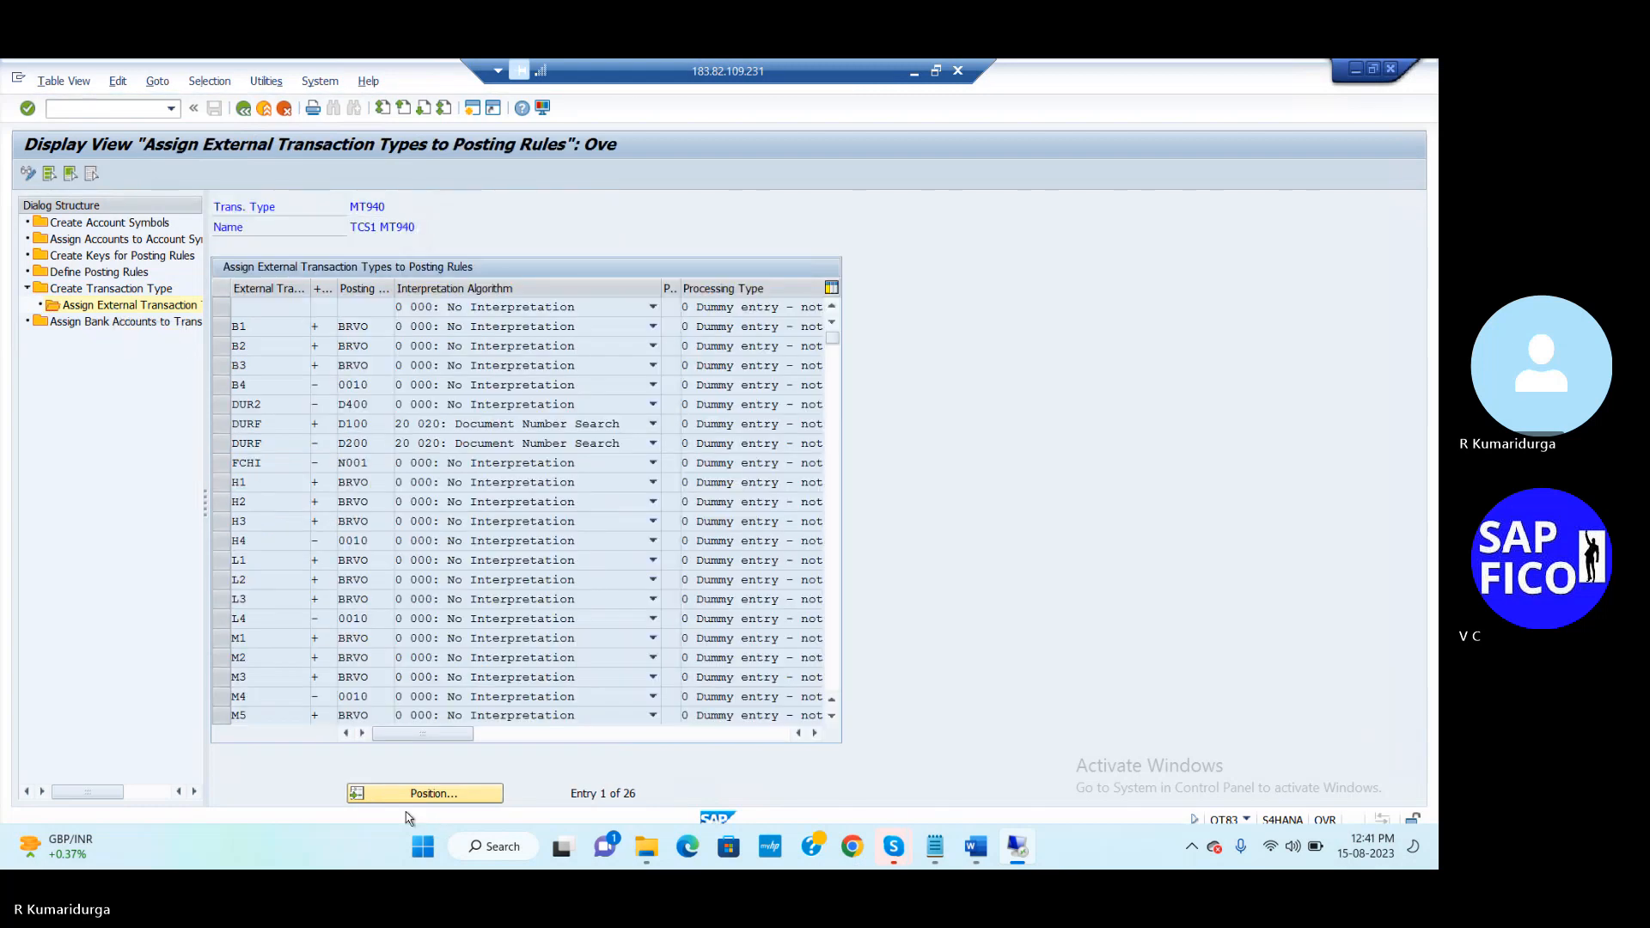
Mark the DUR2, DURF D100 and DURF D200 assignment rows for reference
click(217, 407)
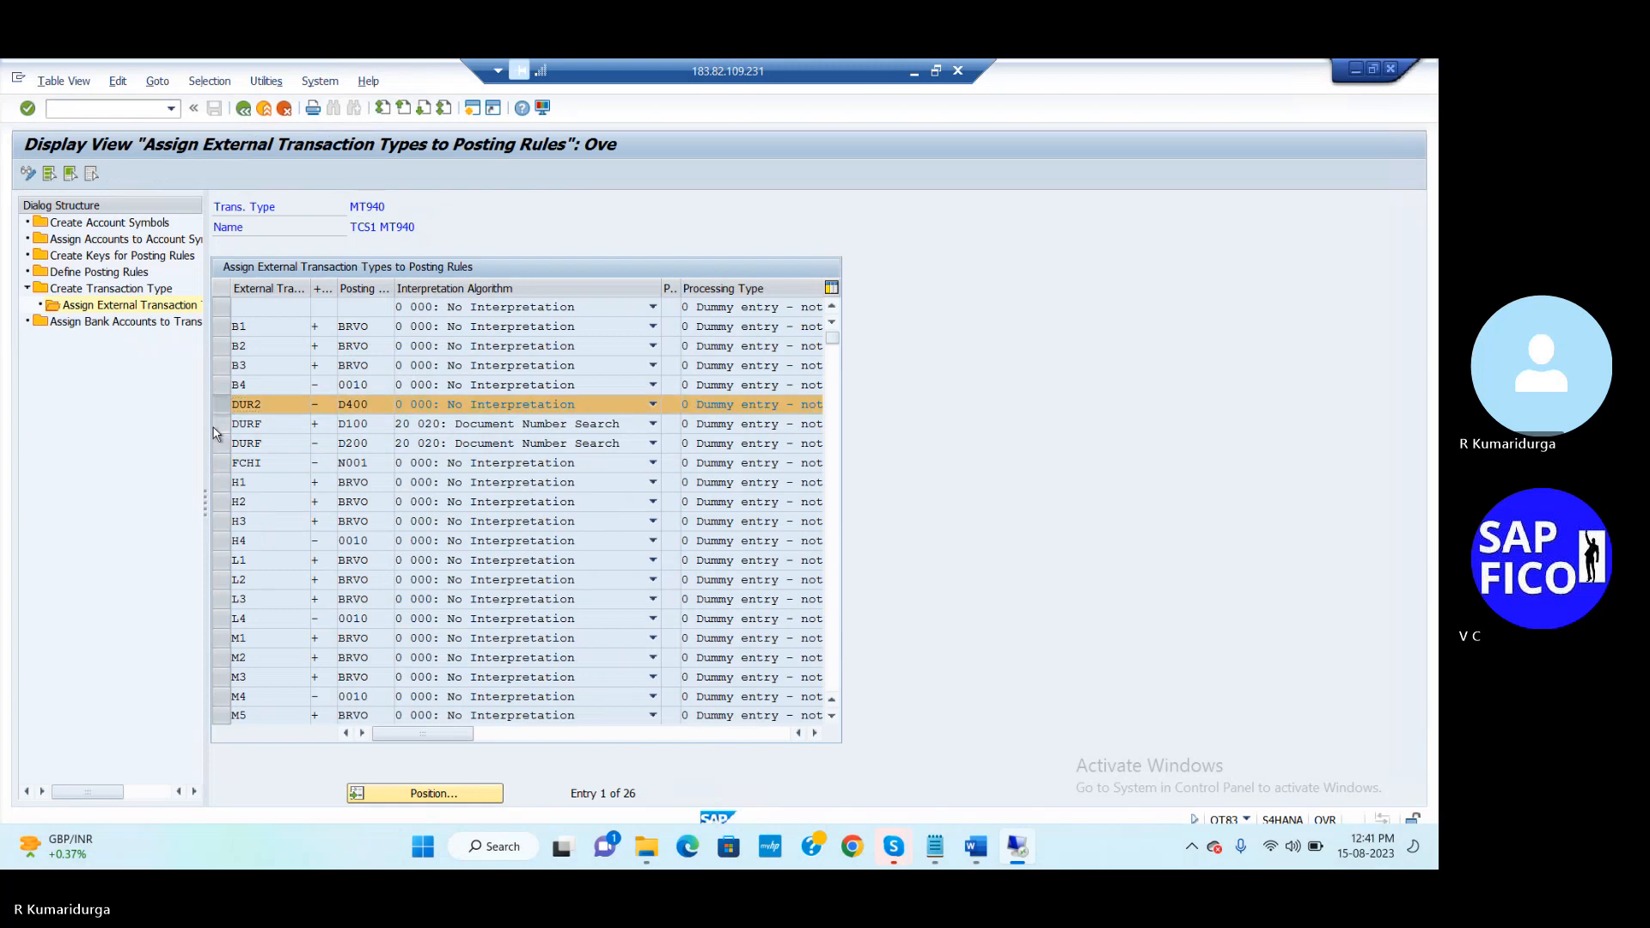
click(215, 425)
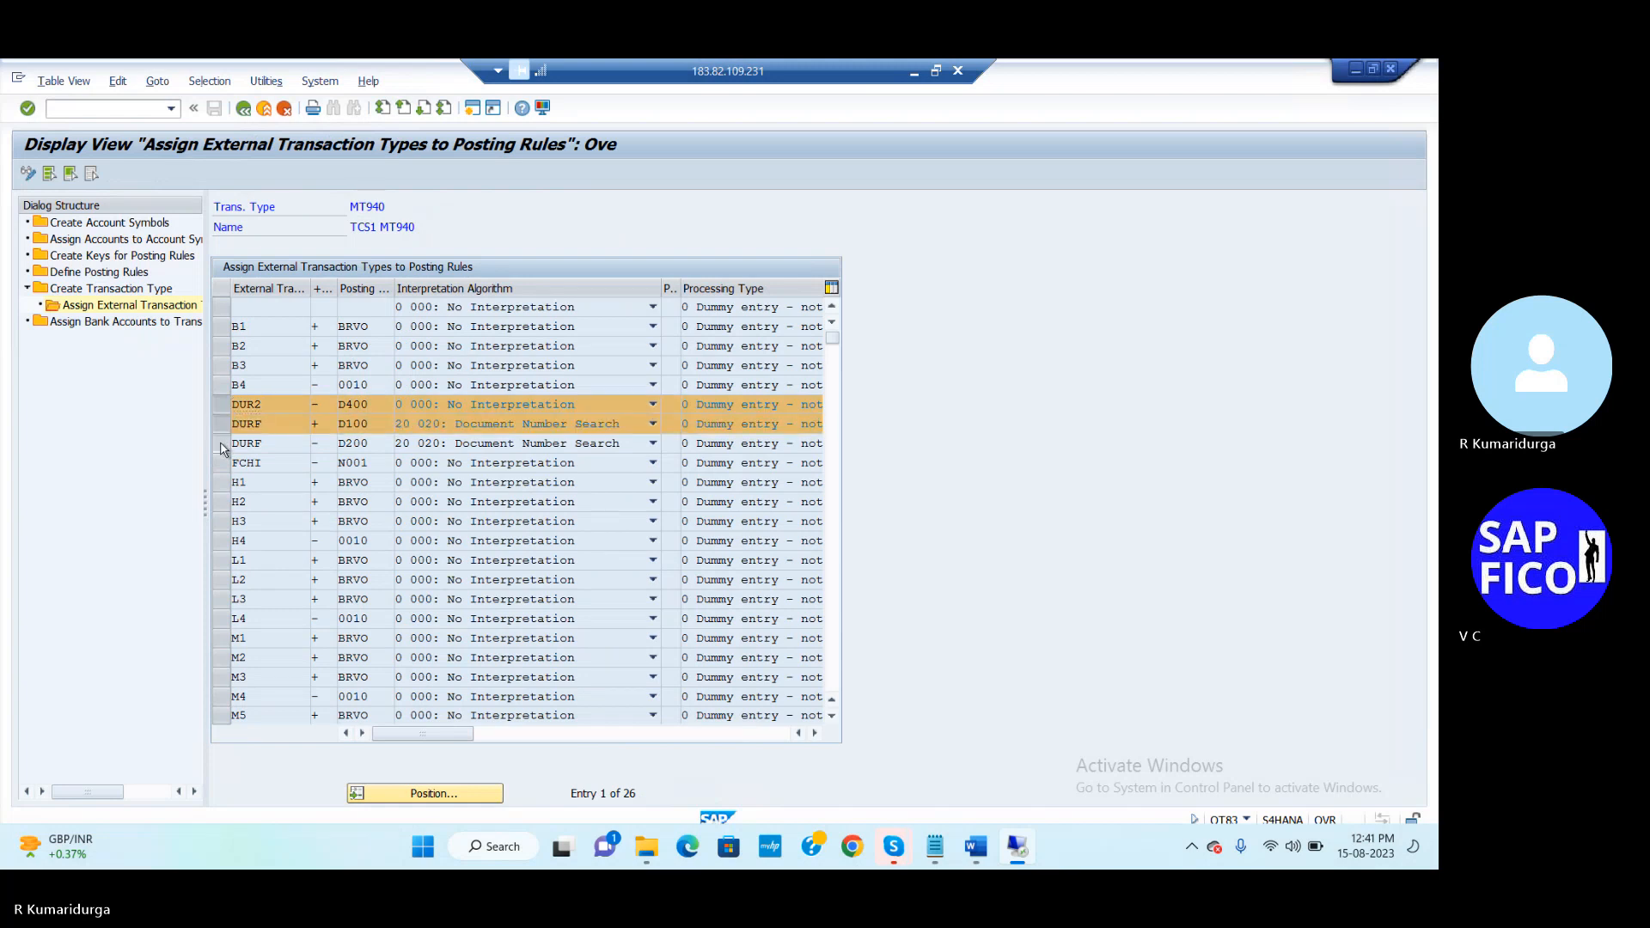
click(220, 444)
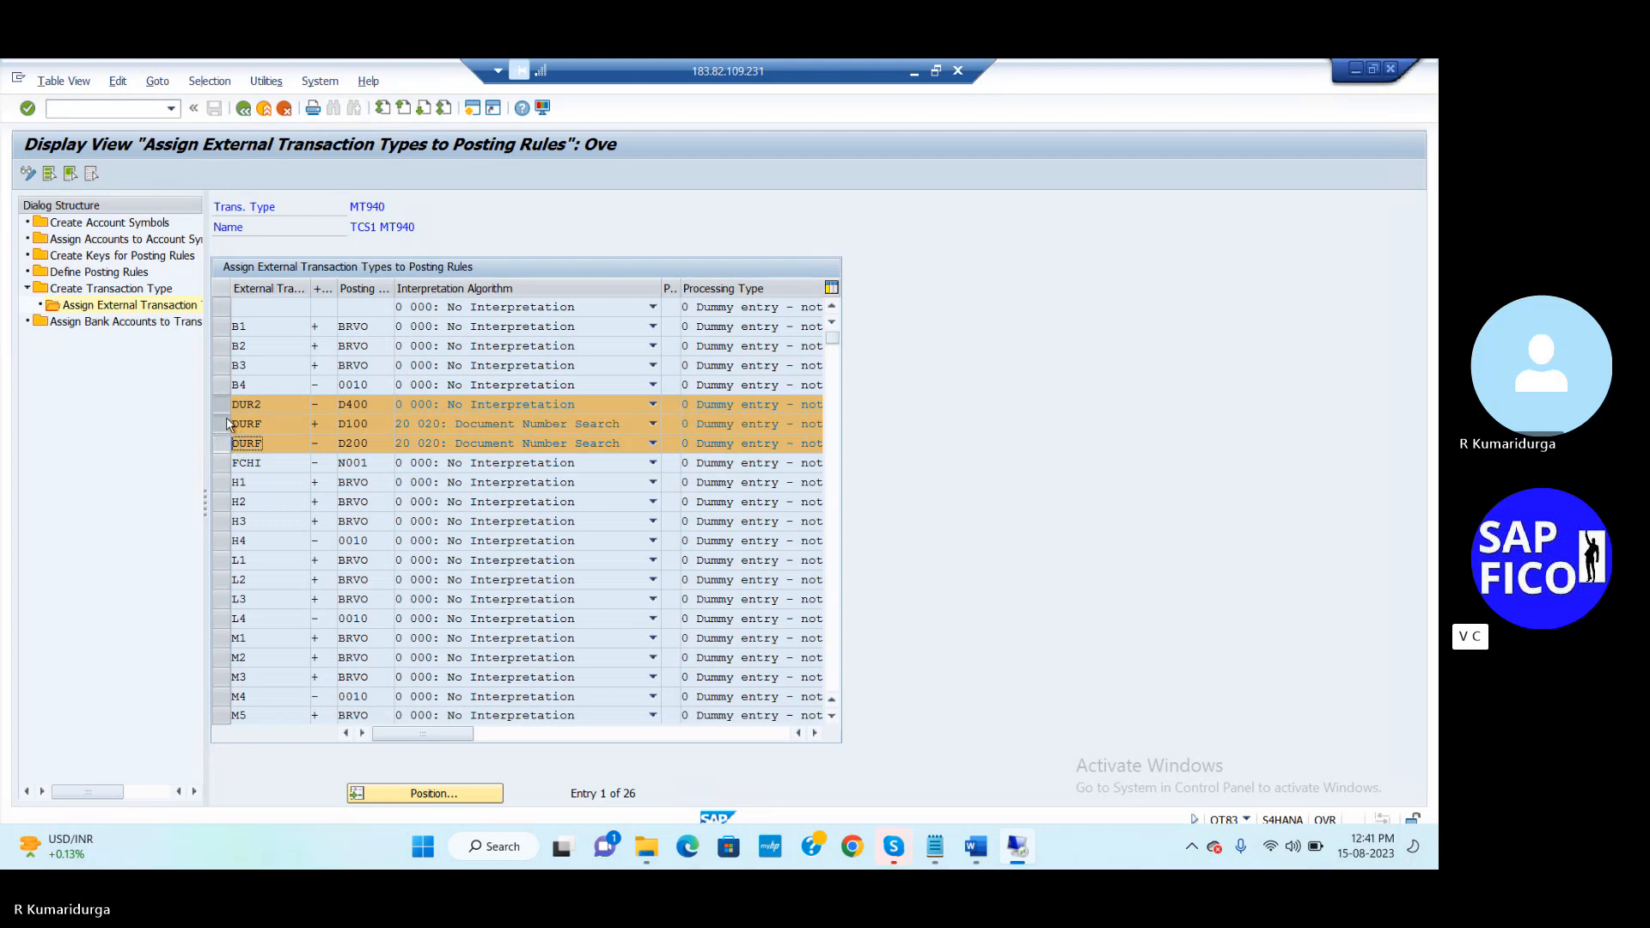
click(275, 404)
click(939, 851)
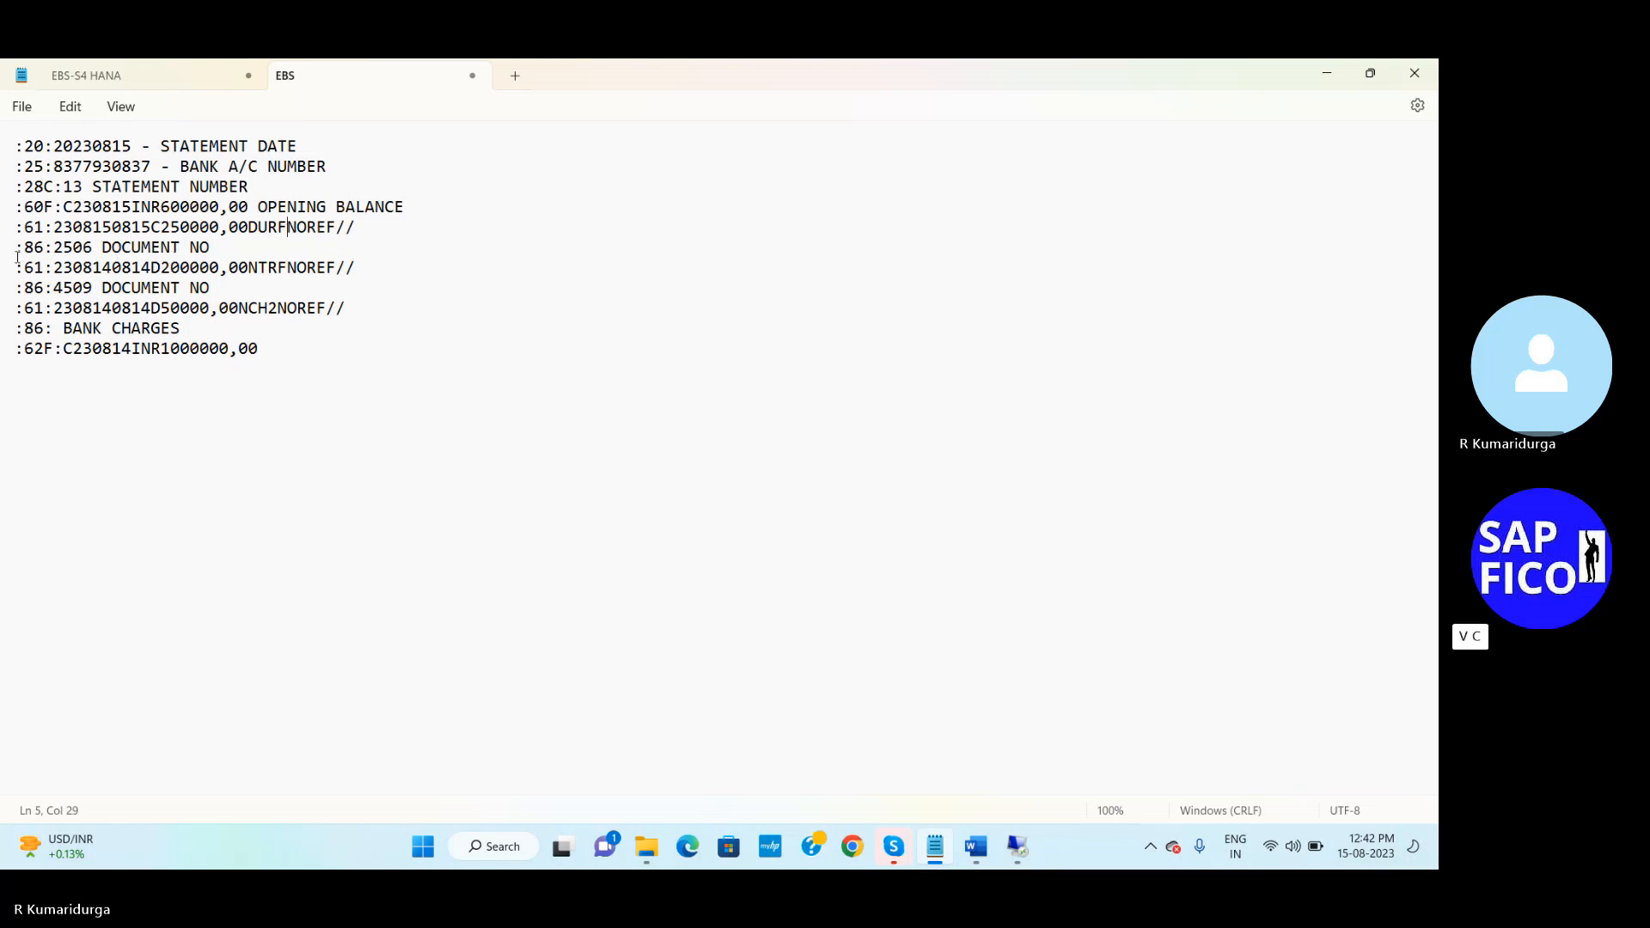
Replace document number 2506 on line 6 with 462 from the configuration notes
click(55, 250)
click(171, 80)
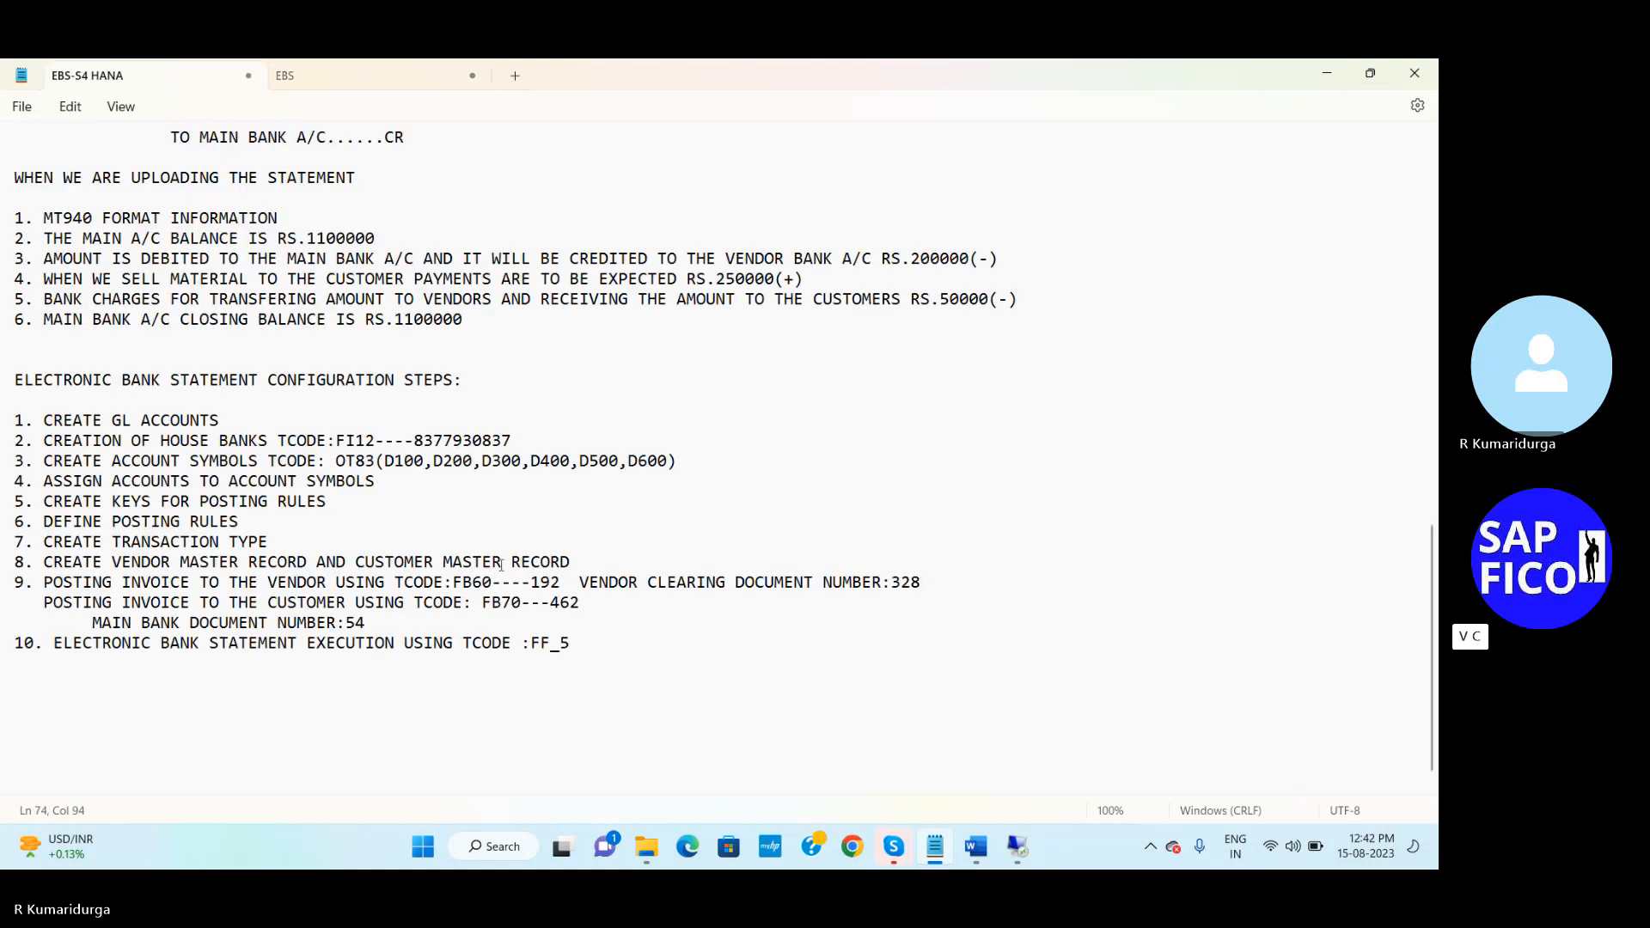
double_click(554, 605)
drag(554, 609, 556, 608)
click(327, 76)
key(Delete)
key(Delete)
key(Delete)
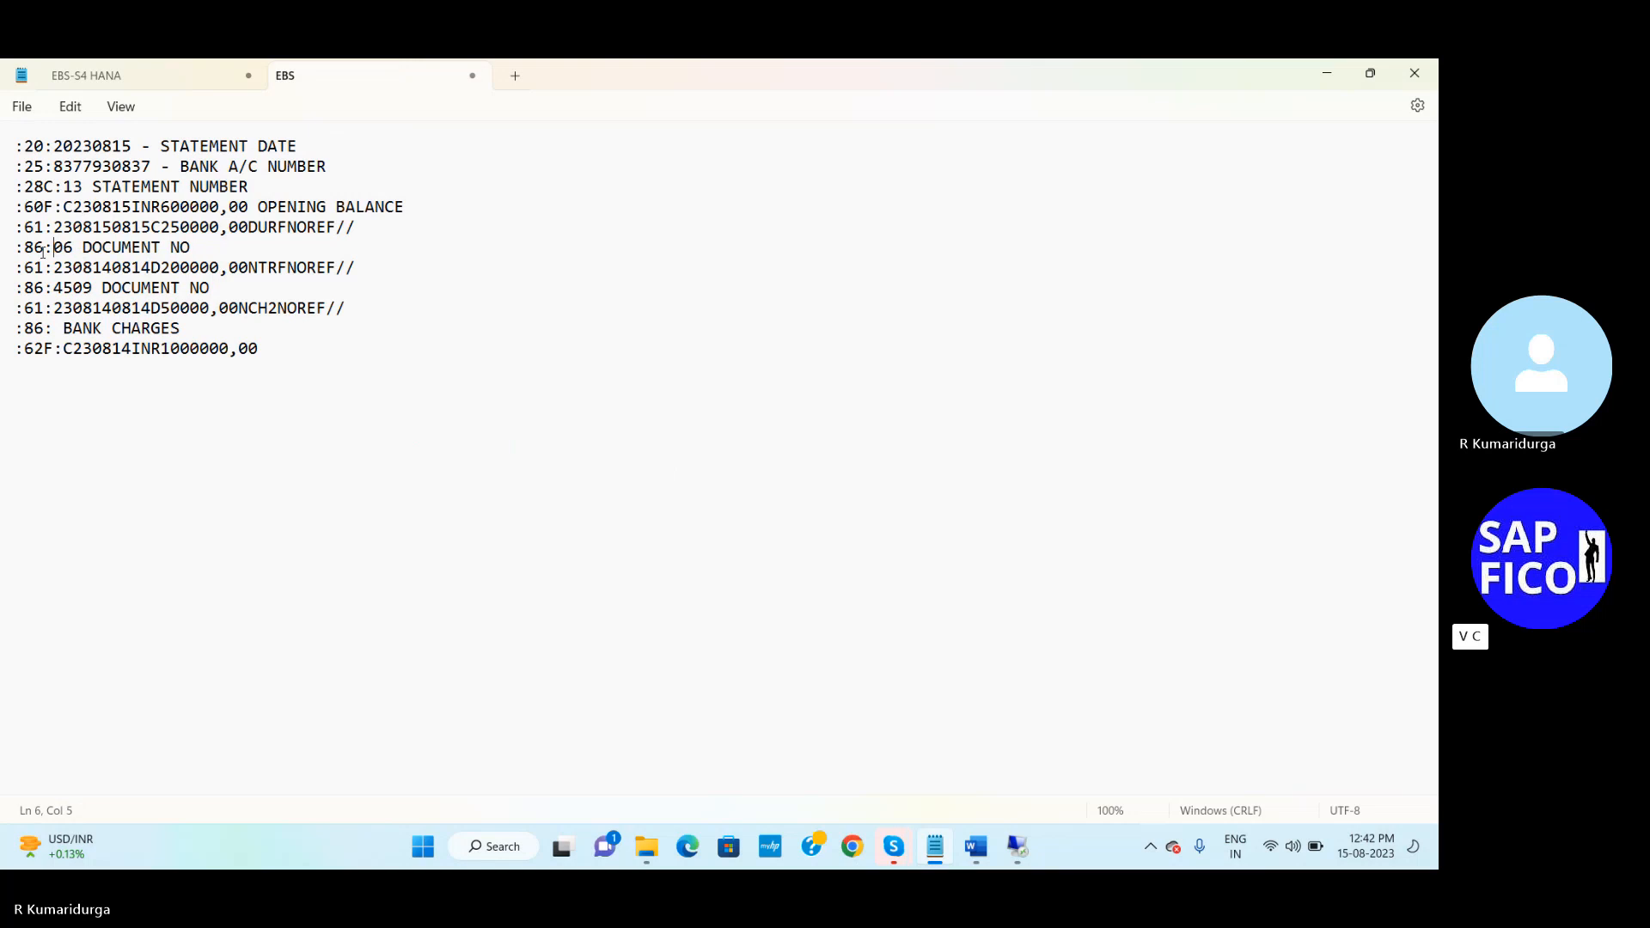
key(Delete)
text(462)
click(102, 267)
key(Delete)
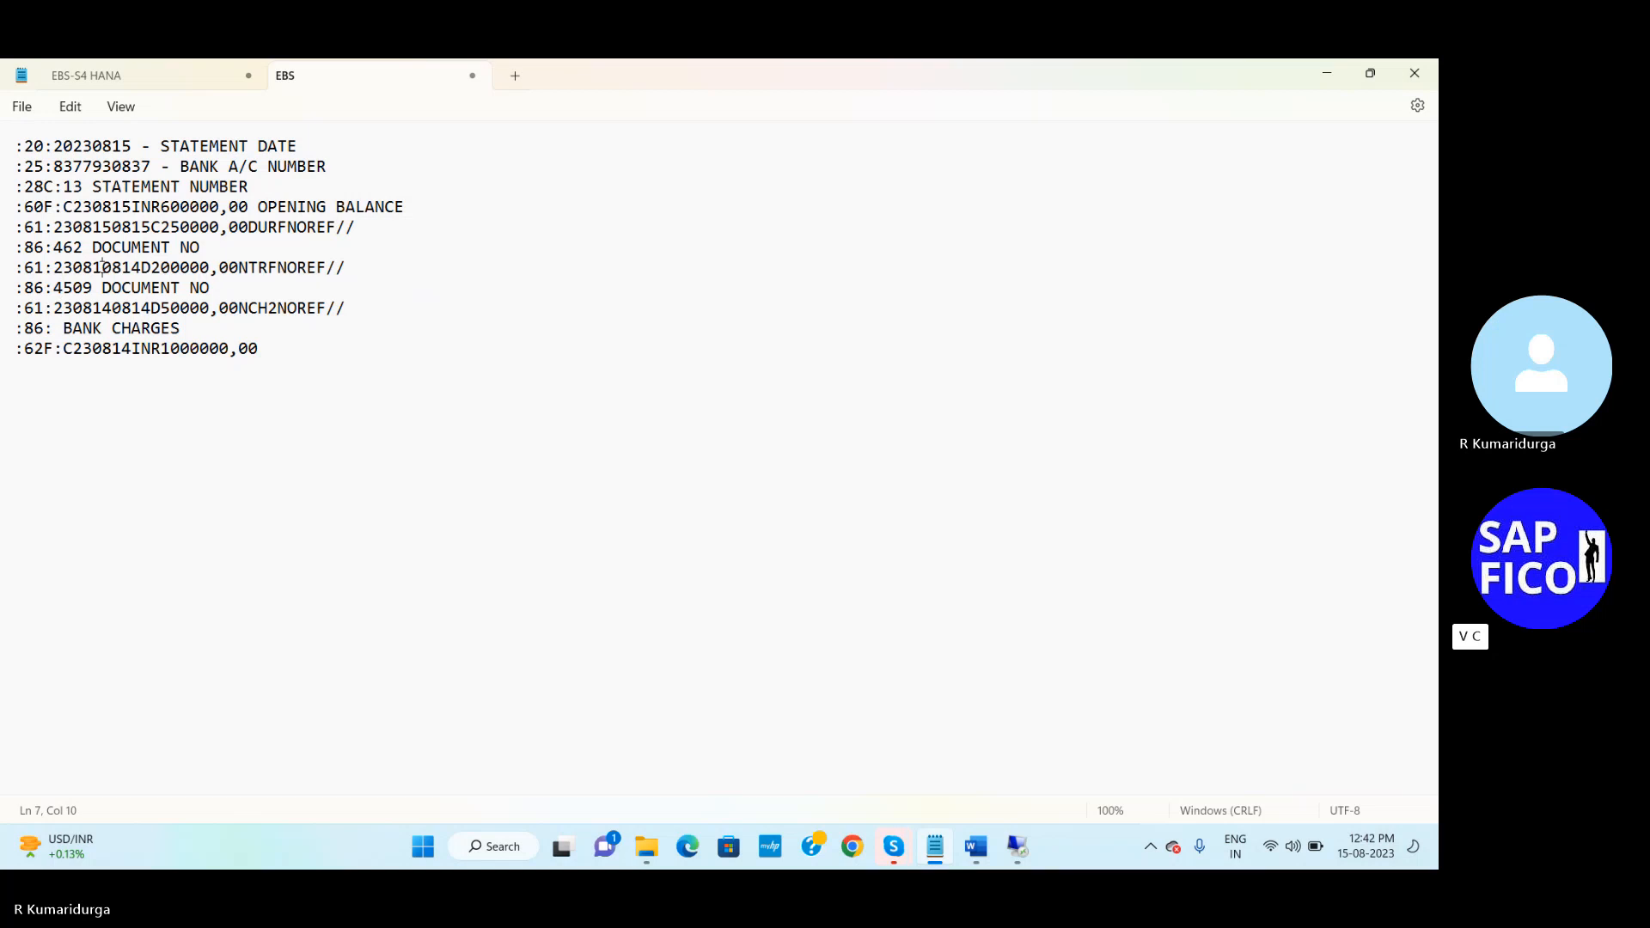
text(5)
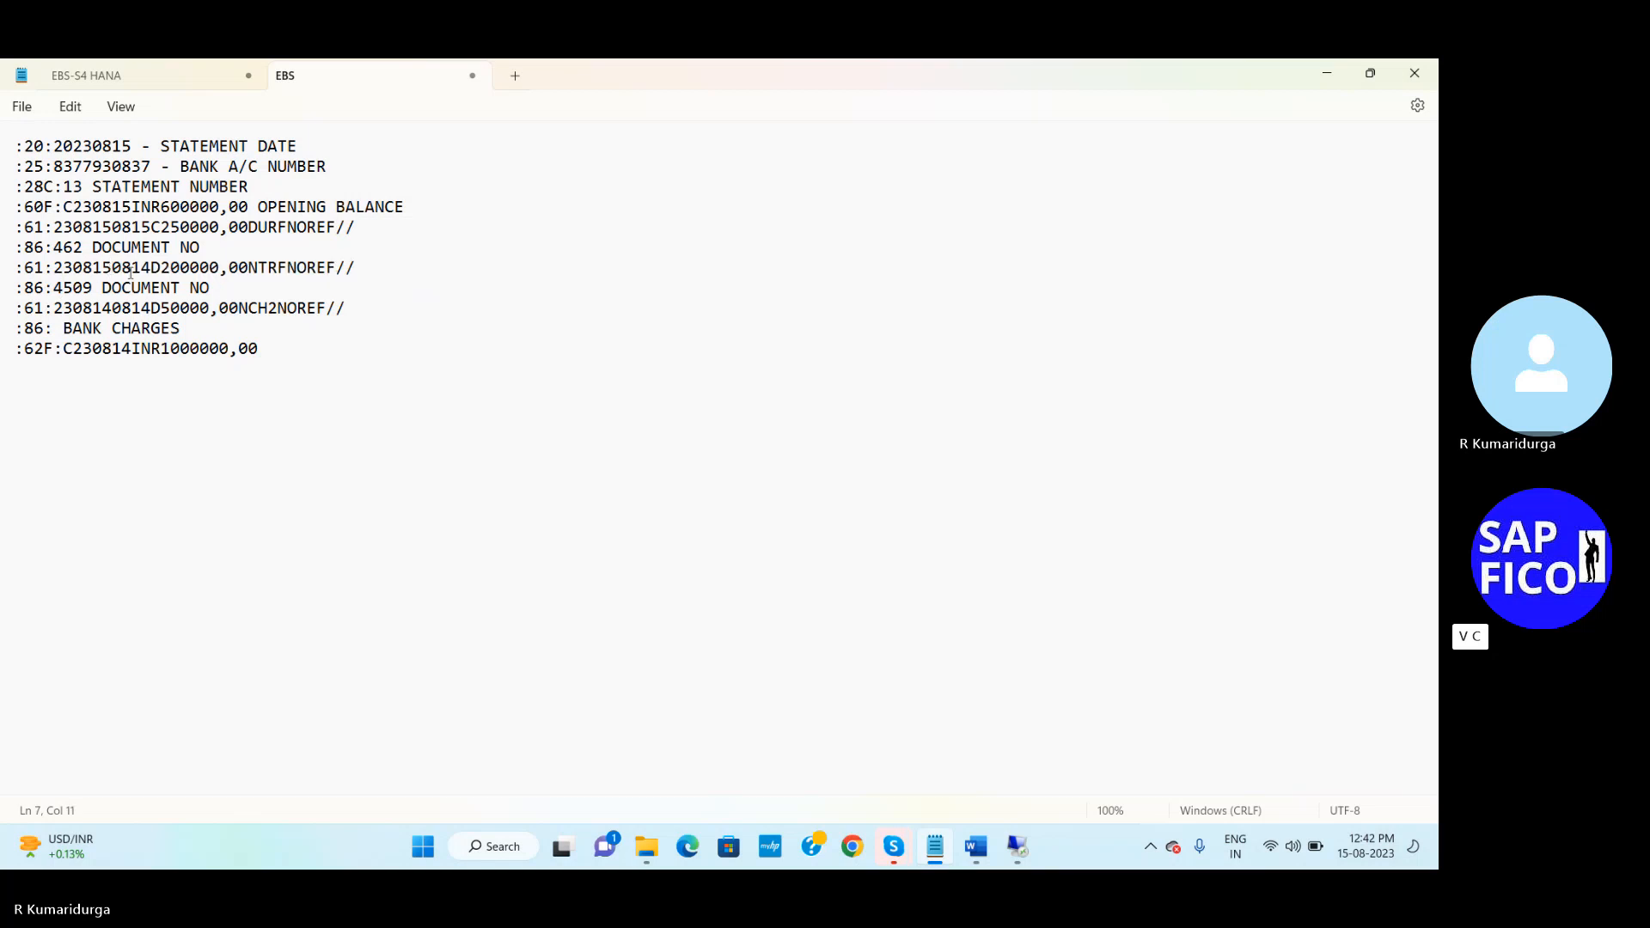
click(142, 269)
key(Delete)
text(5)
click(240, 268)
key(Delete)
key(Delete)
key(Delete)
key(Delete)
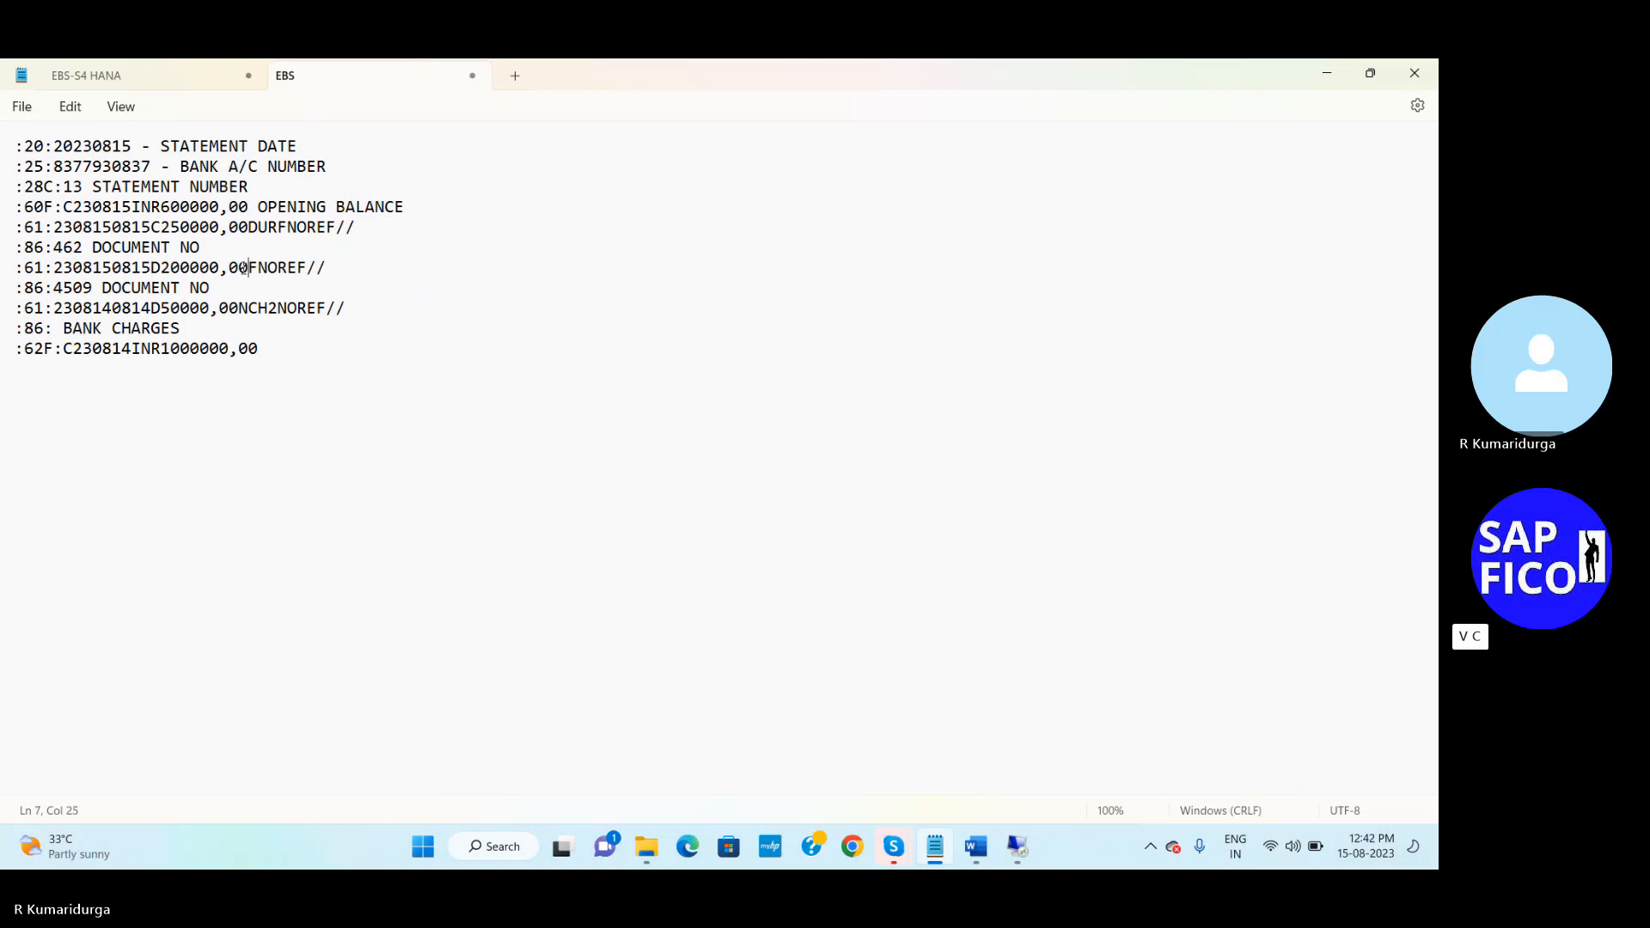
text(DURF)
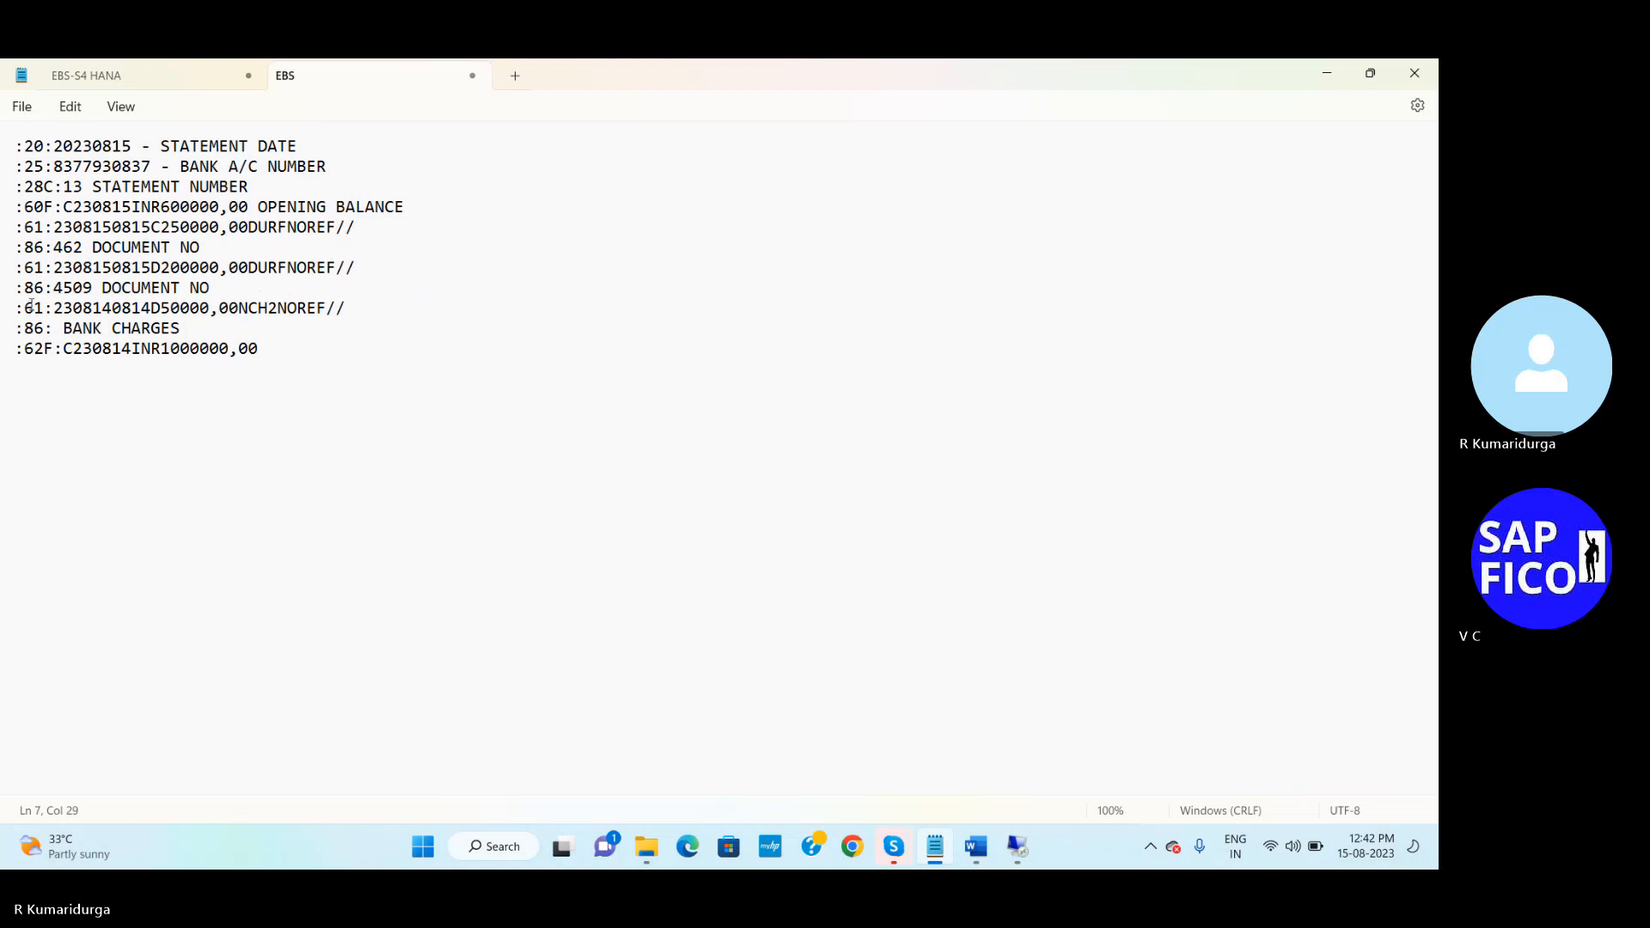
click(55, 288)
key(Delete)
key(Delete)
key(Delete)
key(Delete)
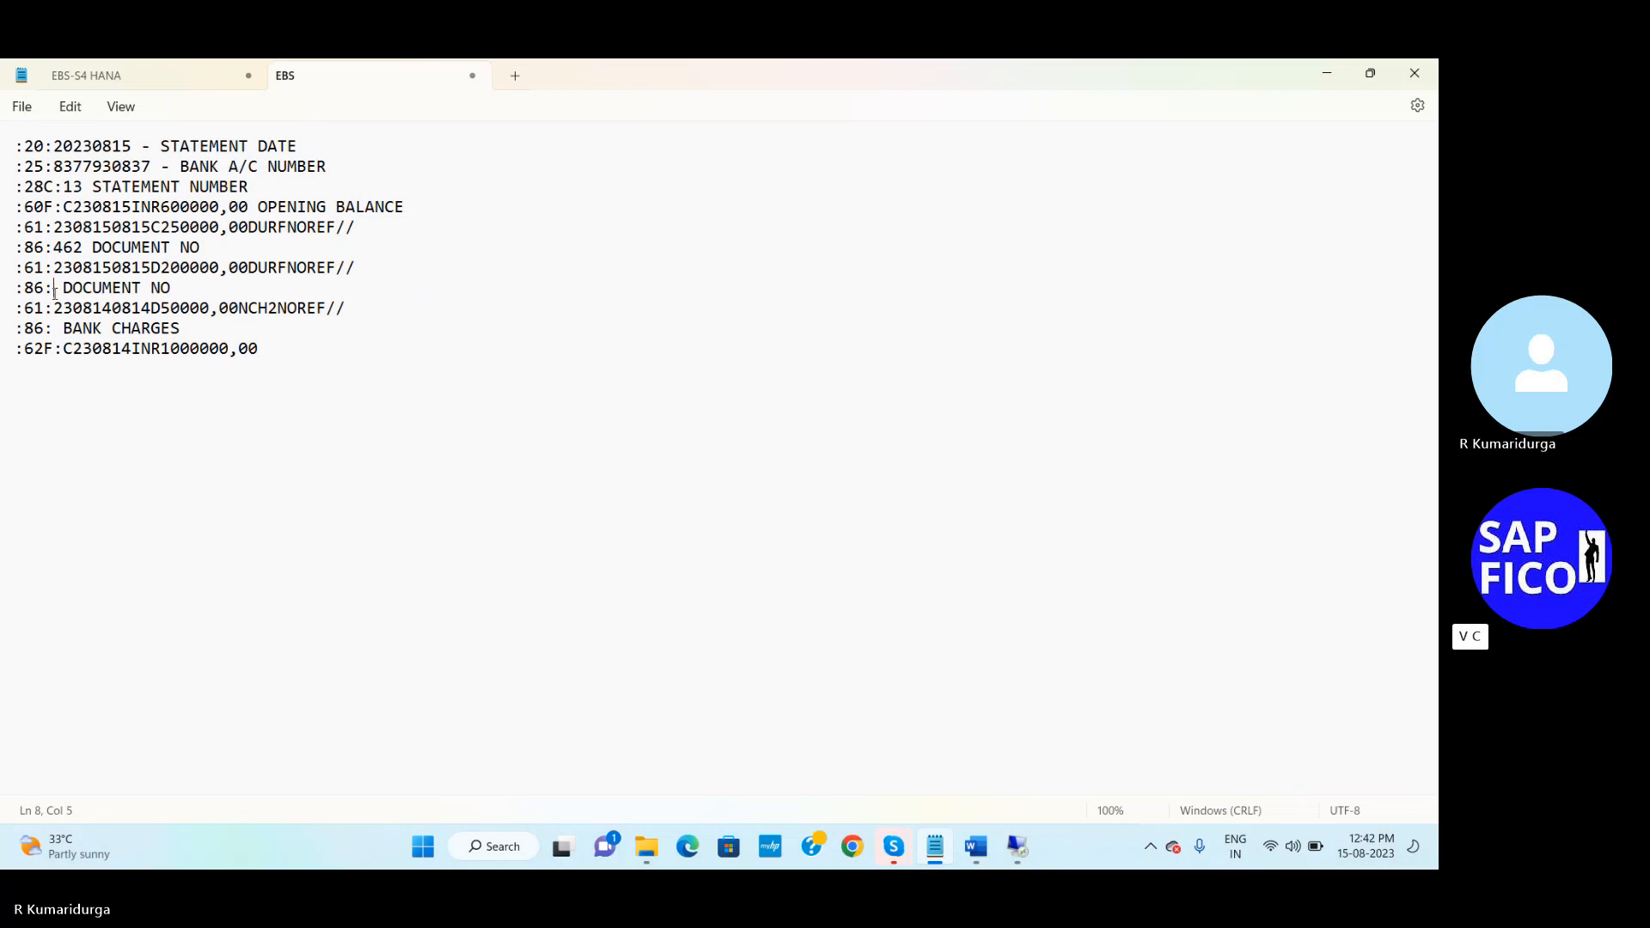
Enter vendor clearing document number 328 on line 8
click(174, 75)
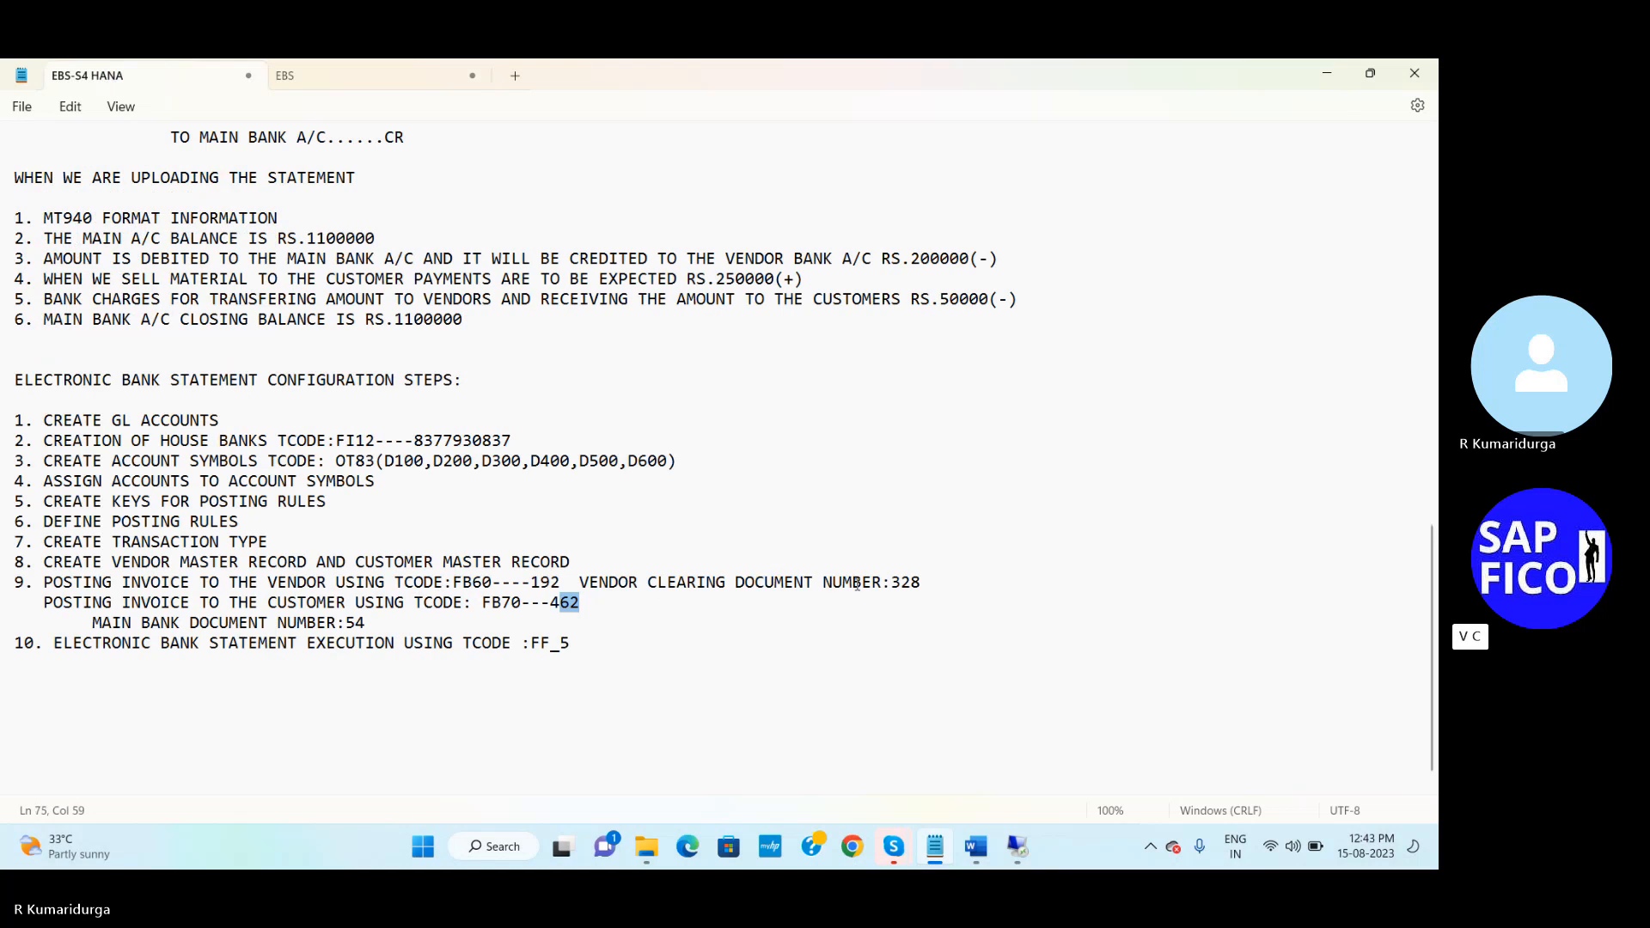
click(903, 570)
click(320, 77)
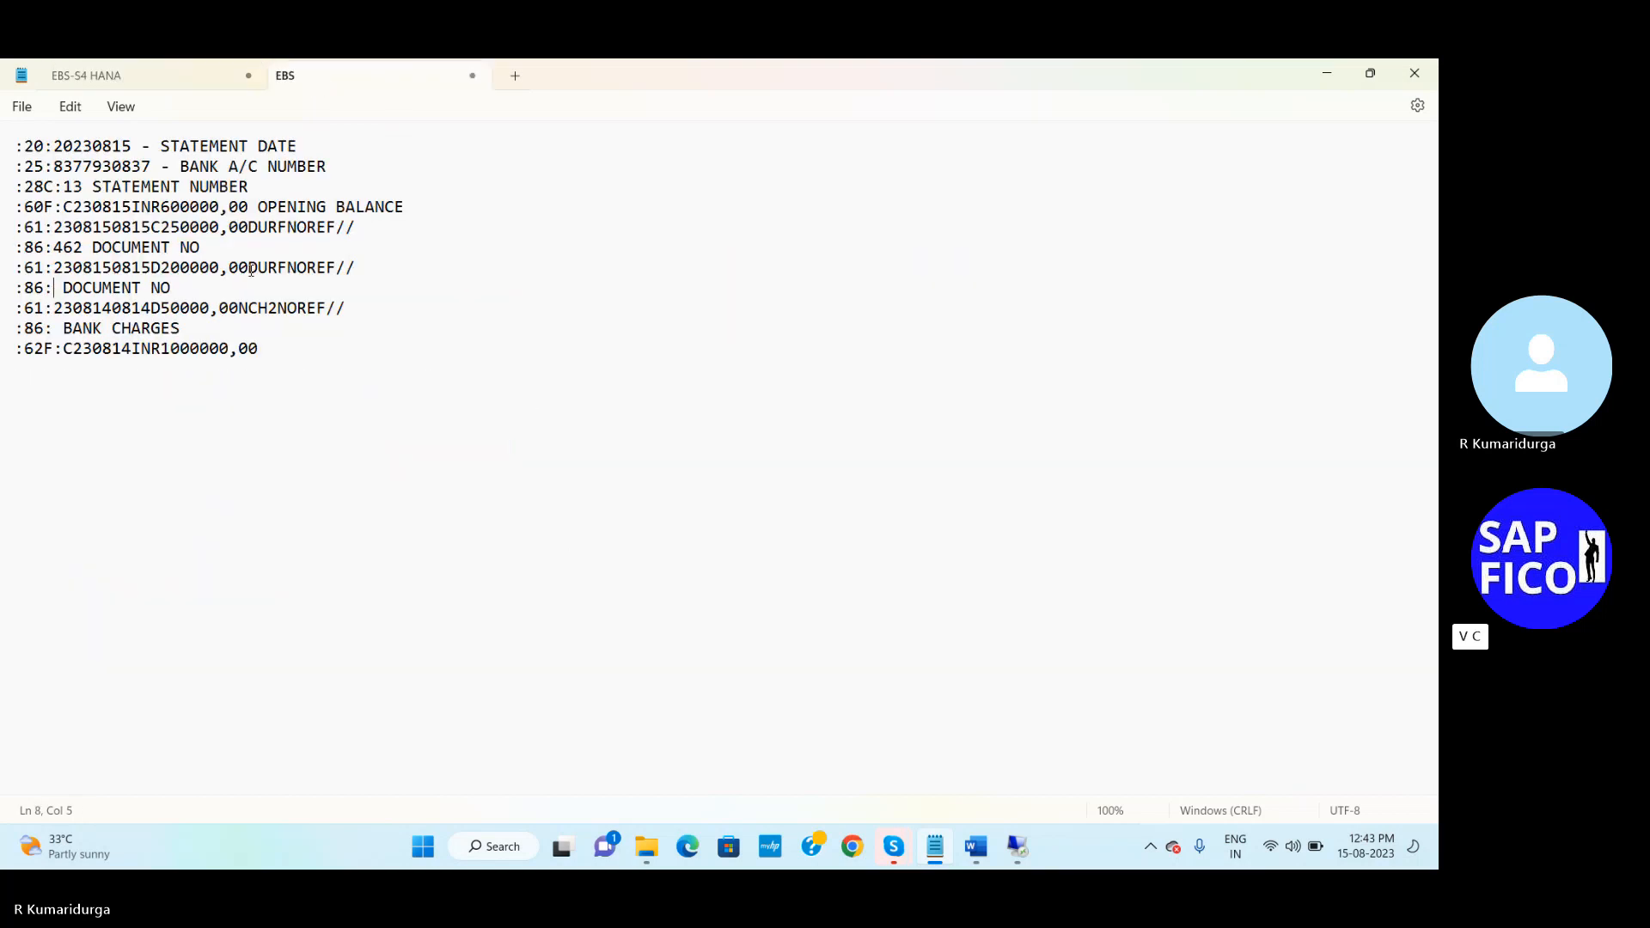
text(328)
click(104, 307)
key(Delete)
text(5)
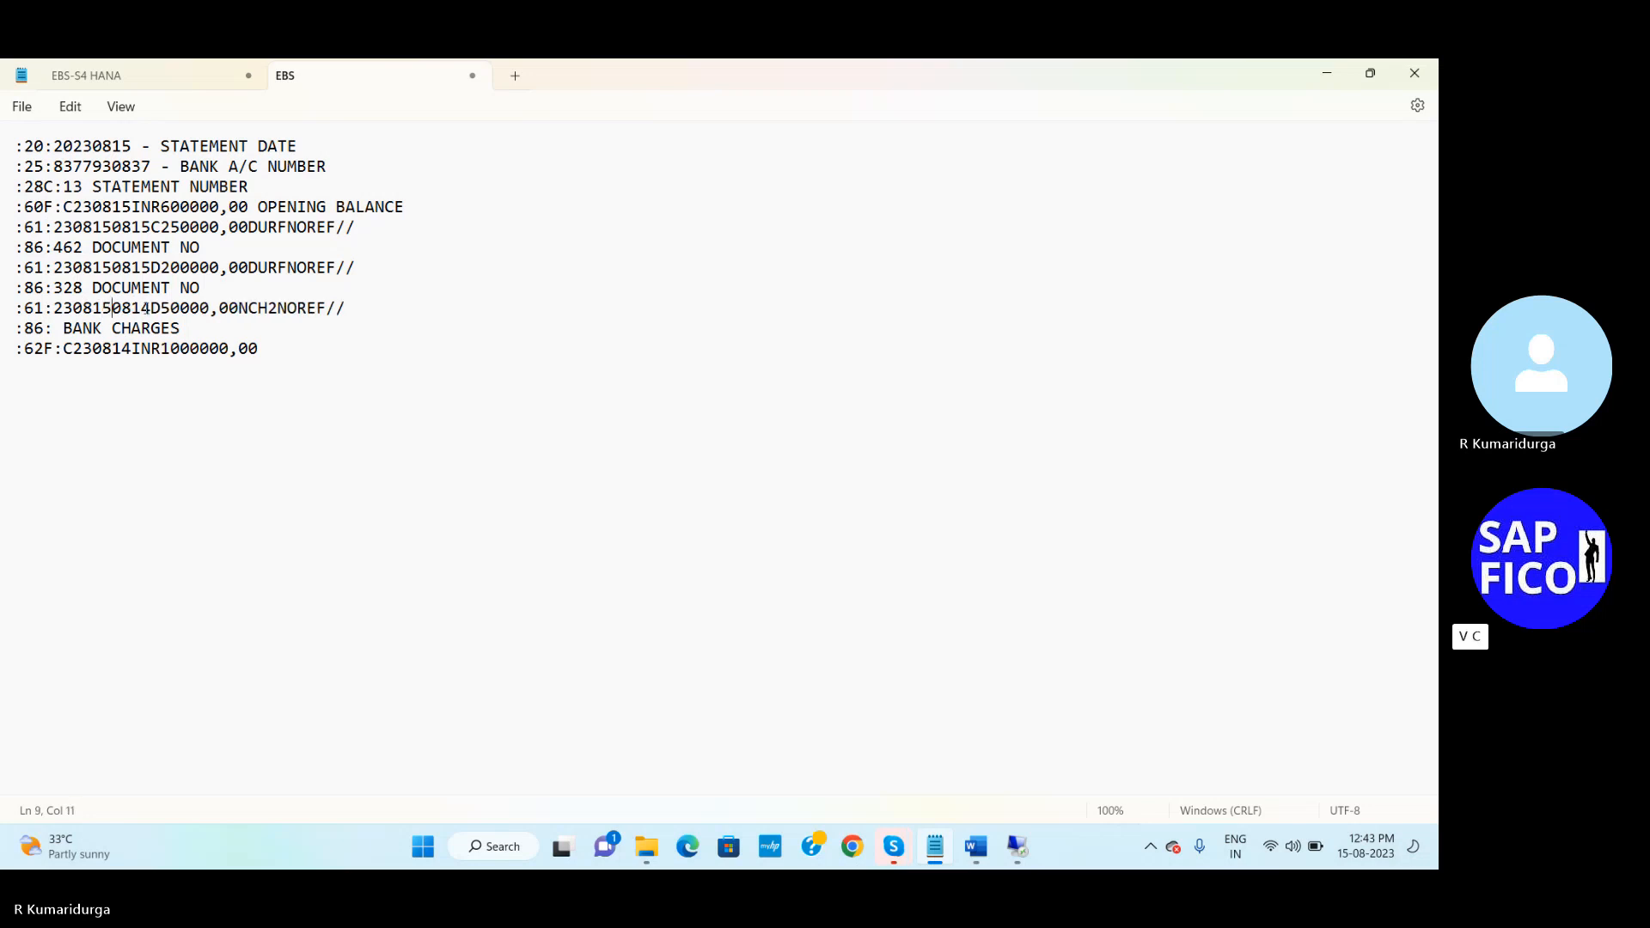
key(Delete)
text(5)
click(241, 308)
key(Home)
key(Delete)
key(Delete)
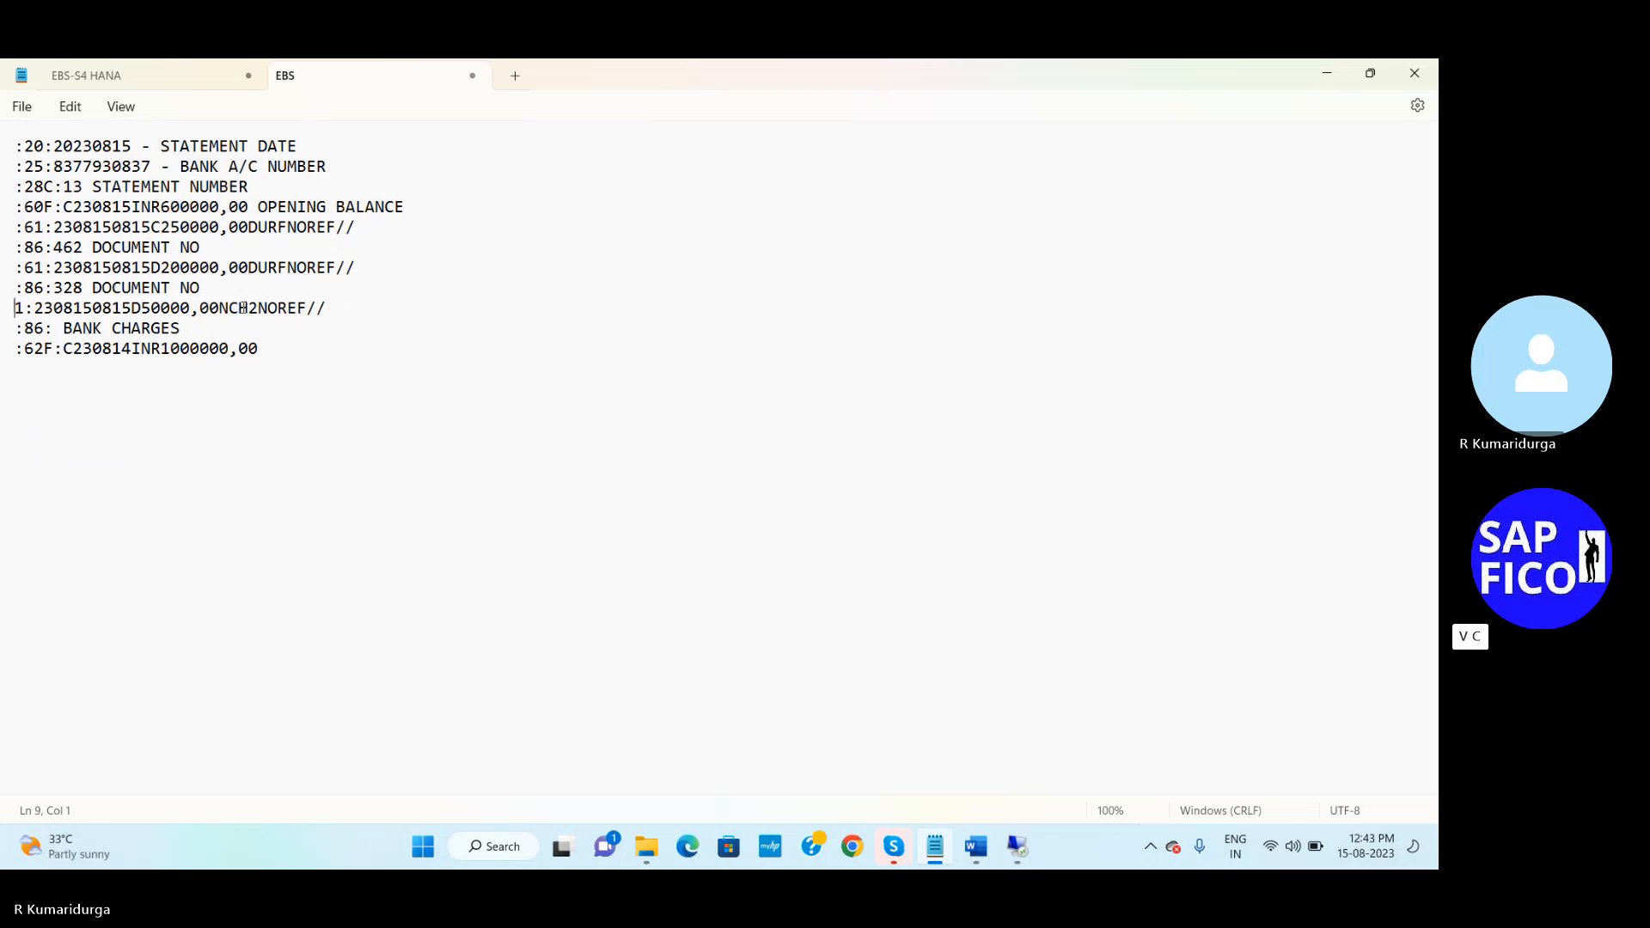
text(:6)
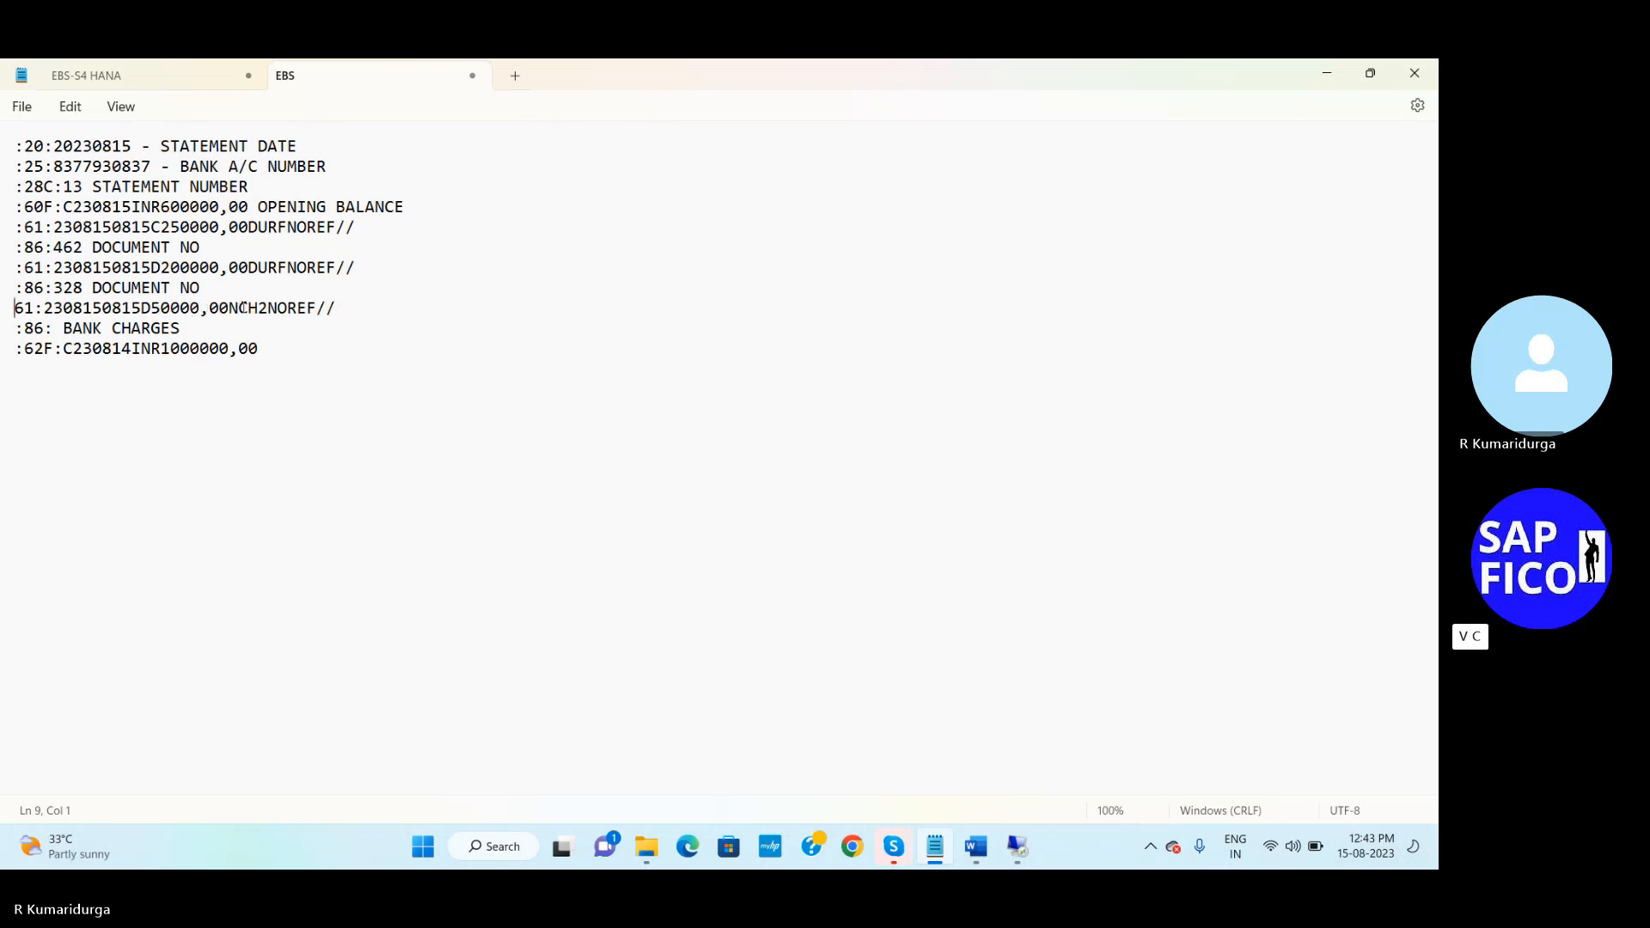
click(240, 307)
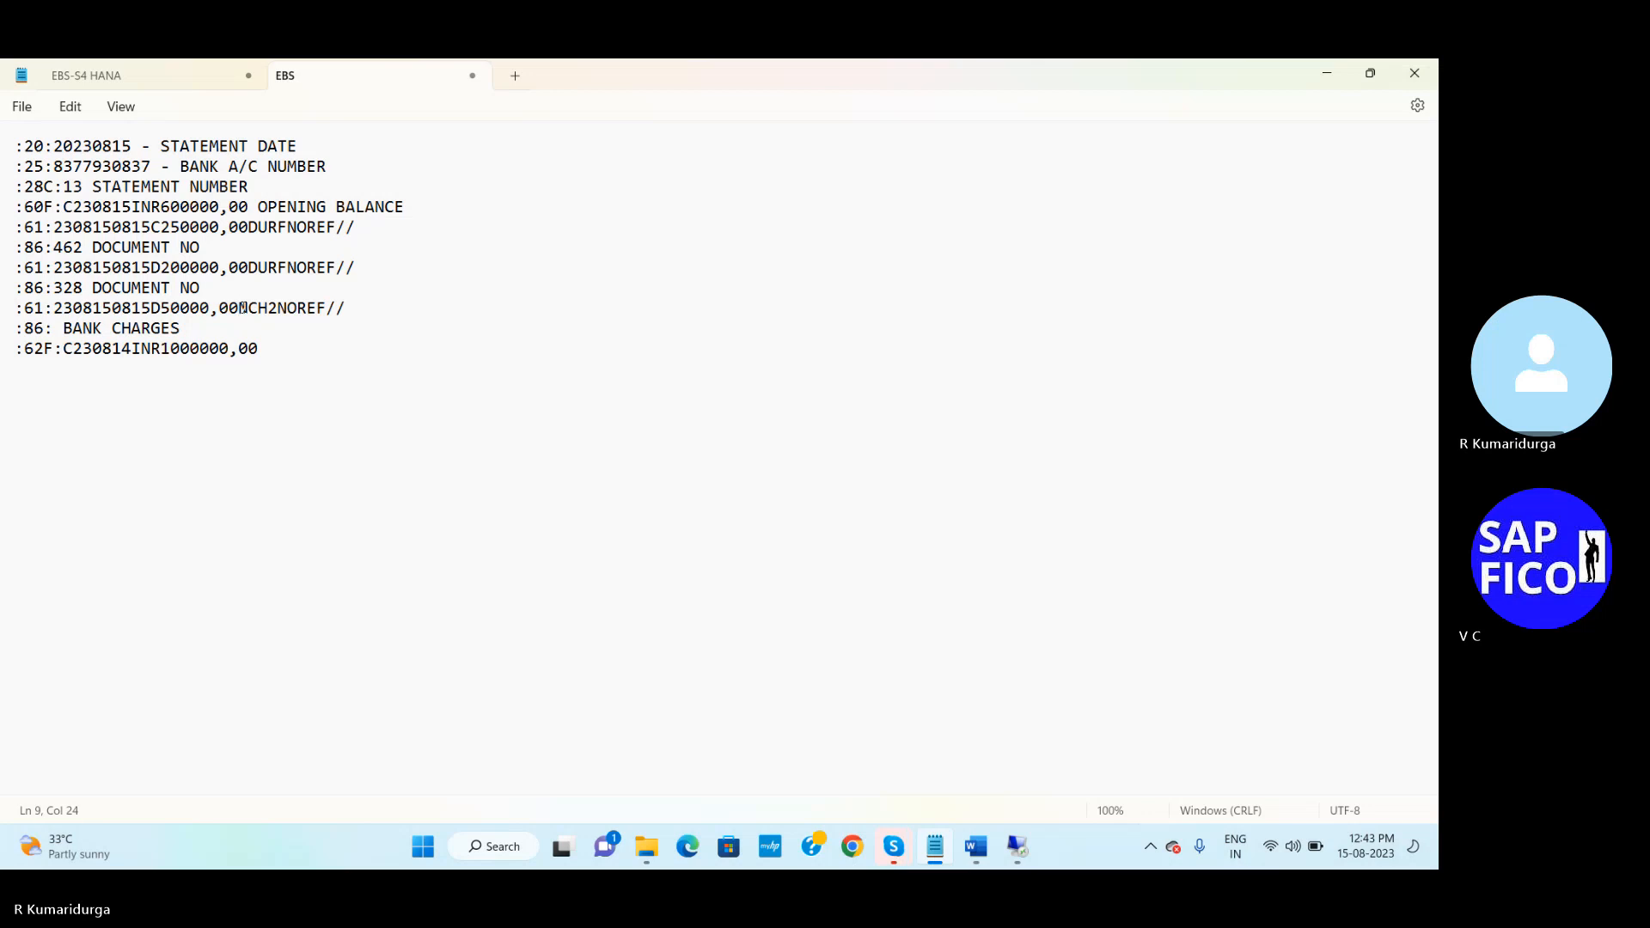
key(Delete)
key(Delete)
key(Delete)
key(Delete)
text(DUR2)
Remove the space so BANK CHARGES directly follows :86:
click(84, 349)
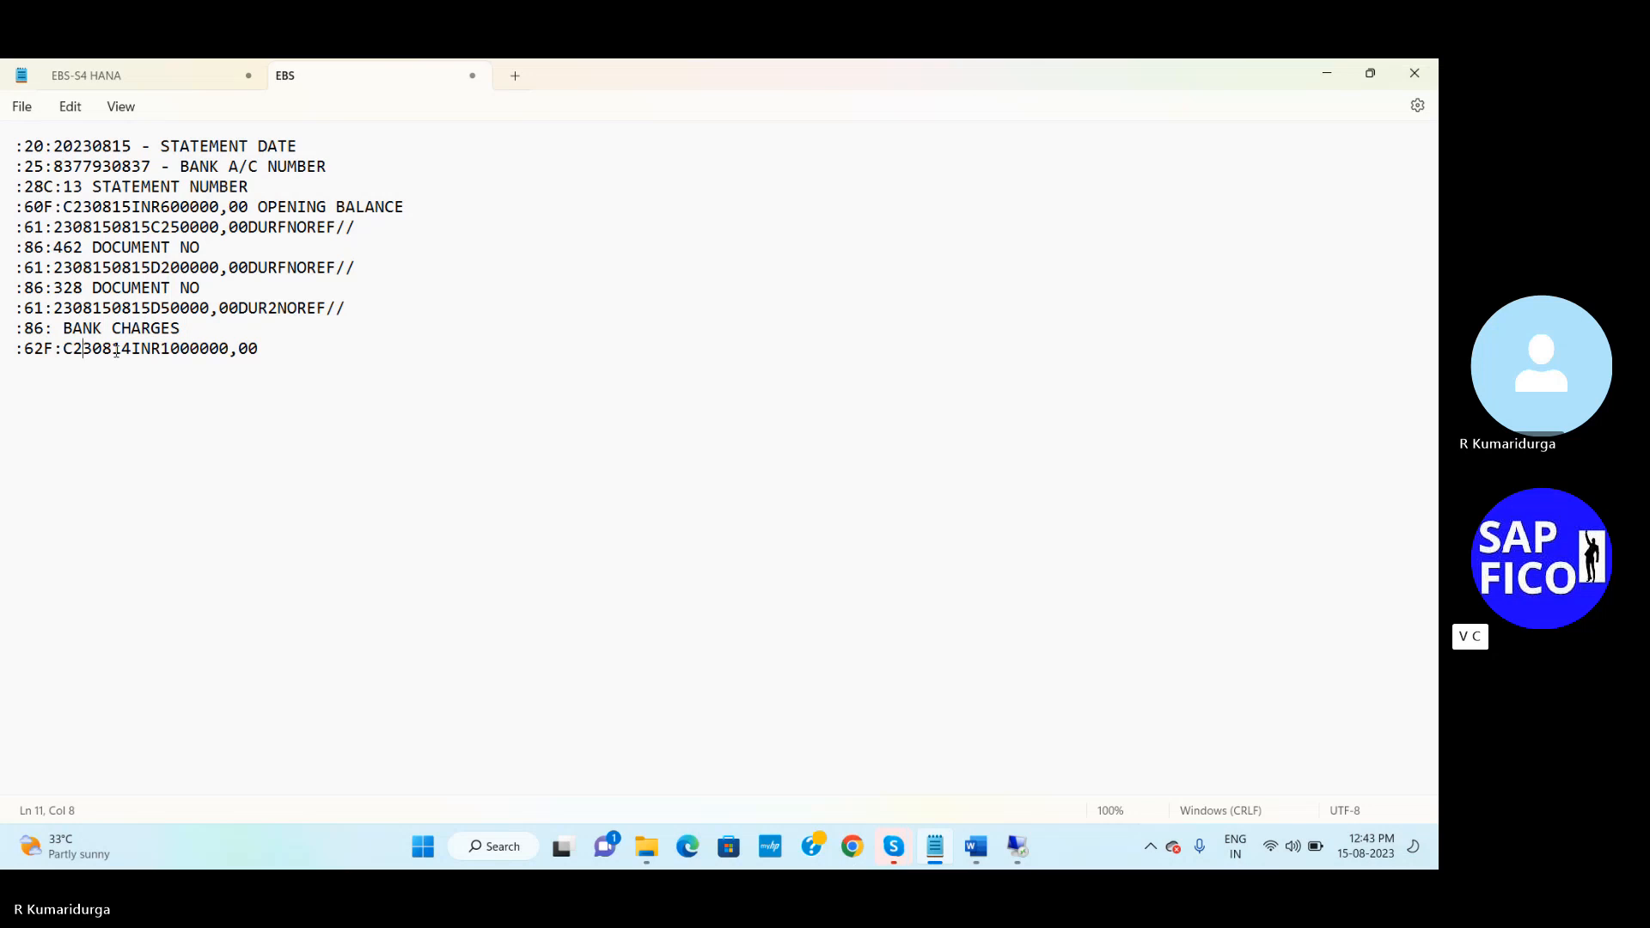
click(64, 330)
key(BackSpace)
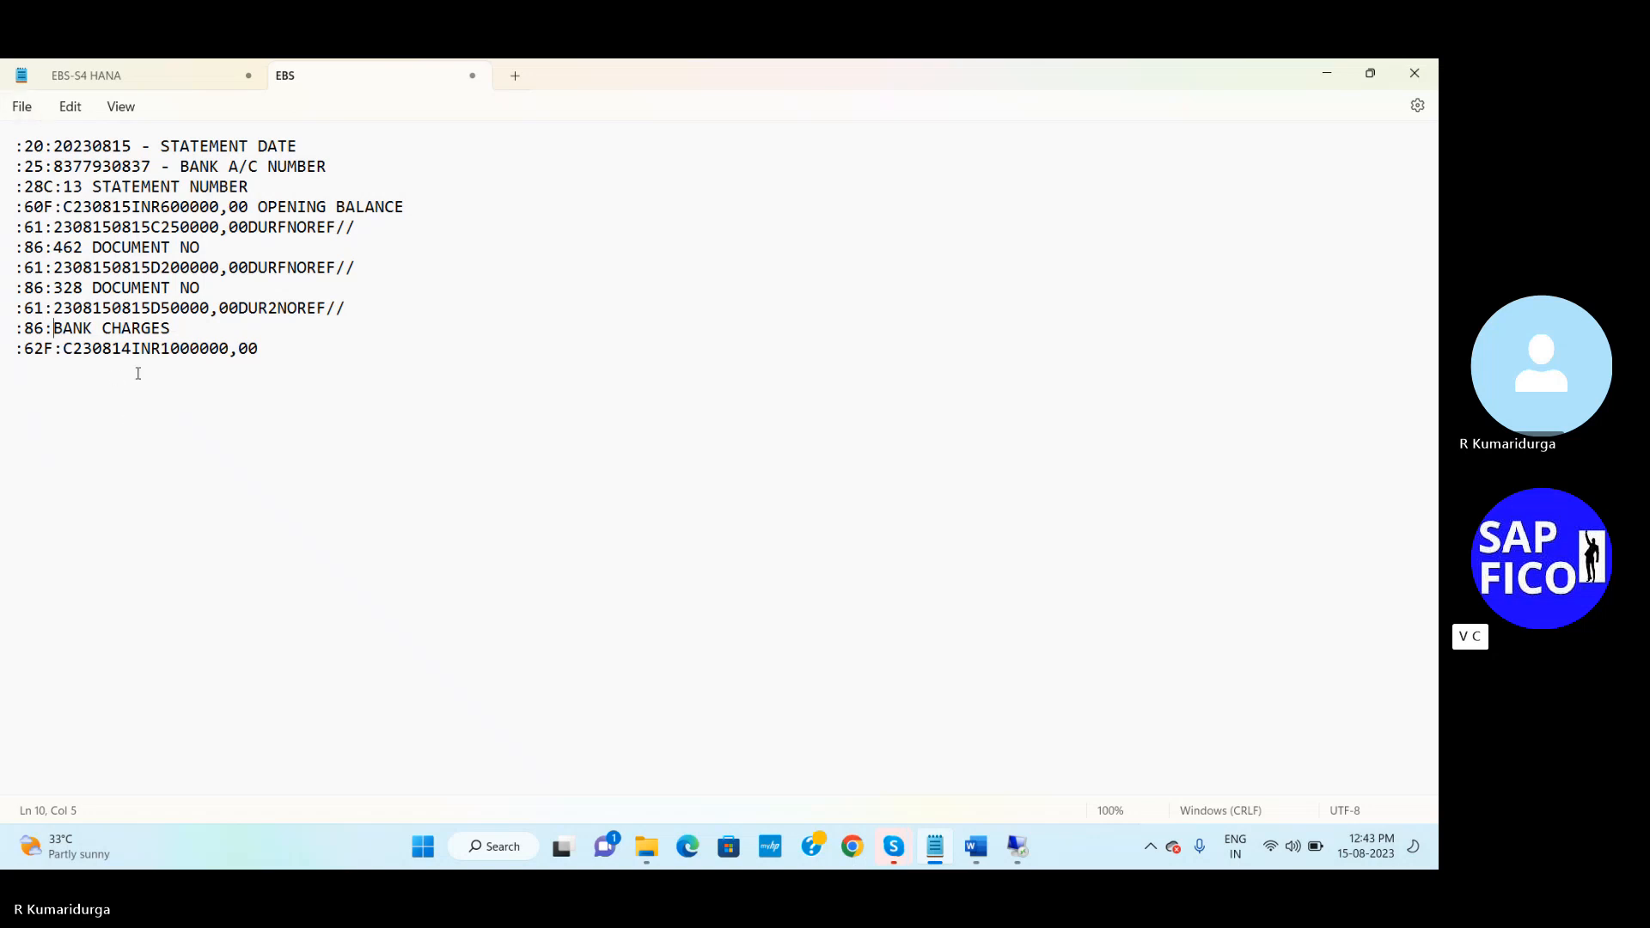
Change the :62F: closing date to 230815 and the balance from 1000000 to 600000,00
click(78, 350)
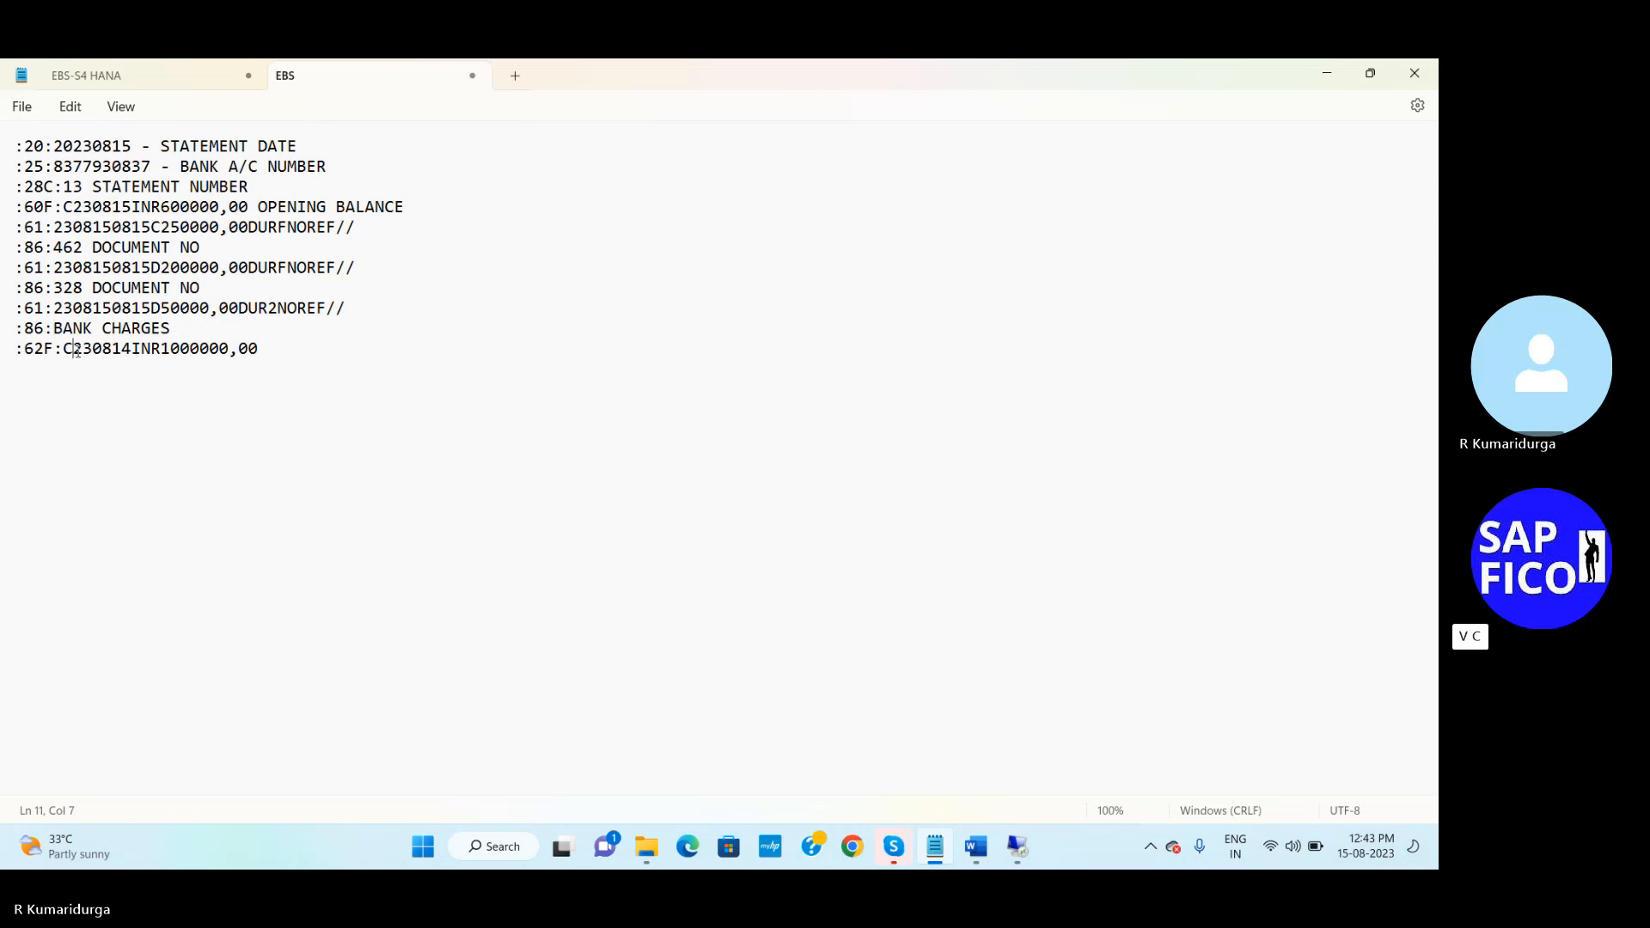
click(122, 350)
text(5)
key(Delete)
key(Right)
key(Right)
key(Right)
key(Delete)
key(Delete)
text(6)
Add INCOMING PAYMENTS, OUTGOING PAYMENTS, BANK CHARGES and CLOSING BALANCES labels, then select all statement text
click(104, 228)
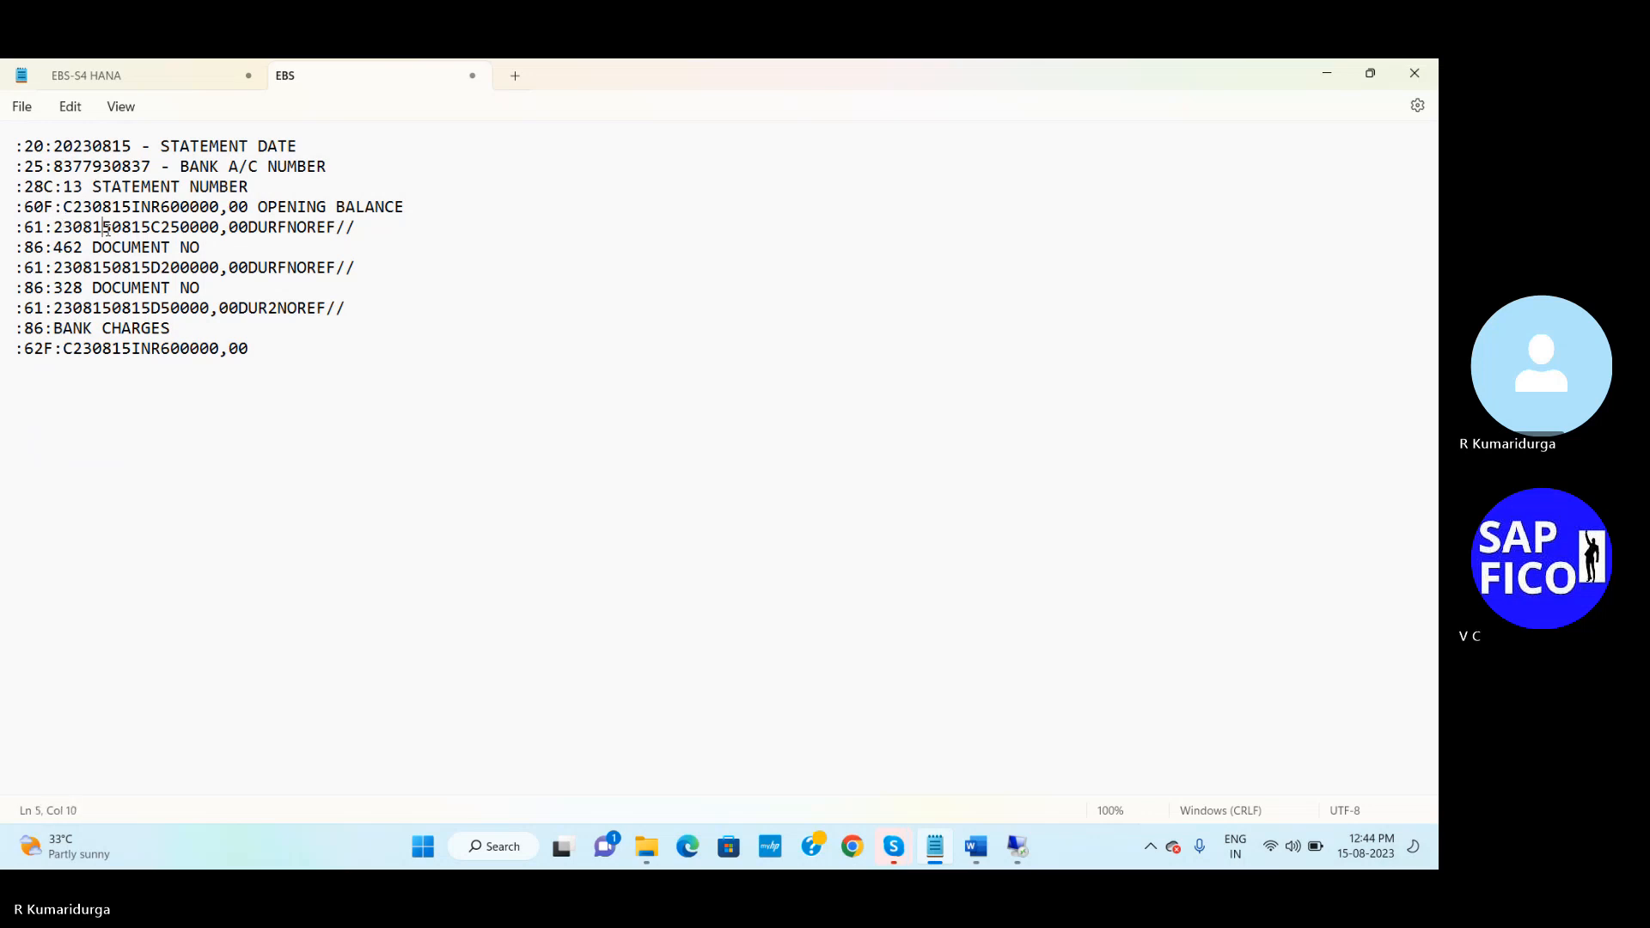
click(376, 233)
text(INCOMING PAYMENTS)
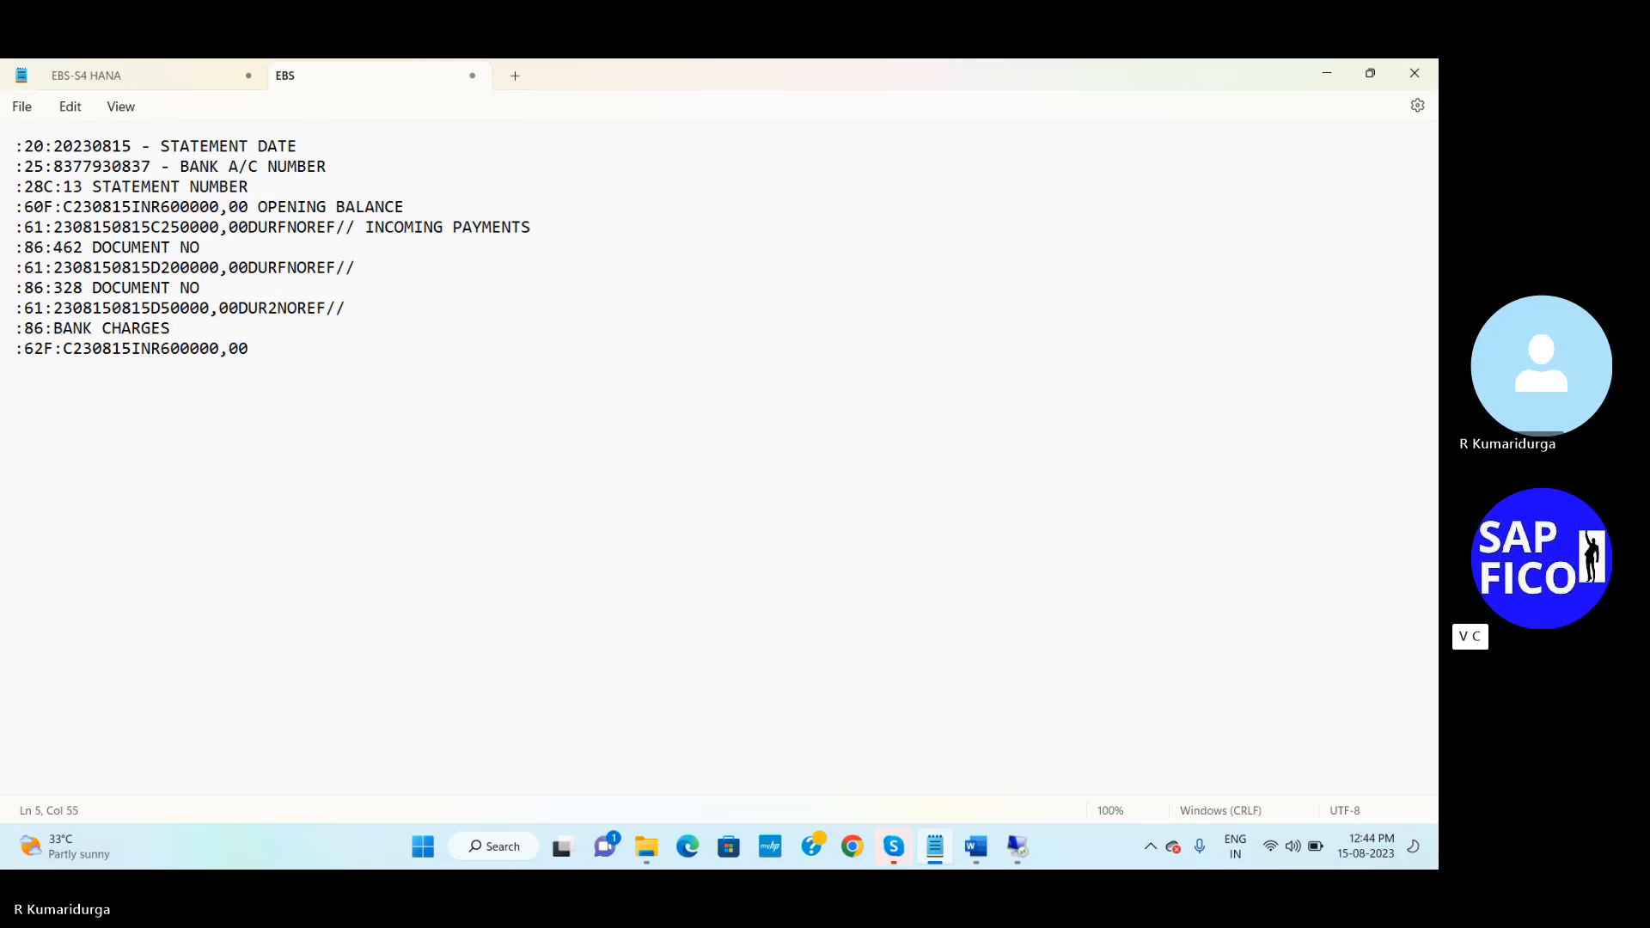
click(212, 251)
click(351, 269)
text(OUTGOING PAYMENTS)
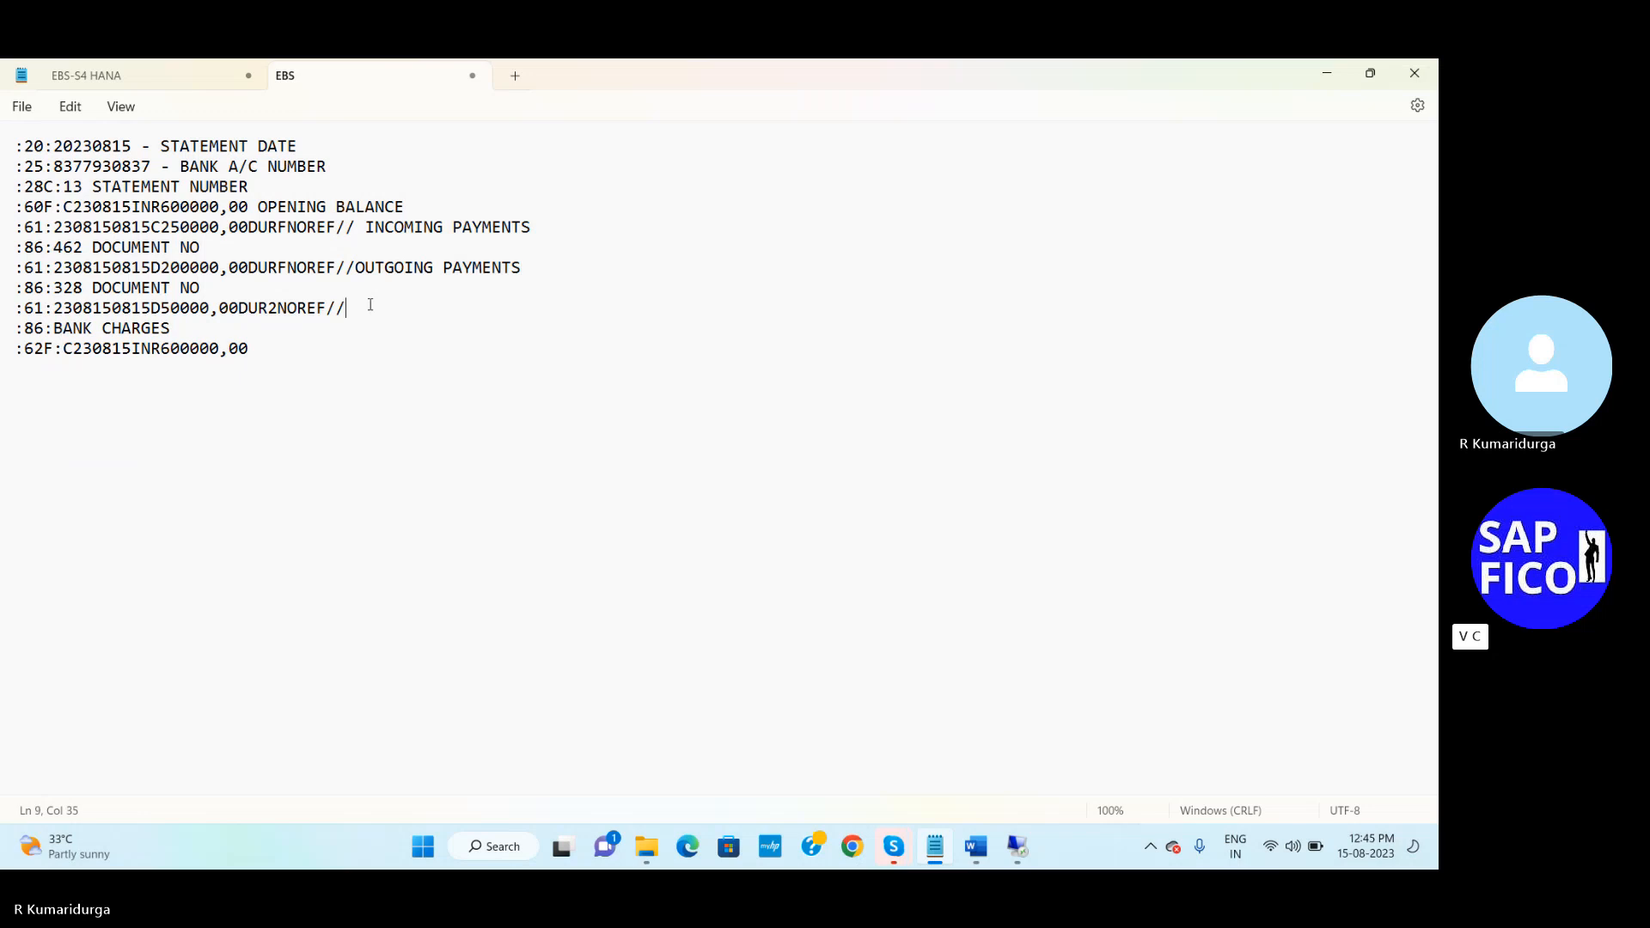
text( BANK CHARGES)
click(263, 345)
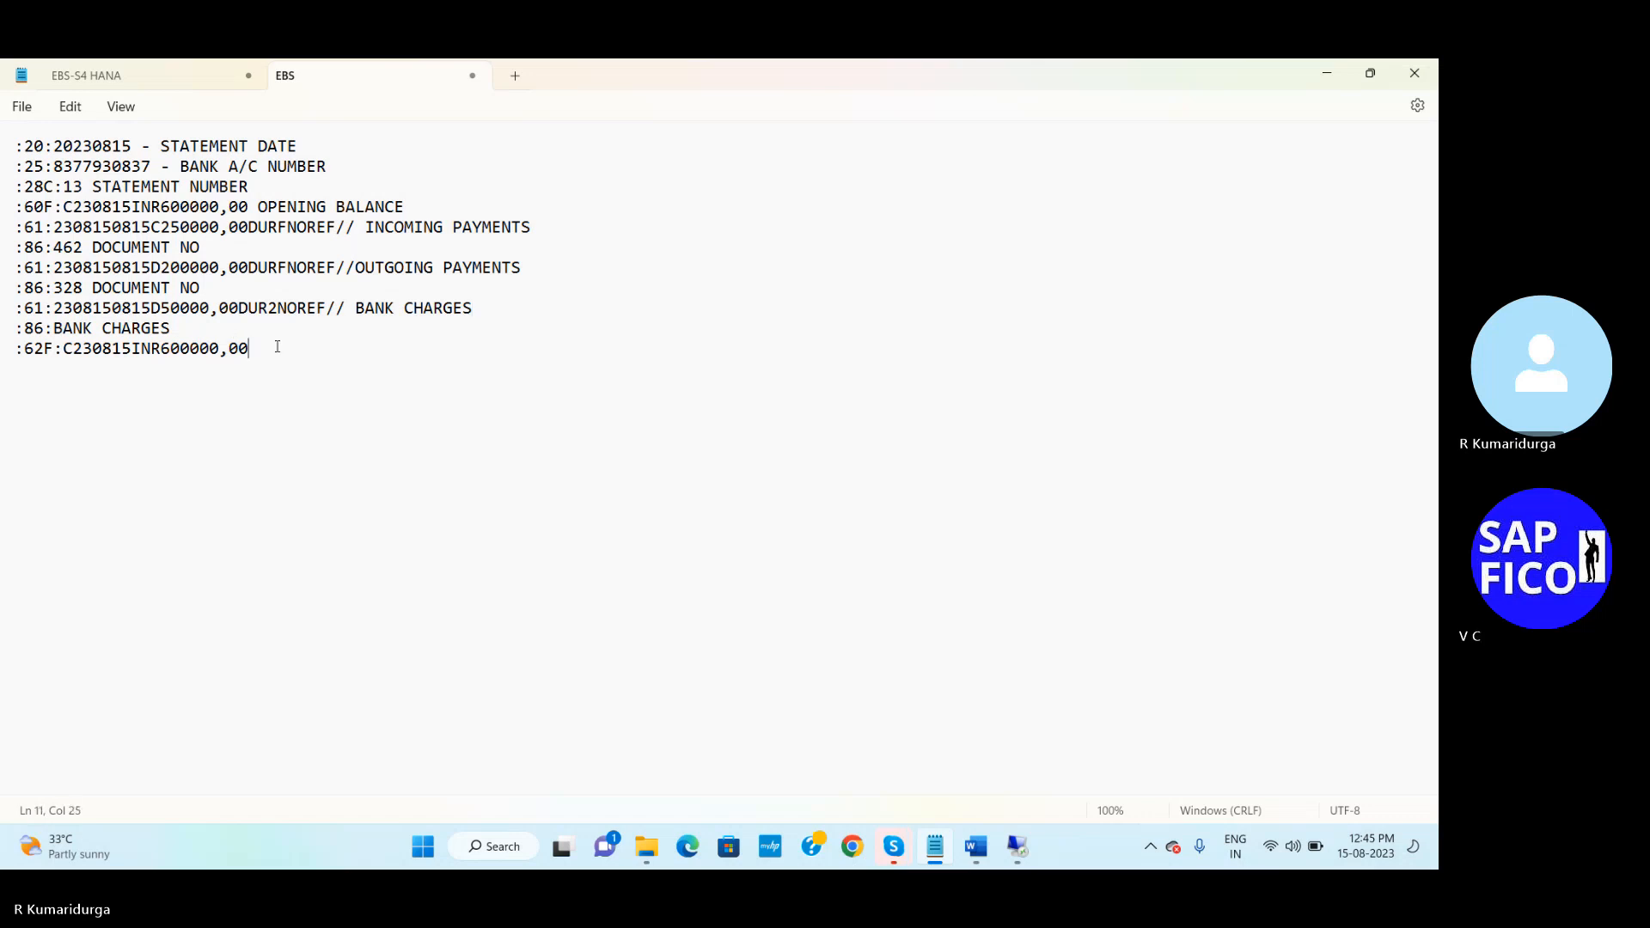
text(CLOSING BALANCES)
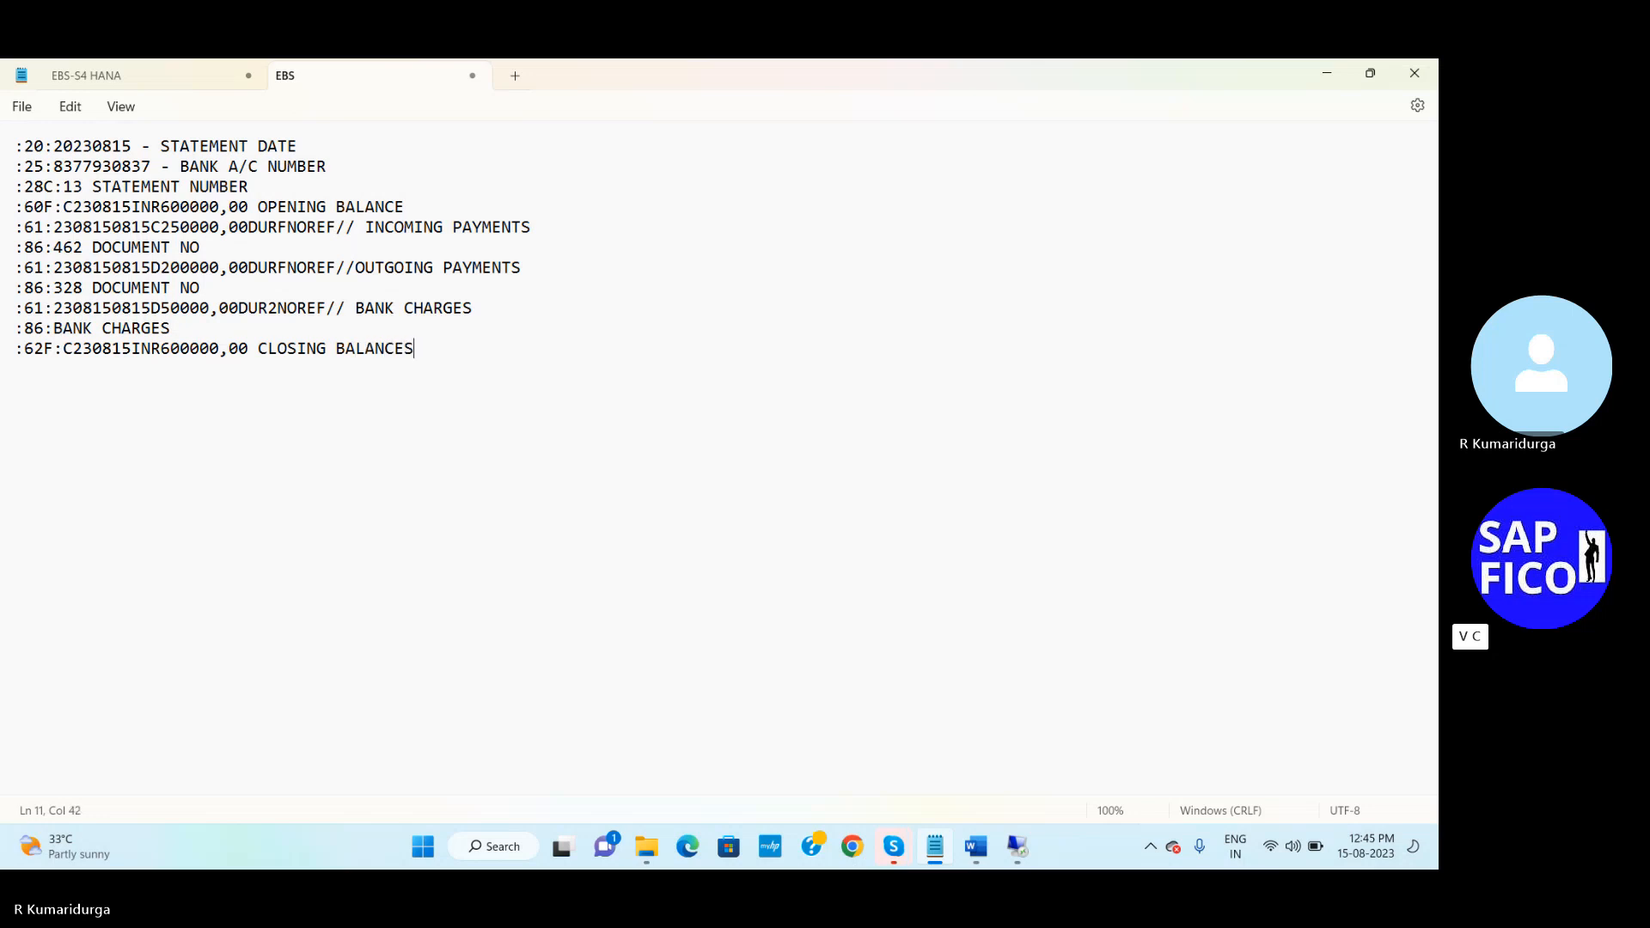
drag(414, 348, 15, 146)
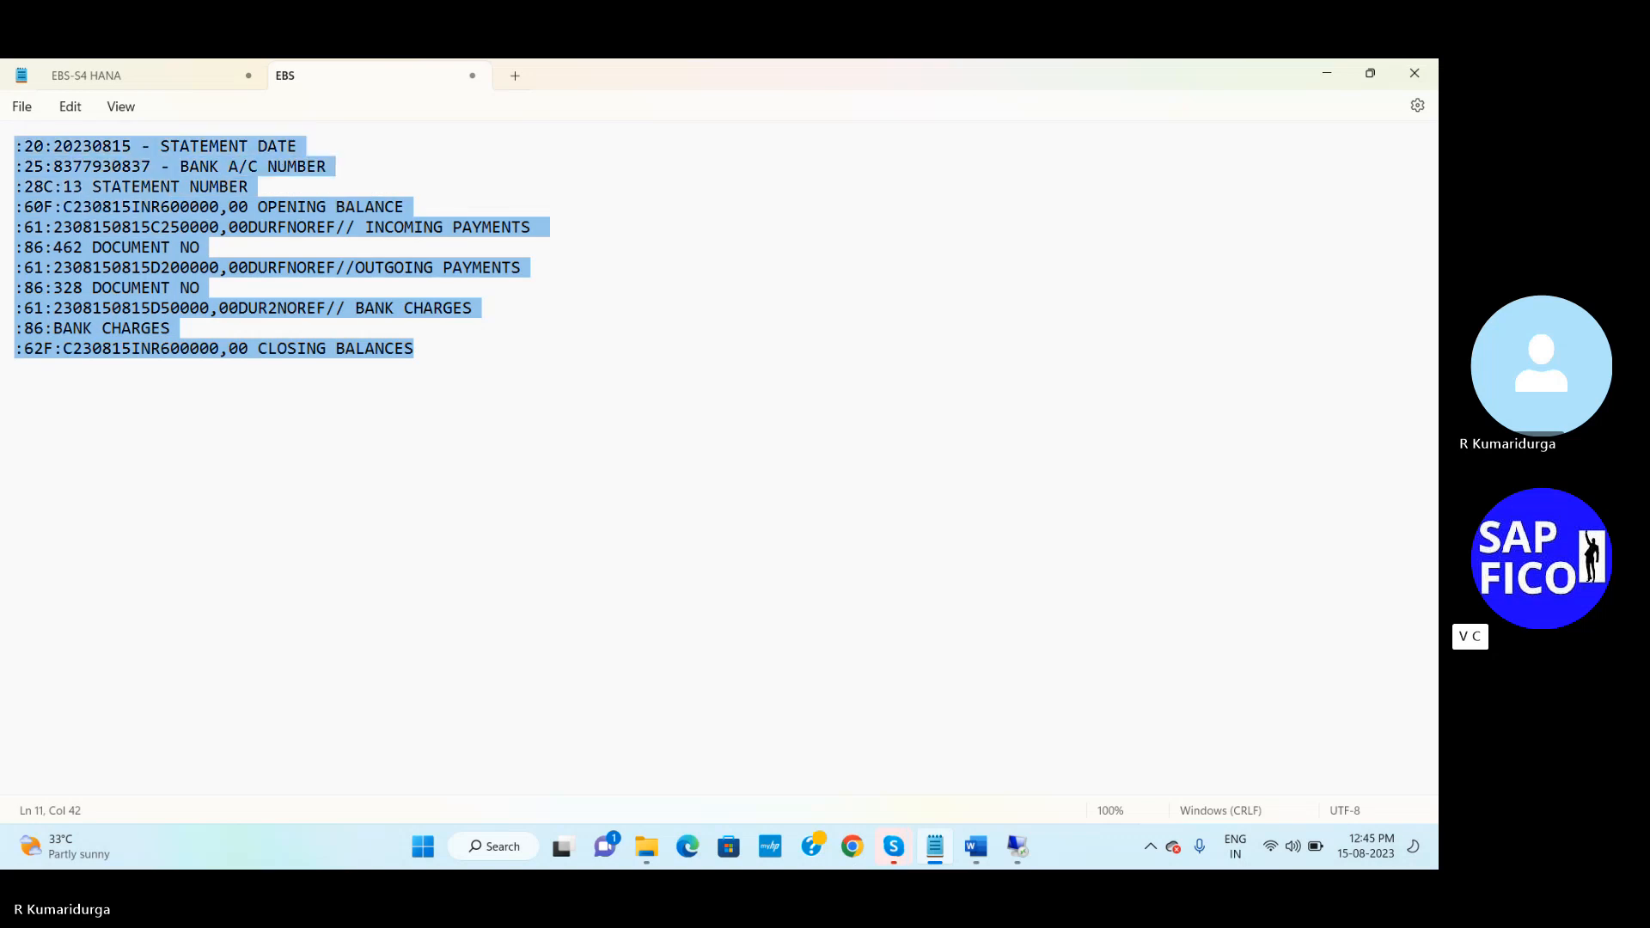
Add an 'MT940 FORMAT' heading line below step 10 in the EBS-S4 HANA notes
click(192, 73)
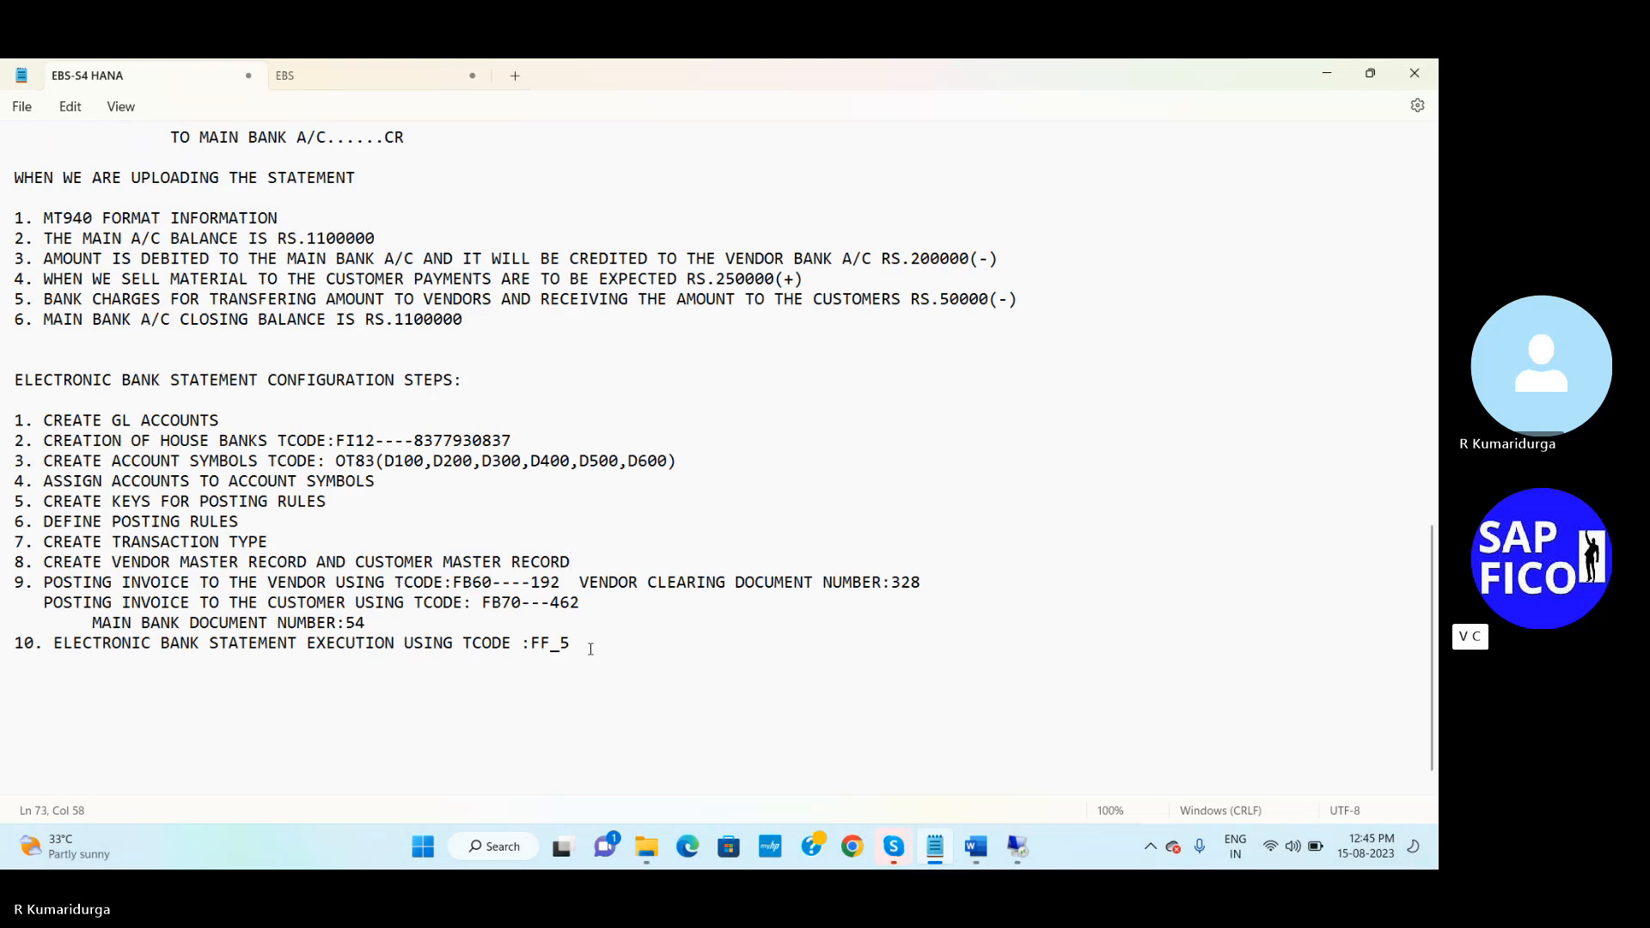
key(Return)
key(Return)
text(MT940 FORMAT)
key(Return)
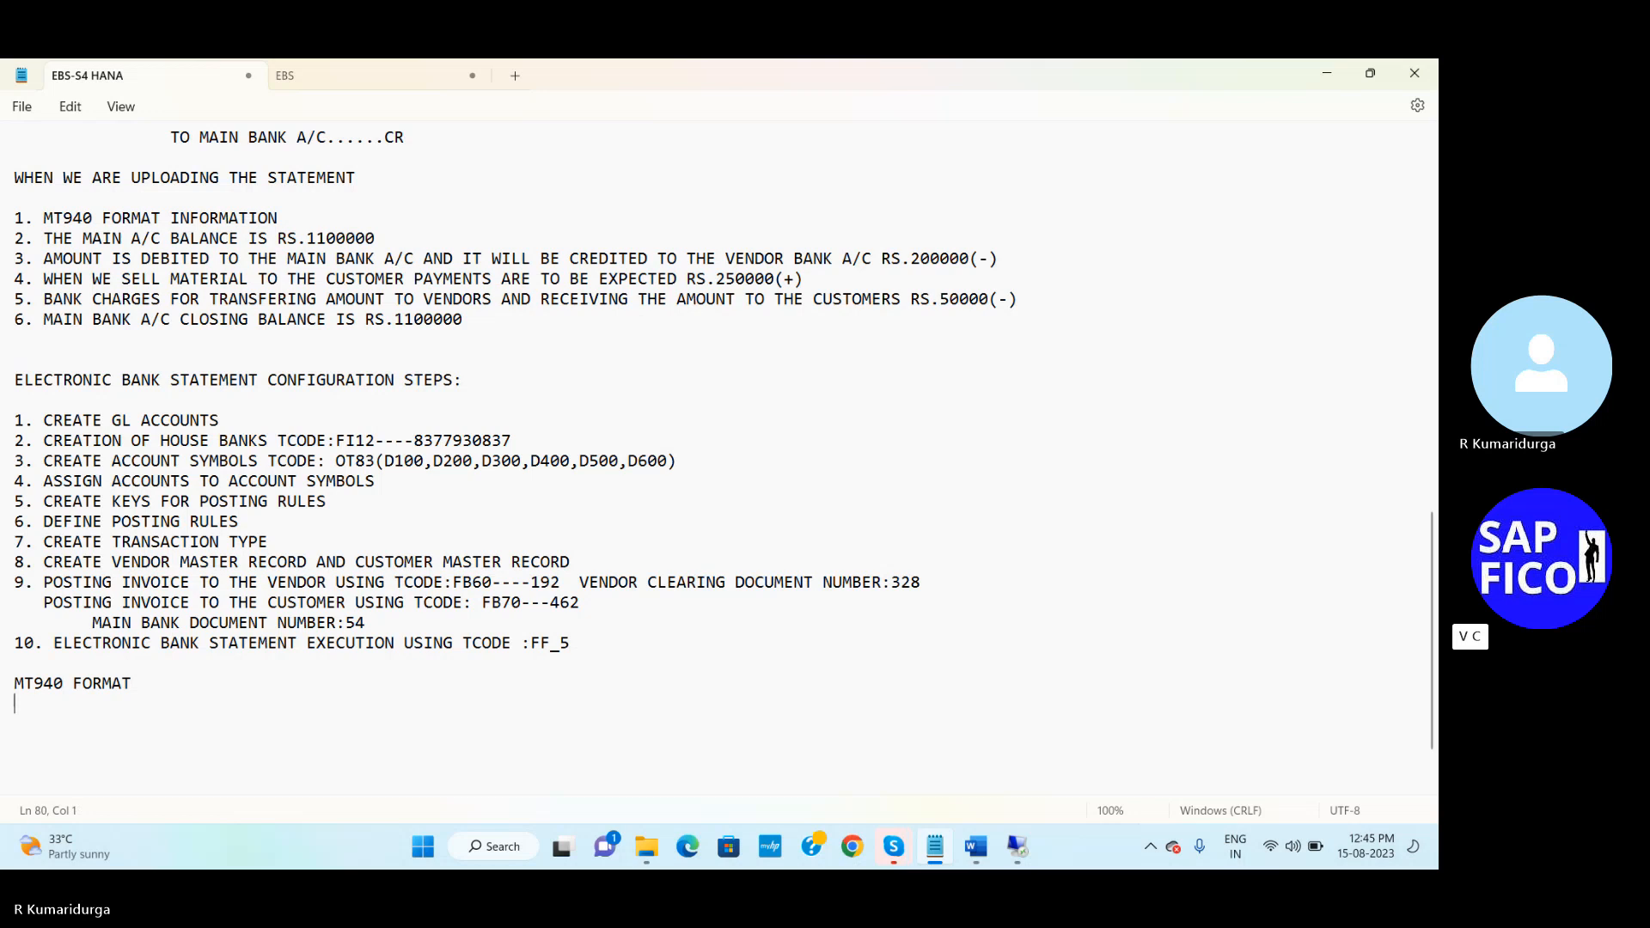